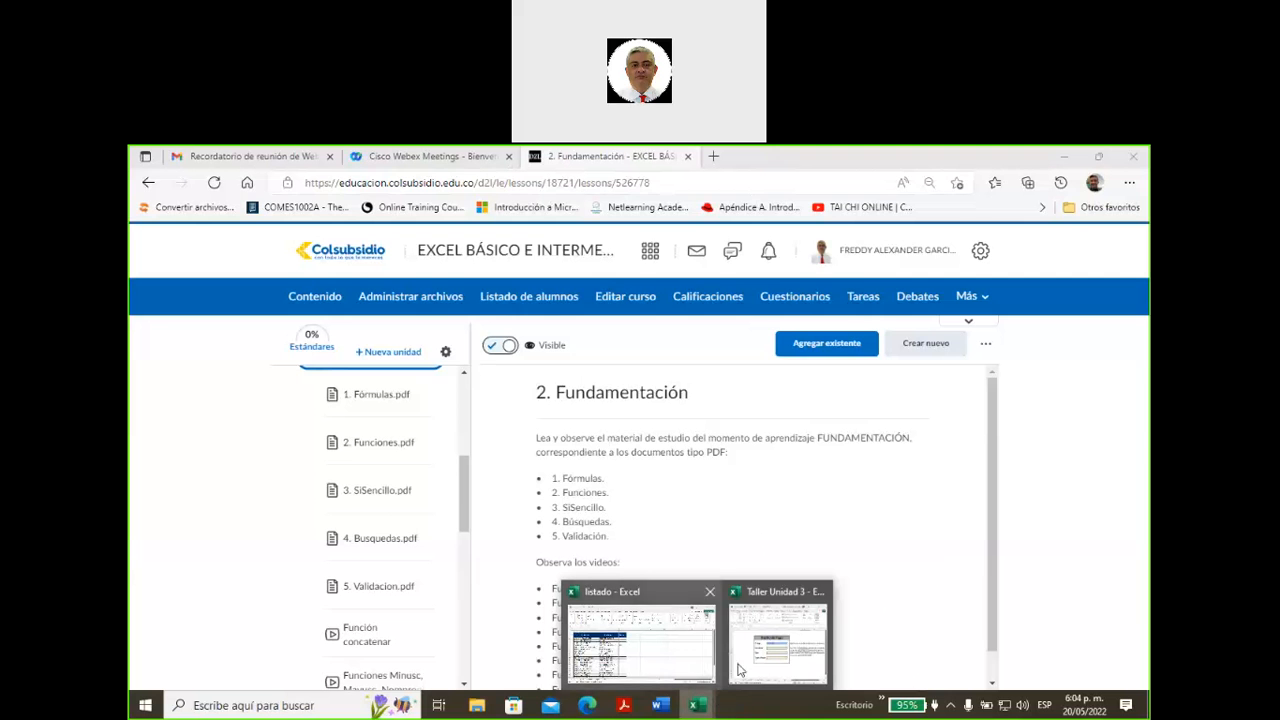
- Switch to the Taller Unidad 3 workbook in Excel and add a new worksheet after the PAGO sheet
left_click(754, 675)
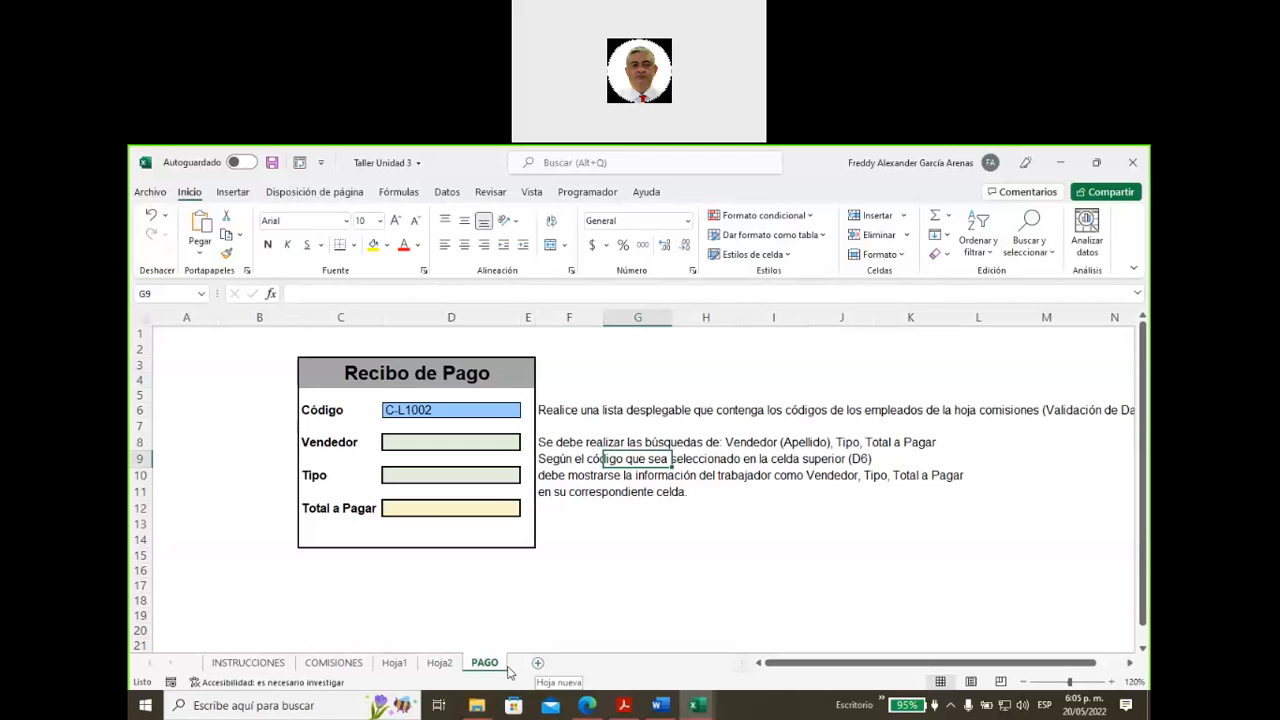
left_click(538, 663)
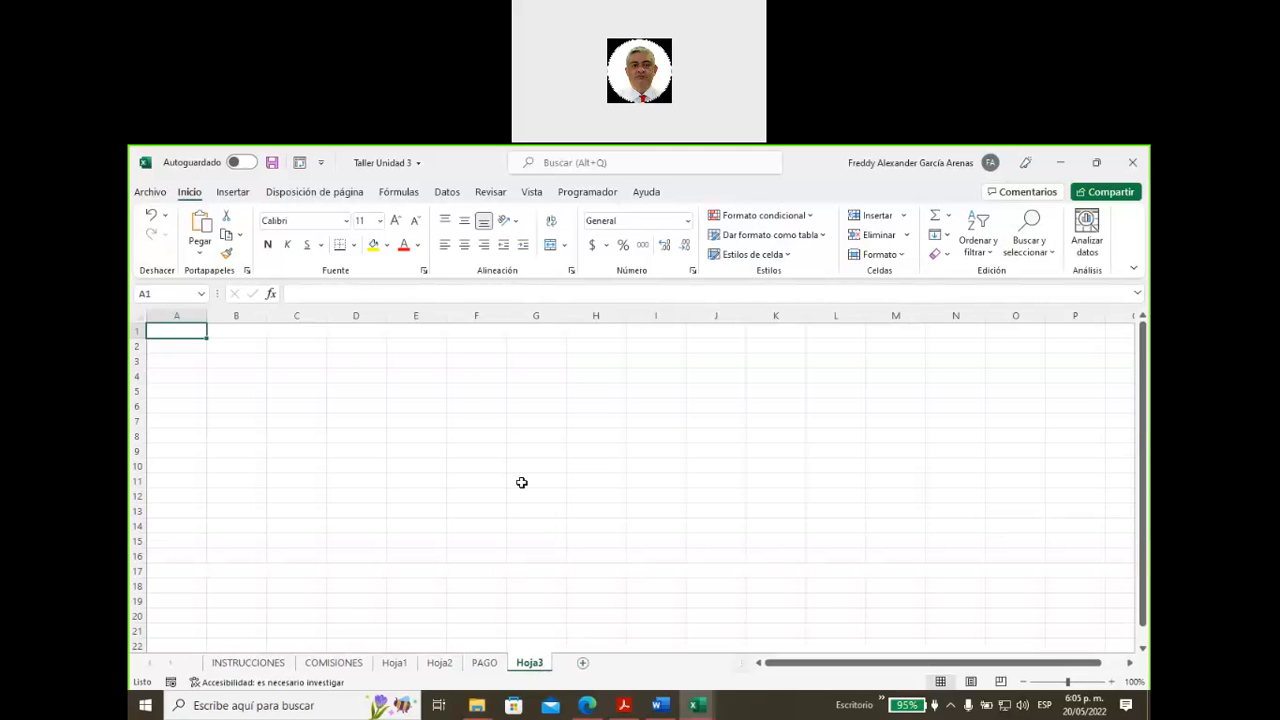
- Enter the formula =3+4 in cell C4 of the new worksheet
left_click(322, 375)
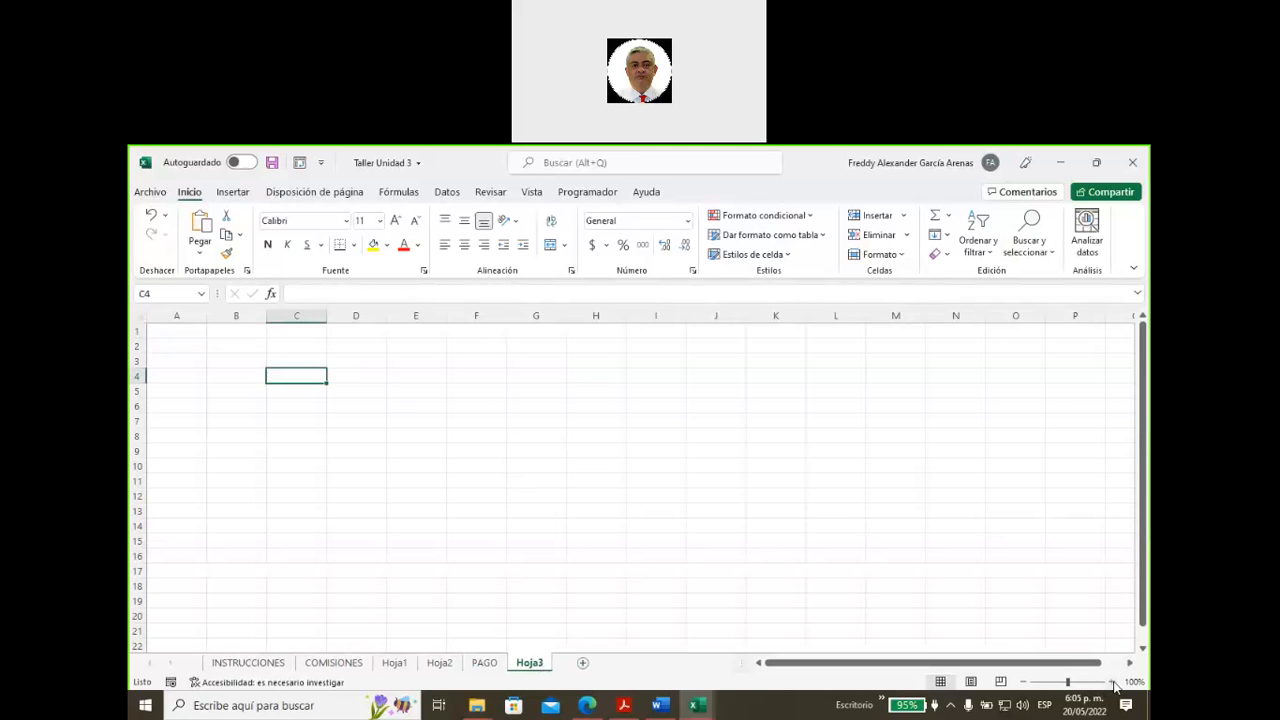
left_click(1111, 682)
left_click(1111, 682)
left_click(1111, 682)
left_click(1111, 682)
left_click(1111, 682)
left_click(1111, 682)
left_click(1111, 682)
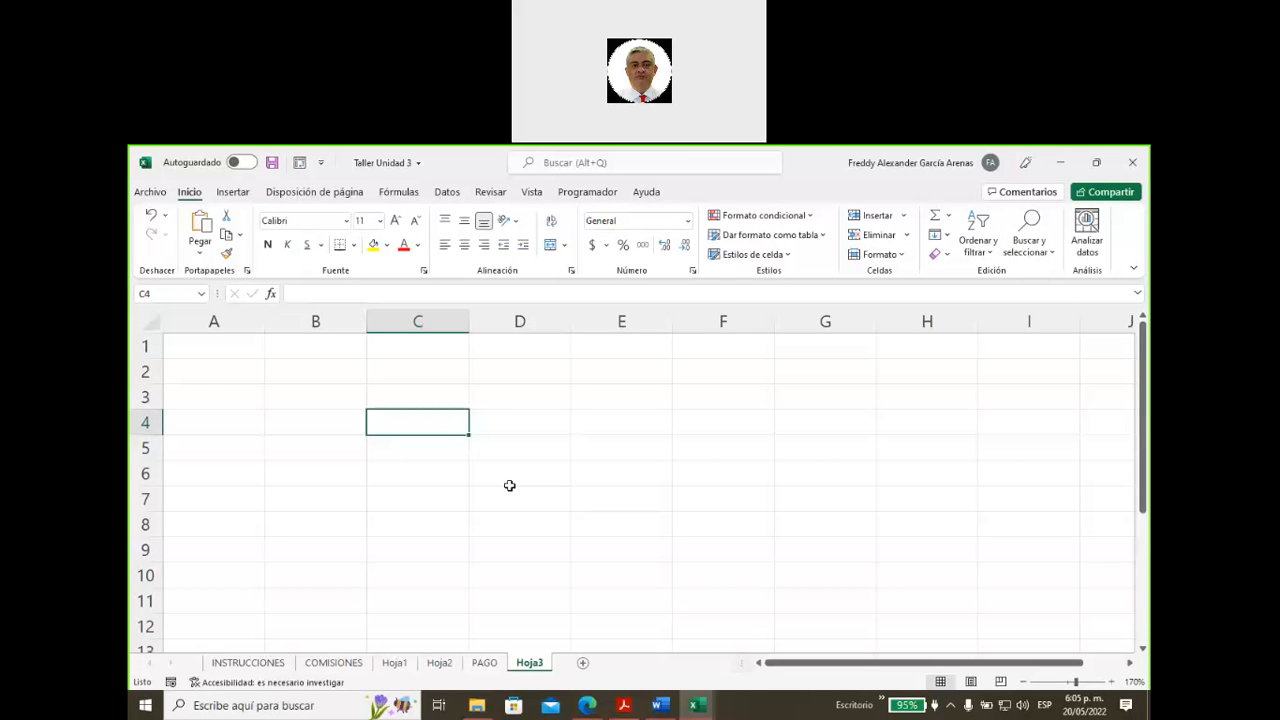
type("=")
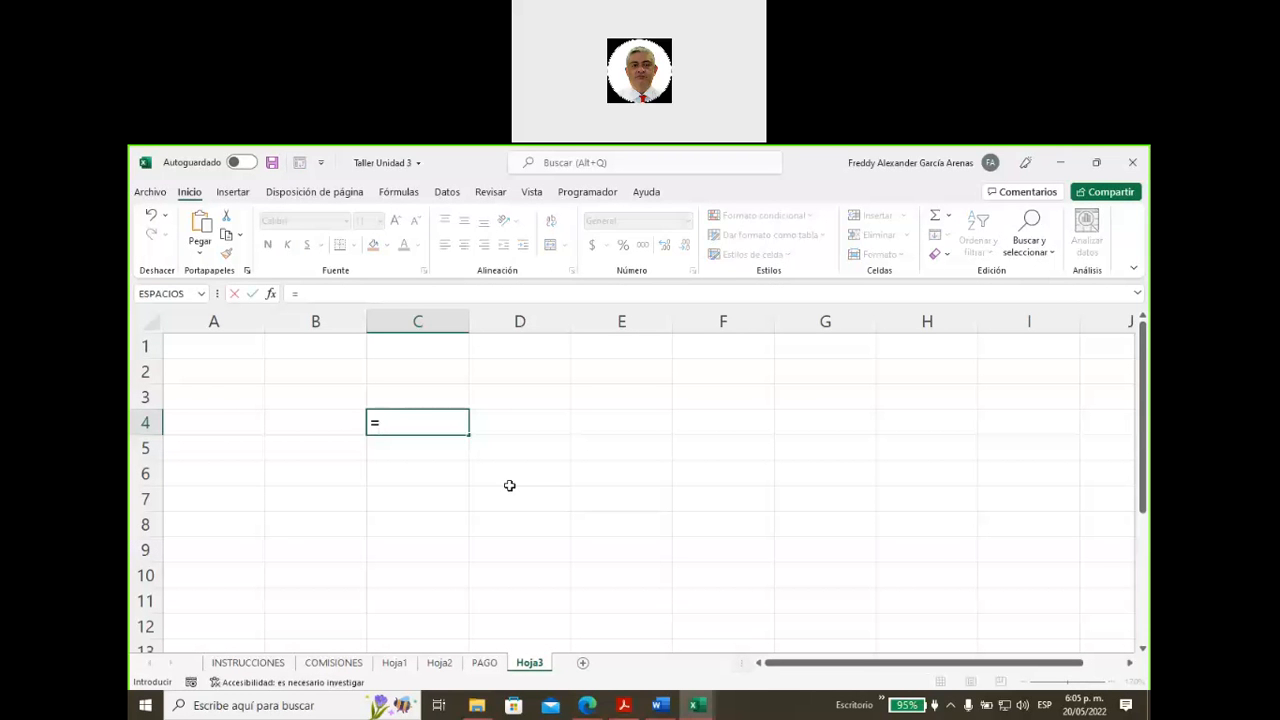
type("3+4")
key("Return")
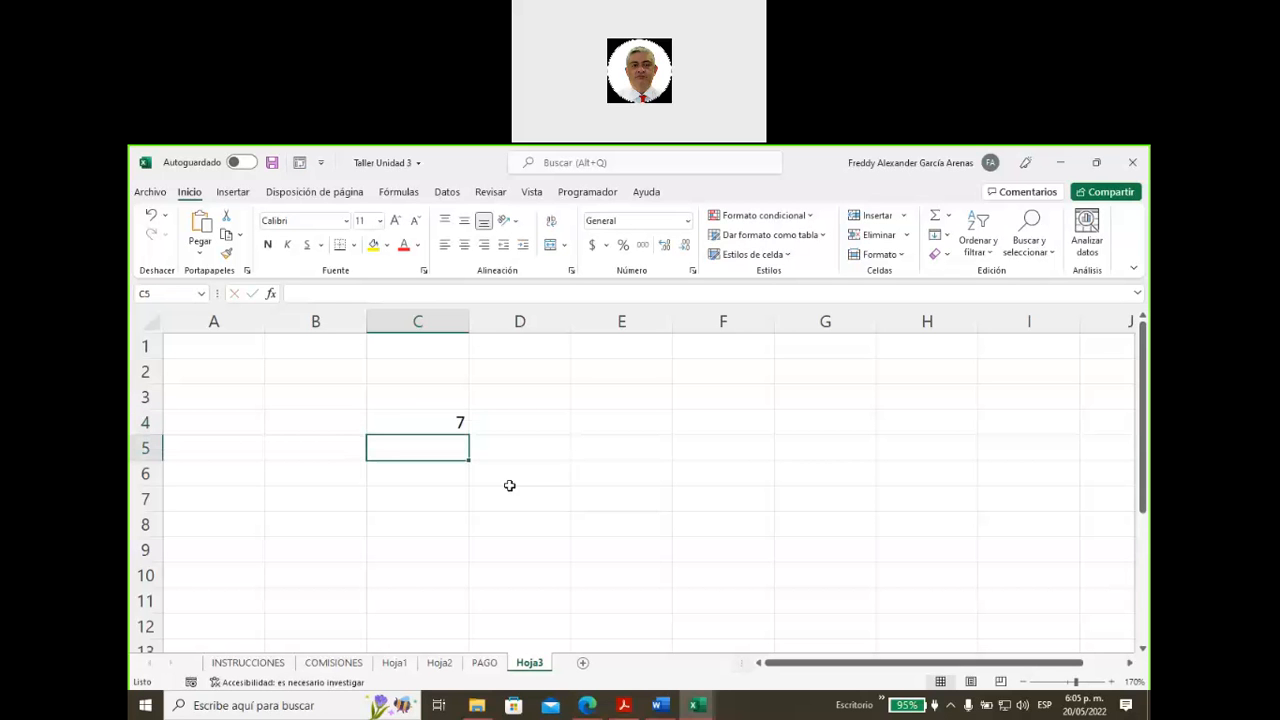
left_click(419, 424)
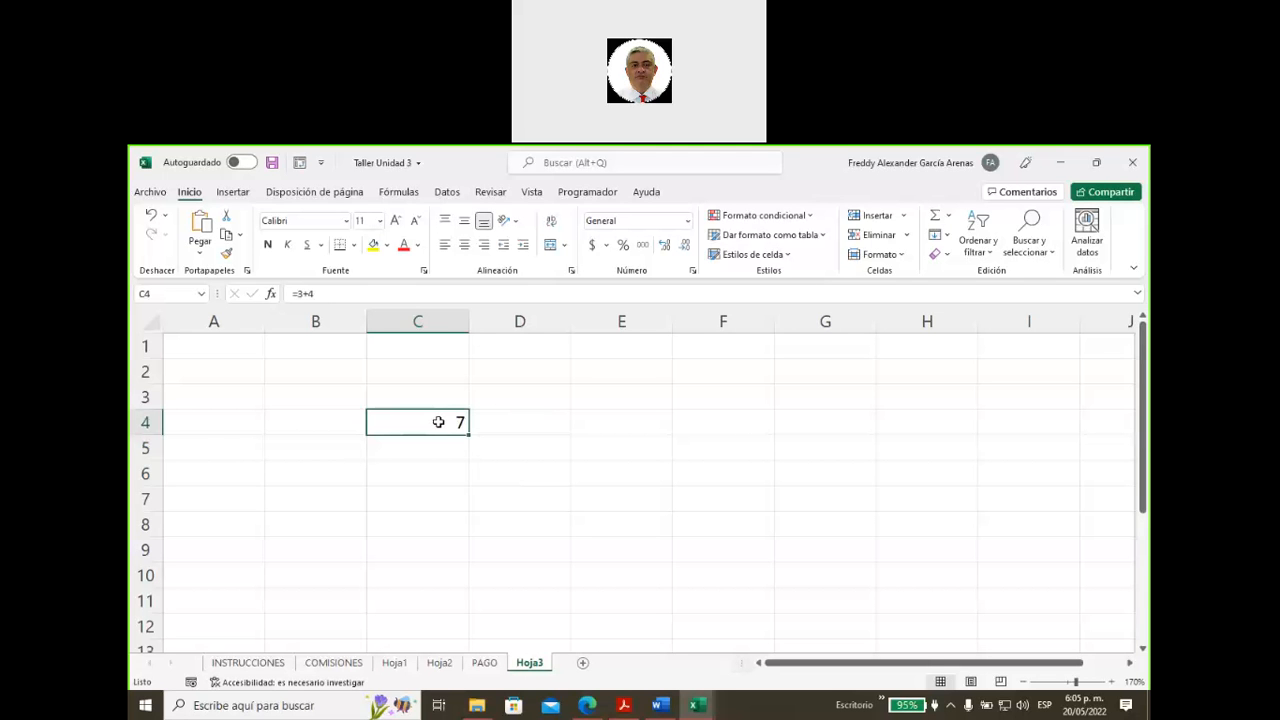
- Enter 3+4 without an equals sign in D4 and compare it with the formula in C4
left_click(535, 429)
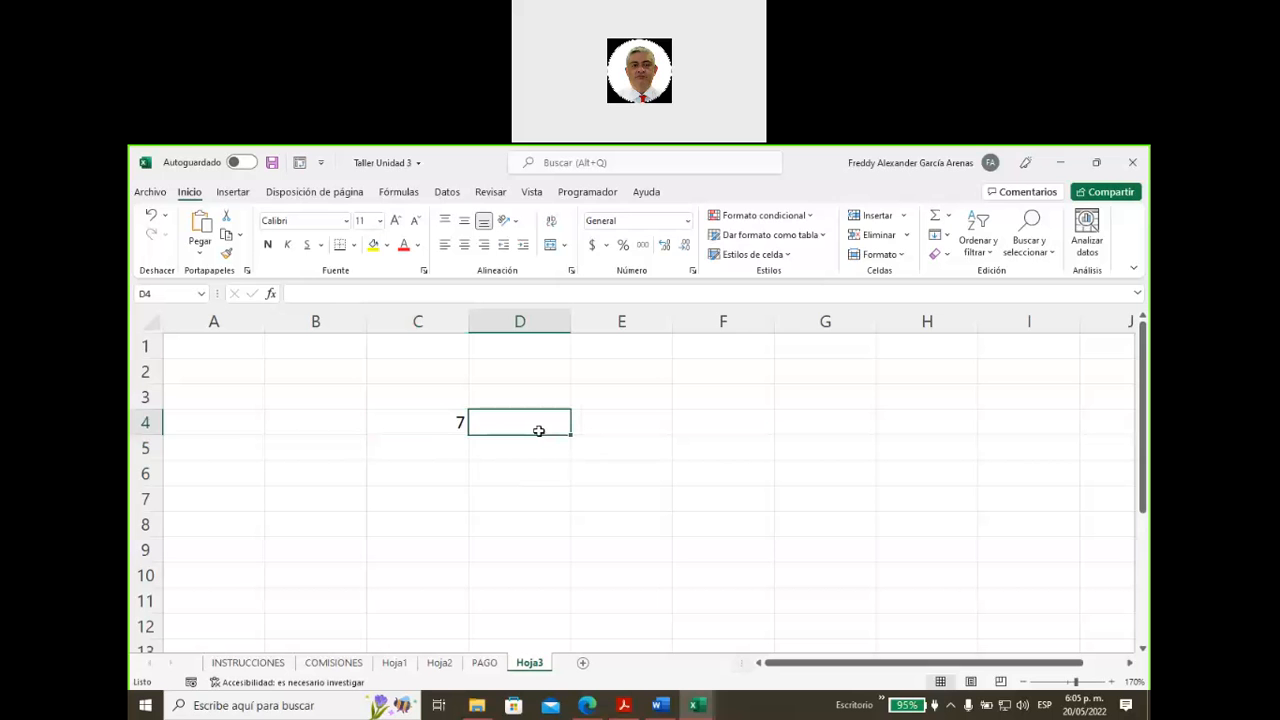
type("3+3")
key("BackSpace")
type("4")
key("Return")
left_click(515, 427)
left_click(430, 425)
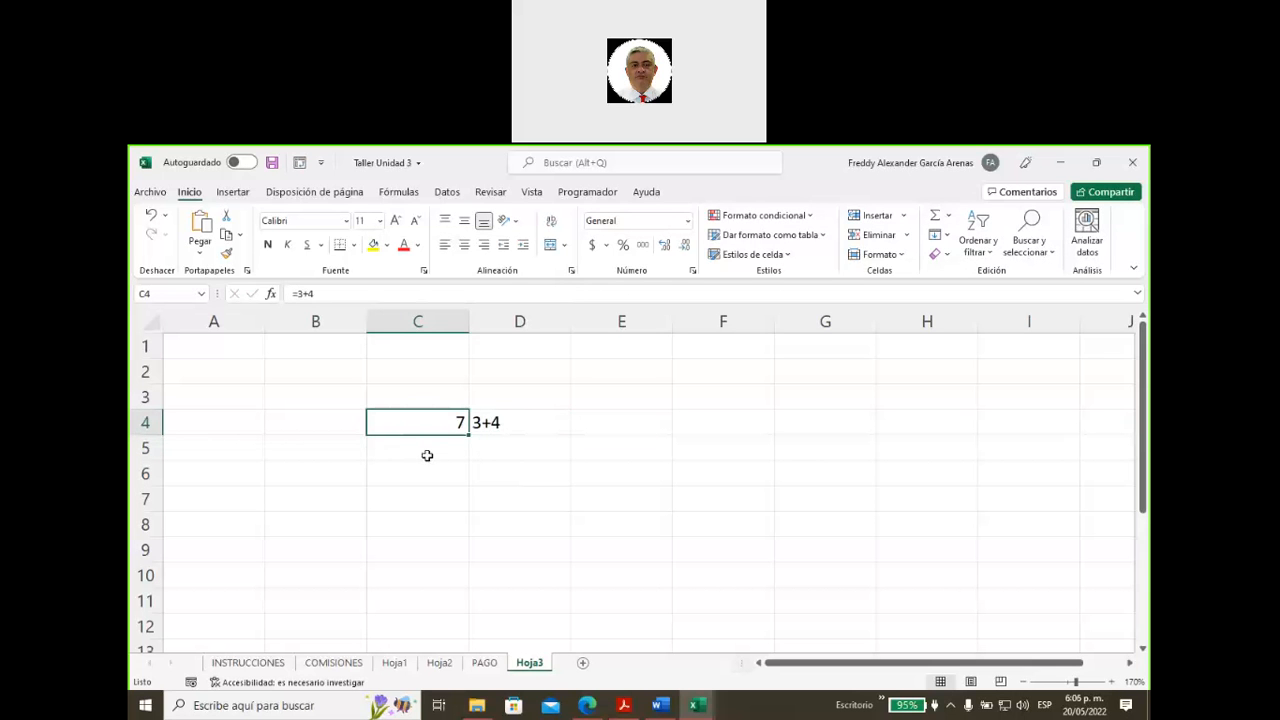
- Enter the arithmetic operators +,-,*,/ in E4, with a leading space so that they are stored as text
left_click(583, 428)
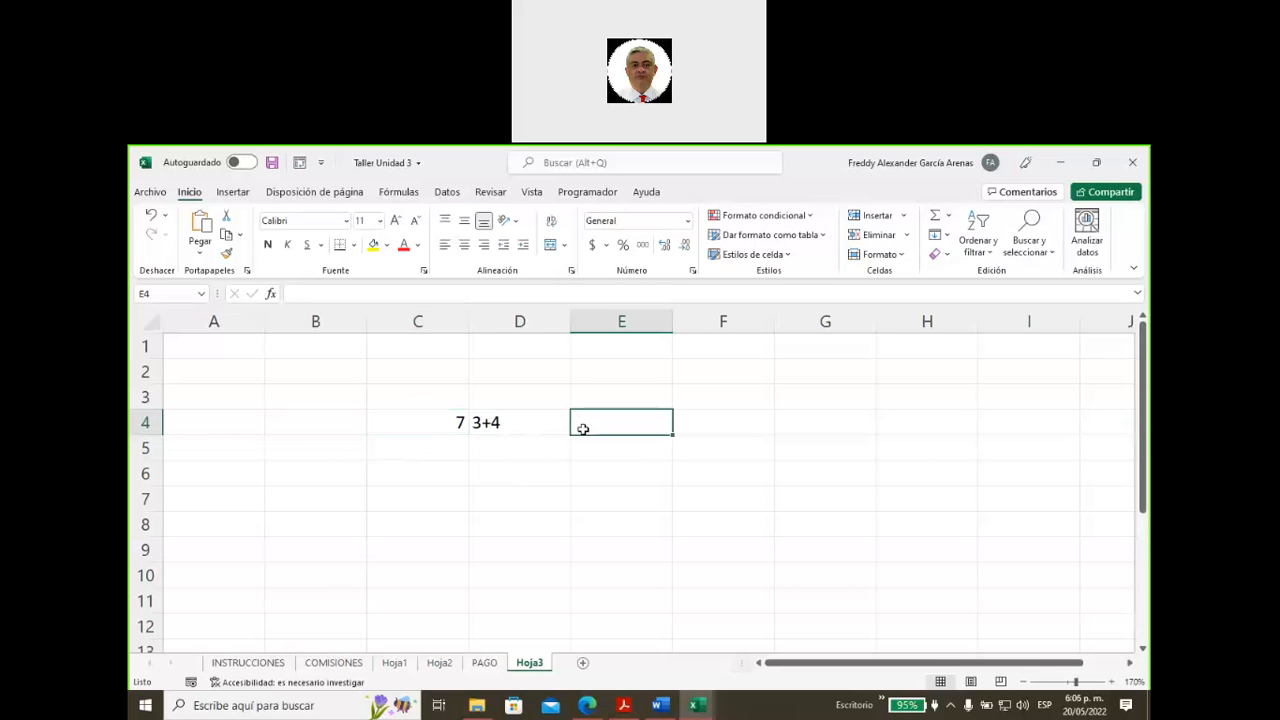
type("+")
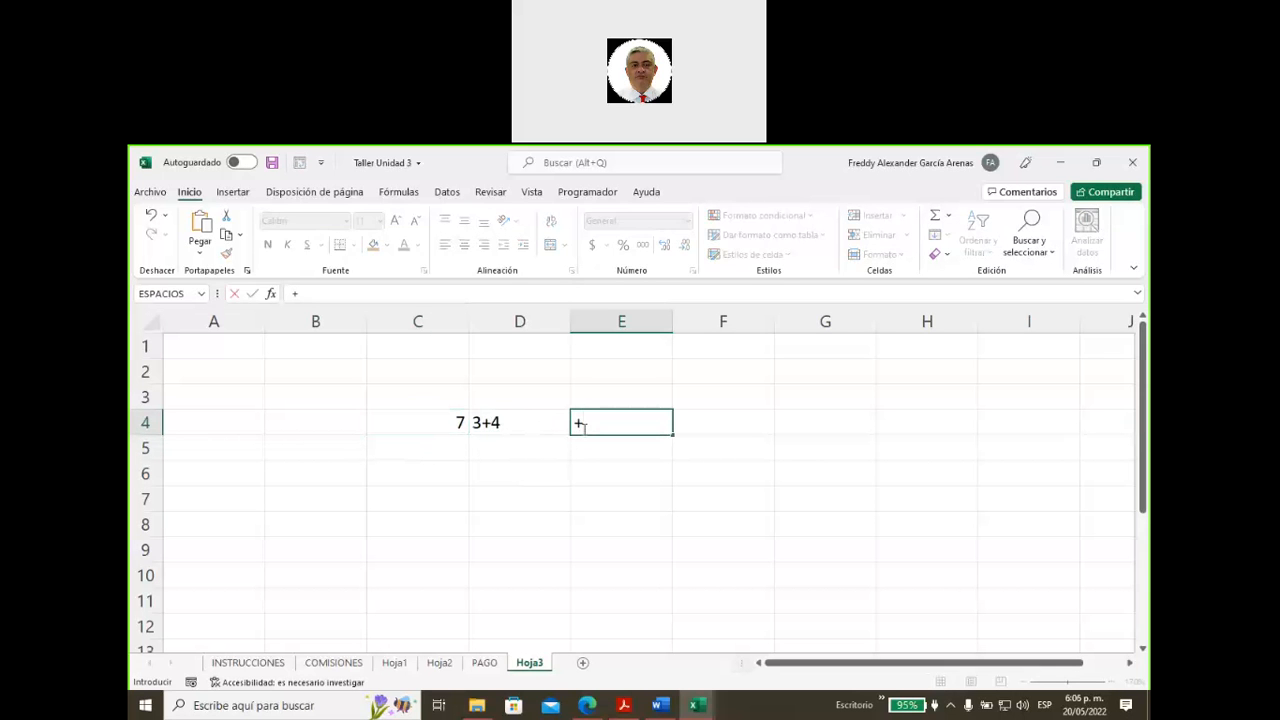
type(",-")
type(",")
type("*,")
type("/")
type("ES")
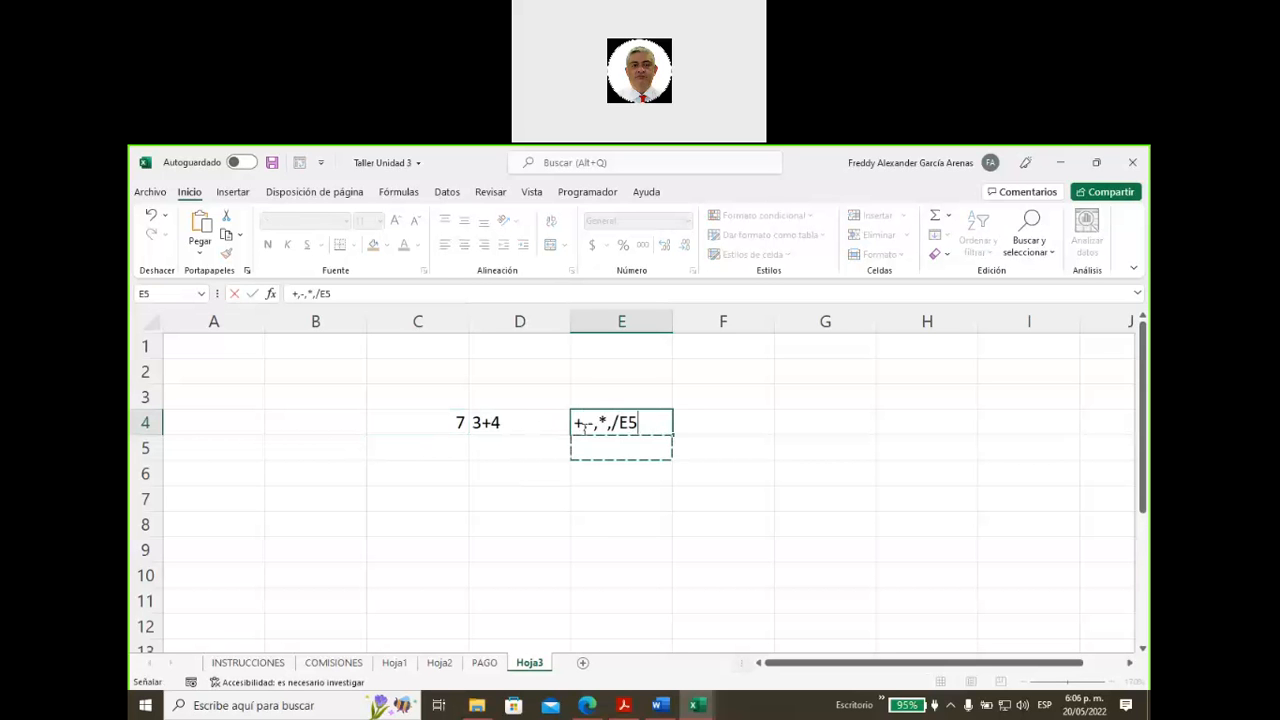
key("BackSpace")
key("BackSpace")
key("Return")
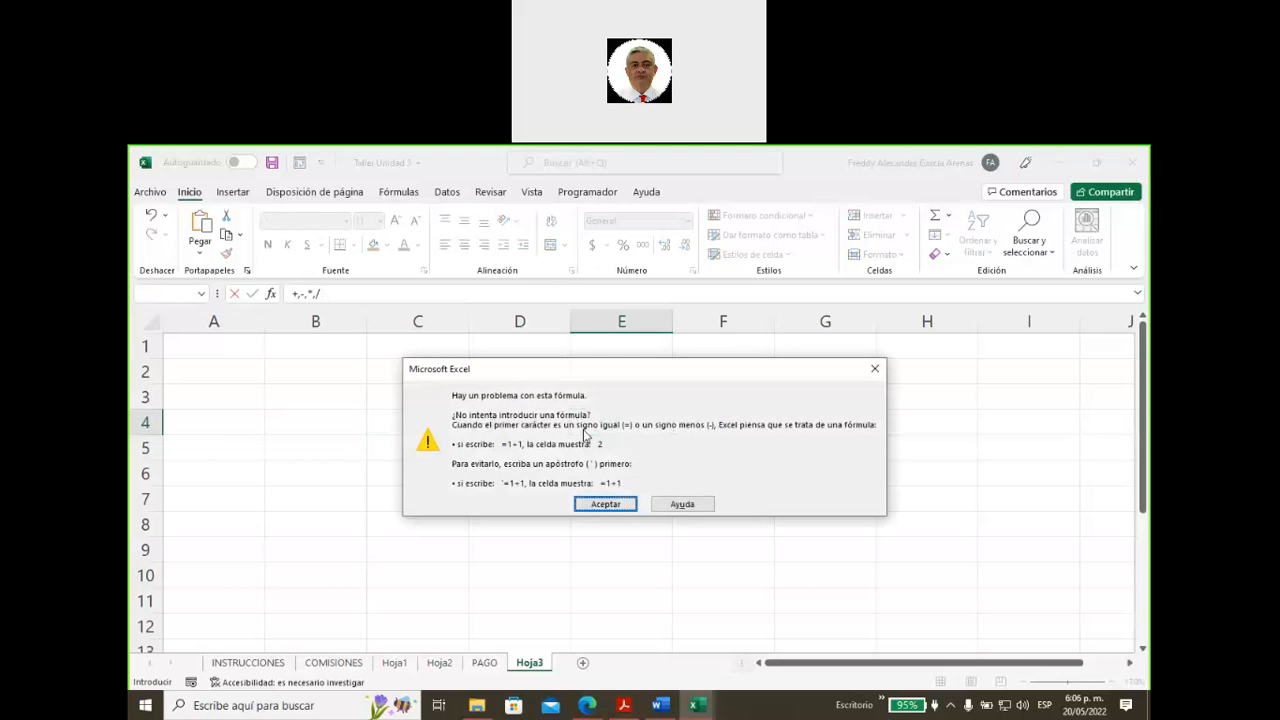
left_click(605, 504)
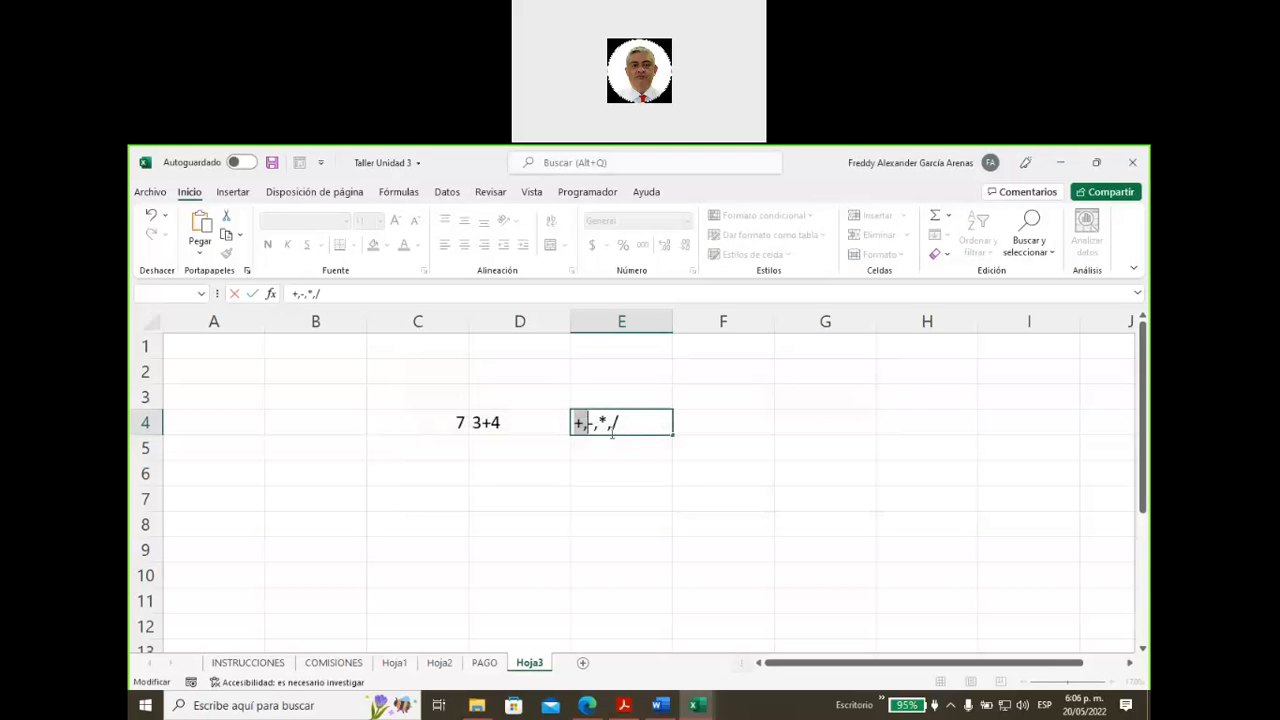
left_click(583, 423)
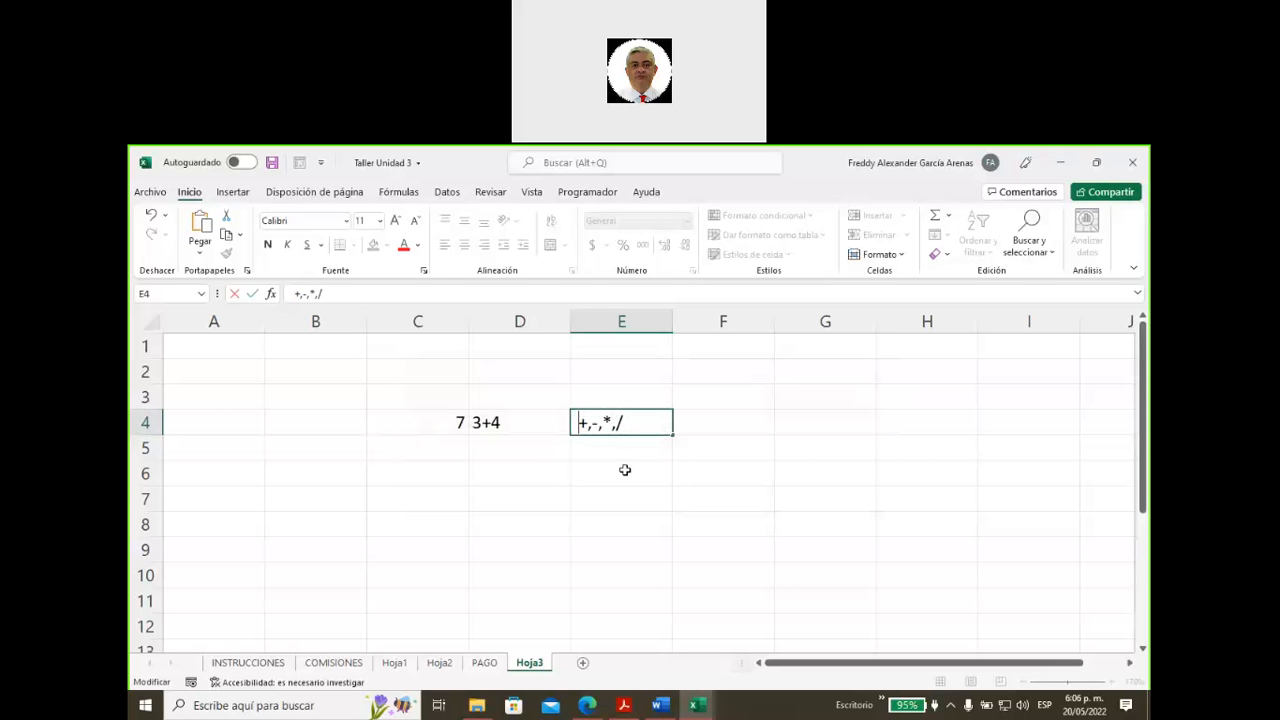
left_click(640, 471)
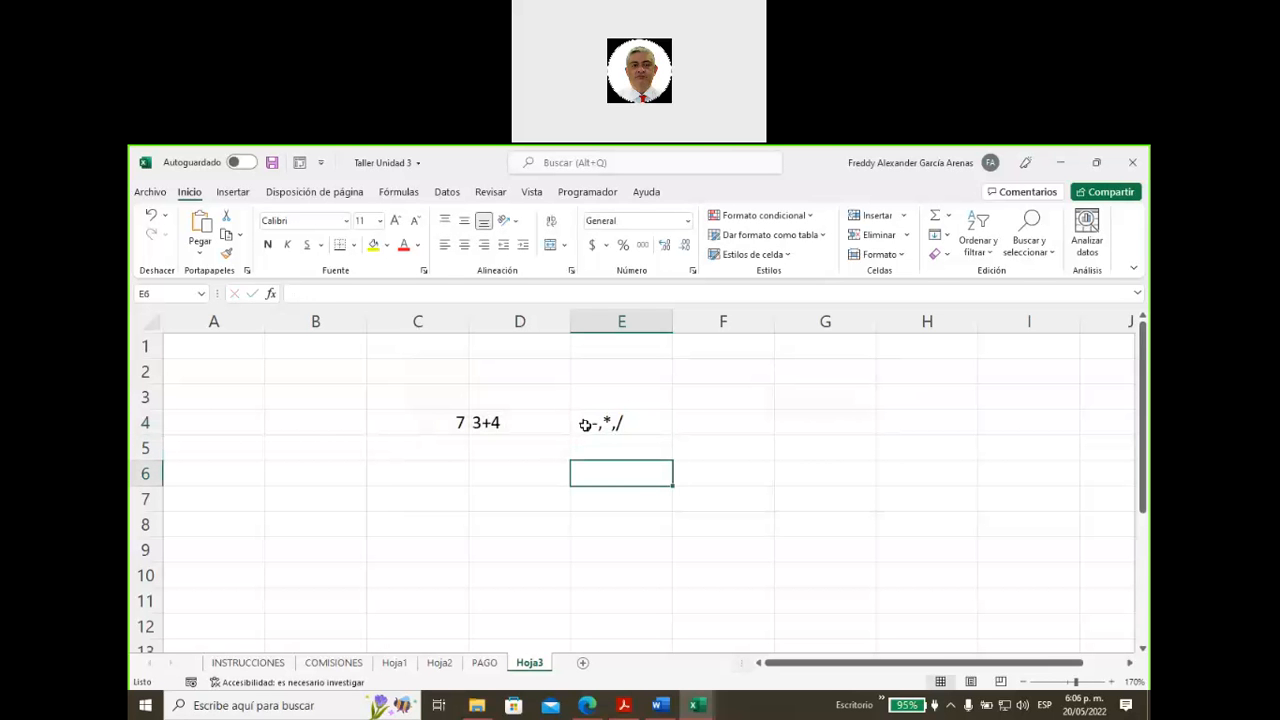
- Enter the comparison operators =,>,<,>=,<=;<> in E5 as text with a leading space
left_click(608, 452)
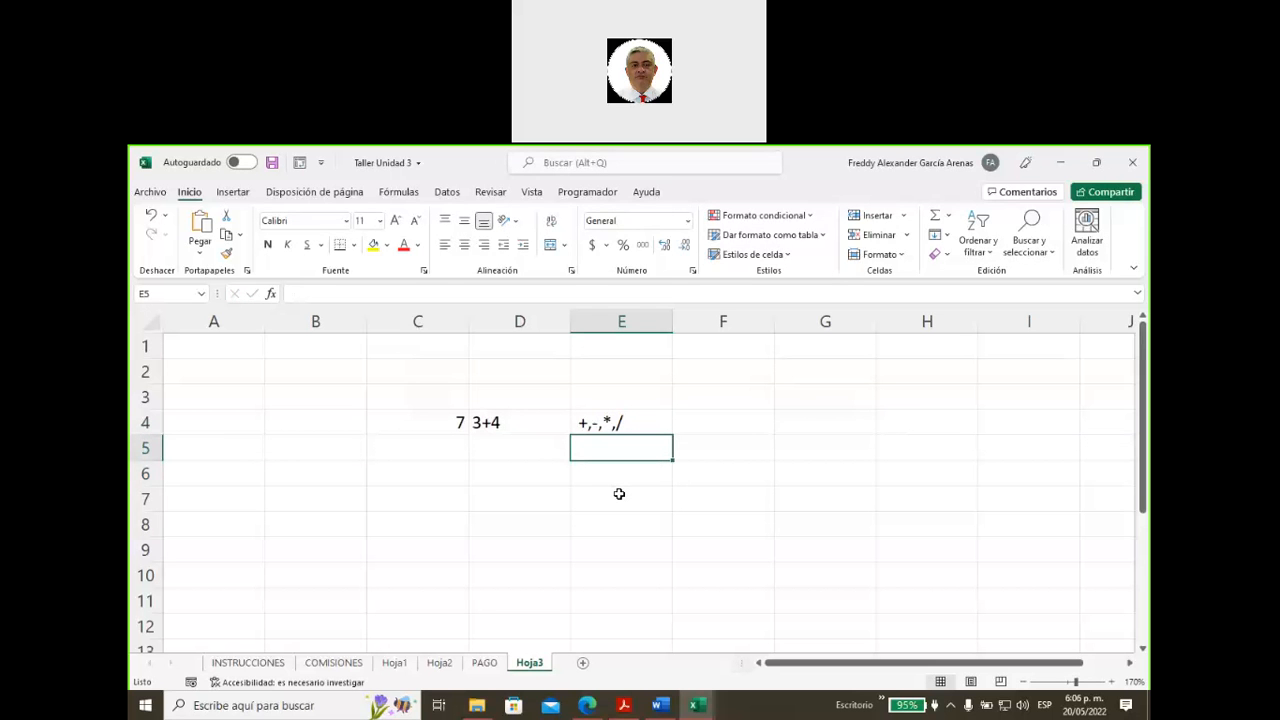
type("=")
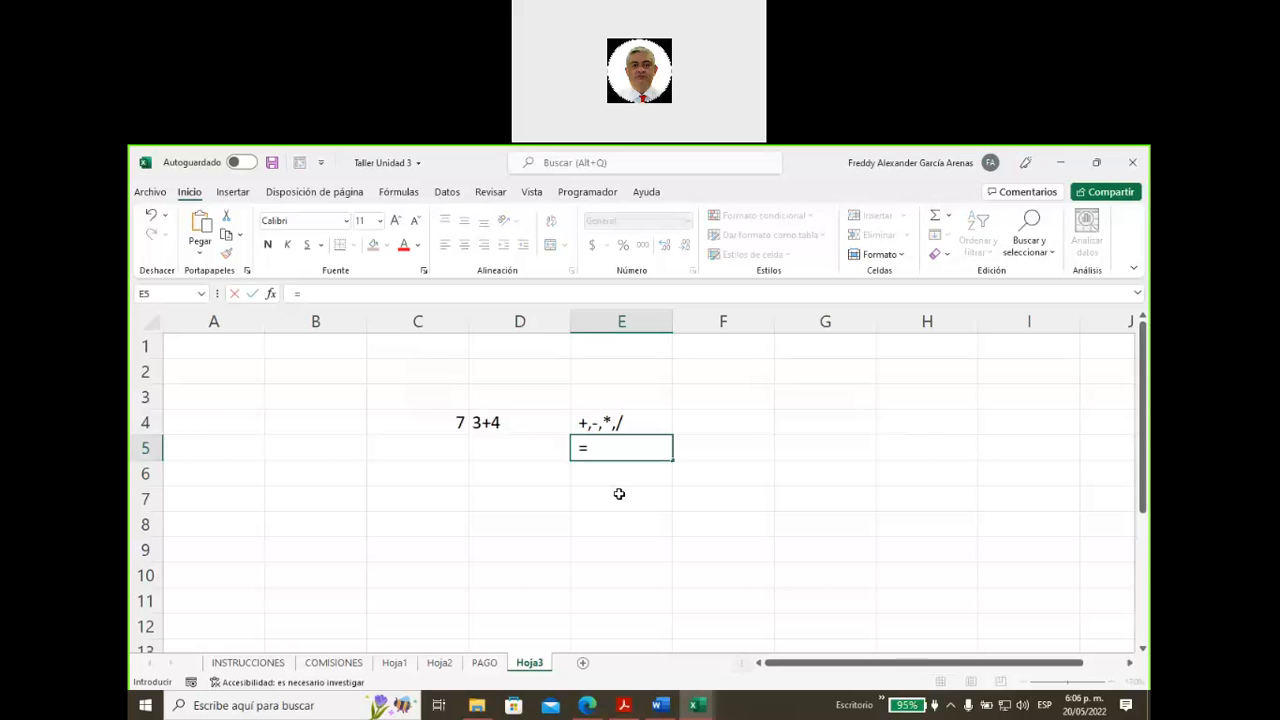
type(",>,<,>=,<=;<>")
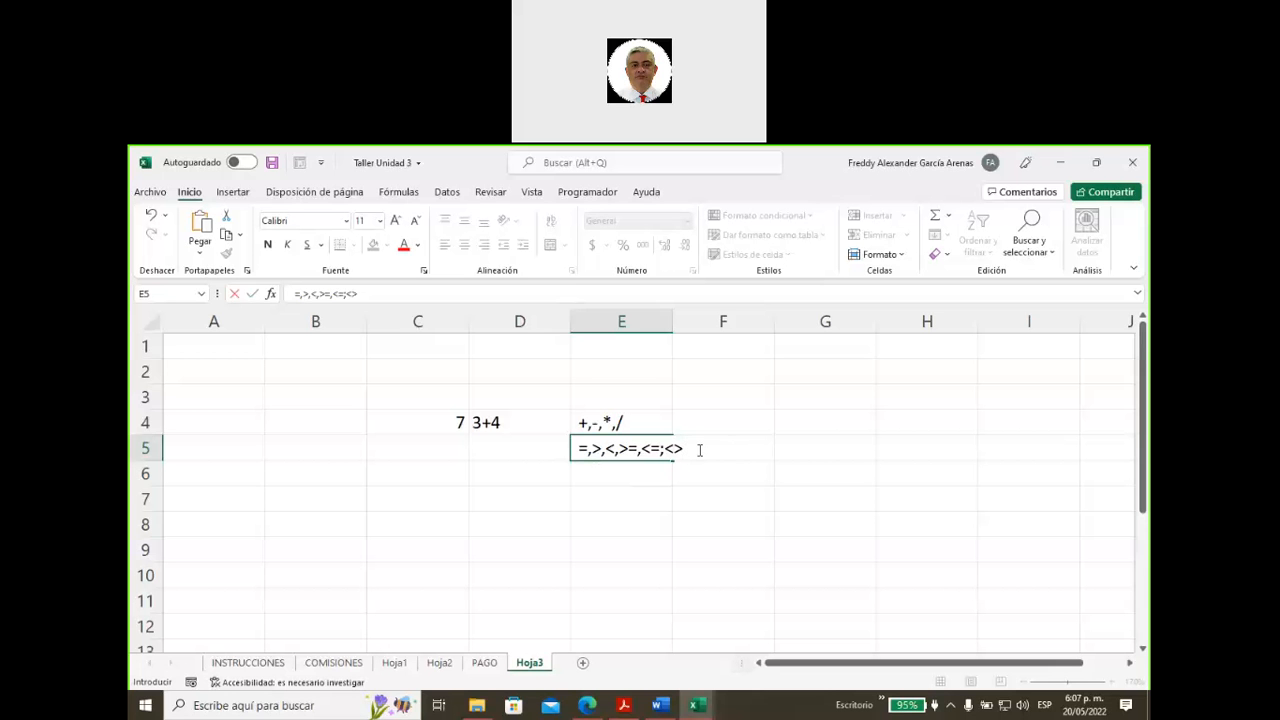
- Enter the logical values VERDADERO in G5 and FALSO in H5, beside the comparison operators
left_click(791, 449)
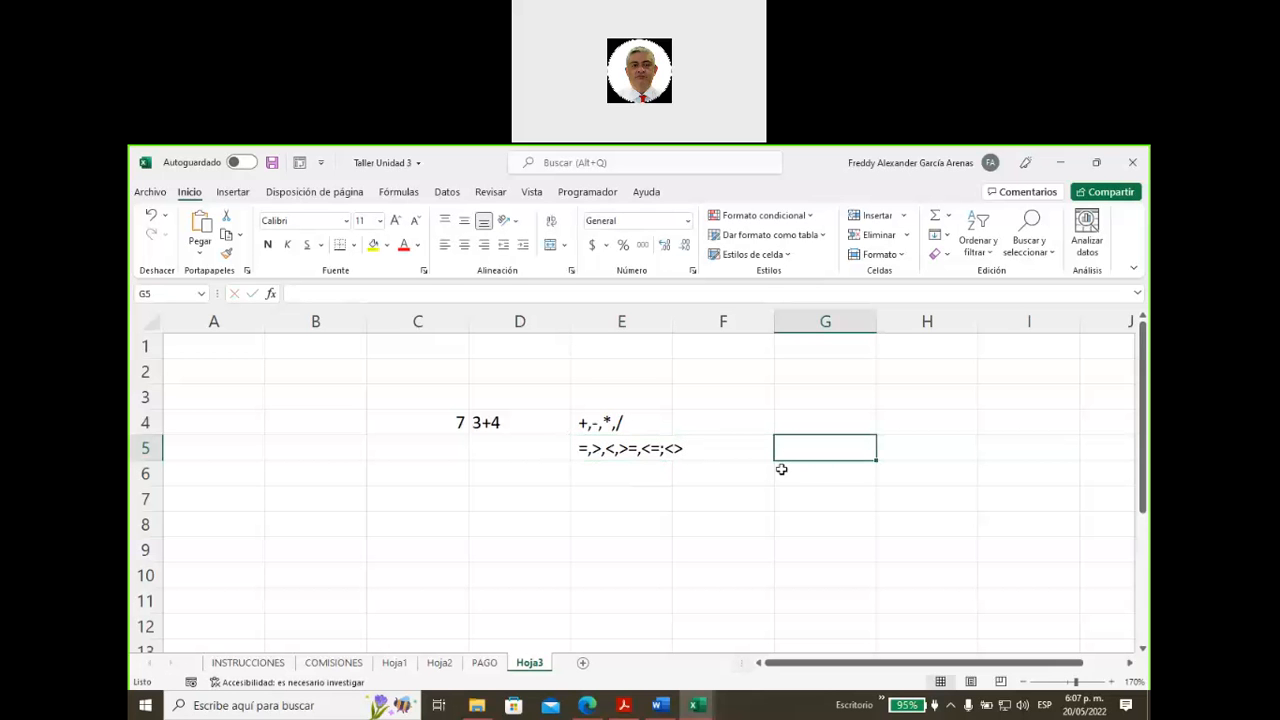
type("verdadera")
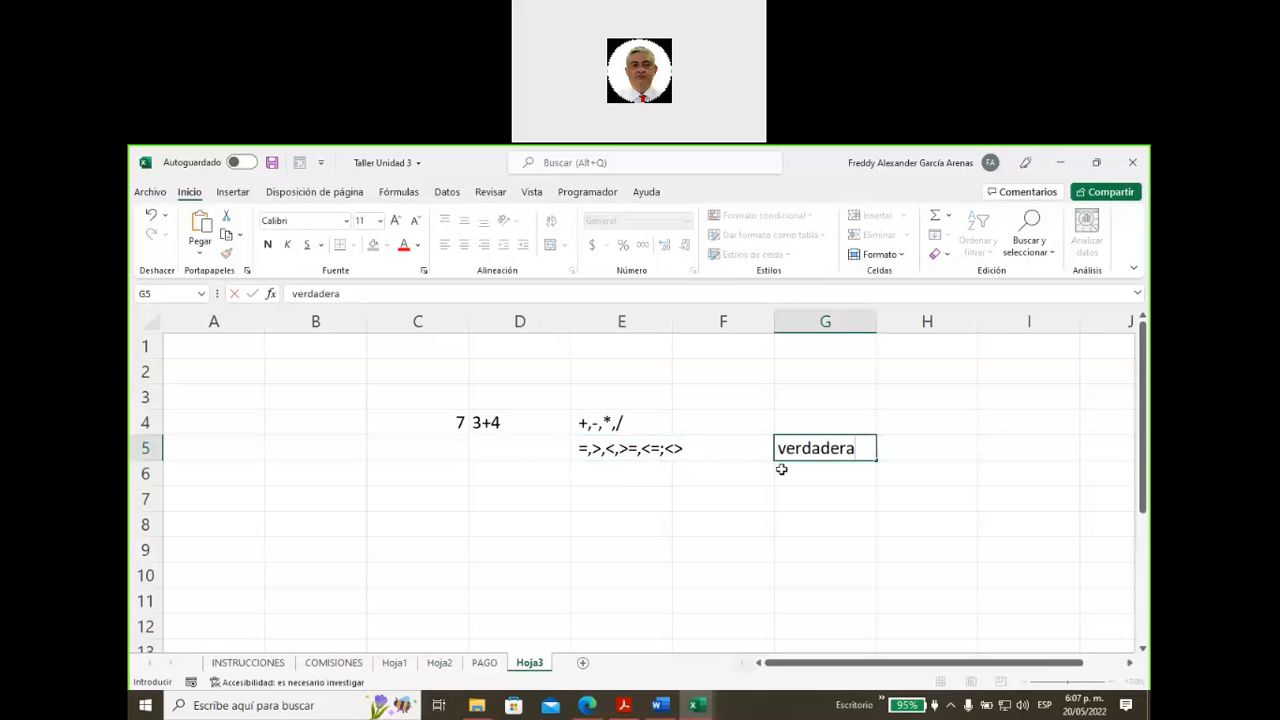
key("BackSpace")
type("o")
key("Tab")
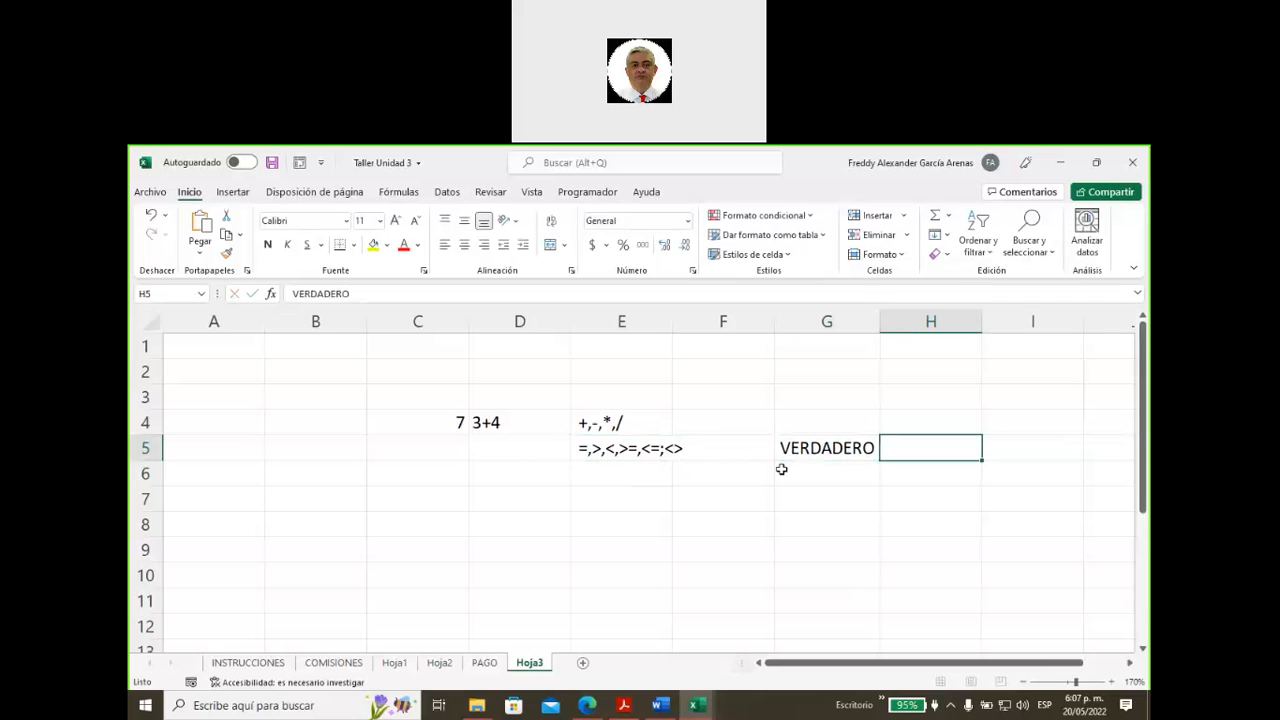
type("falso")
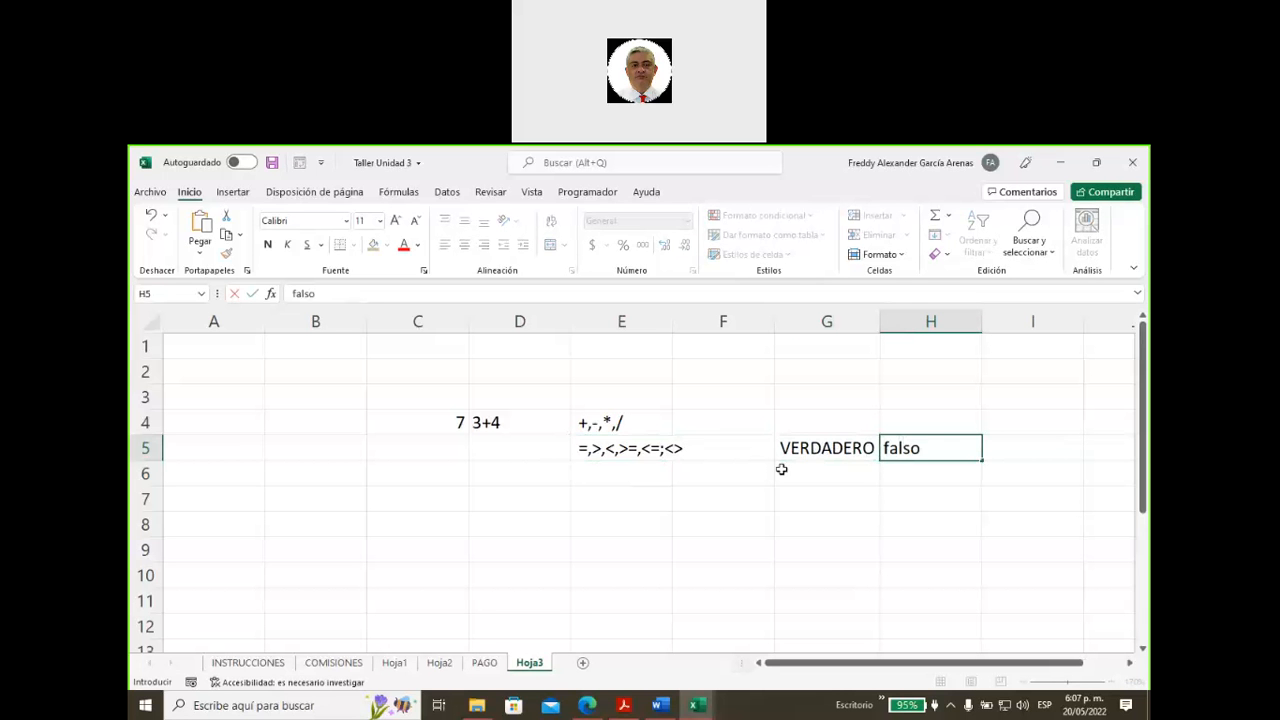
key("Return")
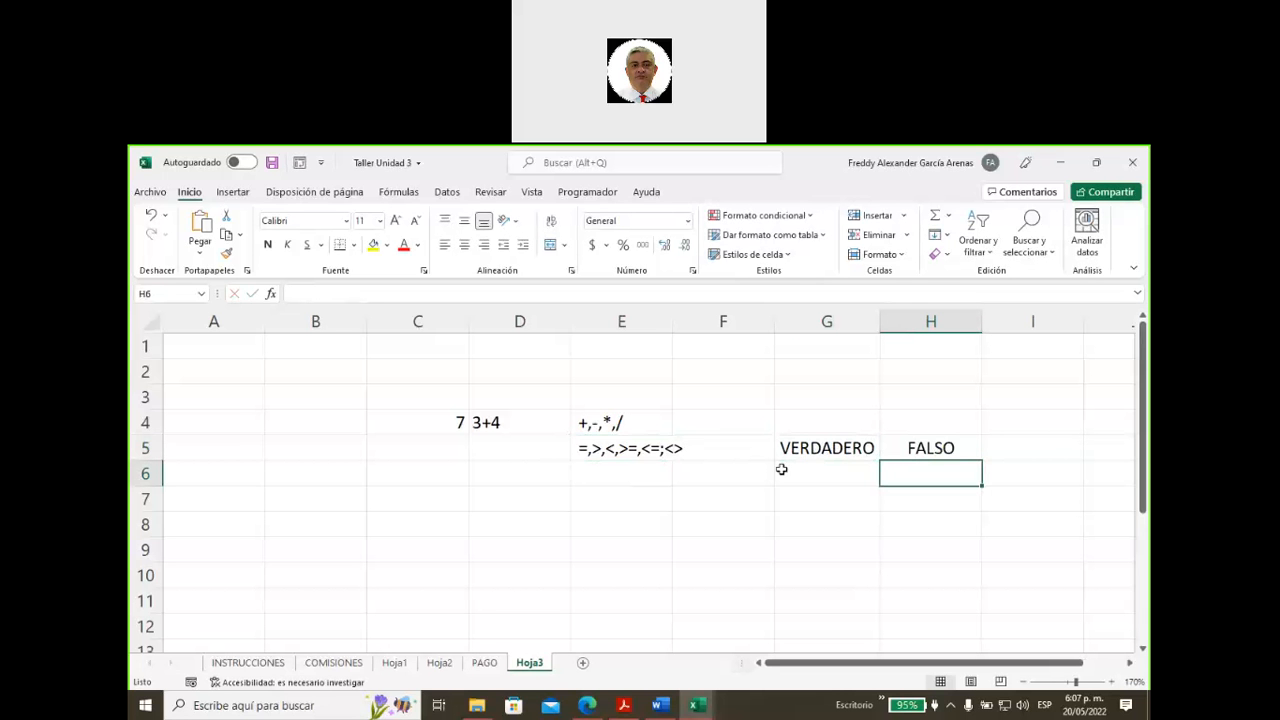
- Enter the concatenation operator & in E6, below the comparison operators
left_click(590, 449)
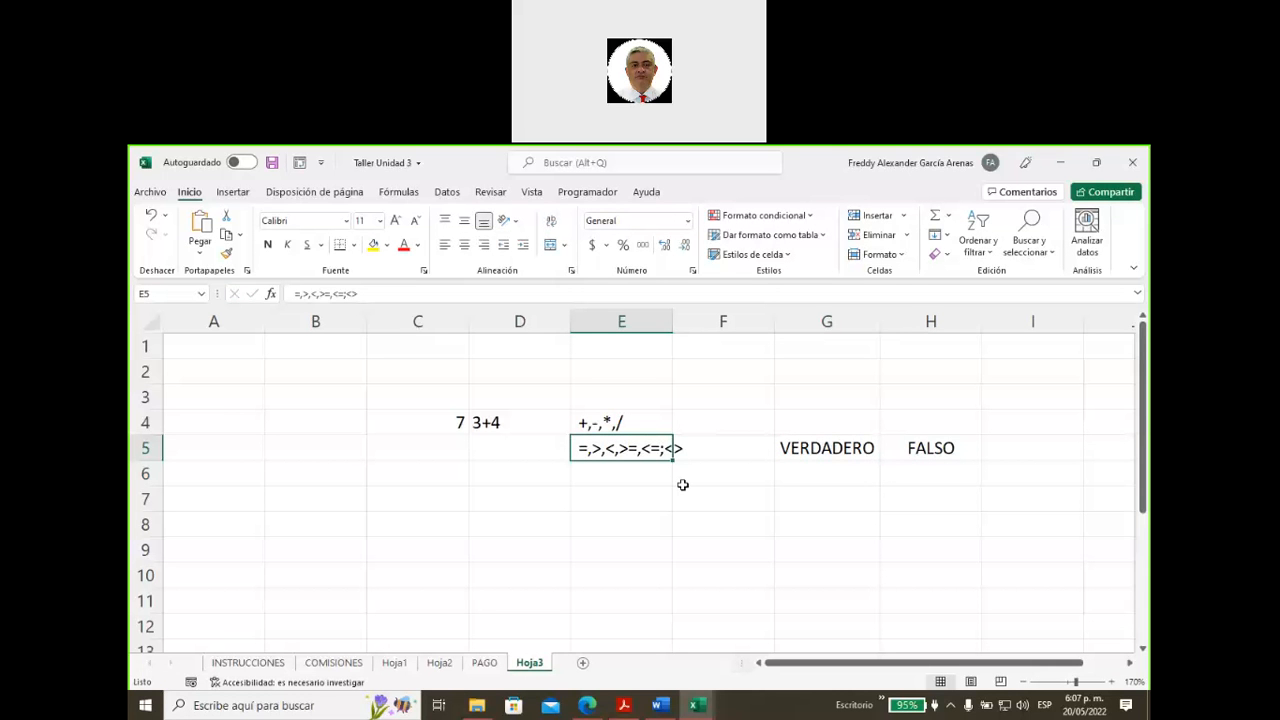
left_click(614, 475)
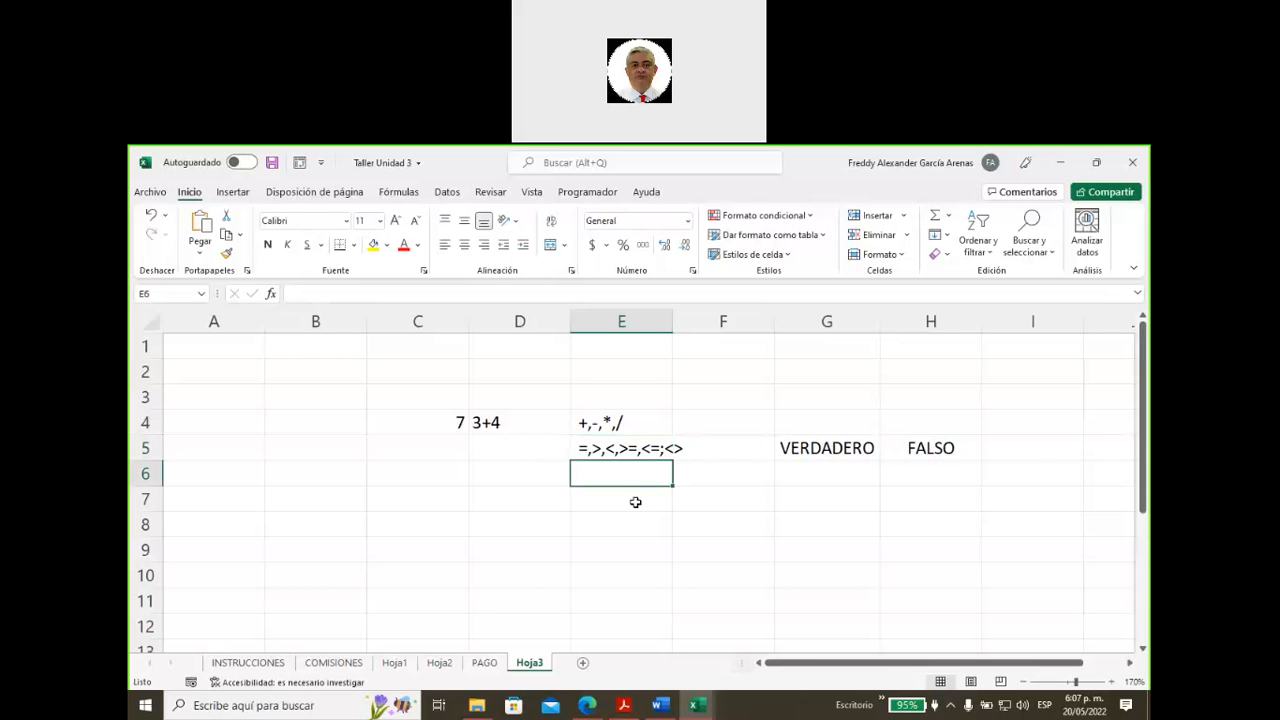
type("&")
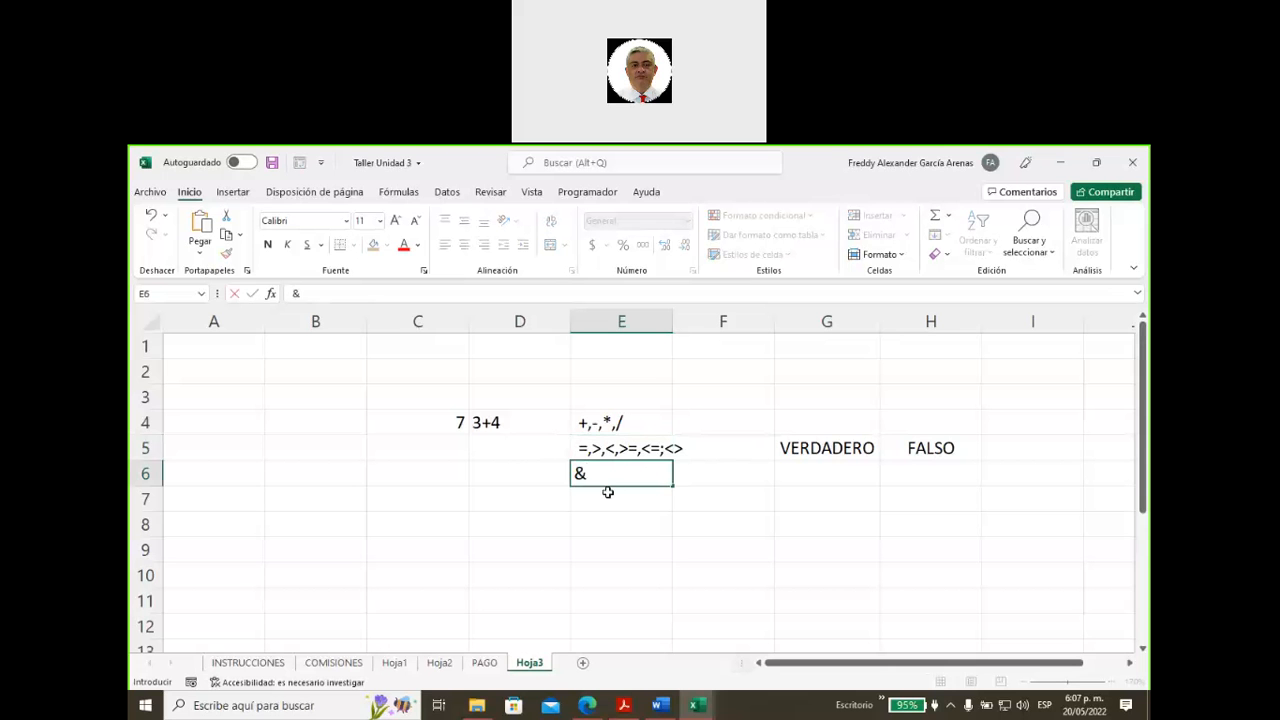
left_click(606, 478)
- Enter a sample first name in G8 and a surname in H8
left_click(796, 518)
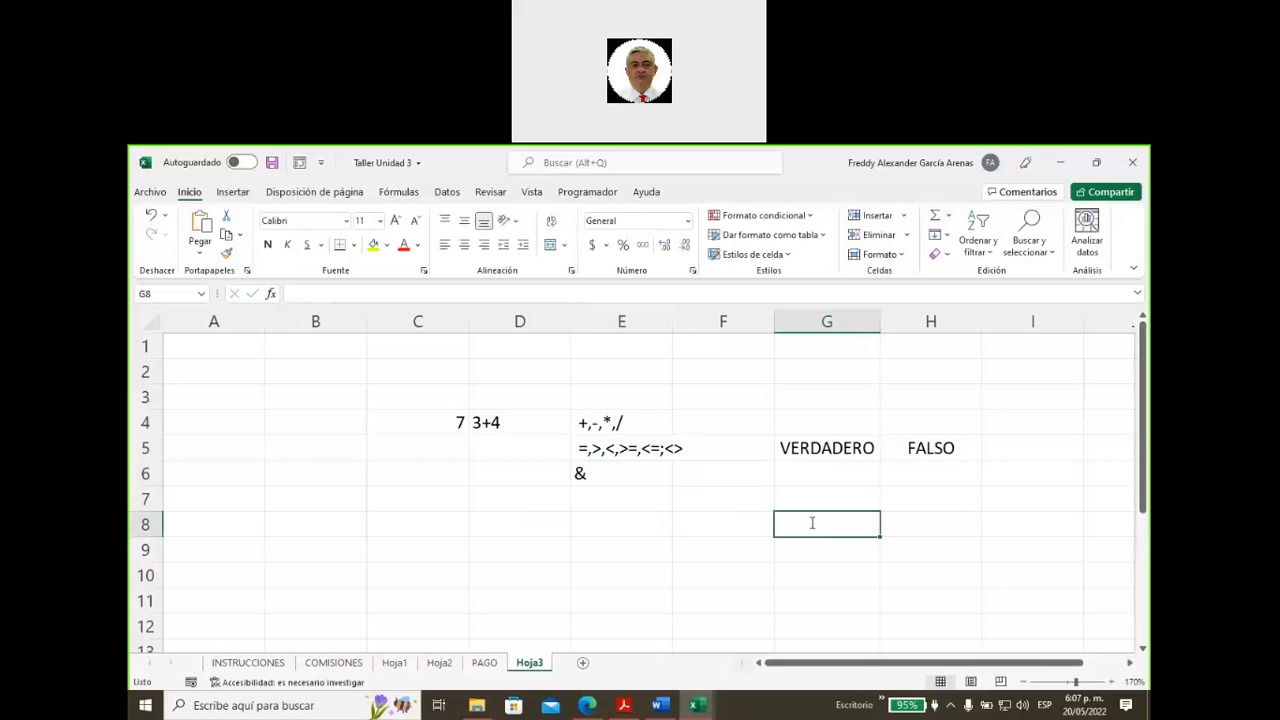
type("Ernesto")
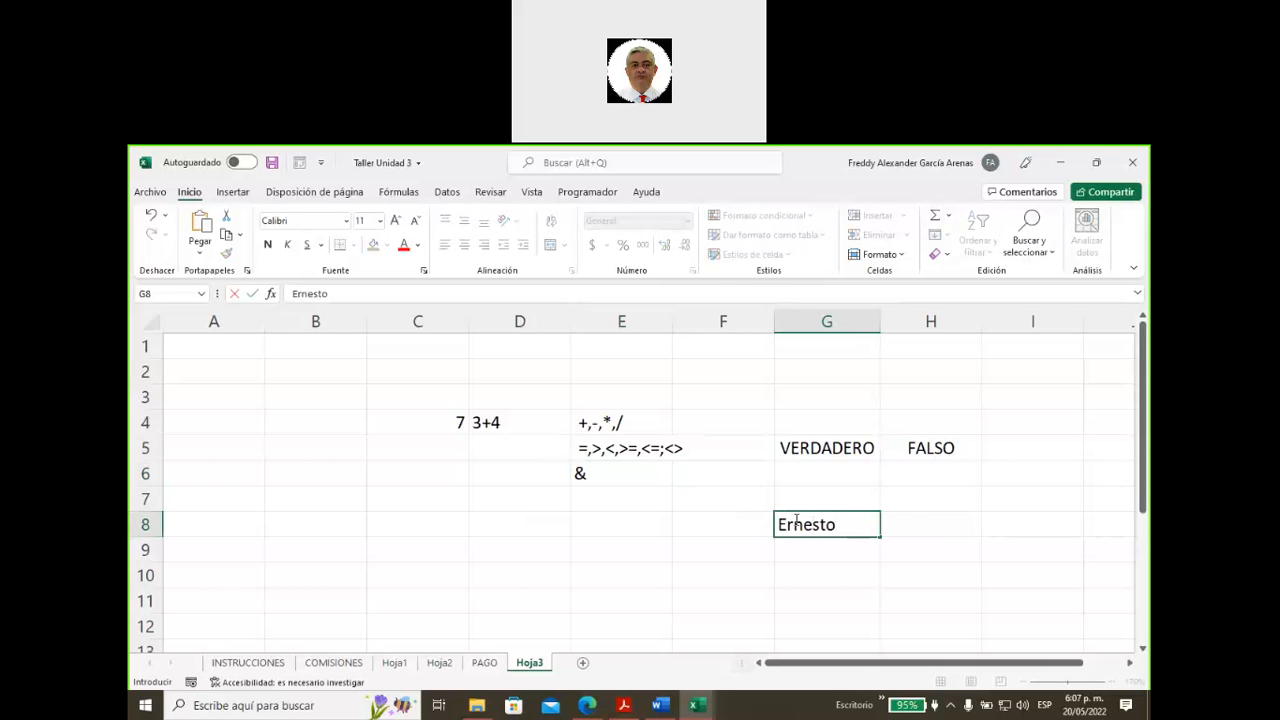
left_click(948, 524)
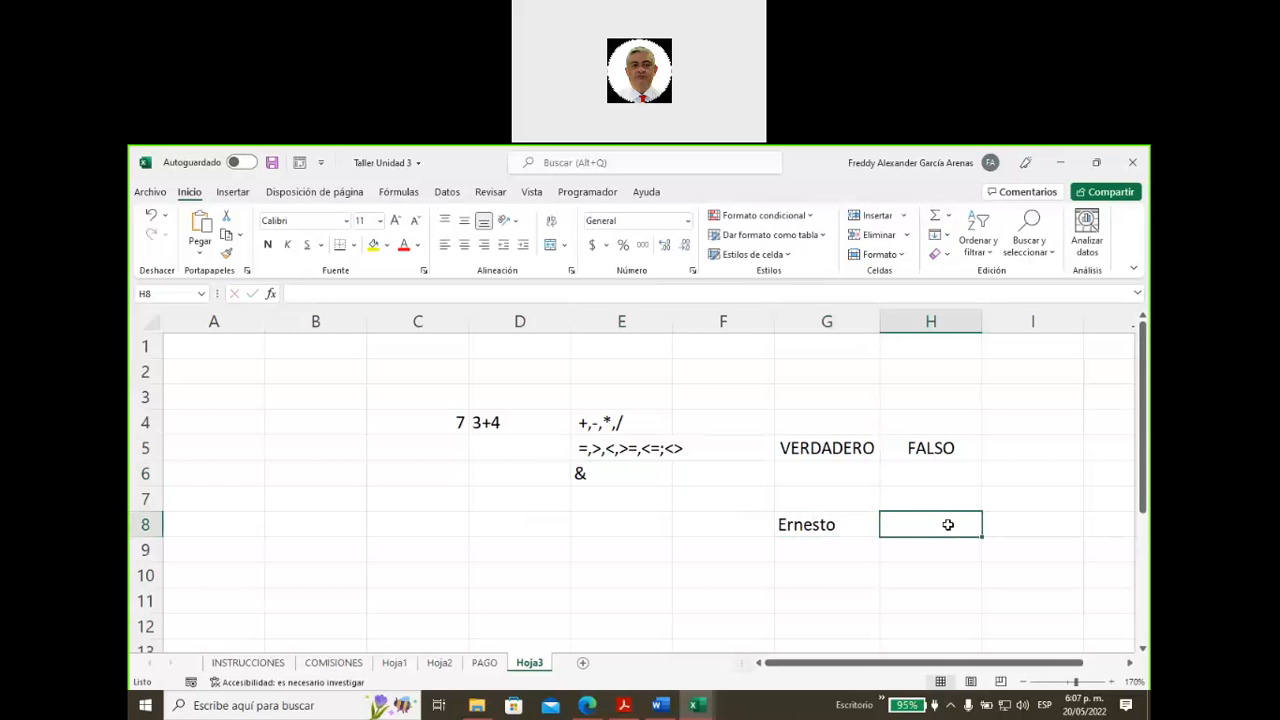
type("Perez")
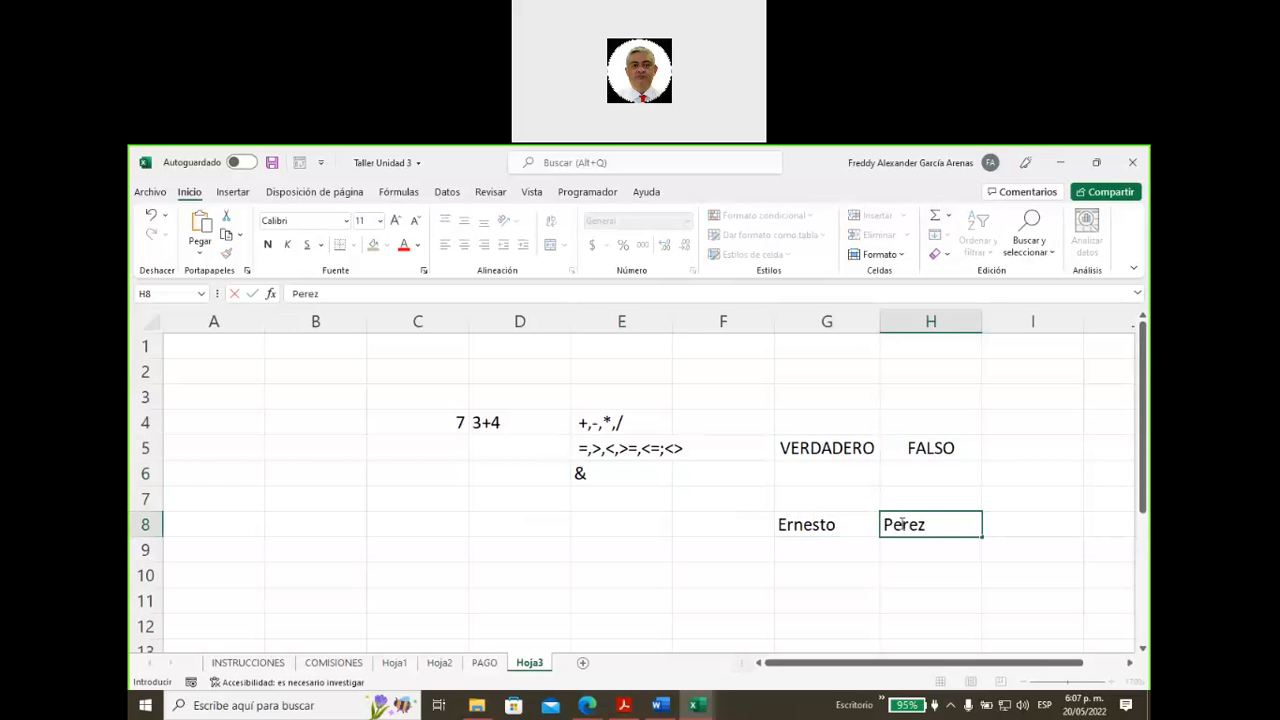
- Concatenate the first name and surname in E8 with the formula =G8&H8
left_click(606, 524)
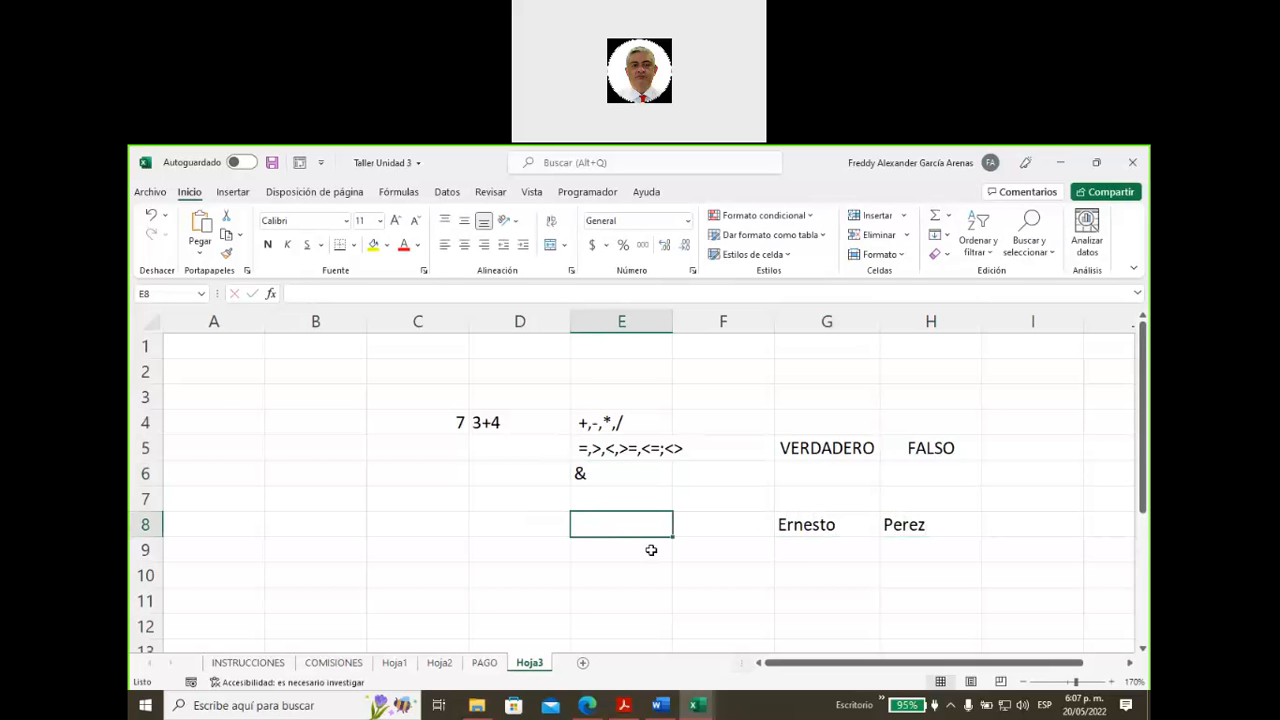
type("=")
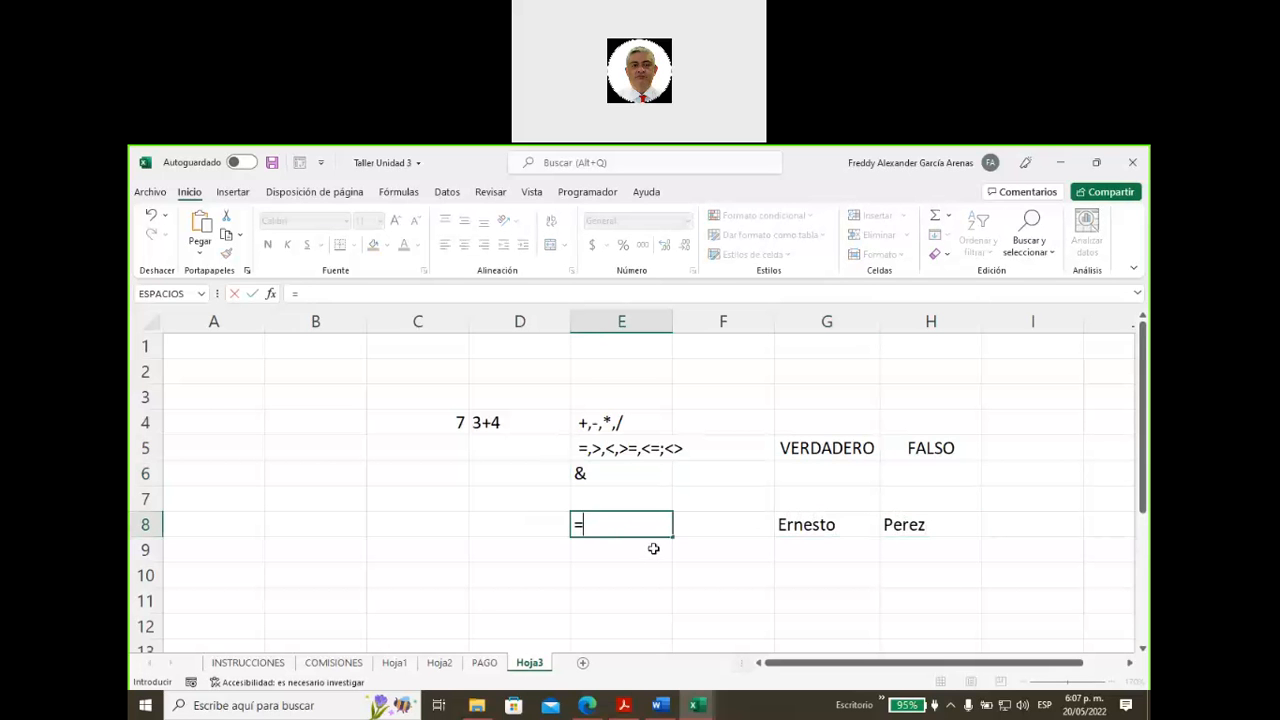
left_click(808, 525)
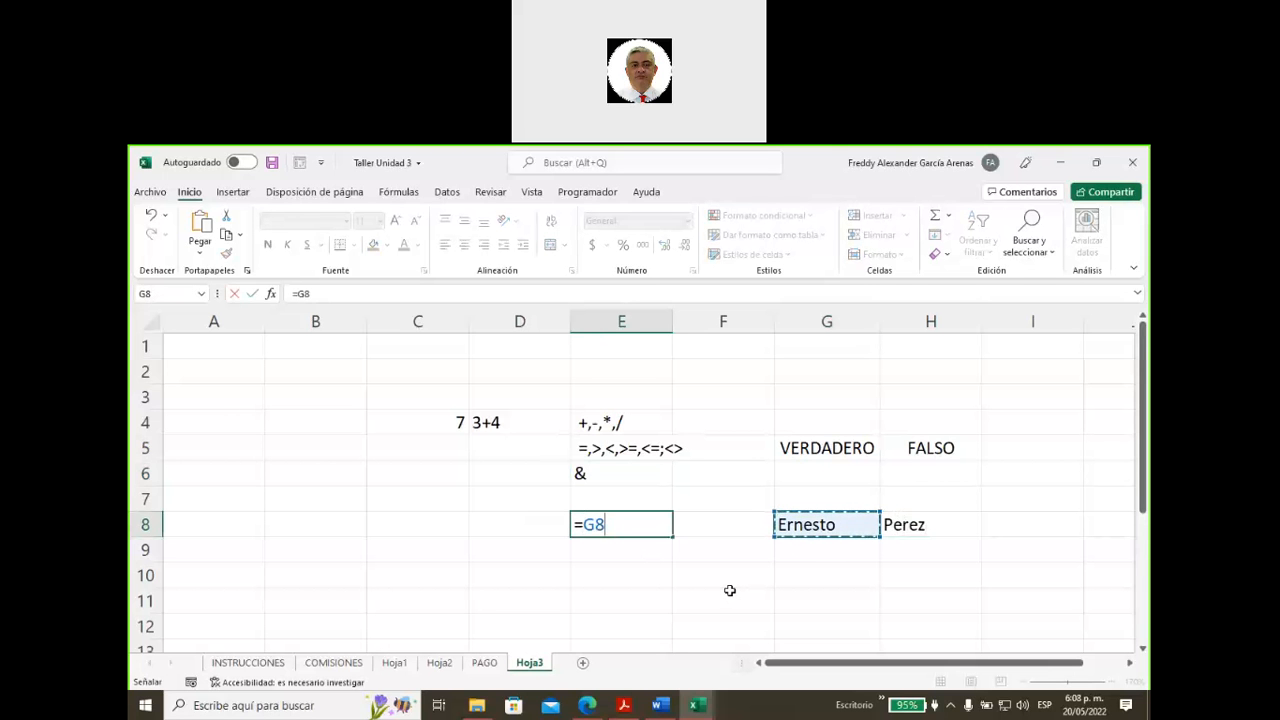
type("&")
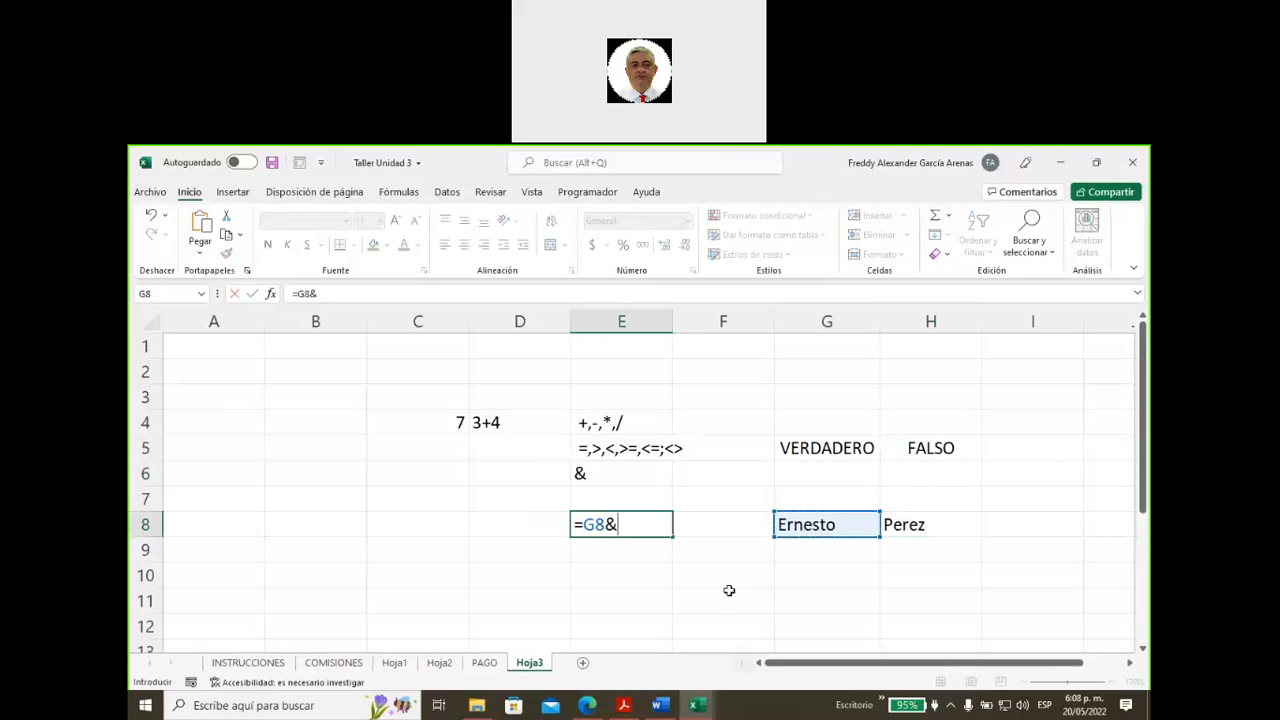
left_click(902, 530)
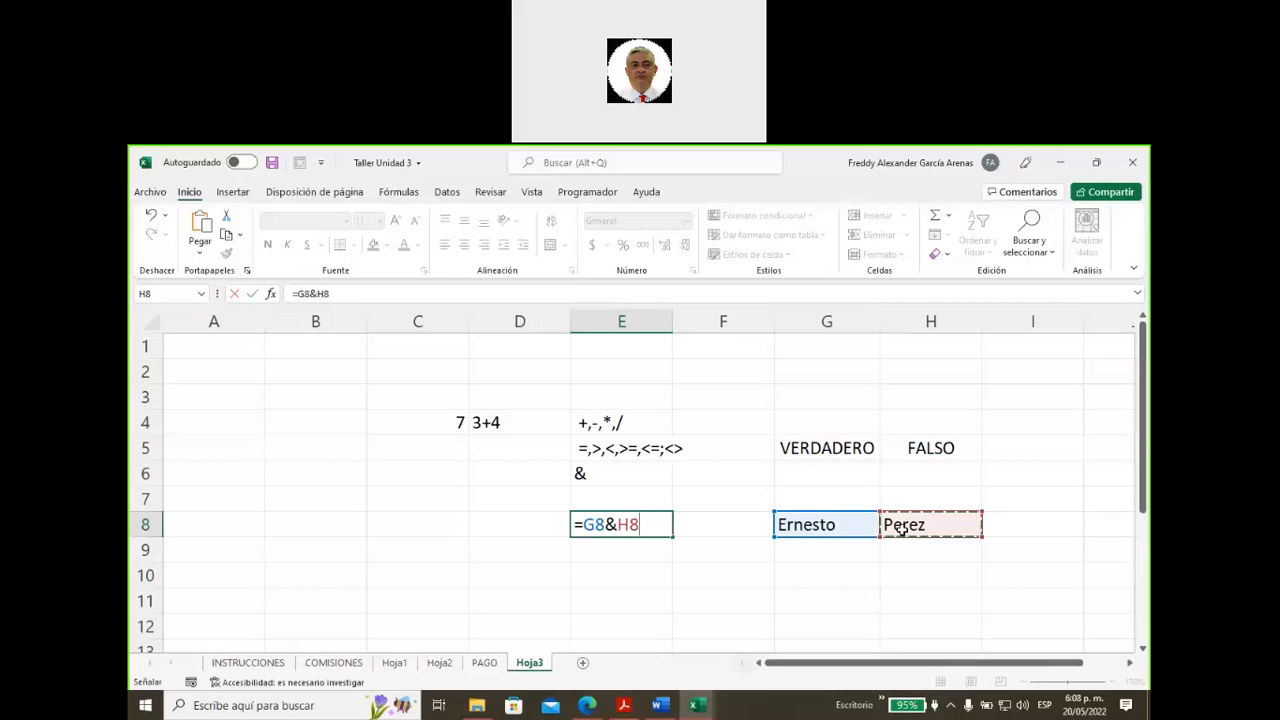
key("Return")
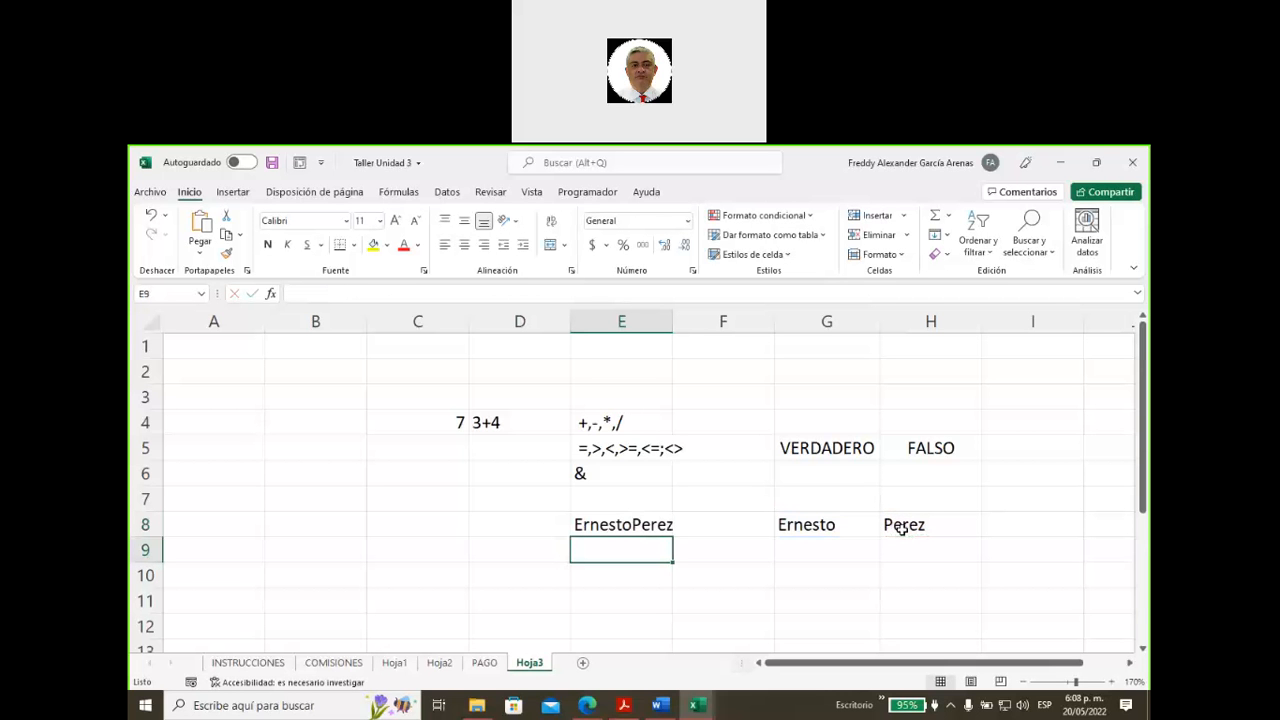
- Edit the formula in E8 to =G8&" "&H8 so a space separates the first name and surname
left_click(640, 524)
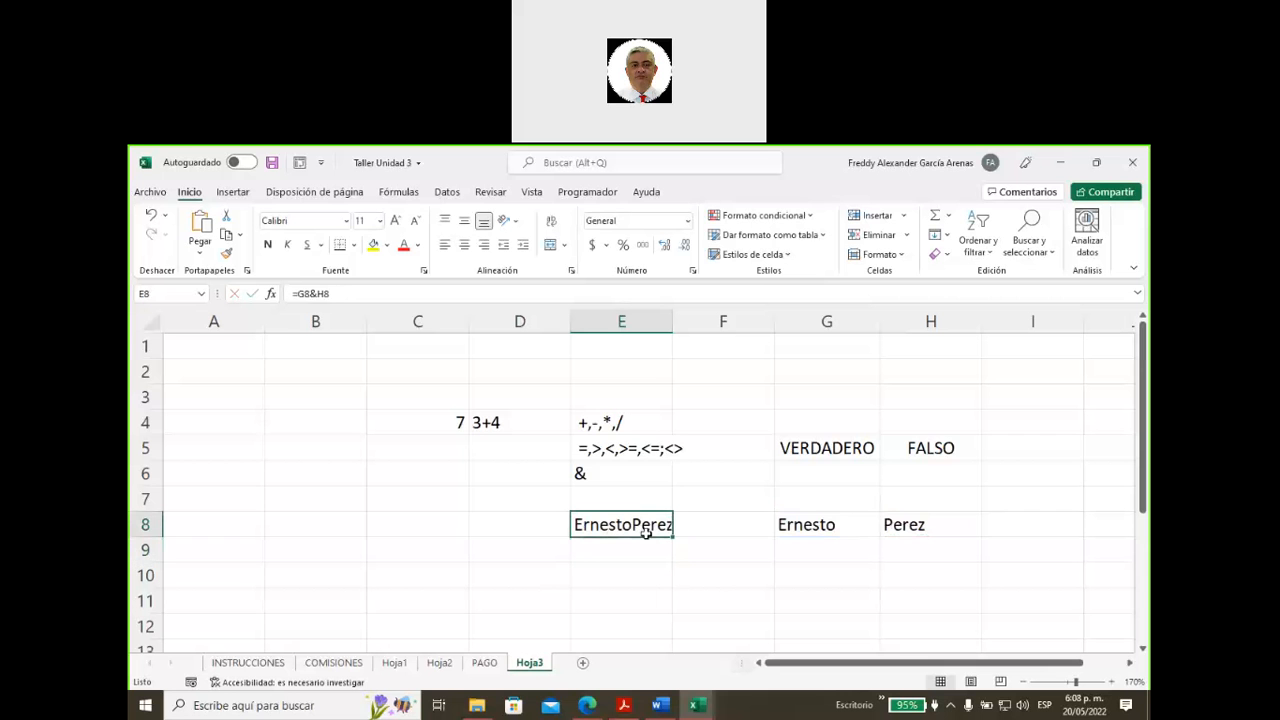
left_click_drag(318, 293, 349, 295)
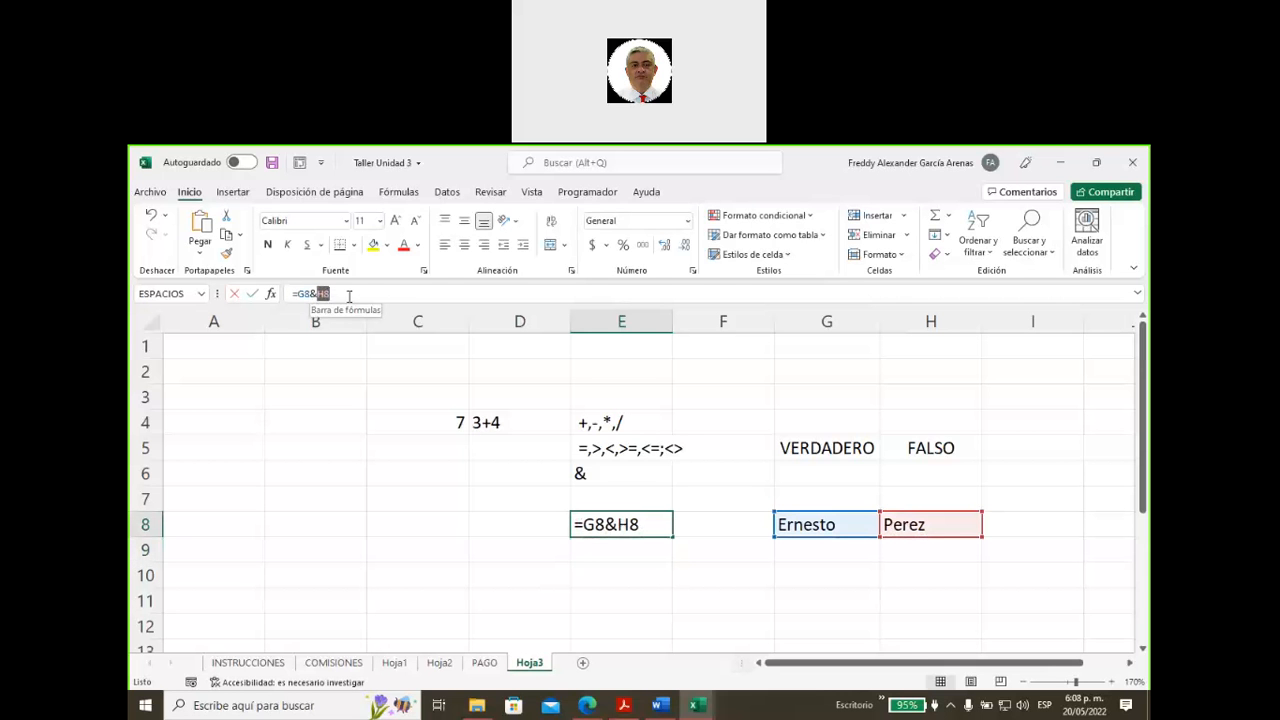
type("\" \"&")
left_click(898, 526)
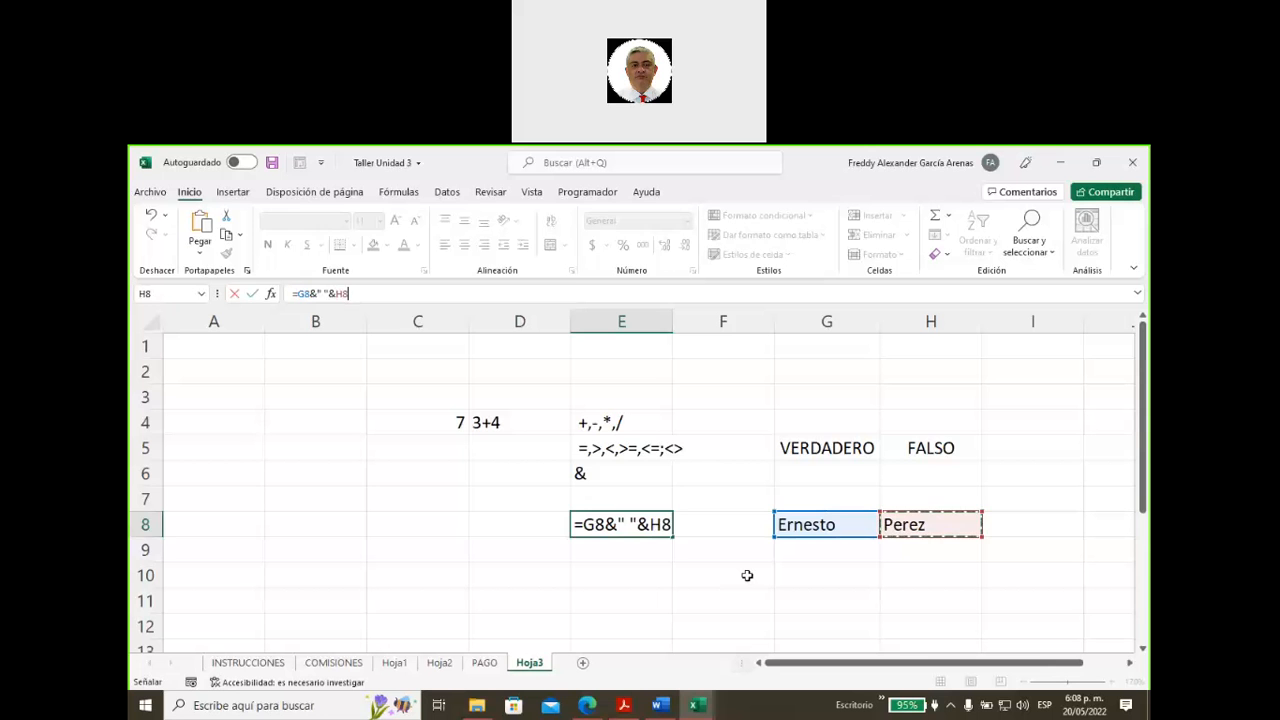
key("Return")
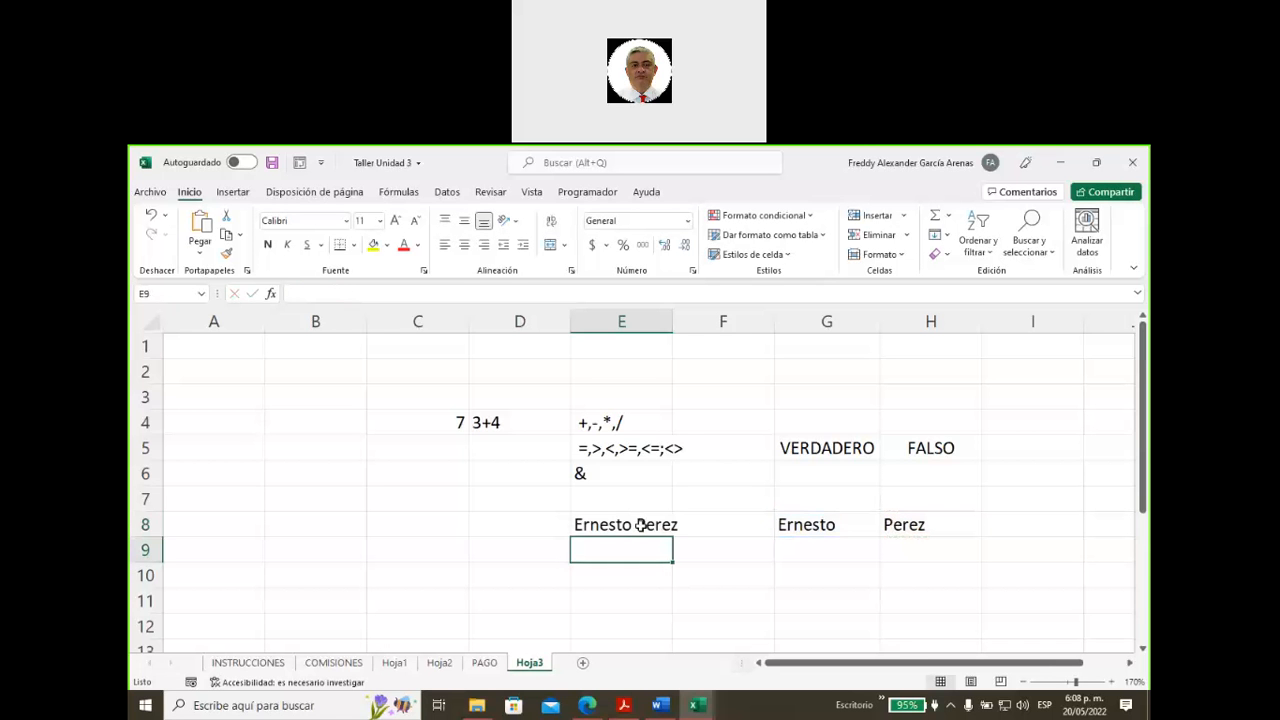
left_click(641, 526)
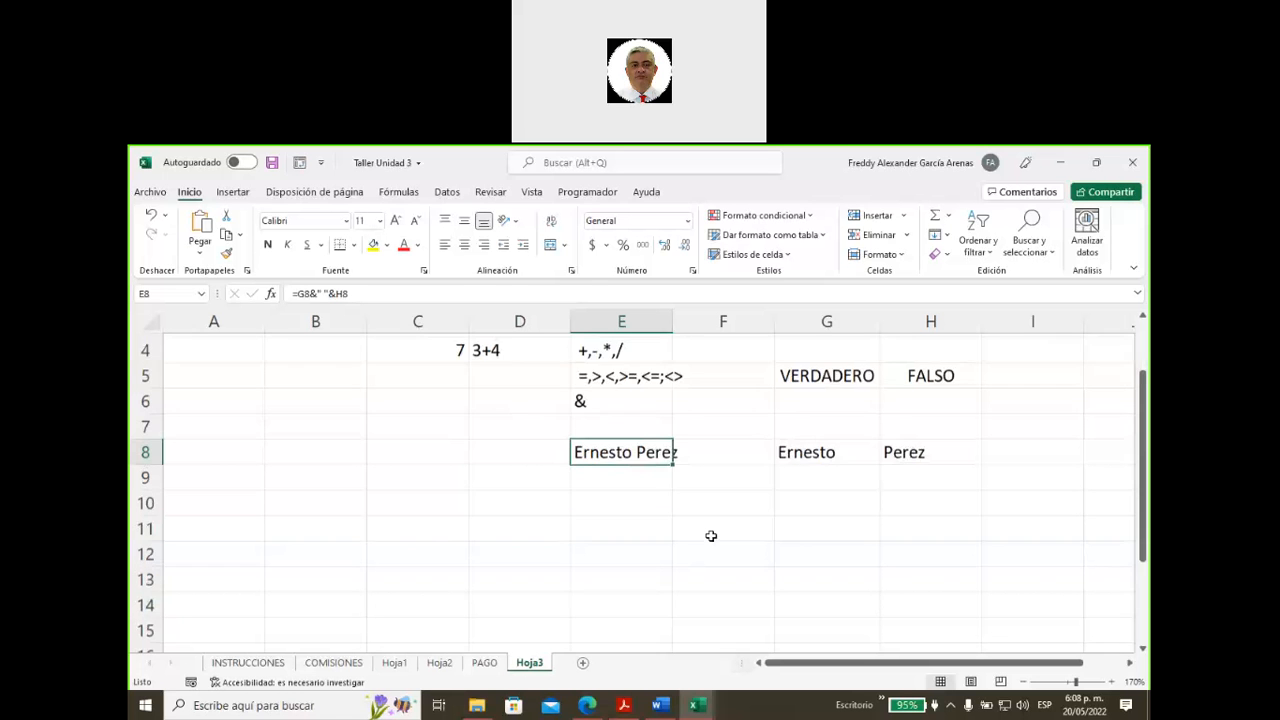
- Enter the function name SUMA in D10 and look through the list of available text functions
left_click(520, 423)
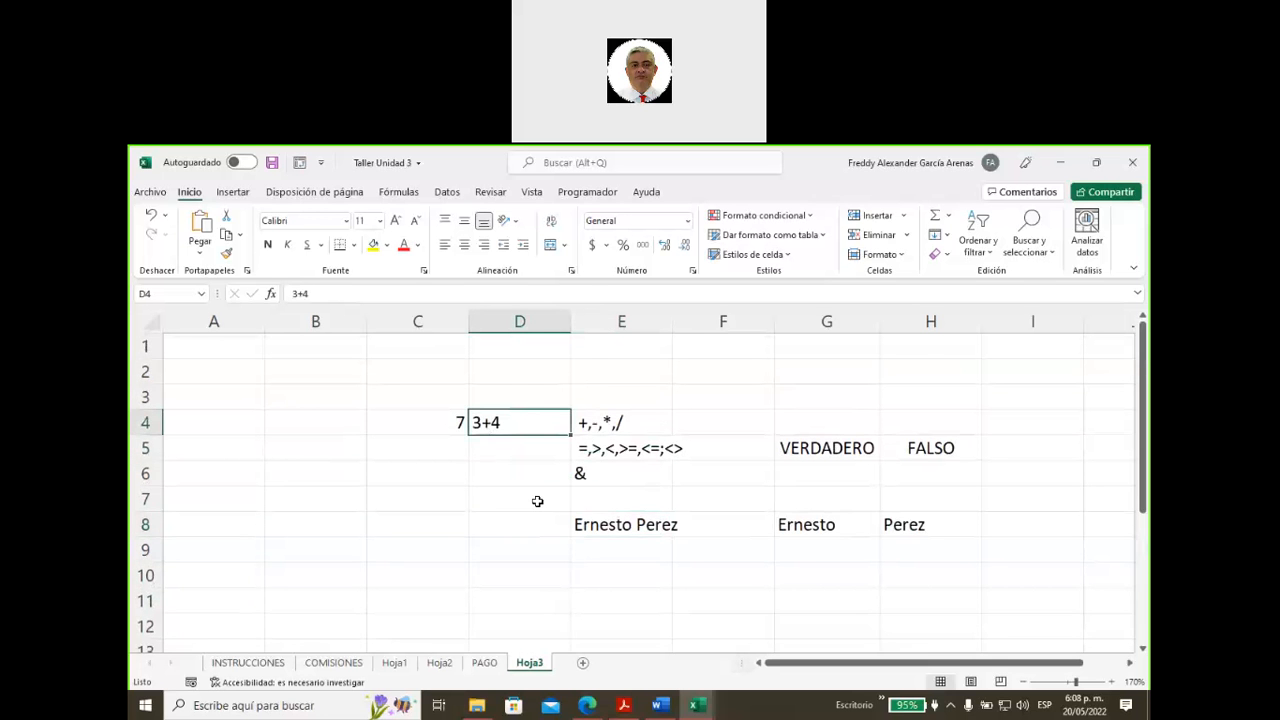
scroll(535, 502, "down", 1)
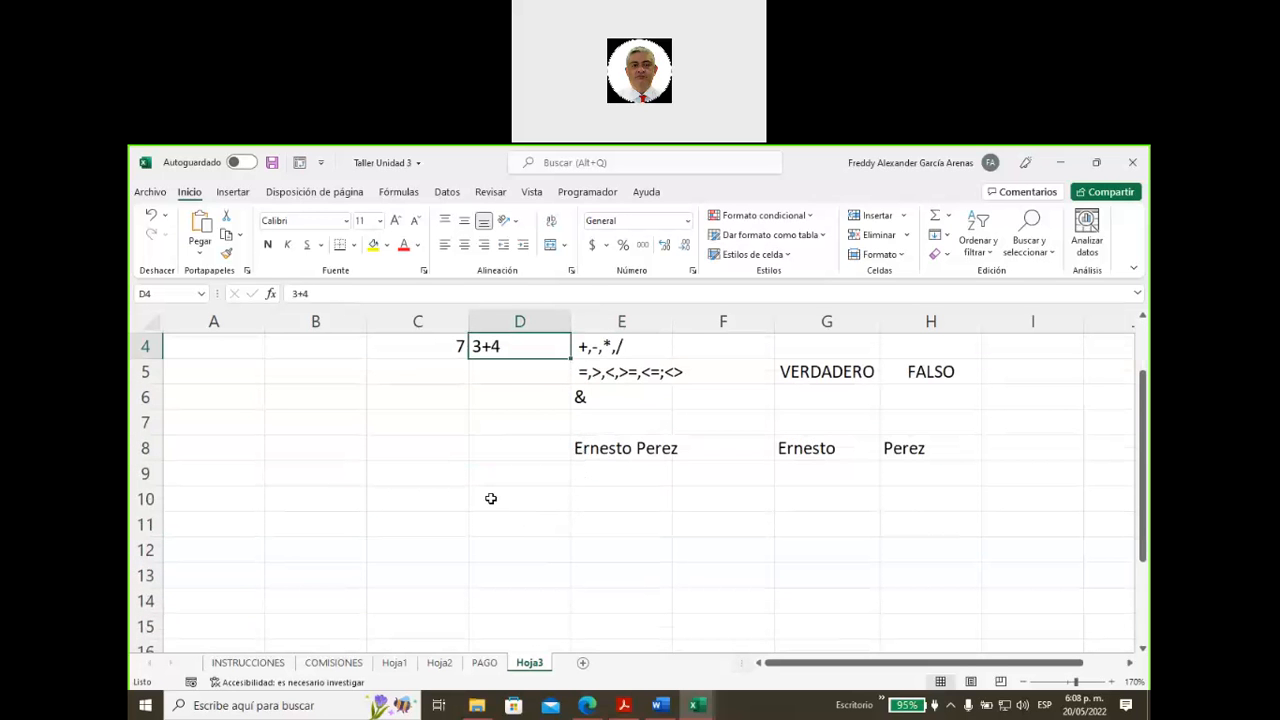
left_click(491, 498)
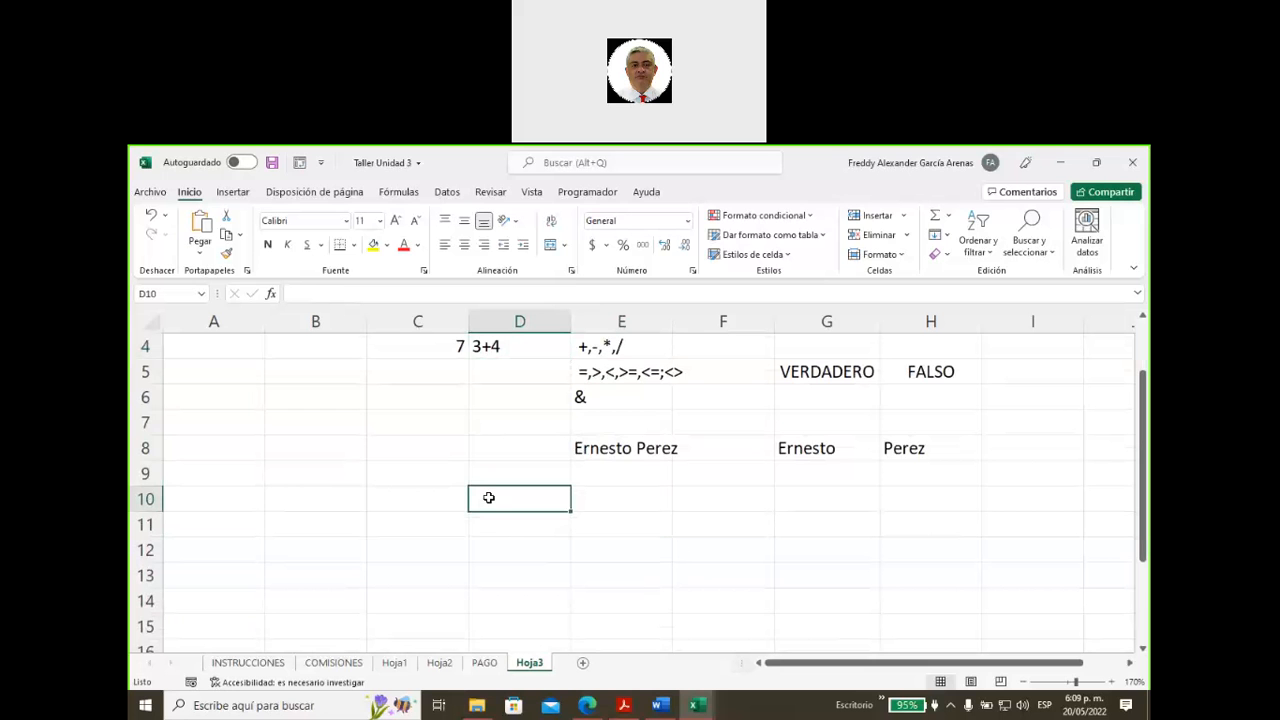
type("SUMA")
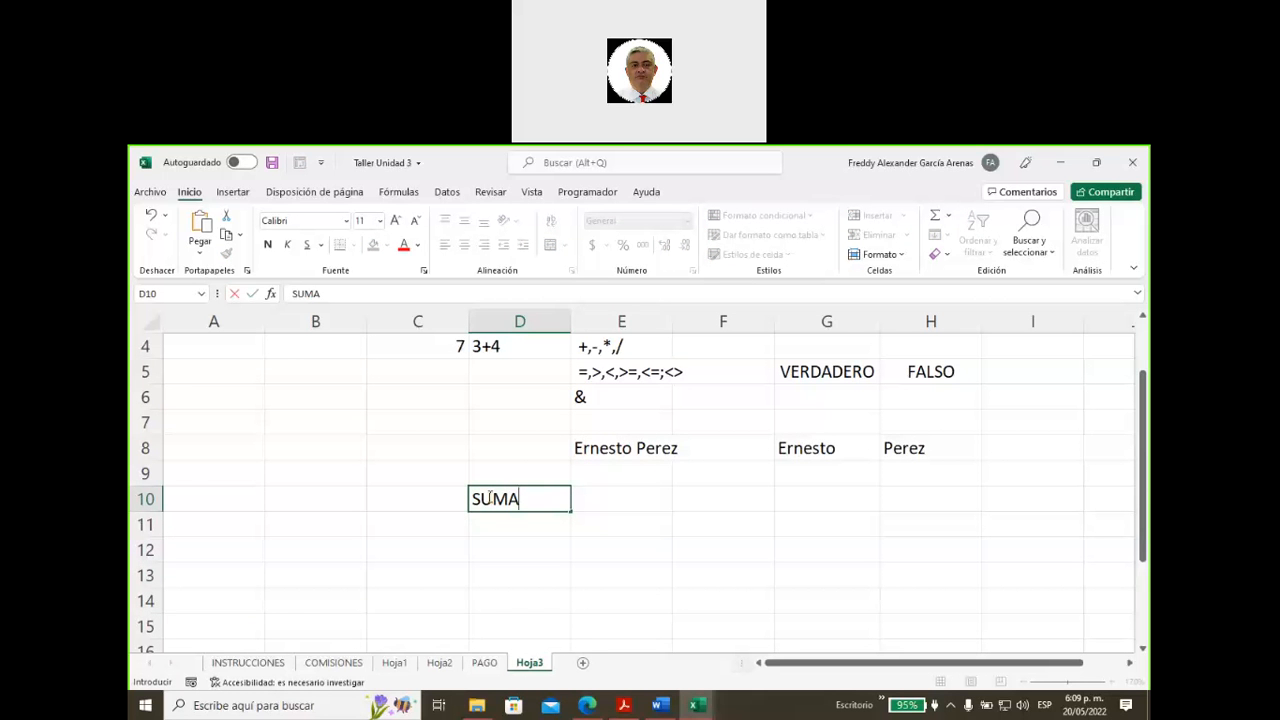
left_click(400, 193)
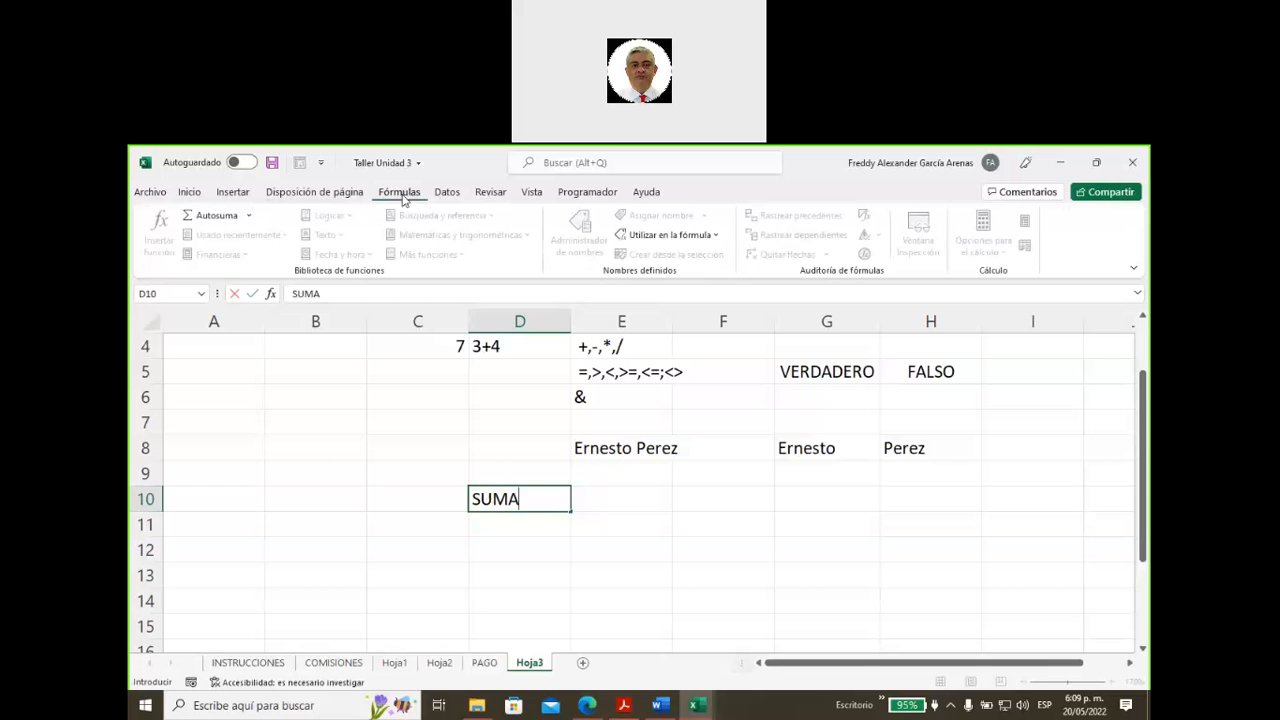
left_click(417, 473)
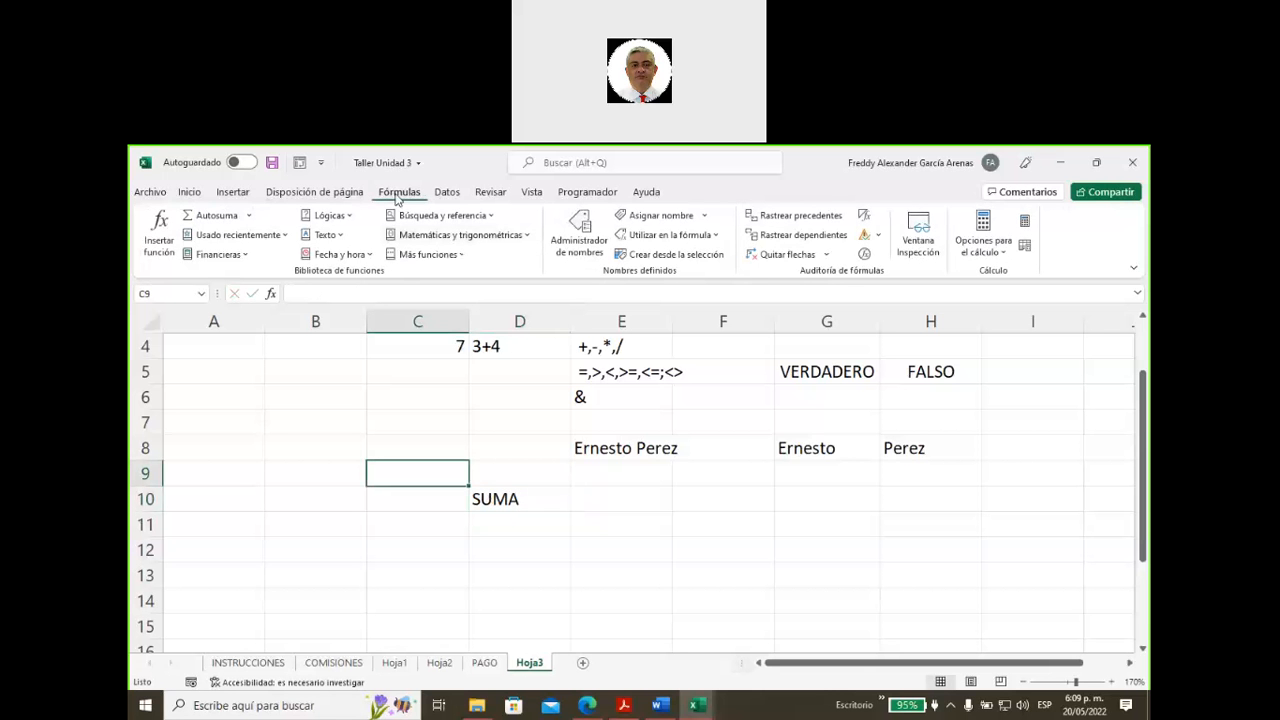
left_click(340, 237)
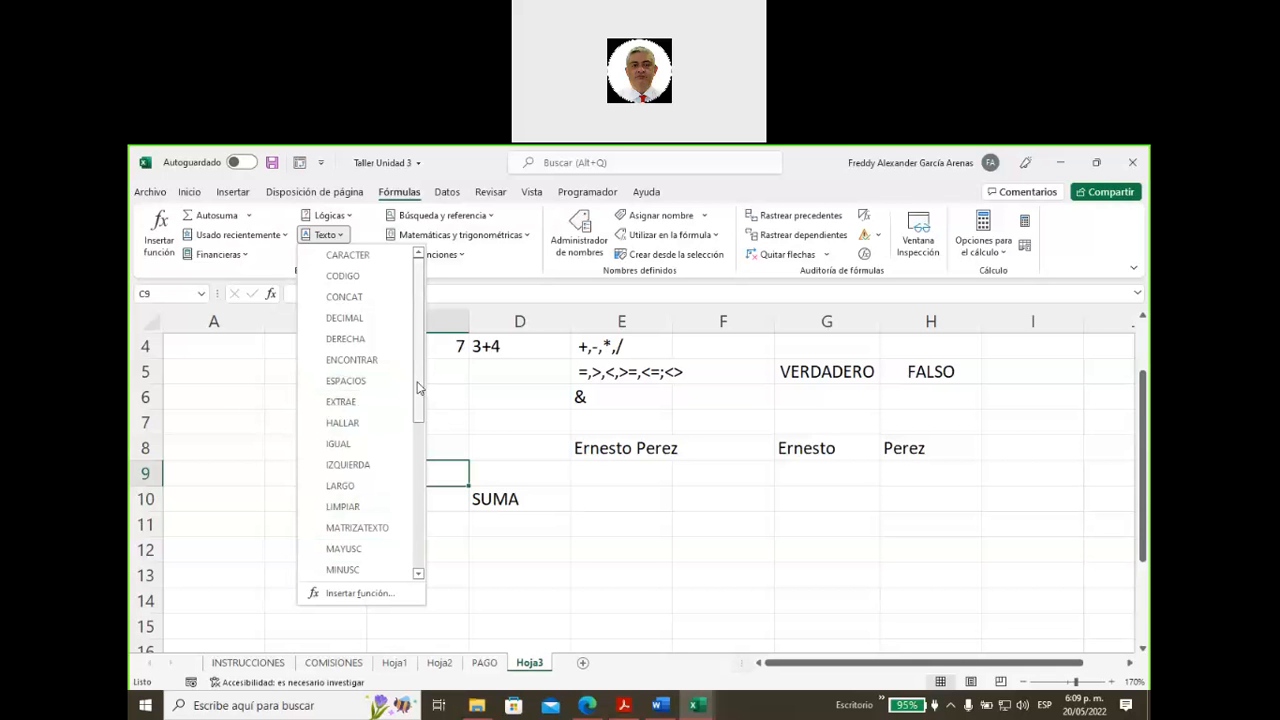
left_click(452, 412)
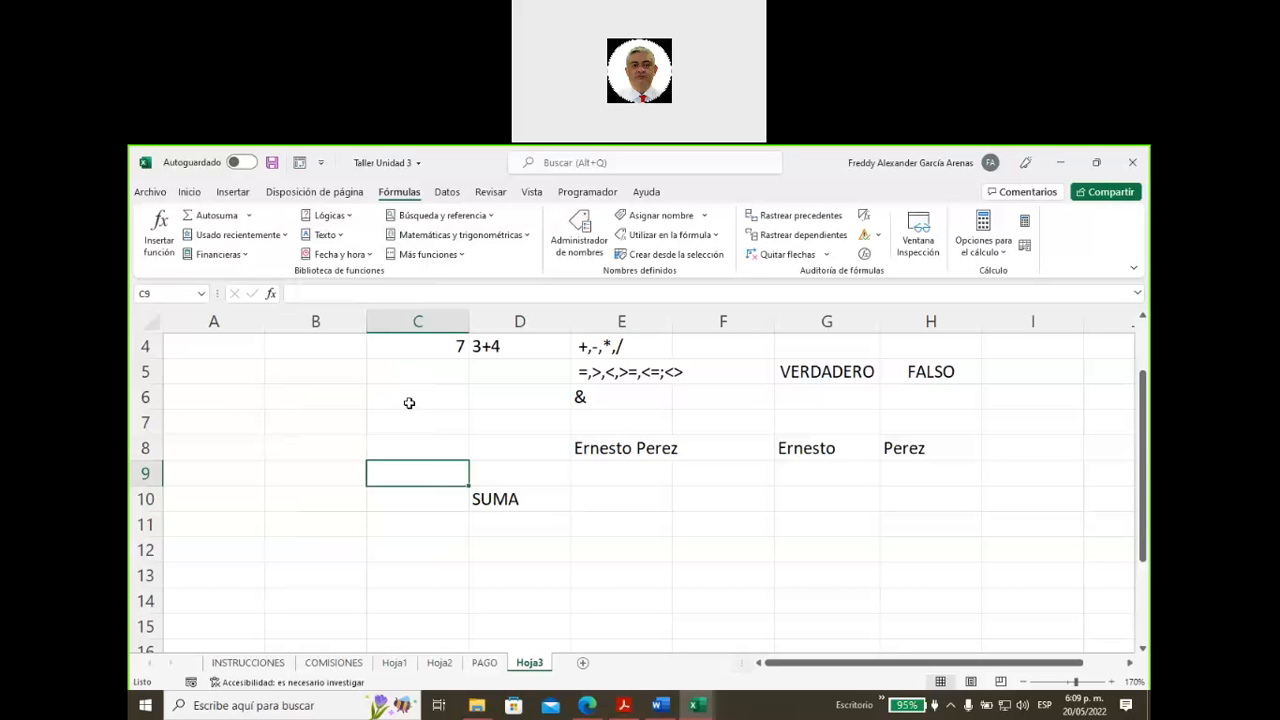
- Enter the function name producto in D12, two rows below SUMA
scroll(409, 403, "down", 1)
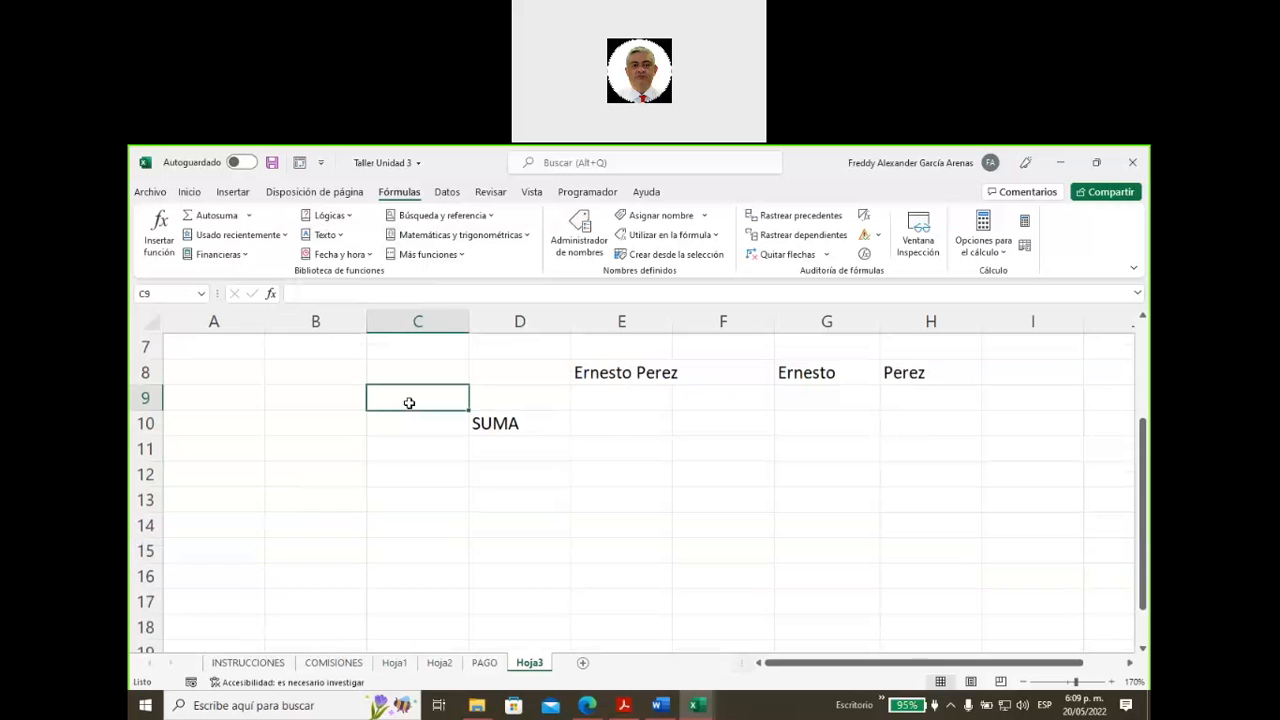
left_click(494, 469)
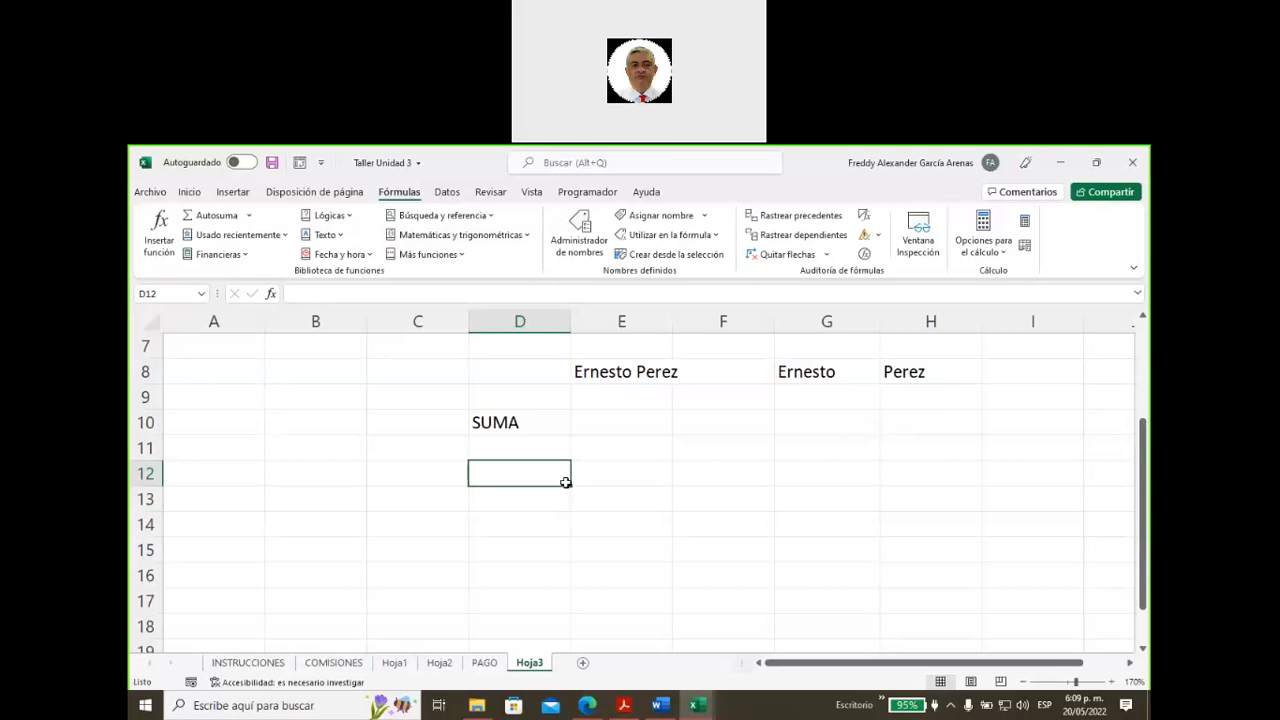
type("producto")
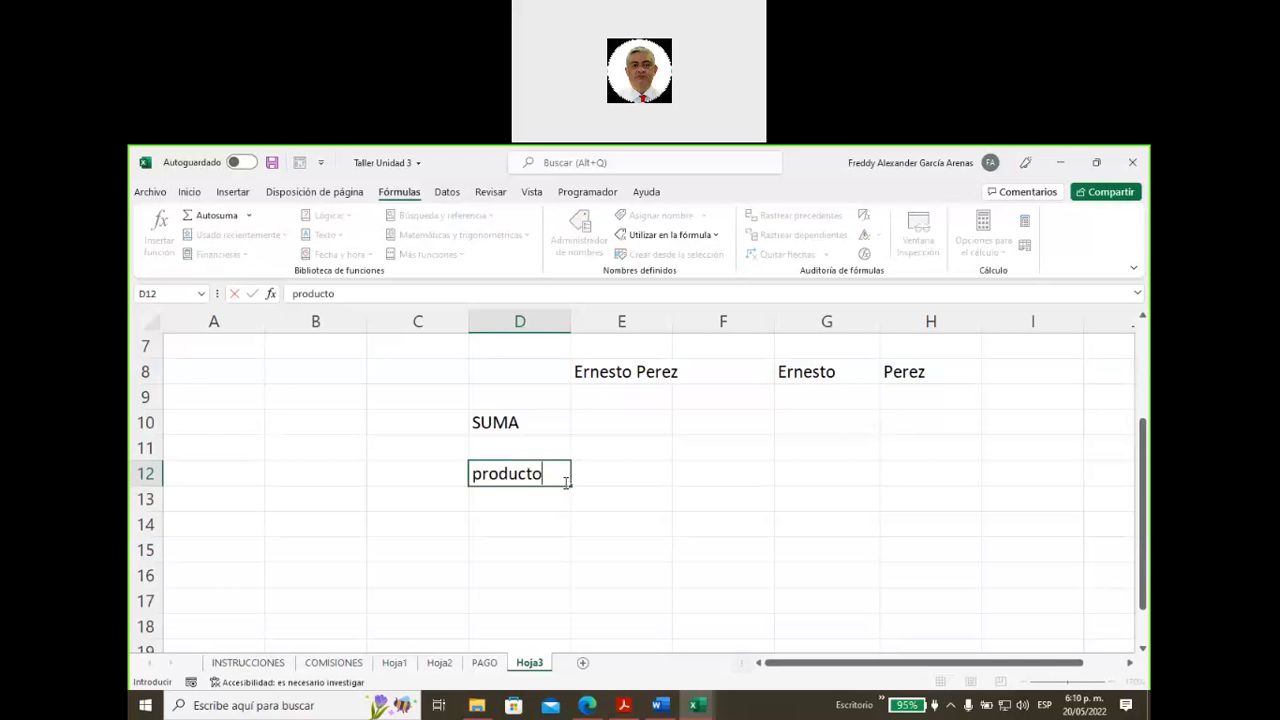
left_click(588, 473)
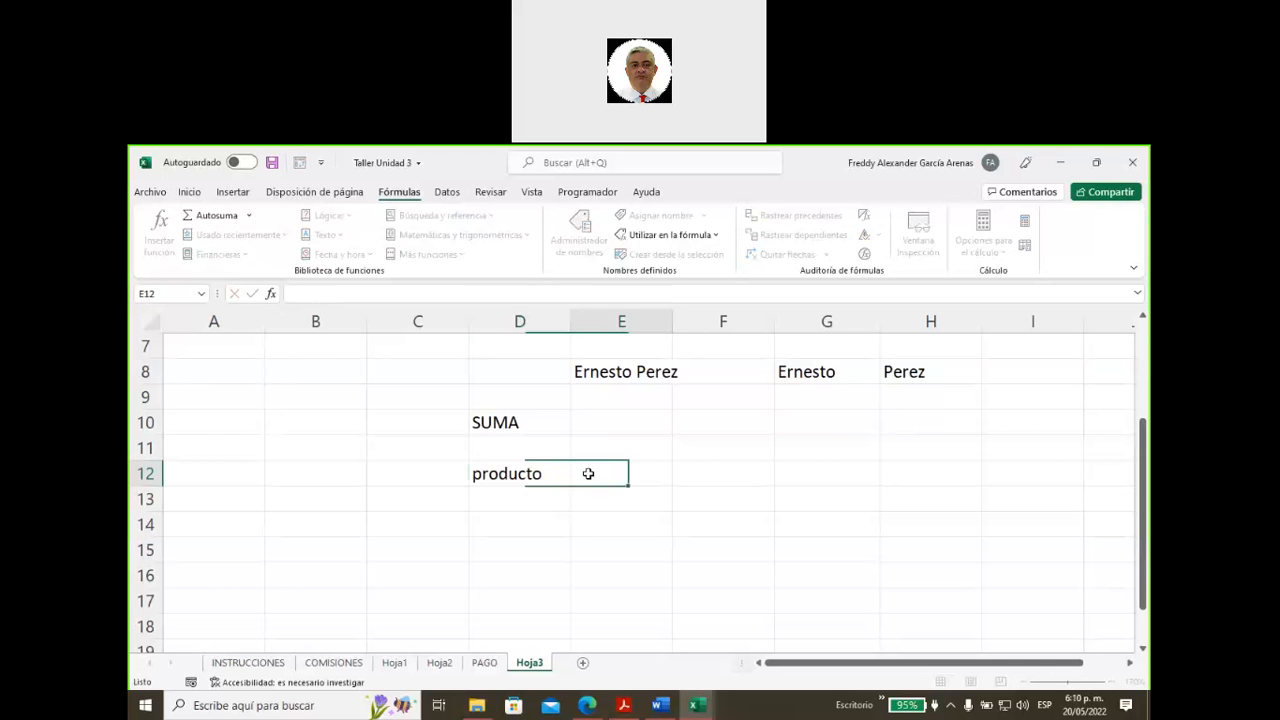
left_click(500, 480)
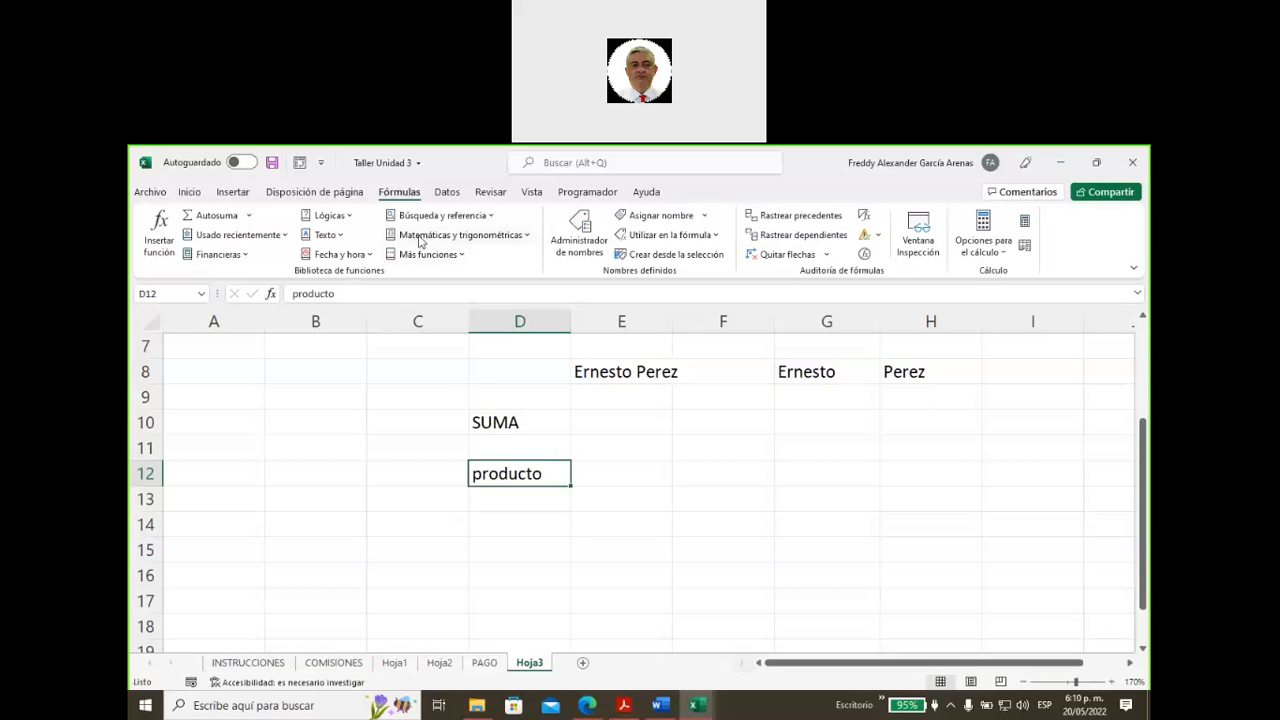
- Find PRODUCTO among the math and trigonometry functions and read its description
left_click(528, 236)
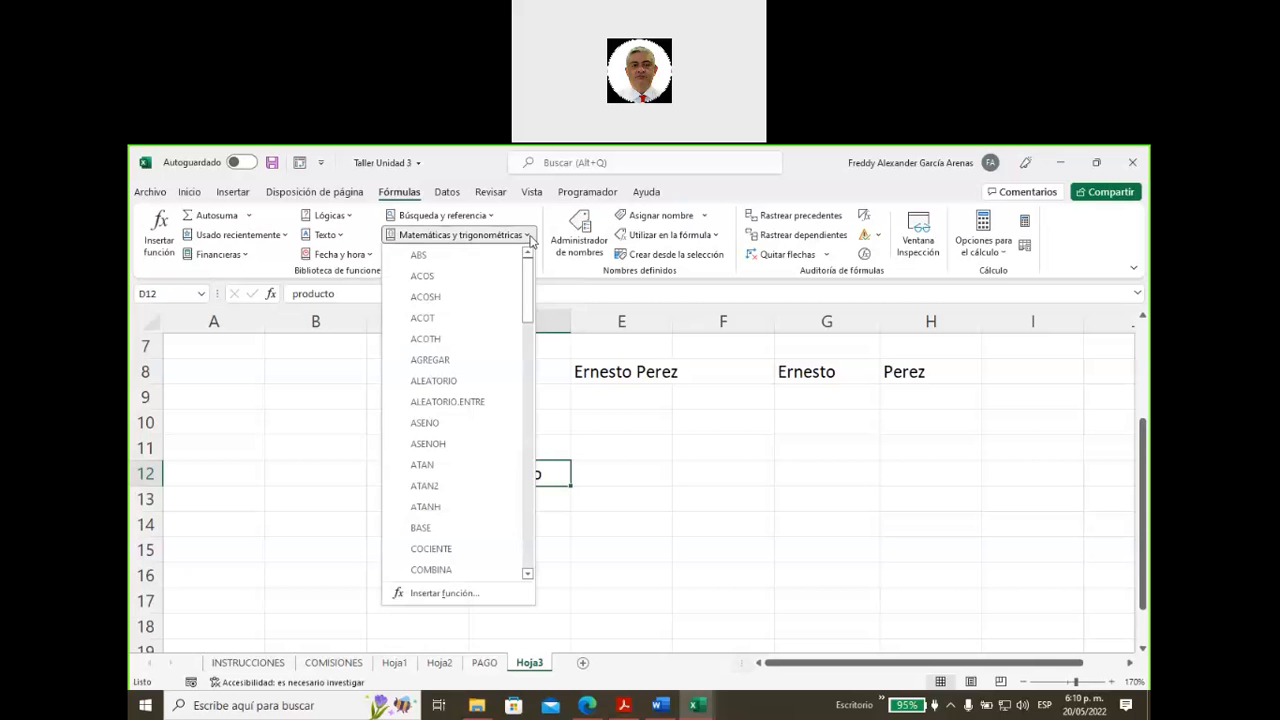
left_click_drag(528, 305, 536, 472)
scroll(536, 472, "down", 4)
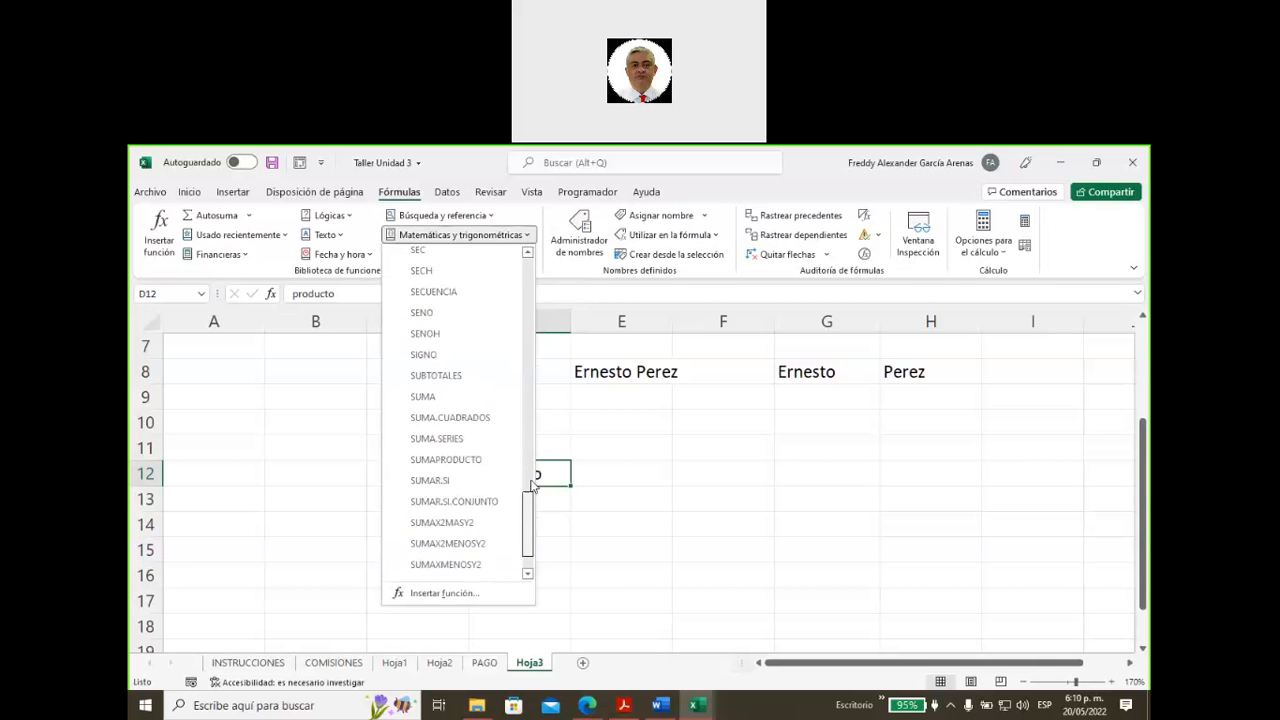
left_click_drag(534, 471, 528, 428)
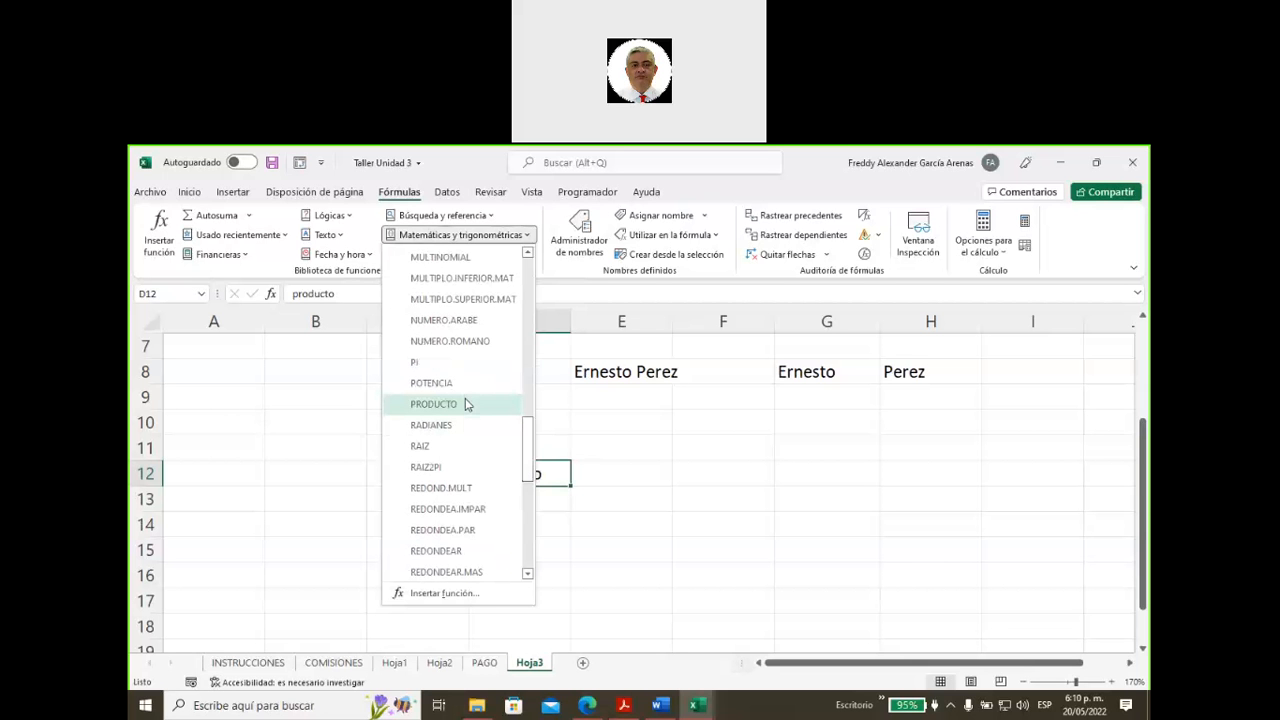
mouse_move(465, 404)
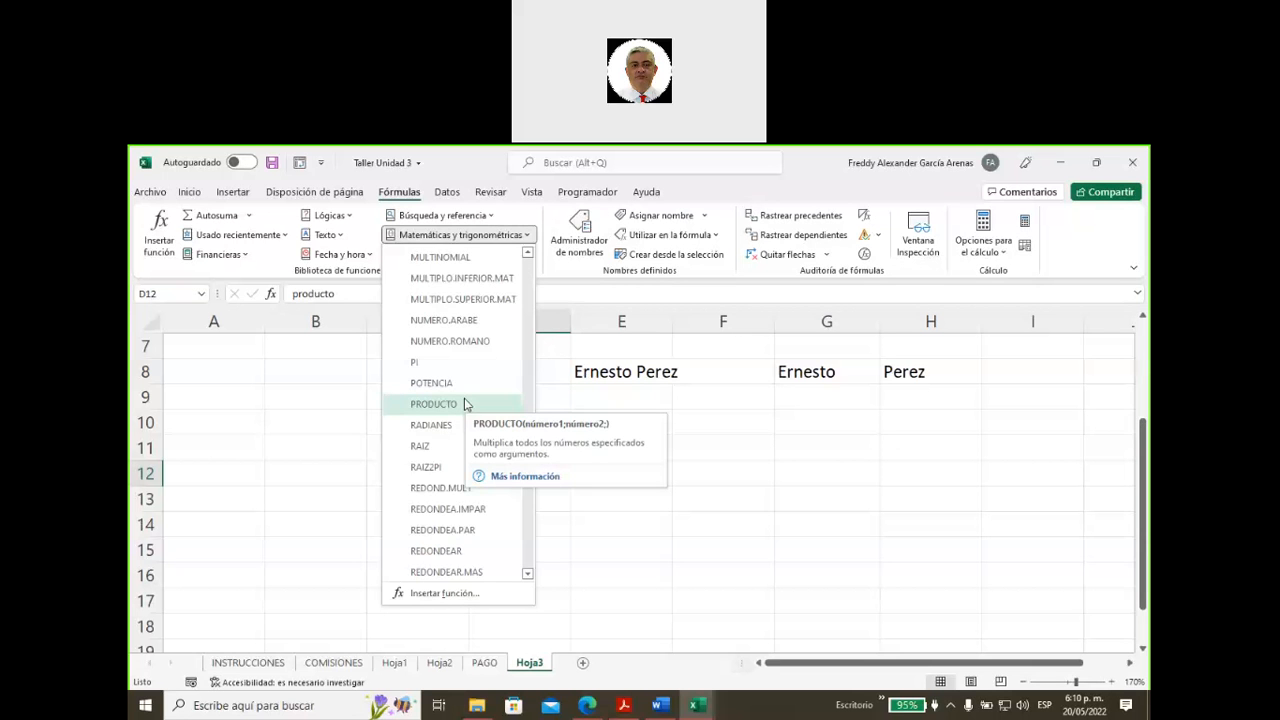
left_click(646, 556)
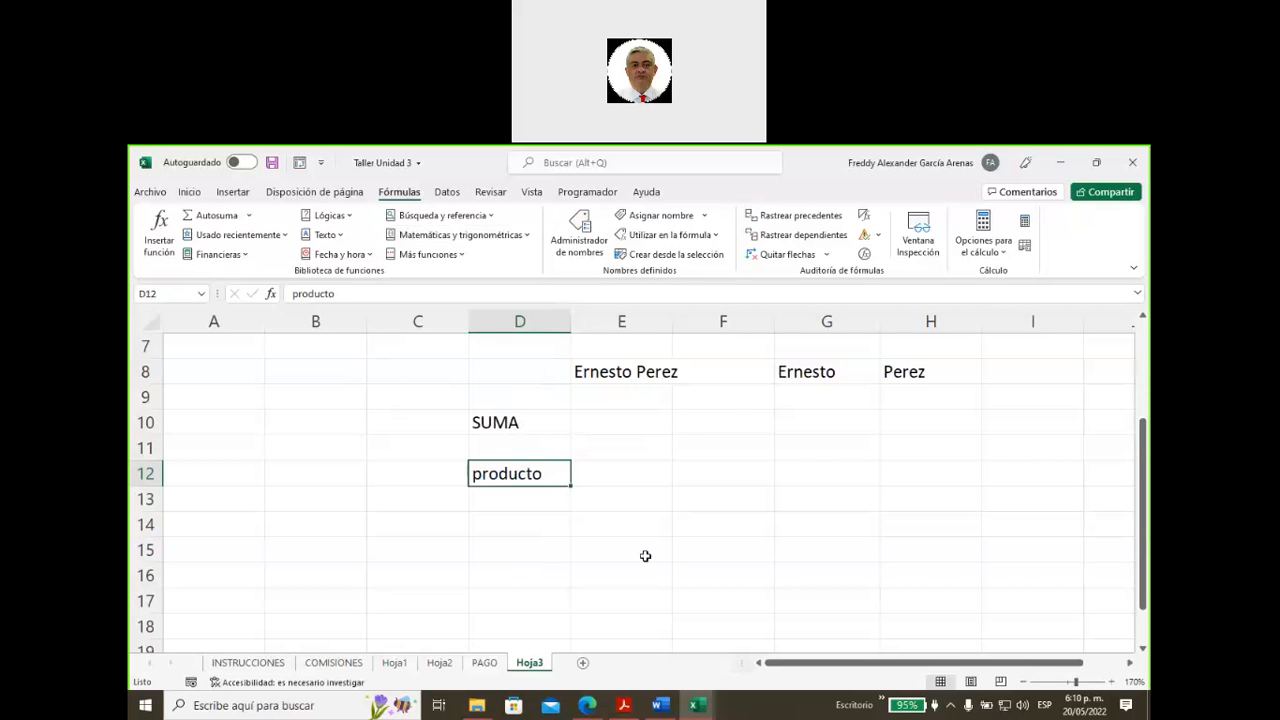
- Enter the sample numbers 2 in F11 and 3 in G11
left_click(684, 452)
type("2")
left_click(805, 449)
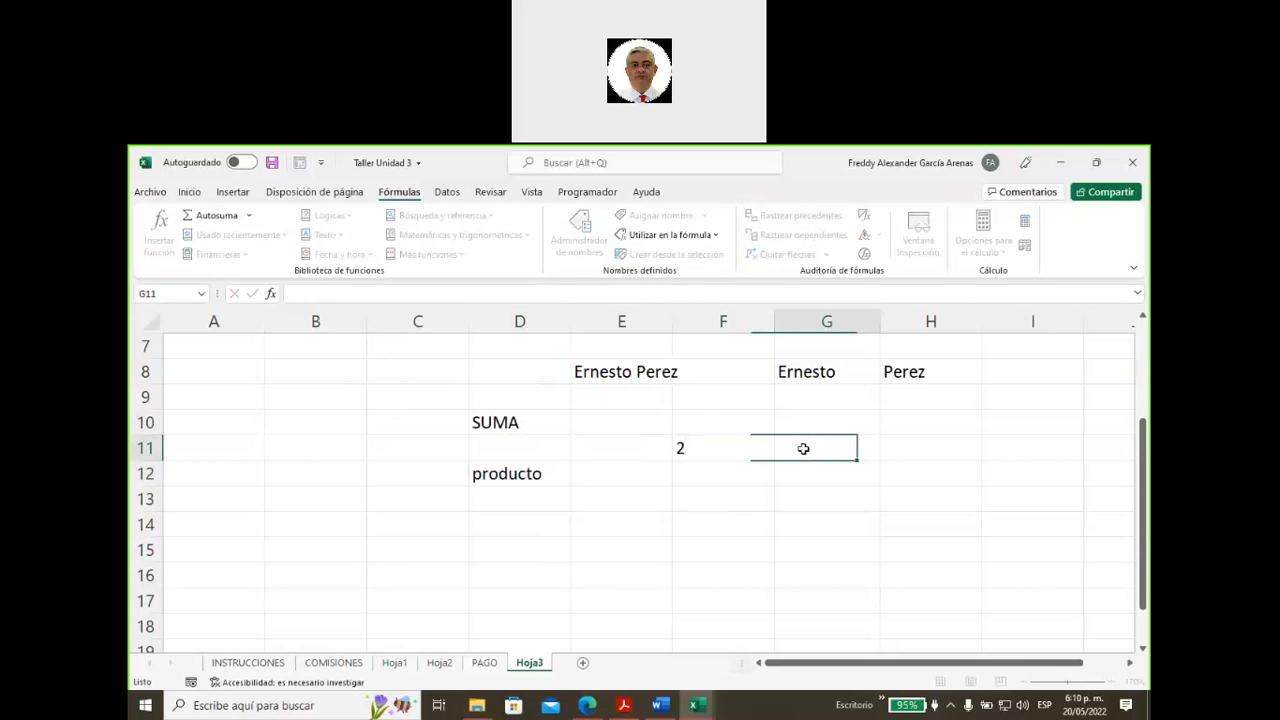
type("3")
left_click_drag(746, 511, 740, 525)
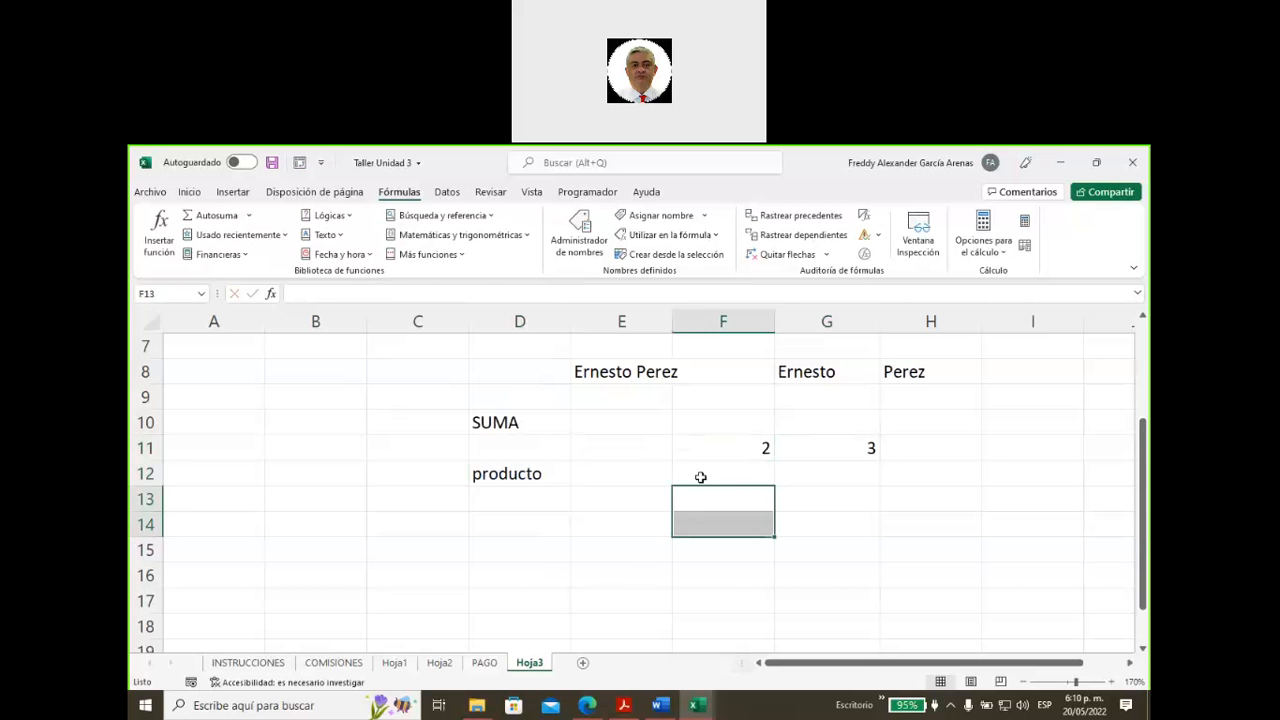
left_click(700, 477)
- Enter the formula =PRODUCTO(F11;G11) in E12, beside the producto label
left_click(603, 477)
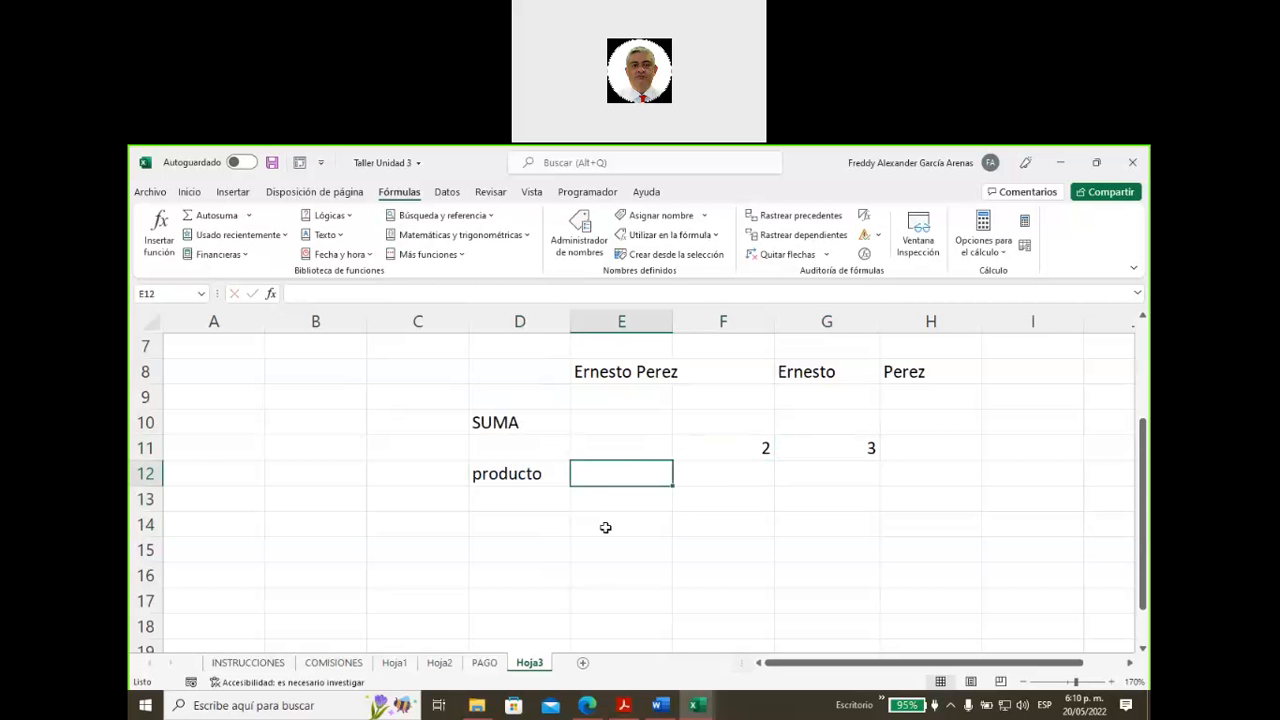
type("=")
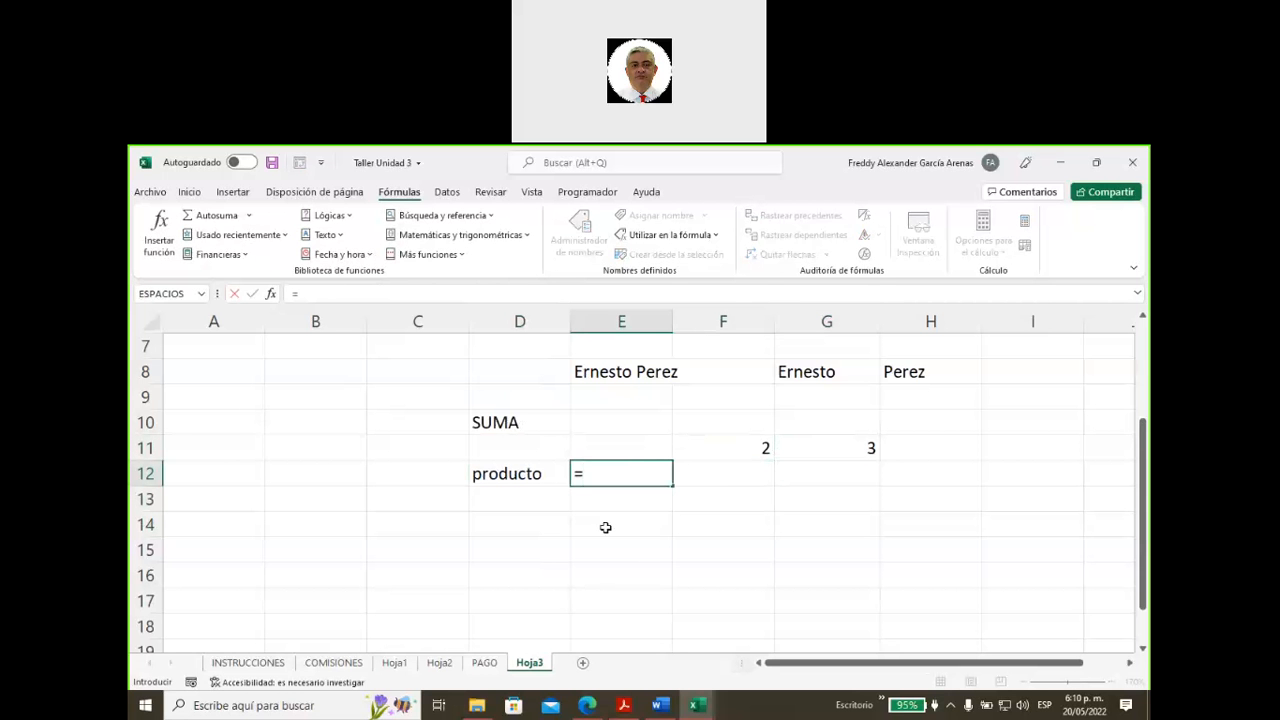
type("produ")
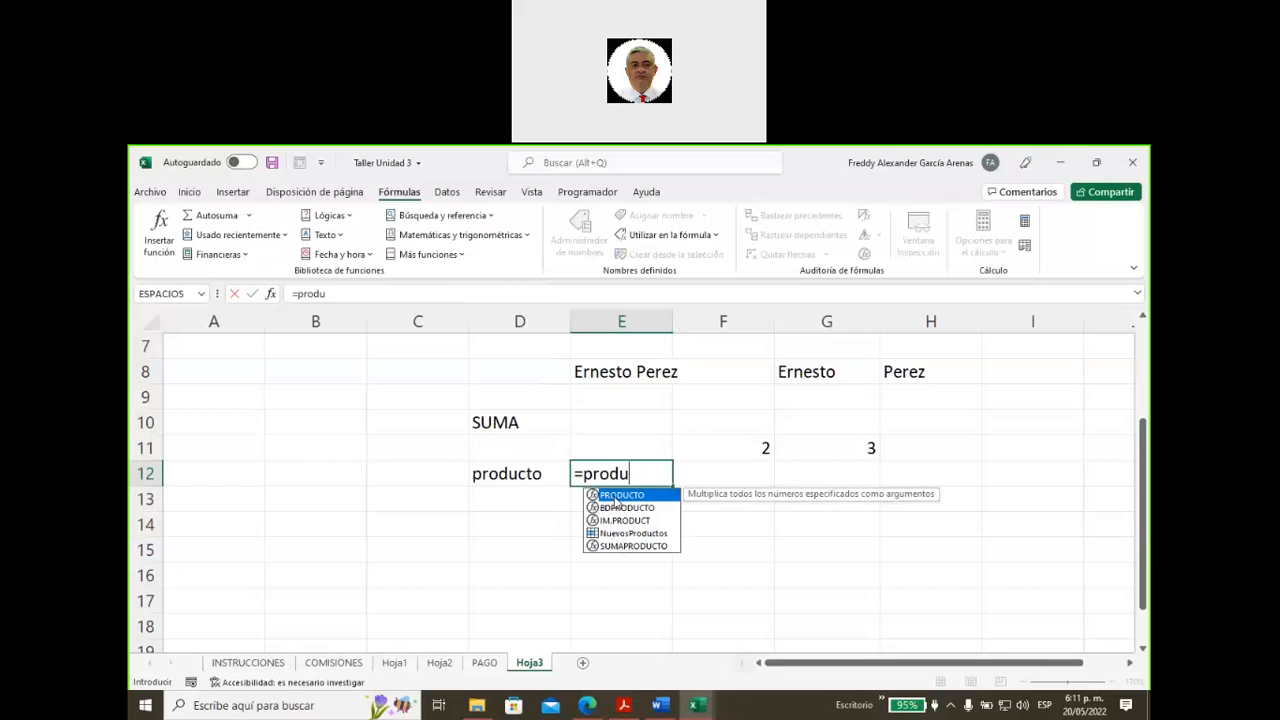
double_click(615, 498)
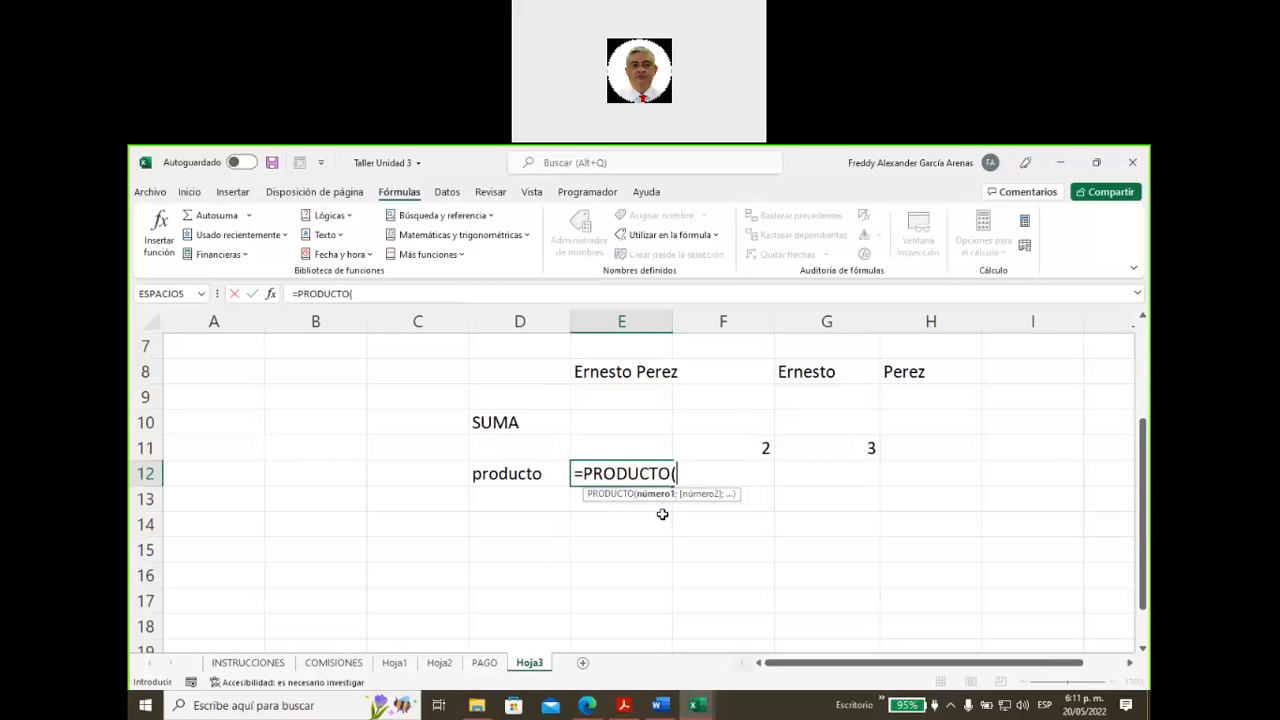
left_click(733, 445)
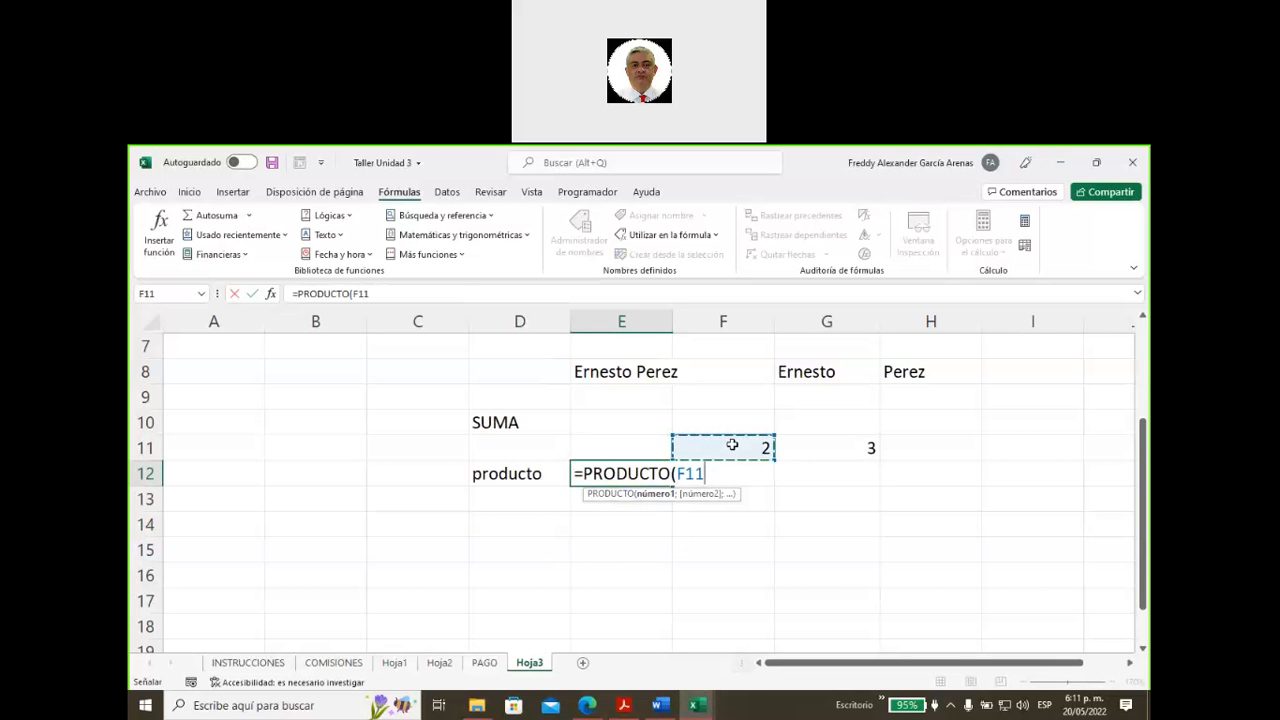
type(";")
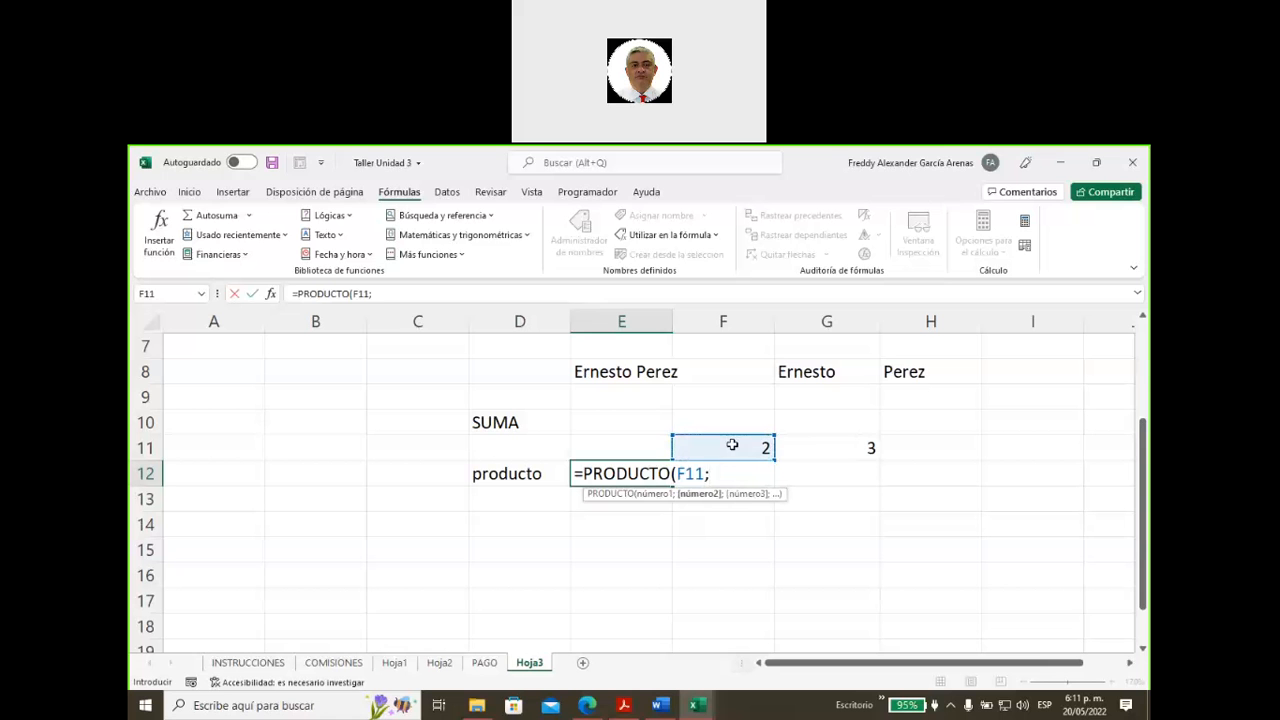
left_click(842, 447)
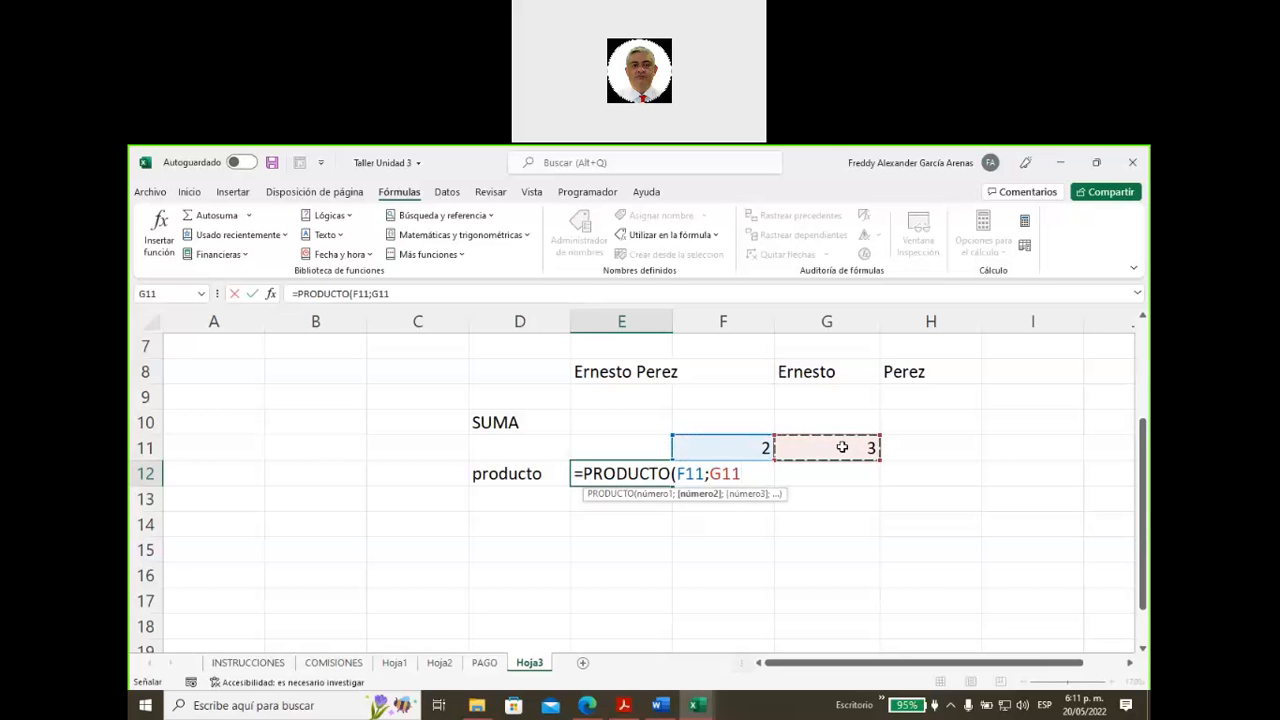
type(")")
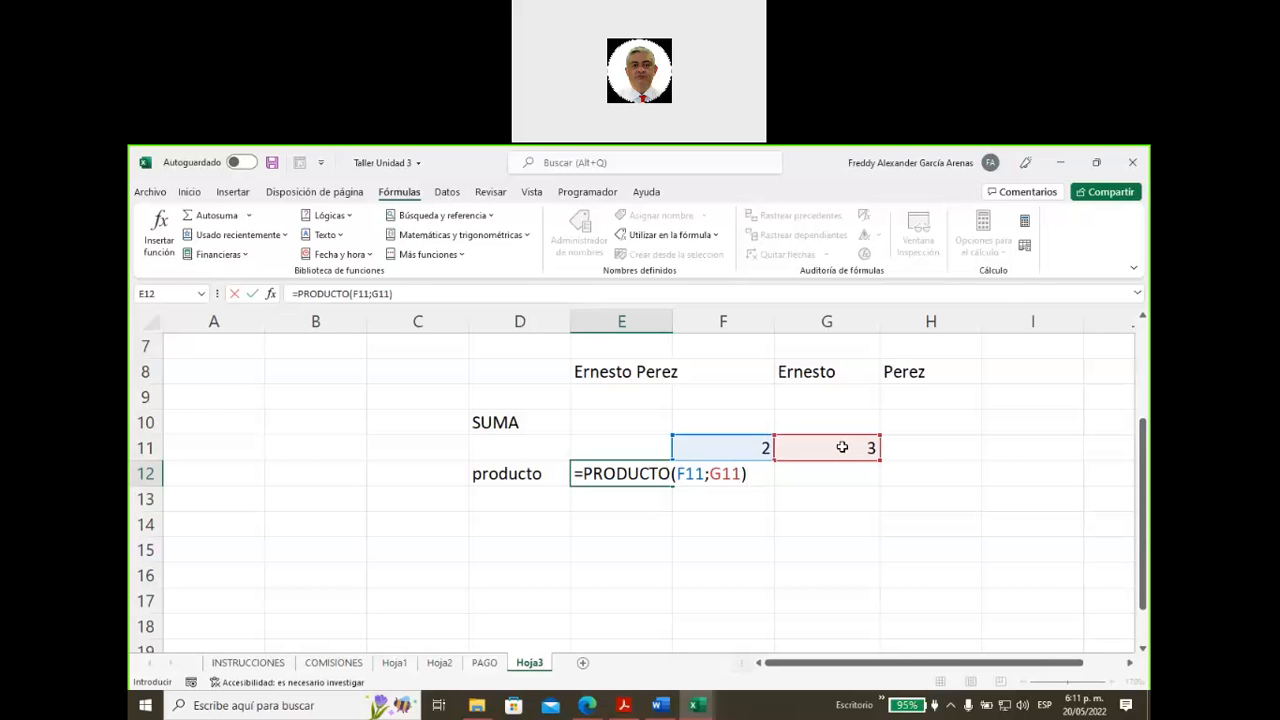
key("Return")
key("Up")
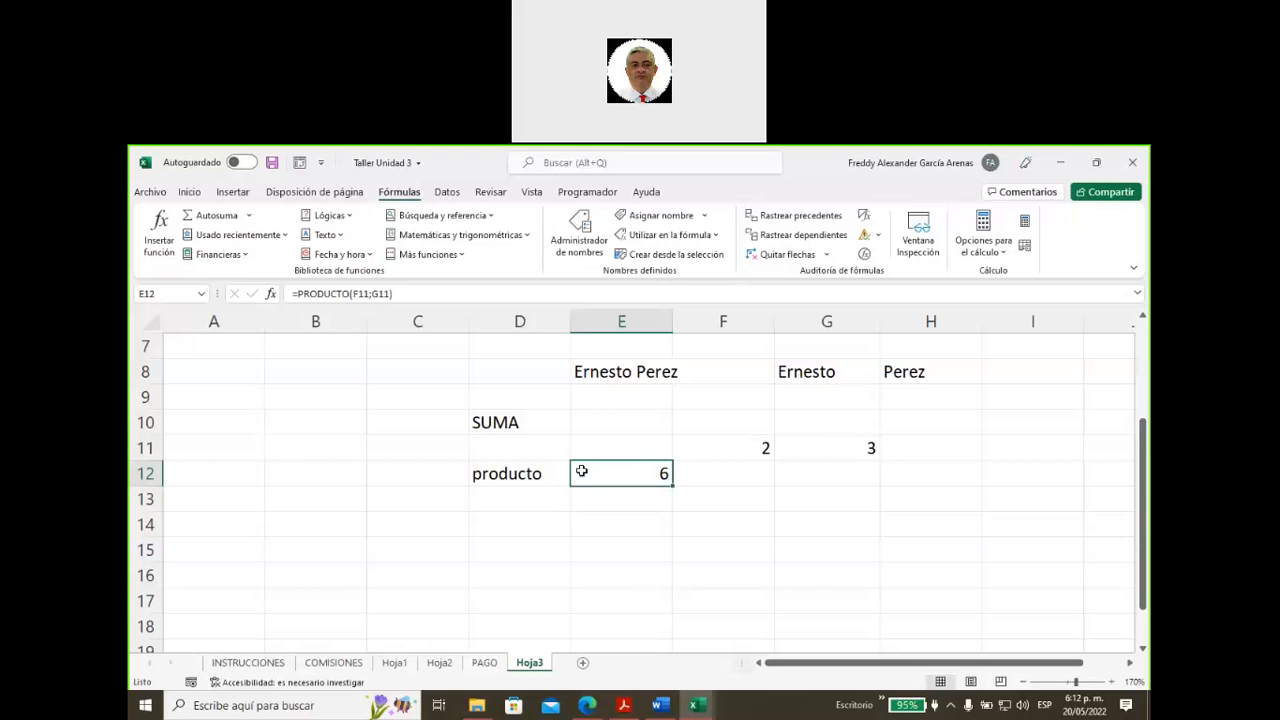
- Review the PRODUCTO formula in E12, the SUMA label in D10, the comparison operators in E5 and the logical value in G5
left_click_drag(405, 293, 270, 294)
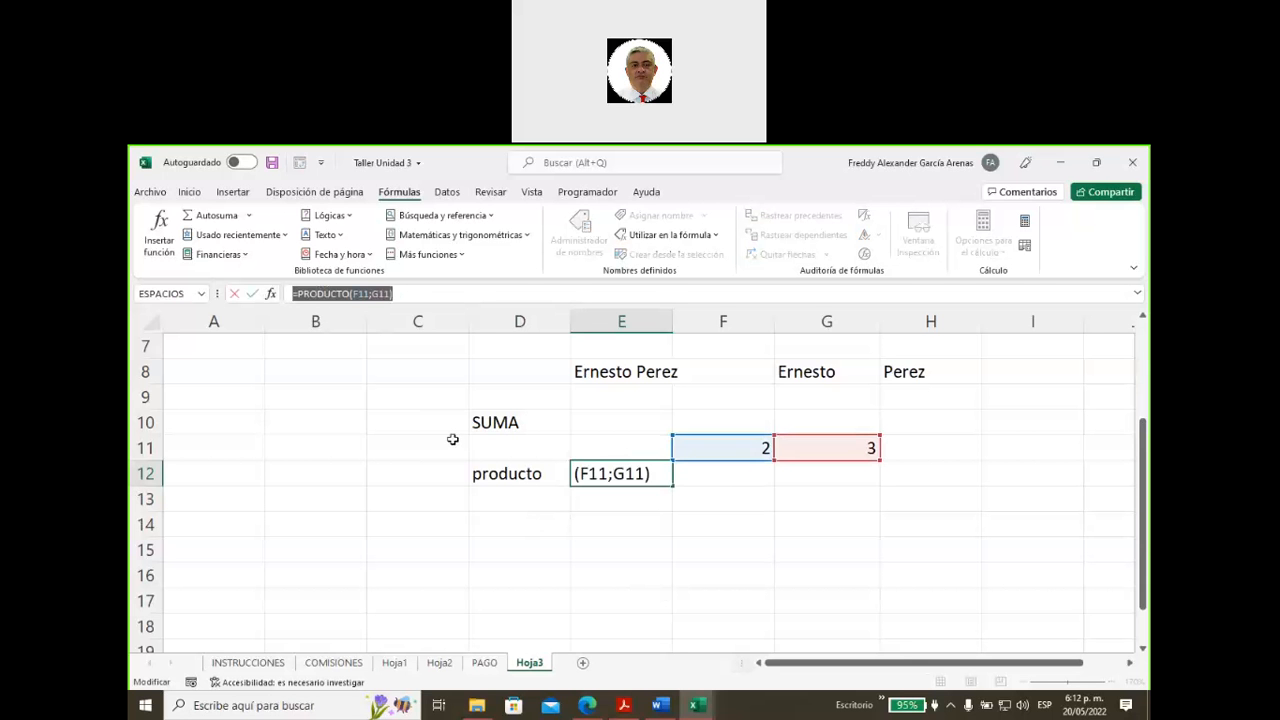
key("Return")
scroll(585, 493, "down", 1)
scroll(584, 492, "up", 1)
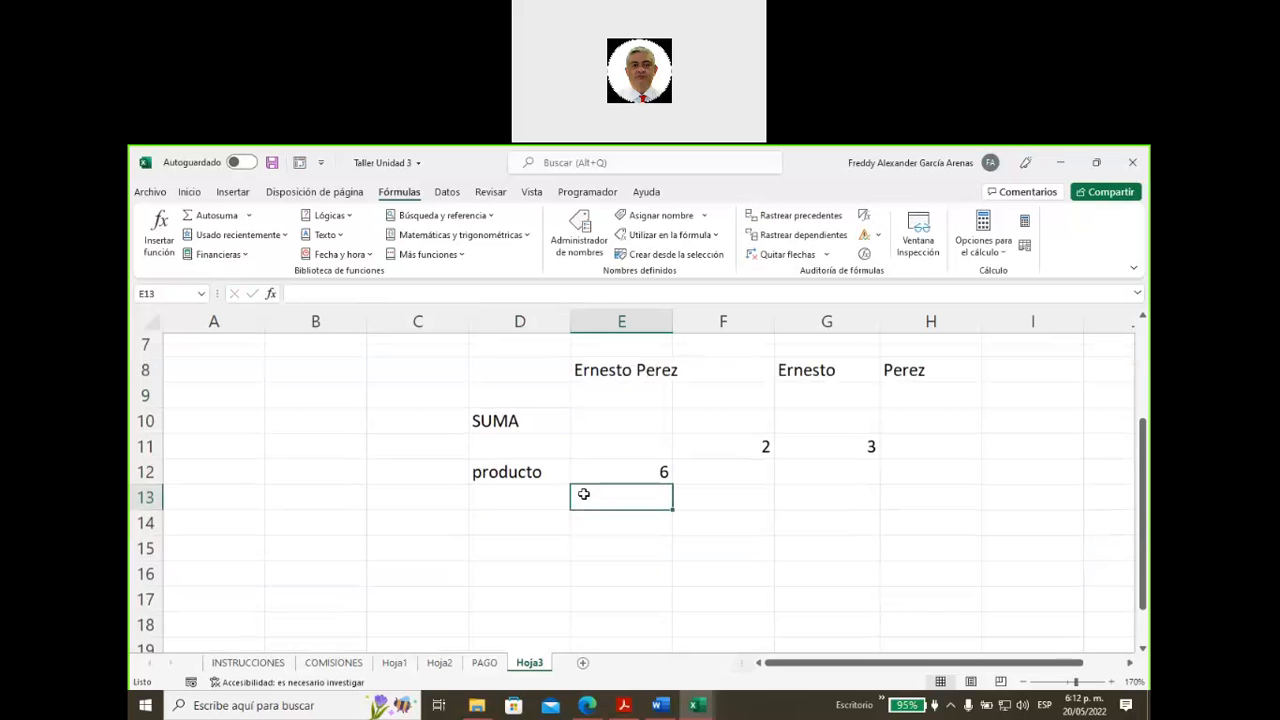
left_click(520, 426)
scroll(584, 495, "down", 1)
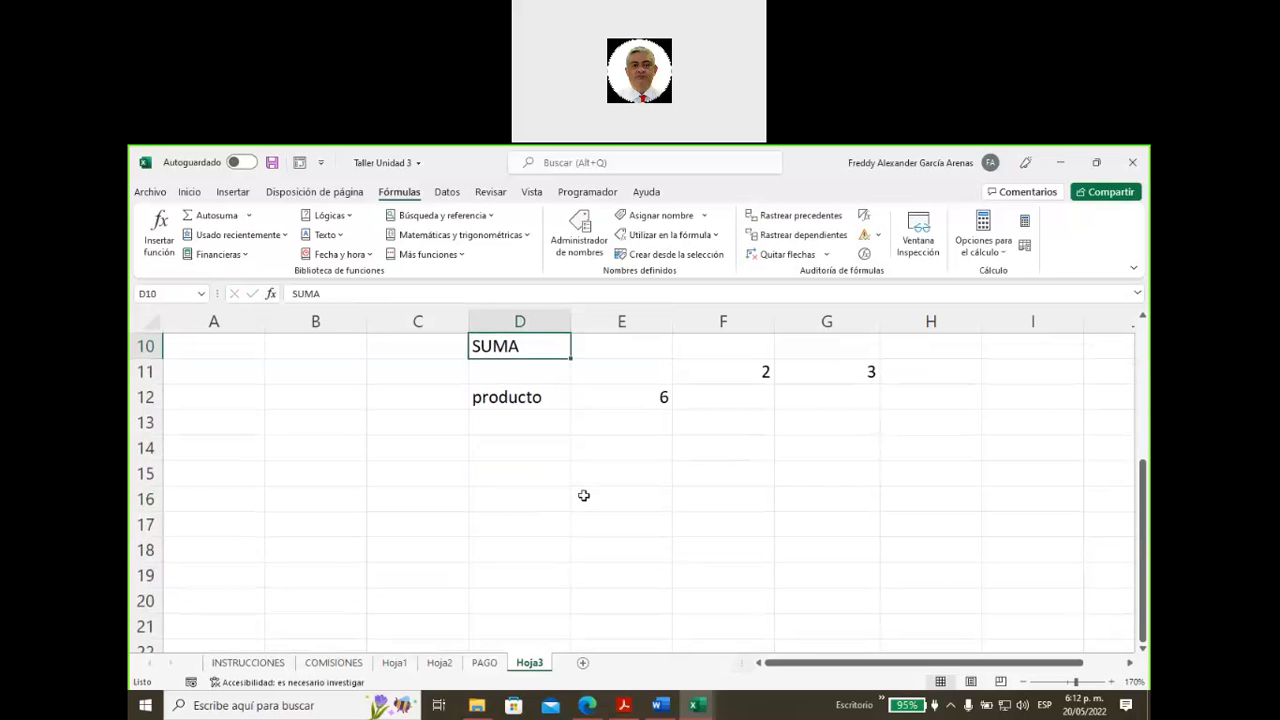
scroll(584, 495, "up", 3)
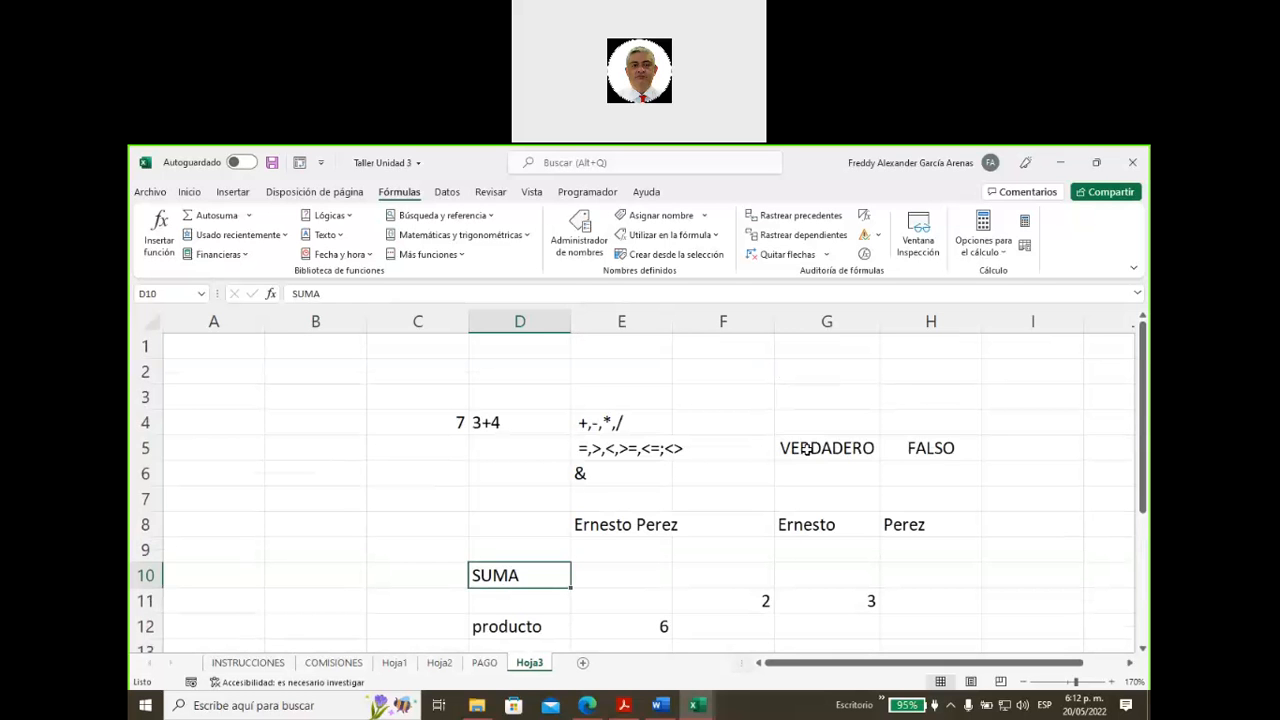
left_click(806, 450)
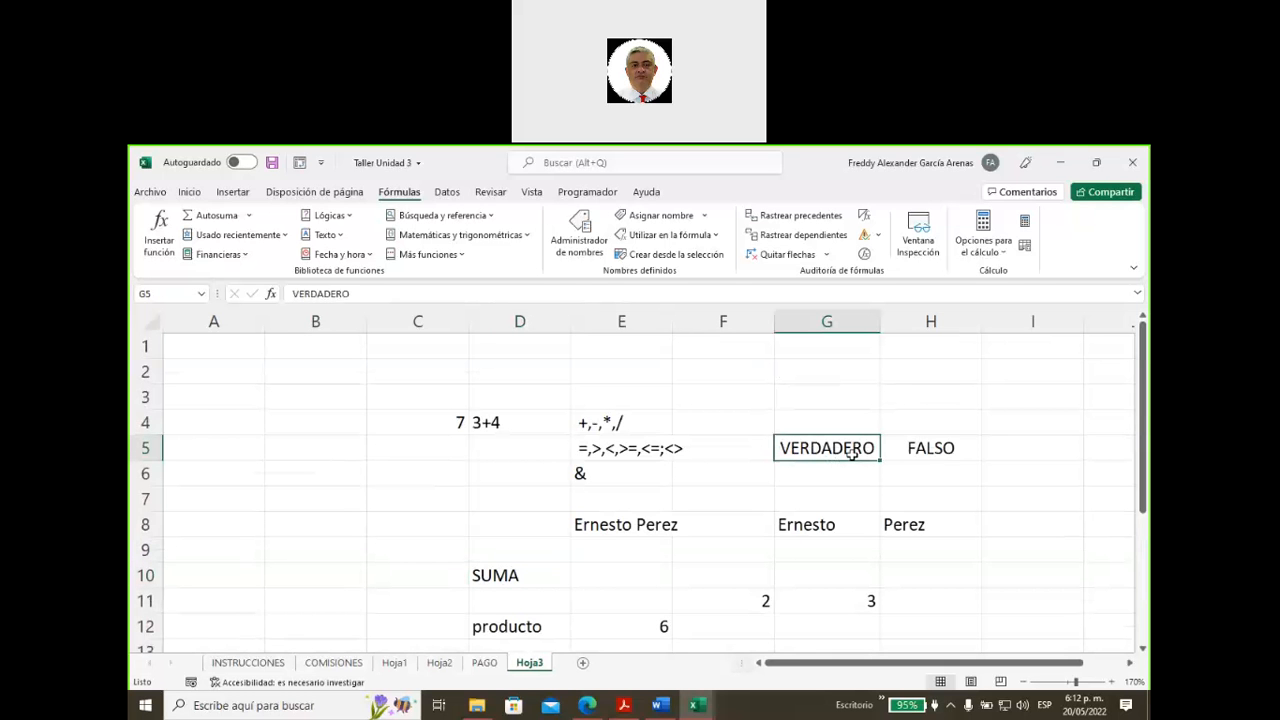
left_click(594, 449)
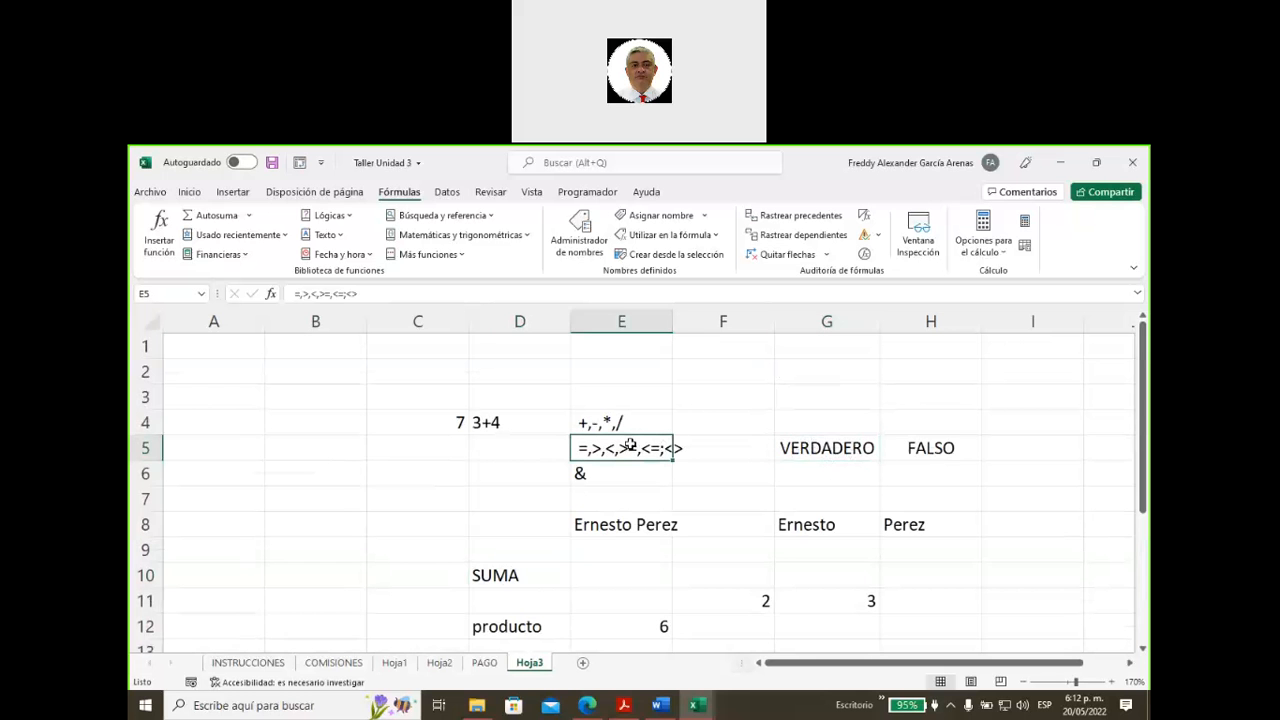
left_click(800, 451)
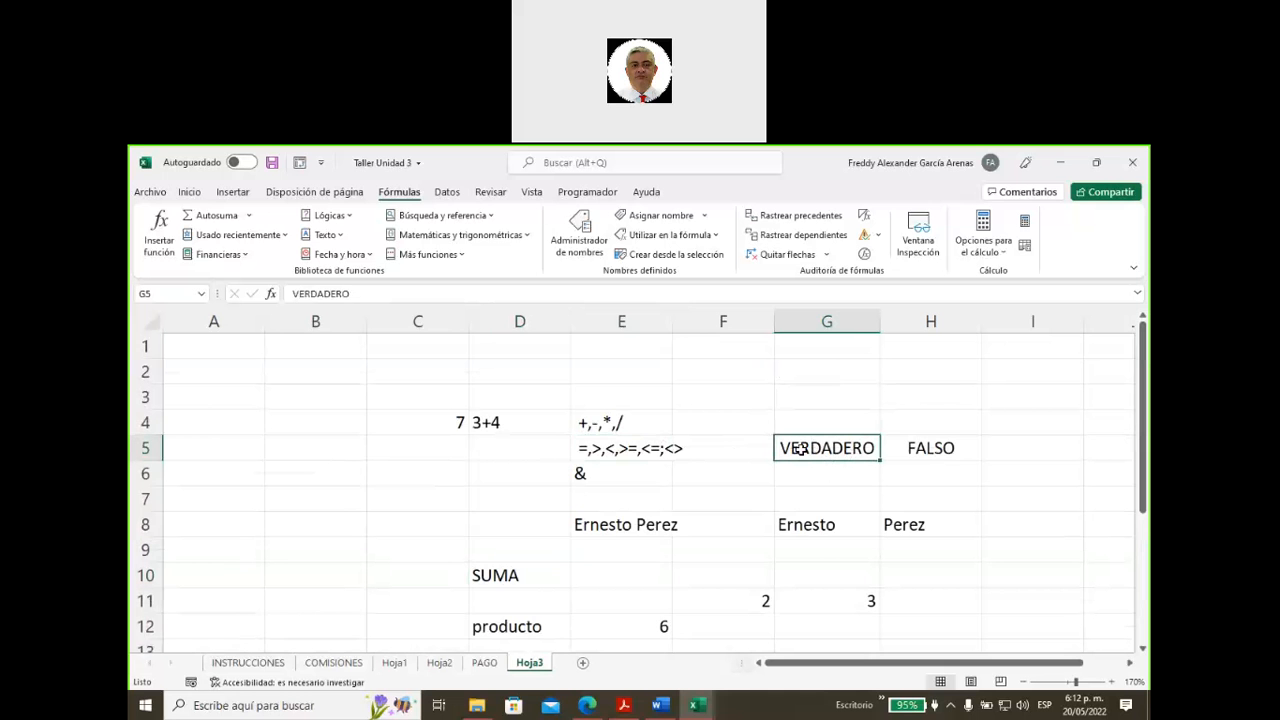
- Enter the function name SI in G2, above the logical values
left_click_drag(866, 663, 932, 667)
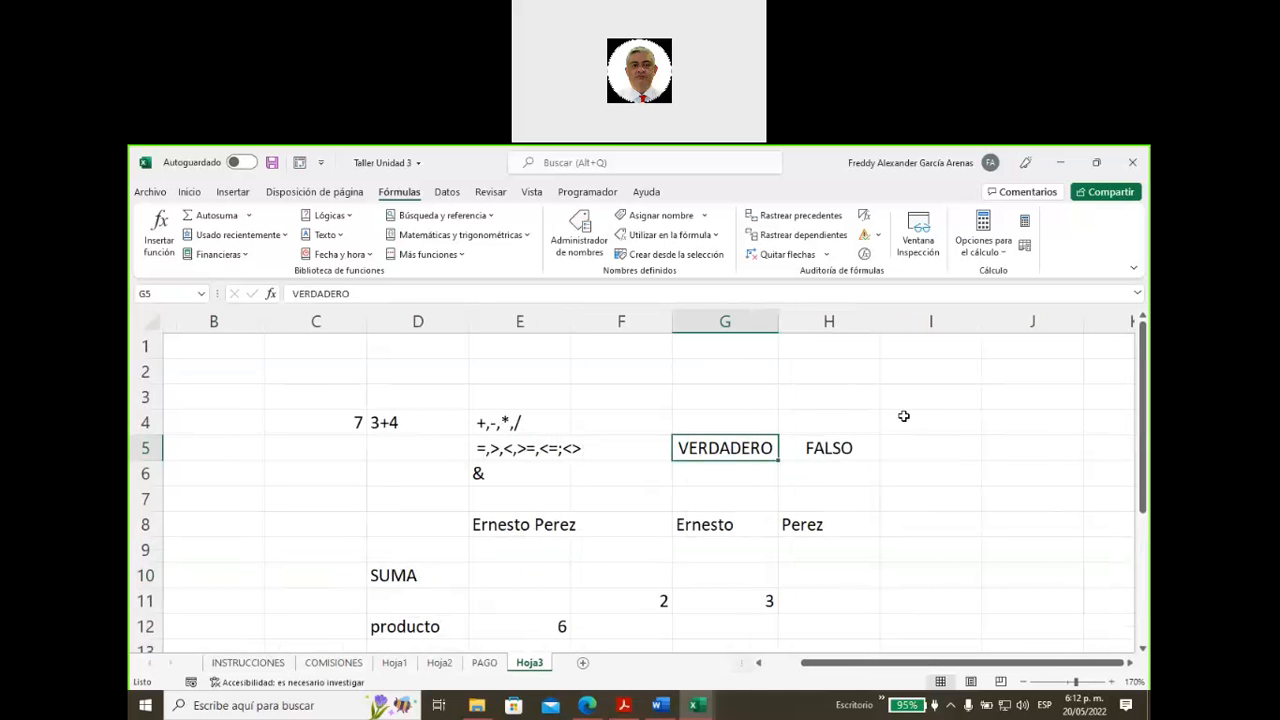
left_click(737, 373)
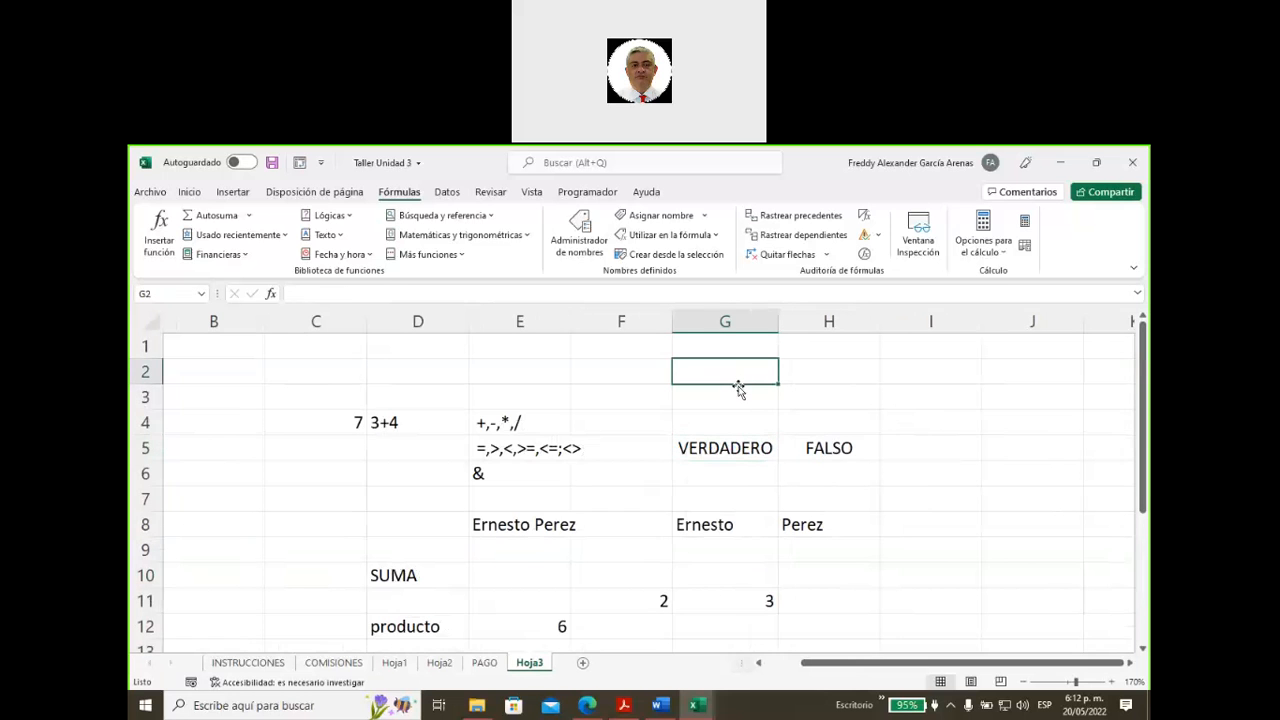
type("SI")
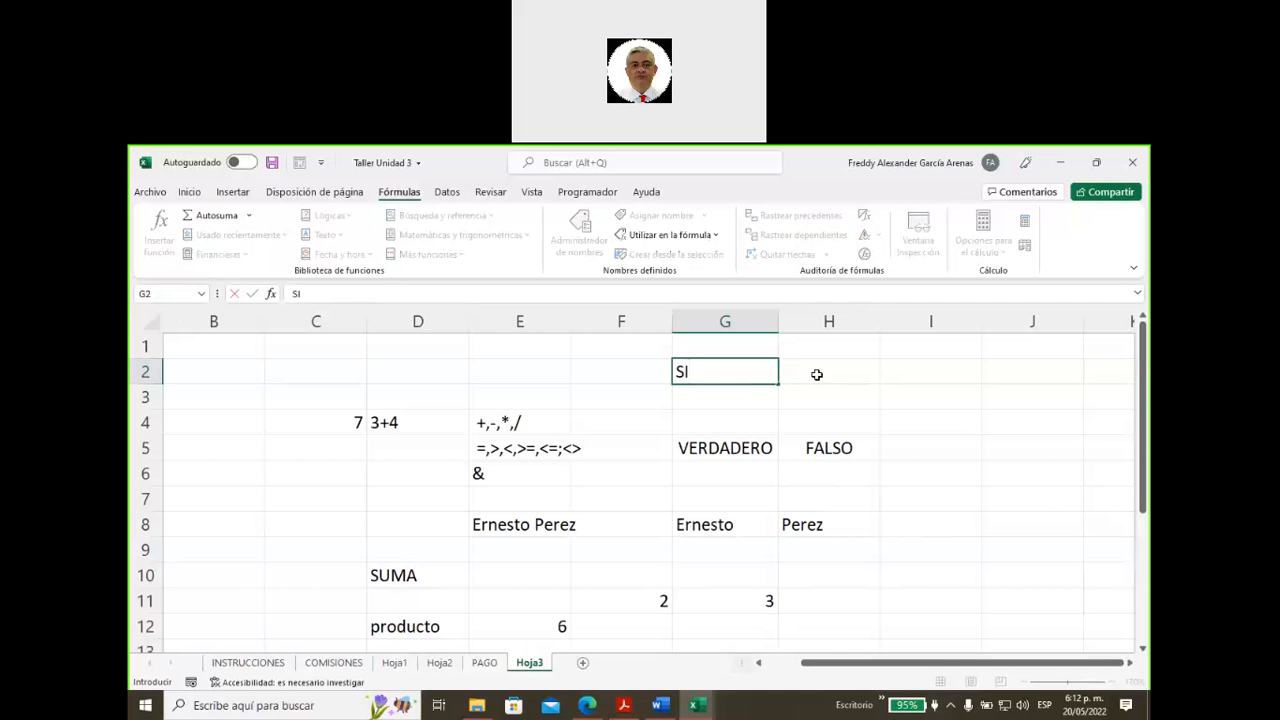
left_click(815, 375)
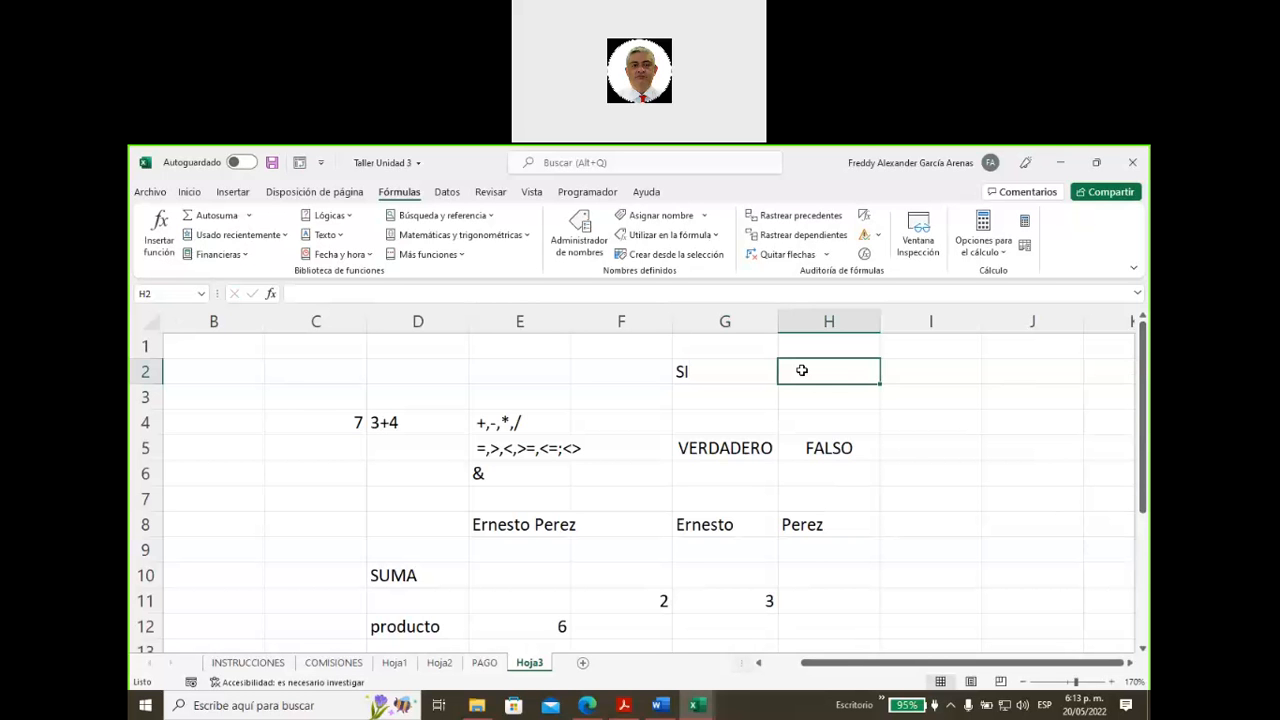
- Fill cell F11 with yellow and cell G11 with green
left_click(635, 604)
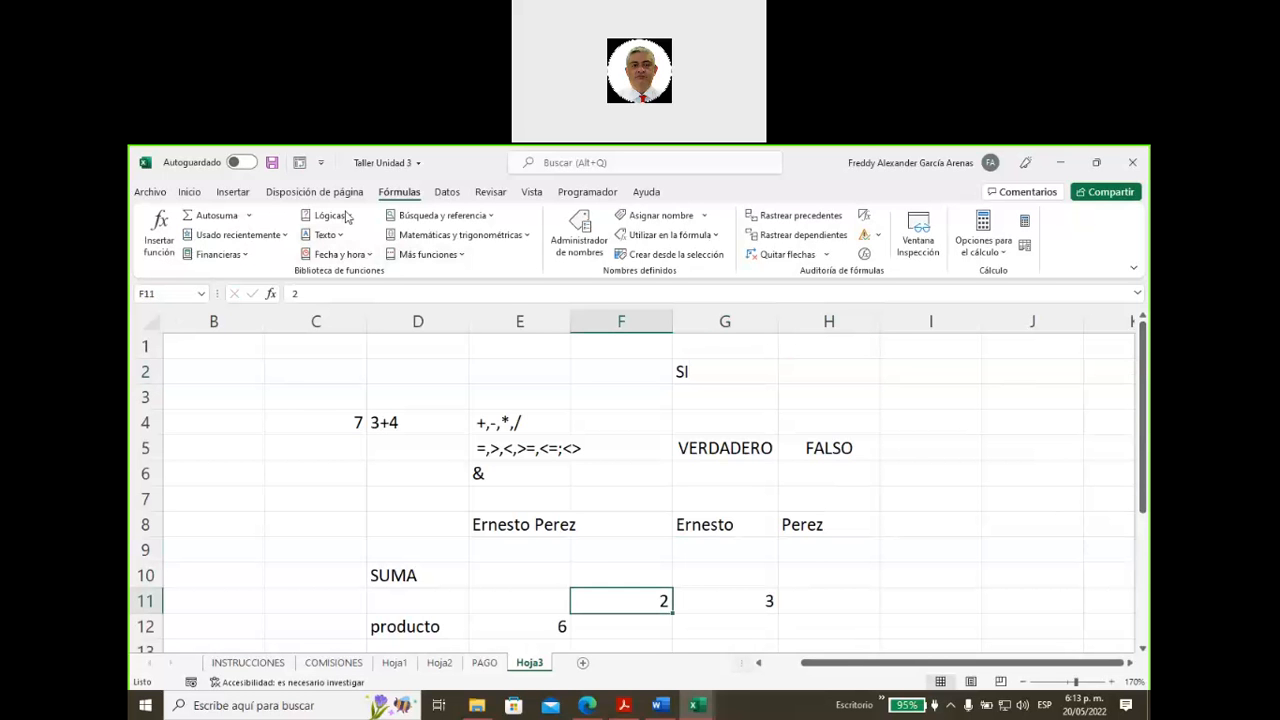
left_click(189, 192)
left_click(373, 245)
left_click(720, 603)
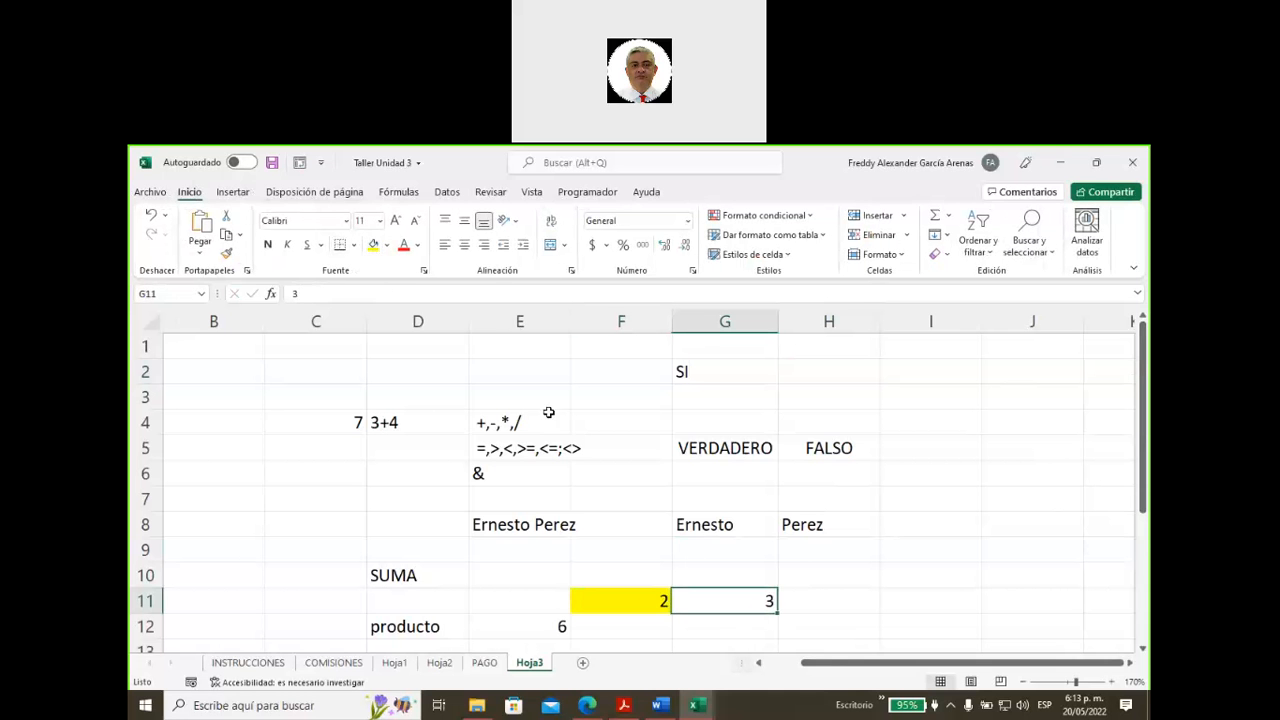
left_click(389, 247)
left_click(440, 391)
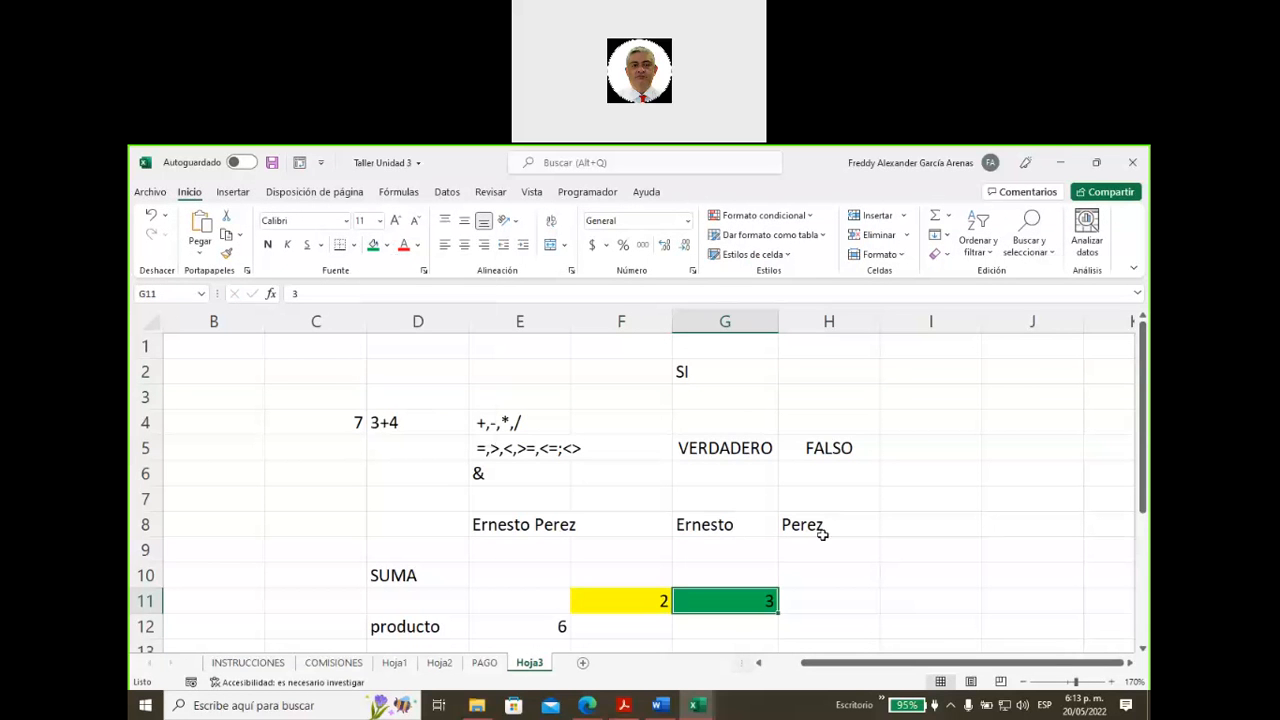
left_click(917, 574)
- Enter the formula =SI(F11=G11;5000;0) in H2, beside the SI label
left_click(820, 370)
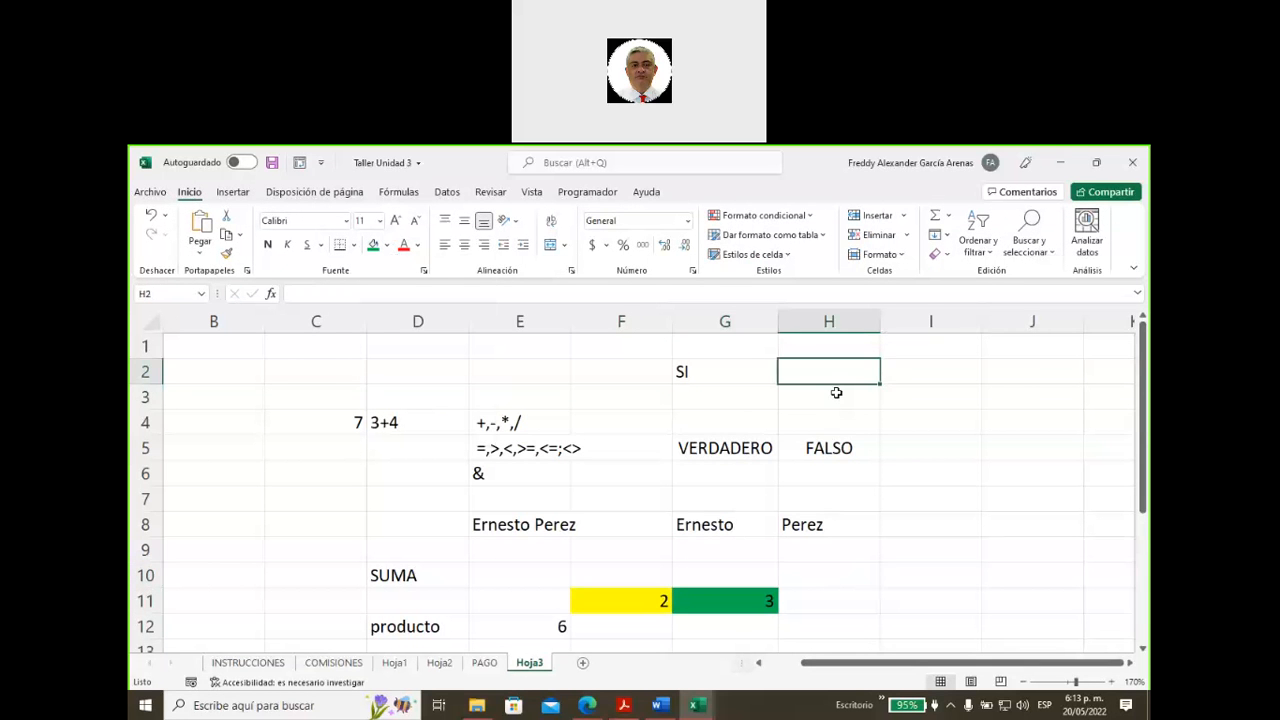
type("=si")
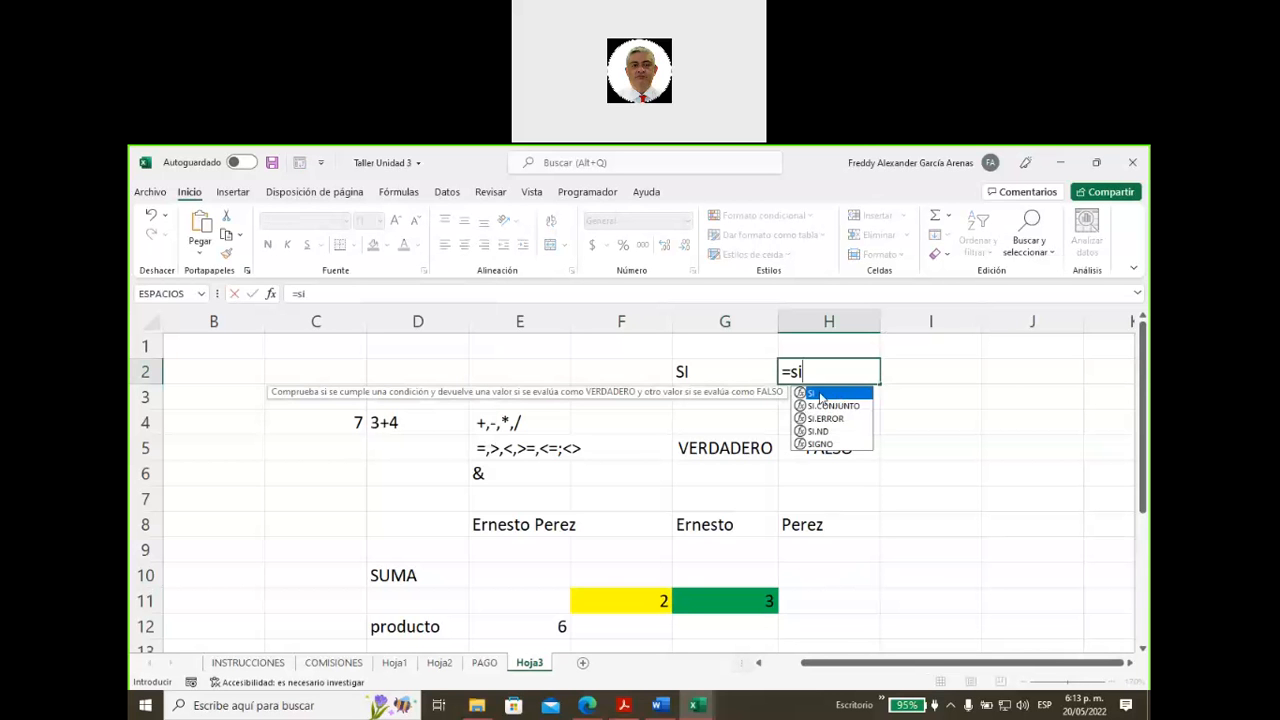
double_click(819, 394)
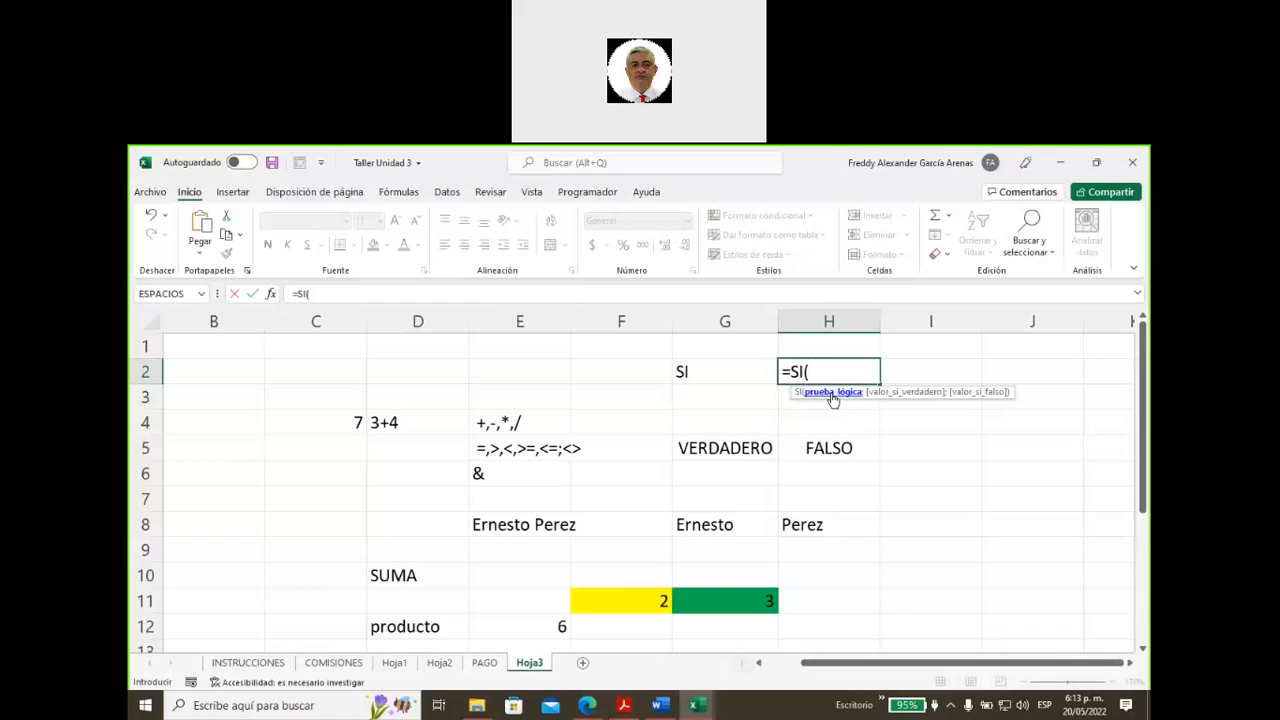
left_click(645, 602)
type("=")
left_click(735, 600)
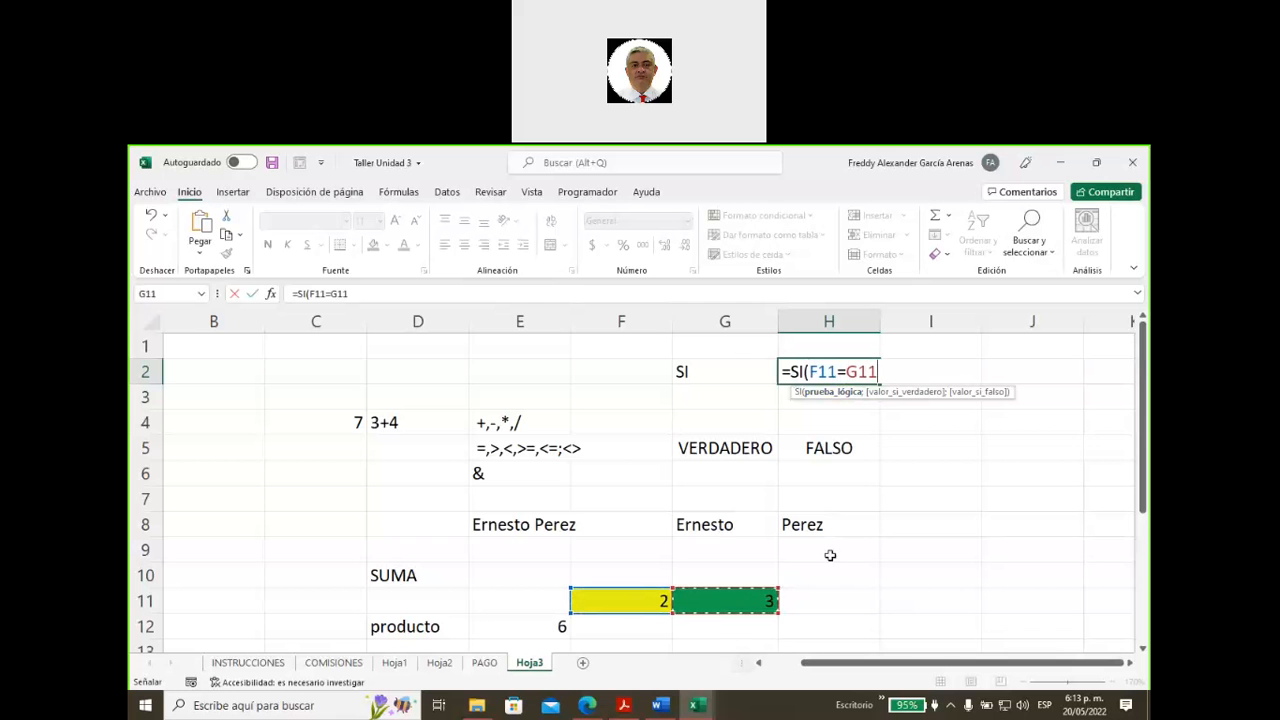
type(";")
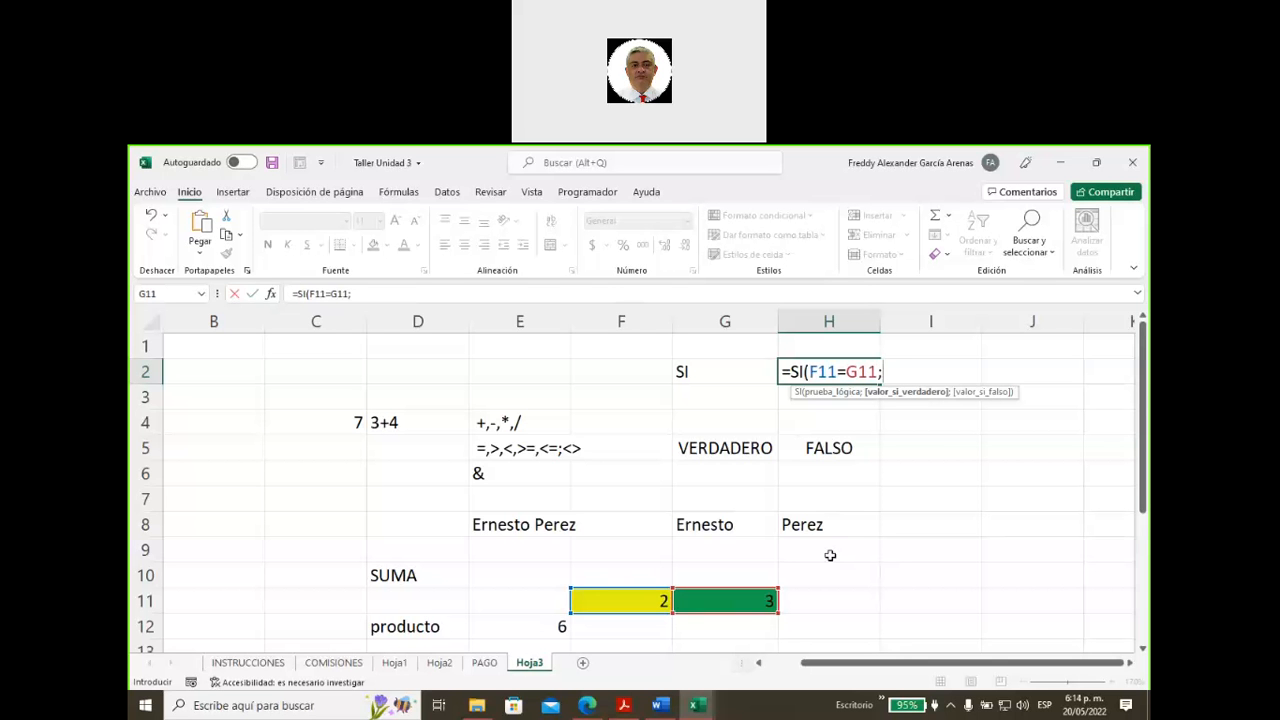
type("5000")
type(";")
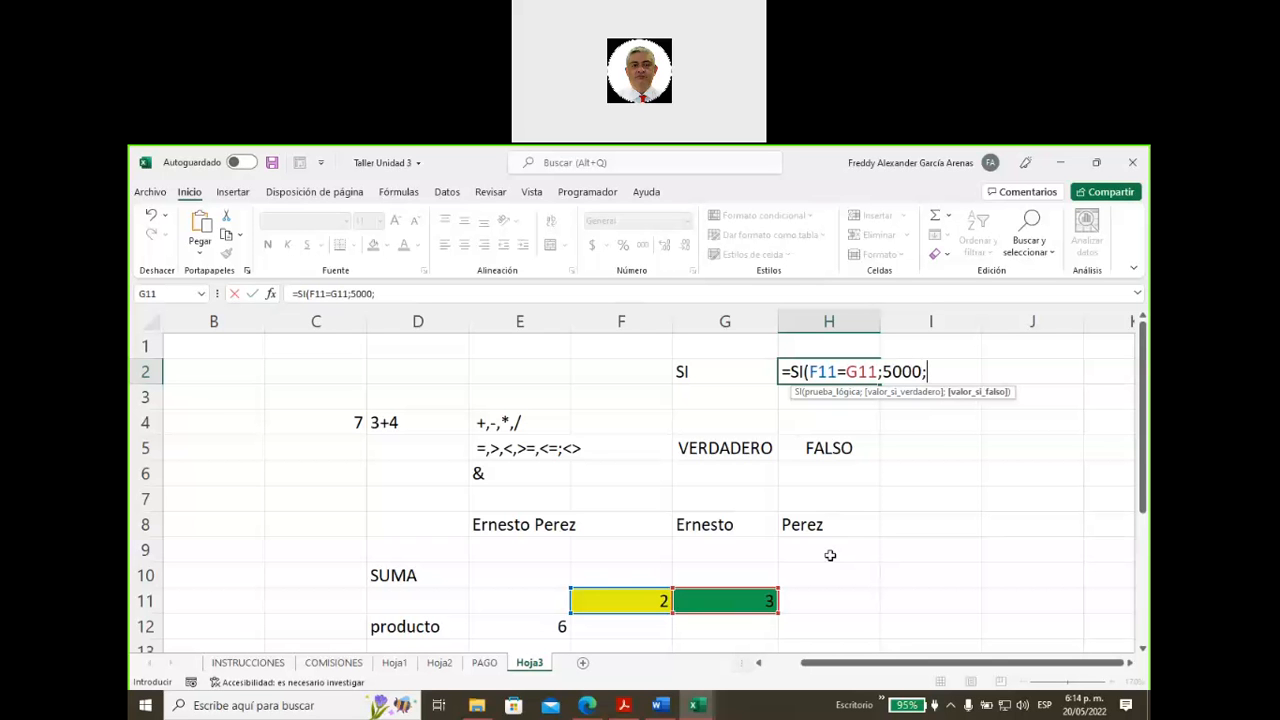
type("0)")
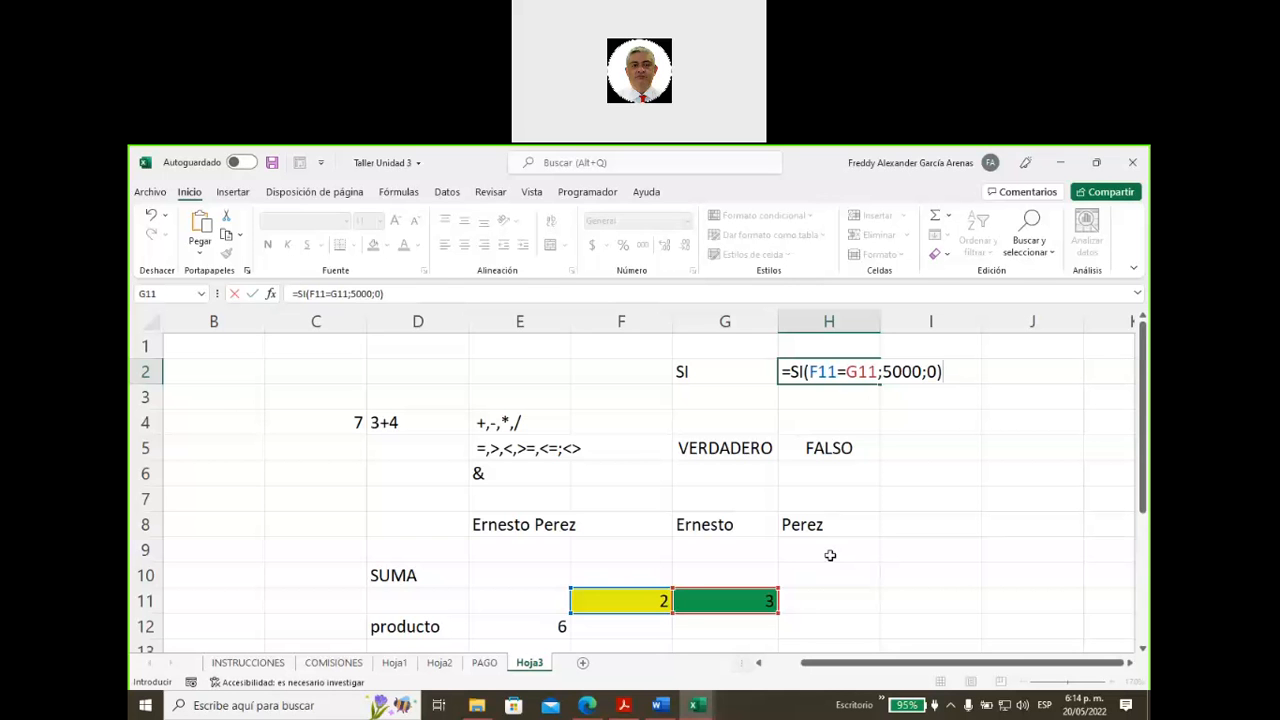
key("Return")
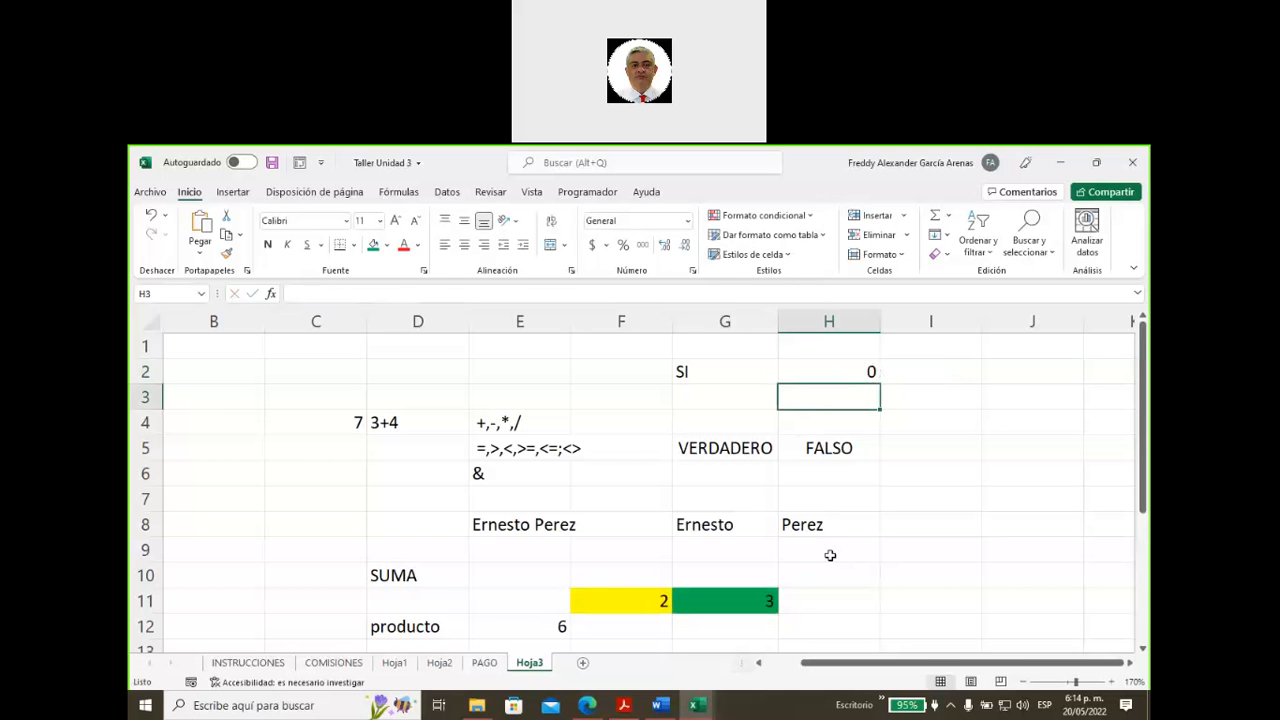
key("Up")
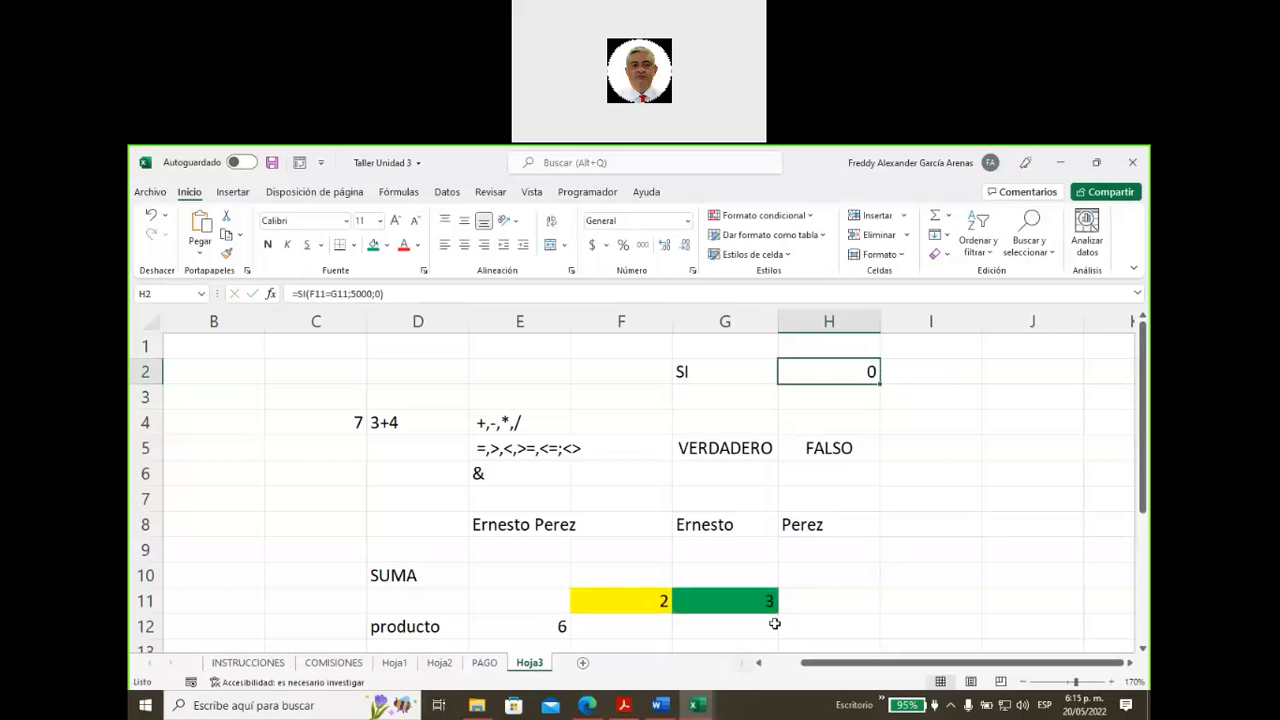
- Change the number in the yellow cell F11 to 3 and check the SI result in H2
left_click(647, 601)
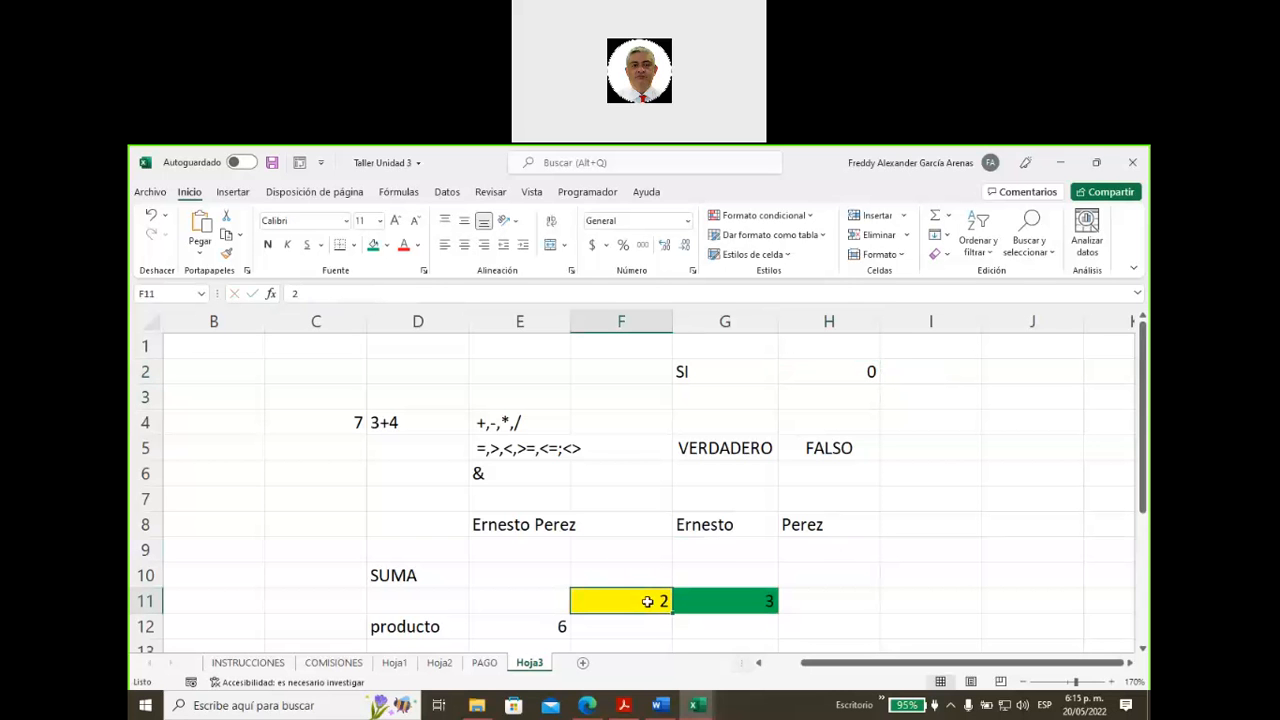
type("3")
left_click(862, 617)
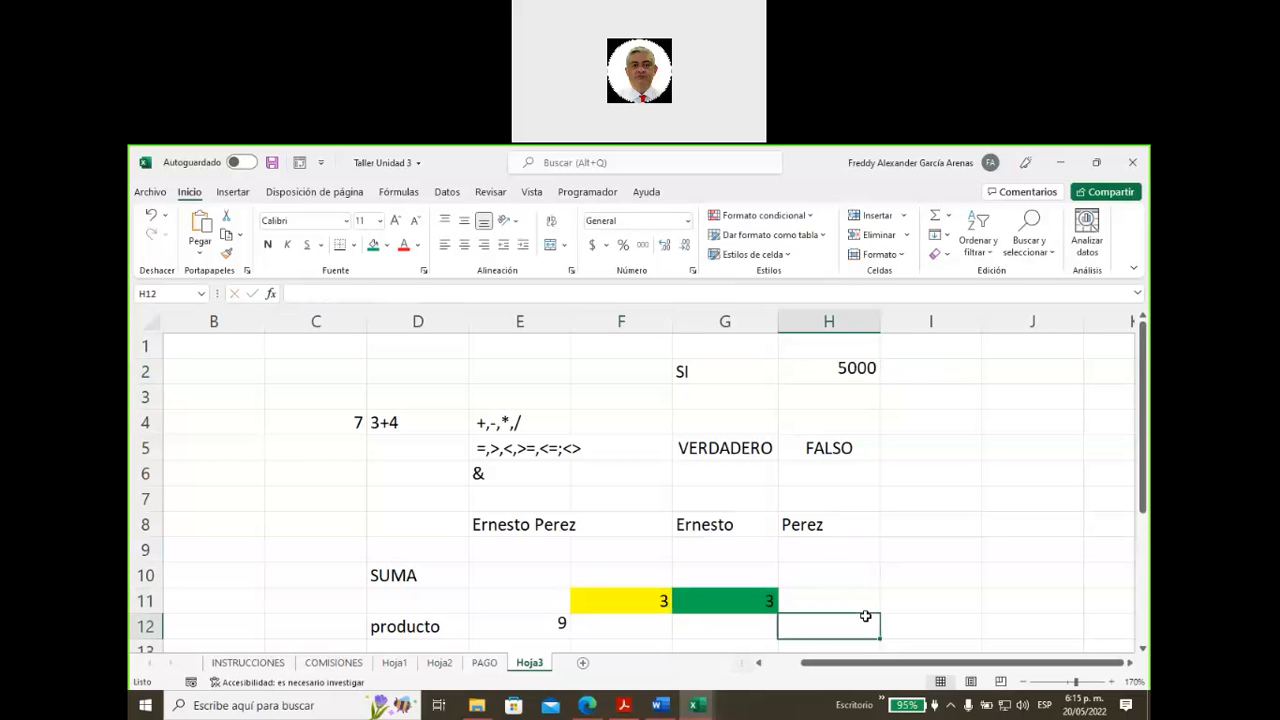
left_click(838, 374)
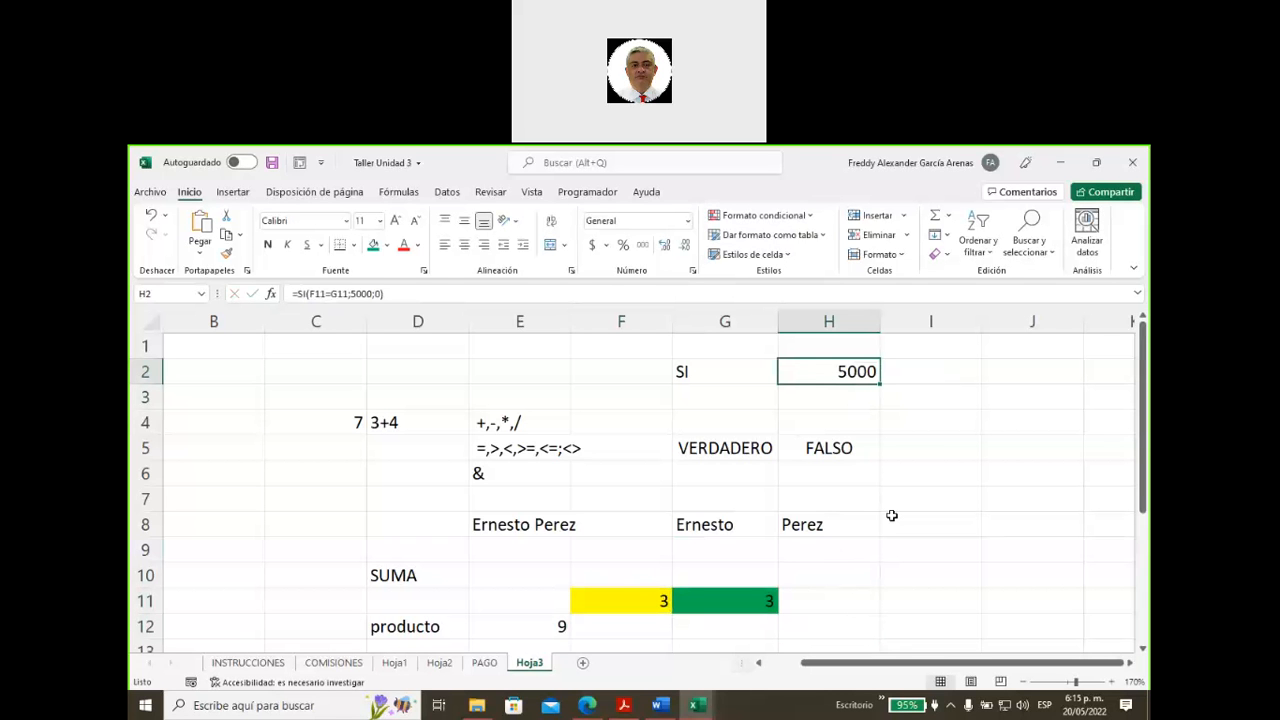
- Extend the function label in G2 to read SI condicional
left_click(720, 445)
left_click(806, 448)
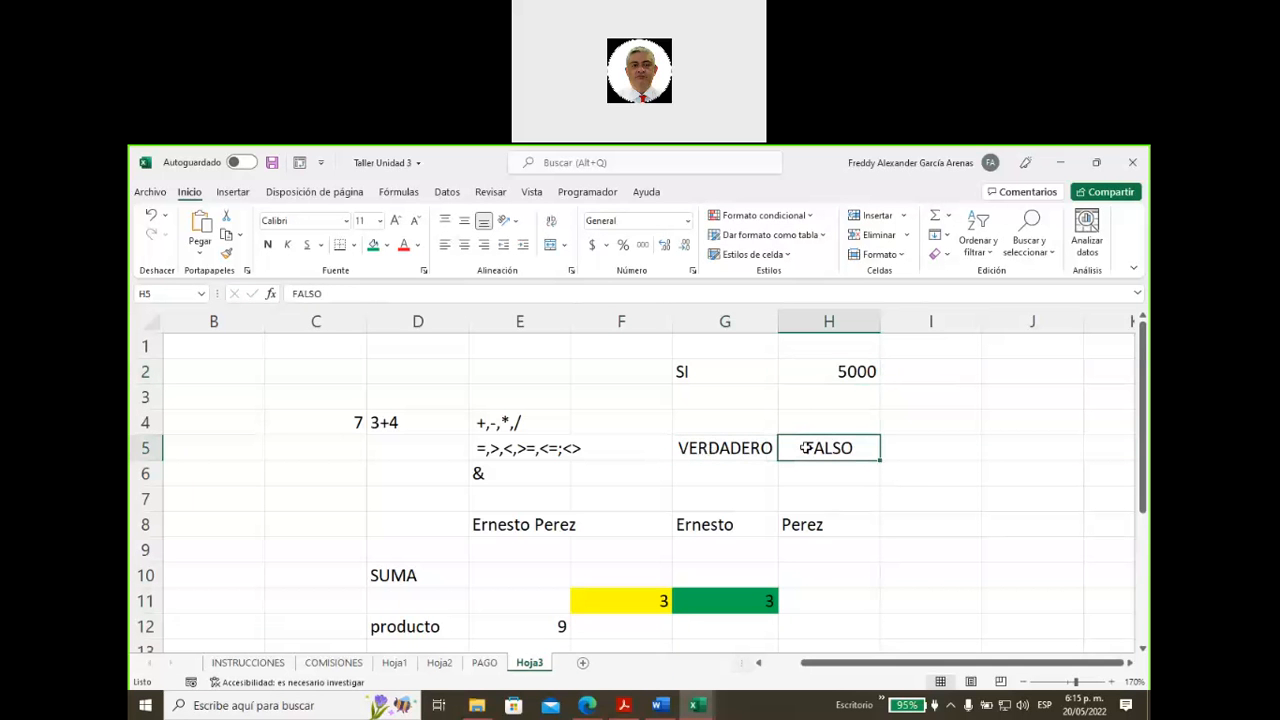
left_click(806, 375)
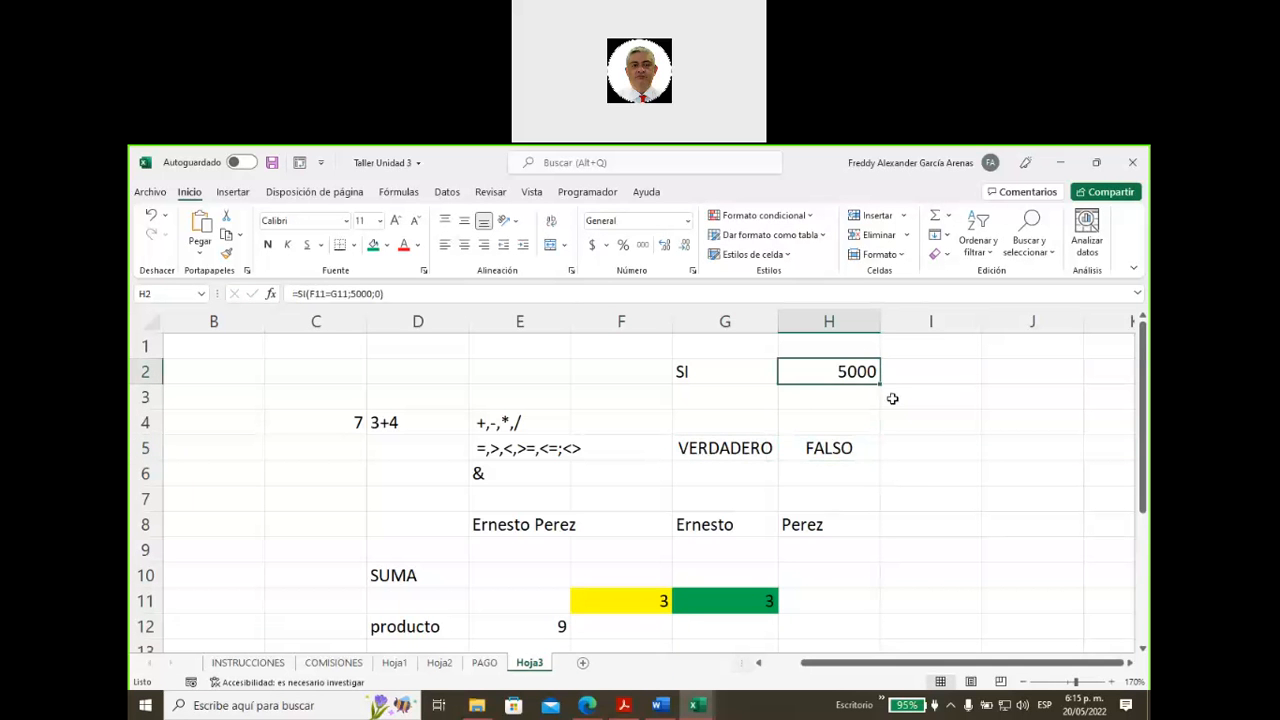
left_click(714, 366)
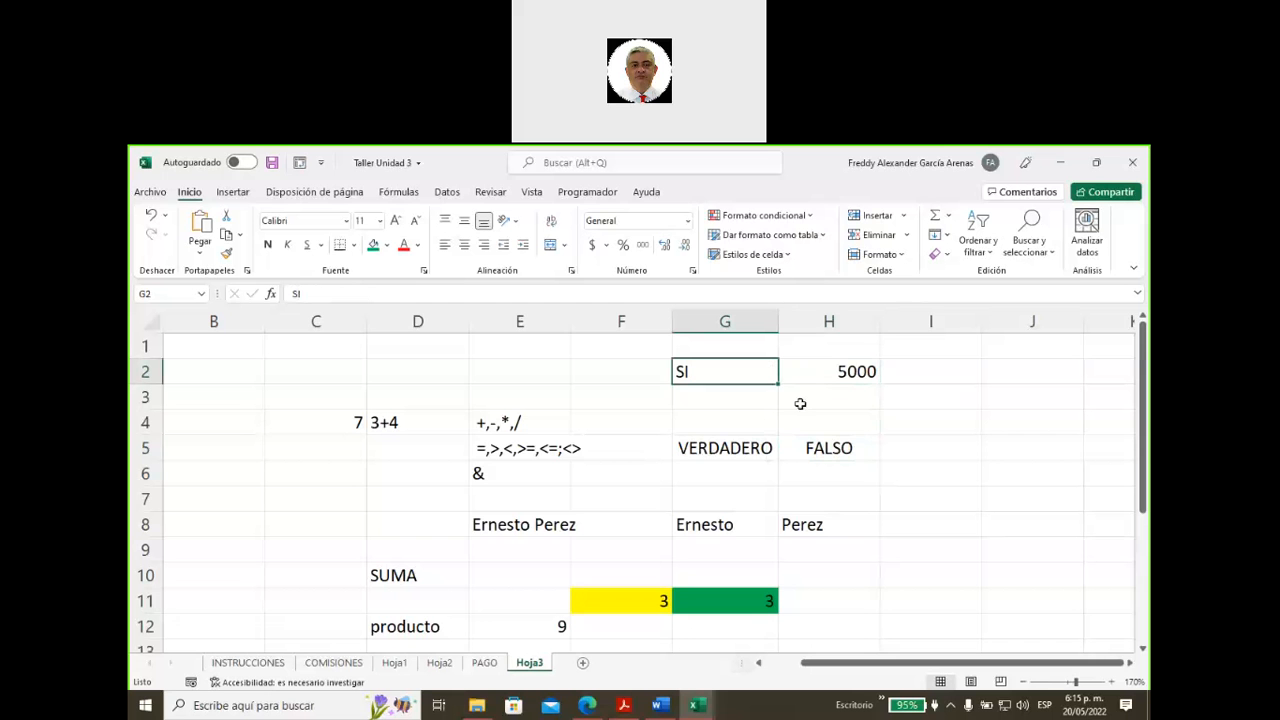
left_click(354, 298)
type("condicional")
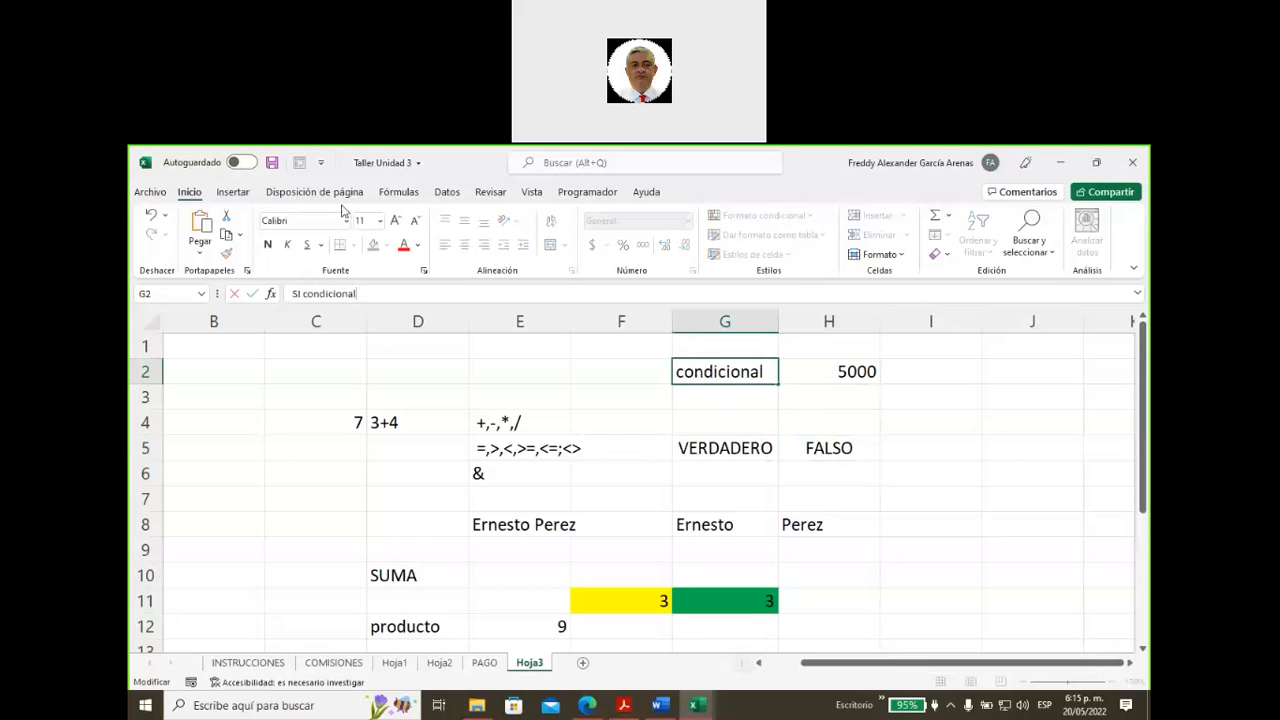
left_click(729, 393)
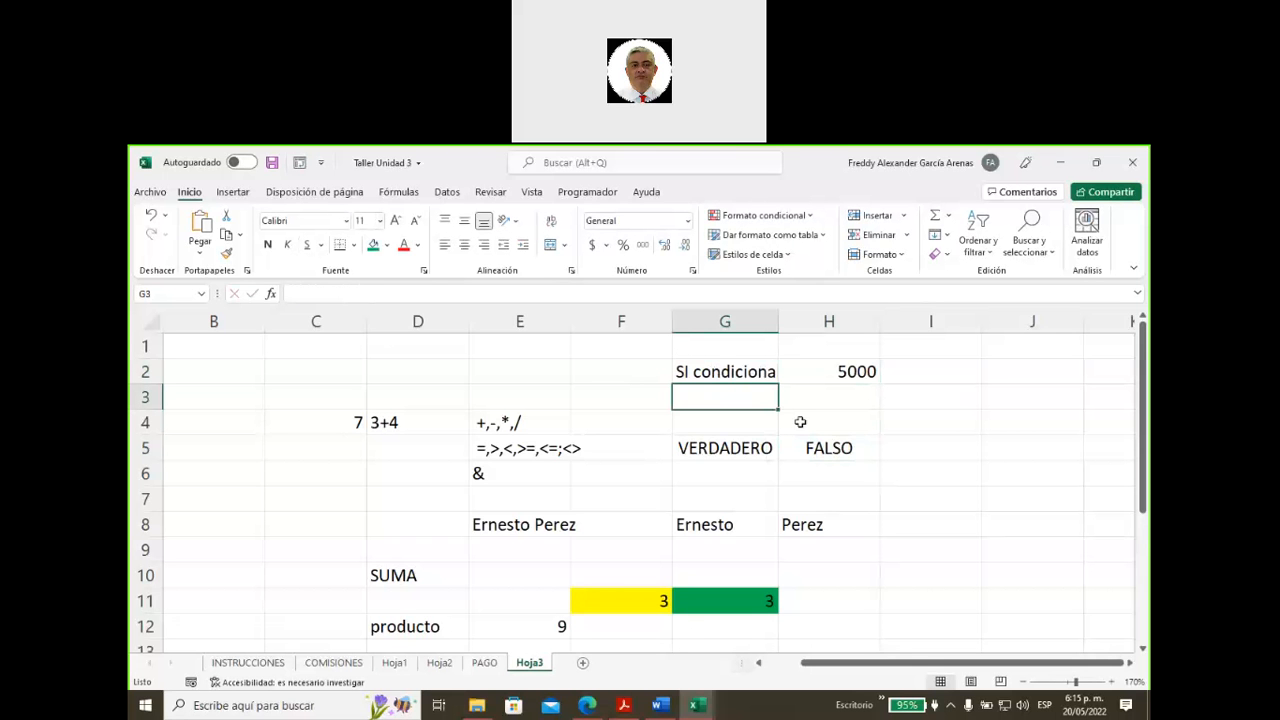
left_click(731, 451)
left_click(837, 379)
left_click(834, 449)
left_click(840, 374)
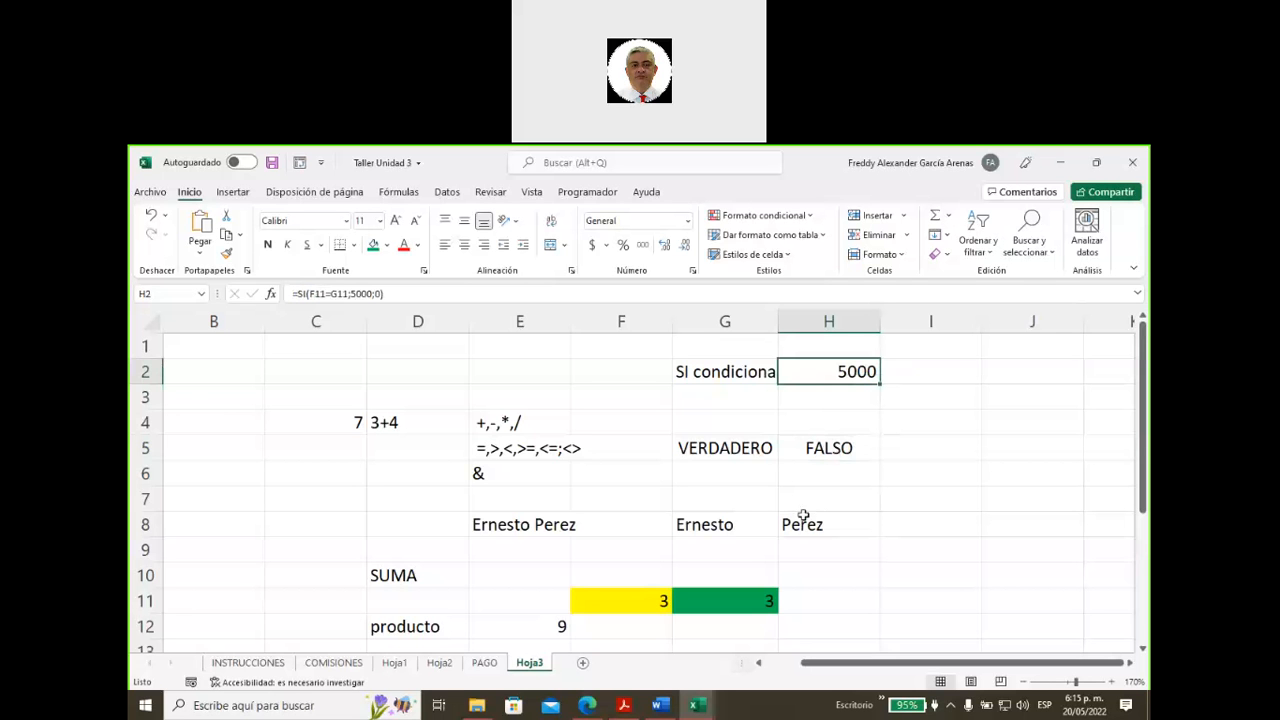
- Enter the function labels Sumar .si in D15 and Contar.si in D18, below the producto row
scroll(703, 503, "down", 3)
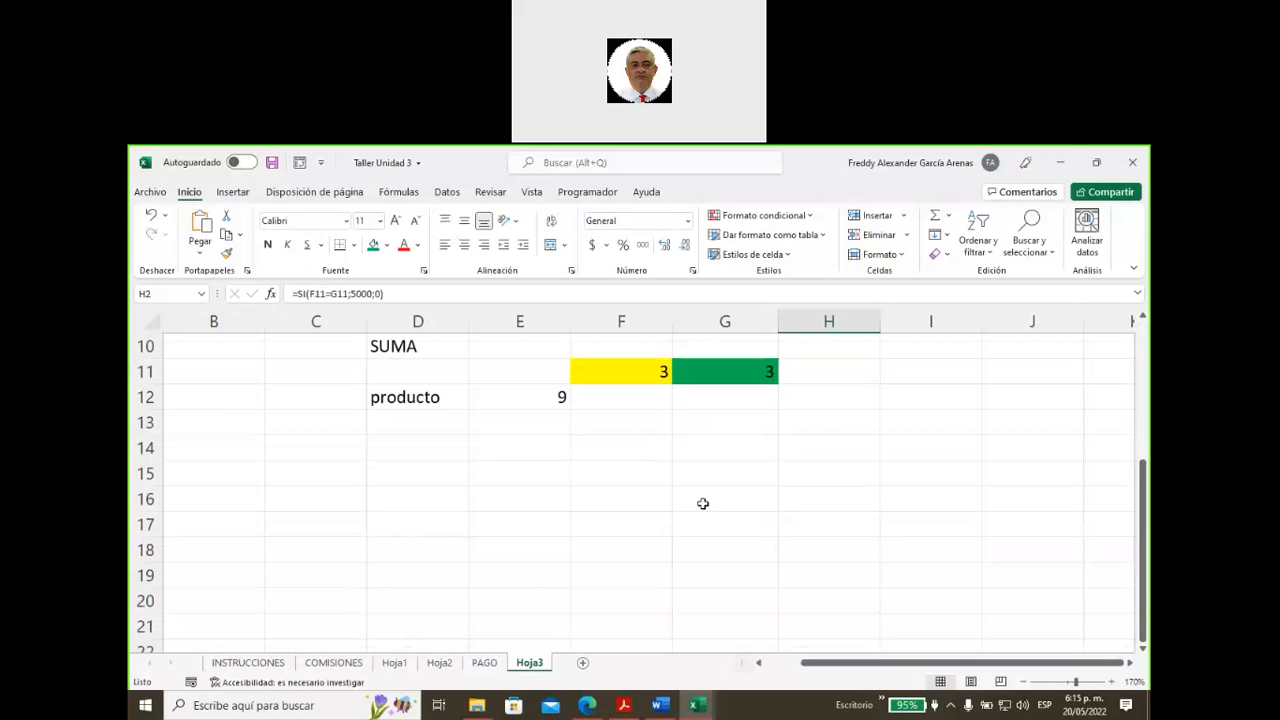
left_click(394, 473)
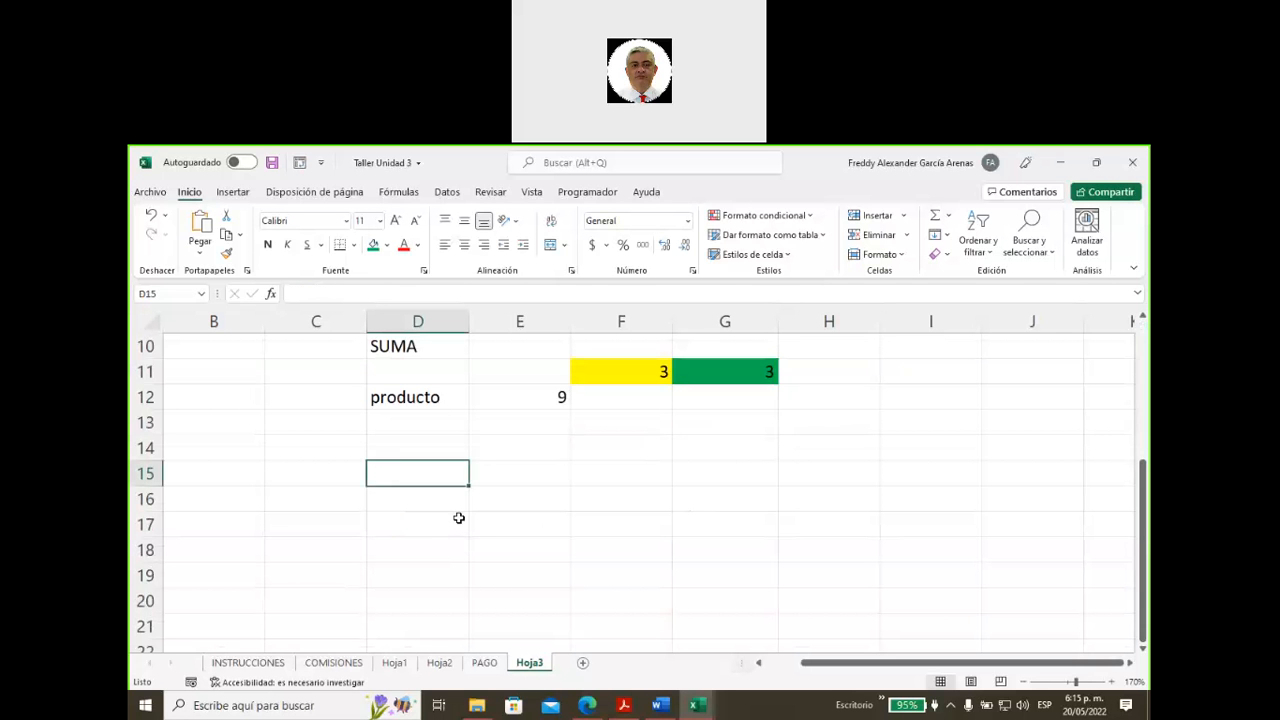
type("Sumar .si")
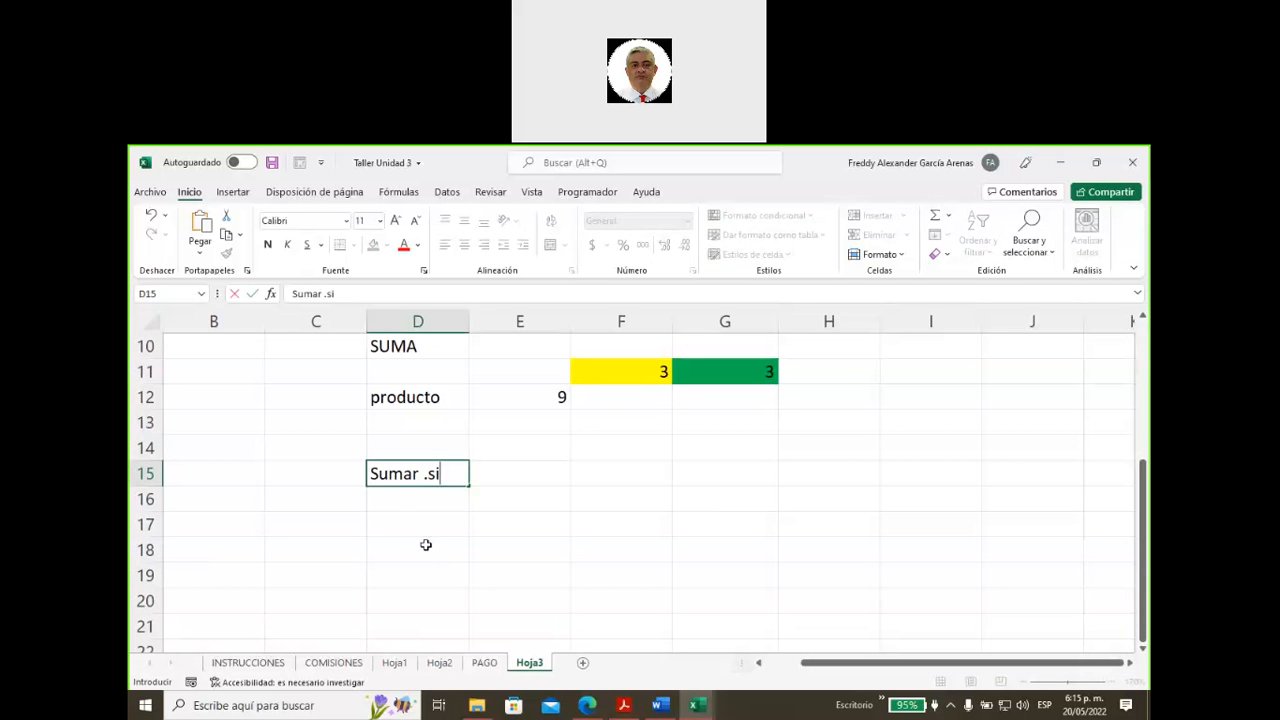
left_click(426, 547)
type("Contar.")
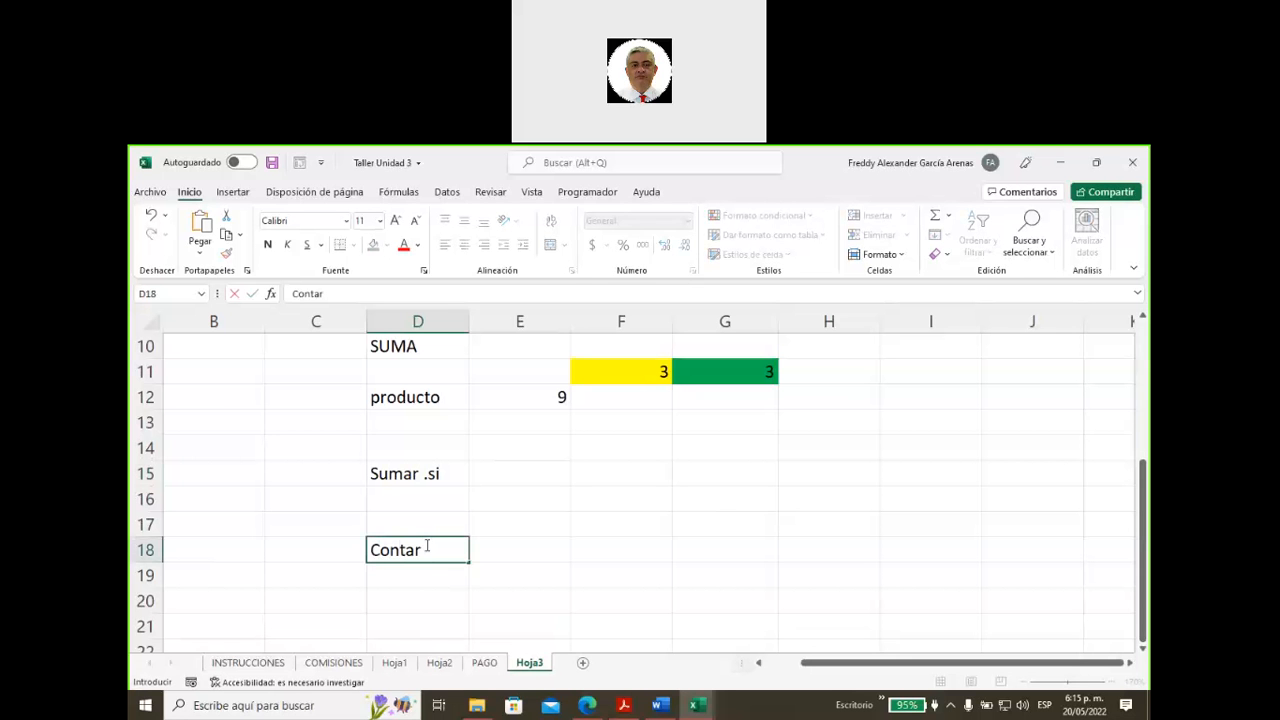
type("si")
left_click(563, 540)
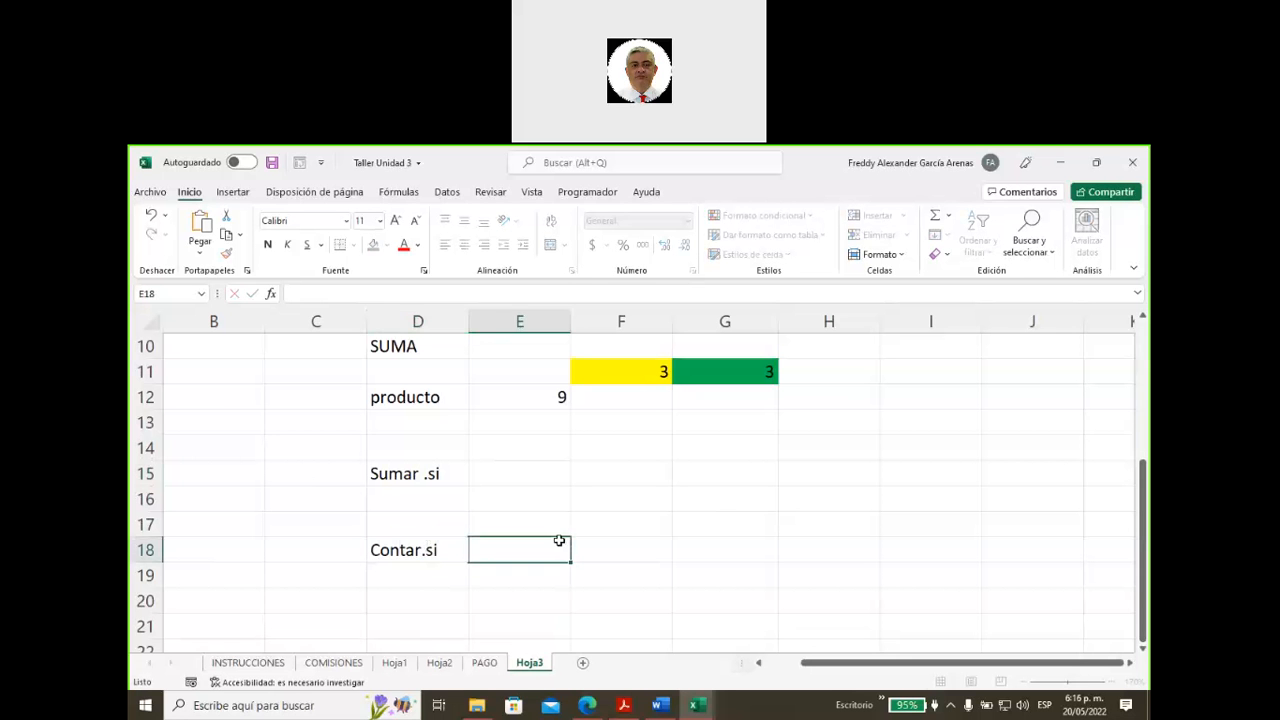
- Remove the space before the dot in the D15 label so it reads Sumar.si
left_click(450, 472)
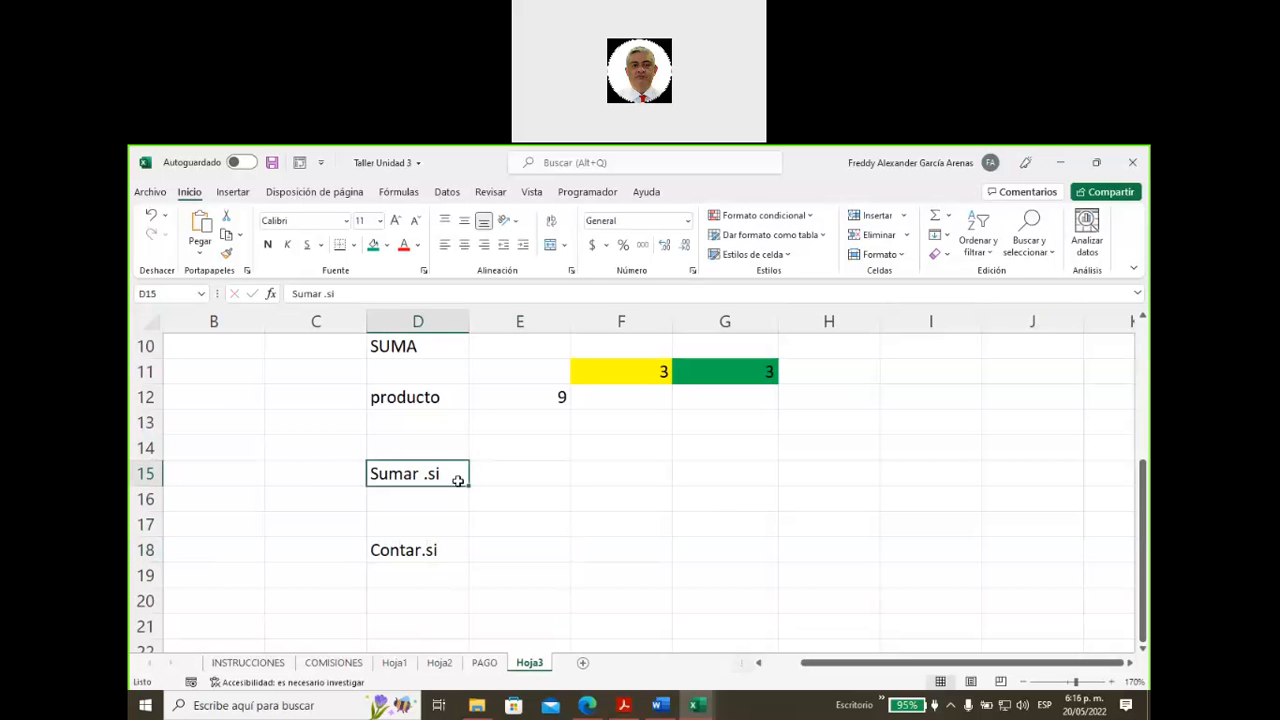
left_click(323, 293)
key("BackSpace")
left_click(540, 518)
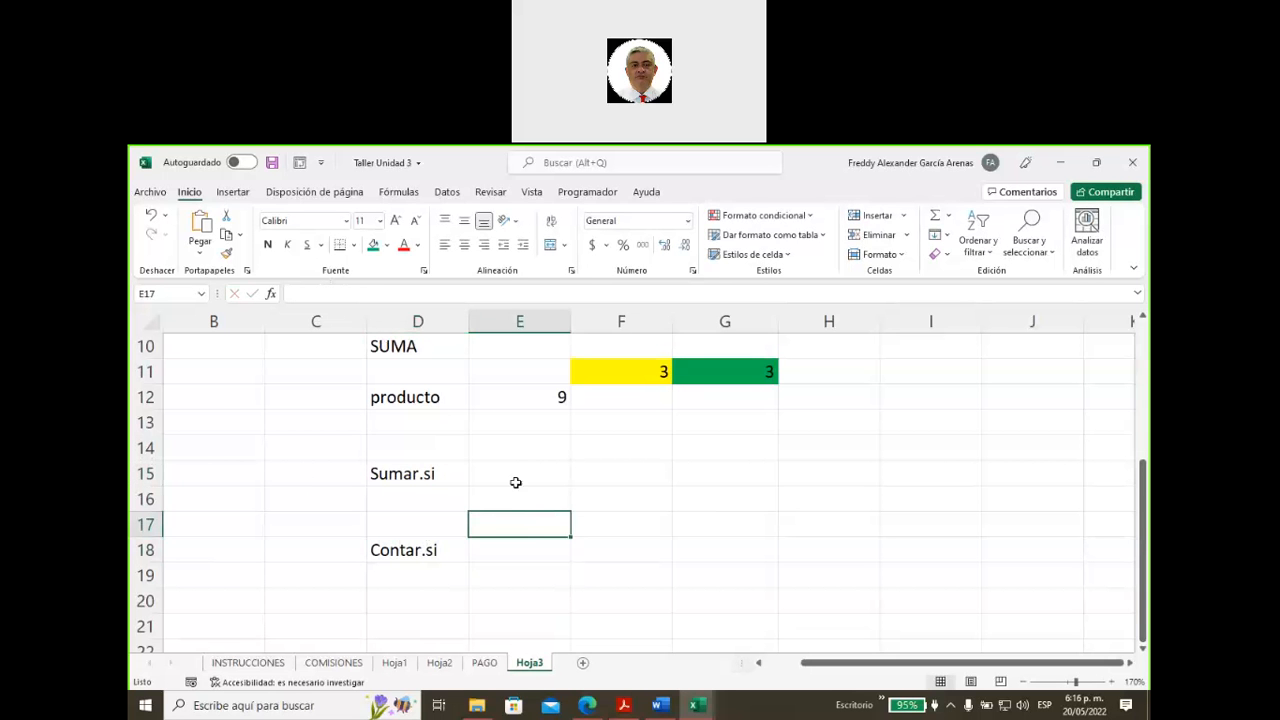
- Fill row 16 with explanatory notes: condicional in E16, the operators =, >, < in F16 and verdadero o falso in G16
left_click(509, 496)
type("con")
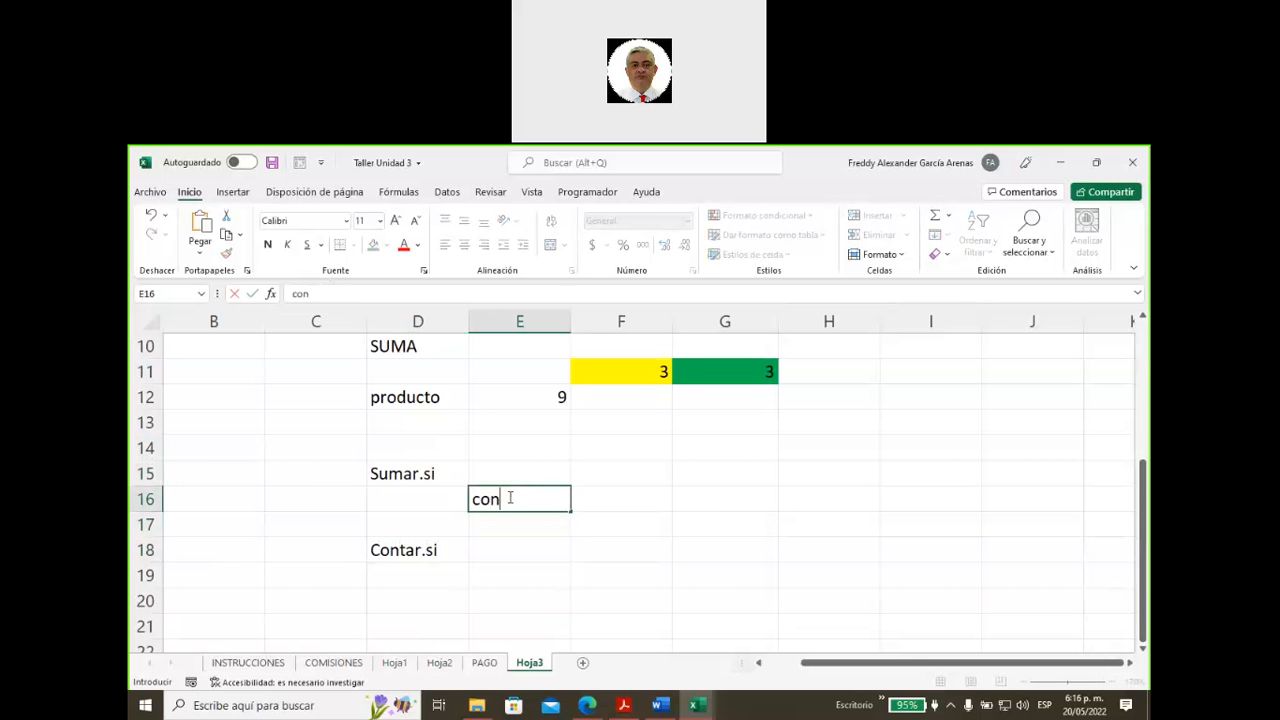
type("dicional")
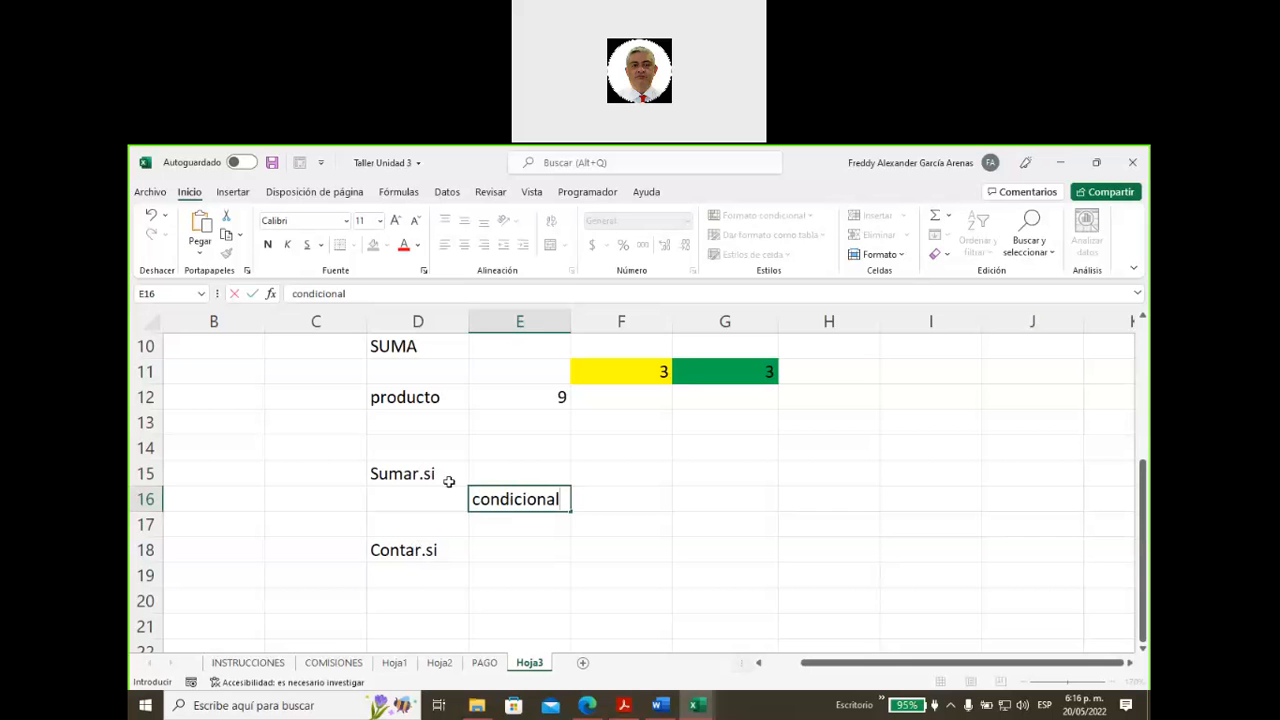
left_click(643, 498)
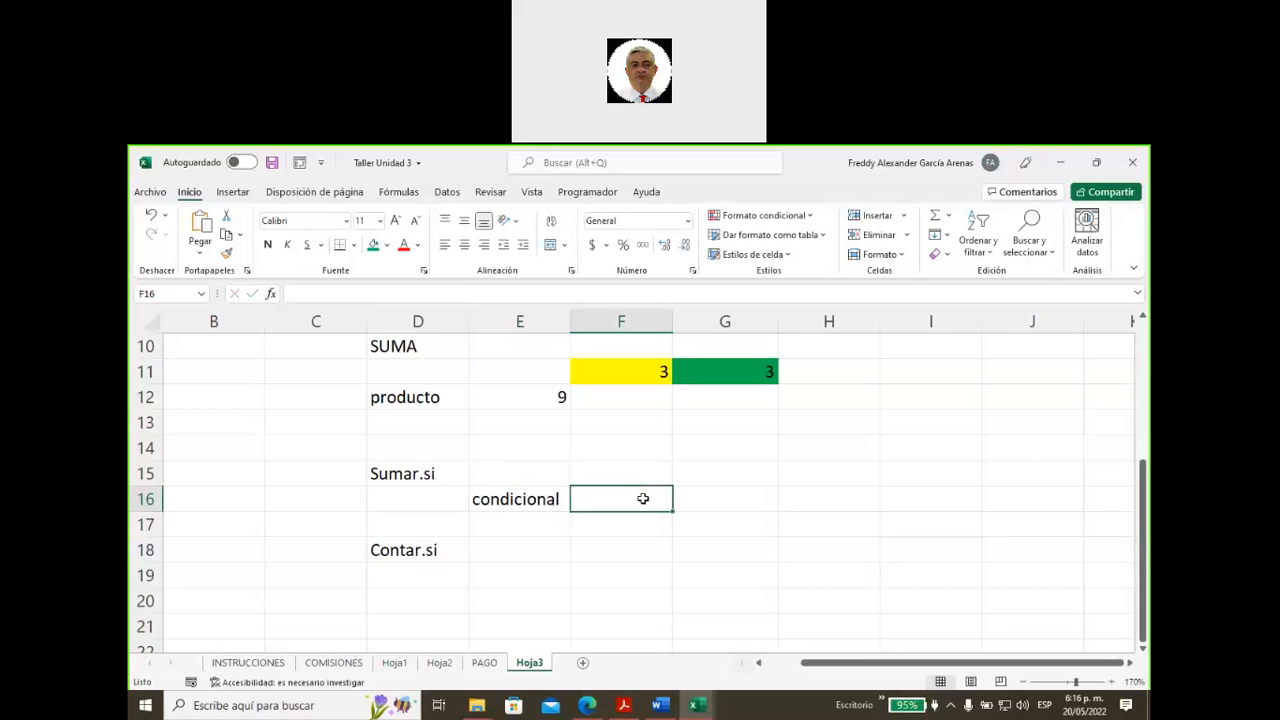
double_click(643, 498)
type("=, >, <")
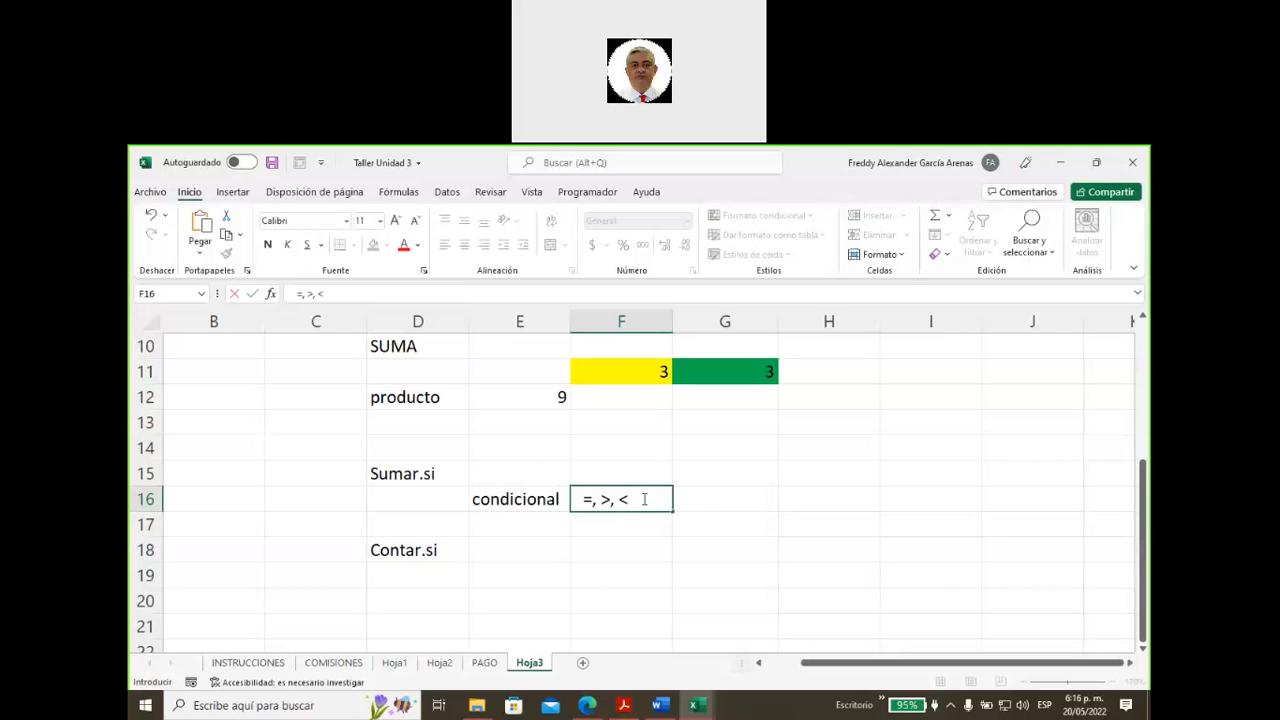
left_click(700, 506)
type("verdadero o falso")
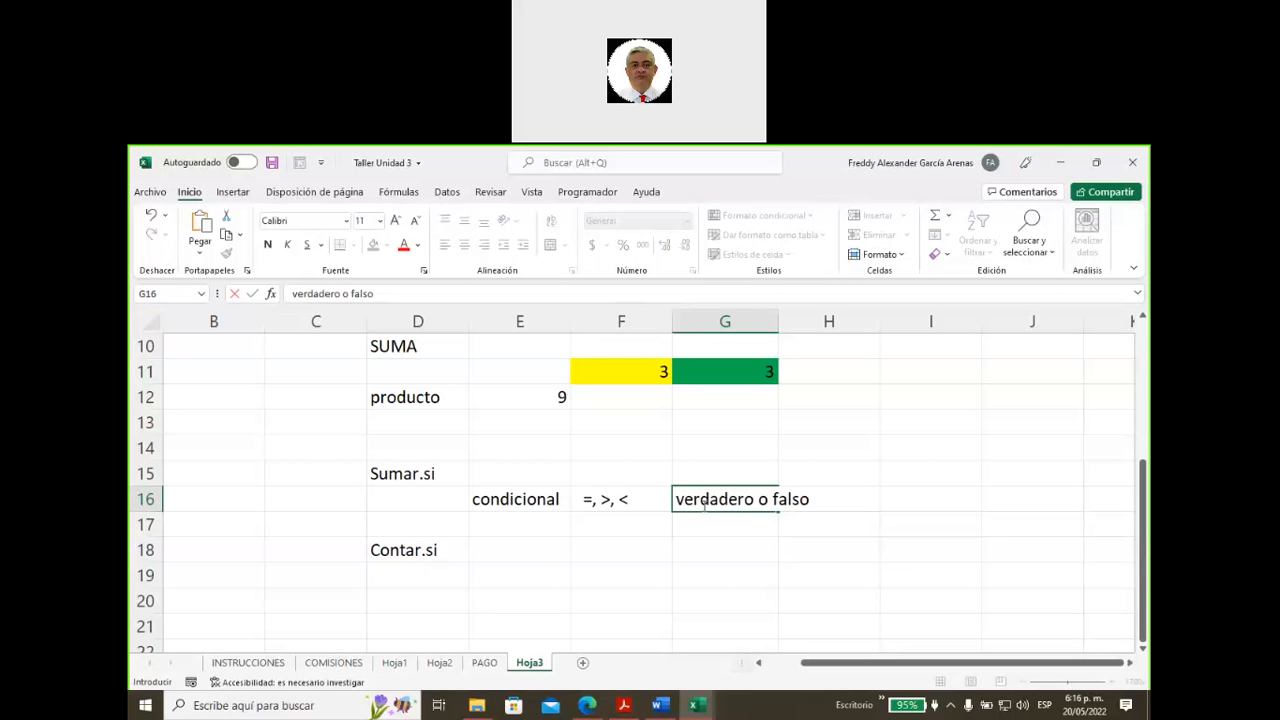
- Review the Sumar.si and Contar.si labels in relation to the verdadero o falso note in G16
left_click(395, 481)
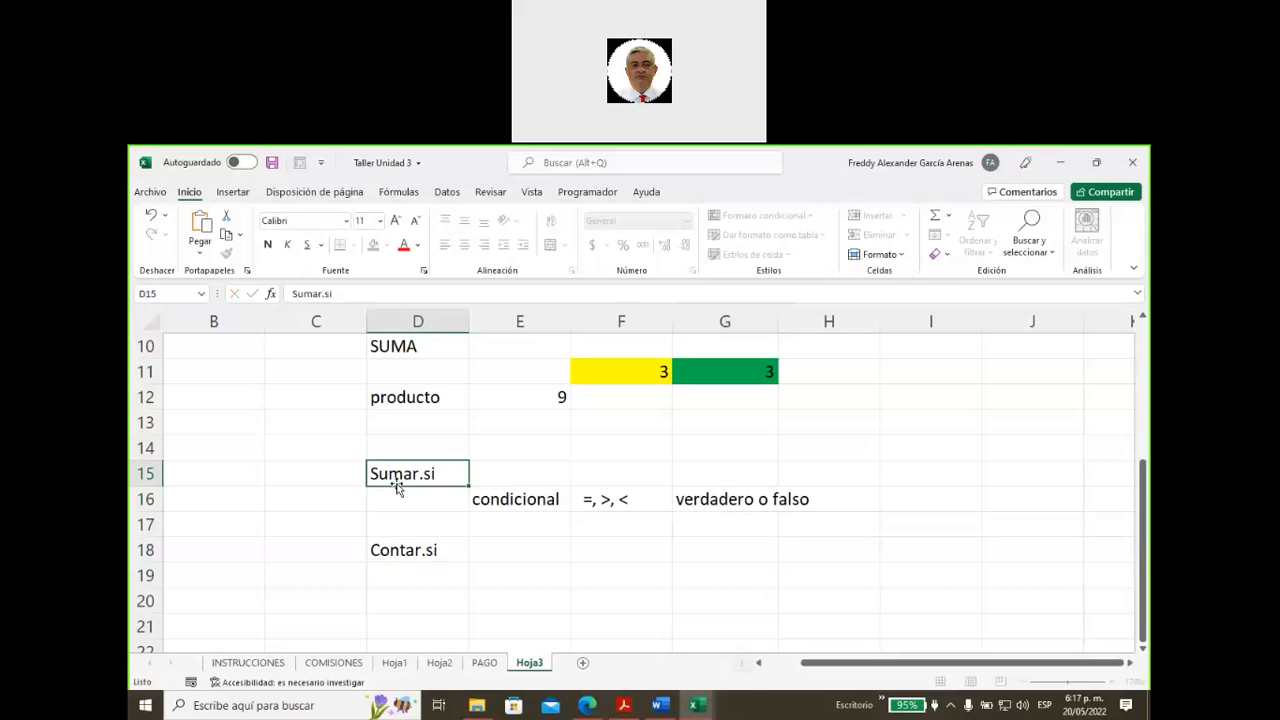
left_click(412, 544)
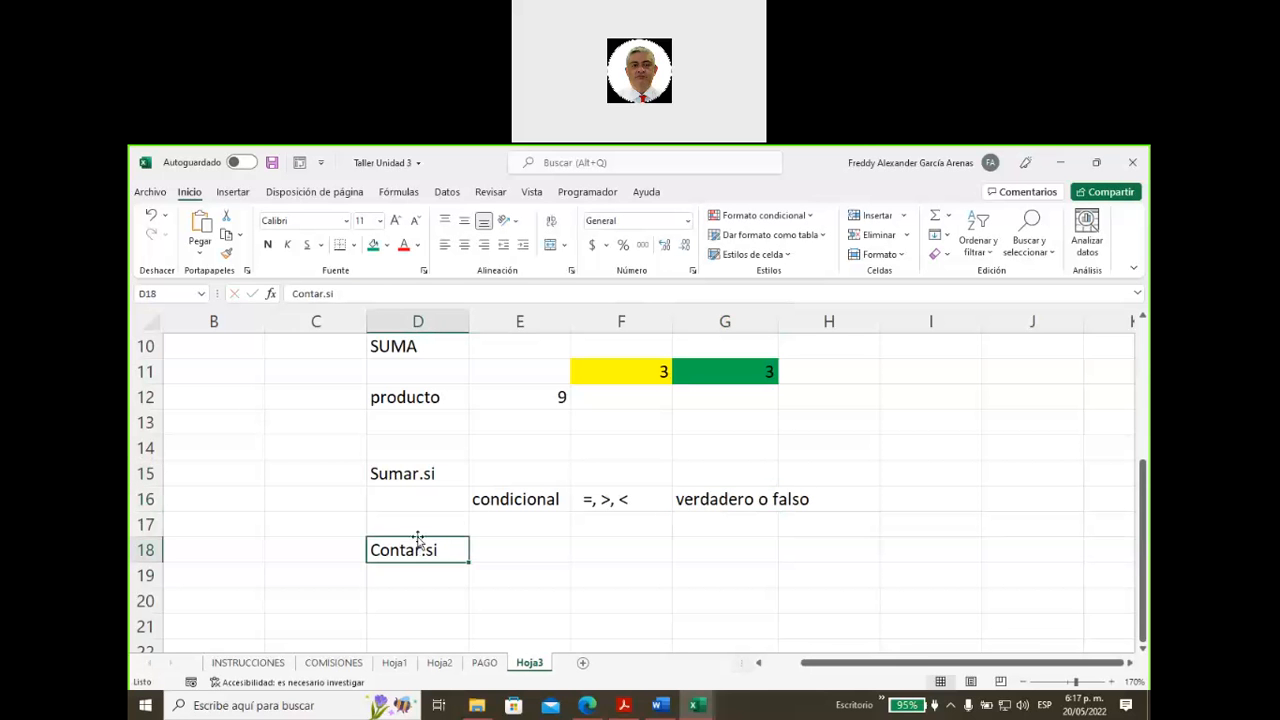
left_click(690, 503)
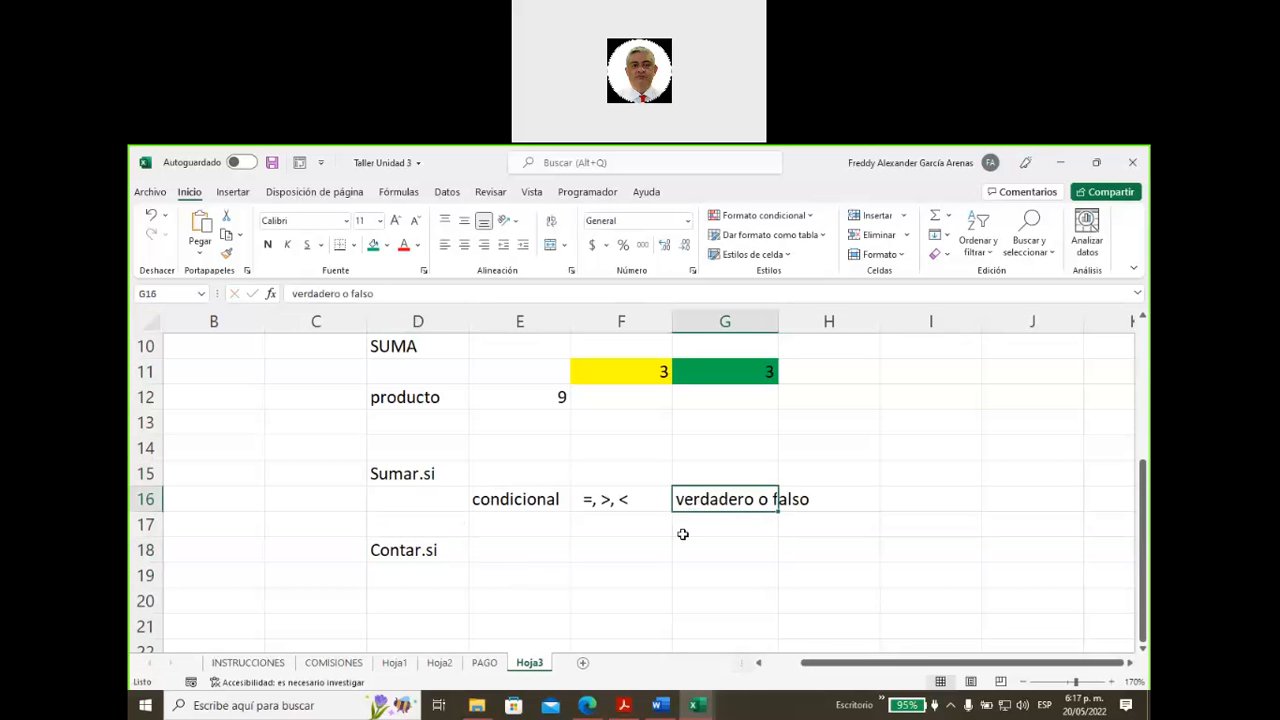
left_click(402, 474)
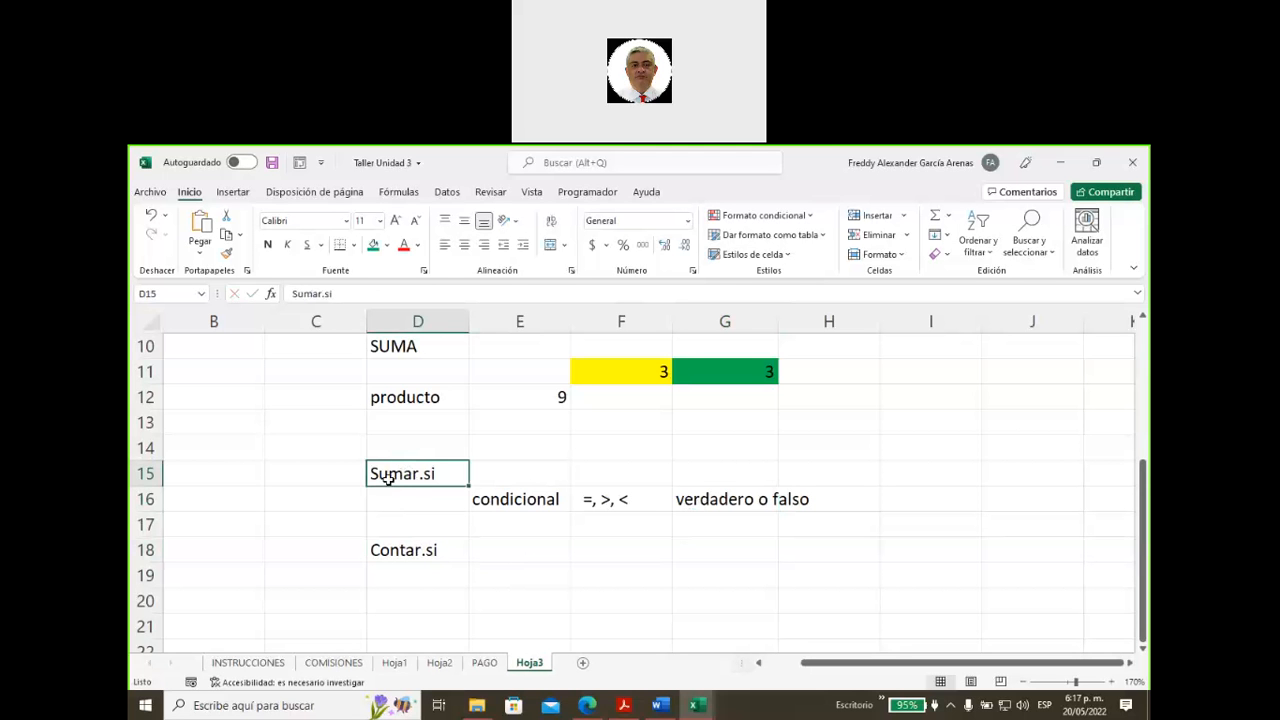
left_click(409, 552)
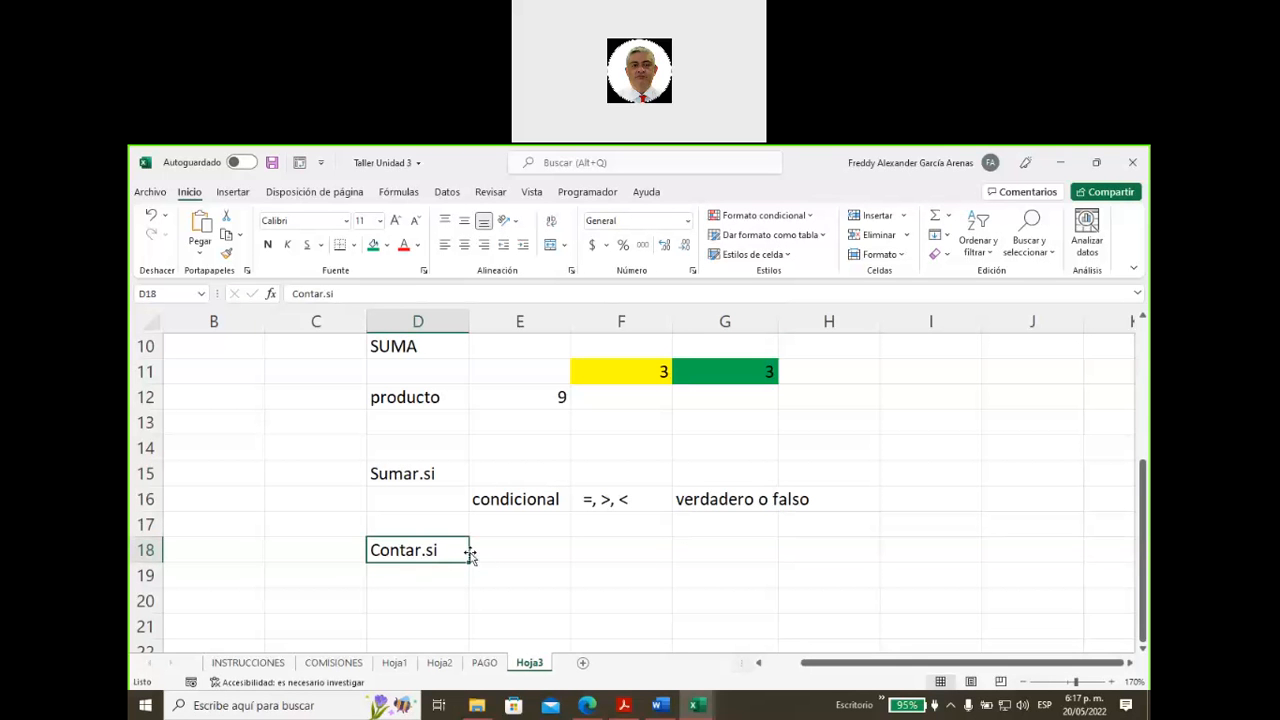
left_click(711, 502)
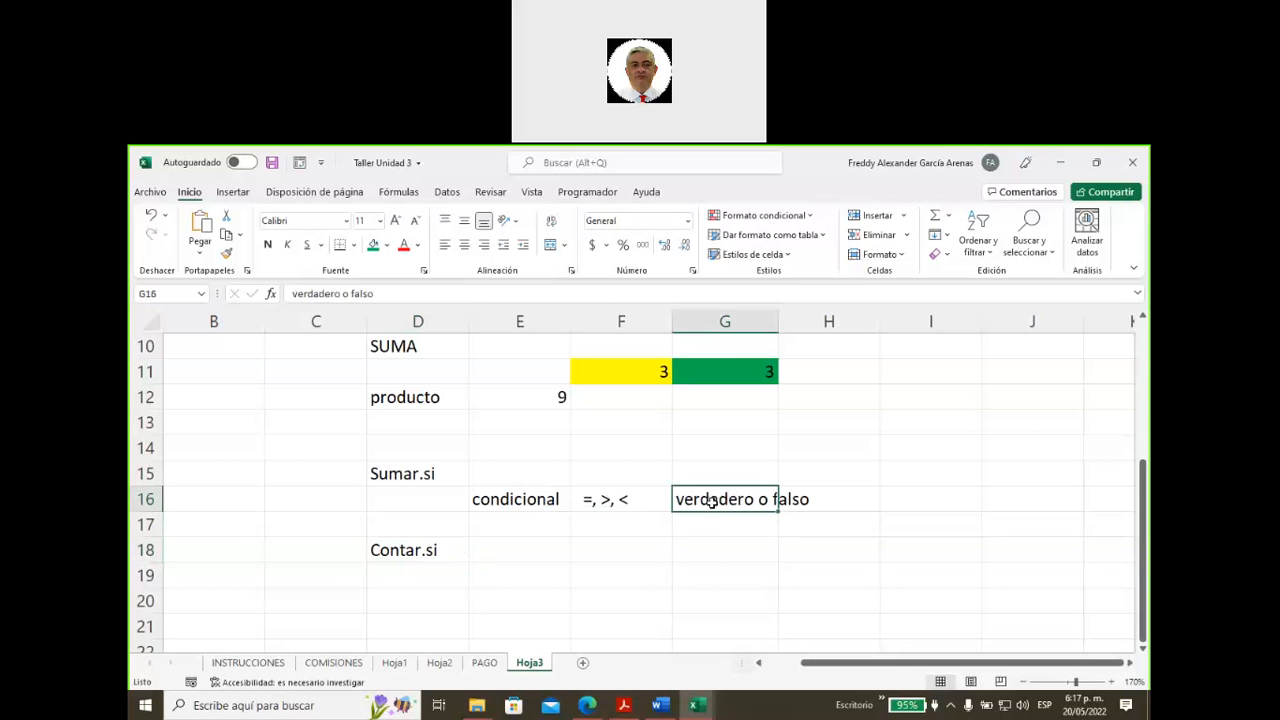
left_click(404, 552)
left_click(406, 478)
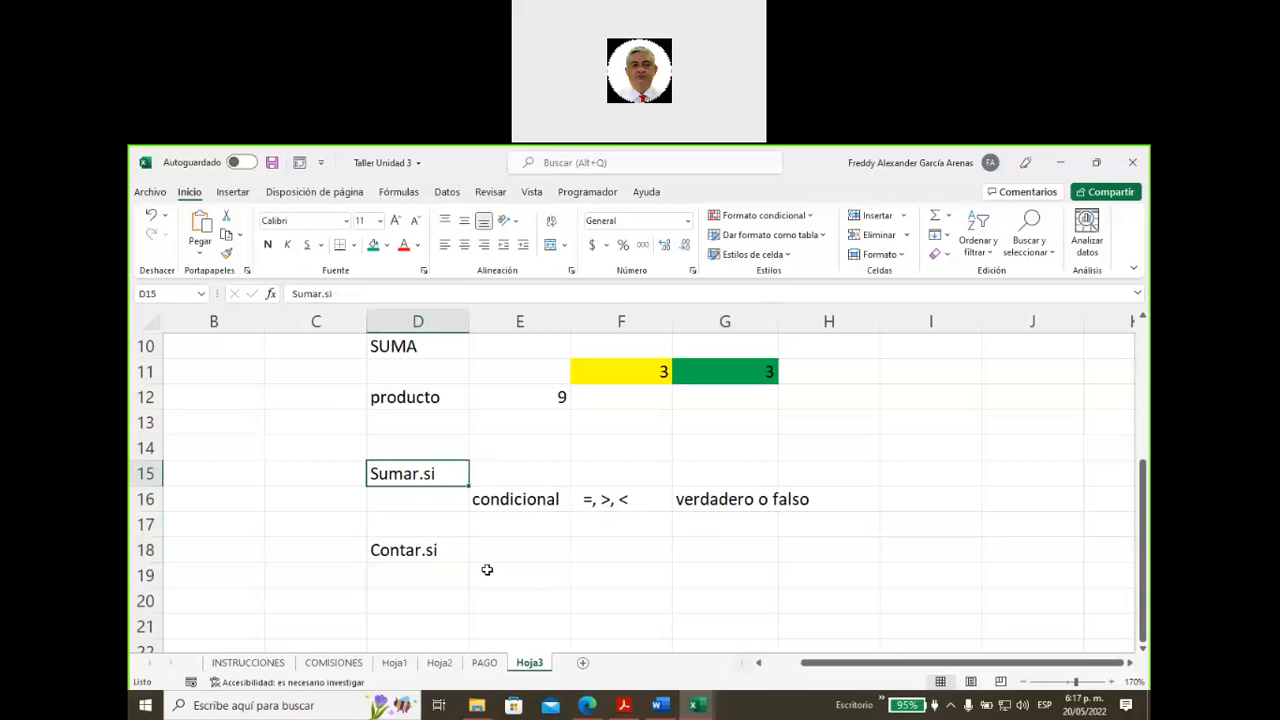
- On the COMISIONES sheet, examine the Trabajadores Estables formula in D19 and the TIPO column C4:C14 that it evaluates
left_click(340, 663)
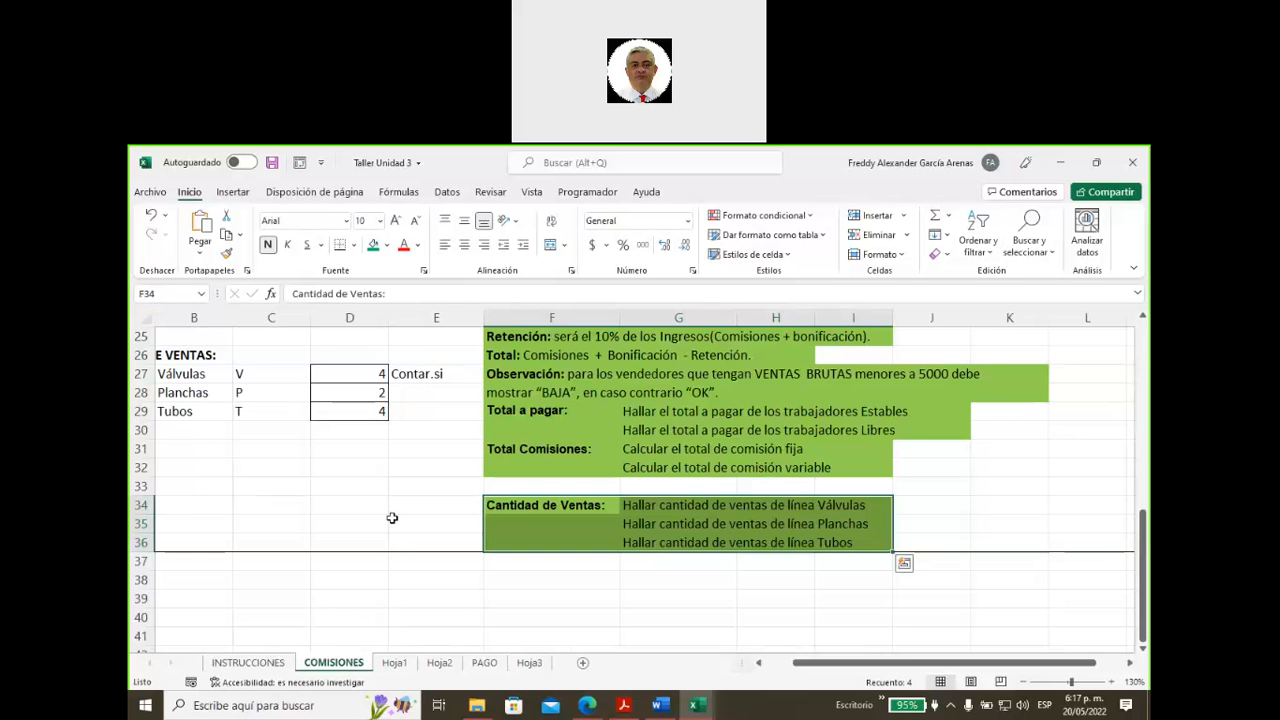
scroll(400, 520, "up", 4)
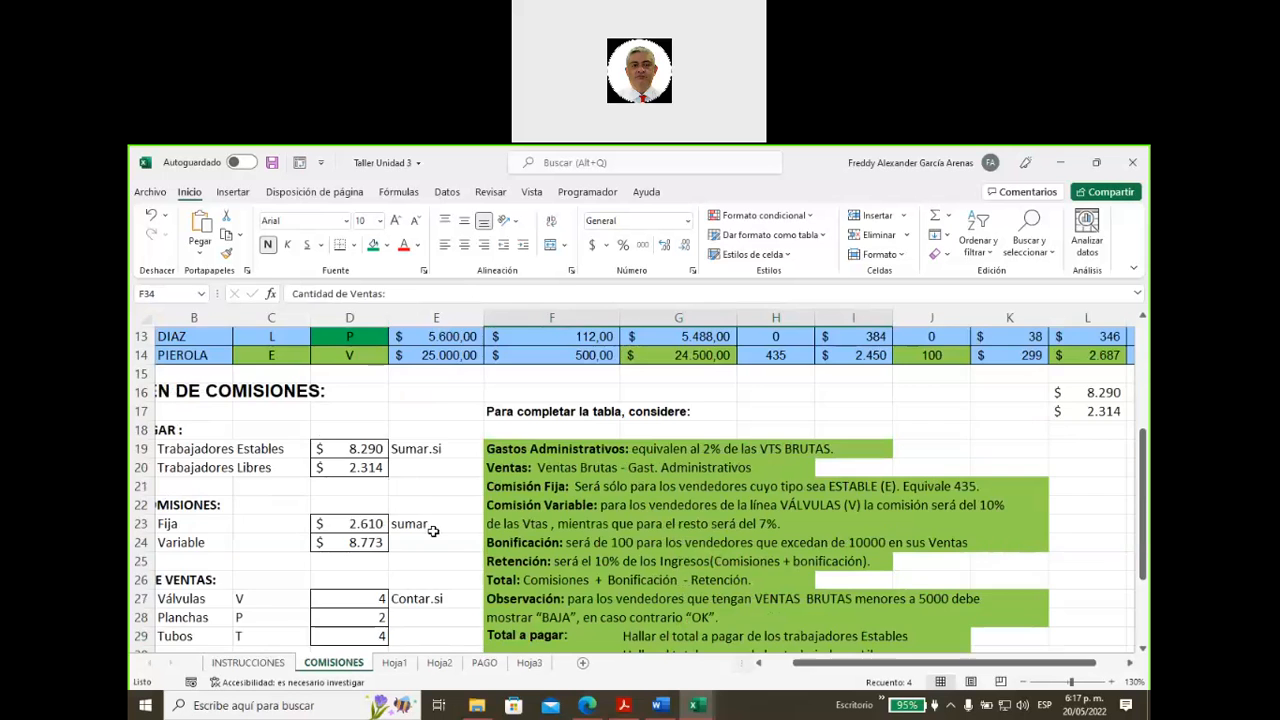
scroll(432, 531, "up", 1)
scroll(432, 531, "down", 3)
scroll(432, 531, "up", 2)
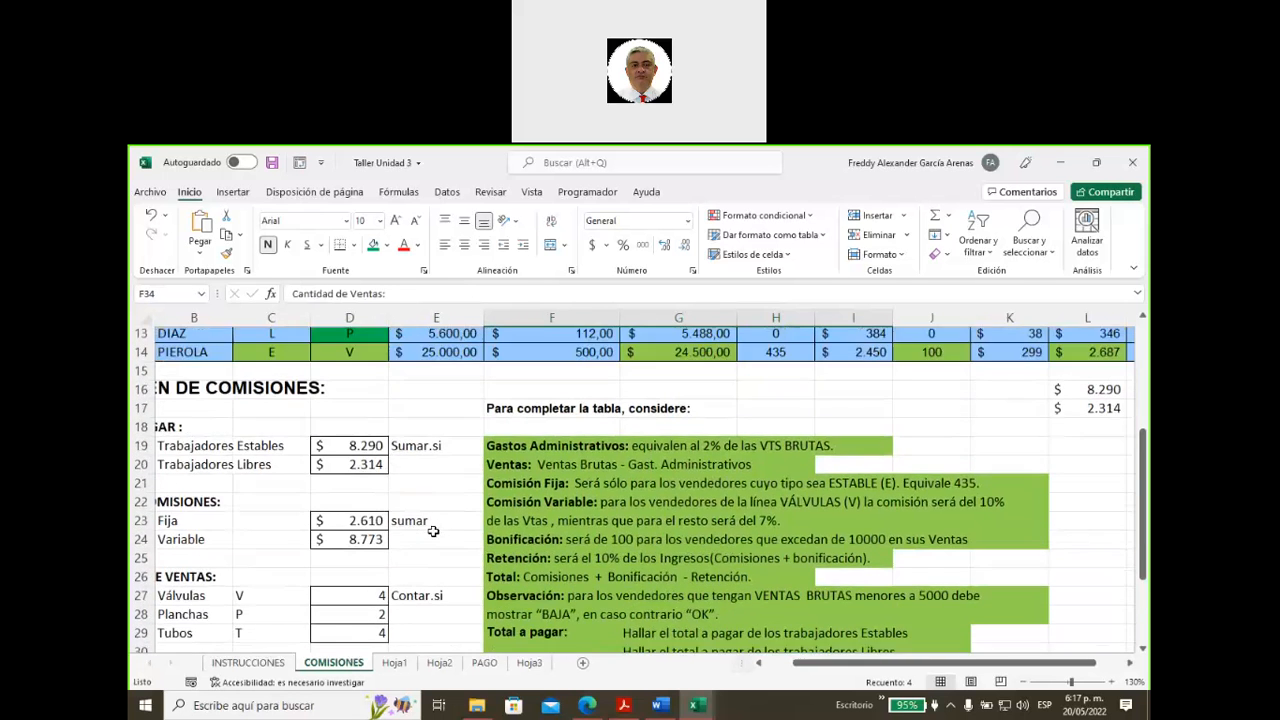
scroll(432, 531, "up", 3)
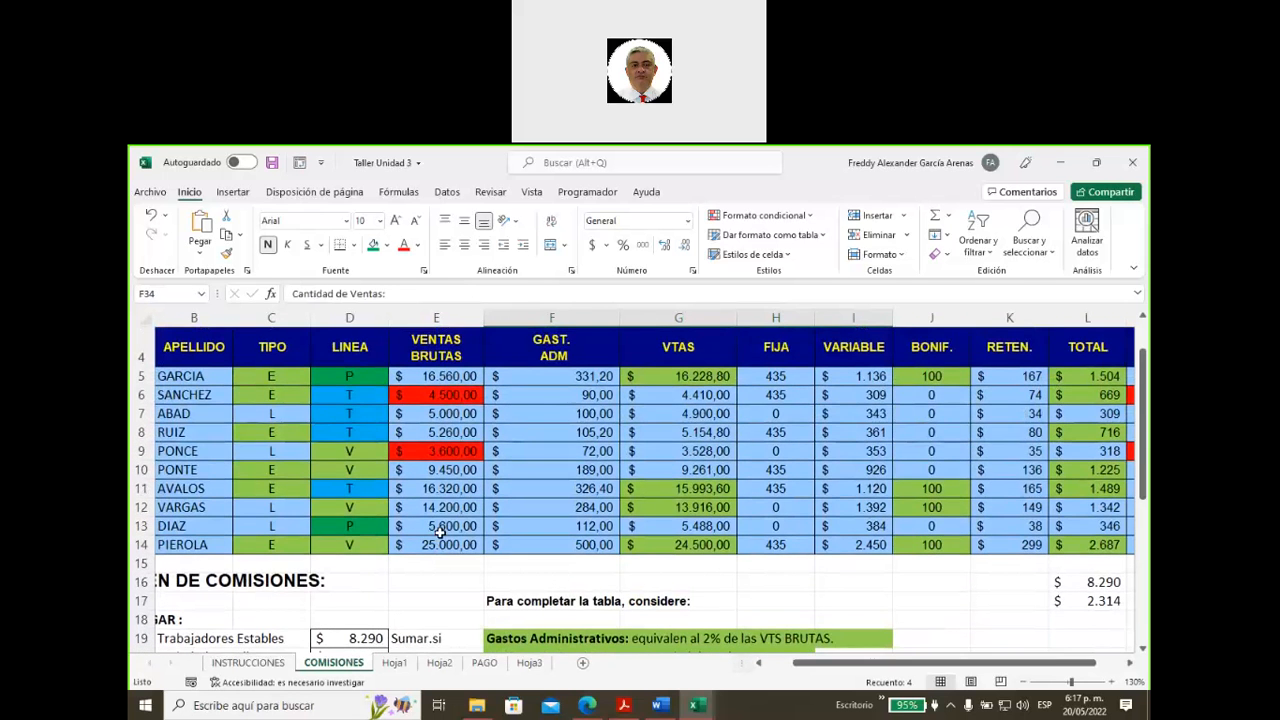
left_click(1022, 682)
left_click(1022, 682)
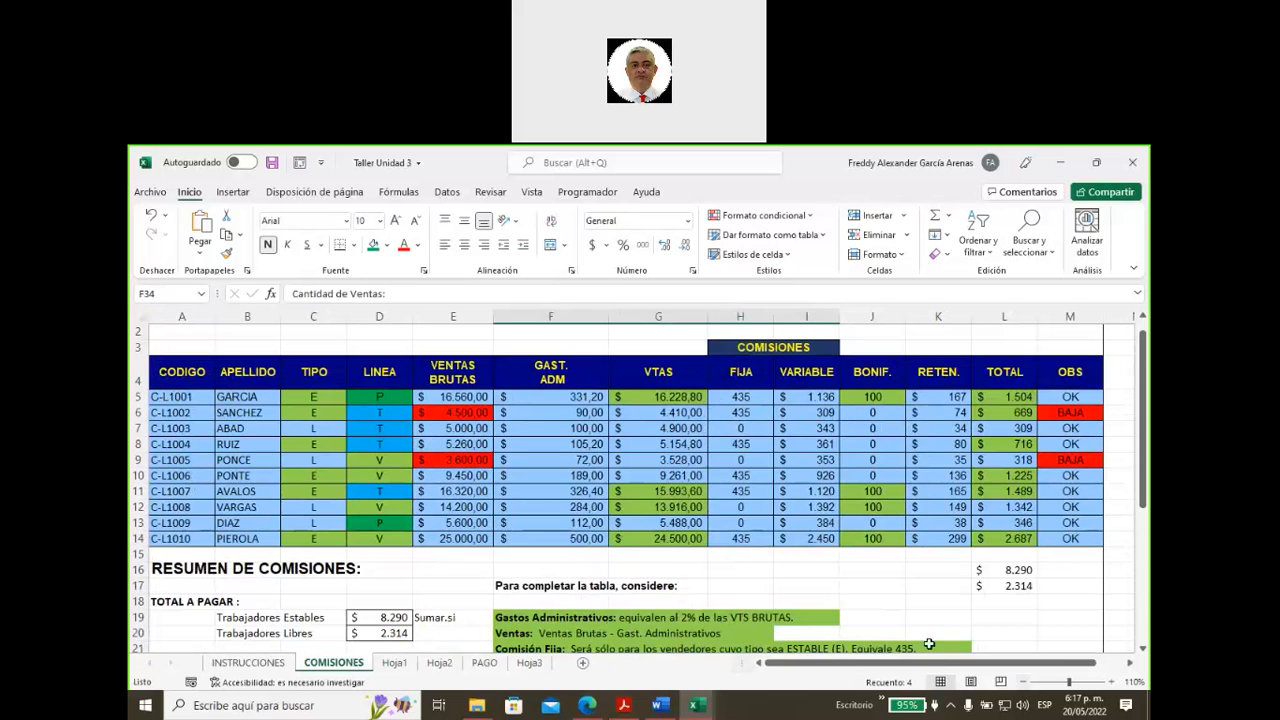
left_click(378, 617)
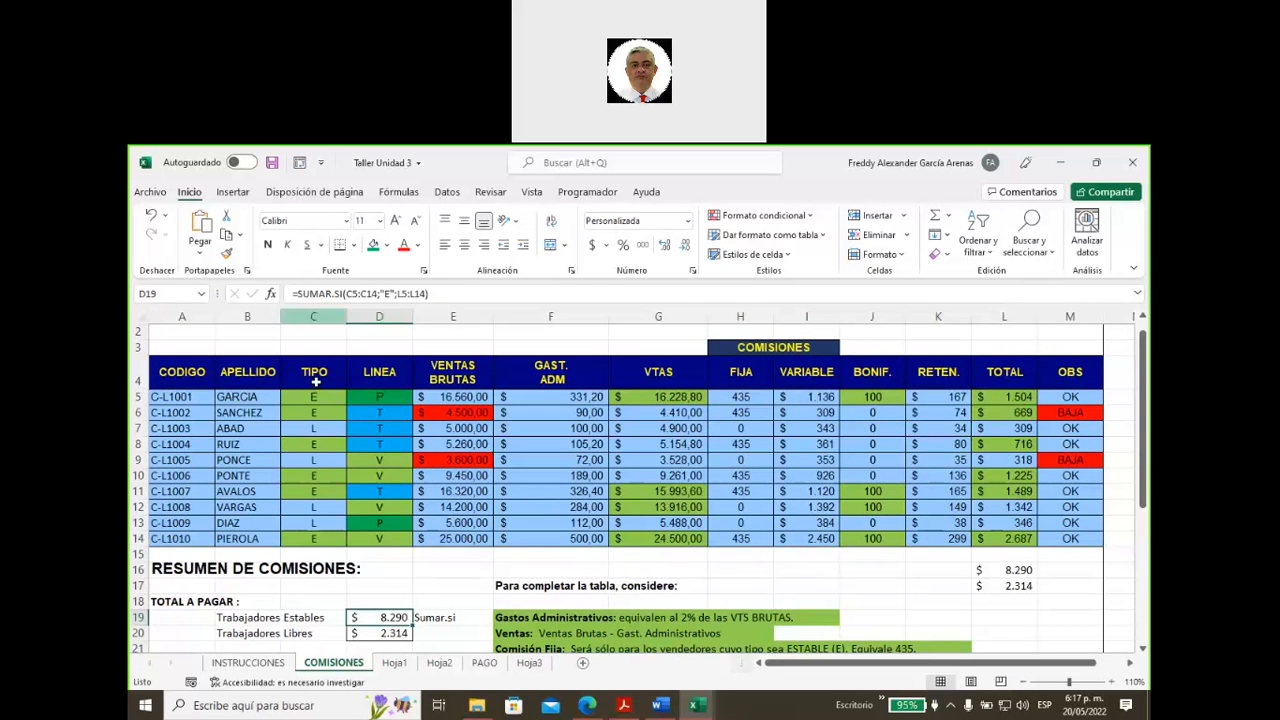
left_click_drag(315, 381, 315, 544)
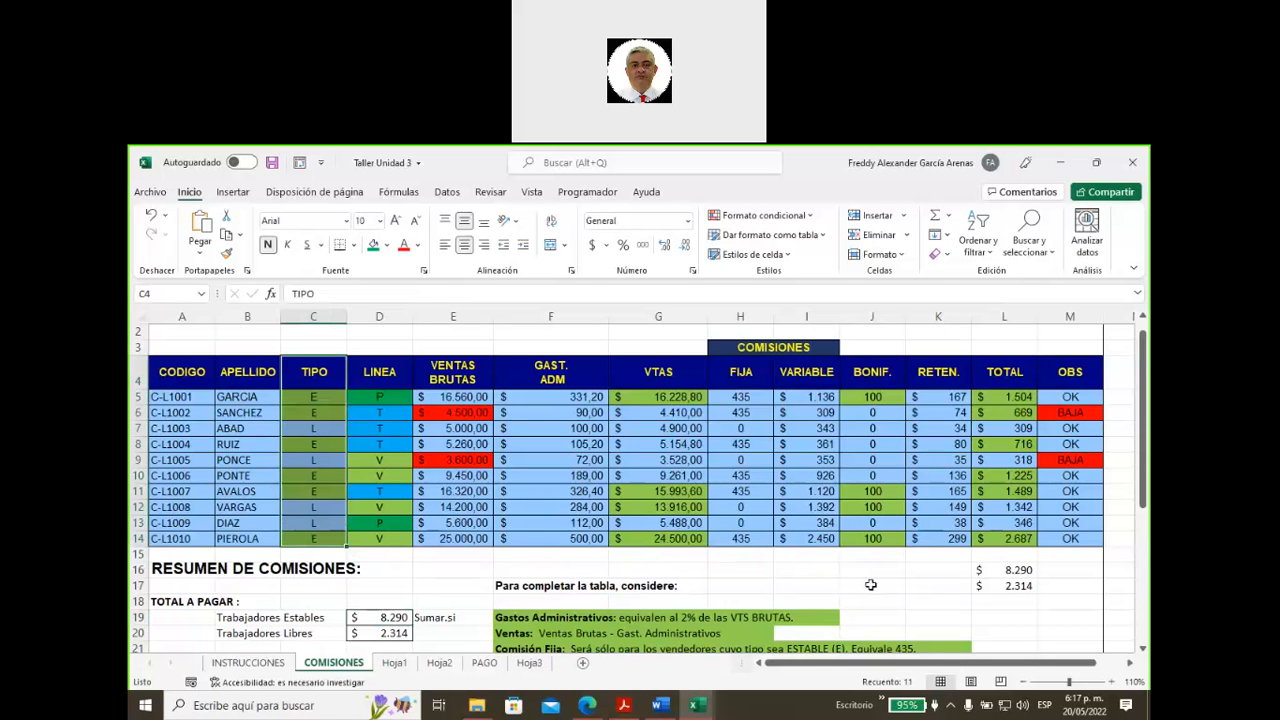
- Fill the TOTAL header in L4 and the TIPO header in C4 with the standard red colour
left_click(1002, 372)
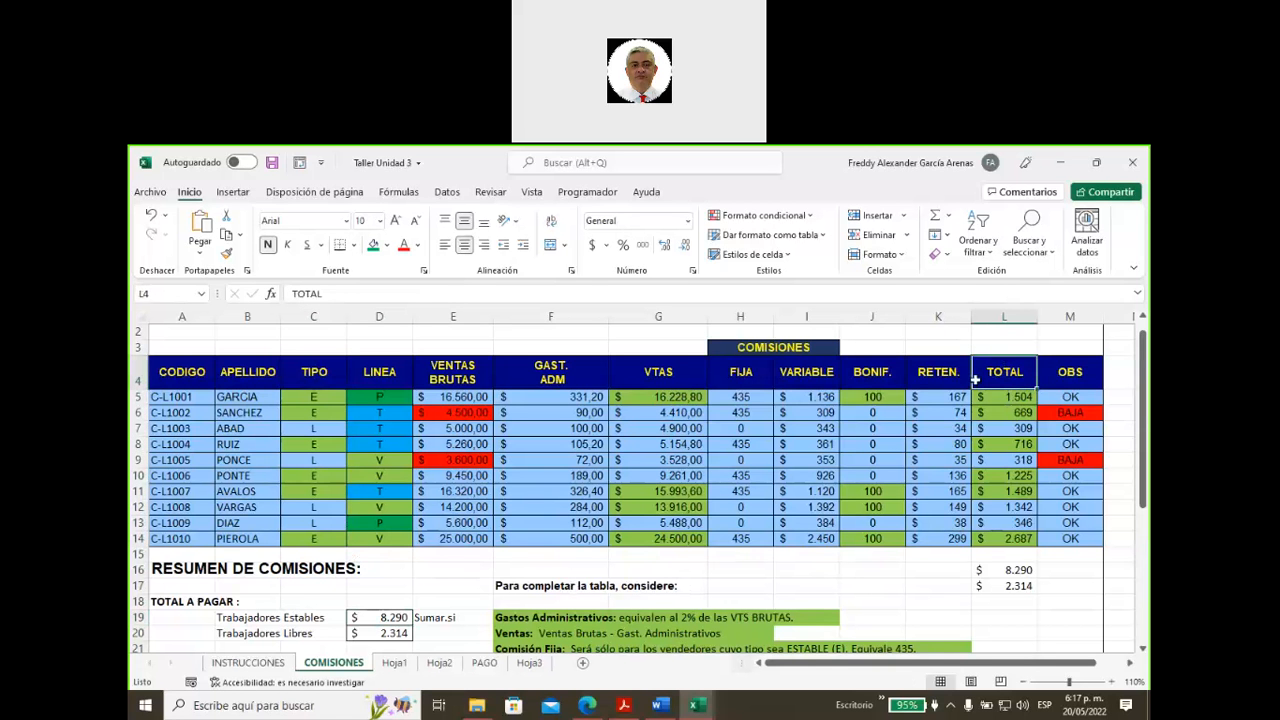
left_click(386, 245)
left_click(410, 386)
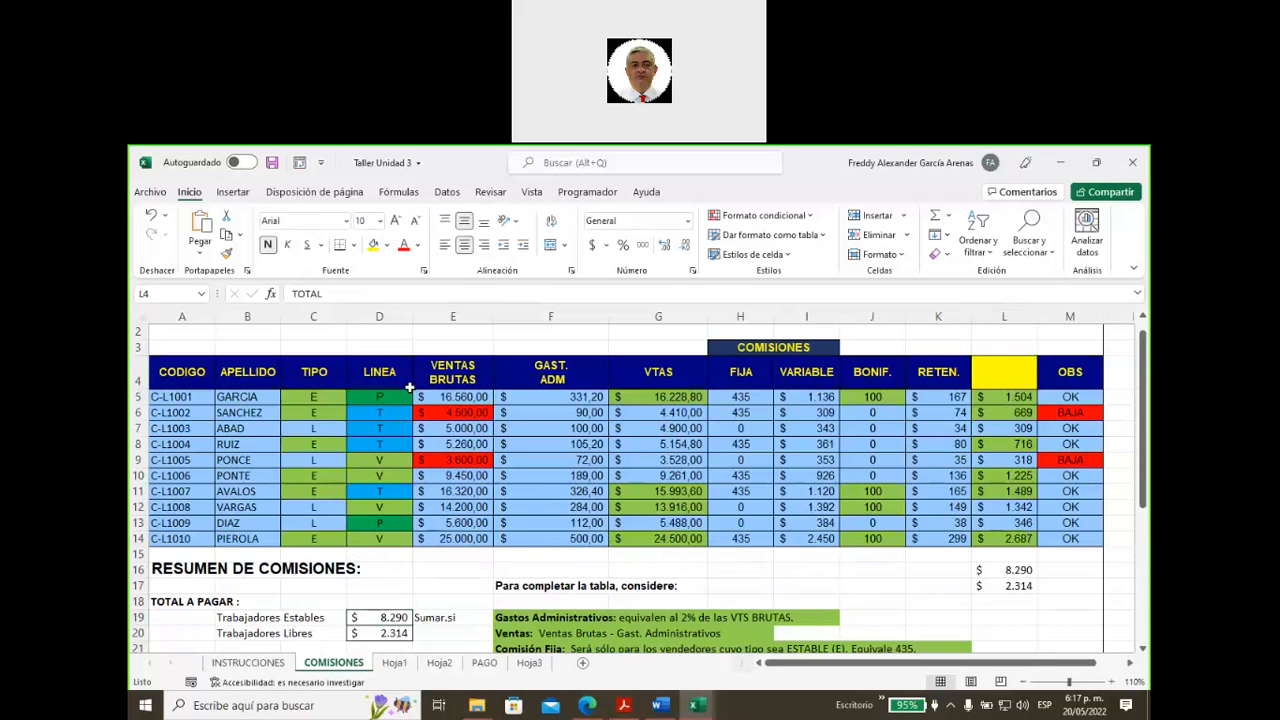
left_click(386, 245)
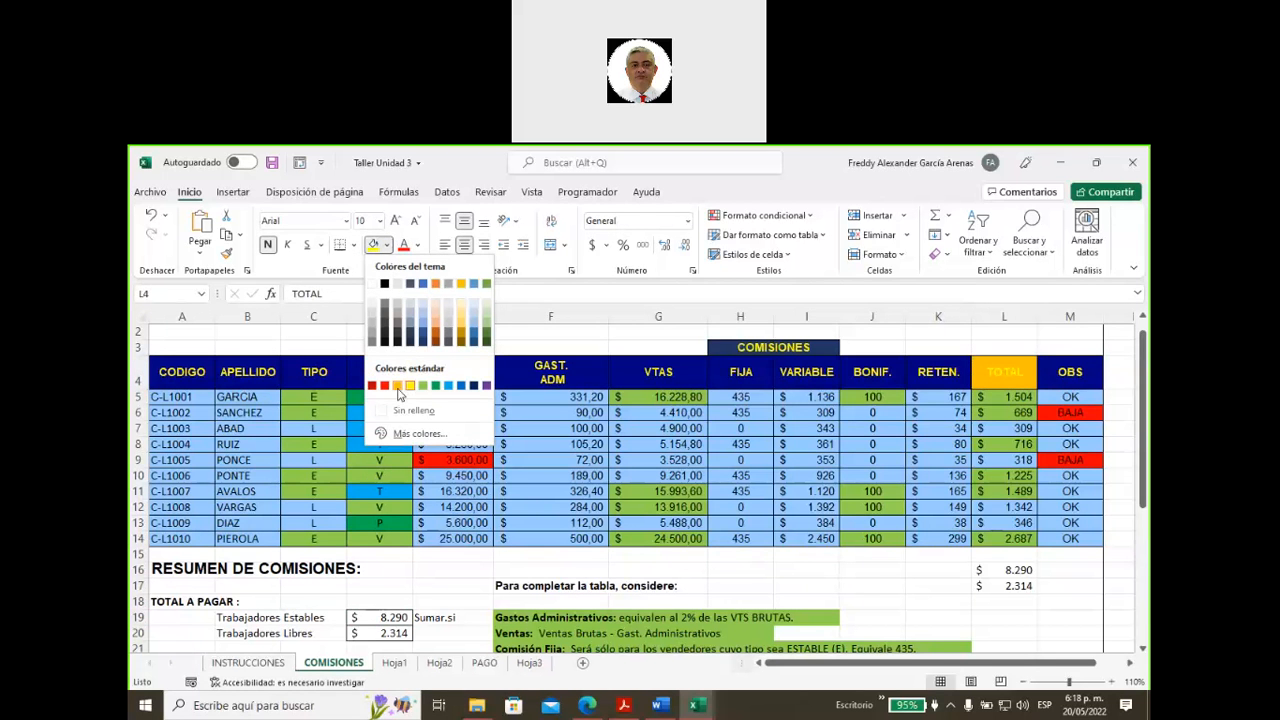
left_click(384, 386)
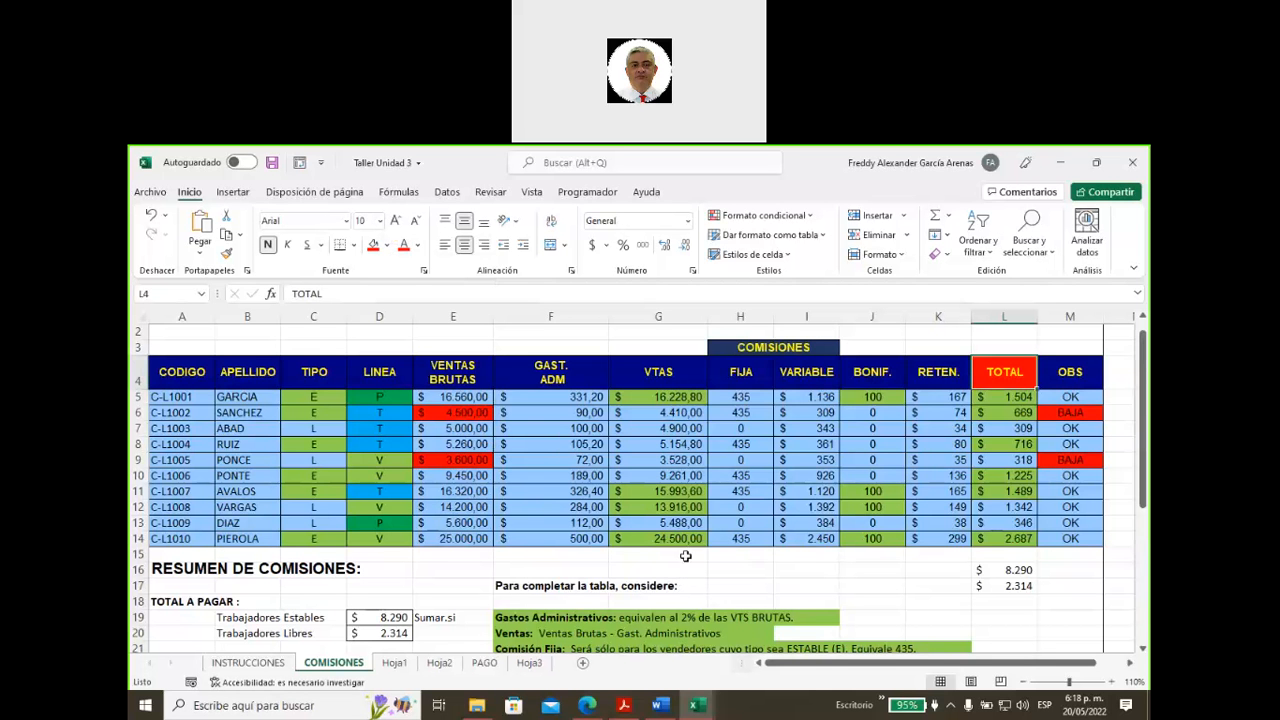
left_click(314, 371)
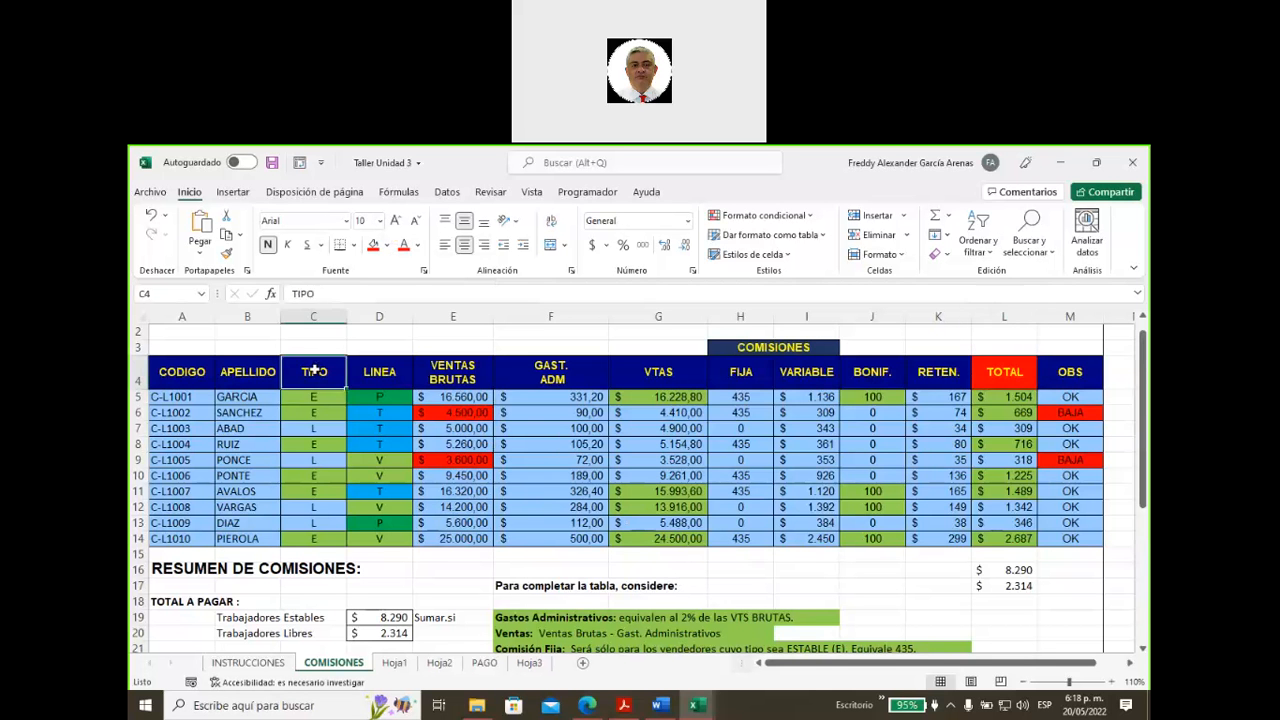
left_click(372, 245)
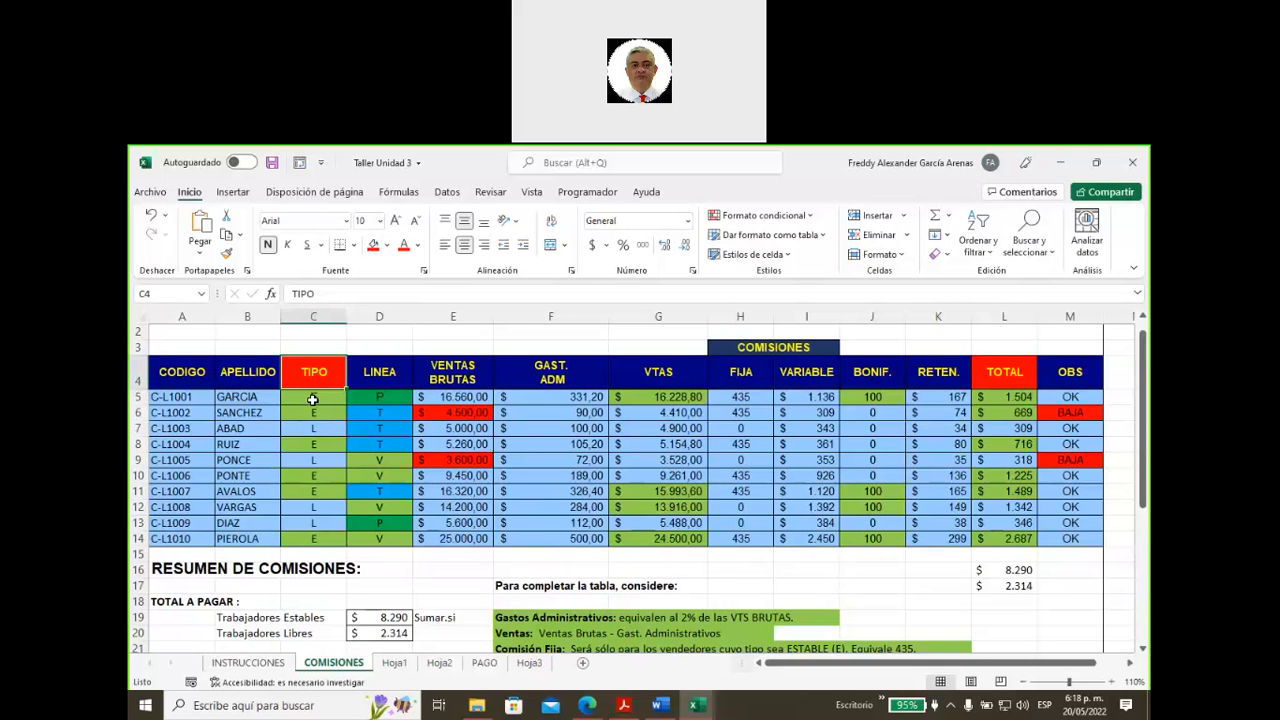
- Examine how the E and L entries under TIPO relate to the TOTAL amounts and the Trabajadores Libres formula in D20
left_click(317, 399)
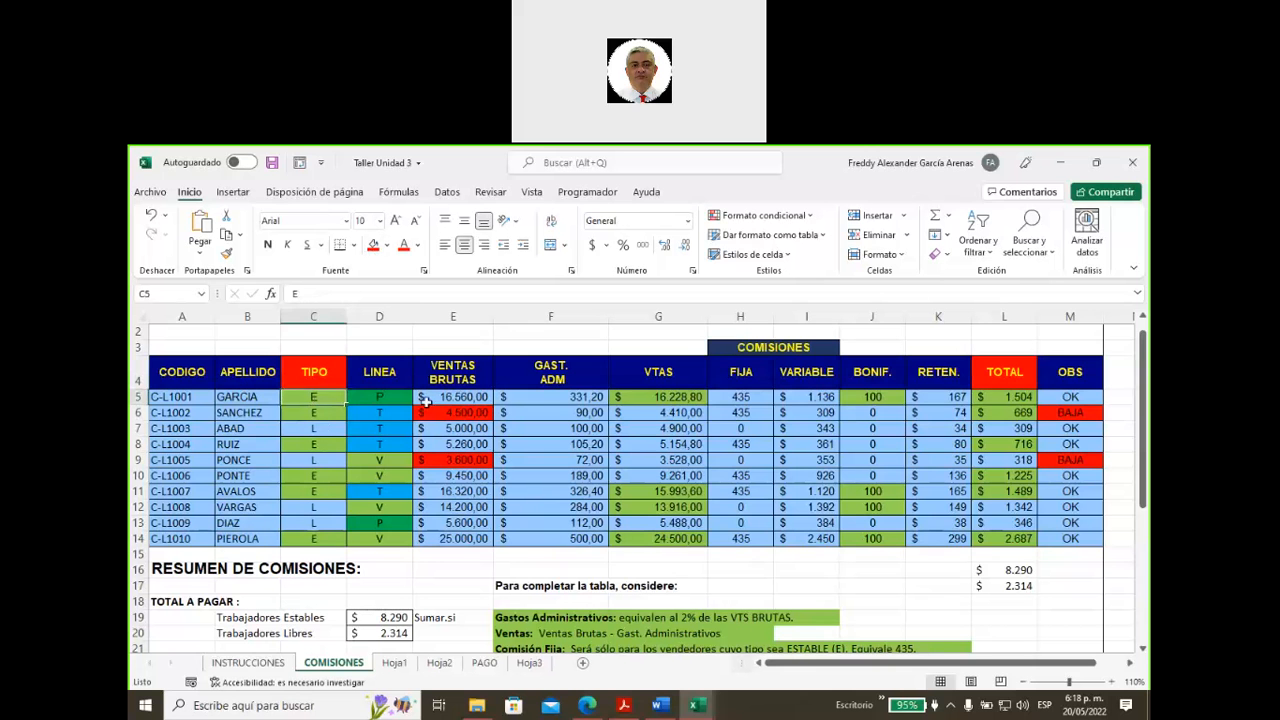
left_click(994, 400)
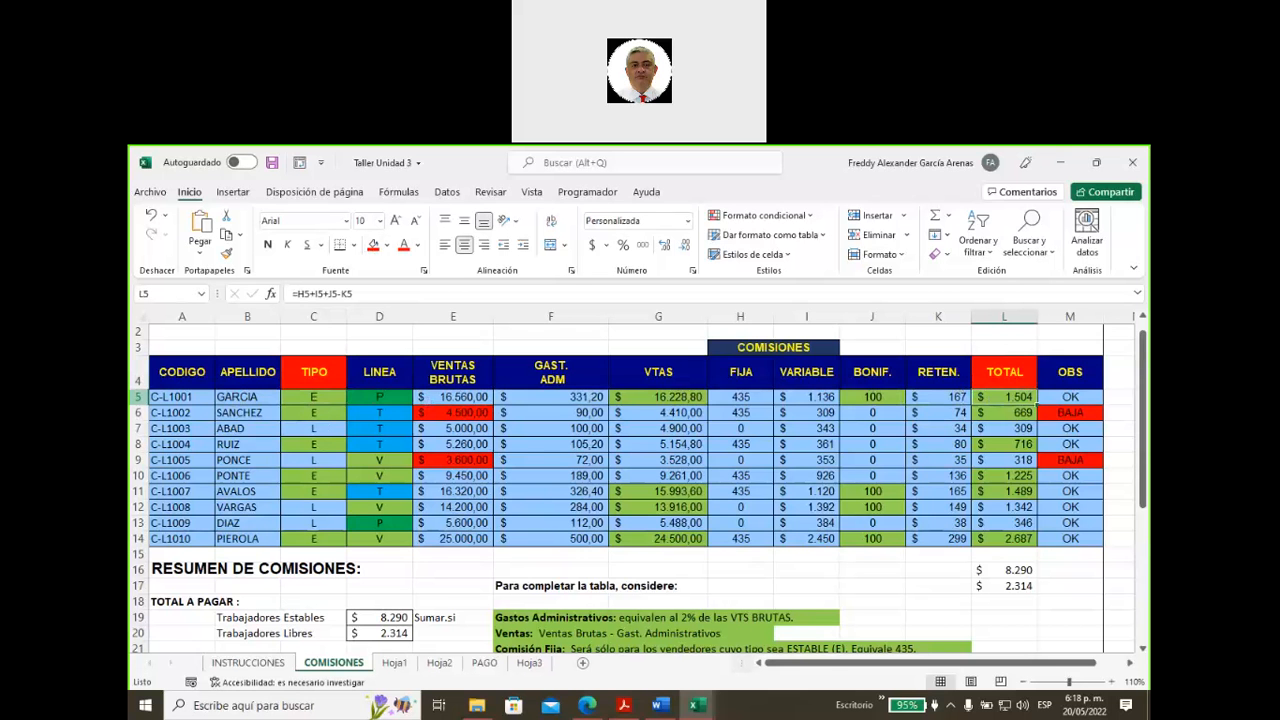
left_click(139, 397)
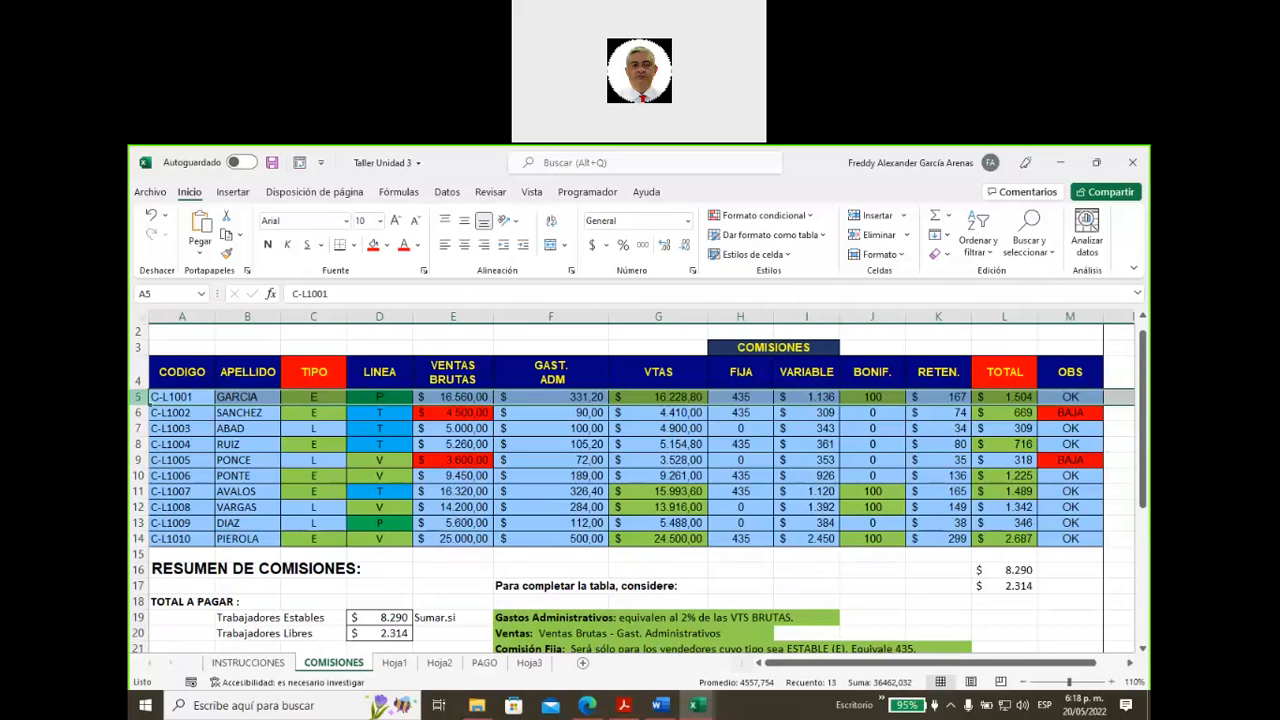
left_click(1000, 397)
left_click(992, 414)
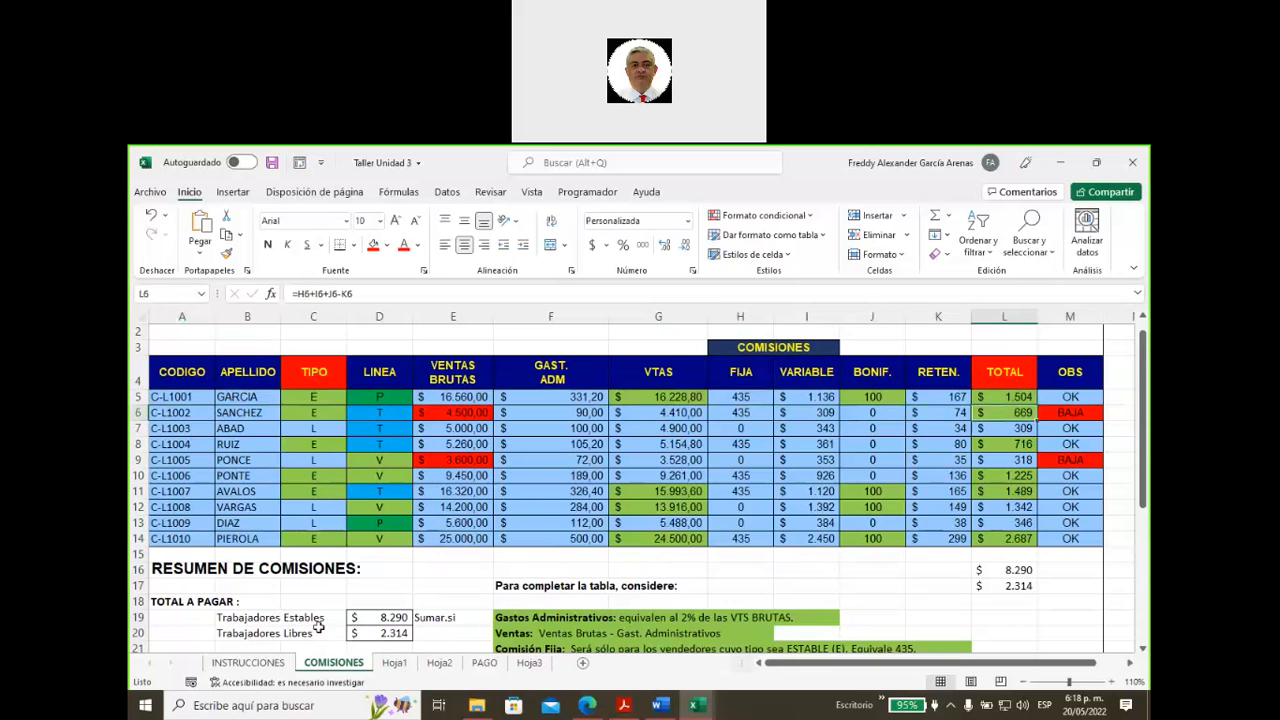
left_click(366, 635)
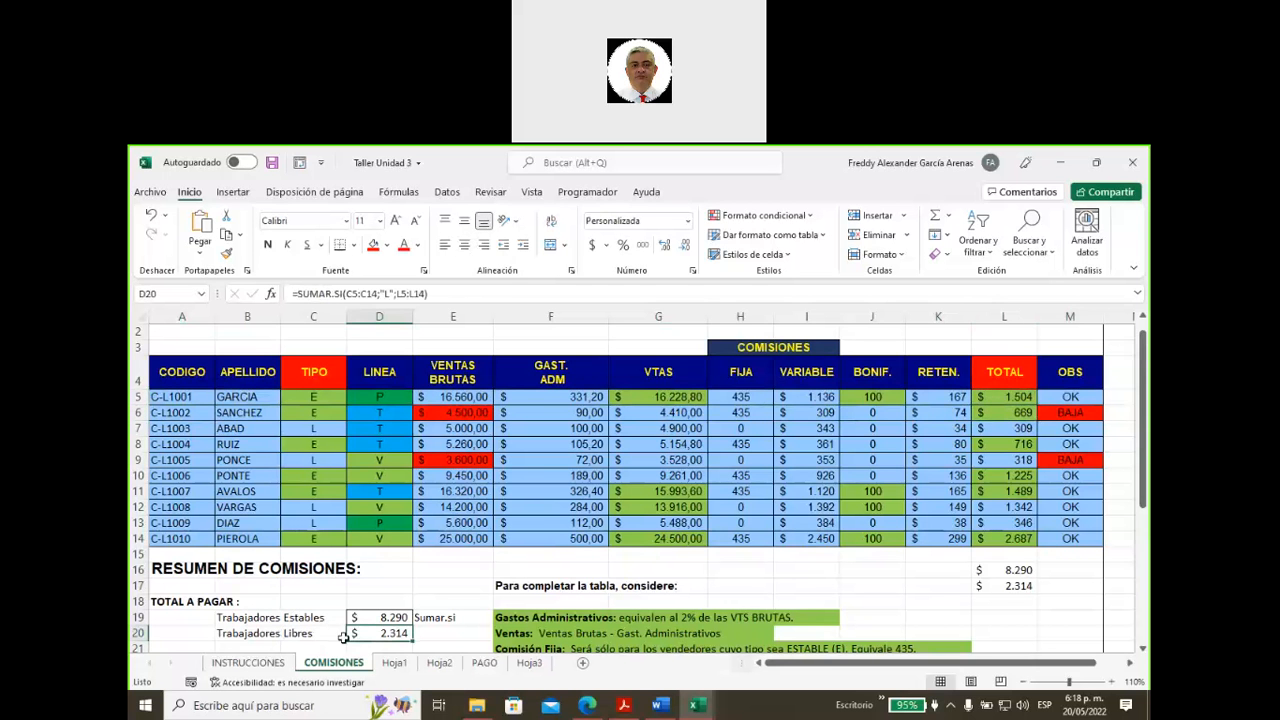
left_click(318, 399)
left_click(326, 429)
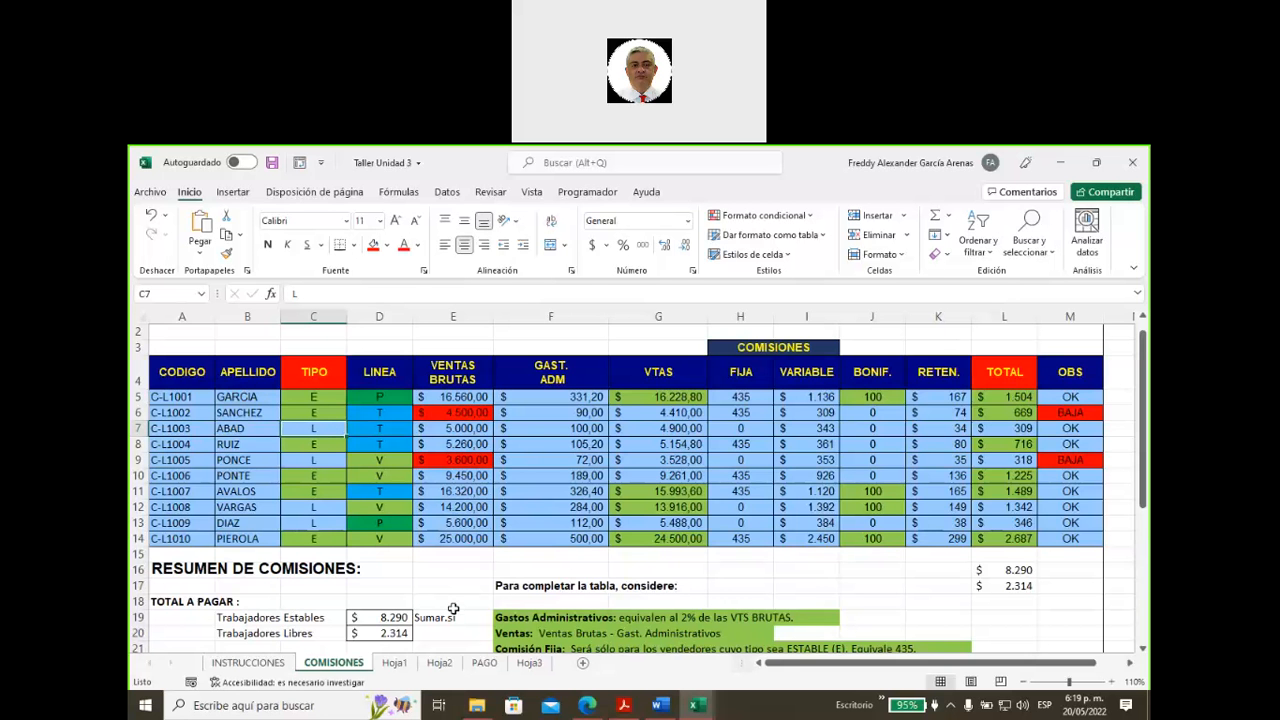
- Examine the Válvulas CONTAR.SI formula in D27 and the line codes V, P and T in C27:C29
scroll(453, 608, "down", 1)
scroll(453, 608, "down", 4)
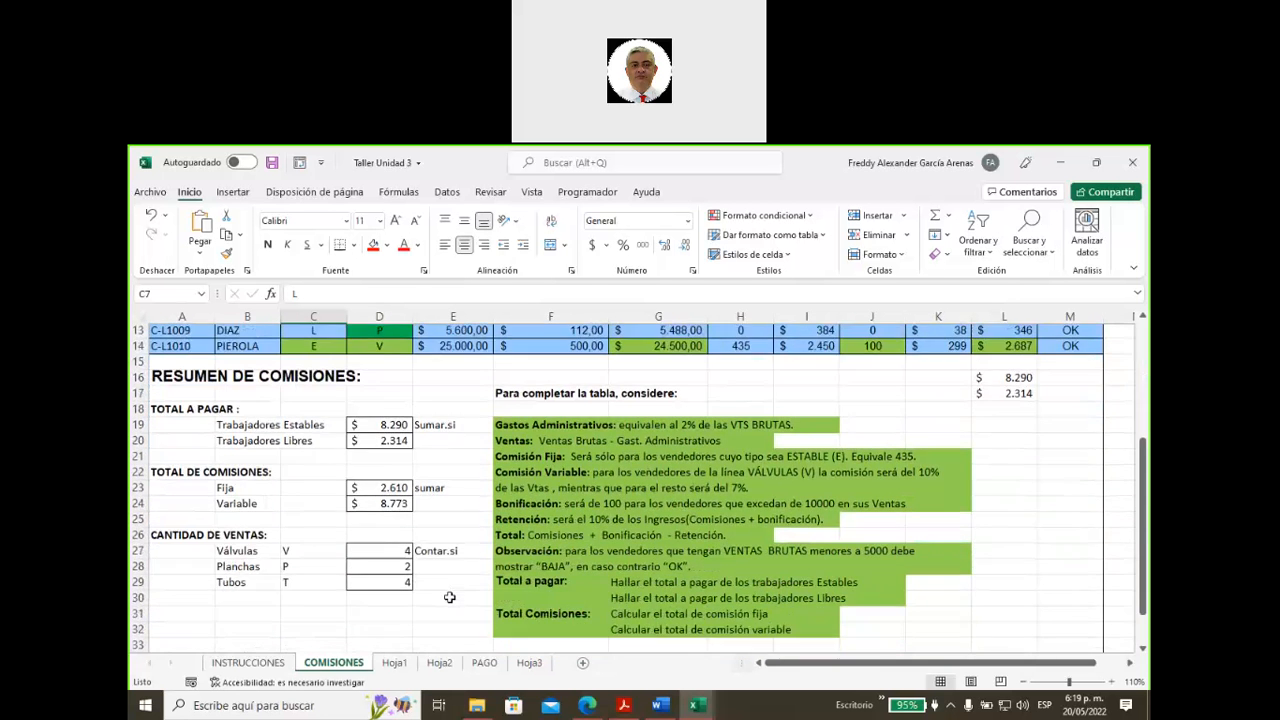
scroll(449, 596, "up", 1)
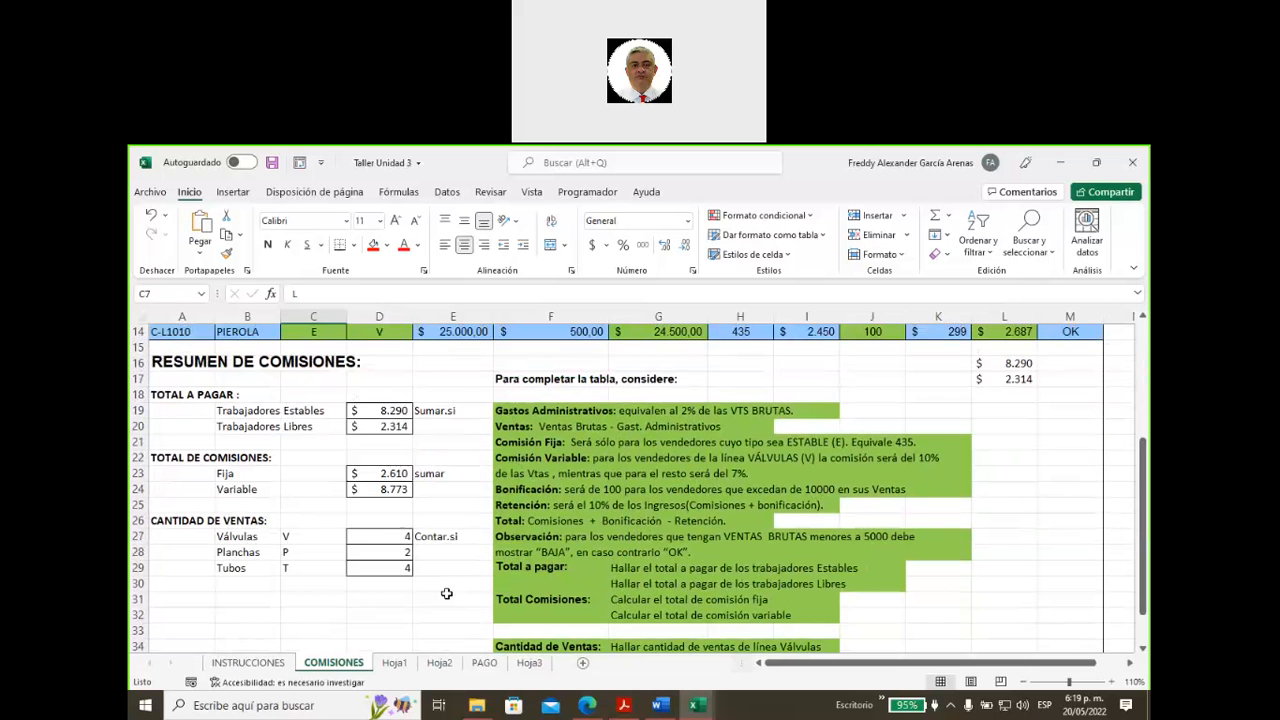
left_click(389, 536)
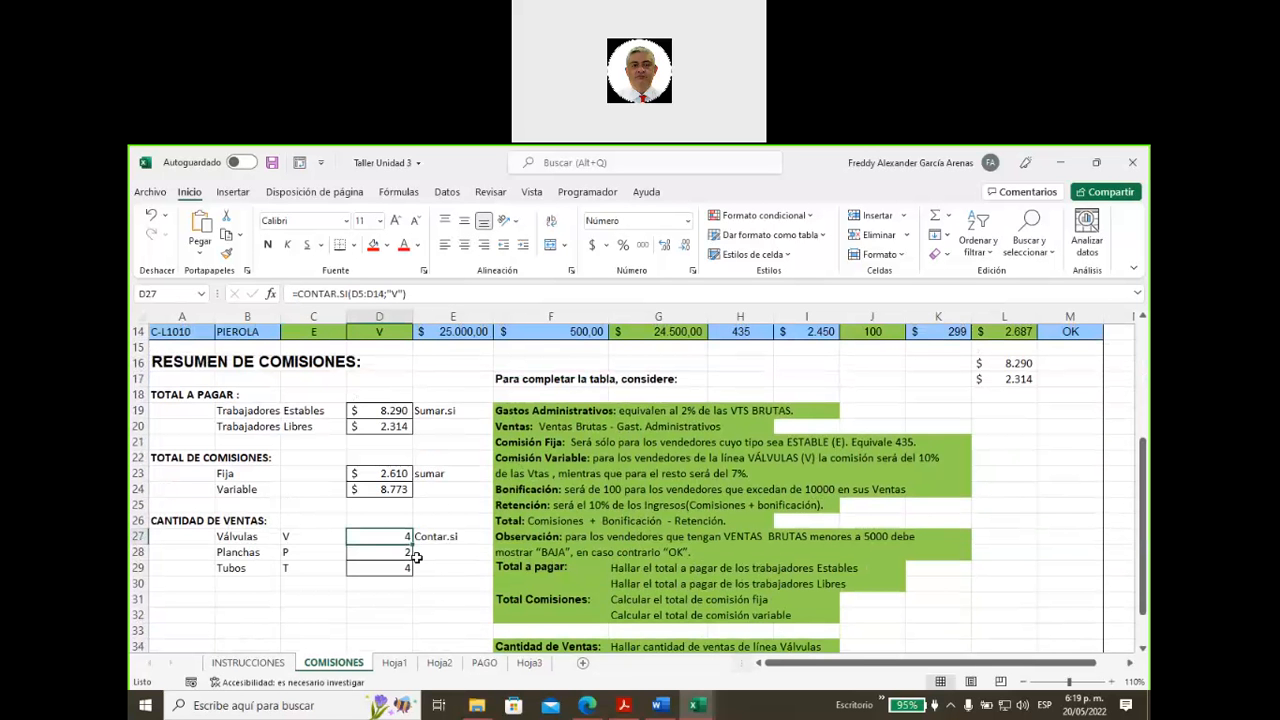
left_click(306, 540)
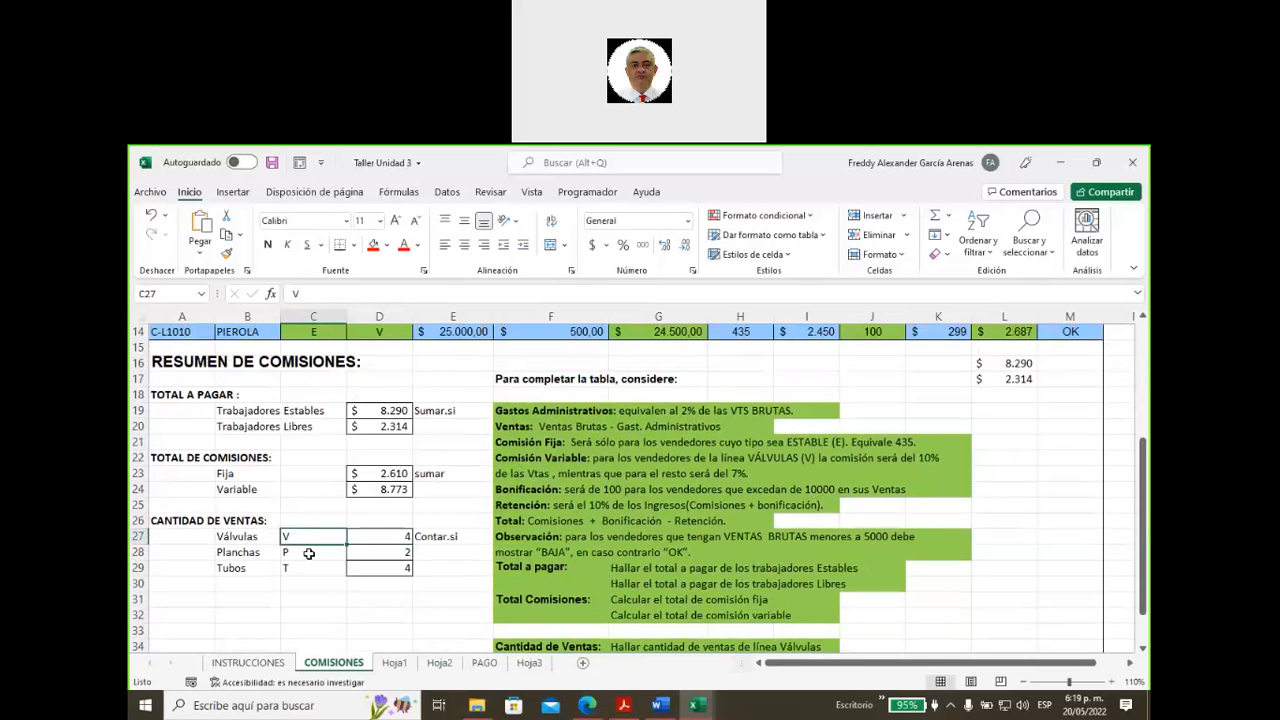
left_click(309, 554)
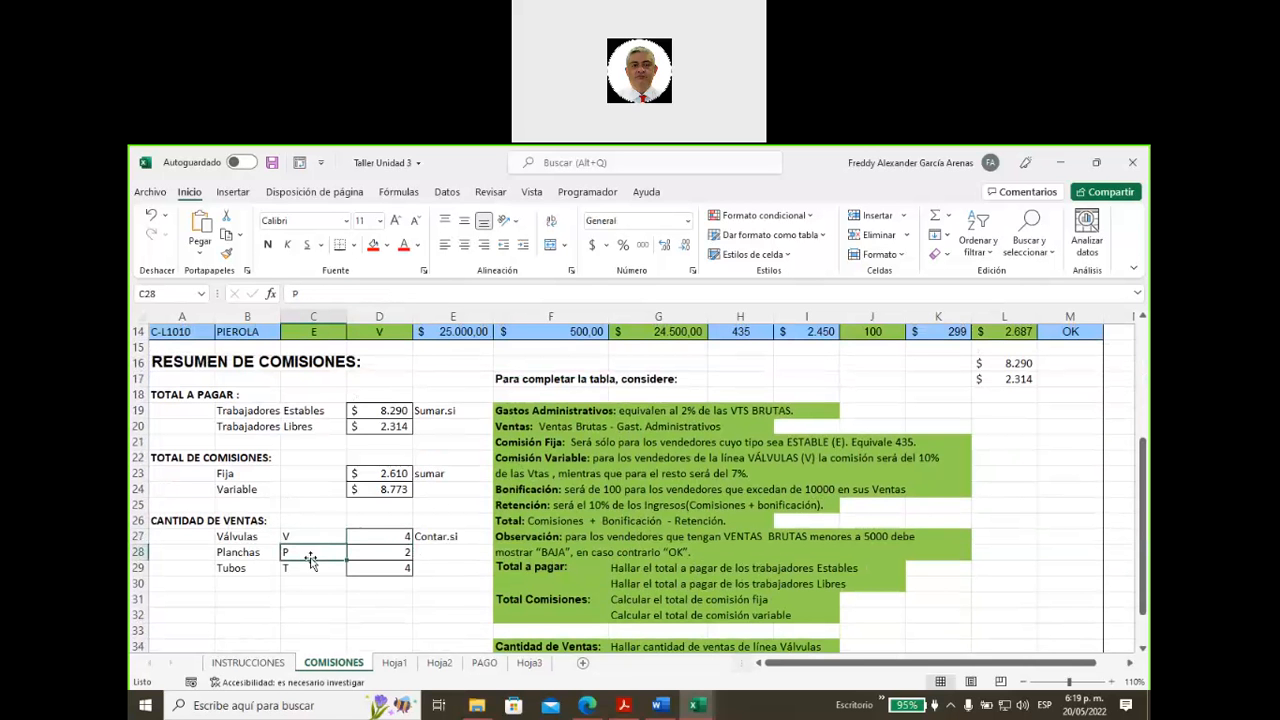
left_click(313, 569)
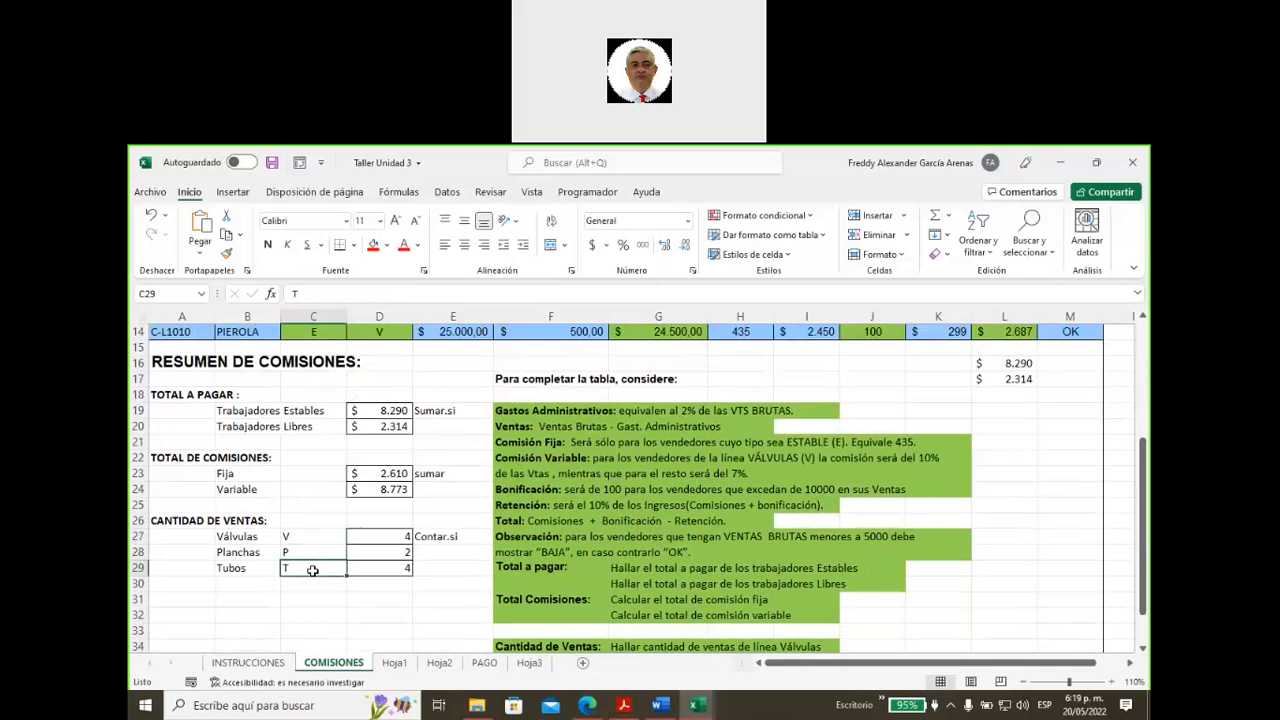
- Fill the LINEA header in D4 with the same red colour
scroll(313, 569, "up", 4)
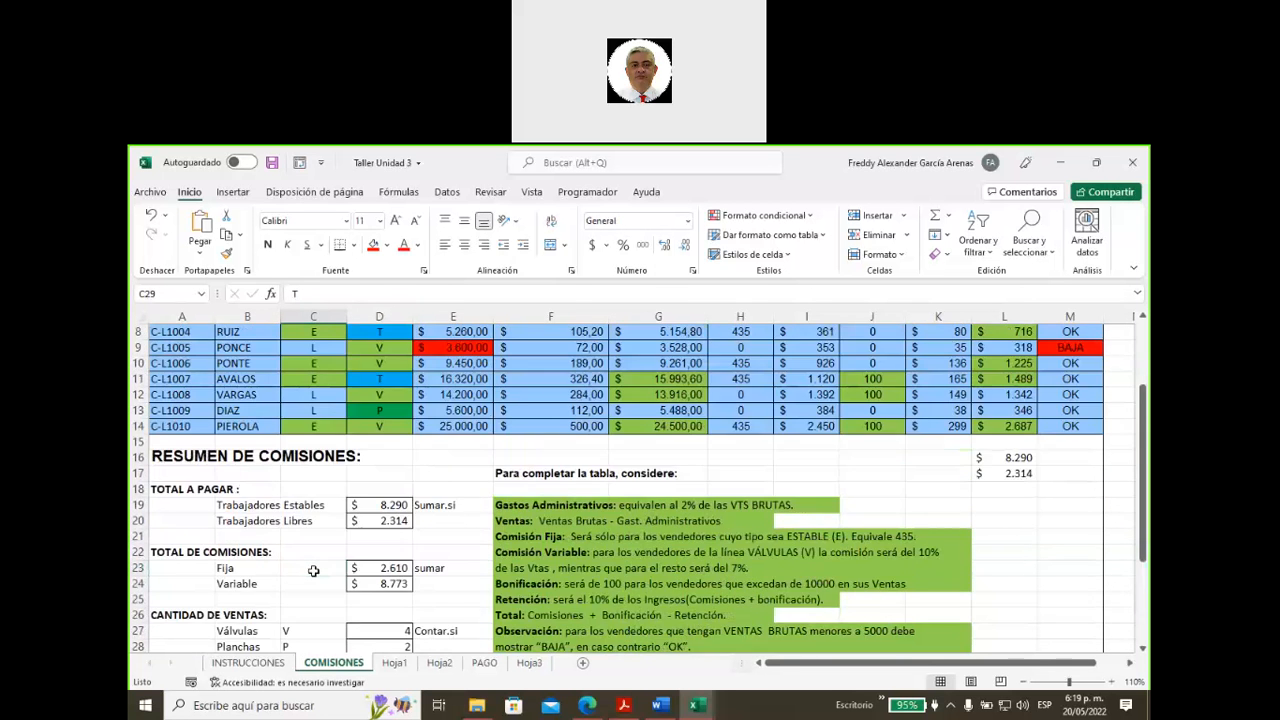
left_click(385, 372)
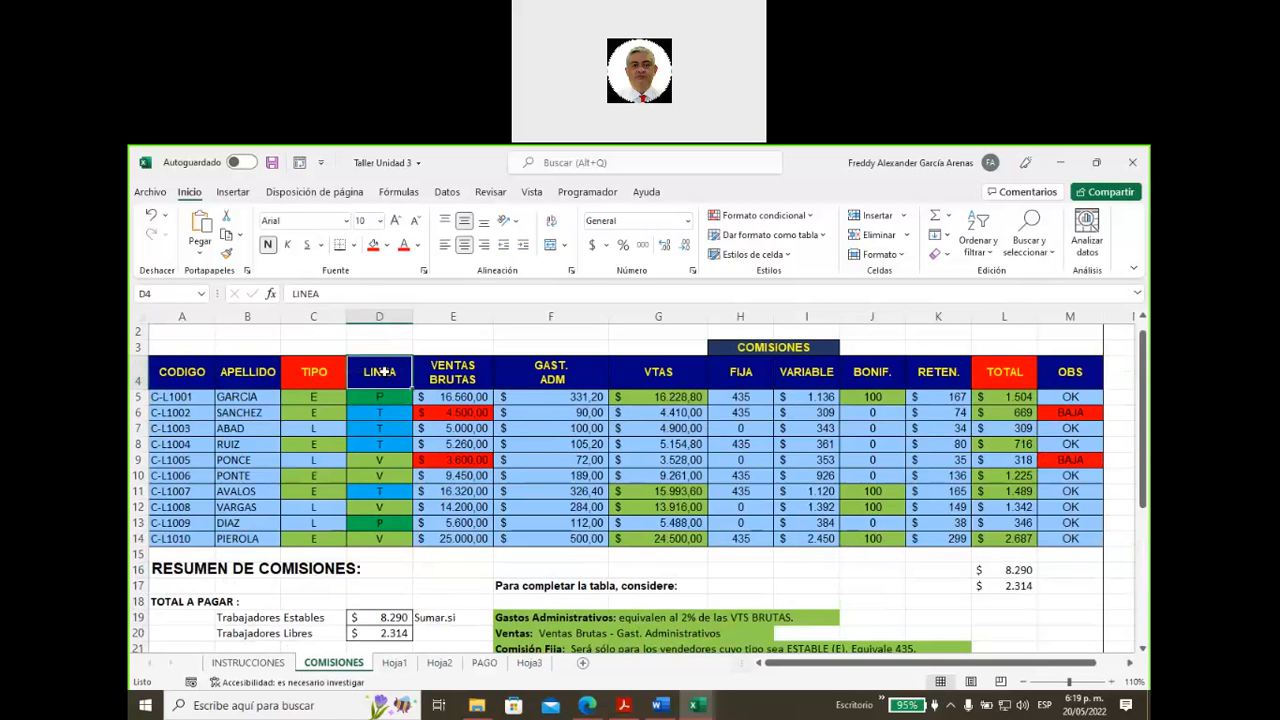
left_click(376, 247)
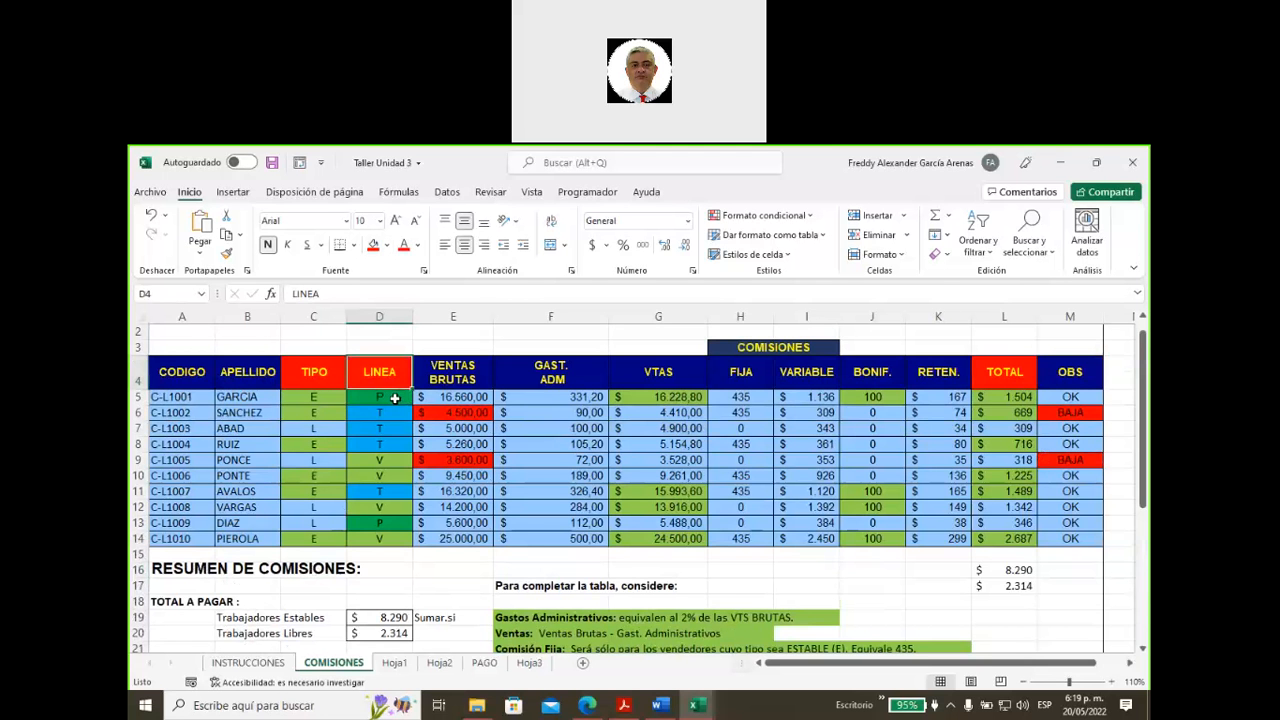
- Check the P entries in the LINEA range D5:D14 against the Planchas formula in D28
left_click_drag(392, 397, 401, 517)
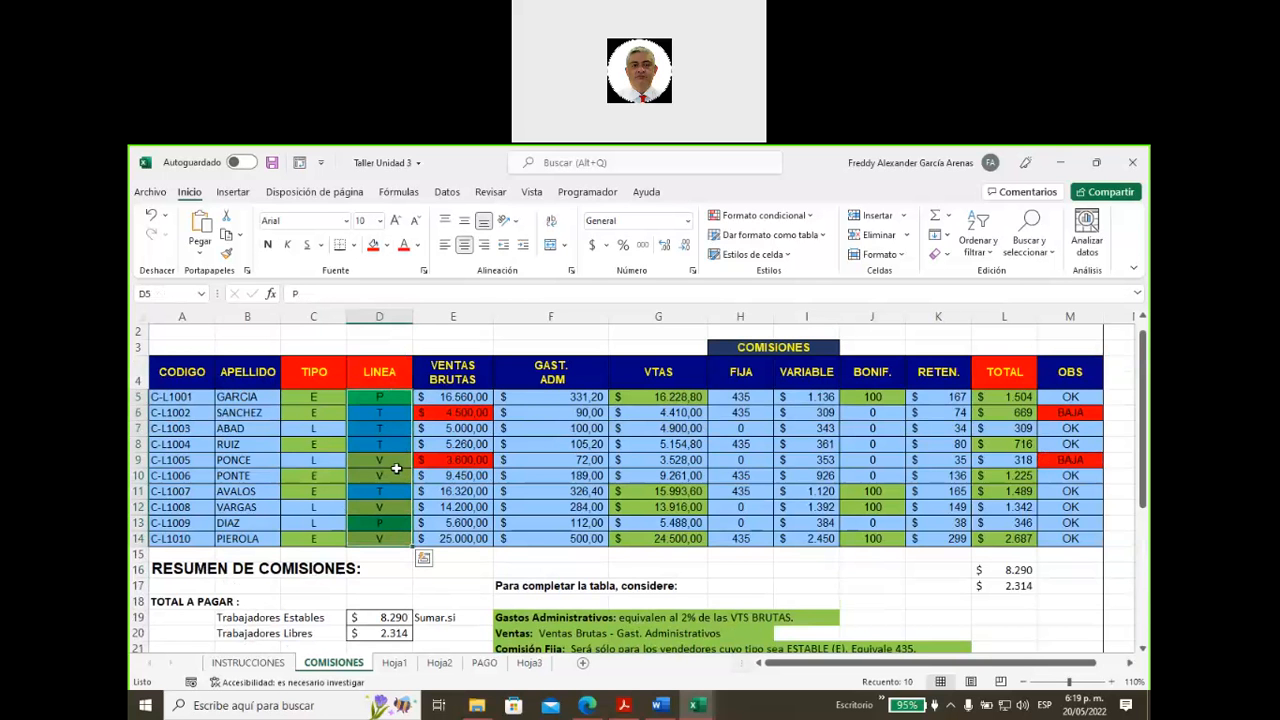
left_click(388, 397)
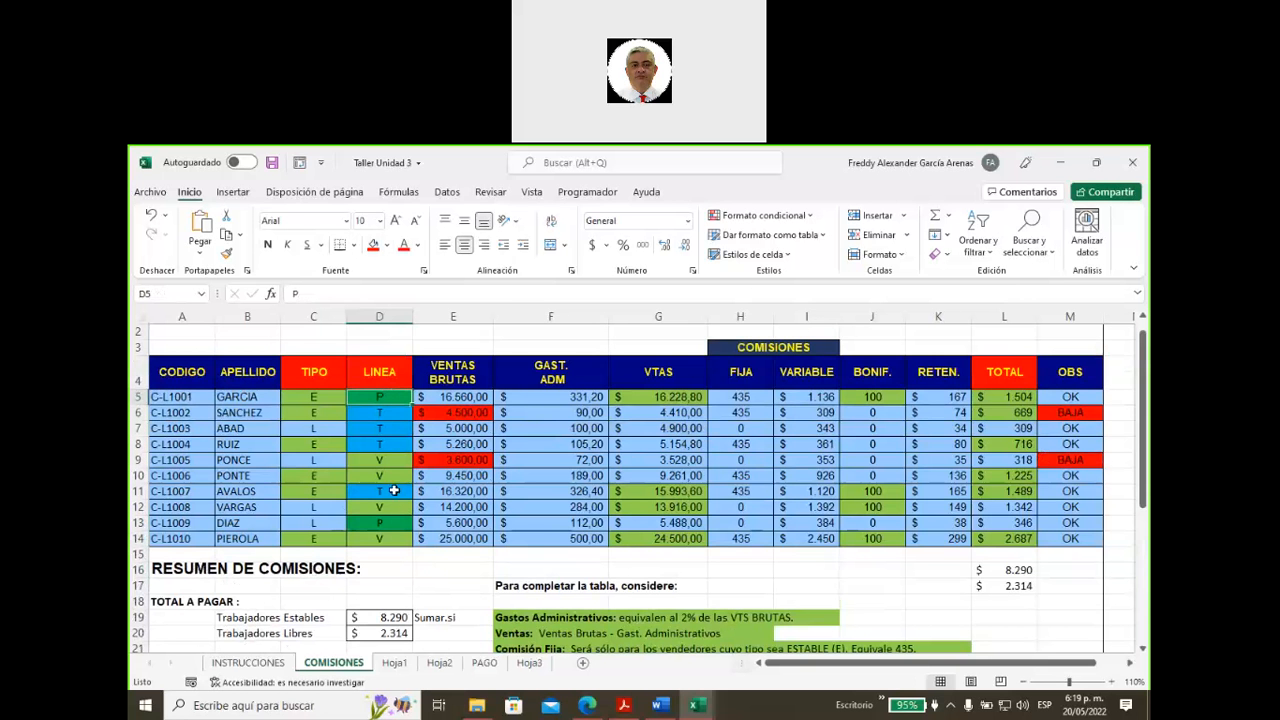
left_click(390, 522)
scroll(370, 550, "down", 4)
left_click(366, 555)
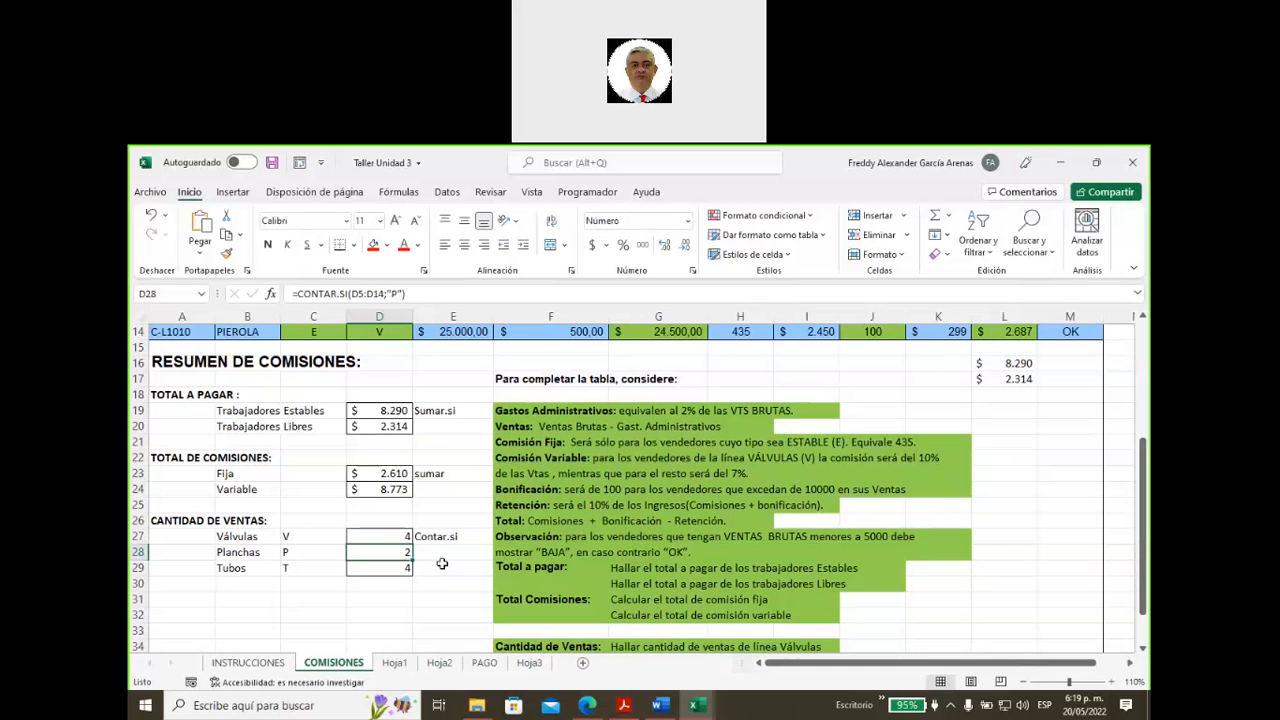
- Compare the Válvulas count in D27 with the individual V entries in the LINEA column
left_click(379, 537)
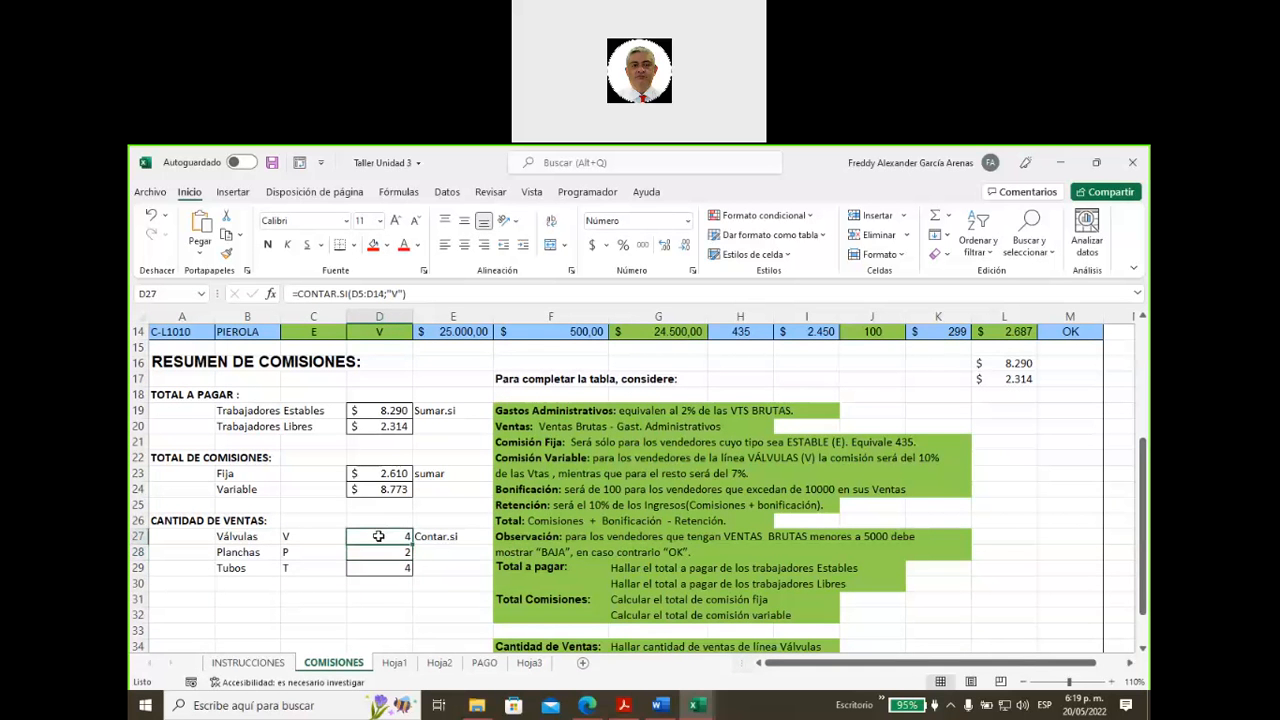
scroll(379, 537, "up", 5)
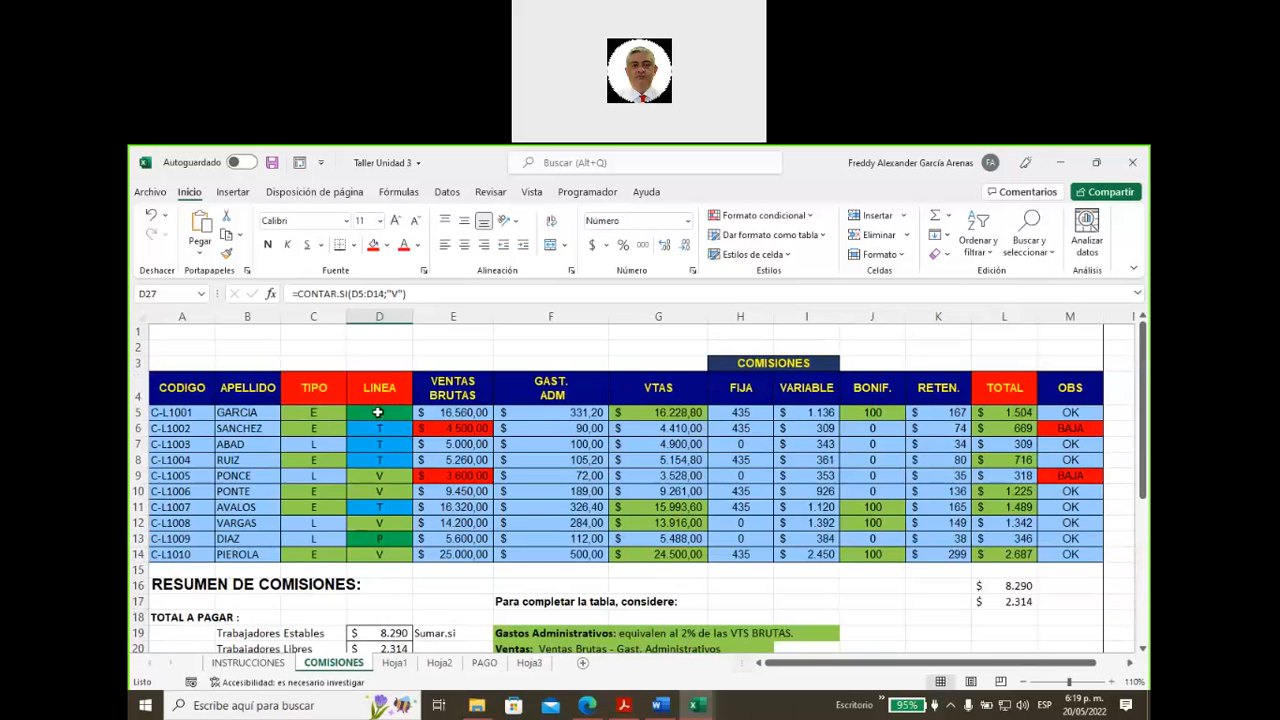
left_click(382, 478)
left_click(384, 491)
left_click(384, 522)
left_click(385, 555)
scroll(390, 555, "down", 4)
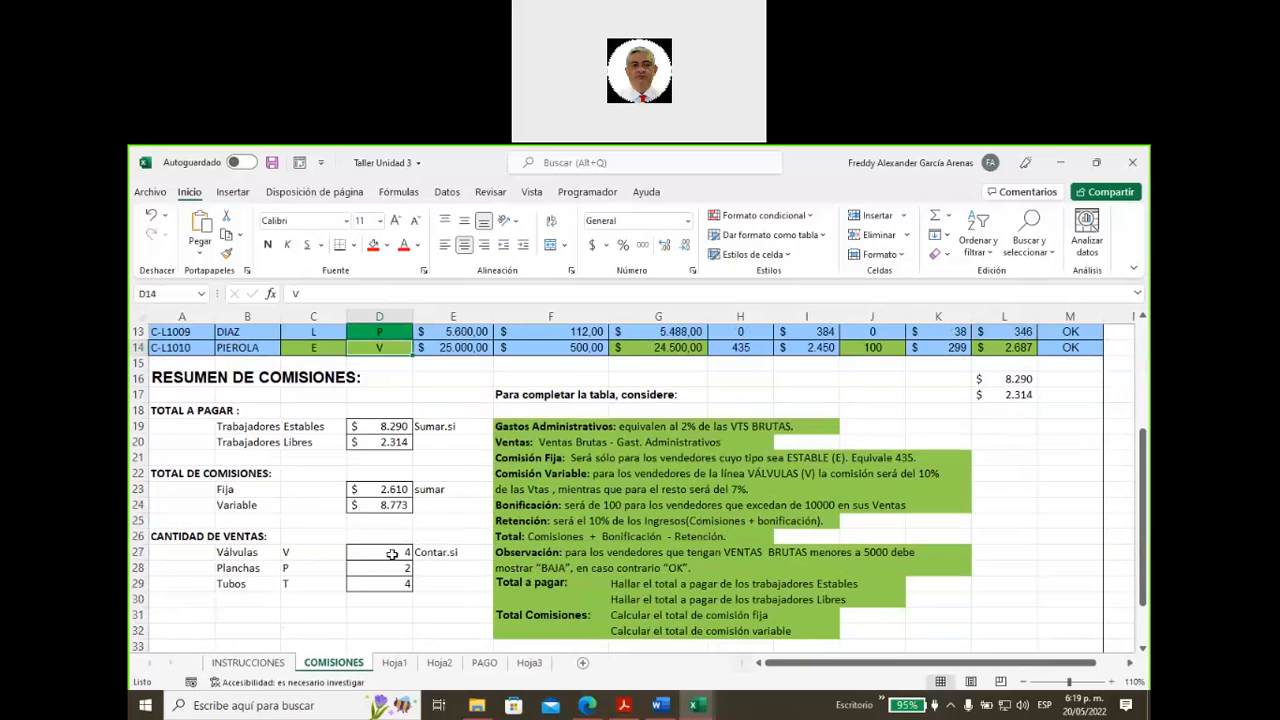
- Highlight the whole CONTAR.SI formula of D27 to review its range and criterion, and close it without editing
left_click(392, 554)
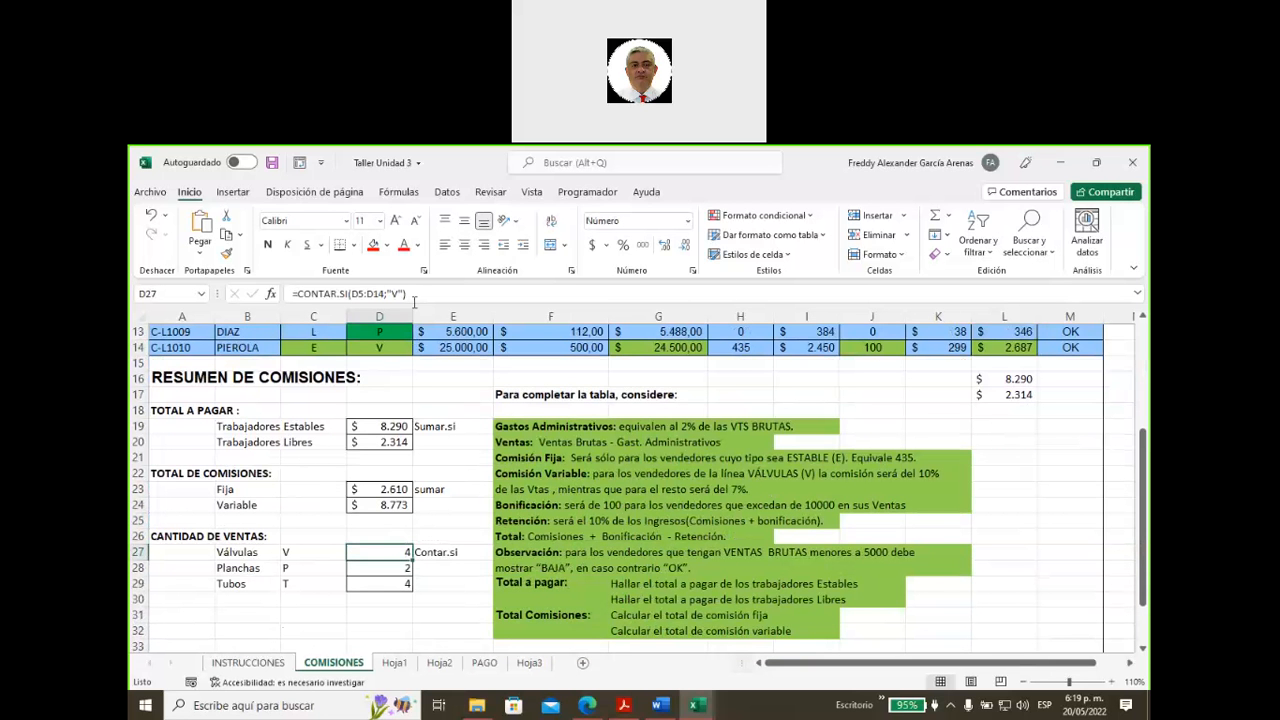
left_click_drag(408, 294, 282, 300)
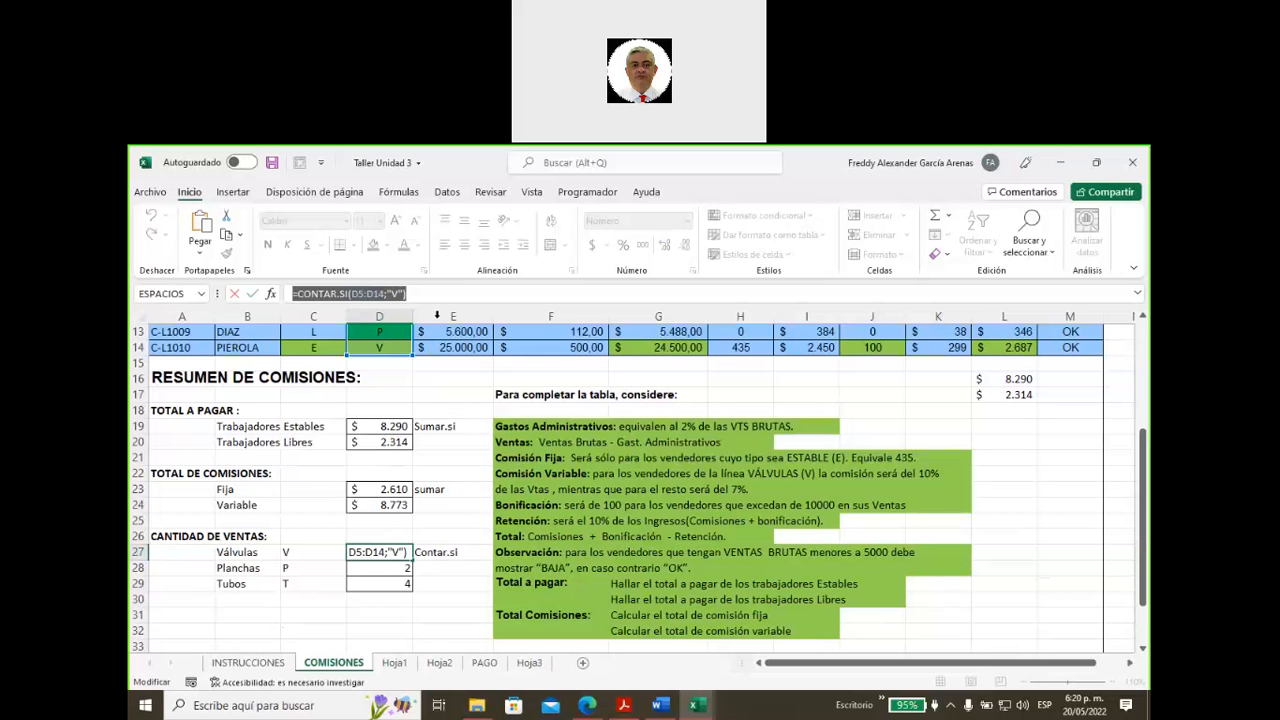
left_click(433, 295)
key("Return")
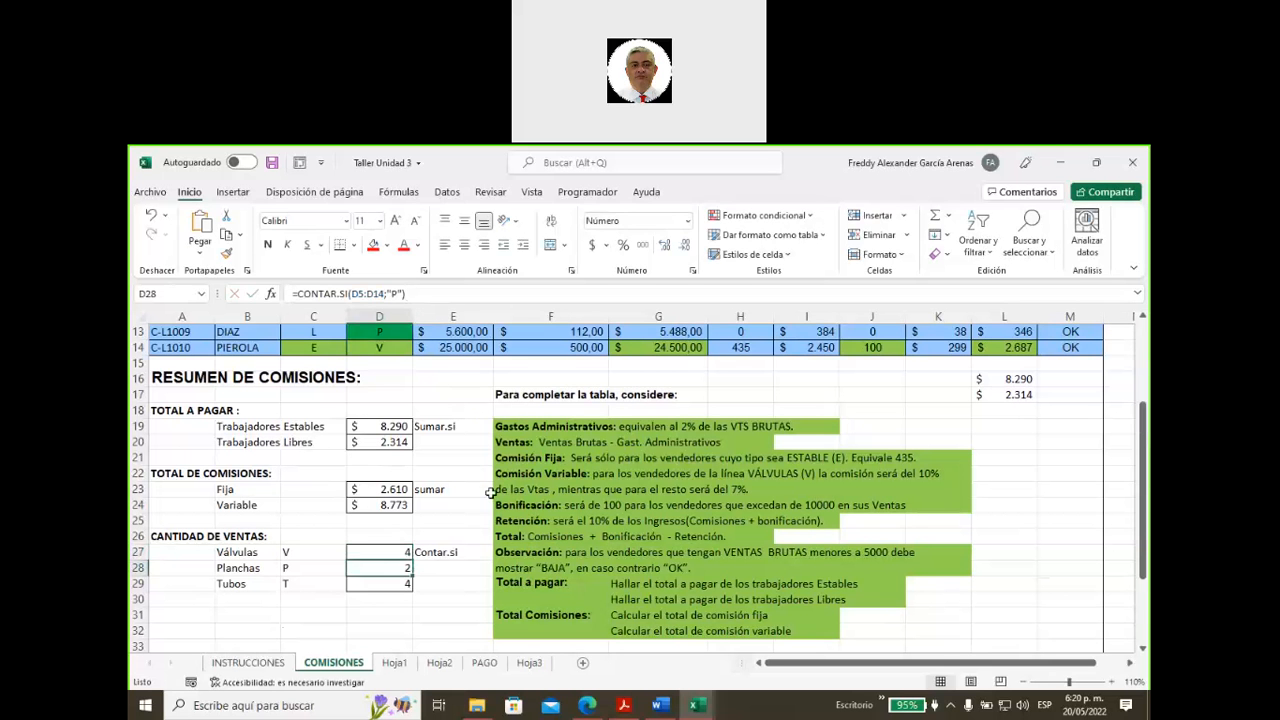
scroll(491, 409, "up", 4)
scroll(453, 573, "down", 1)
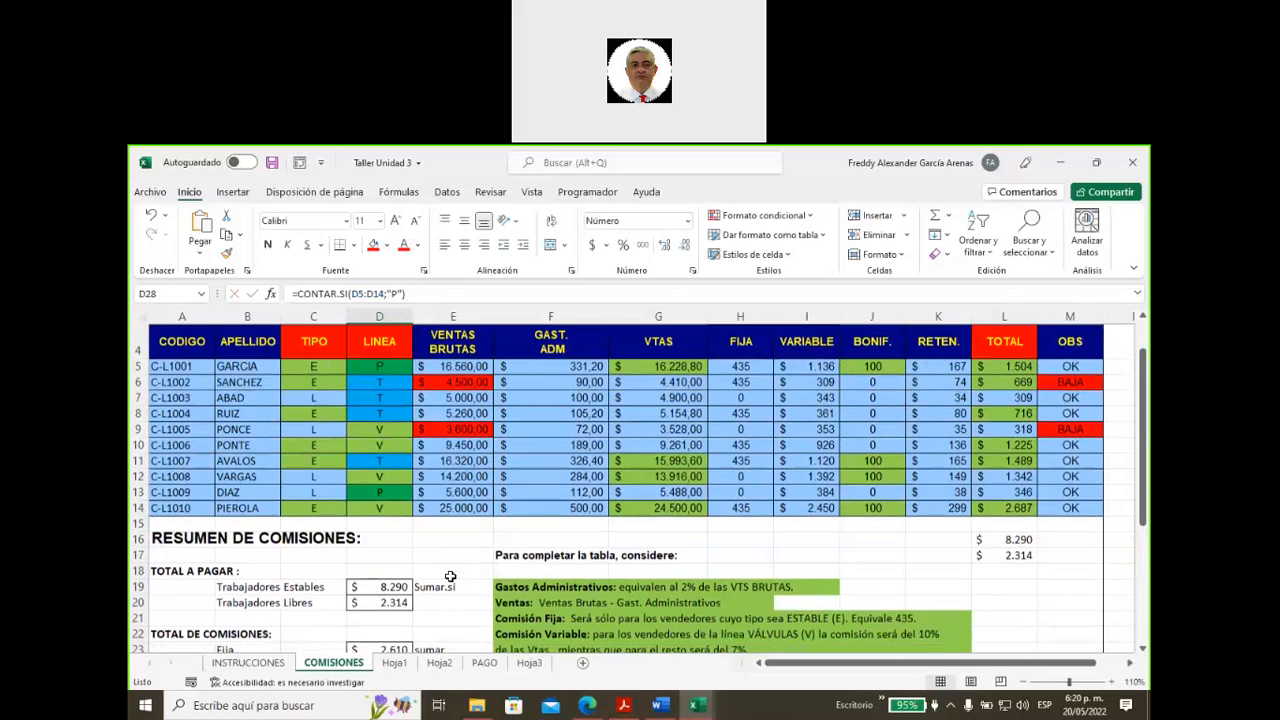
- On the PAGO sheet, open the data validation settings of the Código cell D6
left_click(484, 663)
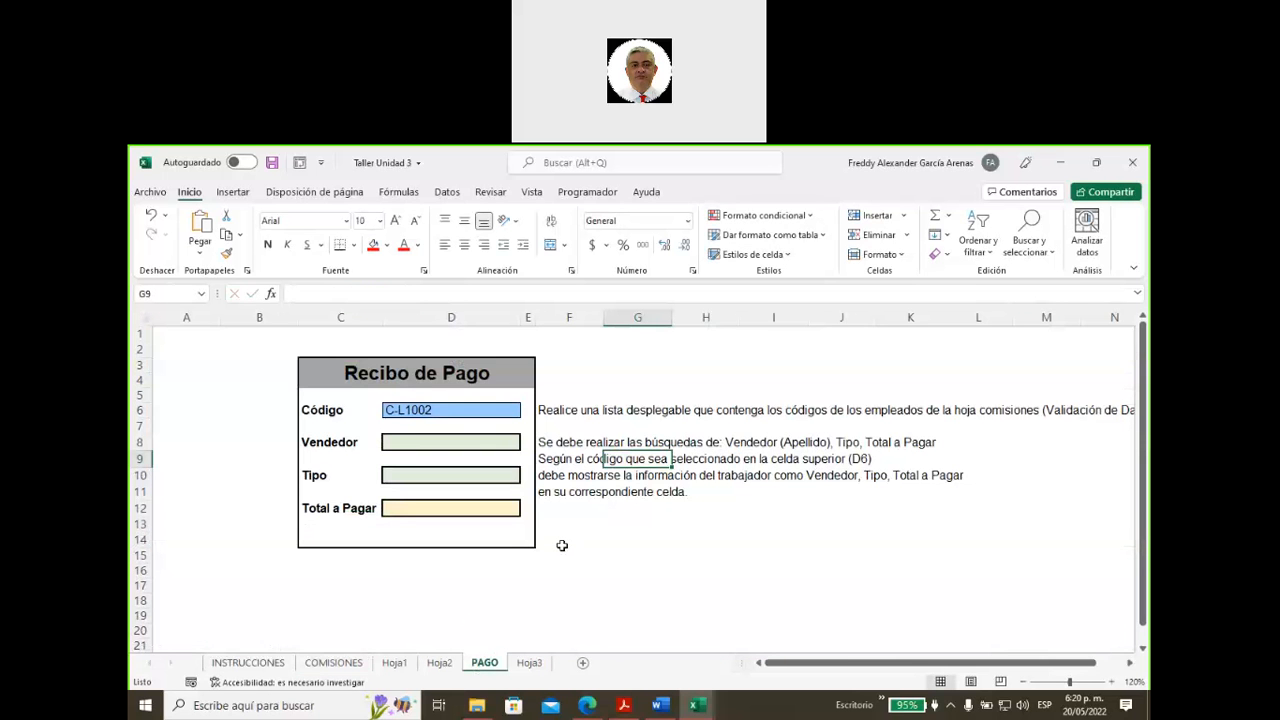
left_click(443, 410)
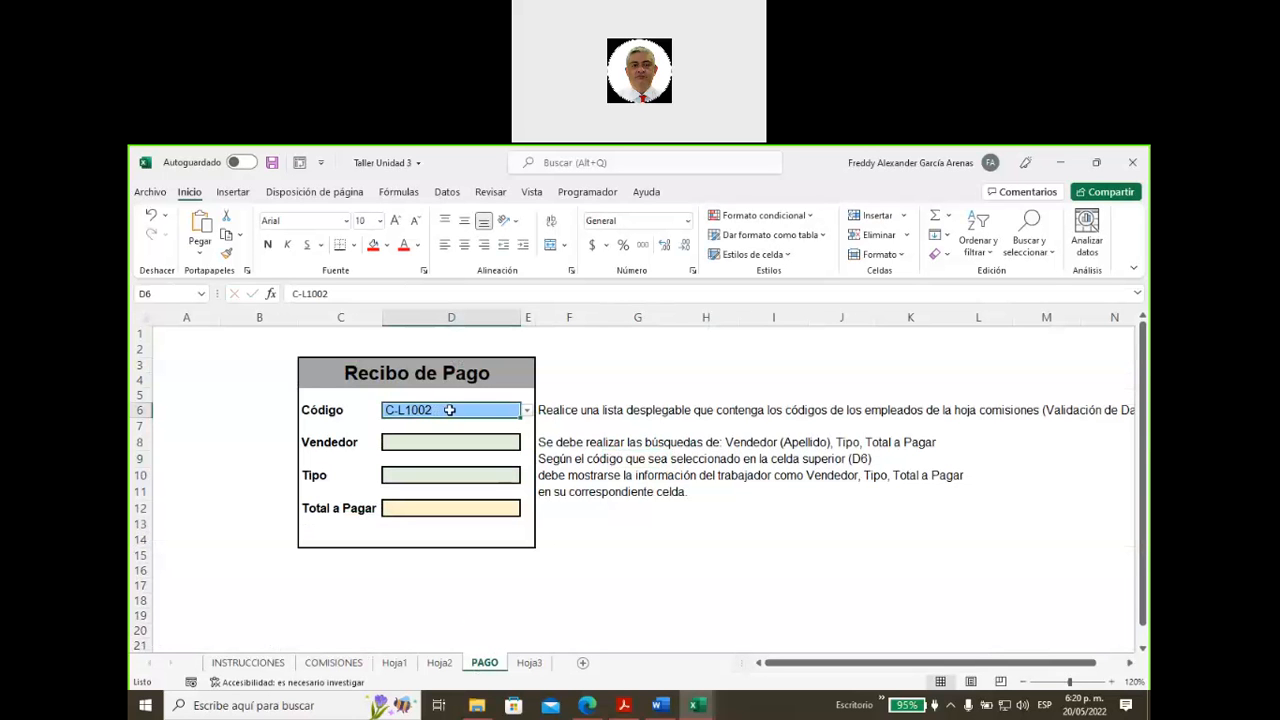
left_click(447, 194)
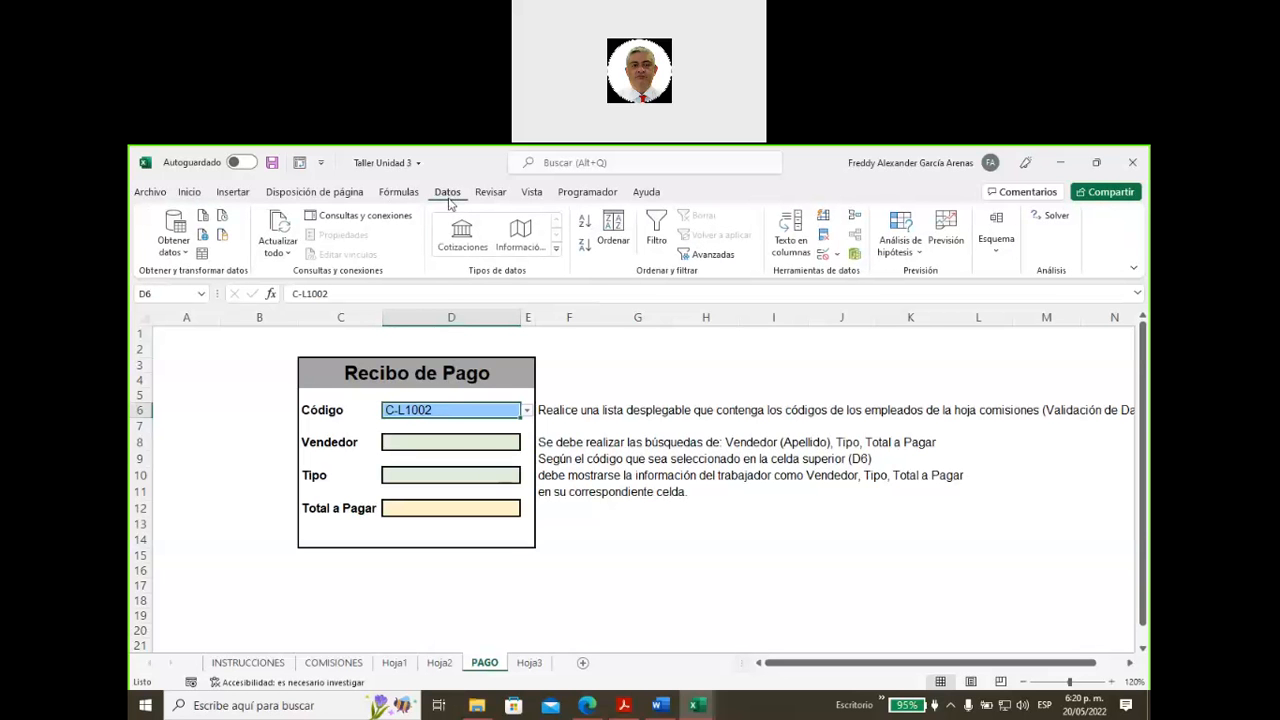
left_click(824, 256)
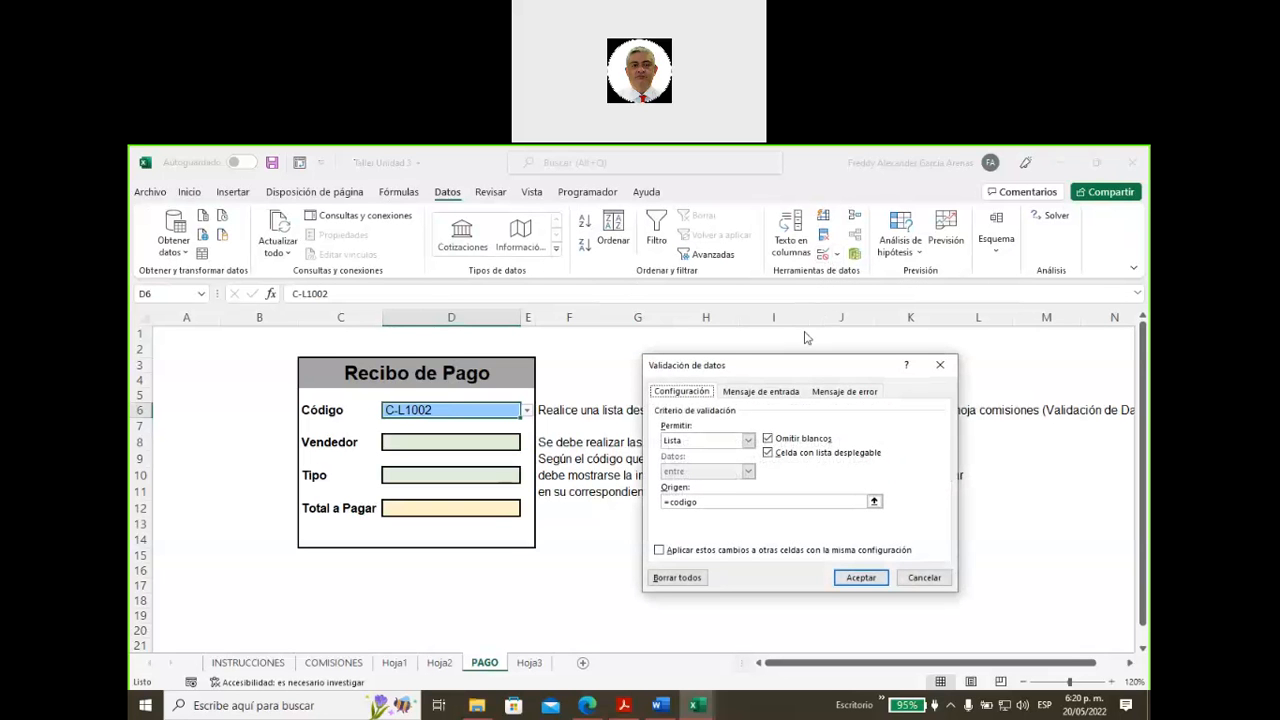
- Review the list validation with source =codigo on the Código cell D6, close it unchanged, and display the cell's allowed codes
left_click_drag(758, 370, 657, 274)
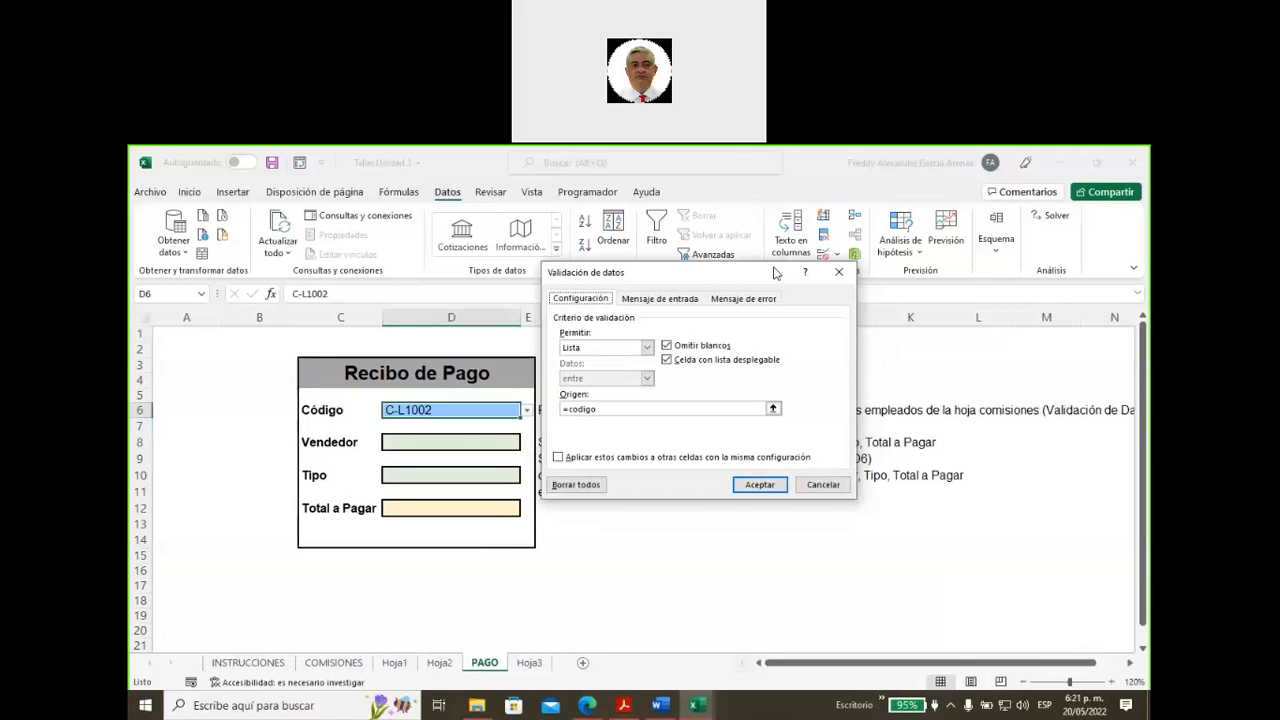
left_click(839, 274)
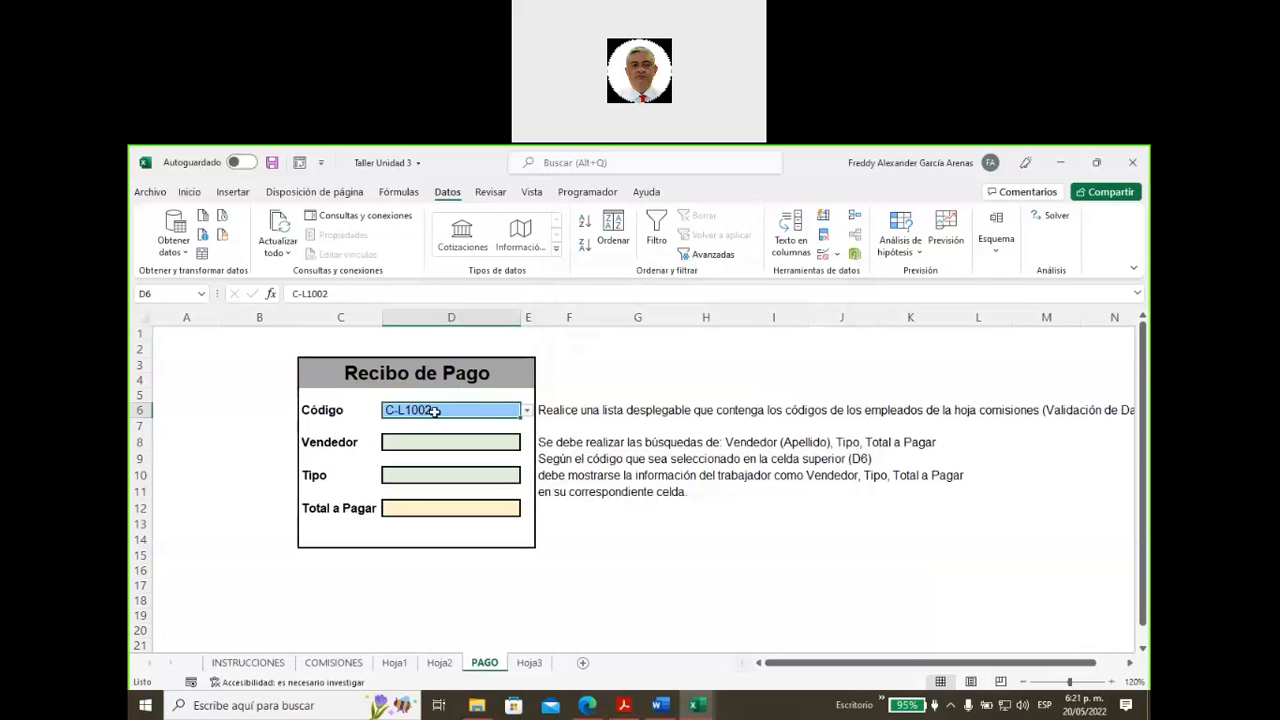
left_click(527, 412)
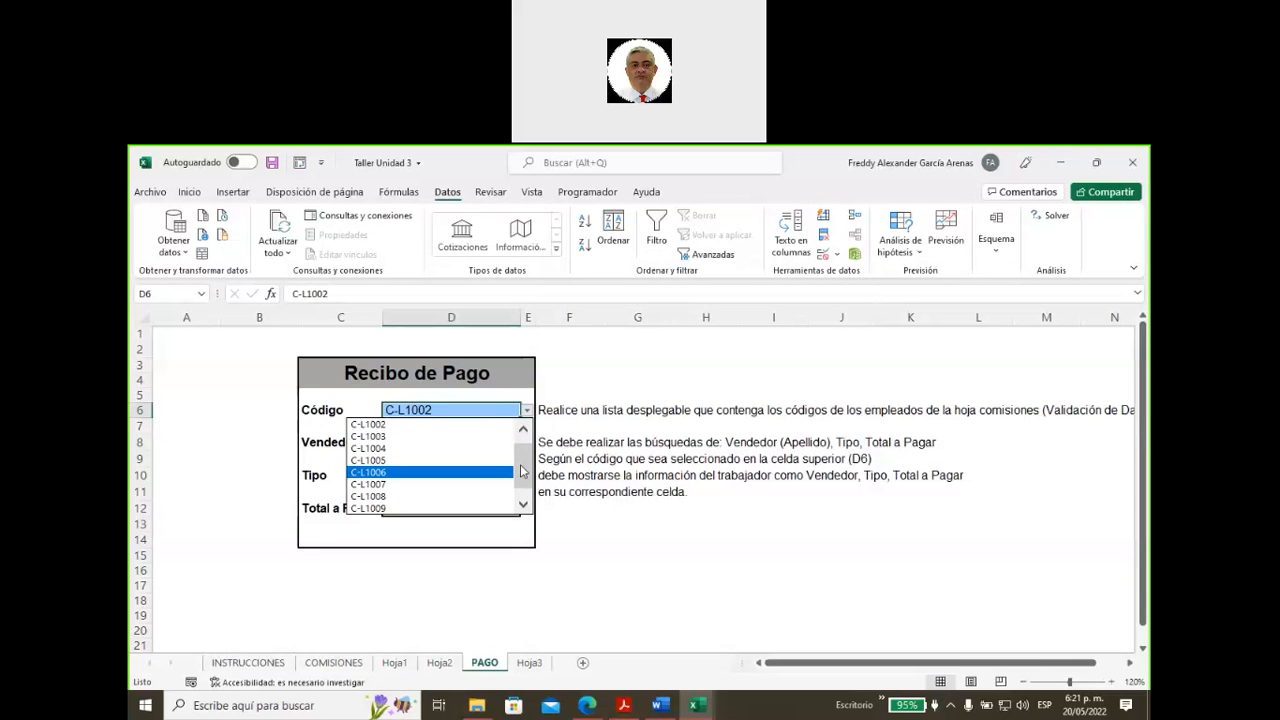
- Try to enter the unlisted text etryjhtgrfrgthyjk in the Código cell D6, discard it, and look at the allowed codes again
left_click(443, 409)
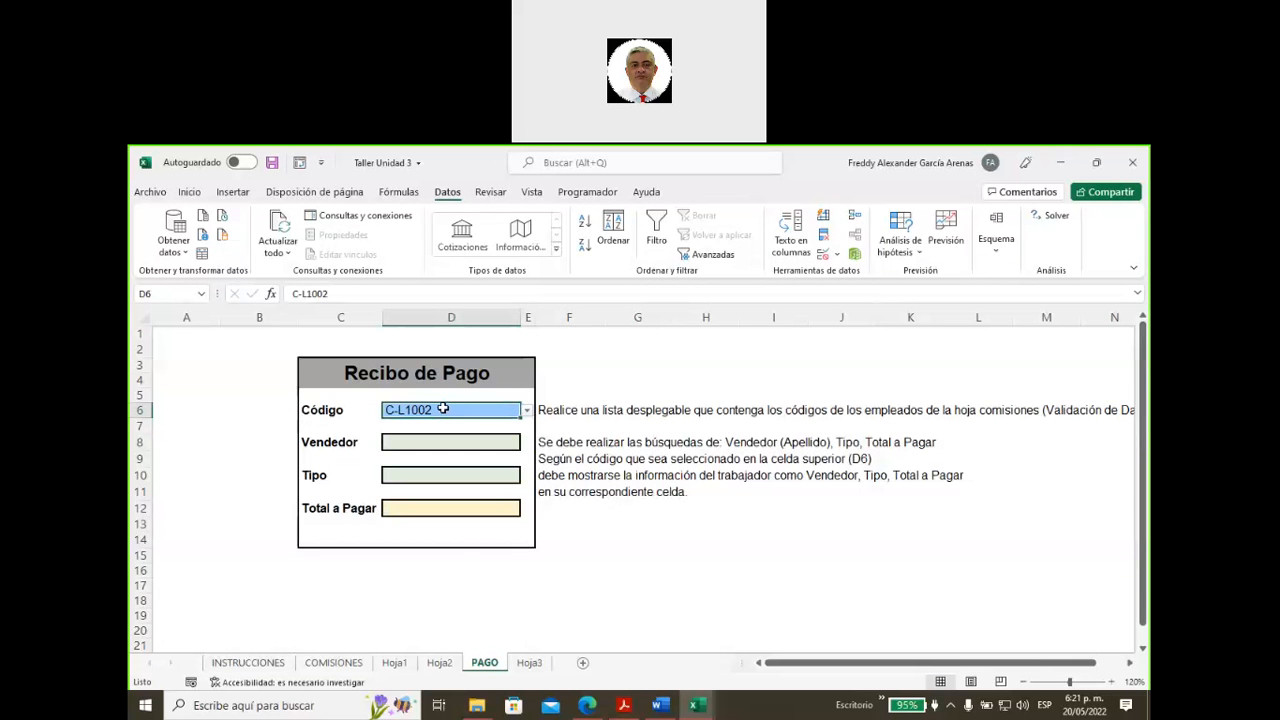
type("etryjhtgrfrgthyjk")
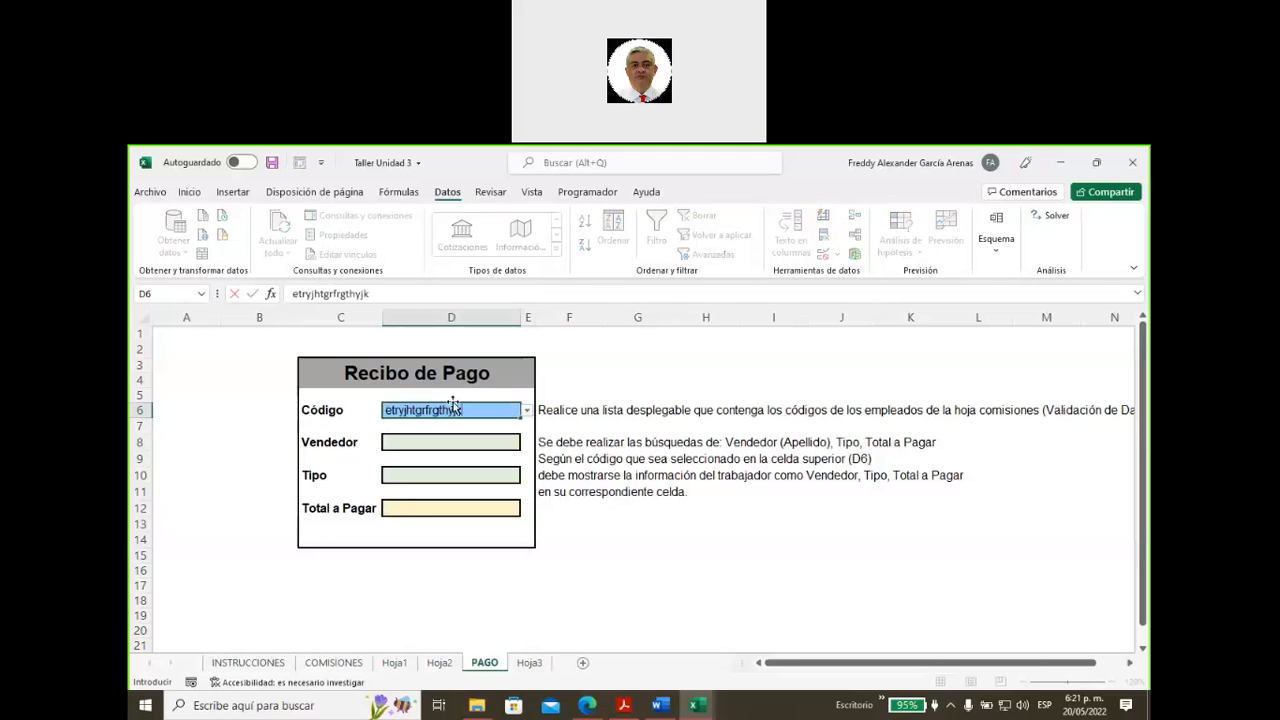
left_click(611, 339)
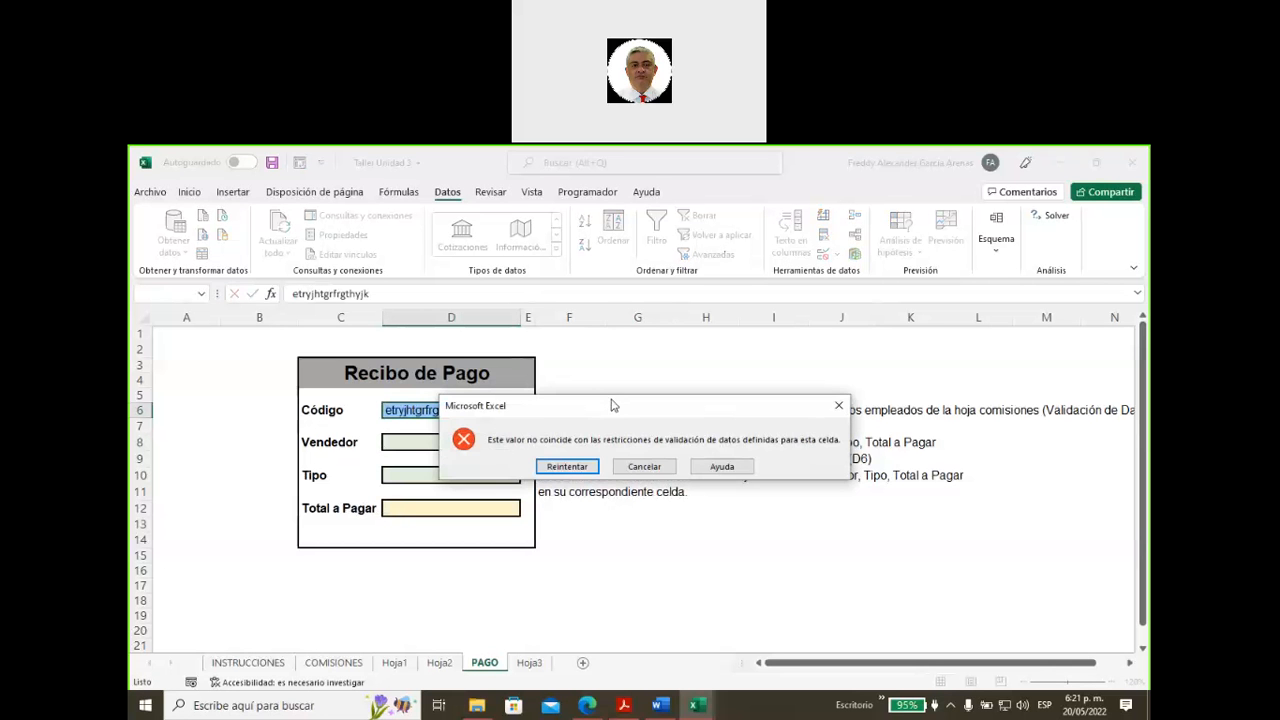
left_click_drag(613, 405, 710, 344)
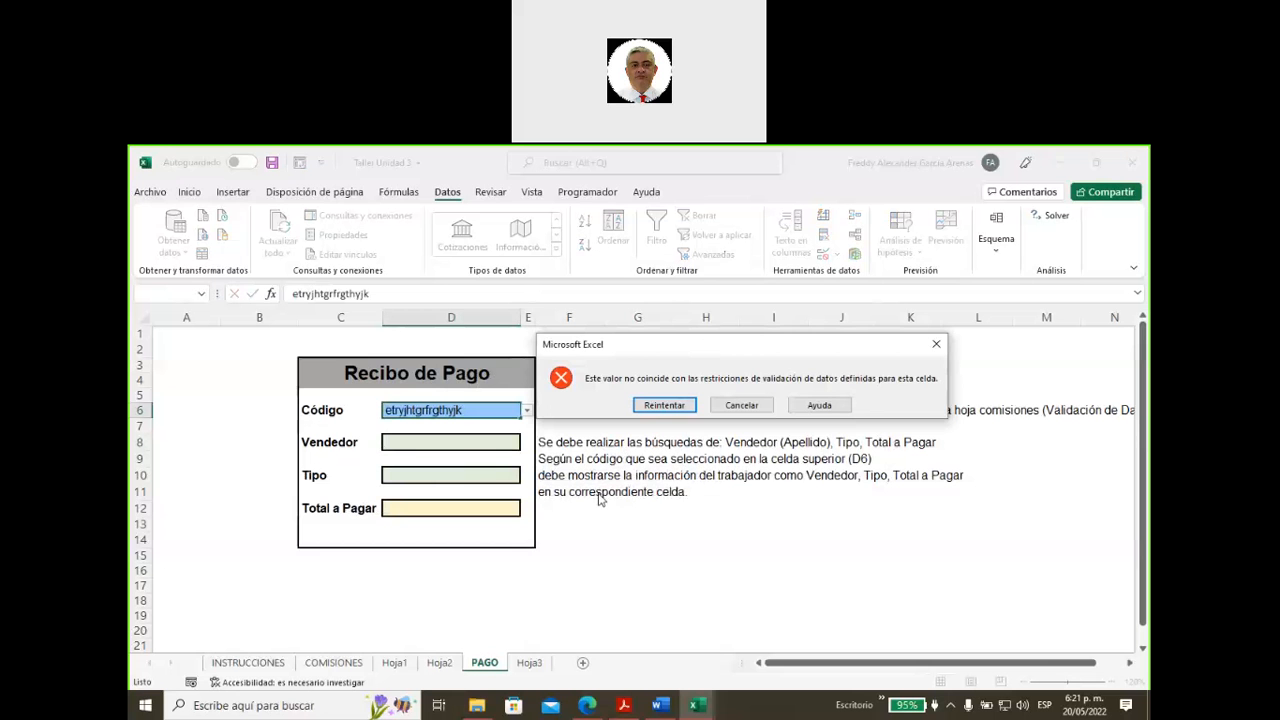
left_click(937, 346)
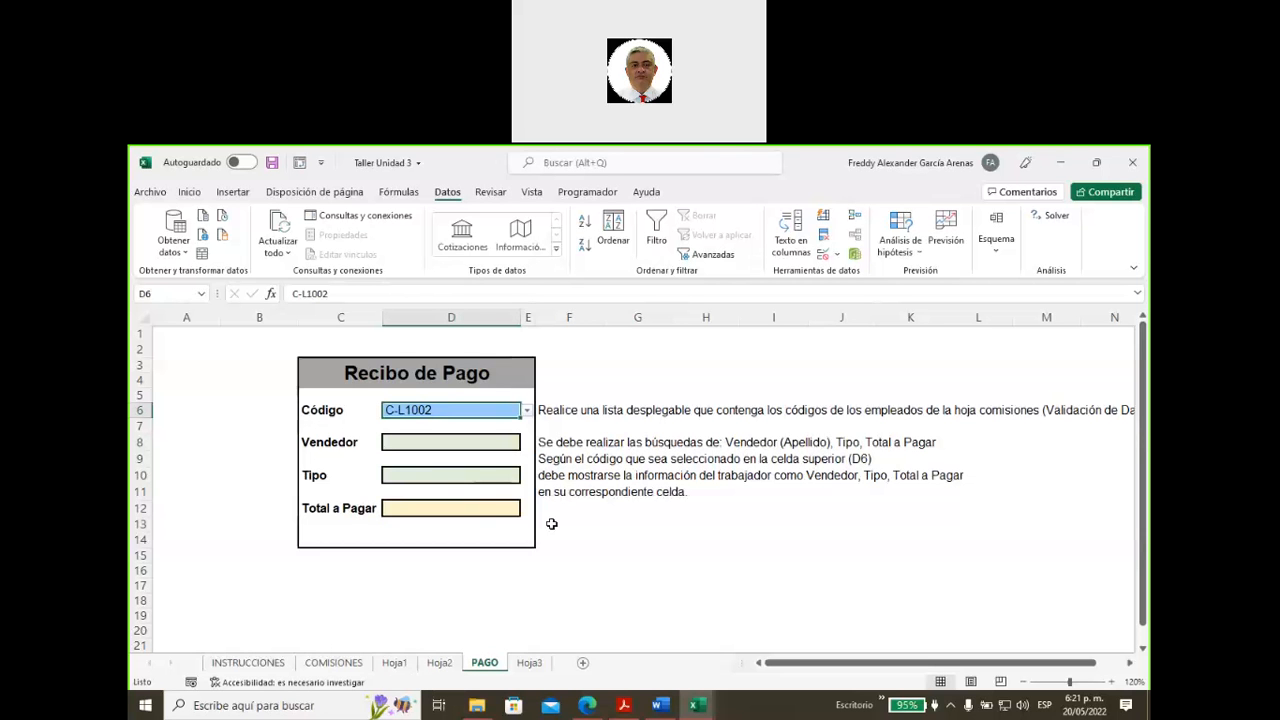
left_click(527, 411)
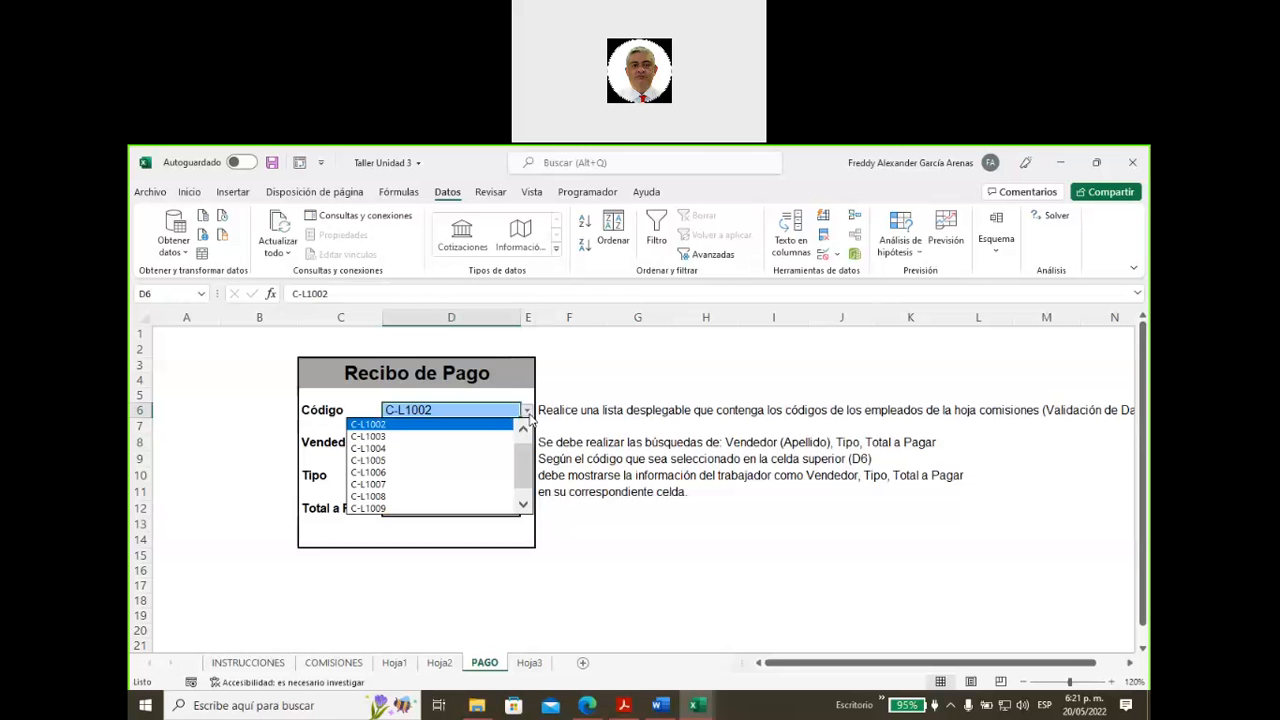
key("Escape")
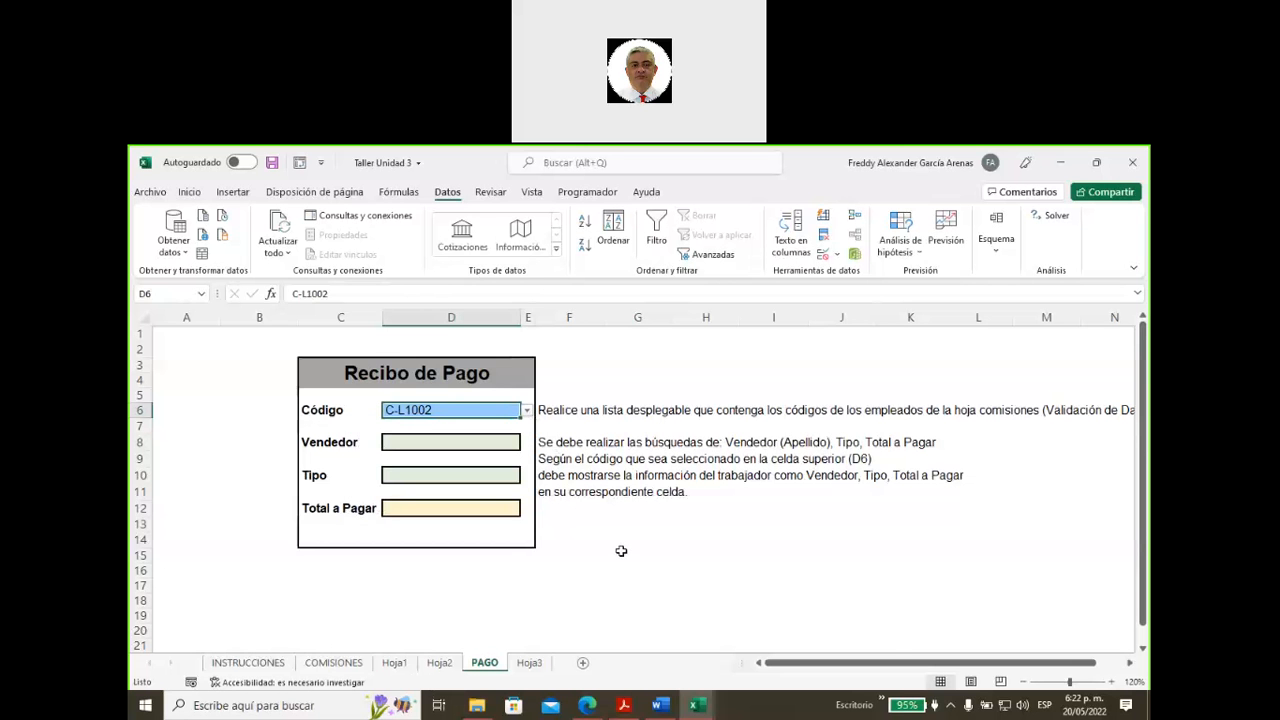
- On Hoja1, highlight the code list C37:C46 and compare it with the CODIGO column A on the COMISIONES sheet
left_click(438, 663)
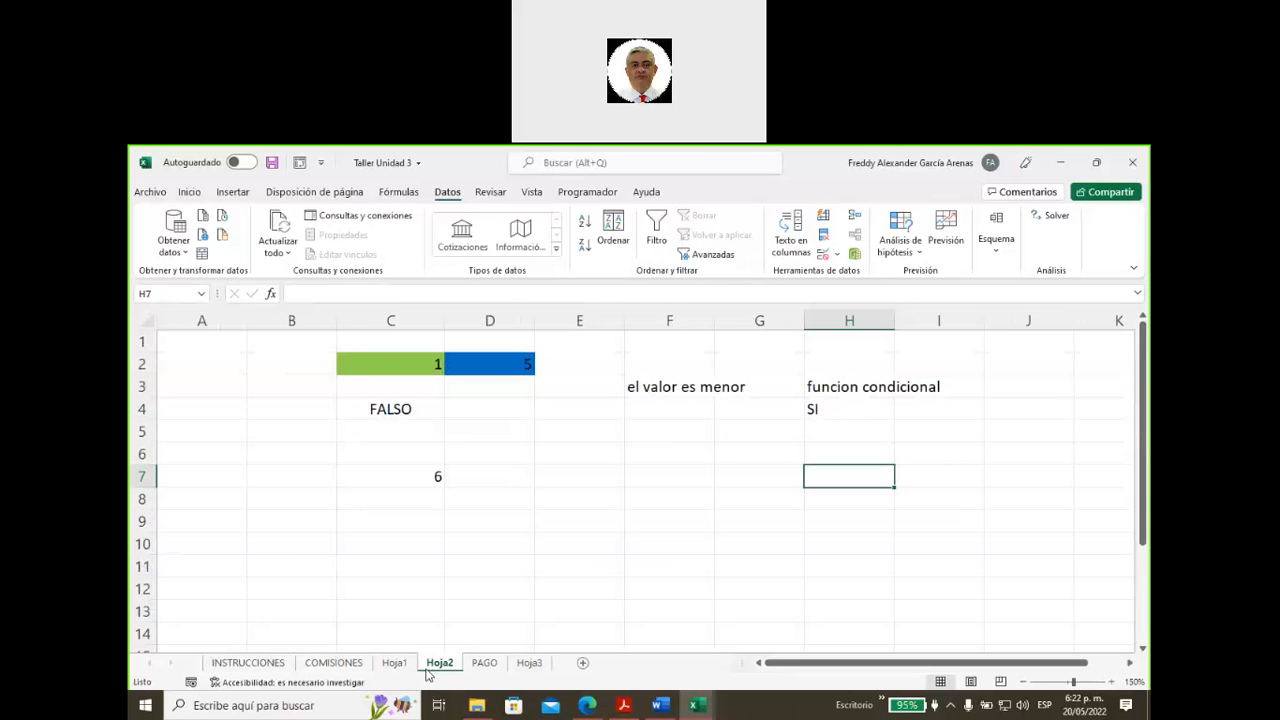
left_click(391, 668)
scroll(494, 595, "up", 1)
scroll(494, 595, "down", 1)
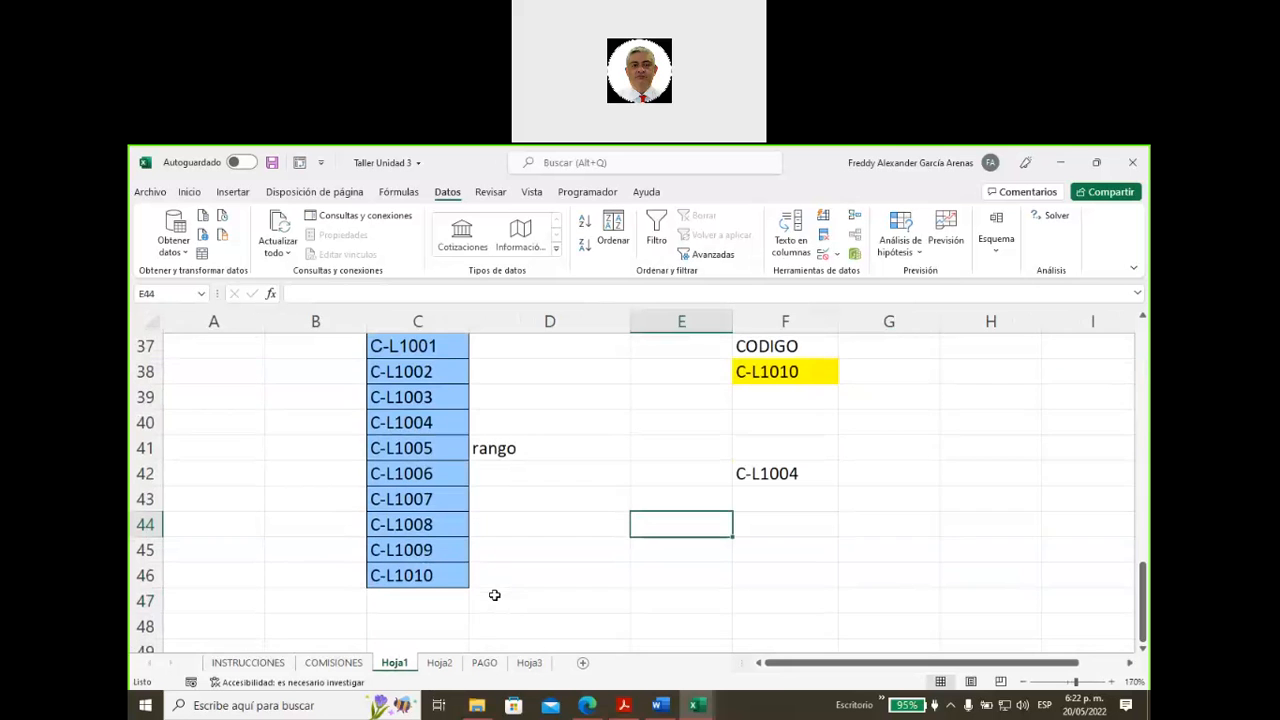
left_click(1023, 682)
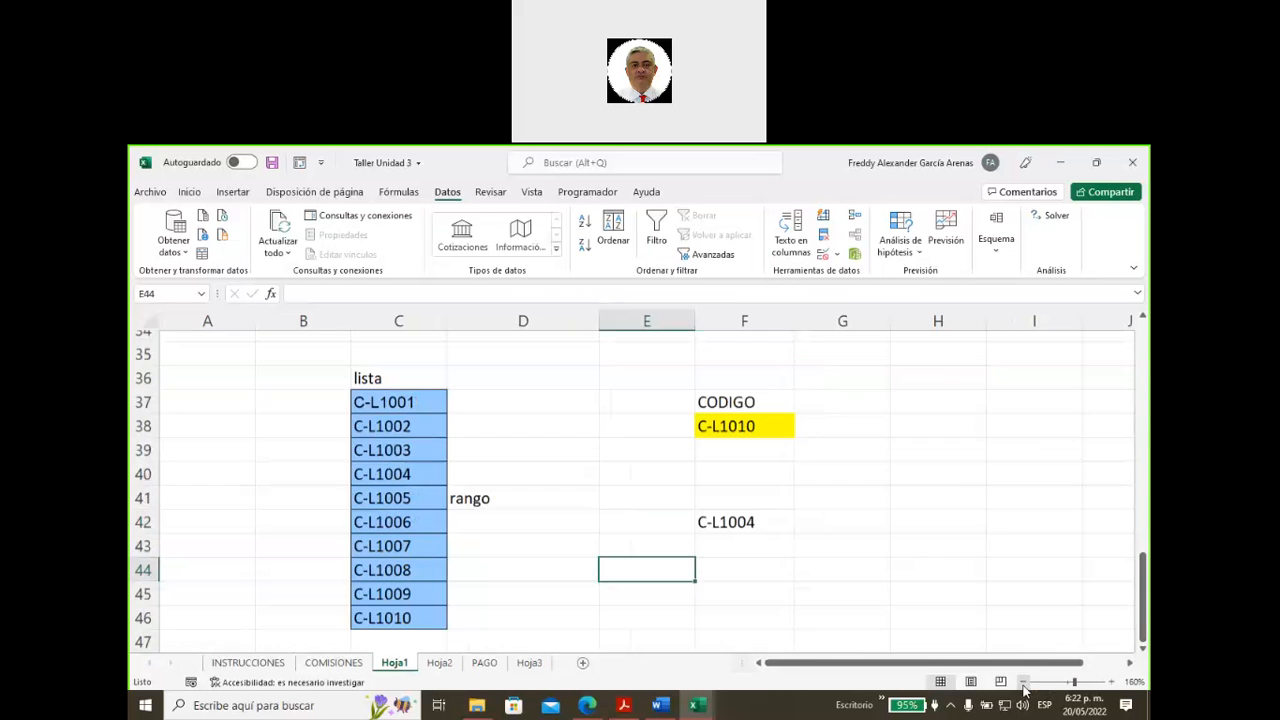
left_click(1023, 682)
left_click(1023, 682)
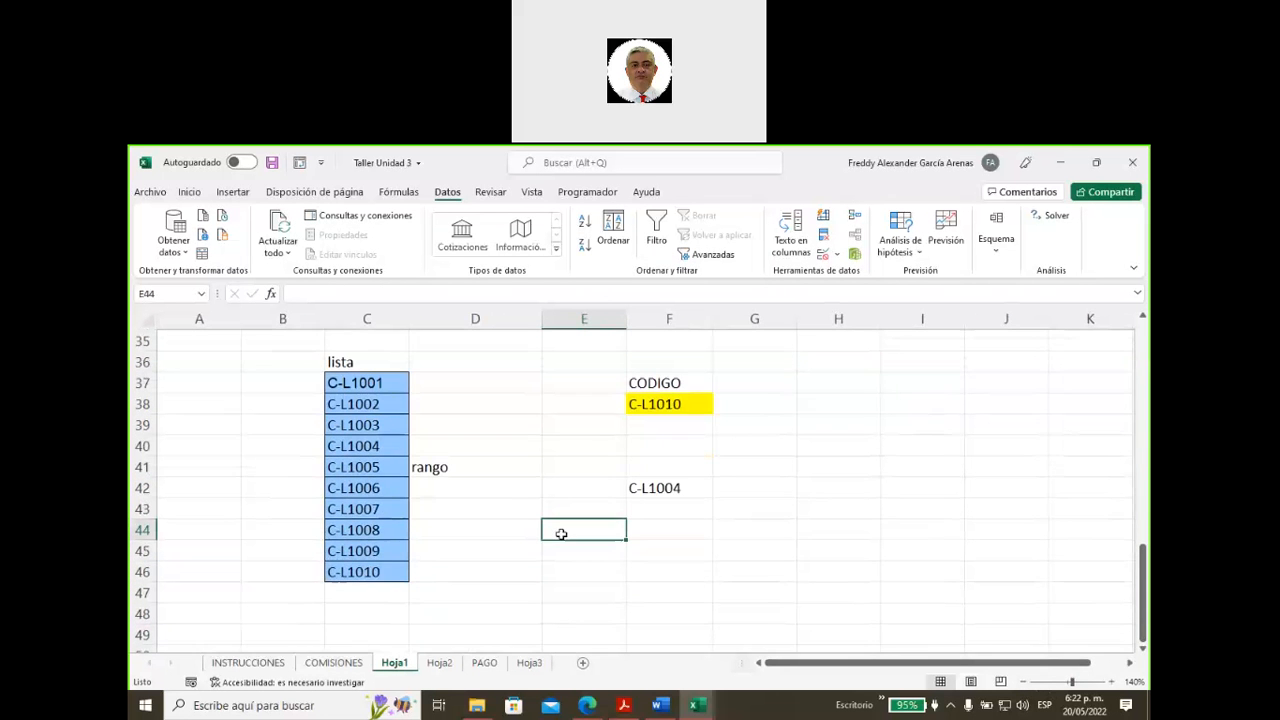
left_click_drag(367, 386, 369, 570)
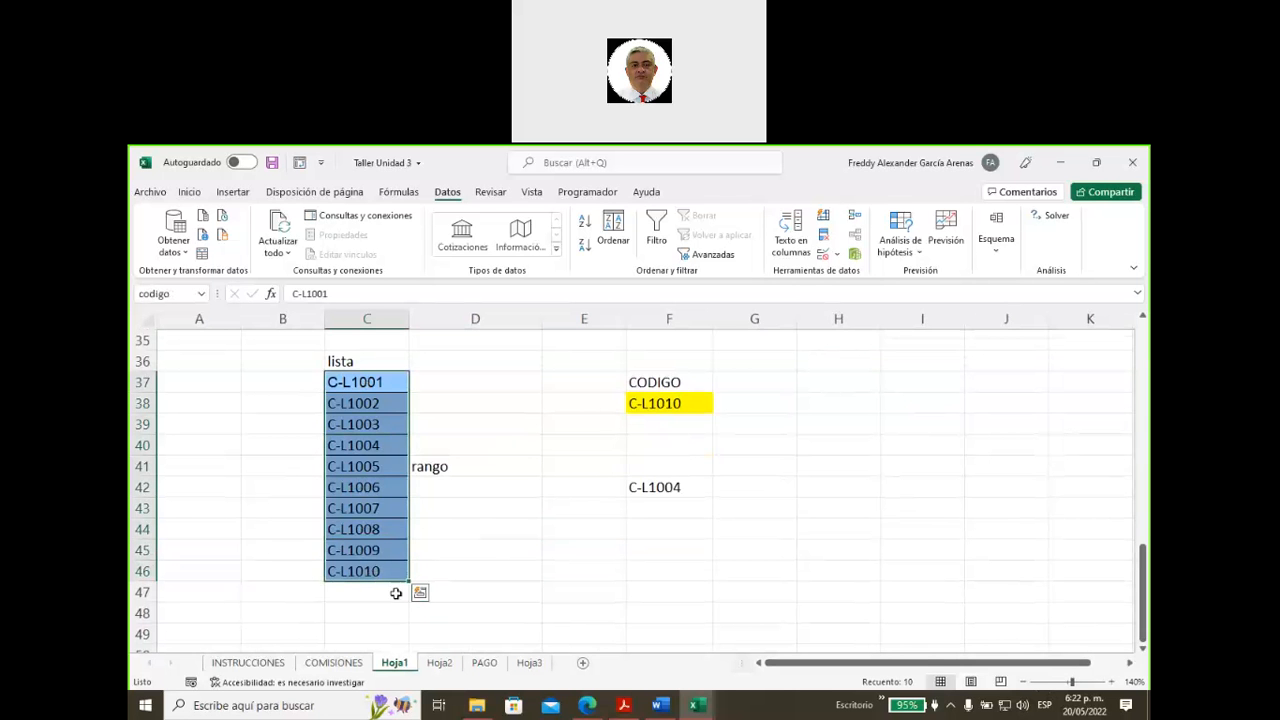
left_click(334, 662)
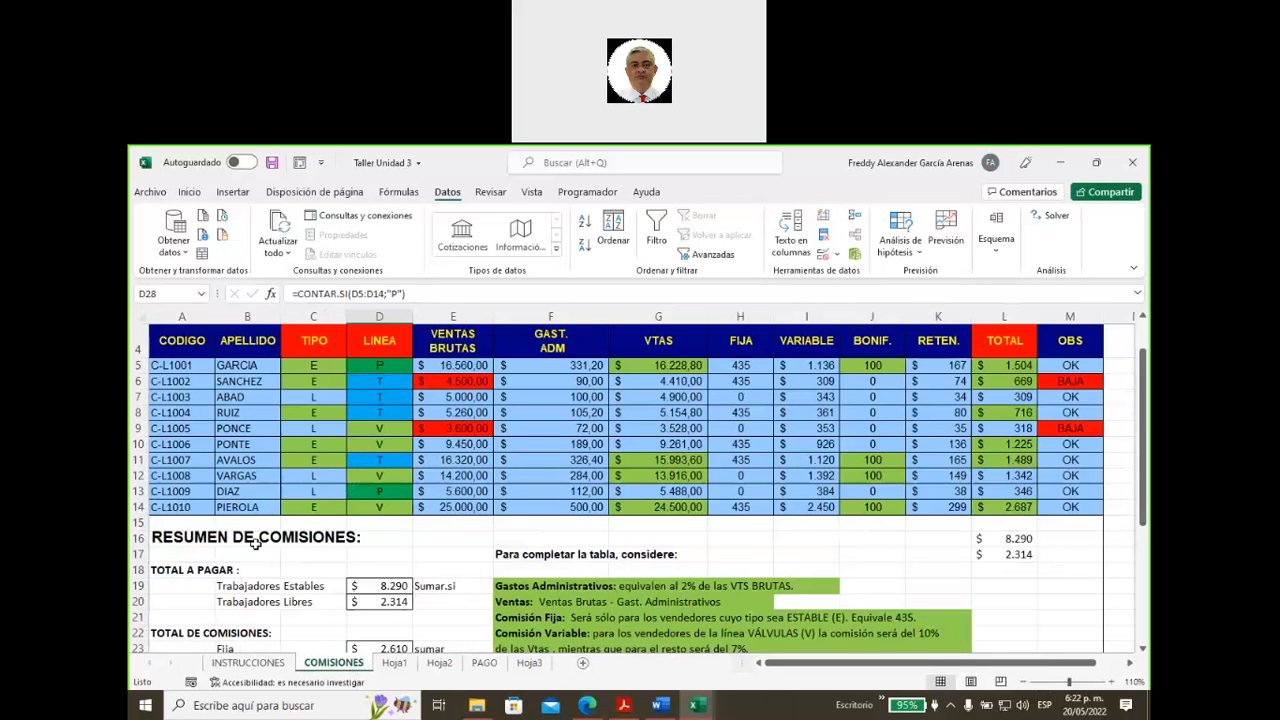
left_click(182, 316)
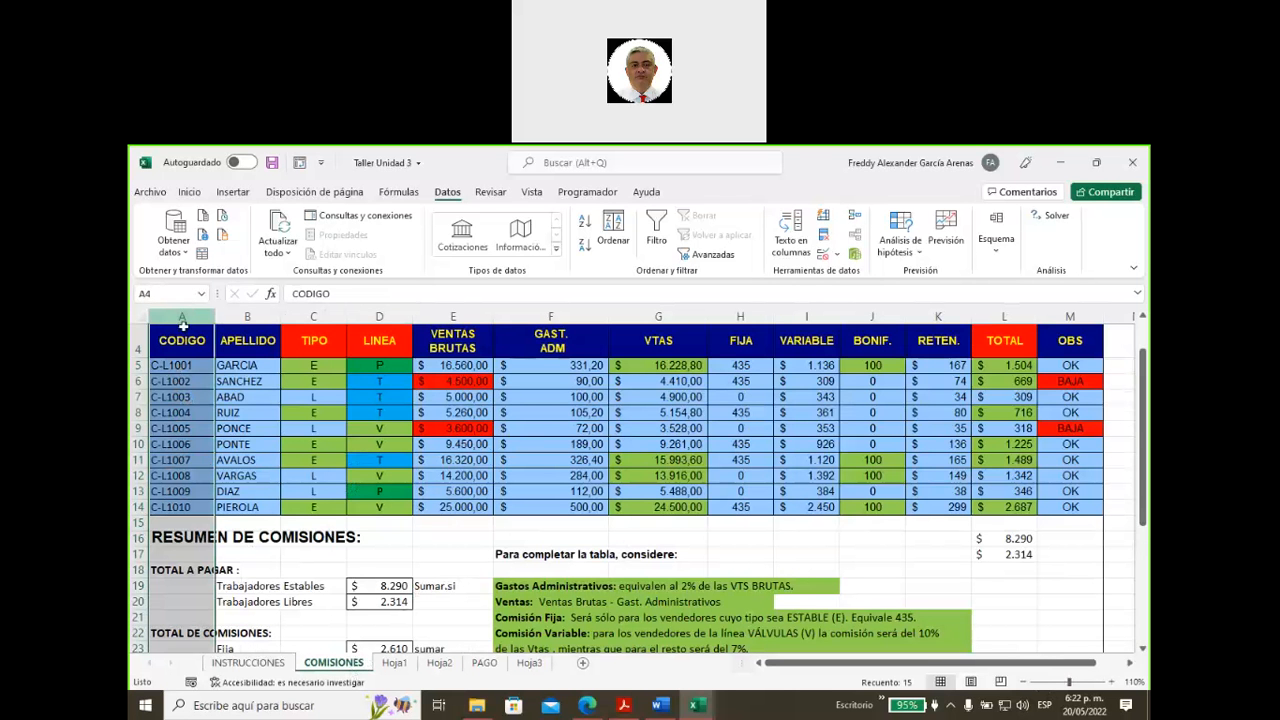
- Return to Hoja1, reselect the code list C37:C46, and highlight its range name, codigo
left_click(392, 664)
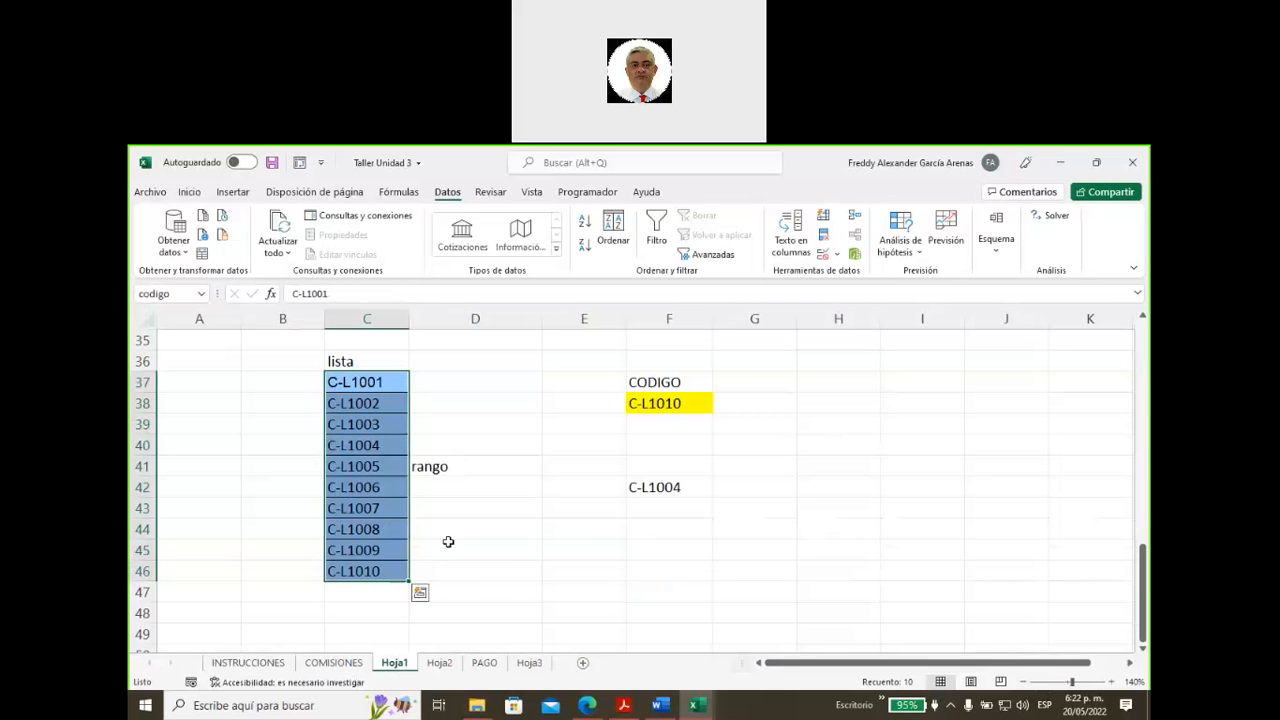
left_click(471, 449)
left_click(377, 390)
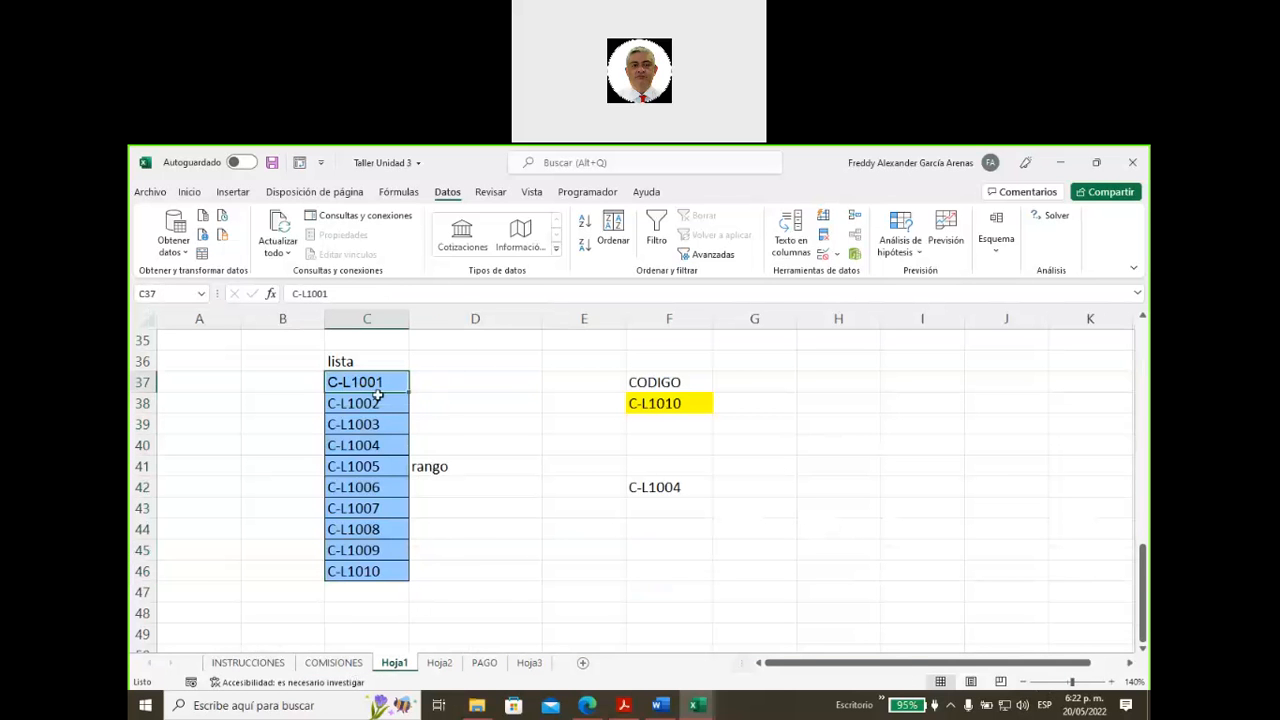
left_click_drag(377, 395, 374, 570)
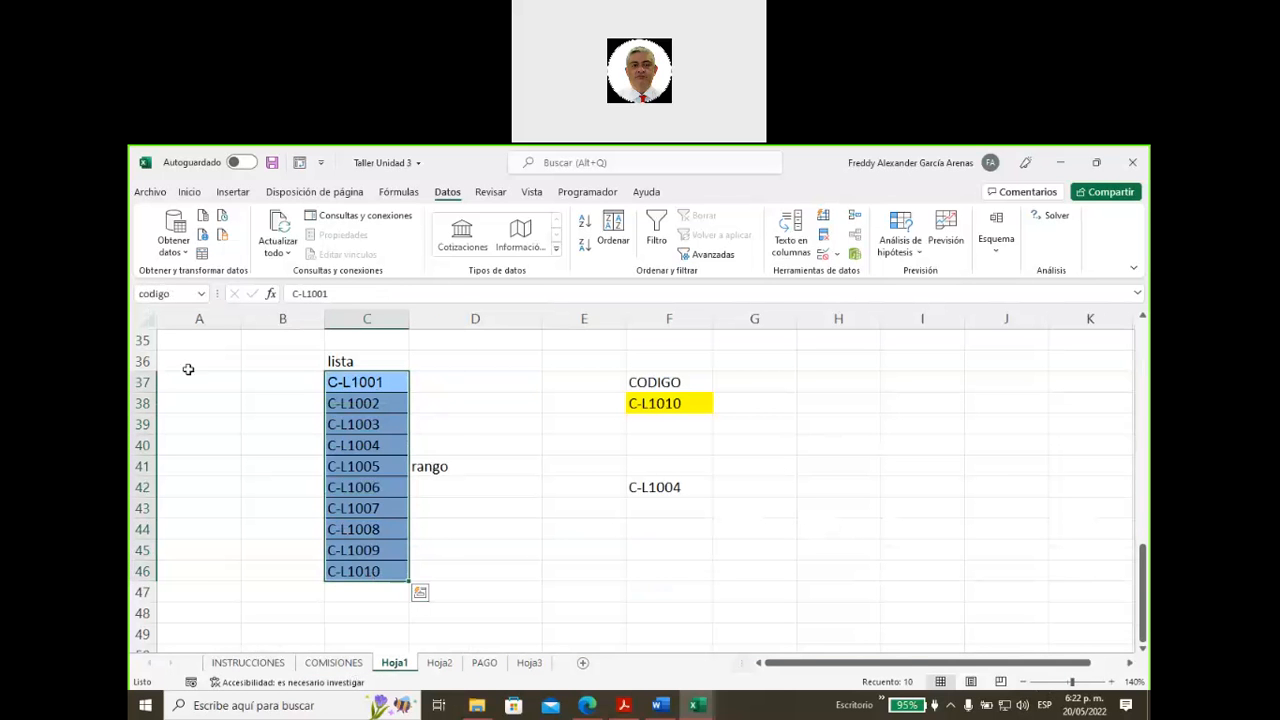
left_click(184, 294)
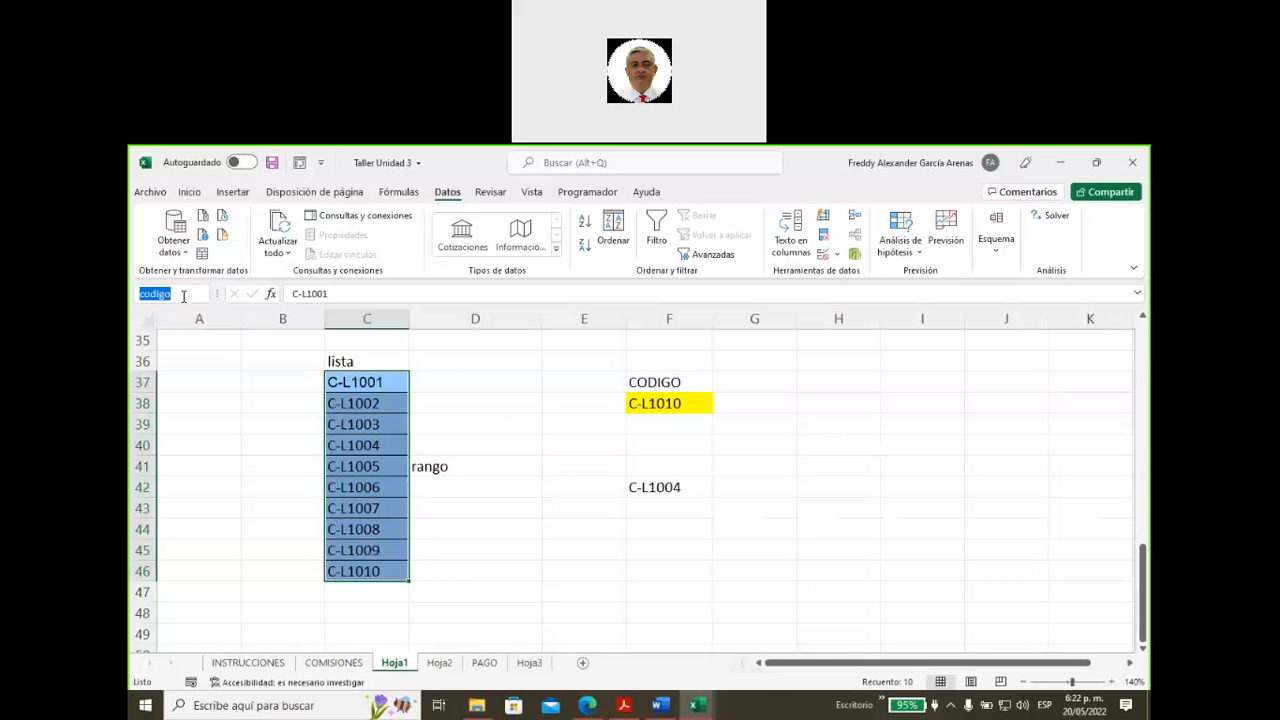
- On the PAGO sheet, highlight the codigo range name in the validation source of cell D6 and close the settings without changes
left_click(484, 664)
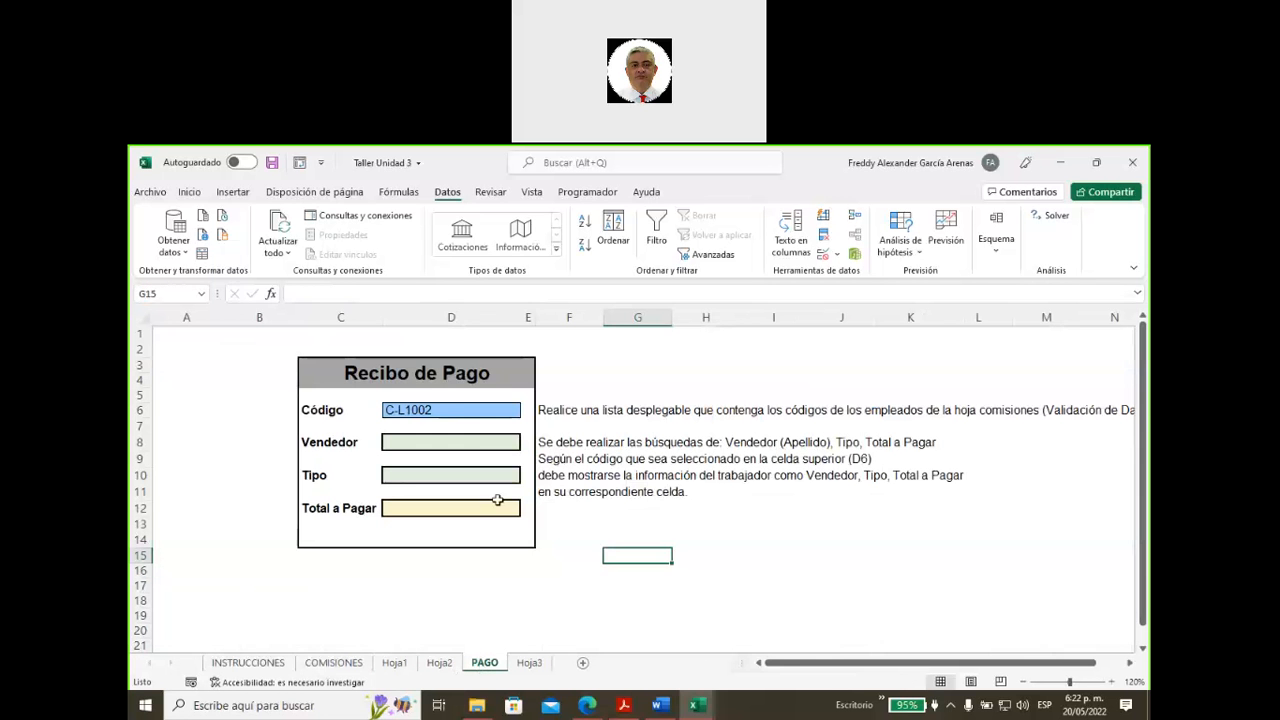
left_click(463, 407)
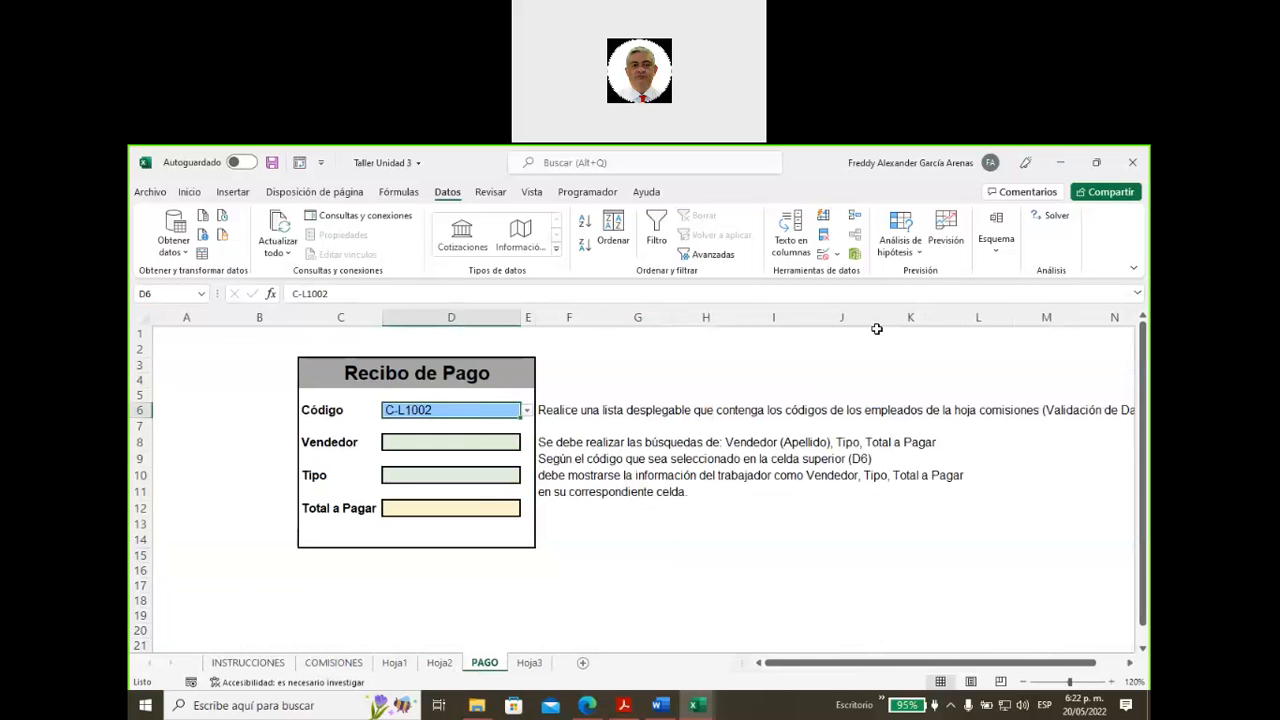
left_click(820, 256)
left_click(605, 408)
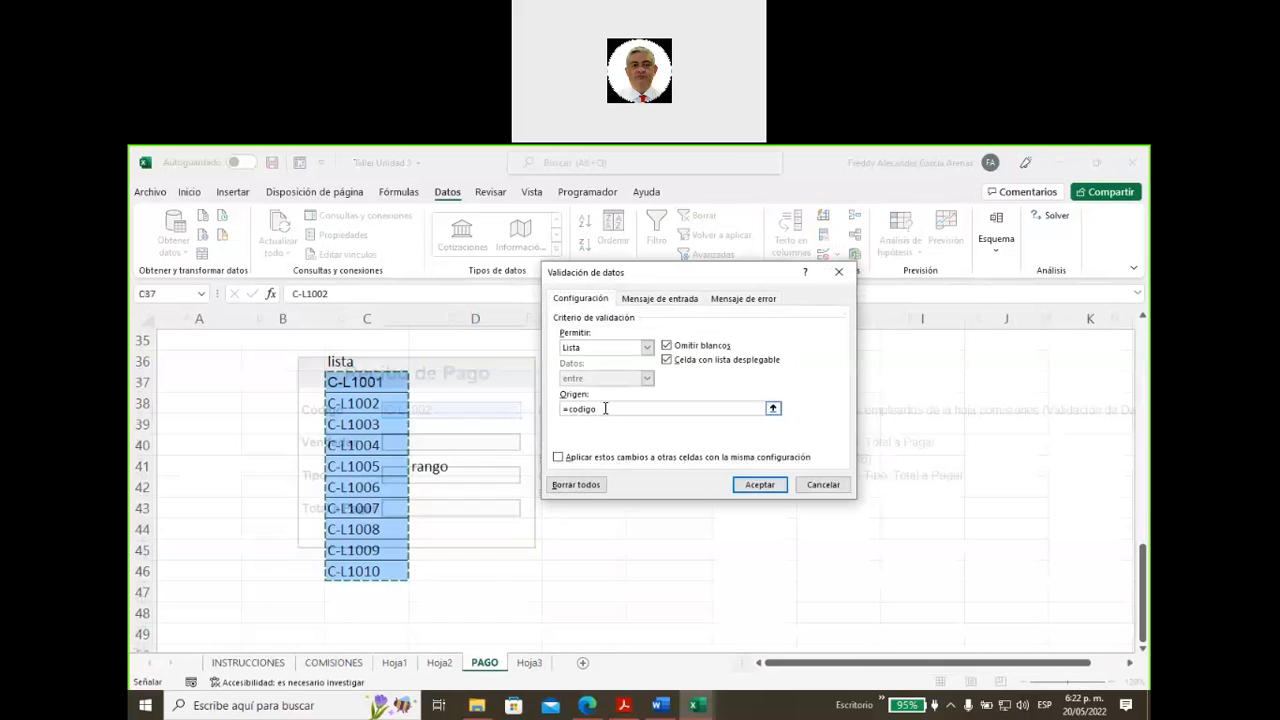
left_click_drag(604, 409, 567, 409)
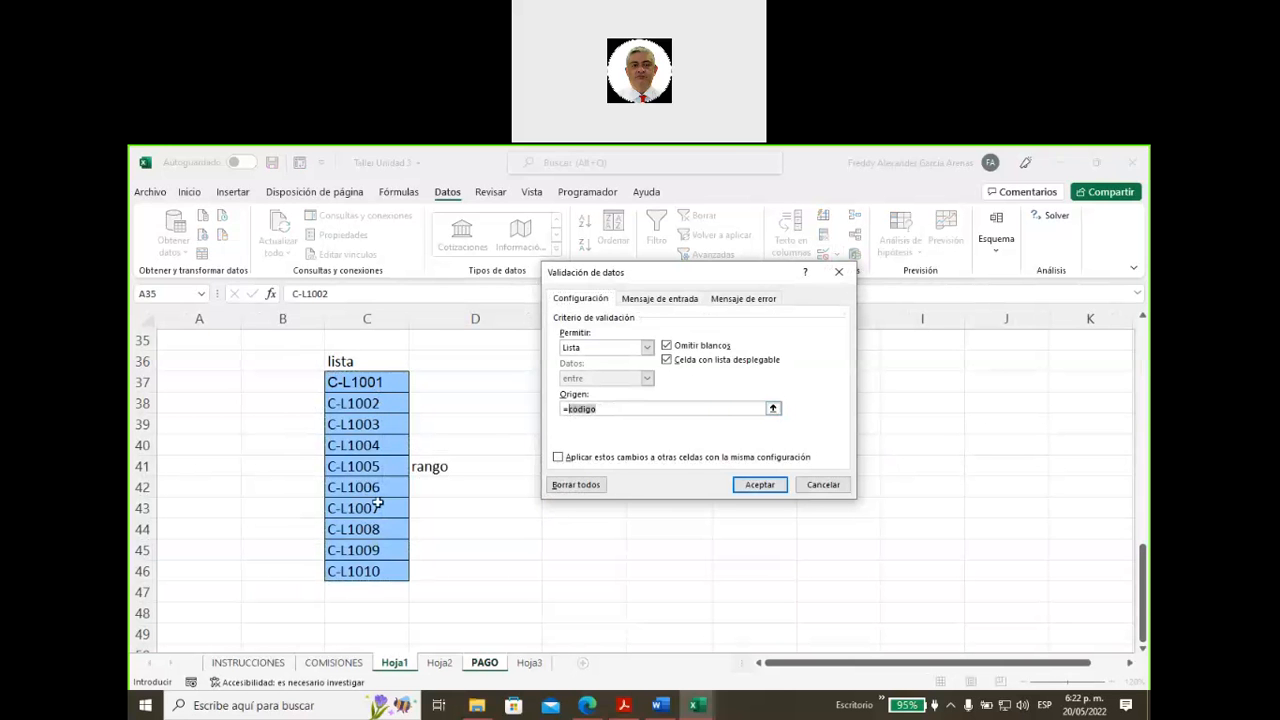
left_click(822, 485)
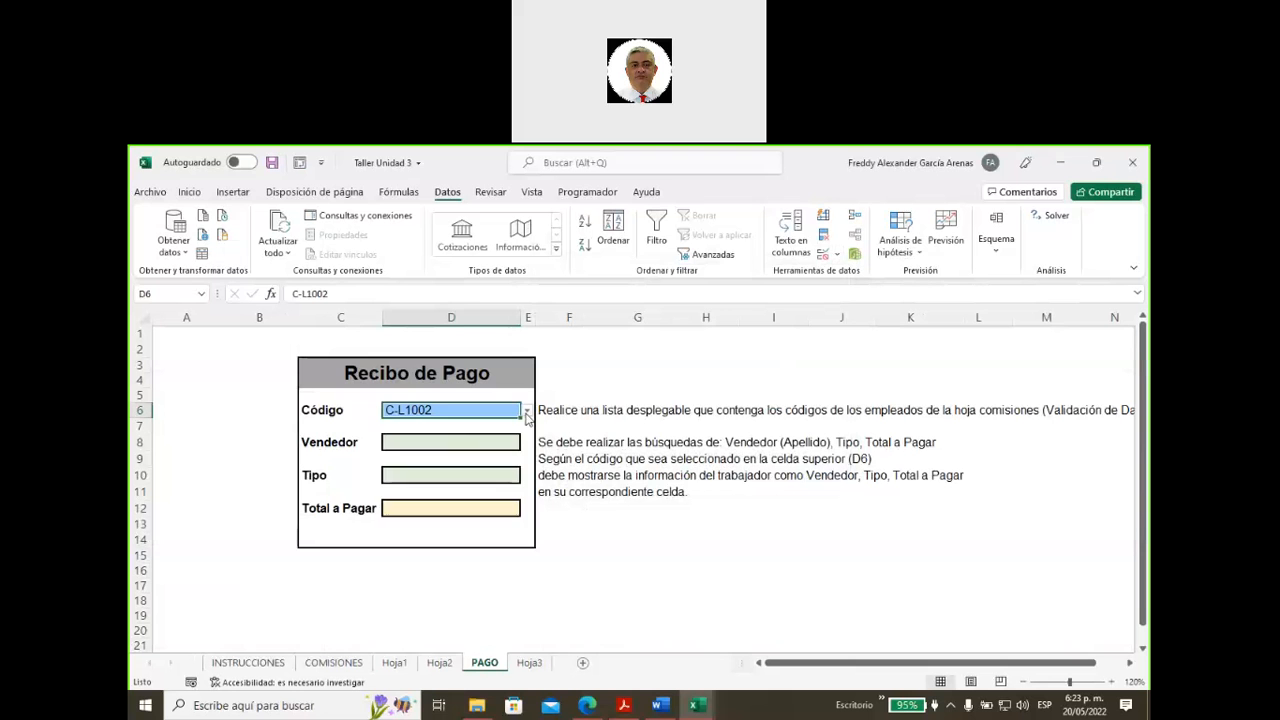
- Choose code C-L1004 from the validated list in the receipt's Código cell D6
left_click(526, 412)
left_click(462, 448)
left_click(589, 541)
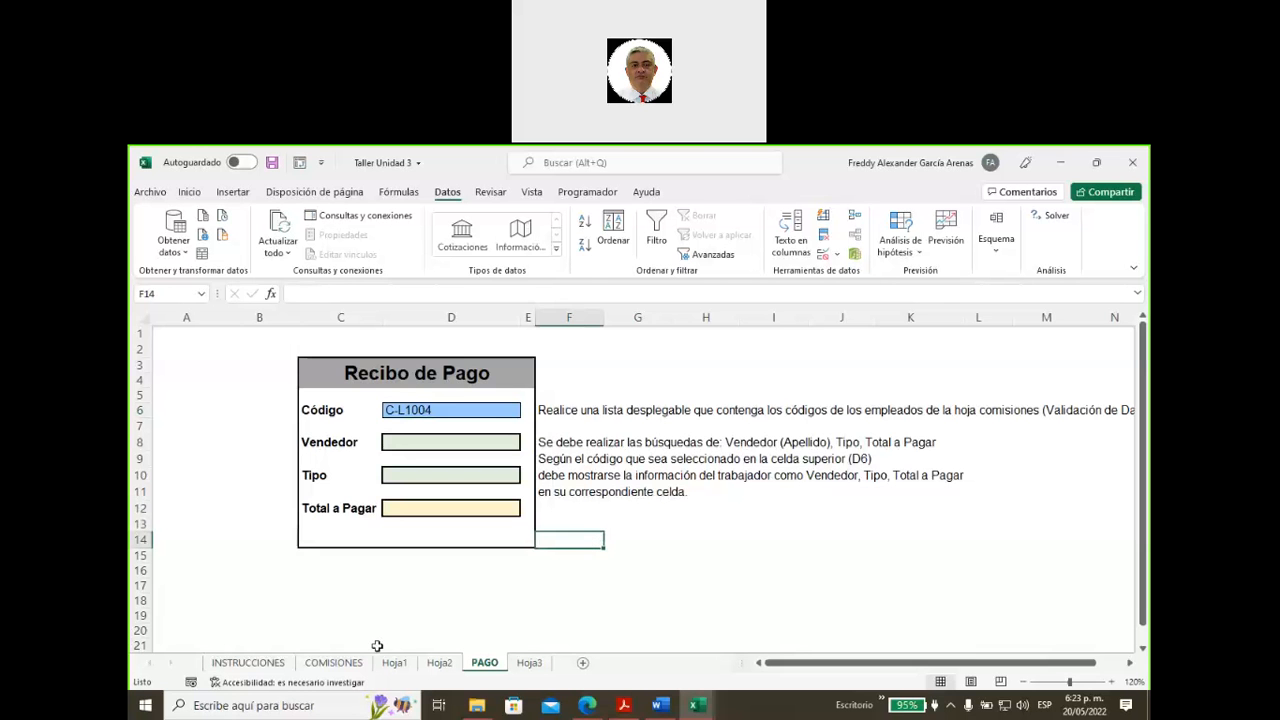
- On the COMISIONES sheet, copy the table range A4:F14, from the CODIGO column through GAST. ADM, including the headers
left_click(338, 663)
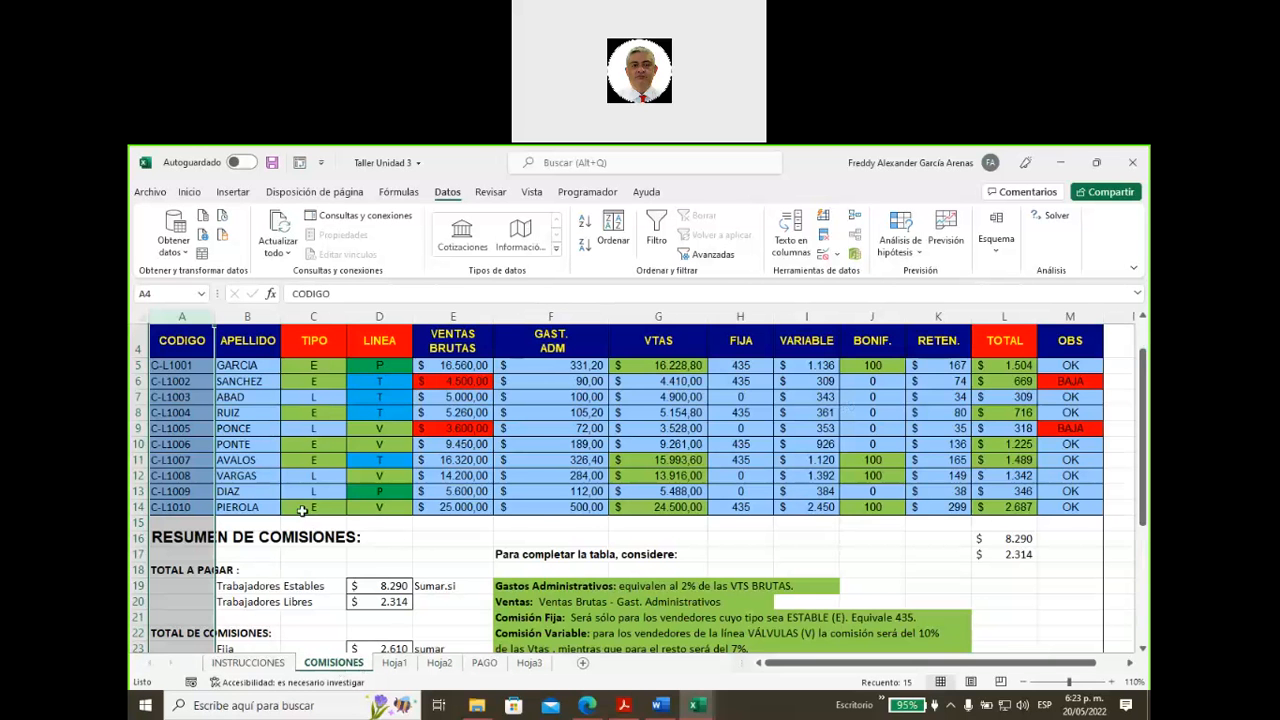
left_click(388, 537)
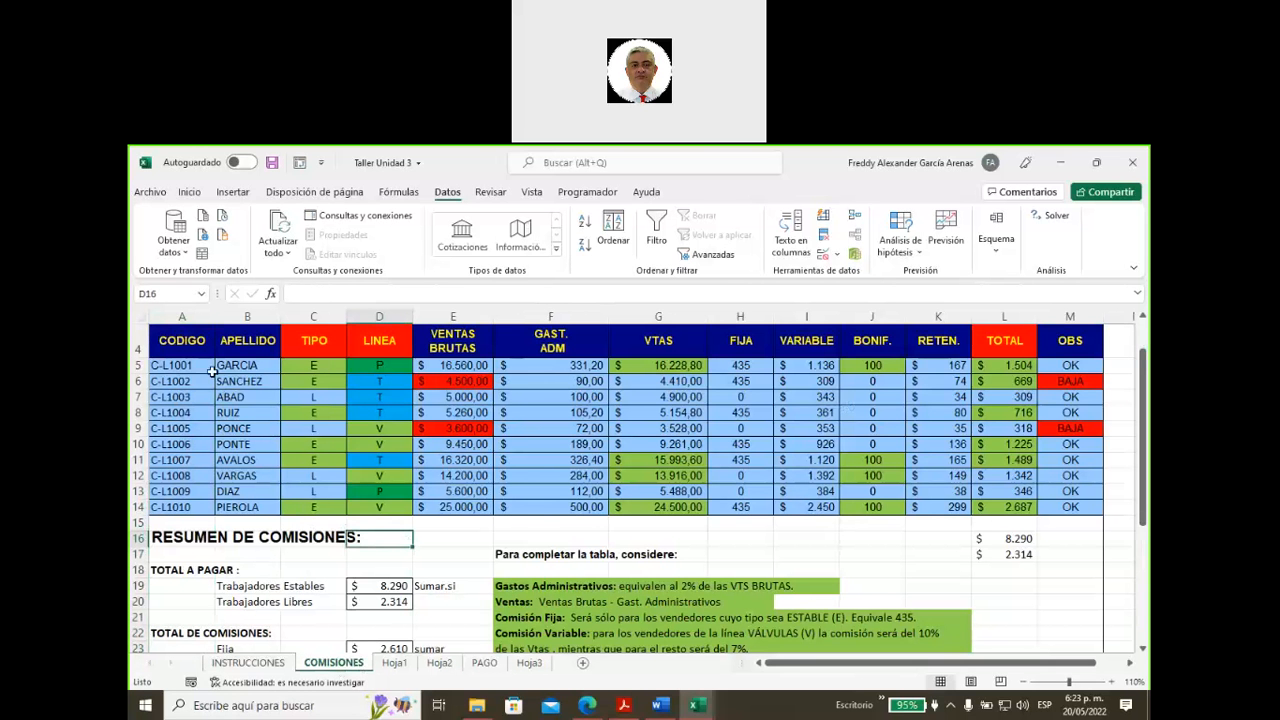
left_click(170, 340)
left_click_drag(216, 341, 530, 510)
key("ctrl+c")
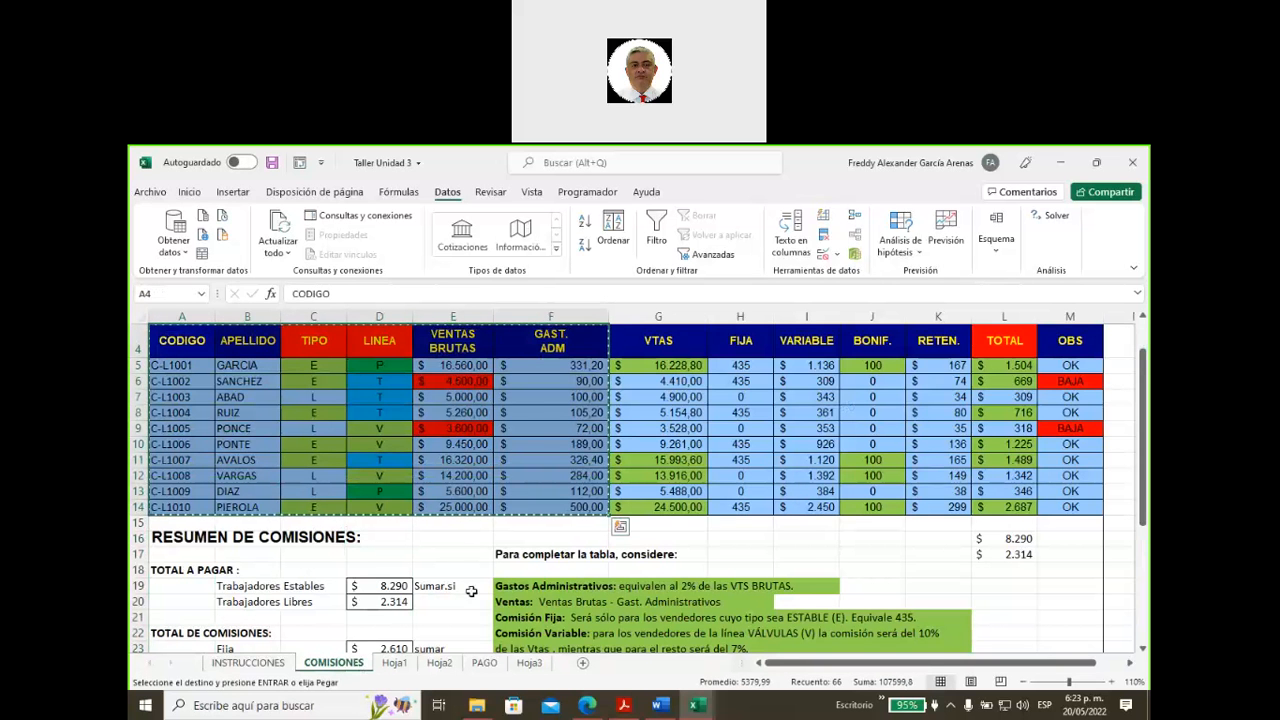
- Paste the copied employee table as values only on Hoja3, starting at cell C28
left_click(534, 668)
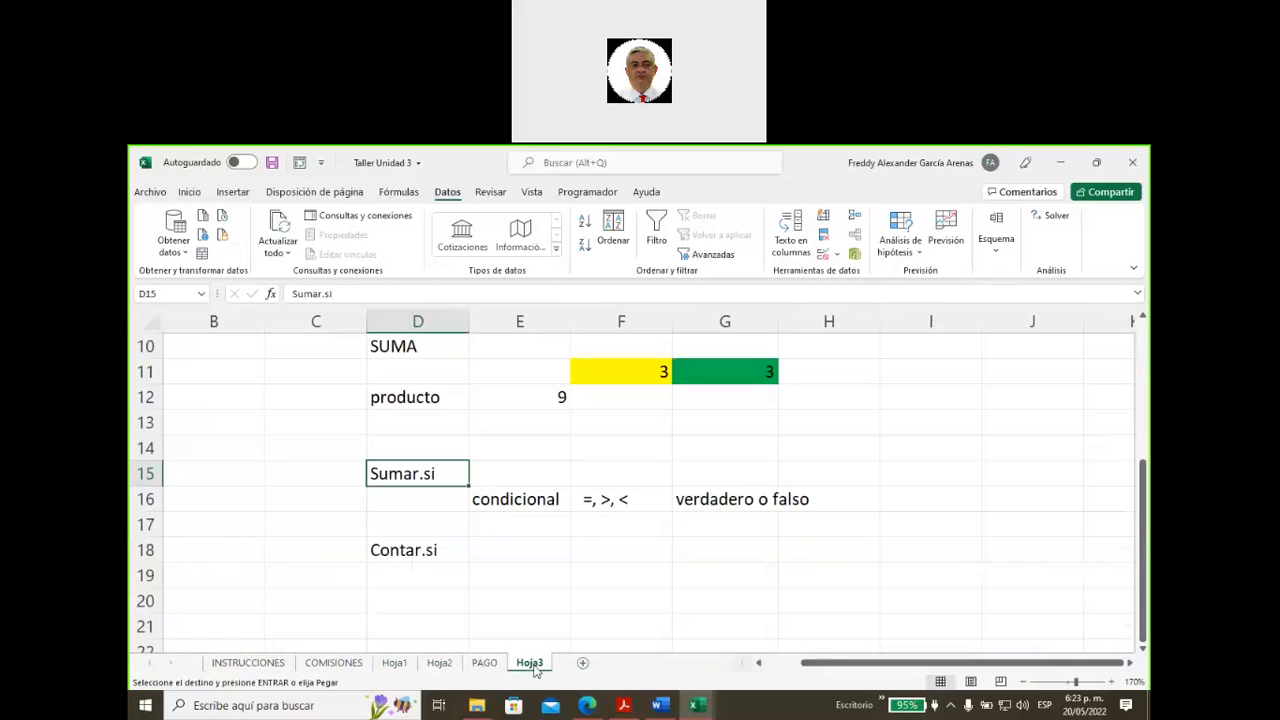
scroll(531, 494, "down", 6)
scroll(504, 485, "up", 1)
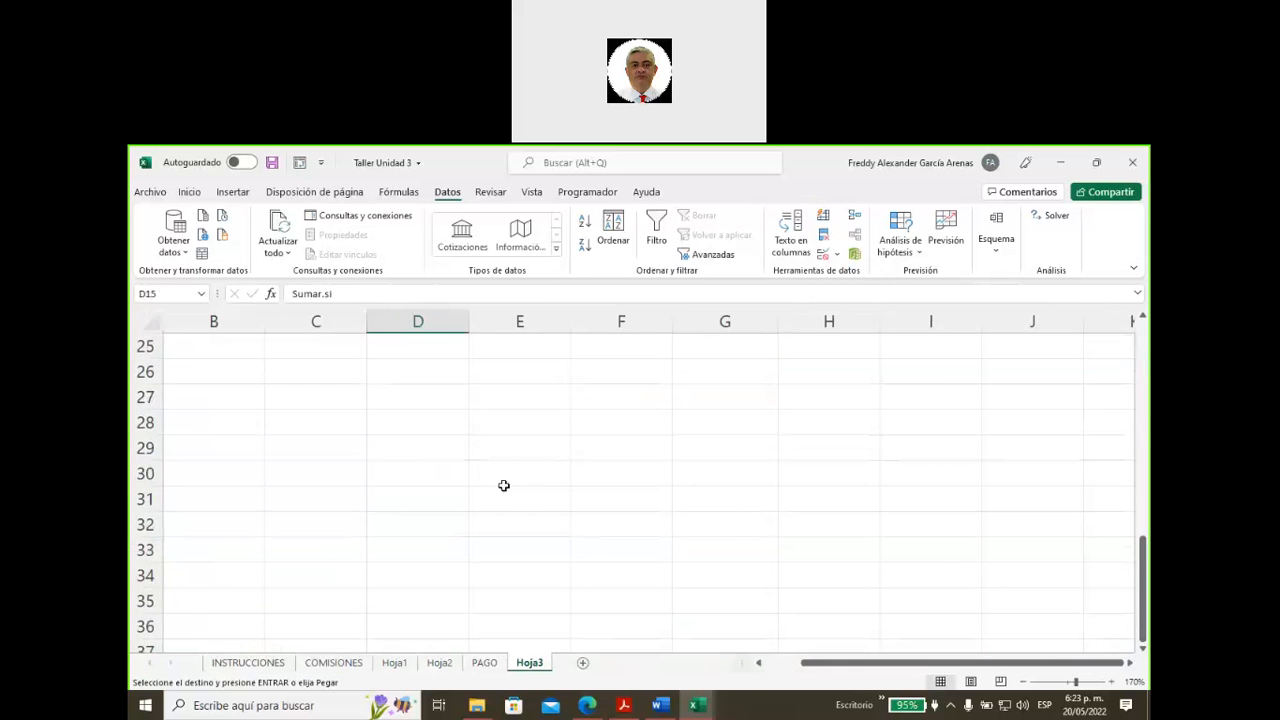
left_click(303, 426)
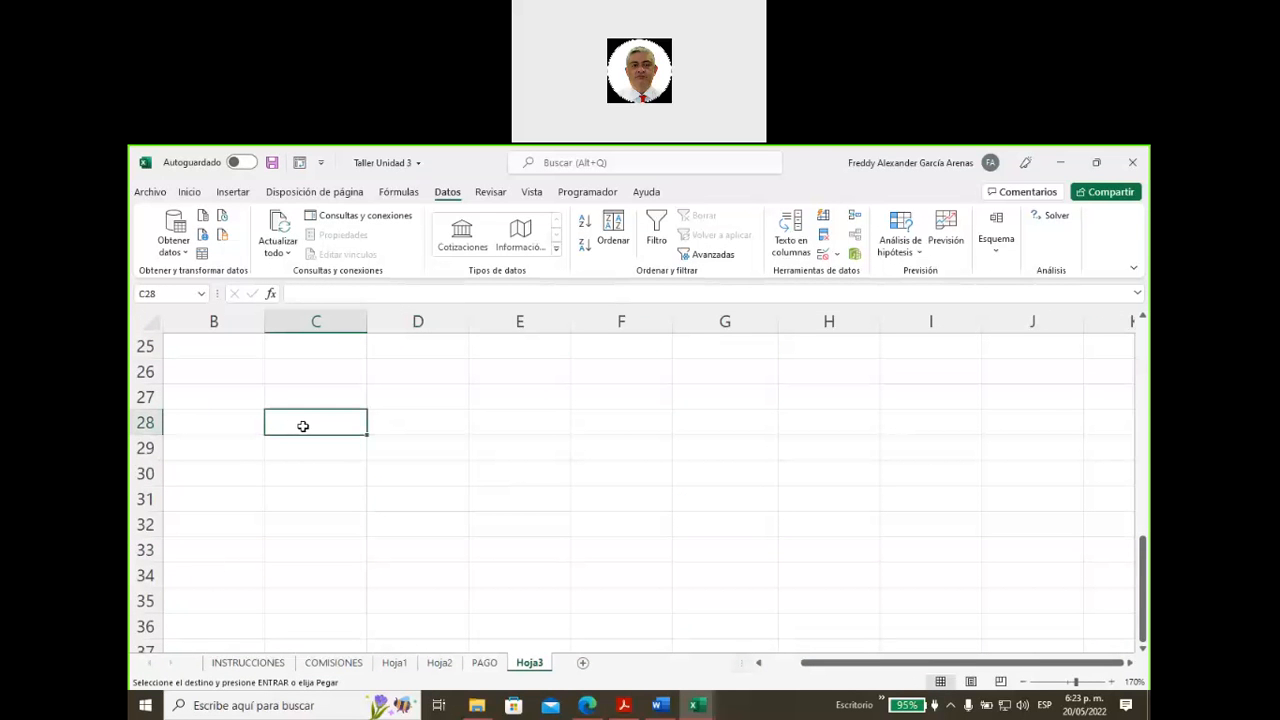
left_click(190, 192)
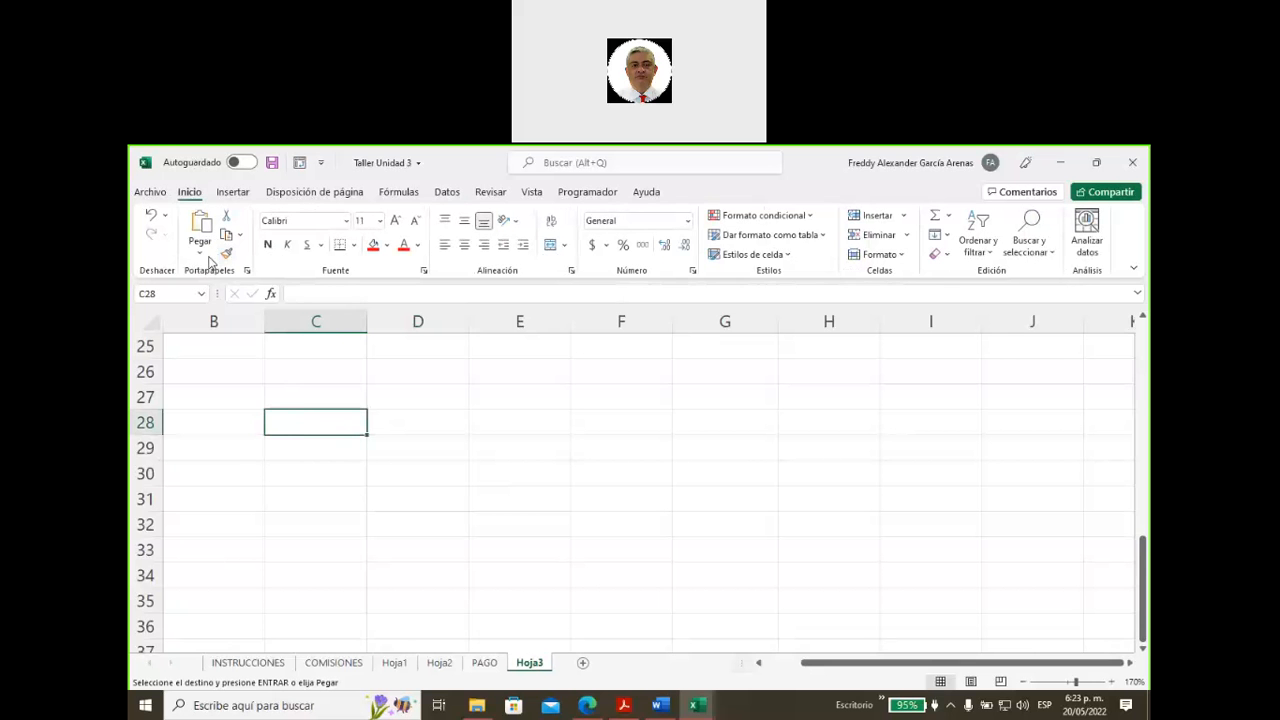
left_click(200, 252)
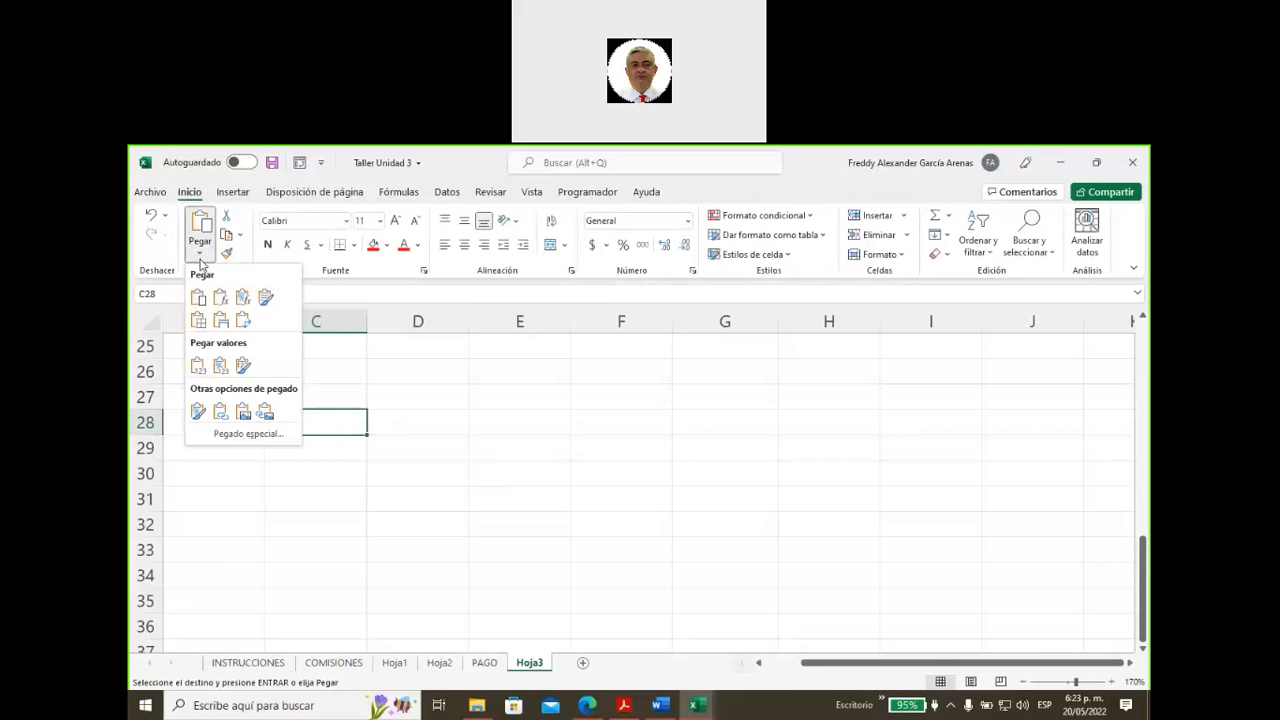
left_click(199, 366)
scroll(919, 431, "down", 2)
scroll(919, 431, "up", 2)
scroll(924, 445, "down", 1)
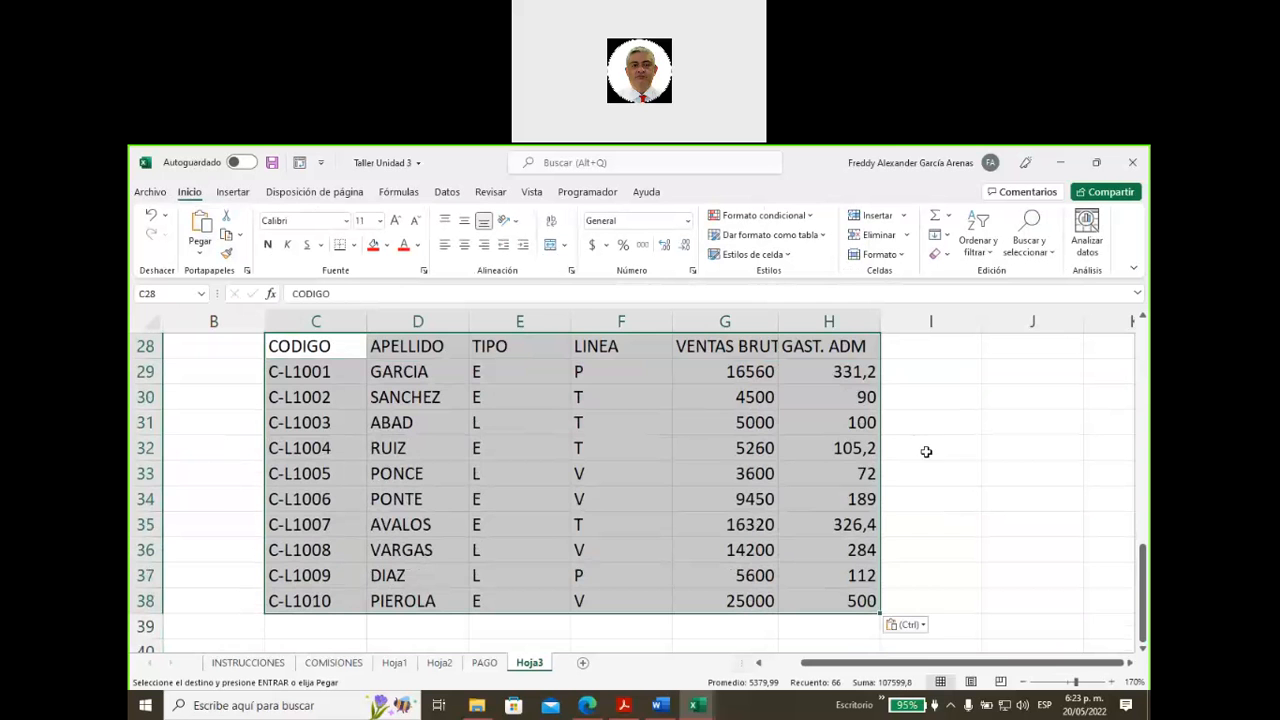
- Enter the label Busqueda in cell J27, beside the pasted table
left_click(1021, 681)
left_click(1021, 681)
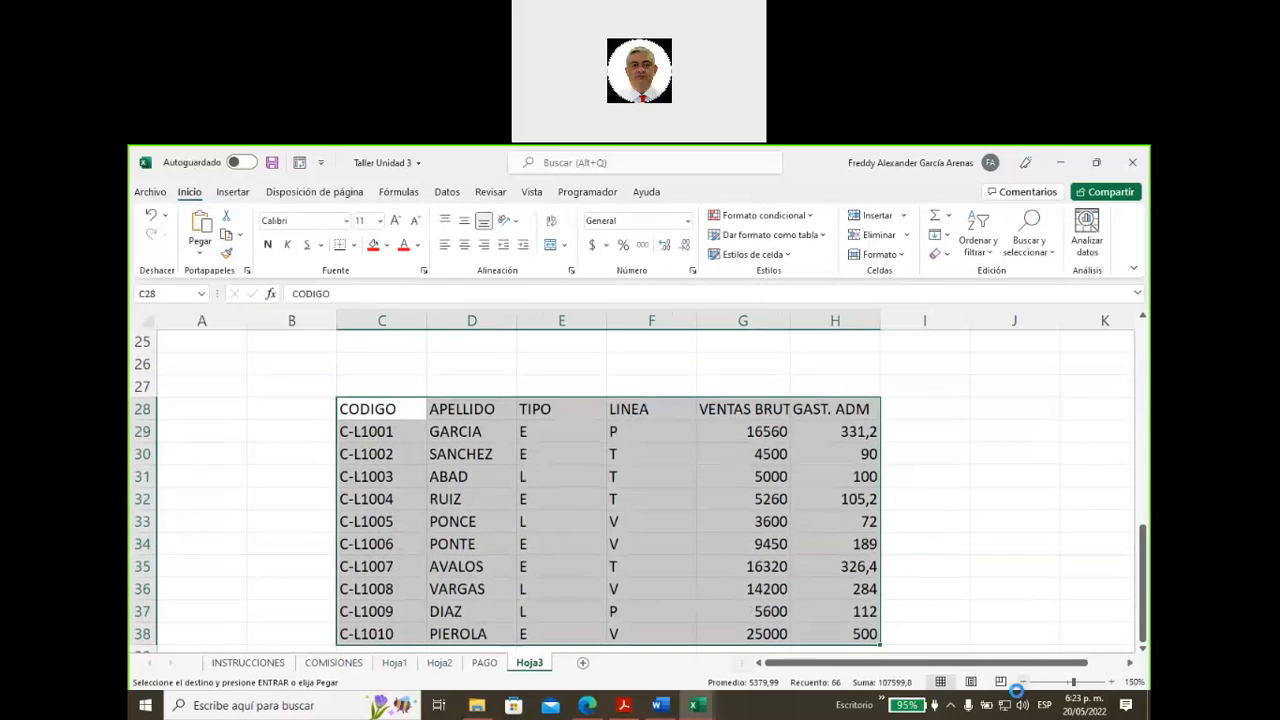
left_click(1021, 681)
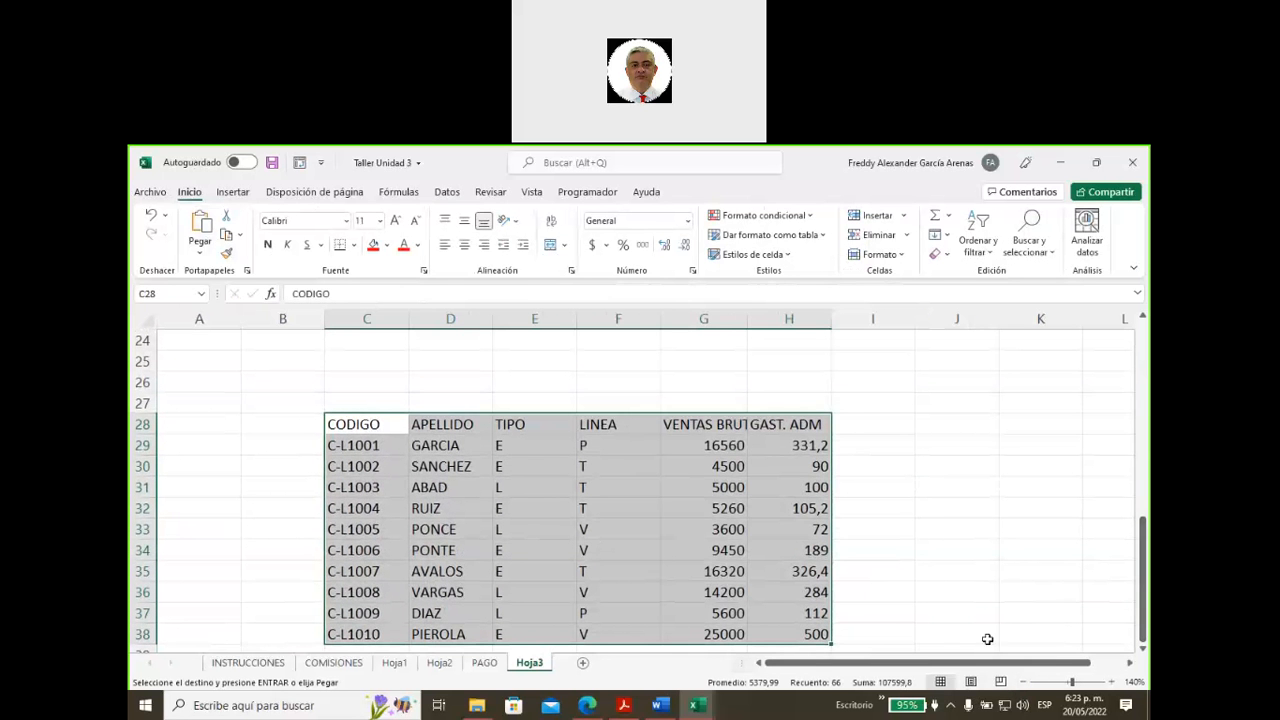
left_click_drag(971, 663, 1001, 663)
scroll(938, 552, "down", 1)
scroll(900, 490, "up", 1)
left_click(861, 408)
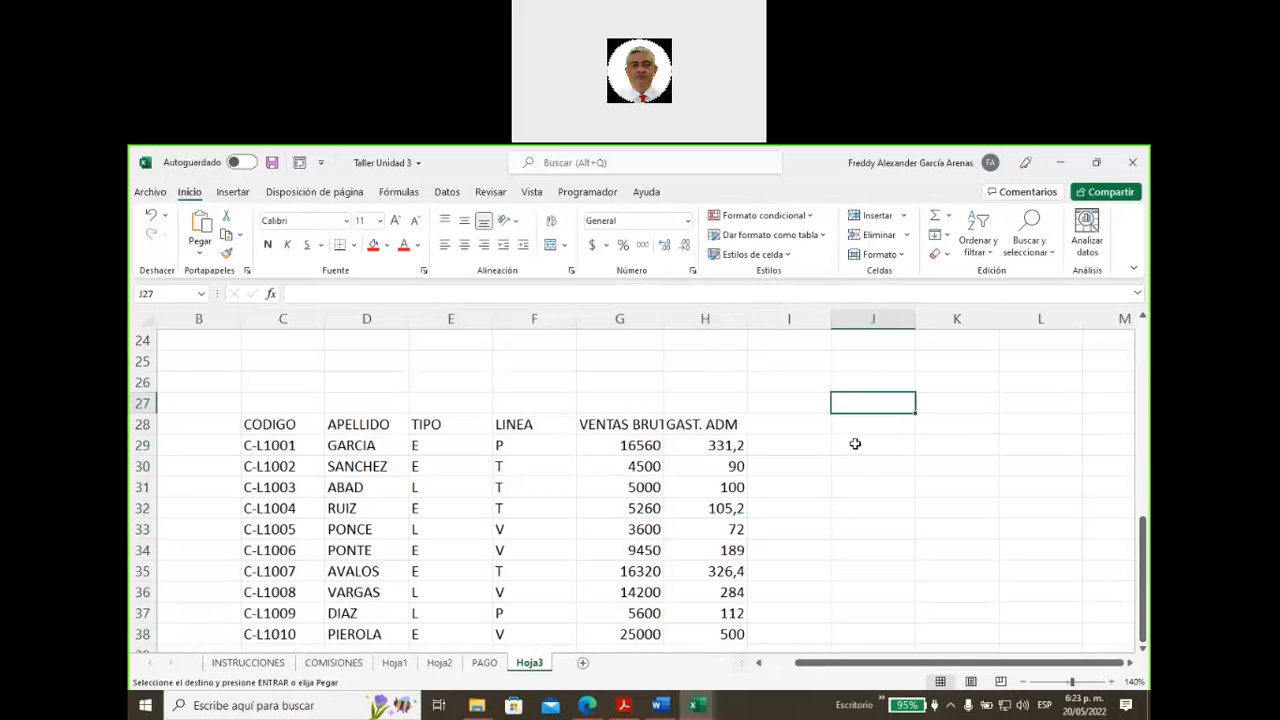
type("BUsqueda")
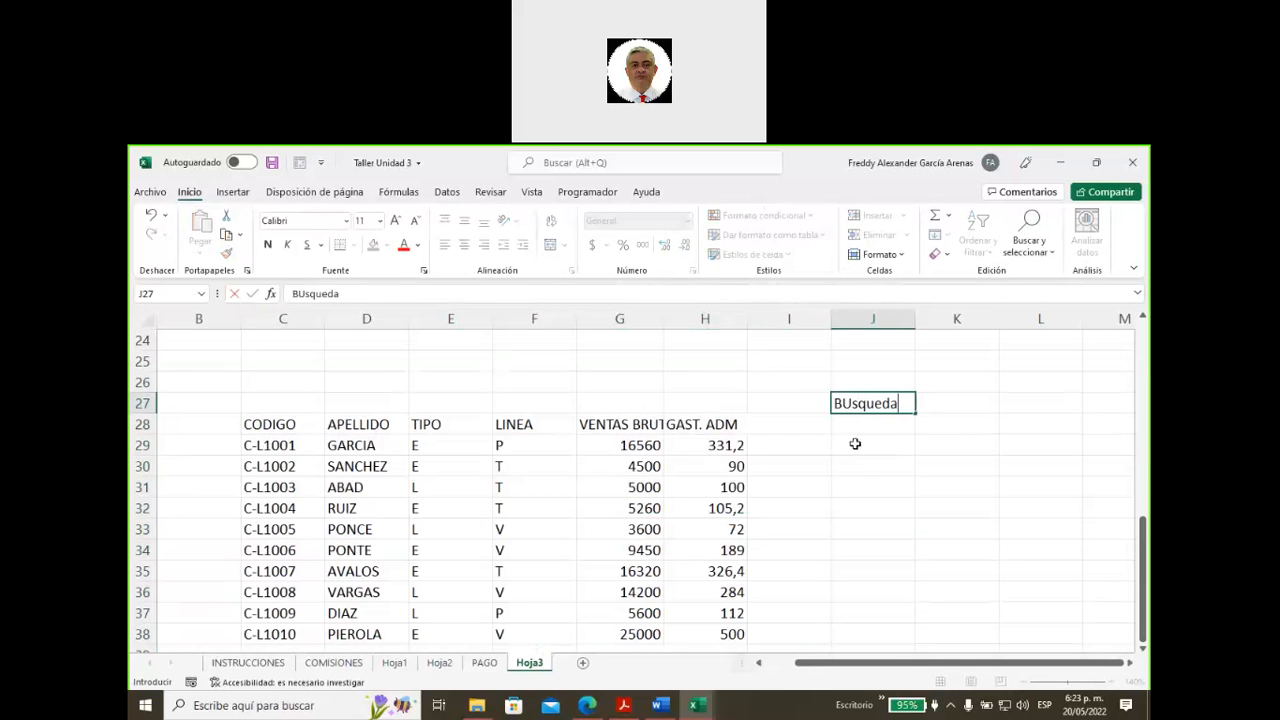
key("BackSpace")
key("BackSpace")
key("BackSpace")
key("BackSpace")
key("BackSpace")
key("BackSpace")
key("BackSpace")
type("usqeueda")
key("Return")
key("Return")
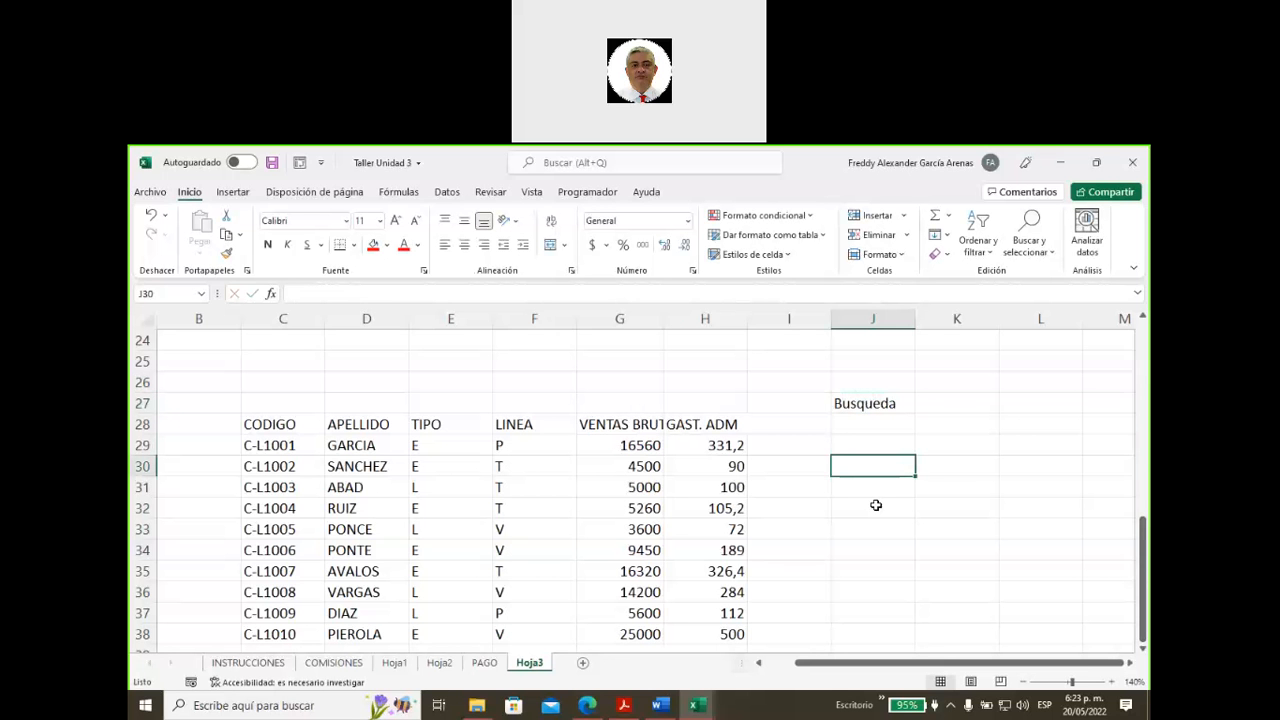
- Fit the widths of columns C through H to the pasted table, narrowing the TIPO and LINEA columns
double_click(325, 321)
double_click(380, 318)
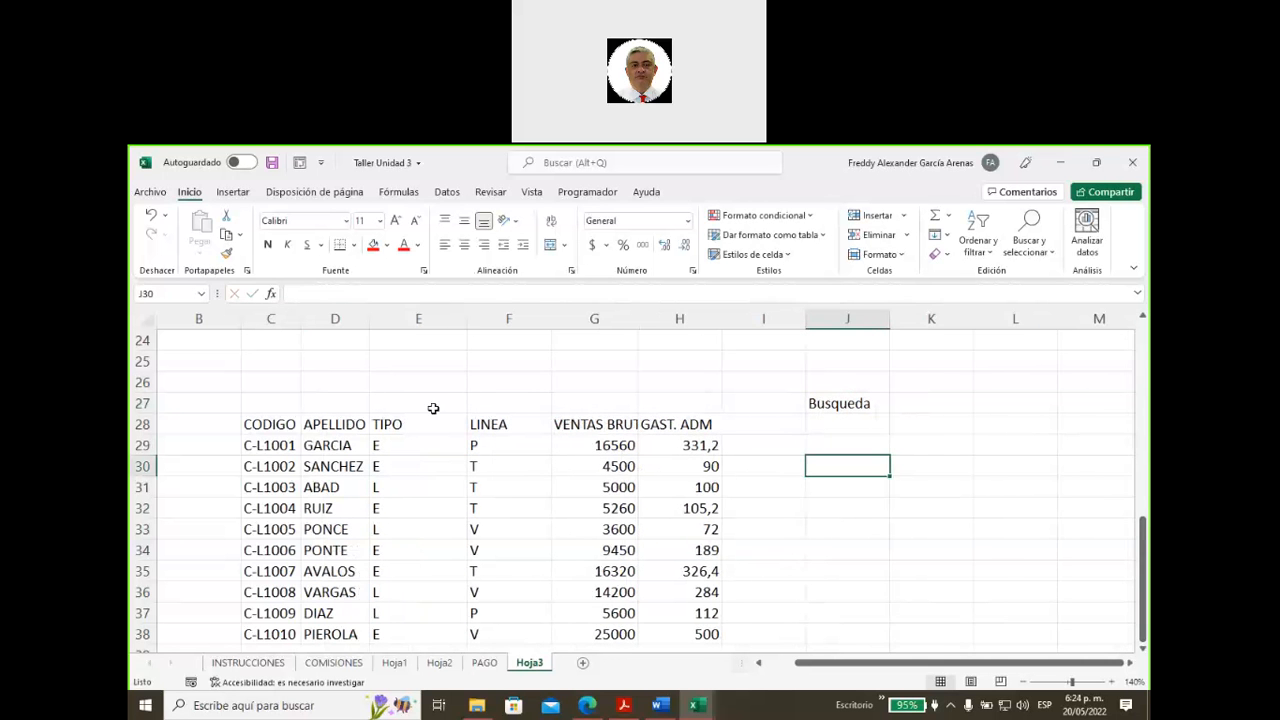
scroll(430, 406, "down", 2)
scroll(438, 383, "up", 1)
left_click_drag(465, 316, 411, 322)
left_click_drag(495, 322, 460, 320)
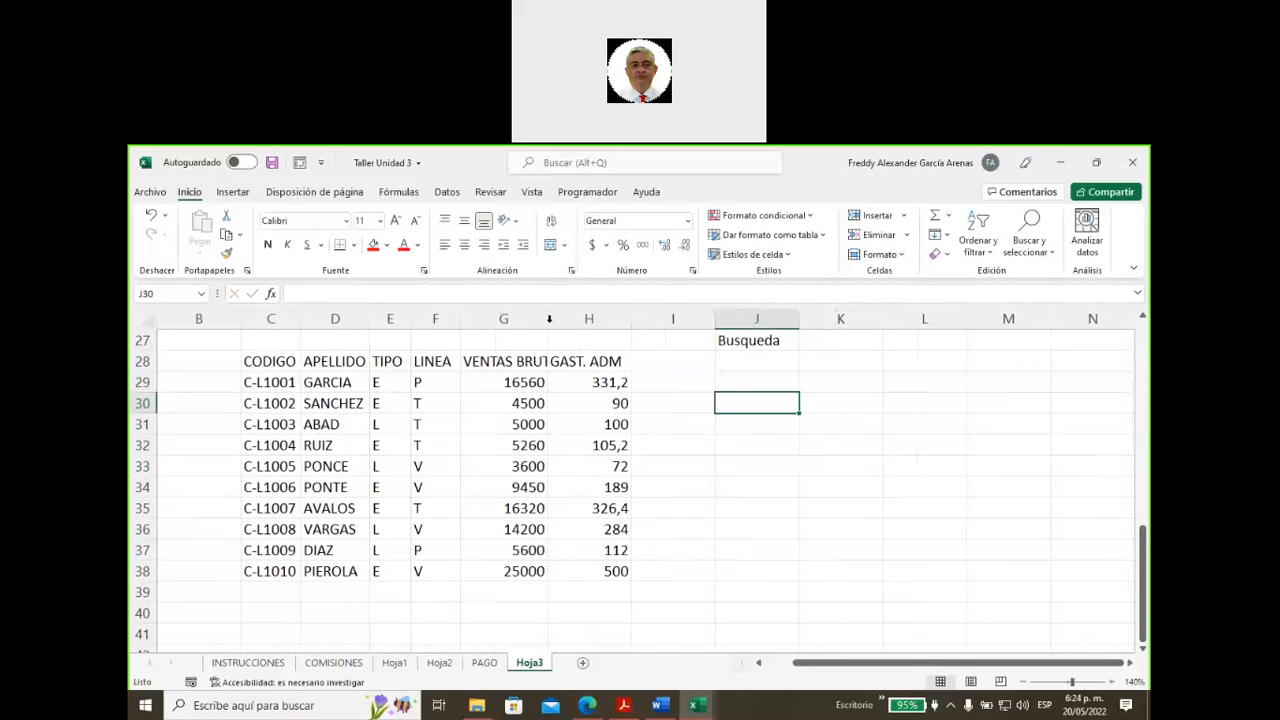
double_click(549, 321)
left_click_drag(584, 318, 571, 320)
left_click_drag(654, 322, 650, 322)
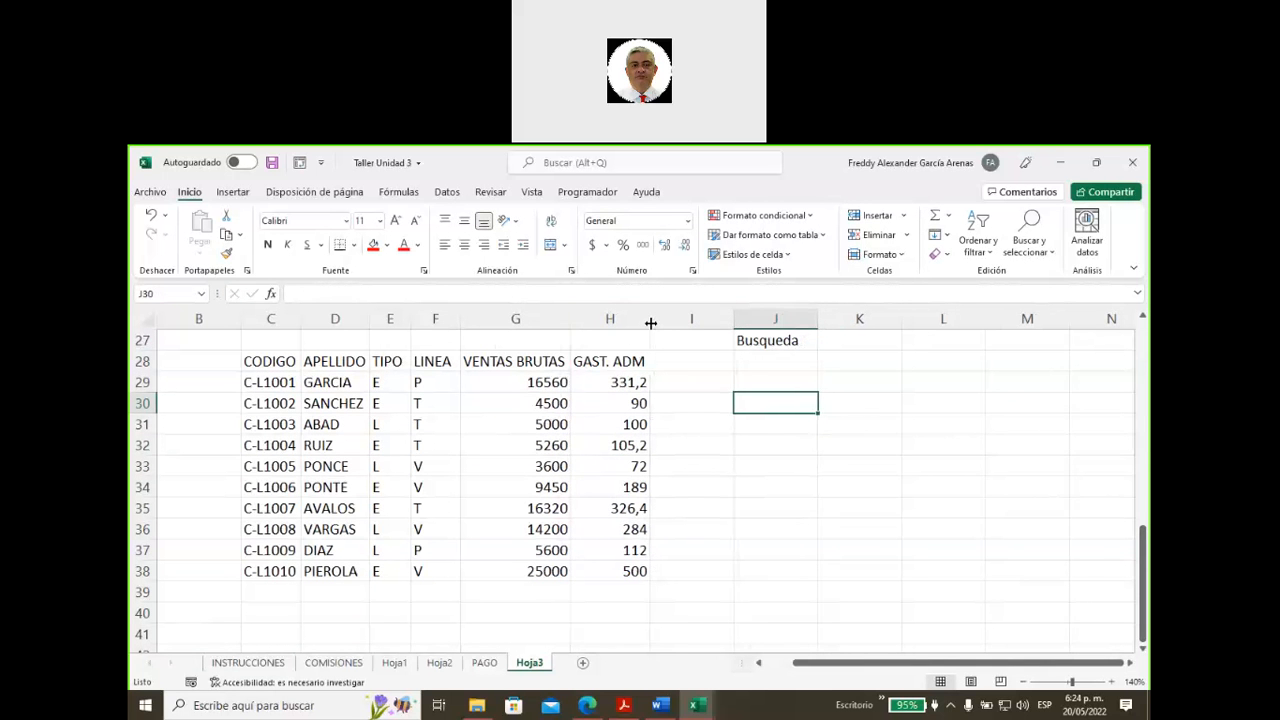
double_click(651, 322)
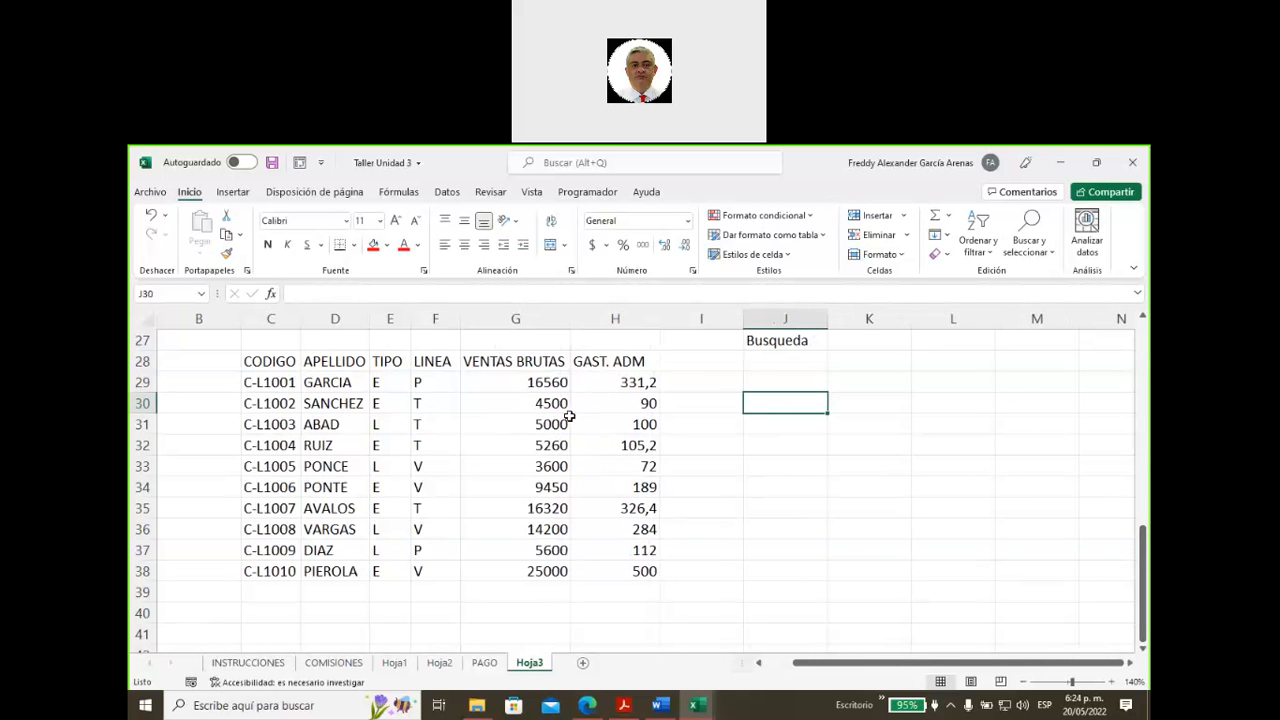
- Fill the table's header cells C28:H28 with standard yellow
left_click_drag(285, 361, 652, 361)
left_click(388, 246)
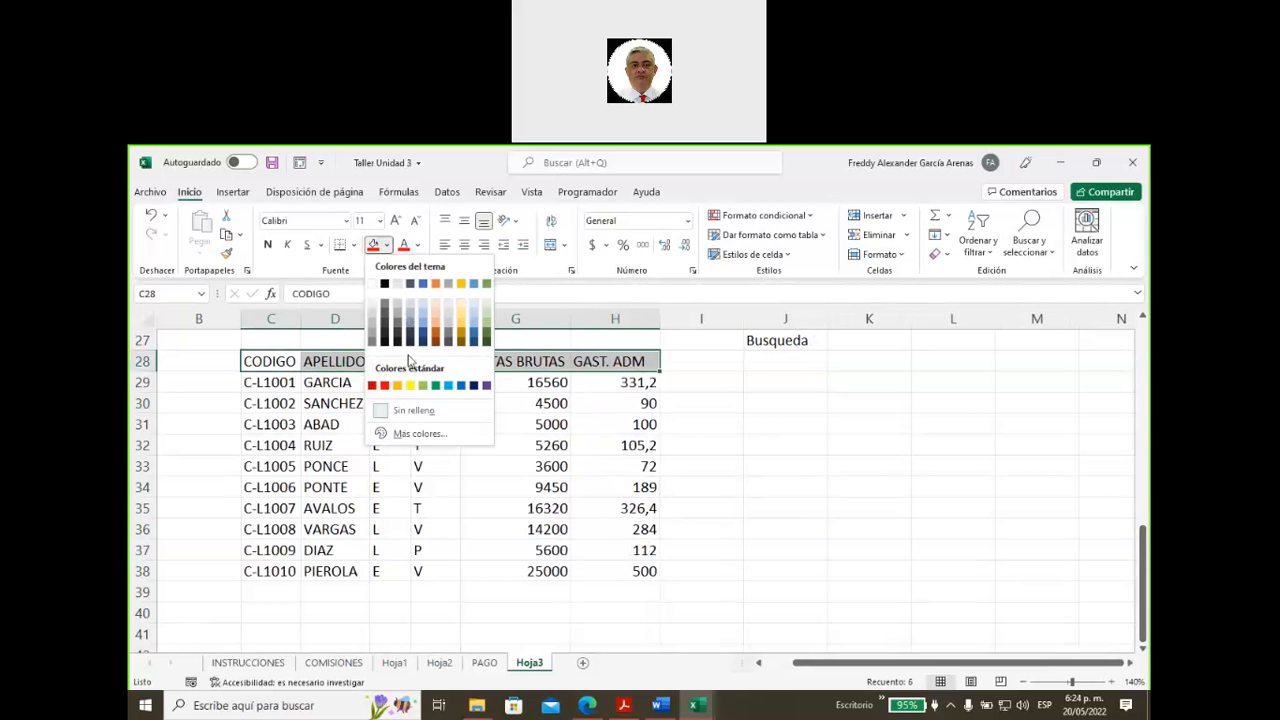
left_click(413, 385)
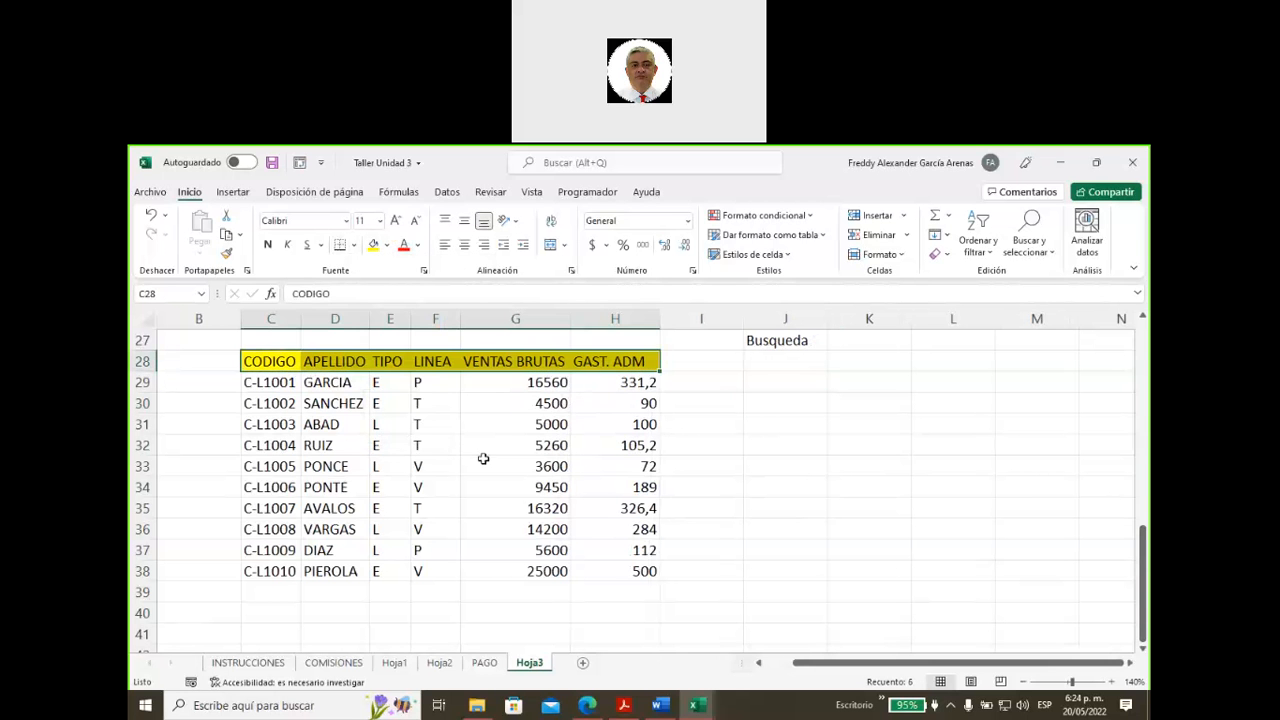
left_click(515, 466)
- Apply all borders to the table range C28:H38
left_click_drag(270, 361, 640, 382)
left_click_drag(608, 504, 609, 571)
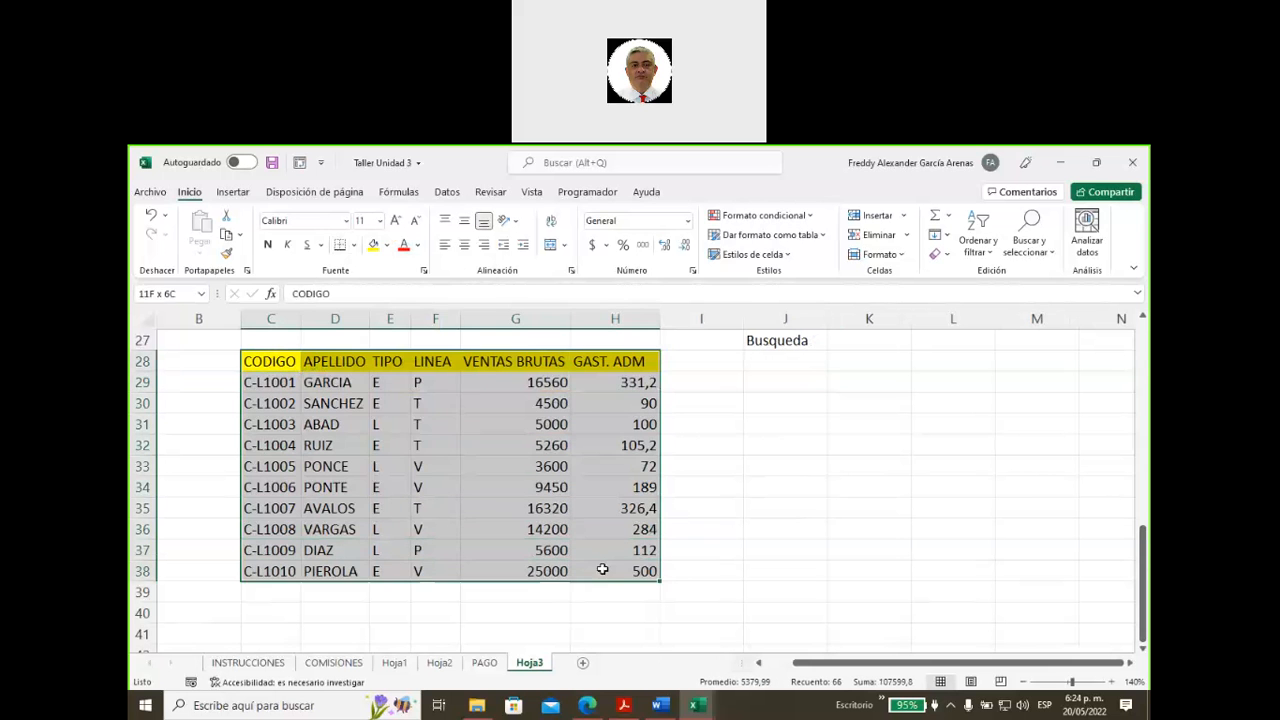
left_click(388, 246)
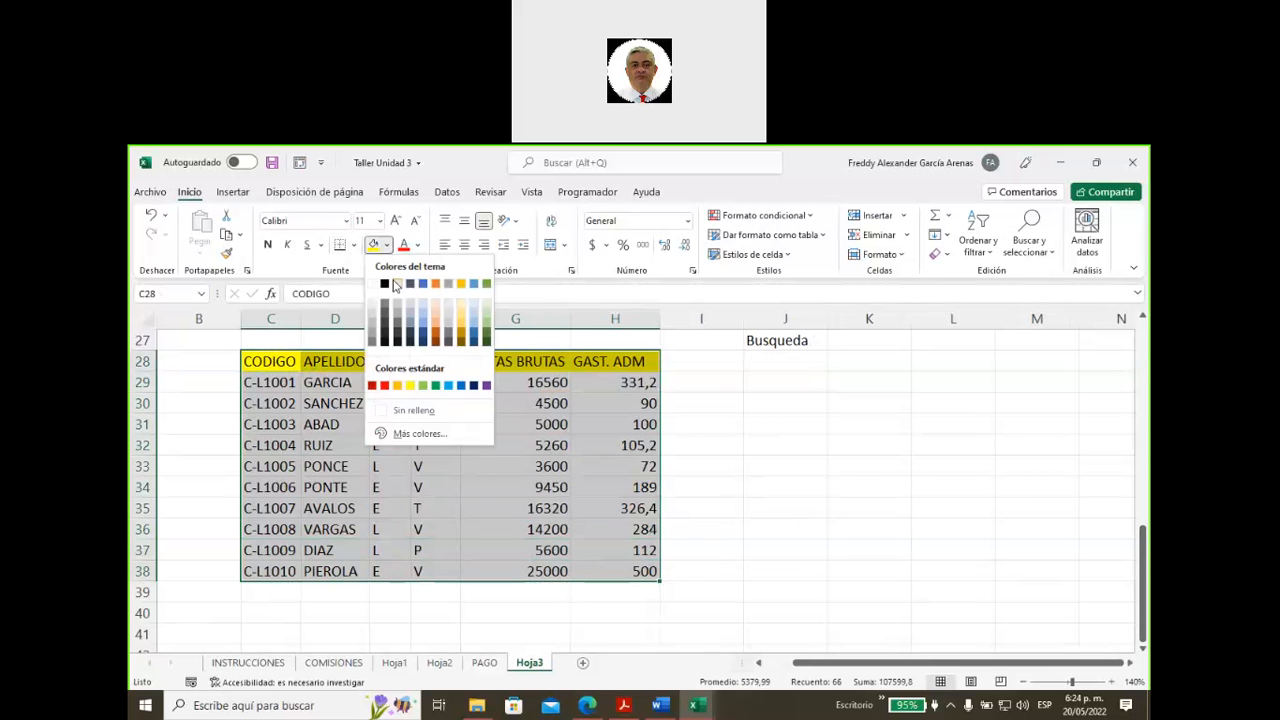
key("Escape")
left_click(354, 246)
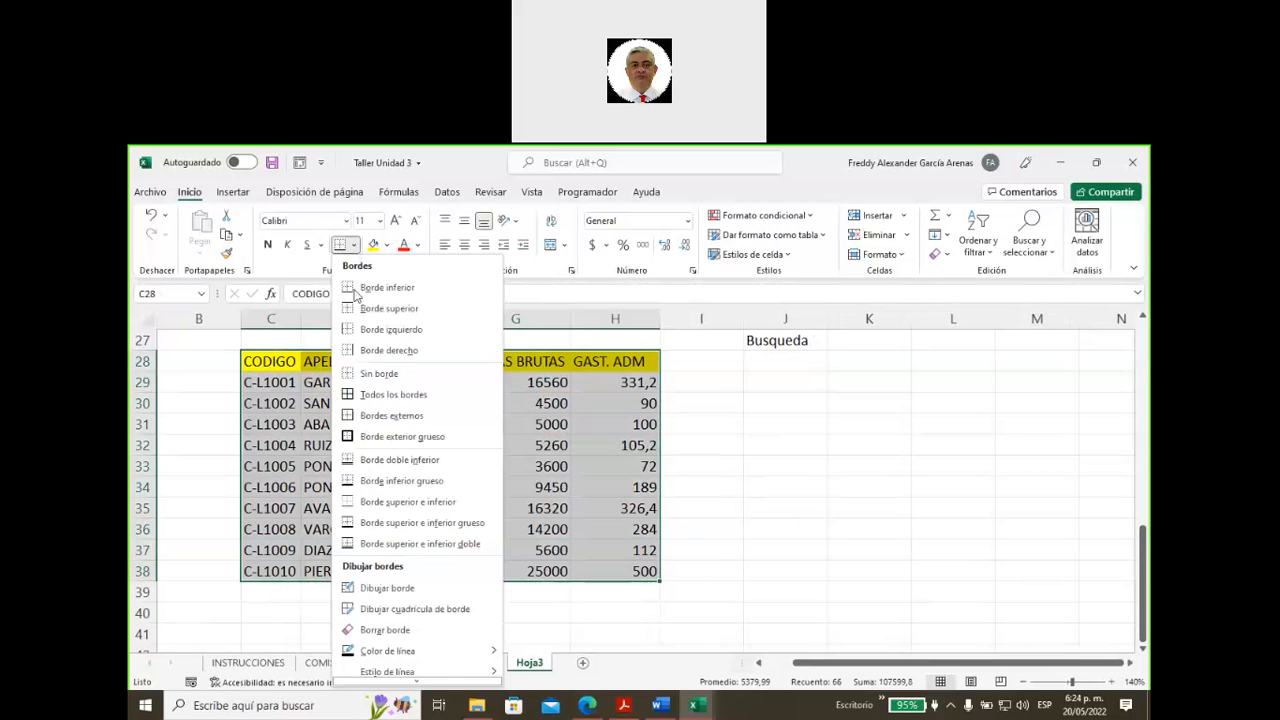
left_click(361, 397)
left_click(706, 480)
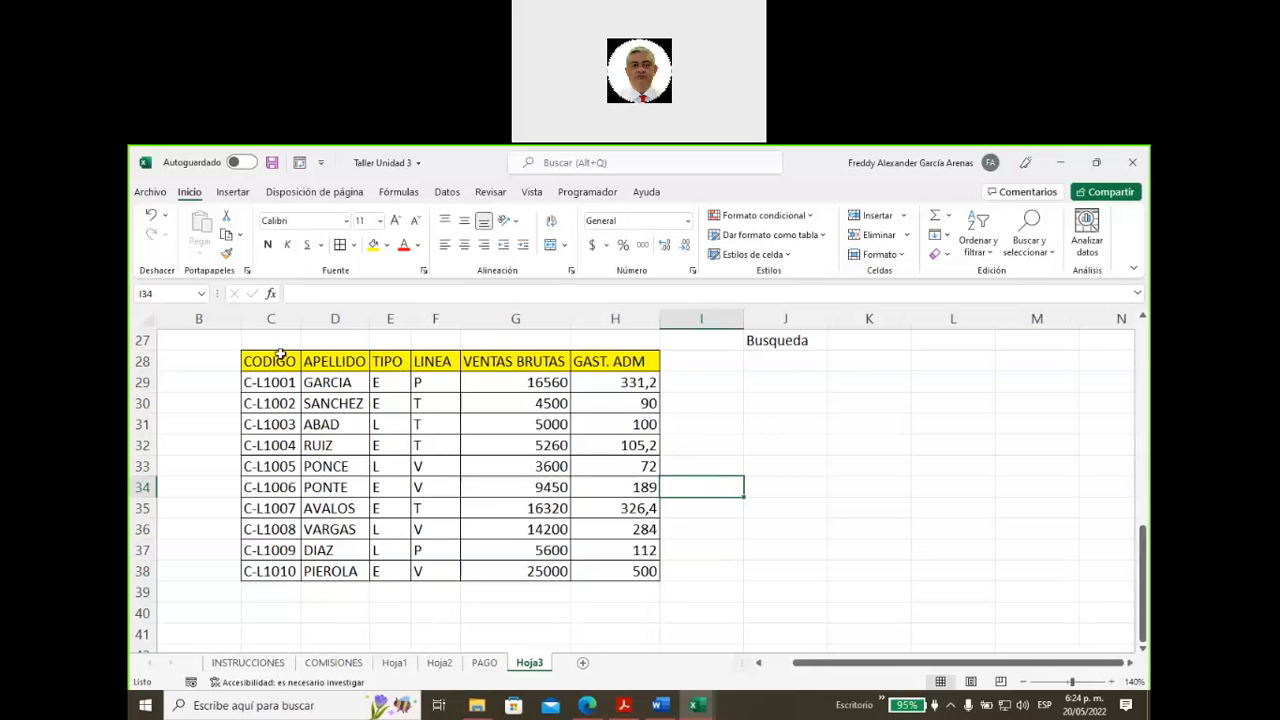
- Name the whole table range C28:H38, including the headers, ventas
left_click_drag(265, 357, 610, 572)
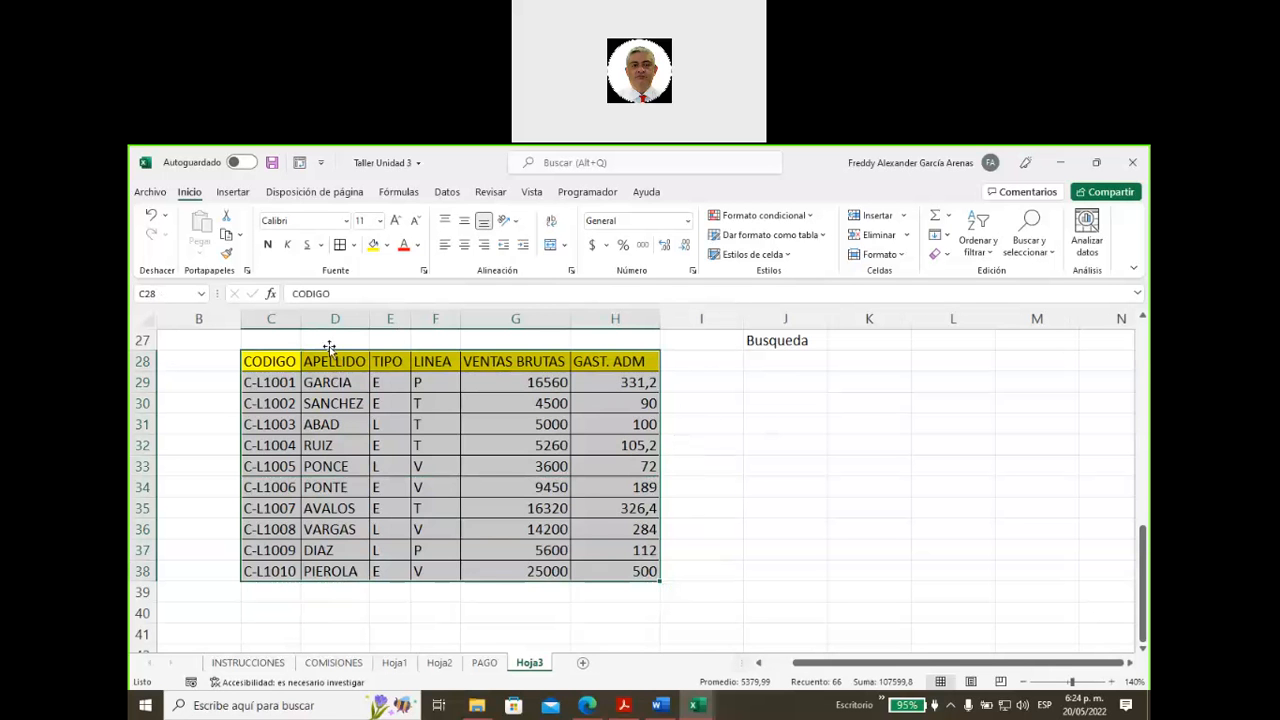
left_click_drag(280, 361, 591, 569)
left_click(731, 493)
left_click_drag(258, 361, 628, 567)
left_click(168, 292)
type("ventas")
left_click(176, 293)
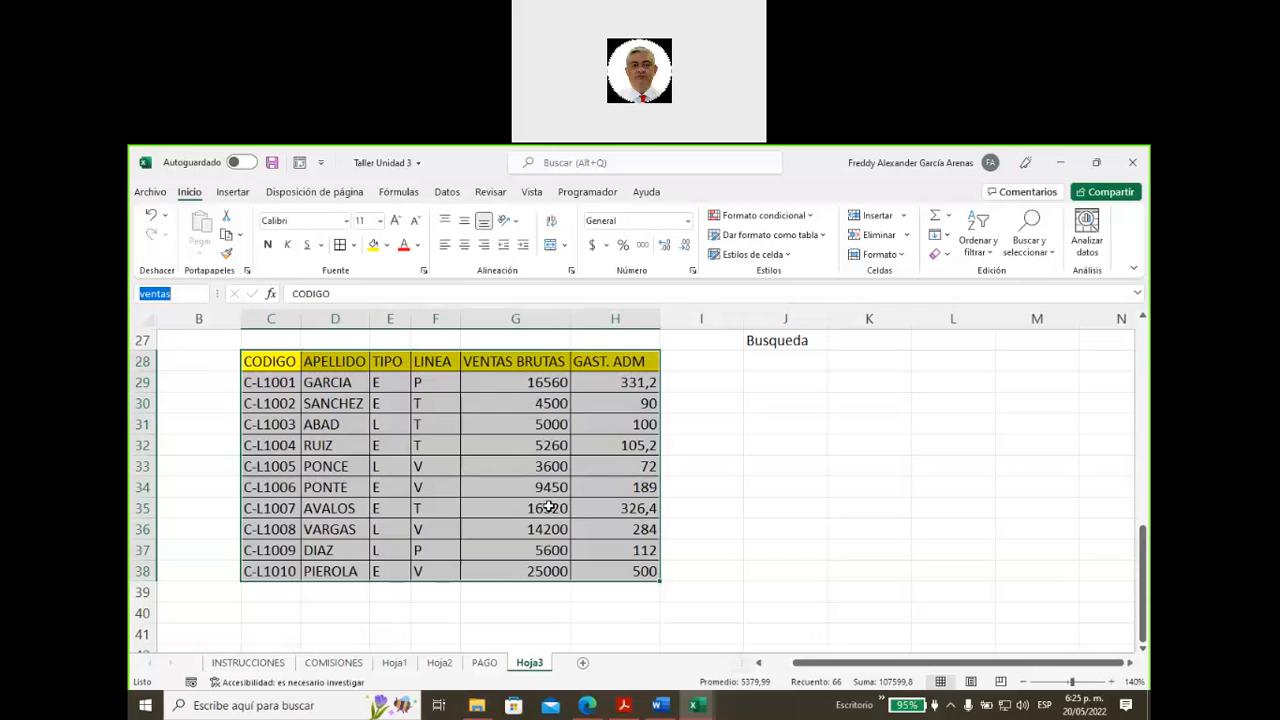
left_click(729, 443)
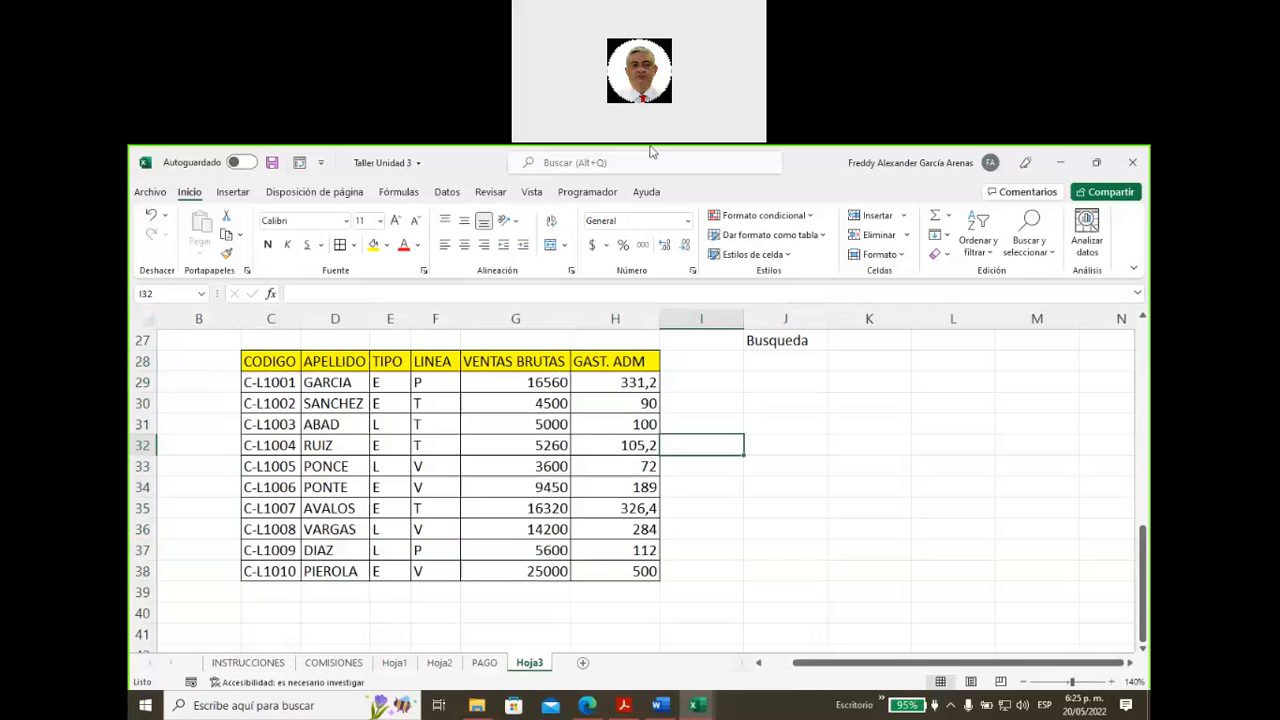
- Annotate the screen in green with an arrow to the CODIGO header labelled "Izq" and the word "buscarV" beside the table
left_click(889, 168)
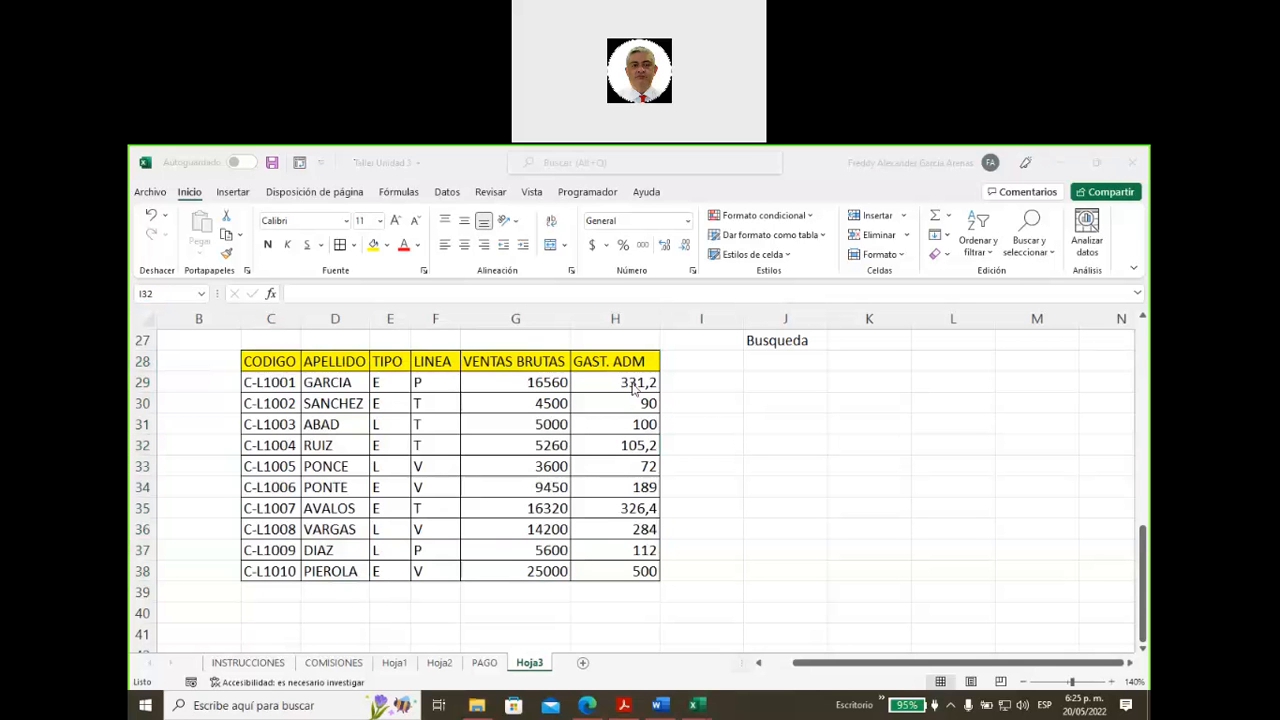
mouse_move(264, 254)
left_mouse_down()
mouse_move(268, 338)
mouse_move(283, 310)
left_mouse_up()
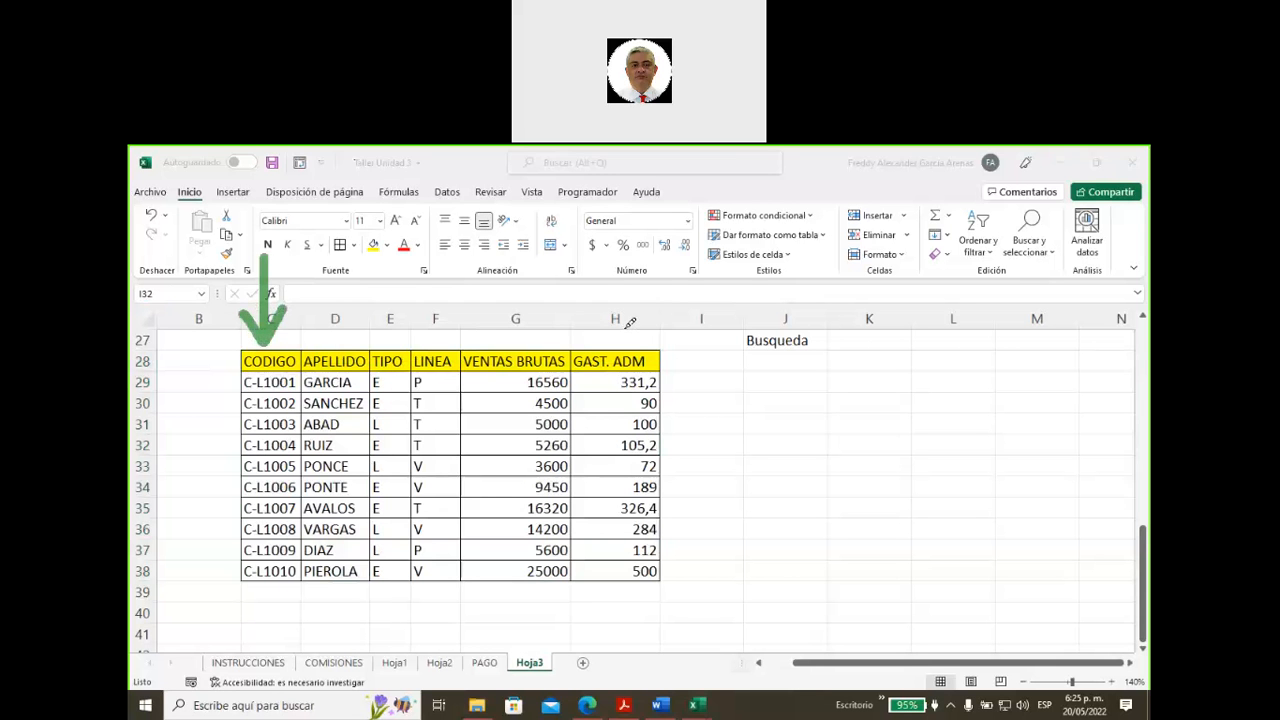
mouse_move(857, 339)
left_mouse_down()
mouse_move(872, 390)
mouse_move(930, 375)
mouse_move(935, 398)
mouse_move(994, 397)
left_mouse_up()
mouse_move(1021, 354)
left_mouse_down()
mouse_move(1010, 366)
mouse_move(1030, 370)
left_mouse_up()
mouse_move(1036, 360)
left_mouse_down()
mouse_move(1061, 360)
mouse_move(1080, 312)
left_mouse_up()
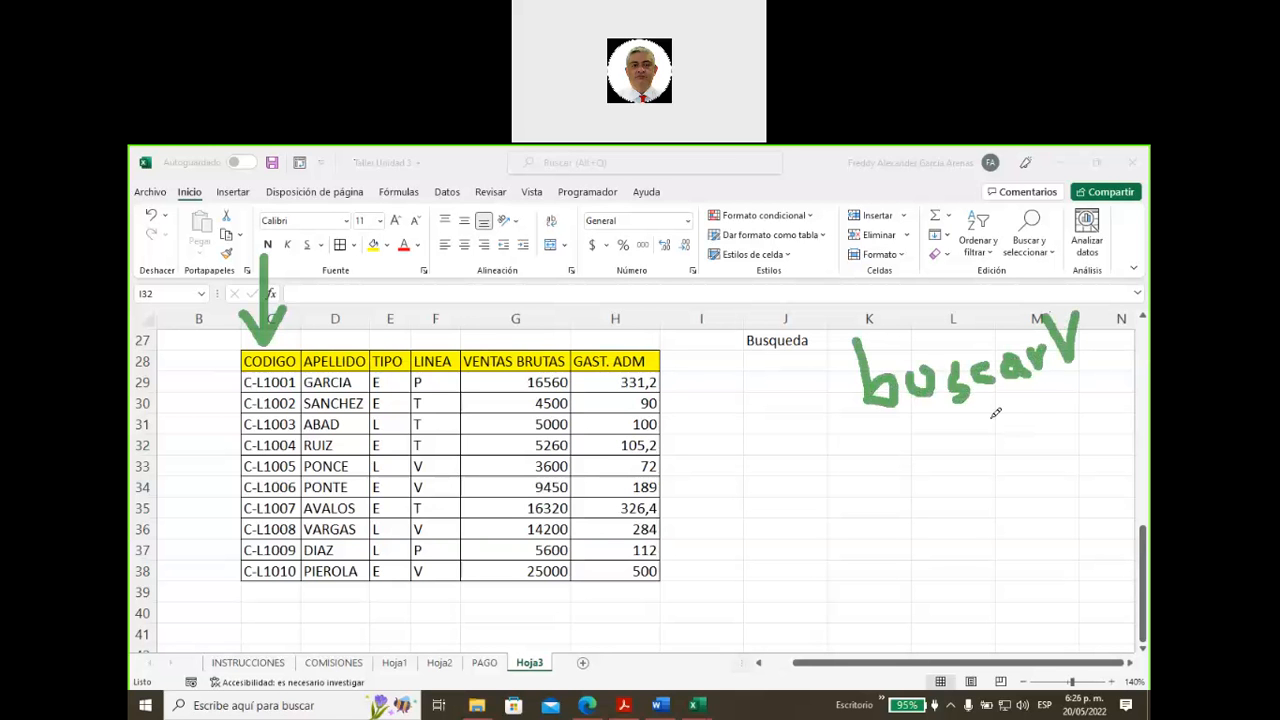
mouse_move(232, 197)
left_mouse_down()
mouse_move(240, 240)
mouse_move(273, 206)
mouse_move(262, 222)
mouse_move(316, 220)
mouse_move(318, 245)
left_mouse_up()
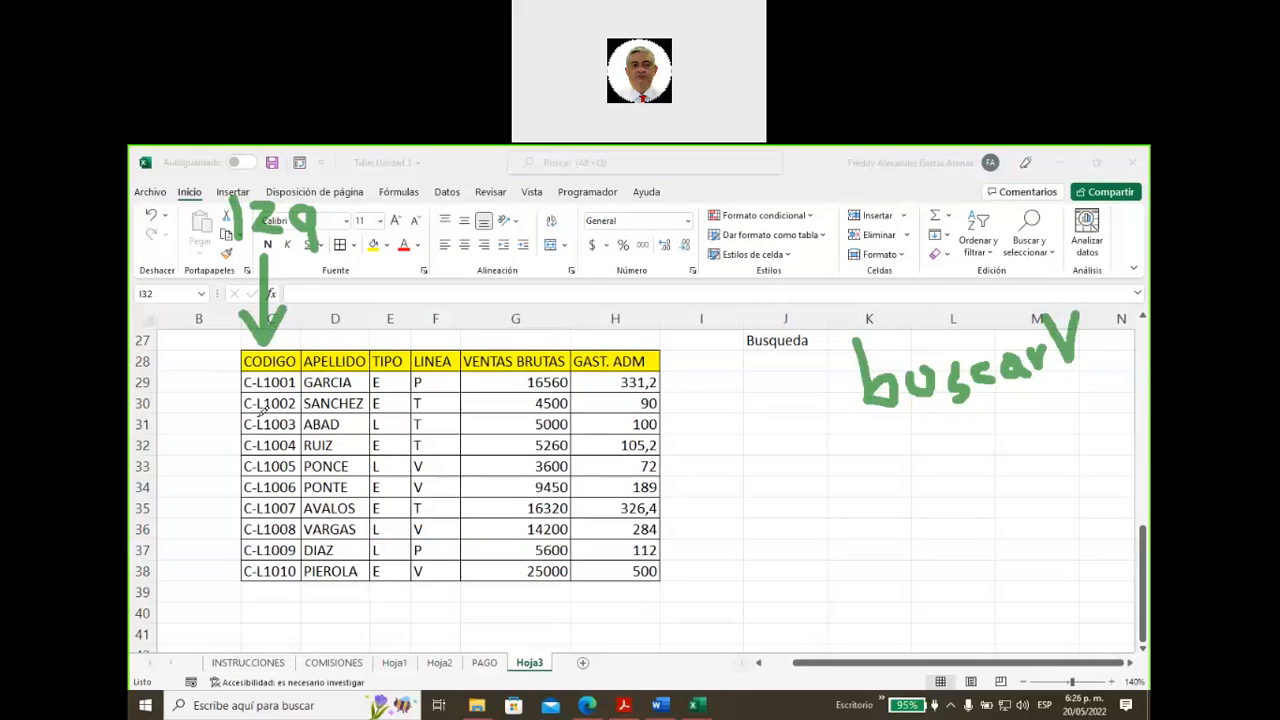
- Mark code C-L1005 with a green arrow and underline, and write 3 below the "buscarV" note
left_click_drag(213, 456, 233, 467)
left_click_drag(245, 477, 300, 476)
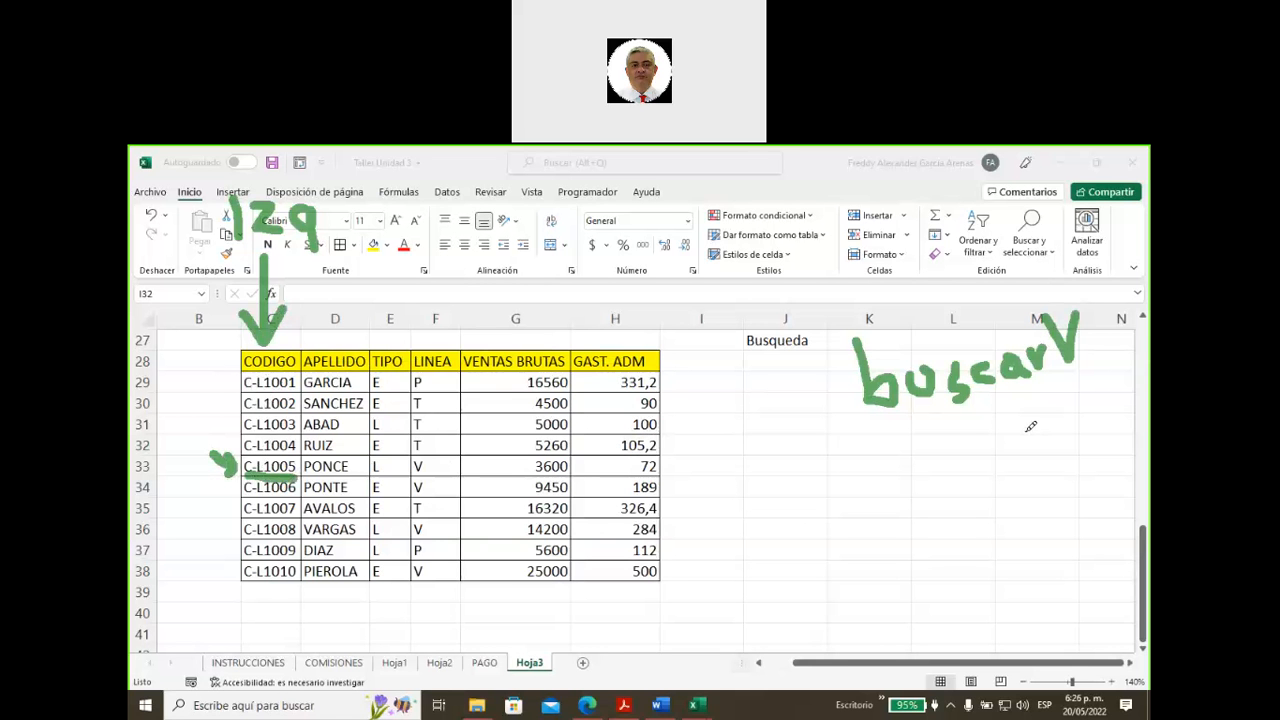
mouse_move(953, 421)
left_mouse_down()
mouse_move(992, 418)
mouse_move(966, 438)
mouse_move(968, 467)
mouse_move(950, 465)
left_mouse_up()
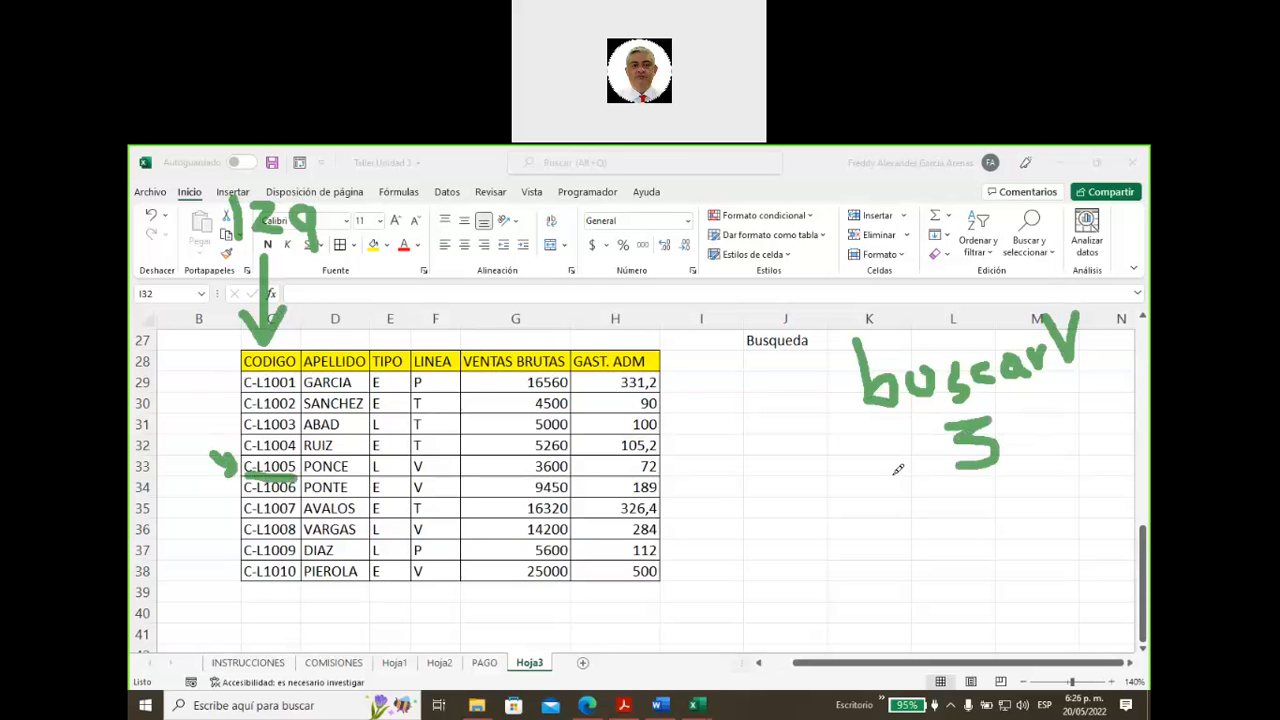
- Number the CODIGO, APELLIDO and TIPO columns 1, 2 and 3 in green, and circle C-L1005's TIPO value with an arrow to it
left_click_drag(262, 385, 273, 358)
mouse_move(273, 358)
left_mouse_down()
mouse_move(284, 380)
mouse_move(270, 428)
mouse_move(290, 424)
left_mouse_up()
mouse_move(333, 375)
left_mouse_down()
mouse_move(350, 372)
mouse_move(325, 426)
mouse_move(356, 420)
left_mouse_up()
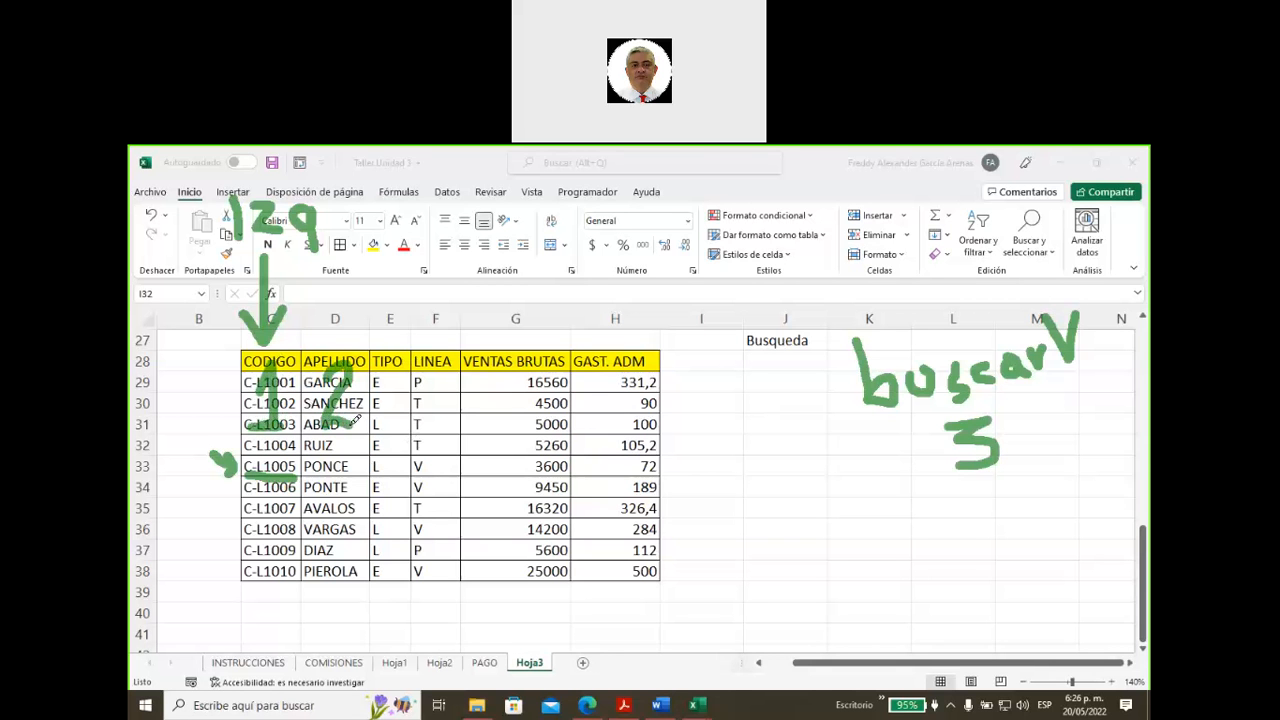
mouse_move(375, 358)
left_mouse_down()
mouse_move(404, 358)
mouse_move(406, 404)
mouse_move(390, 412)
left_mouse_up()
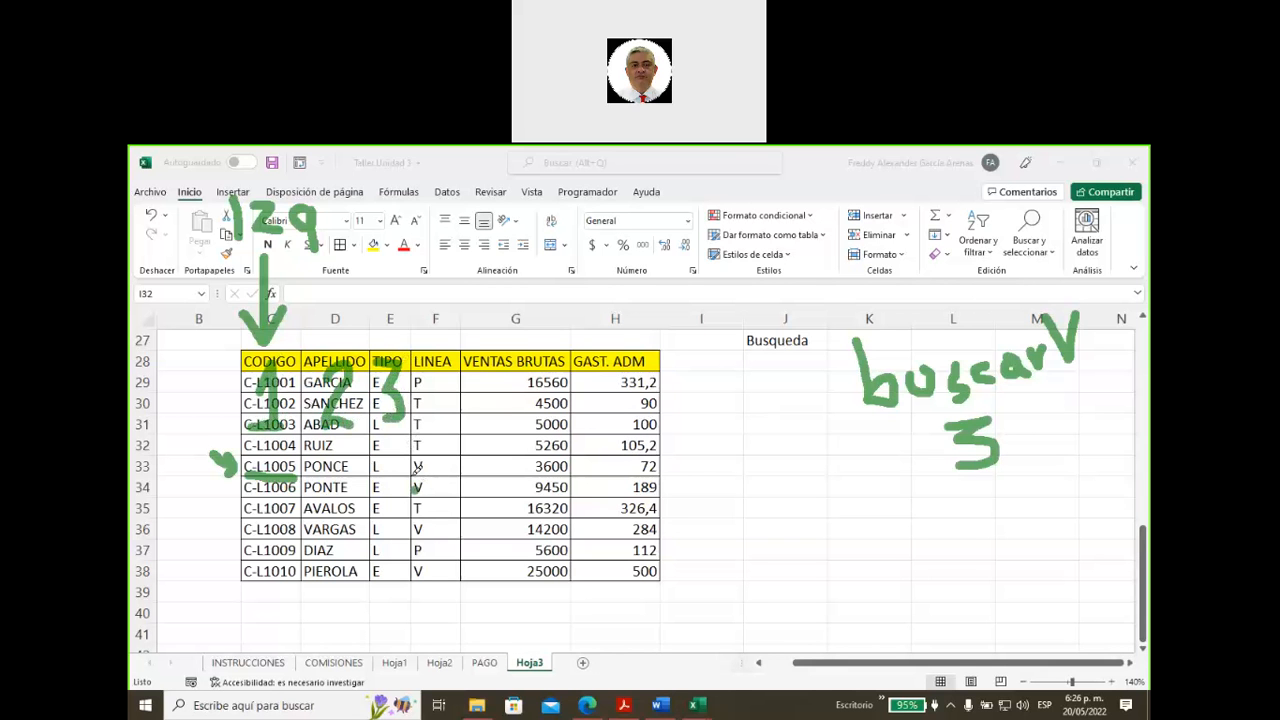
mouse_move(417, 468)
left_mouse_down()
mouse_move(408, 447)
mouse_move(372, 446)
mouse_move(368, 478)
mouse_move(409, 478)
mouse_move(421, 458)
left_mouse_up()
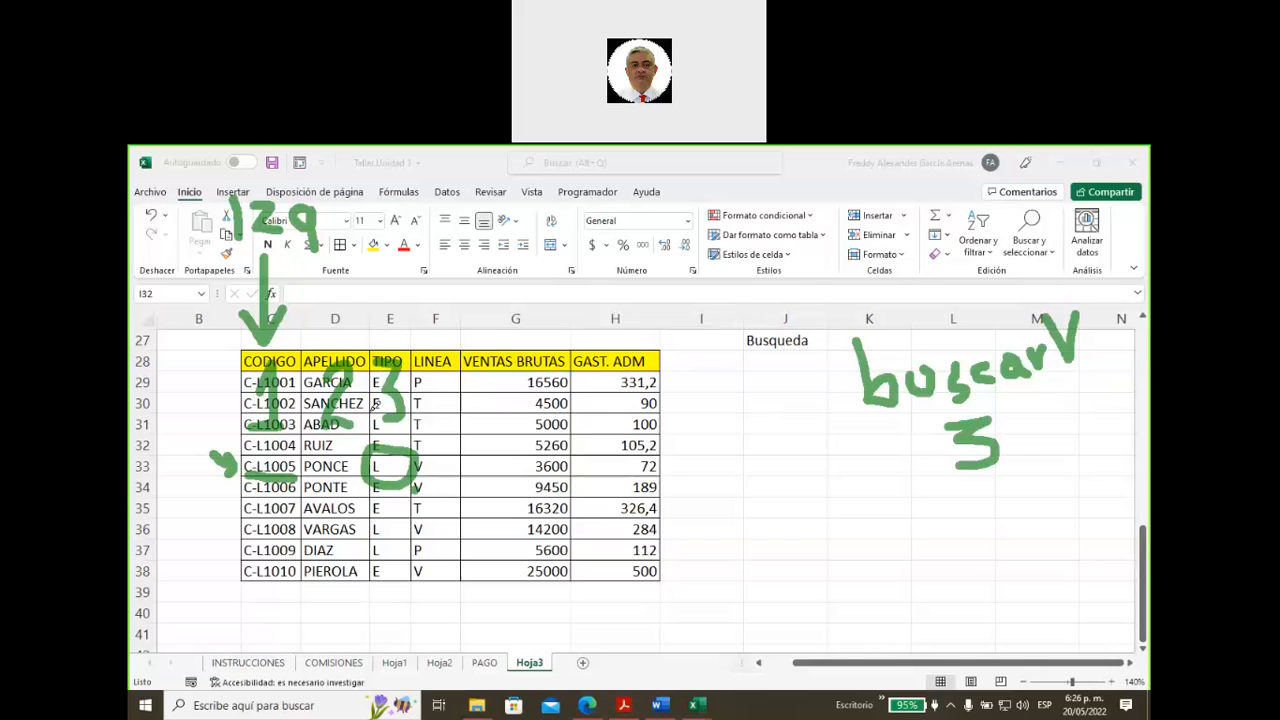
mouse_move(427, 540)
left_mouse_down()
mouse_move(402, 496)
mouse_move(412, 499)
left_mouse_up()
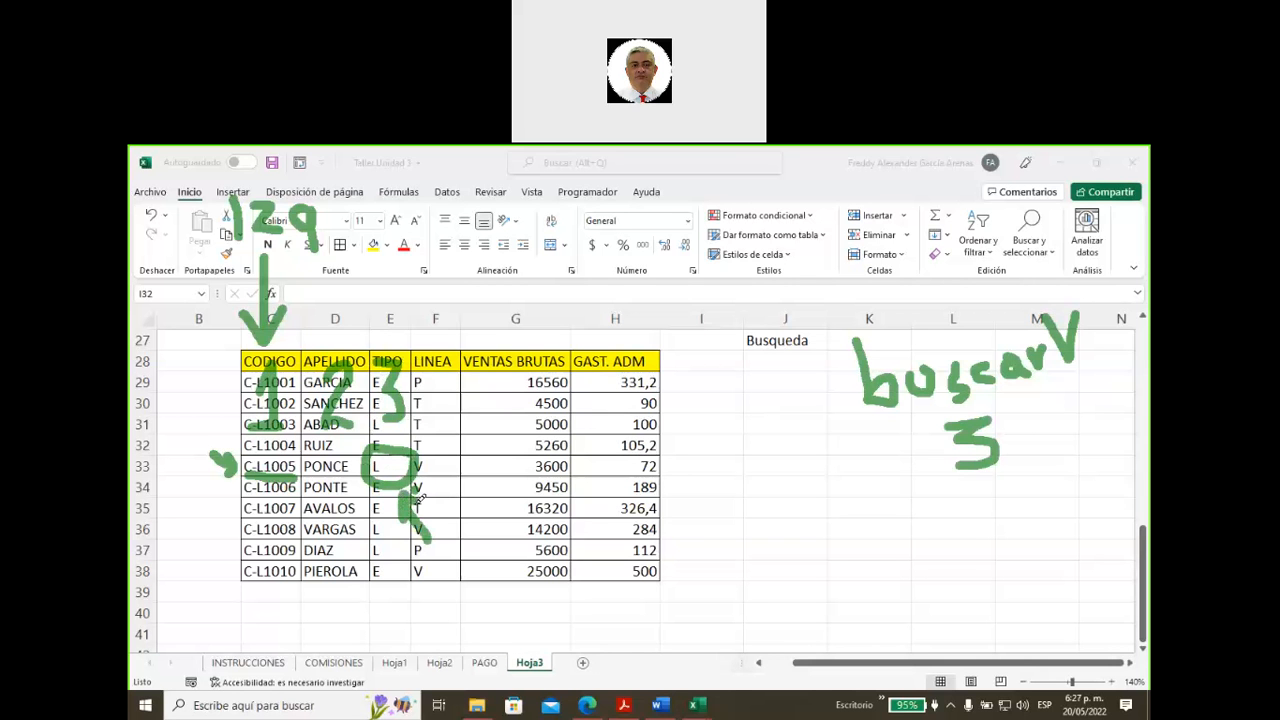
- Number the LINEA, VENTAS BRUTAS and GAST. ADM columns 4, 5 and 6 in green
mouse_move(440, 362)
left_mouse_down()
mouse_move(424, 388)
mouse_move(445, 398)
mouse_move(440, 415)
left_mouse_up()
mouse_move(530, 358)
left_mouse_down()
mouse_move(494, 362)
mouse_move(498, 414)
mouse_move(486, 412)
left_mouse_up()
mouse_move(618, 364)
left_mouse_down()
mouse_move(600, 400)
mouse_move(624, 396)
left_mouse_up()
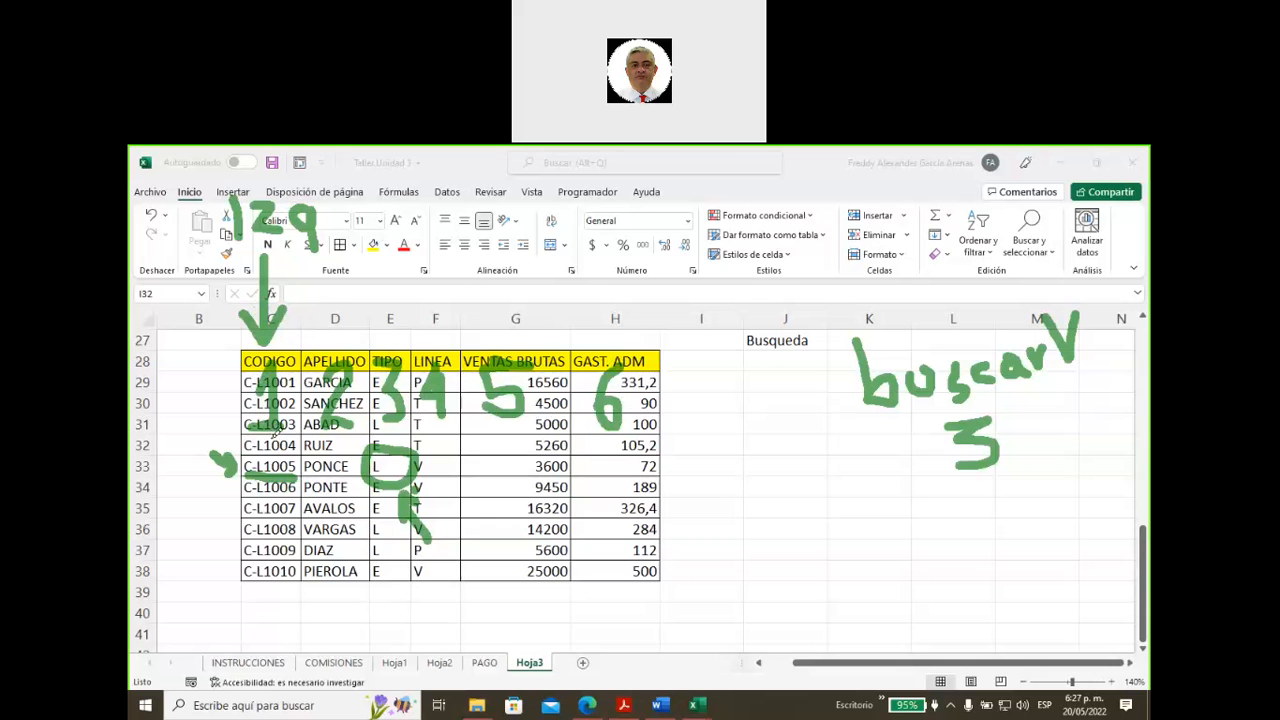
- Draw a green arrow from the CODIGO header to the LINEA header, and close the screen annotations
mouse_move(300, 338)
left_mouse_down()
mouse_move(370, 292)
mouse_move(426, 340)
left_mouse_up()
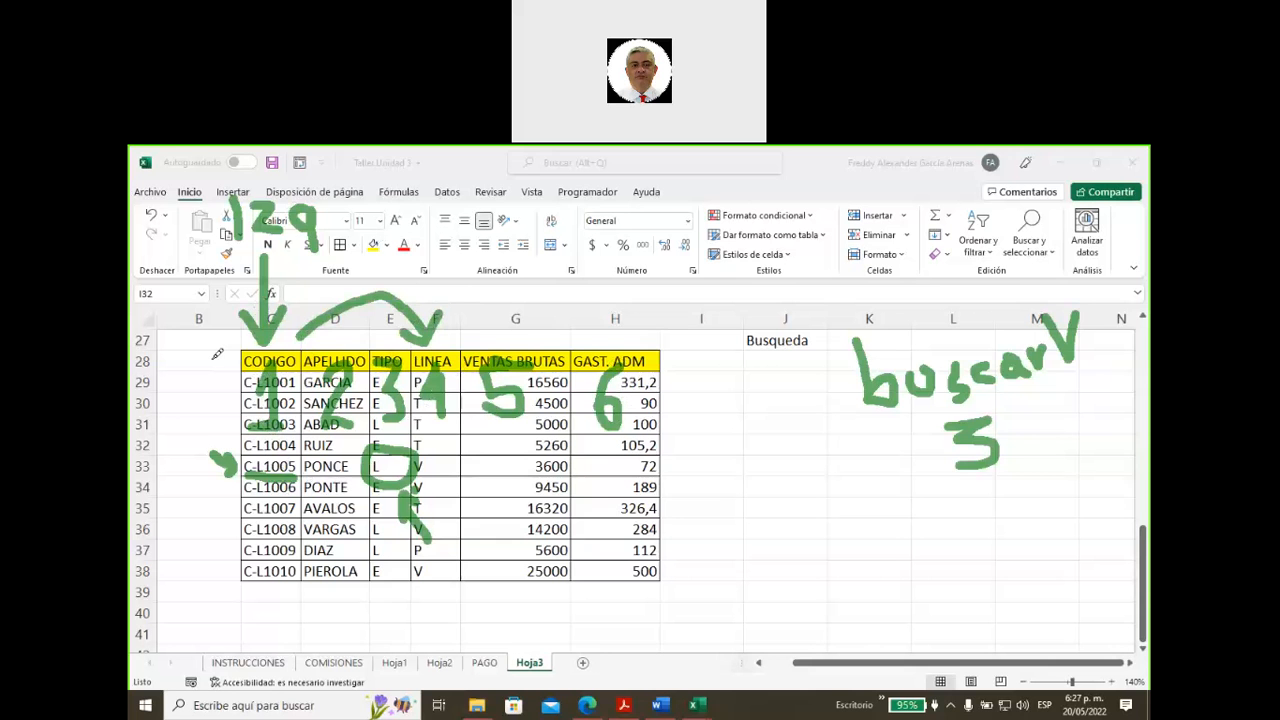
key("Escape")
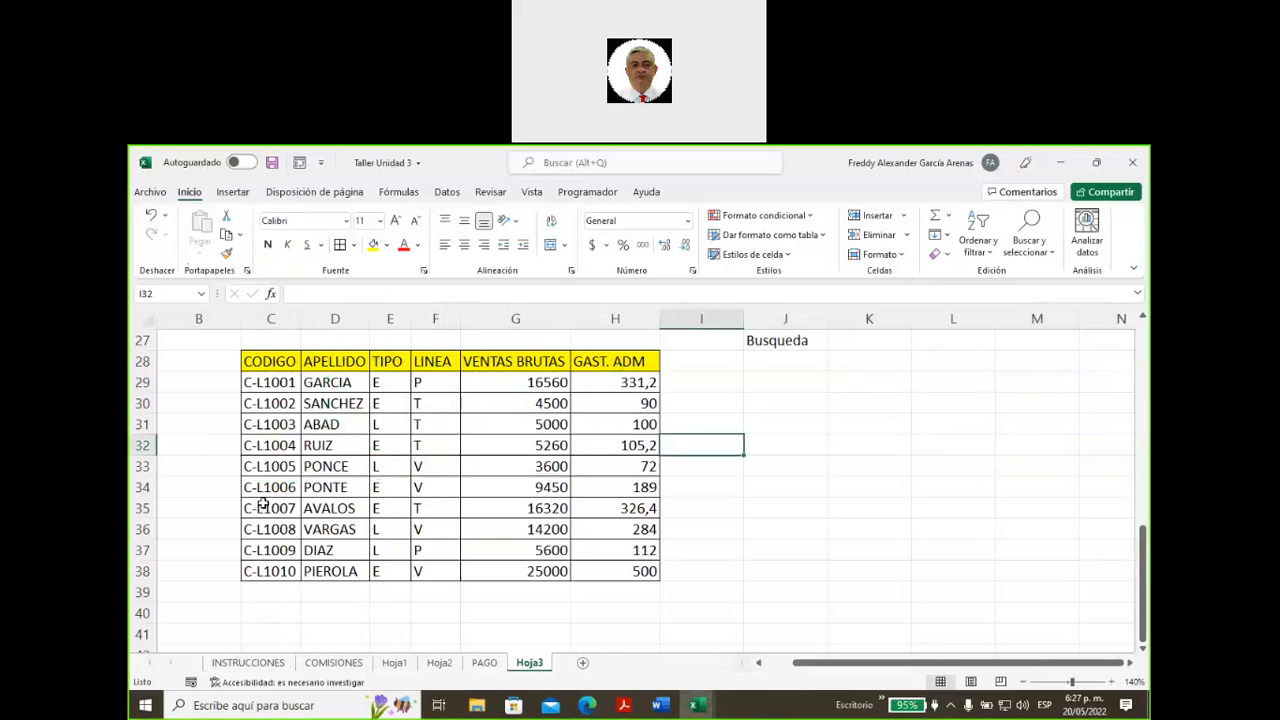
- Fill the C-L1007 row of the employee table, C35:H35, with the standard orange colour
left_click_drag(265, 508, 590, 508)
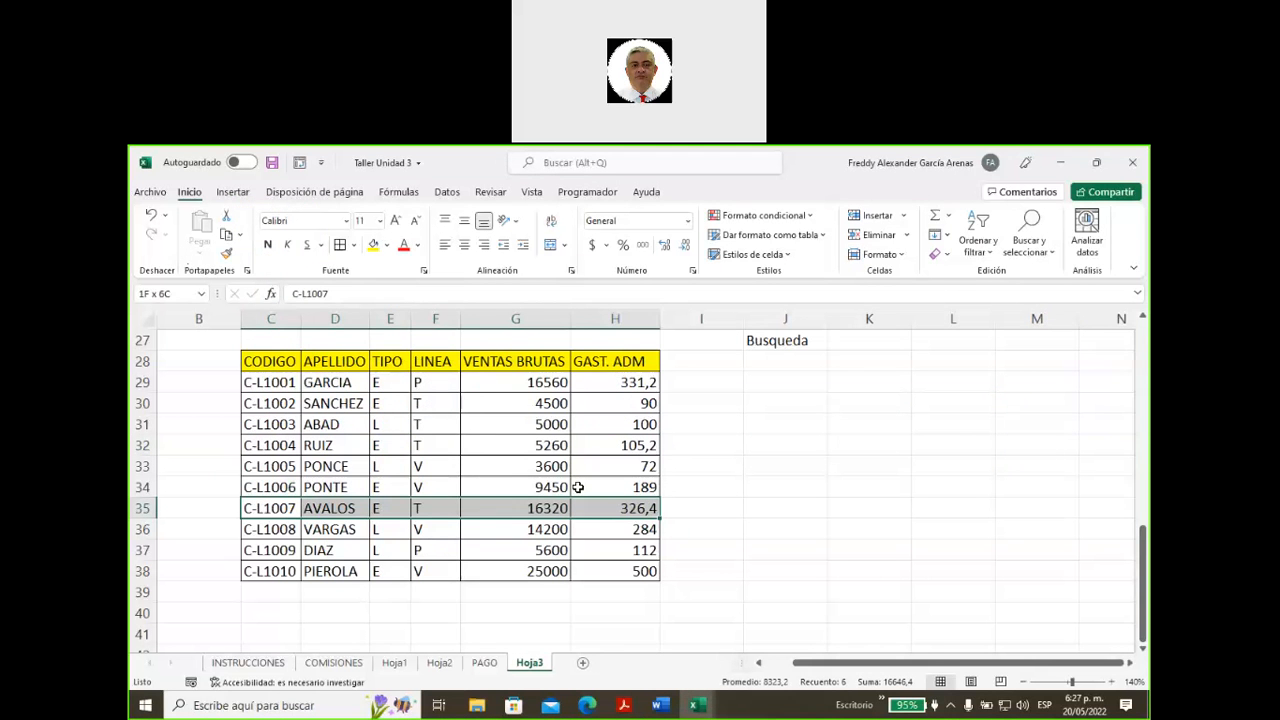
left_click(373, 245)
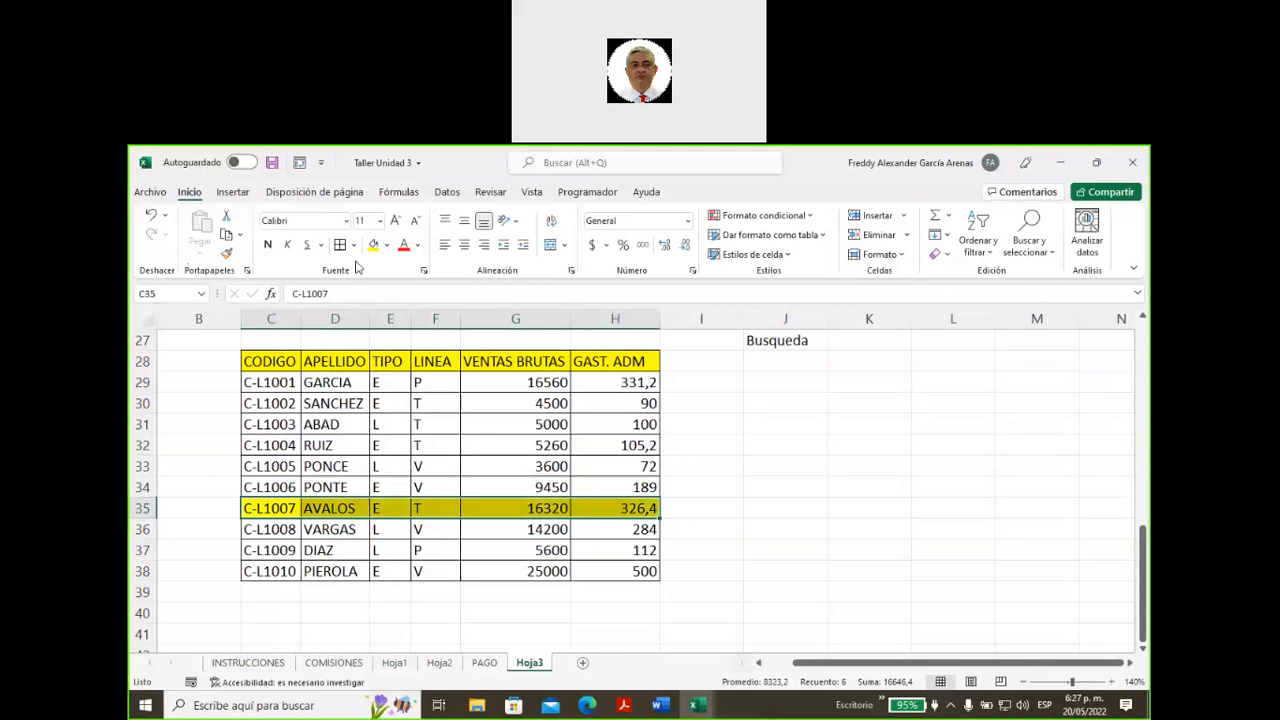
left_click(389, 245)
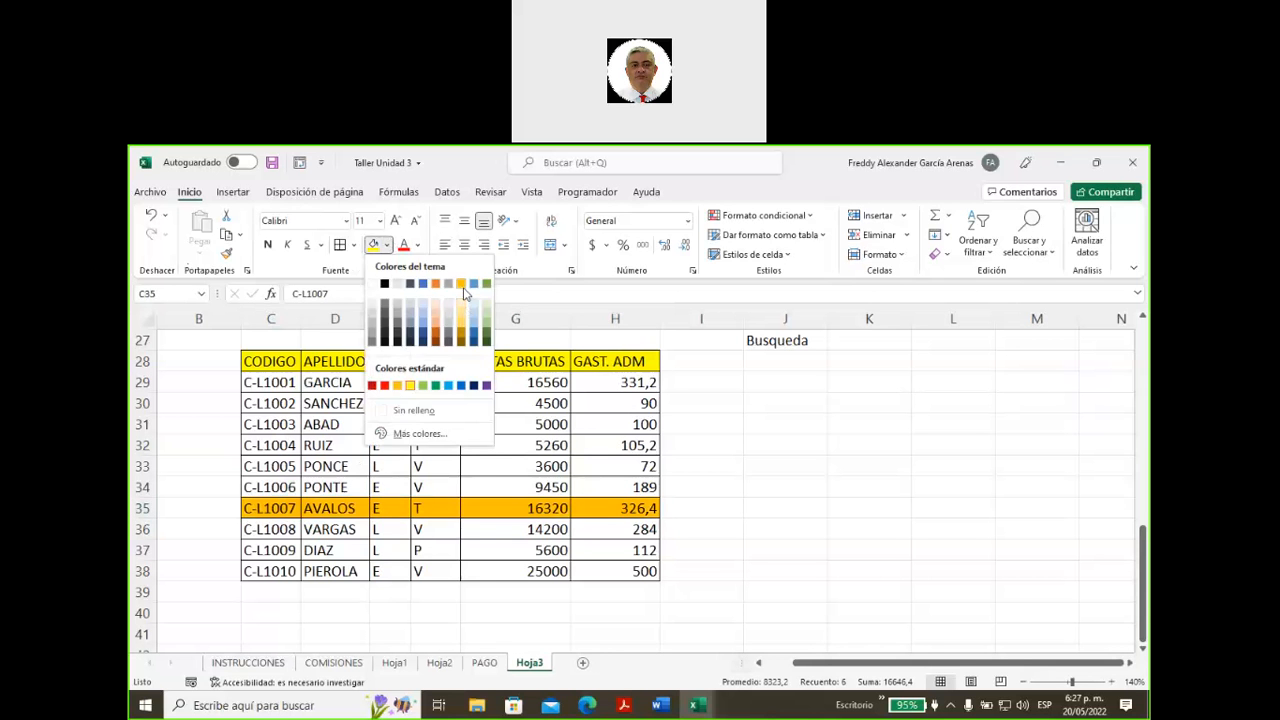
left_click(399, 383)
- Change the fill of the table's header row, C28:H28, to the standard blue colour
left_click_drag(268, 368, 640, 362)
left_click(388, 246)
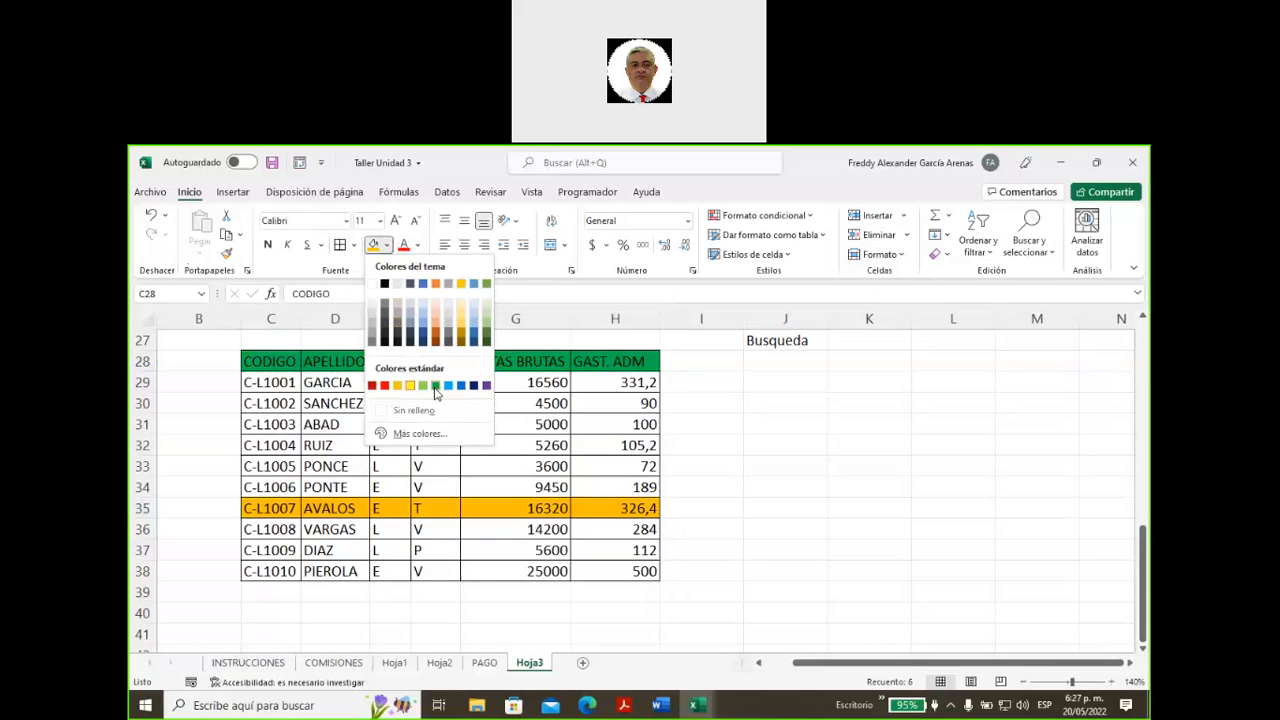
left_click(459, 384)
left_click(730, 428)
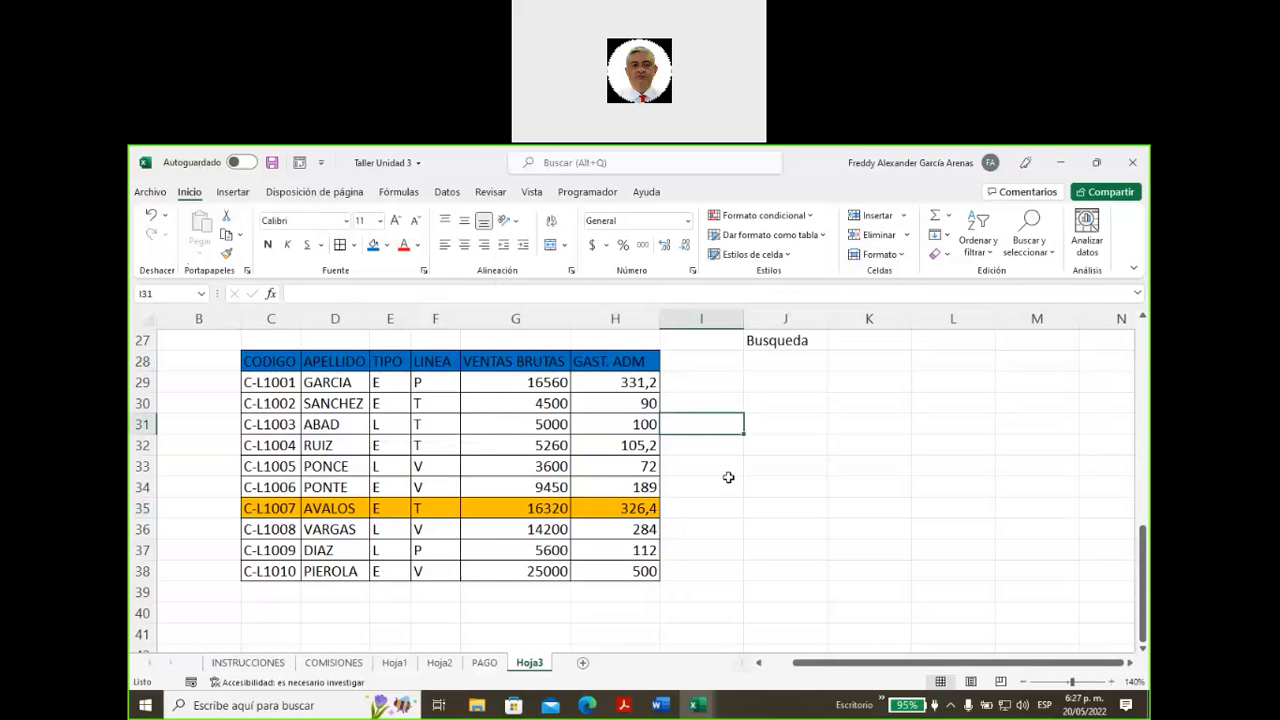
- Enter the label "lo que busco" in cell J29, under Busqueda
left_click(791, 388)
type("lo9 que busco")
key("BackSpace")
key("BackSpace")
key("BackSpace")
key("BackSpace")
key("BackSpace")
key("BackSpace")
key("BackSpace")
key("BackSpace")
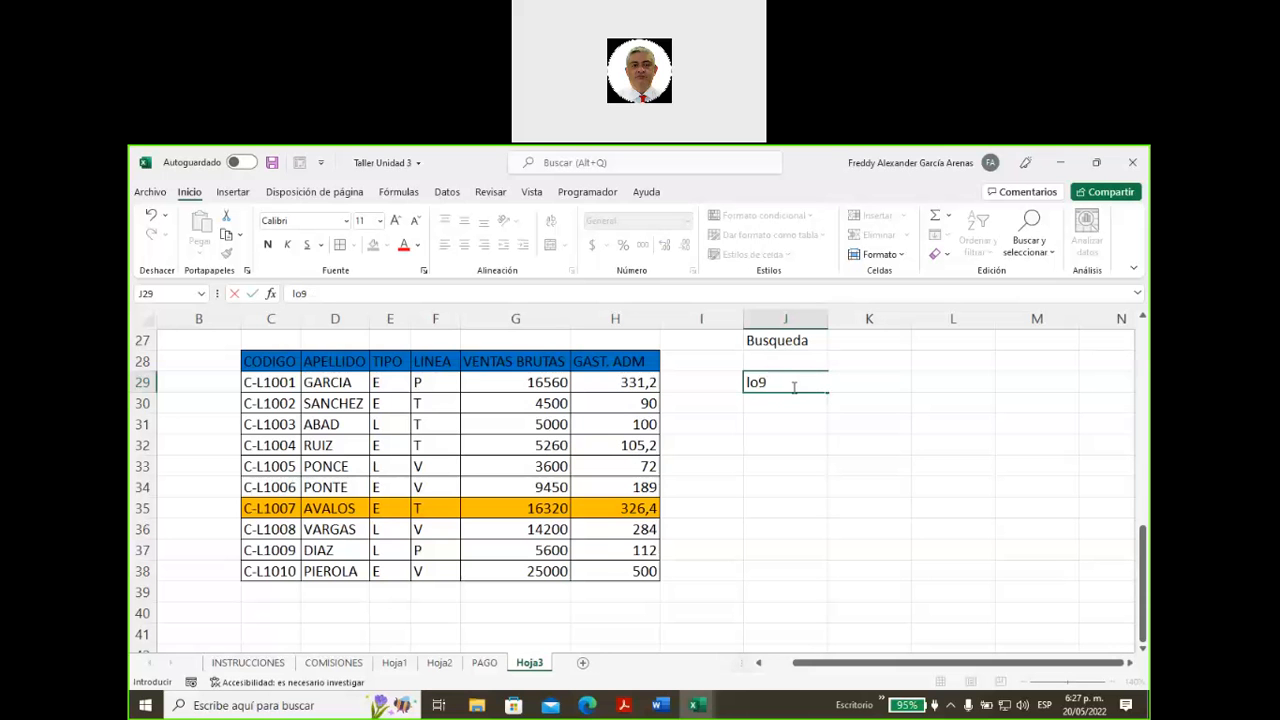
type("que busco")
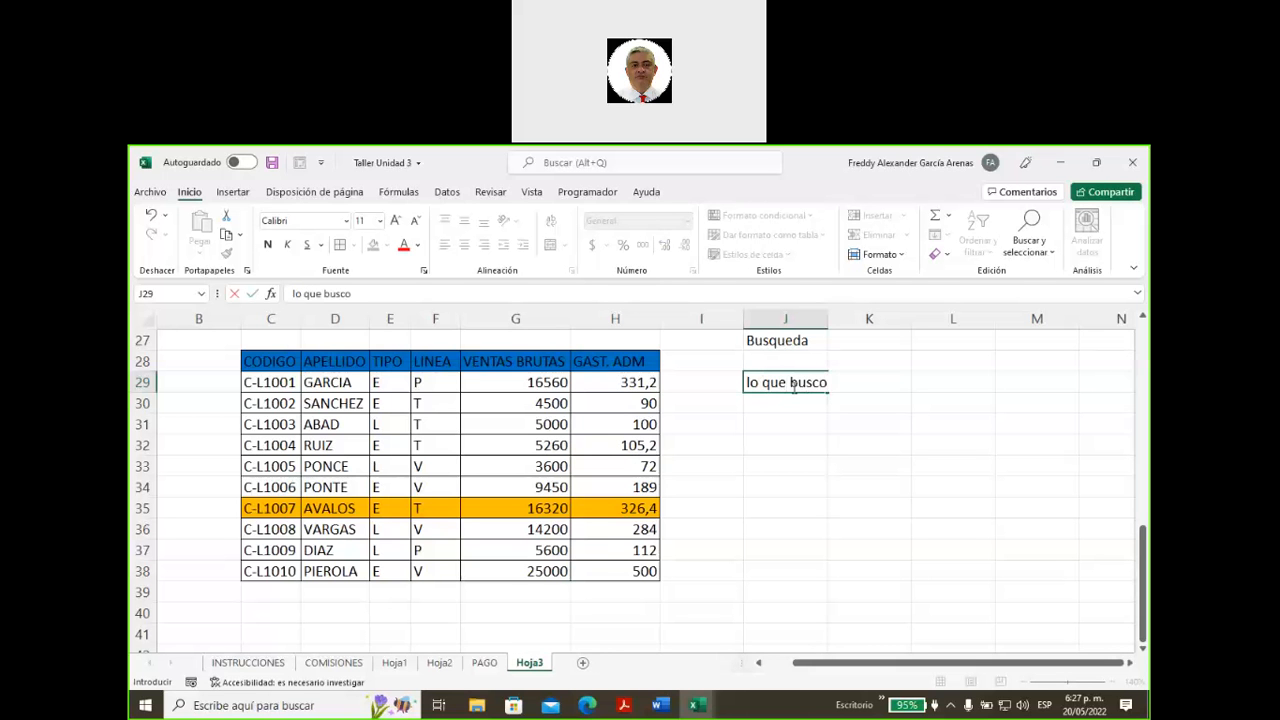
left_click(866, 449)
- Fill cell J30, below the "lo que busco" label, with the standard light green colour
left_click(768, 404)
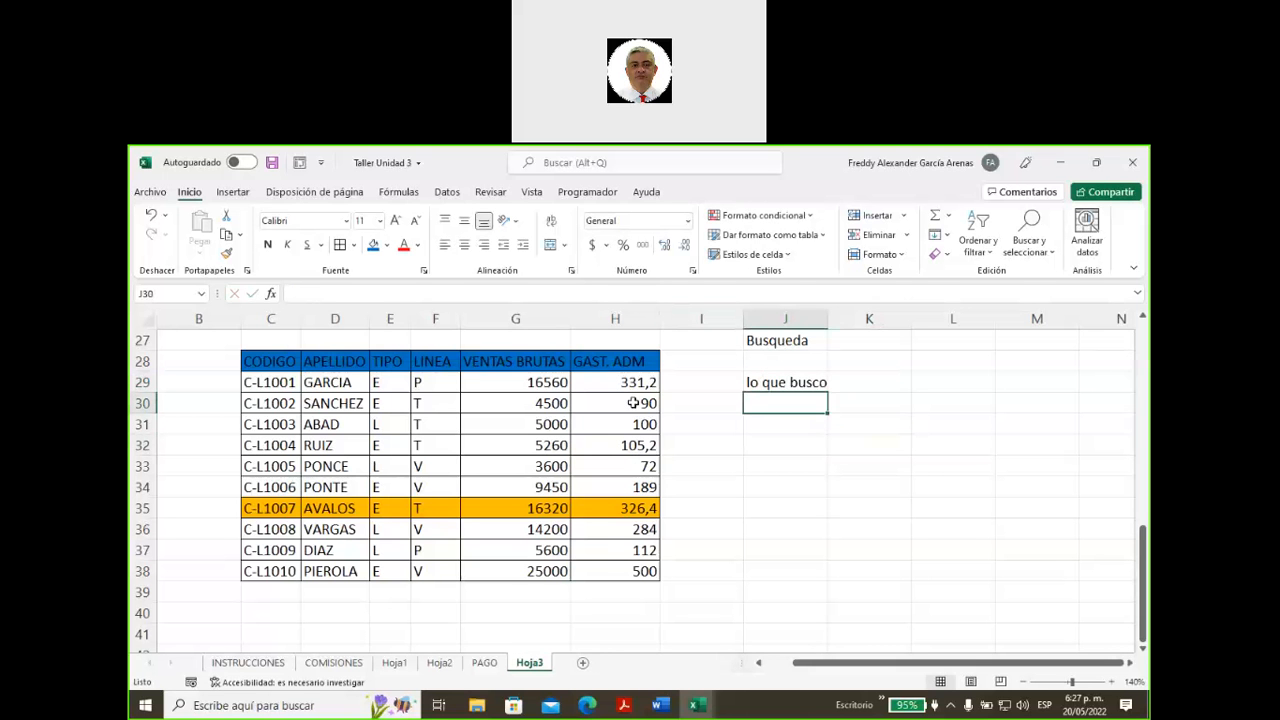
left_click(387, 245)
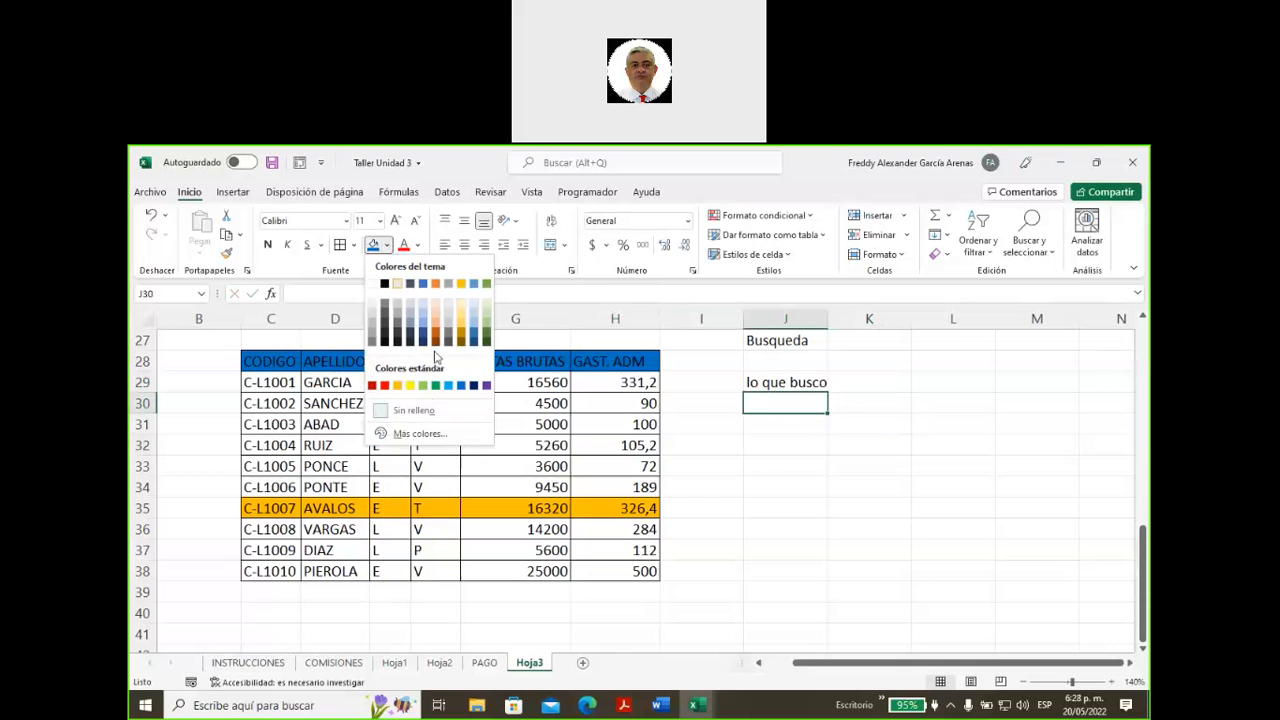
left_click(422, 385)
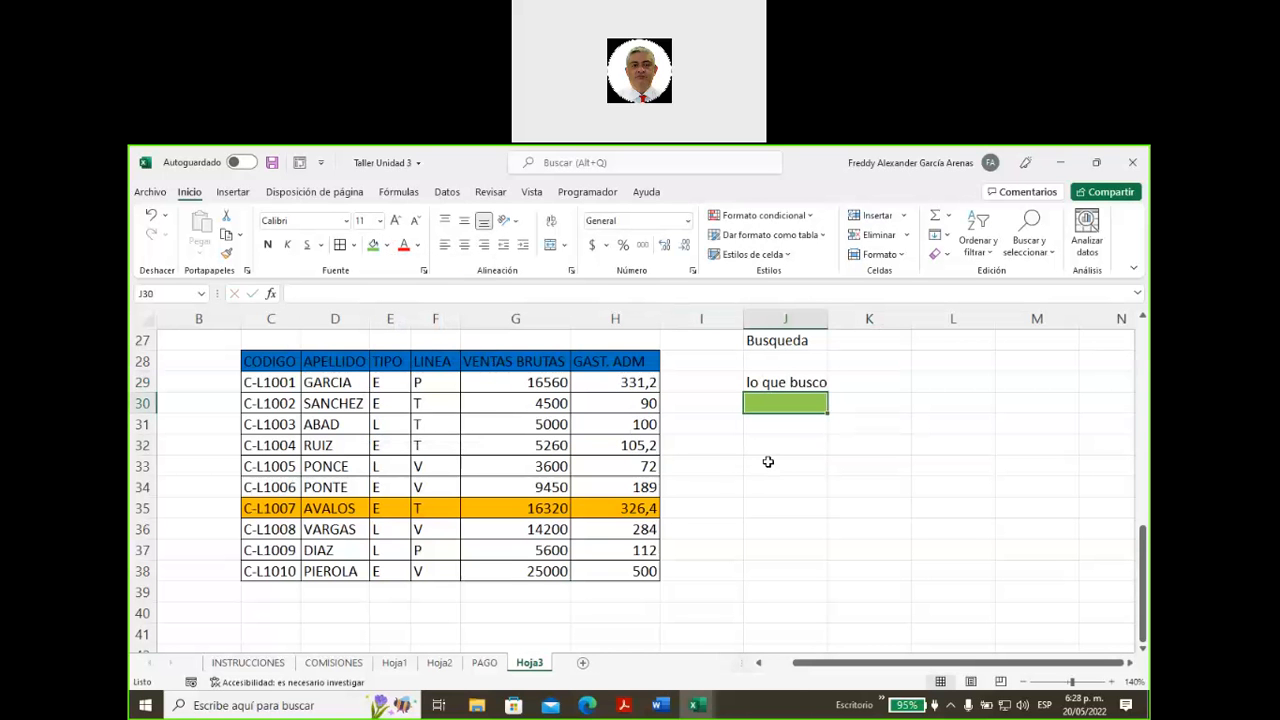
- Enter the labels "Apellido" in cell J32 and "V. Brutas" in cell J34
left_click(332, 360)
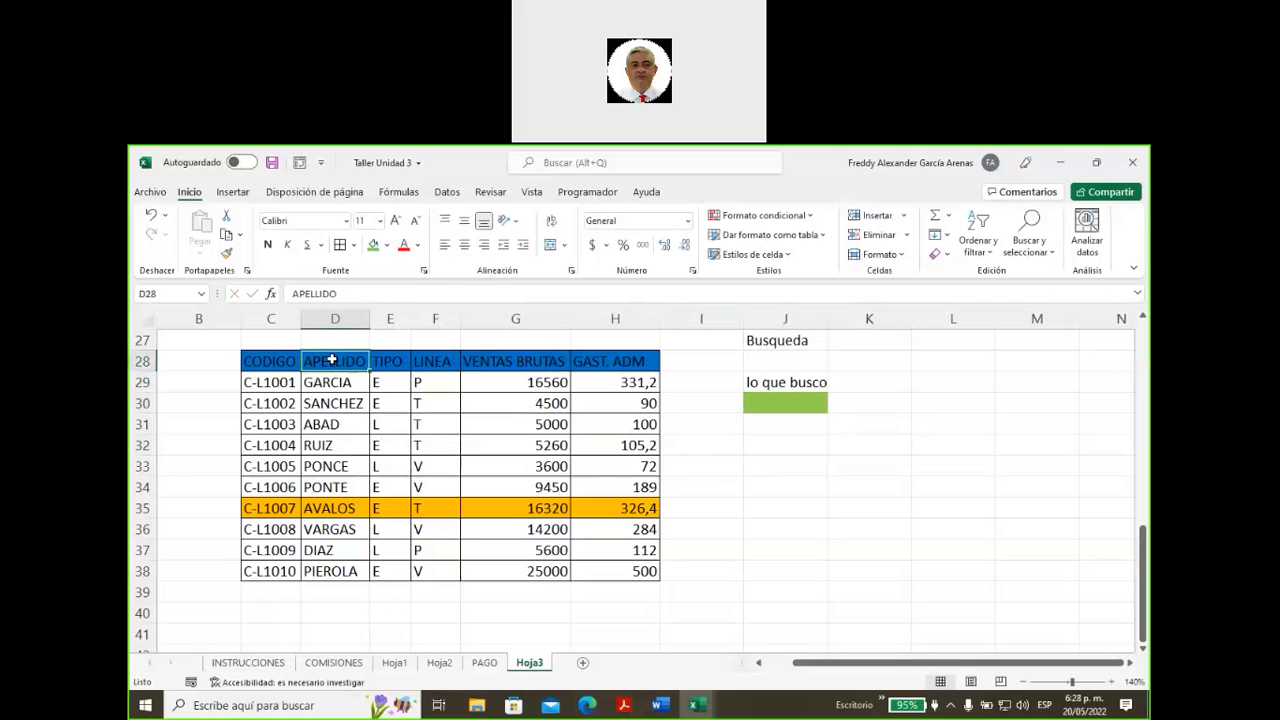
left_click(757, 445)
type("llido")
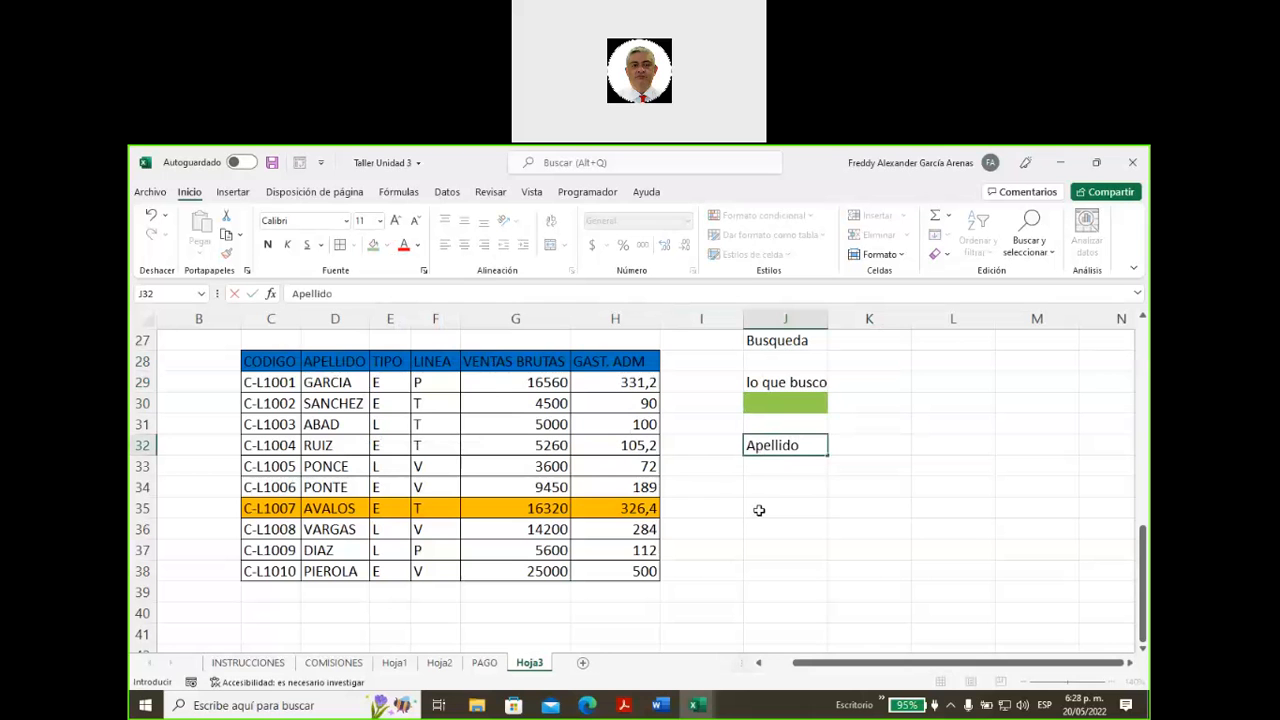
left_click(760, 482)
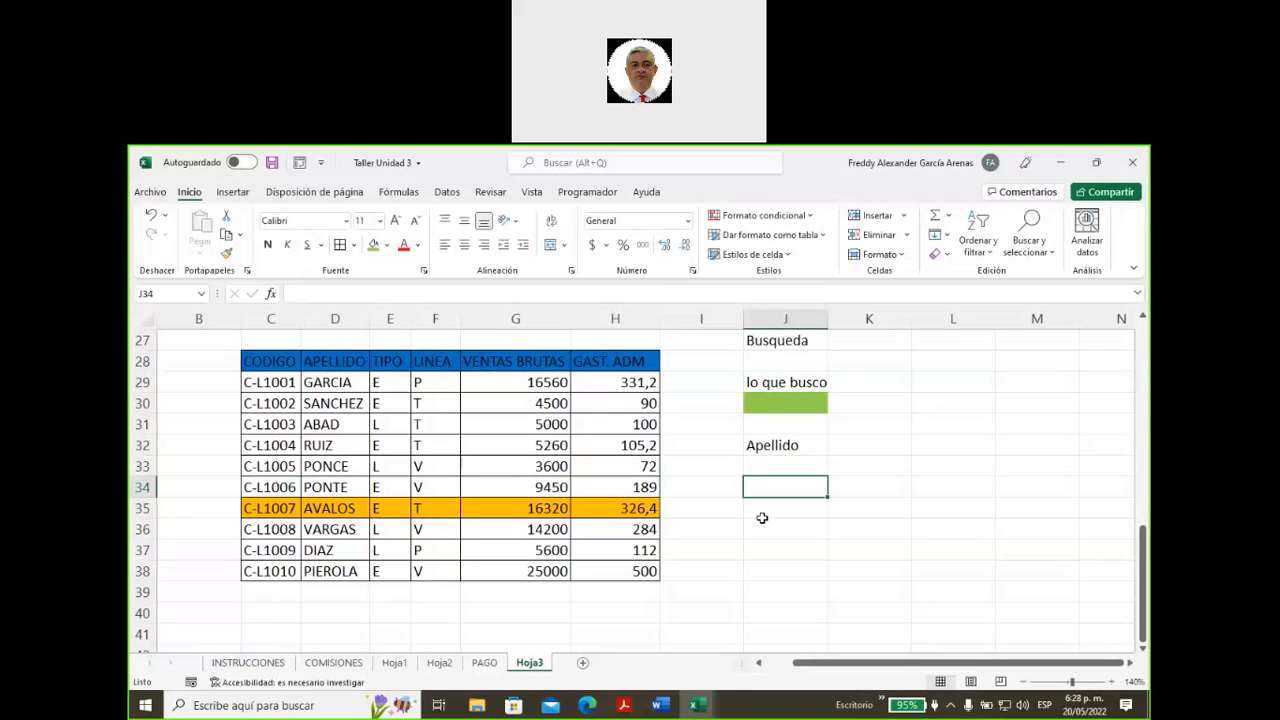
type("V")
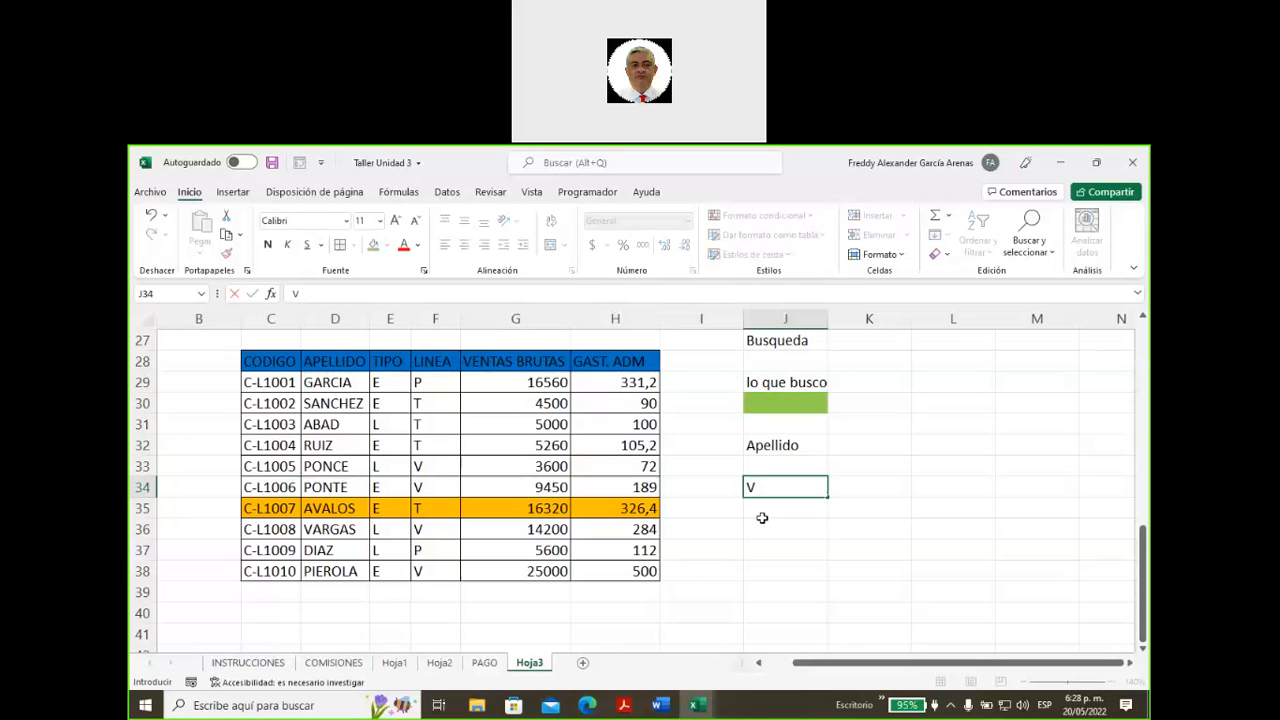
type(". Brutas")
key("Return")
- Fill the result cells J35 and J33, below V. Brutas and Apellido, with the same light green
left_click(765, 465)
left_click(770, 510)
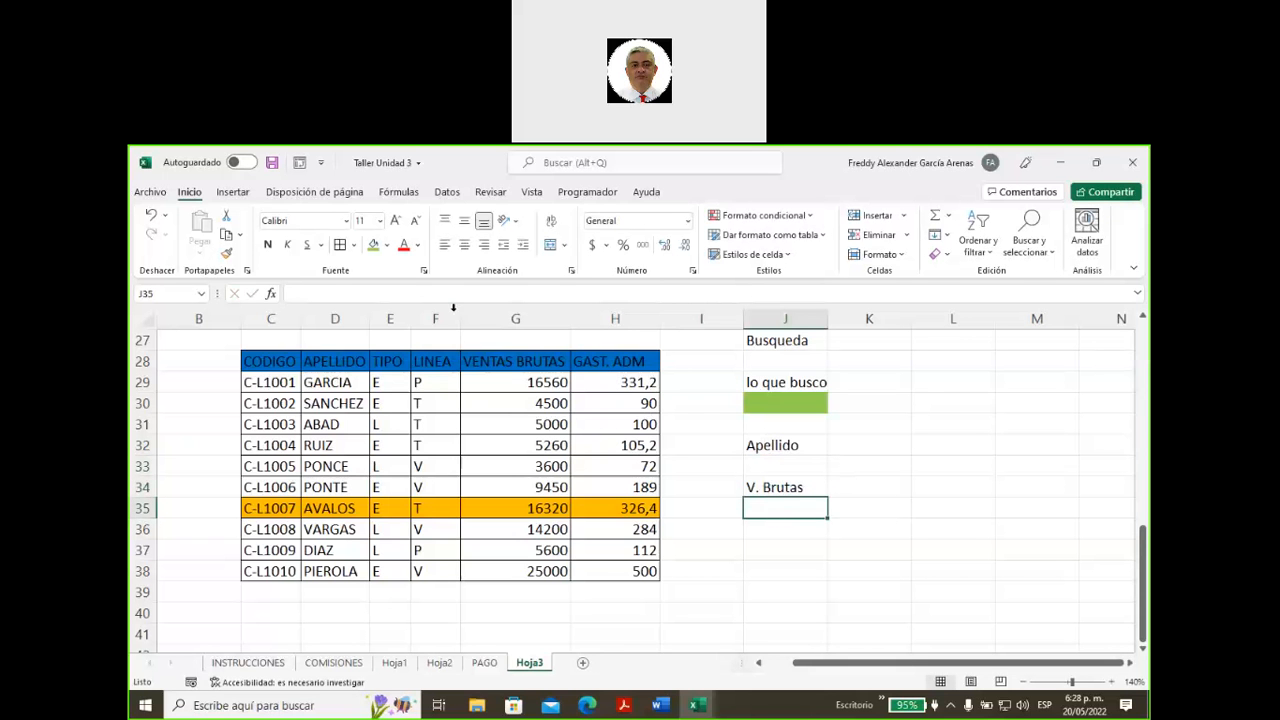
left_click(373, 244)
left_click(770, 468)
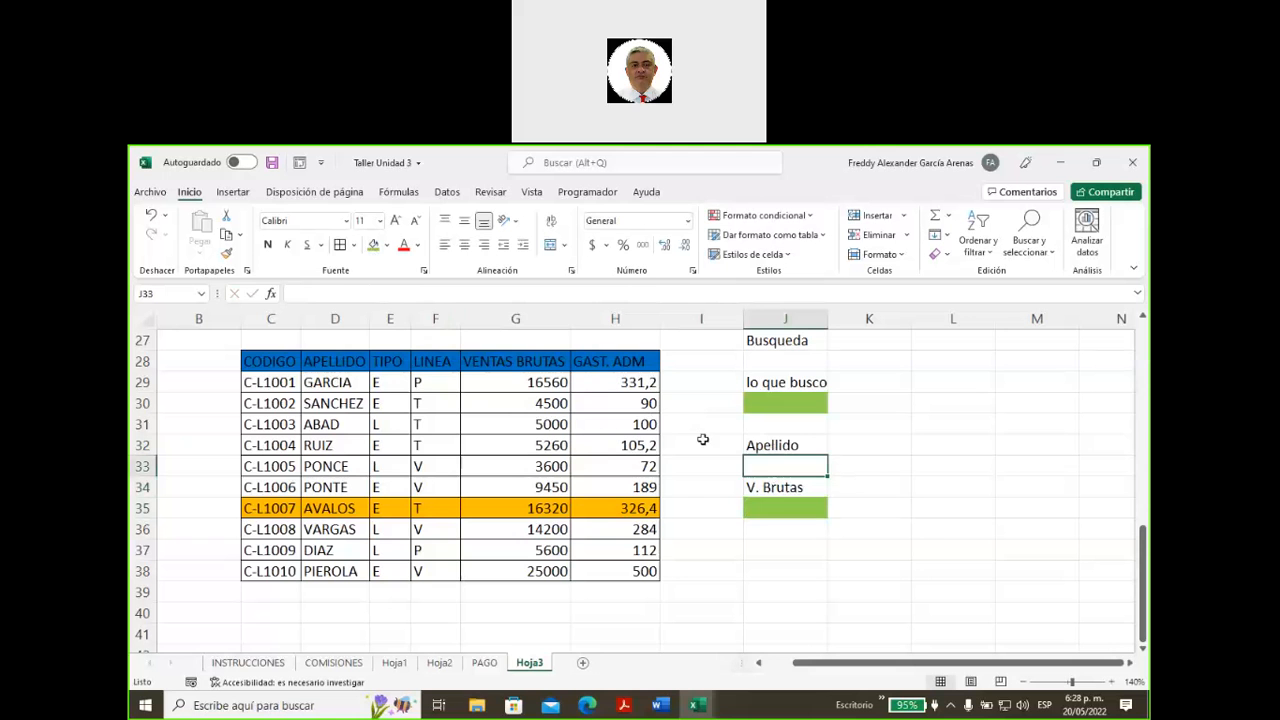
left_click(373, 244)
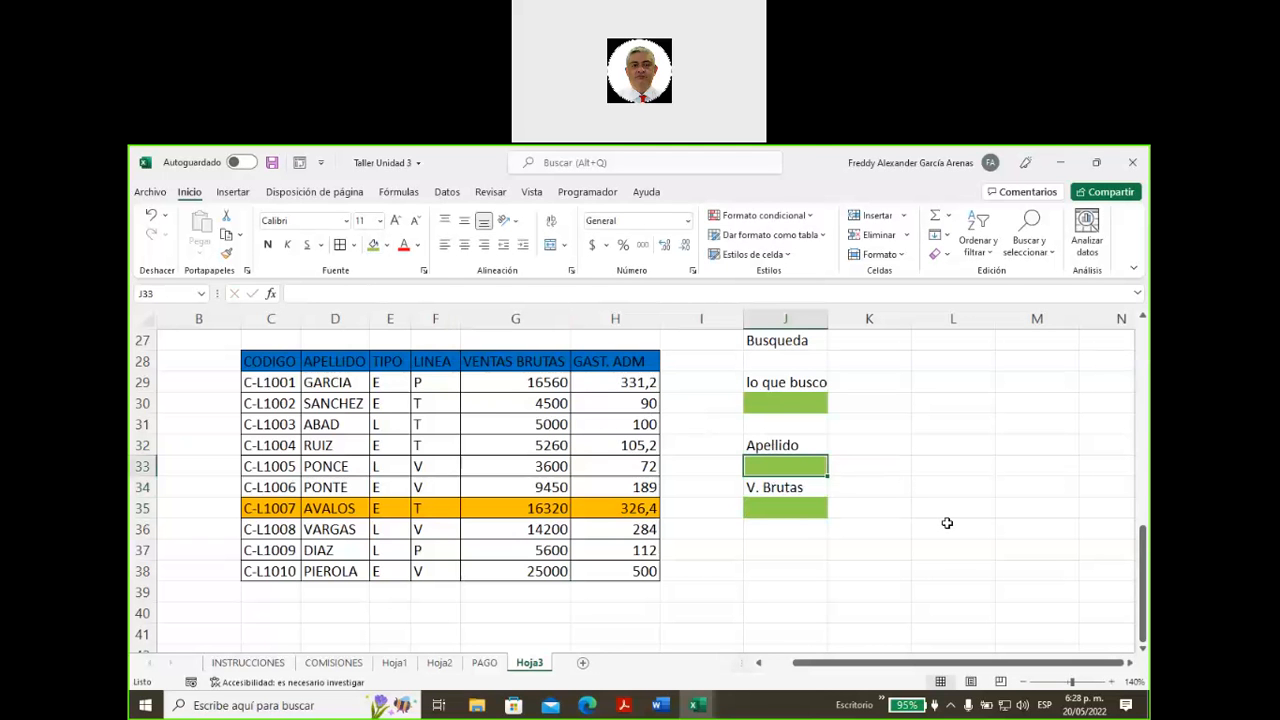
left_click(785, 405)
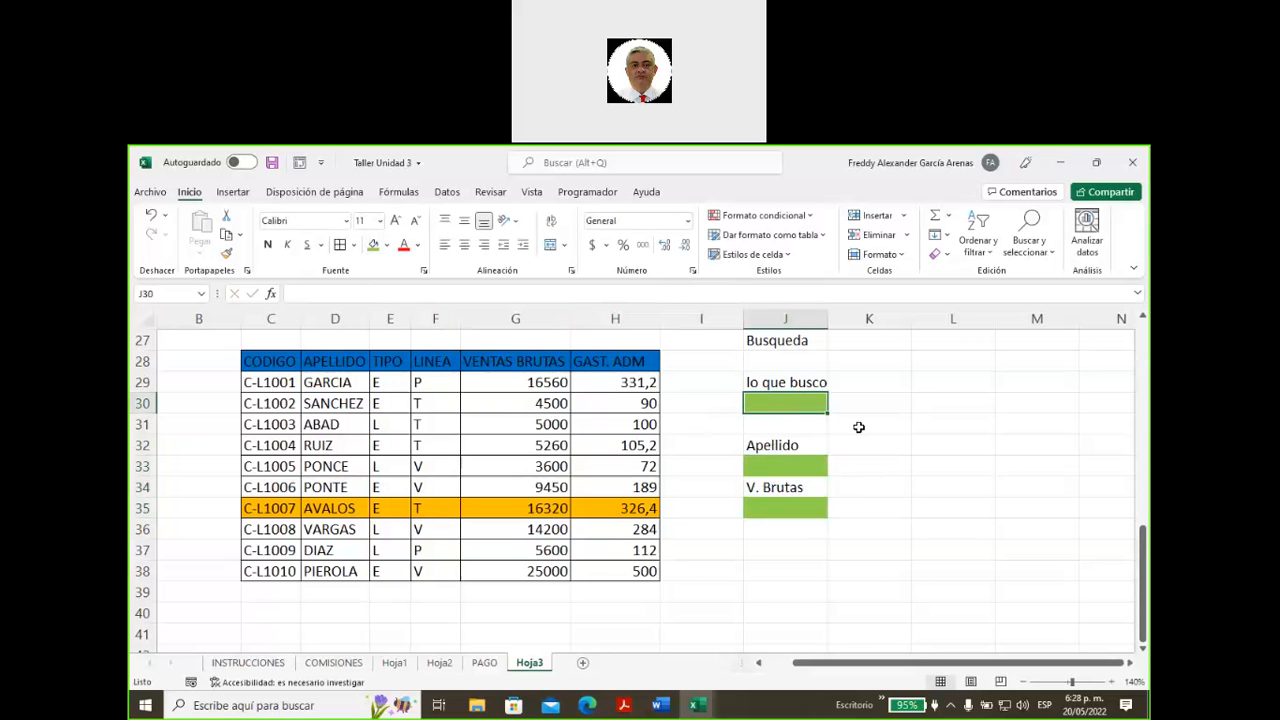
left_click(443, 194)
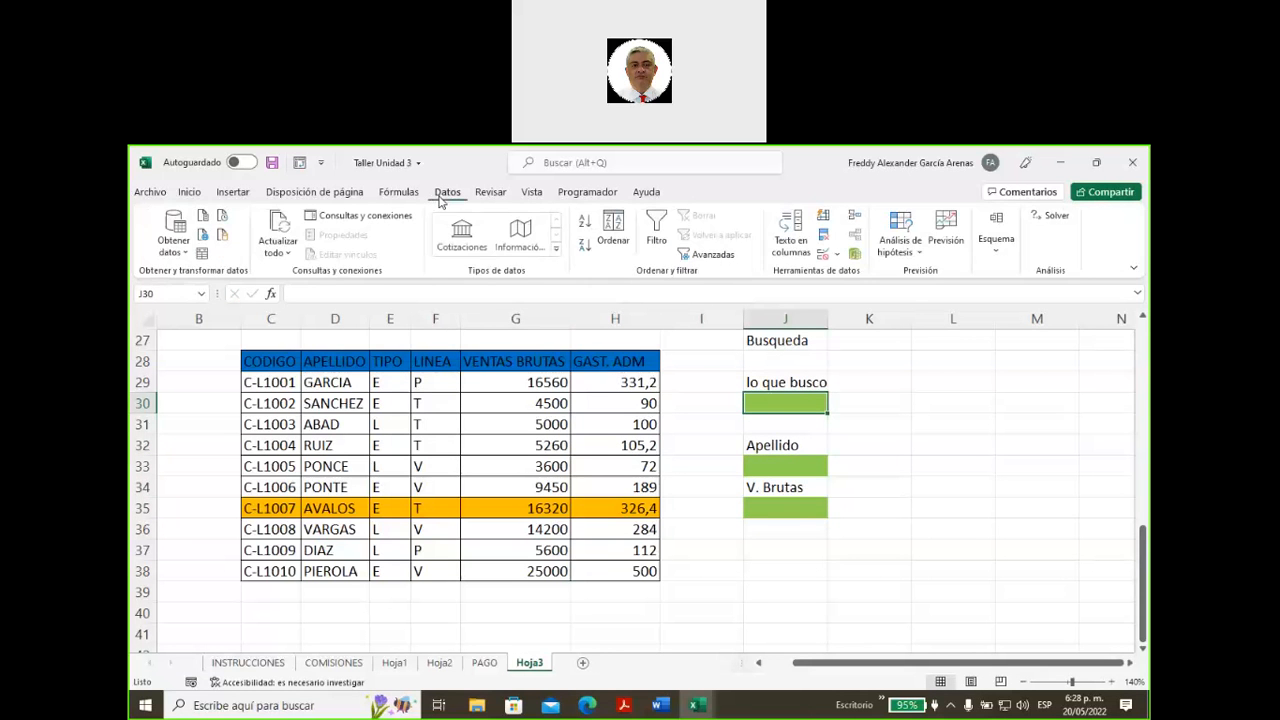
left_click(825, 256)
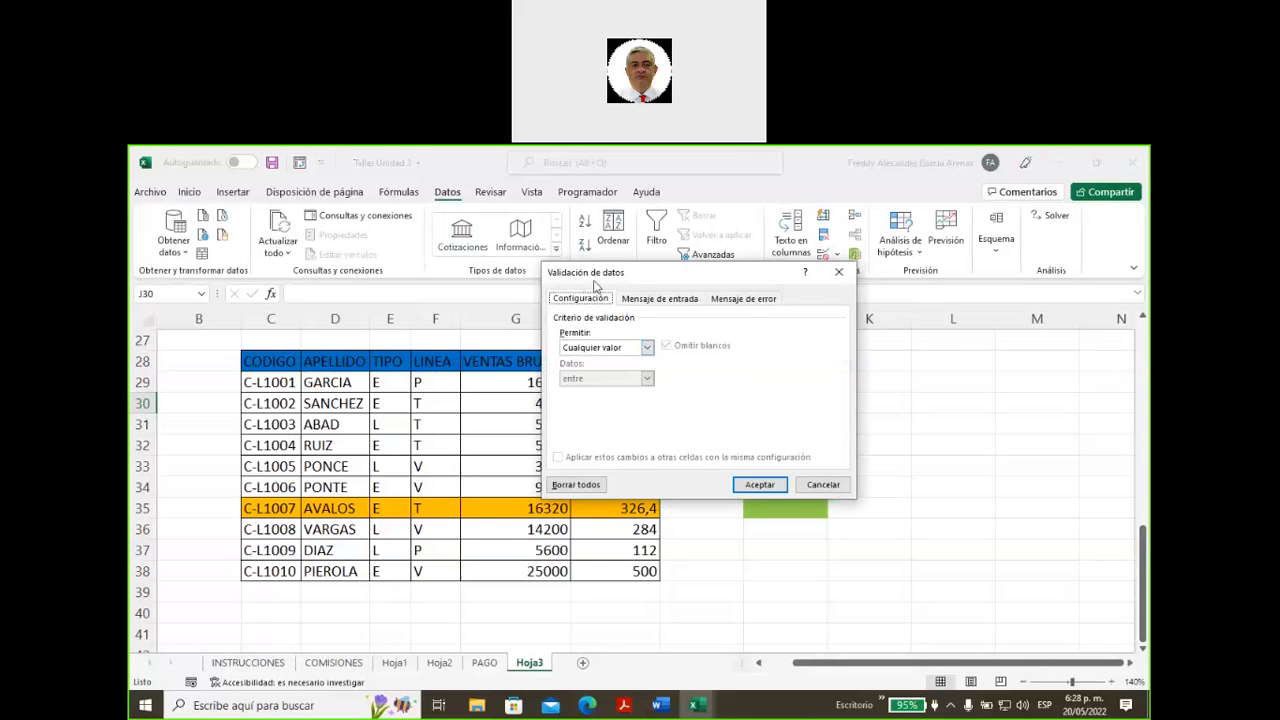
left_click(647, 347)
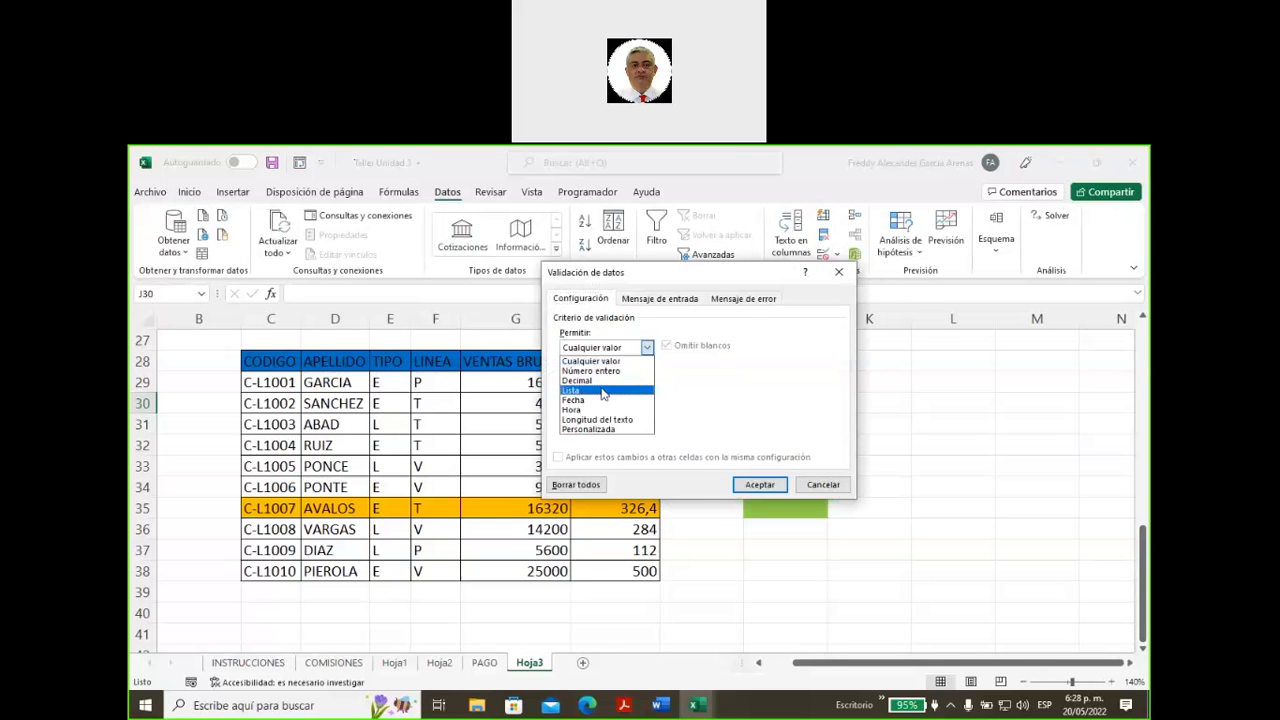
left_click(603, 392)
left_click(598, 407)
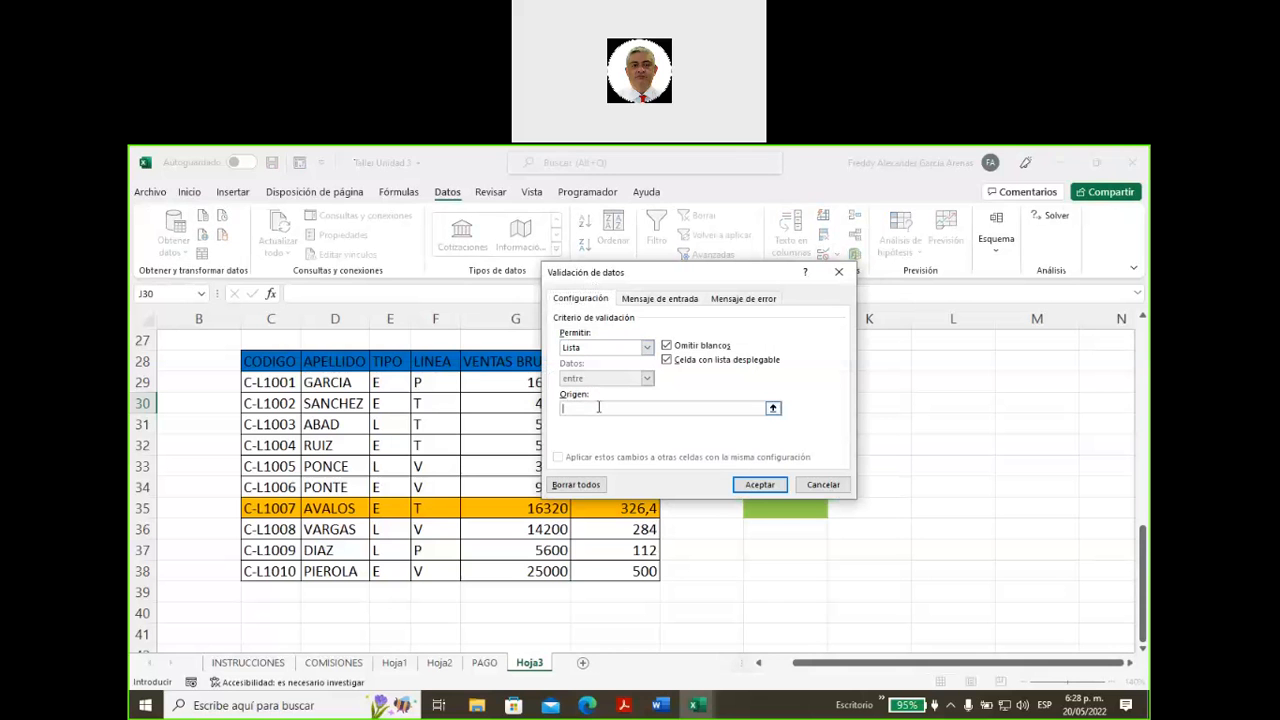
type("=")
key("BackSpace")
left_click(823, 484)
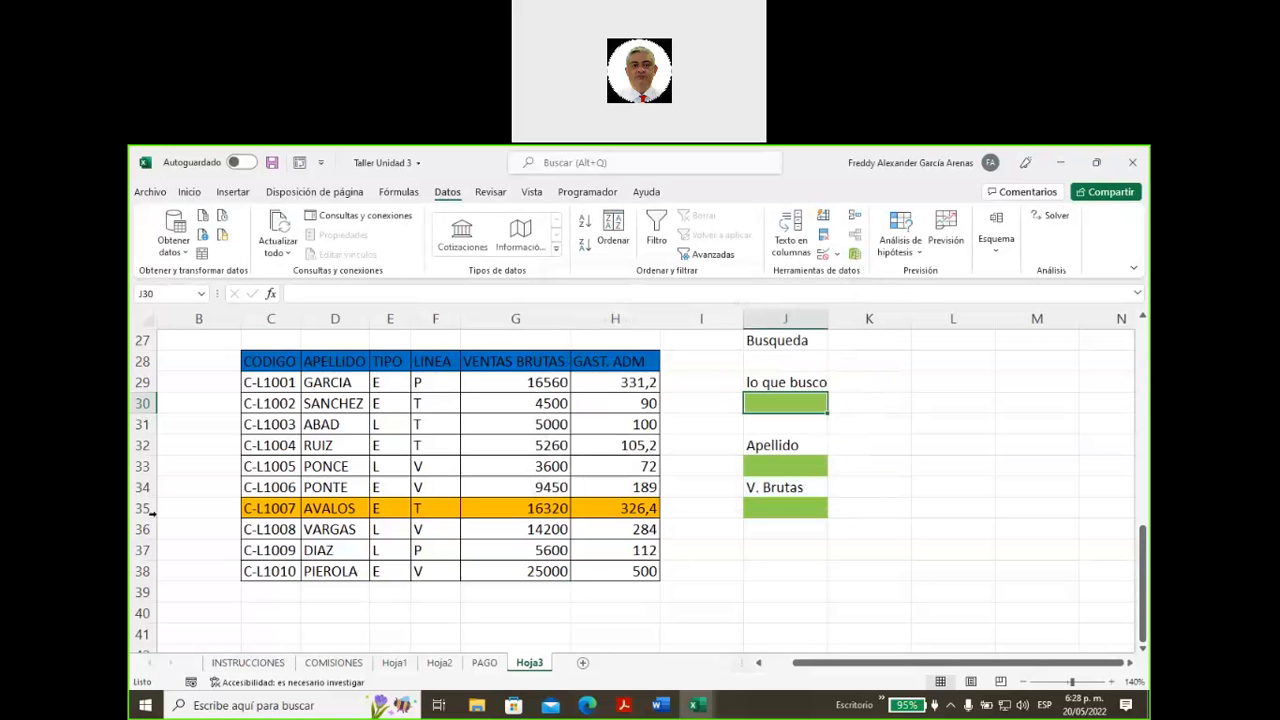
- Copy the codes C-L1001 to C-L1010 from C29:C38 to column M, starting at M29
left_click_drag(259, 383, 253, 567)
key("ctrl+c")
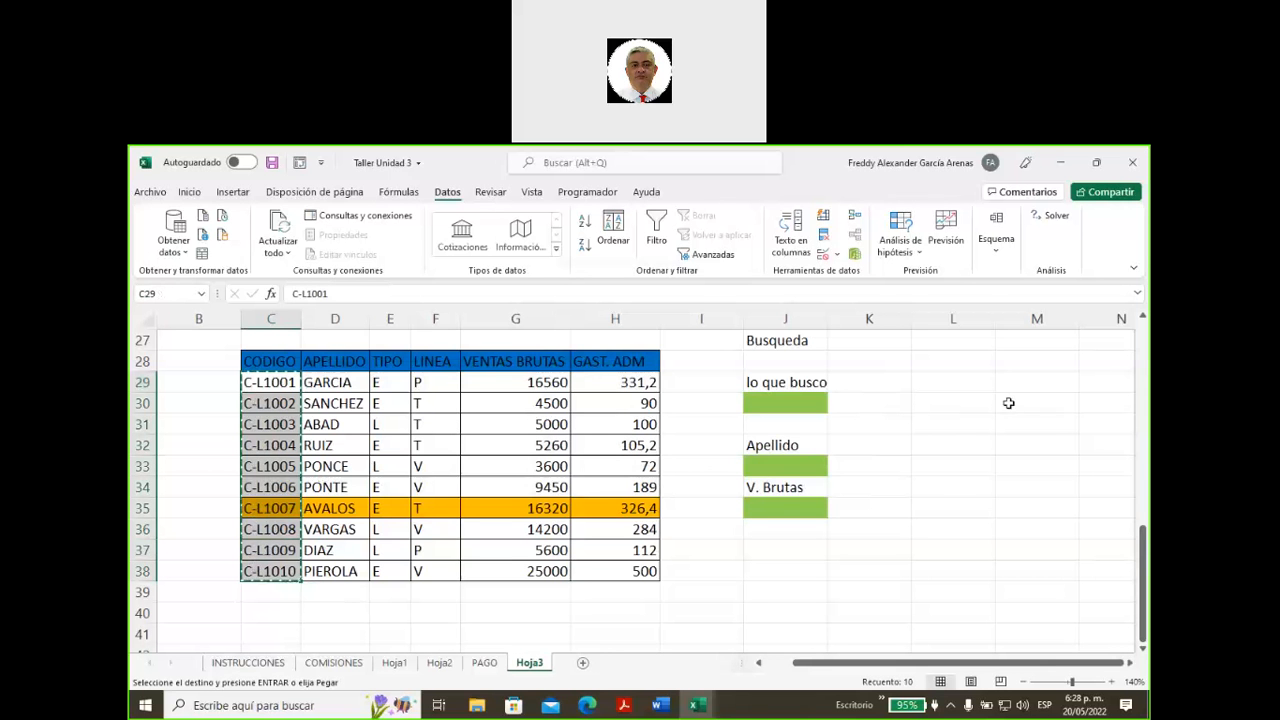
left_click(1020, 383)
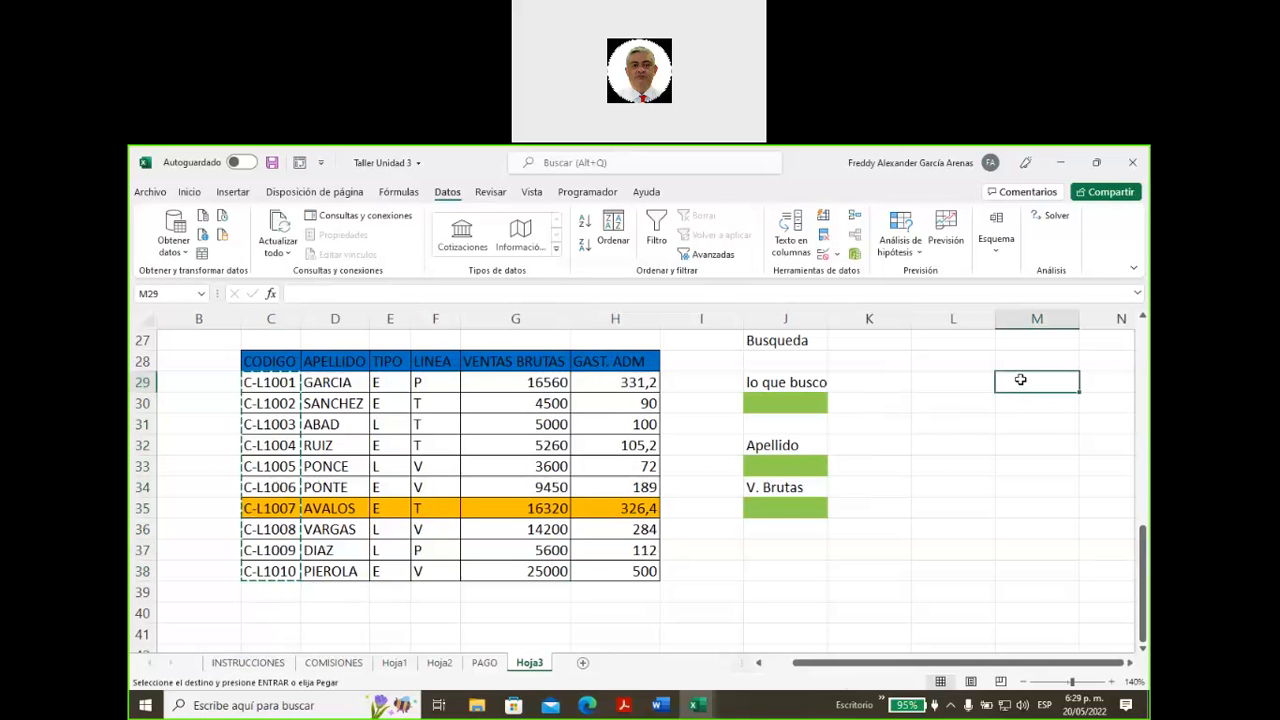
right_click(1020, 383)
left_click(905, 345)
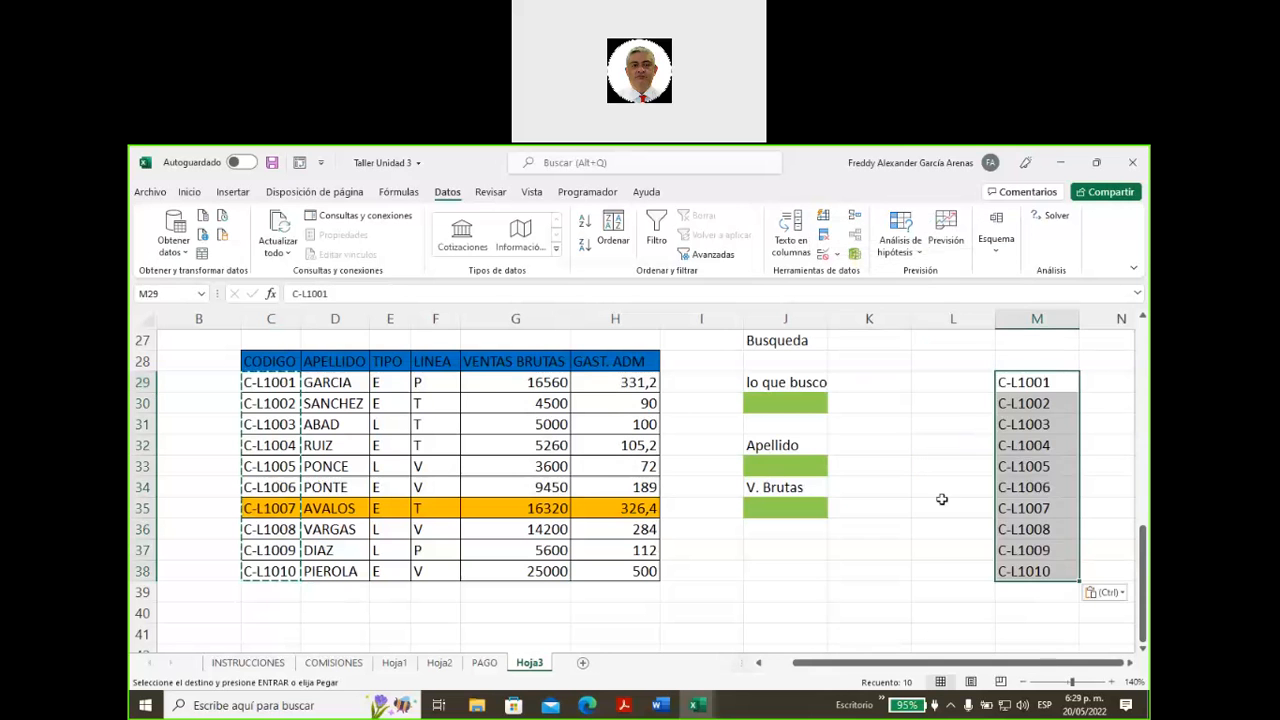
left_click(957, 506)
- Title the copied codes "lista" in cell M28, and fill that cell with dark blue
left_click(1028, 360)
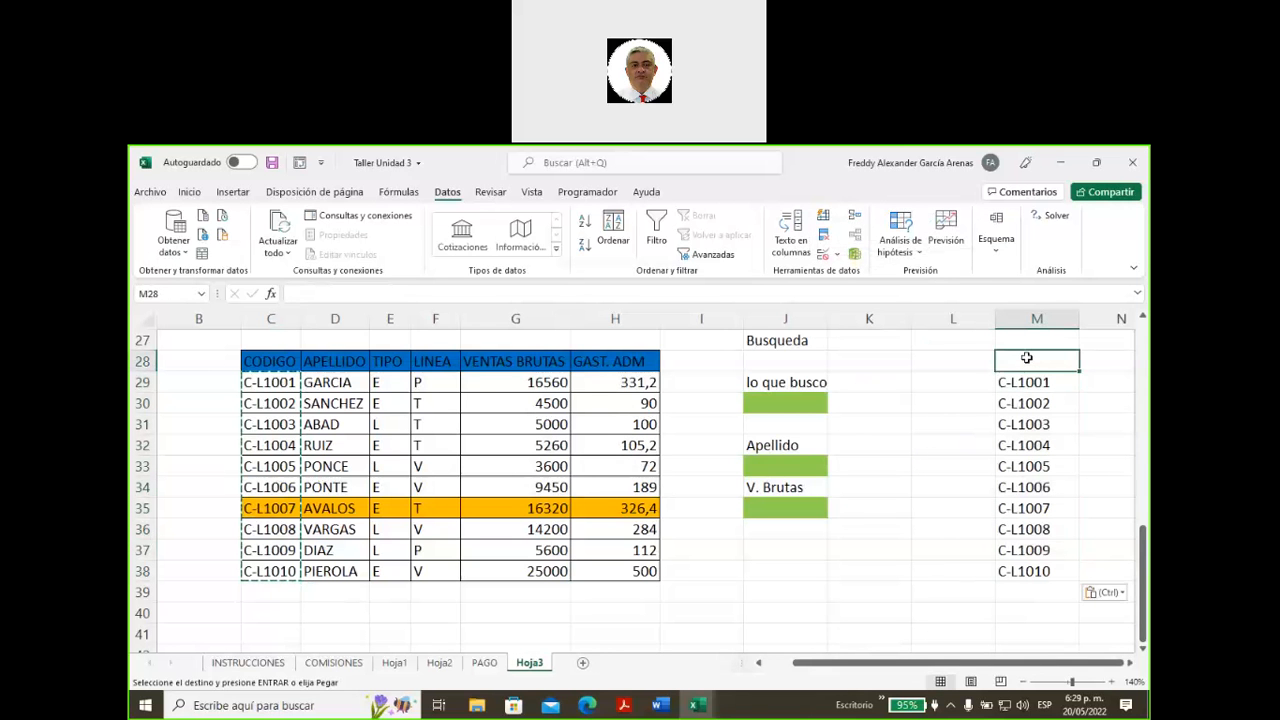
type("lista")
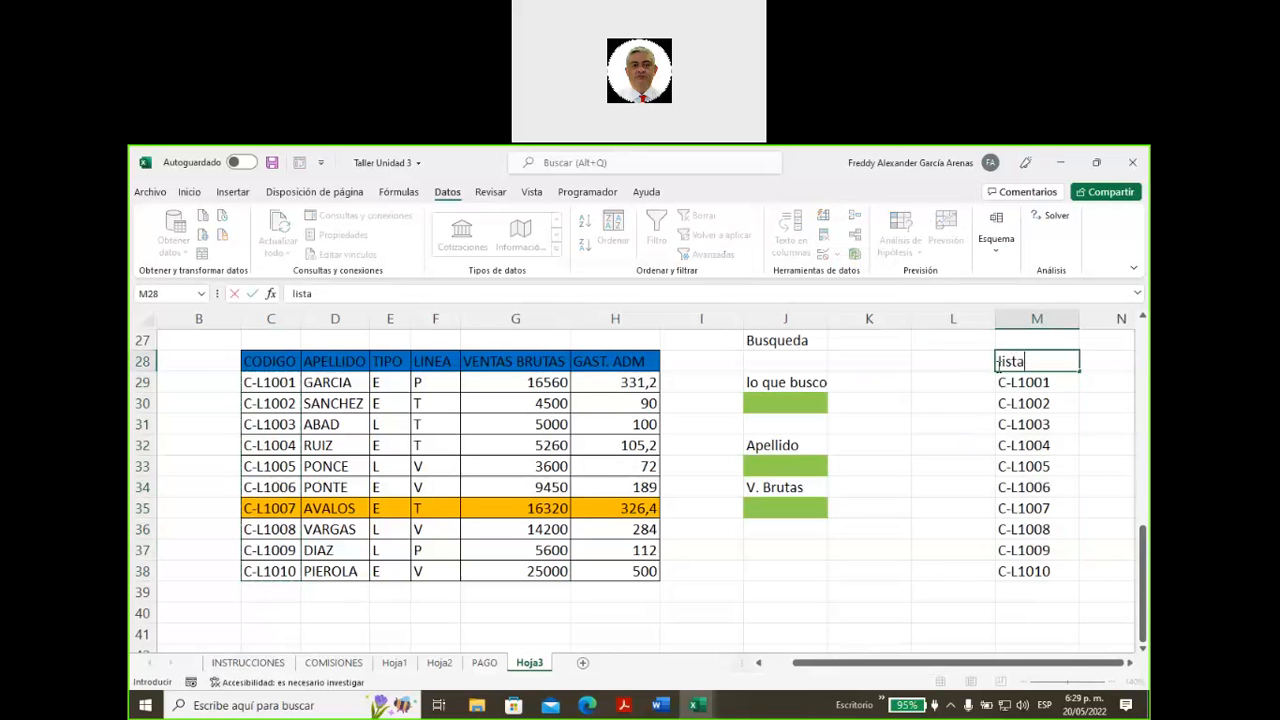
left_click(929, 383)
left_click(1015, 362)
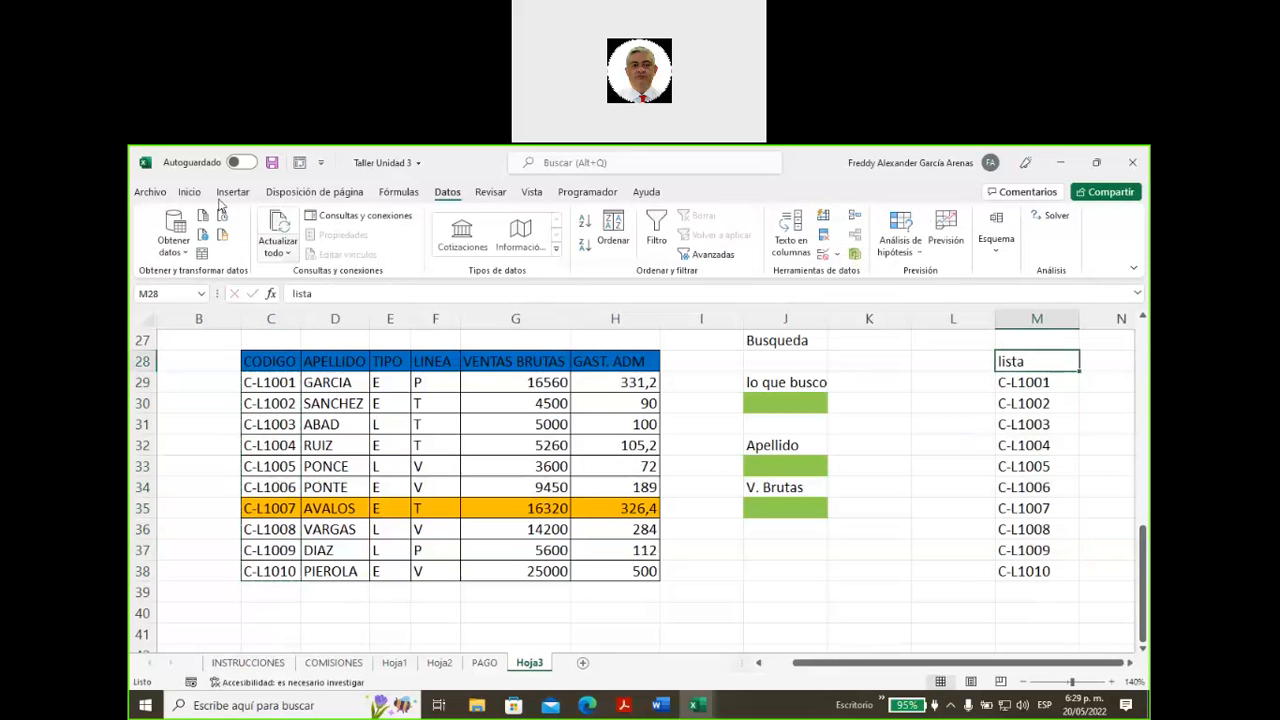
left_click(189, 191)
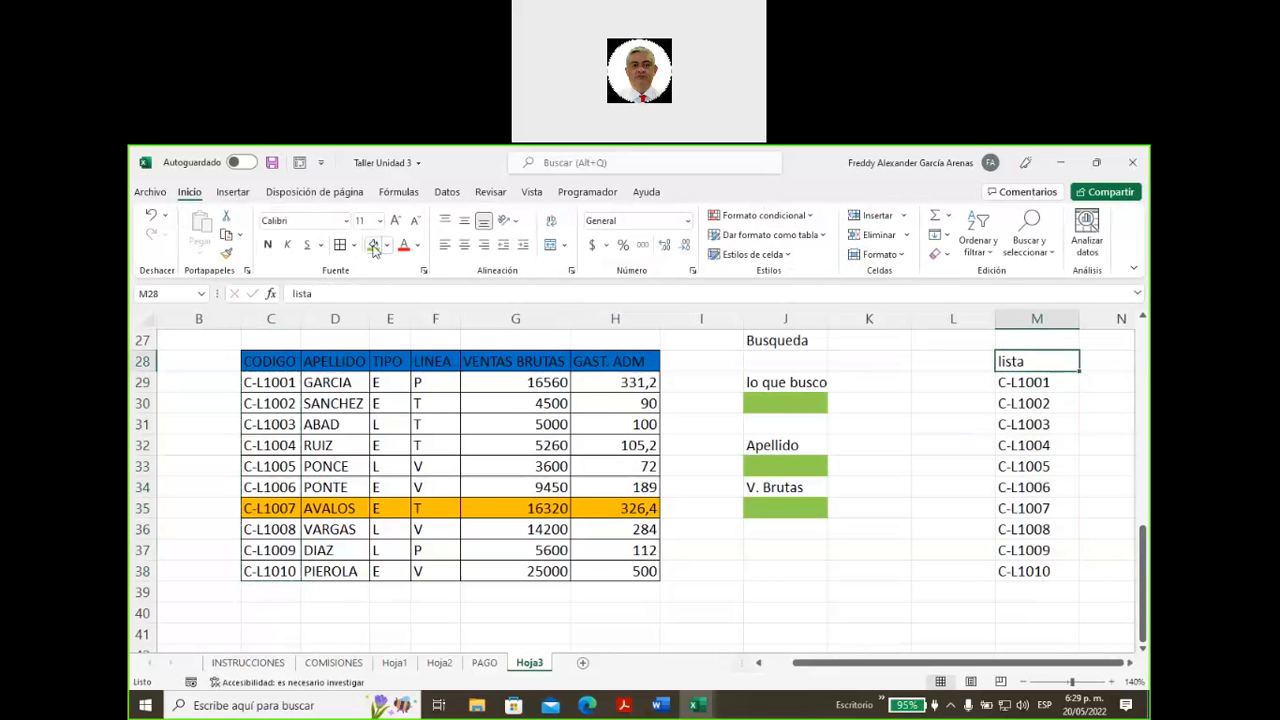
left_click(387, 245)
left_click(425, 333)
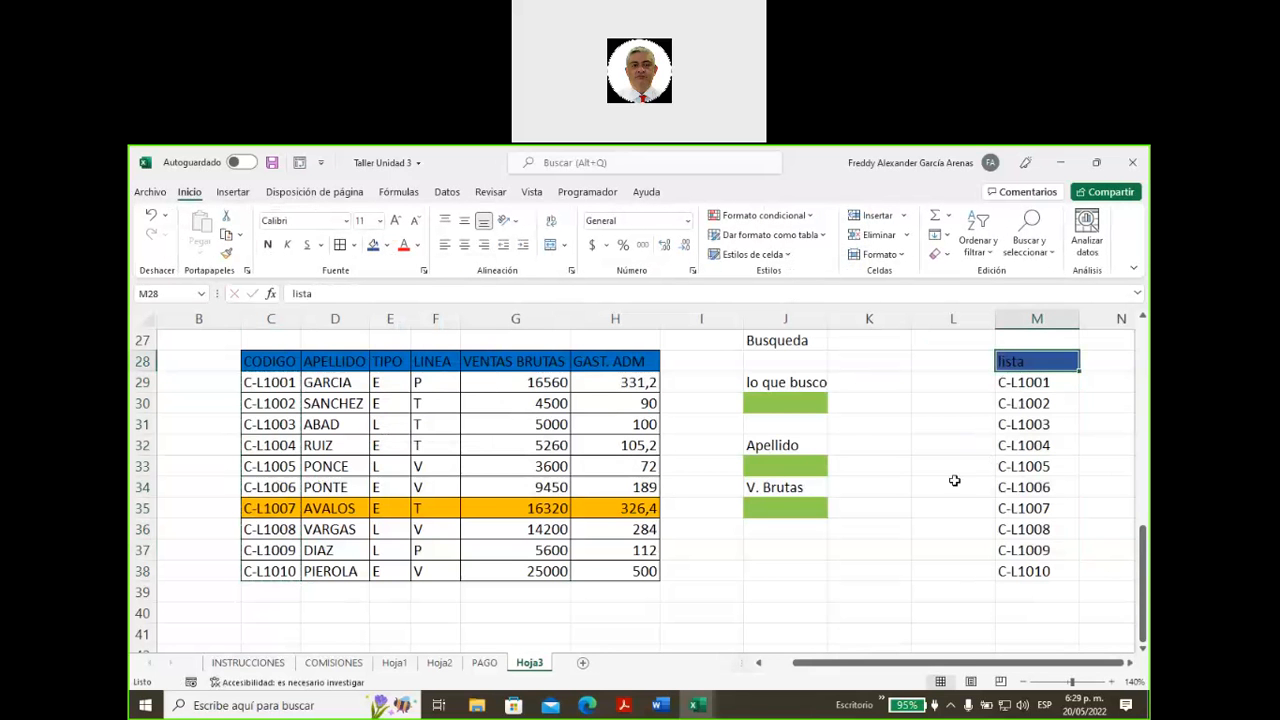
left_click(915, 489)
- Add list data validation to the search cell J30, using the codes in $M$29:$M$38 as its source
left_click(813, 399)
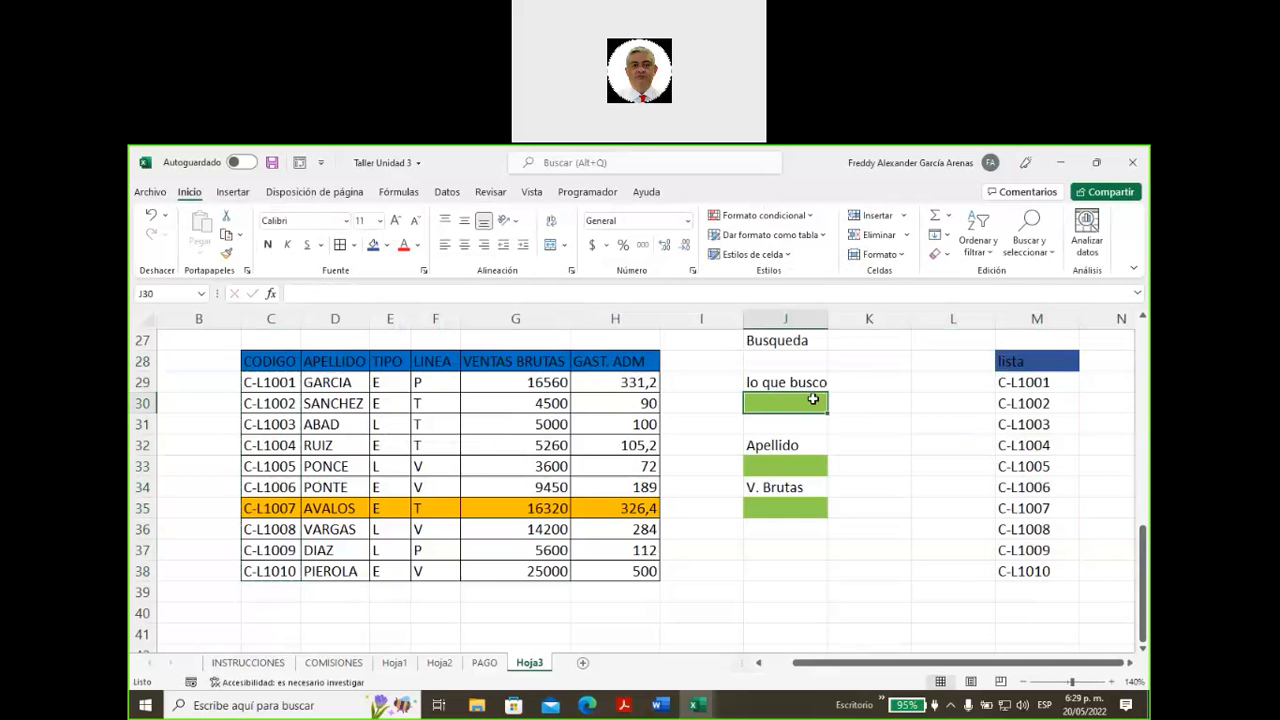
left_click(447, 191)
left_click(820, 256)
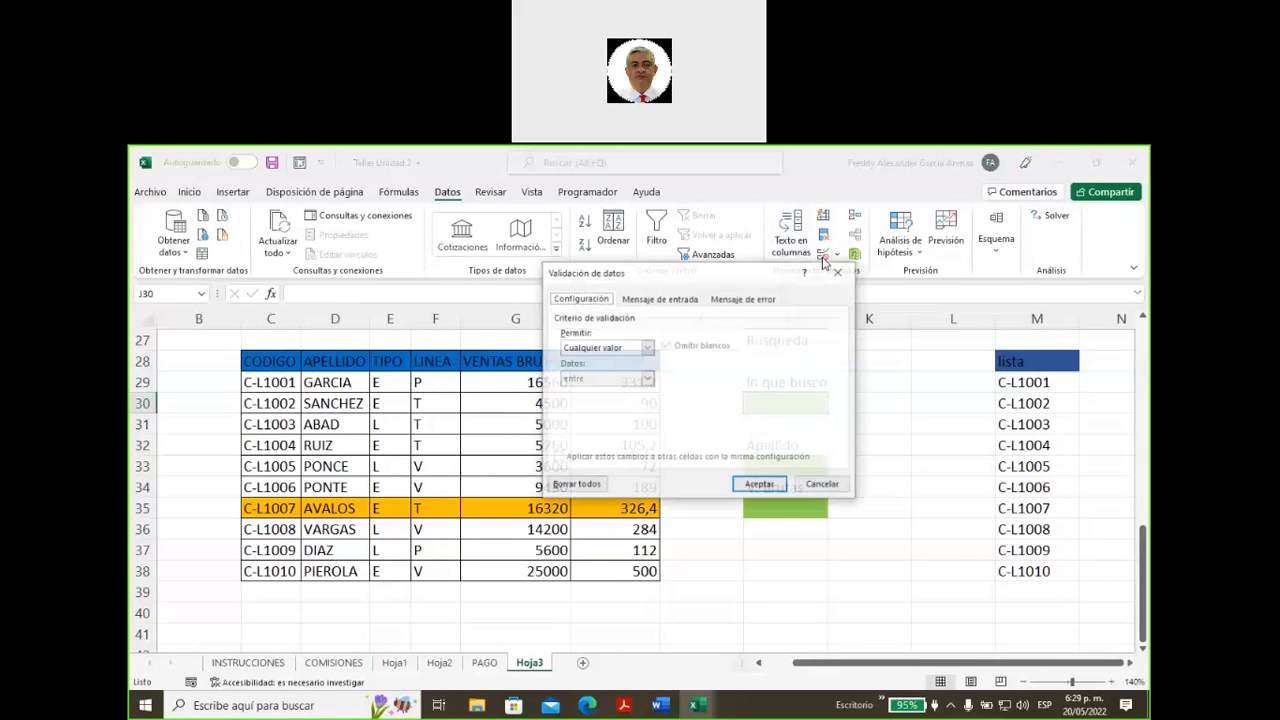
left_click(645, 350)
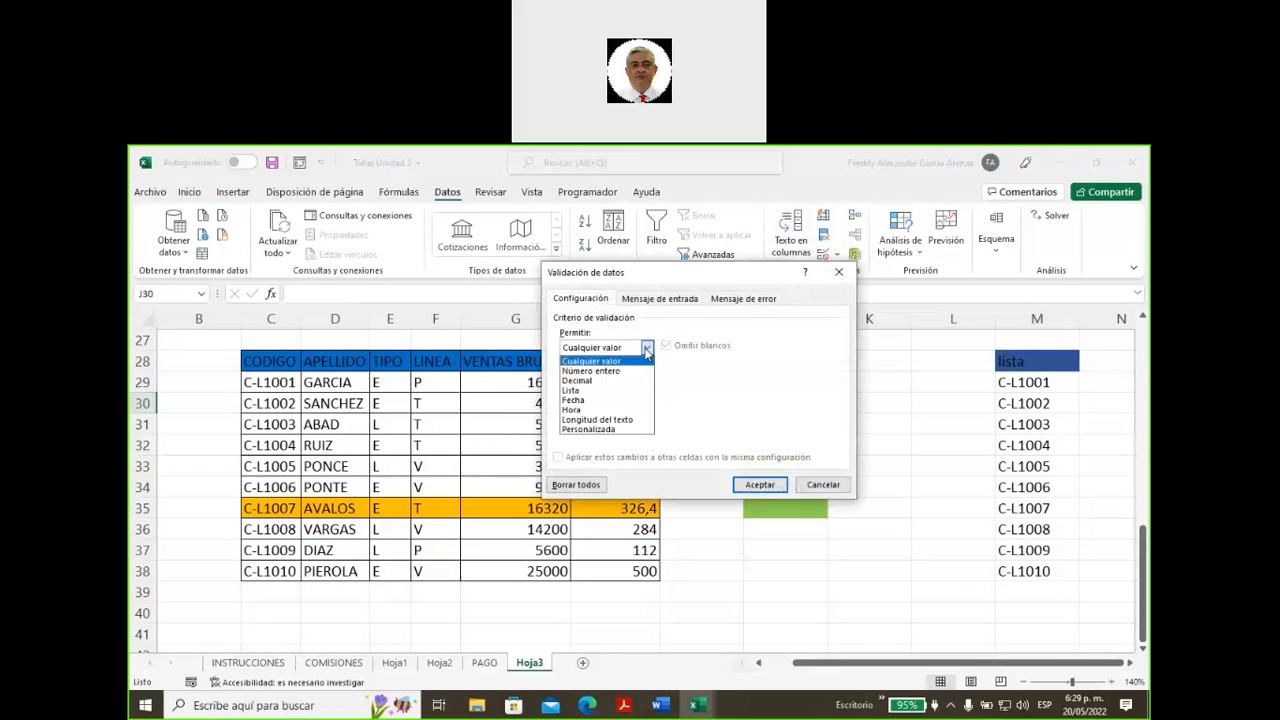
left_click(593, 392)
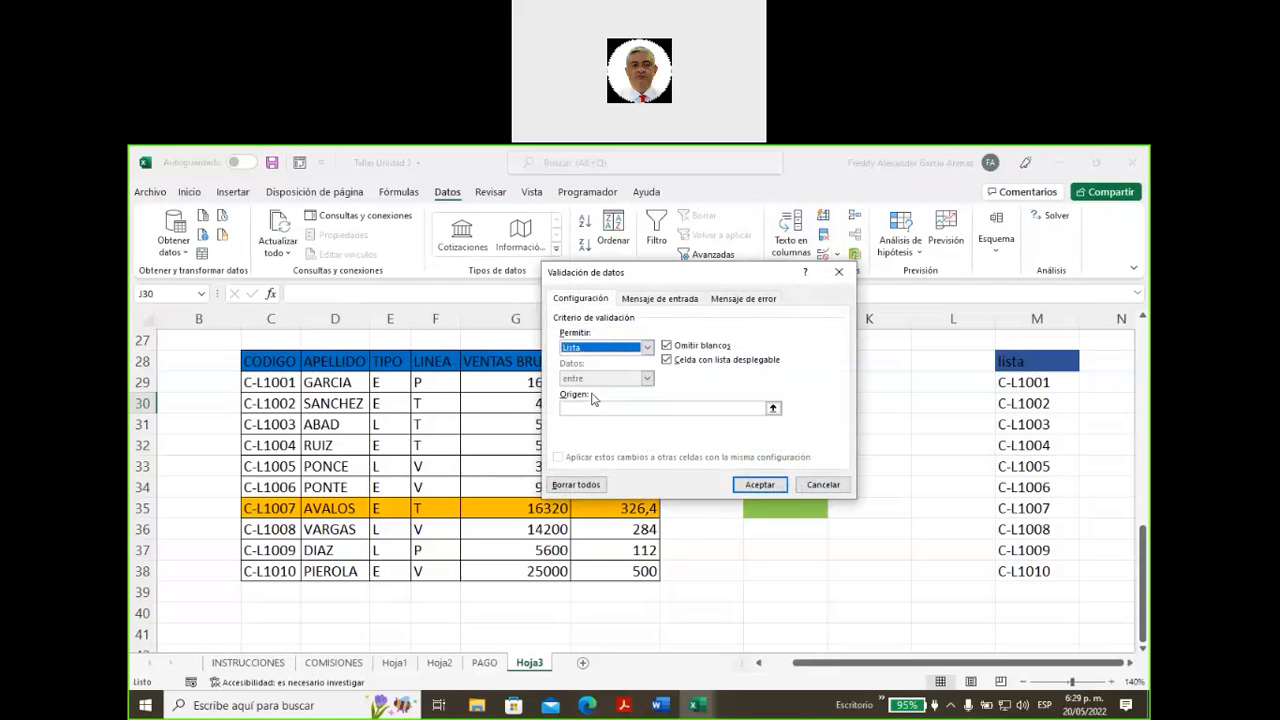
left_click(773, 409)
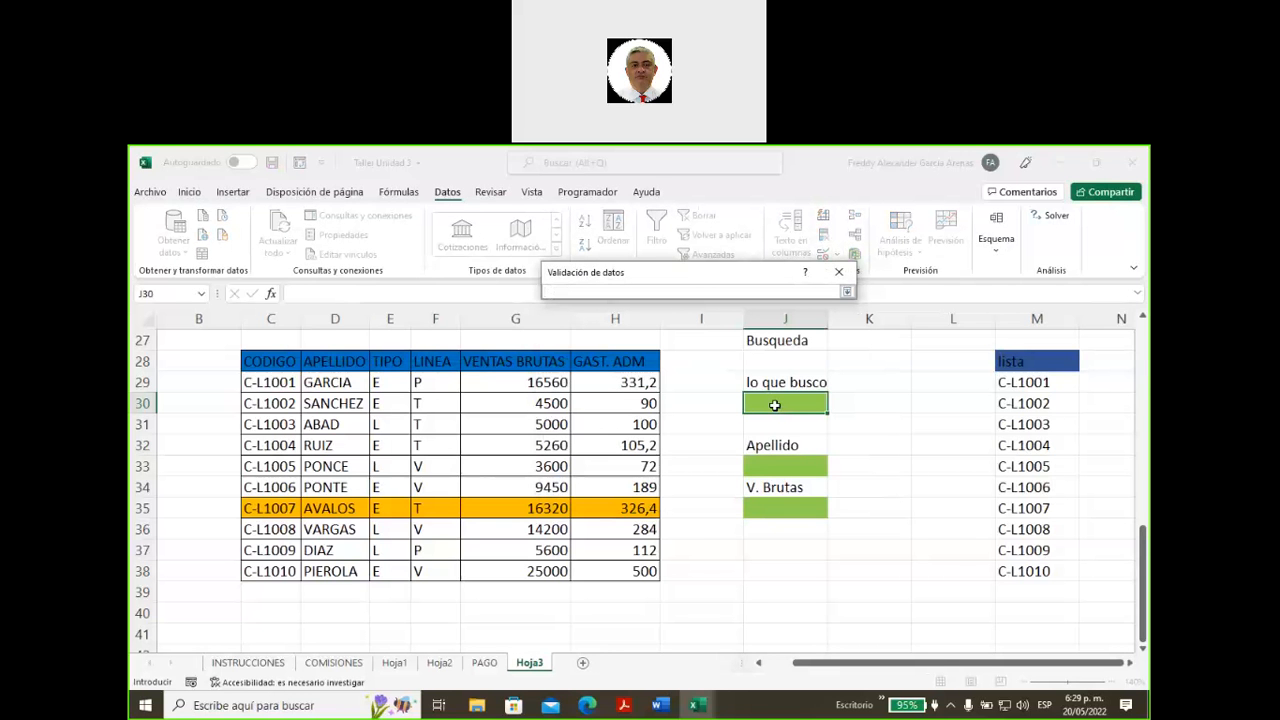
left_click(1025, 382)
left_click_drag(1025, 382, 1024, 569)
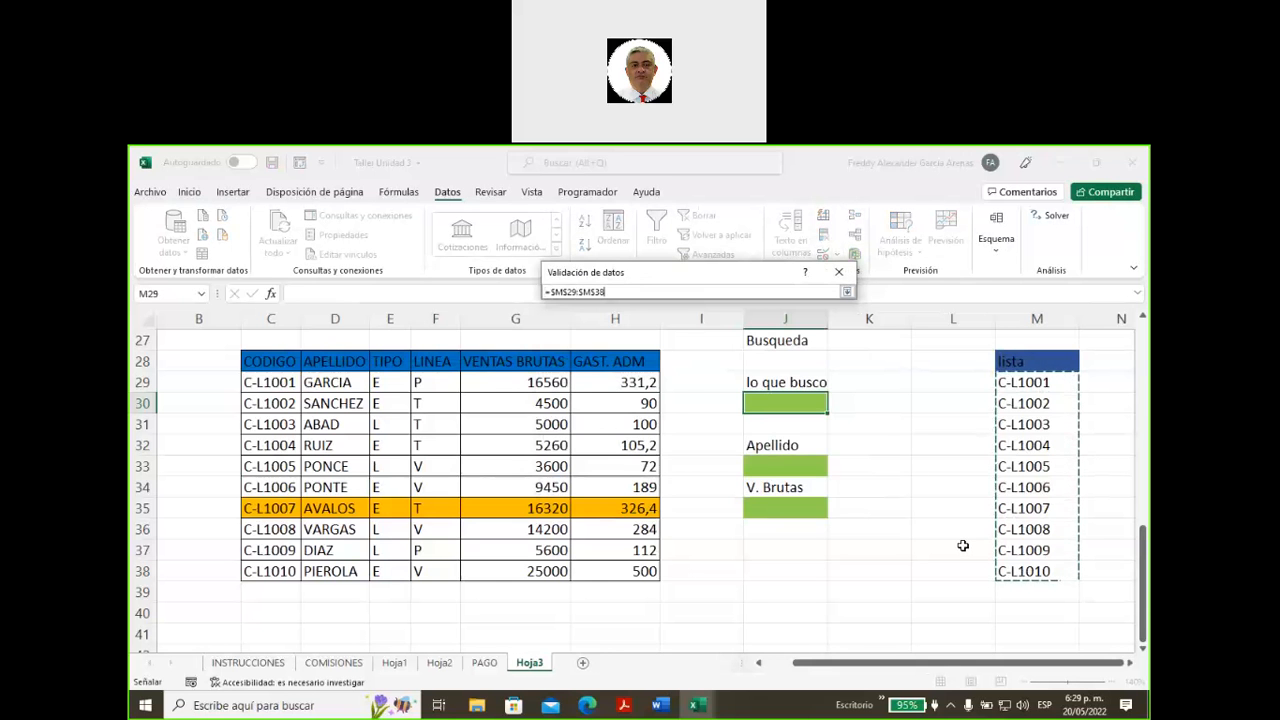
key("Return")
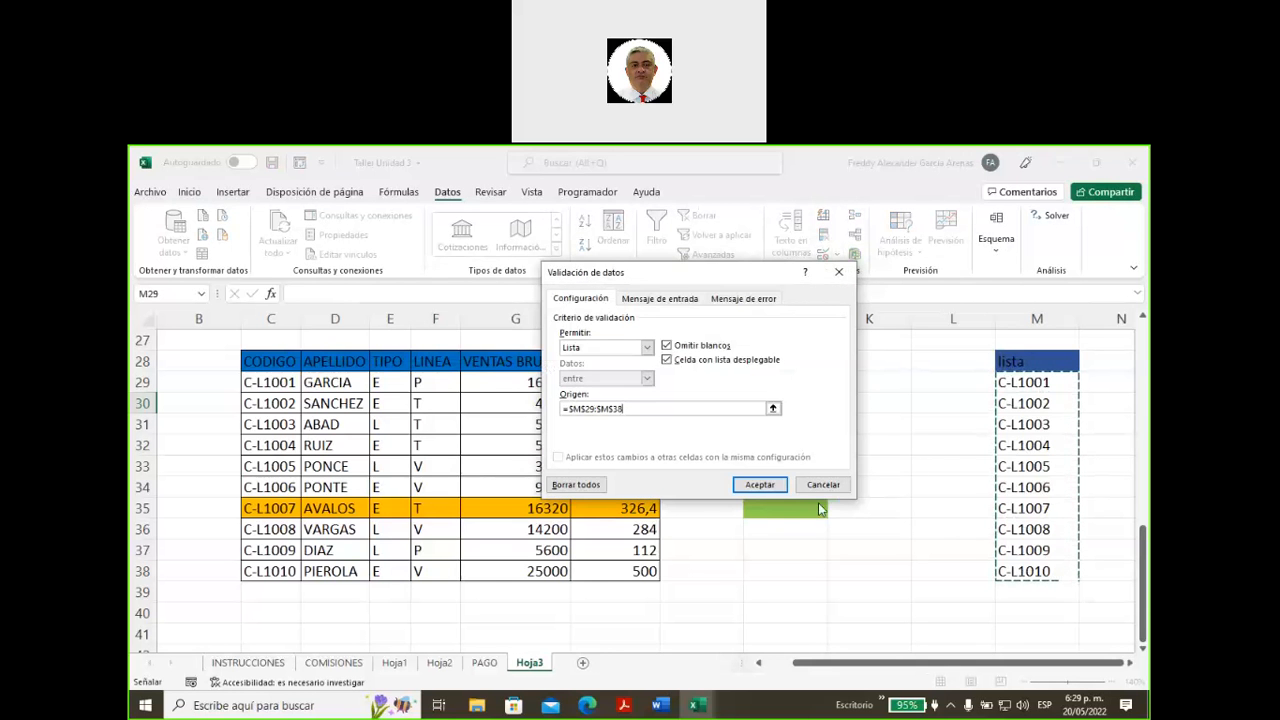
left_click(760, 486)
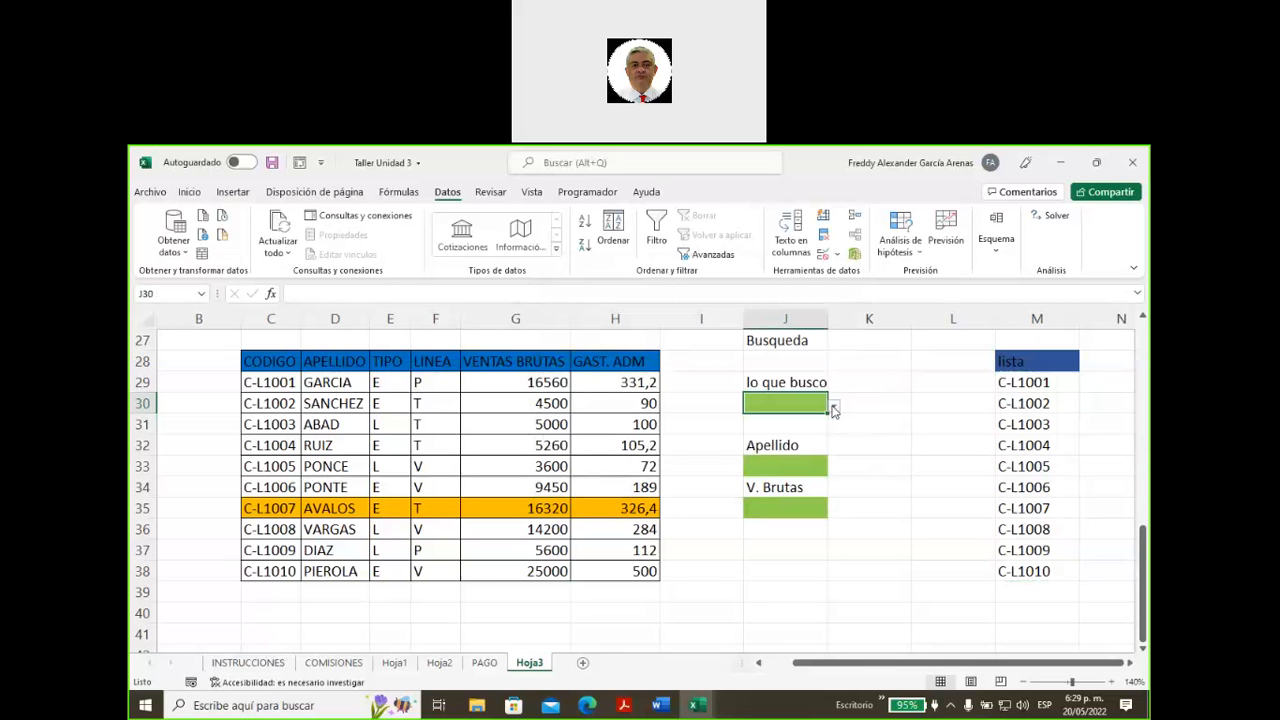
- Choose the code C-L1007 from the drop-down list in the search cell J30
left_click(833, 409)
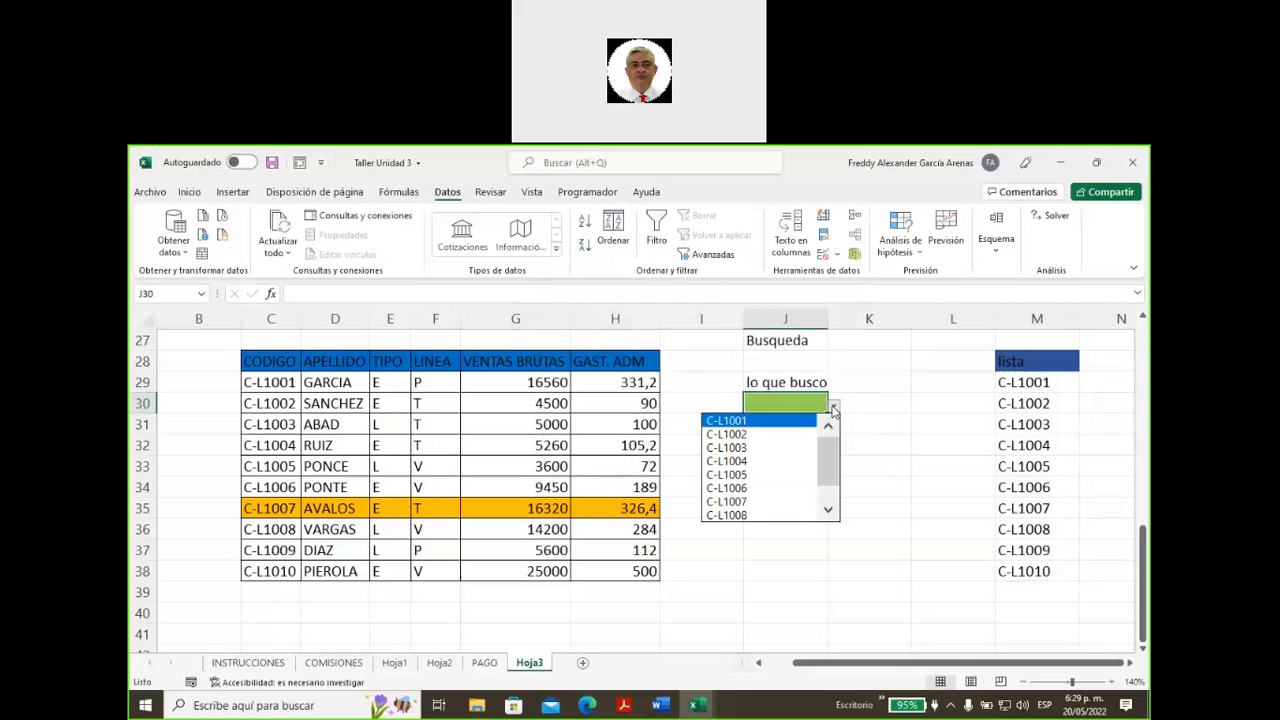
left_click_drag(832, 471, 832, 487)
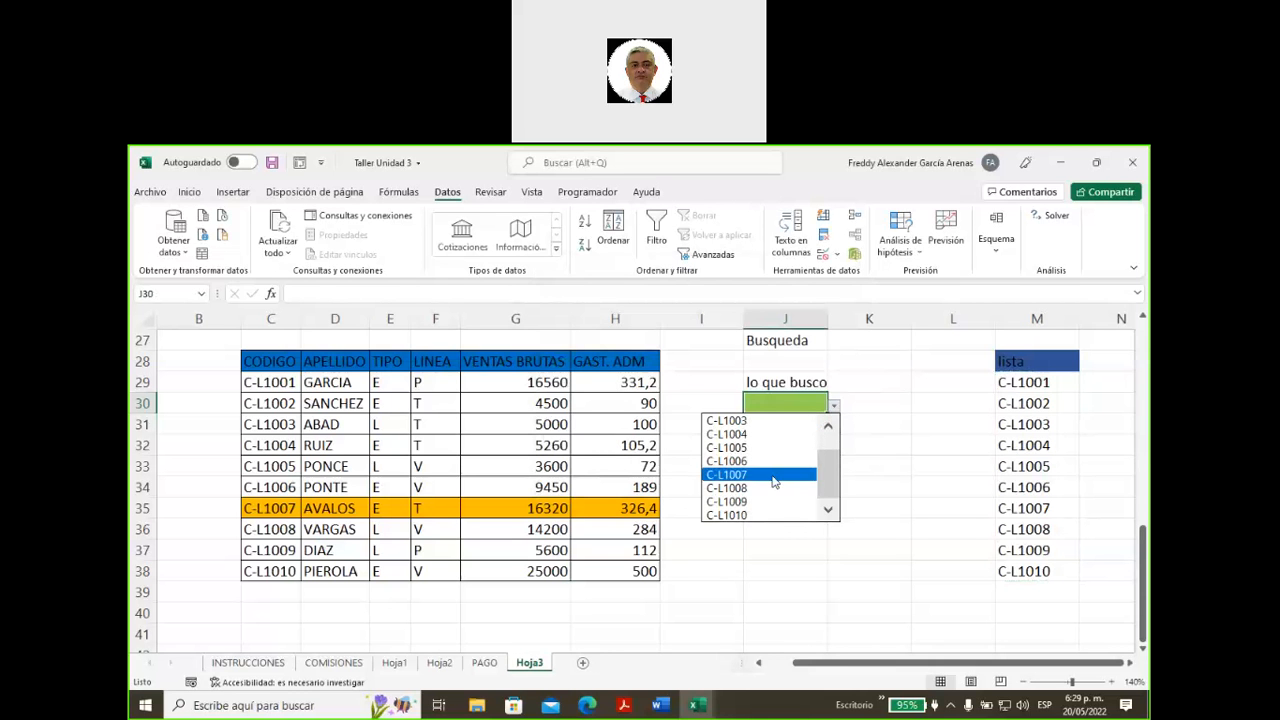
left_click(773, 476)
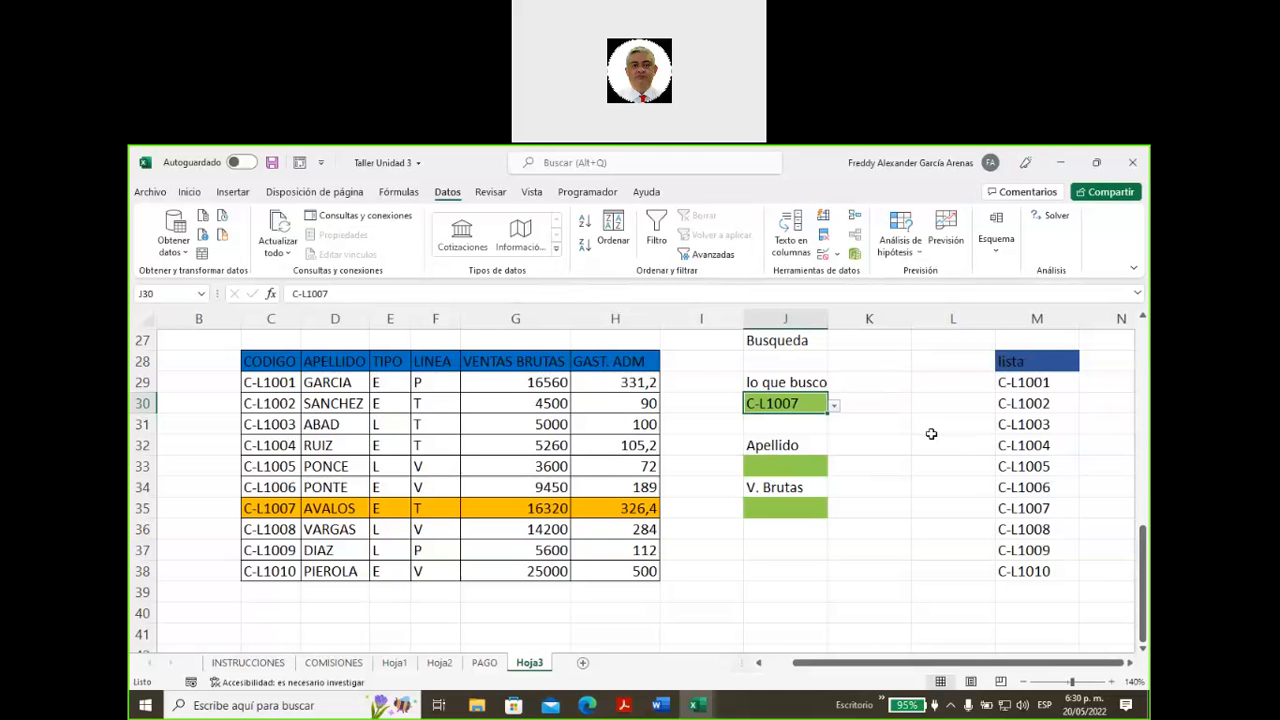
- Start a BUSCARV formula in cell J33, below the Apellido label
left_click(759, 467)
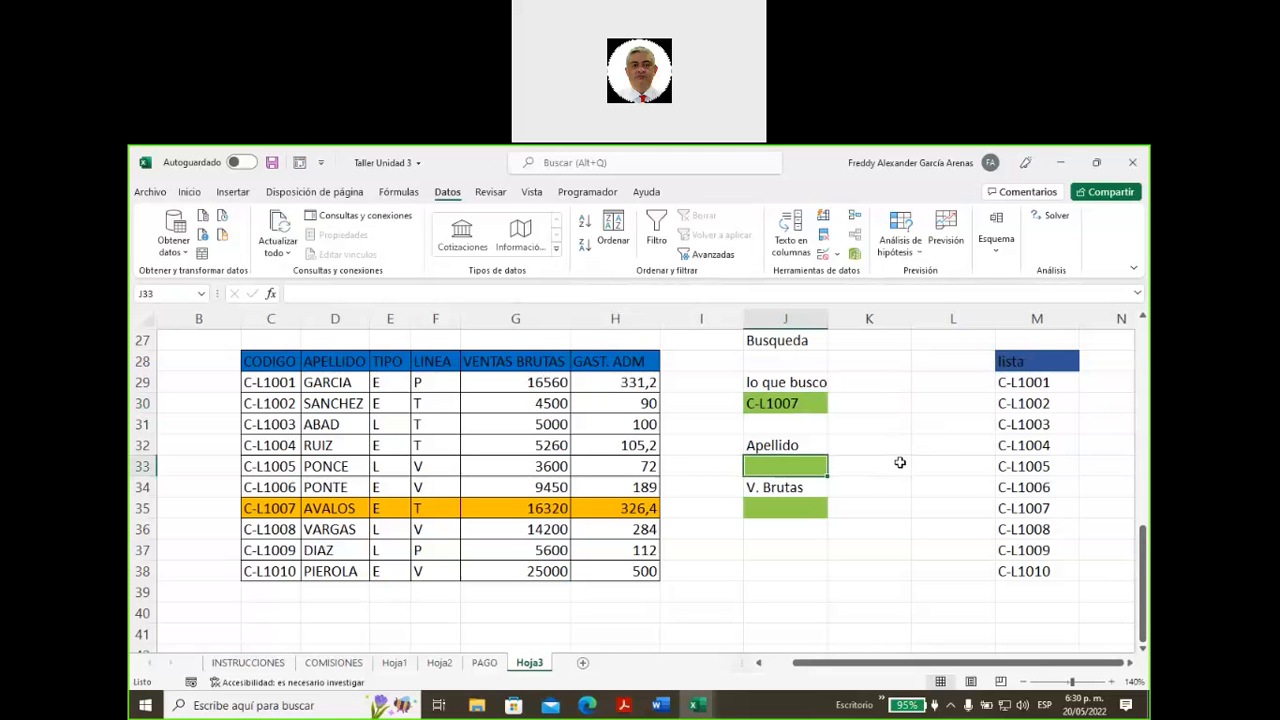
type("=")
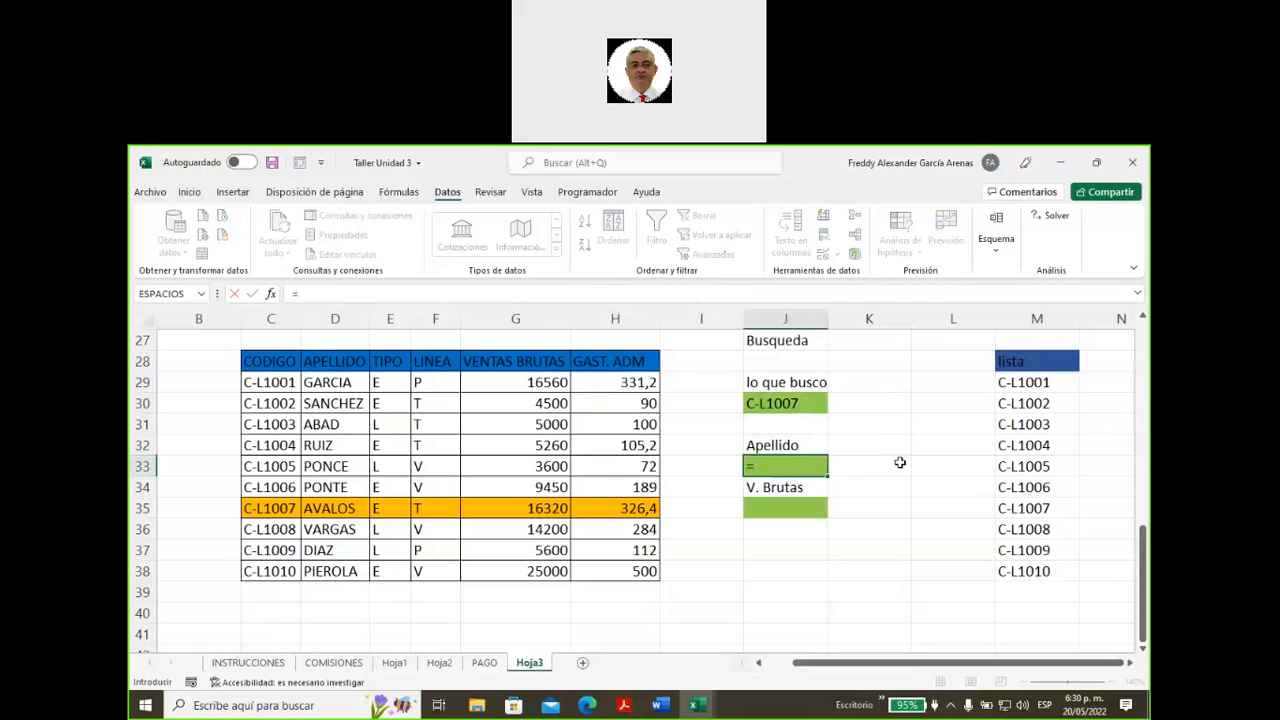
type("buscarv")
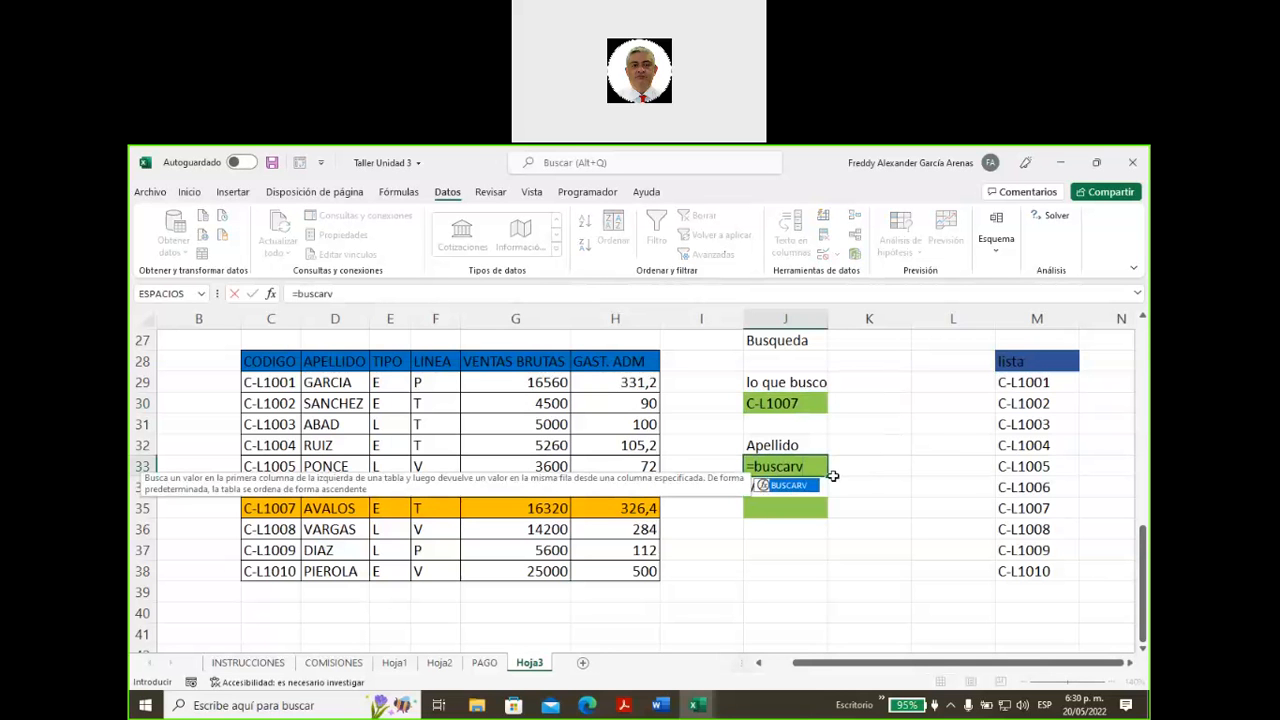
double_click(787, 486)
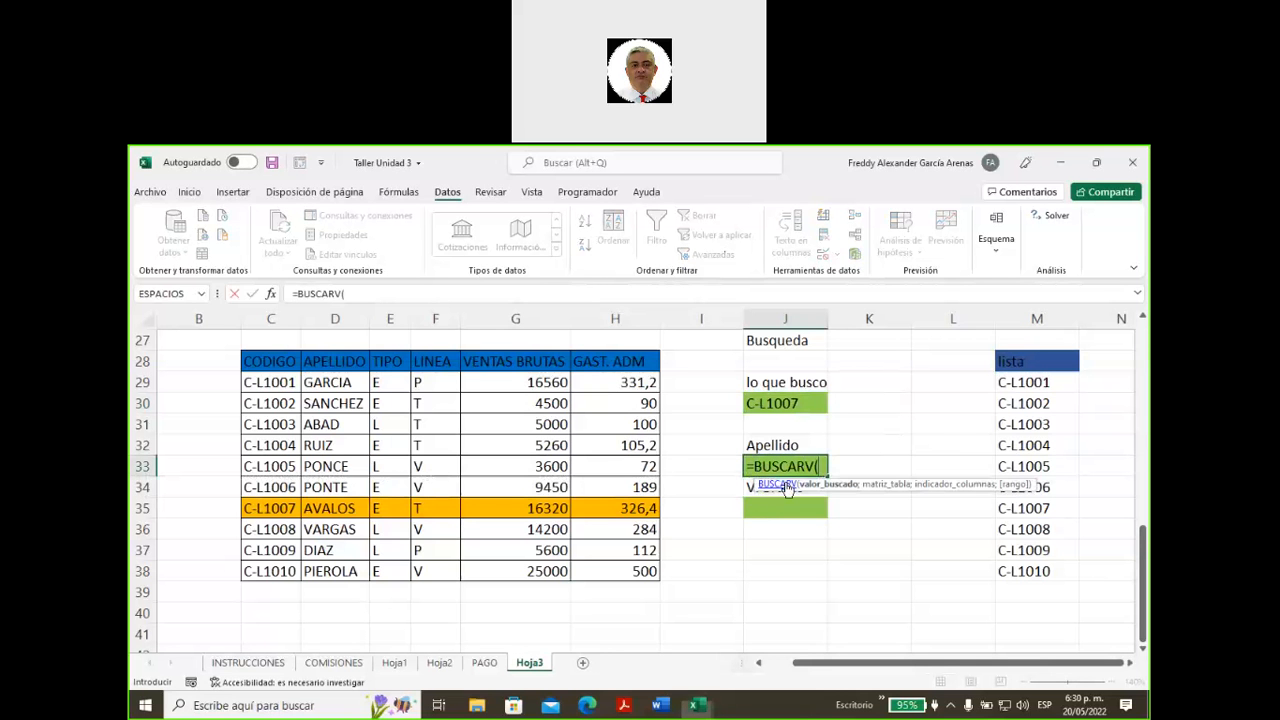
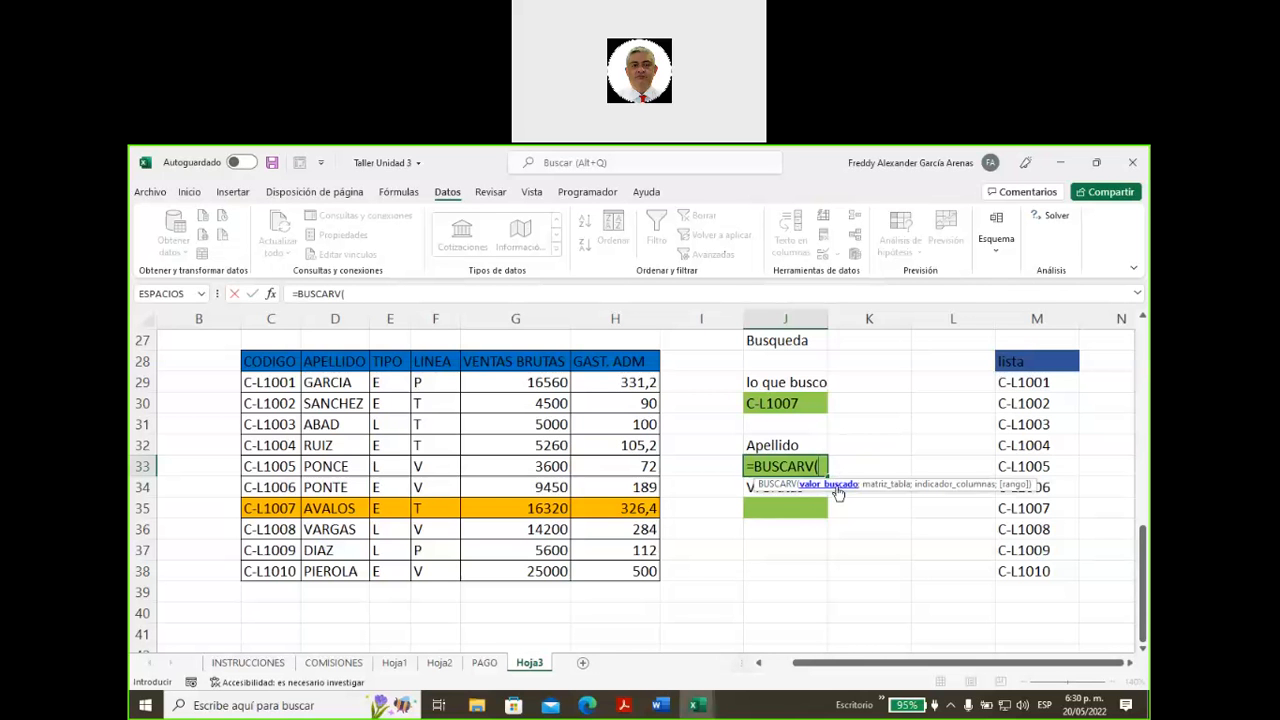
- Complete the surname lookup formula in J33 as =BUSCARV(J30;ventas;2;FALSO), using the sales table and an exact match
left_click(777, 401)
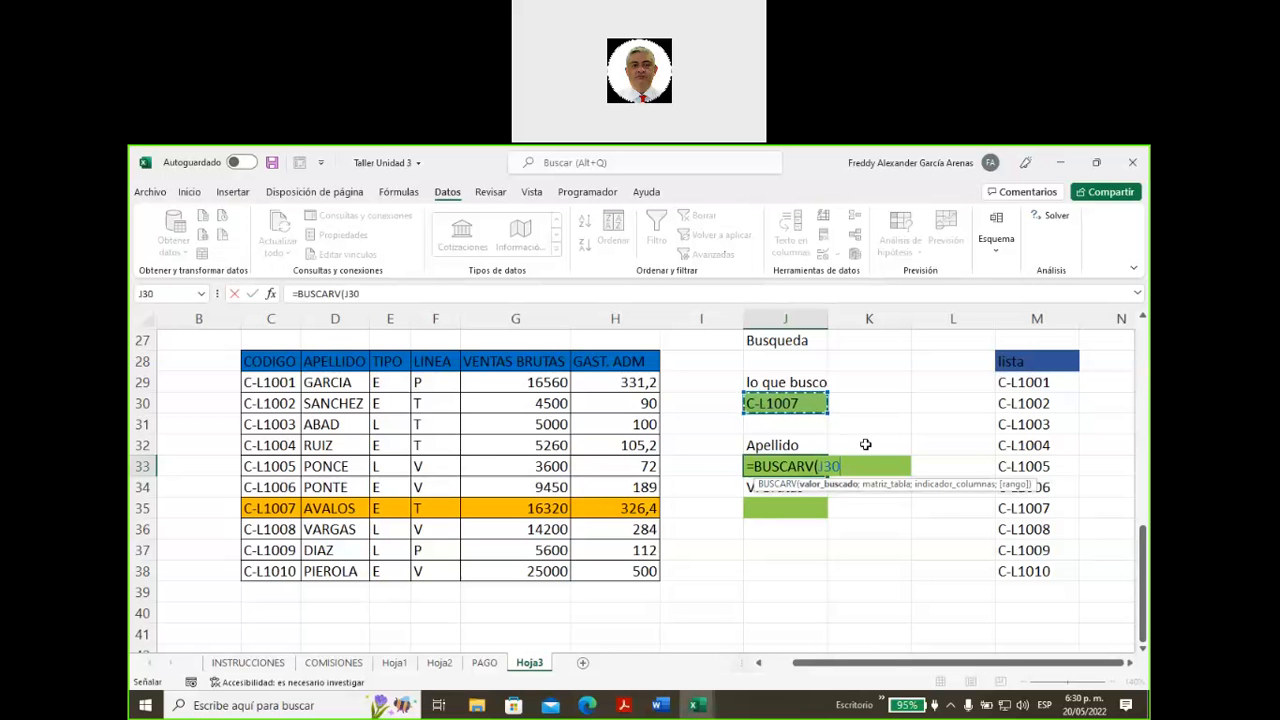
type(";")
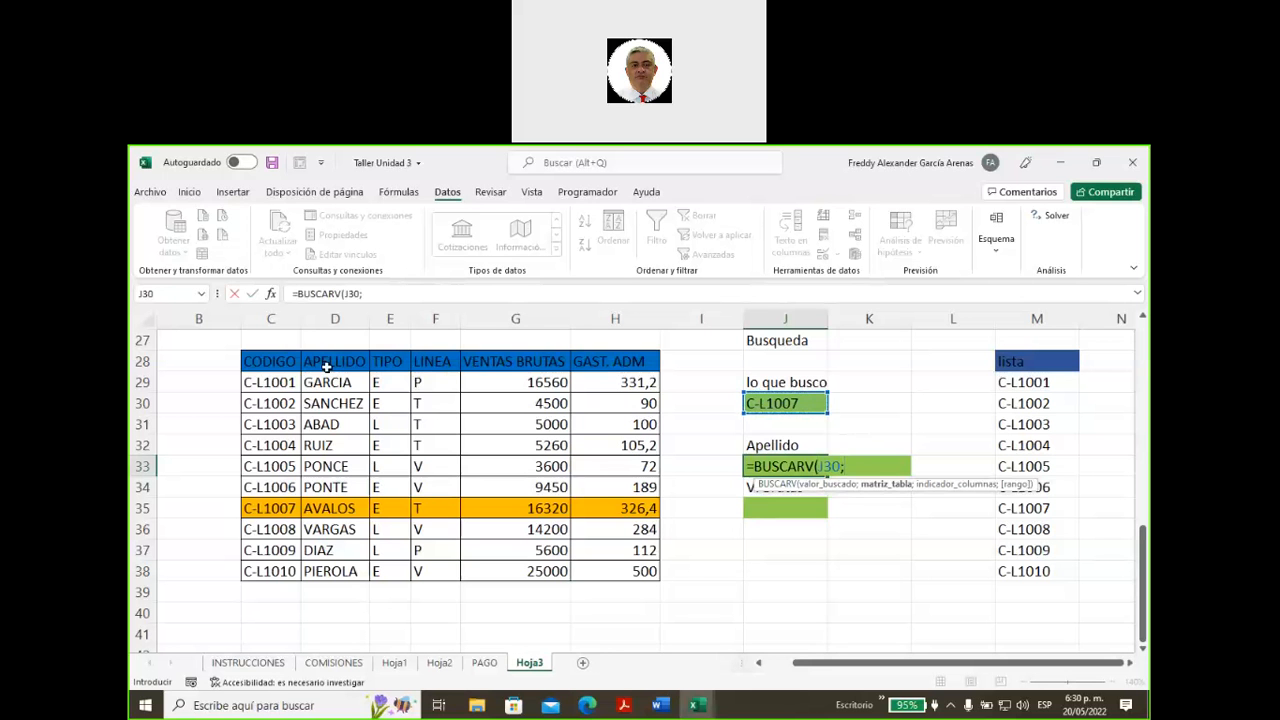
left_click_drag(258, 366, 590, 567)
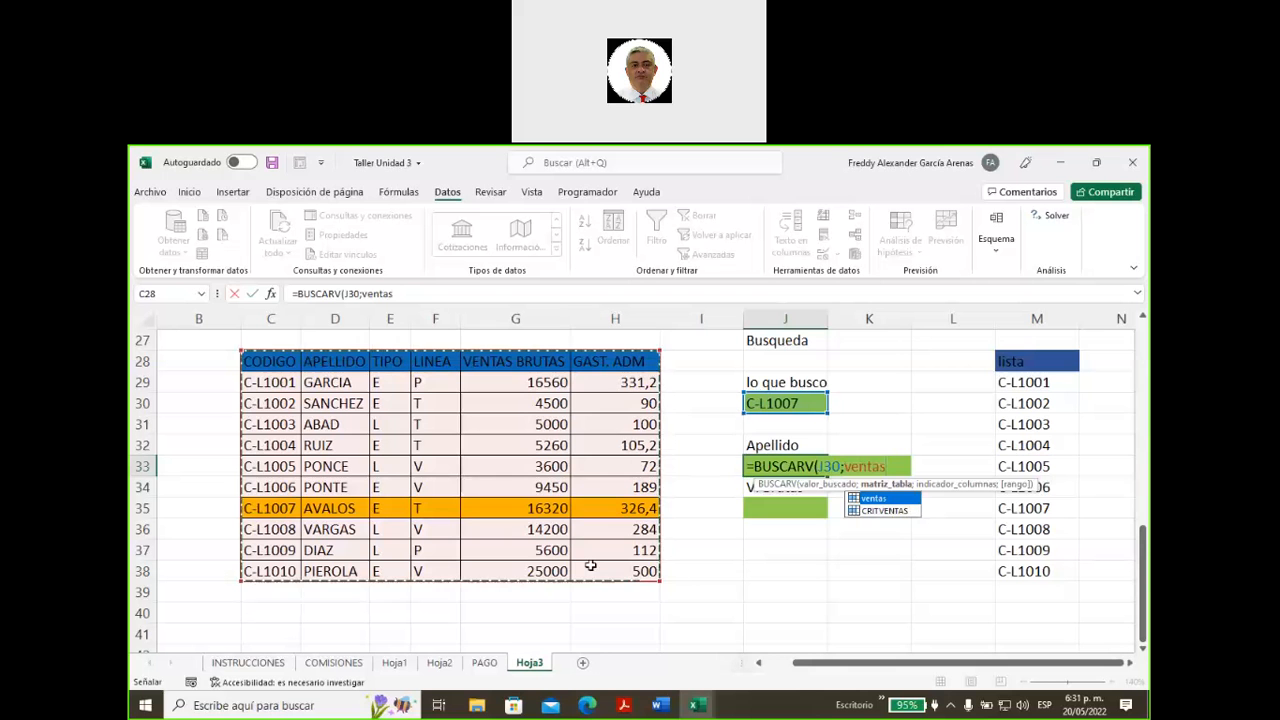
type(";")
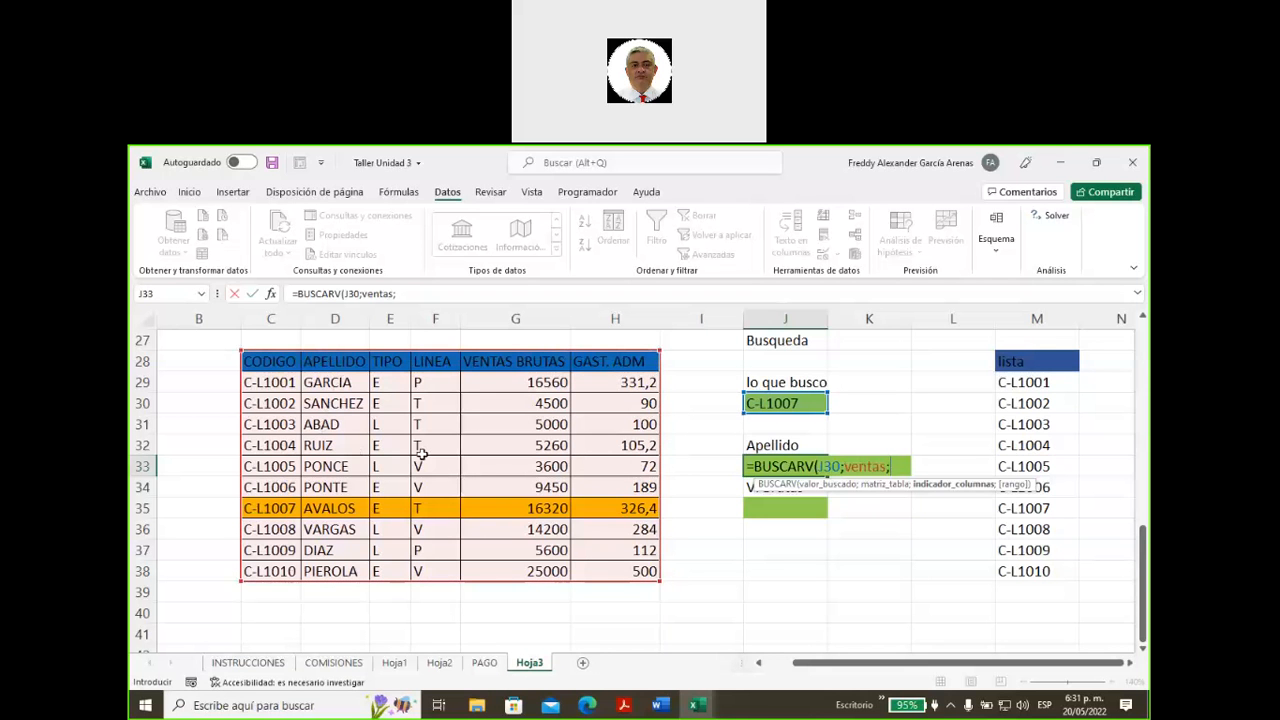
type("2")
type(";")
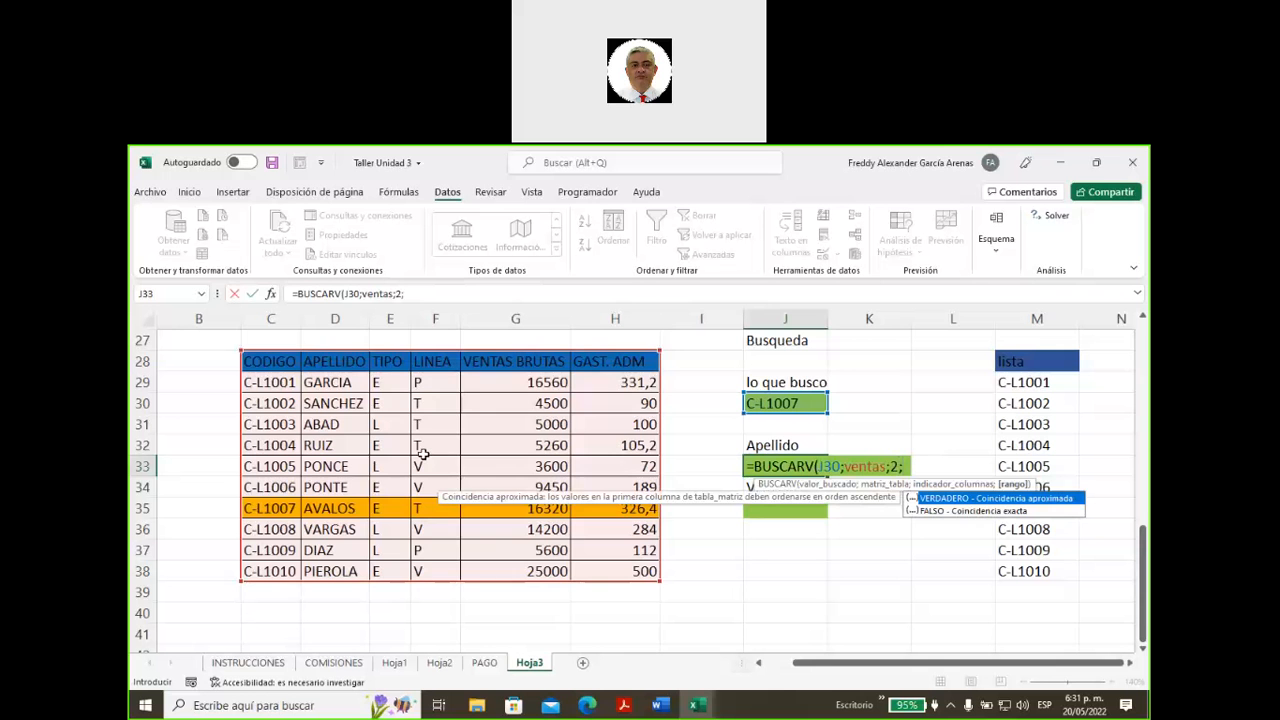
left_click(935, 514)
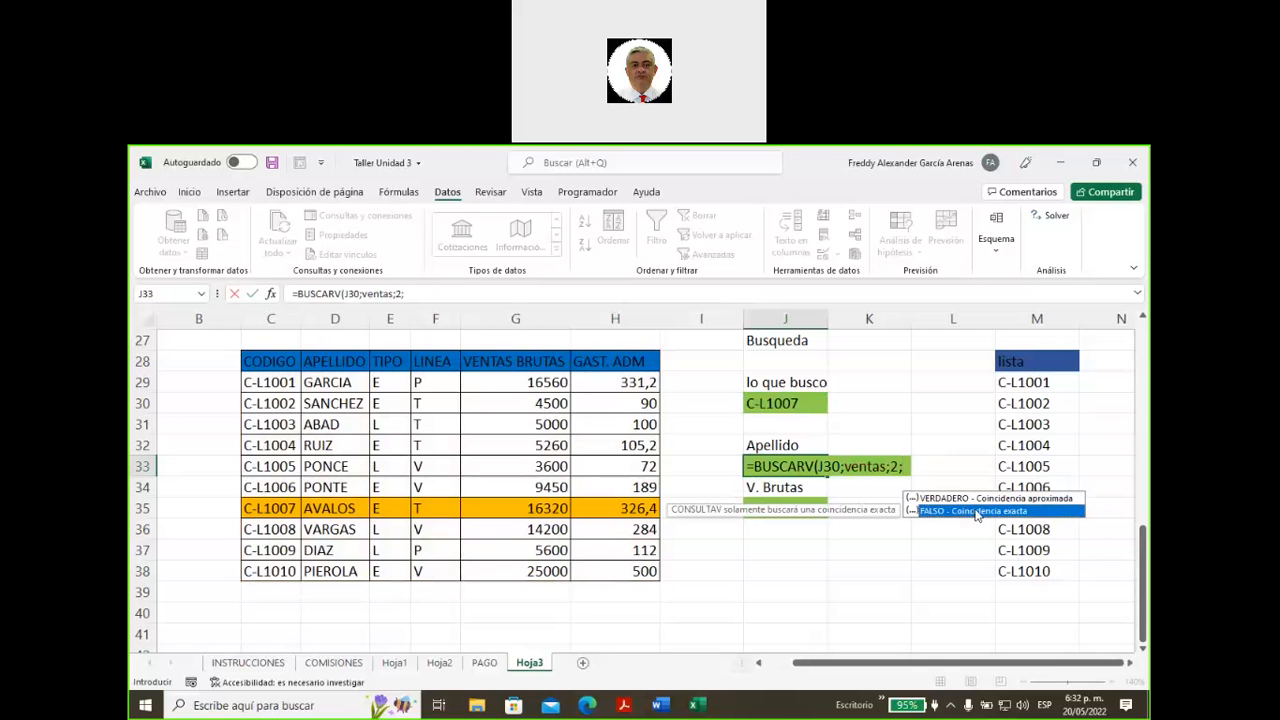
double_click(972, 511)
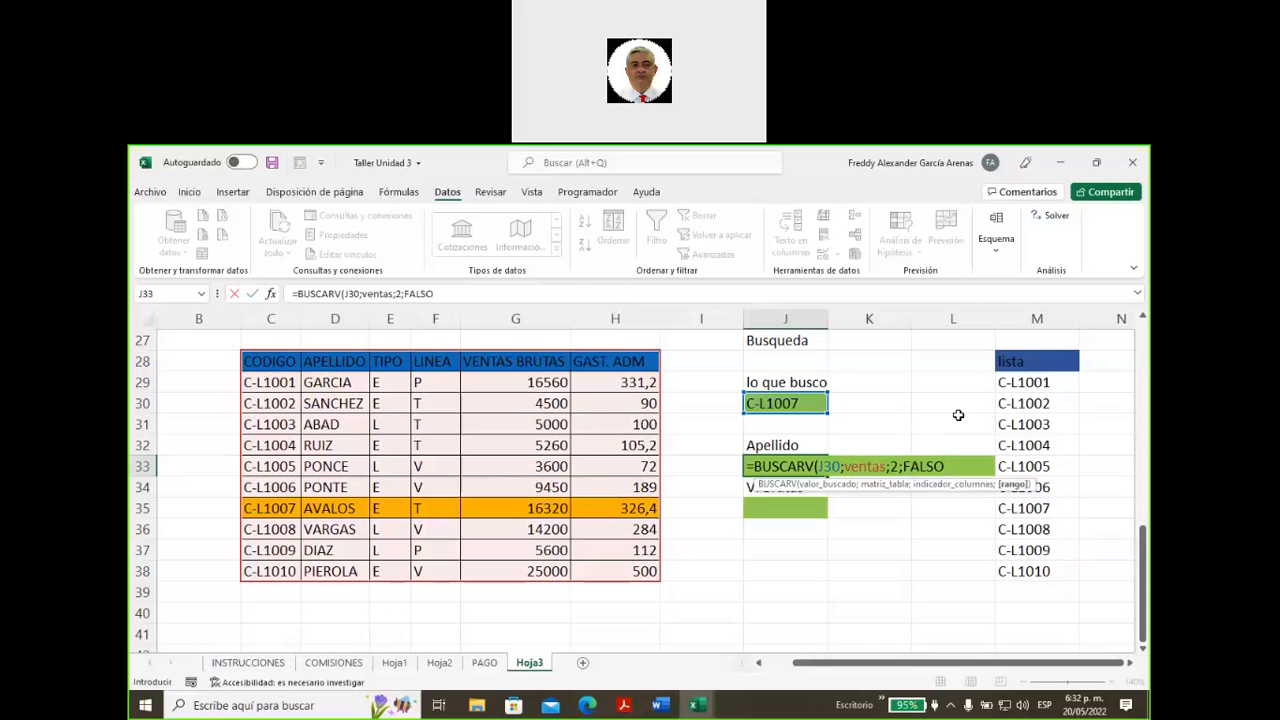
type(")")
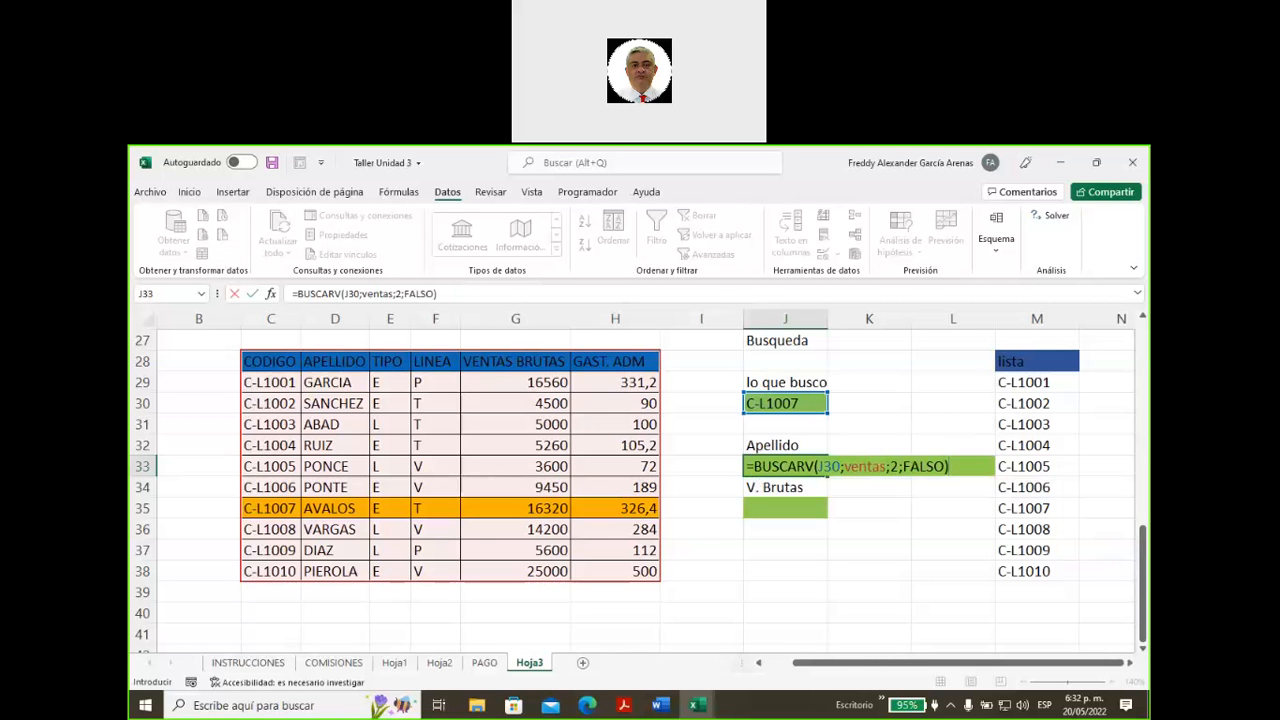
- Draw temporary ink marks linking the formula's arguments to the search code, the sales table and its second column, and clear them
left_click(897, 168)
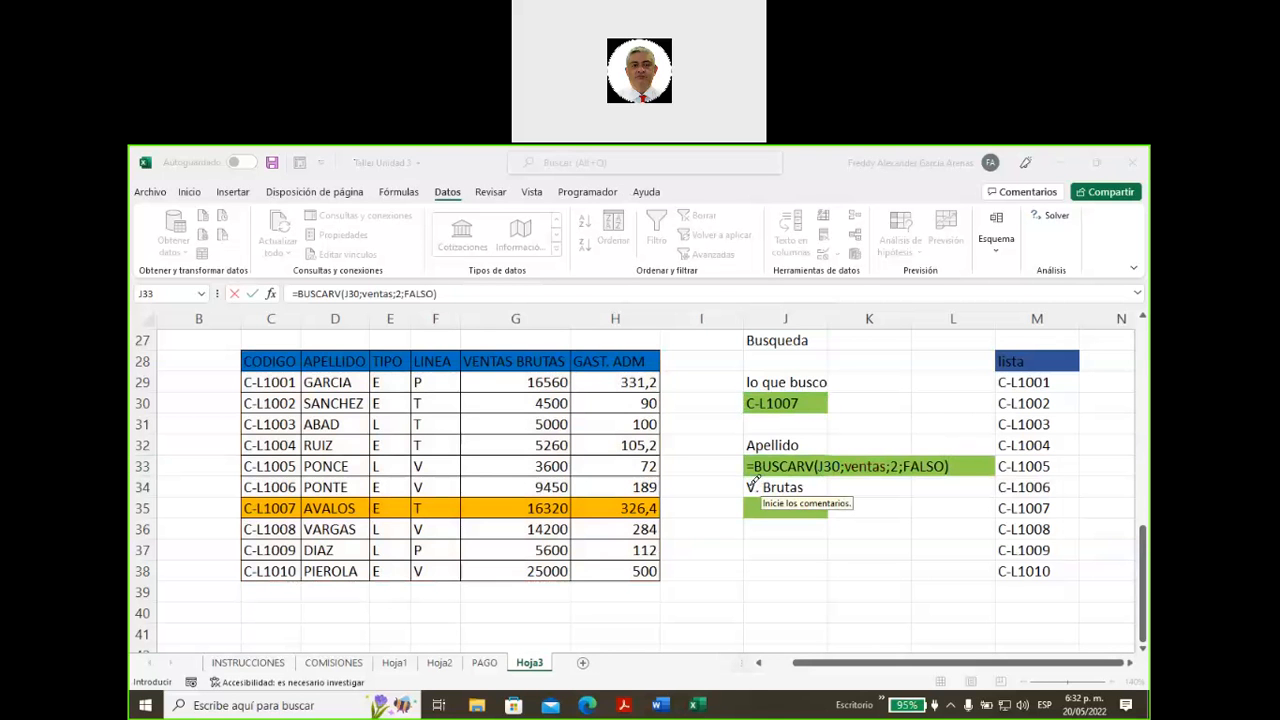
mouse_move(748, 482)
left_mouse_down()
mouse_move(805, 481)
mouse_move(884, 372)
mouse_move(834, 360)
mouse_move(845, 378)
left_mouse_up()
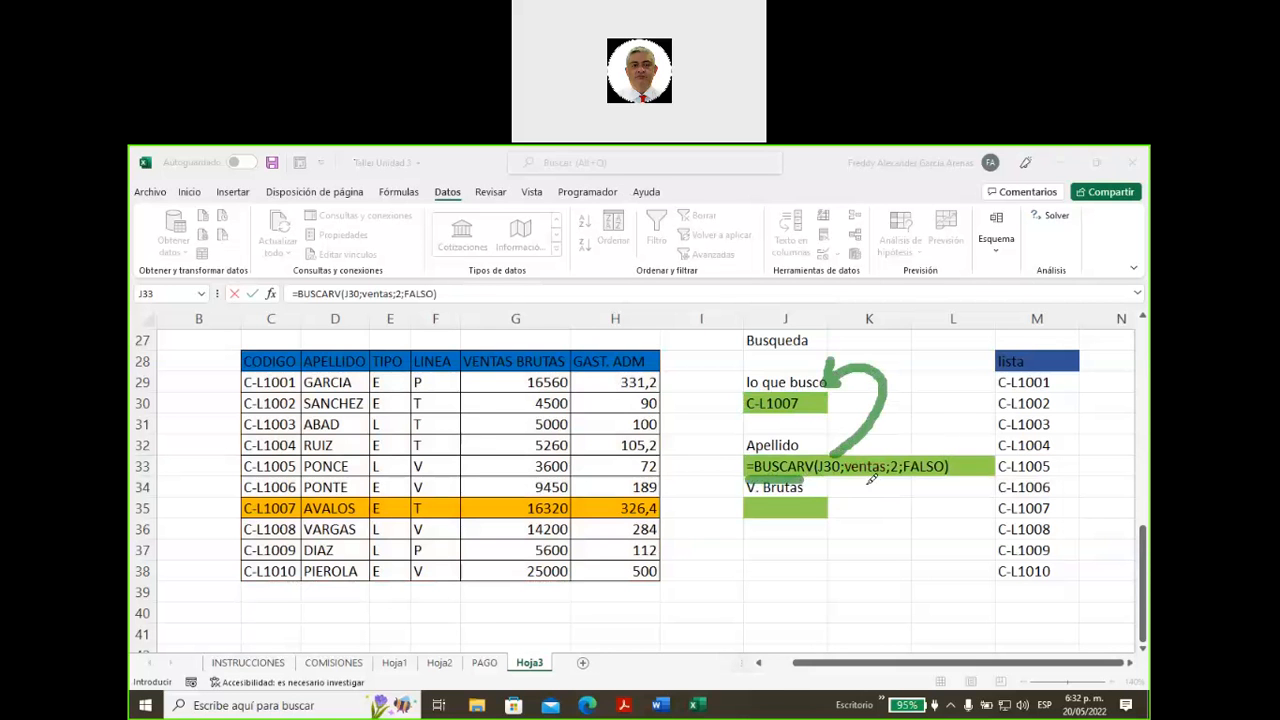
mouse_move(870, 481)
left_mouse_down()
mouse_move(763, 563)
mouse_move(685, 566)
mouse_move(697, 359)
mouse_move(615, 330)
mouse_move(246, 331)
mouse_move(205, 537)
mouse_move(449, 618)
mouse_move(649, 604)
mouse_move(691, 562)
left_mouse_up()
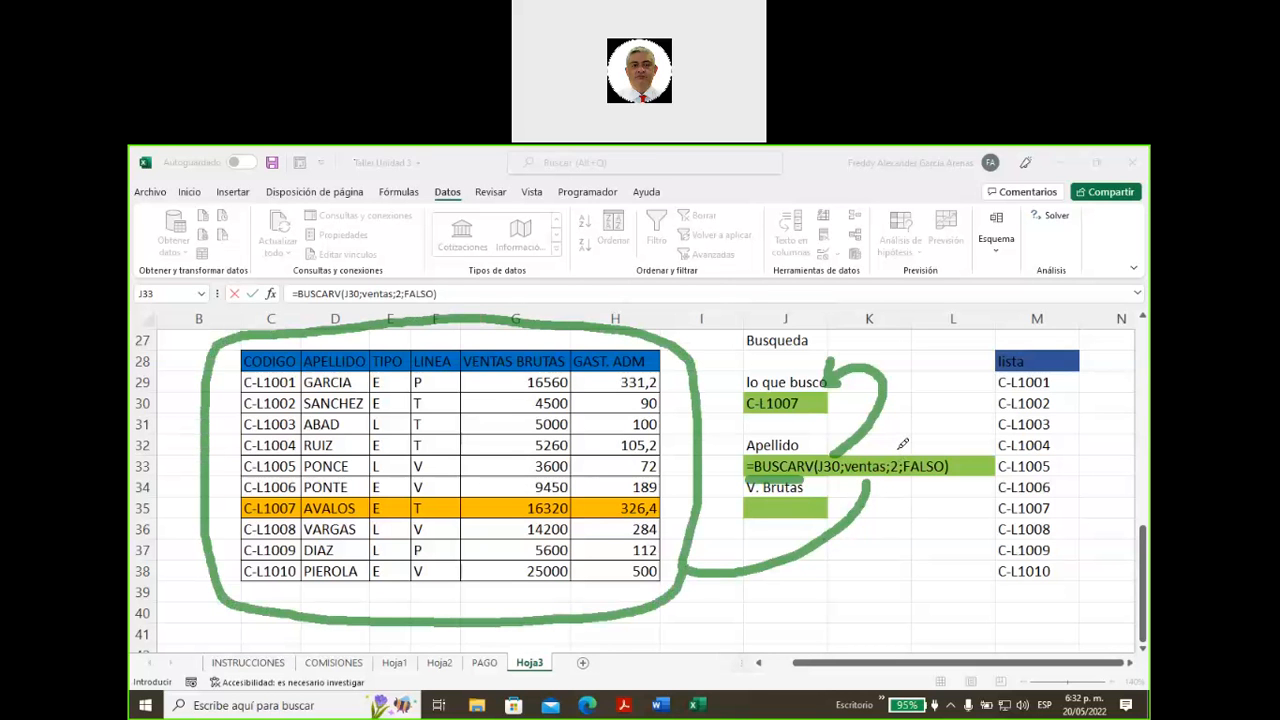
mouse_move(898, 454)
left_mouse_down()
mouse_move(906, 425)
mouse_move(828, 270)
mouse_move(752, 238)
mouse_move(592, 224)
mouse_move(432, 236)
mouse_move(366, 262)
mouse_move(340, 302)
mouse_move(332, 416)
mouse_move(312, 466)
mouse_move(350, 466)
left_mouse_up()
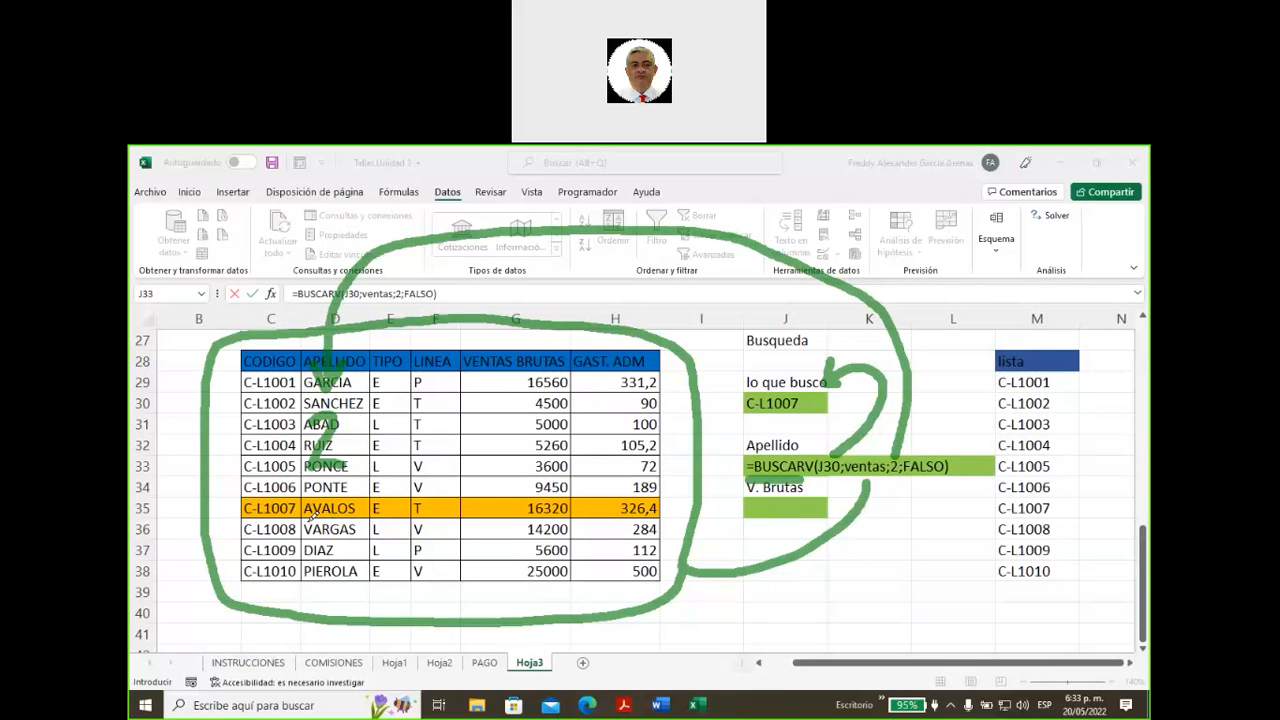
left_click_drag(304, 519, 357, 517)
left_click_drag(904, 486, 944, 479)
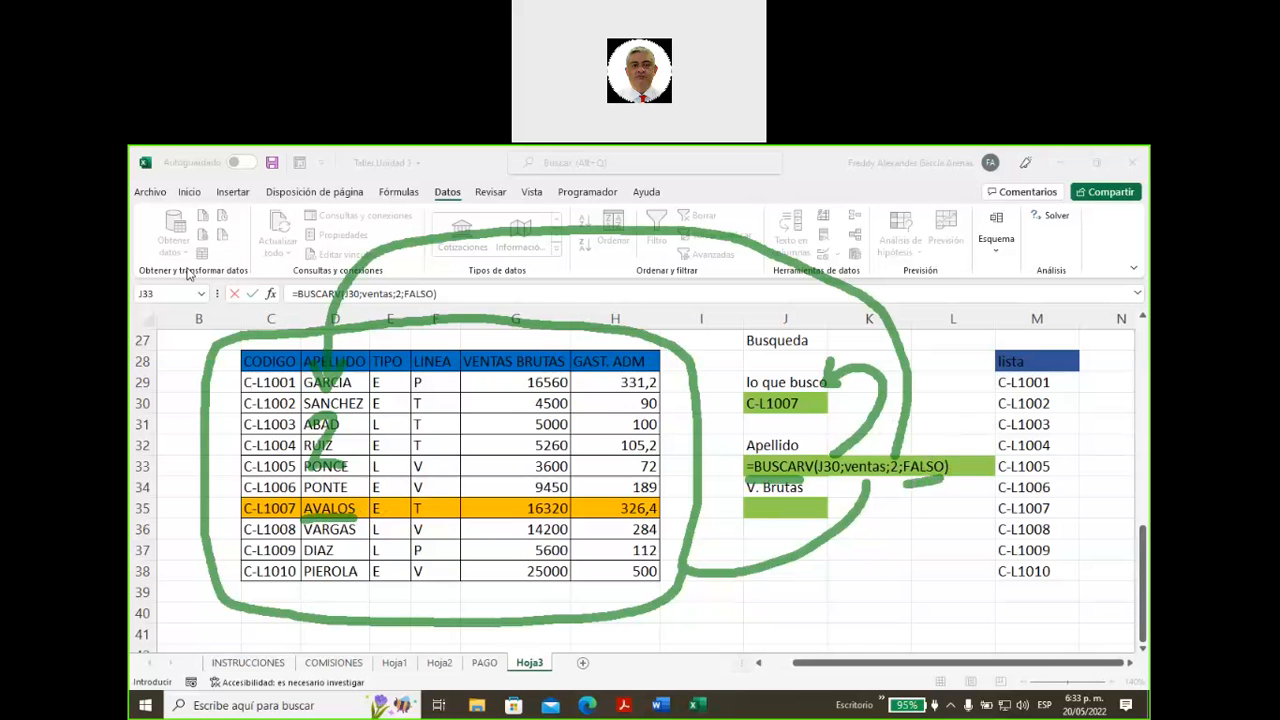
key("Escape")
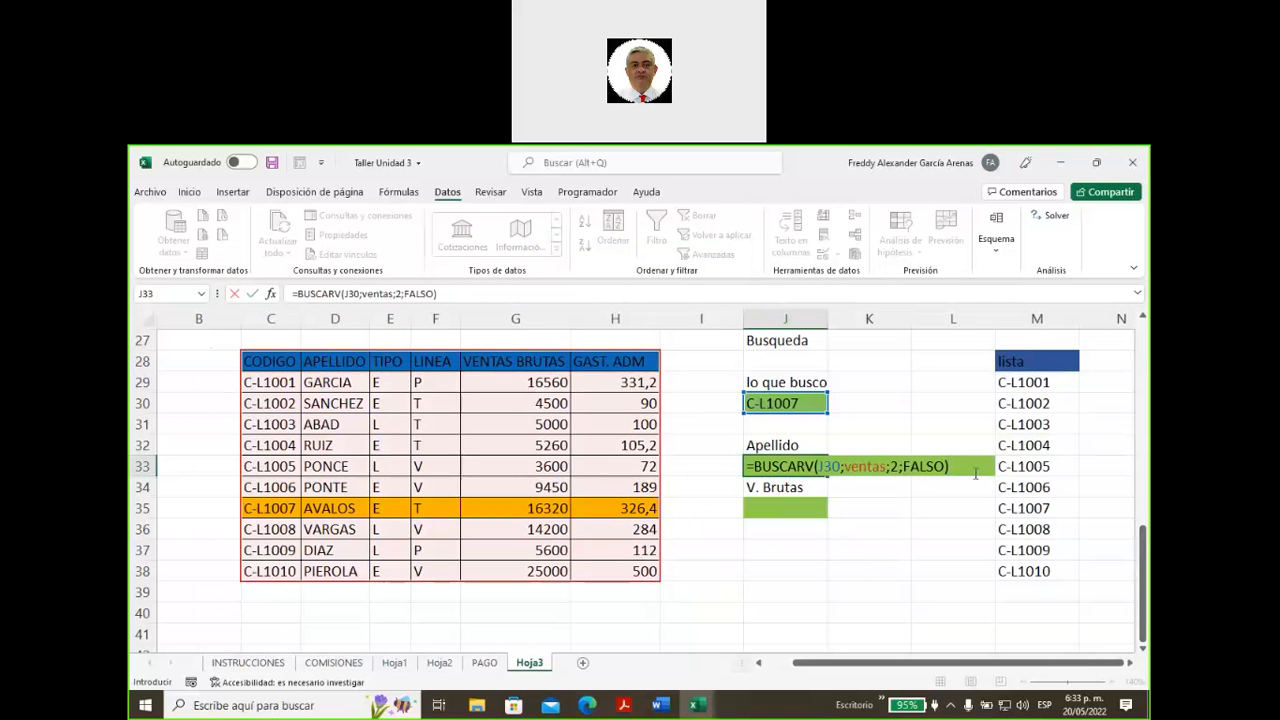
- Confirm the surname lookup formula in cell J33
key("Return")
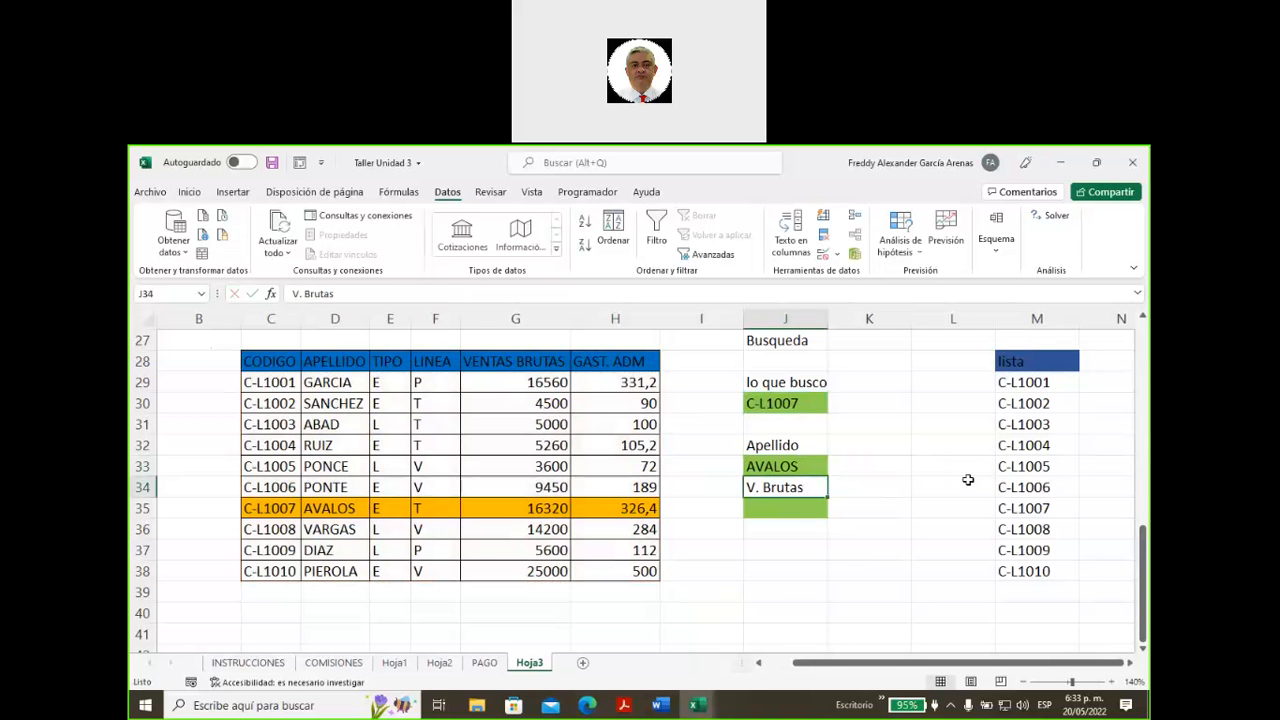
- Look up the gross sales under V. Brutas in J35 with =BUSCARV(J30;ventas;5;FALSO)
left_click(771, 509)
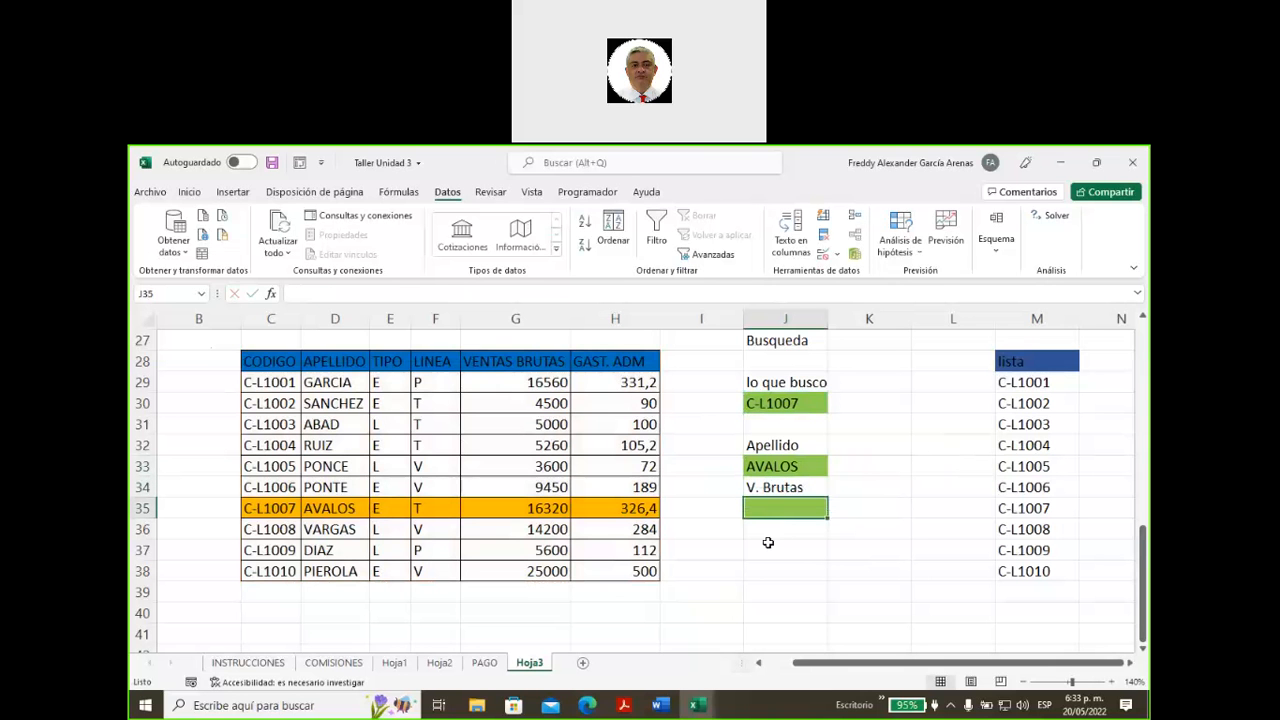
type("=buscarv")
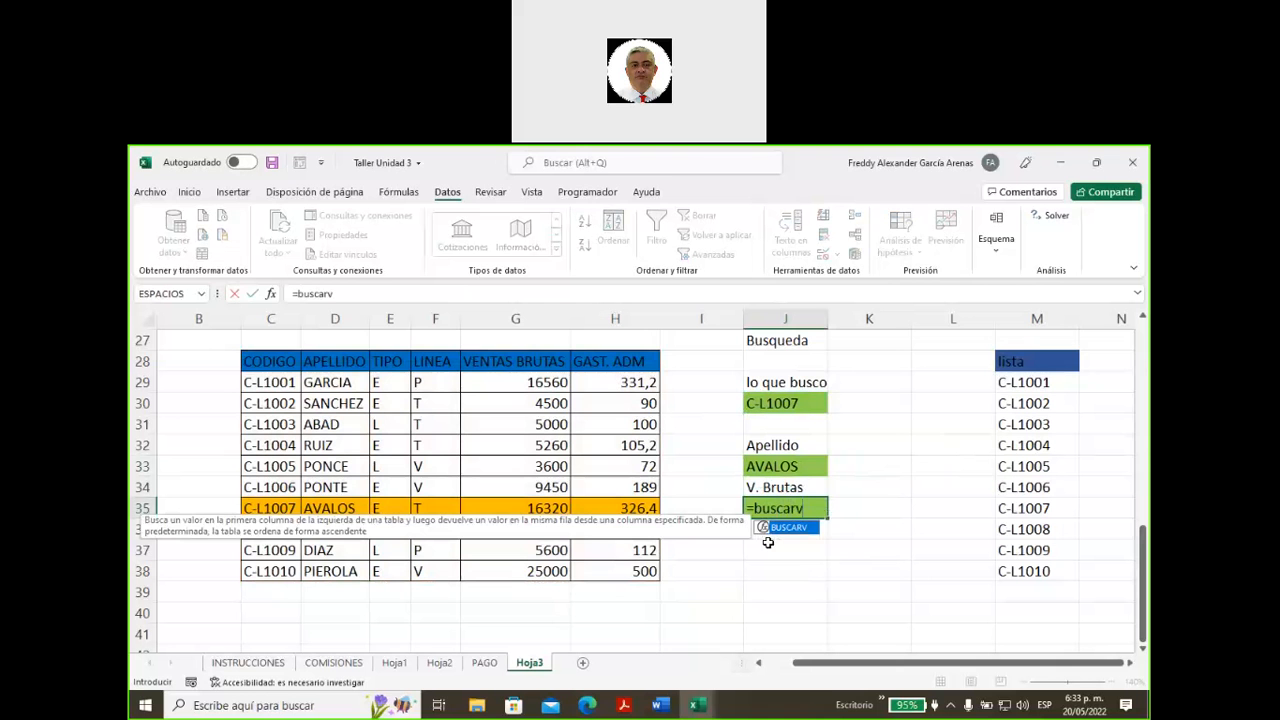
double_click(789, 528)
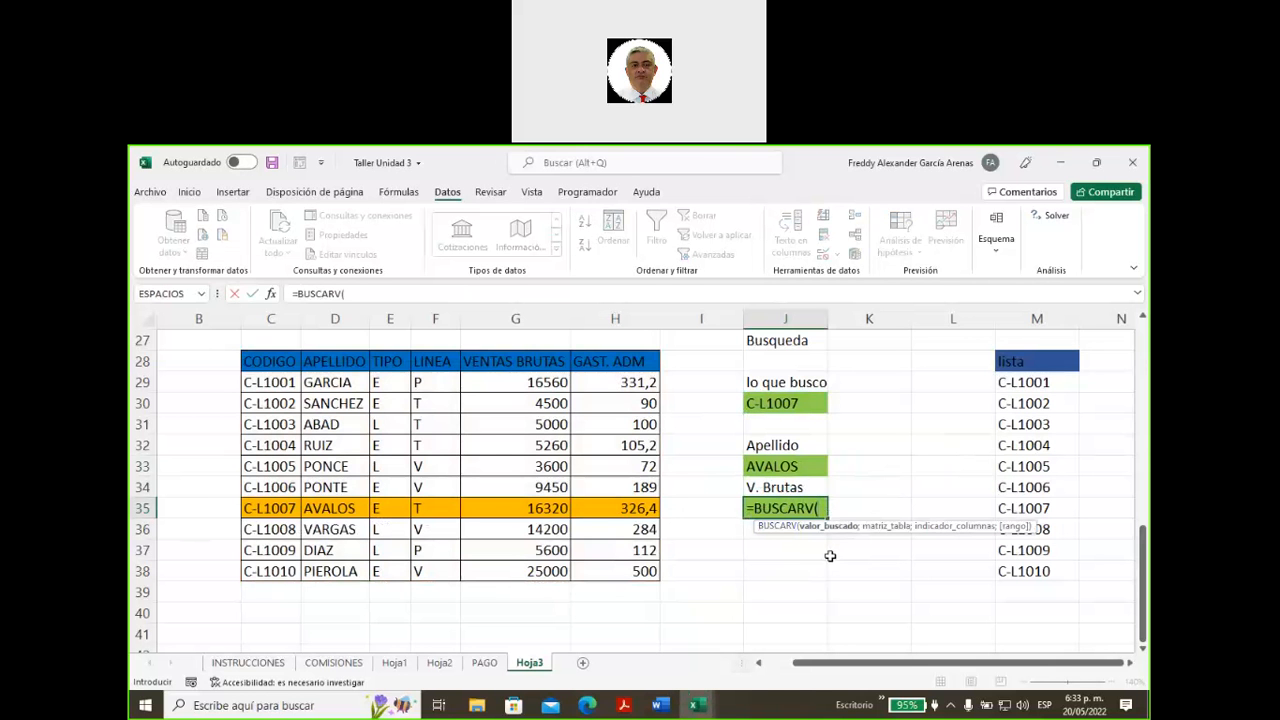
left_click(779, 403)
type(";")
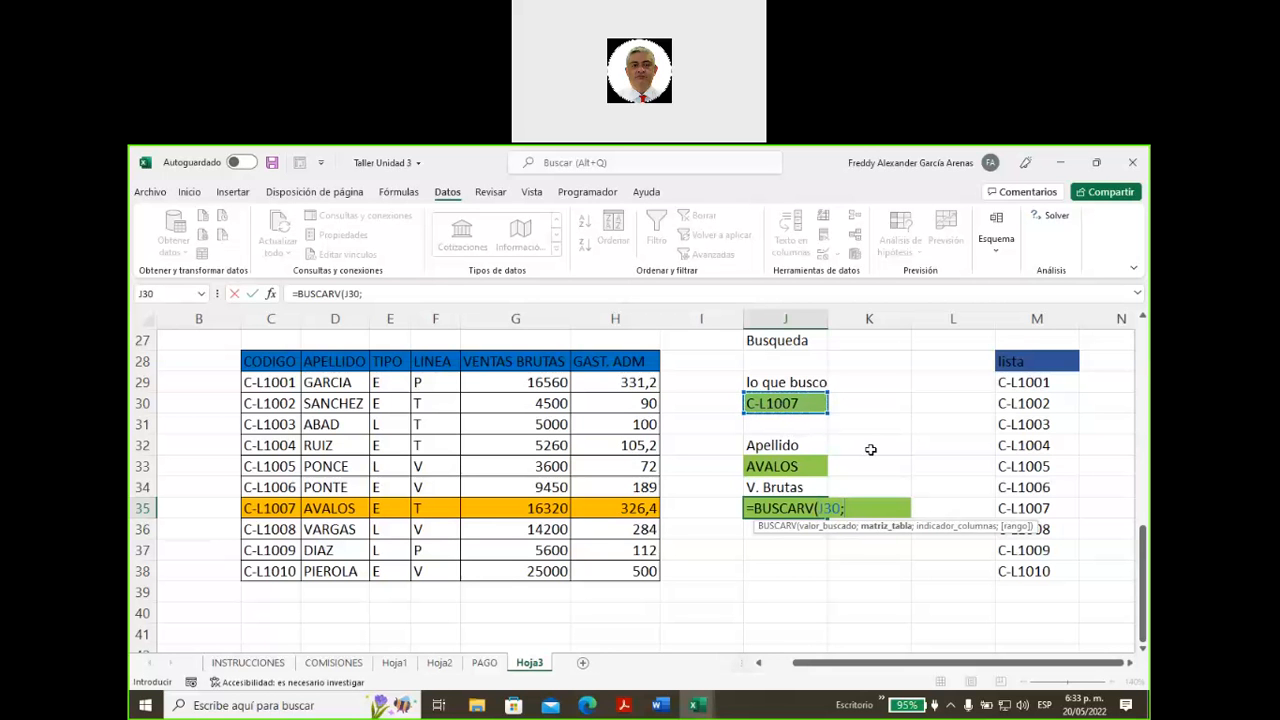
type("vent")
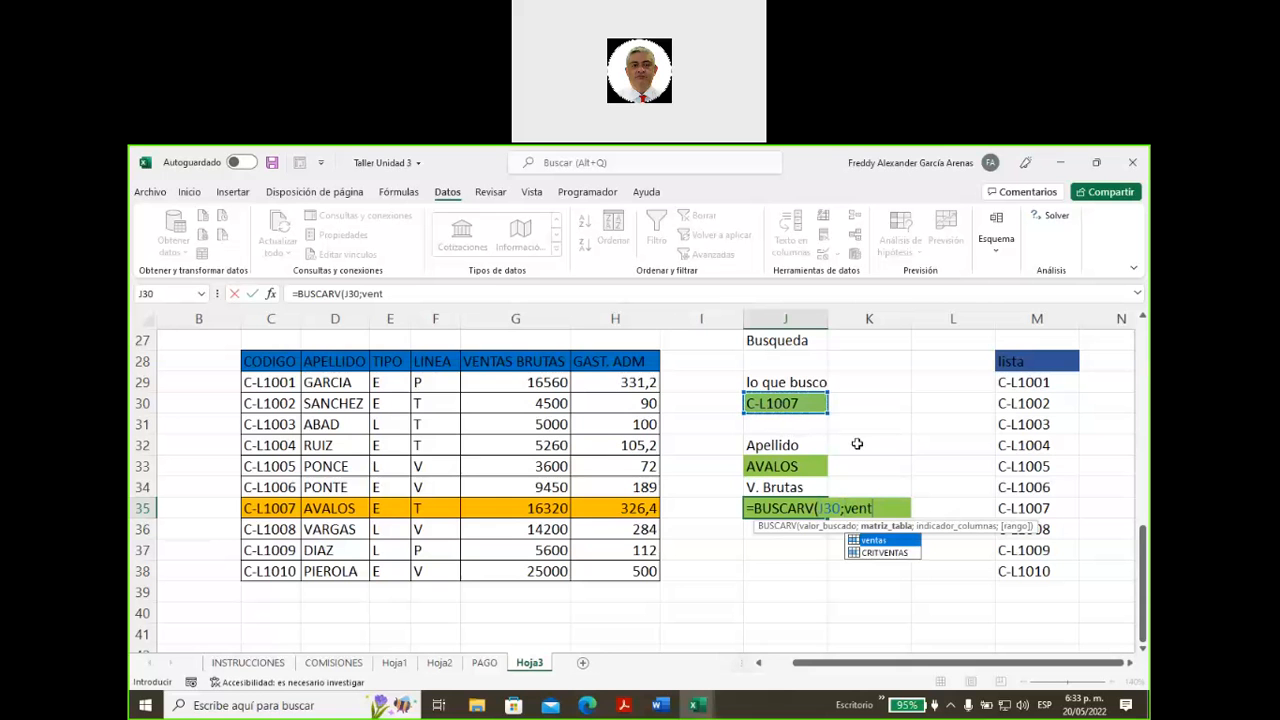
double_click(872, 541)
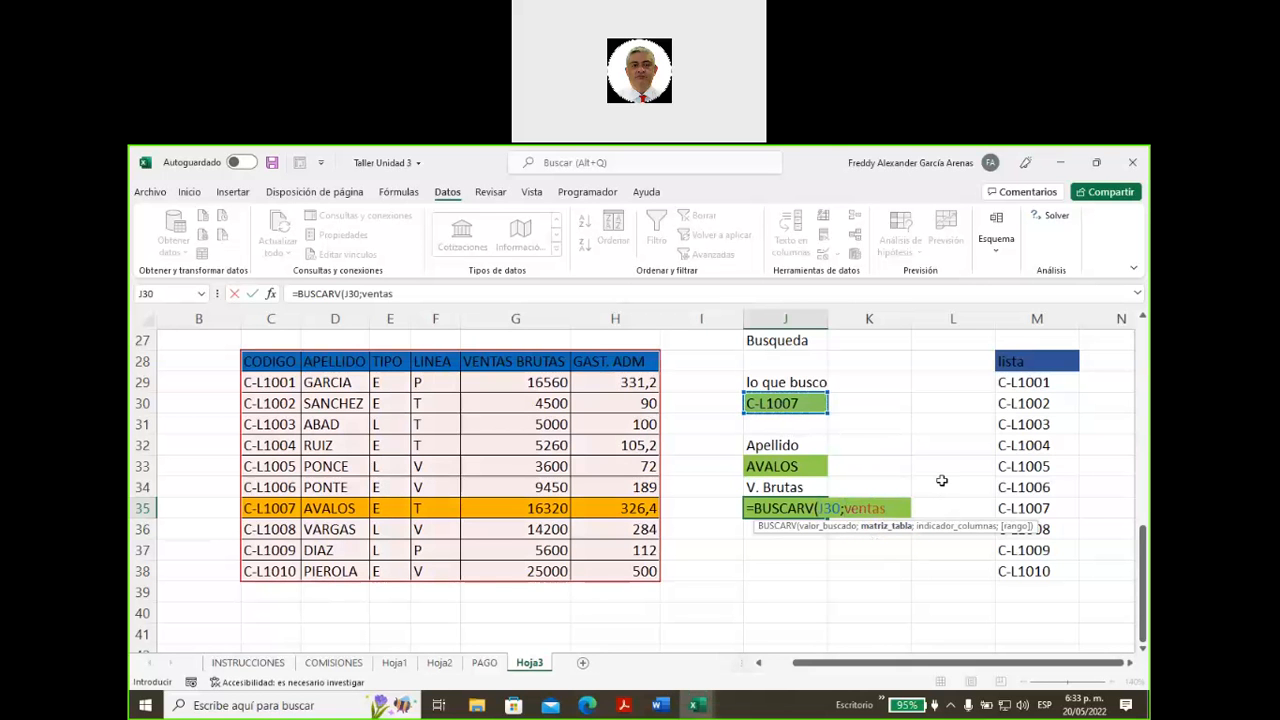
type(";")
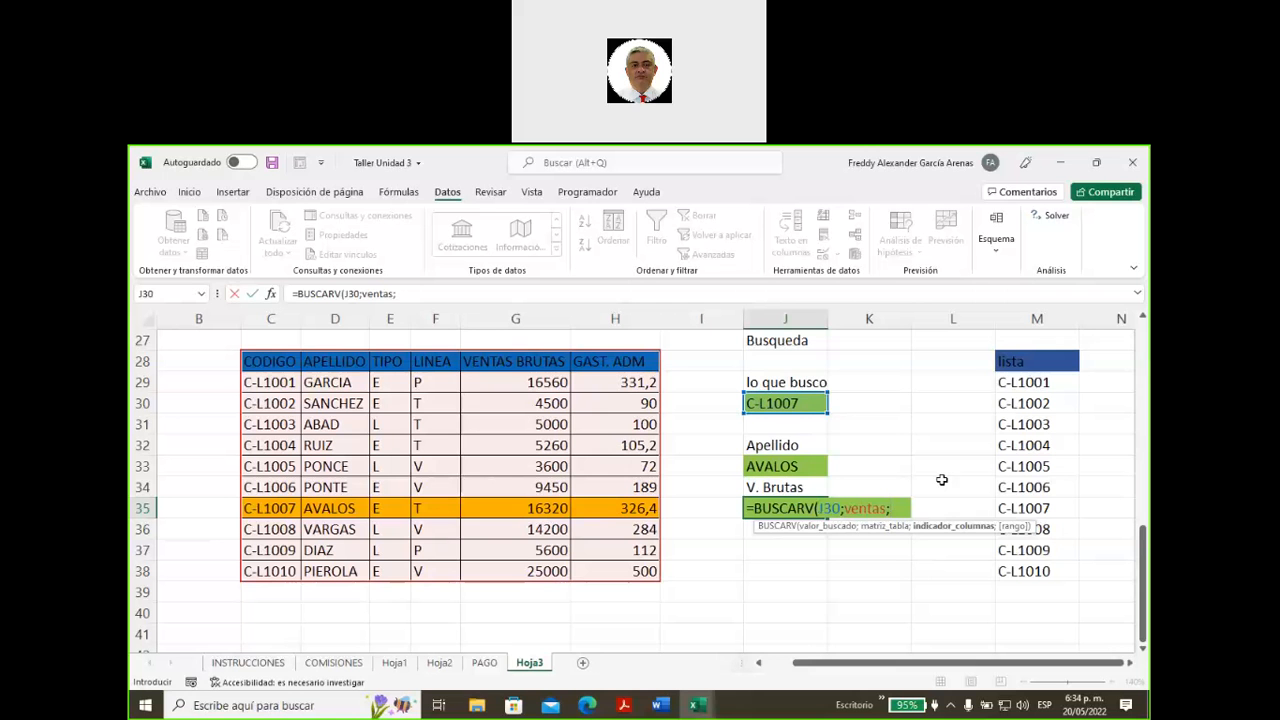
type("5;")
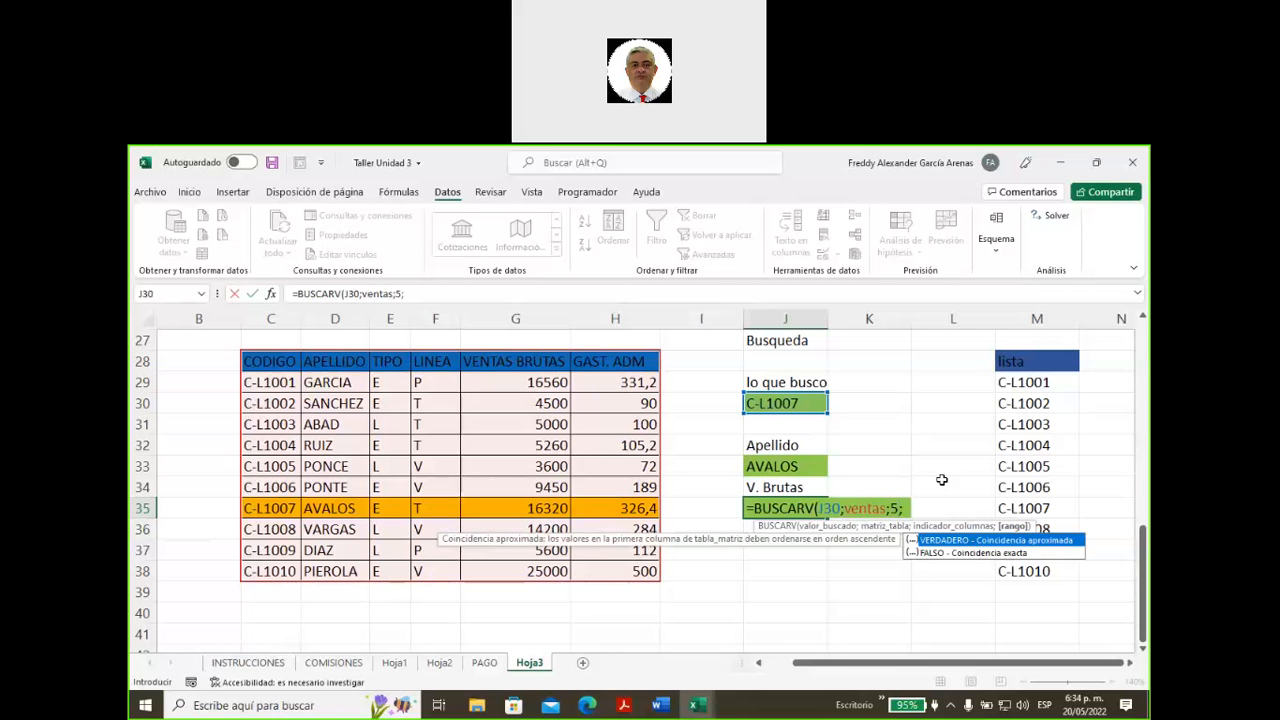
double_click(931, 553)
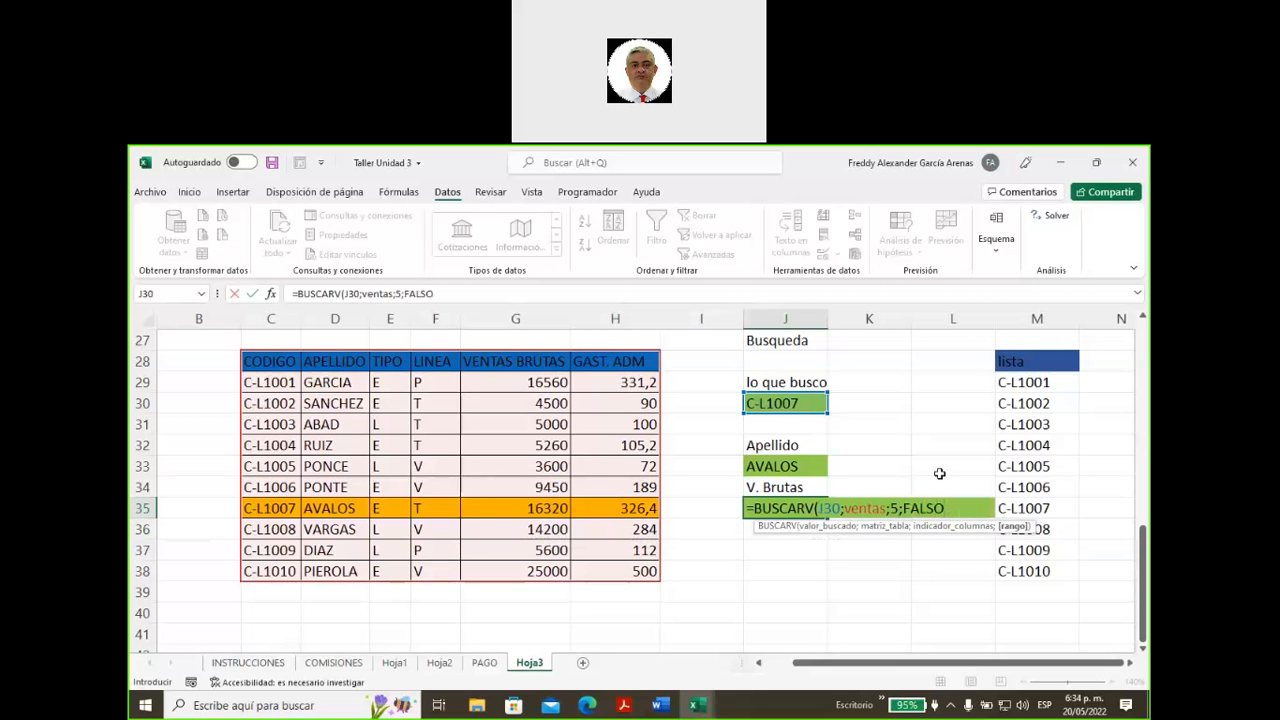
type(")")
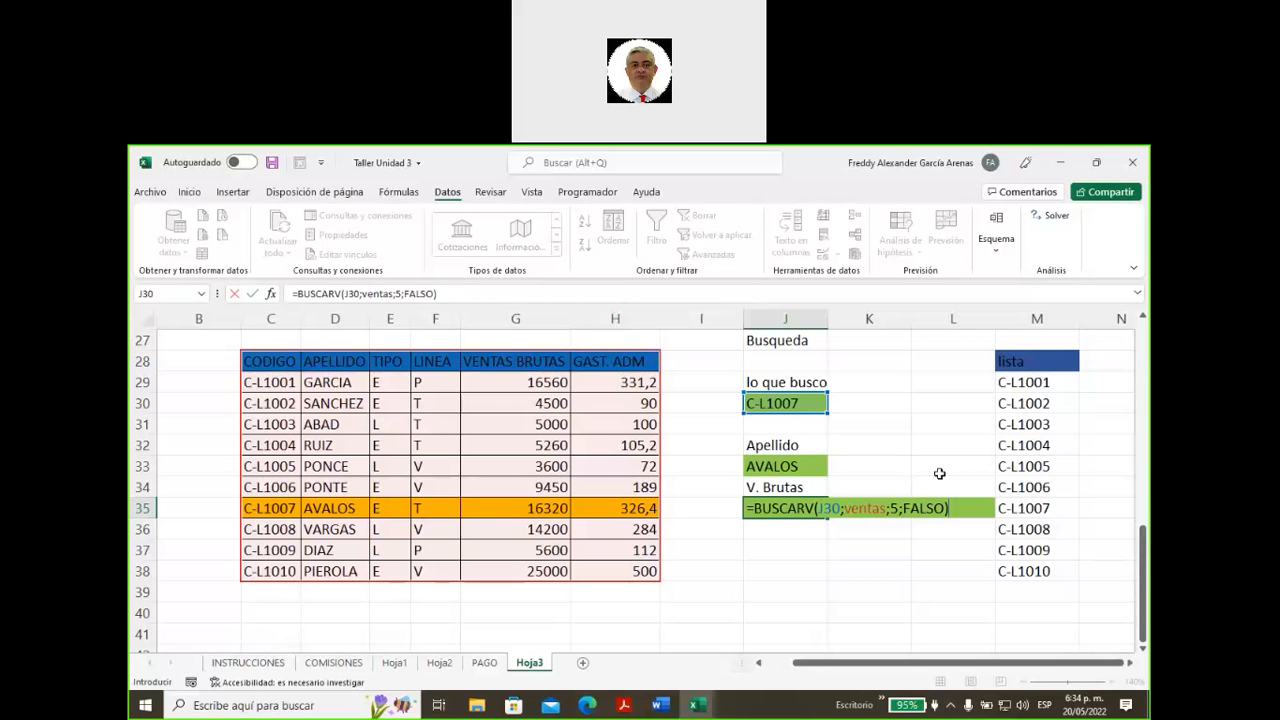
key("Return")
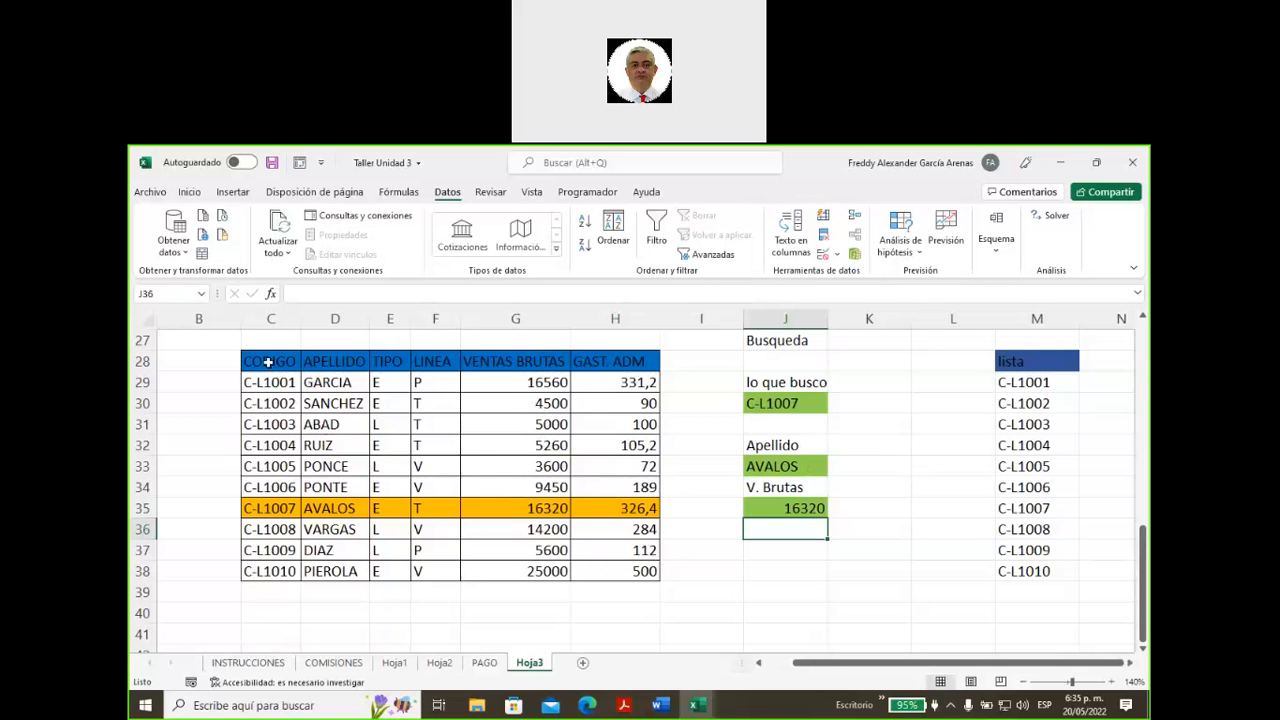
- Fill the table's CODIGO column, C28:C38, with the standard purple color
left_click_drag(270, 361, 272, 572)
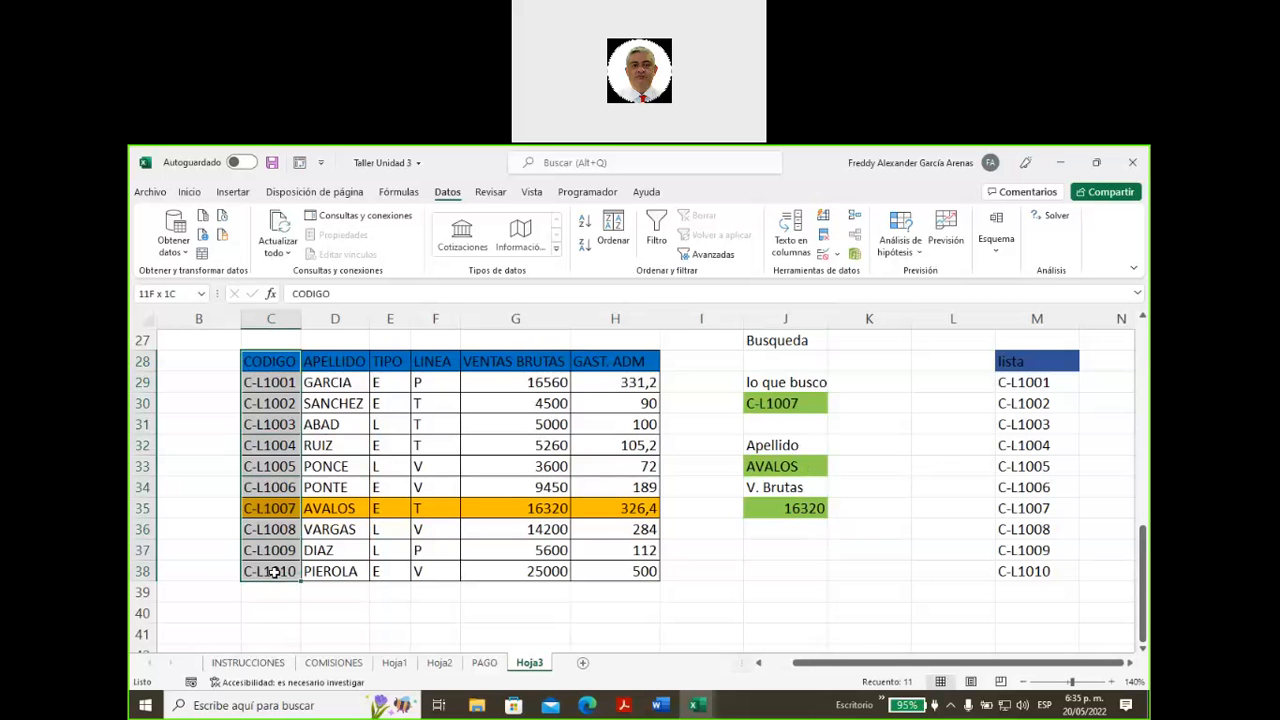
left_click(189, 192)
left_click(387, 246)
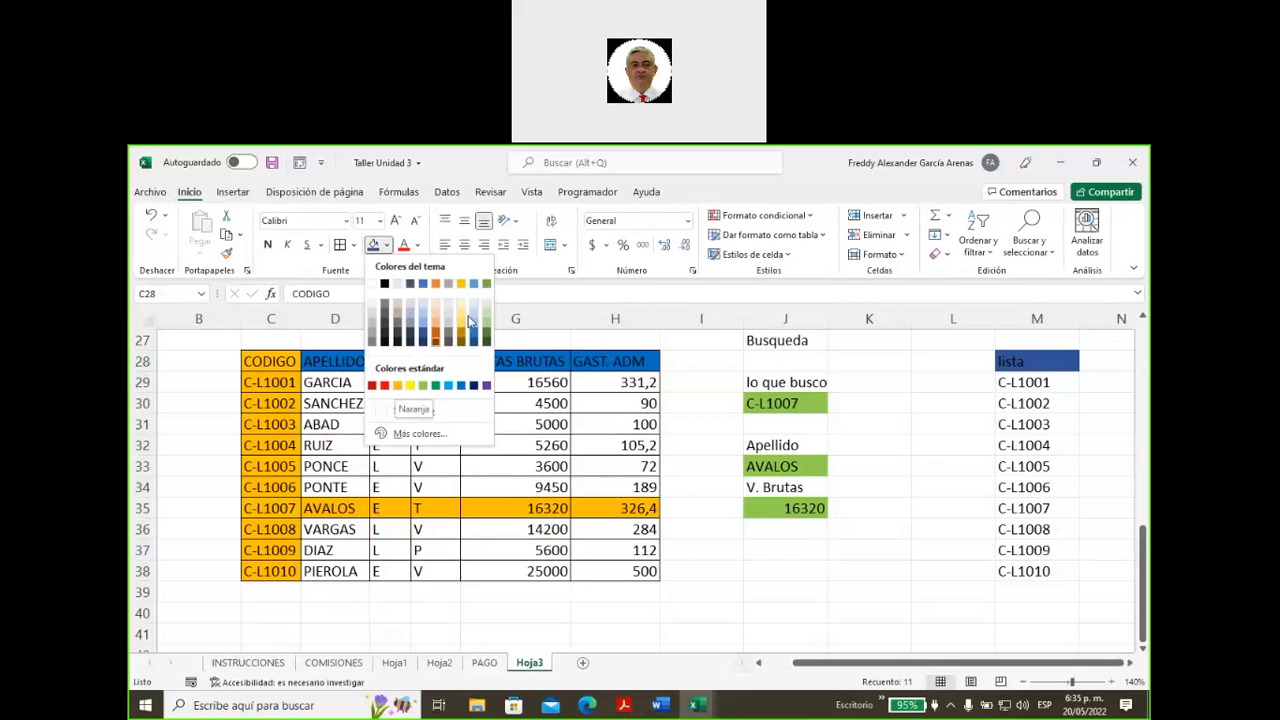
left_click(485, 388)
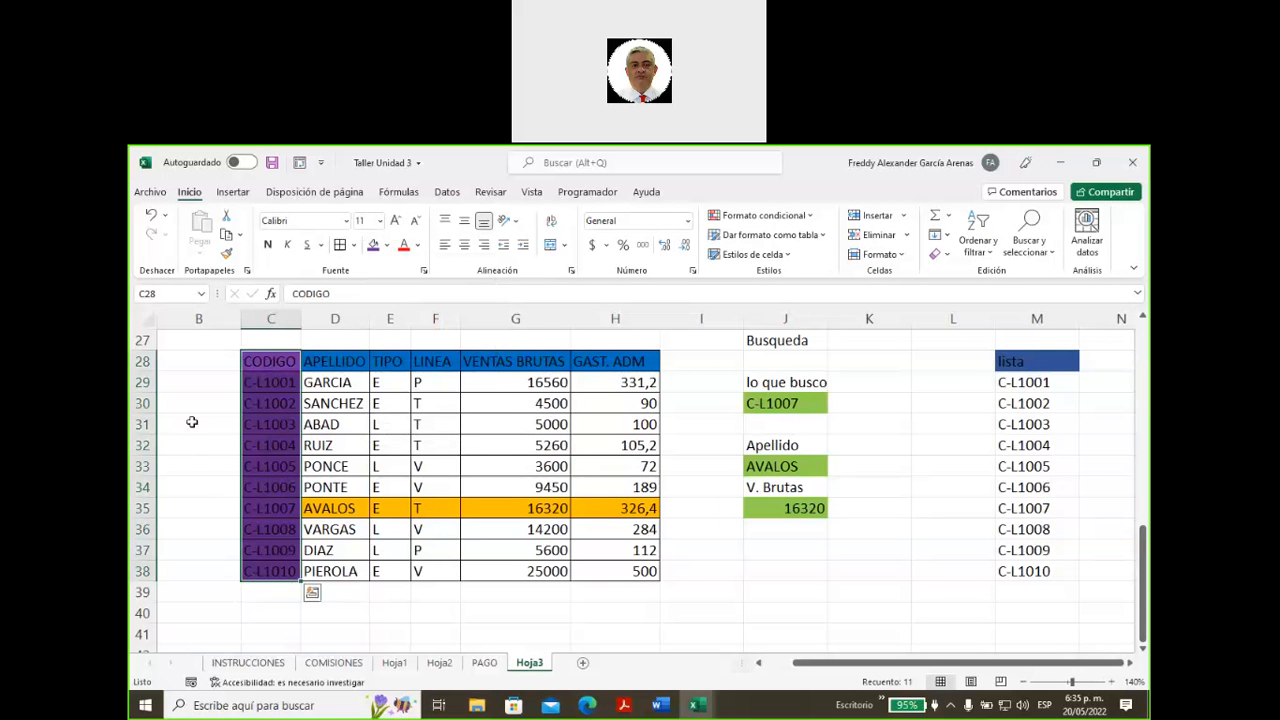
left_click_drag(189, 363, 195, 570)
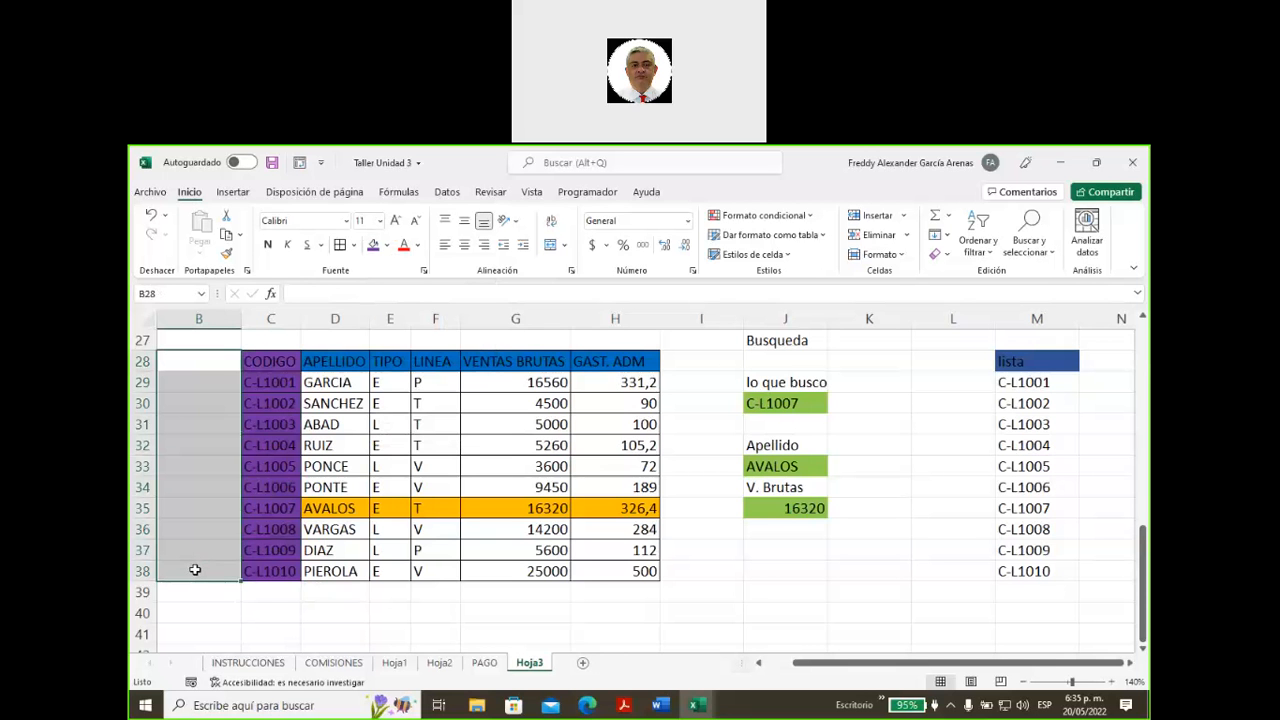
left_click_drag(274, 363, 269, 565)
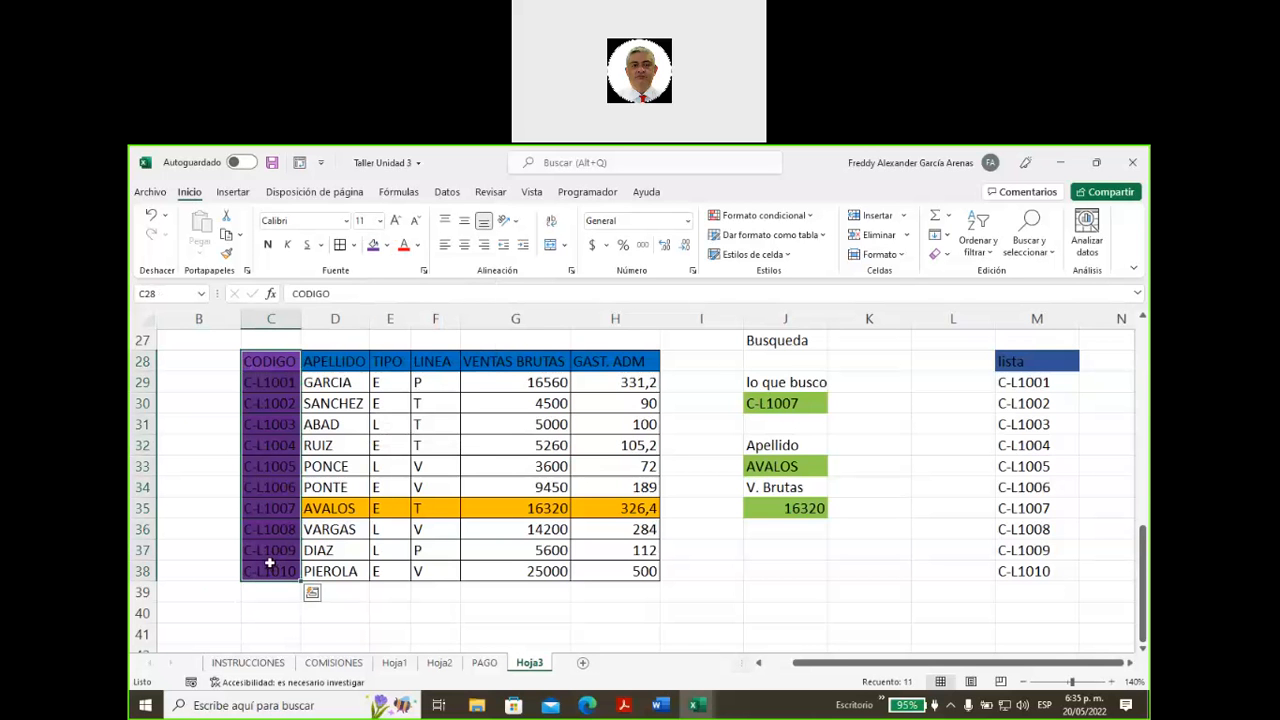
- Fill the CODIGO header cell C28 with the standard blue used by the other table headers
left_click(270, 360)
key("shift+Down")
key("shift+Down")
key("shift+Down")
key("shift+Down")
key("shift+Down")
key("shift+Down")
key("shift+Down")
key("shift+Down")
key("shift+Down")
key("shift+Down")
left_click(386, 246)
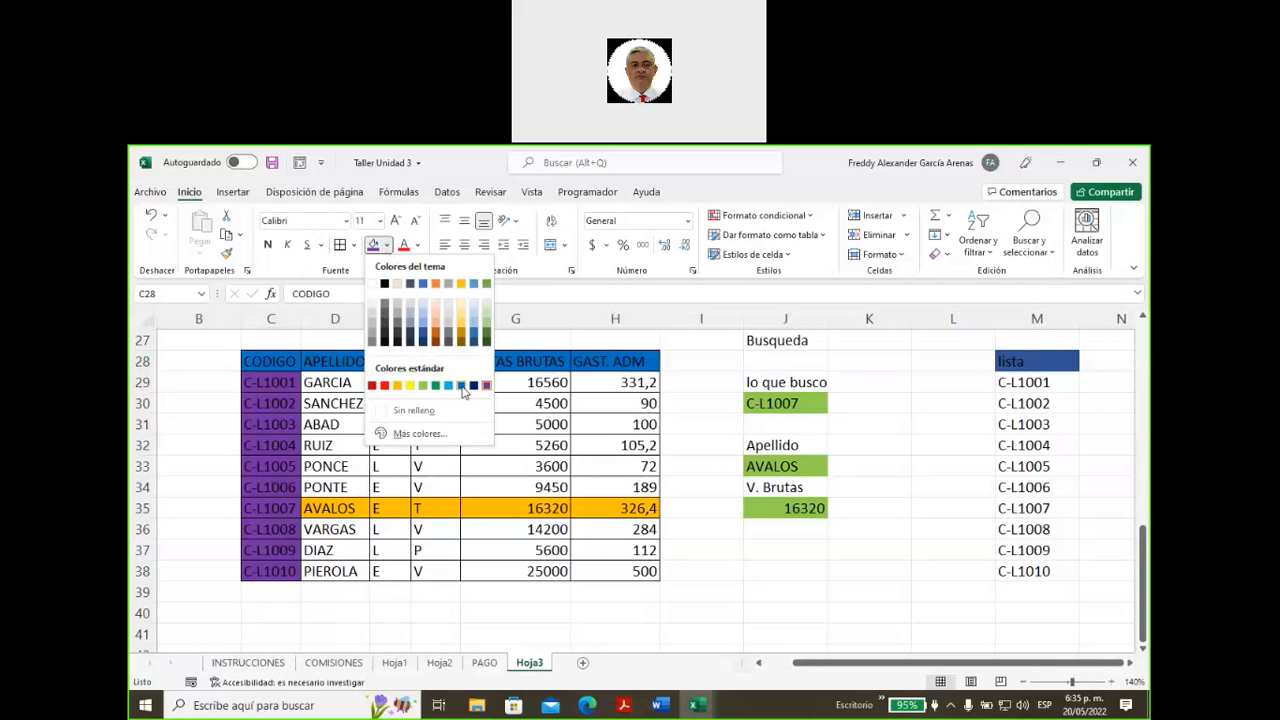
left_click(463, 388)
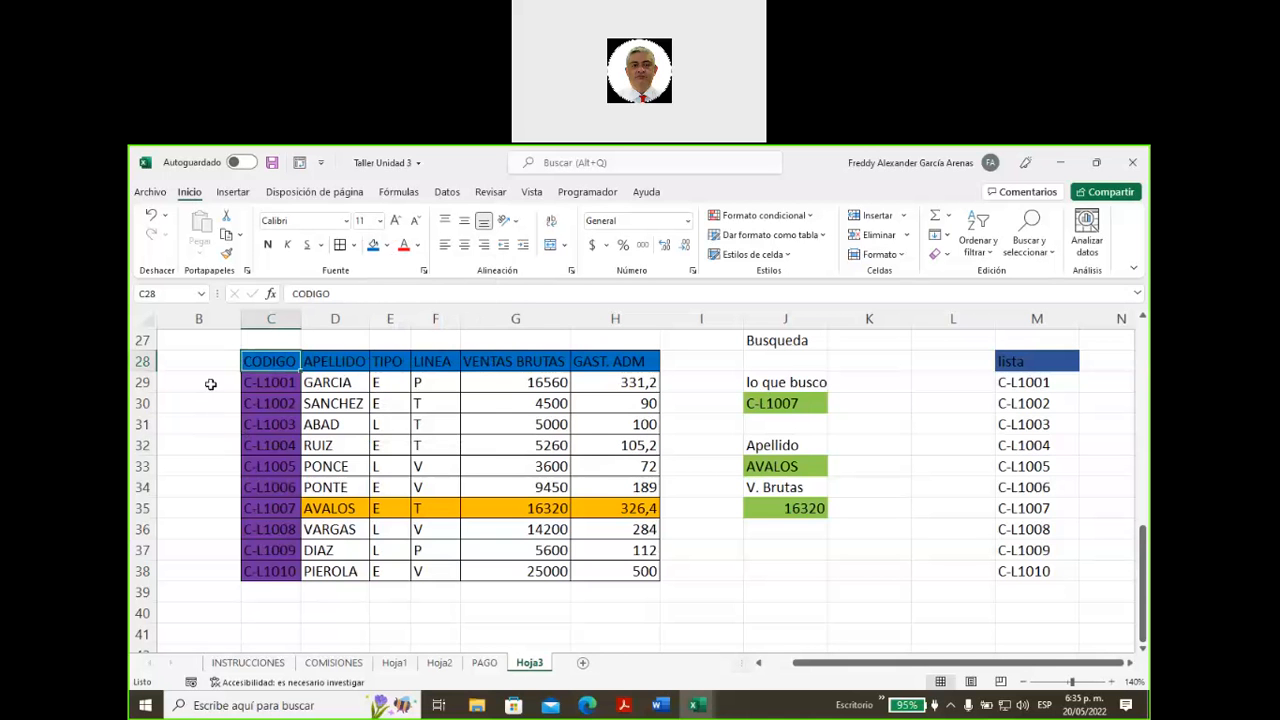
left_click(278, 384)
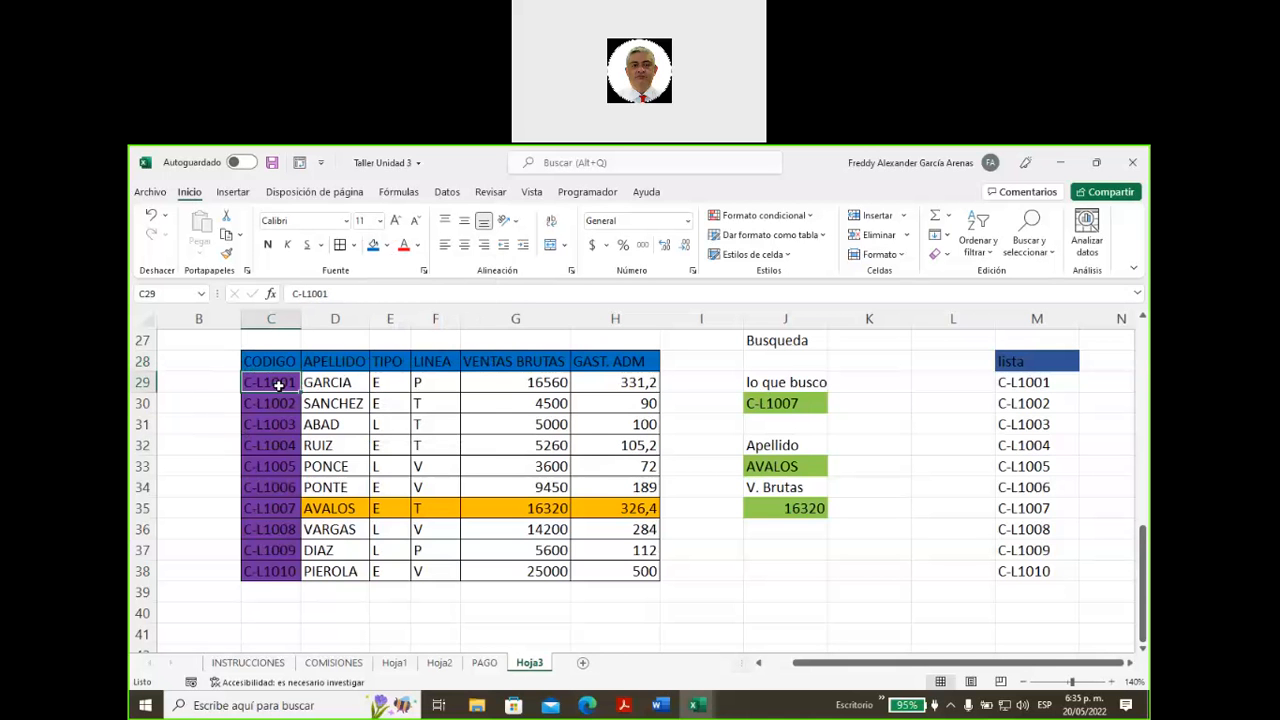
left_click(274, 576)
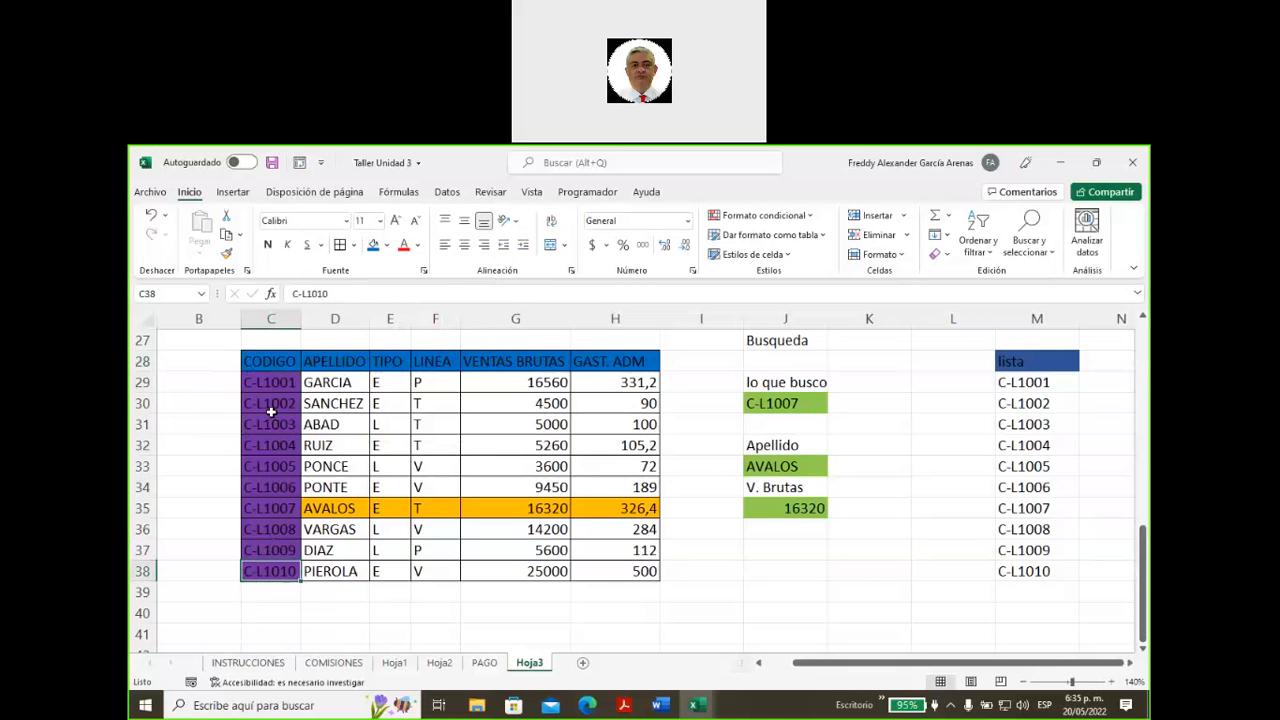
left_click(266, 380)
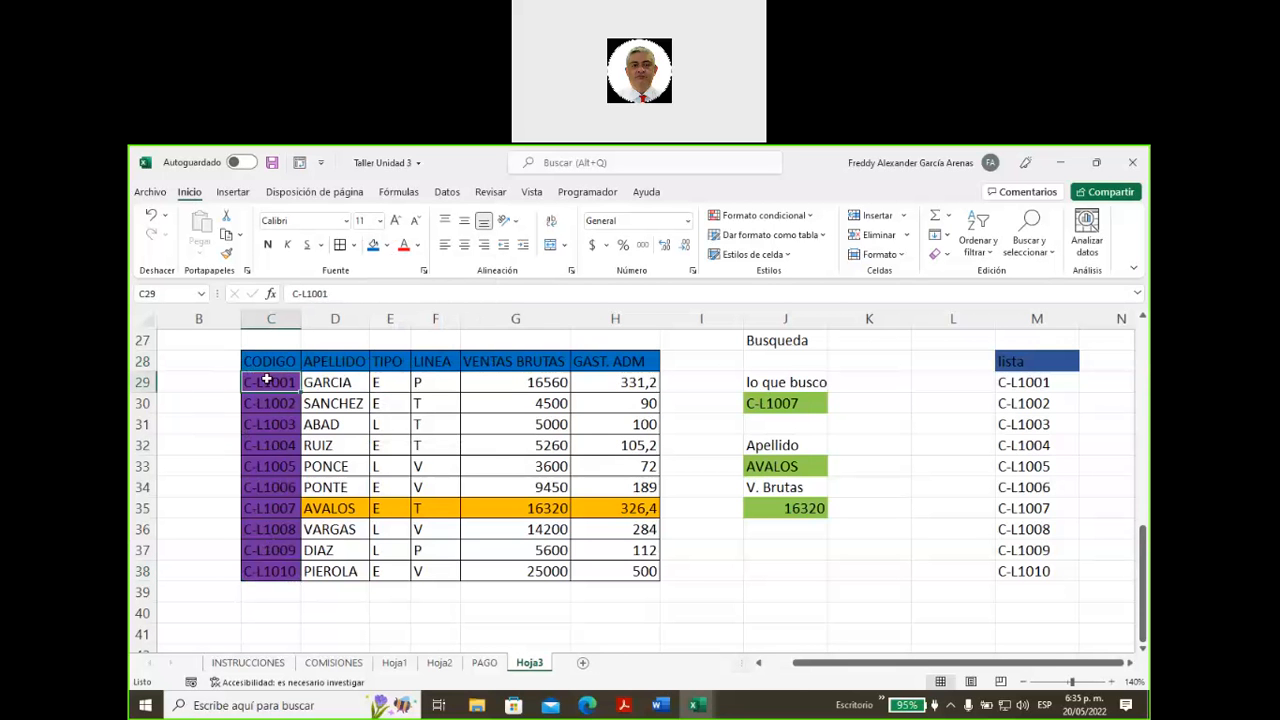
left_click_drag(266, 378, 272, 566)
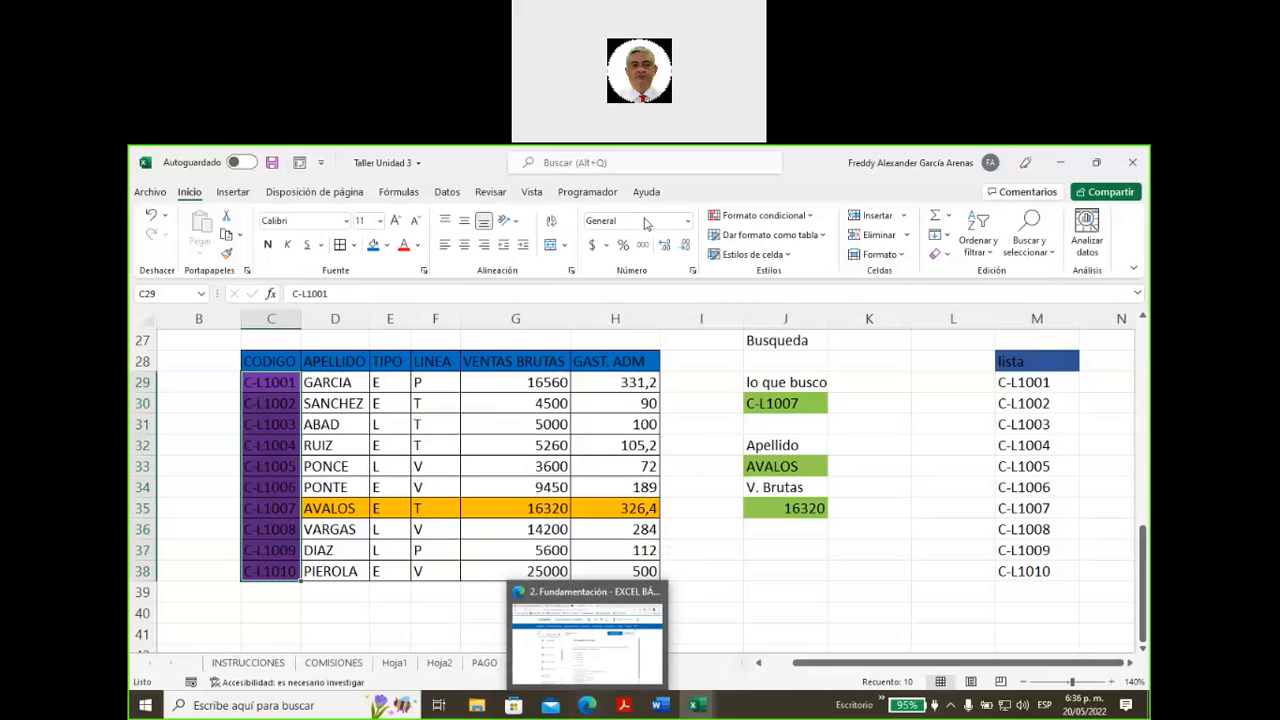
left_click(781, 165)
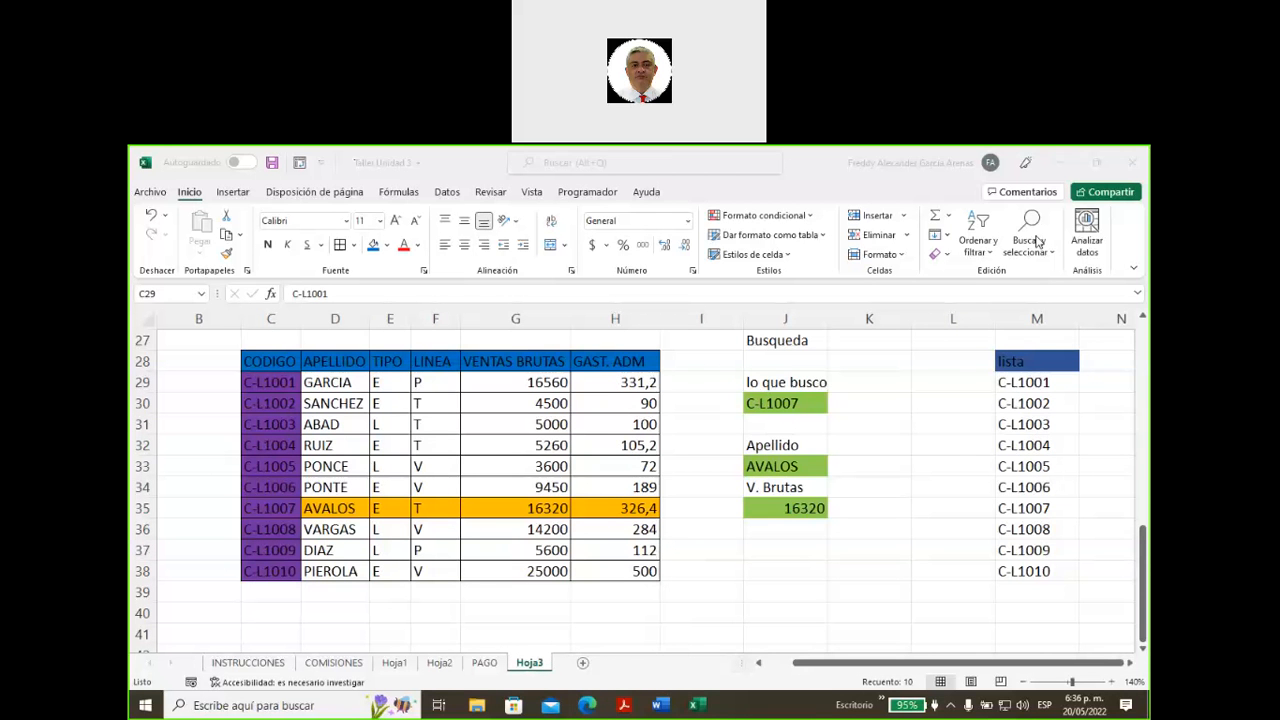
key("ctrl+shift+Down")
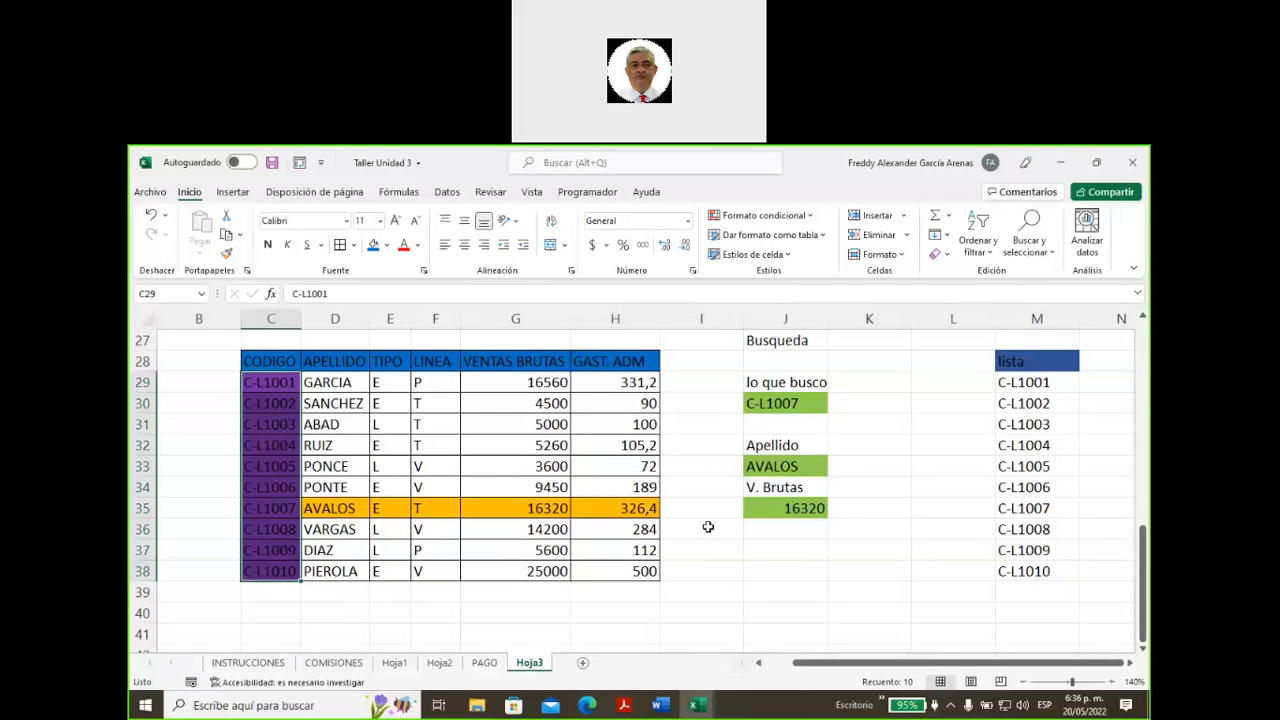
- Name the whole commission table A4:M14 on the COMISIONES sheet comisiones
left_click(325, 668)
left_click(441, 556)
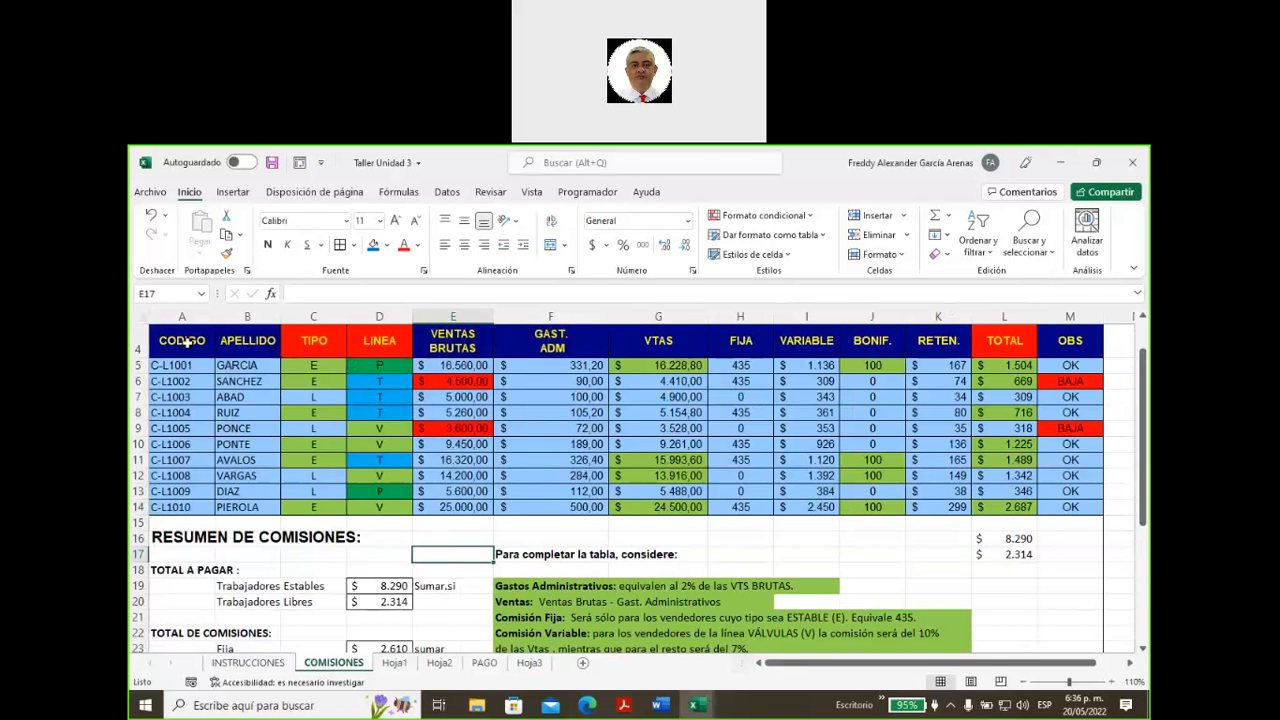
left_click_drag(185, 342, 1040, 507)
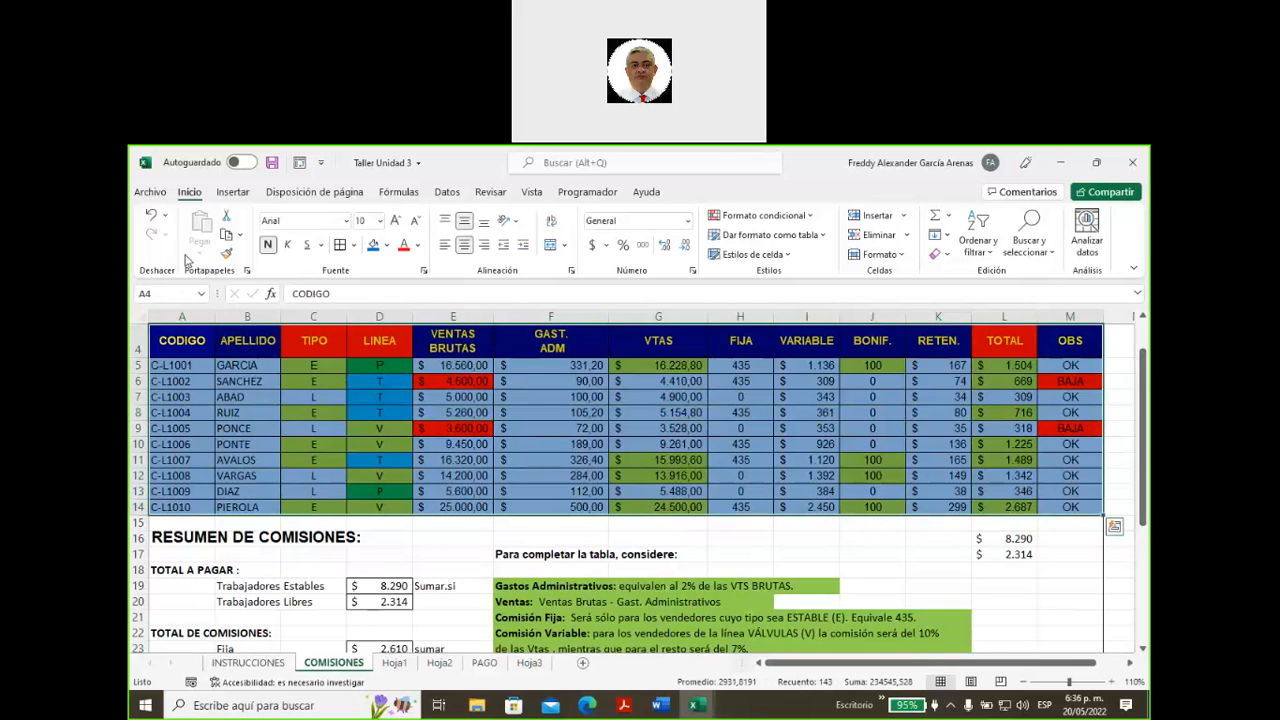
left_click(158, 296)
type("comisiones")
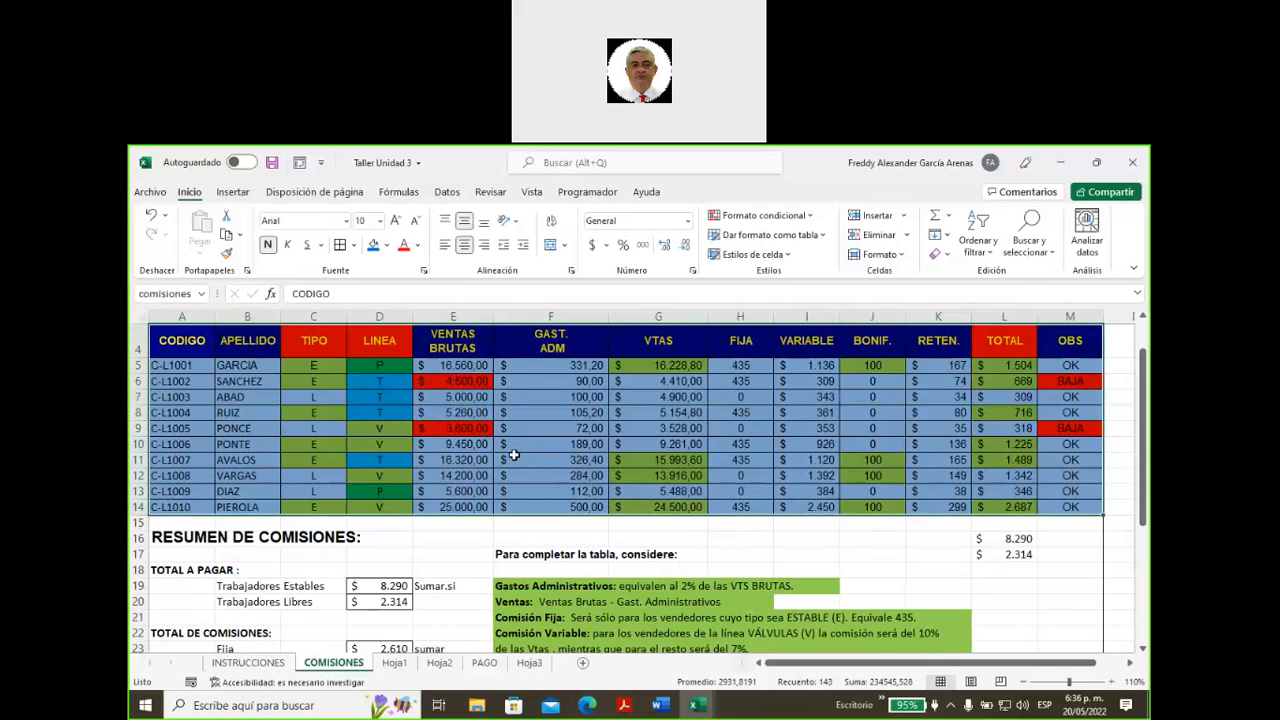
left_click_drag(193, 340, 710, 510)
left_click_drag(865, 665, 765, 646)
- Review the lookup instructions on the PAGO sheet and the receipt's Código, Vendedor, Tipo and Total a Pagar cells
left_click(484, 663)
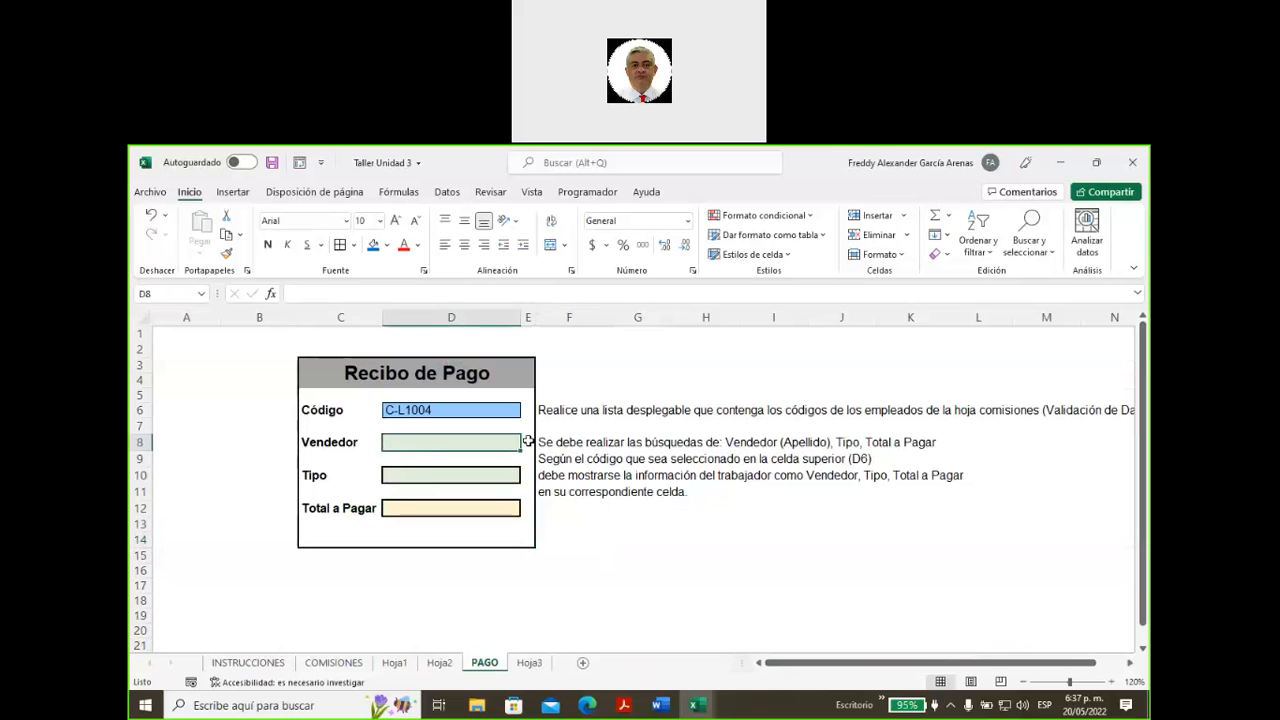
left_click(563, 443)
left_click_drag(565, 443, 888, 441)
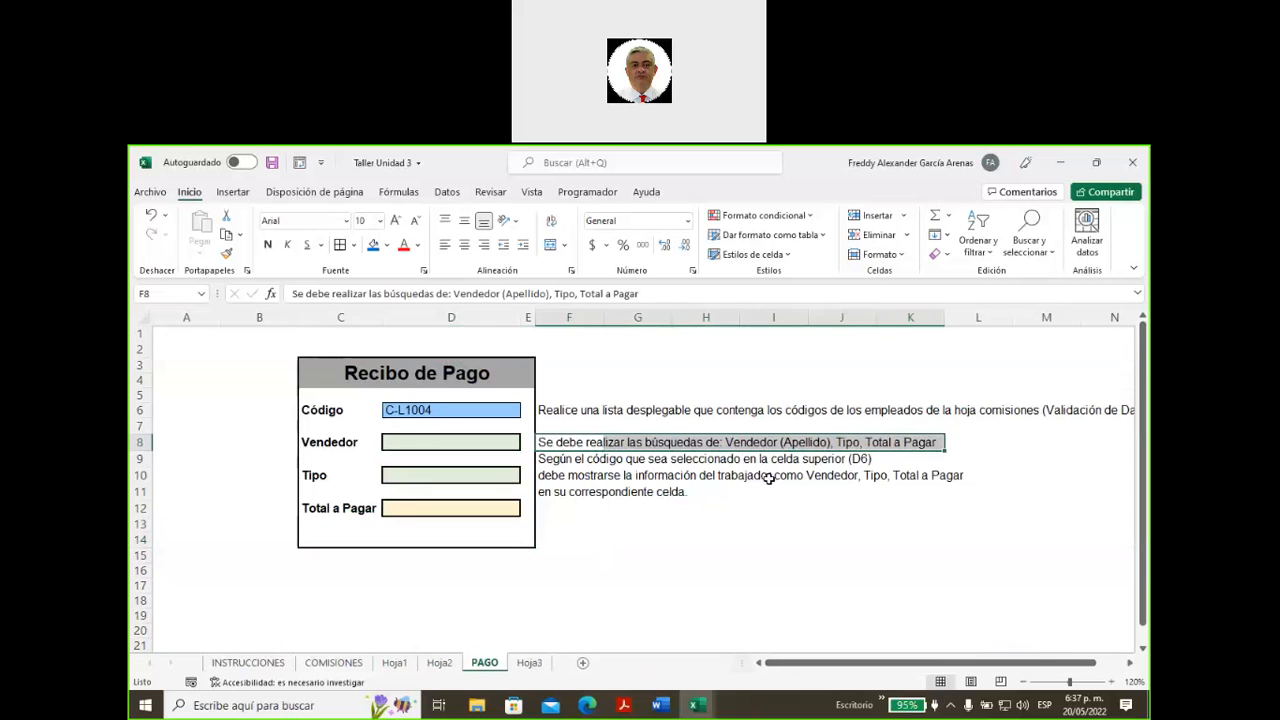
left_click_drag(562, 463, 850, 458)
left_click(438, 411)
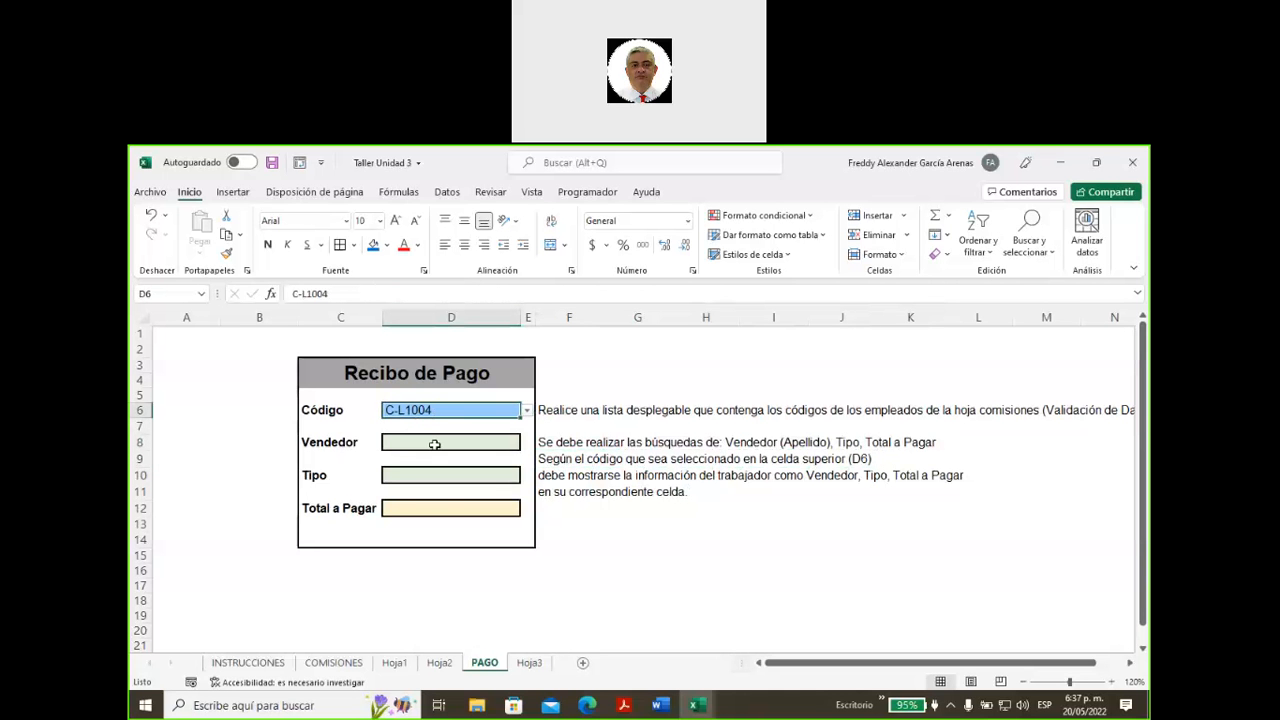
left_click(435, 444)
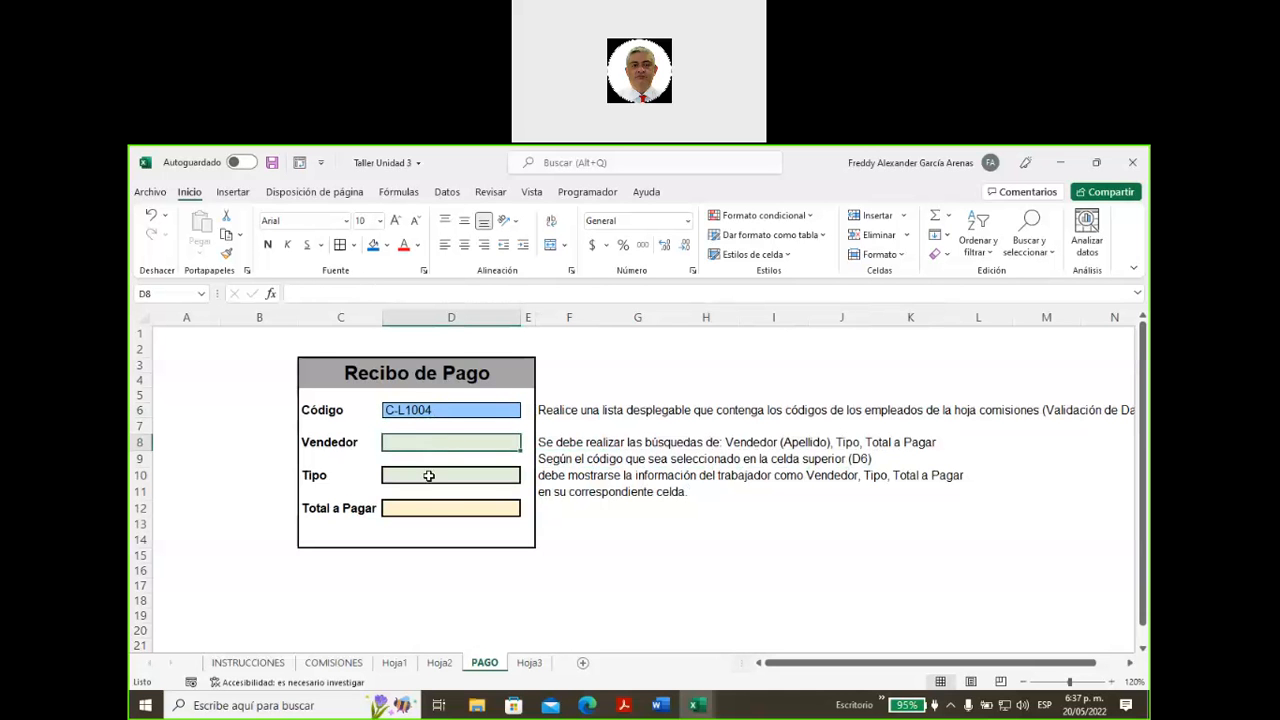
left_click(428, 480)
left_click(430, 508)
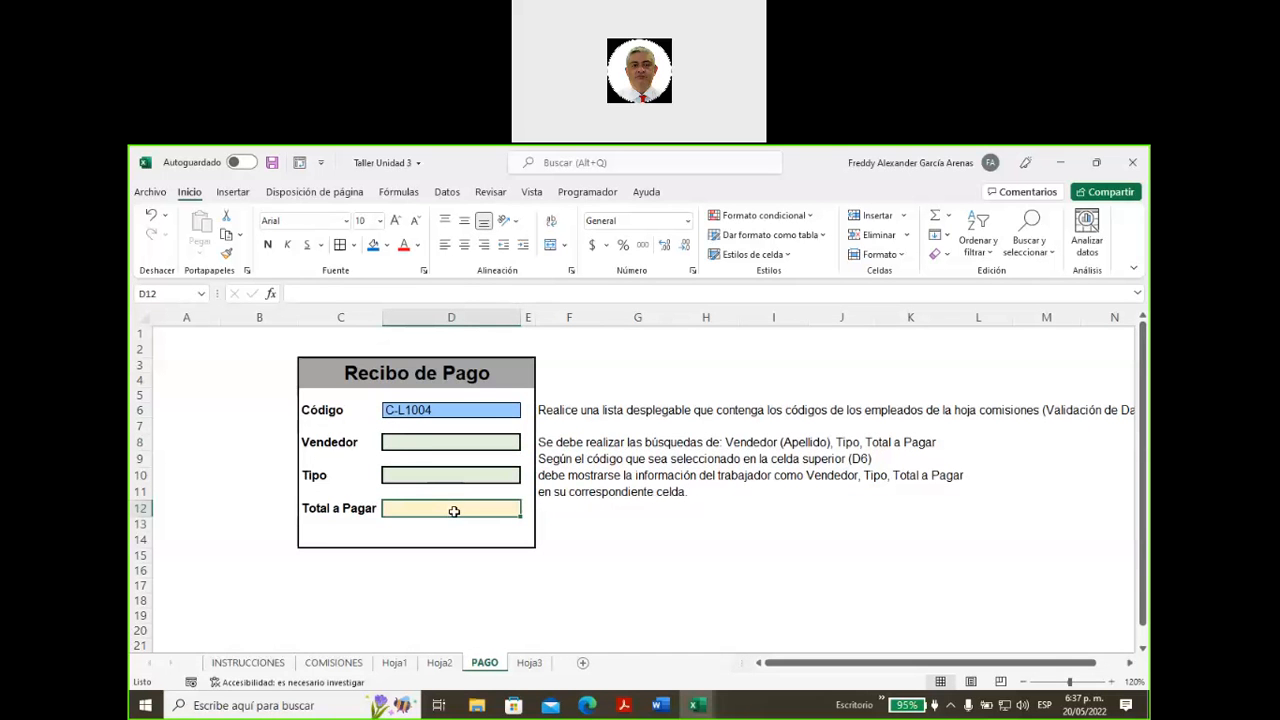
- Enter =BUSCARV(D6;comisiones;3;FALSO) in the receipt's Vendedor cell D8
left_click(429, 445)
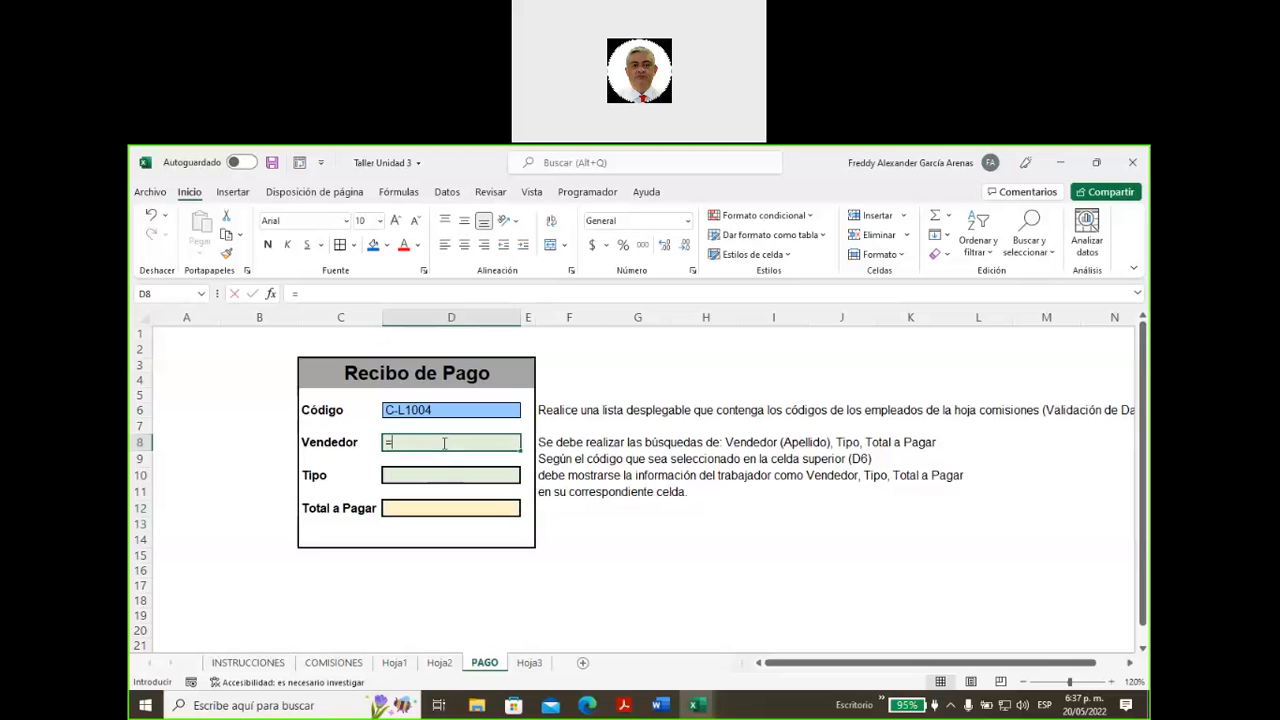
type("=buscar")
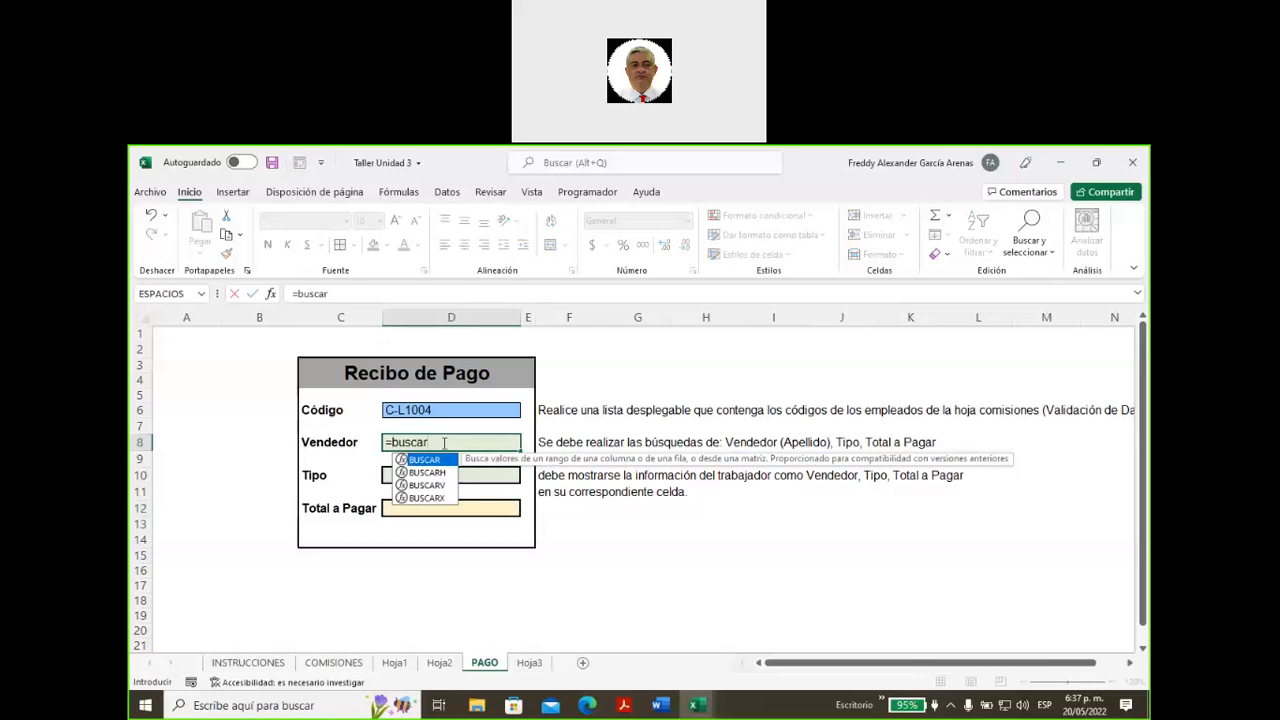
type("v")
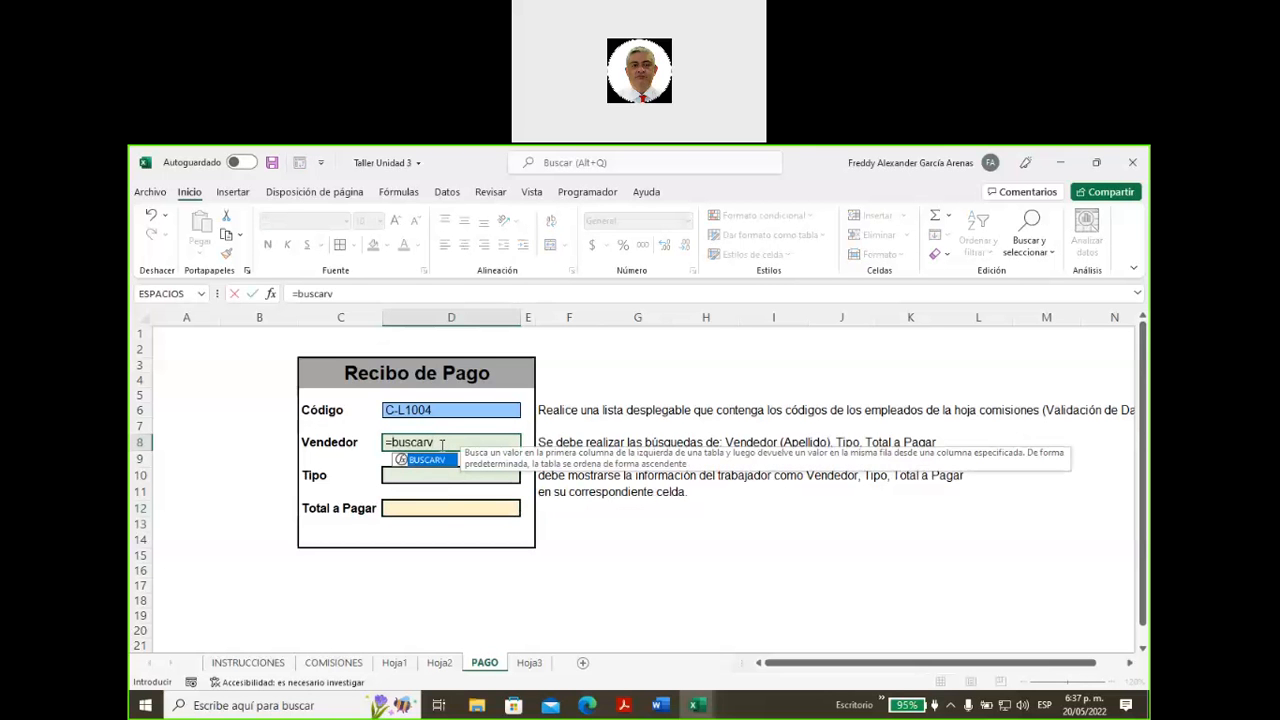
double_click(436, 462)
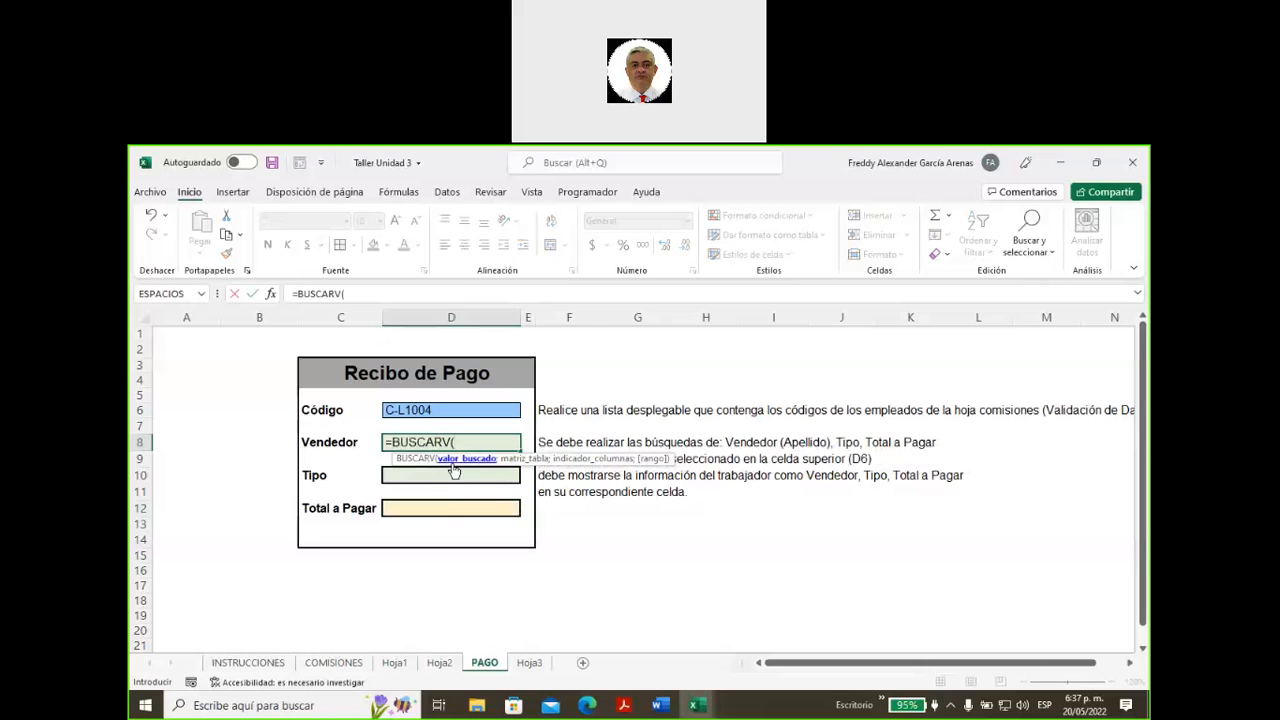
left_click(423, 411)
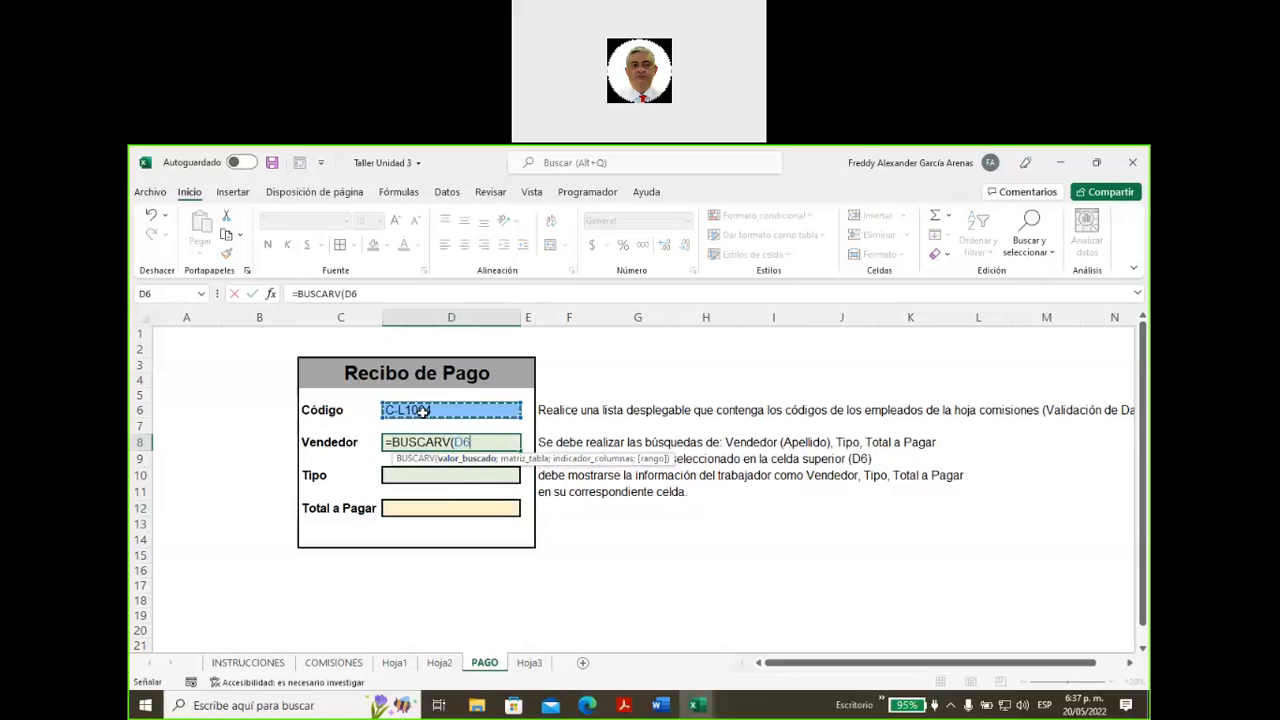
type(";")
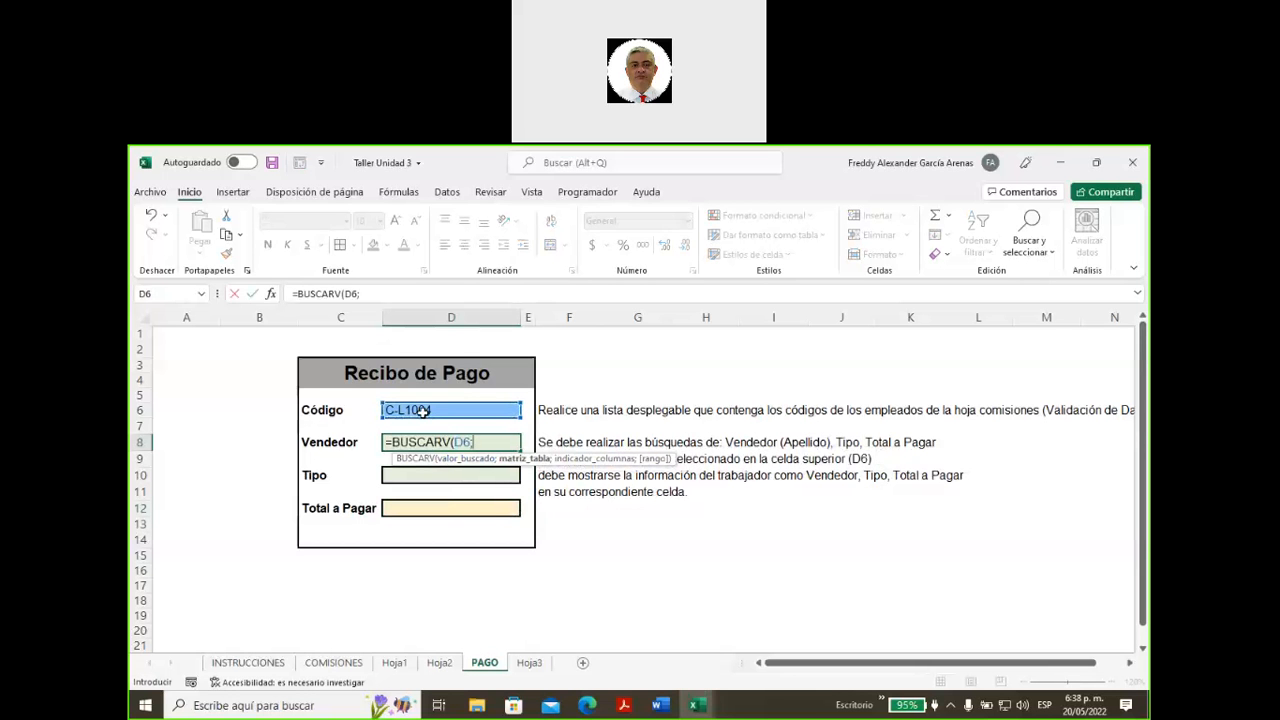
type("comisiones")
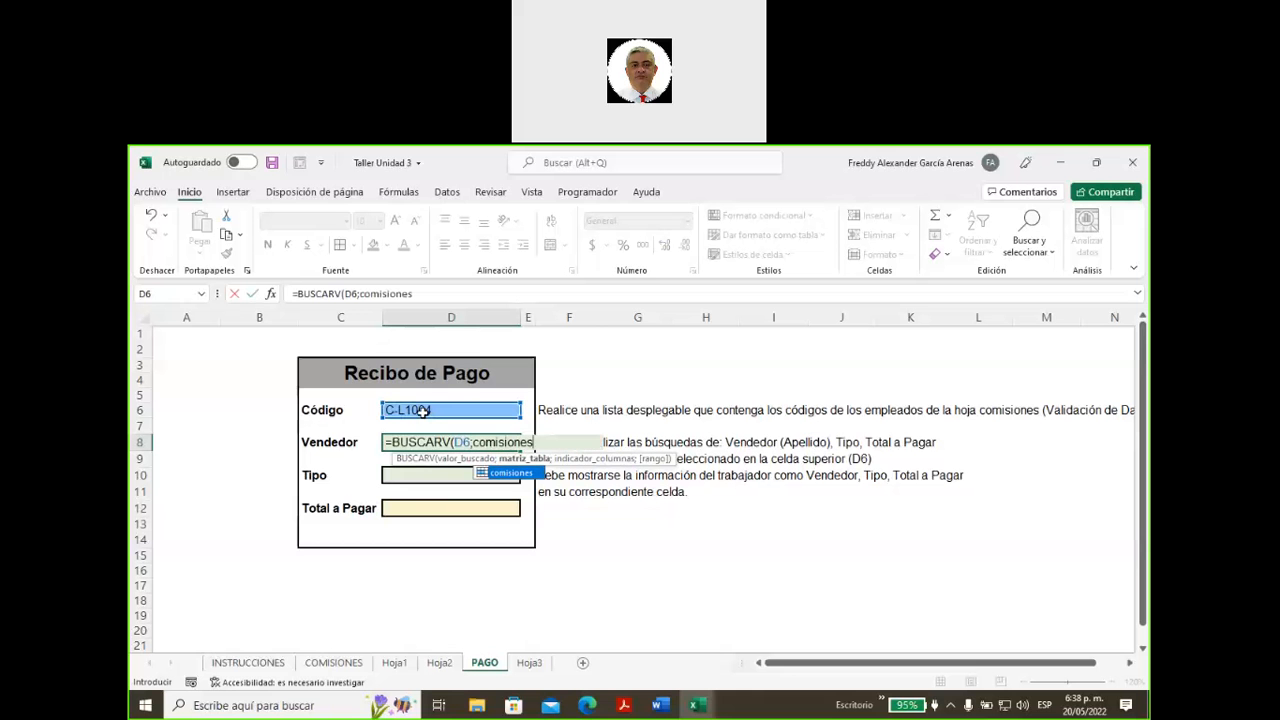
double_click(502, 476)
type(";")
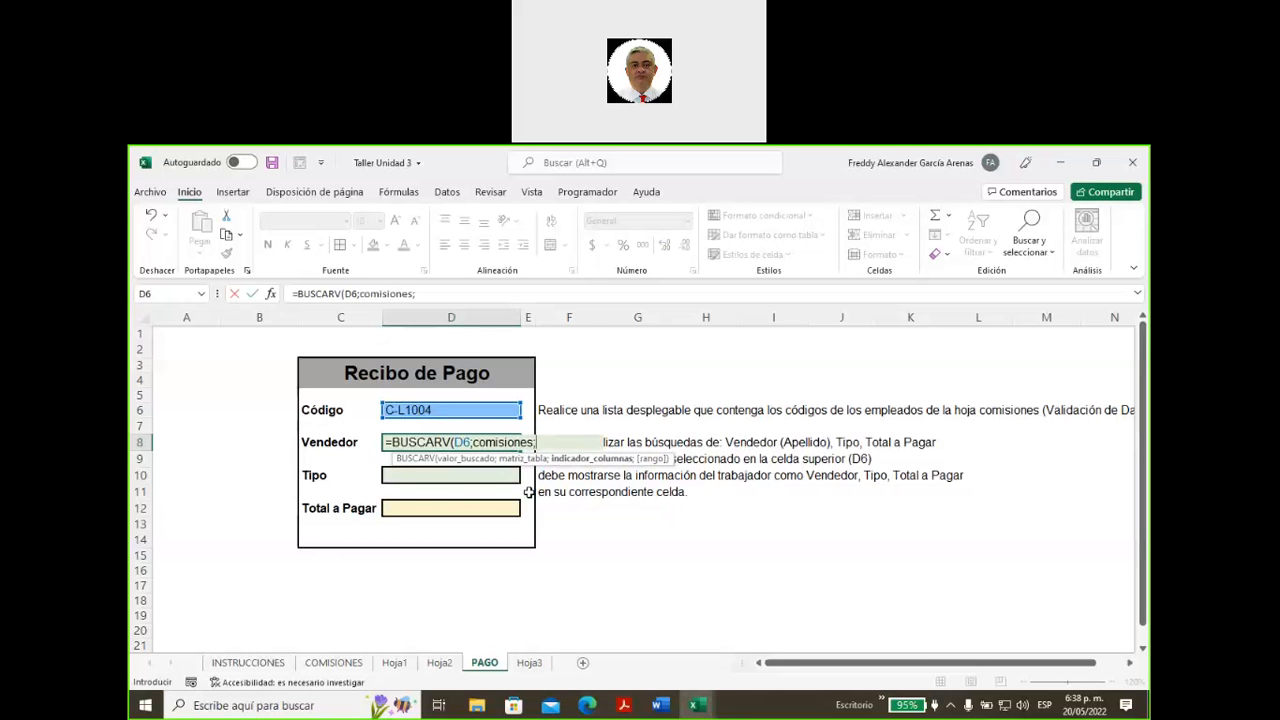
type("3;")
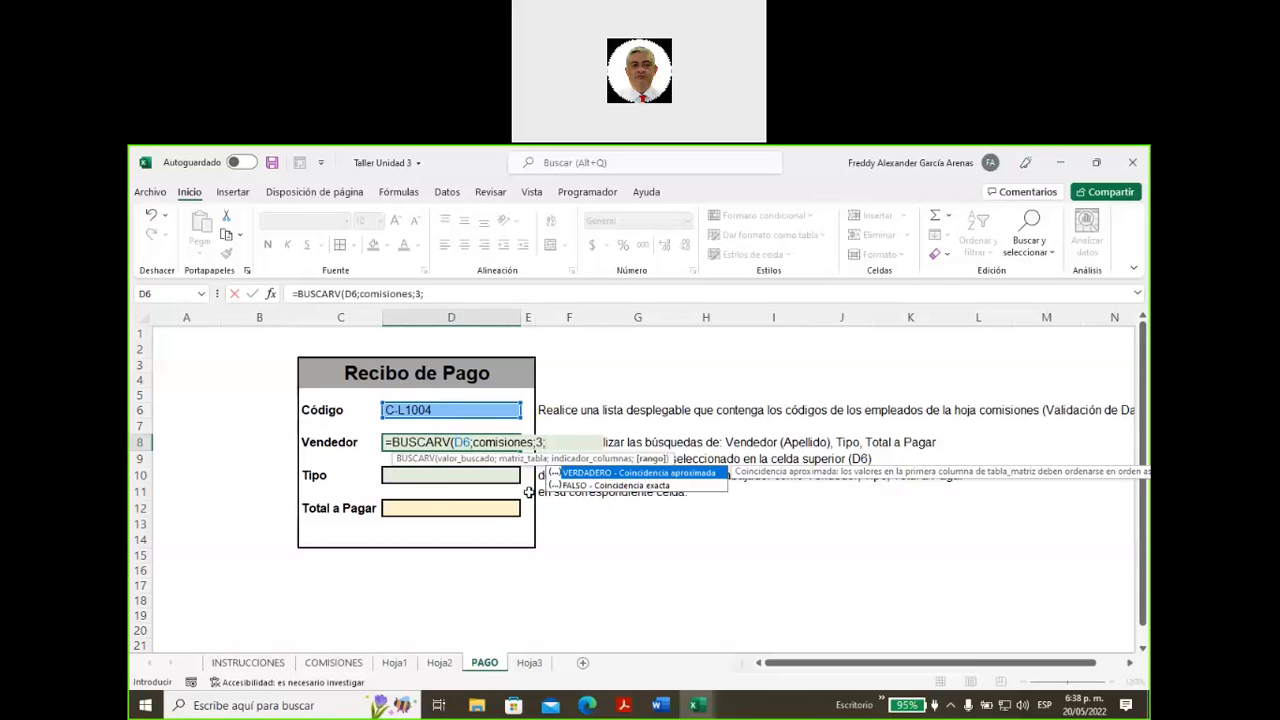
double_click(566, 486)
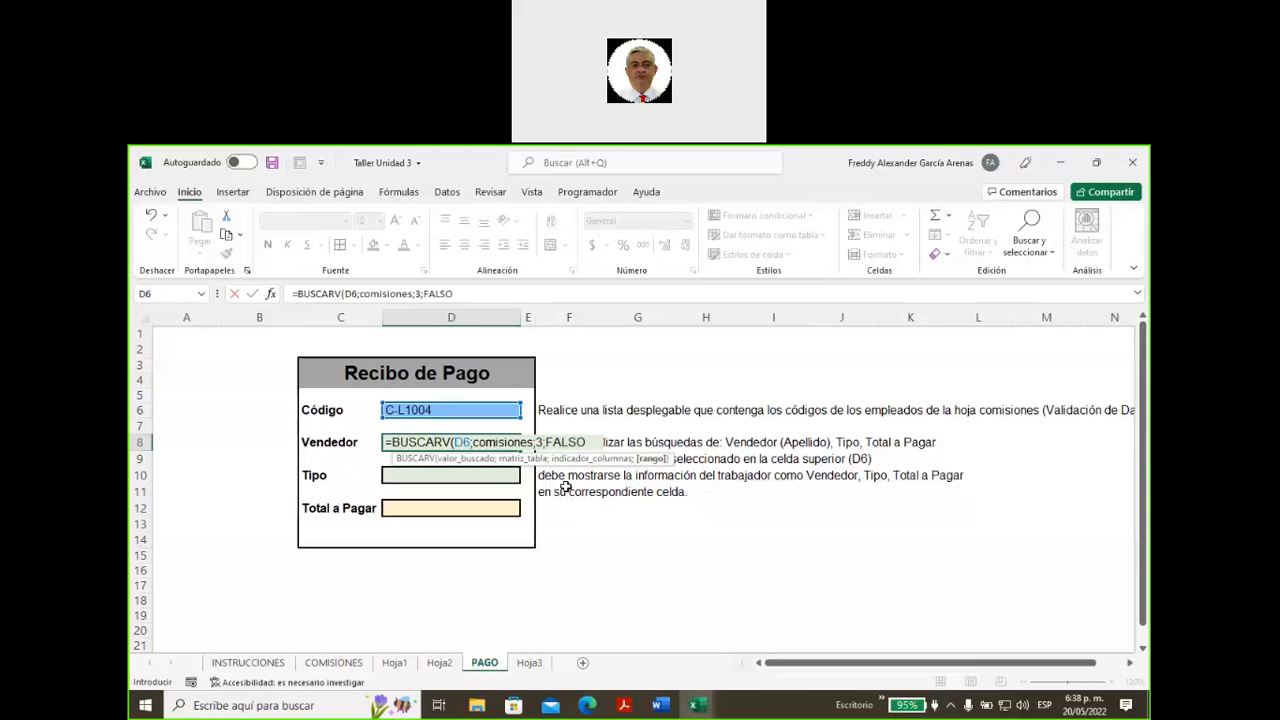
key("Return")
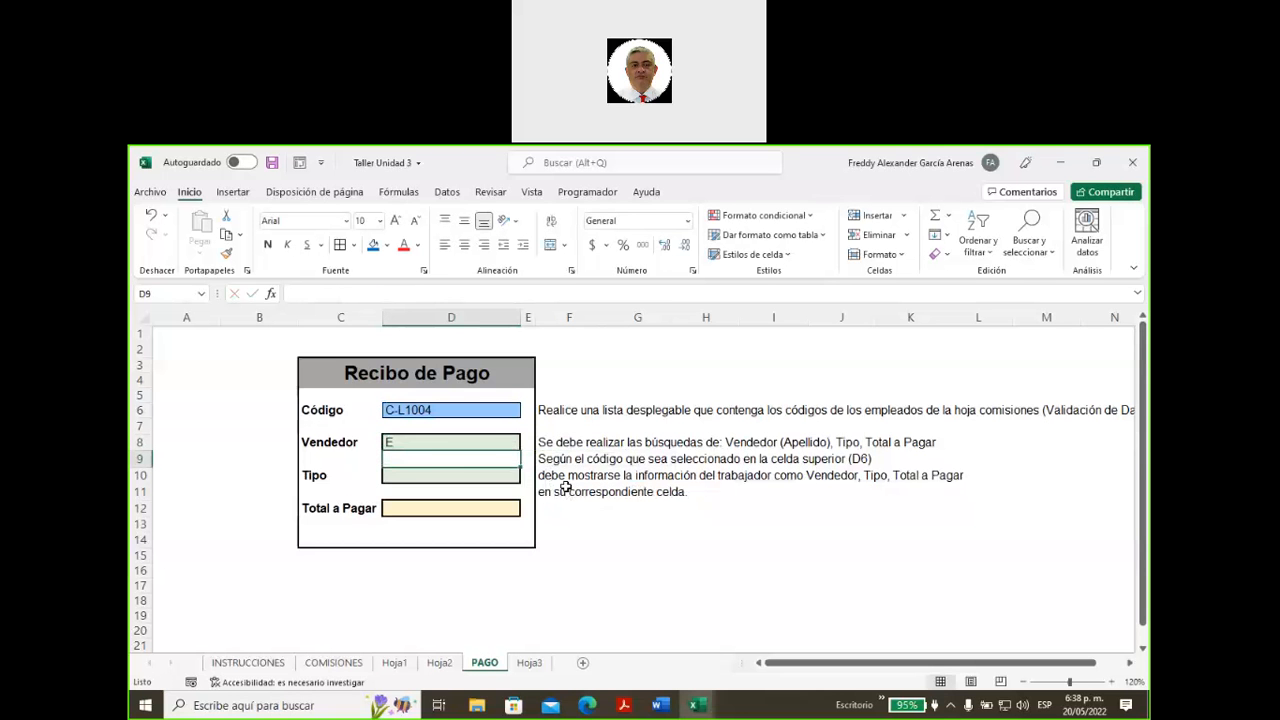
- Check the column order on the COMISIONES sheet and set the Vendedor formula's column index in D8 to 2 for APELLIDO
left_click(423, 442)
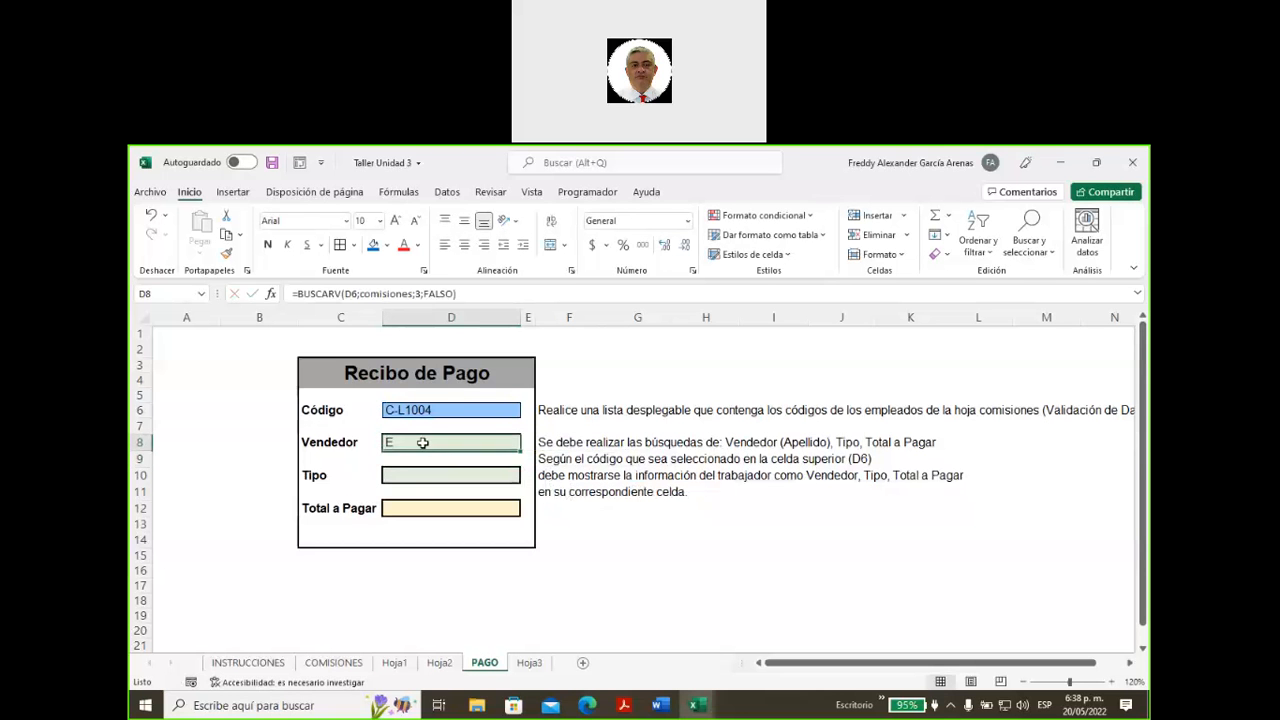
left_click(320, 668)
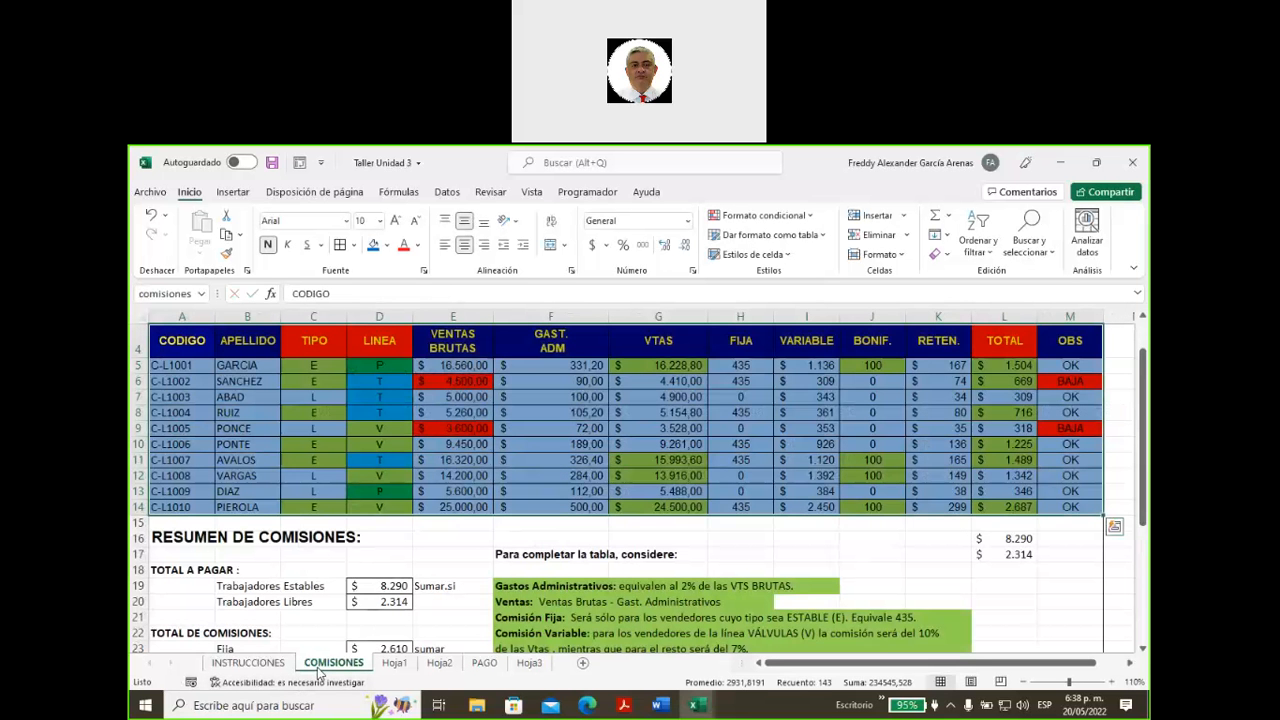
left_click(181, 313)
left_click(242, 313)
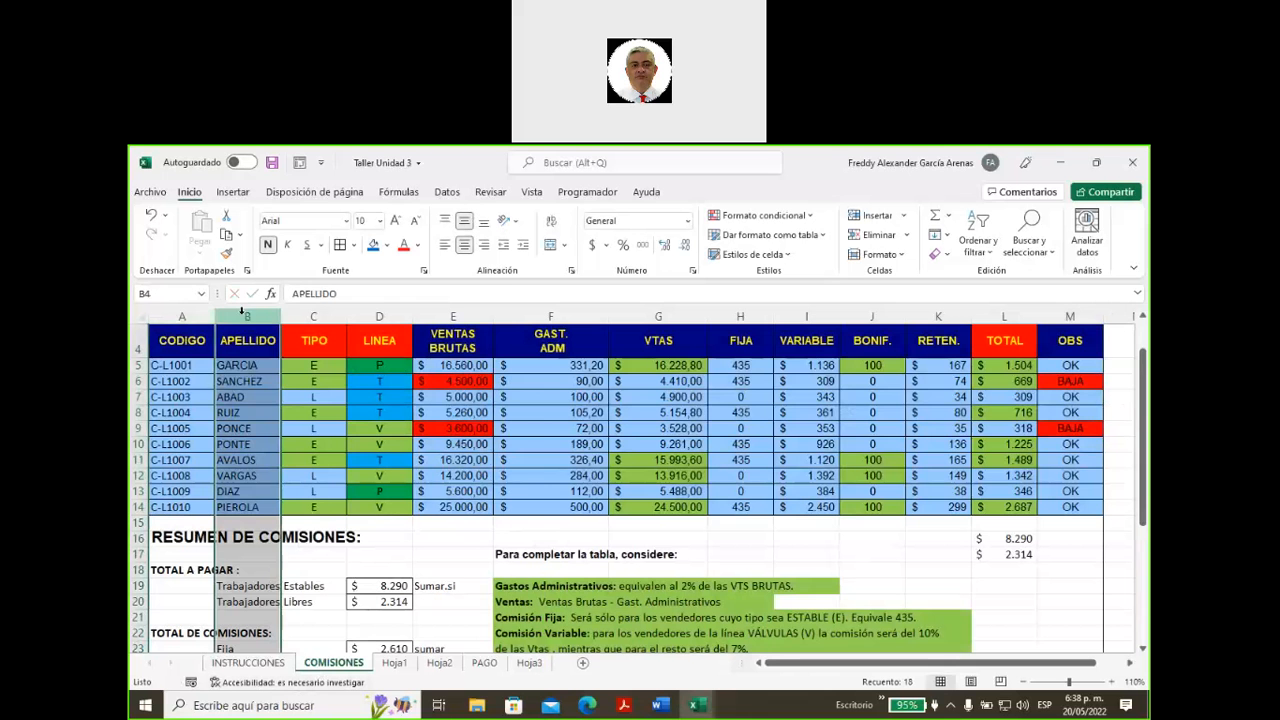
left_click(314, 316)
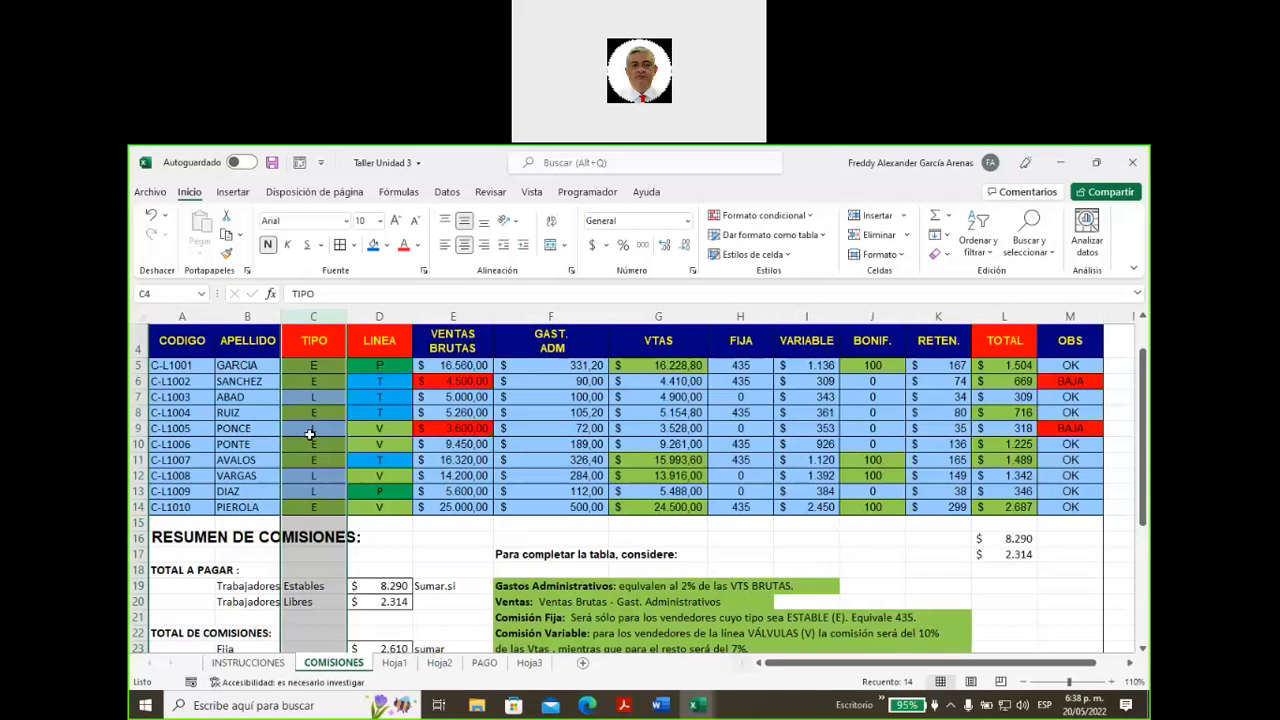
left_click(249, 316)
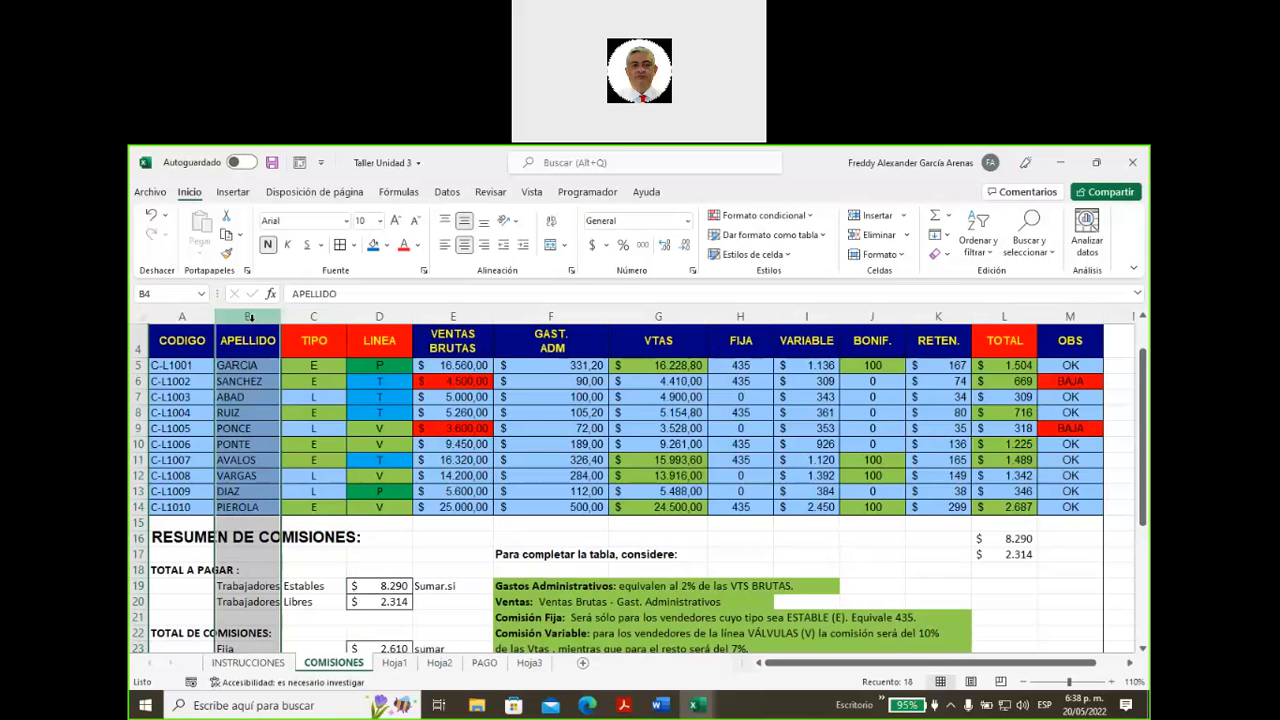
left_click(484, 665)
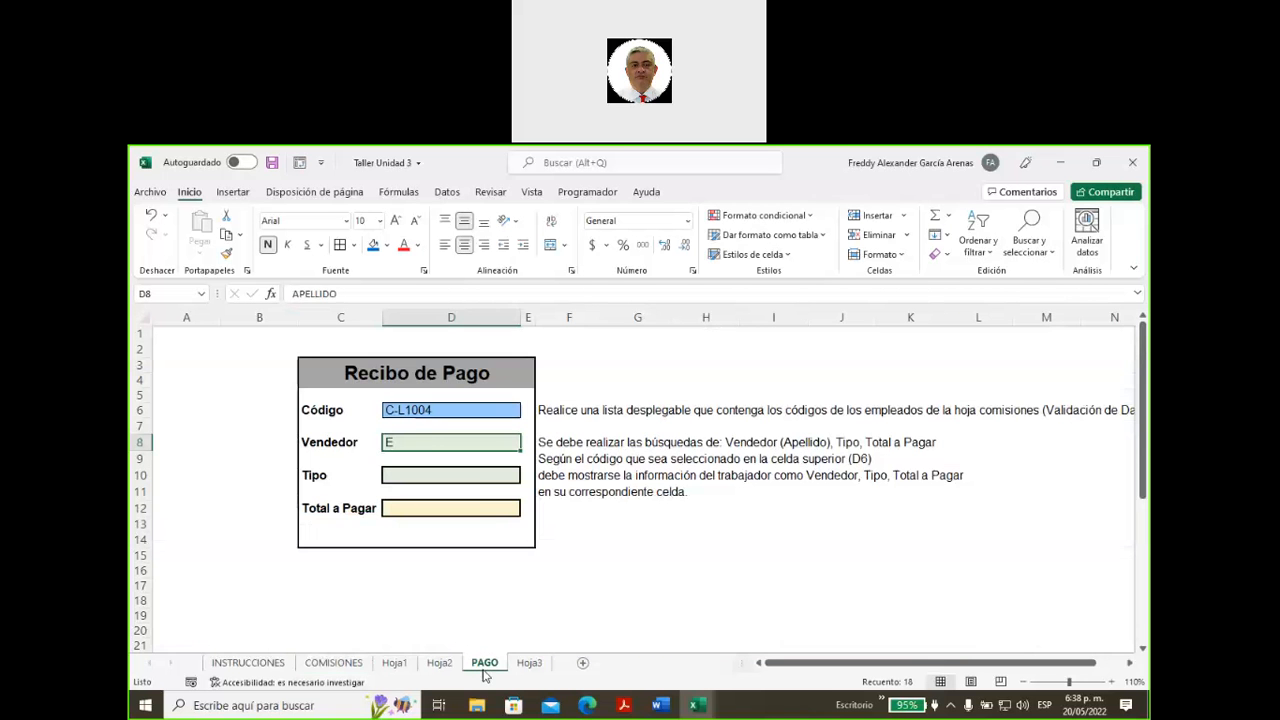
double_click(419, 293)
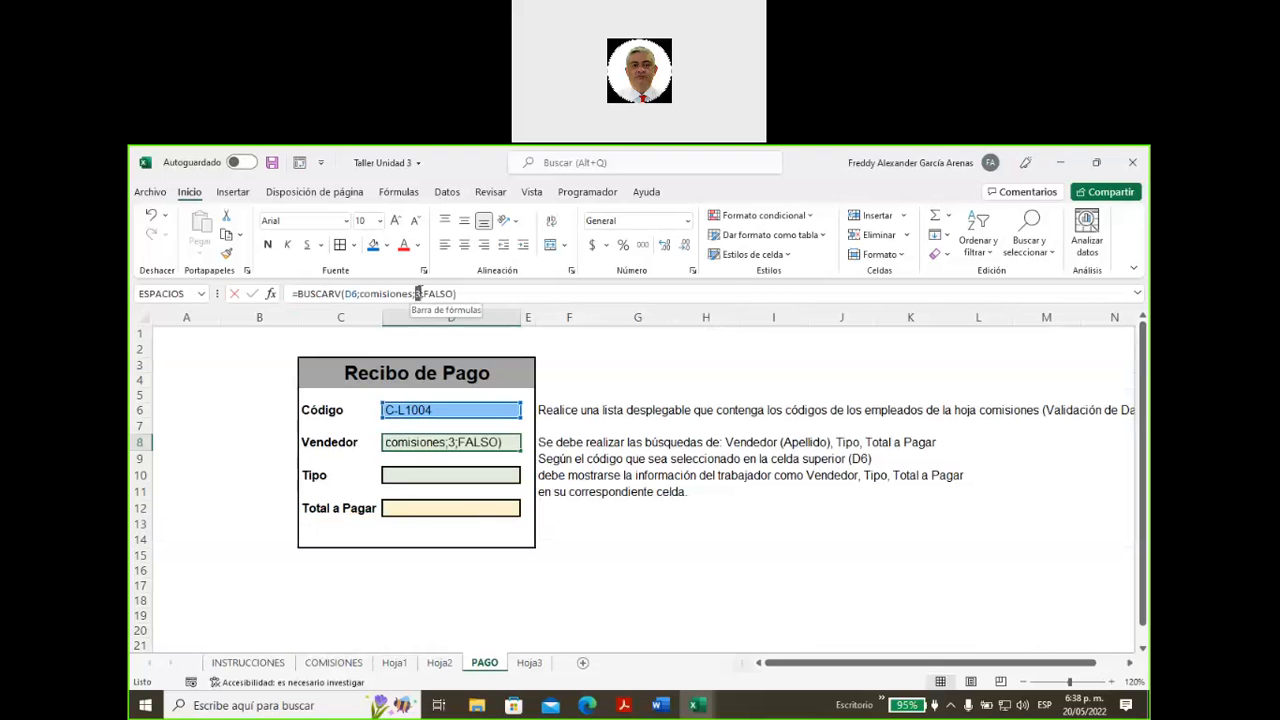
type("2")
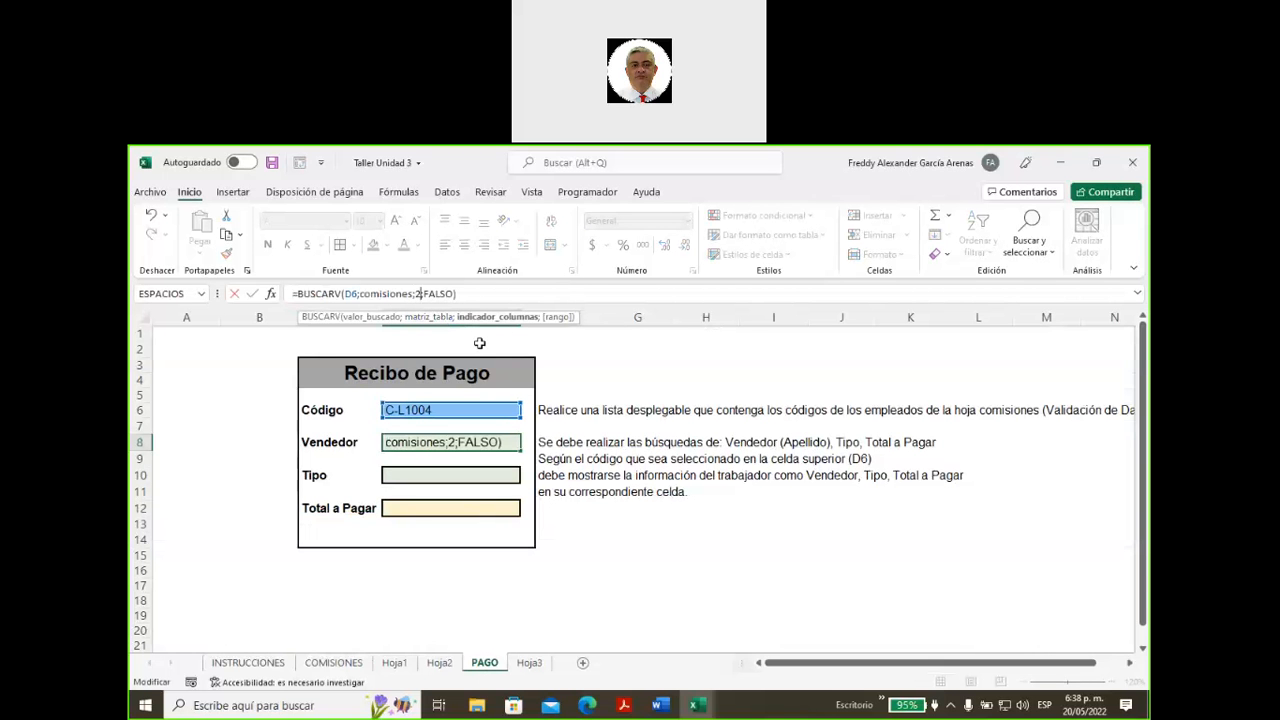
key("Return")
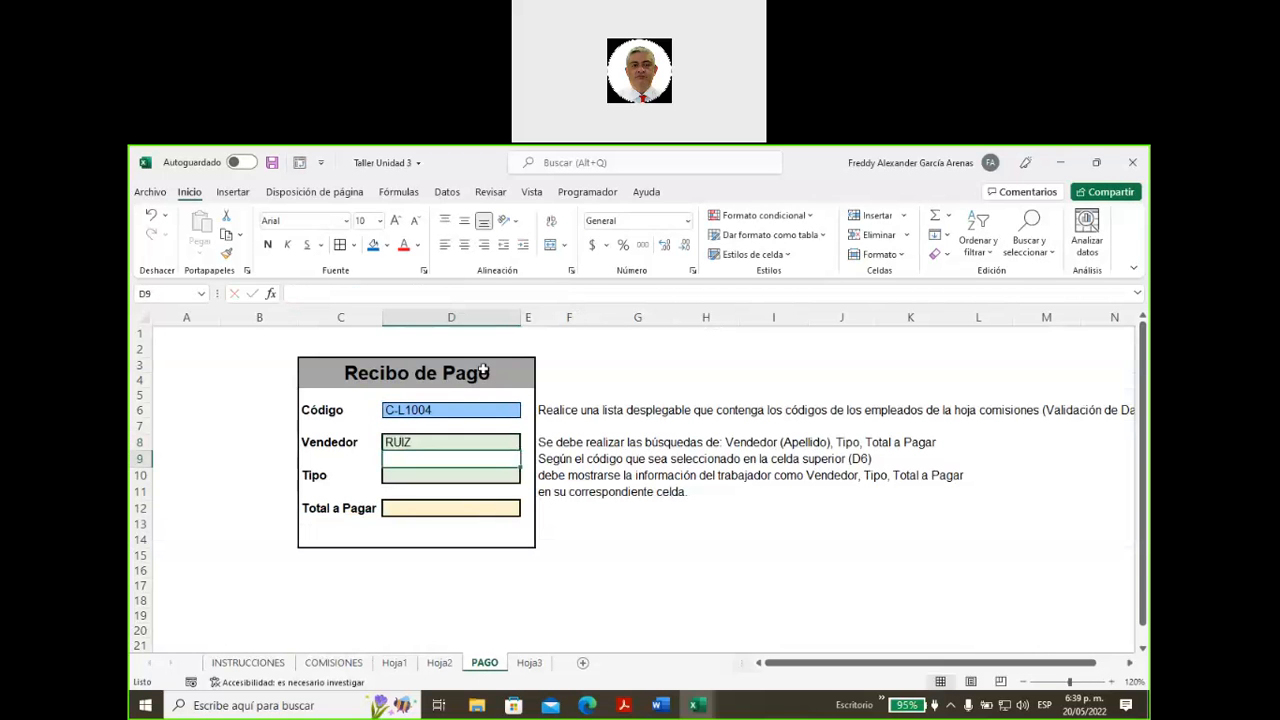
left_click(443, 443)
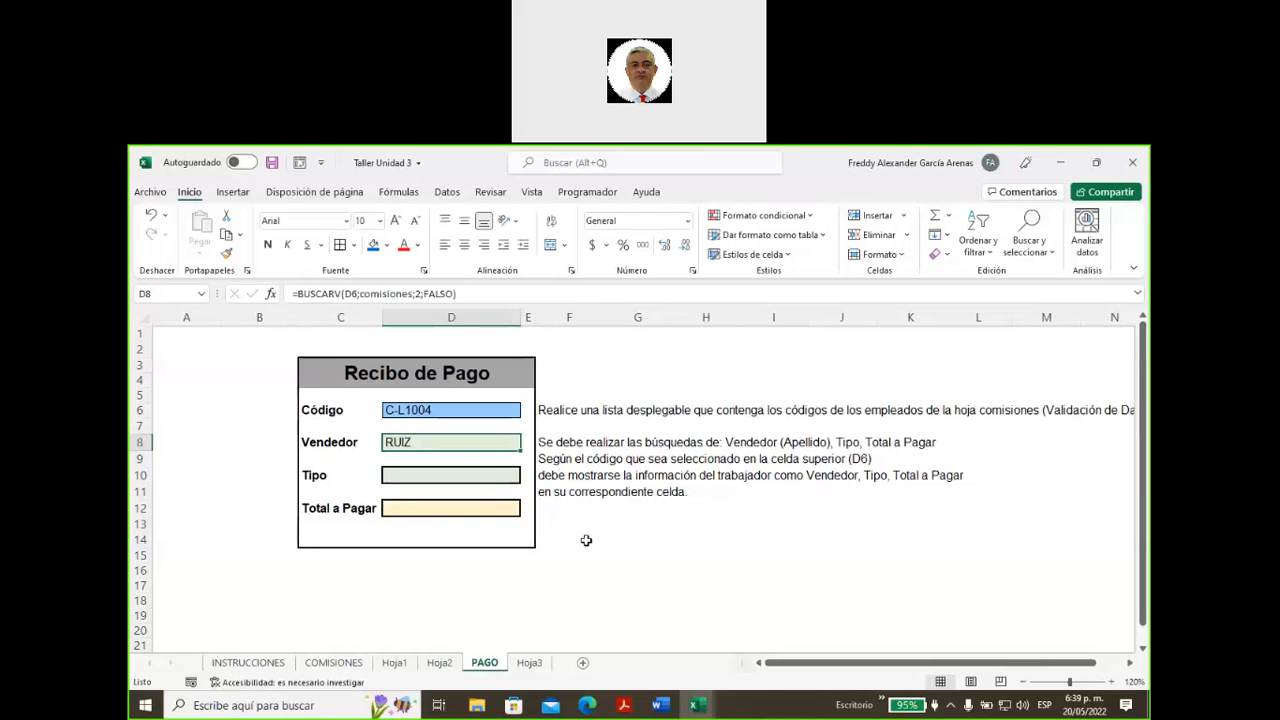
- Enter =BUSCARV(D6;comisiones;3;FALSO) in the receipt's Tipo cell D10
left_click(415, 472)
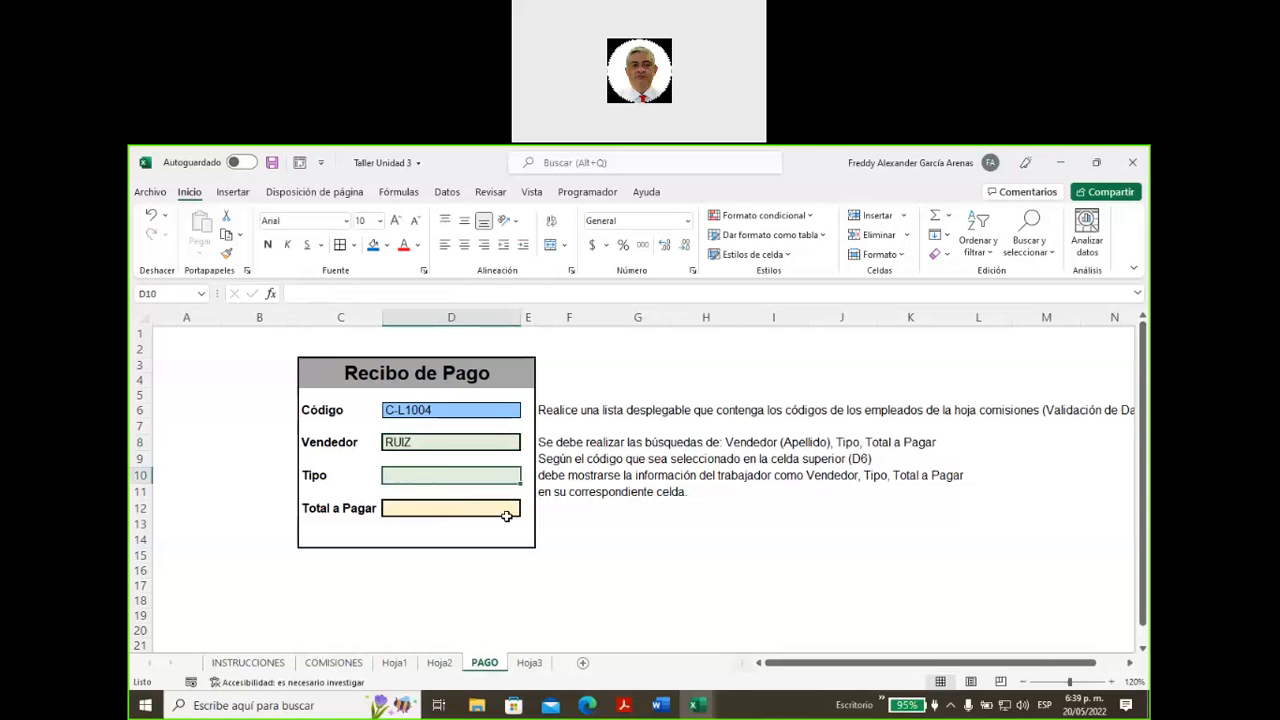
type("=buscarv")
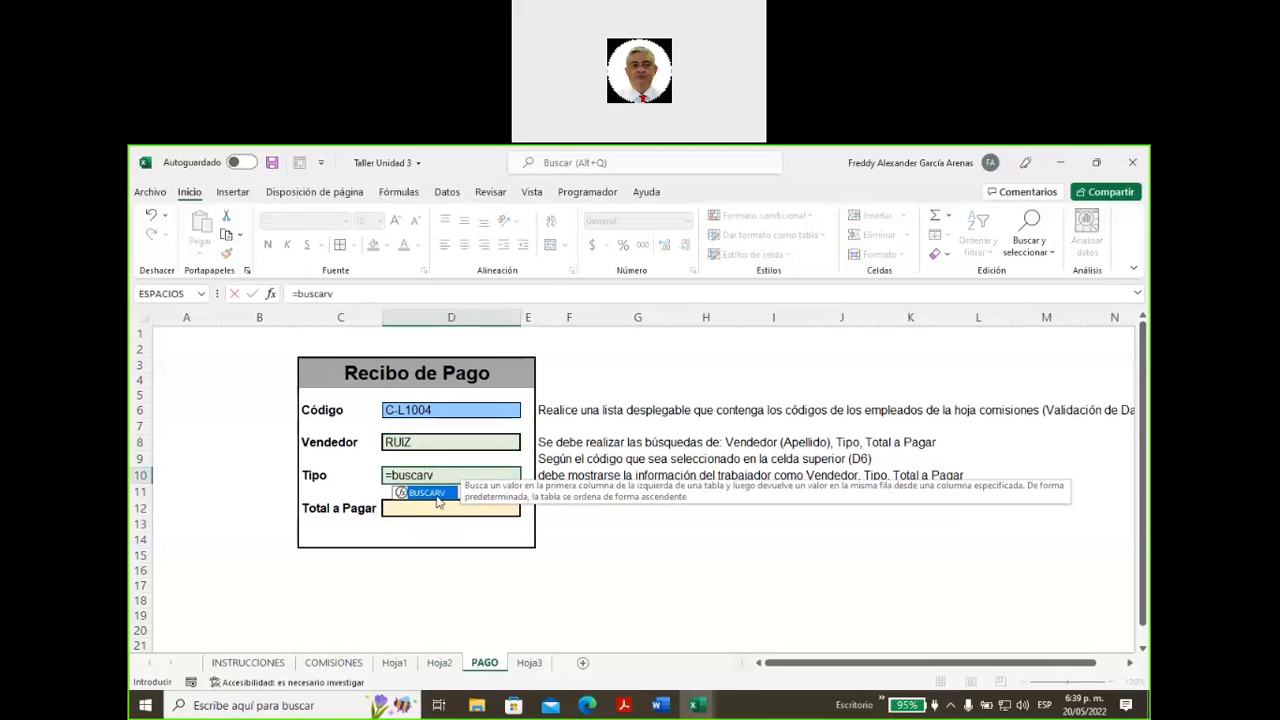
double_click(436, 495)
left_click(428, 412)
type(";comisiones")
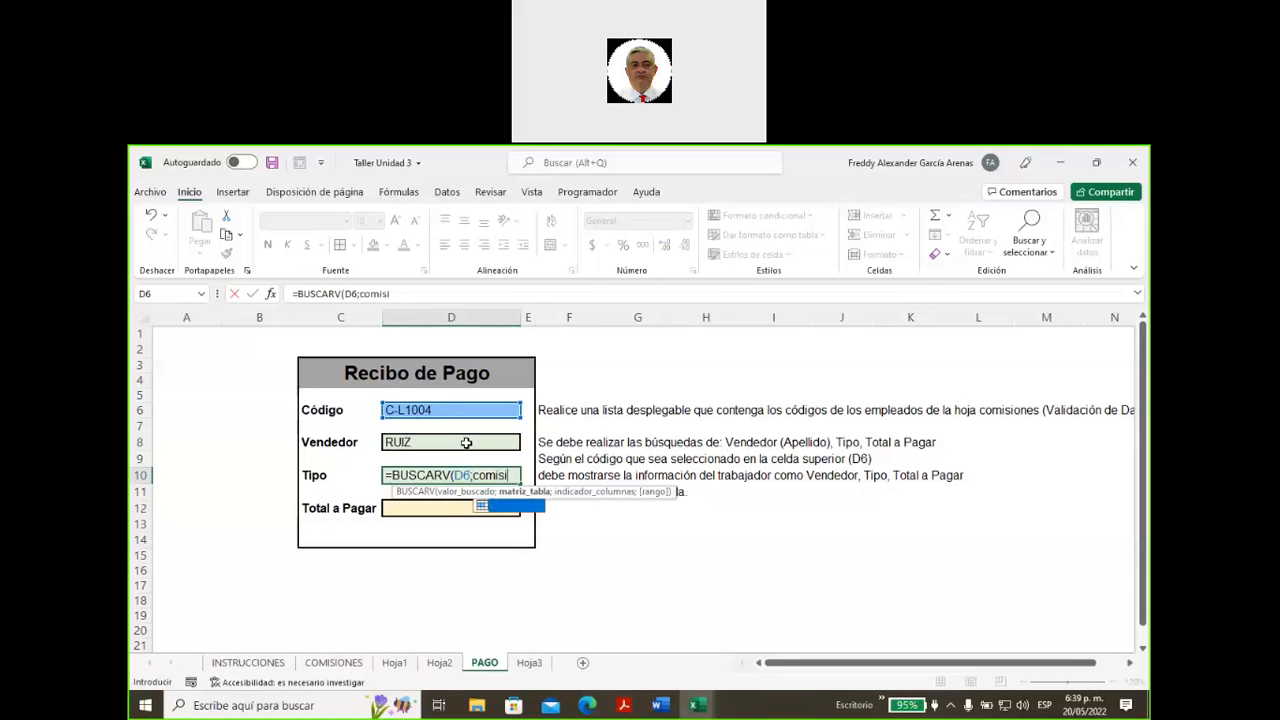
double_click(503, 510)
type(";")
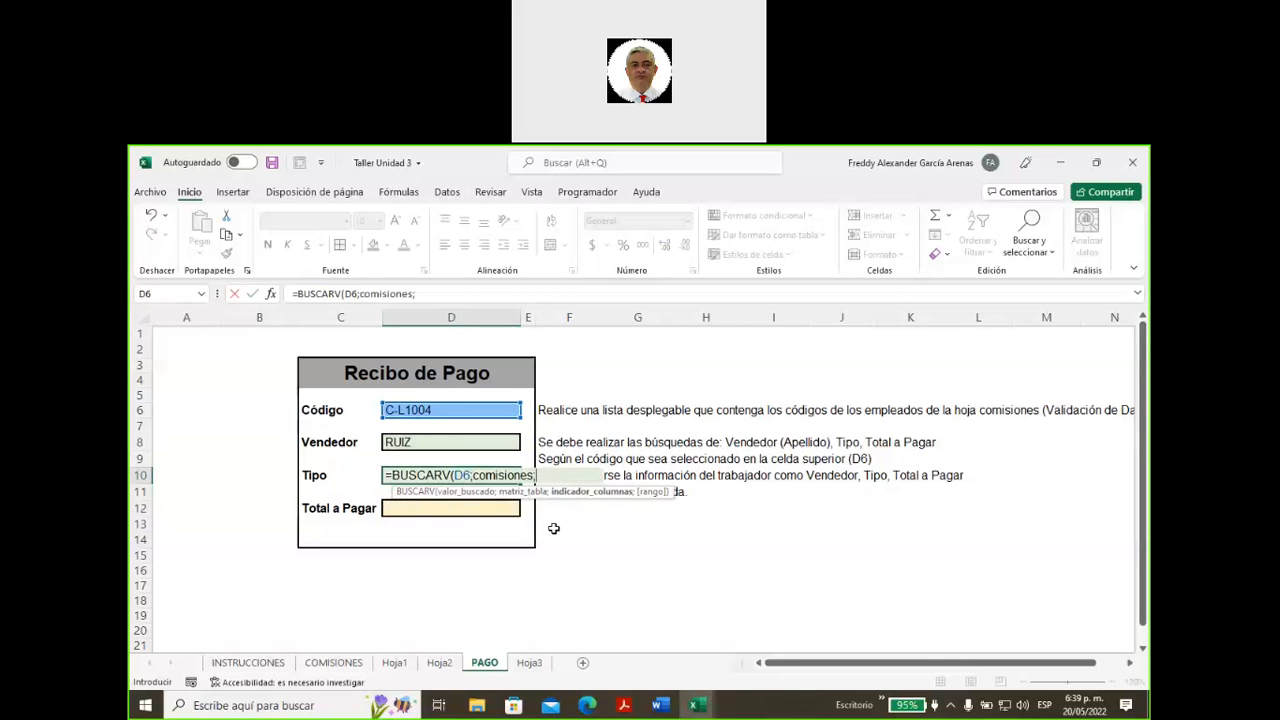
type("3;")
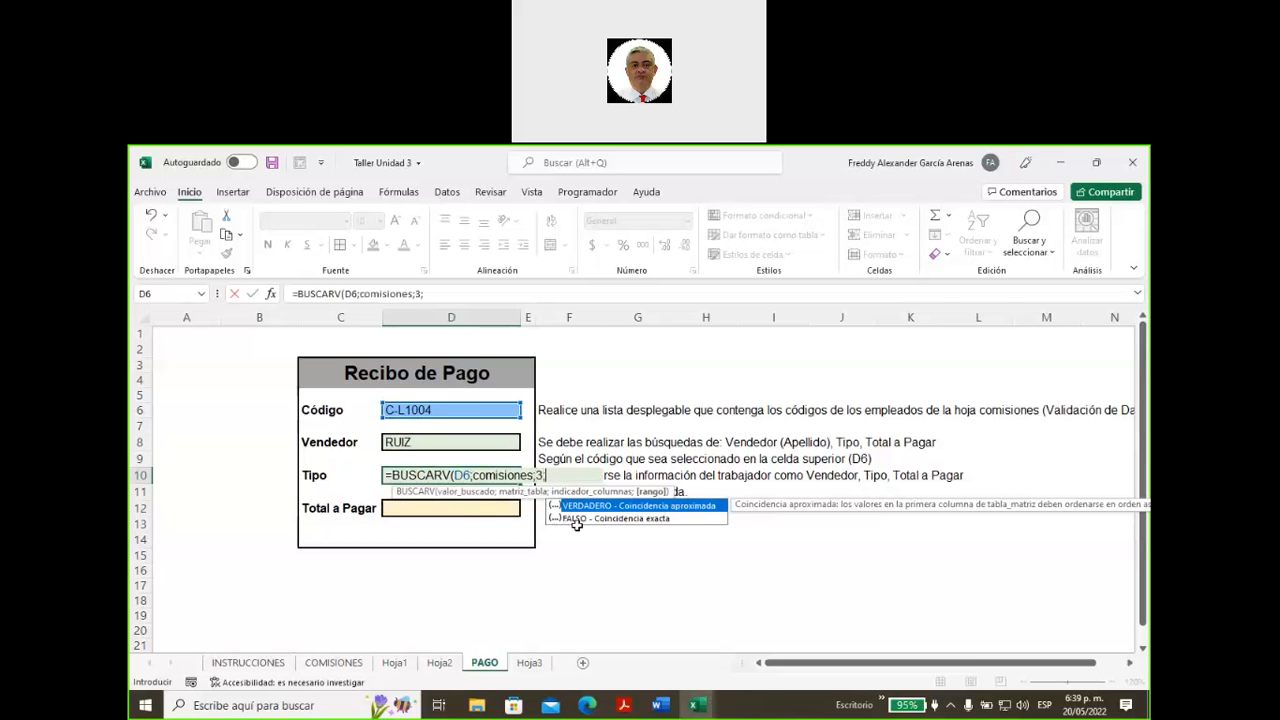
left_click(577, 523)
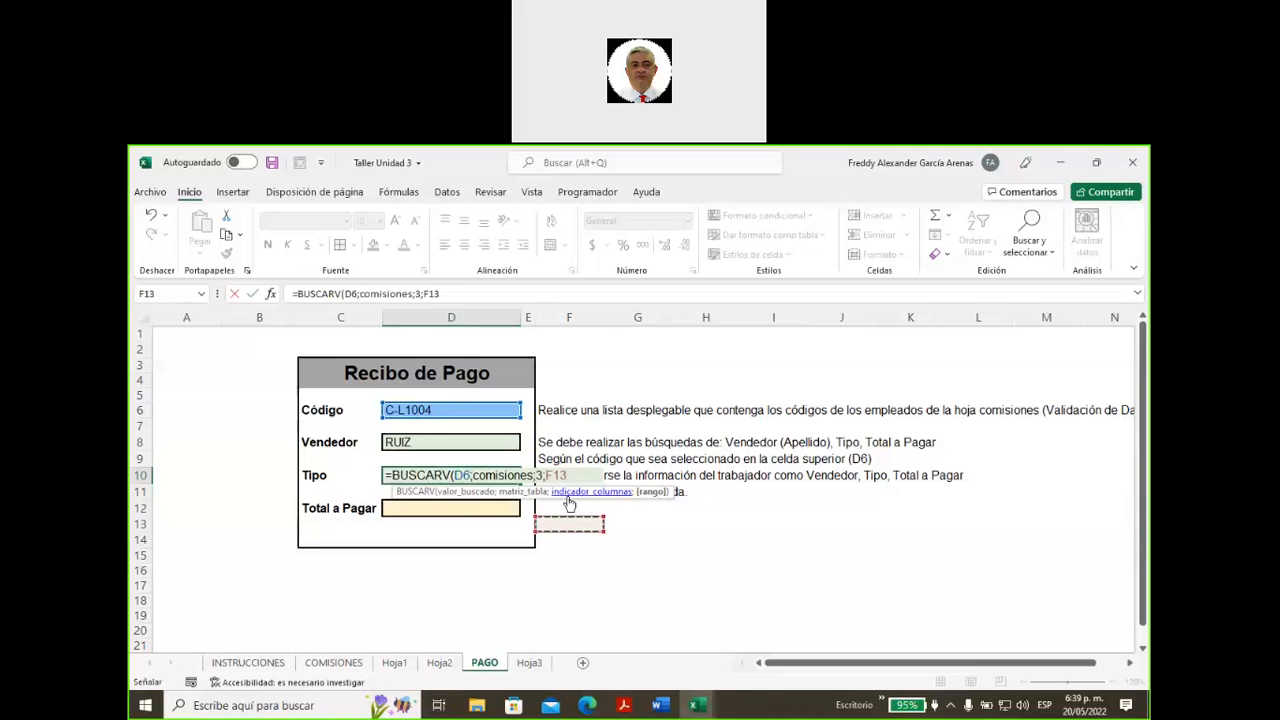
key("BackSpace")
key("BackSpace")
key("BackSpace")
type("falso")
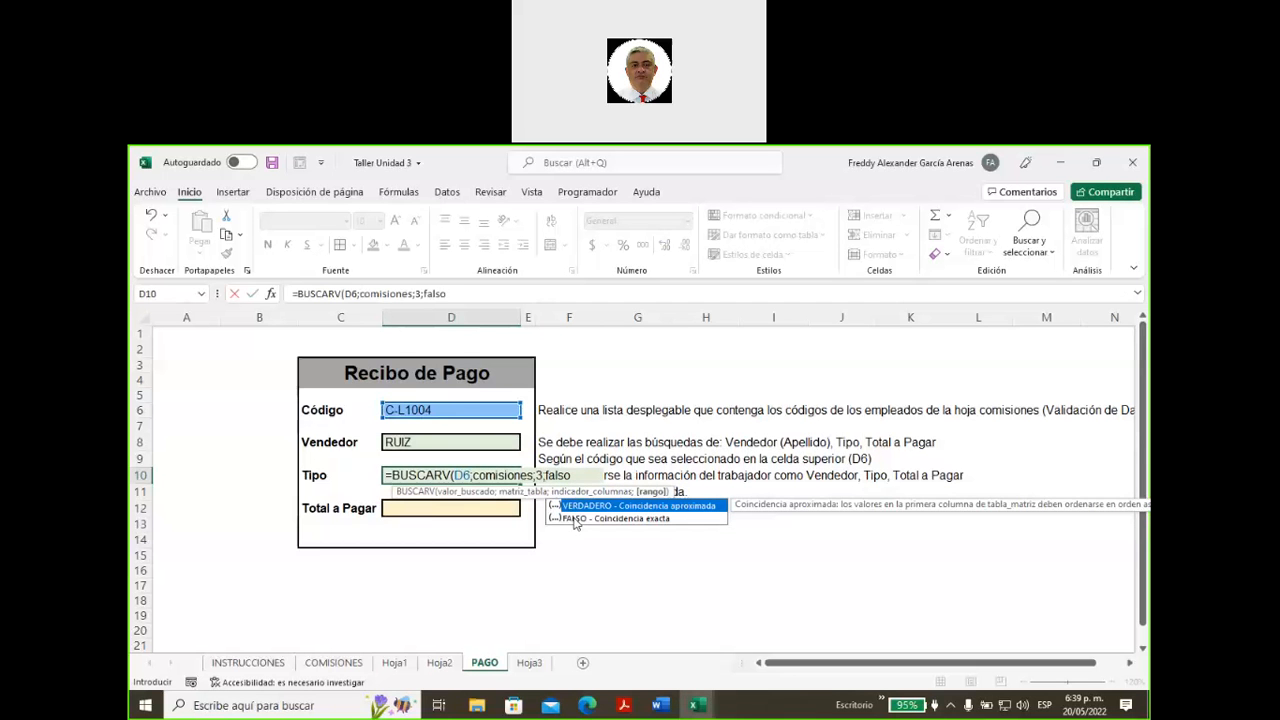
double_click(575, 518)
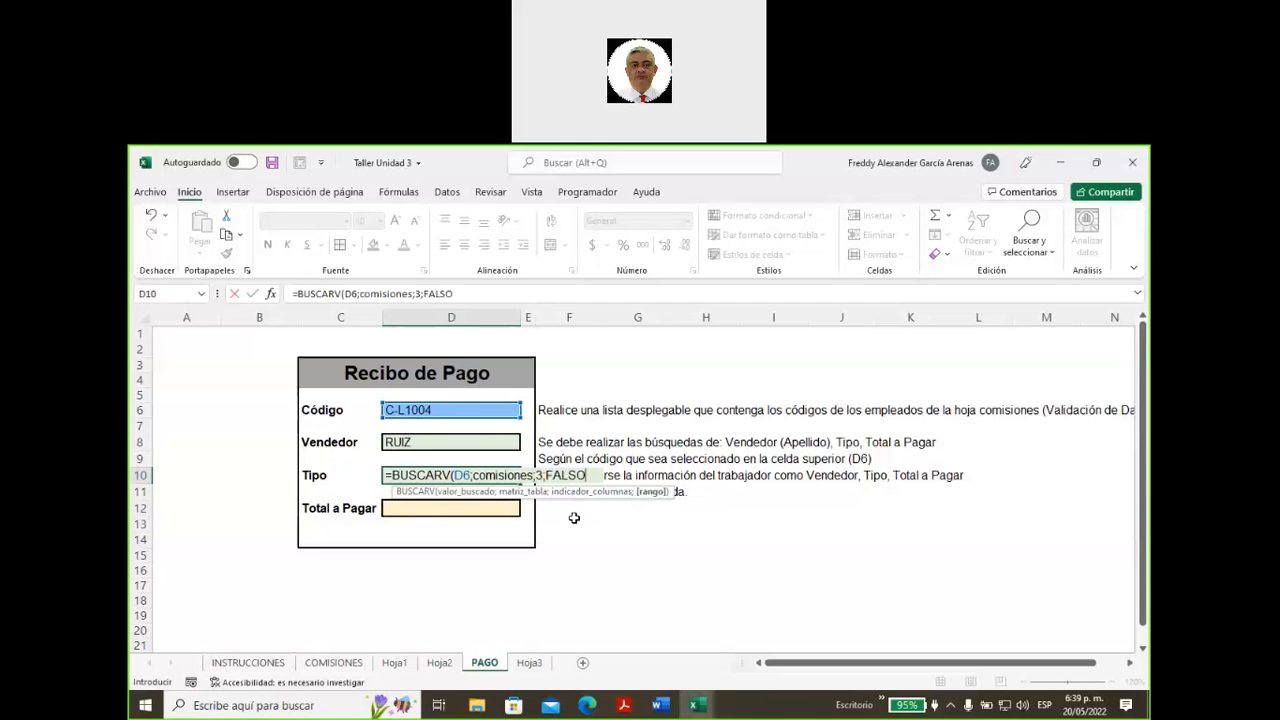
type(")")
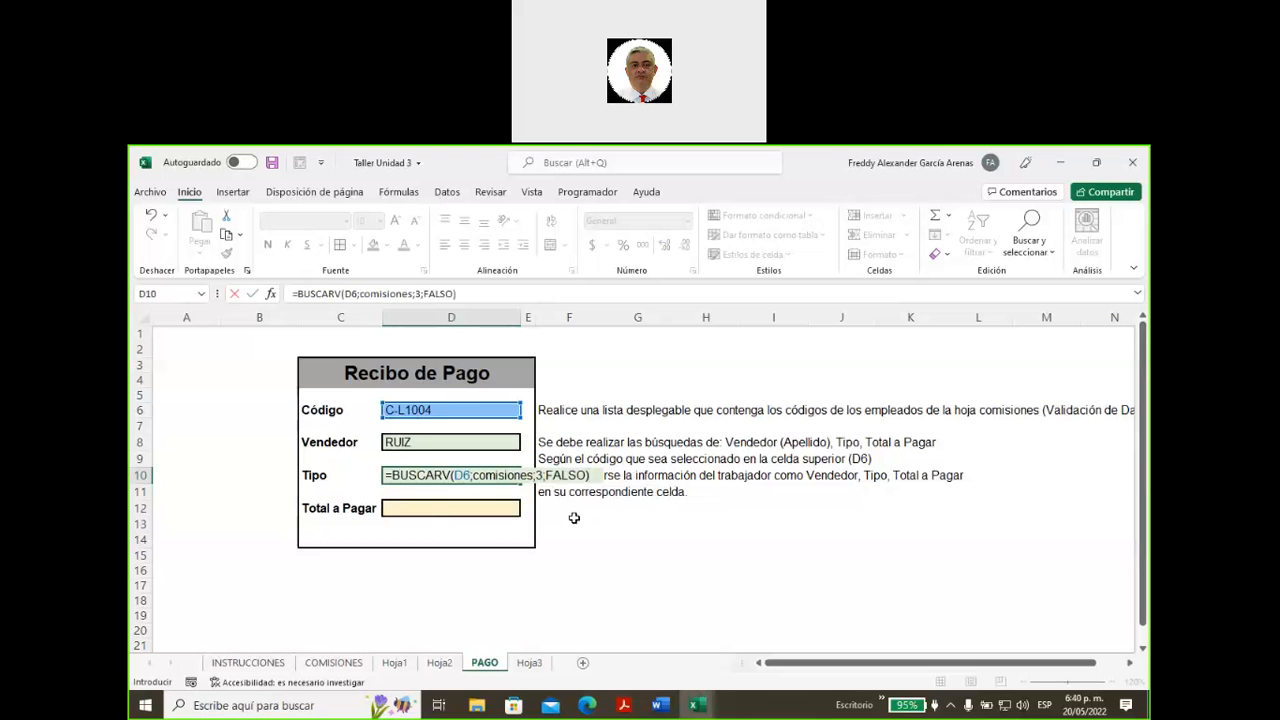
key("Return")
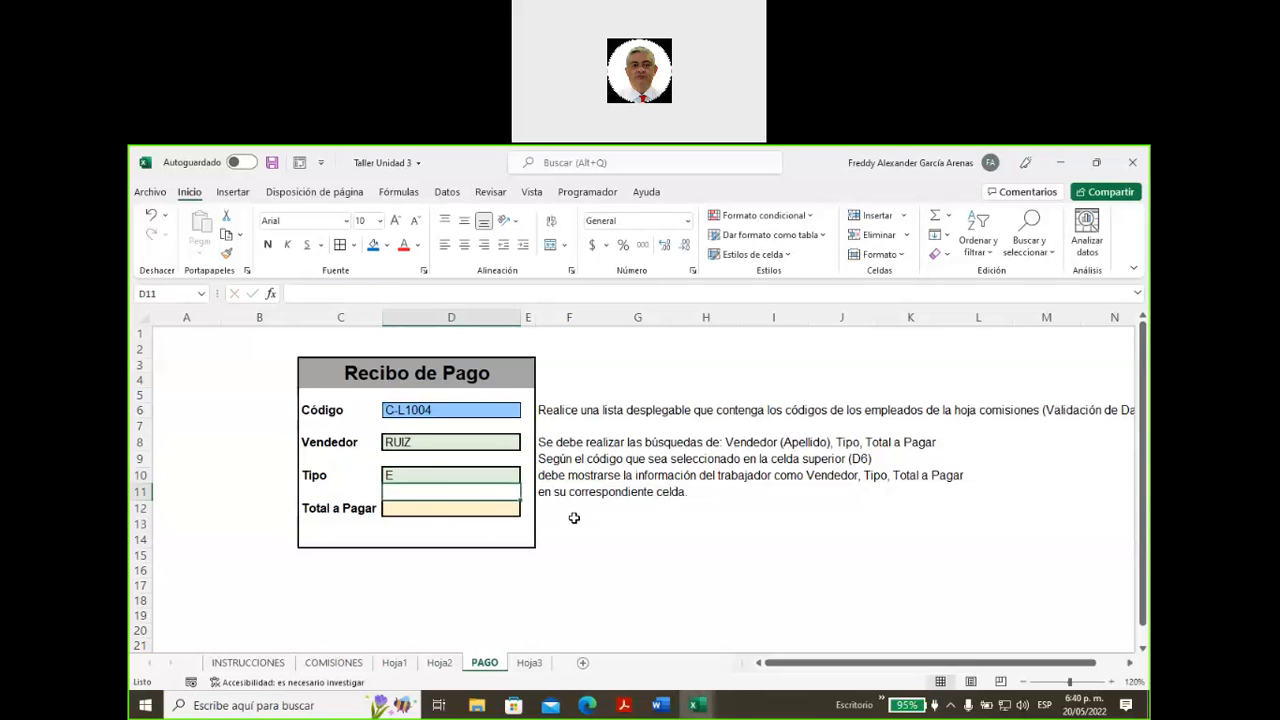
- Check the Tipo result against code C-L1004 on the COMISIONES sheet and fill that row's cells A8:C8 with yellow
left_click(436, 478)
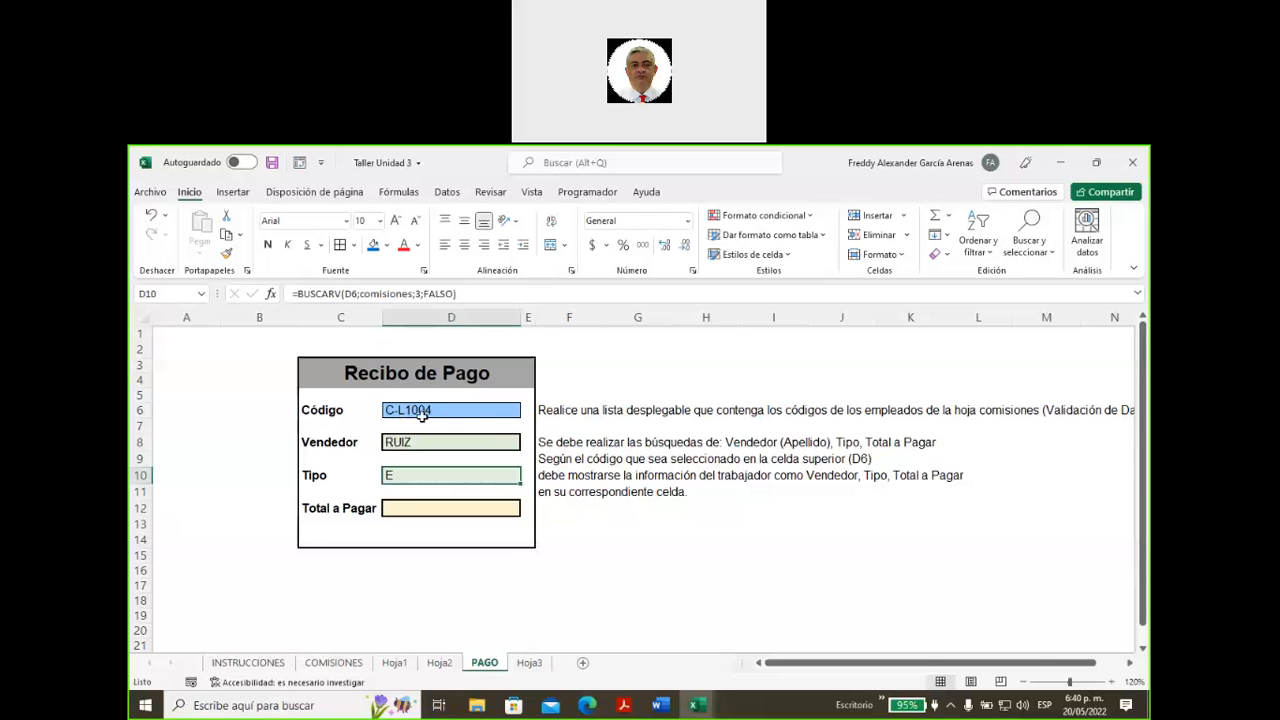
left_click(333, 662)
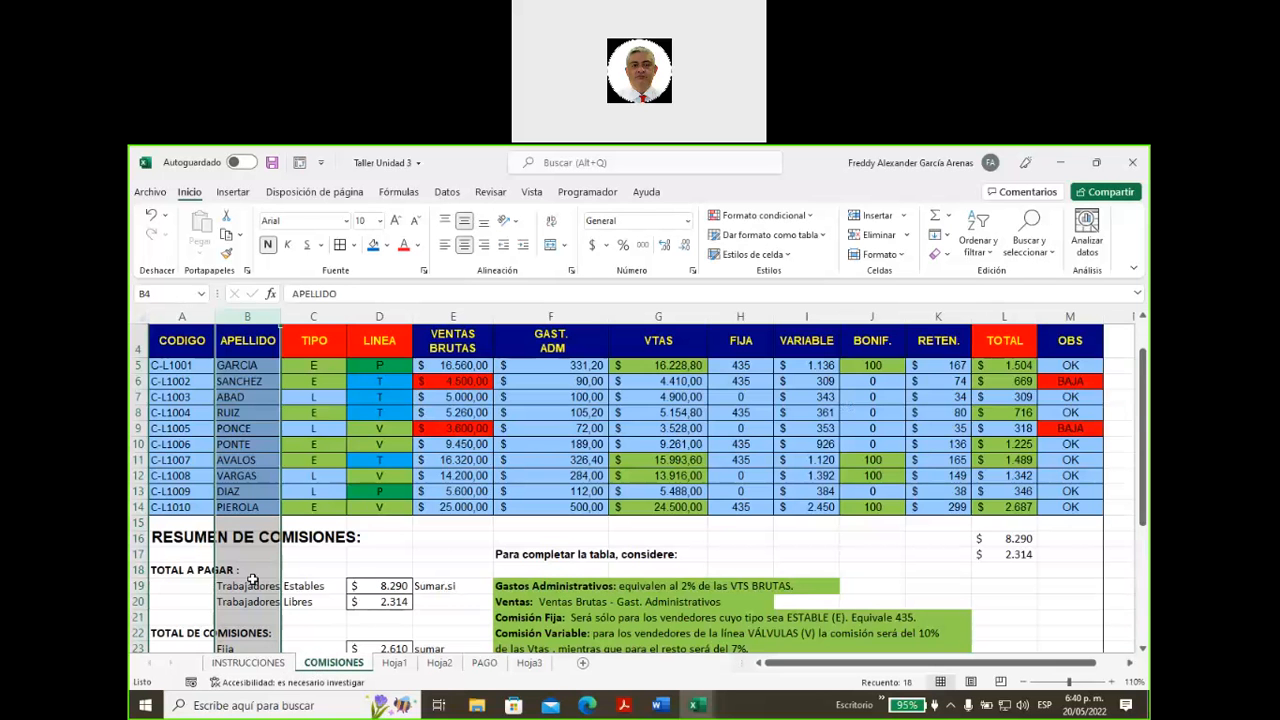
left_click(171, 413)
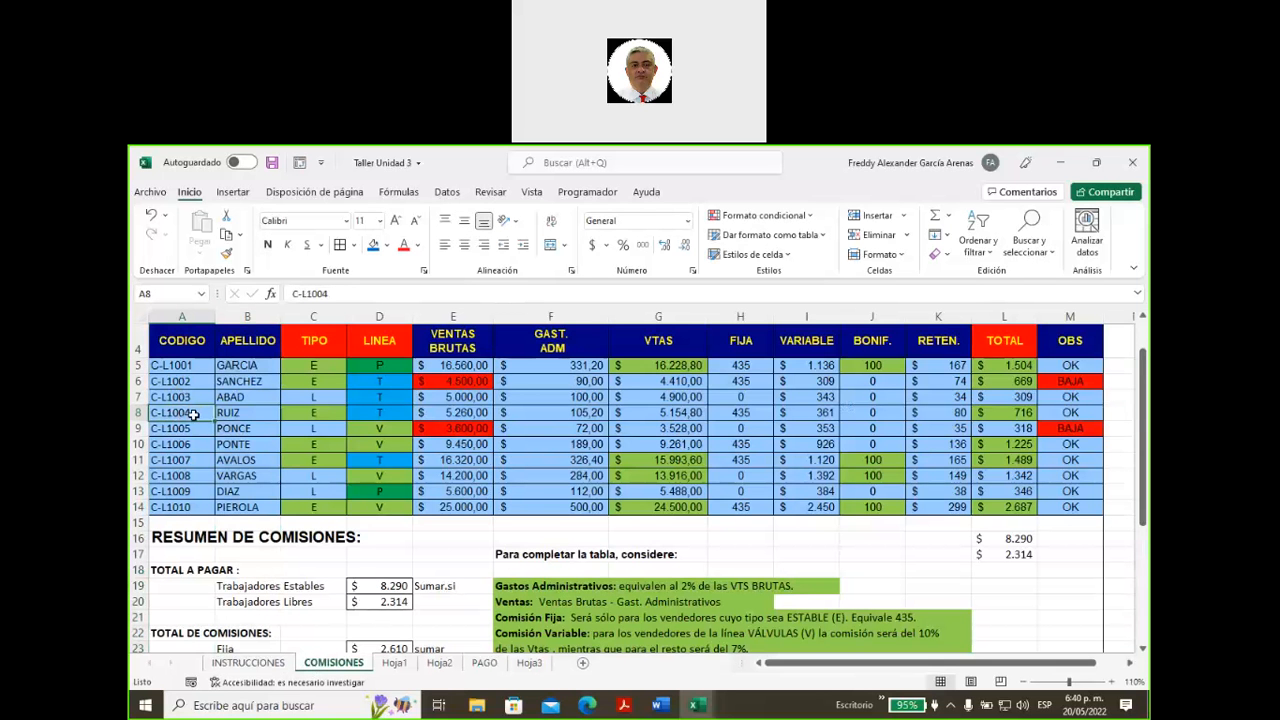
left_click(226, 415)
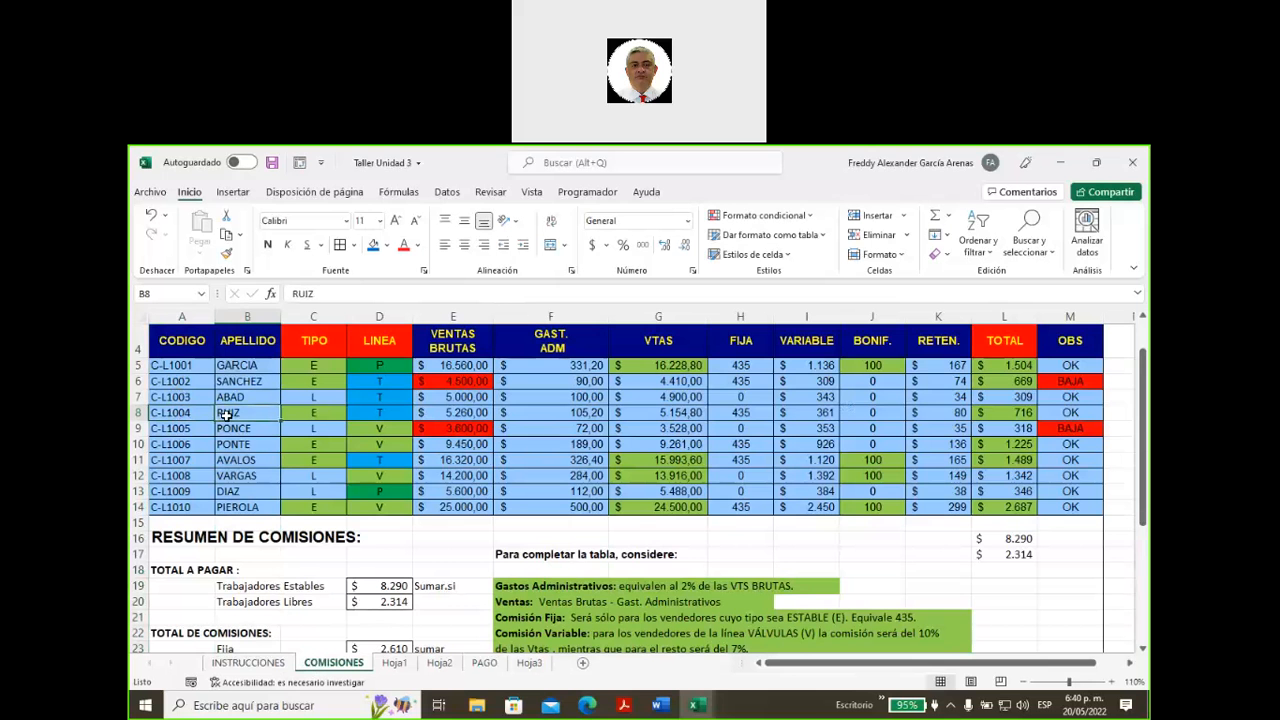
left_click(313, 413)
left_click_drag(202, 413, 313, 413)
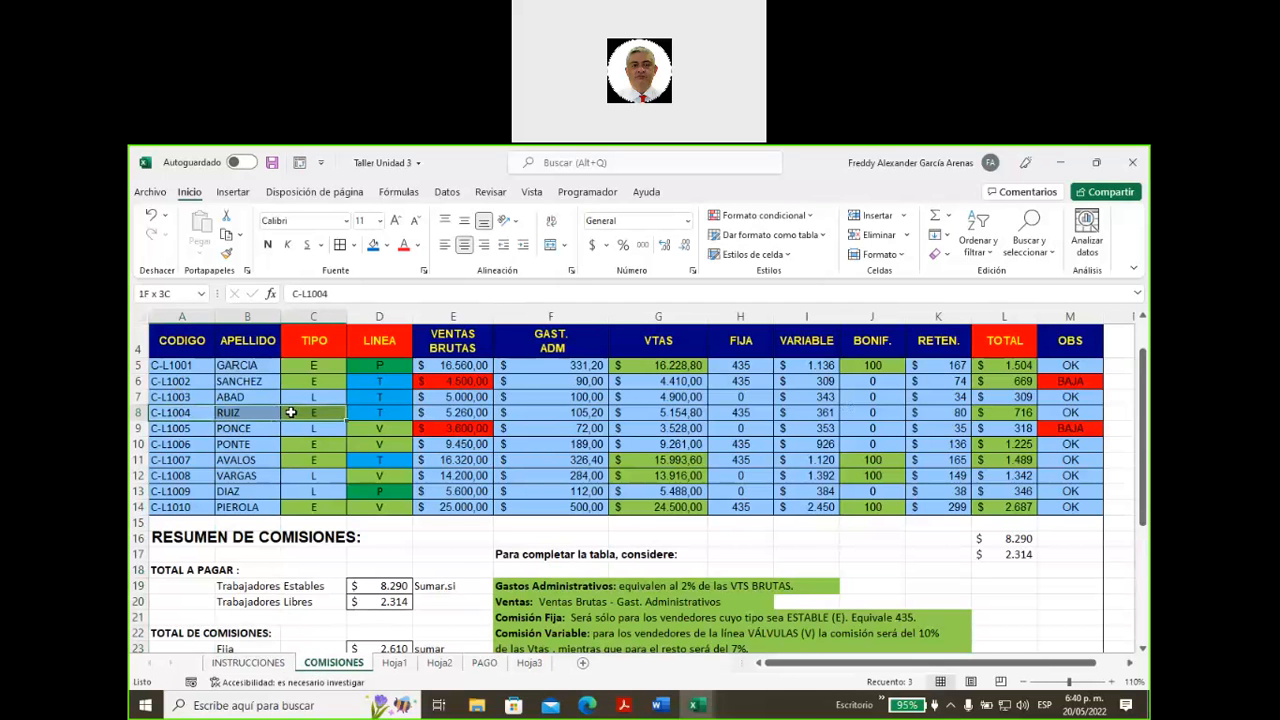
left_click(386, 245)
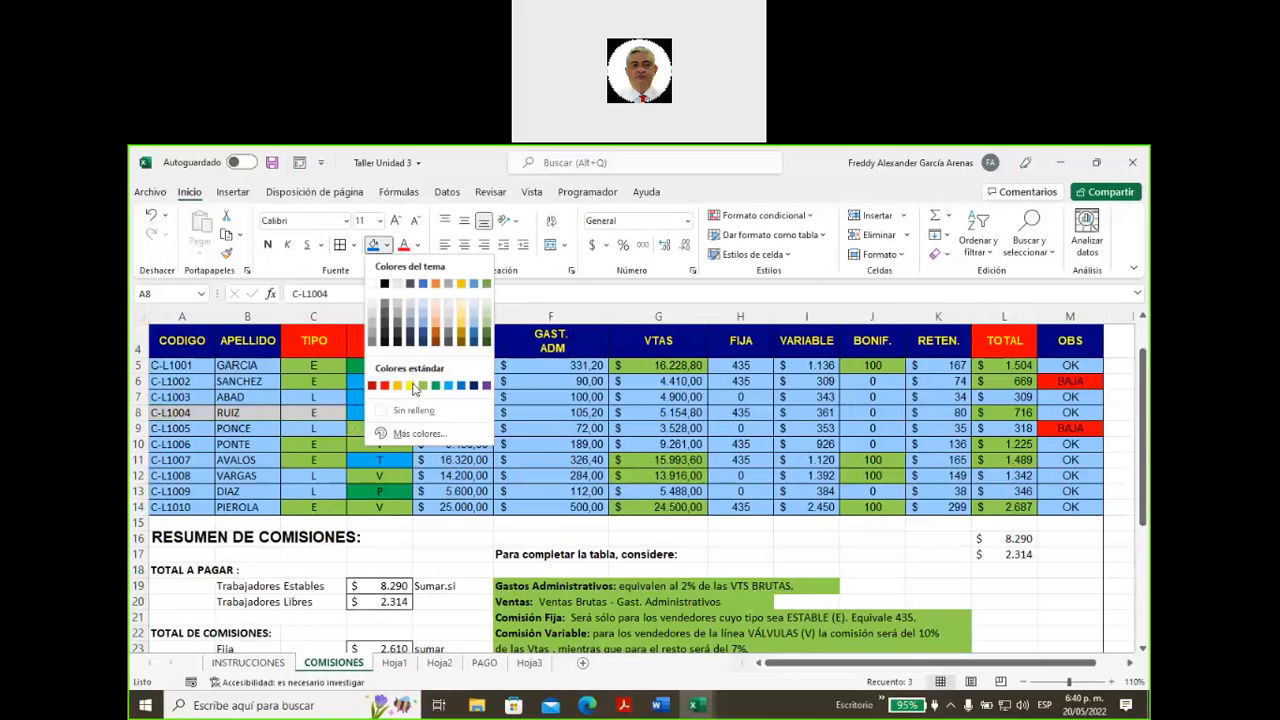
left_click(410, 385)
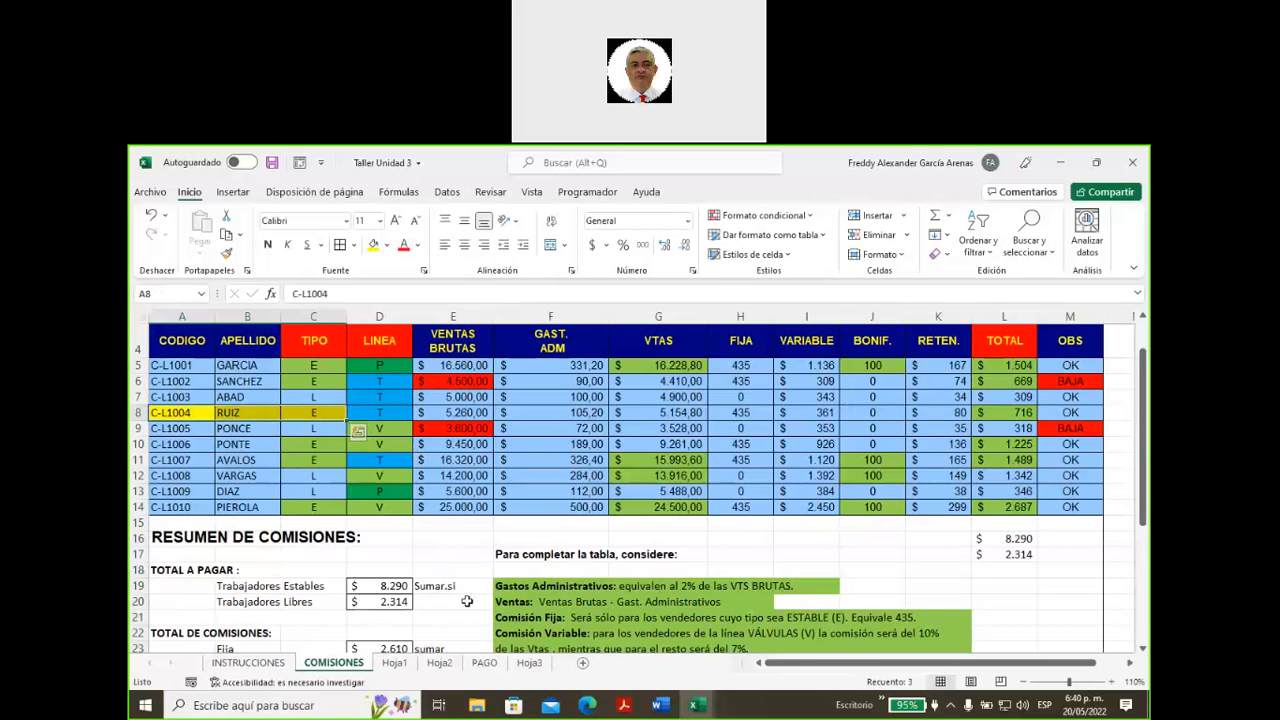
- Count the COMISIONES table's columns from CODIGO to TOTAL, marking the headers with pen strokes and writing 12 above TOTAL
left_click(484, 664)
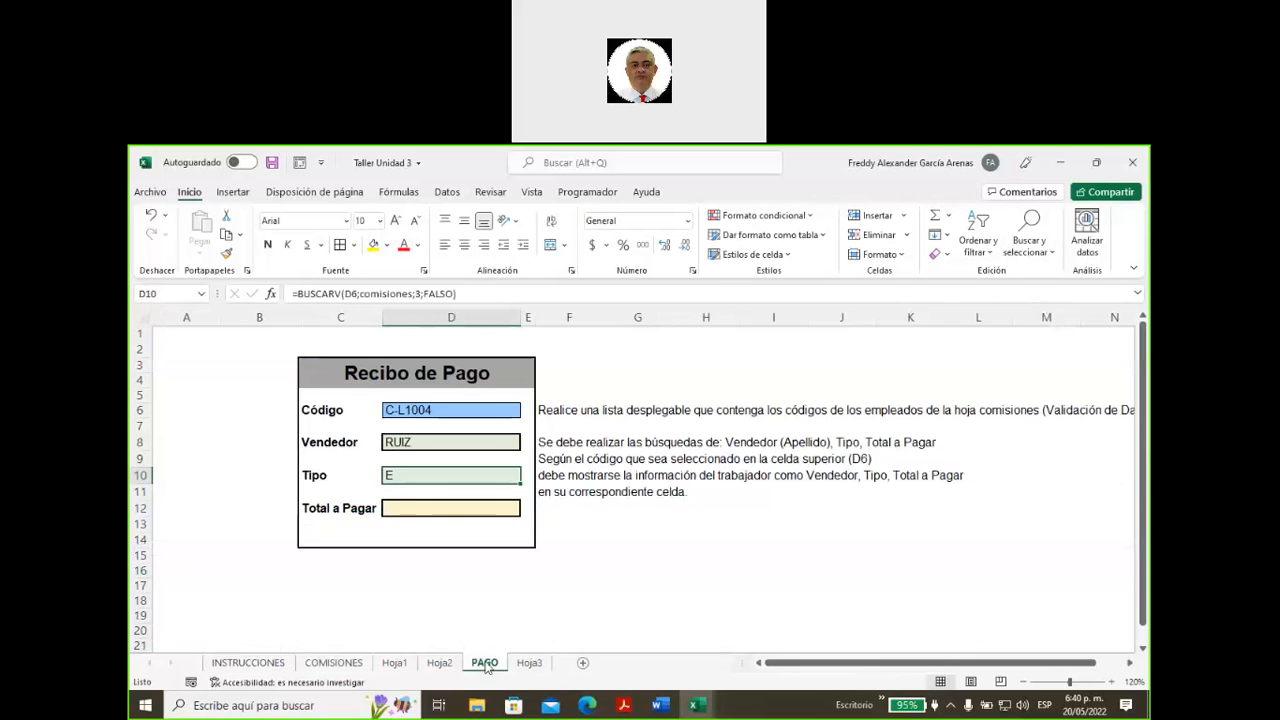
left_click(412, 507)
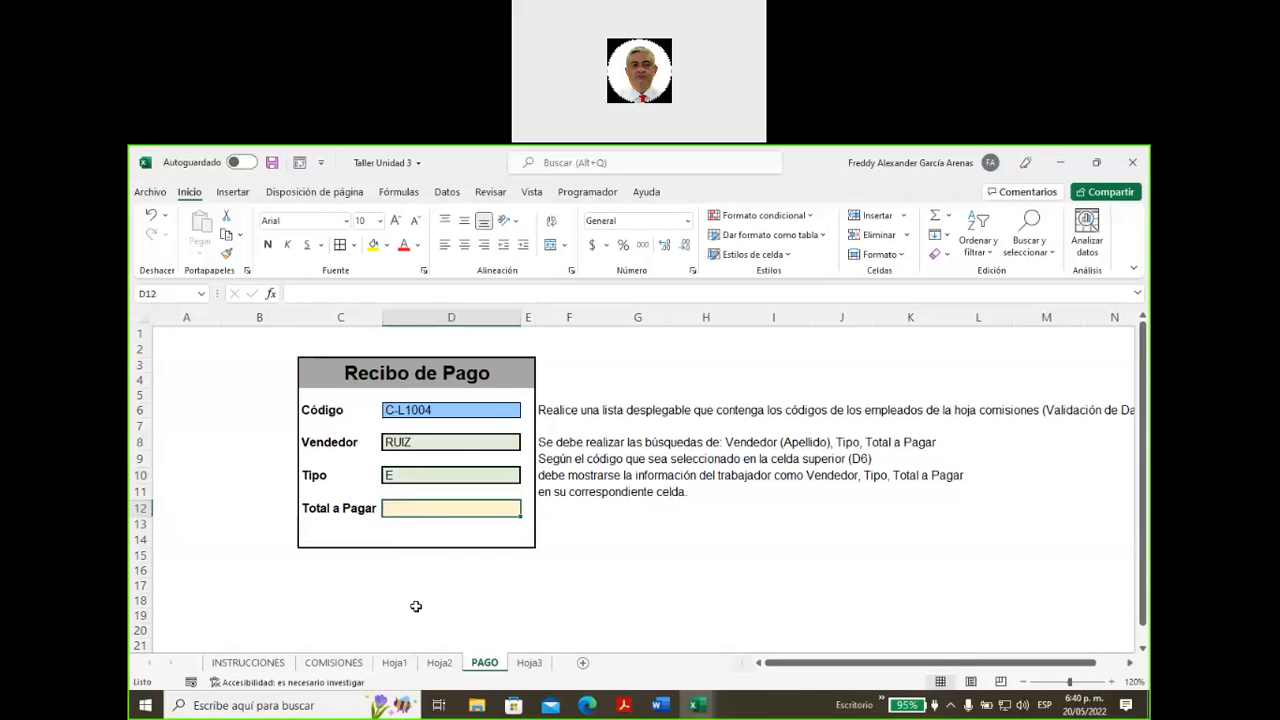
left_click(344, 665)
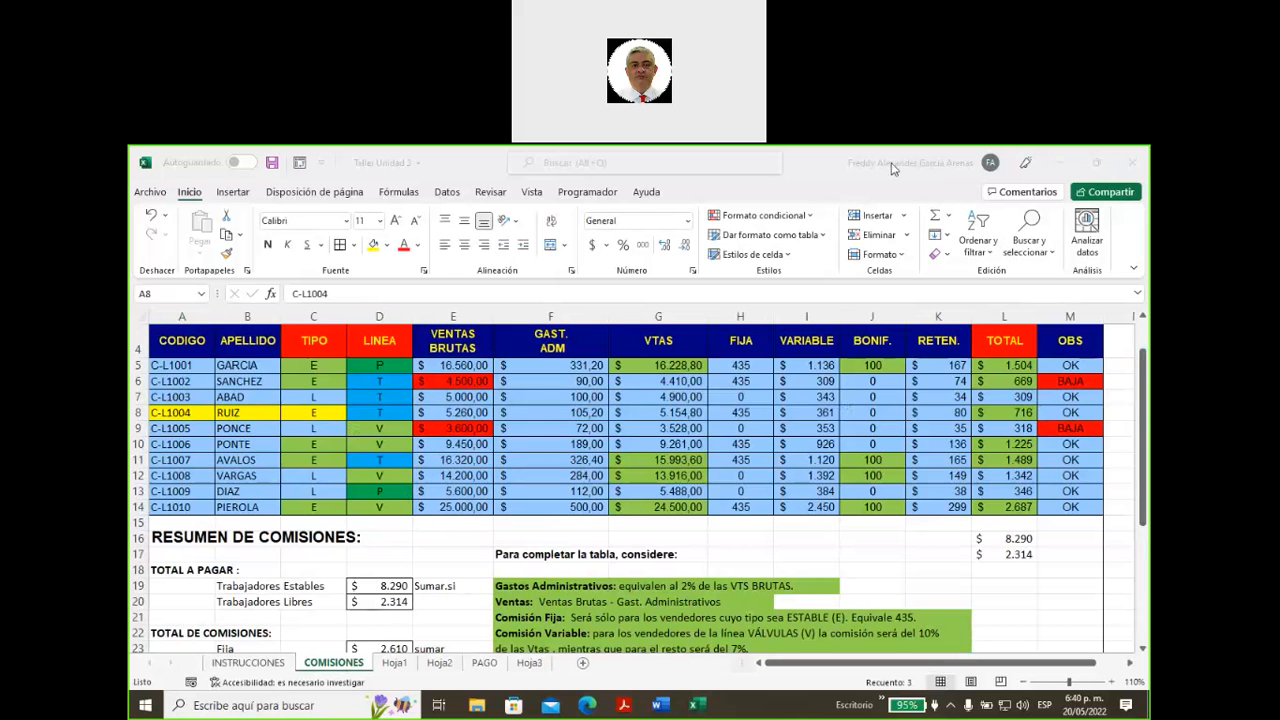
mouse_move(238, 306)
left_mouse_down()
mouse_move(242, 330)
mouse_move(366, 328)
mouse_move(441, 349)
left_mouse_up()
left_click_drag(538, 312, 546, 348)
left_click_drag(645, 312, 656, 372)
left_click_drag(738, 308, 742, 348)
left_click_drag(802, 313, 812, 366)
left_click_drag(859, 314, 876, 360)
left_click_drag(930, 314, 943, 354)
left_click_drag(997, 309, 1003, 346)
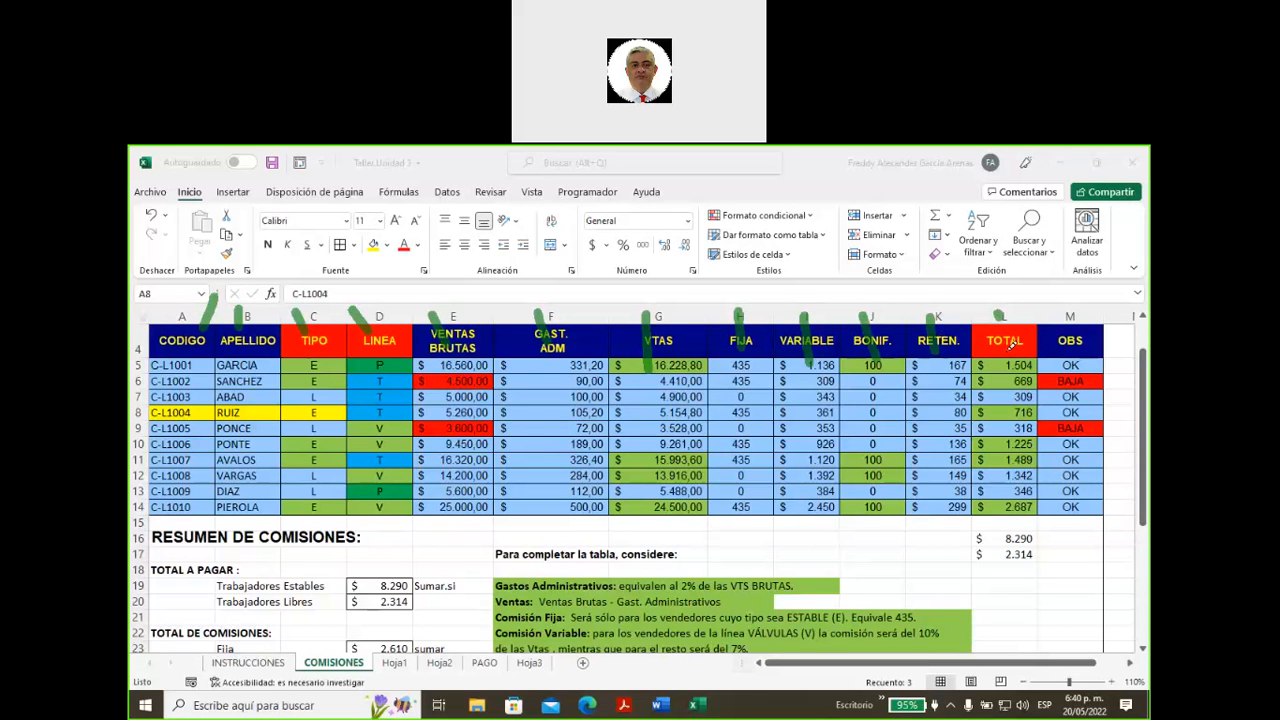
mouse_move(964, 236)
left_mouse_down()
mouse_move(962, 290)
mouse_move(1015, 290)
left_mouse_up()
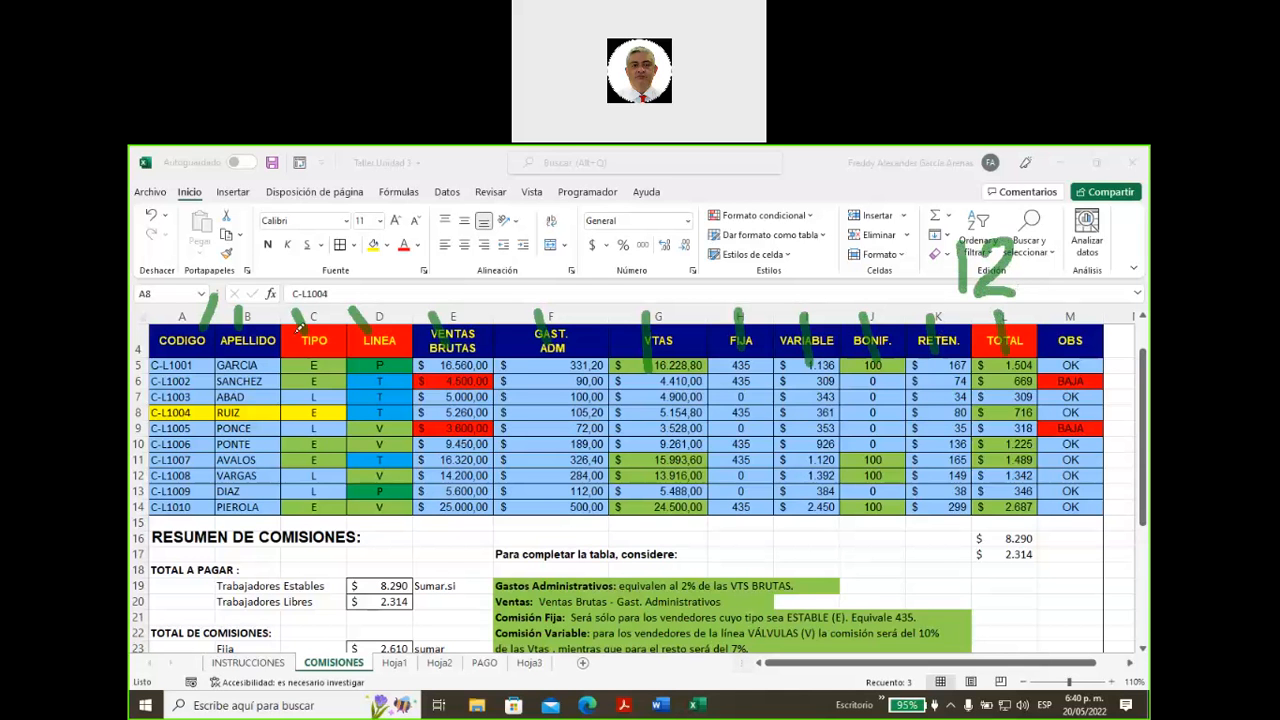
- Enter =BUSCARV(D6;comisiones;12;FALSO) in the Total a Pagar cell D12 on the PAGO sheet
left_click(484, 663)
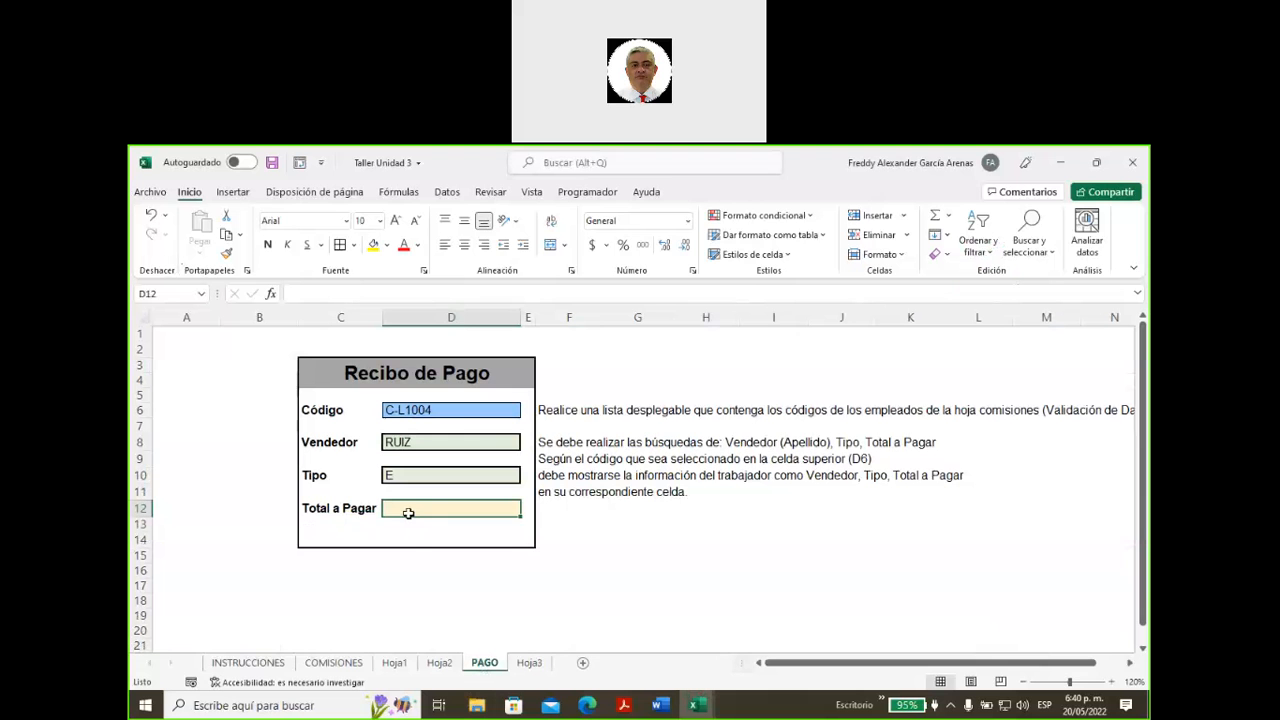
type("=buscarv")
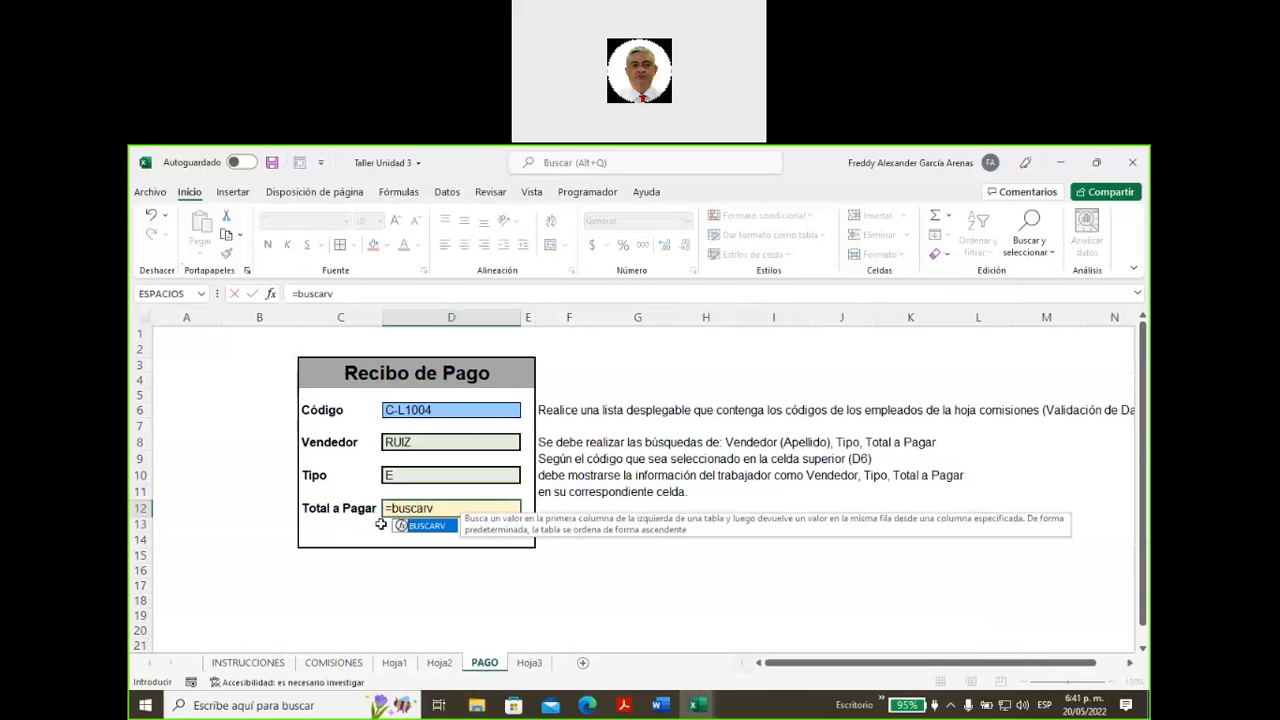
double_click(428, 527)
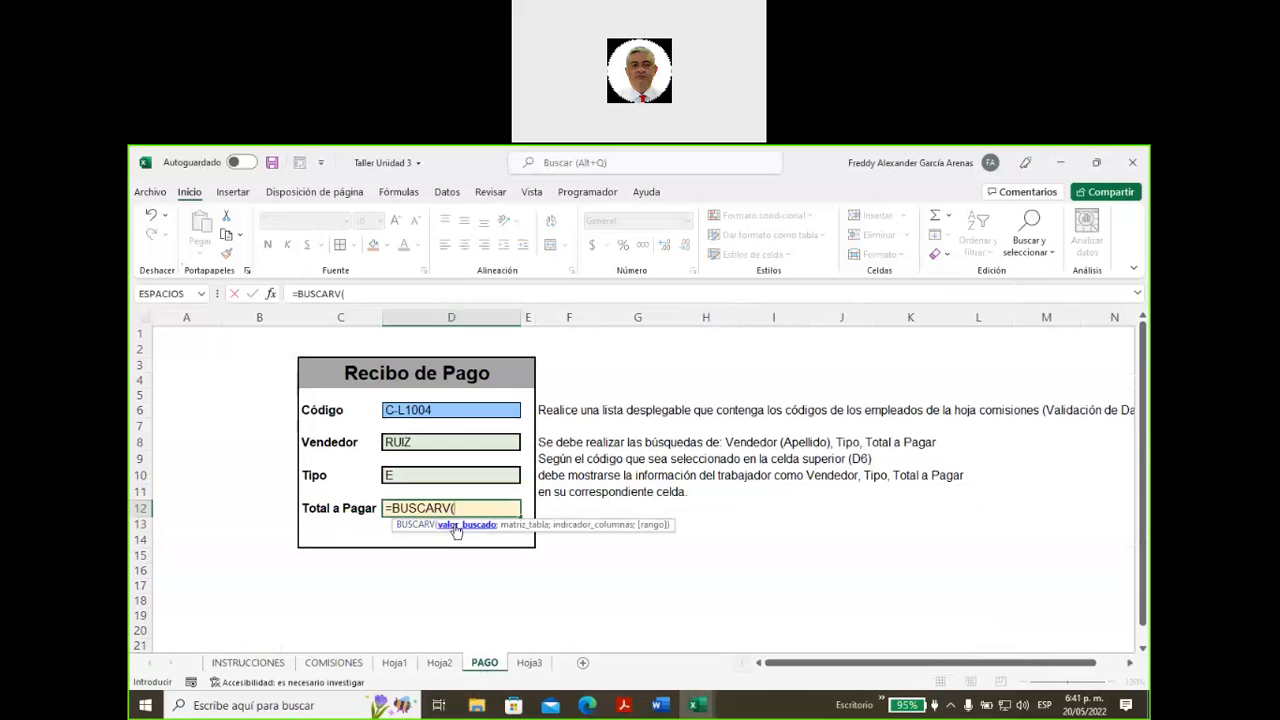
left_click(405, 408)
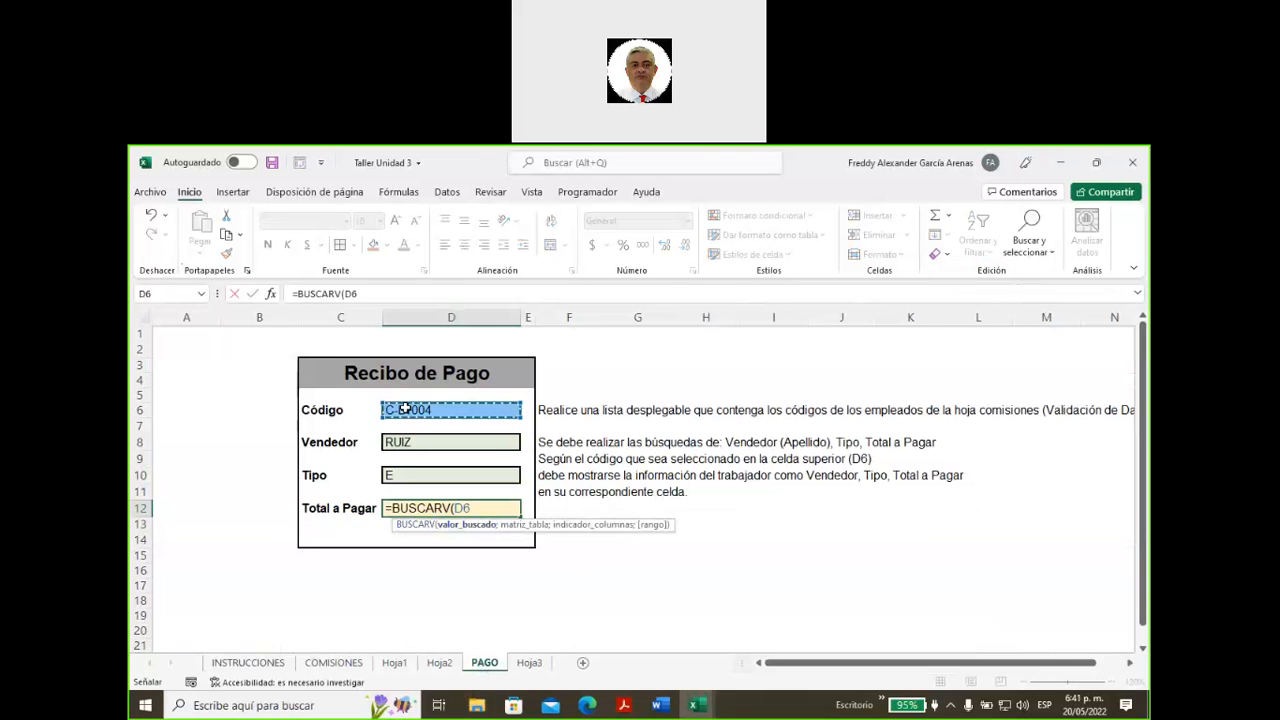
type(";")
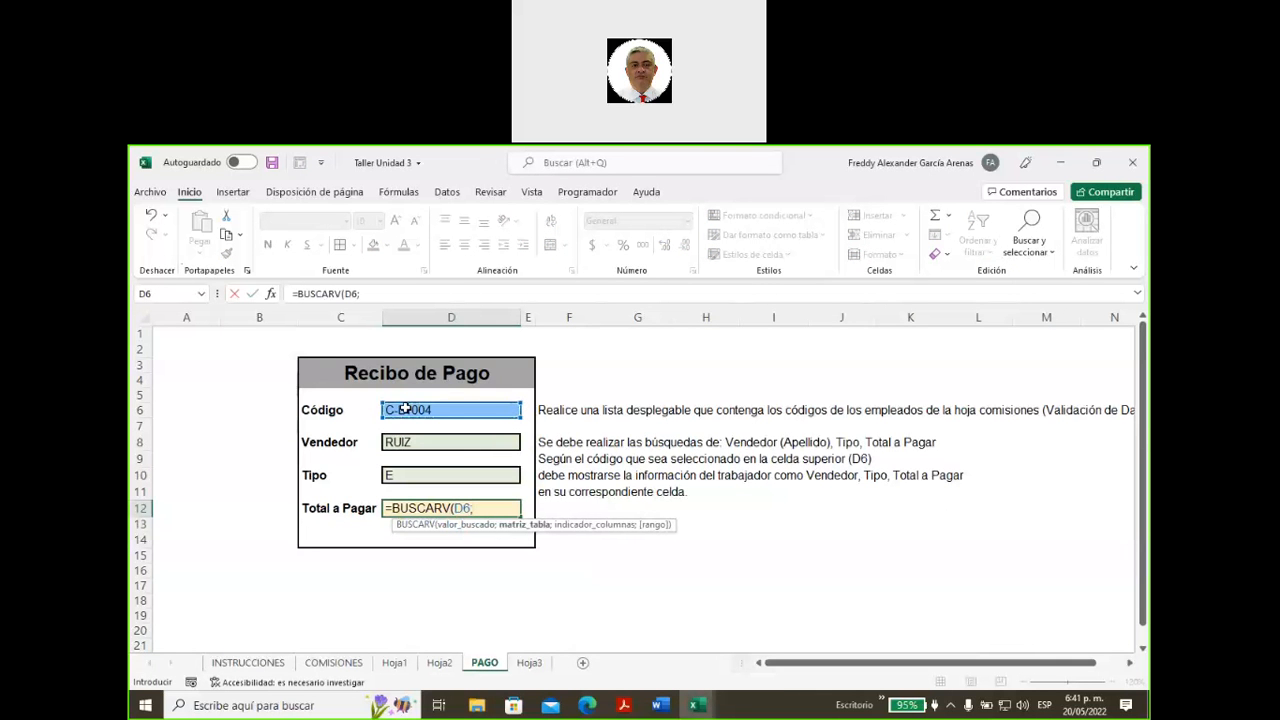
type("com")
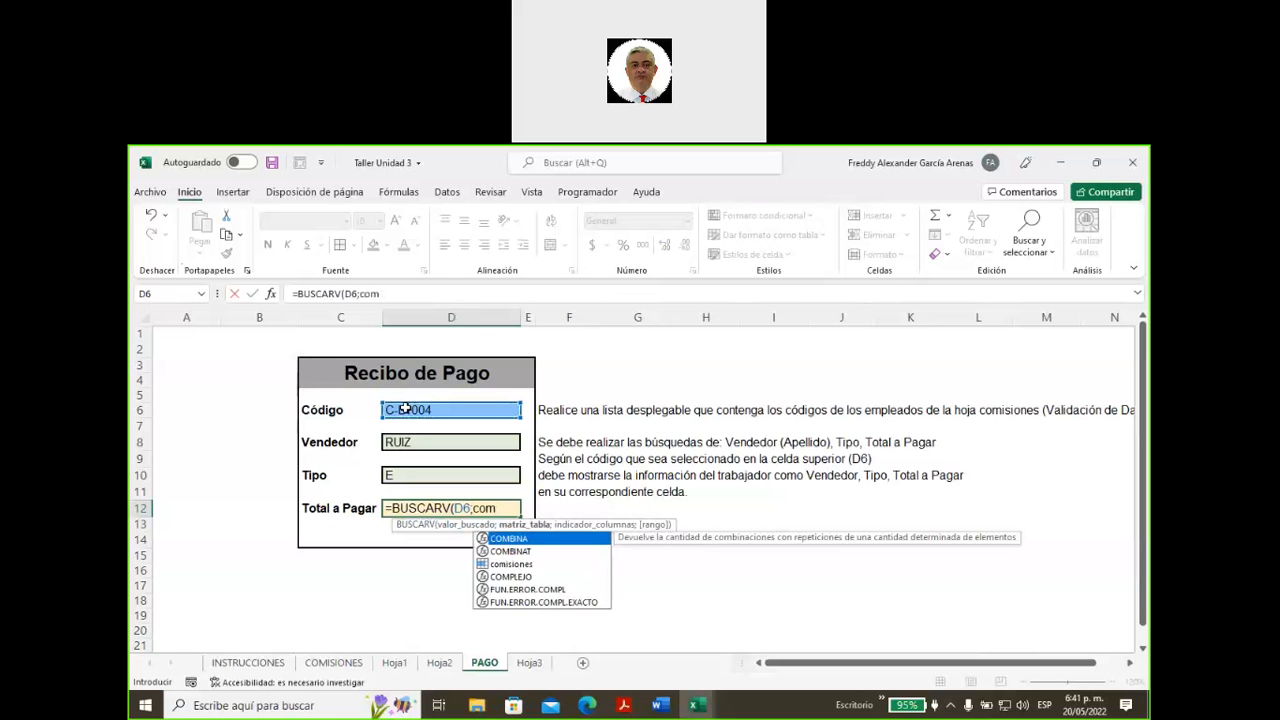
type("i")
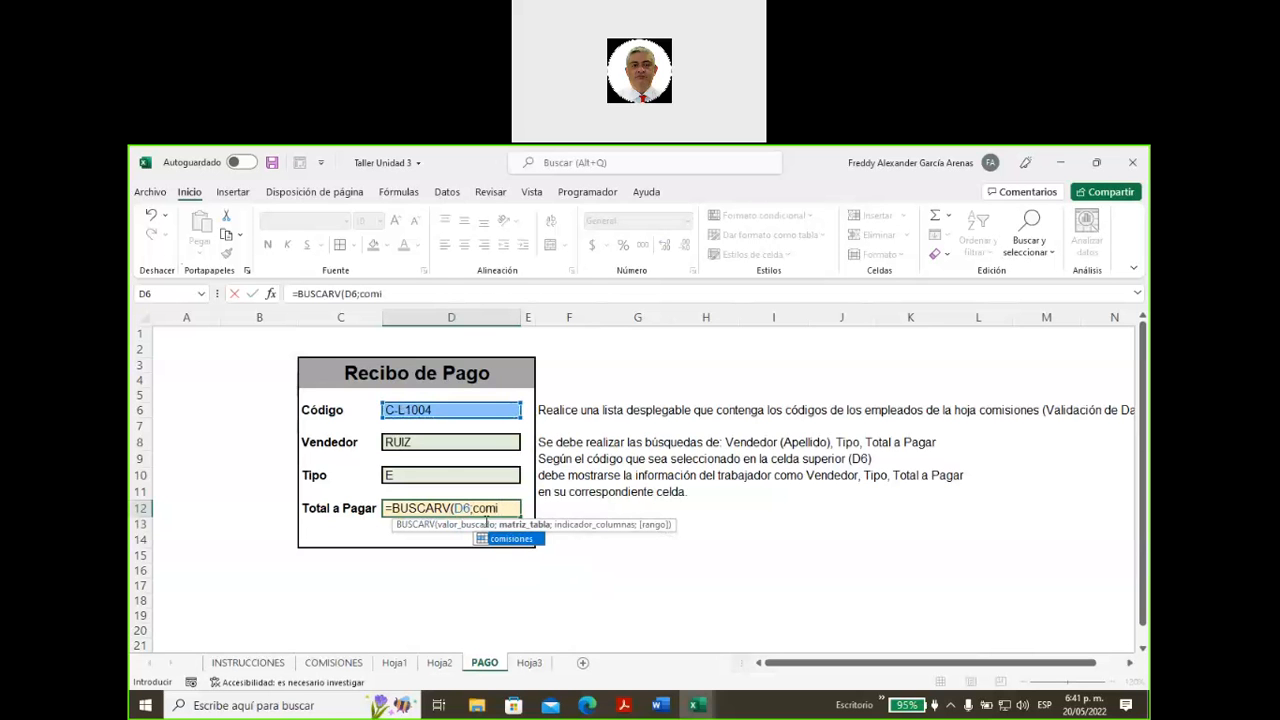
double_click(507, 541)
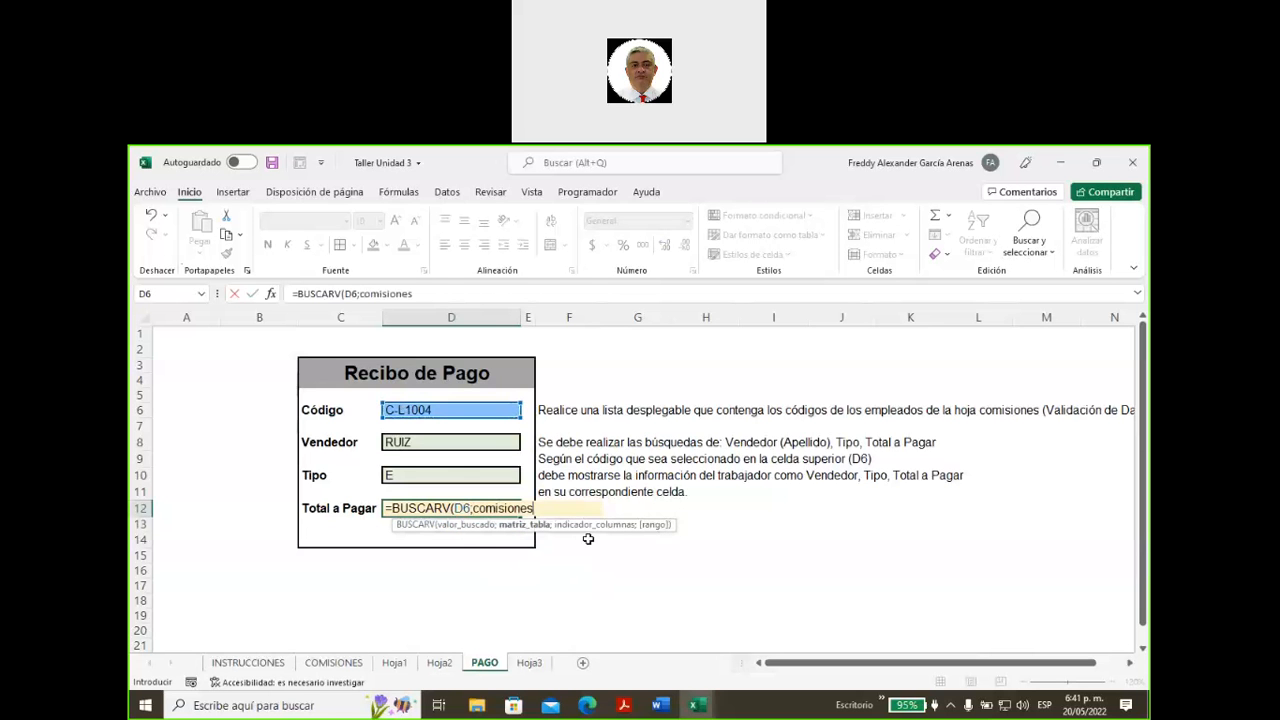
type(";12")
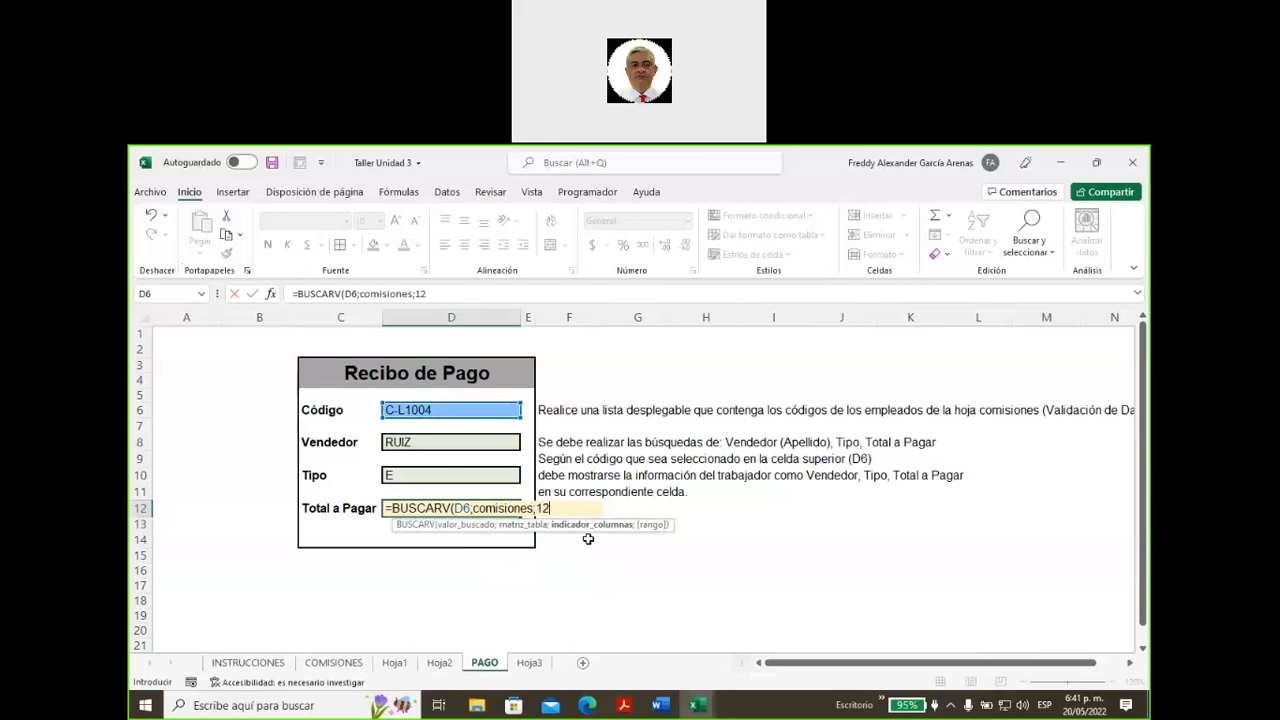
type(";")
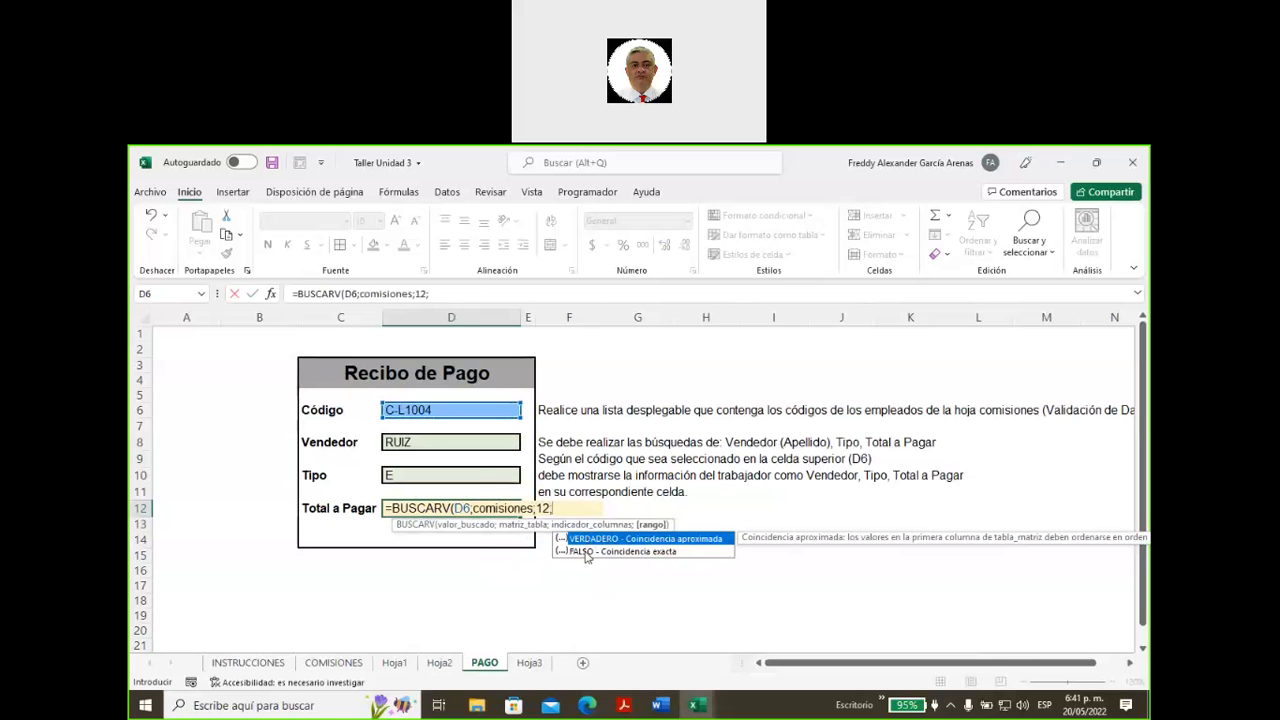
left_click(587, 552)
double_click(589, 552)
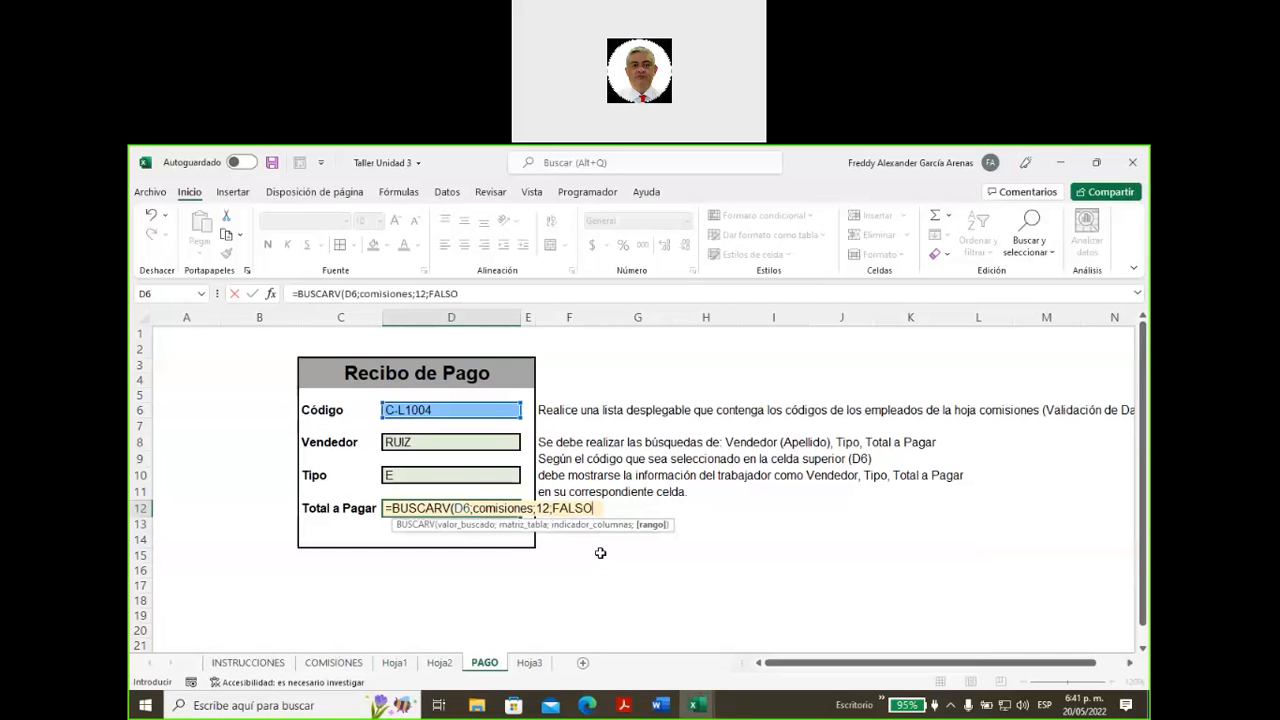
type(")")
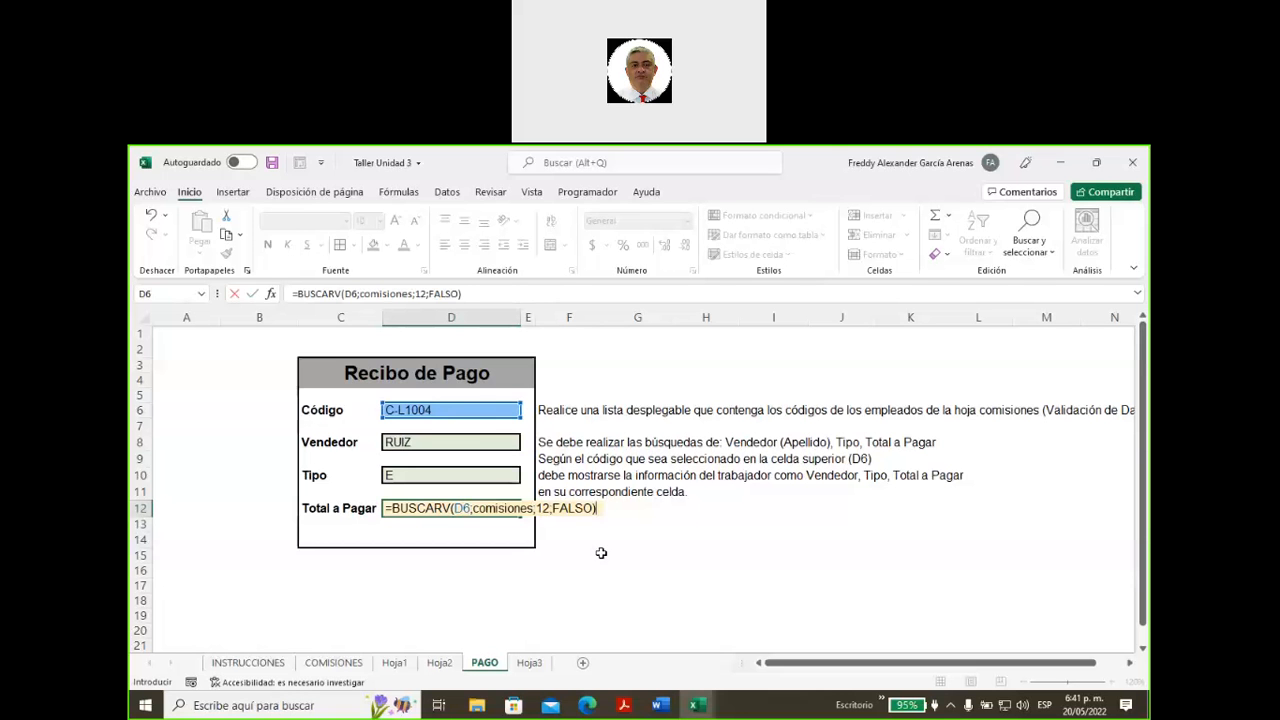
key("Return")
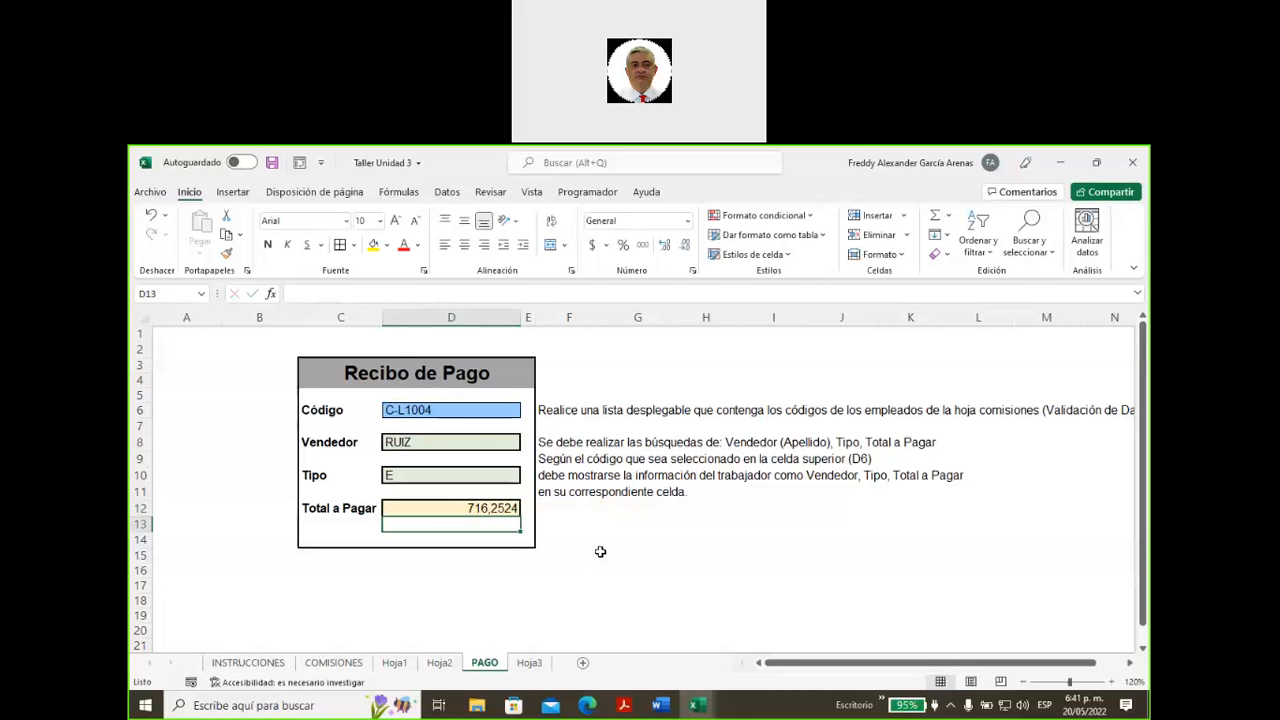
- Fill the C-L1004 row from A8 to L8 with yellow on the COMISIONES sheet and check its TOTAL cell
left_click(334, 663)
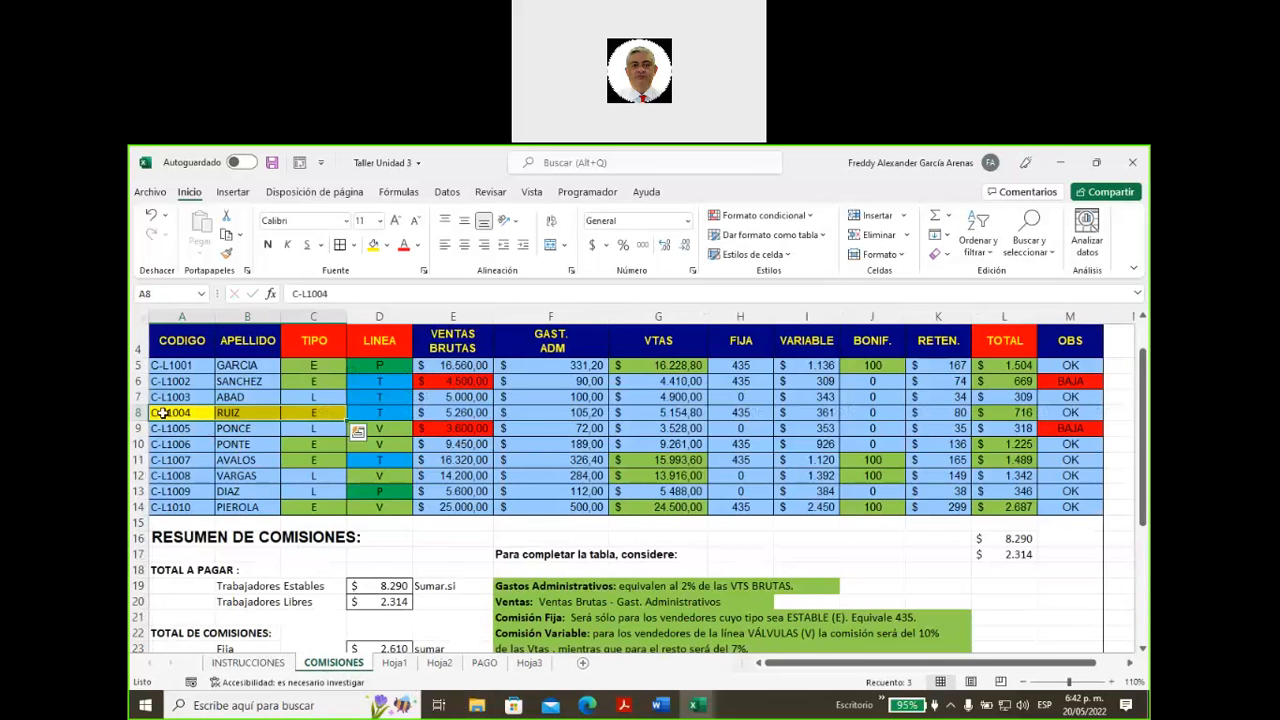
left_click_drag(165, 412, 990, 412)
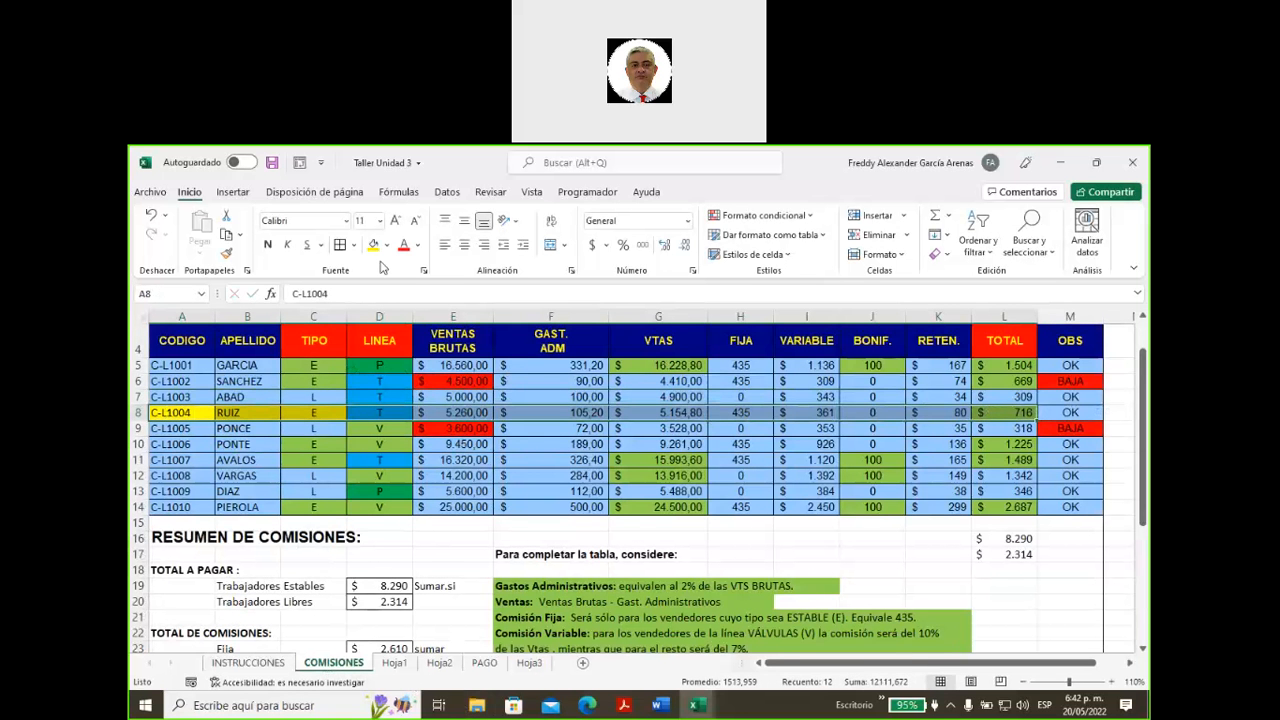
left_click(372, 245)
left_click(1012, 412)
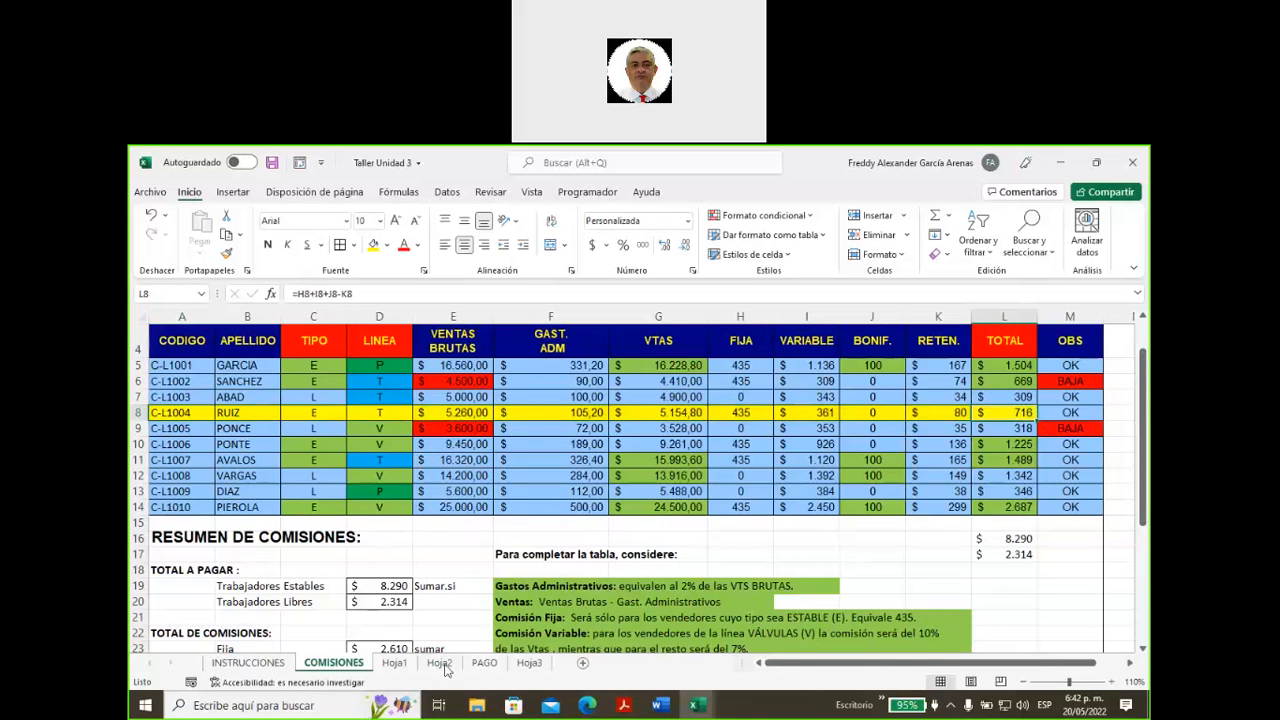
- Choose code C-L1009 in the PAGO receipt's Código cell D6 and check the Vendedor, Tipo and Total a Pagar cells
left_click(476, 664)
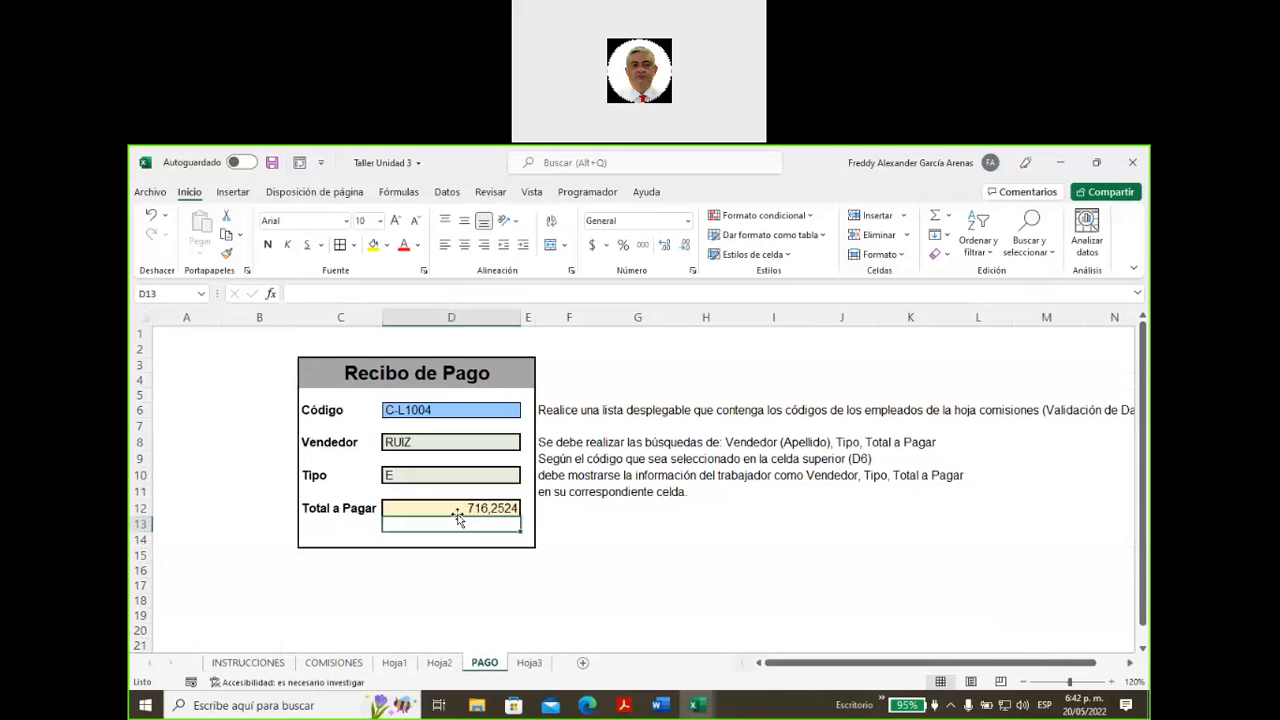
left_click(457, 508)
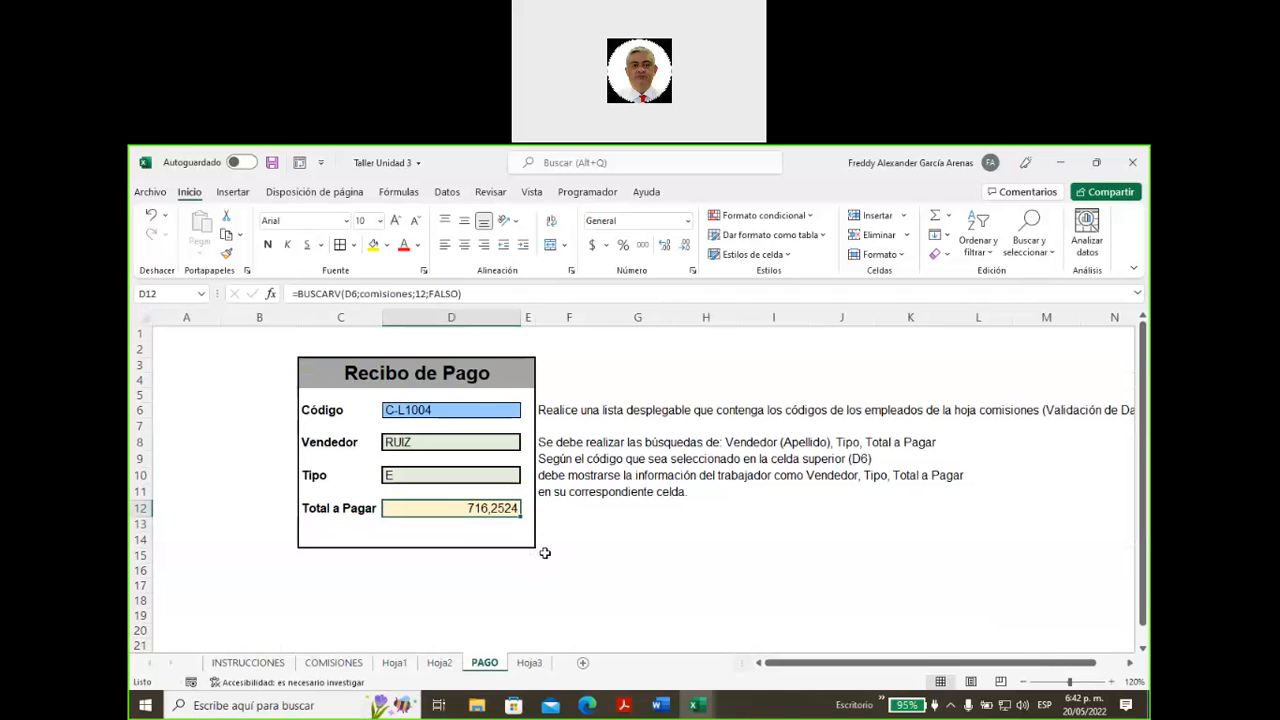
left_click(557, 523)
left_click(470, 414)
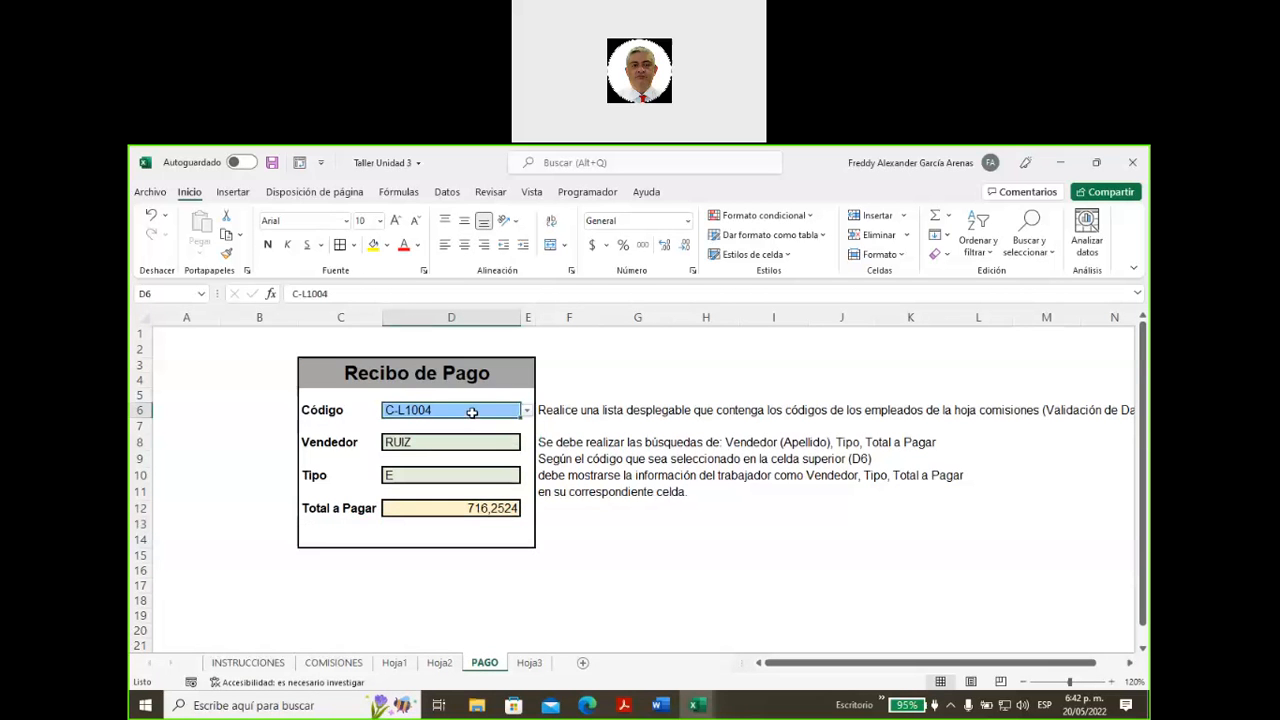
left_click(527, 411)
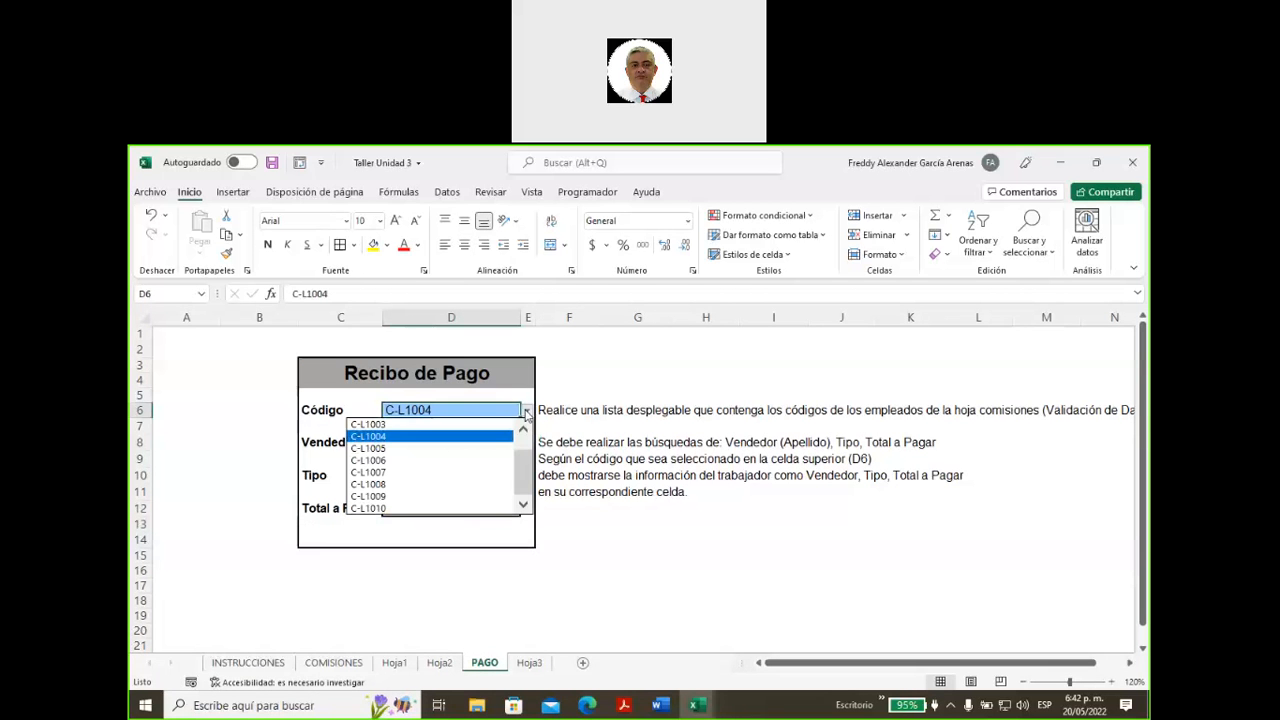
left_click(447, 496)
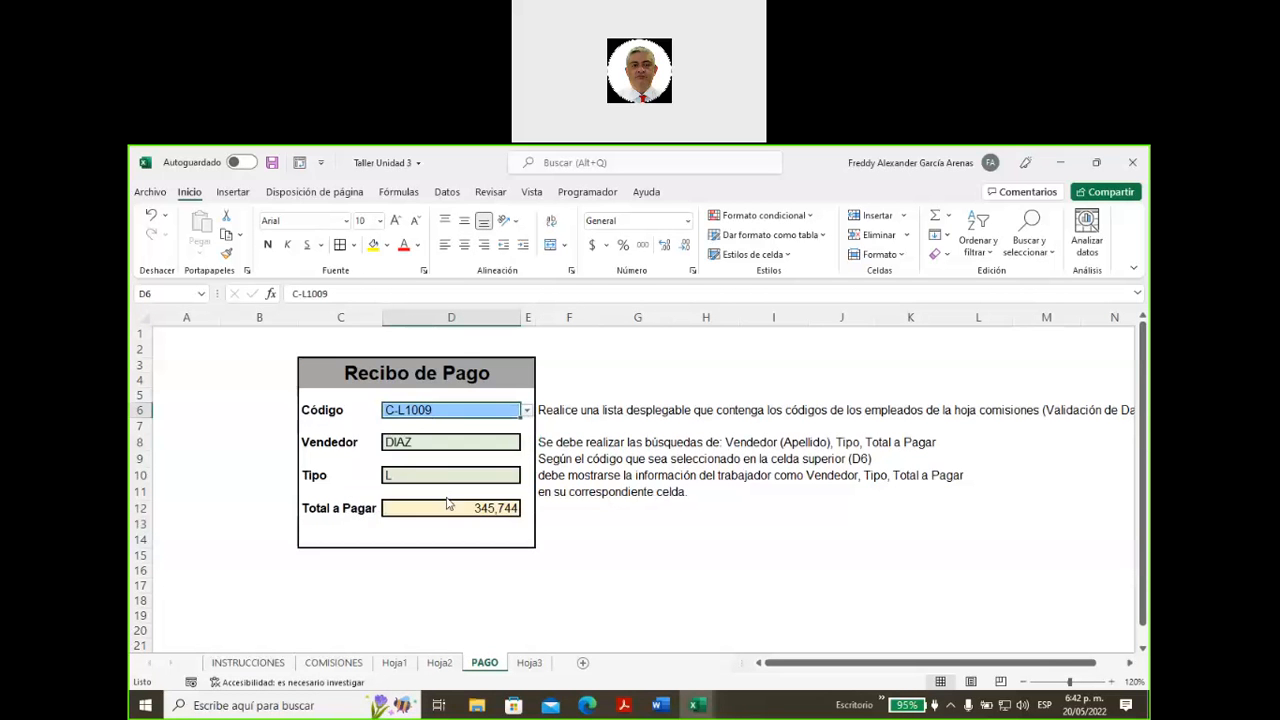
left_click(422, 442)
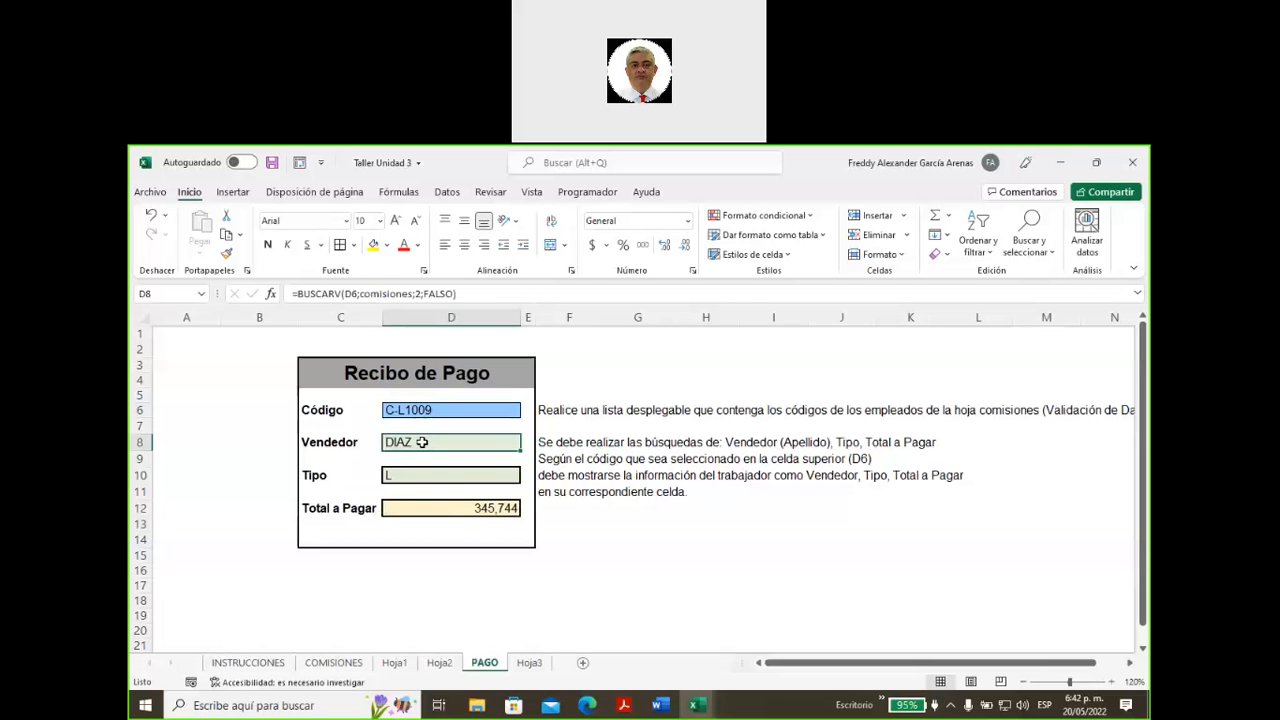
left_click(410, 477)
left_click(416, 506)
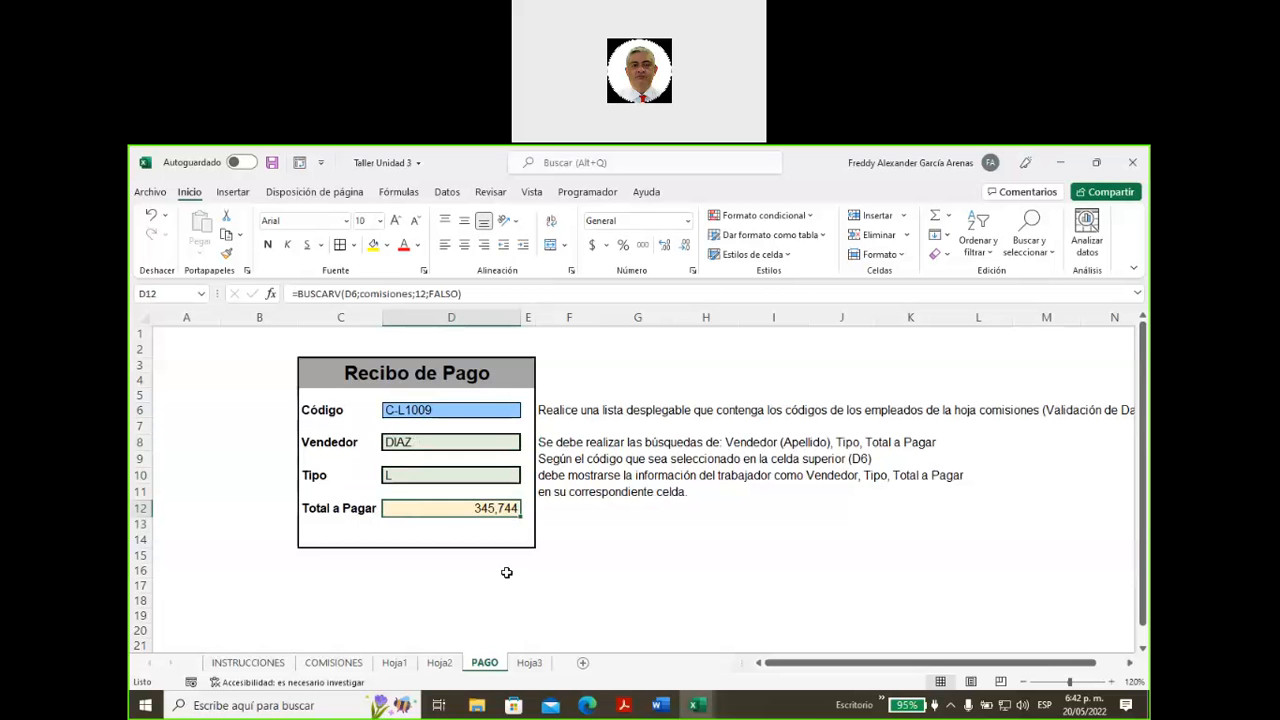
- Fill the C-L1009 row from A13 to L13 with yellow on the COMISIONES sheet and check its TOTAL cell
left_click(336, 665)
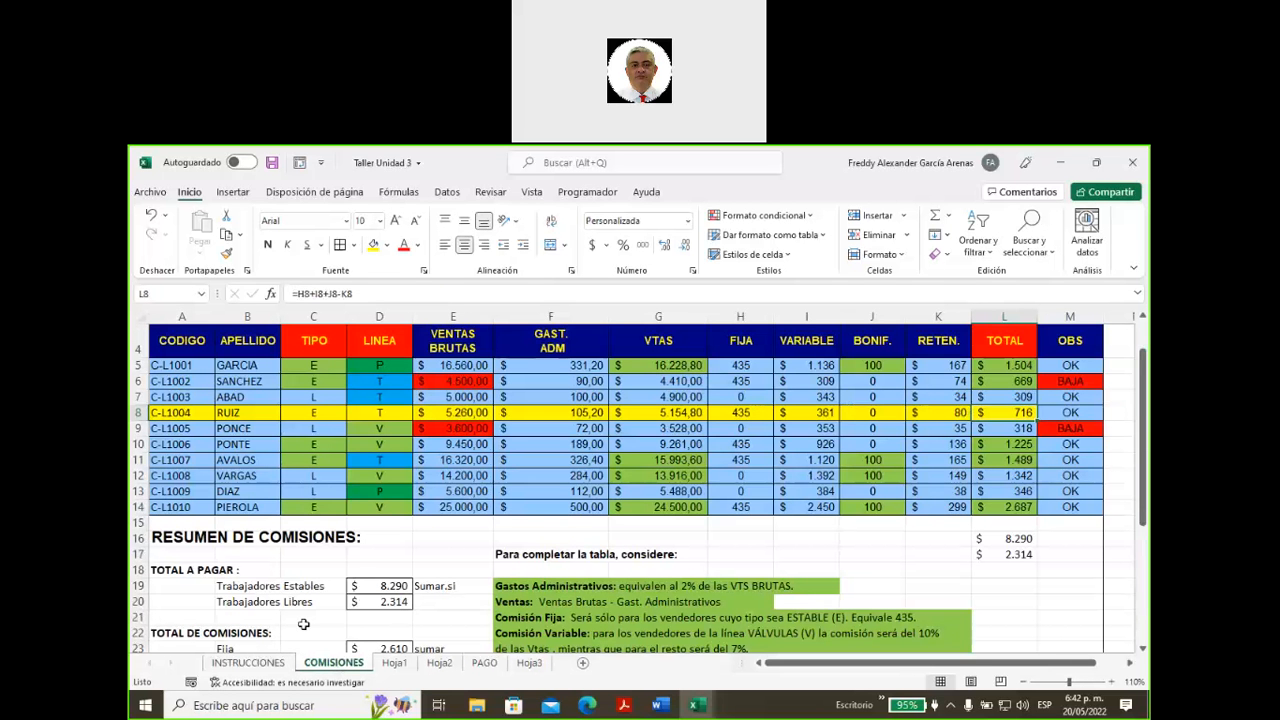
left_click_drag(182, 491, 1008, 490)
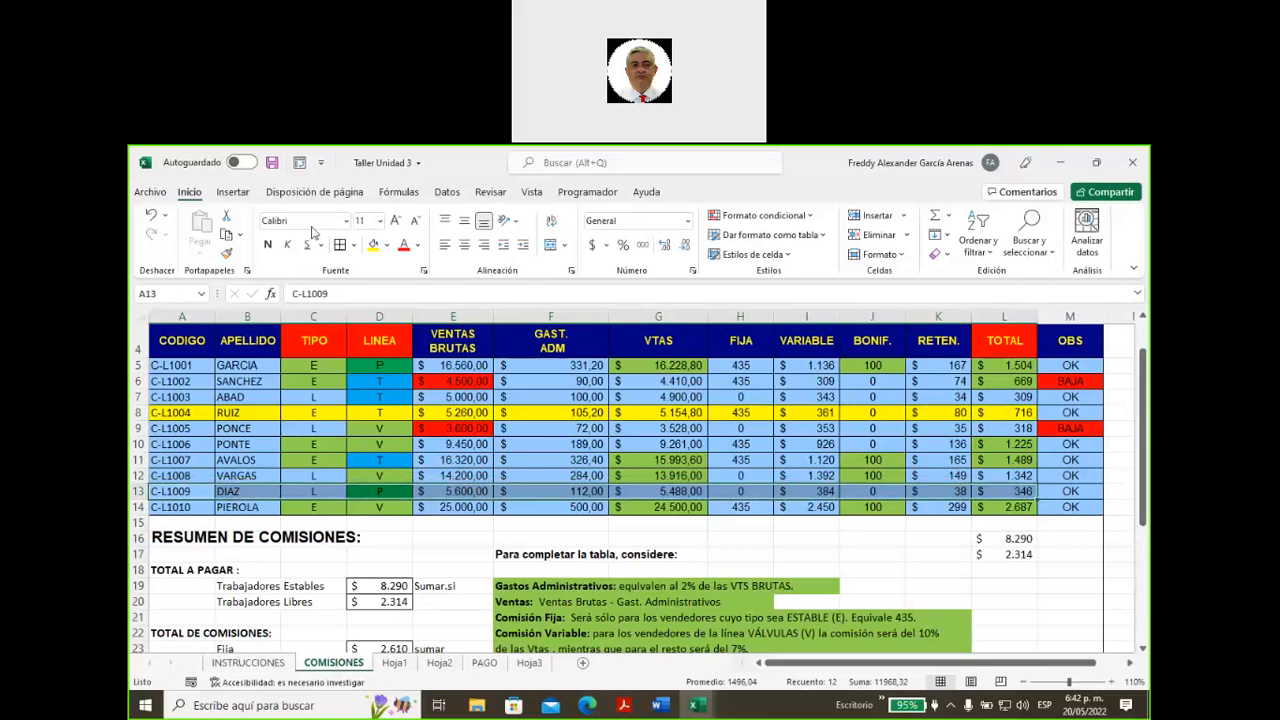
left_click(373, 244)
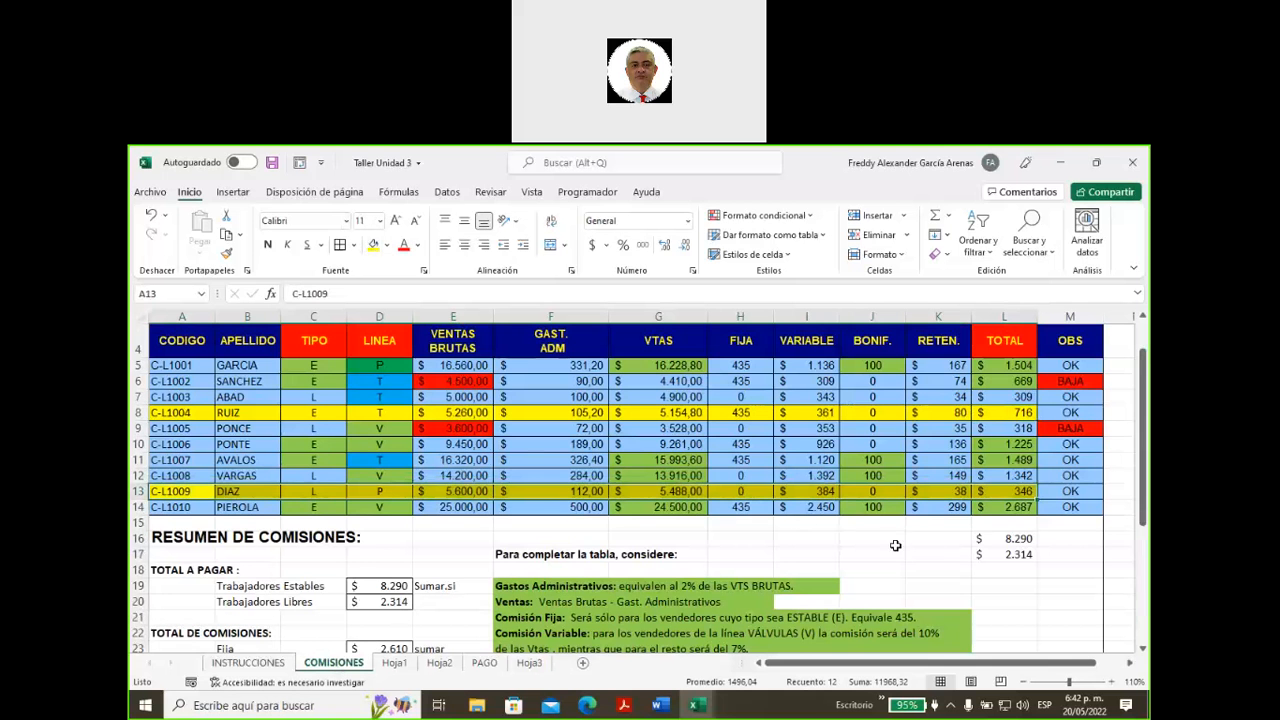
left_click(1008, 493)
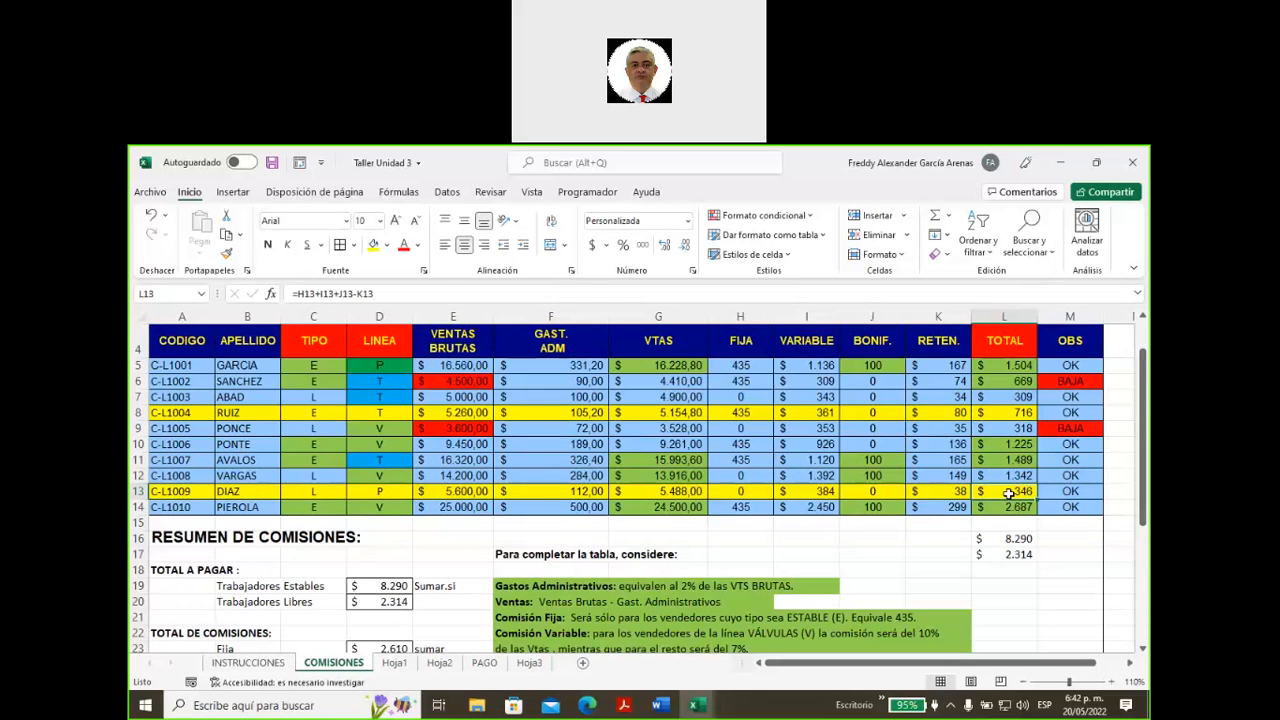
- Review the PAGO receipt's lookup formulas in D8, D10 and D12 and the code cell D6 they depend on
left_click(484, 663)
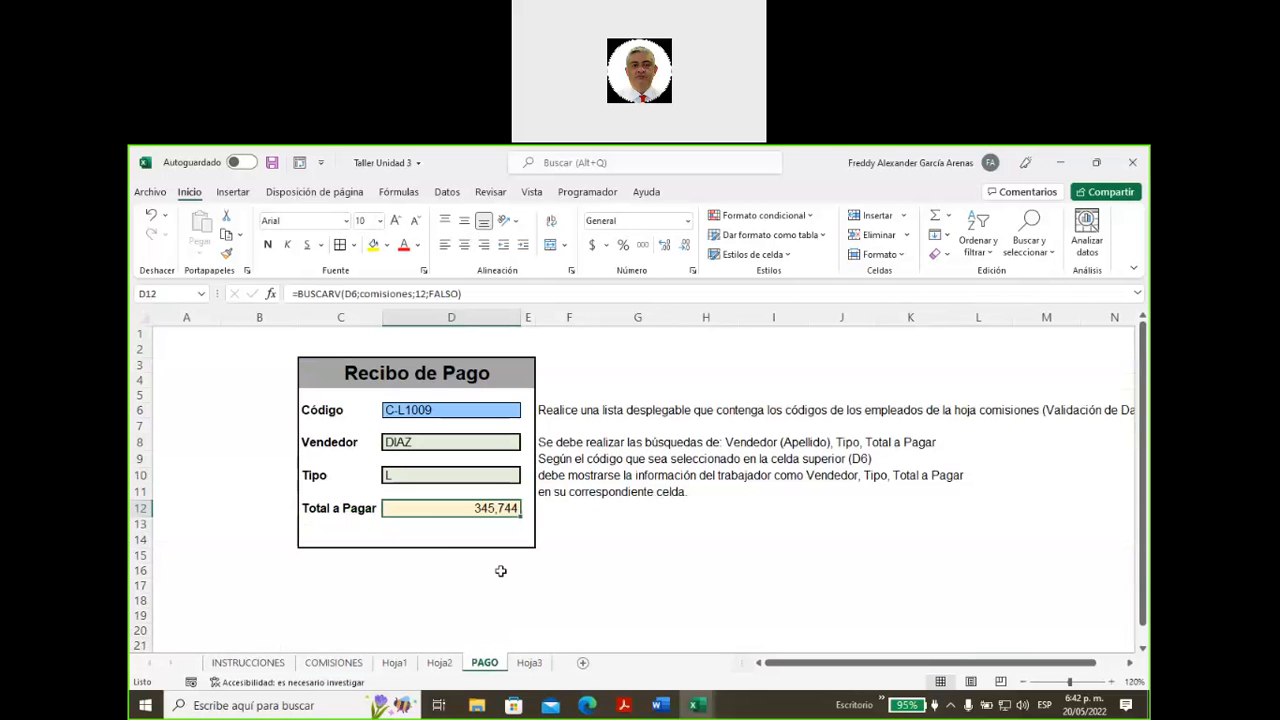
left_click(588, 587)
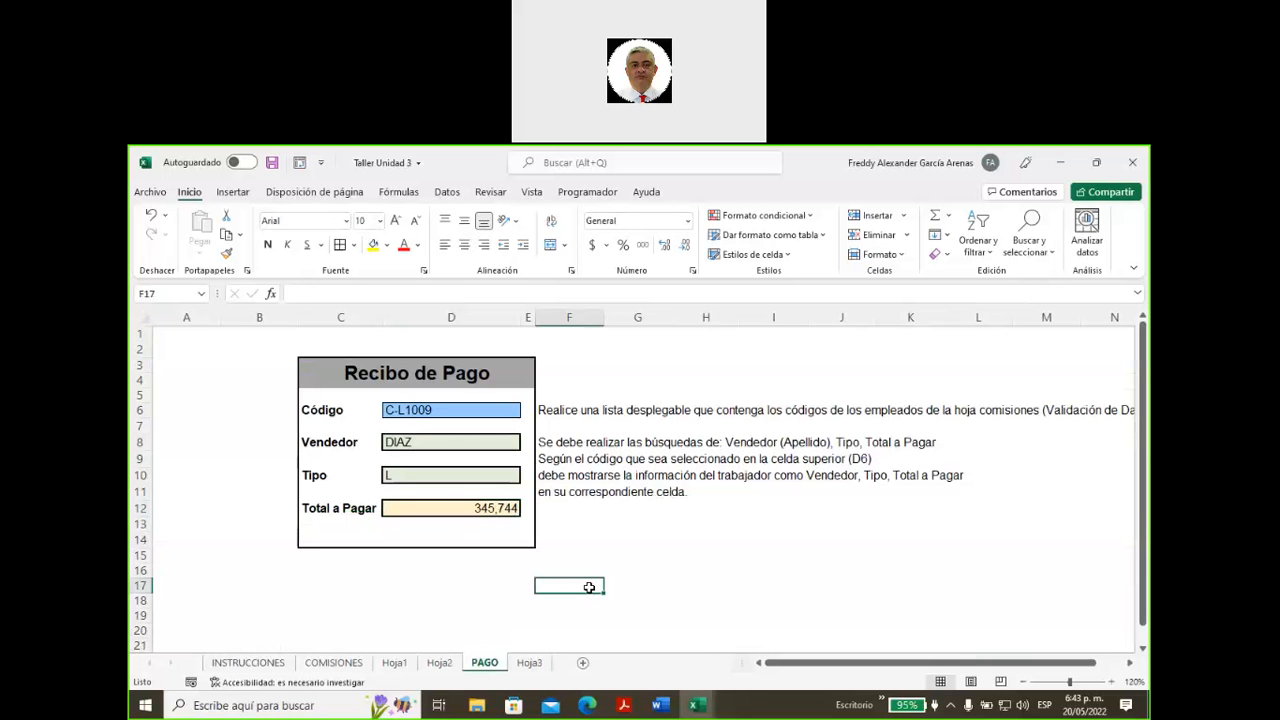
left_click(427, 443)
left_click(432, 475)
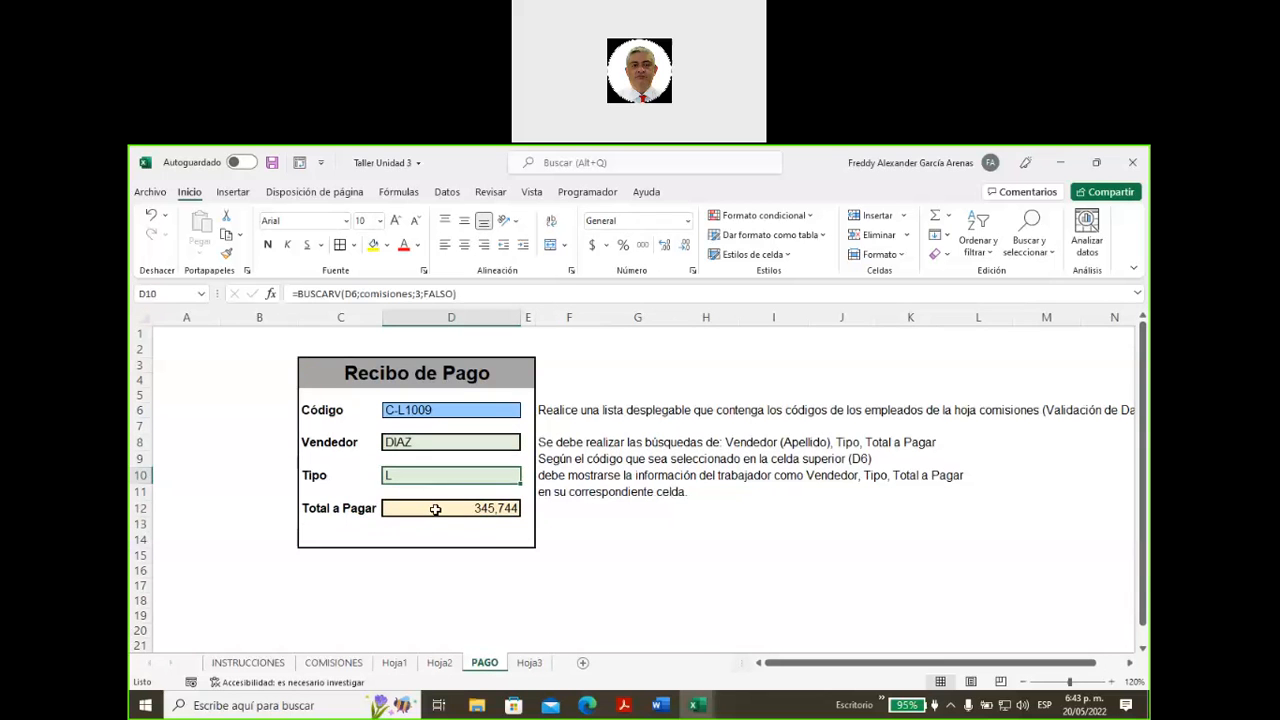
left_click(435, 509)
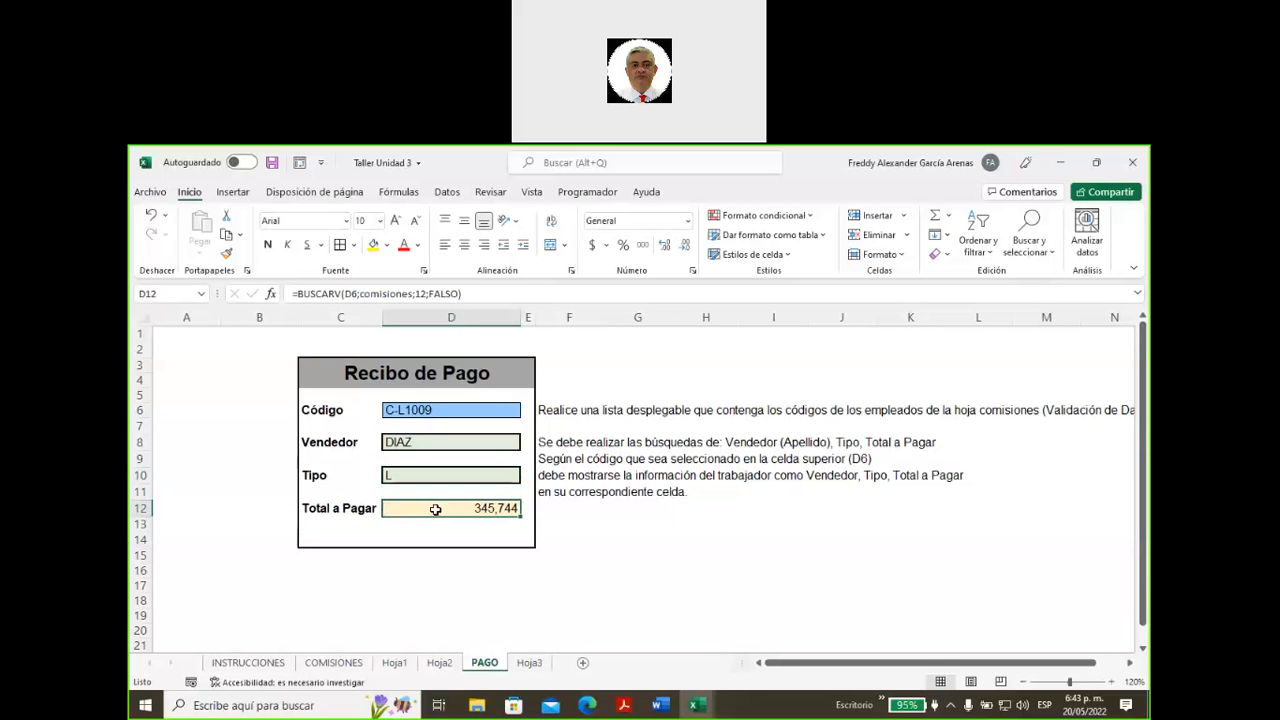
left_click(426, 408)
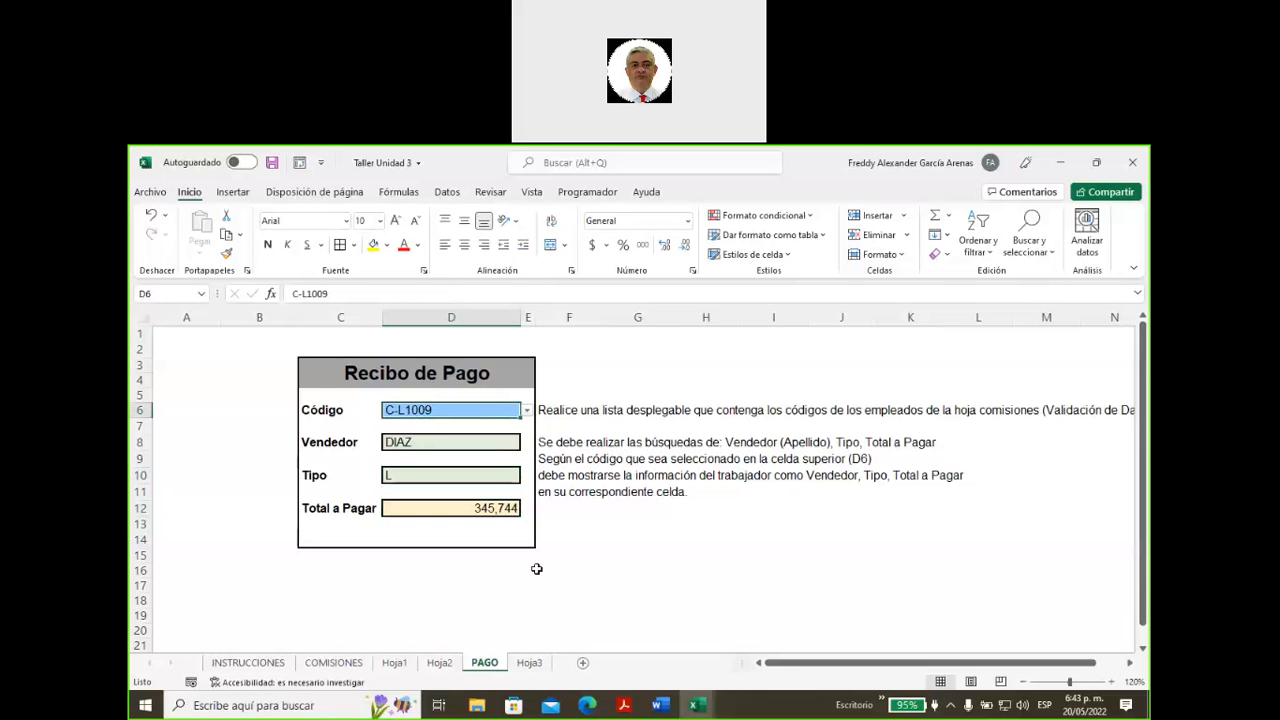
- Examine the comisiones table range on the COMISIONES sheet, including the highlighted C-L1004 and C-L1009 rows
left_click(333, 663)
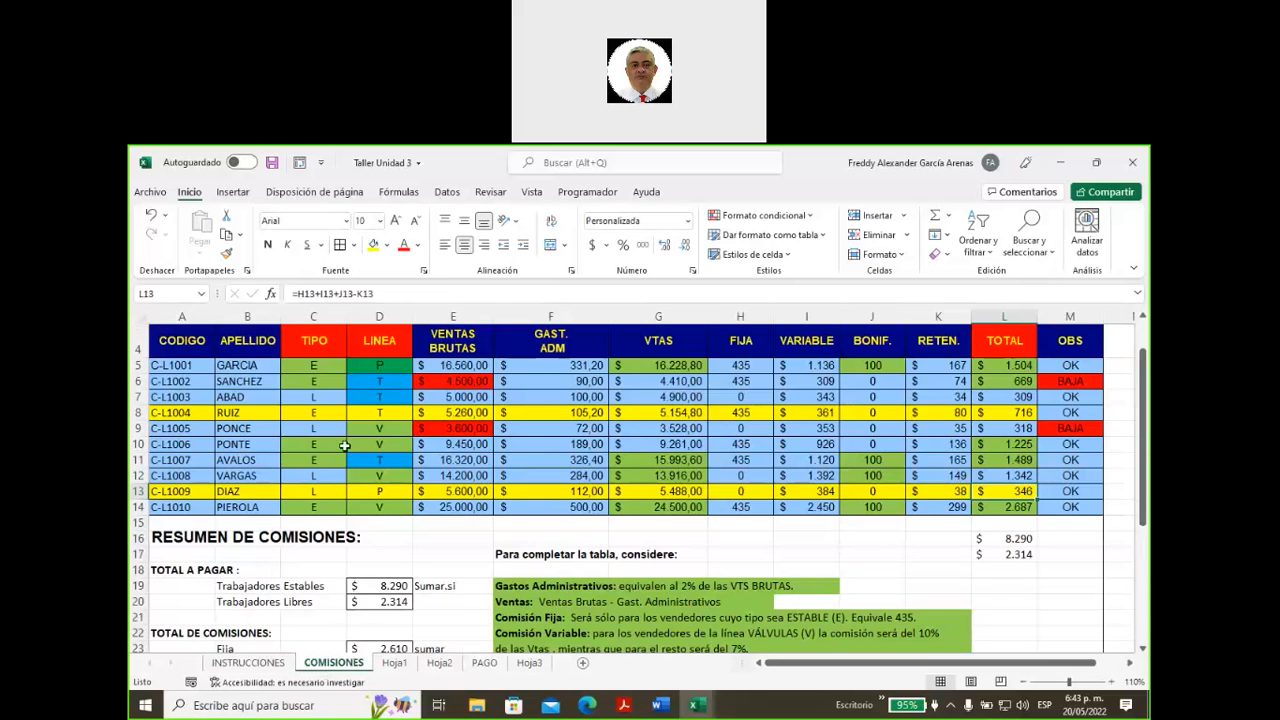
left_click_drag(190, 347, 1049, 507)
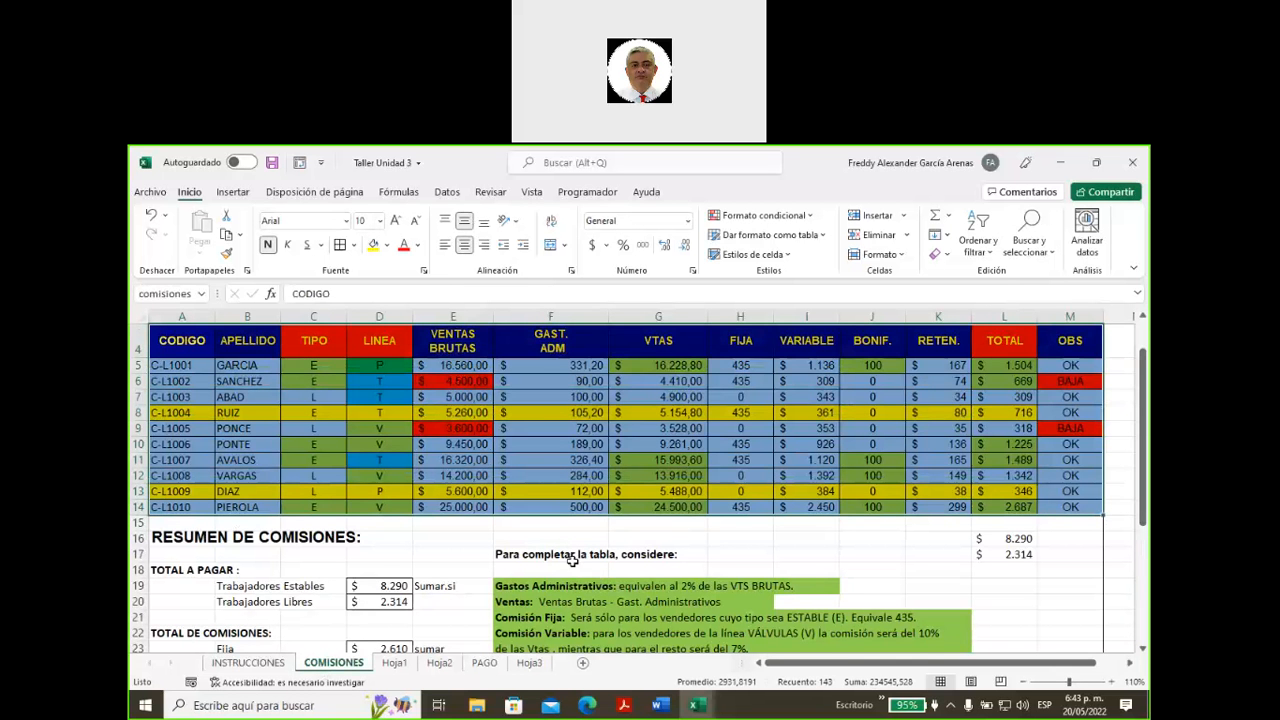
left_click_drag(178, 412, 1003, 418)
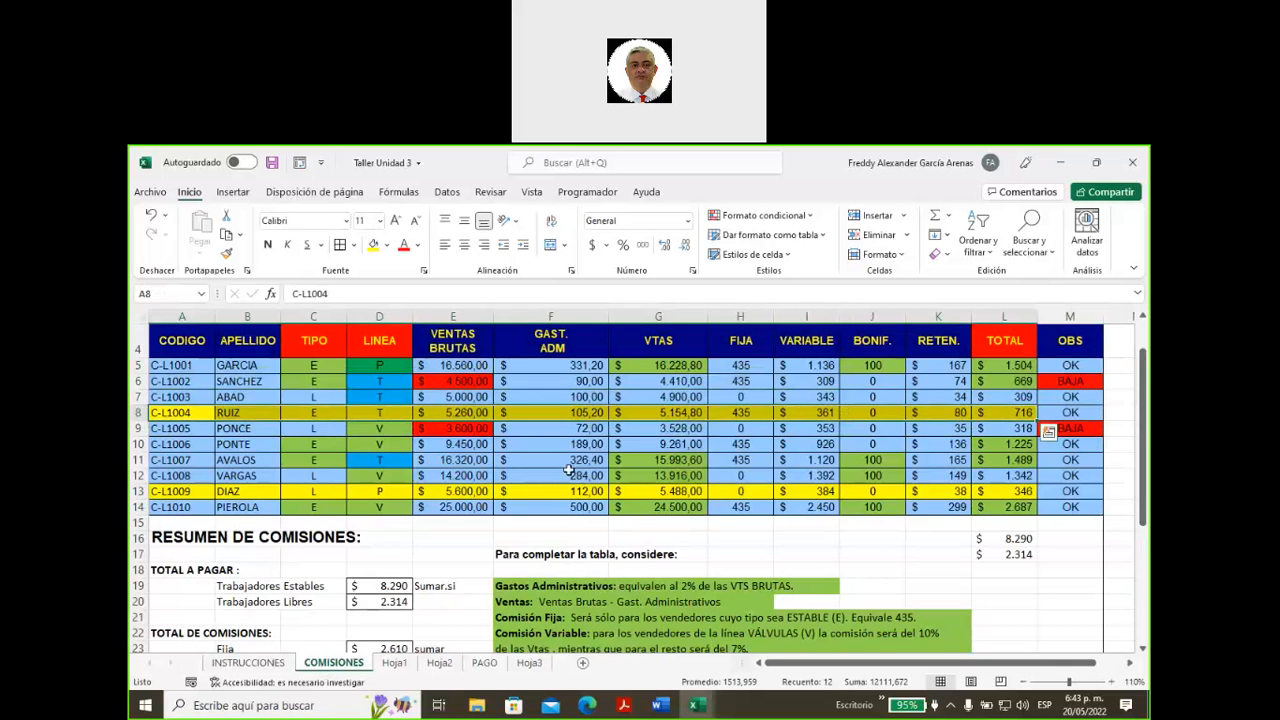
left_click_drag(174, 493, 1014, 494)
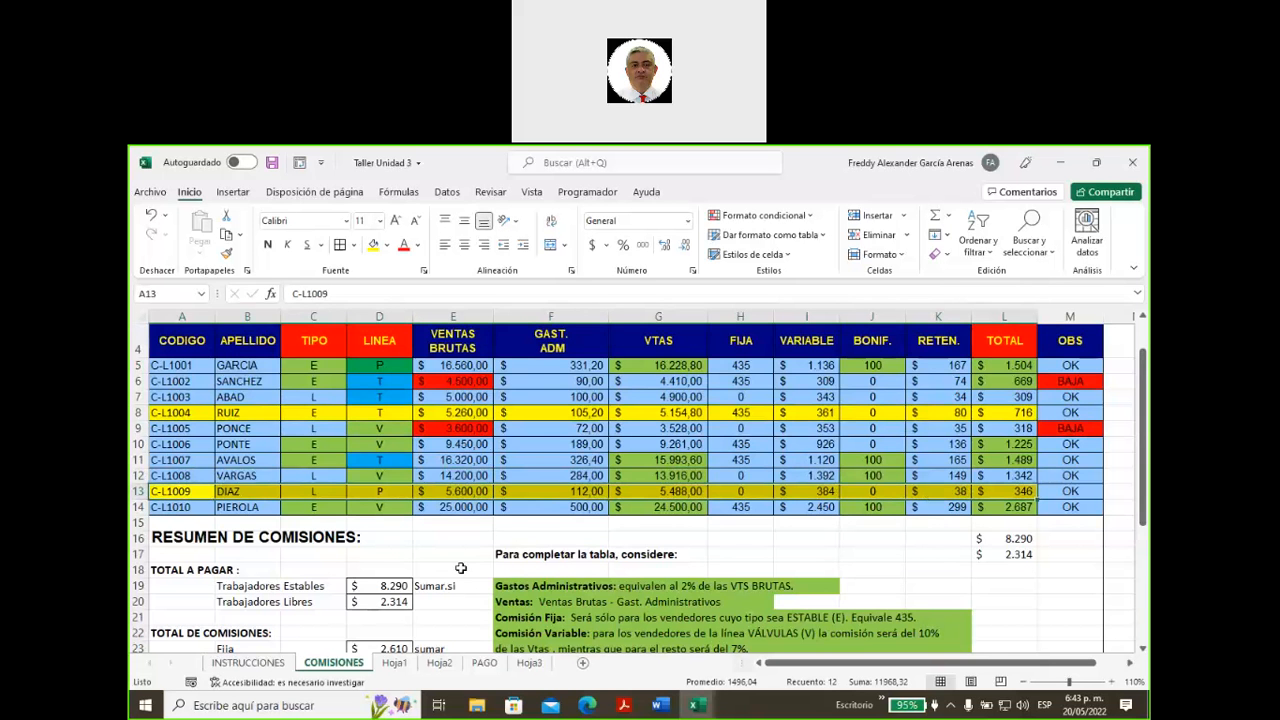
- Choose code C-L1001 in the Código cell D6 of the PAGO receipt
left_click(485, 663)
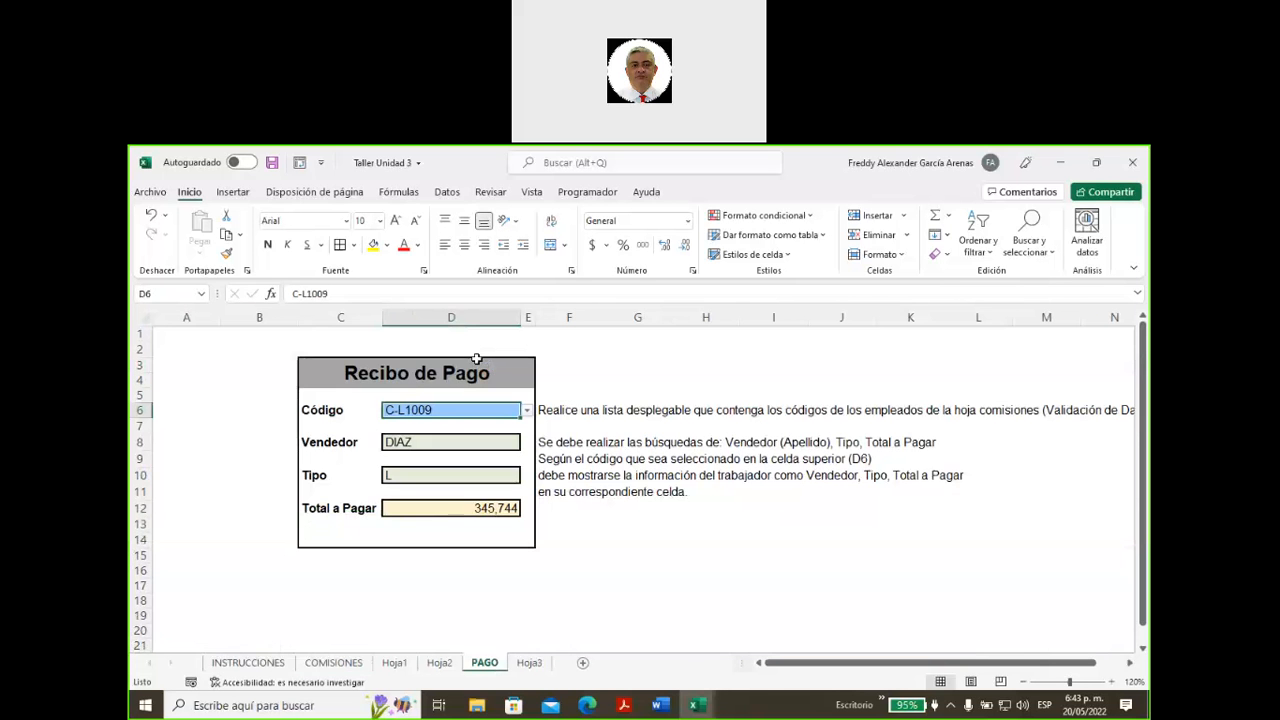
left_click(527, 411)
scroll(520, 474, "up", 1)
left_click(400, 424)
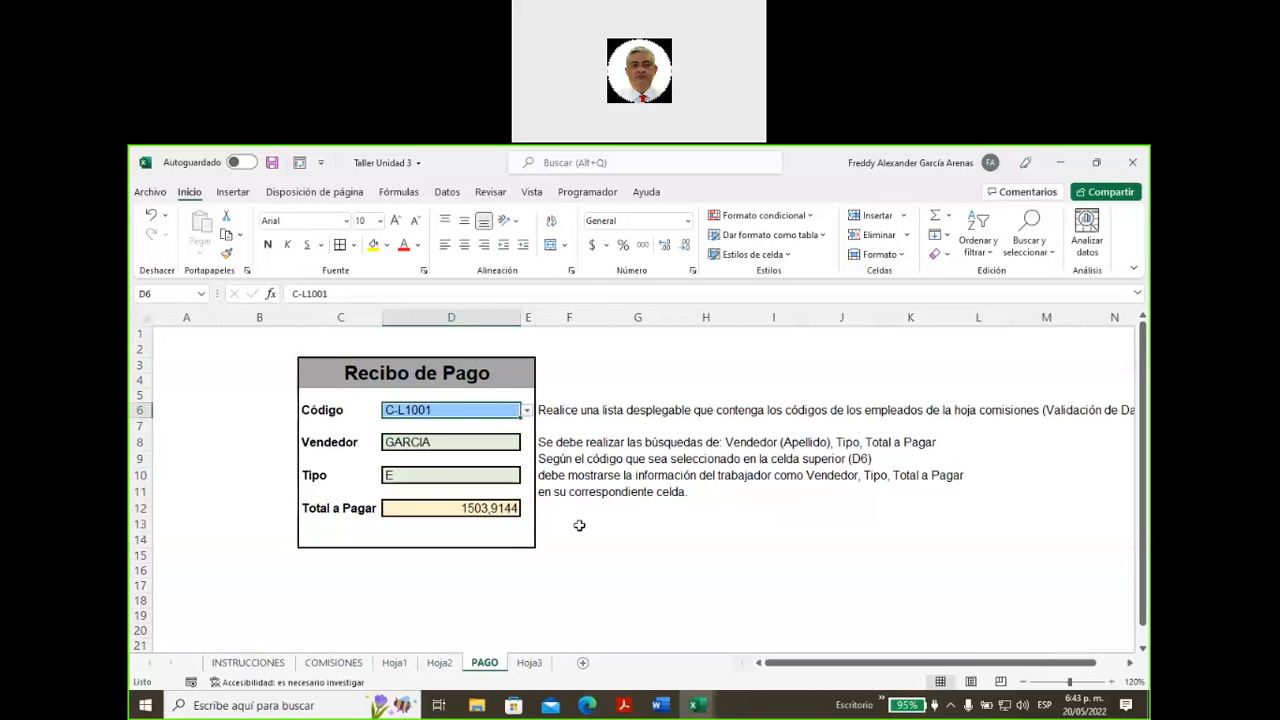
left_click(579, 525)
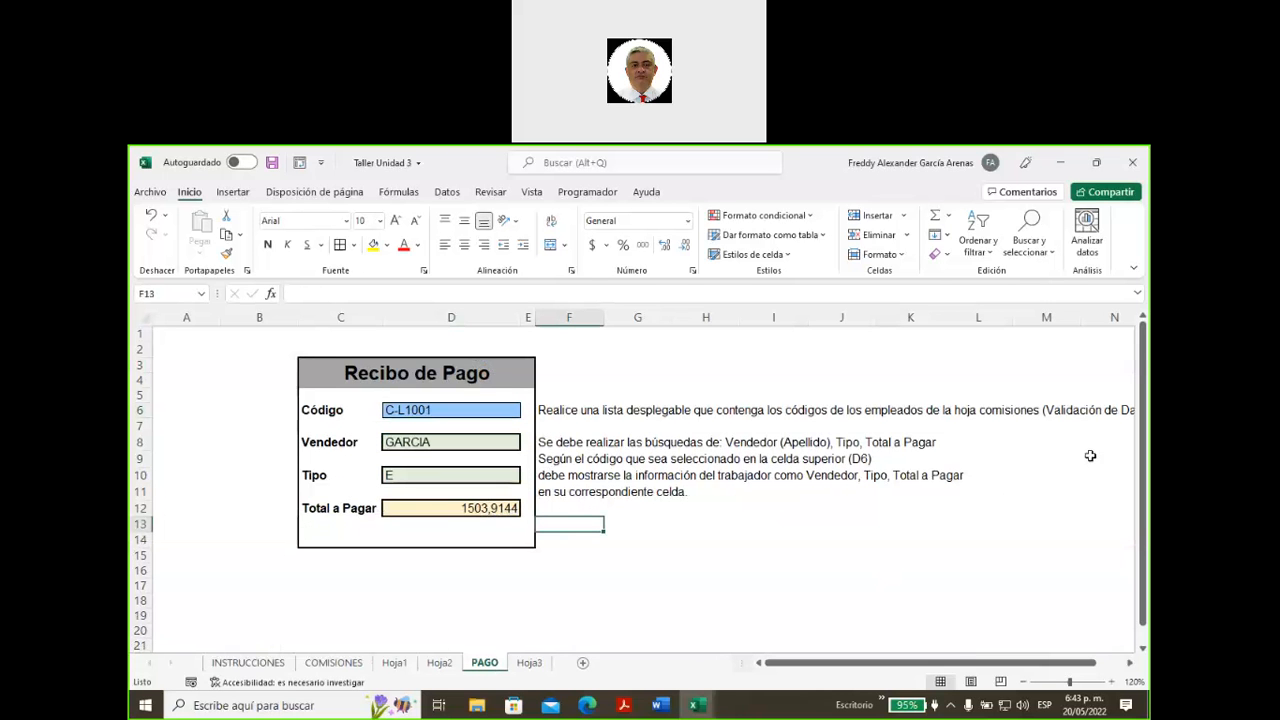
left_click(1120, 446)
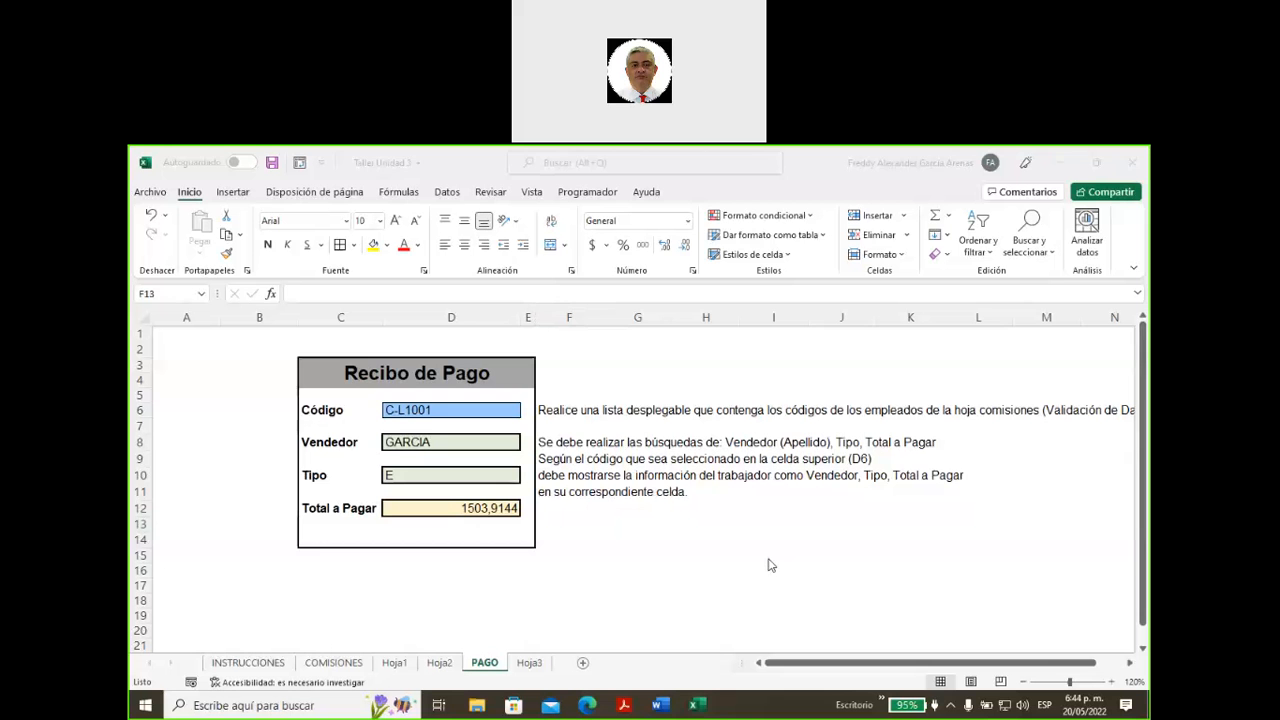
- Save the Taller Unidad 3 workbook and close it
left_click(272, 165)
left_click(272, 165)
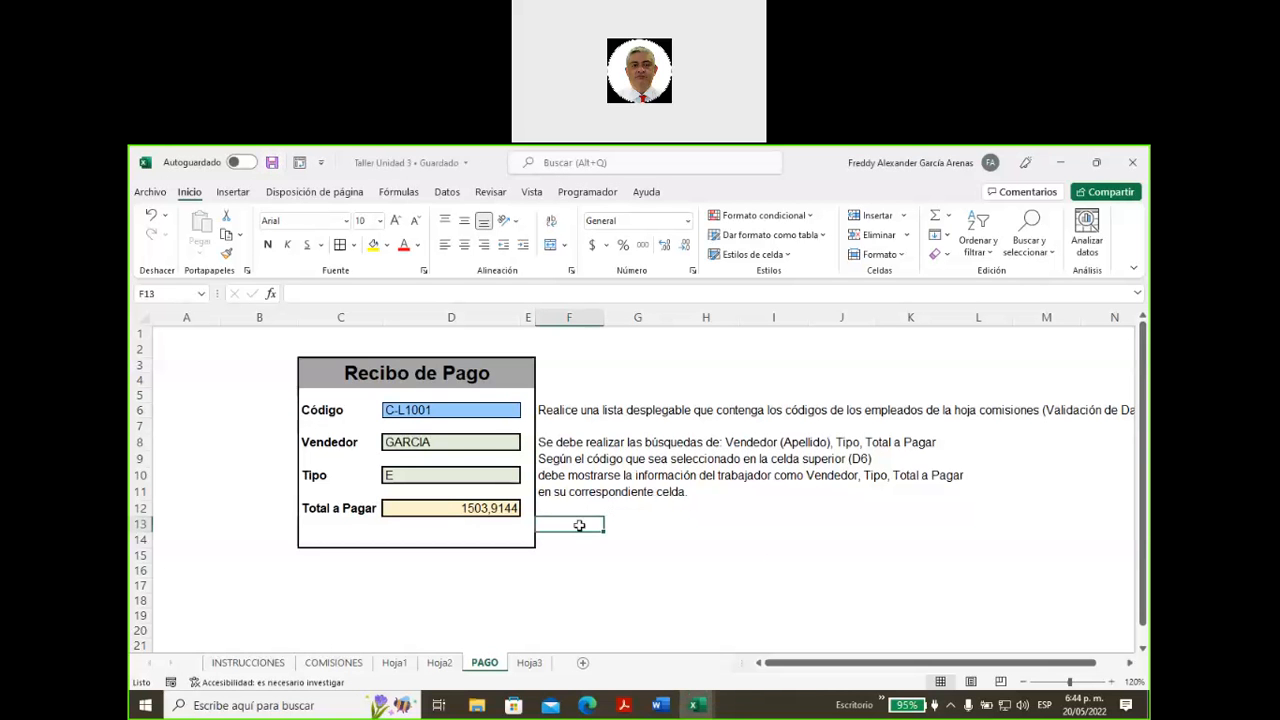
left_click(1132, 162)
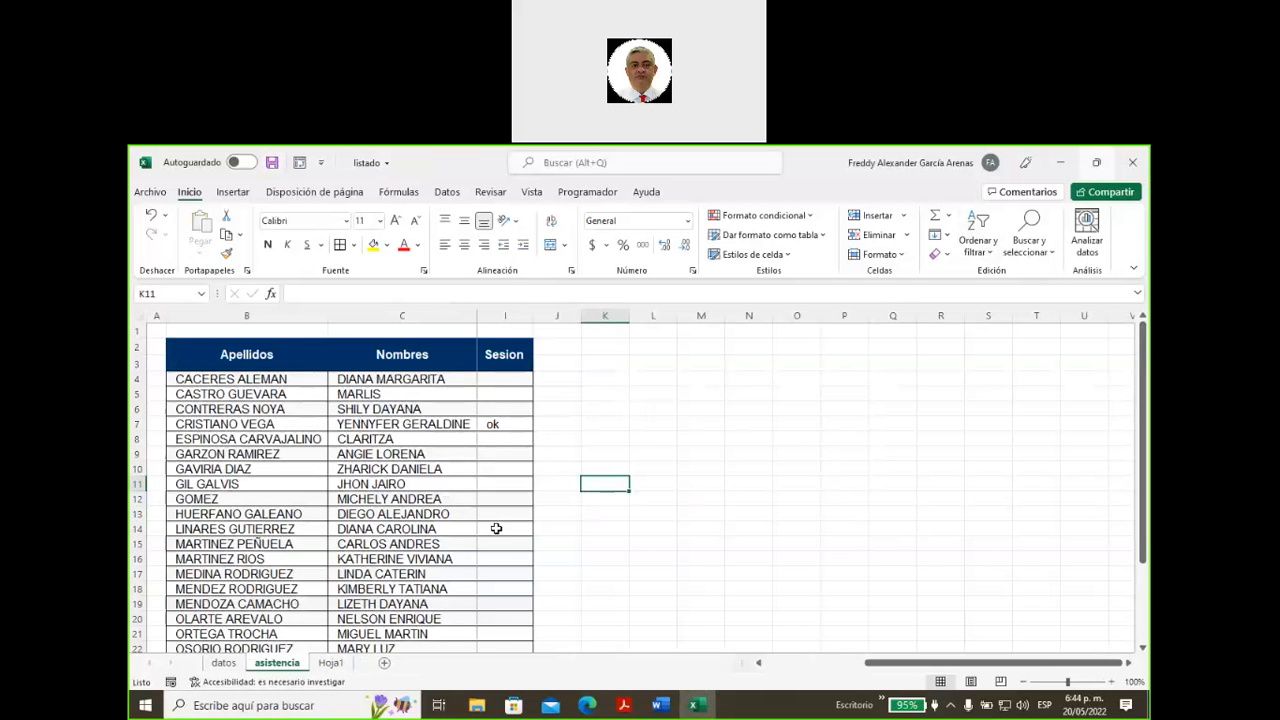
- Enter ok in the Sesion cell I24 on the asistencia sheet of the listado workbook
scroll(495, 541, "down", 1)
scroll(495, 543, "down", 1)
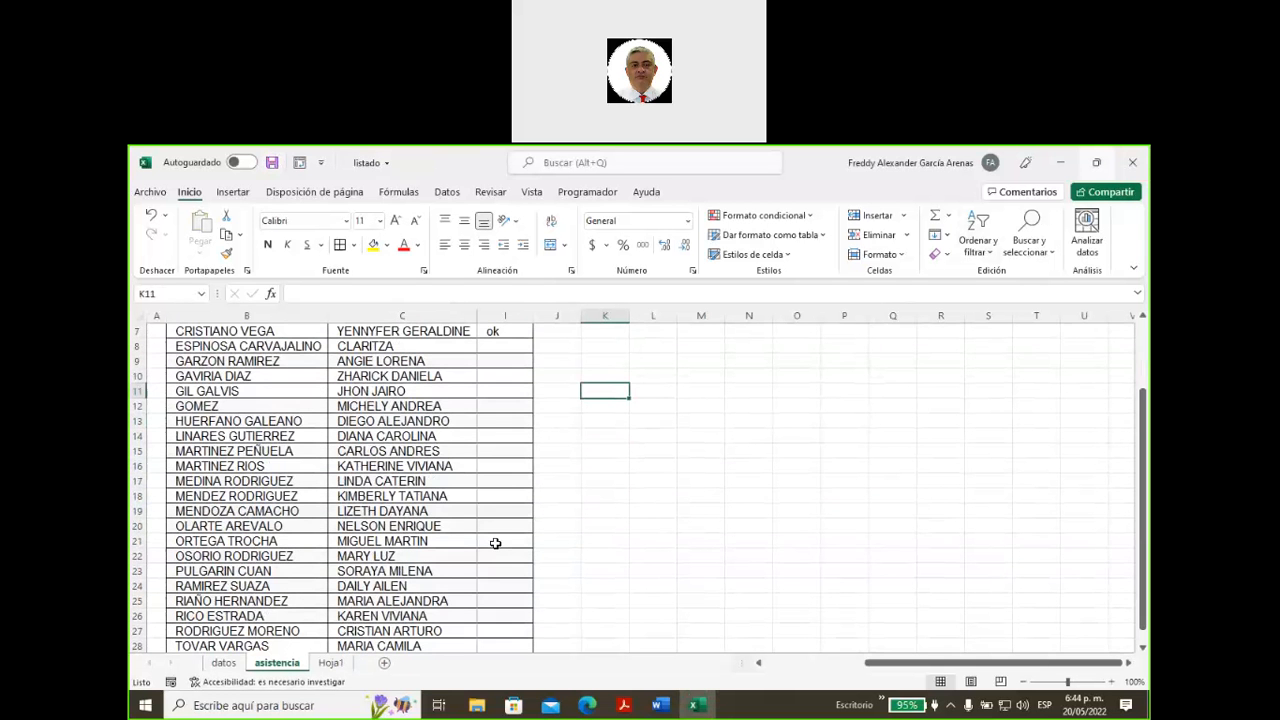
scroll(495, 543, "down", 2)
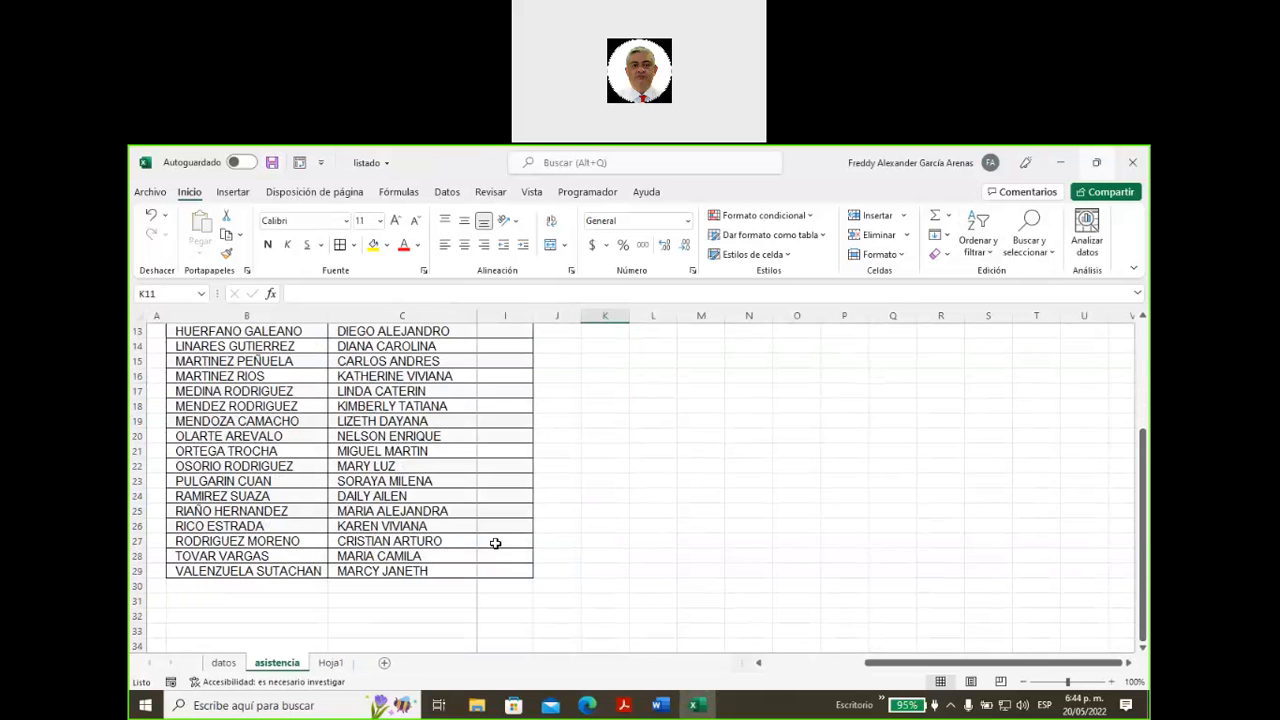
left_click(517, 496)
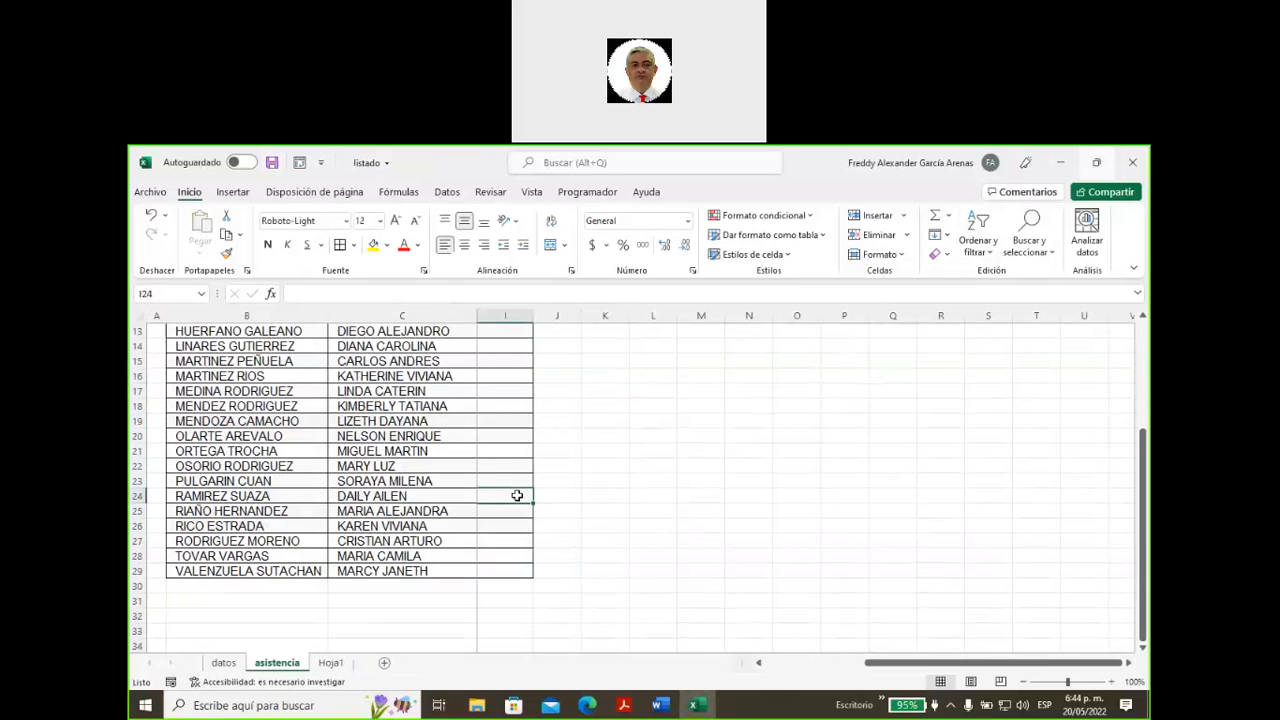
type("ok")
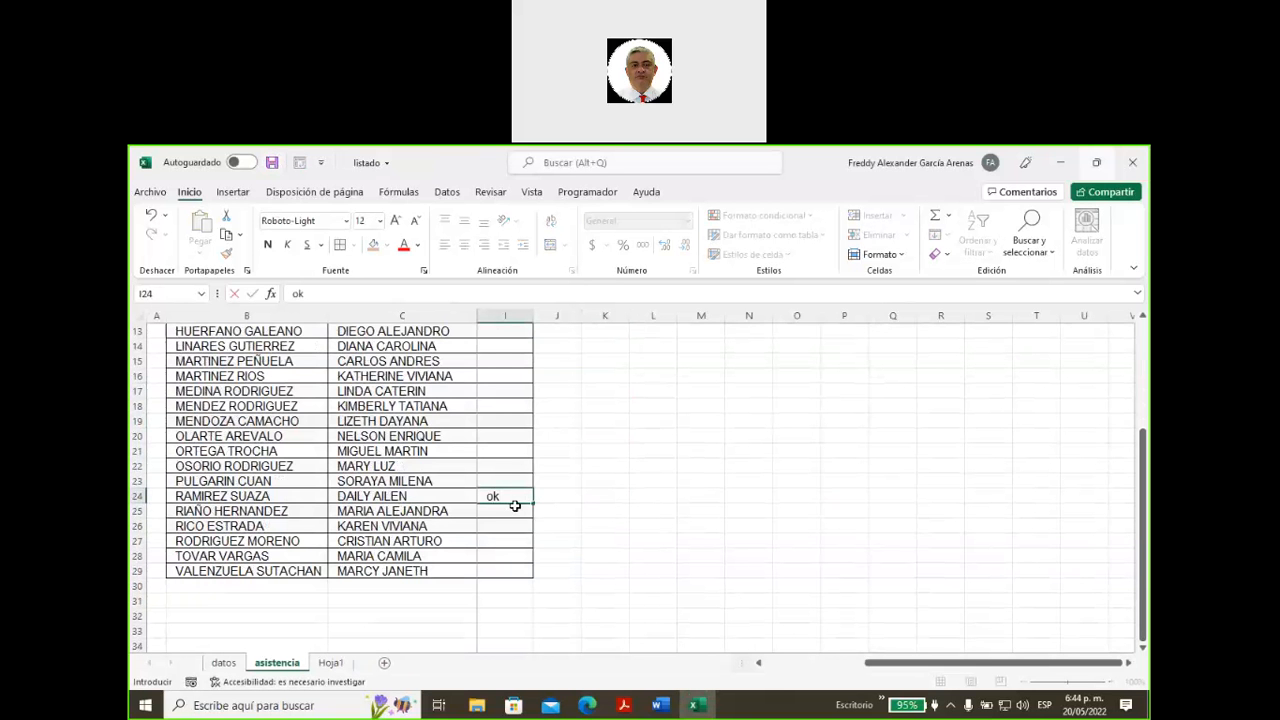
- Enter ok in the Sesion cells I20 and I18 of the attendance list and save the listado workbook
scroll(509, 461, "up", 2)
scroll(509, 461, "up", 3)
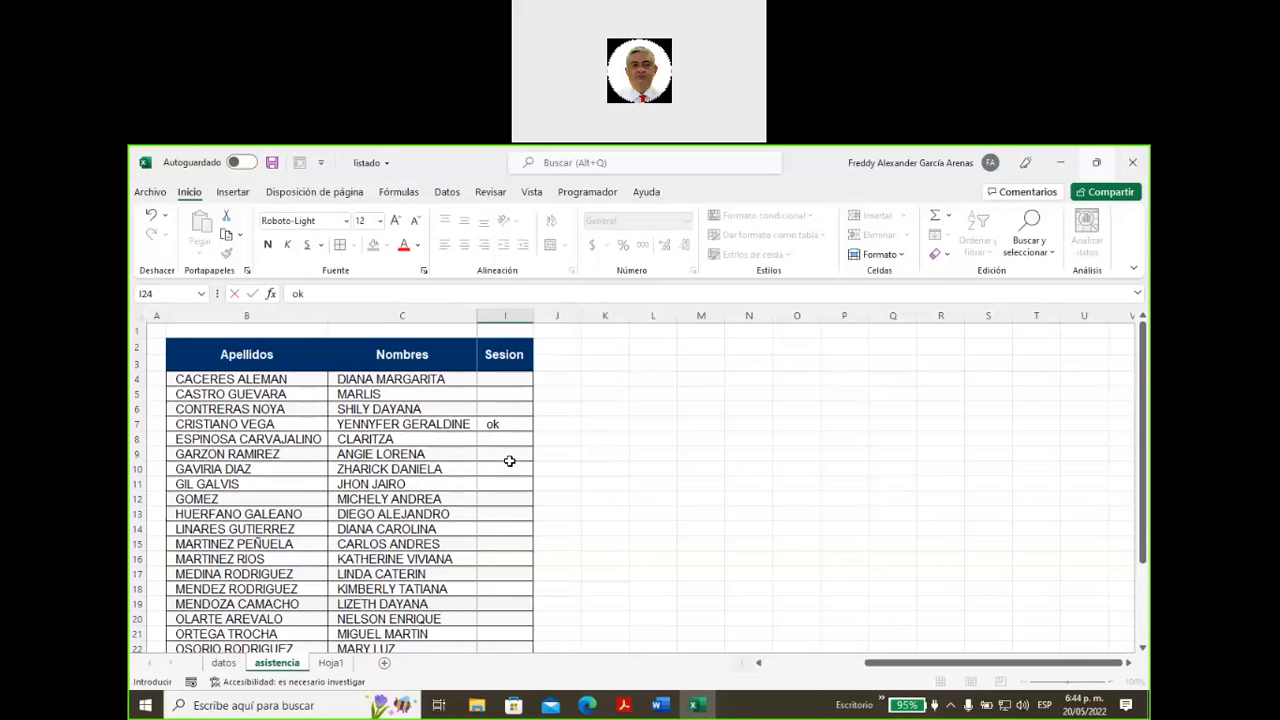
left_click(513, 620)
type("ok")
left_click(489, 588)
type("ok")
left_click(272, 164)
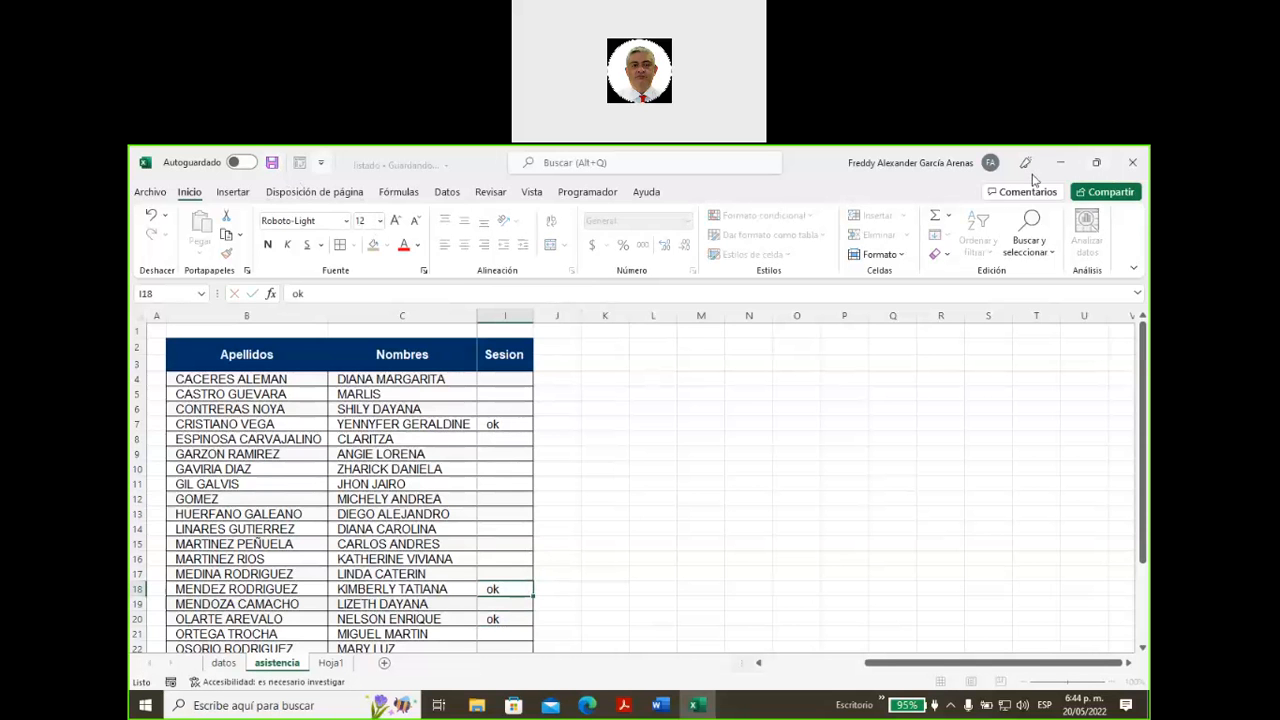
- Switch to the course page in the browser and view the 4. Demostración section of Unidad 3
left_click(1061, 163)
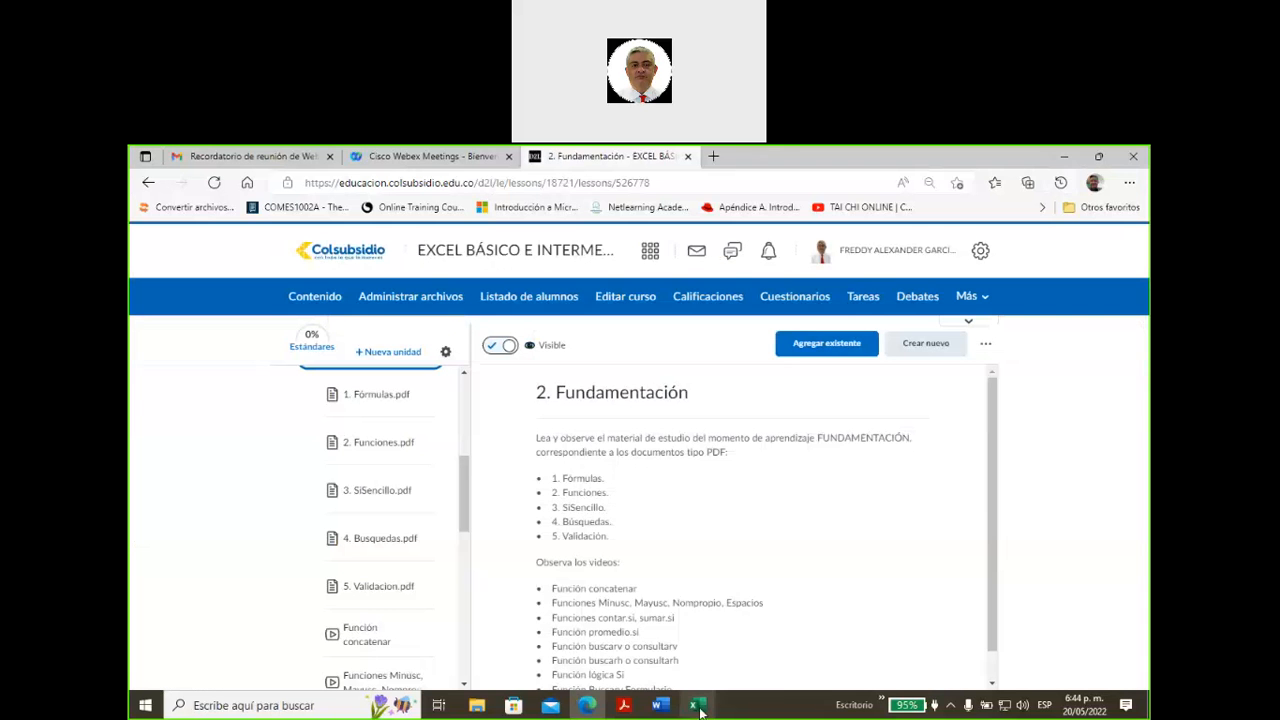
scroll(475, 480, "down", 1)
scroll(463, 475, "up", 4)
left_click(303, 468)
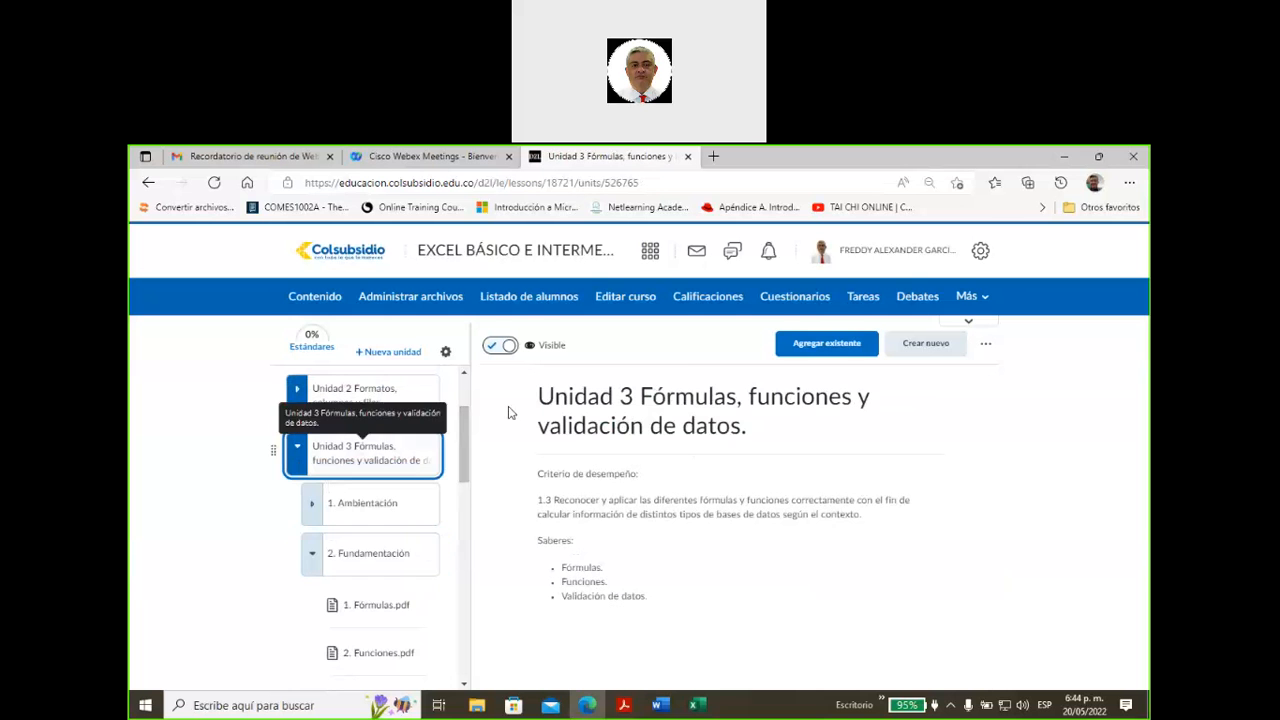
scroll(467, 472, "down", 2)
left_click_drag(467, 472, 461, 622)
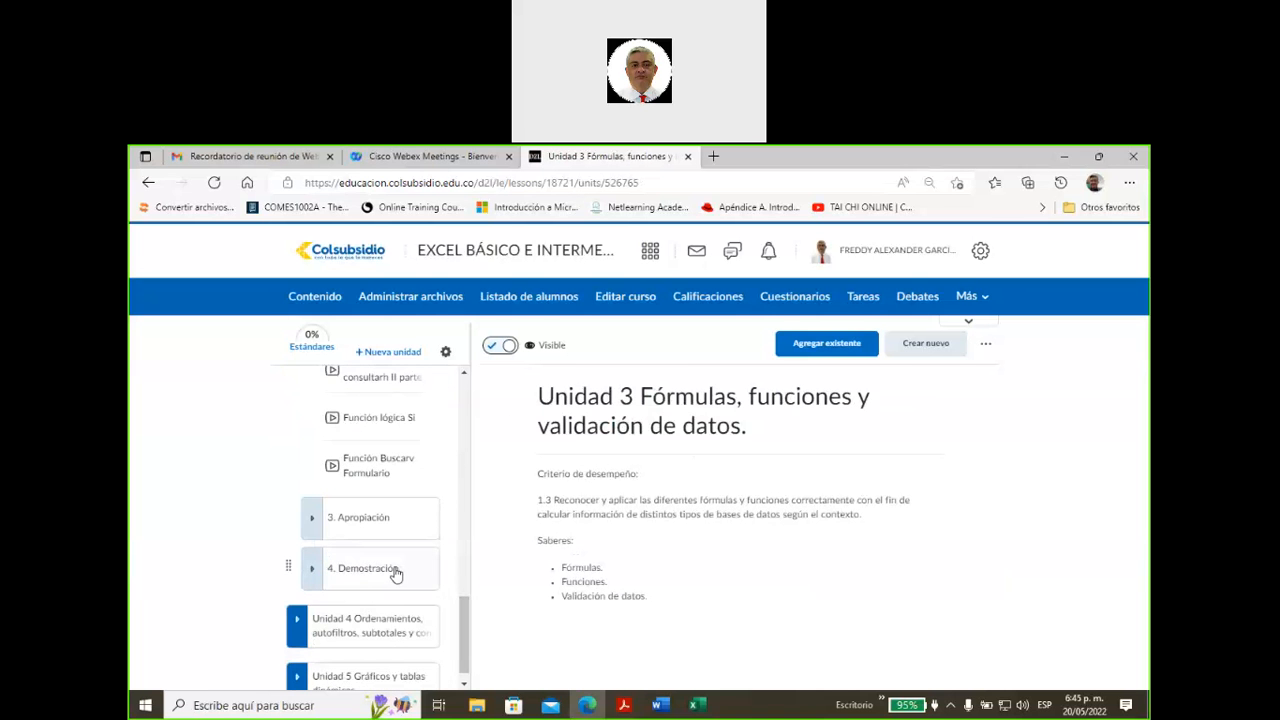
left_click(363, 578)
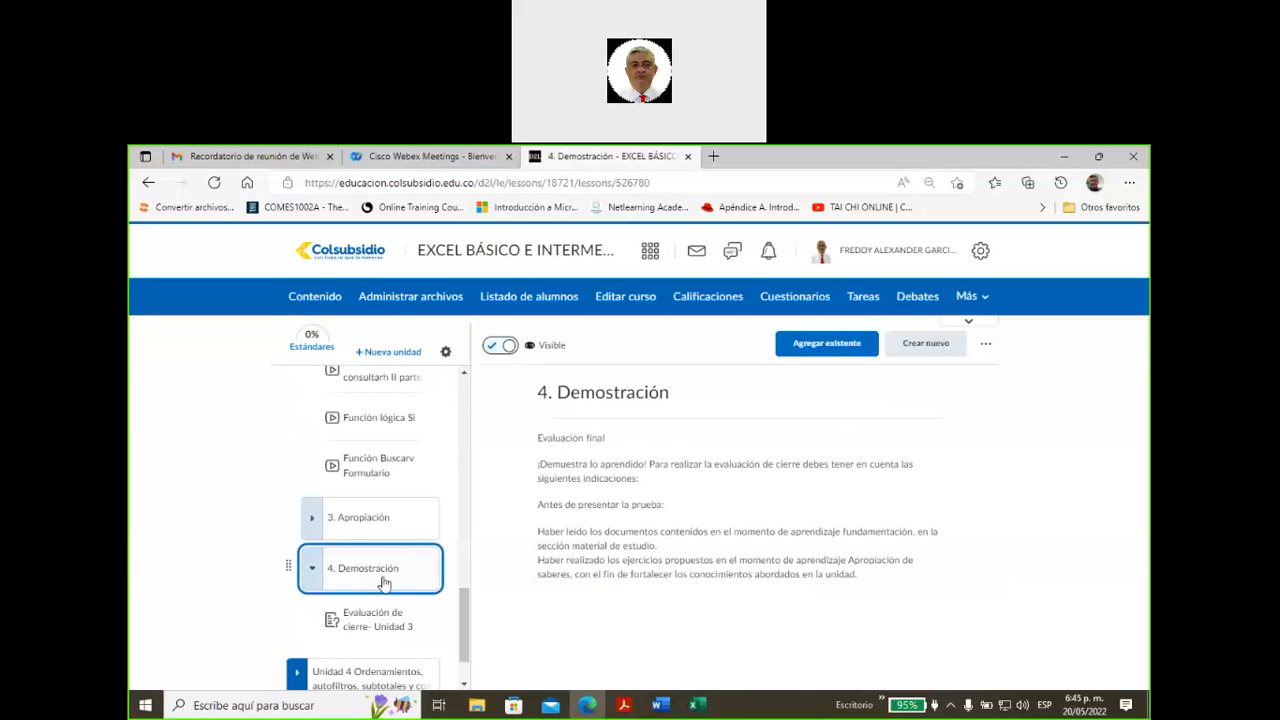
scroll(430, 585, "down", 1)
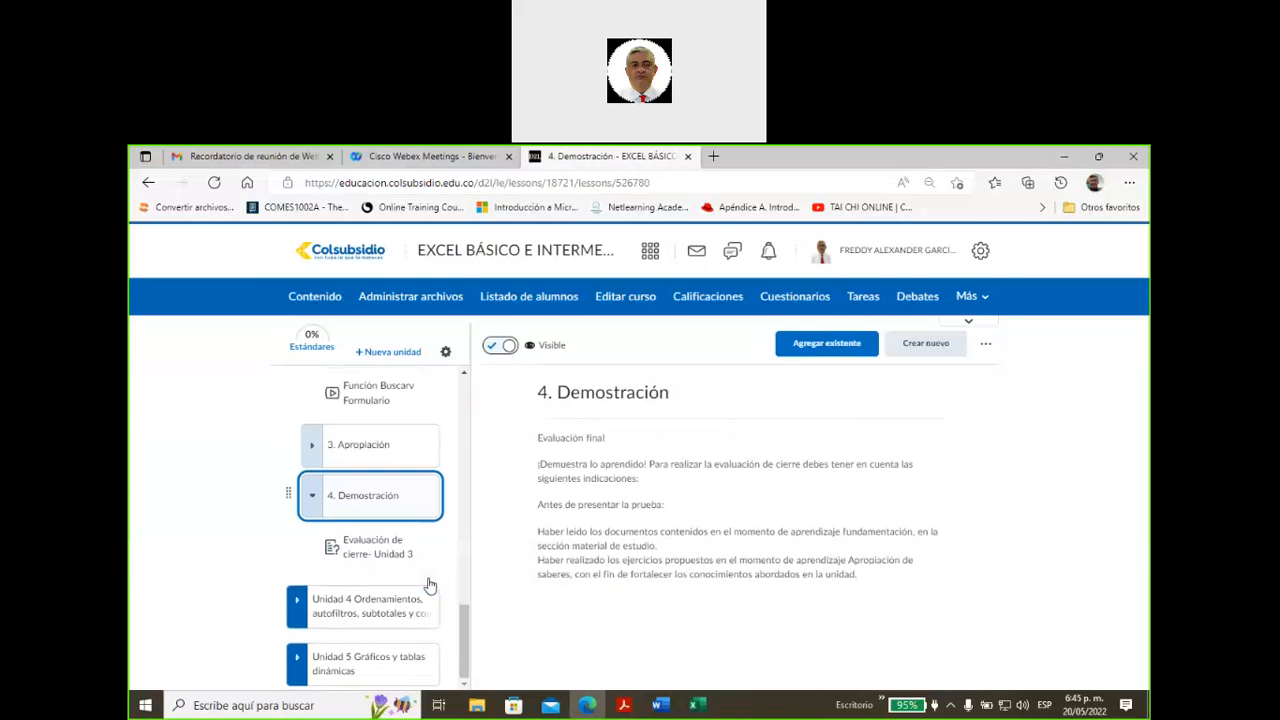
- Open the Unidad 4 overview in the course contents and highlight the topics in its title
left_click(354, 609)
scroll(464, 588, "down", 3)
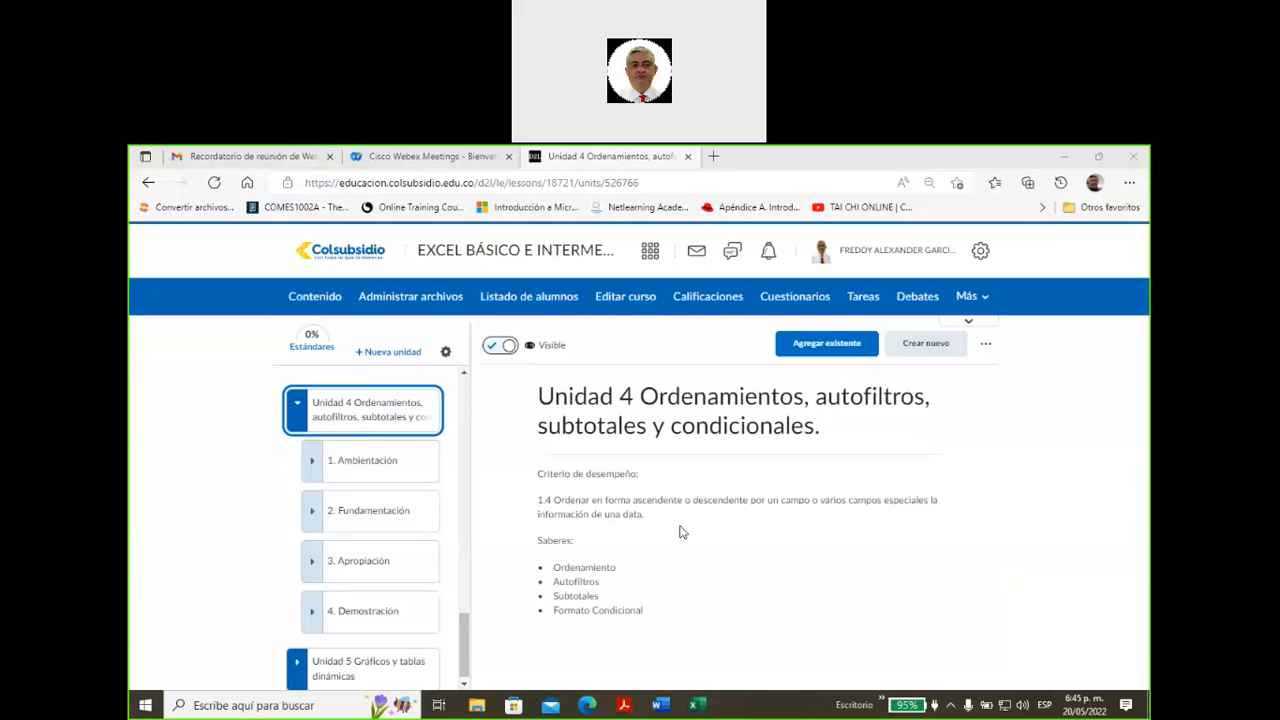
left_click_drag(640, 397, 926, 397)
left_click_drag(540, 426, 816, 423)
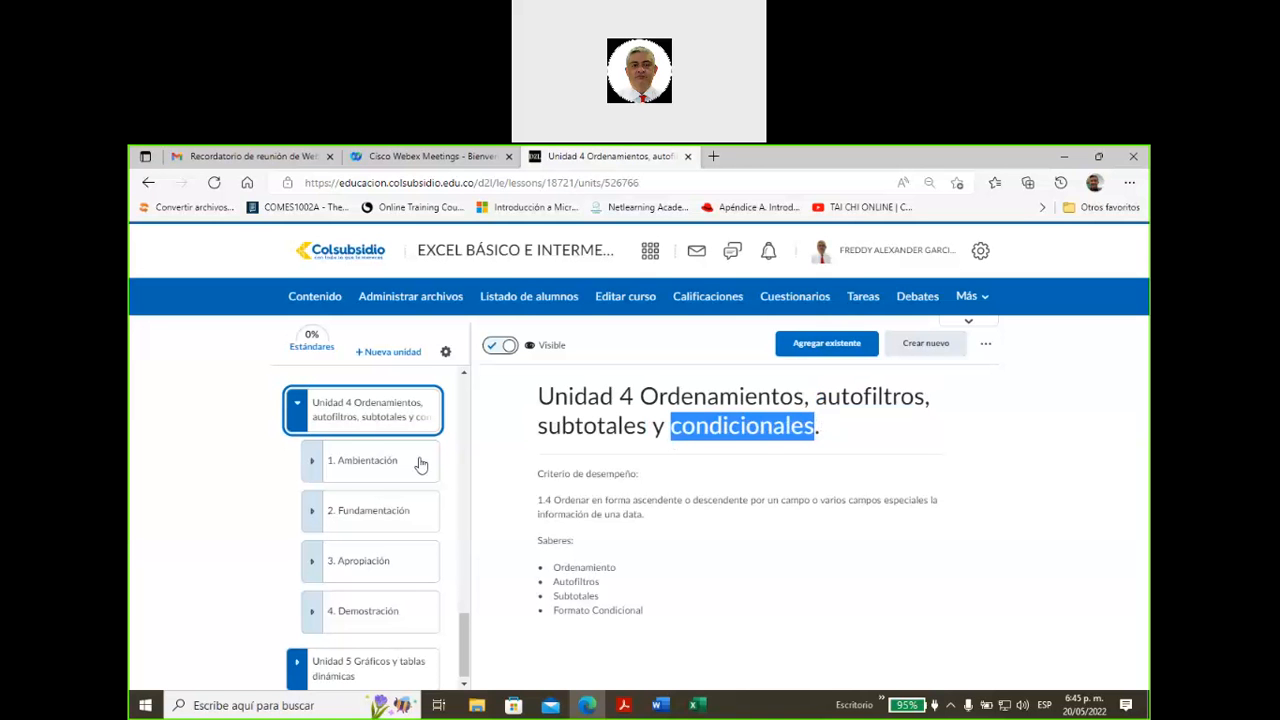
- Open the Guía de Aprendizaje Unidad 4 document in Unidad 4's 1. Ambientación section
left_click(381, 470)
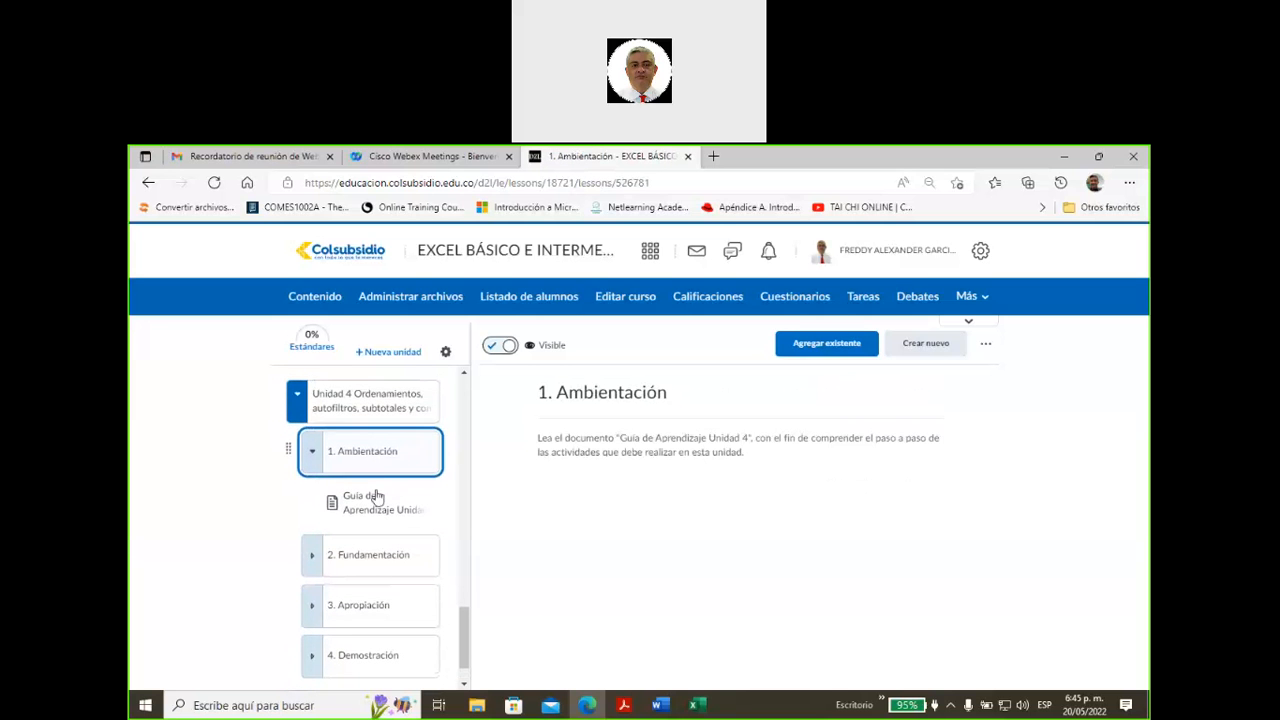
left_click(377, 497)
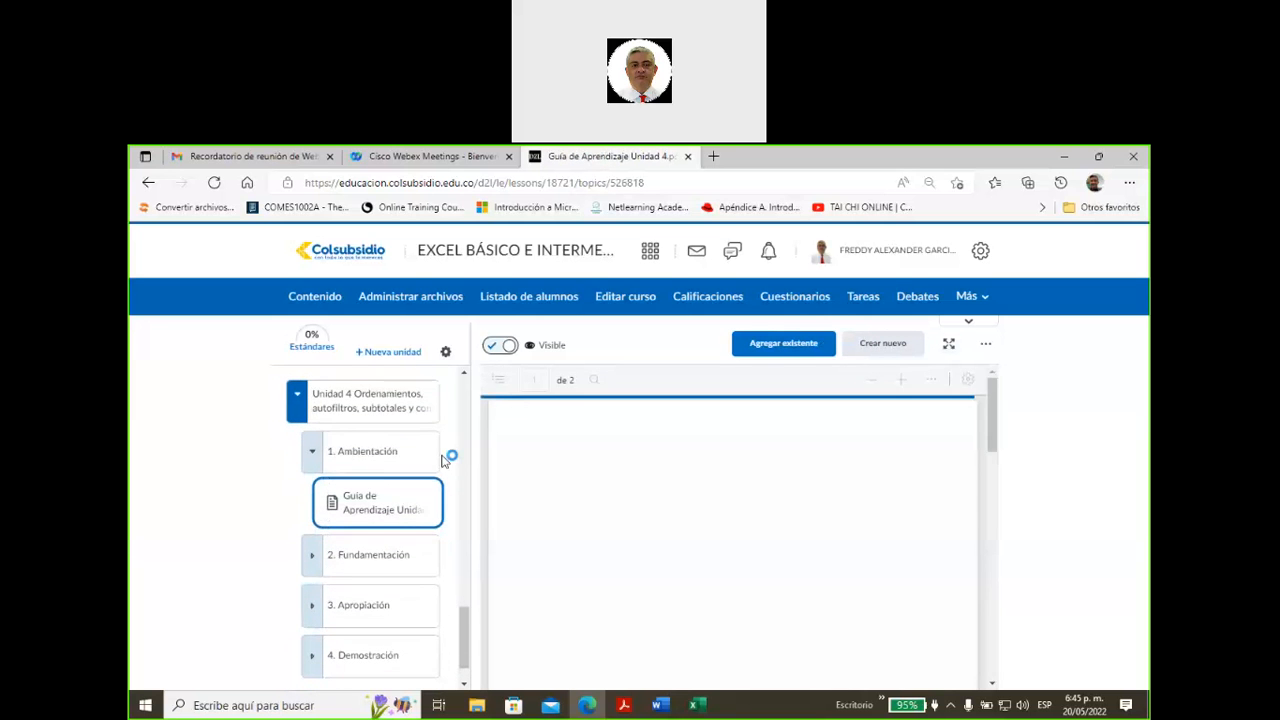
scroll(445, 461, "down", 1)
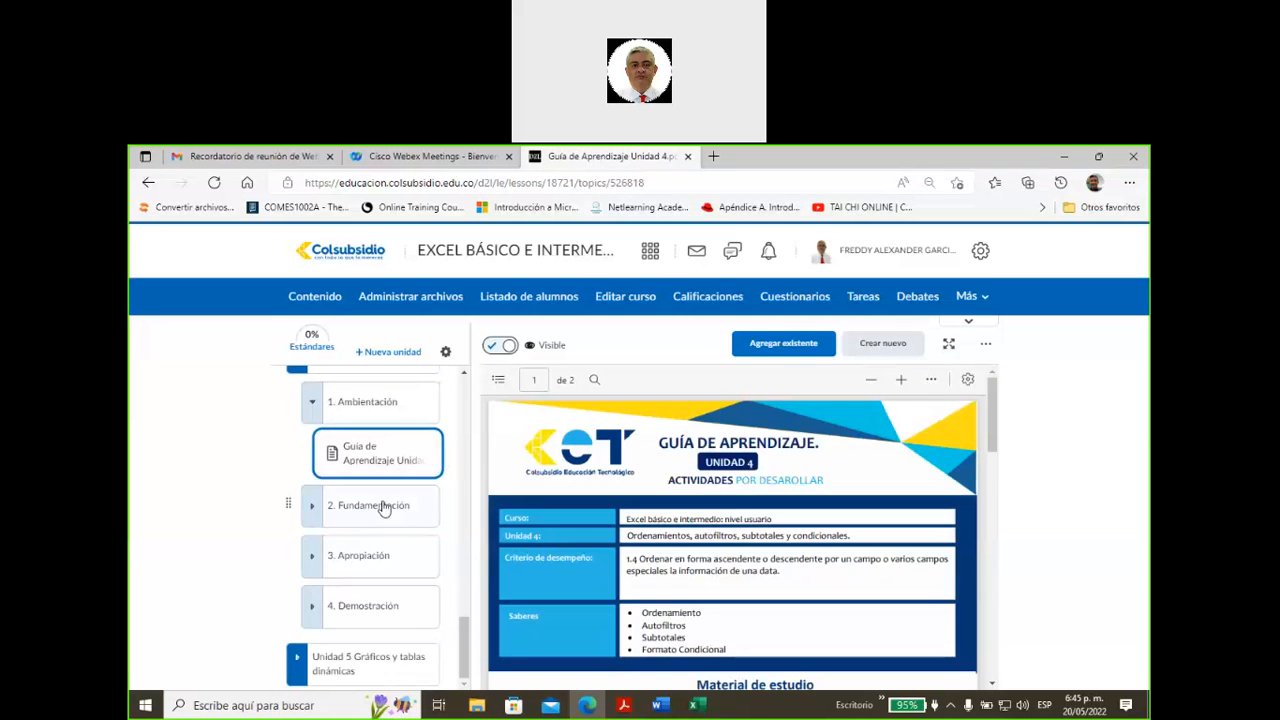
- Look through Unidad 4's 2. Fundamentación materials, opening the Ordenamiento de datos and Autofiltros PDFs
left_click(385, 508)
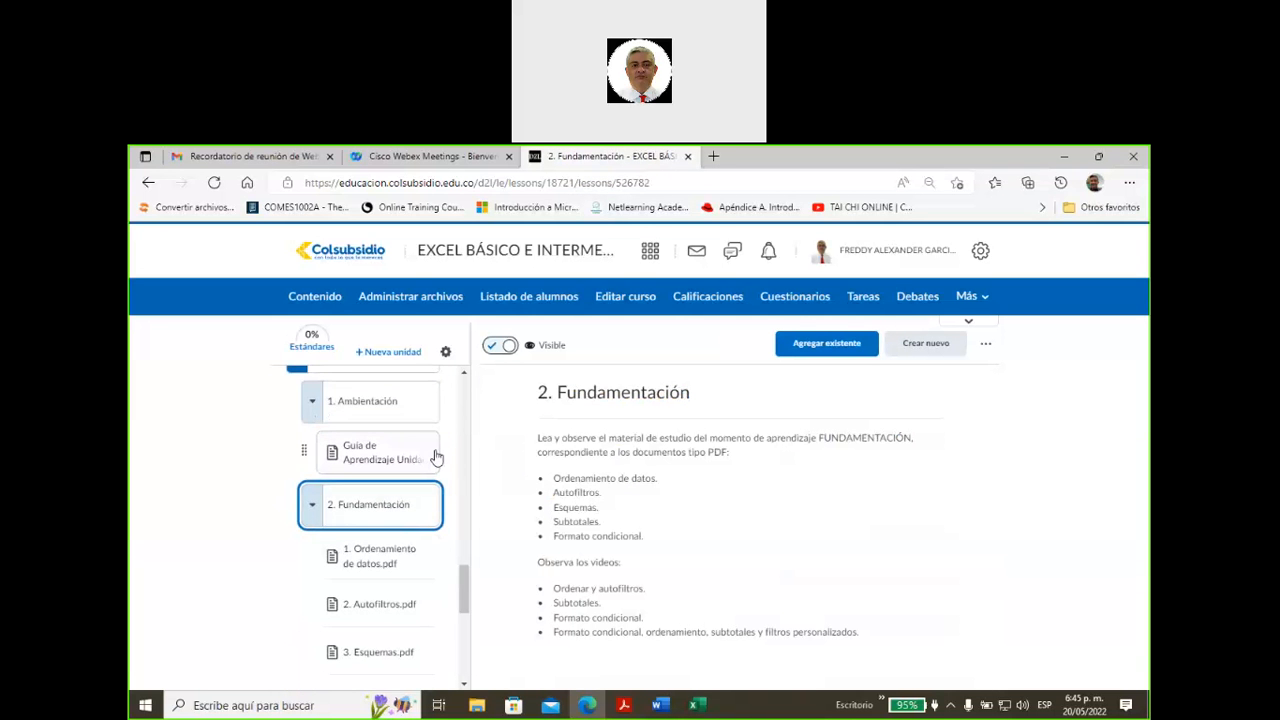
scroll(436, 457, "down", 3)
scroll(436, 457, "up", 1)
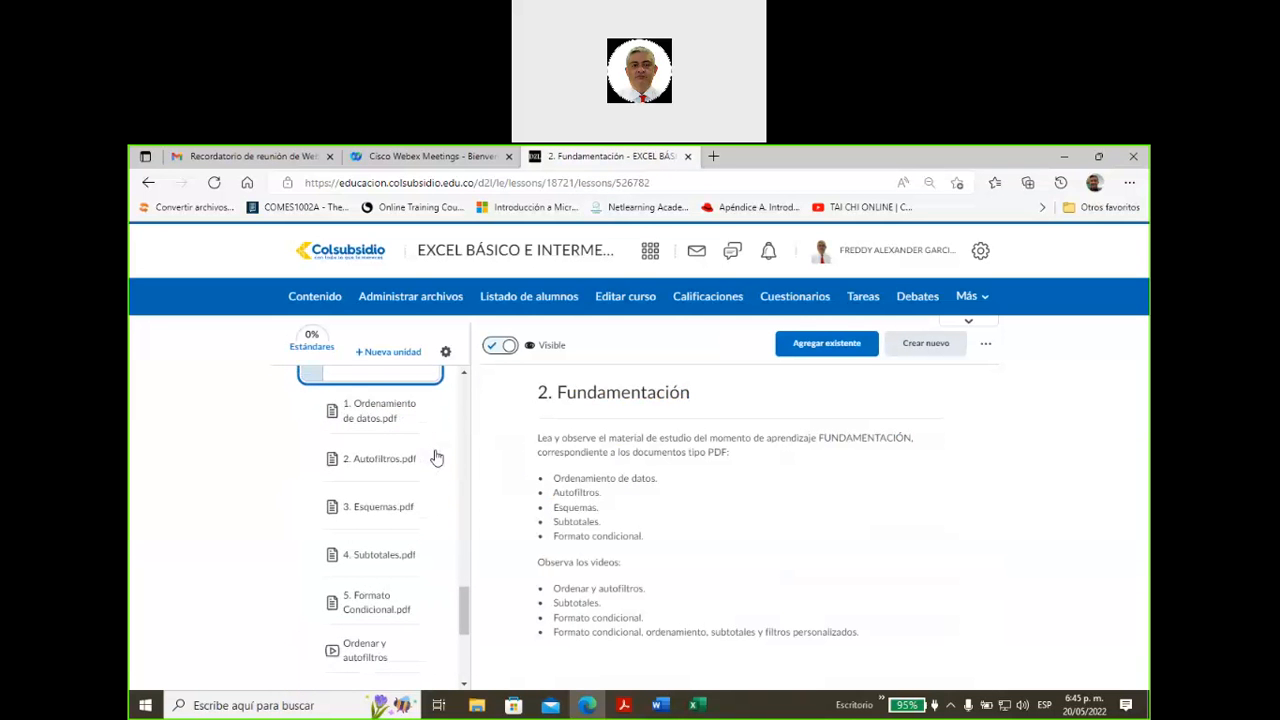
left_click(387, 416)
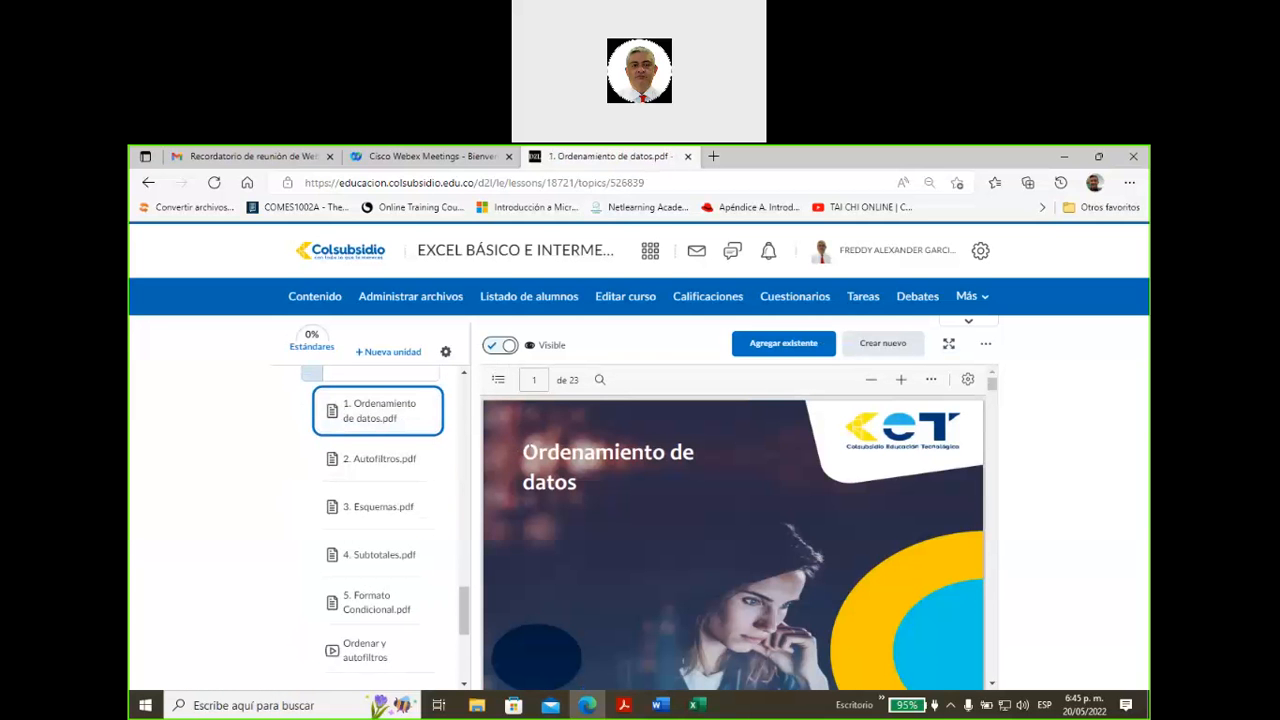
left_click(377, 466)
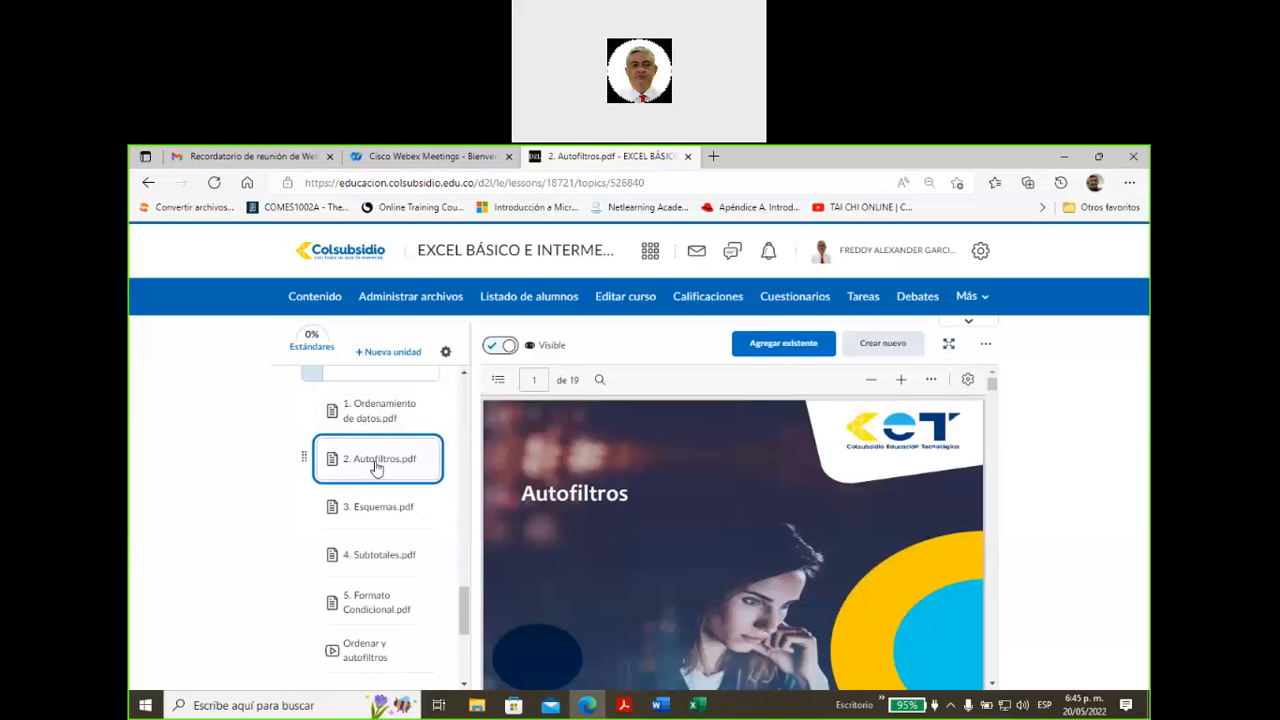
scroll(405, 478, "down", 3)
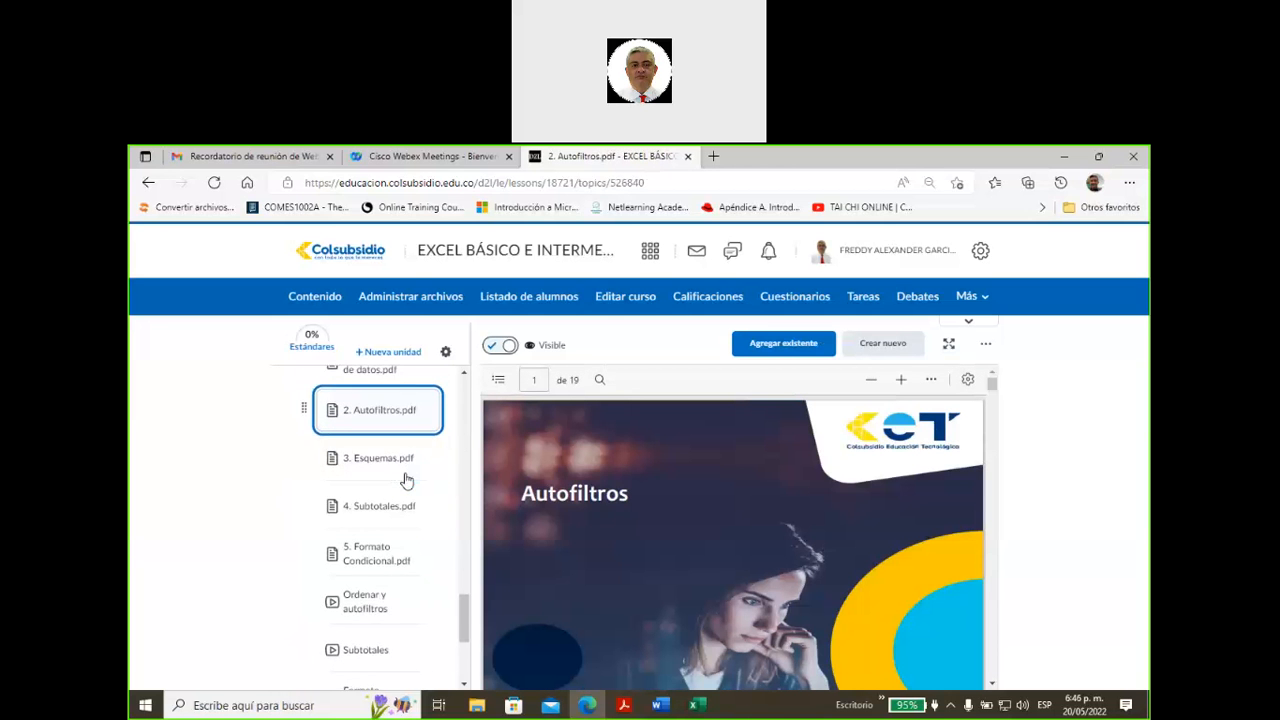
scroll(405, 481, "down", 1)
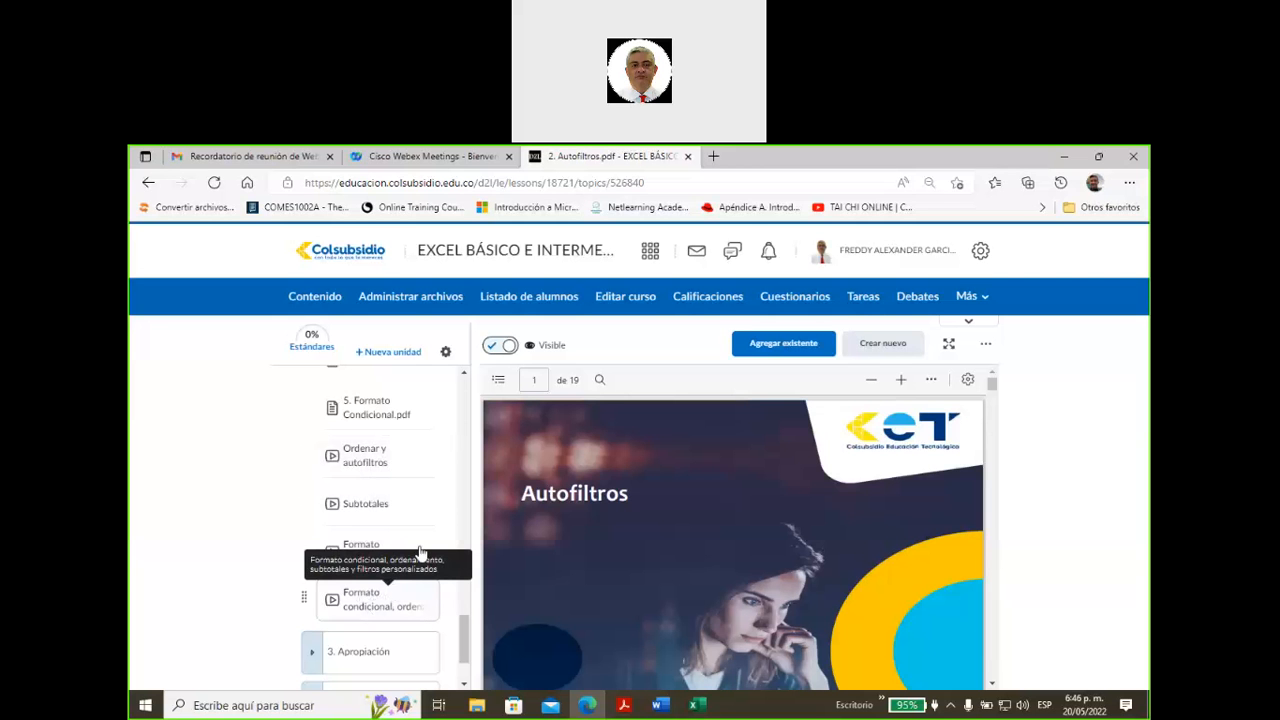
scroll(453, 522, "down", 1)
scroll(453, 522, "down", 2)
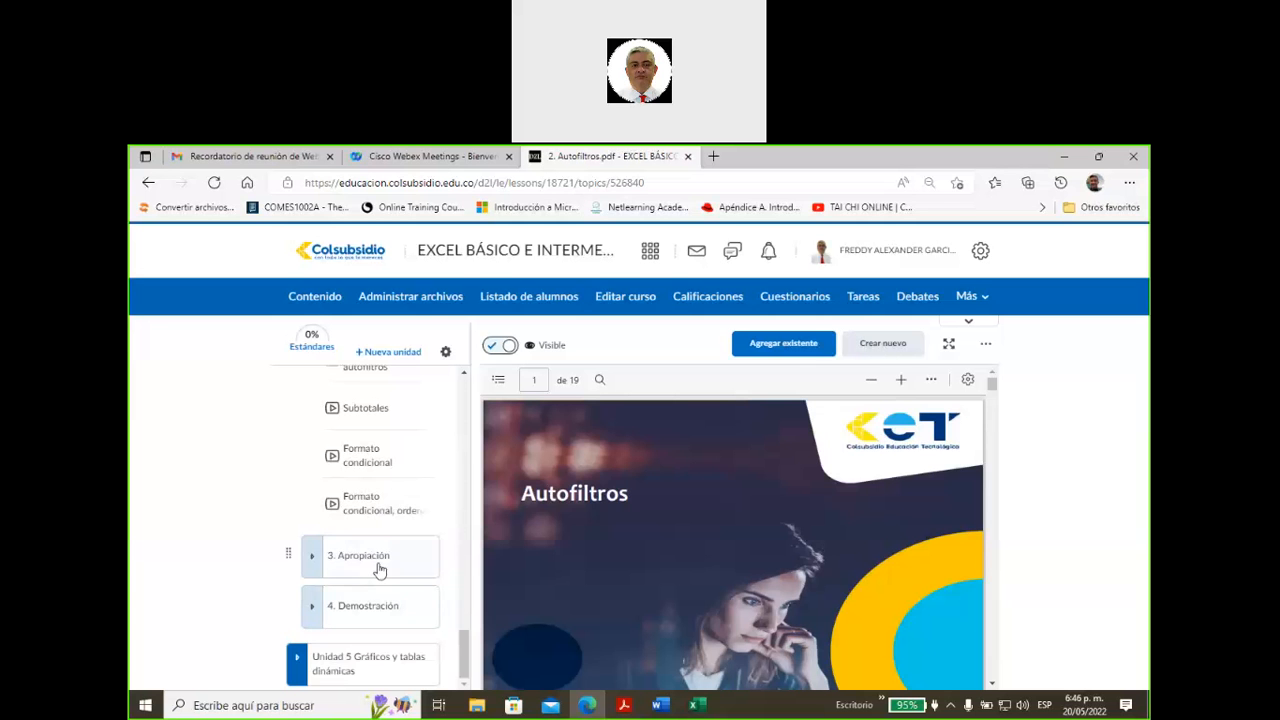
- Download Taller Unidad 4.xlsx from Unidad 4's 3. Apropiación section and open the downloaded workbook
left_click(380, 606)
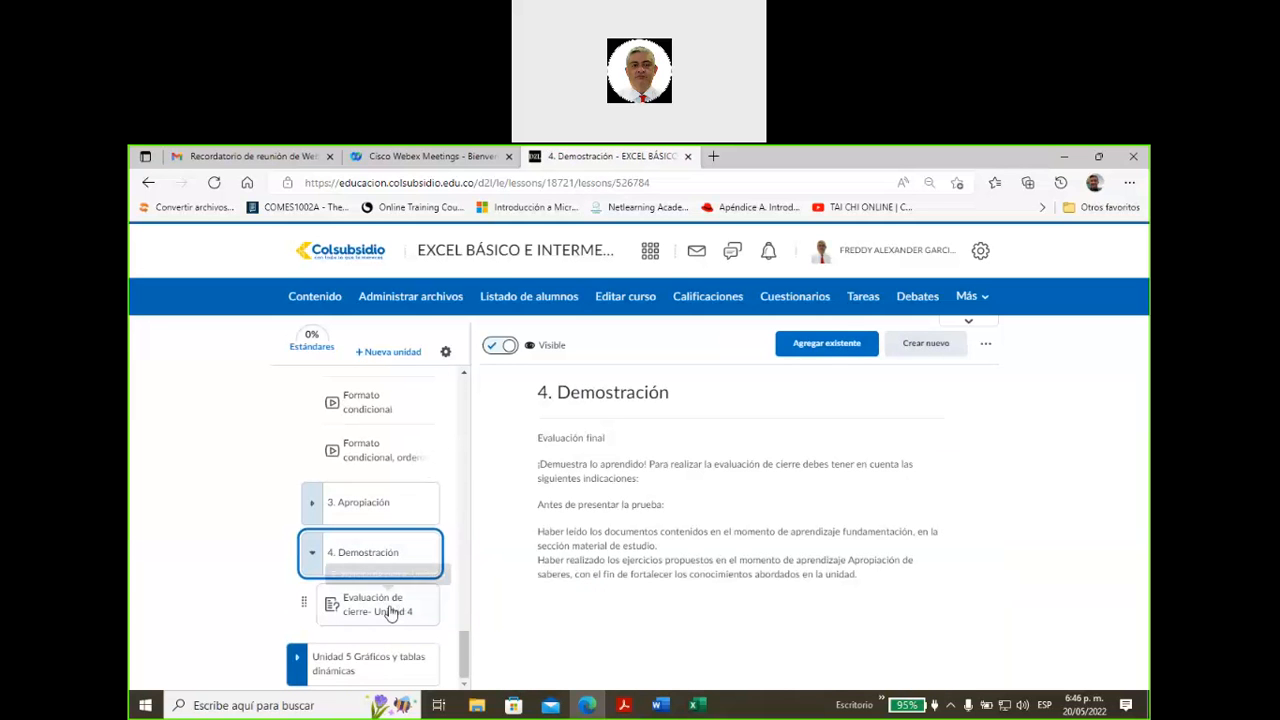
left_click(369, 512)
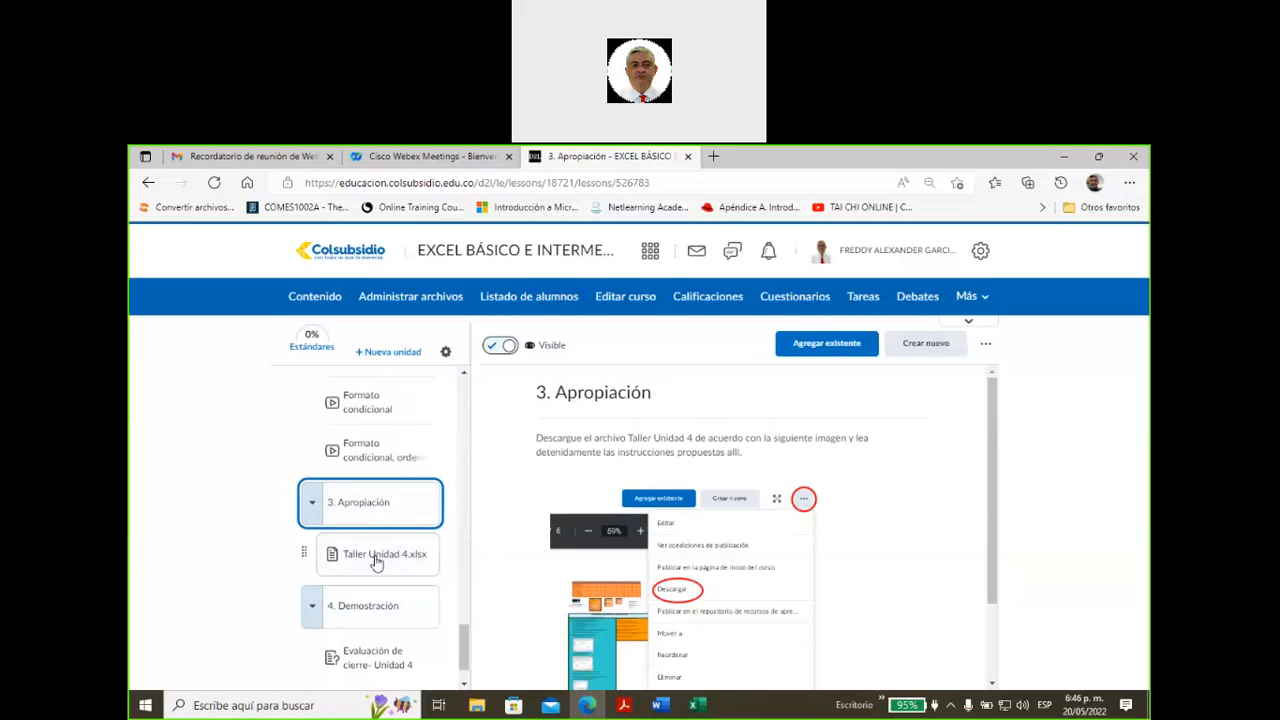
left_click(376, 562)
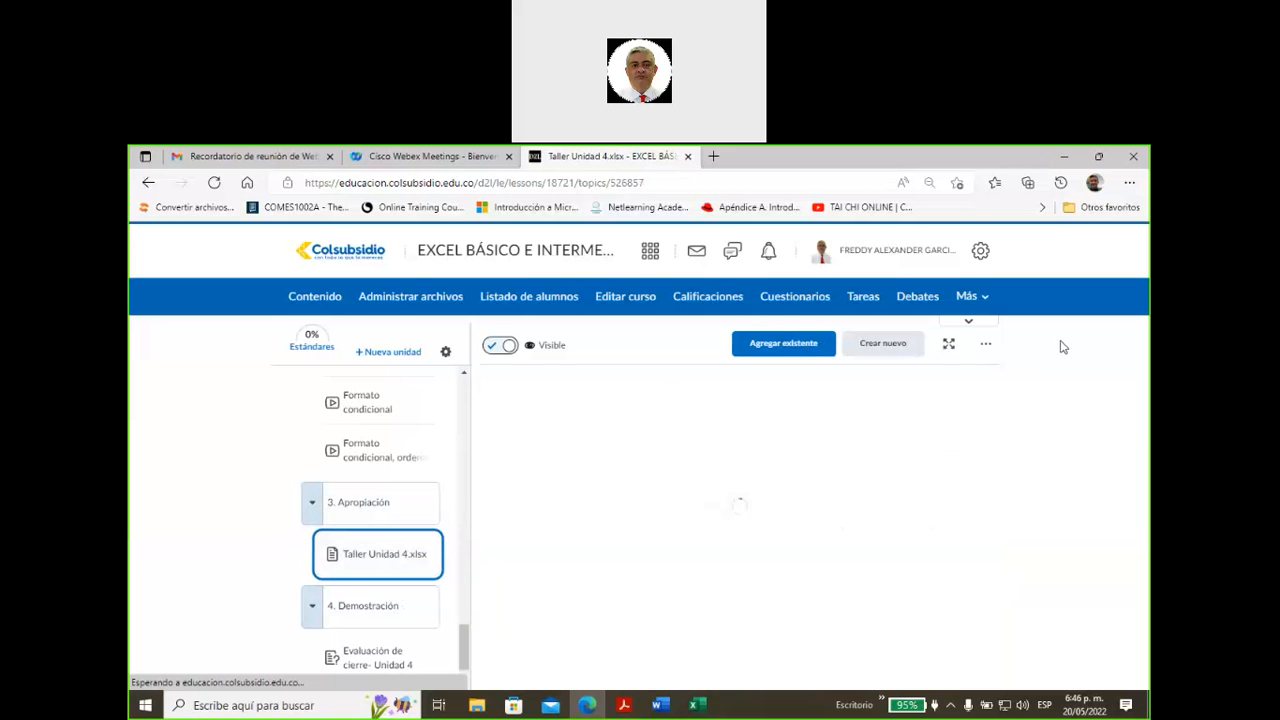
left_click(986, 346)
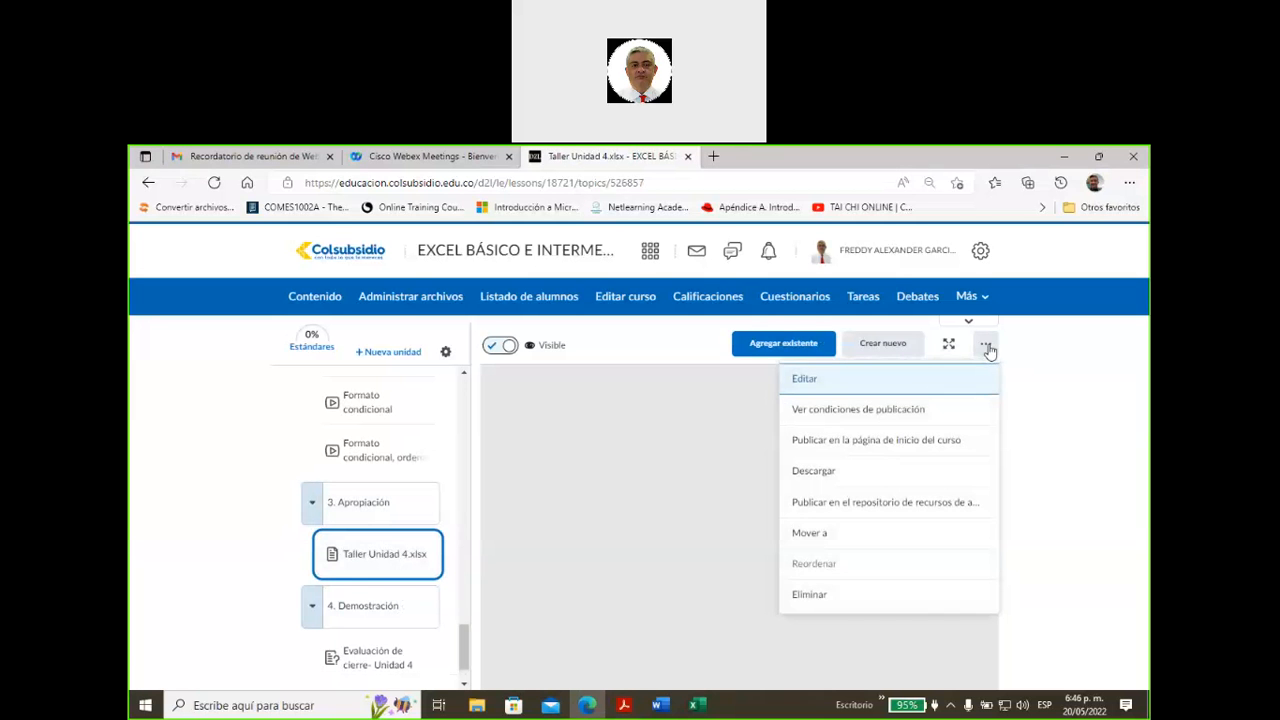
left_click(815, 474)
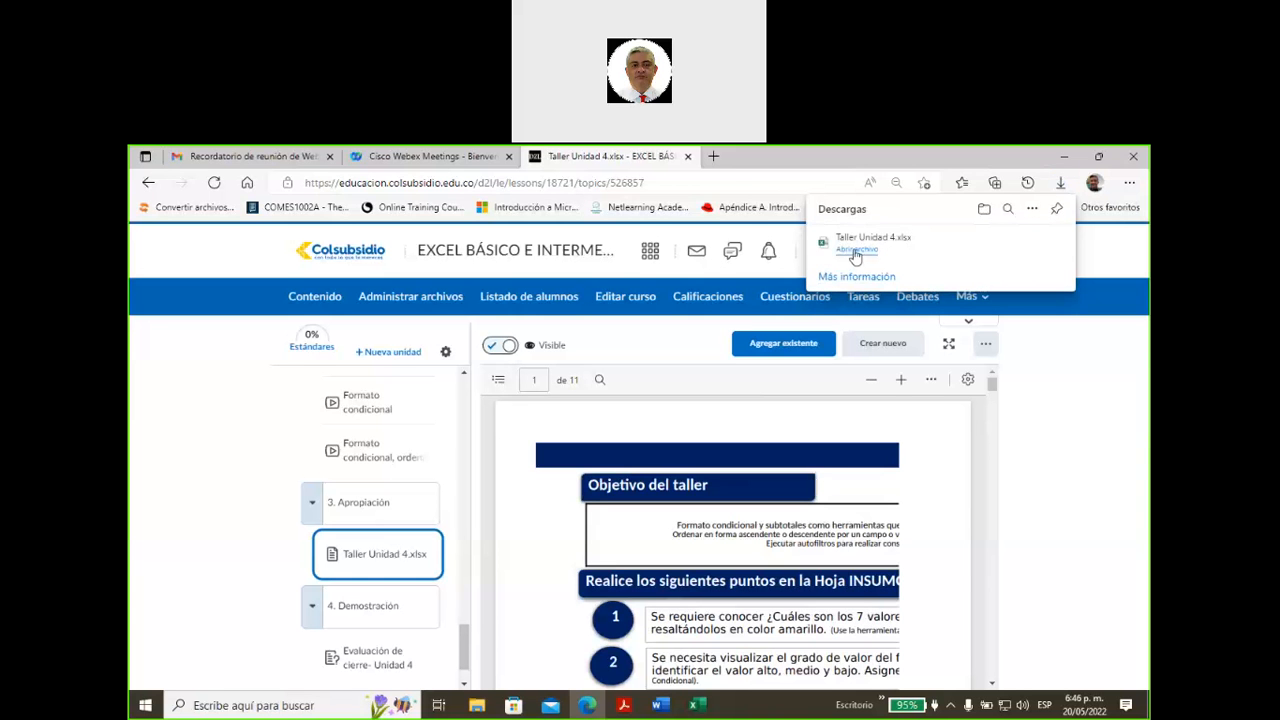
left_click(857, 254)
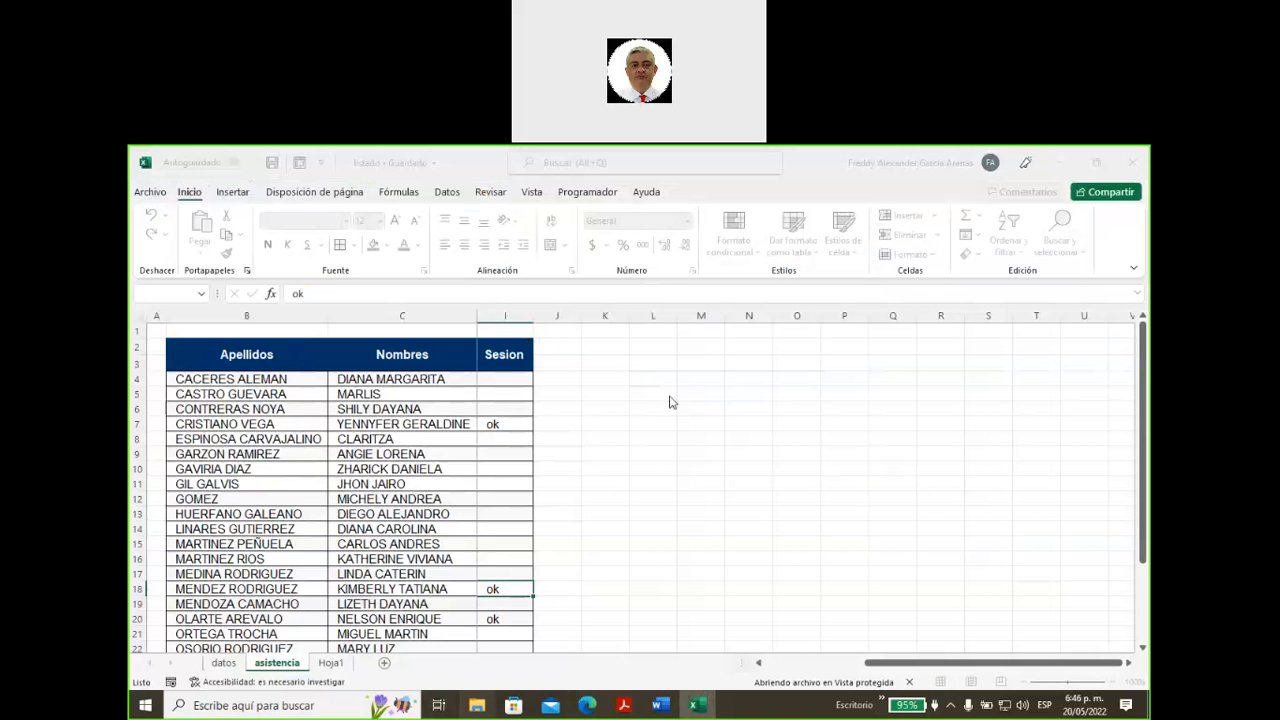
- Transfer the Taller Unidad 3 workbook from Descargas to the Curso de excel basico FLFR11303 folder and close File Explorer
left_click(477, 705)
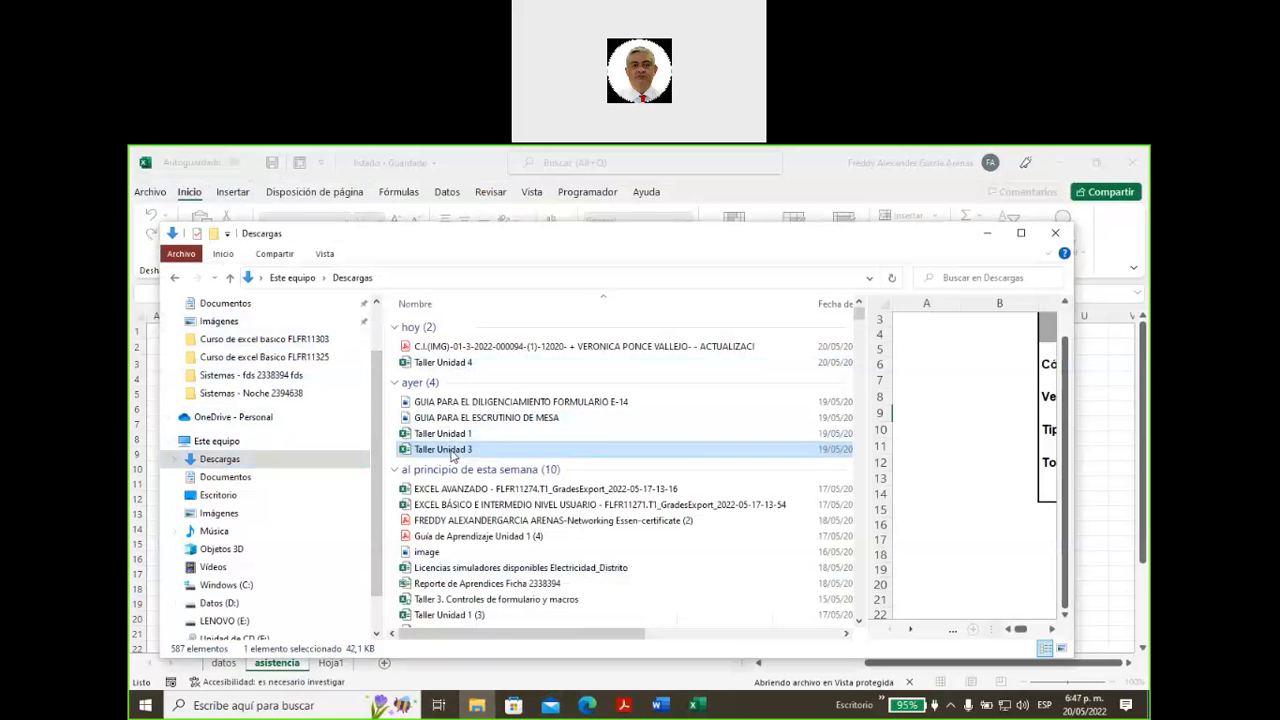
left_click_drag(452, 456, 290, 345)
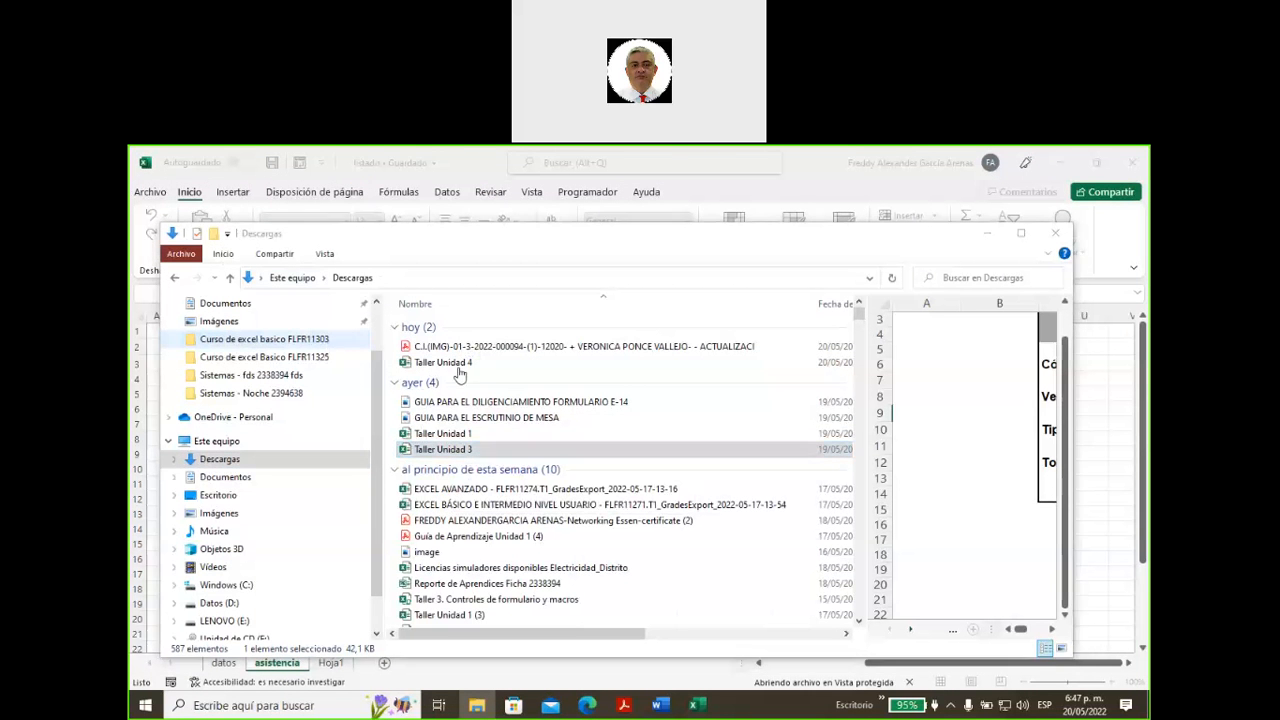
left_click(1057, 233)
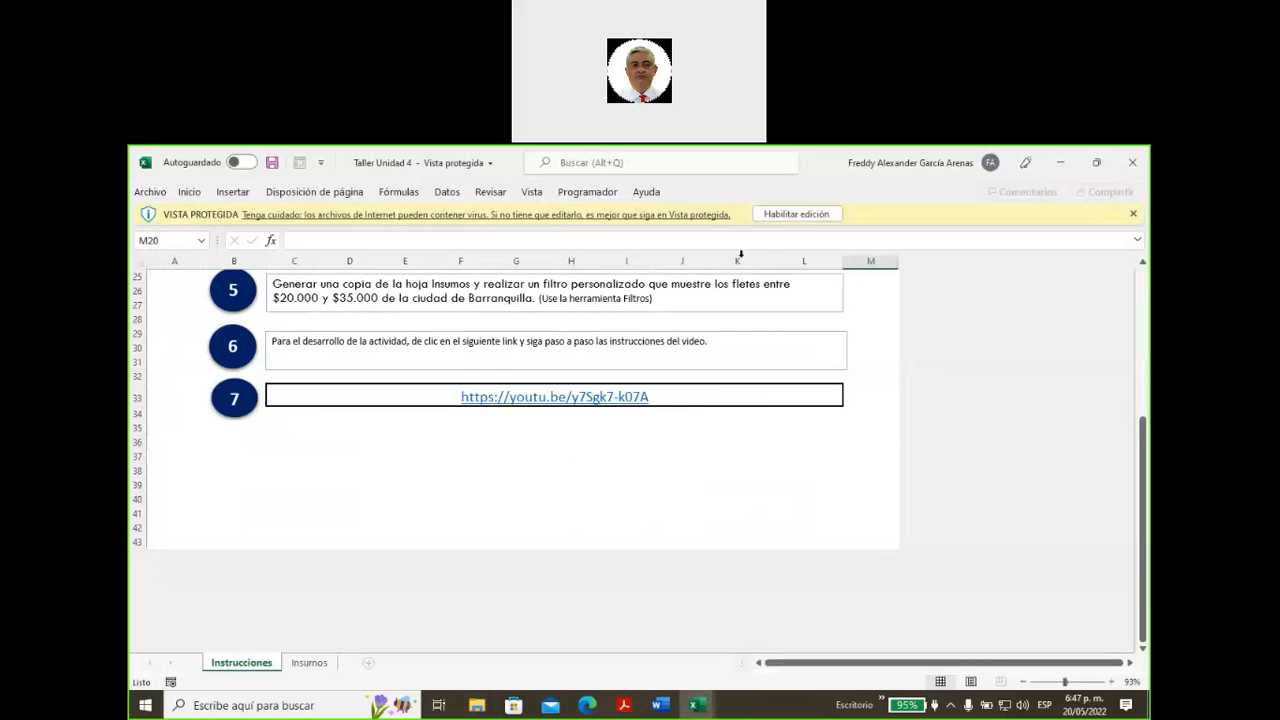
- Enable editing in the Taller Unidad 4 workbook and review the numbered points on the Instrucciones sheet
scroll(768, 430, "up", 6)
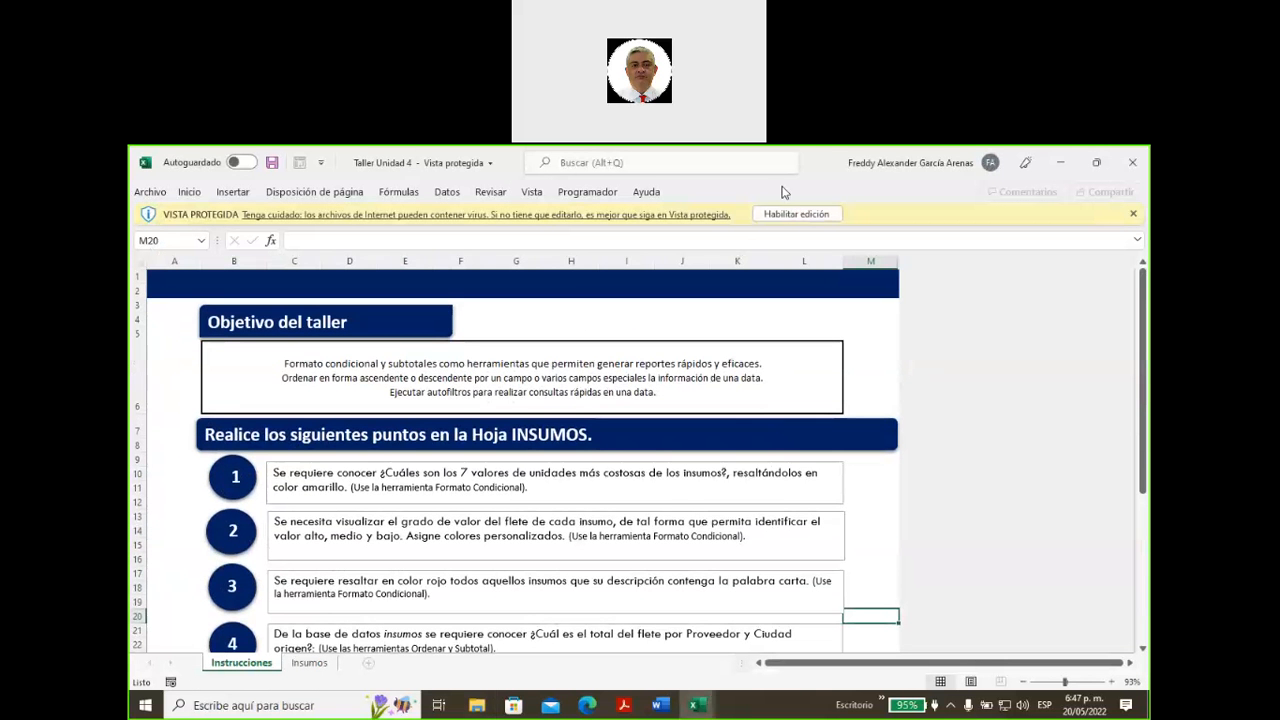
left_click(779, 216)
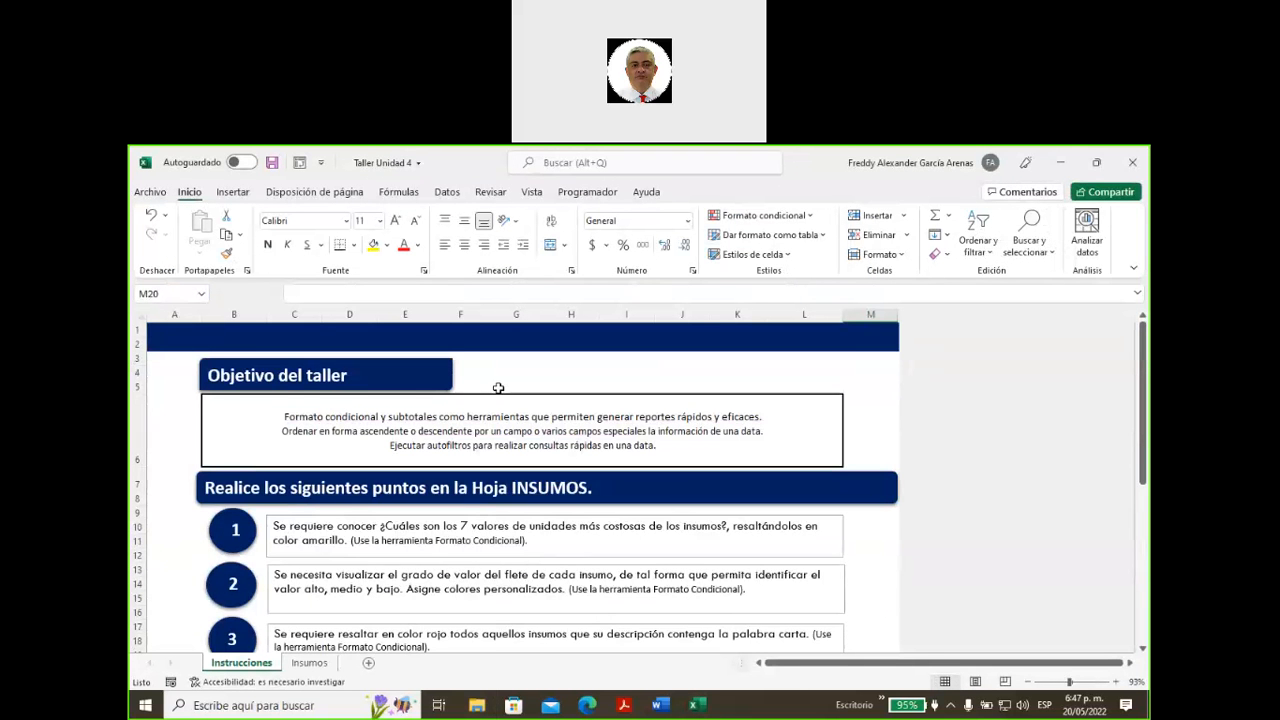
scroll(497, 388, "down", 5)
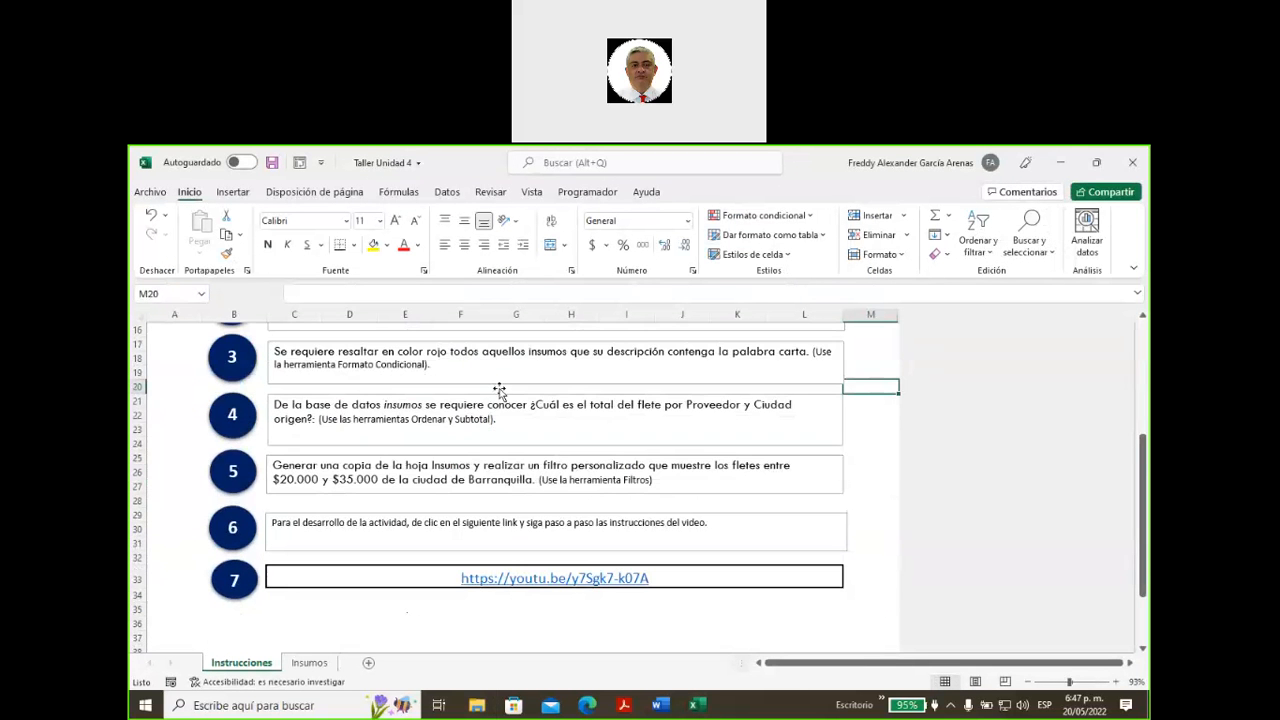
scroll(499, 388, "down", 1)
scroll(499, 390, "up", 5)
scroll(505, 398, "down", 1)
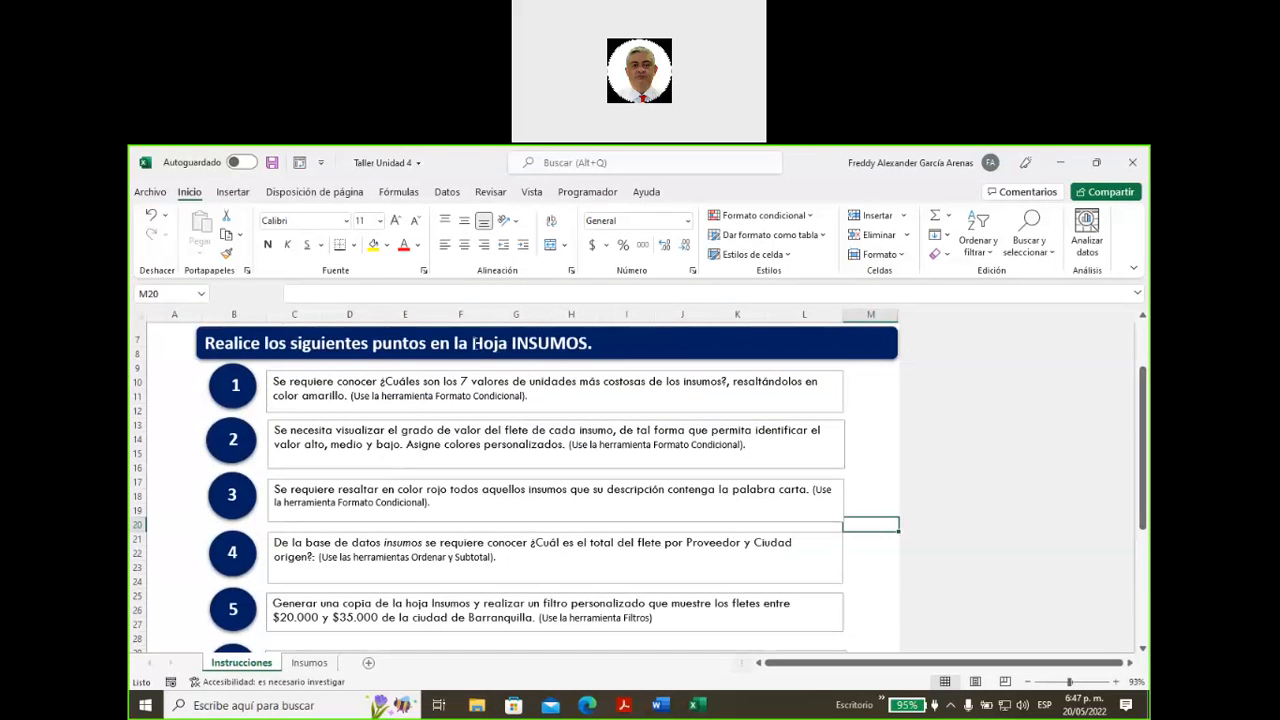
- Highlight "Hoja INSUMOS." in the instructions heading and view the data on the Insumos sheet
left_click_drag(472, 343, 594, 341)
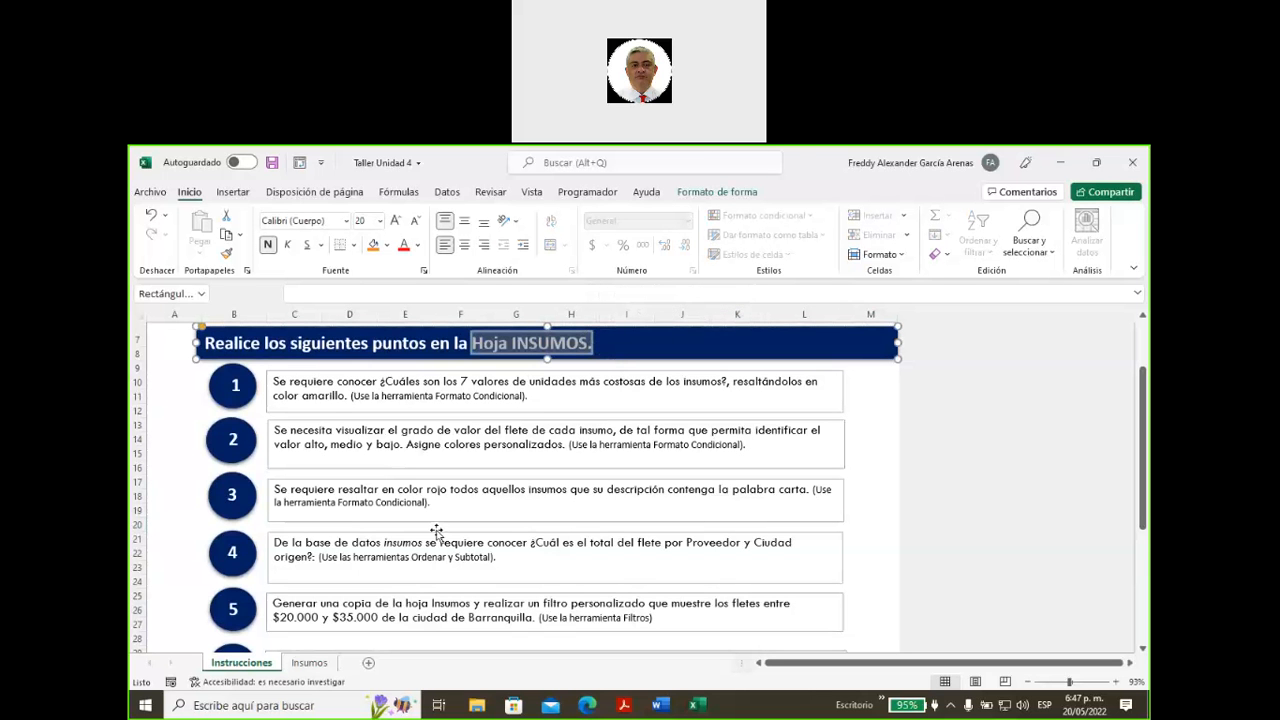
left_click(308, 663)
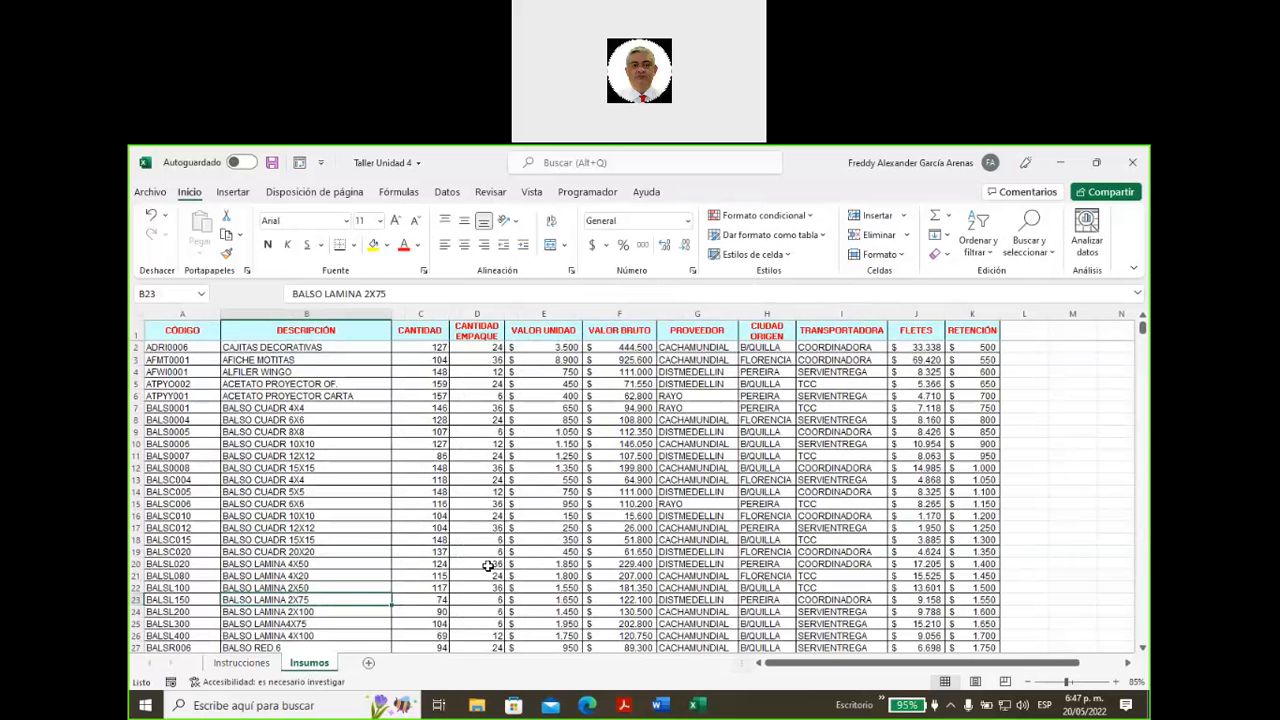
- Return to the Instrucciones sheet and highlight "color amarillo" and "Use la herramienta Formato Condicional" in point 1
left_click(241, 663)
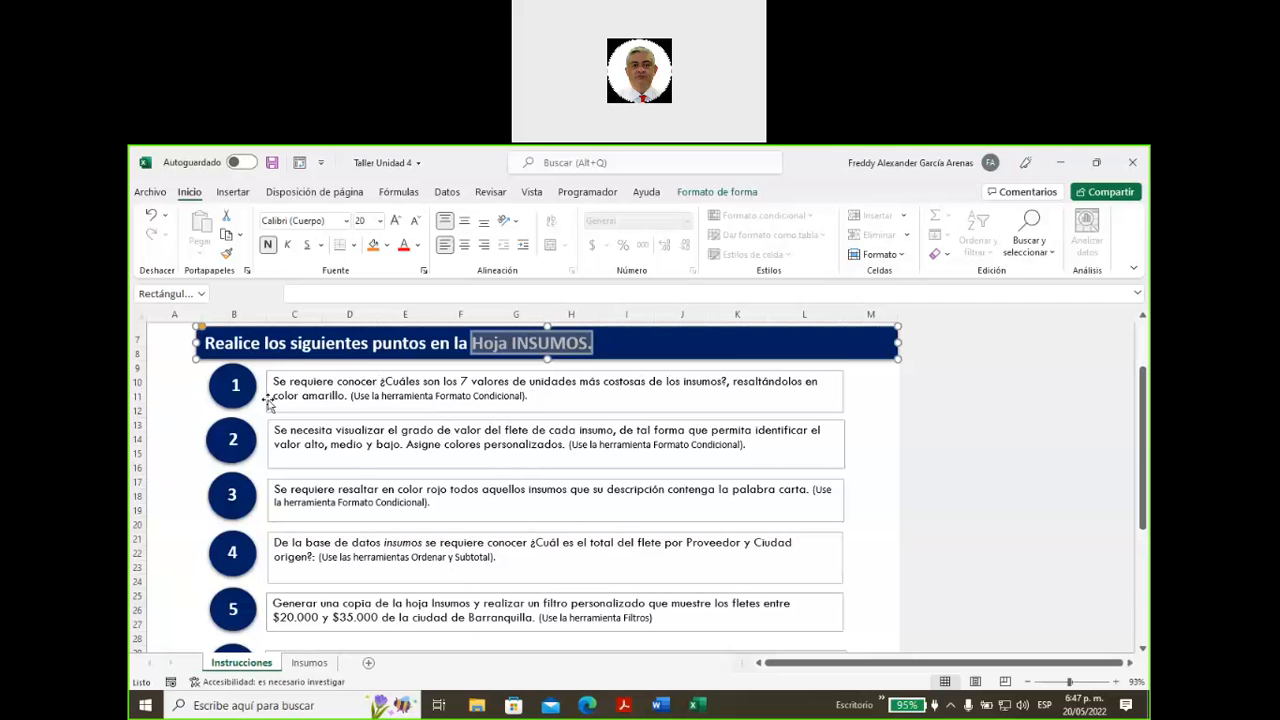
left_click_drag(273, 396, 346, 396)
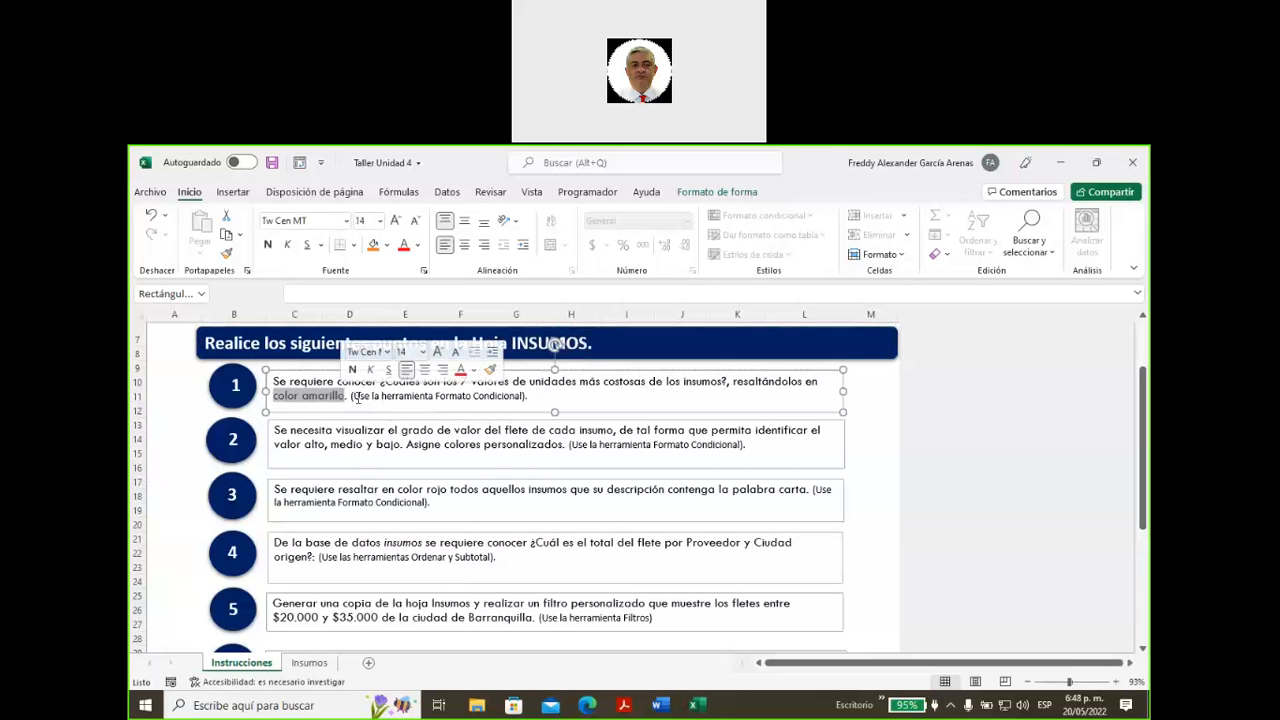
left_click_drag(352, 396, 522, 396)
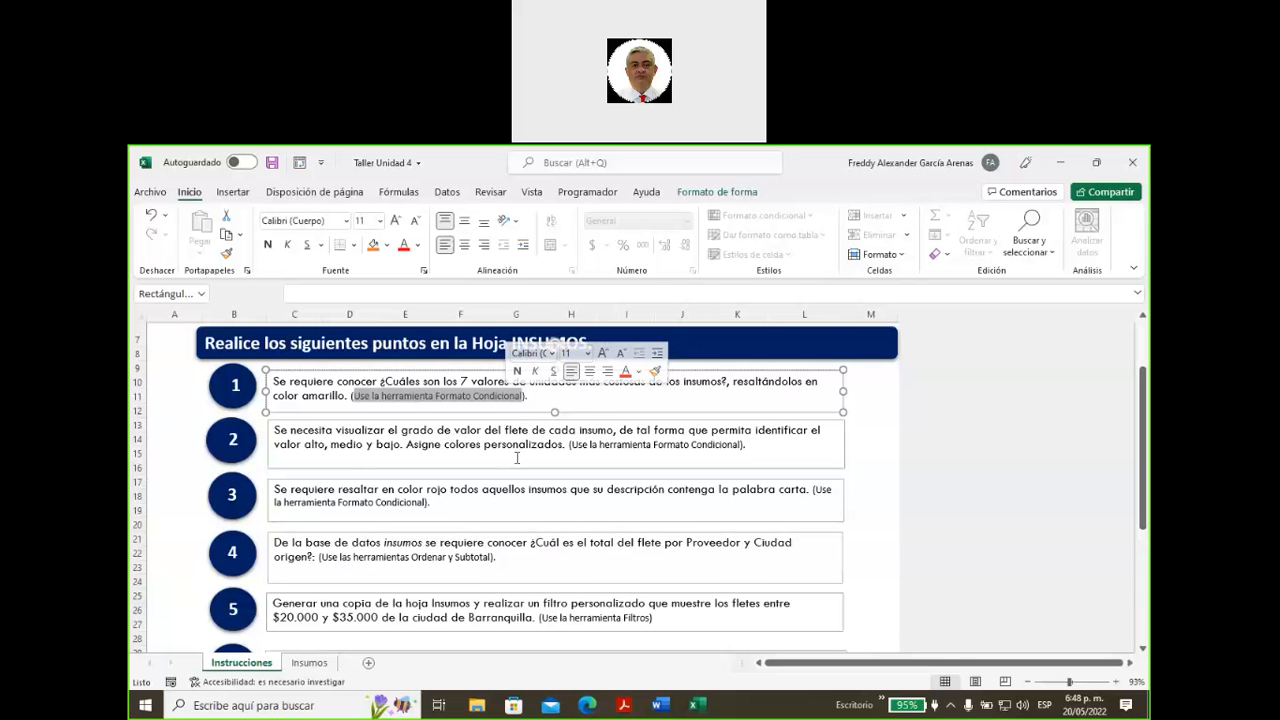
- Examine the Insumos sheet's columns from CÓDIGO through VALOR BRUTO, highlighting their entries one column after another
left_click(309, 663)
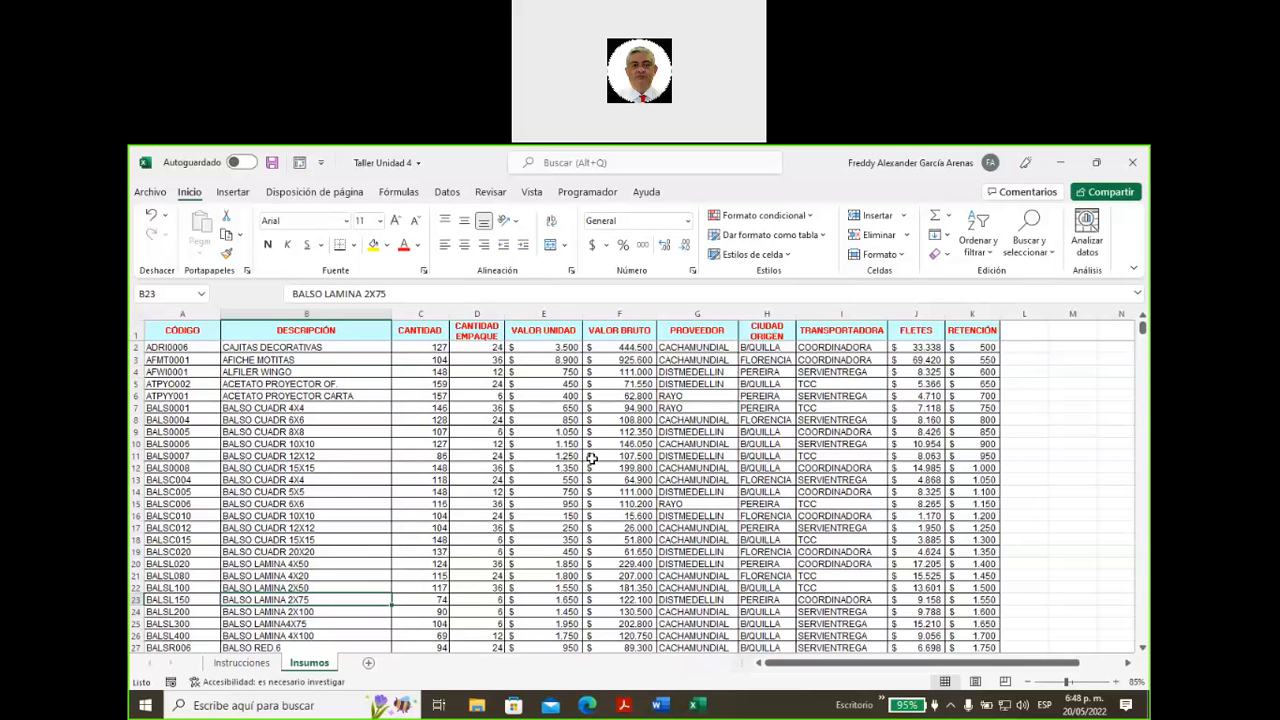
left_click(180, 332)
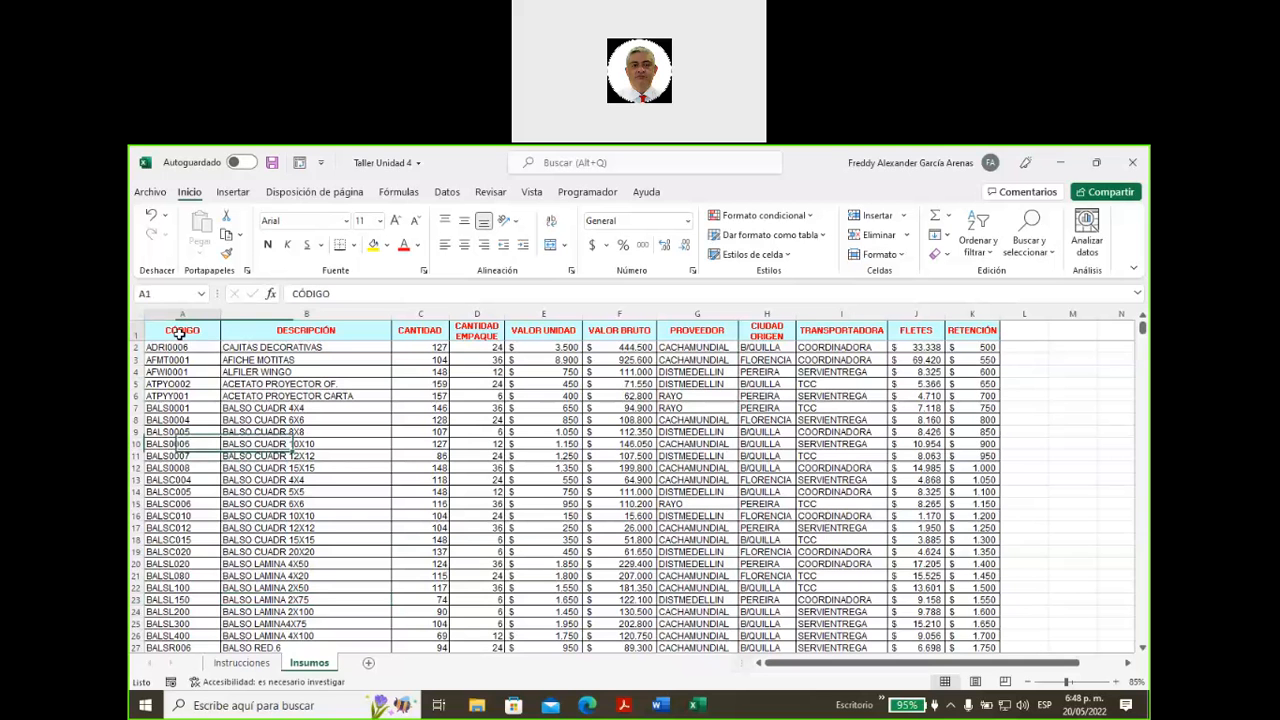
left_click(295, 334)
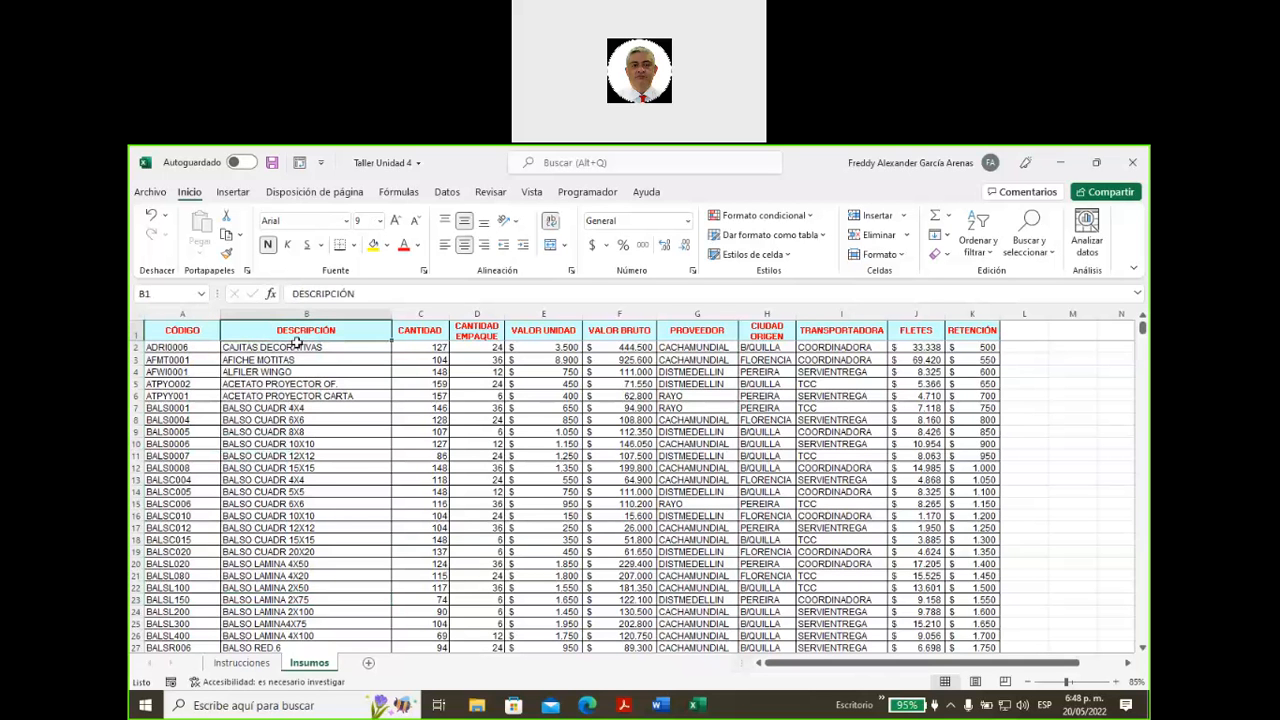
left_click_drag(297, 341, 293, 585)
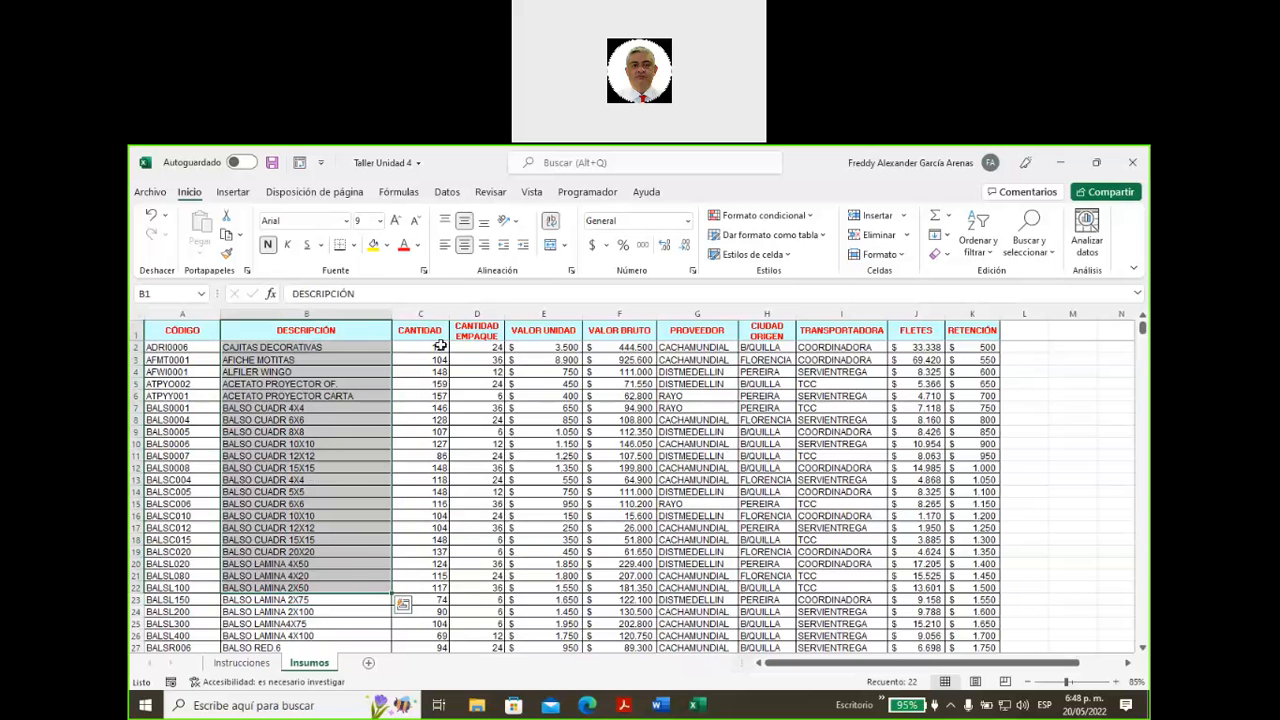
left_click_drag(427, 333, 422, 539)
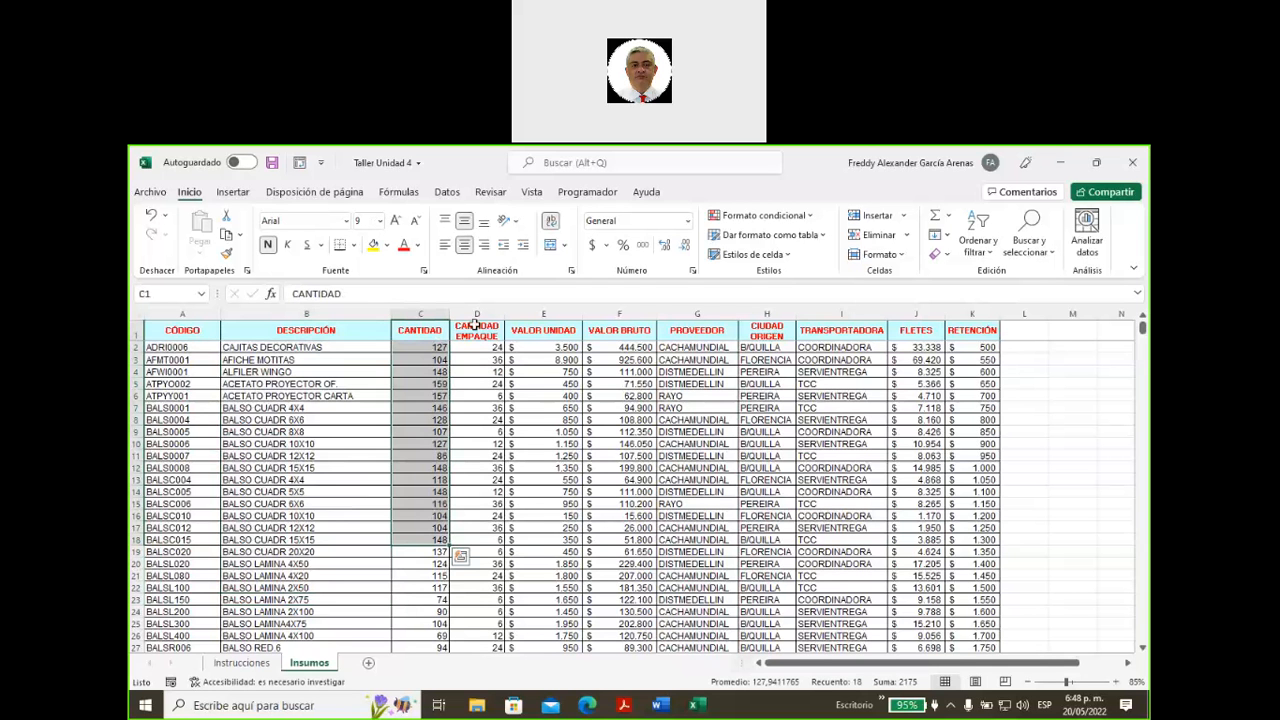
left_click_drag(476, 326, 478, 527)
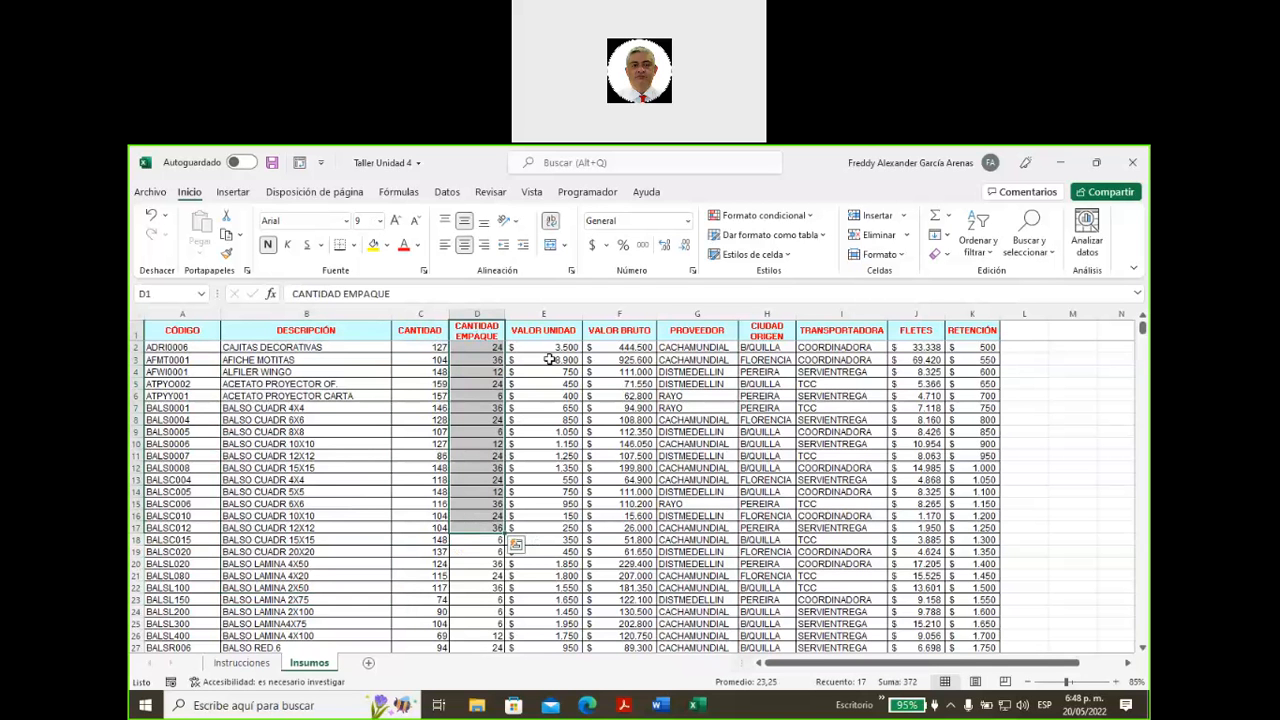
left_click_drag(547, 325, 545, 516)
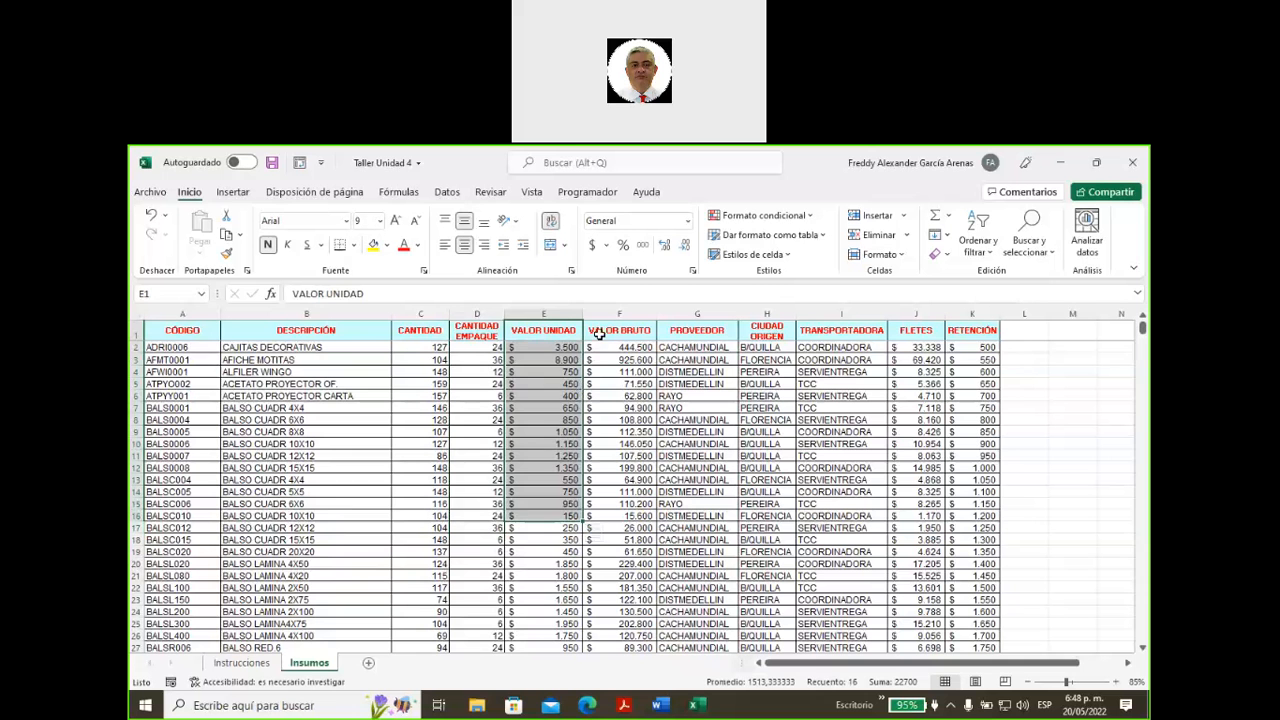
left_click_drag(603, 331, 601, 505)
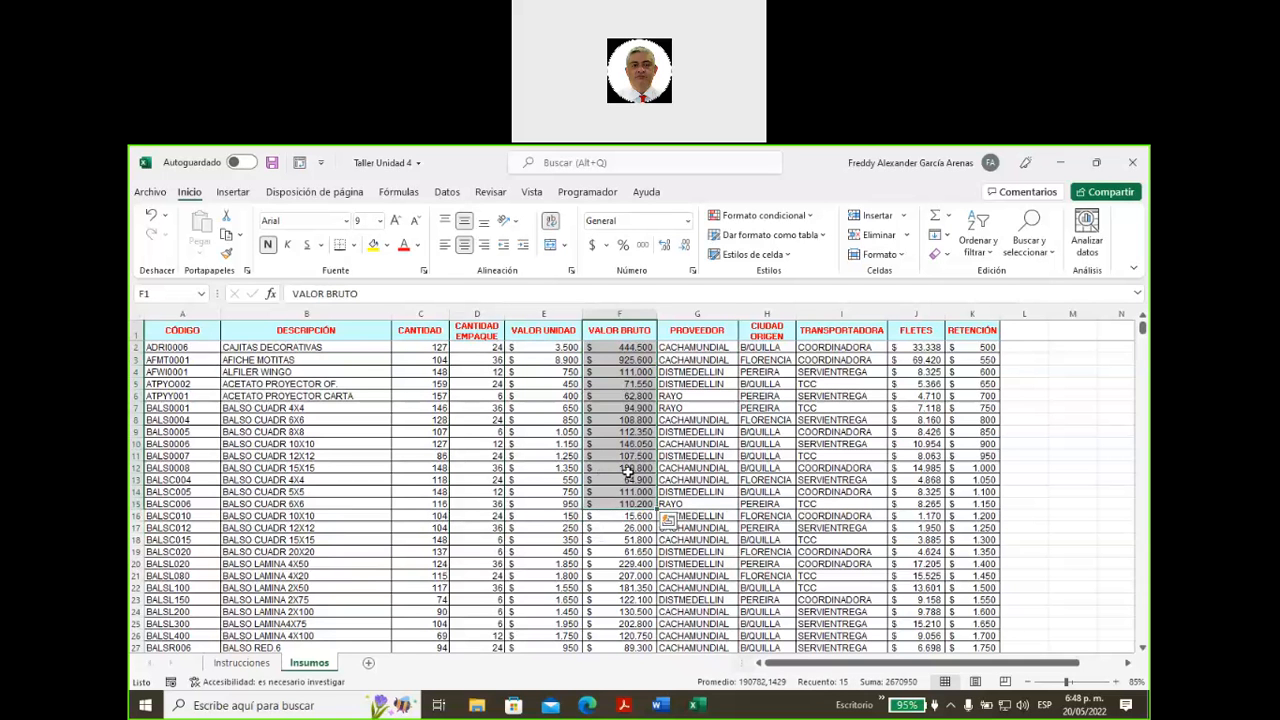
- Examine the PROVEEDOR, CIUDAD ORIGEN, TRANSPORTADORA, FLETES and RETENCIÓN columns, highlighting the entries of each
left_click(689, 338)
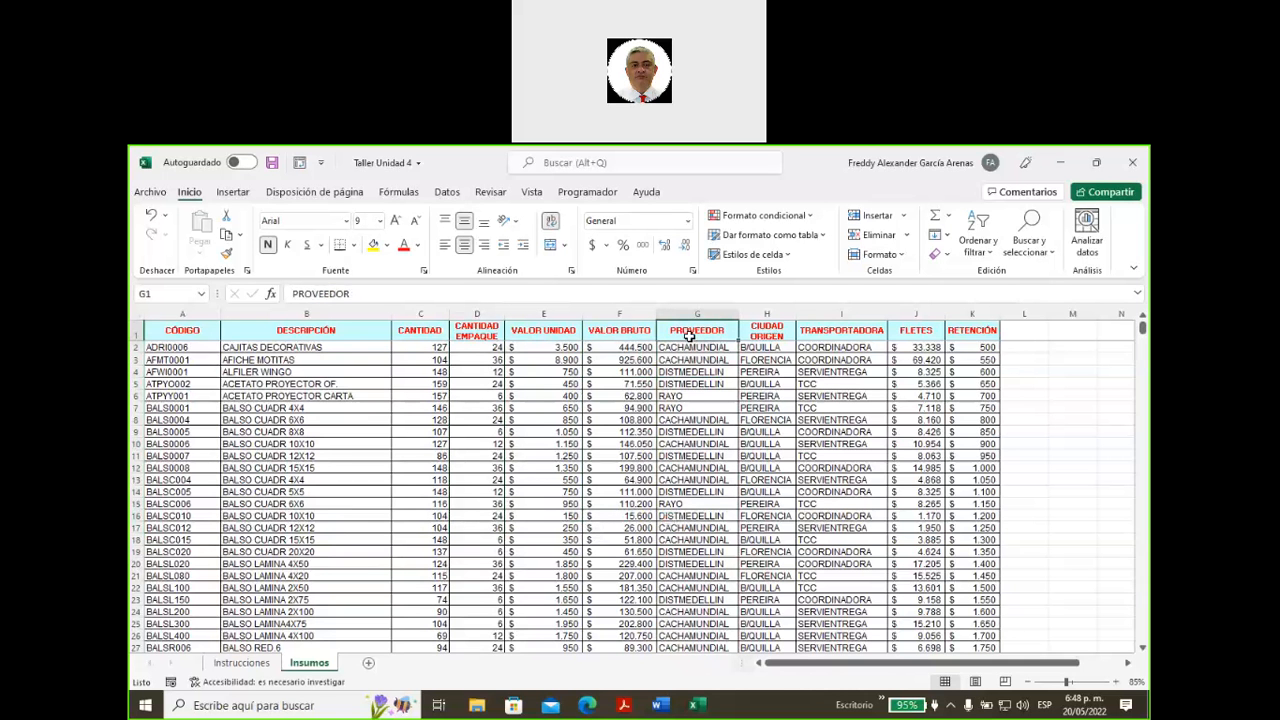
left_click_drag(689, 339, 687, 585)
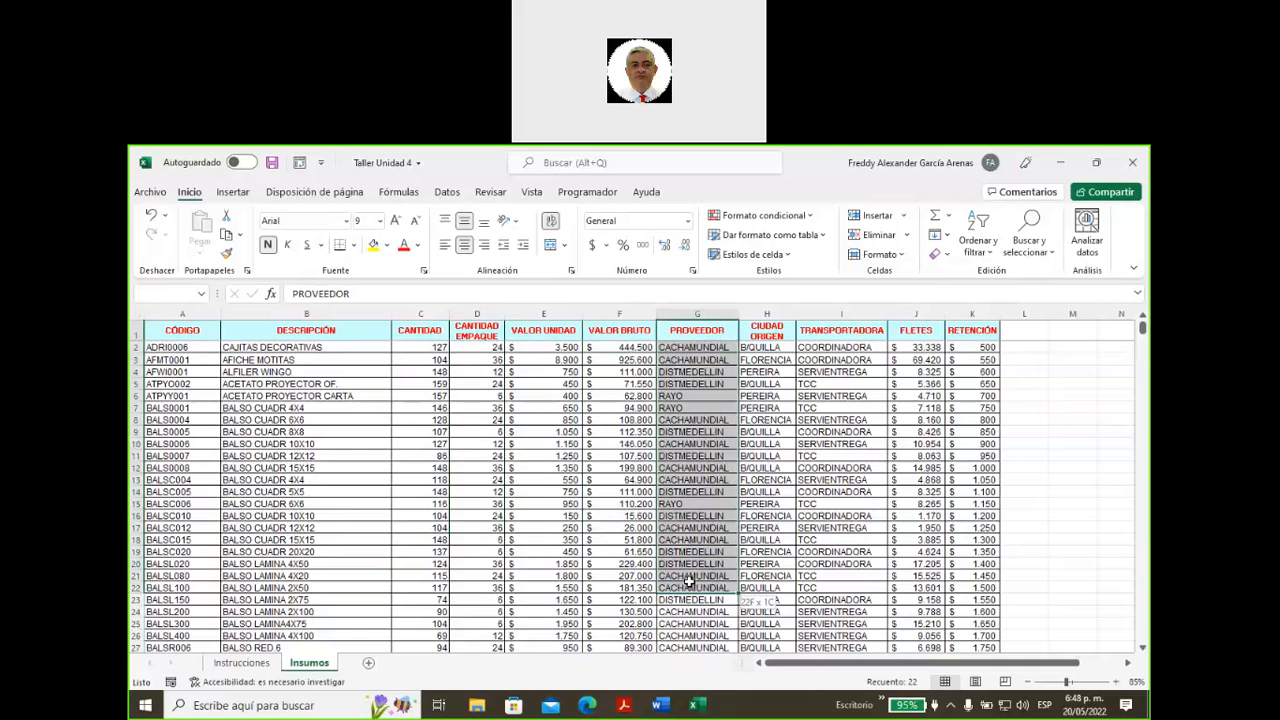
left_click(760, 332)
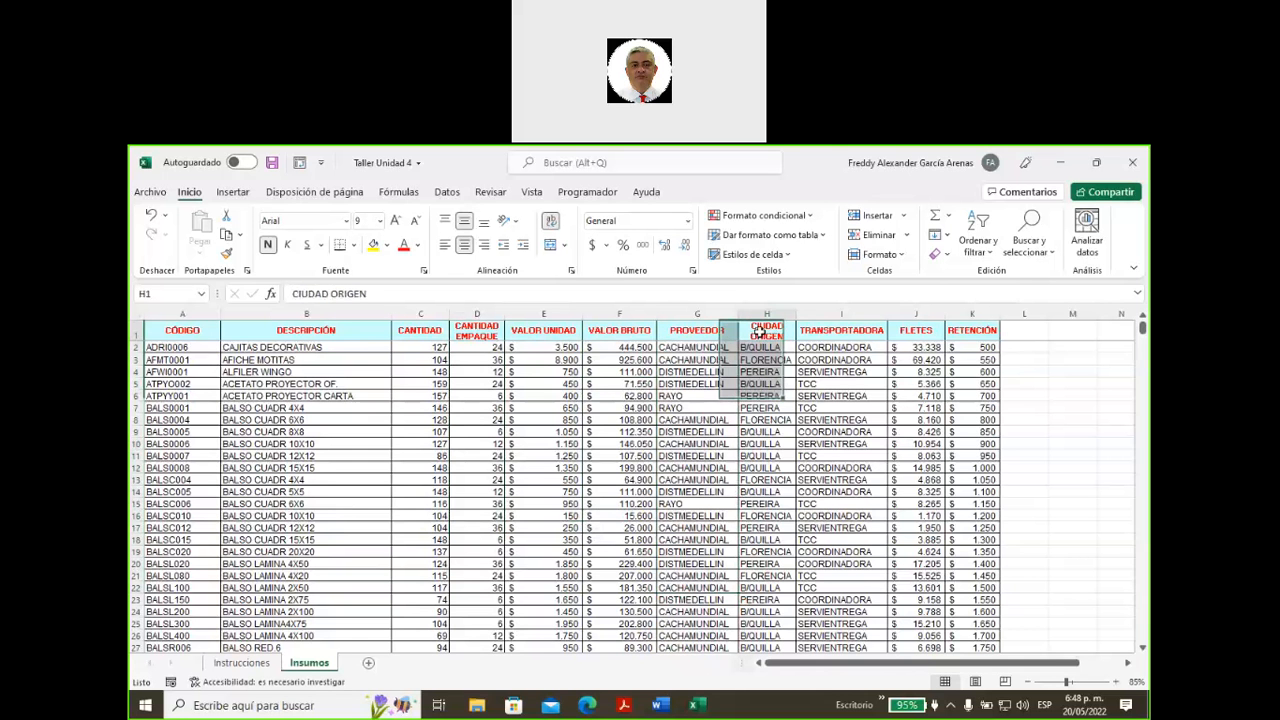
left_click_drag(760, 332, 775, 556)
left_click_drag(820, 332, 816, 530)
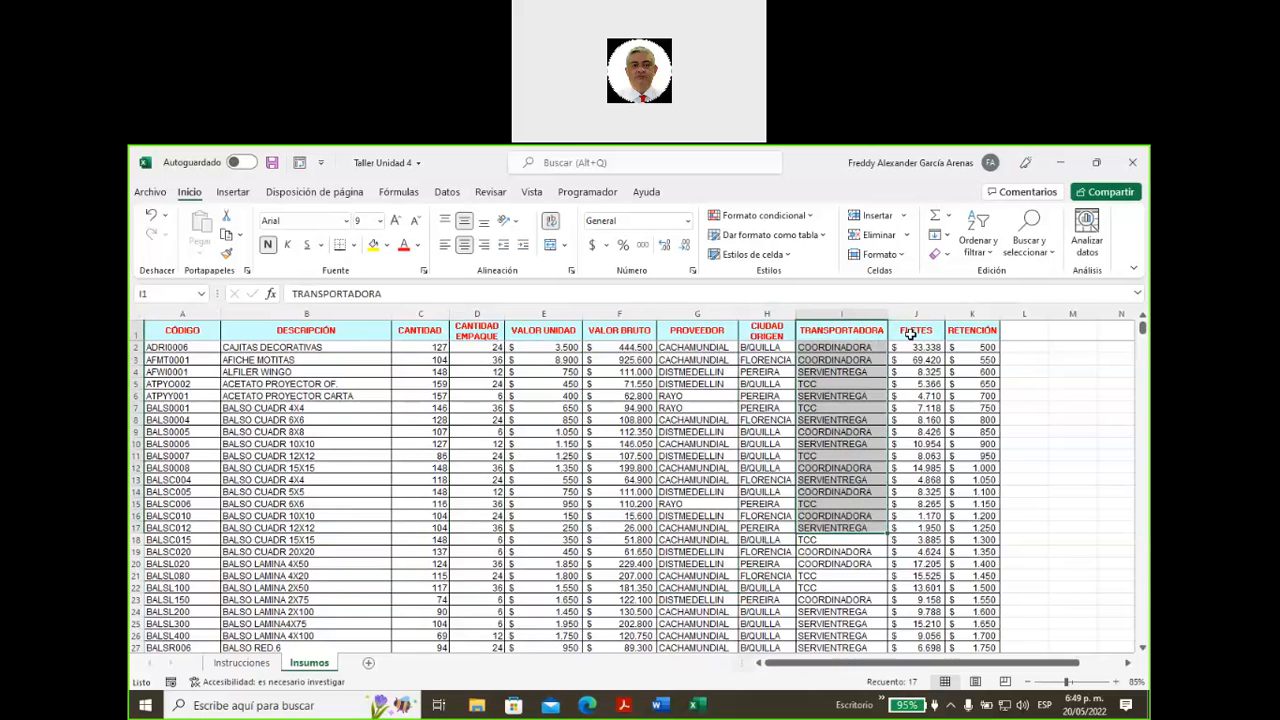
left_click_drag(912, 334, 903, 529)
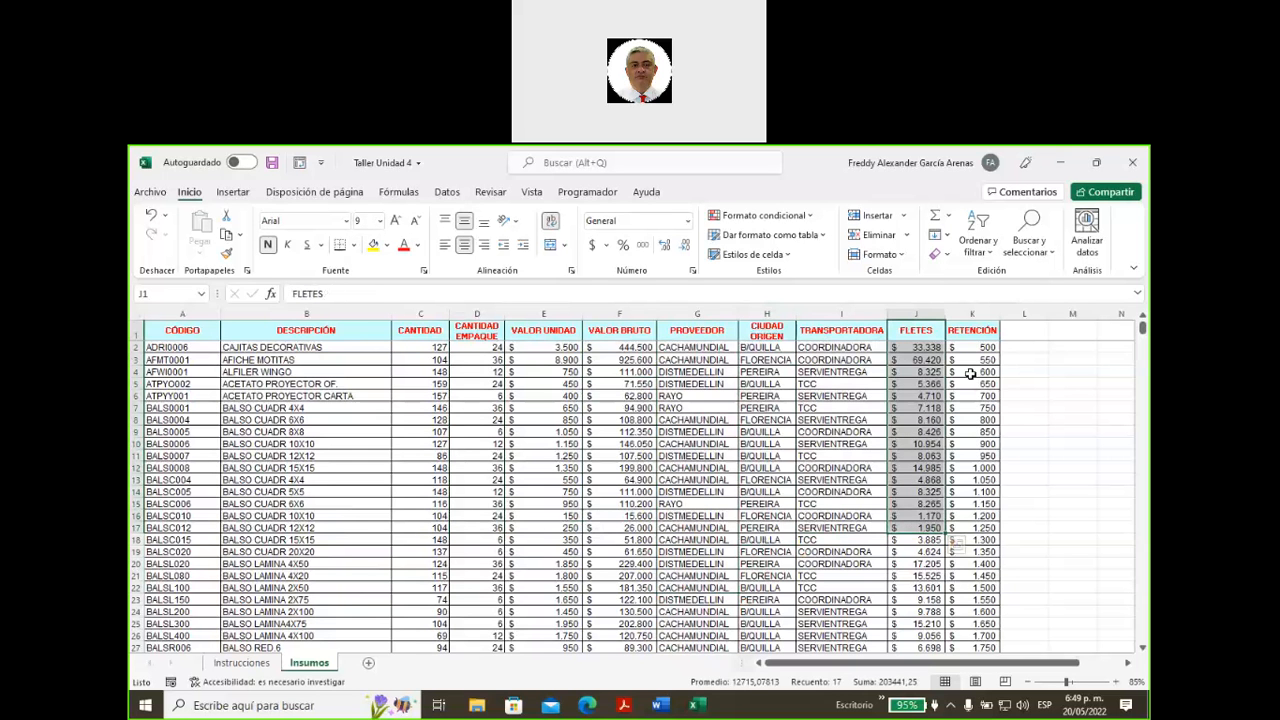
left_click_drag(963, 331, 966, 507)
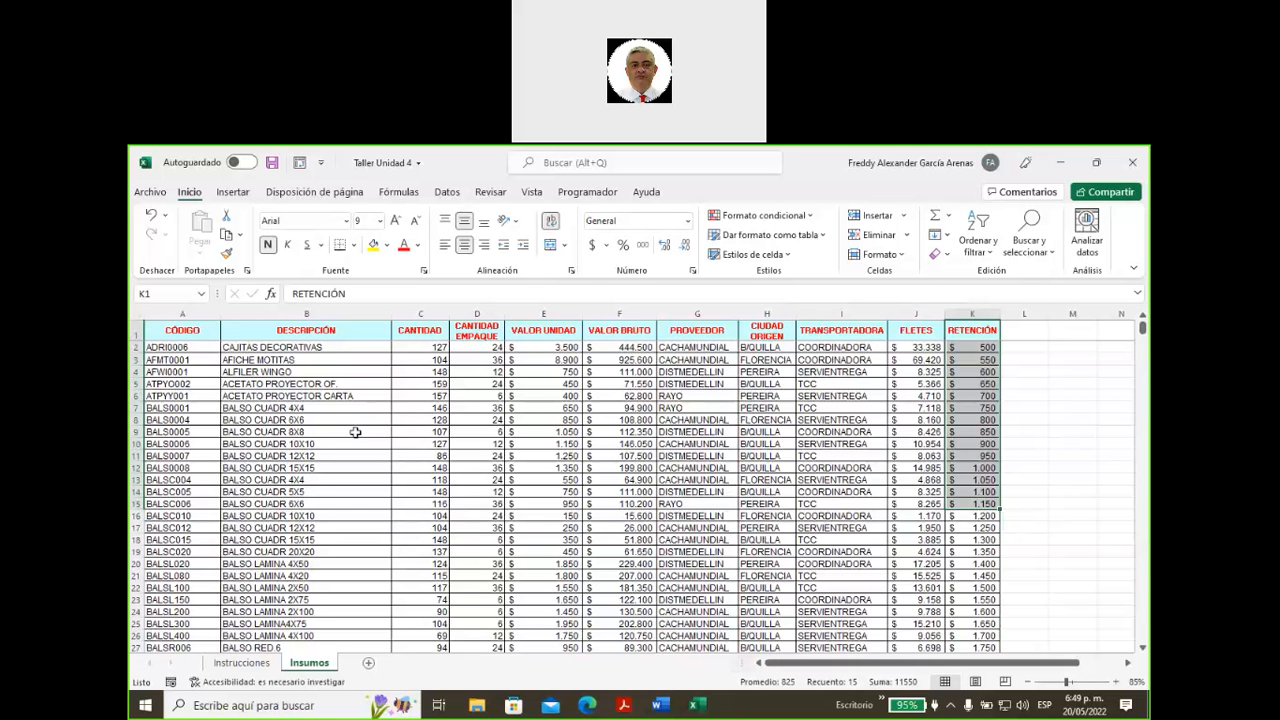
- Select the whole DESCRIPCIÓN column and look through its product entries, returning to the start of the data
left_click(303, 313)
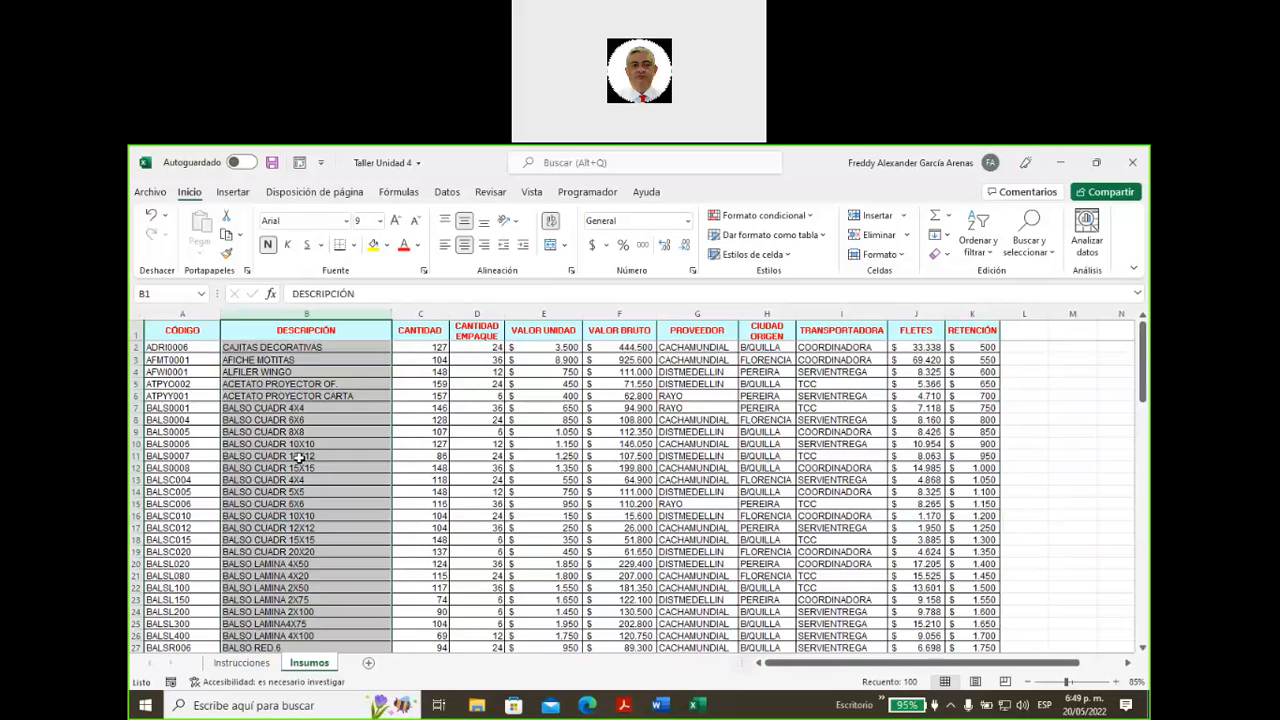
scroll(298, 455, "down", 2)
scroll(298, 455, "down", 5)
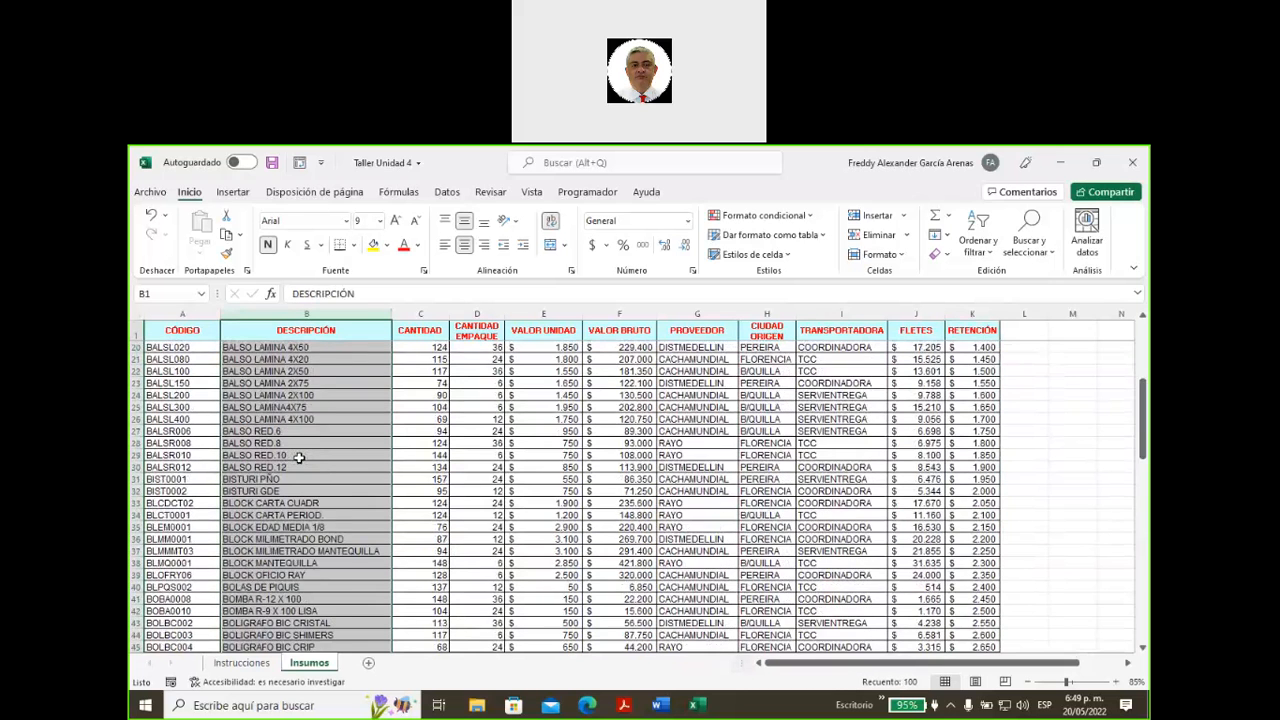
scroll(298, 458, "down", 5)
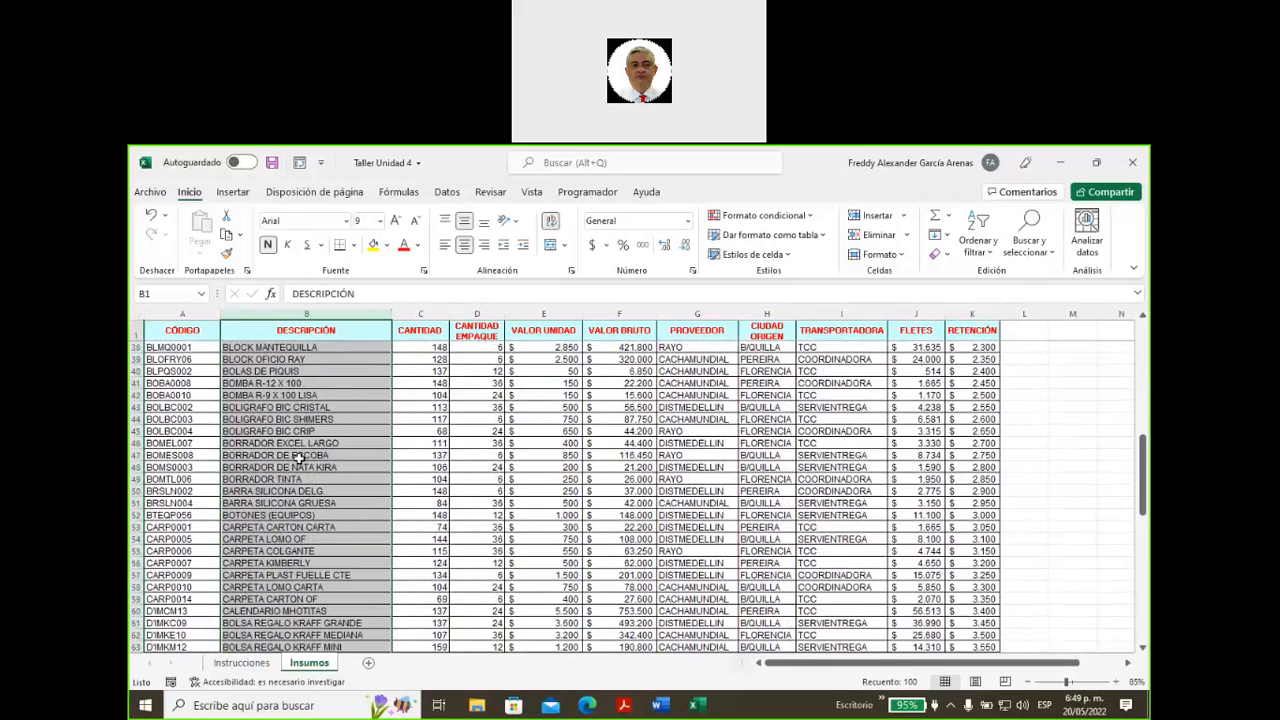
scroll(298, 458, "down", 2)
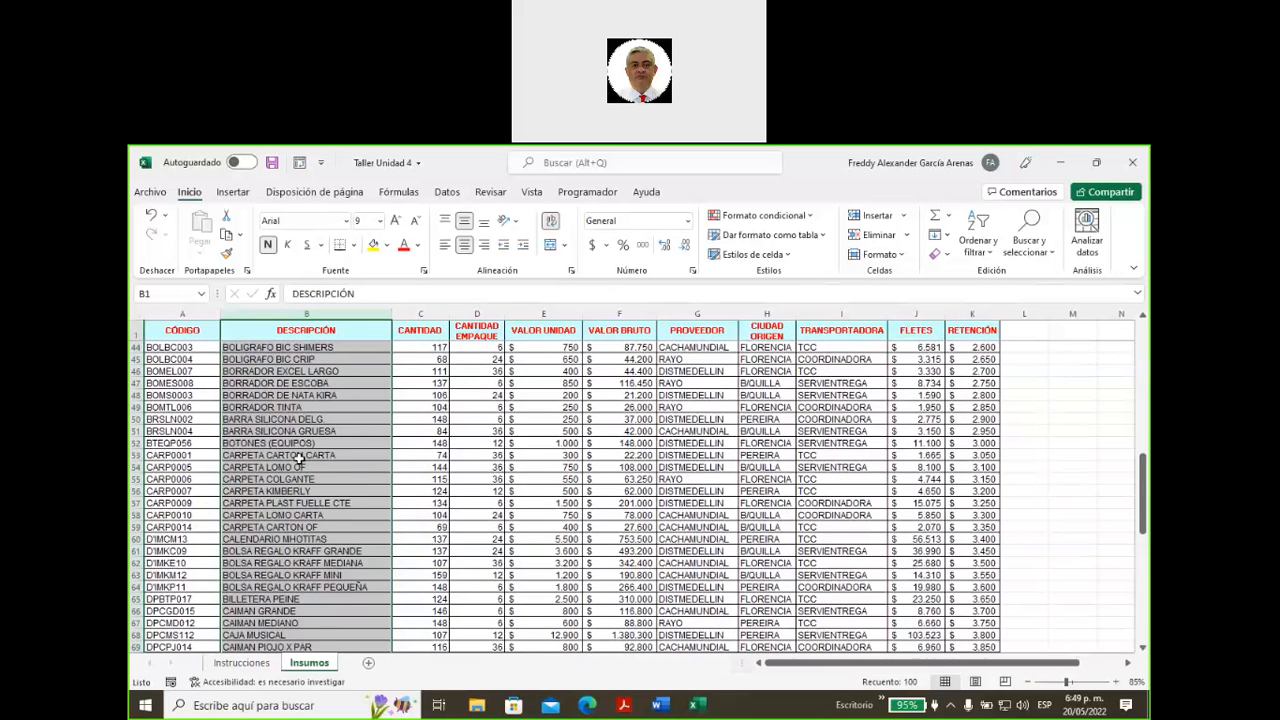
scroll(298, 458, "down", 2)
scroll(298, 458, "up", 5)
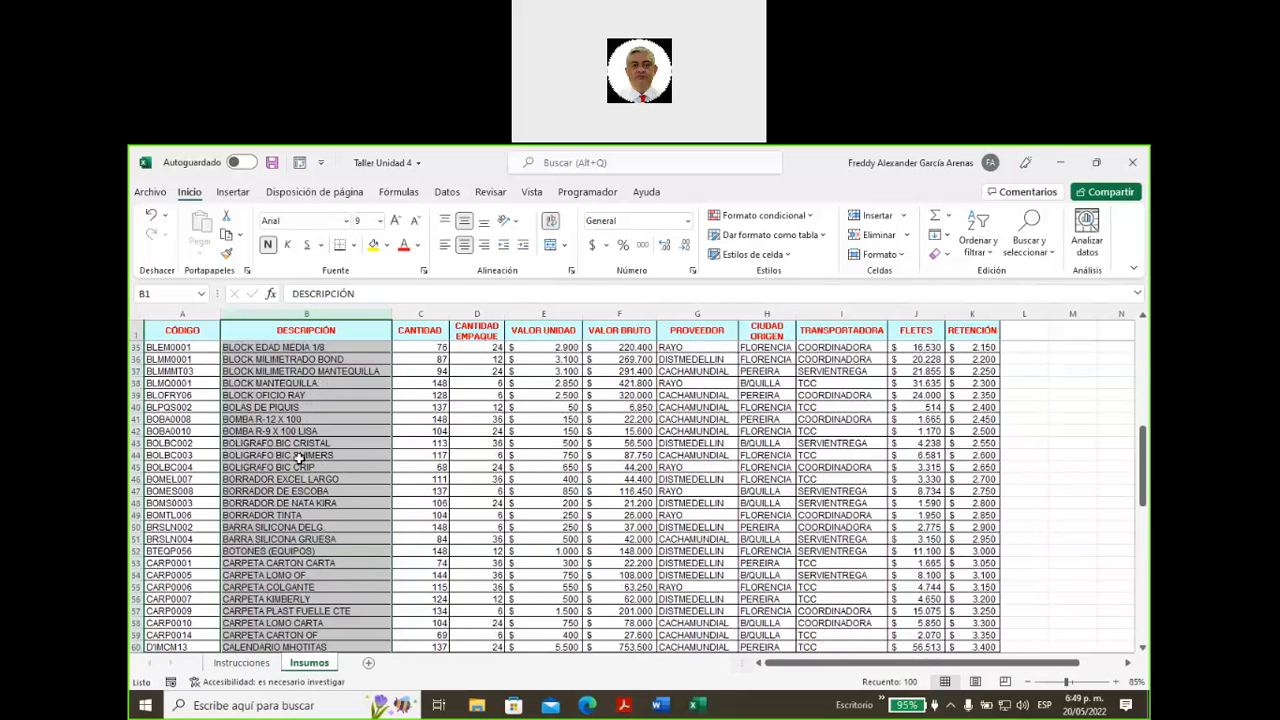
scroll(298, 458, "up", 11)
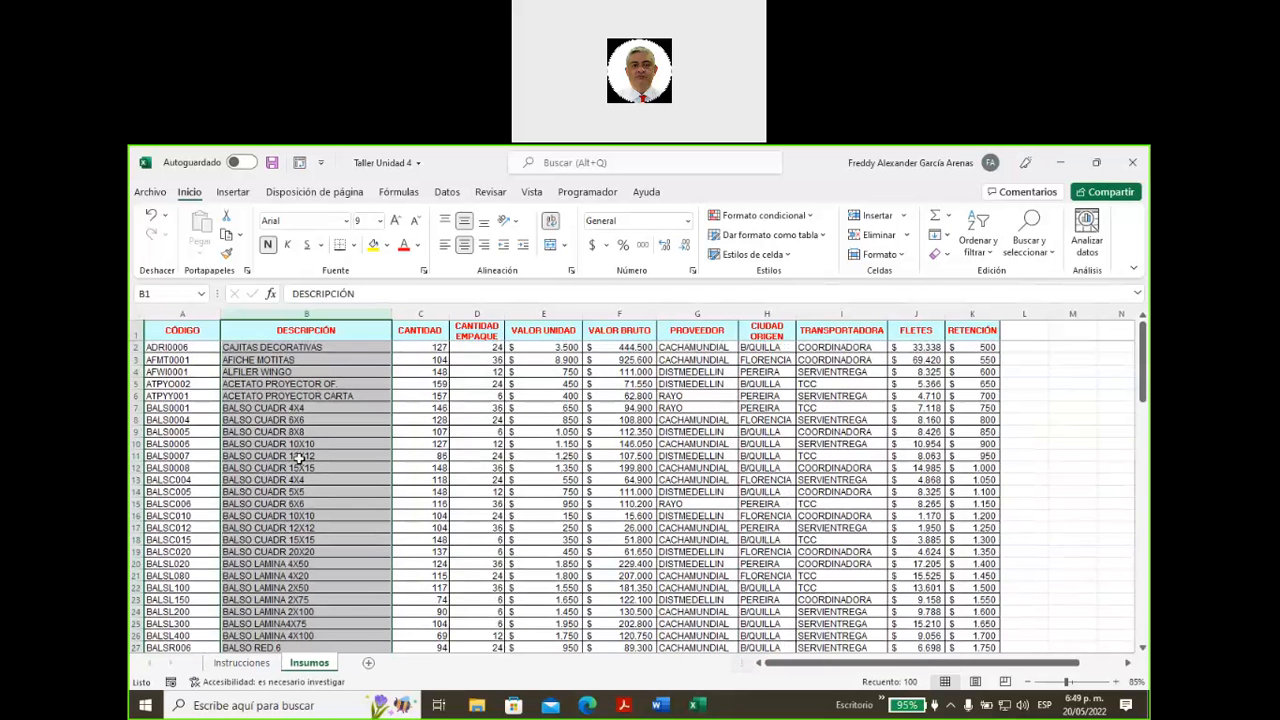
- Select the whole PROVEEDOR, TRANSPORTADORA, CIUDAD ORIGEN, FLETES and RETENCIÓN columns in turn to review their data
left_click(720, 329)
left_click(697, 314)
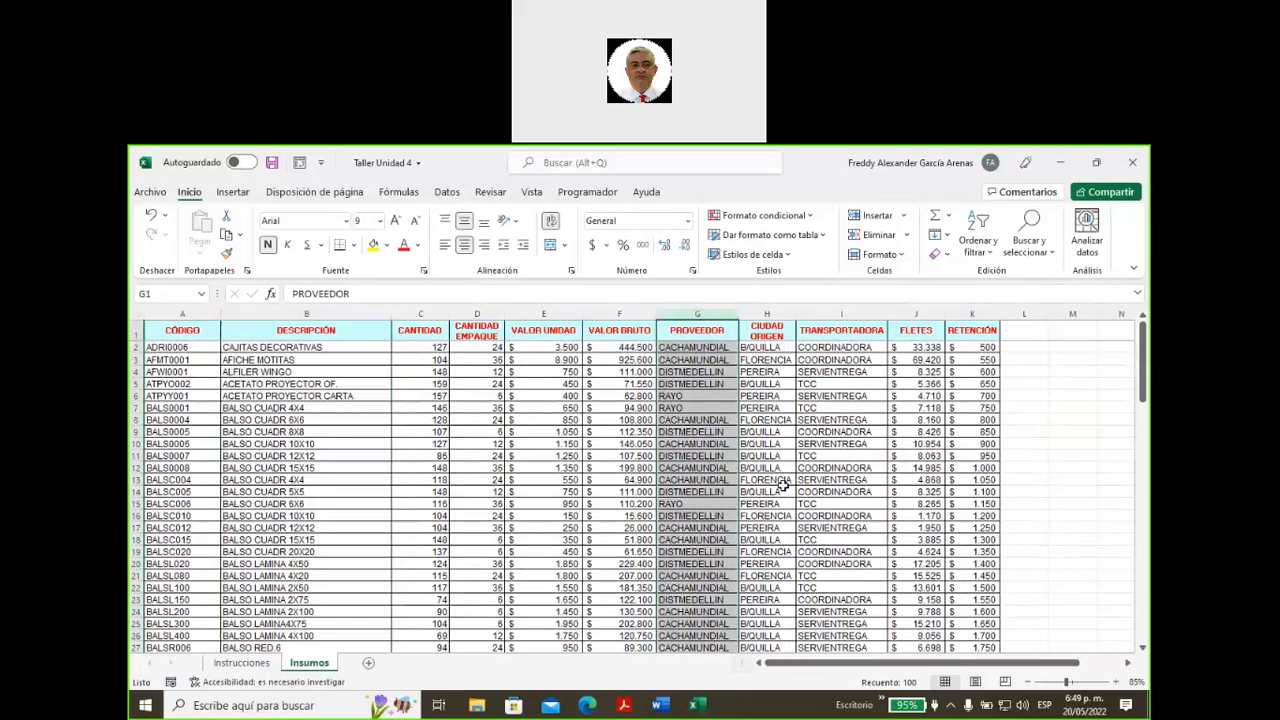
left_click(842, 314)
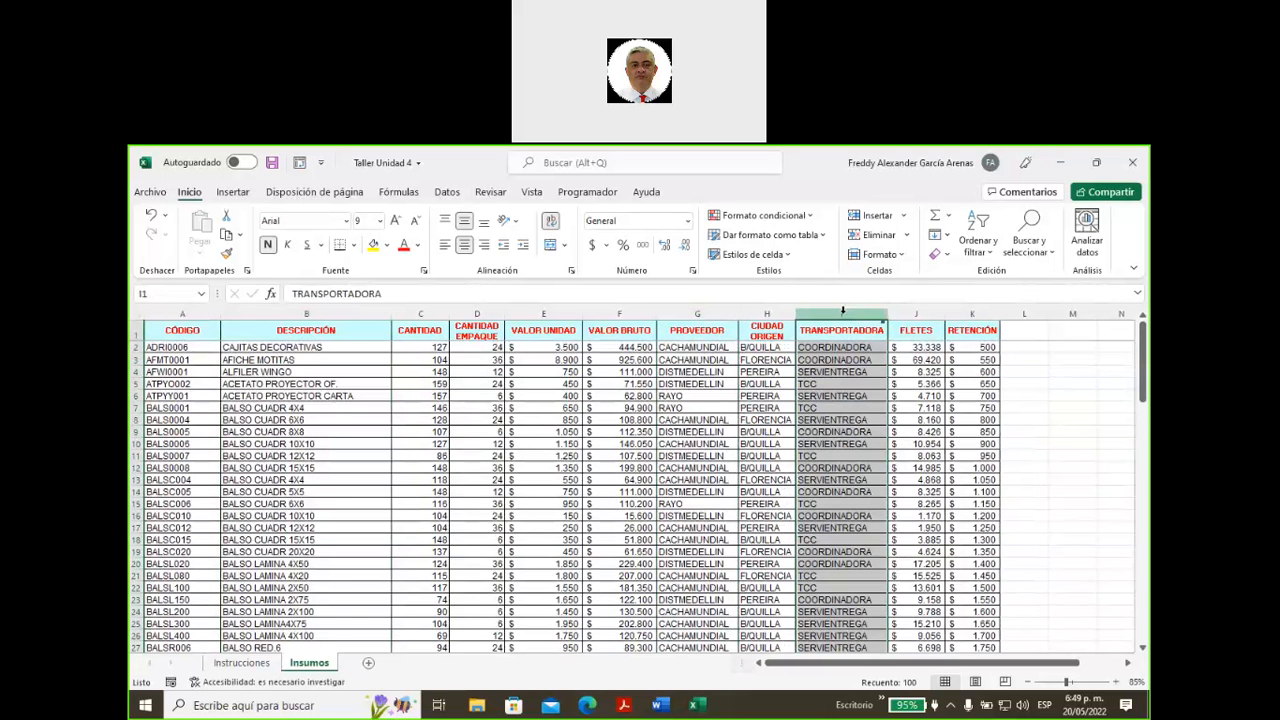
left_click(768, 315)
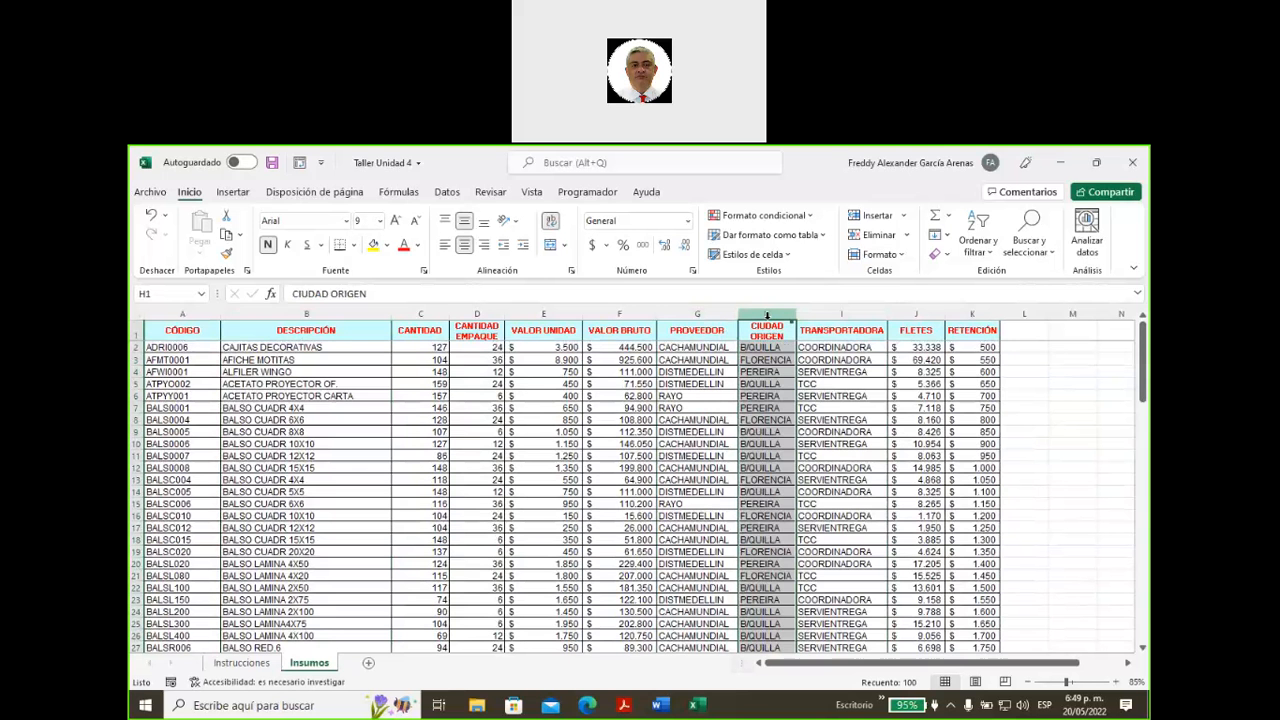
left_click(931, 312)
left_click(971, 314)
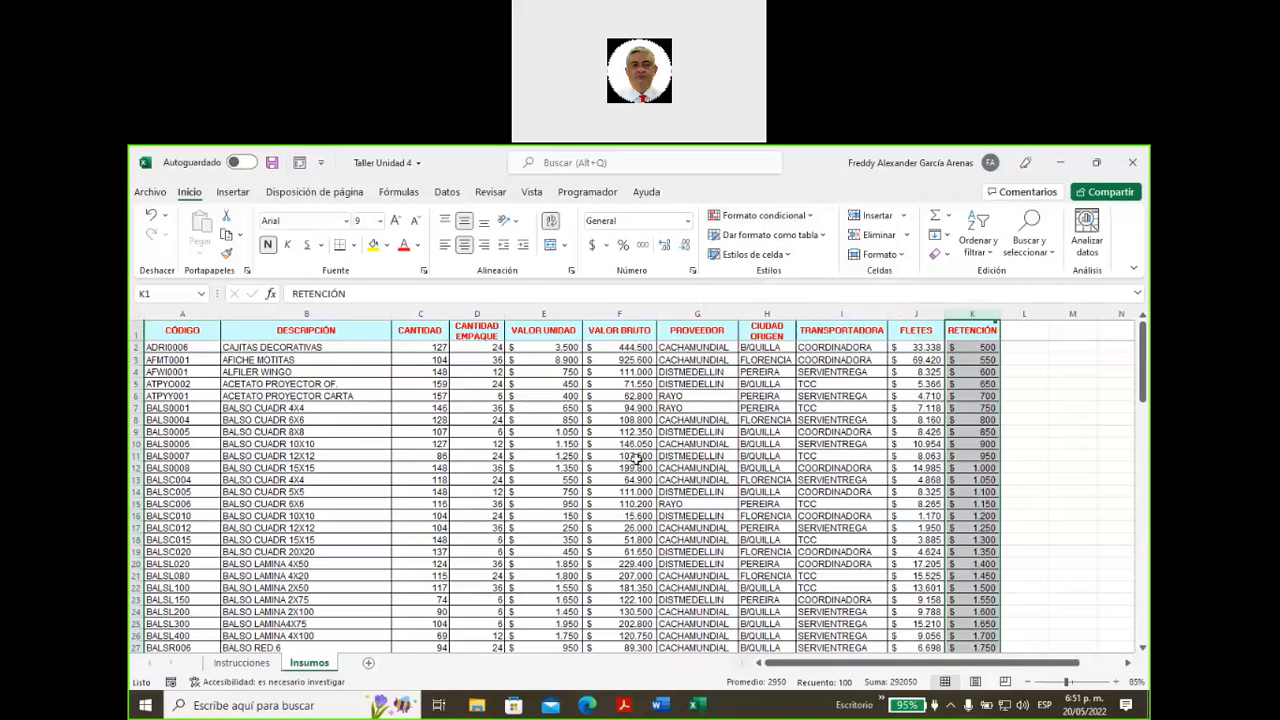
- Try to select the DESCRIPCIÓN data by extending the selection row by row from the header cell B1 downward
left_click(305, 346)
left_click(300, 316)
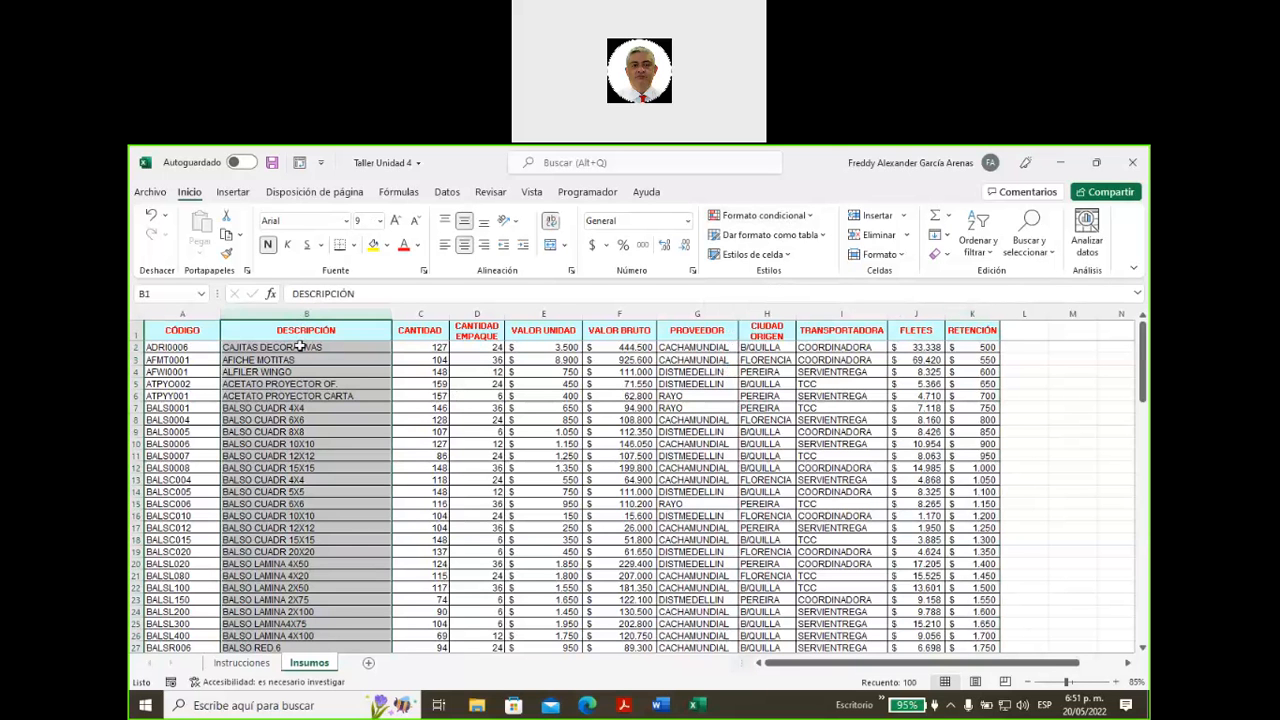
left_click(302, 346)
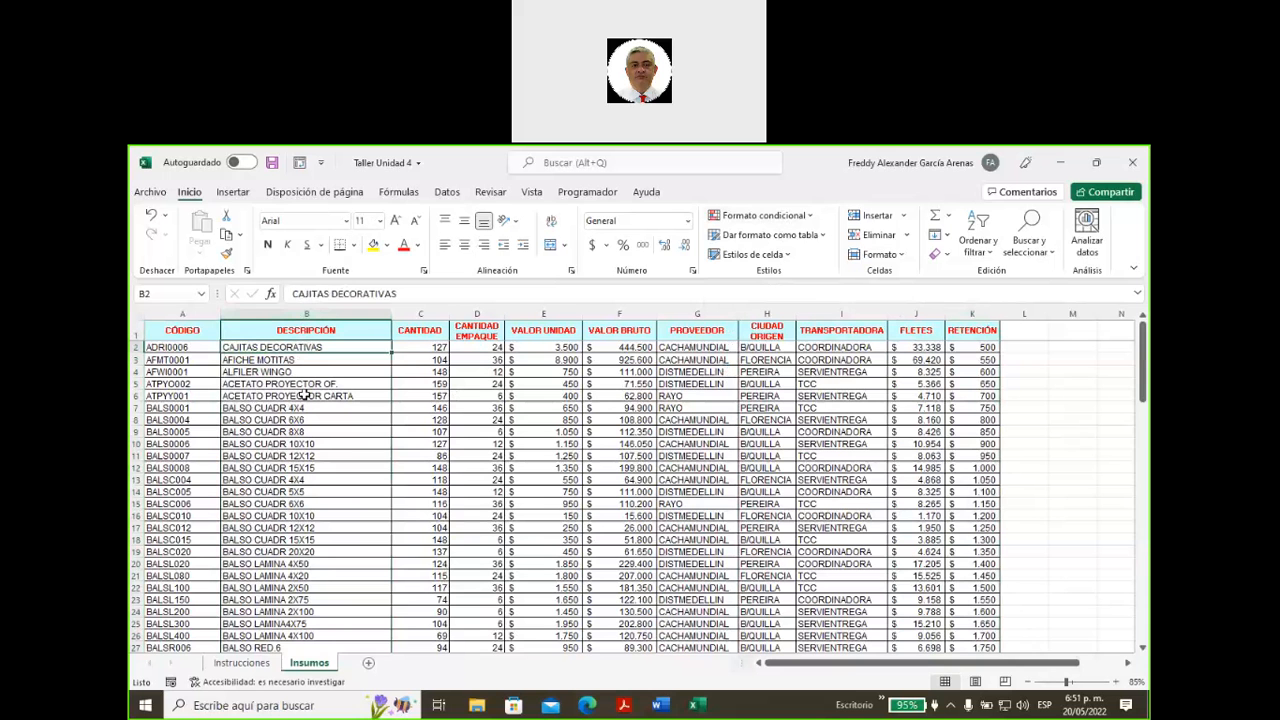
key("shift+Down")
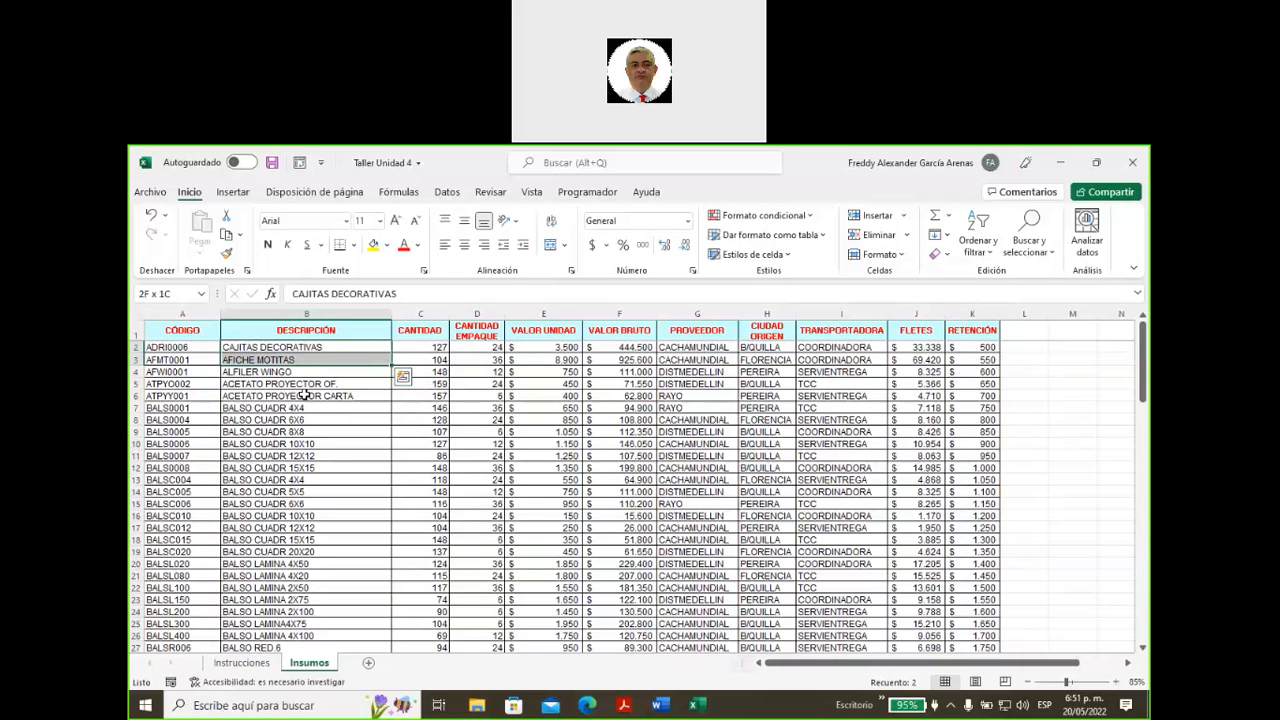
key("shift+Down")
key("Up")
key("Down")
key("Up")
key("shift+Down")
key("shift+Down")
key("shift+Down")
key("shift+Down")
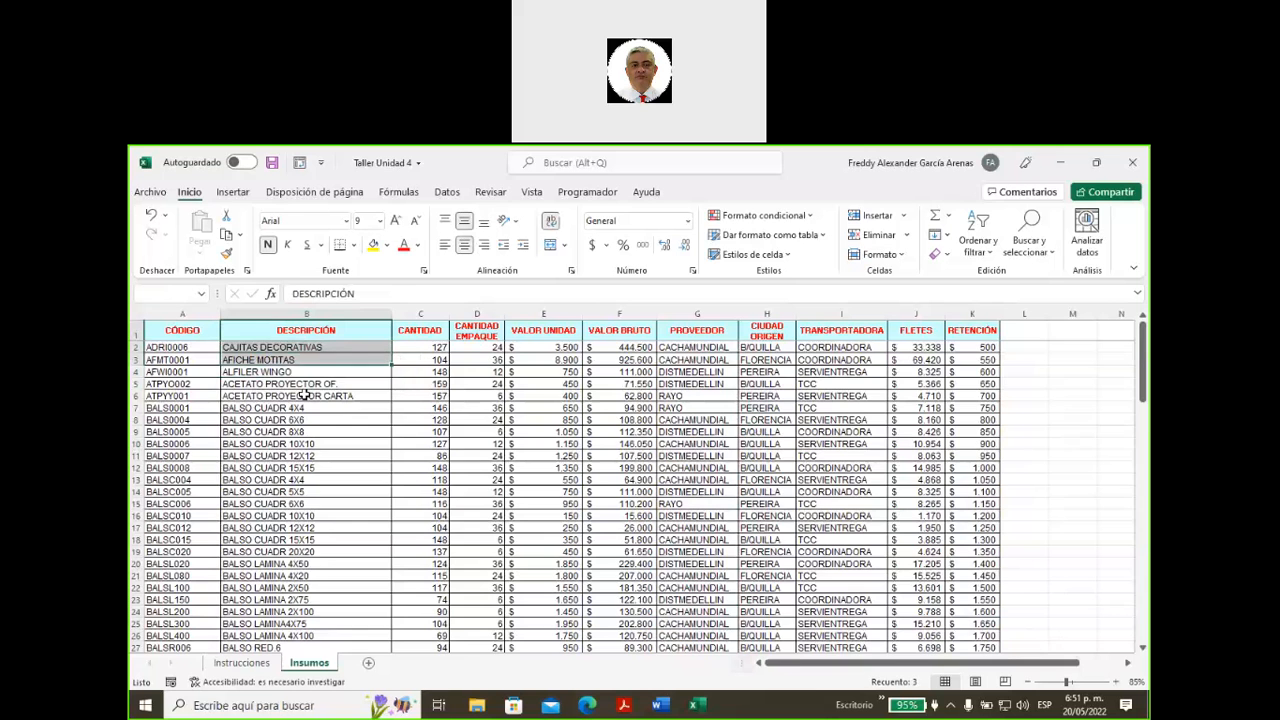
key("shift+Down")
key("shift+Down")
key("shift+Down")
key("shift+Down")
key("shift+Down")
key("shift+Down")
key("shift+Down")
key("shift+Down")
key("shift+Down")
key("shift+Down")
key("shift+Down")
key("shift+Down")
key("shift+Down")
key("shift+Down")
key("shift+Down")
key("shift+Down")
key("shift+Down")
key("shift+Down")
key("shift+Down")
key("shift+Down")
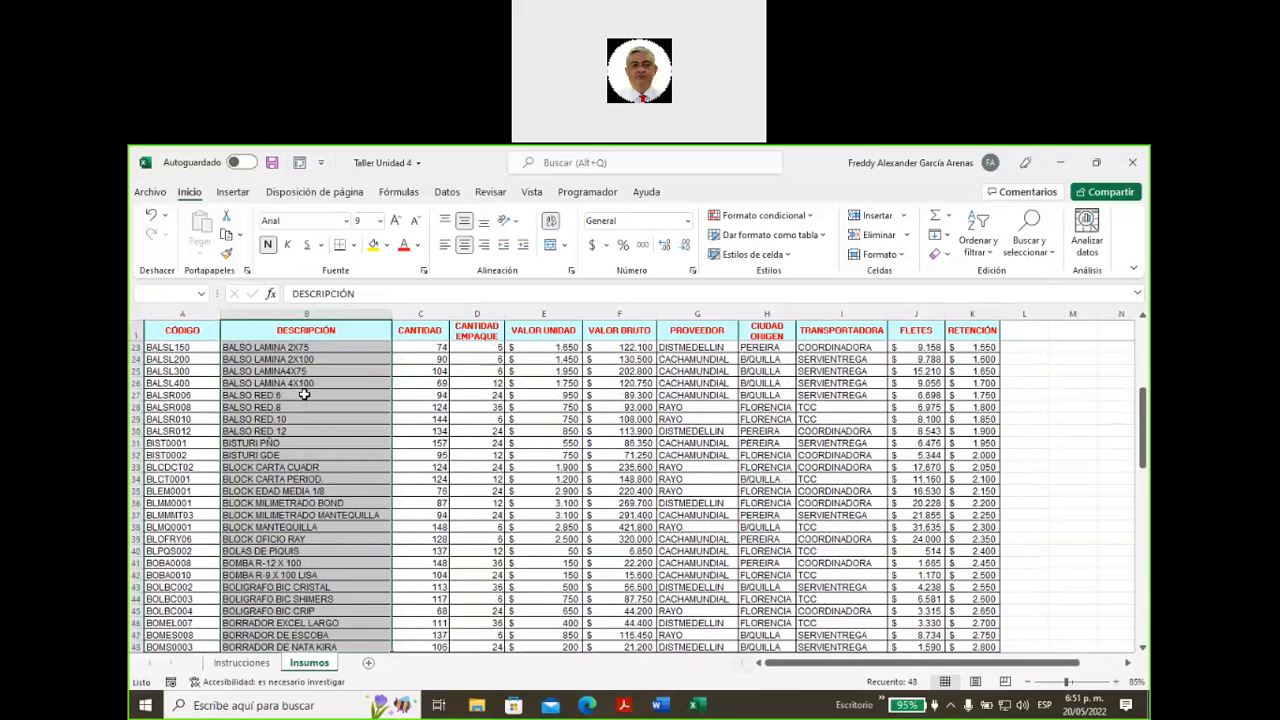
key("shift+Down")
key("shift+Down")
key("shift+Down")
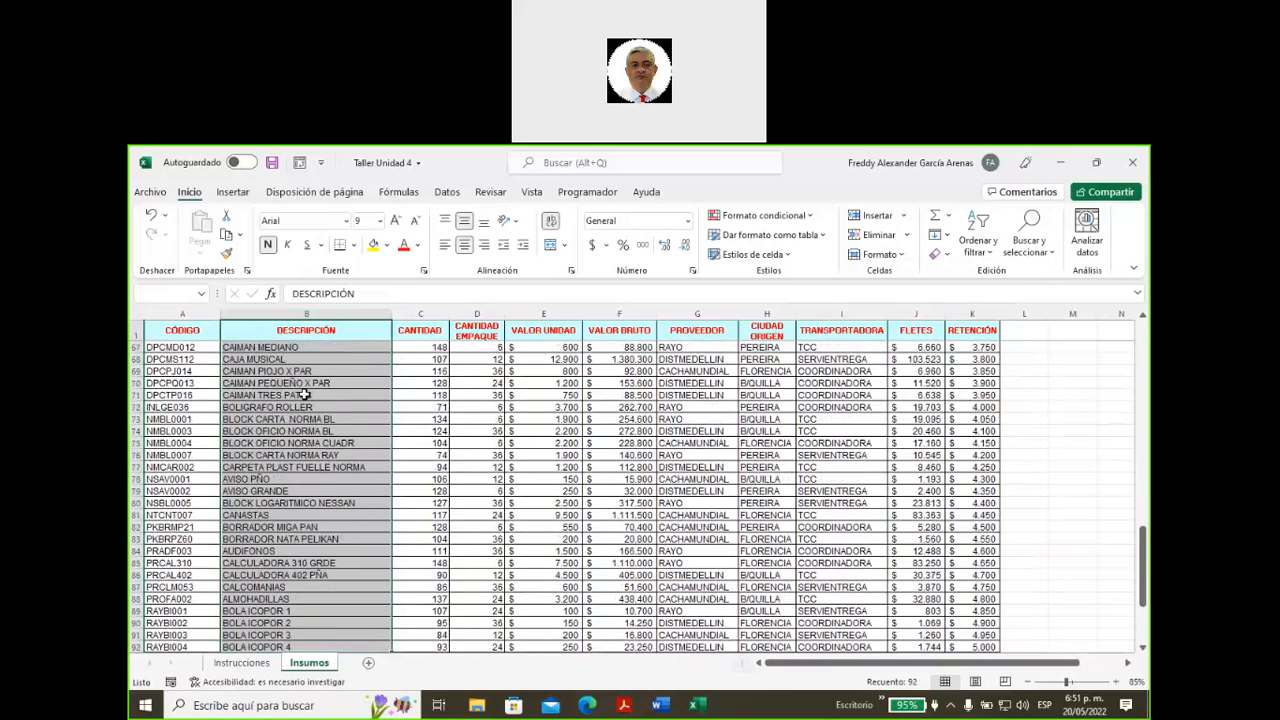
key("ctrl+shift+Down")
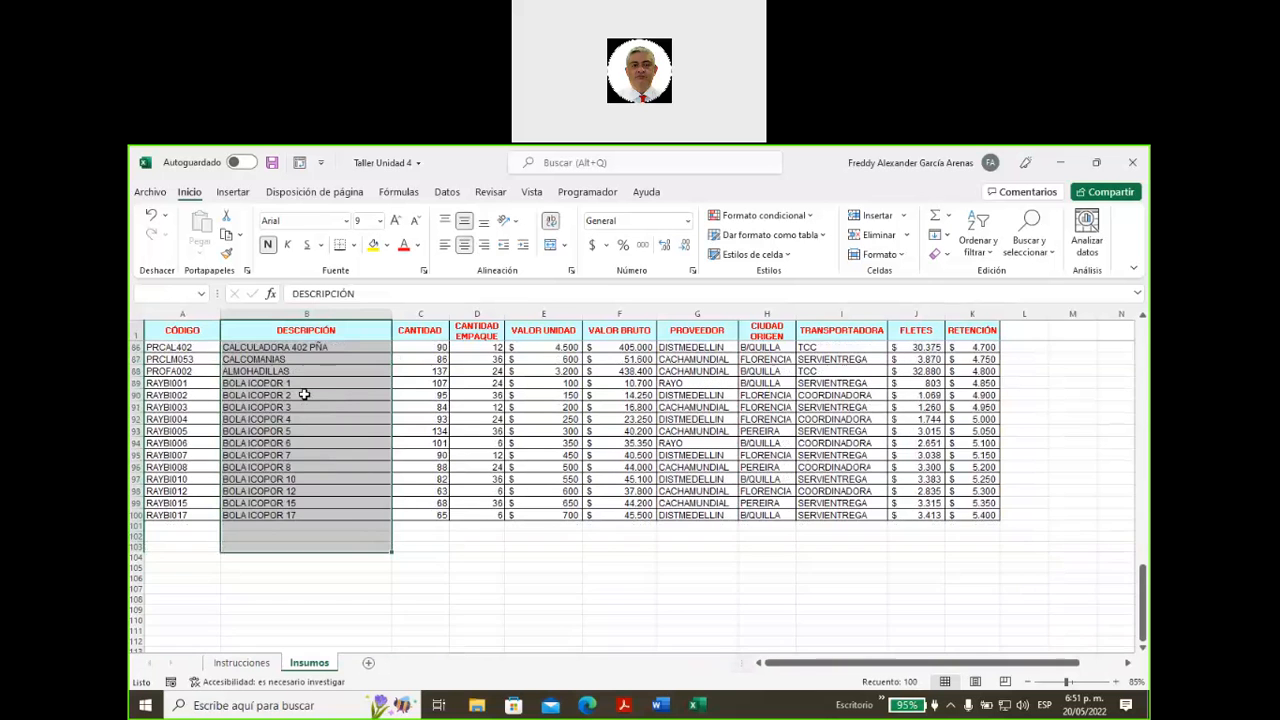
- Select the DESCRIPCIÓN data without its header, from cell B2 down to the last filled row, B100
key("Down")
key("Down")
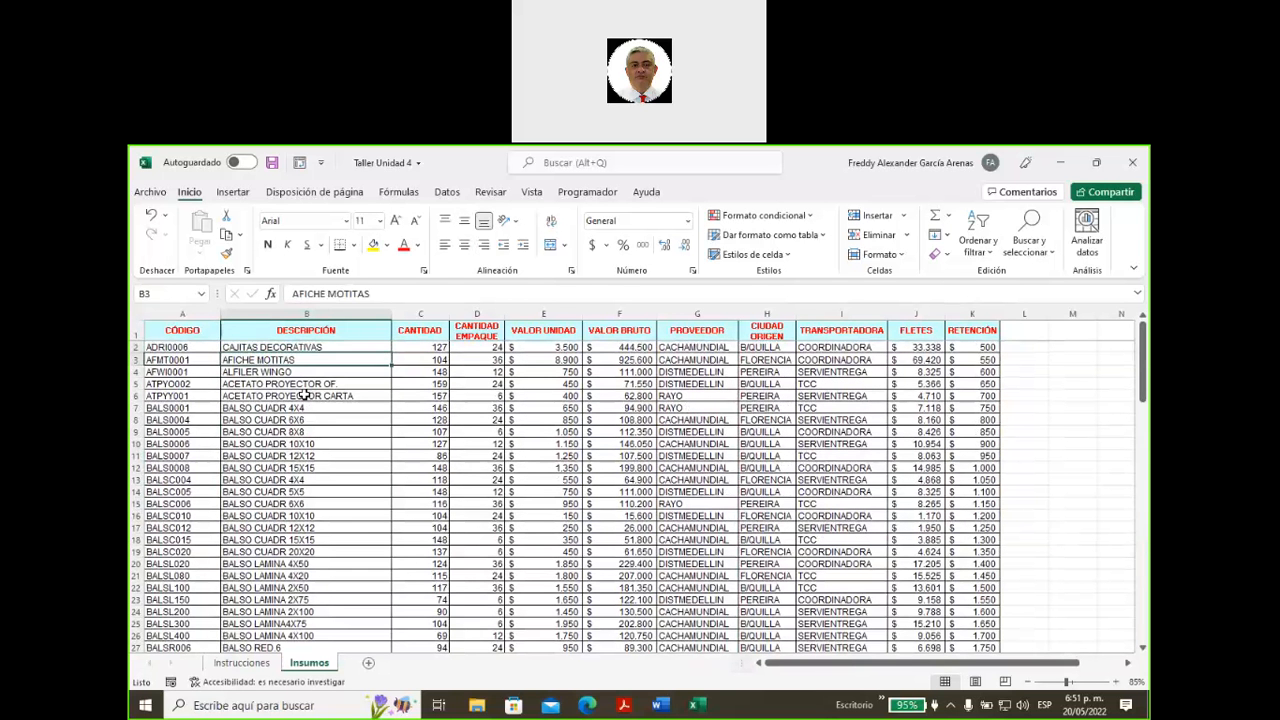
key("Up")
key("shift+Down")
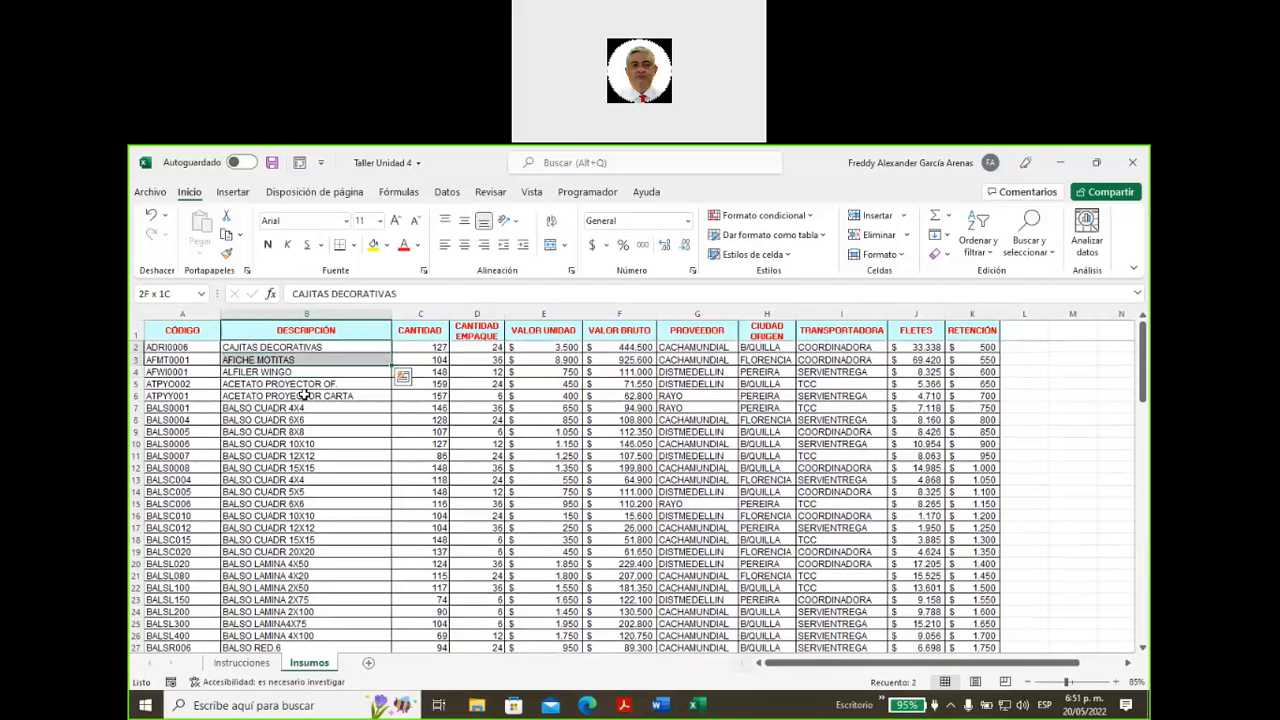
key("shift+Up")
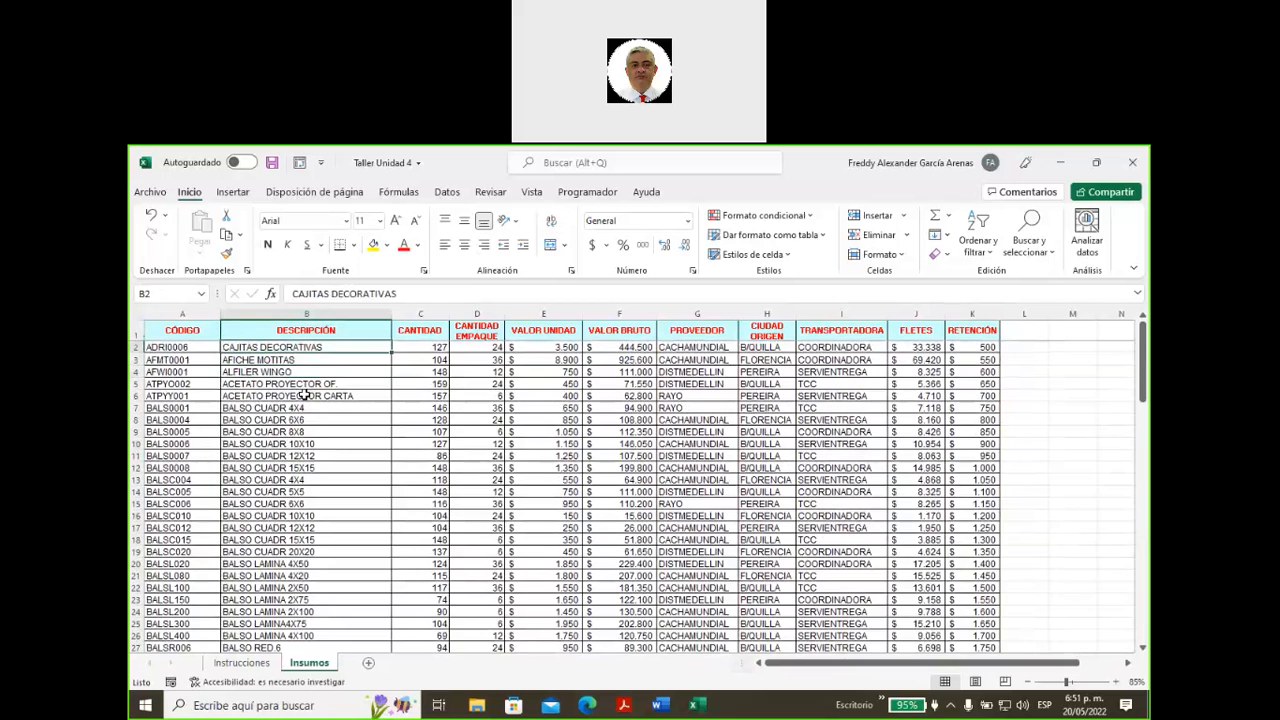
key("ctrl+shift+Down")
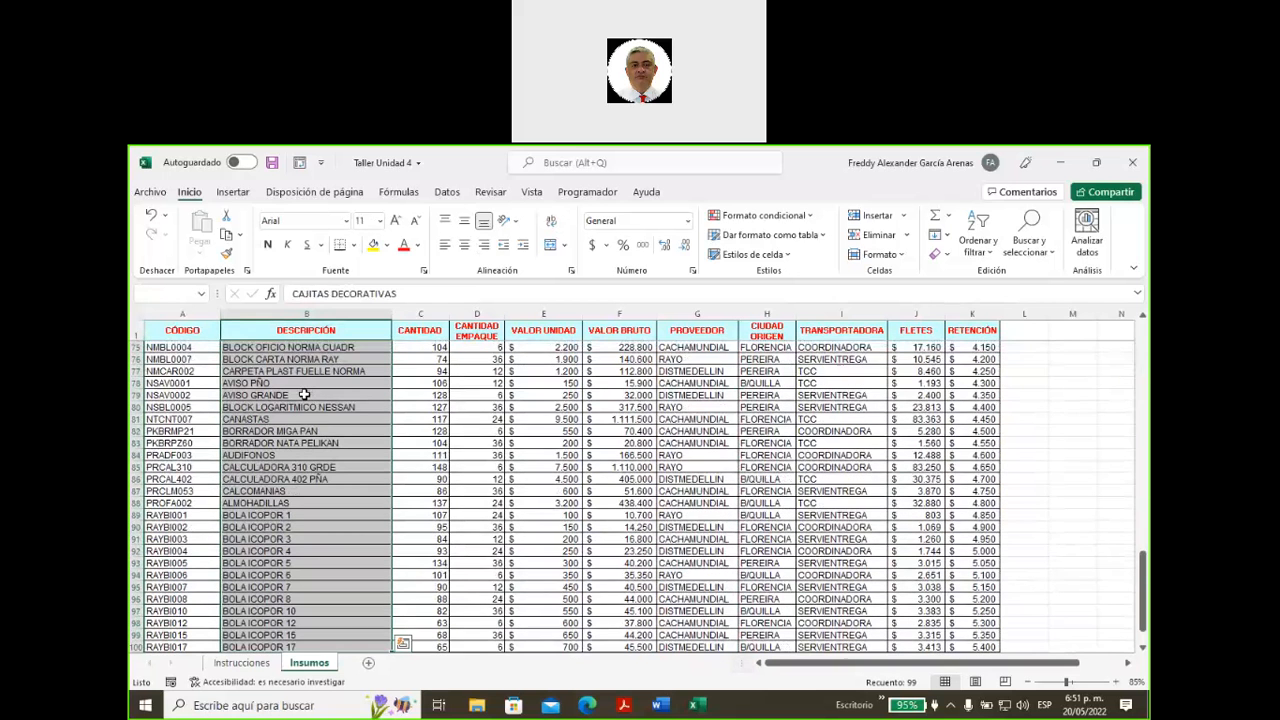
- Start a Texto que contiene highlighting rule for the selected DESCRIPCIÓN data and set its text to "Bolas"
scroll(276, 490, "down", 2)
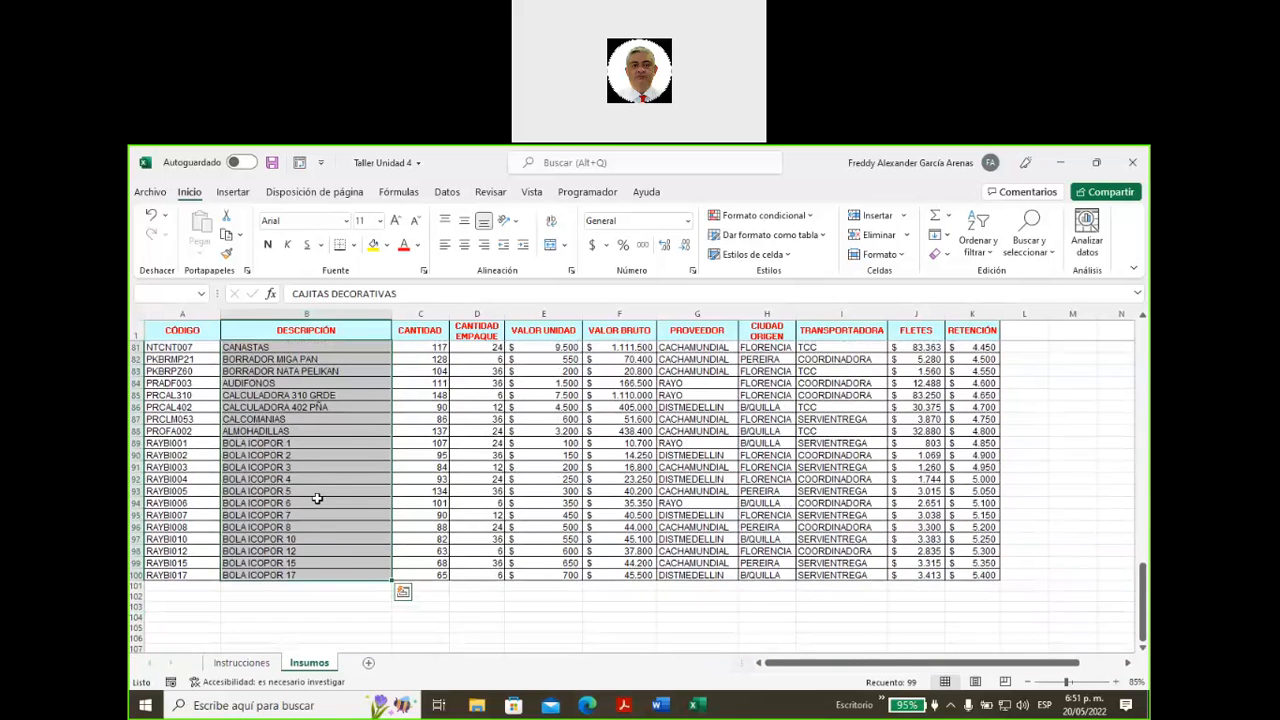
scroll(320, 498, "up", 14)
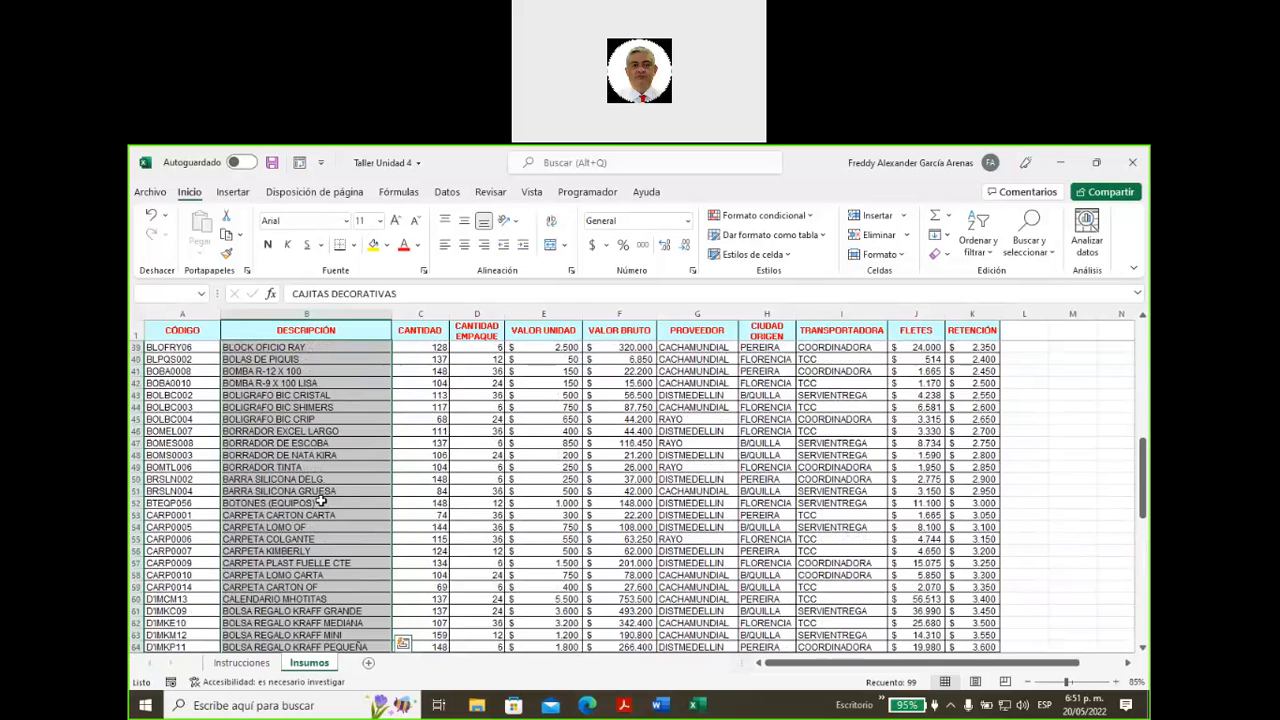
scroll(320, 500, "up", 4)
scroll(320, 500, "up", 8)
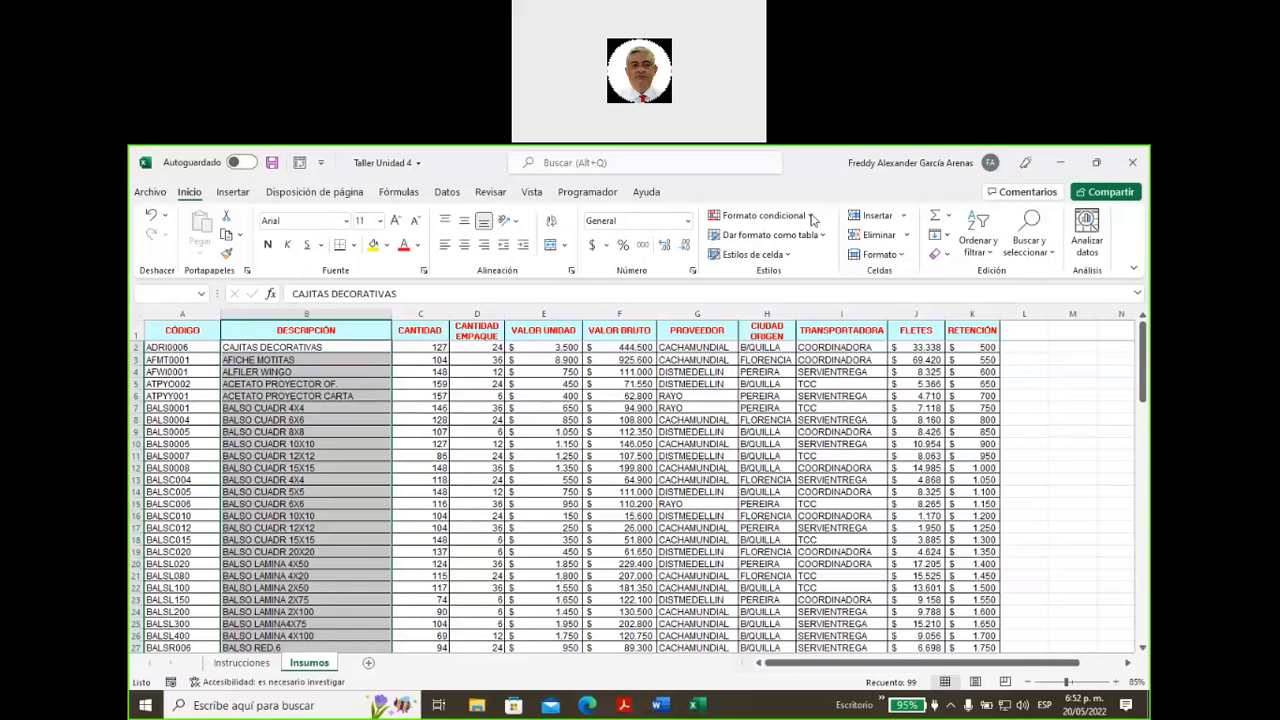
left_click(773, 218)
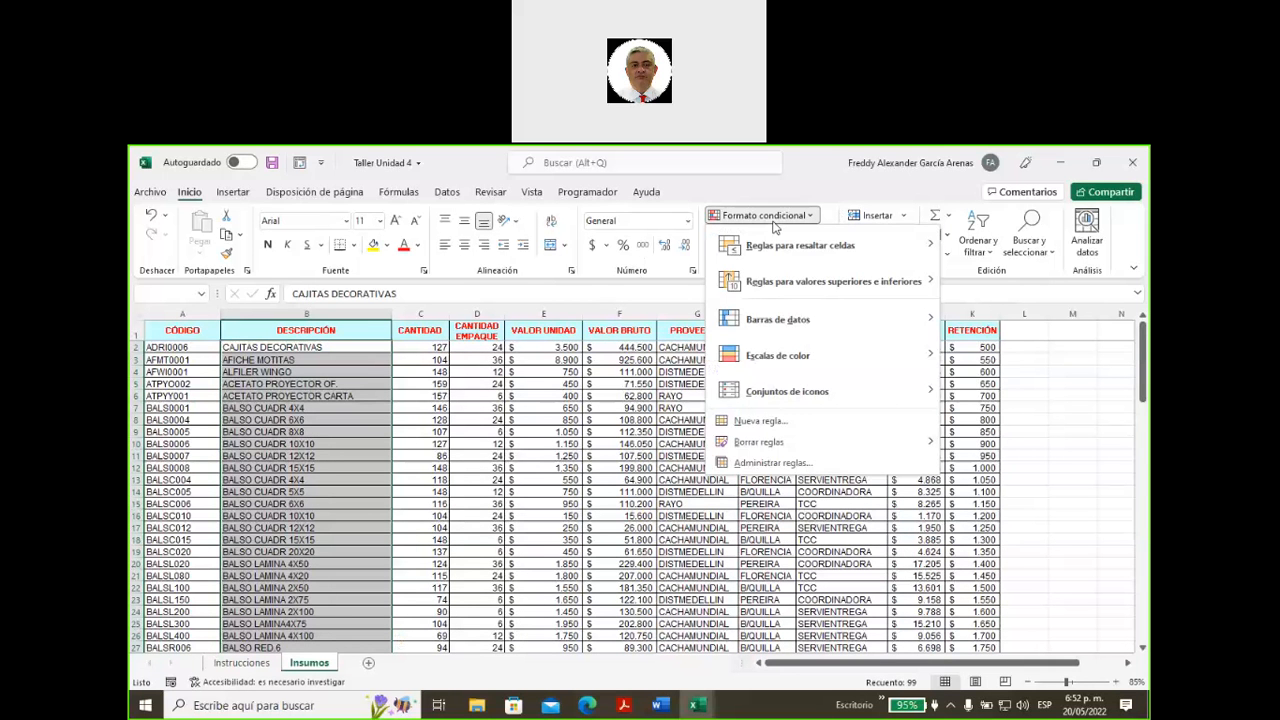
mouse_move(772, 251)
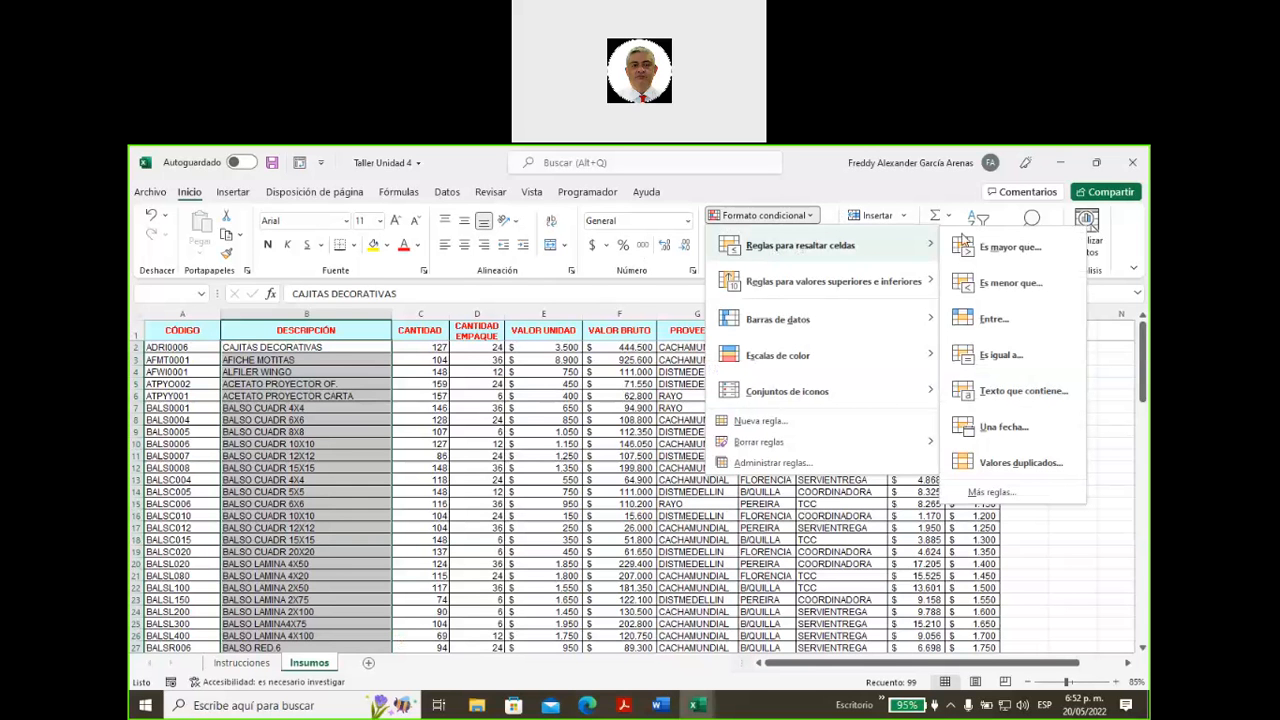
left_click(1015, 400)
left_click_drag(683, 376, 699, 323)
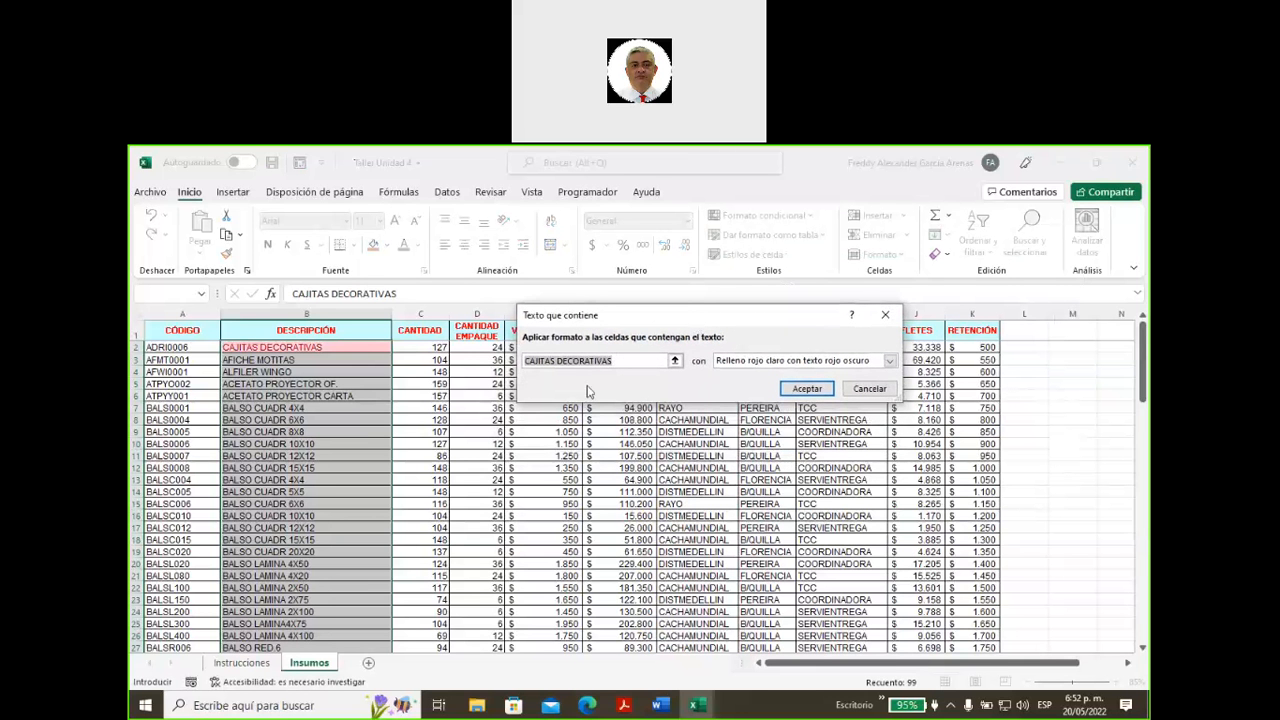
key("BackSpace")
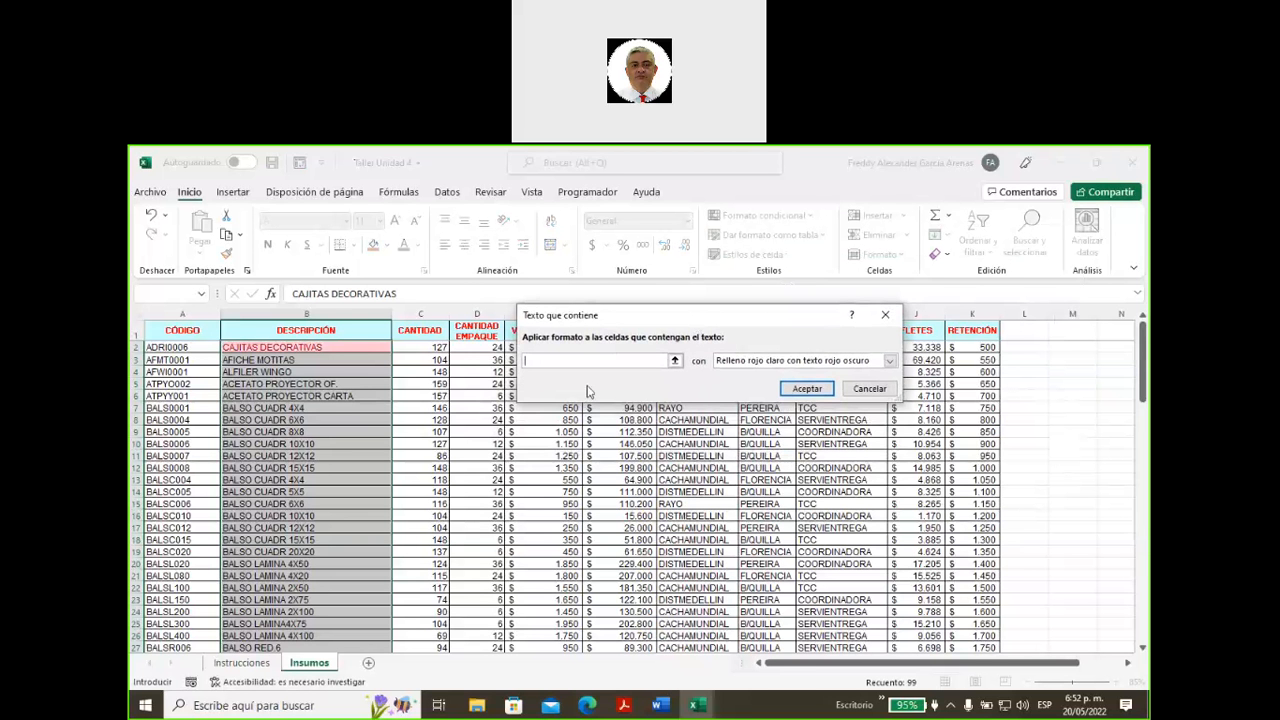
type("Bolo")
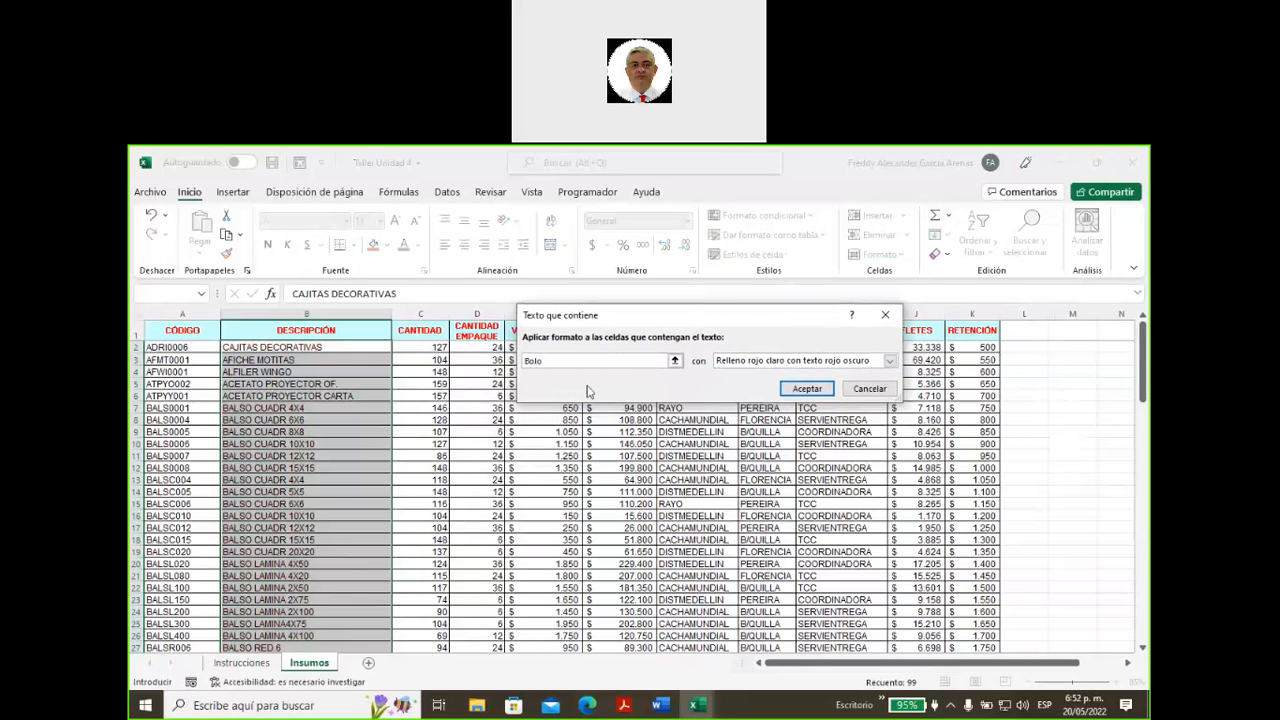
key("BackSpace")
type("as")
- Choose Relleno rojo claro as the format for the "Bolas" rule and apply it
left_click(890, 361)
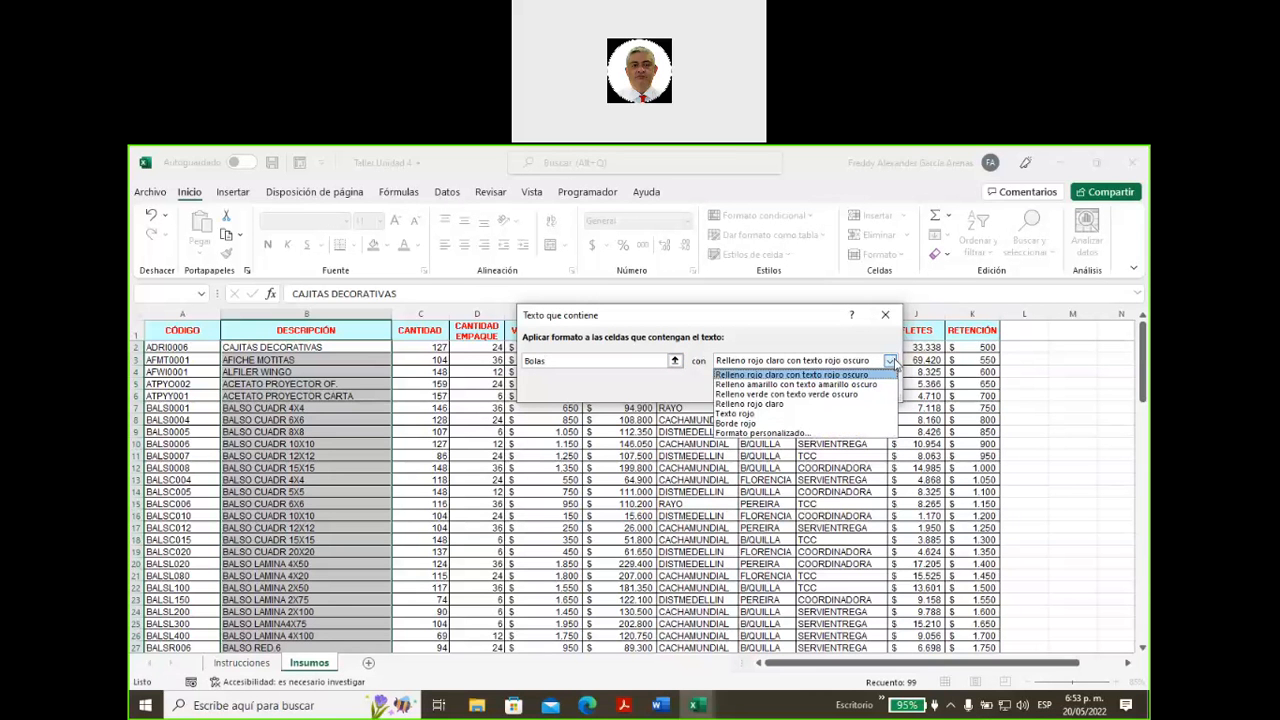
left_click(781, 405)
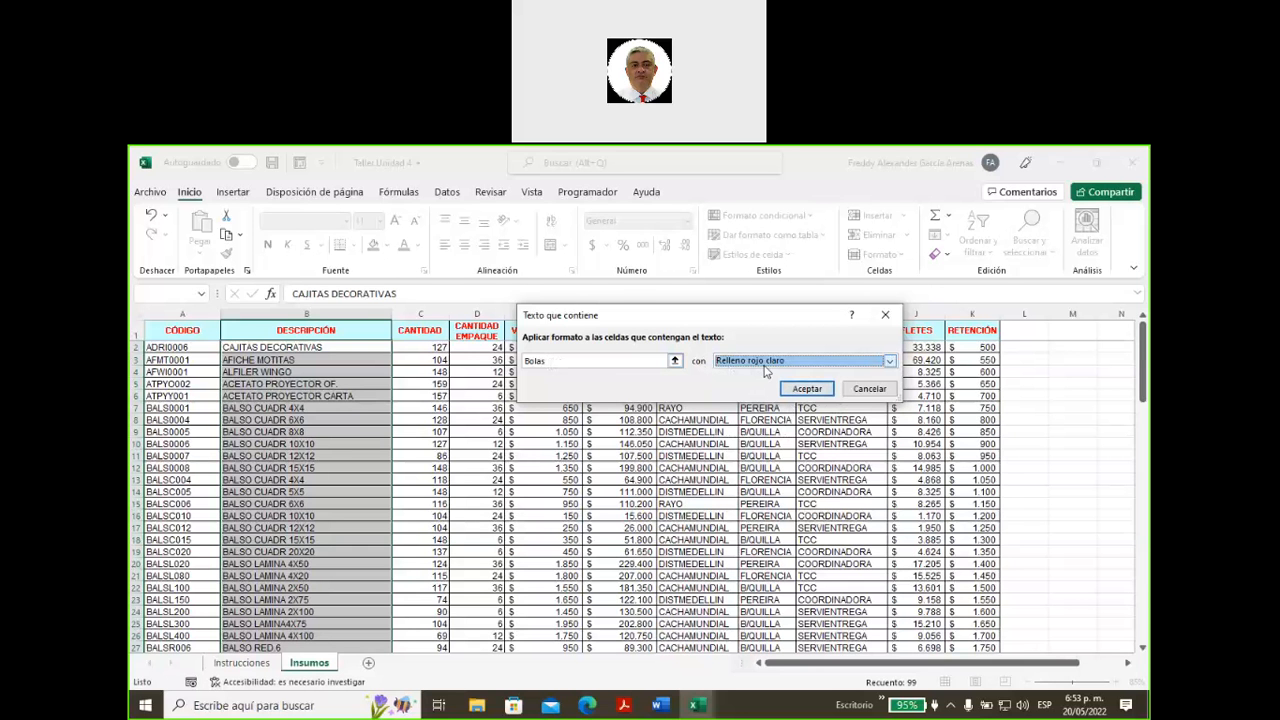
left_click(807, 389)
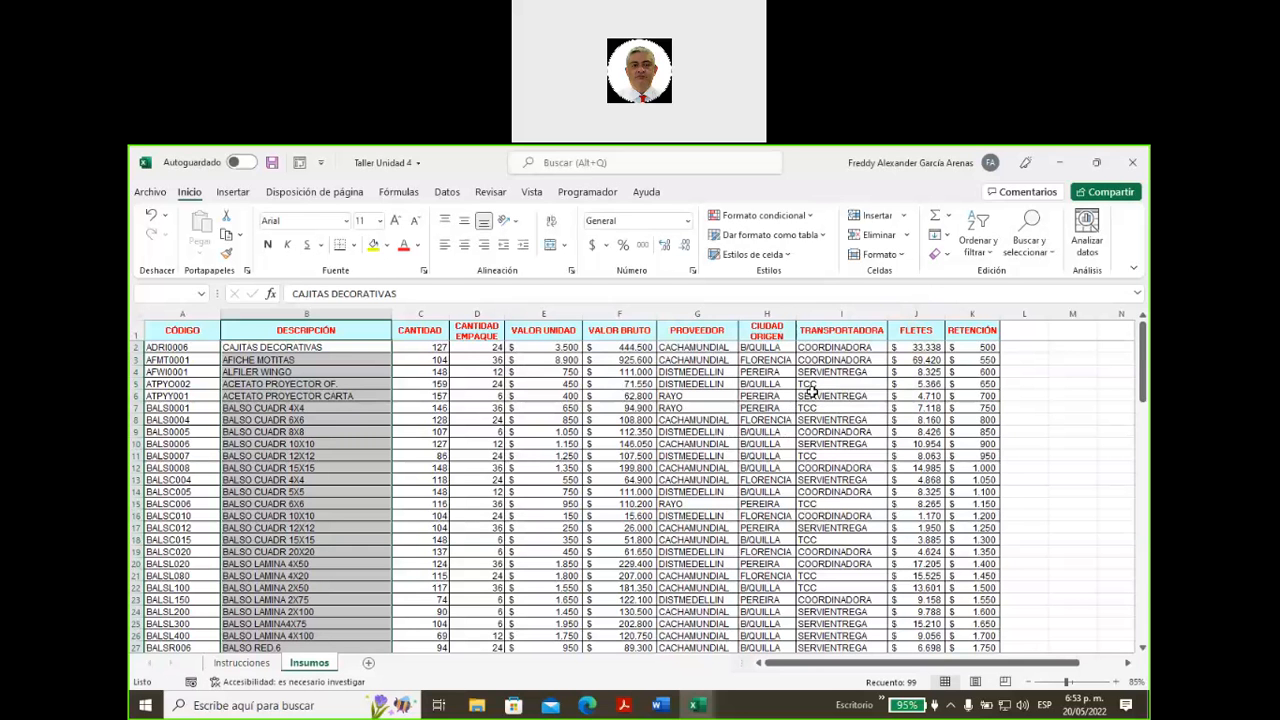
- Find the highlighted product in the DESCRIPCIÓN column and select its cell, B40 (BOLAS DE PIQUIS)
scroll(304, 421, "down", 4)
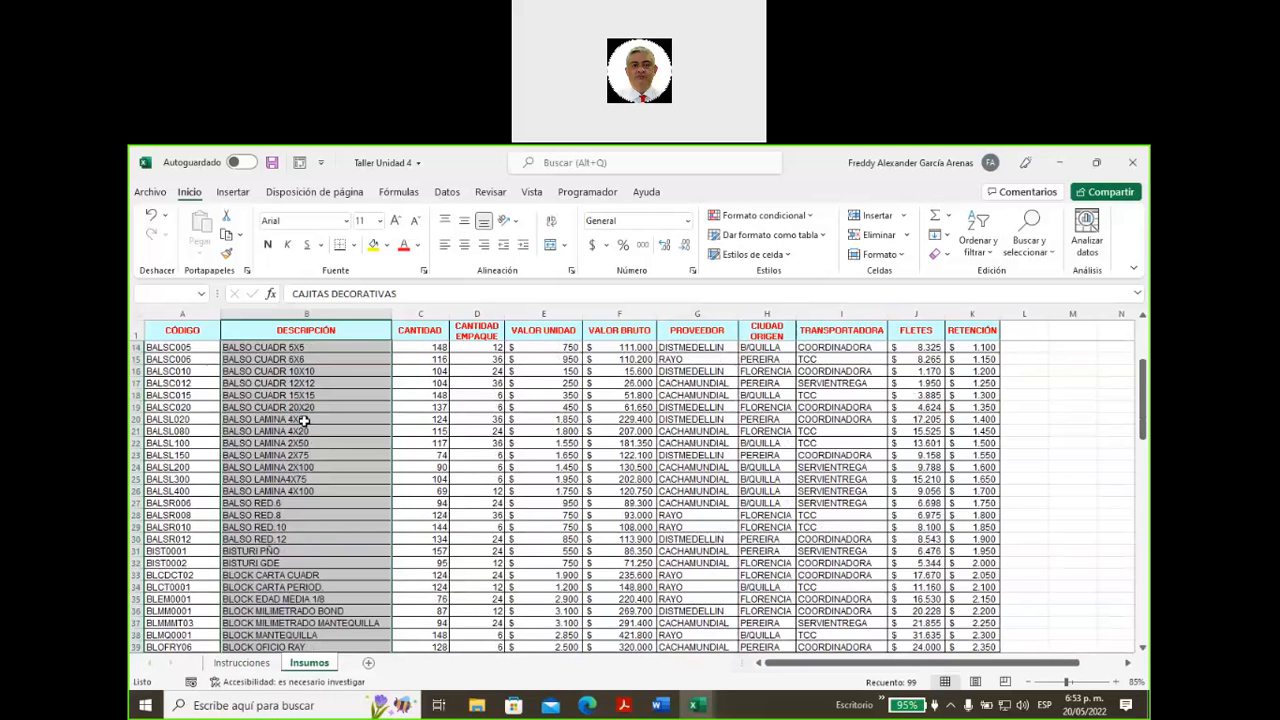
scroll(304, 421, "down", 6)
scroll(304, 421, "down", 1)
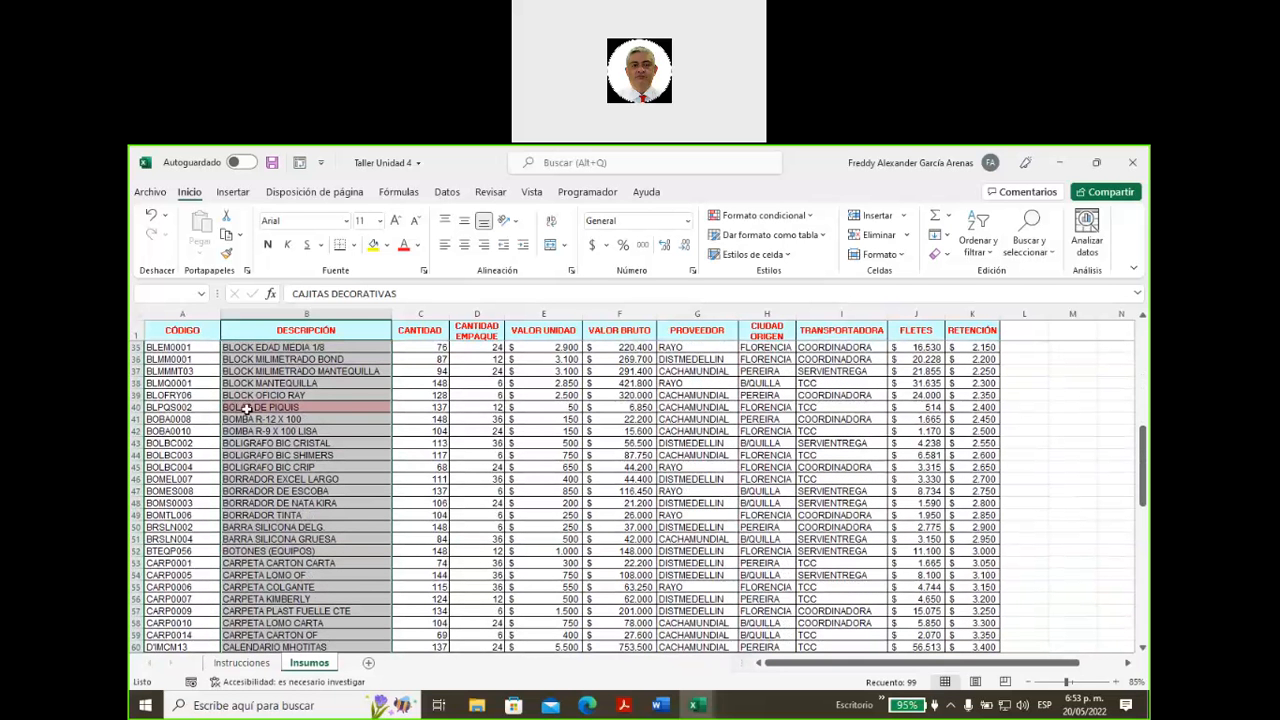
left_click(405, 409)
left_click(308, 411)
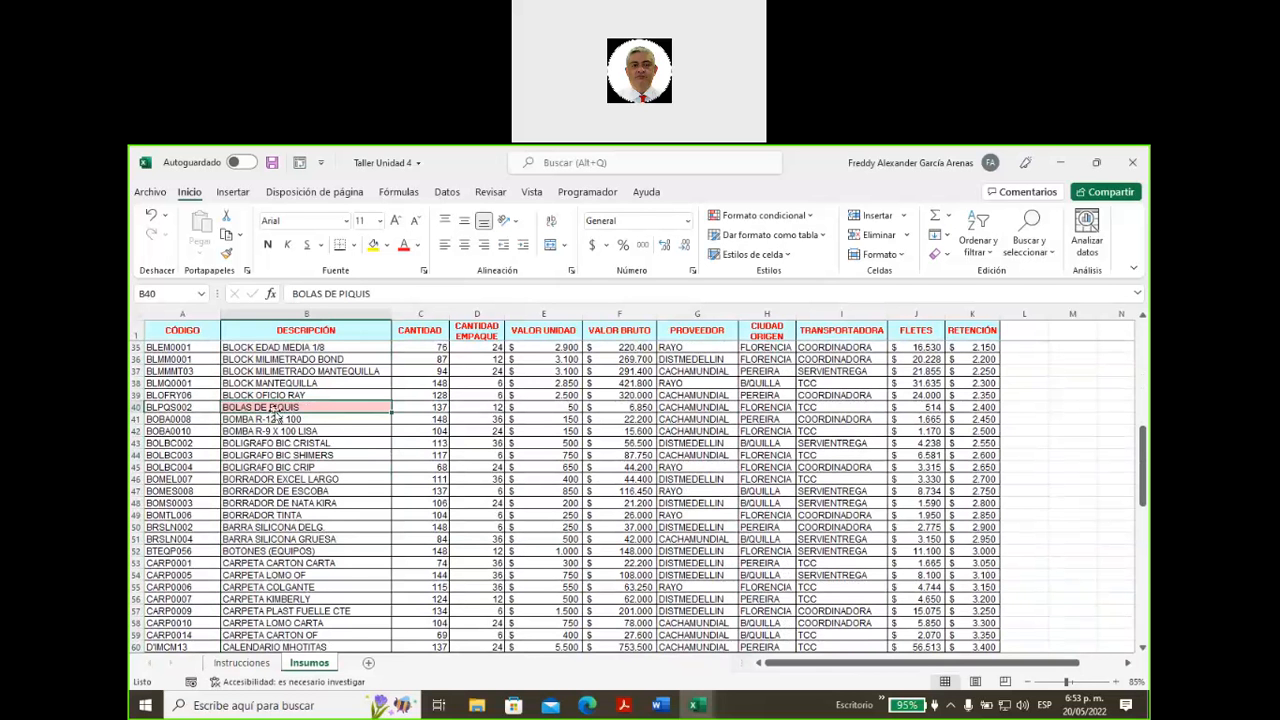
- Check the rest of the DESCRIPCIÓN column, down to row 100 and back, for any other highlighted entries
scroll(323, 467, "down", 4)
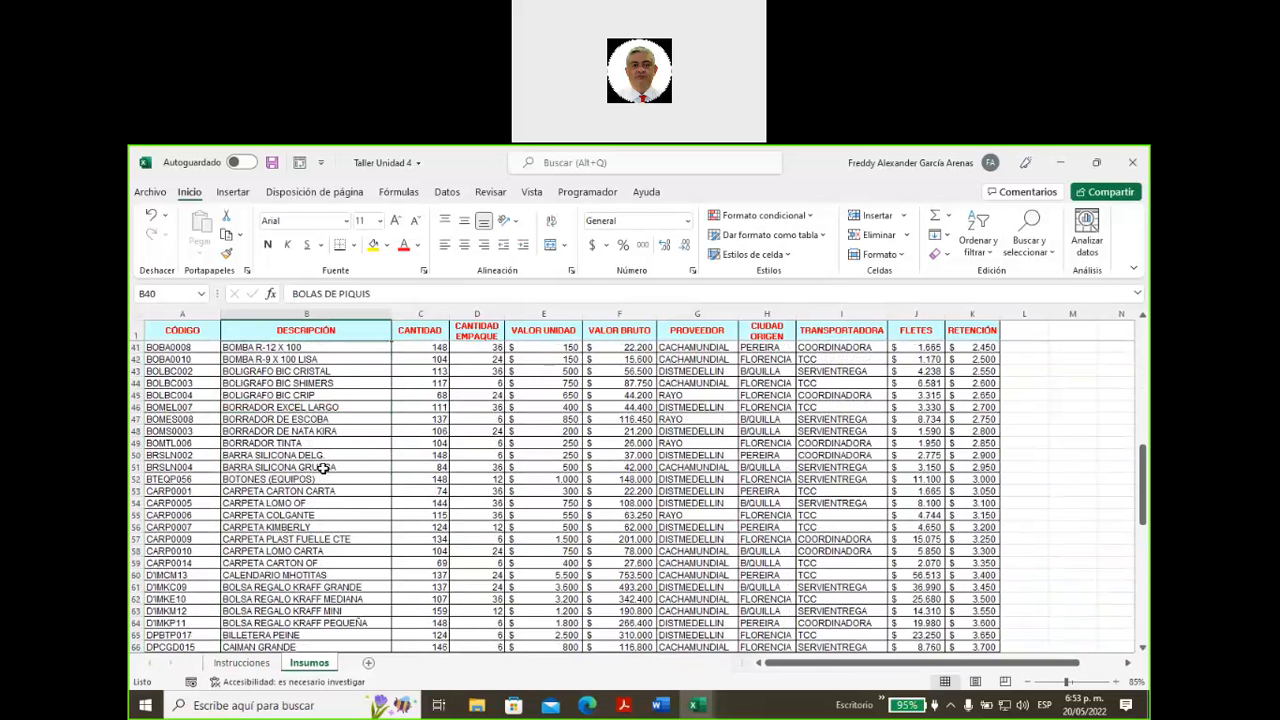
scroll(323, 467, "down", 2)
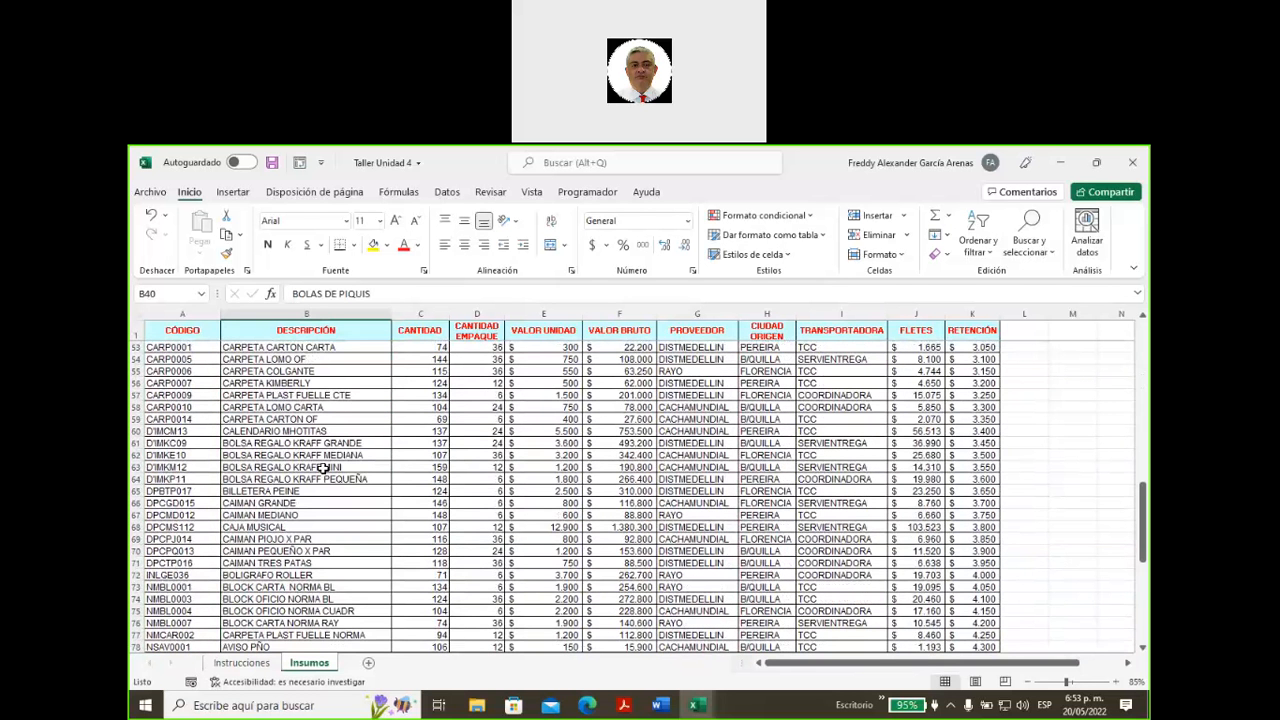
scroll(323, 467, "down", 9)
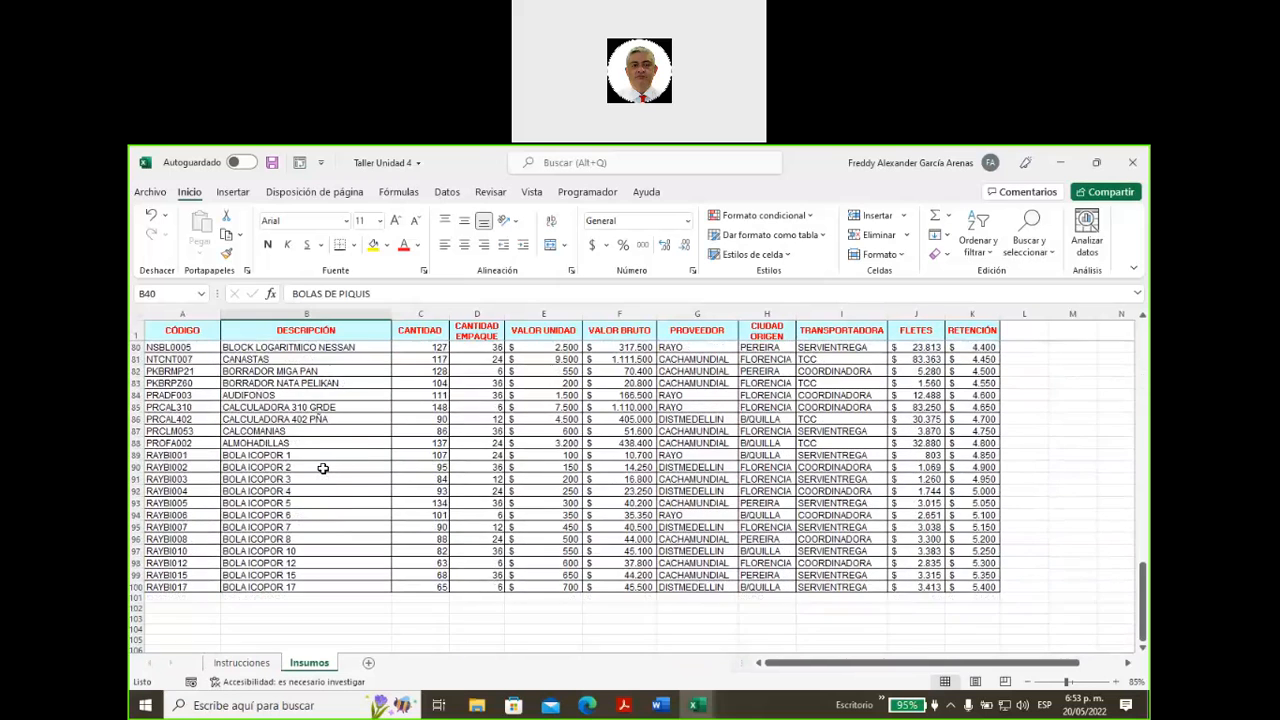
scroll(323, 467, "up", 18)
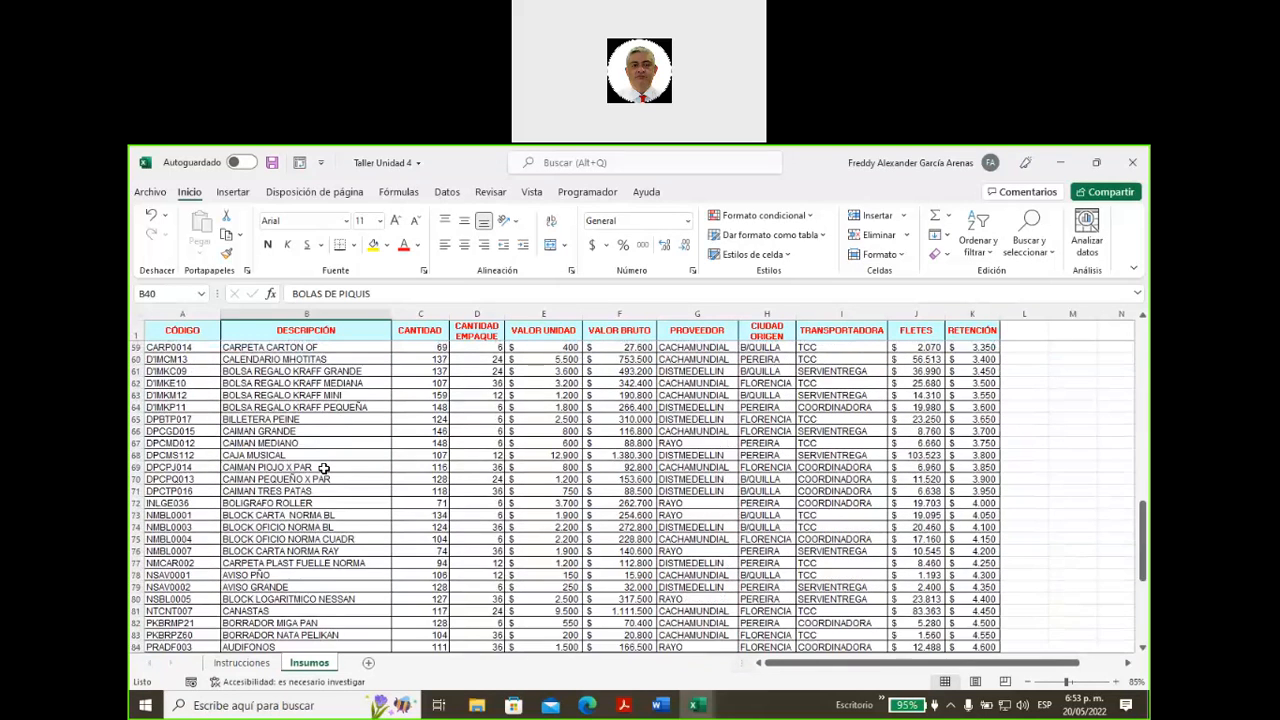
scroll(323, 467, "up", 6)
scroll(323, 467, "down", 6)
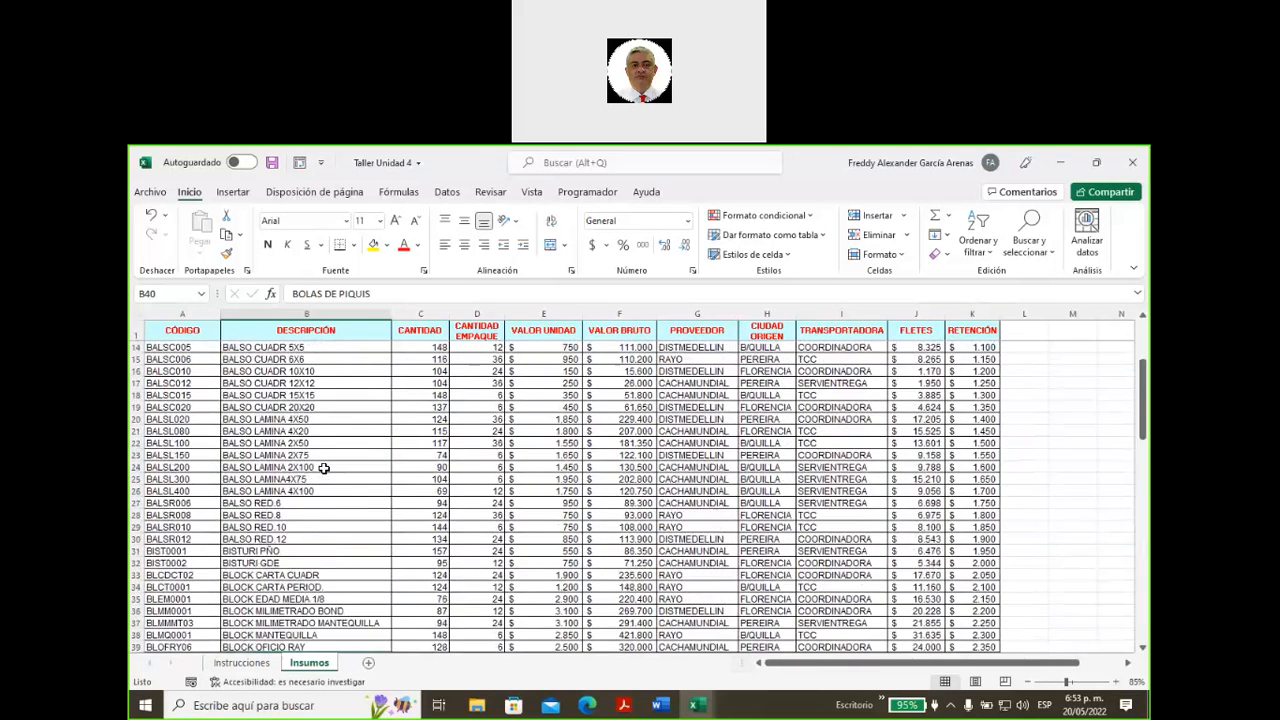
scroll(323, 467, "down", 11)
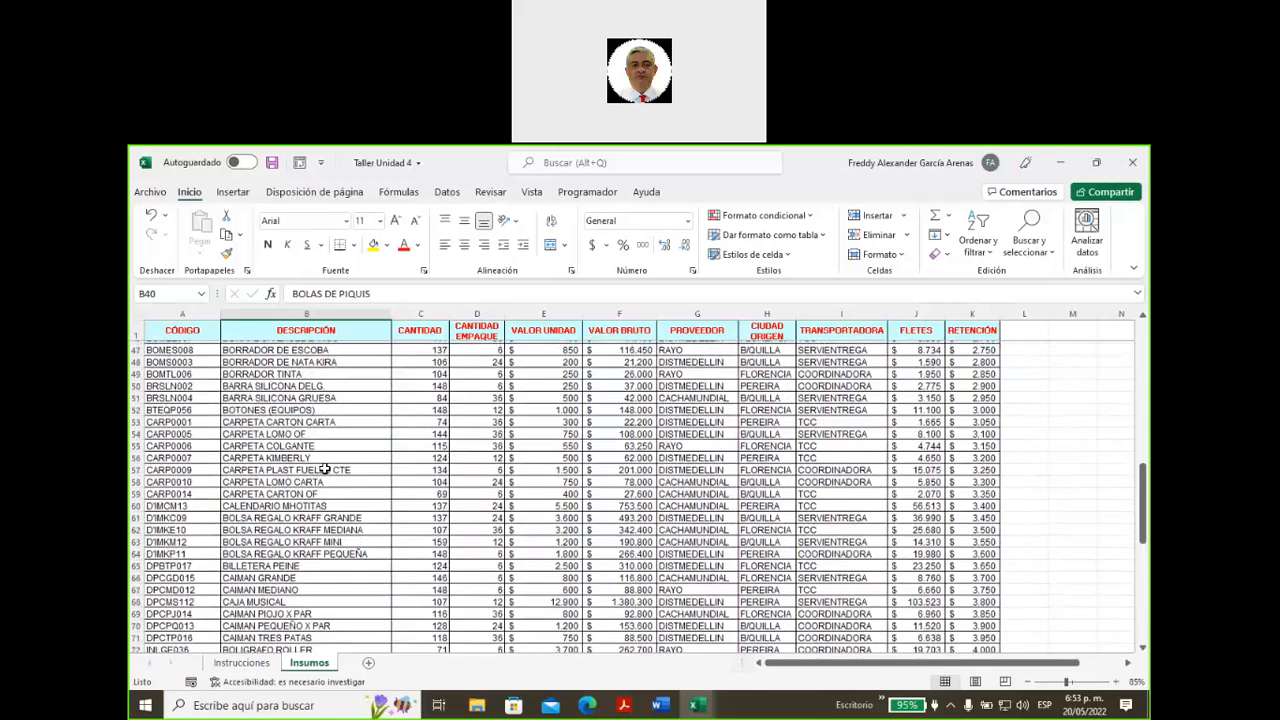
scroll(323, 467, "down", 7)
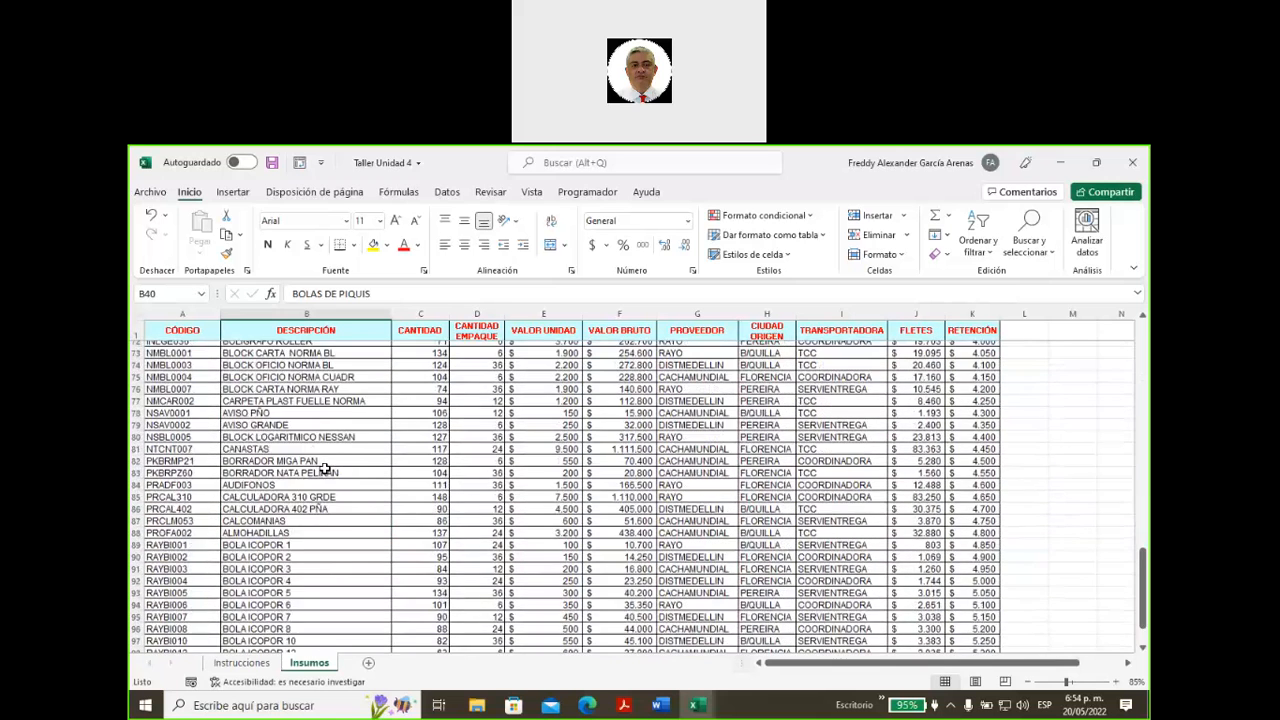
- Select the DESCRIPCIÓN data from B100 up to B2 and consult the exercise statements on the Instrucciones sheet, returning to Insumos
left_click(308, 588)
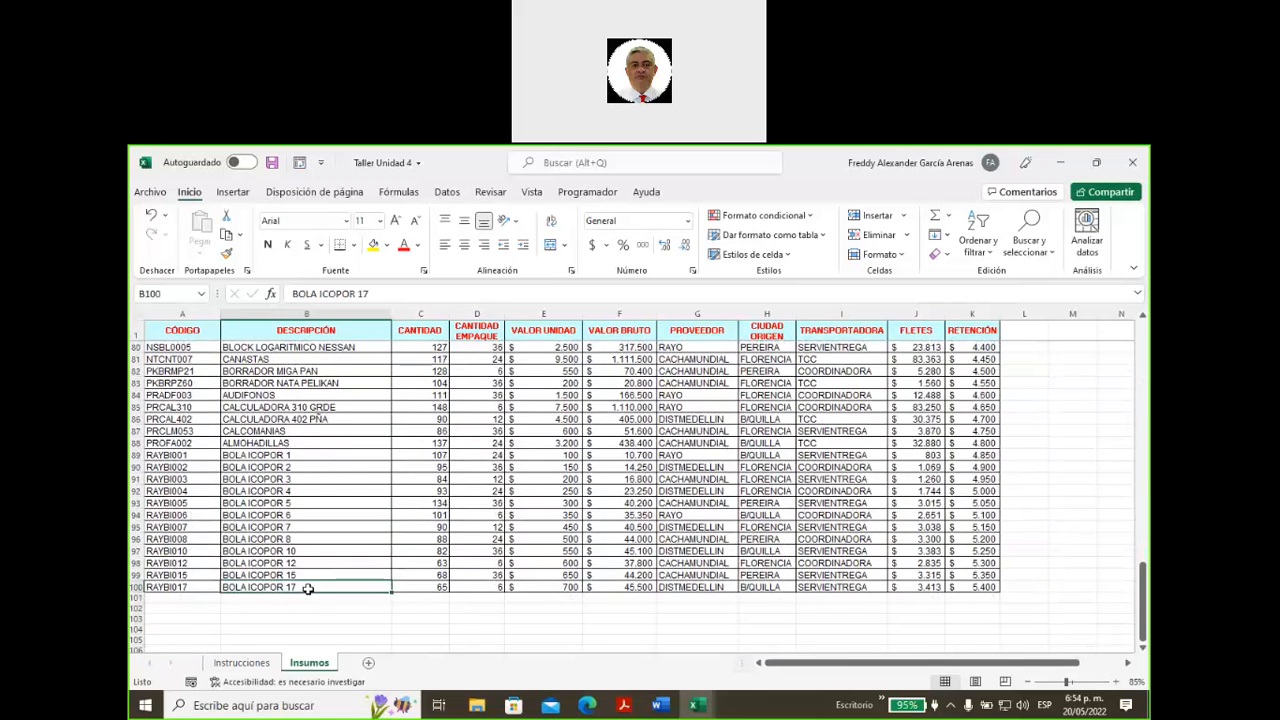
left_click_drag(308, 588, 322, 292)
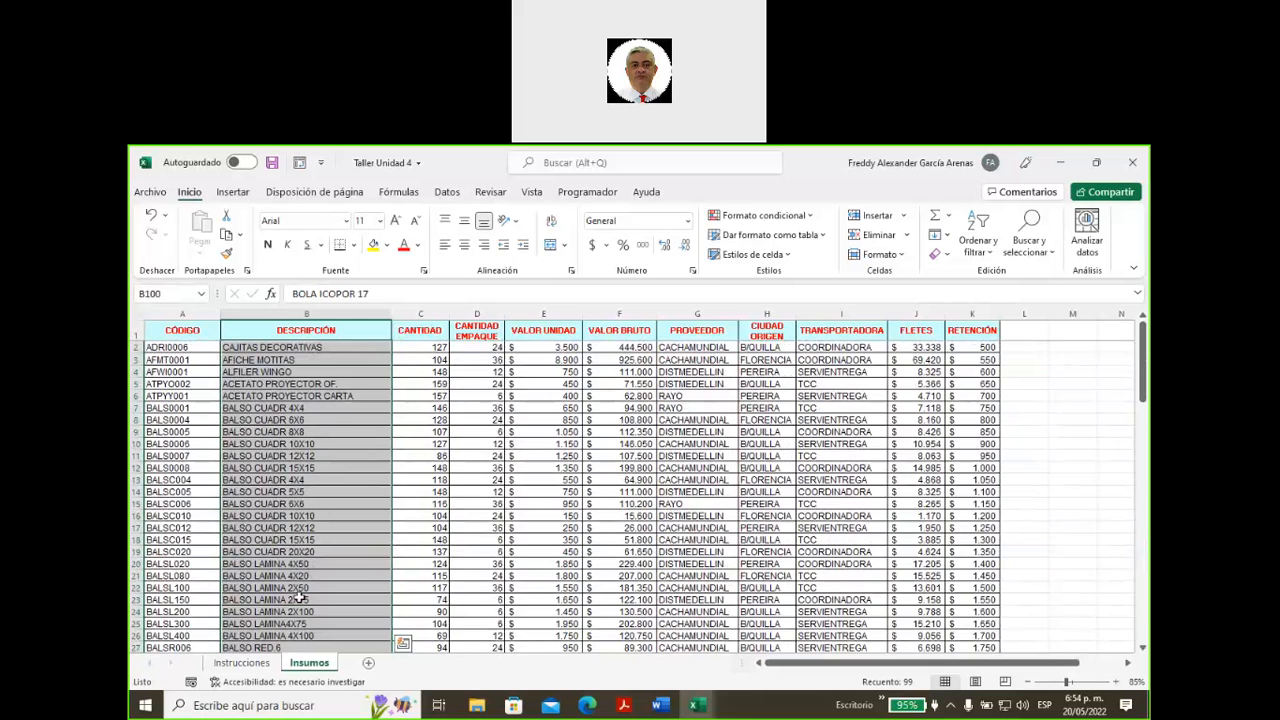
left_click(241, 664)
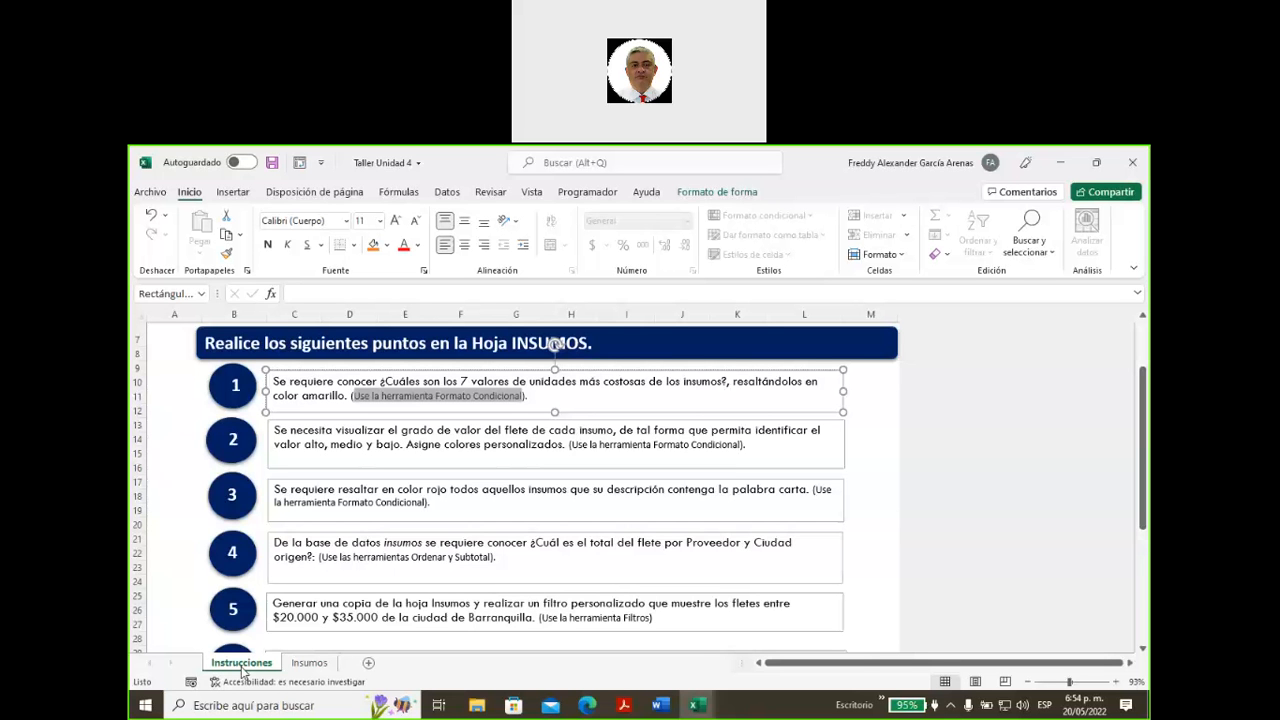
left_click(309, 663)
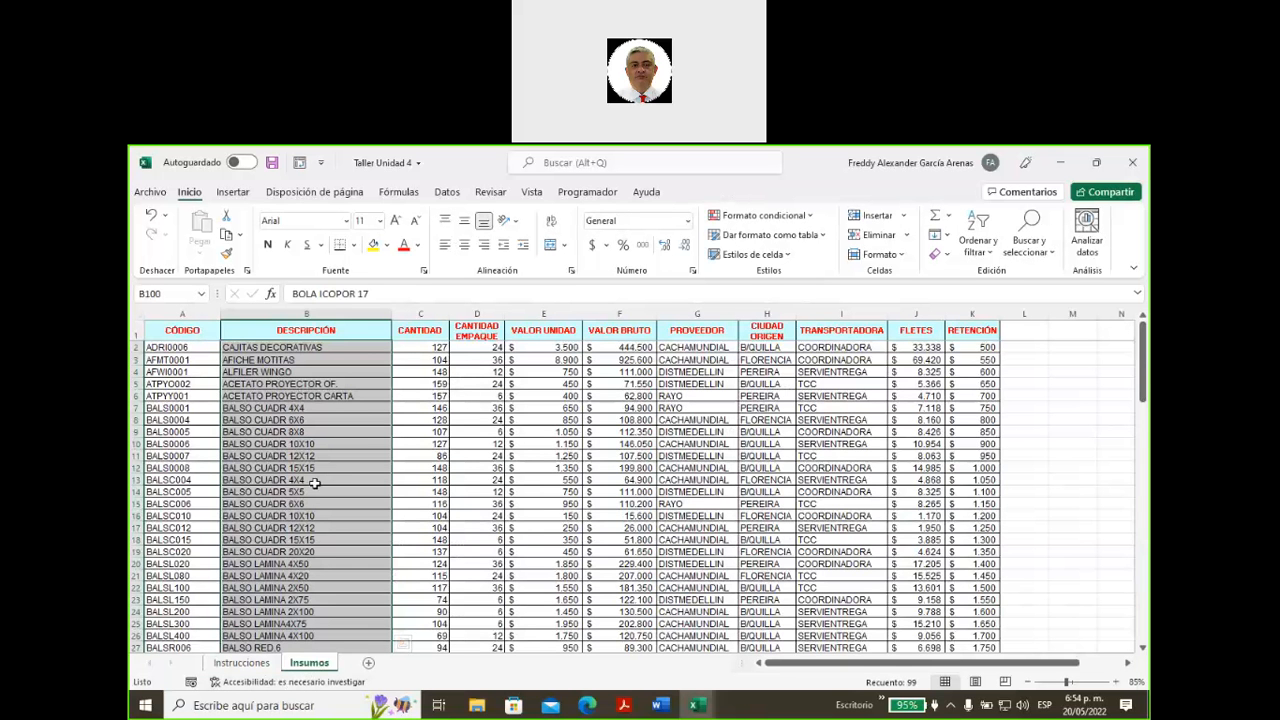
- Set up a Texto que contiene rule on the DESCRIPCIÓN data for "cartas" with Relleno amarillo con texto amarillo oscuro
scroll(314, 483, "down", 14)
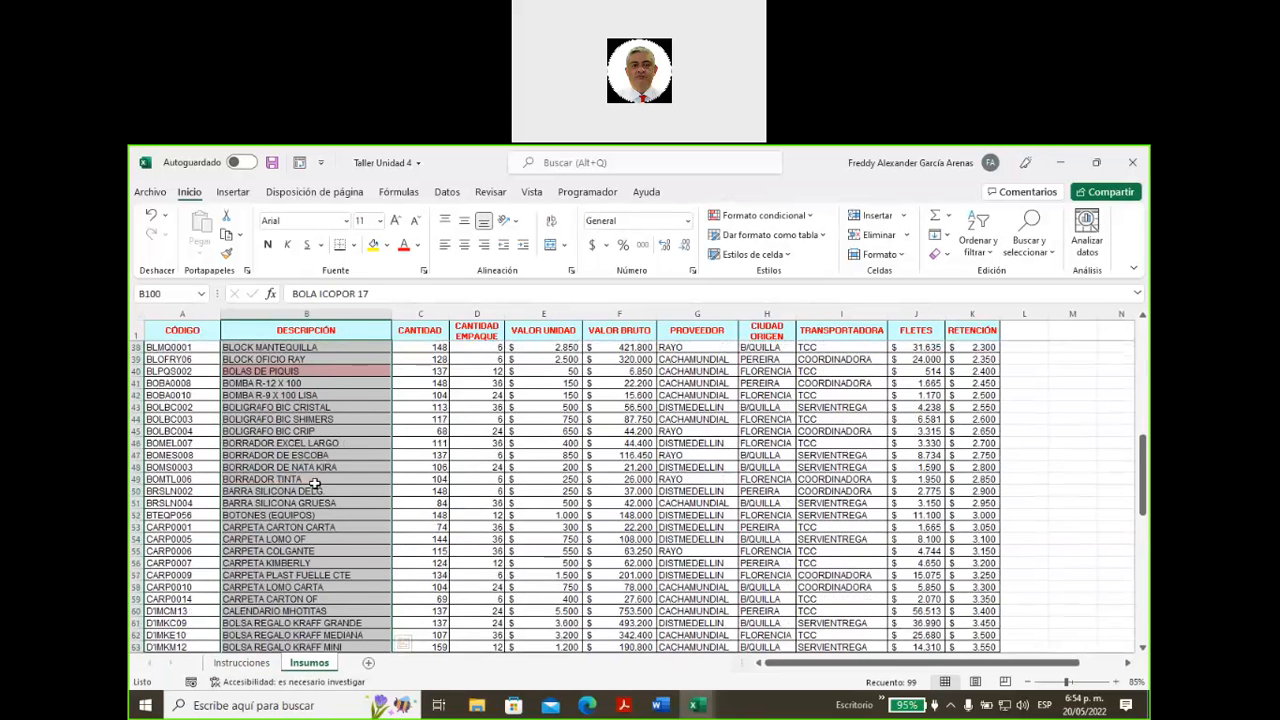
scroll(314, 483, "down", 10)
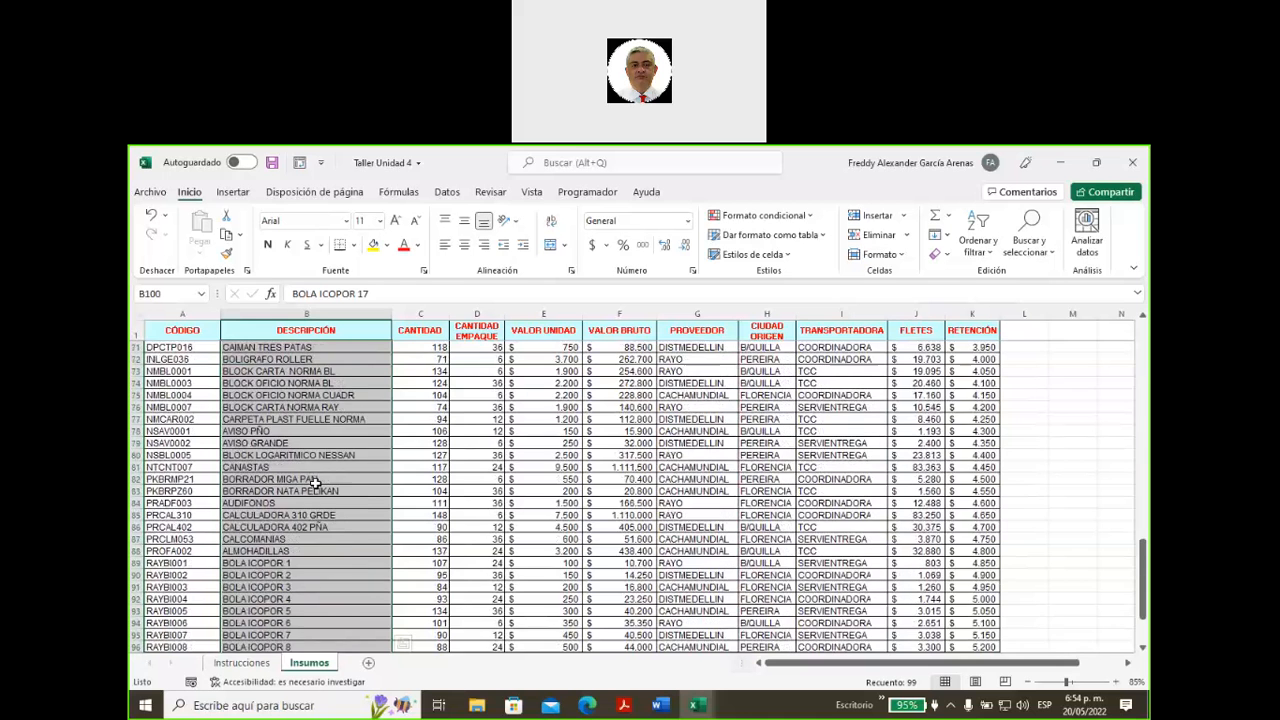
scroll(314, 483, "up", 14)
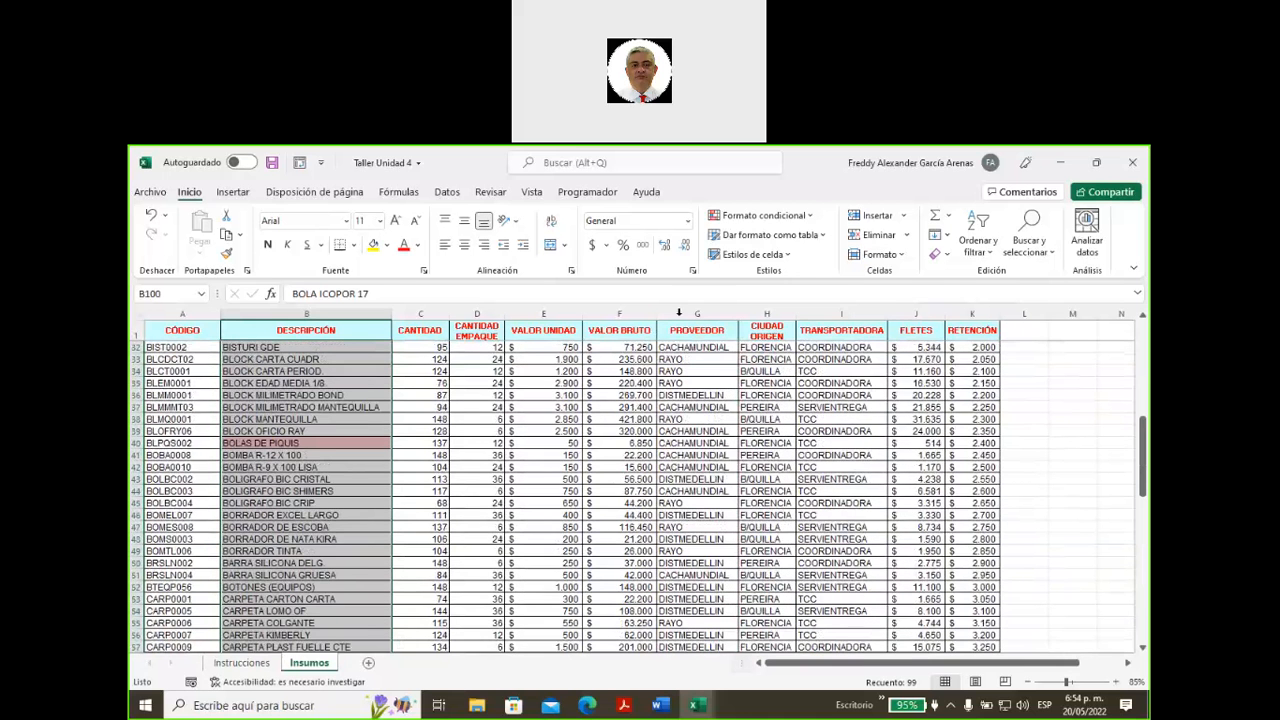
left_click(761, 218)
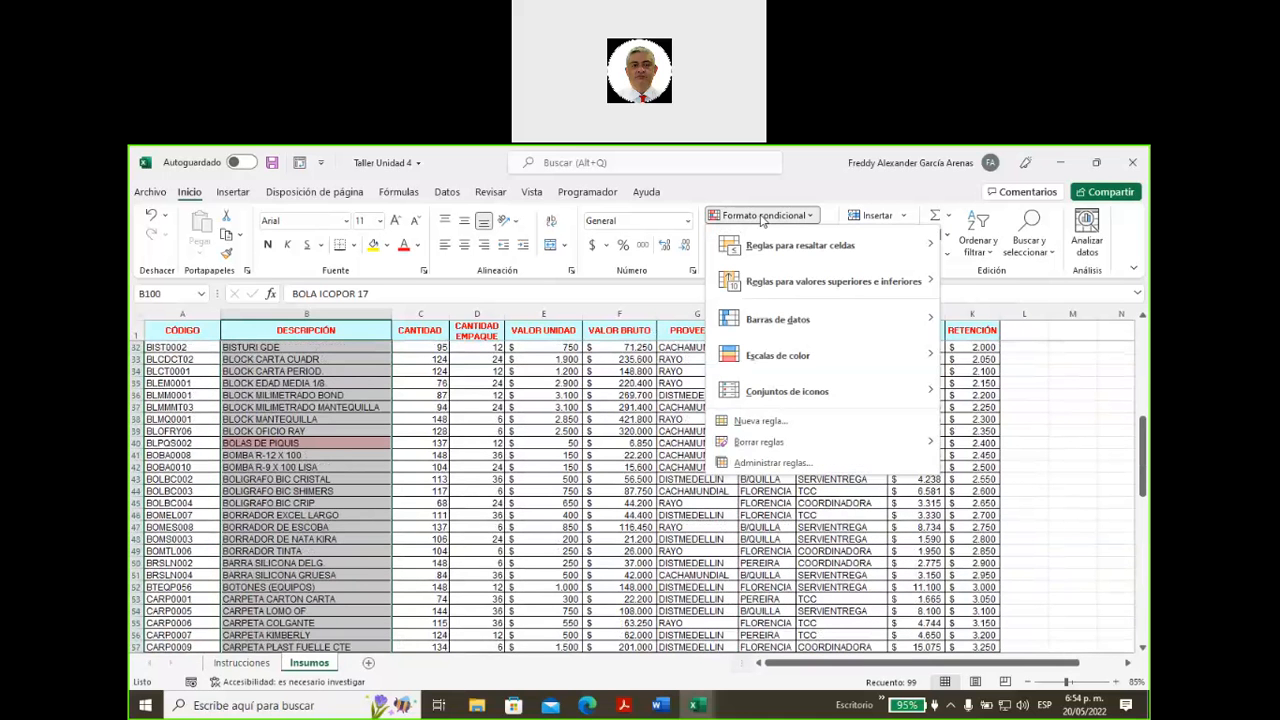
mouse_move(769, 253)
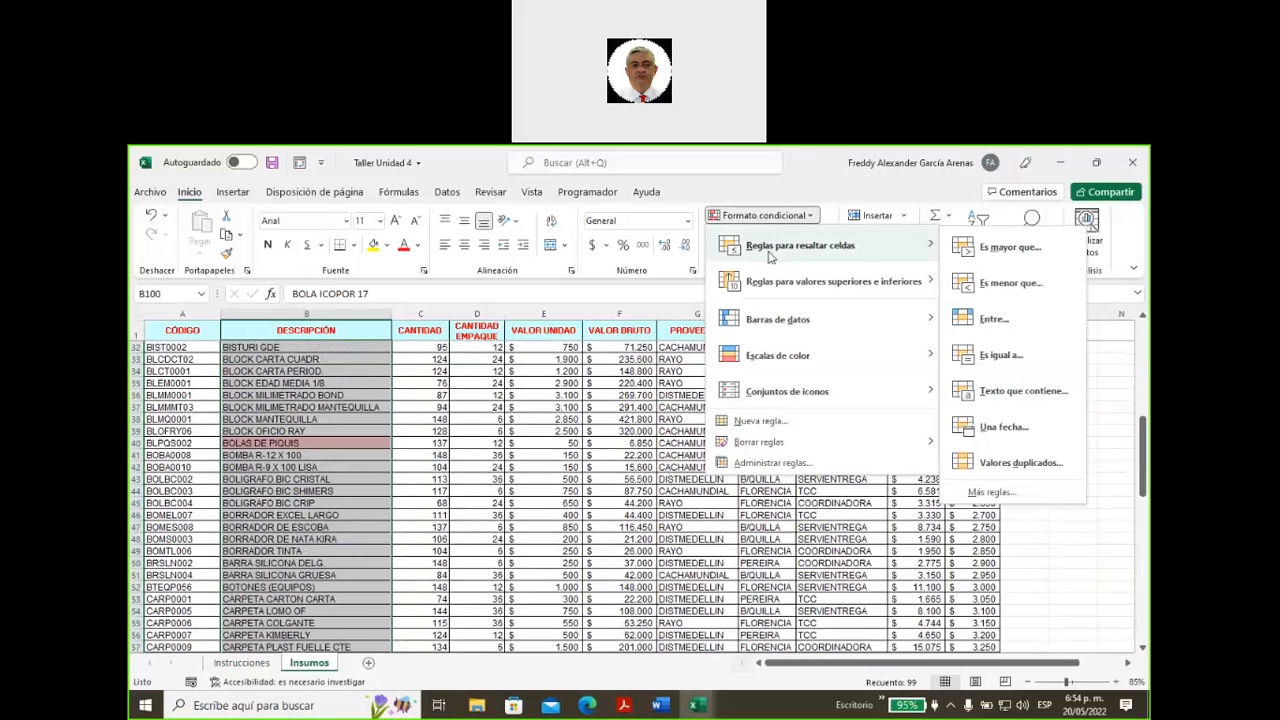
left_click(1000, 392)
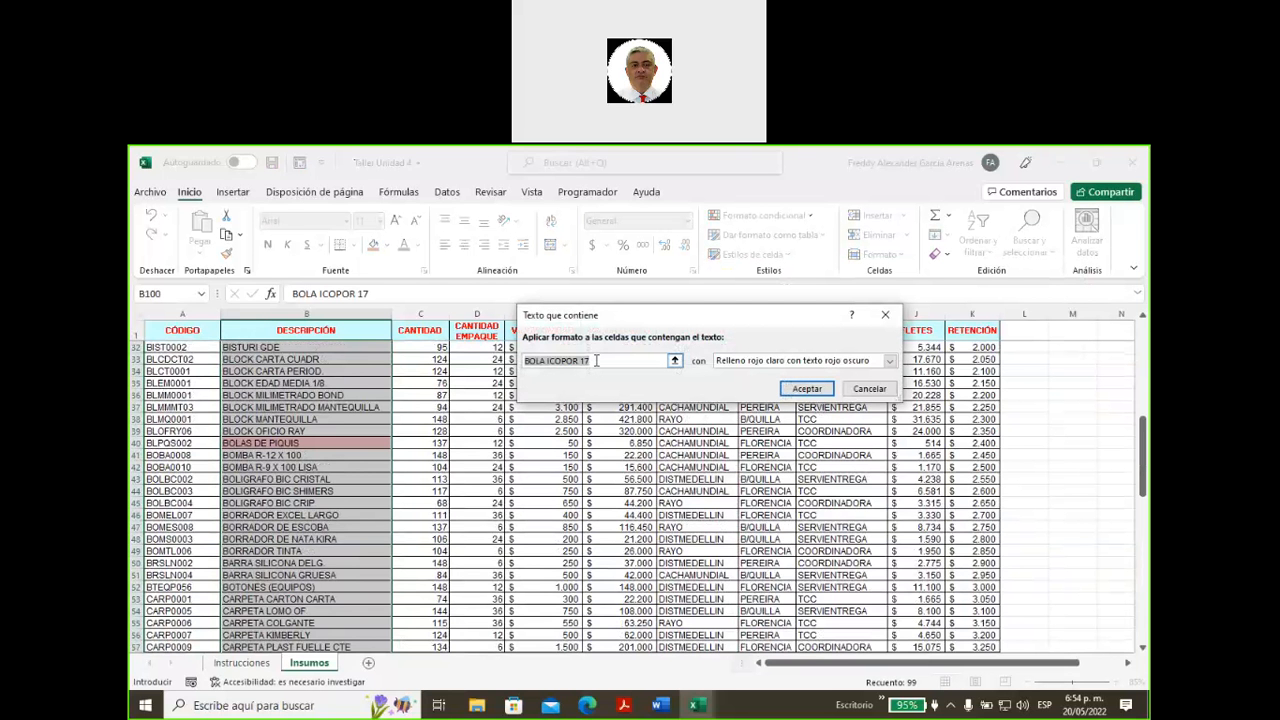
type("cartas")
left_click(891, 363)
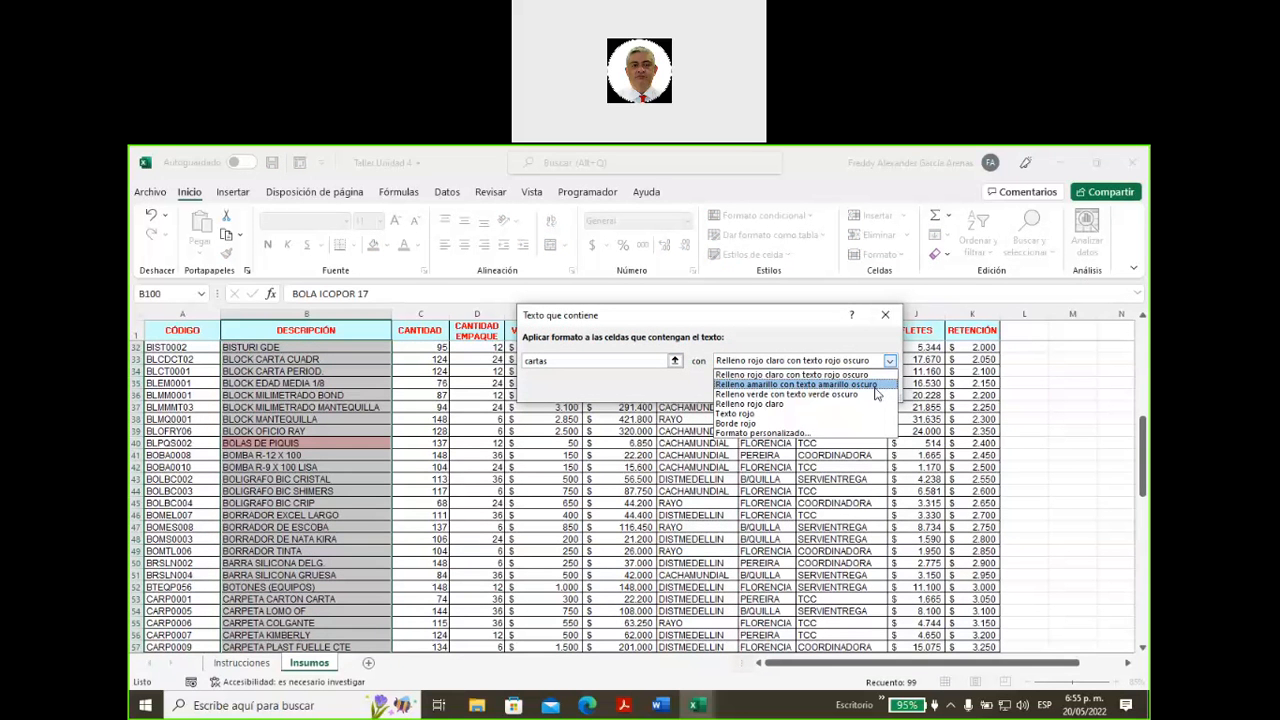
left_click(875, 385)
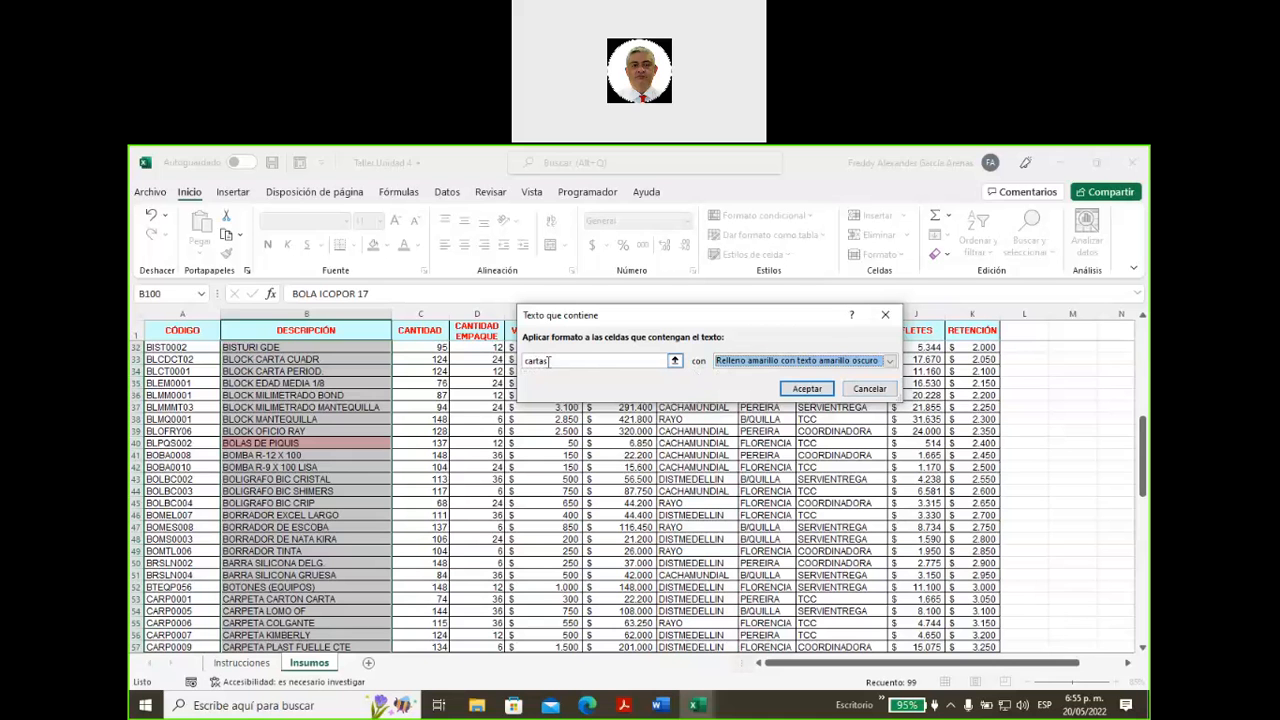
- Correct the rule's search text to "carta" and apply the rule
left_click(549, 361)
key("BackSpace")
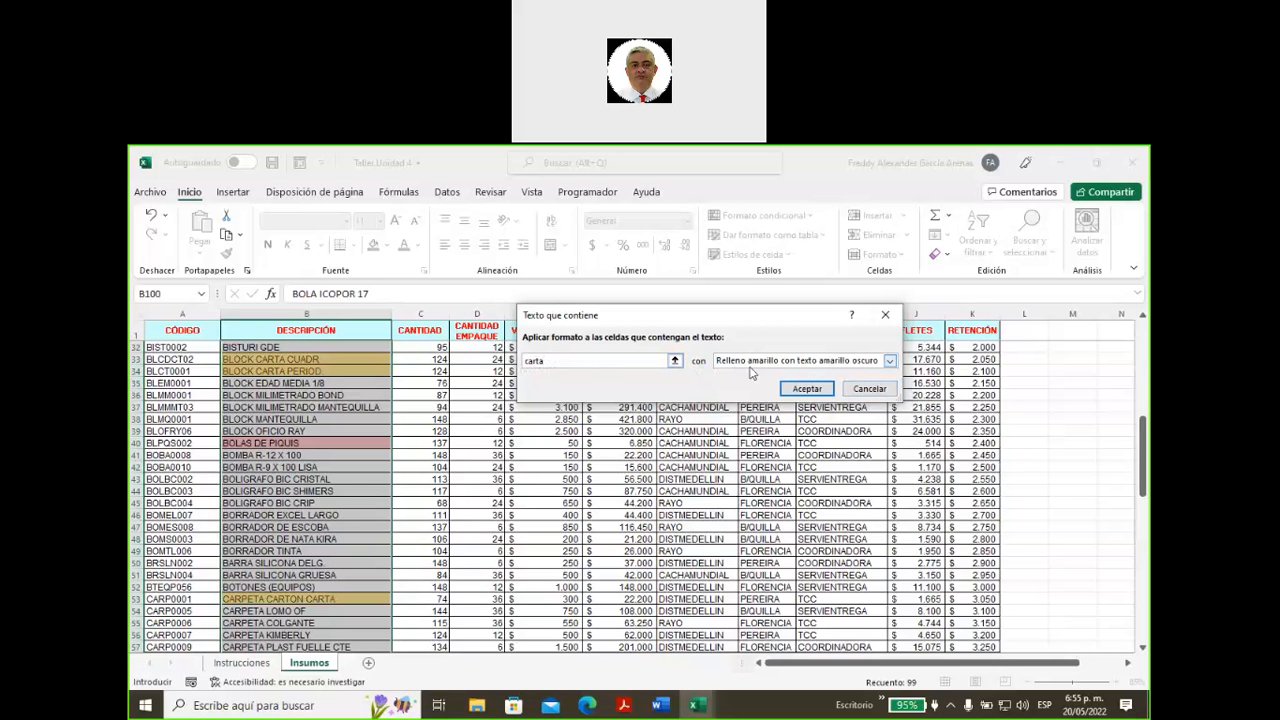
left_click(808, 389)
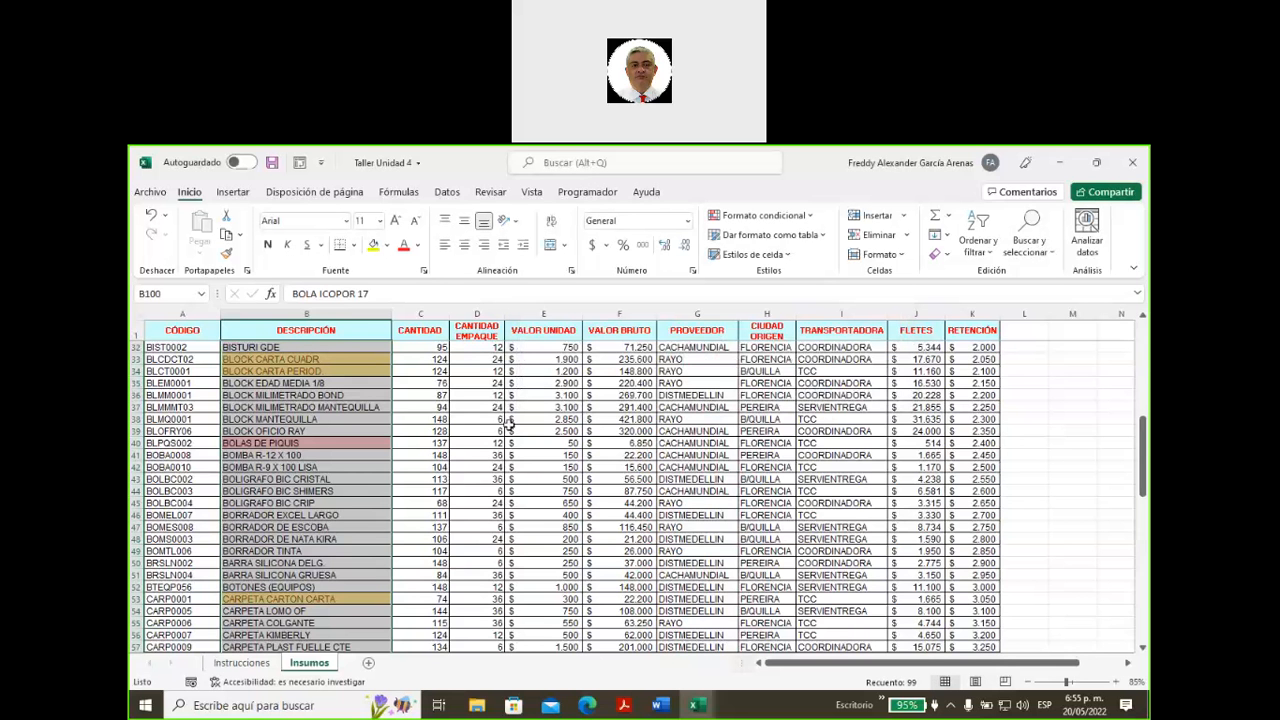
- Review the highlighted DESCRIPCIÓN entries containing "carta", from the top of the Insumos sheet down to about row 66
scroll(510, 425, "up", 10)
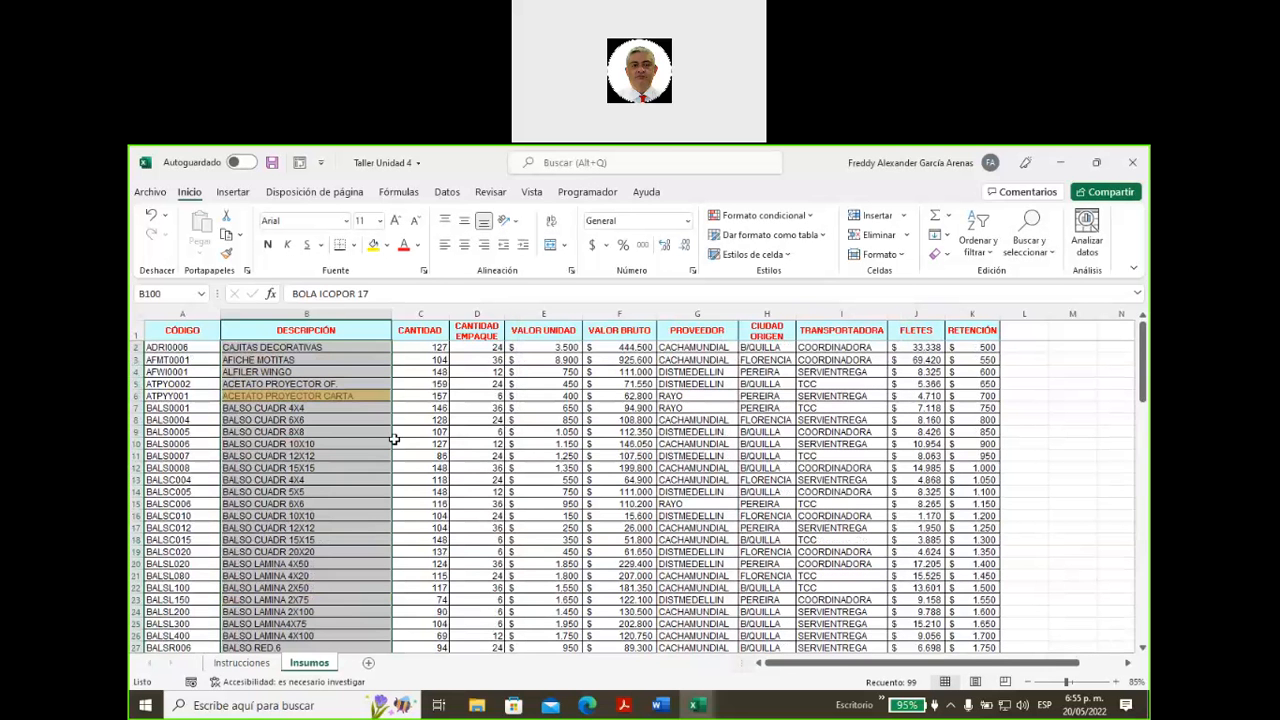
left_click(266, 397)
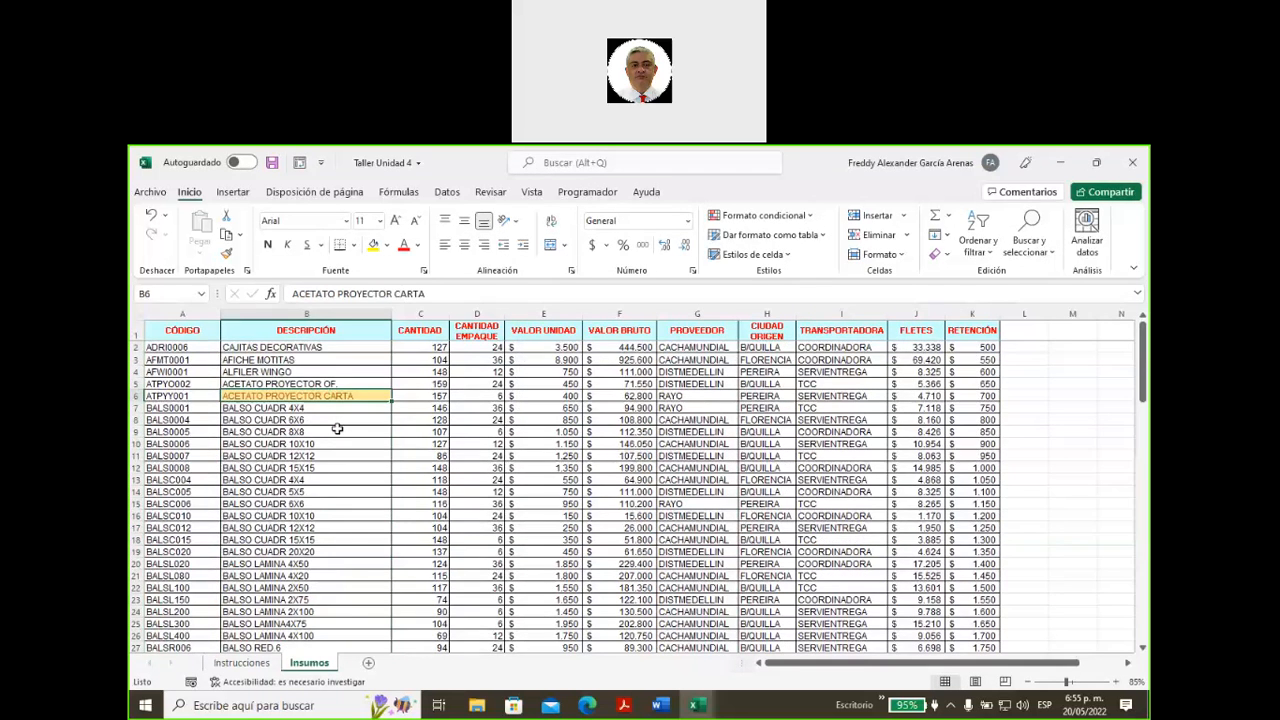
scroll(337, 428, "down", 8)
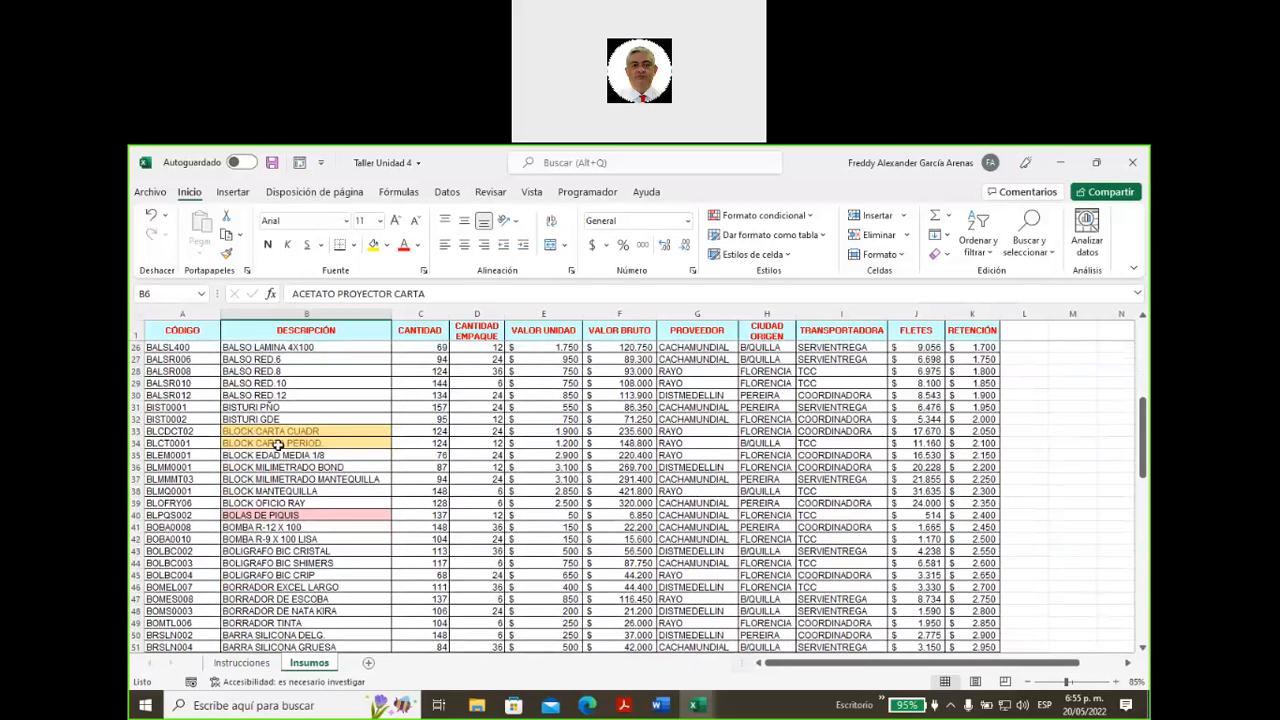
scroll(325, 458, "down", 5)
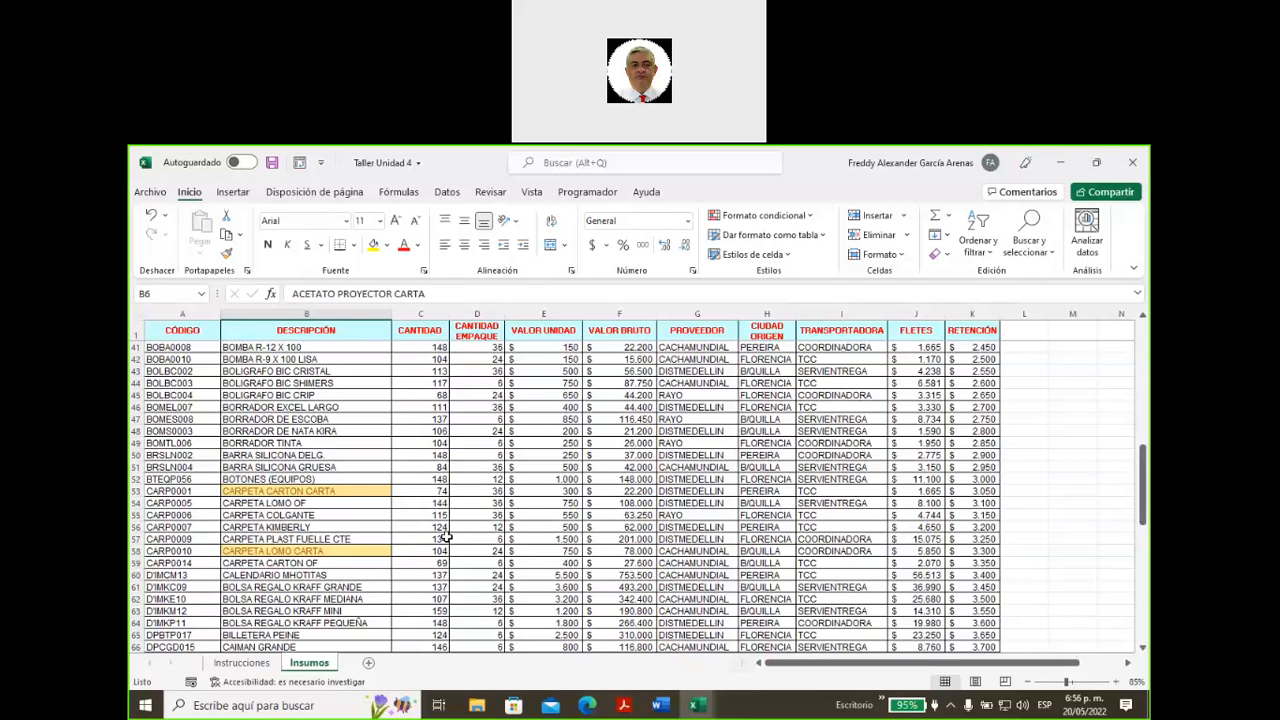
- Read exercise 1 on the Instrucciones sheet, marking the words "7 valores de unidades", and return to the Insumos sheet
left_click(241, 662)
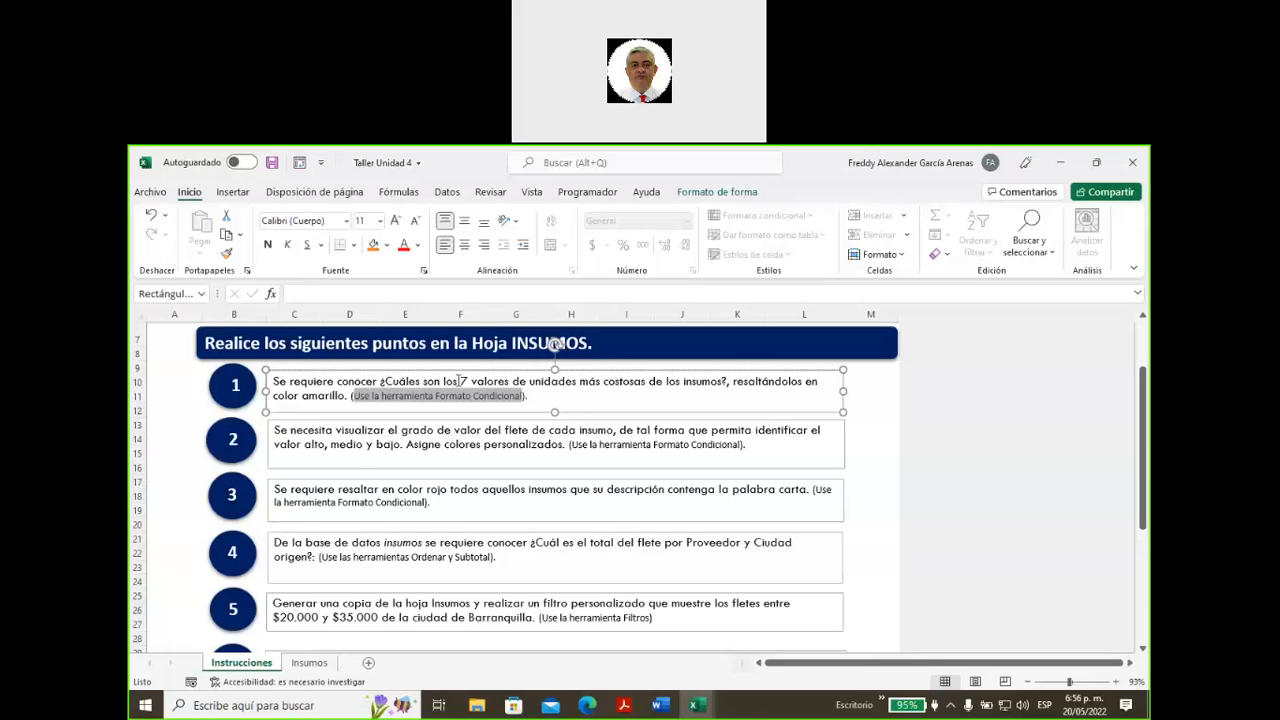
double_click(705, 382)
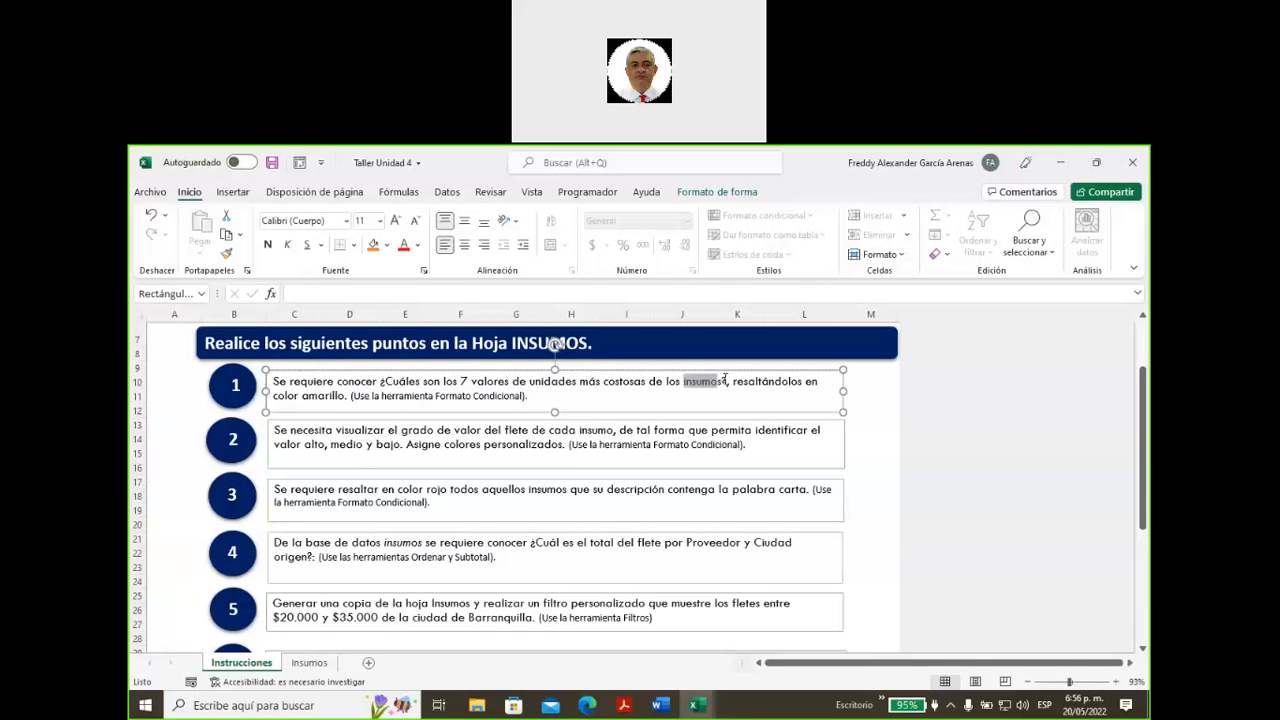
left_click_drag(461, 382, 580, 381)
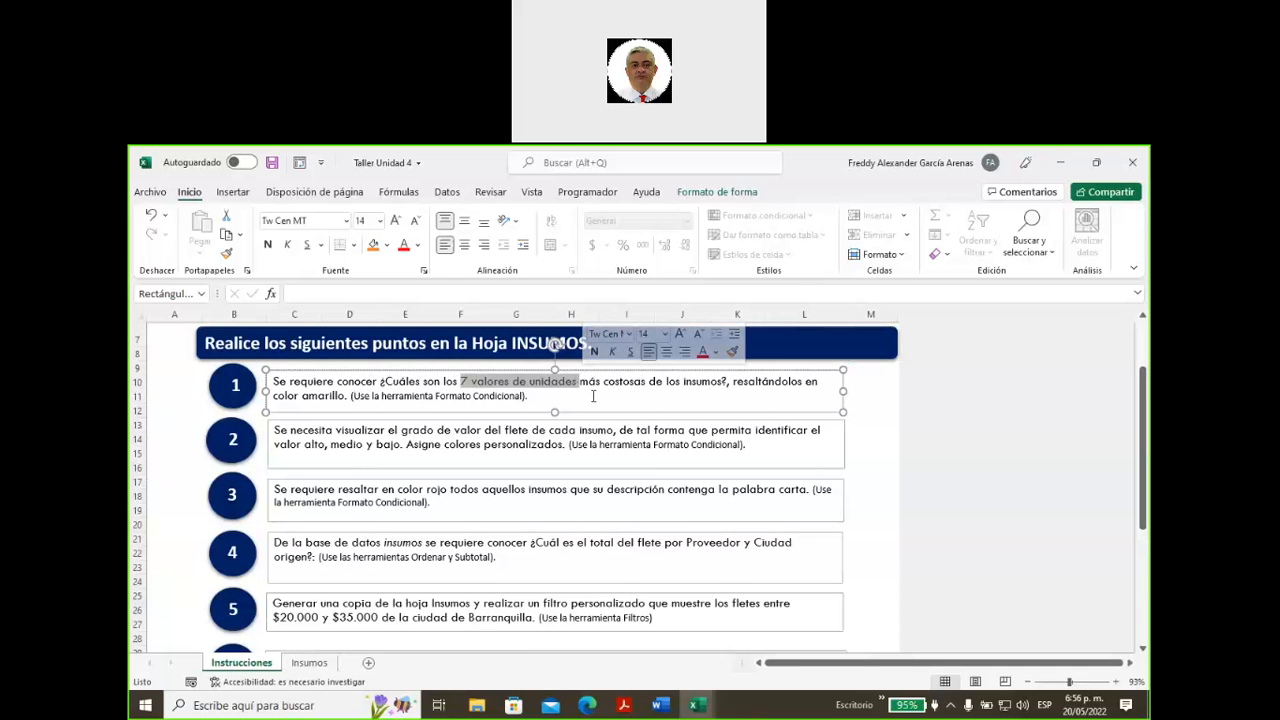
left_click(309, 663)
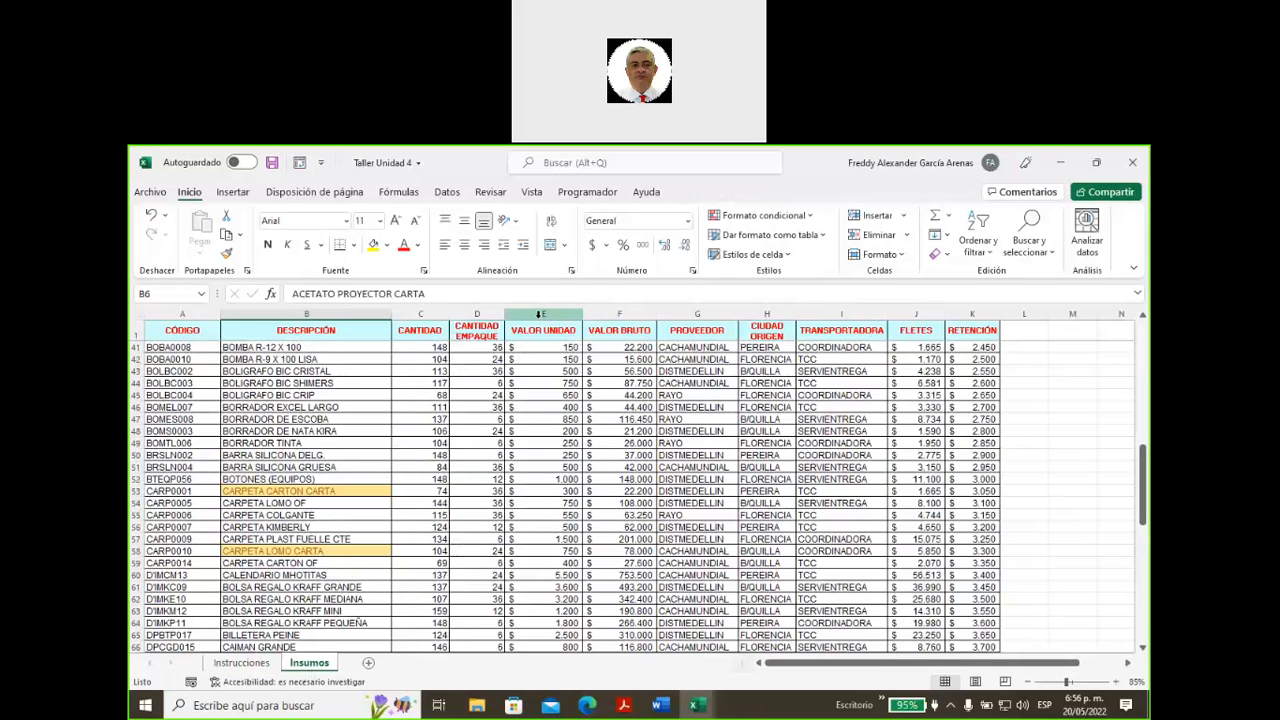
left_click(544, 314)
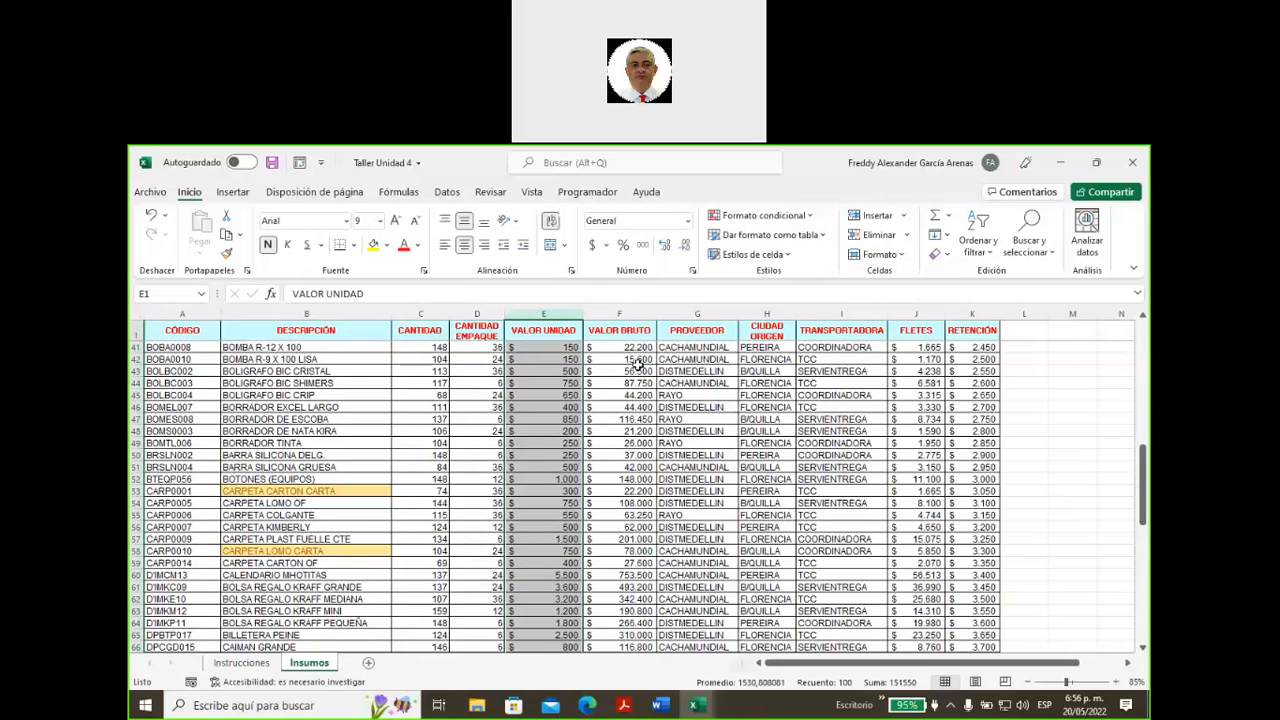
left_click(551, 346)
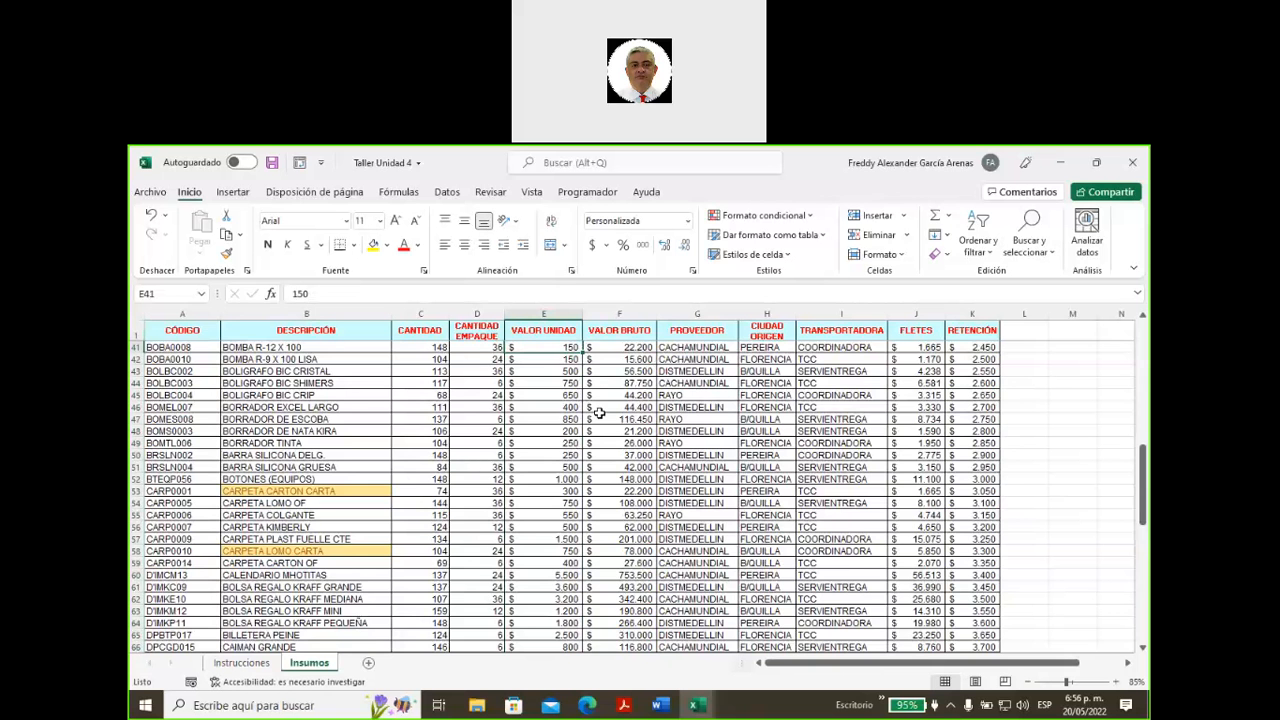
key("ctrl+shift+Down")
scroll(598, 420, "down", 3)
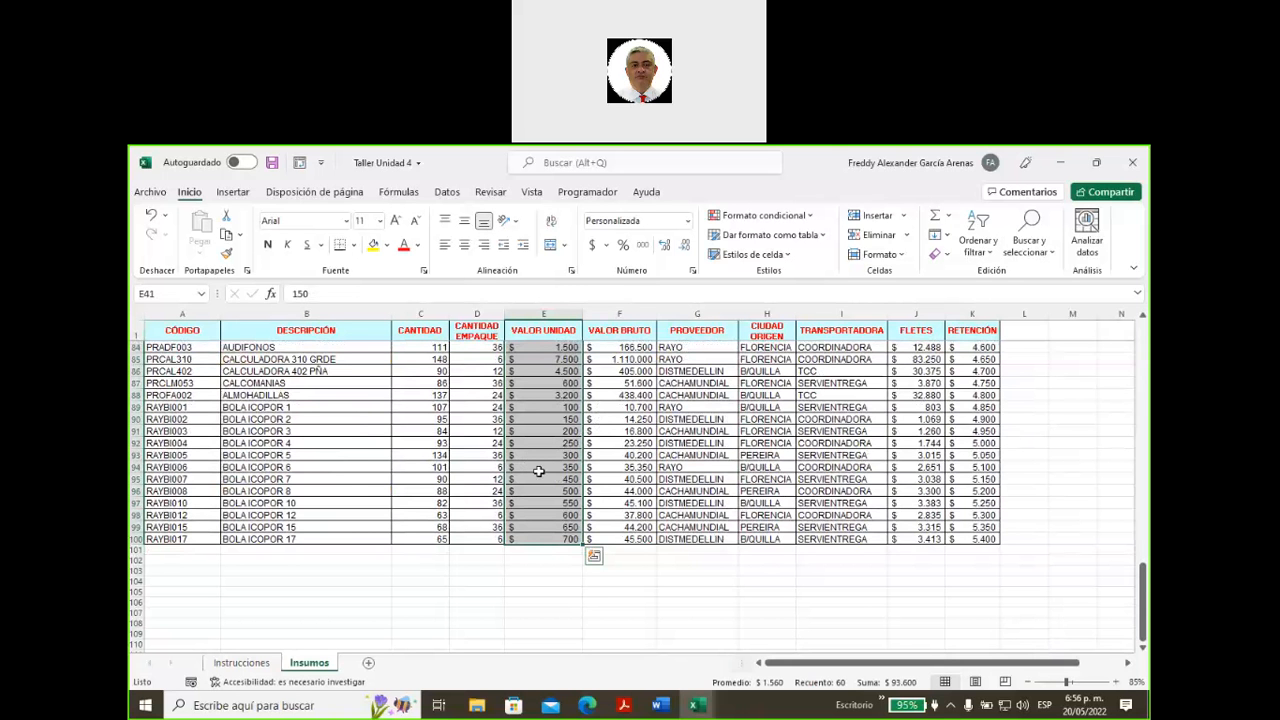
- Select the VALOR UNIDAD data from E2 to E100 and check that the selection covers the whole column of values
scroll(542, 471, "up", 9)
scroll(542, 473, "up", 11)
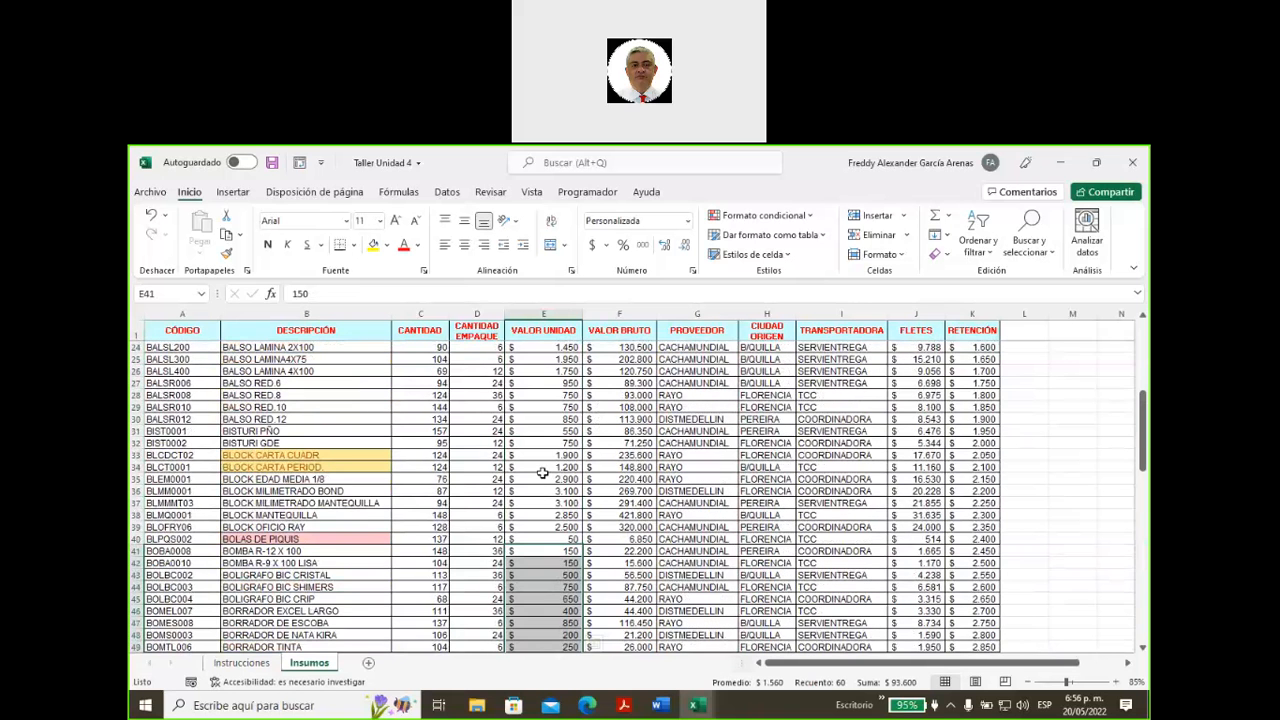
scroll(542, 473, "up", 3)
scroll(542, 473, "up", 5)
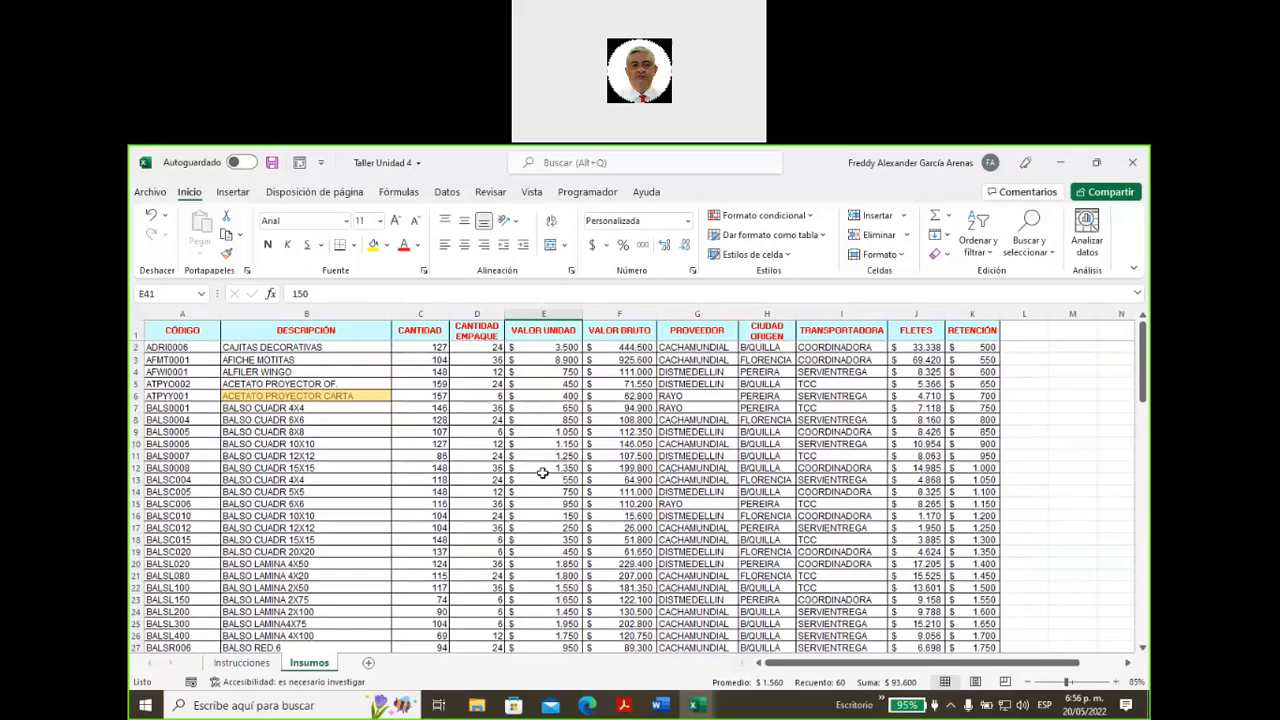
left_click(543, 347)
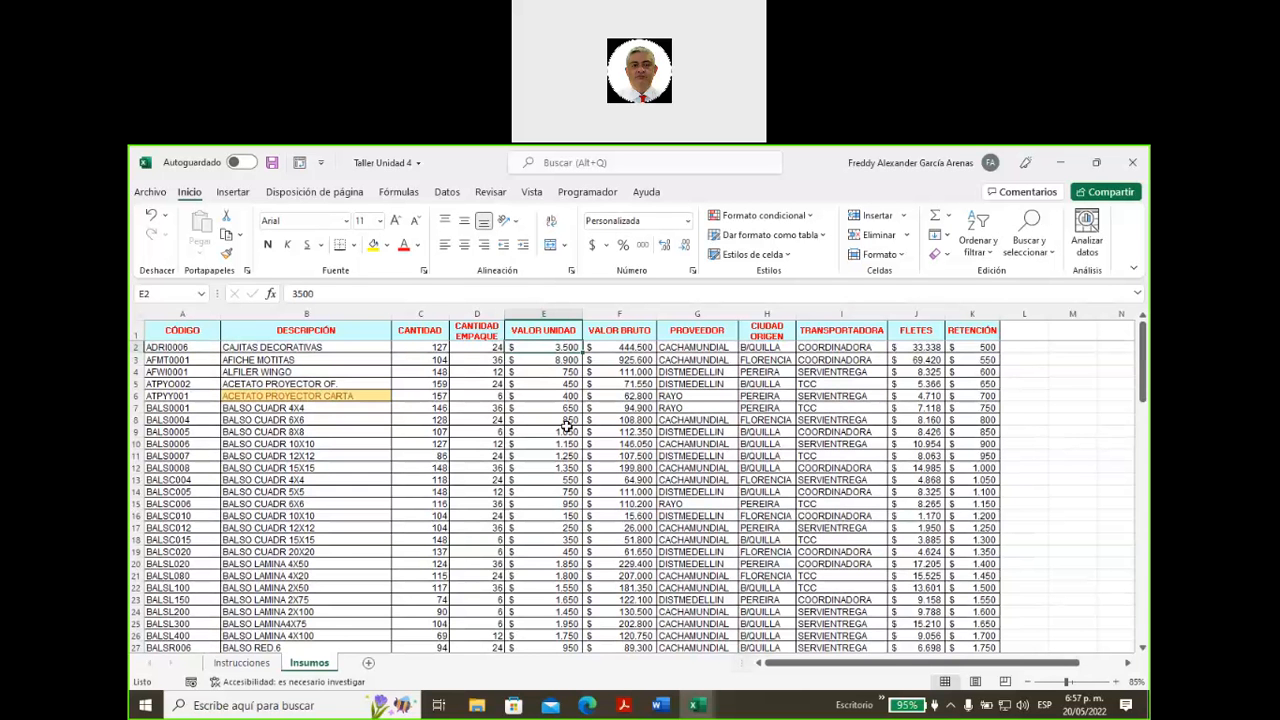
key("ctrl+shift+Down")
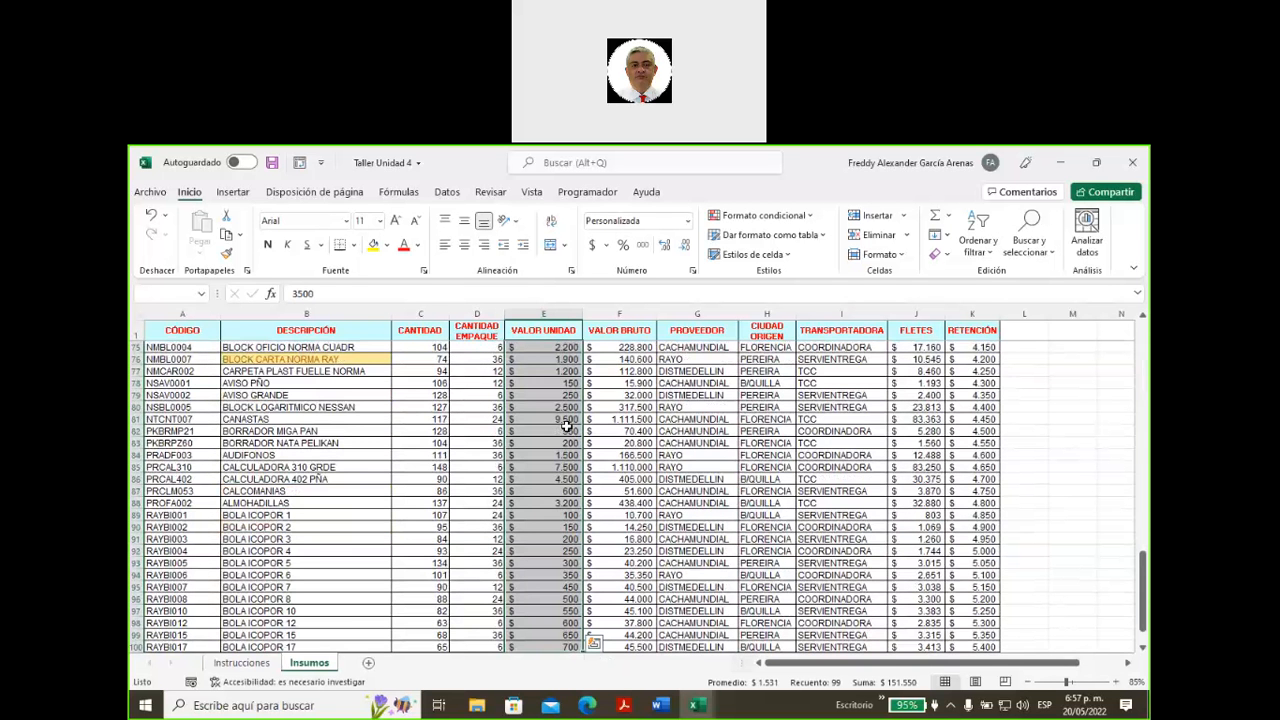
scroll(566, 426, "up", 6)
scroll(566, 426, "up", 18)
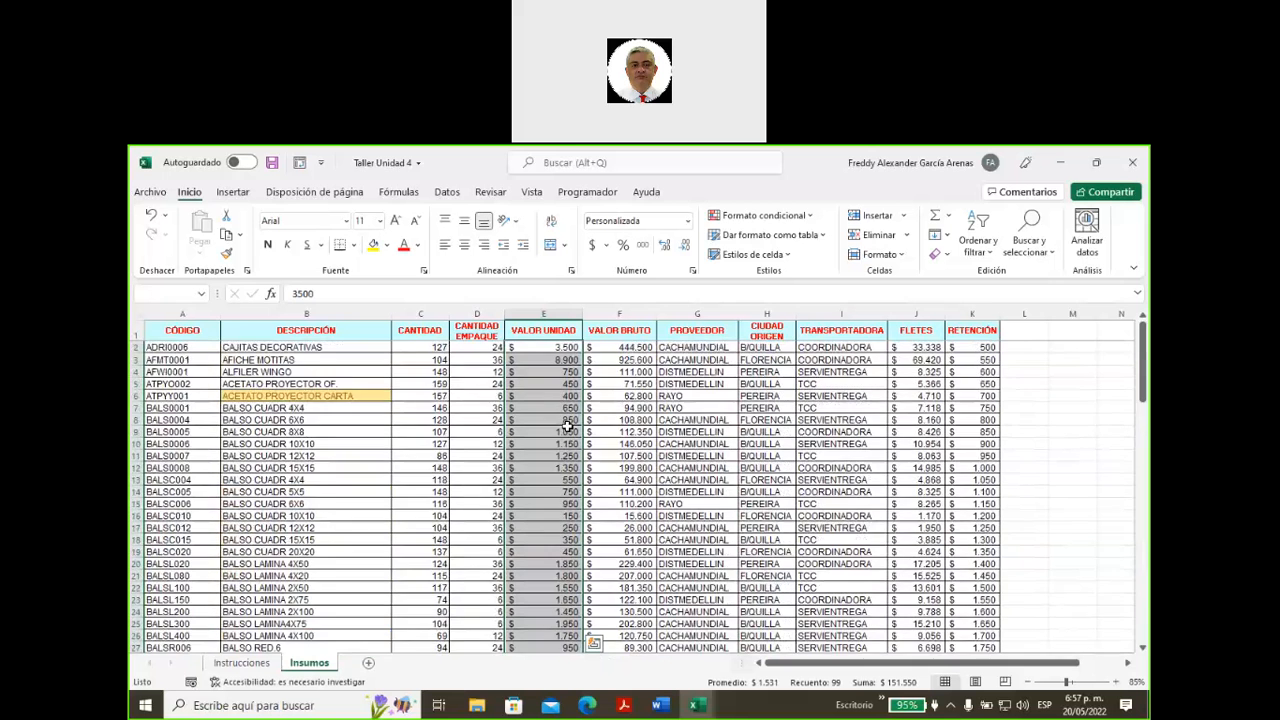
scroll(568, 426, "down", 20)
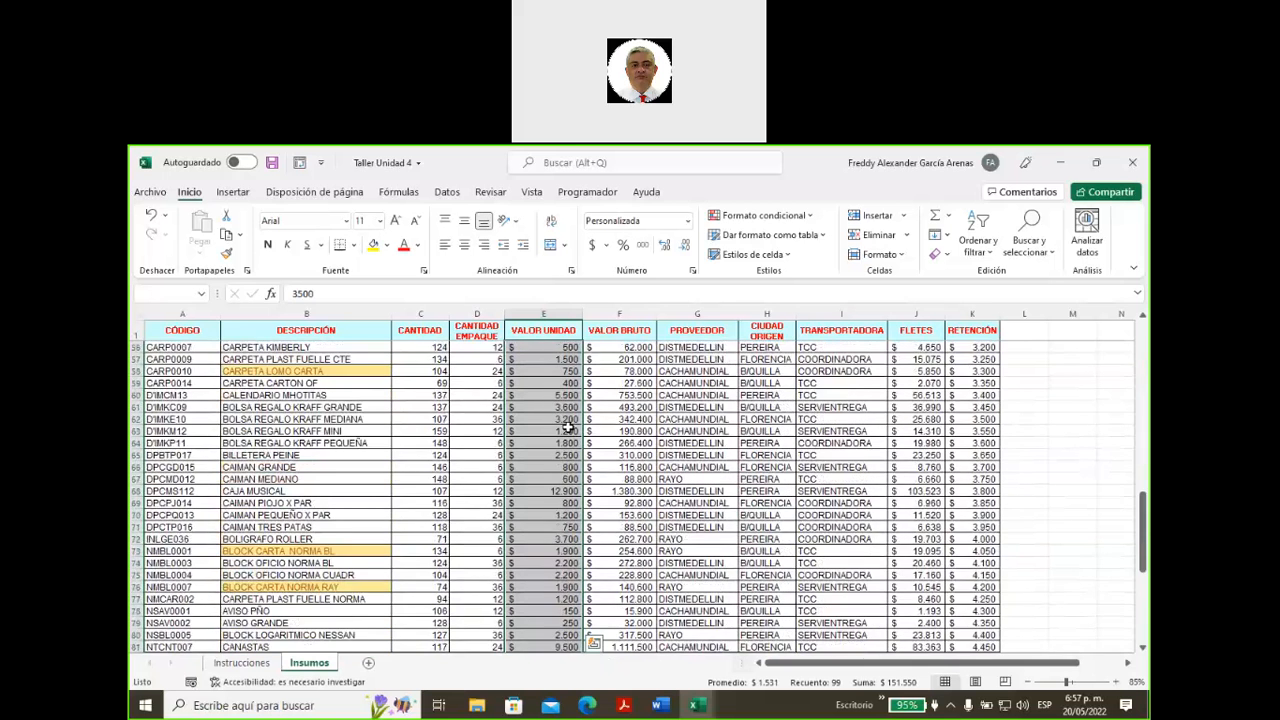
scroll(568, 426, "down", 1)
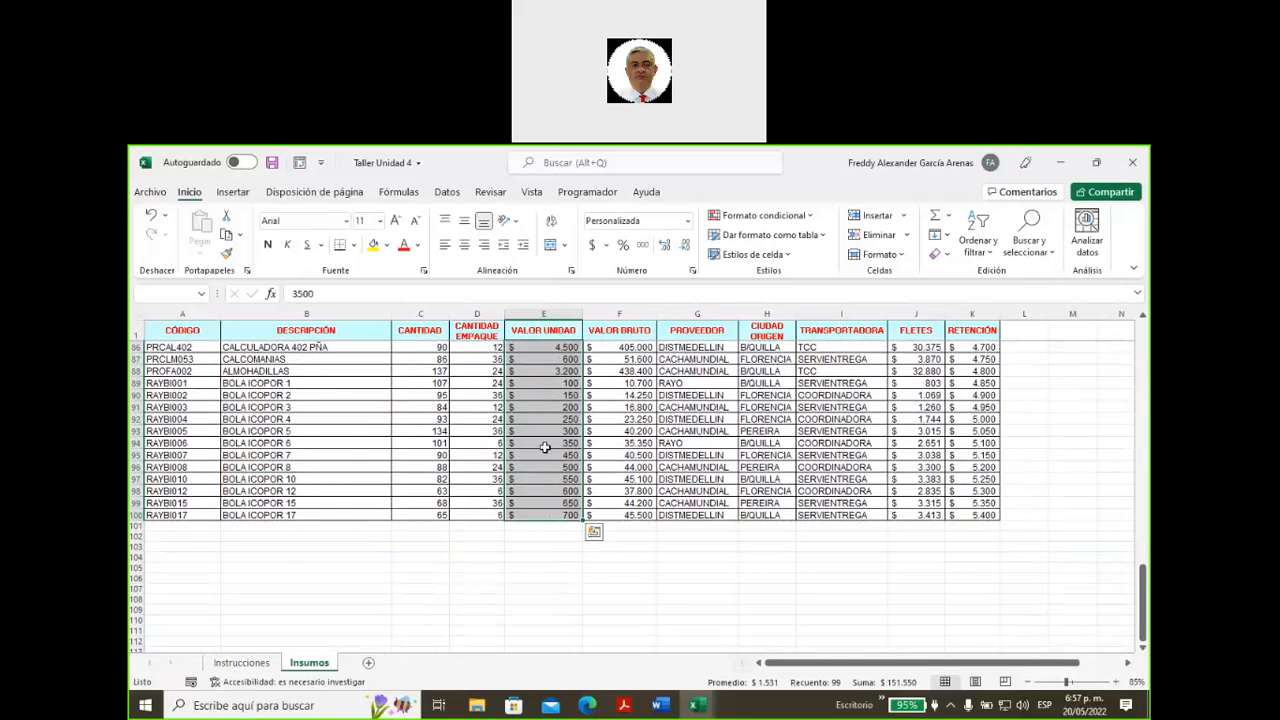
scroll(593, 456, "up", 20)
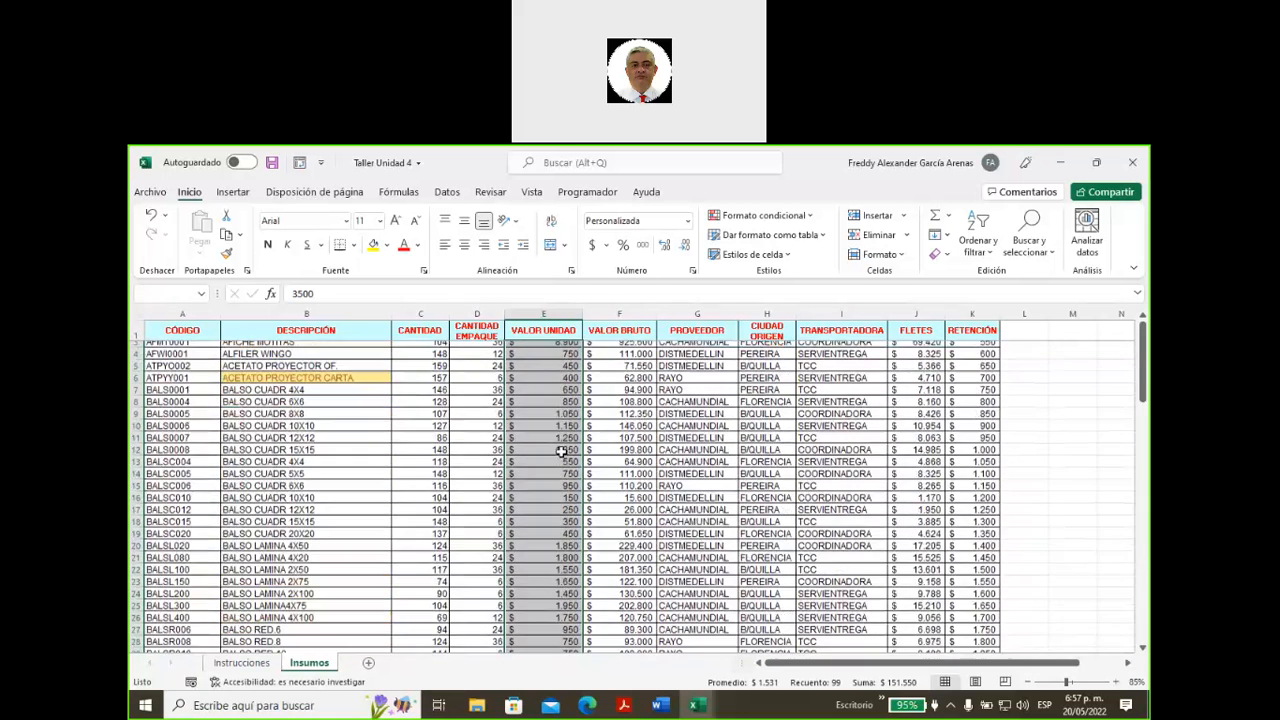
- Look over the conditional formatting rules for top and bottom values and recheck exercise 1 on the Instrucciones sheet, returning to Insumos
left_click(814, 220)
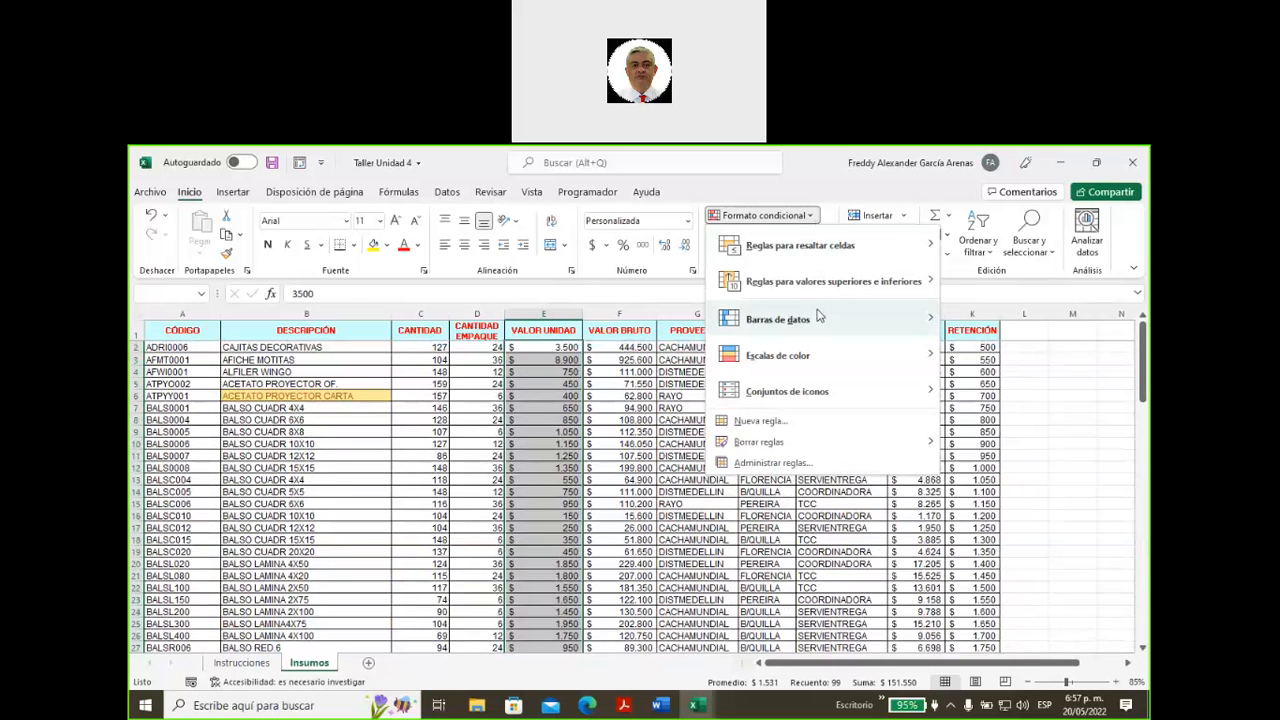
mouse_move(812, 289)
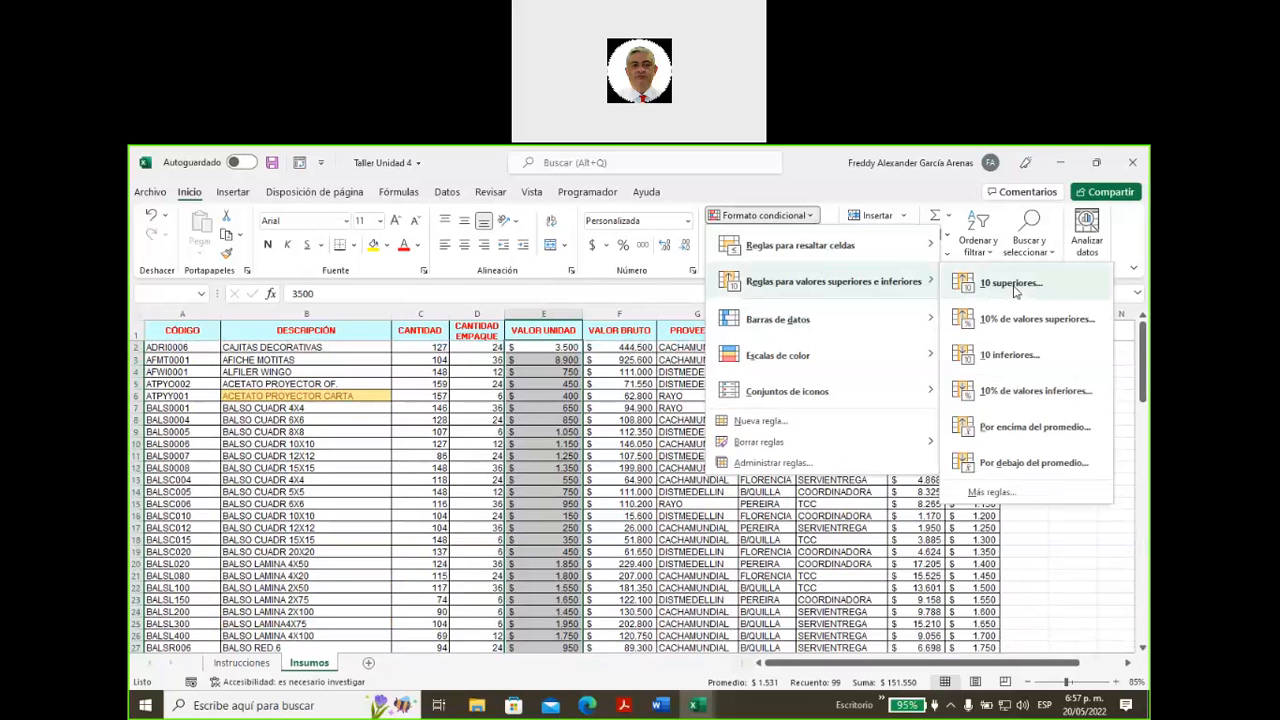
left_click(728, 197)
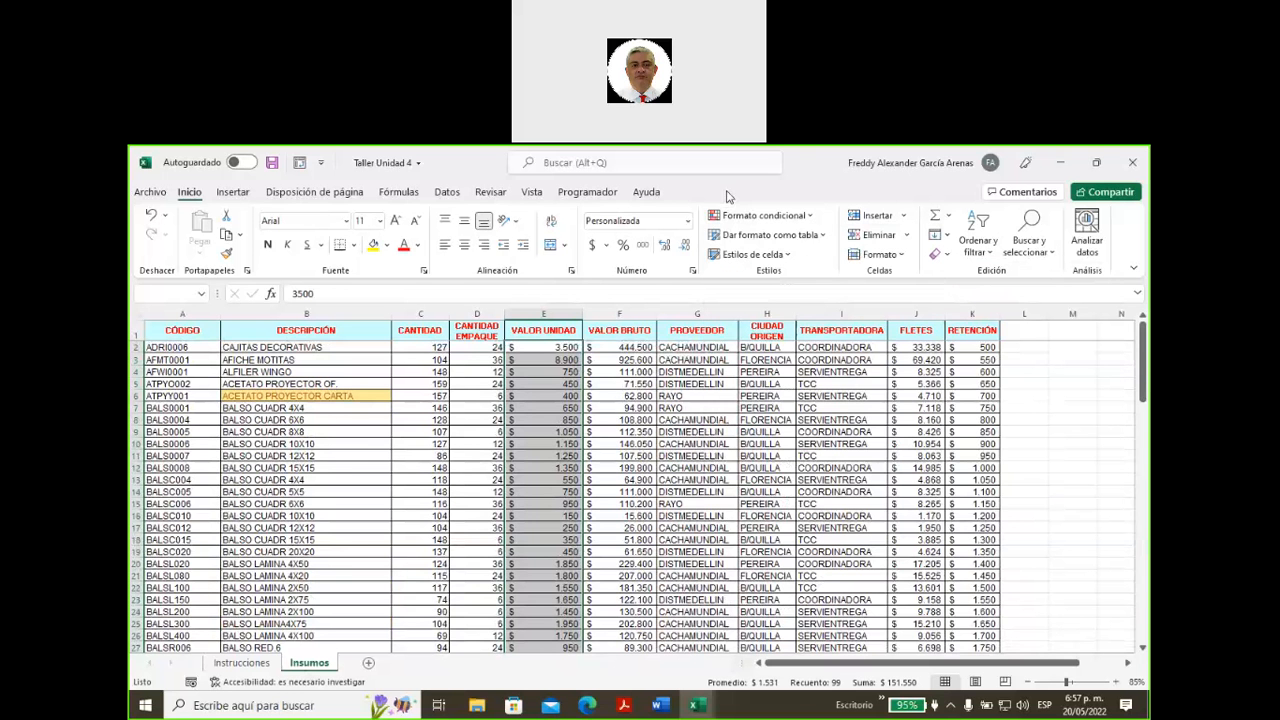
left_click(233, 664)
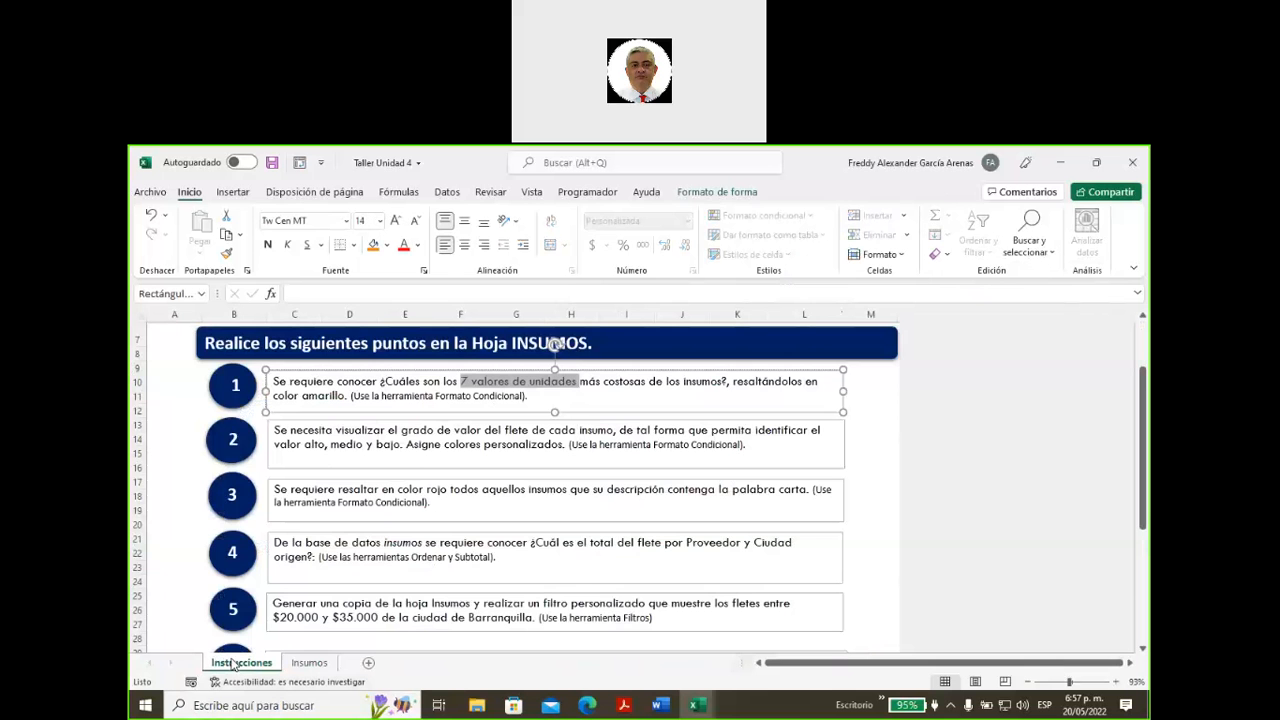
left_click(309, 663)
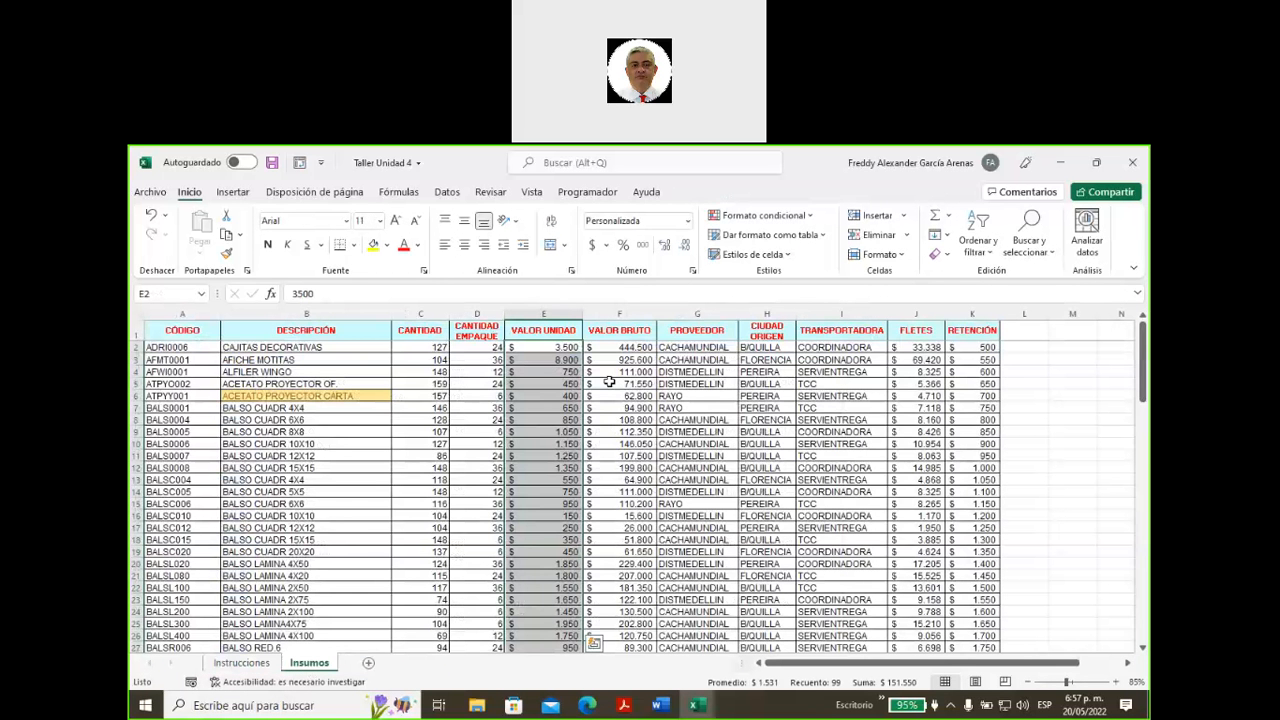
- Apply a 10 superiores rule to the selected VALOR UNIDAD data, set to 7 values with Relleno rojo claro con texto rojo oscuro
left_click(795, 218)
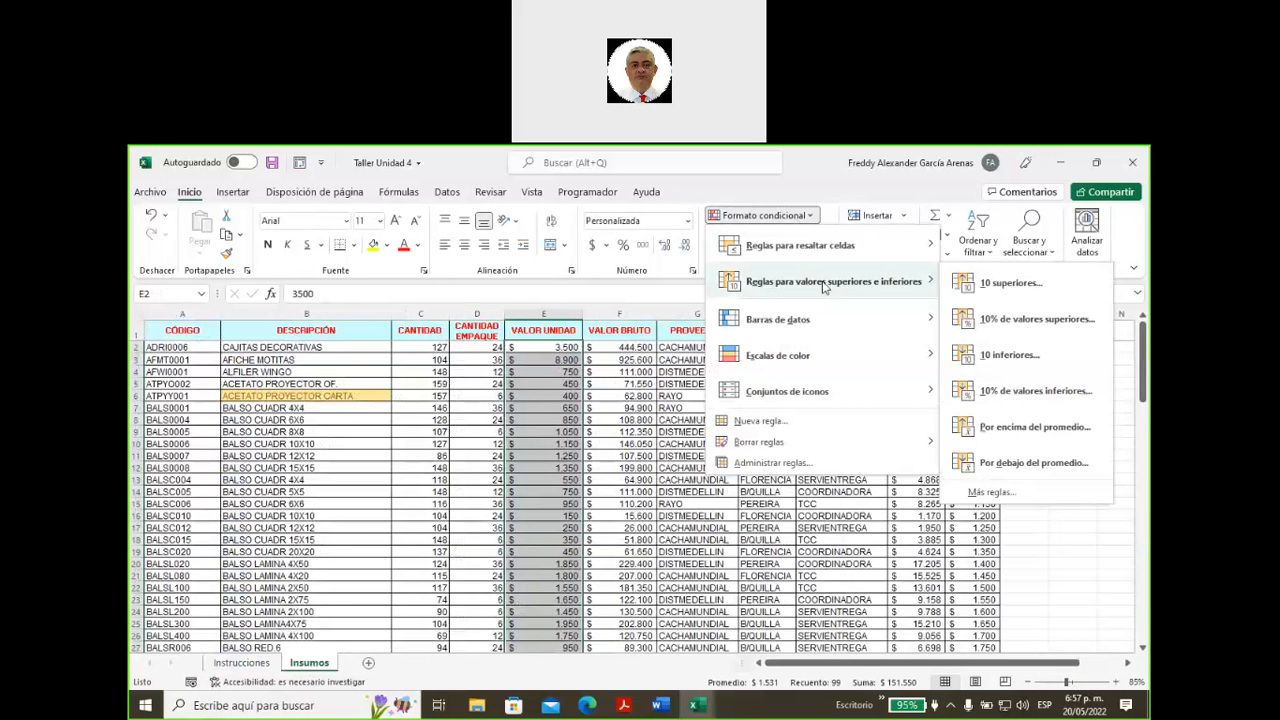
left_click(1010, 285)
left_click_drag(690, 303, 820, 342)
left_click(750, 388)
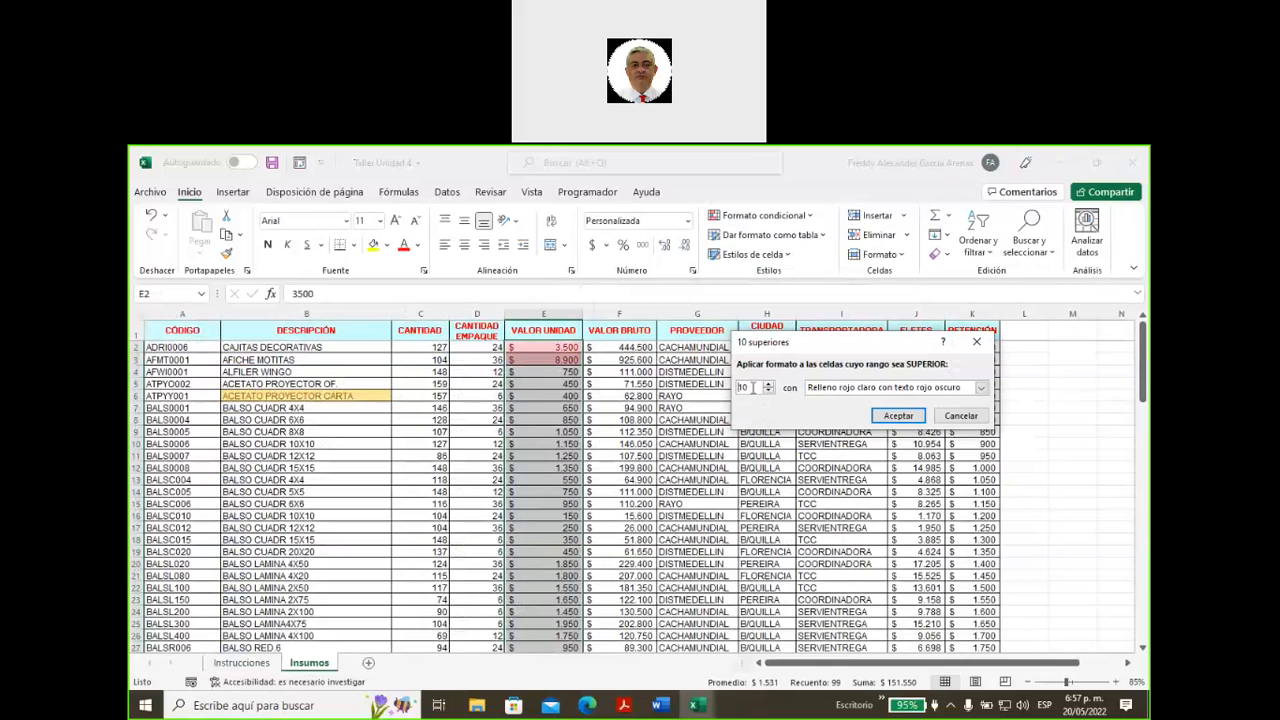
left_click_drag(750, 388, 727, 397)
type("7")
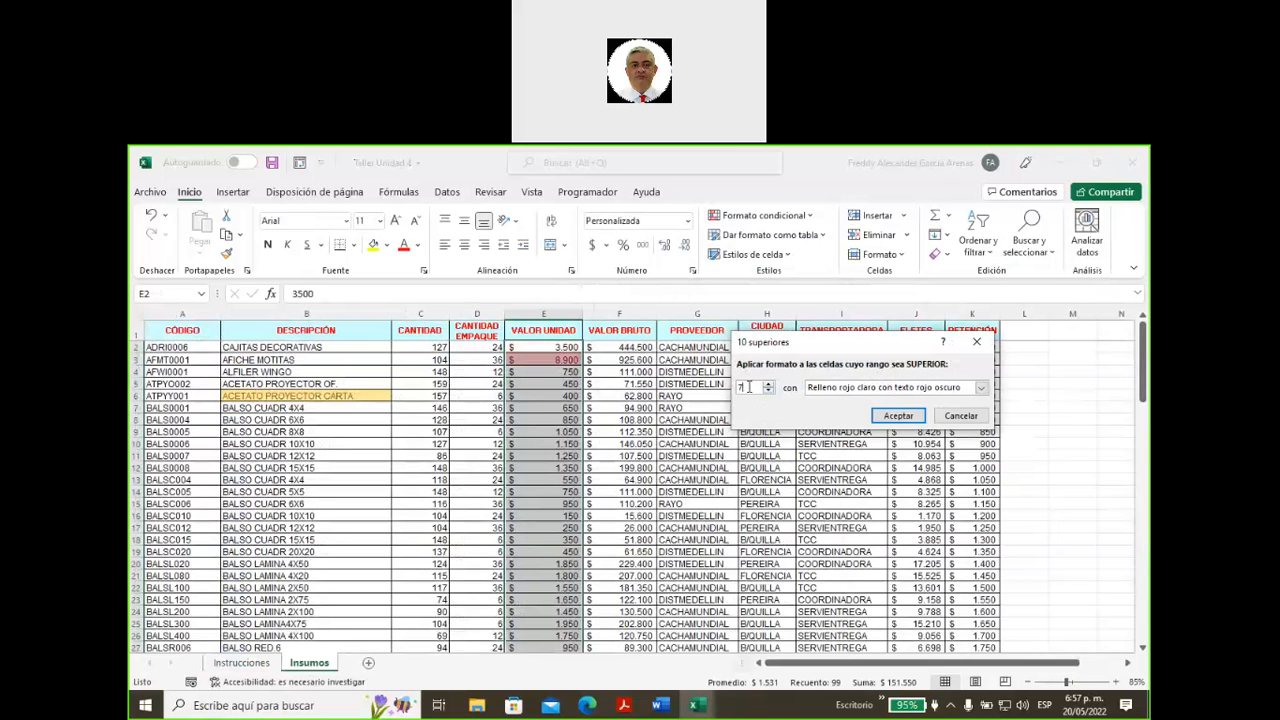
left_click_drag(750, 387, 730, 392)
left_click(898, 416)
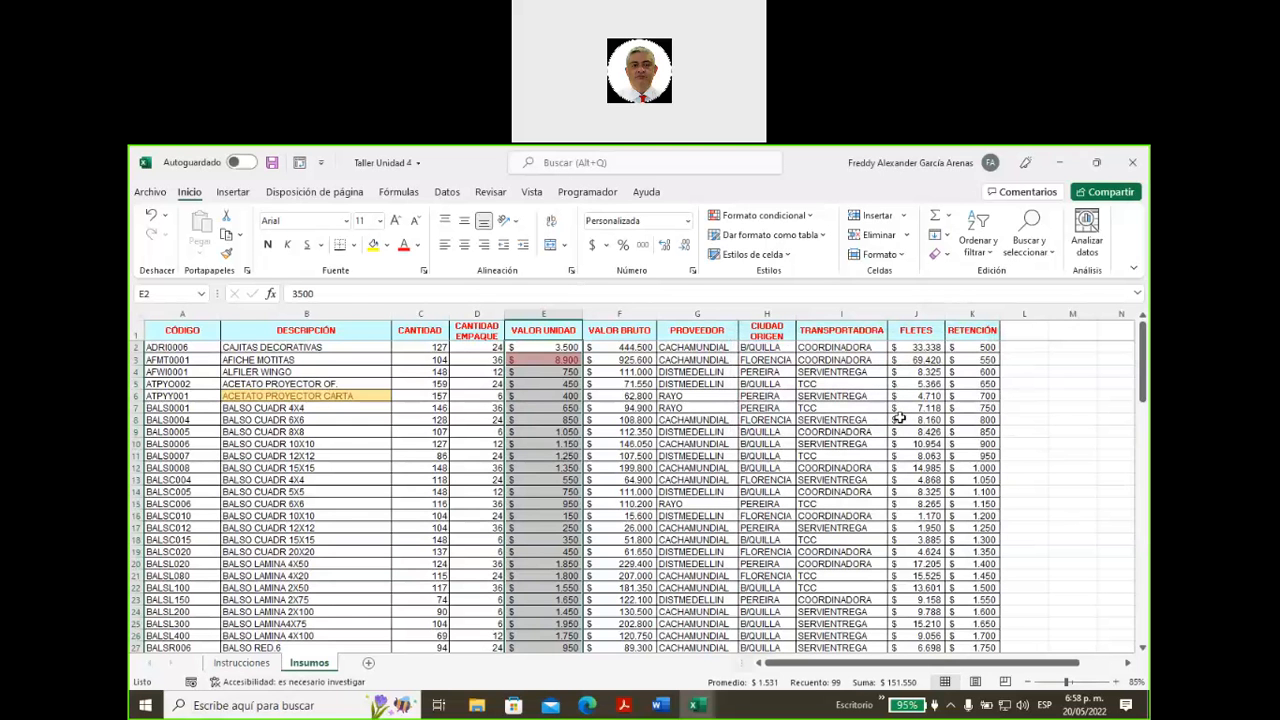
- Inspect the highlighted VALOR UNIDAD cells one by one, from row 3 down to row 72
left_click(660, 387)
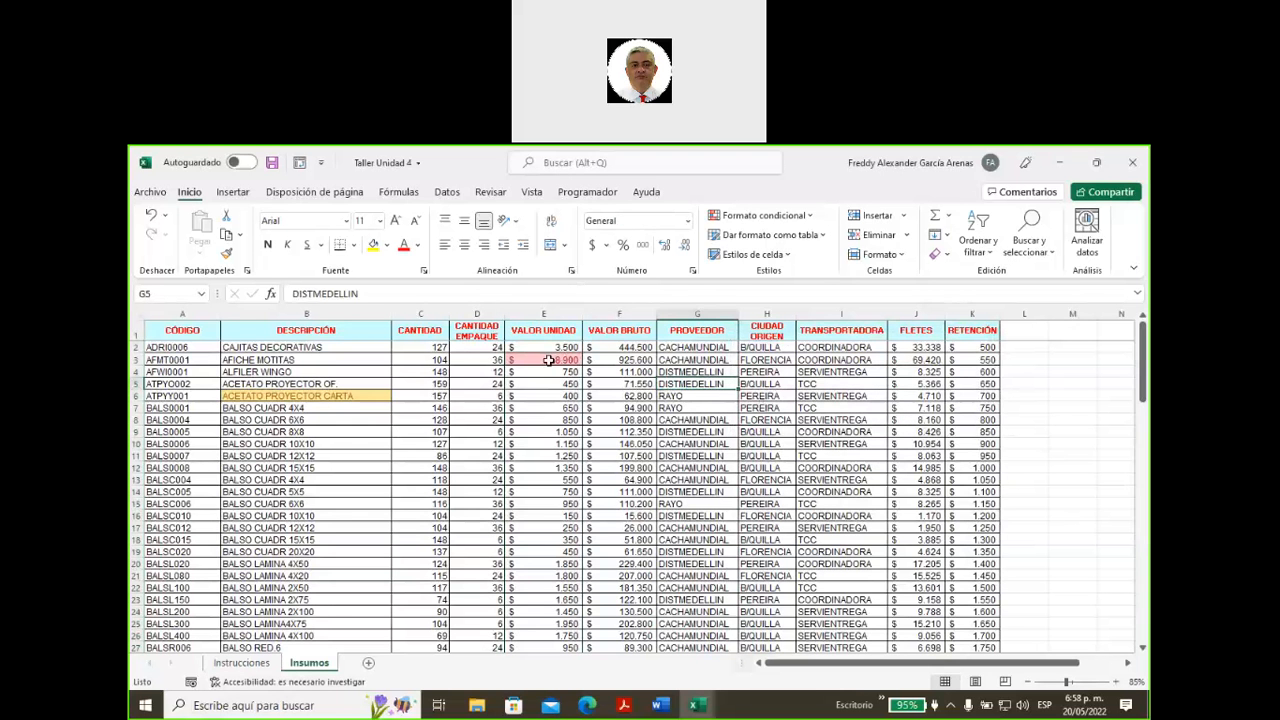
left_click(545, 358)
scroll(538, 401, "down", 2)
scroll(538, 401, "down", 13)
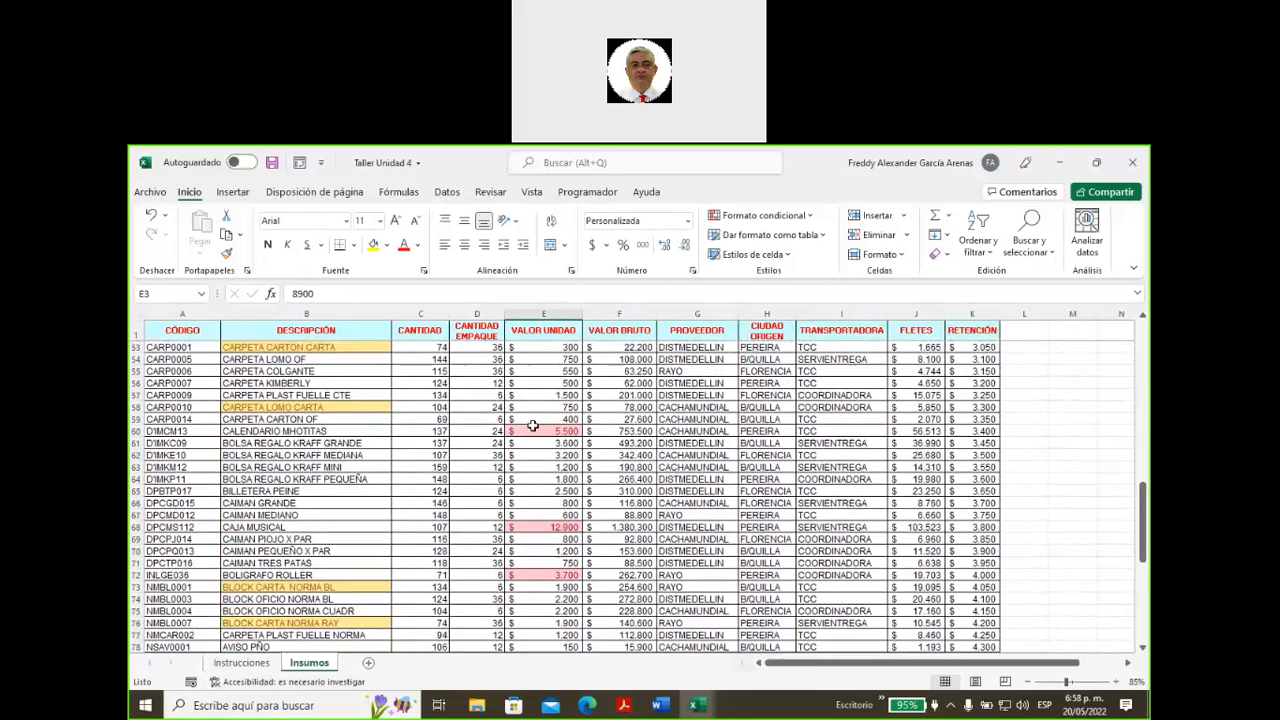
left_click(540, 431)
scroll(546, 467, "down", 2)
left_click(543, 458)
left_click(541, 512)
key("Up")
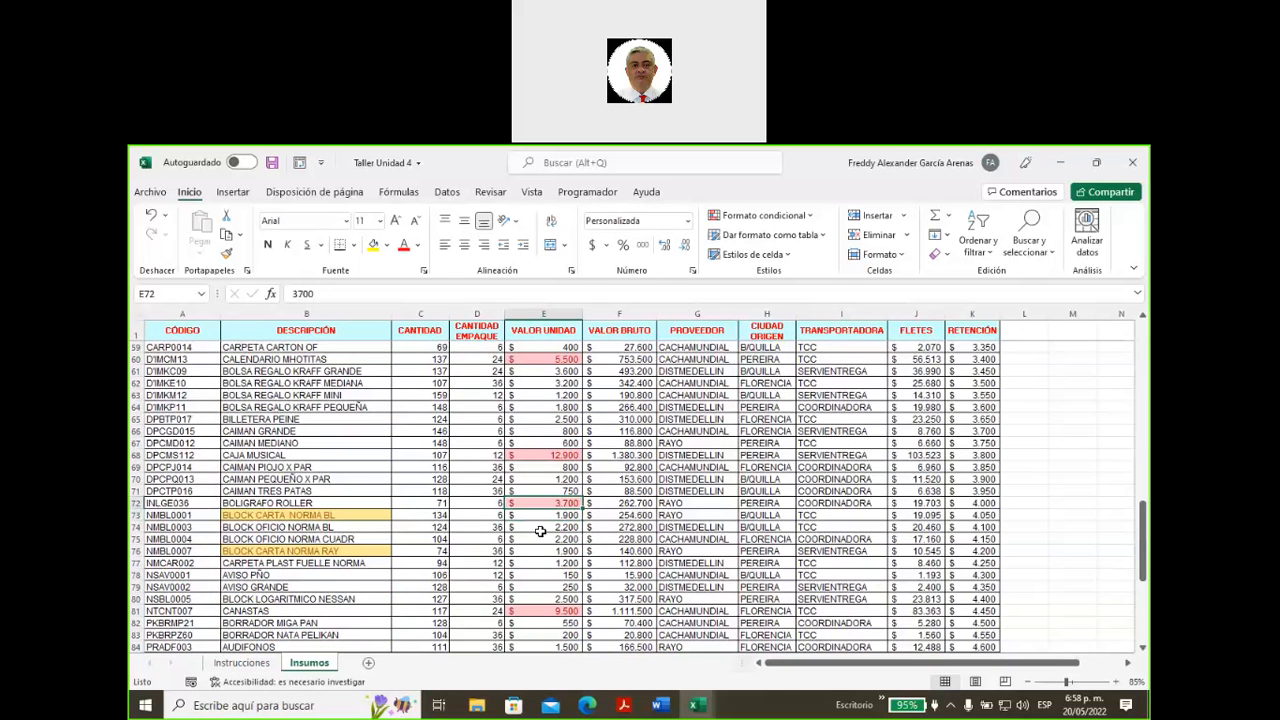
- Inspect the remaining highlighted VALOR UNIDAD cells in rows 81 to 86, ending with E85:E86 selected
scroll(540, 531, "down", 3)
left_click(535, 503)
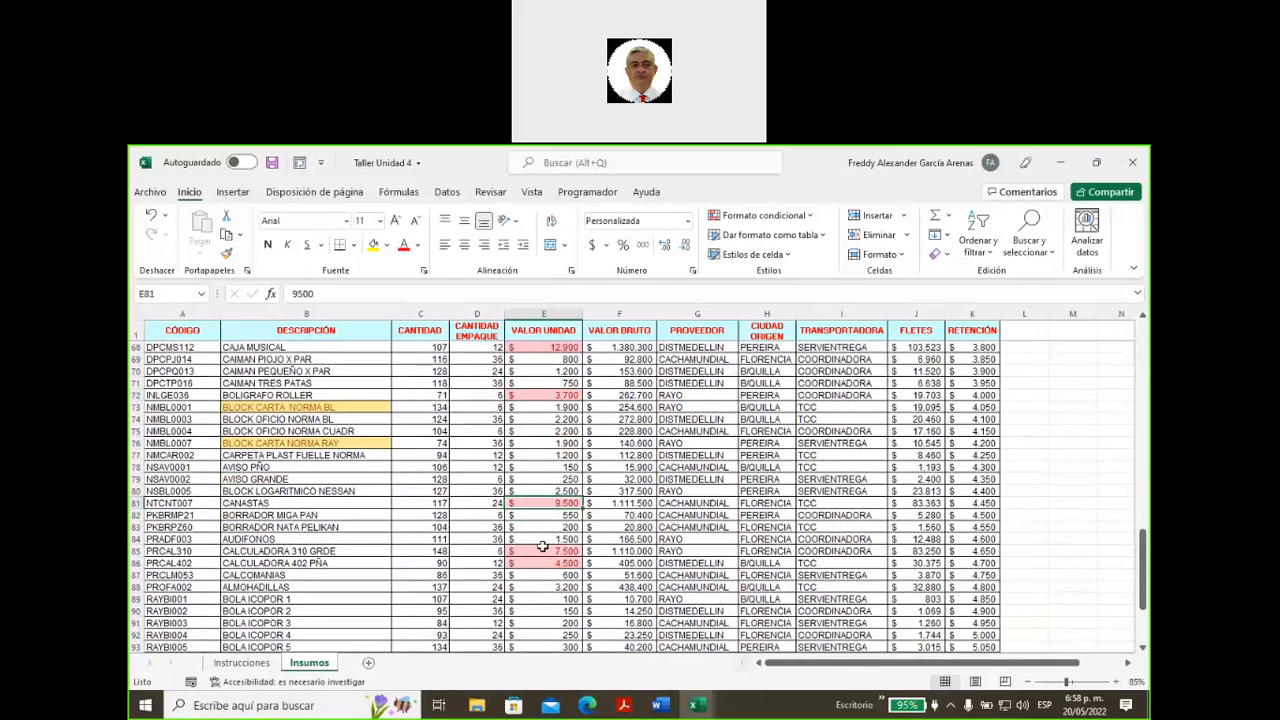
left_click(541, 549)
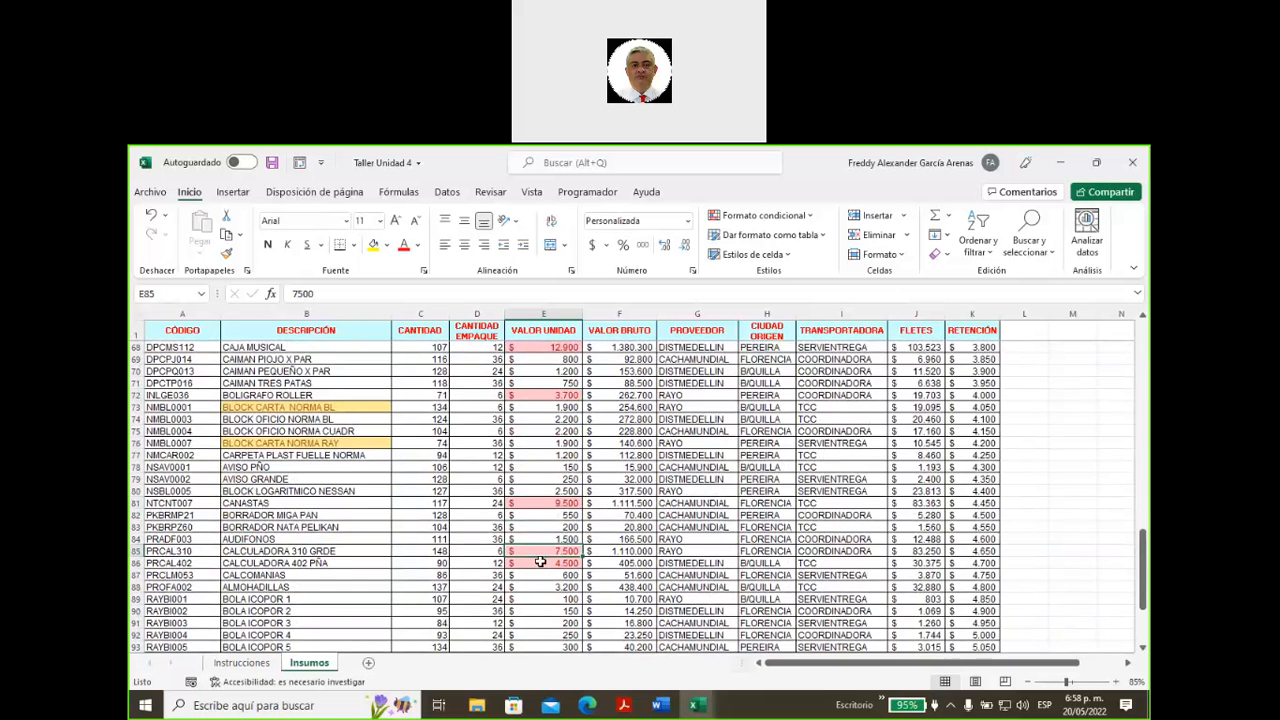
left_click(540, 563)
scroll(530, 545, "down", 2)
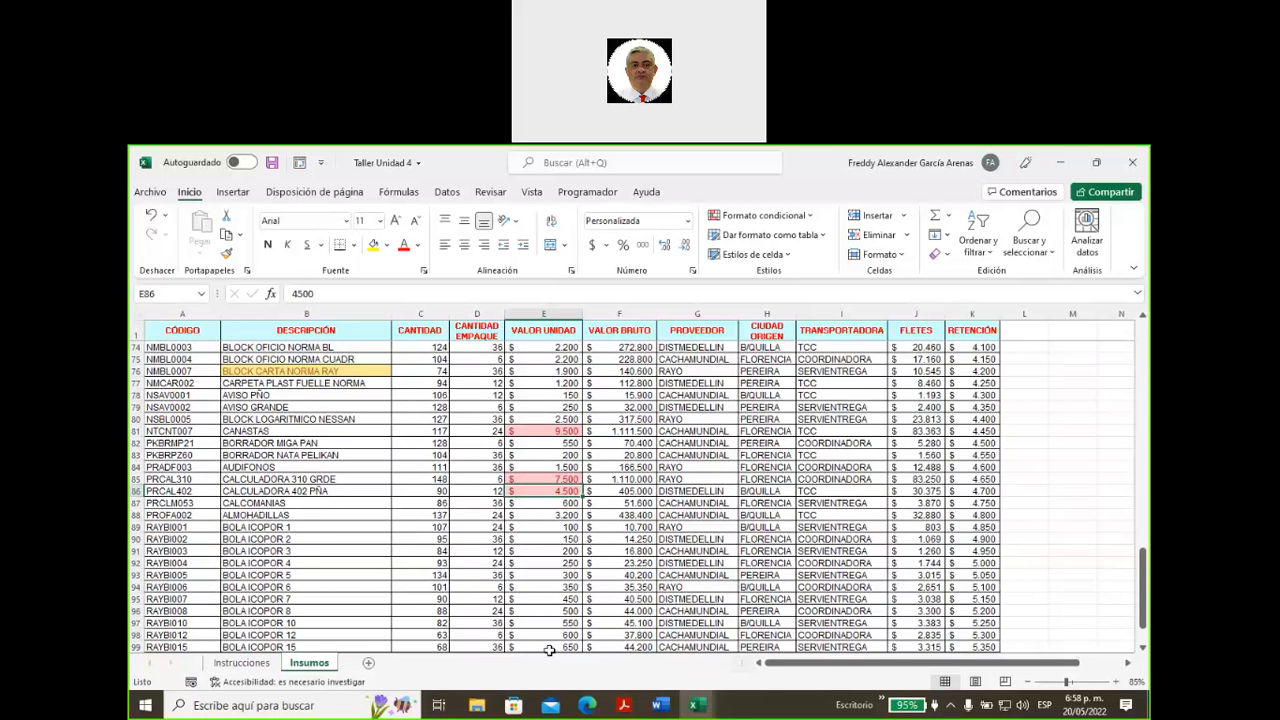
left_click(537, 479)
left_click_drag(537, 479, 537, 491)
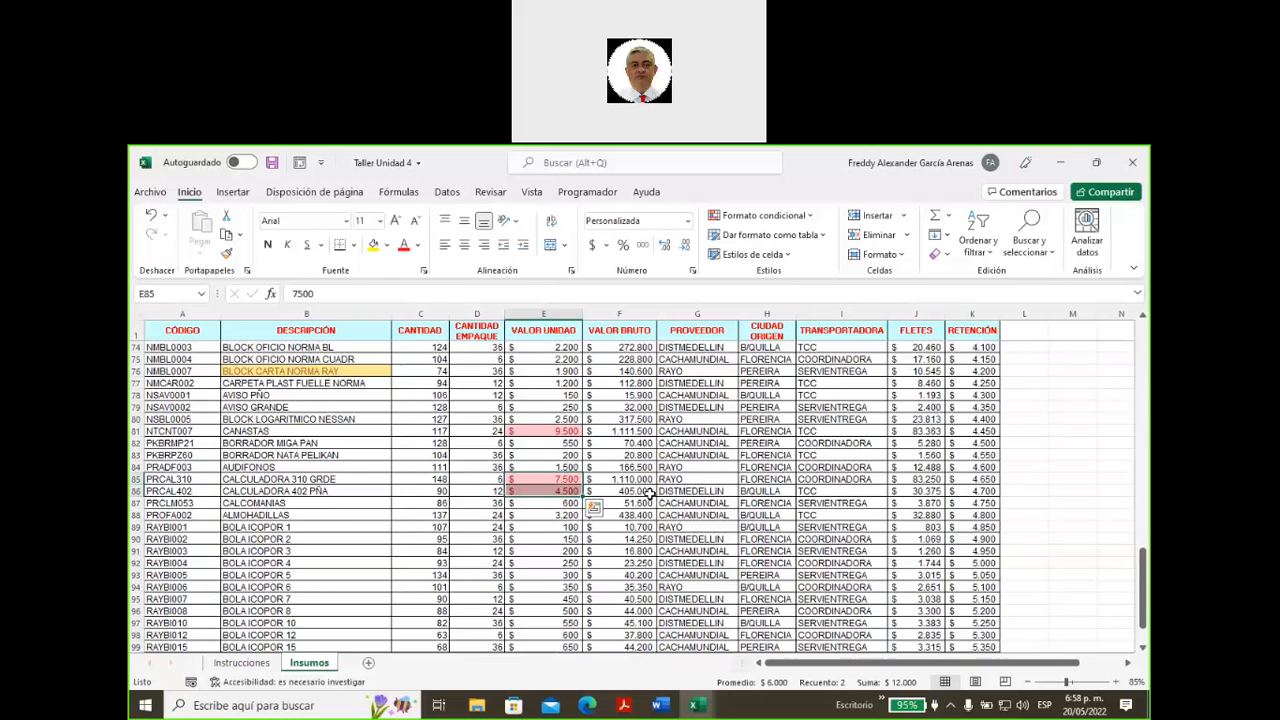
- Review exercise 2 on the Instrucciones sheet, covering the freight grade of each supply and its high, medium and low values
scroll(650, 493, "up", 14)
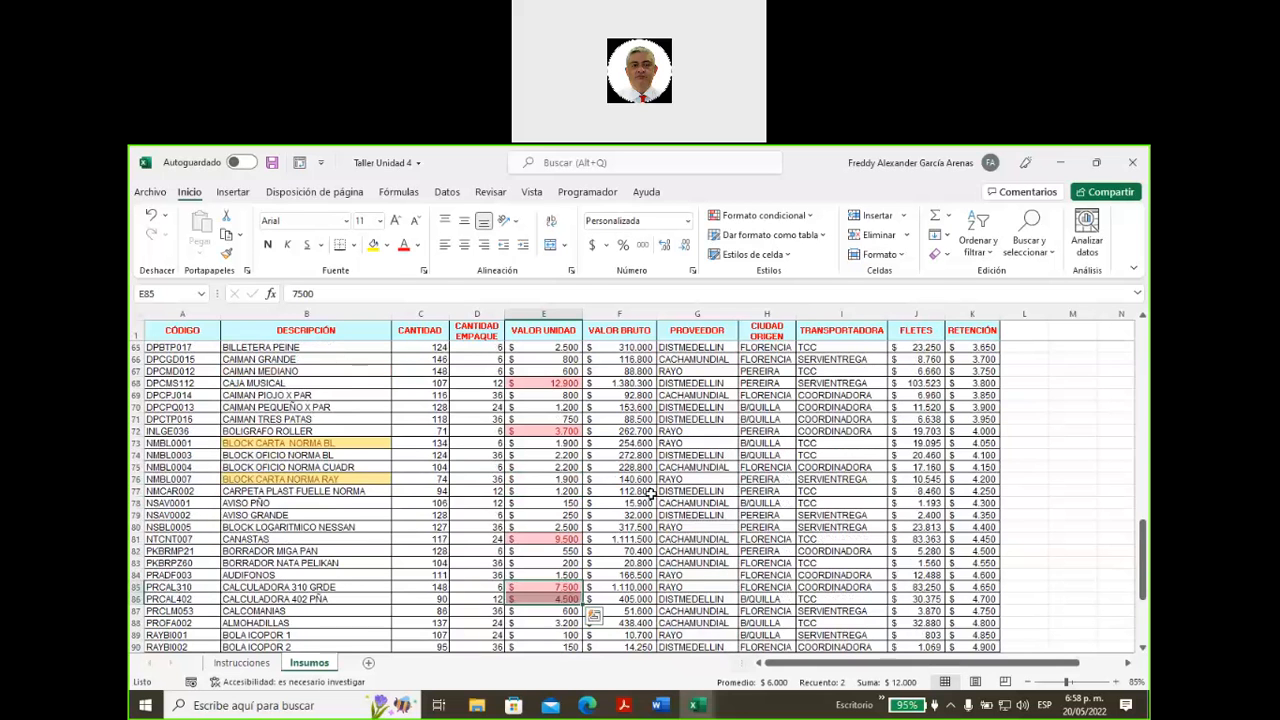
scroll(612, 497, "up", 9)
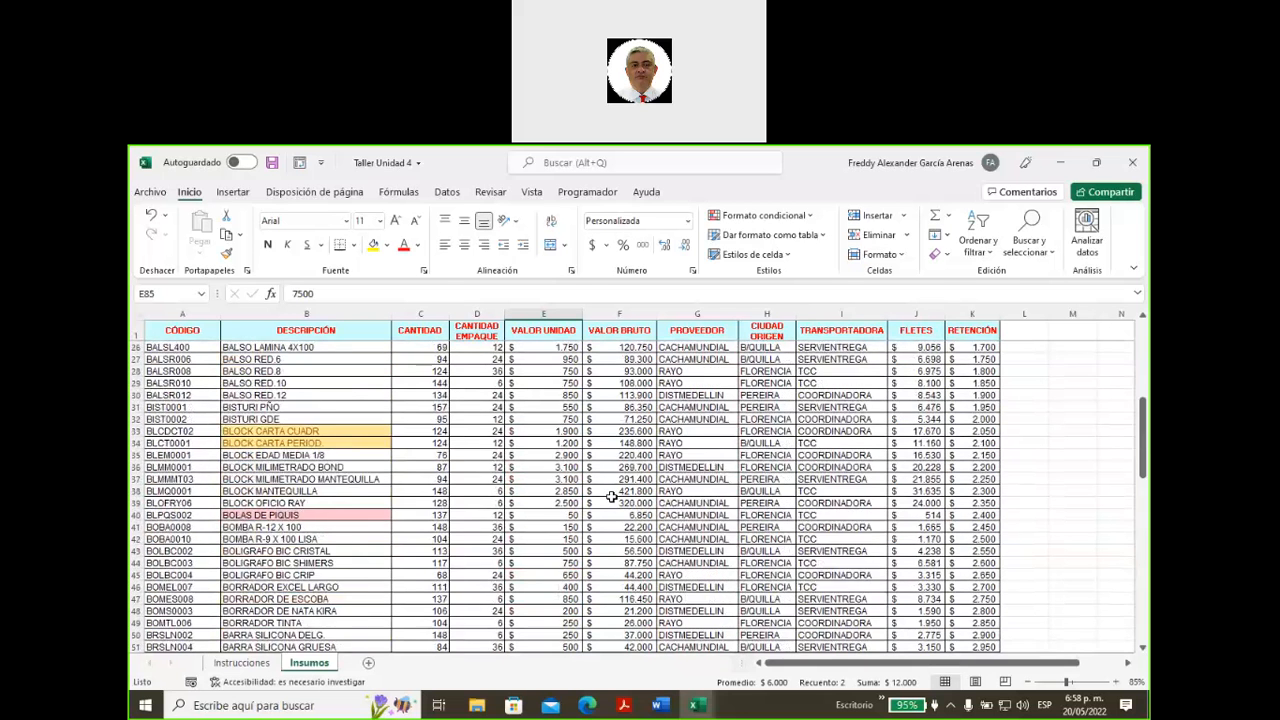
scroll(612, 497, "up", 1)
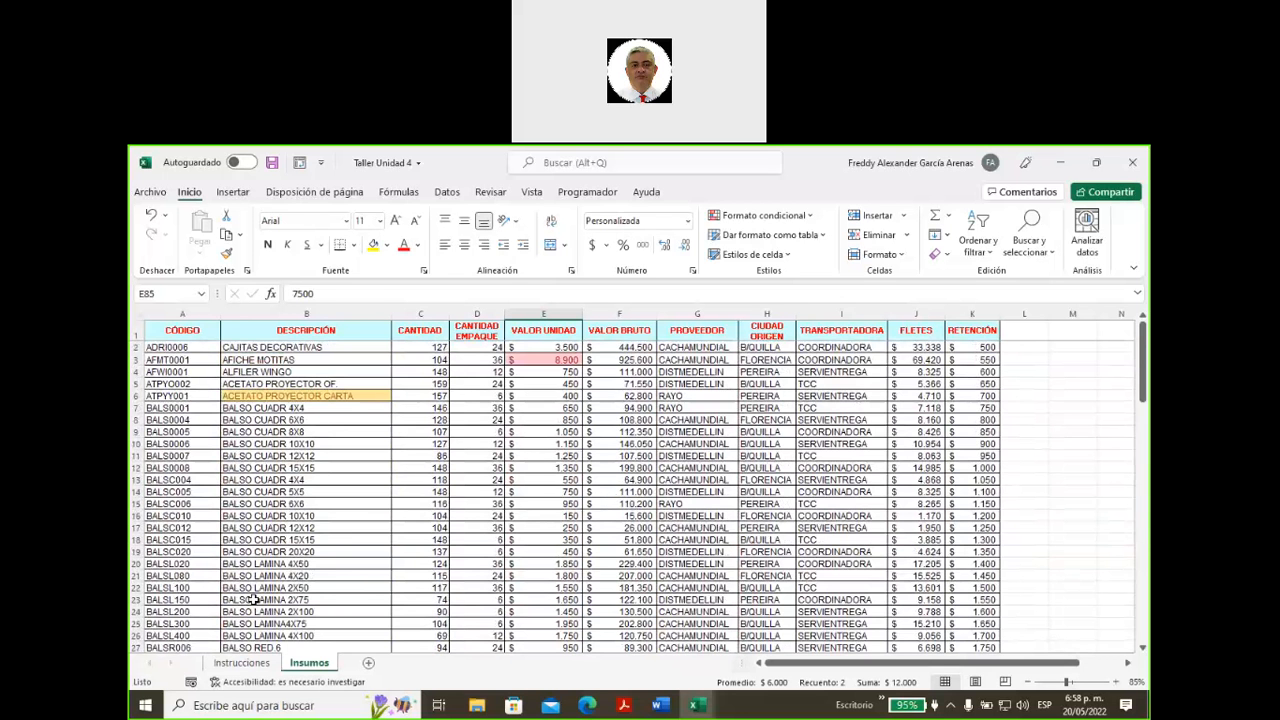
left_click(238, 664)
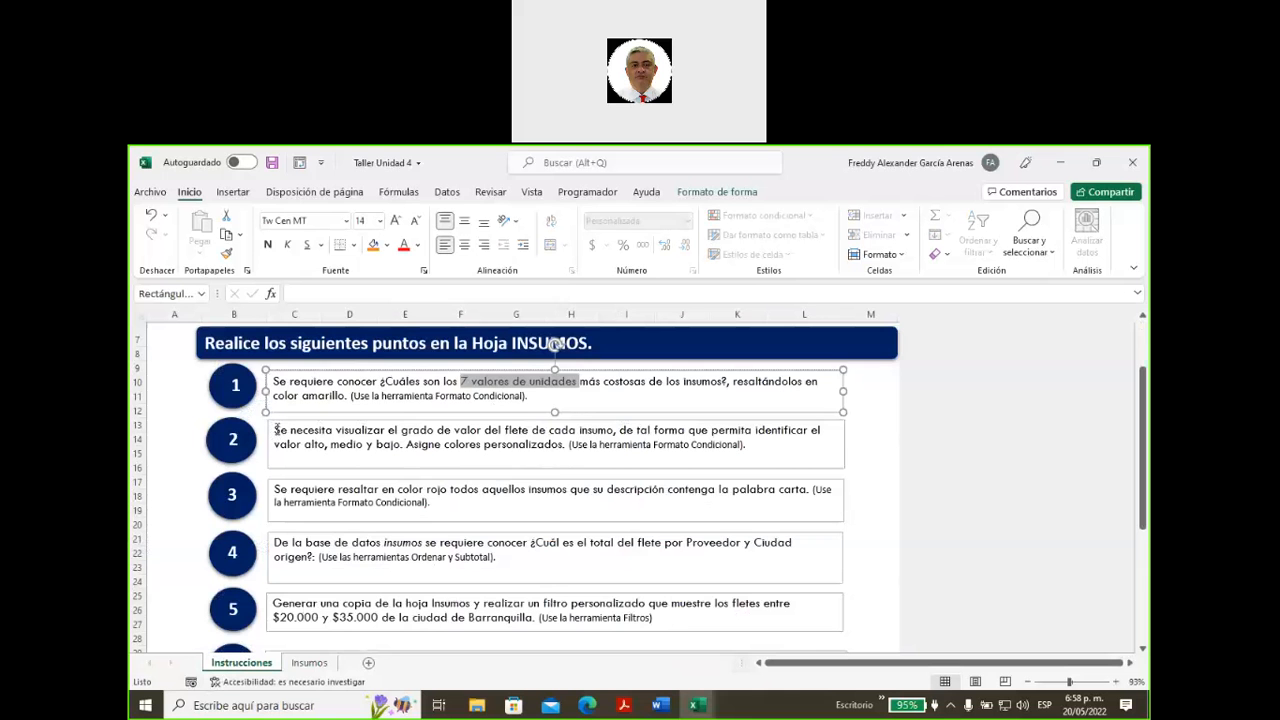
left_click_drag(276, 430, 600, 427)
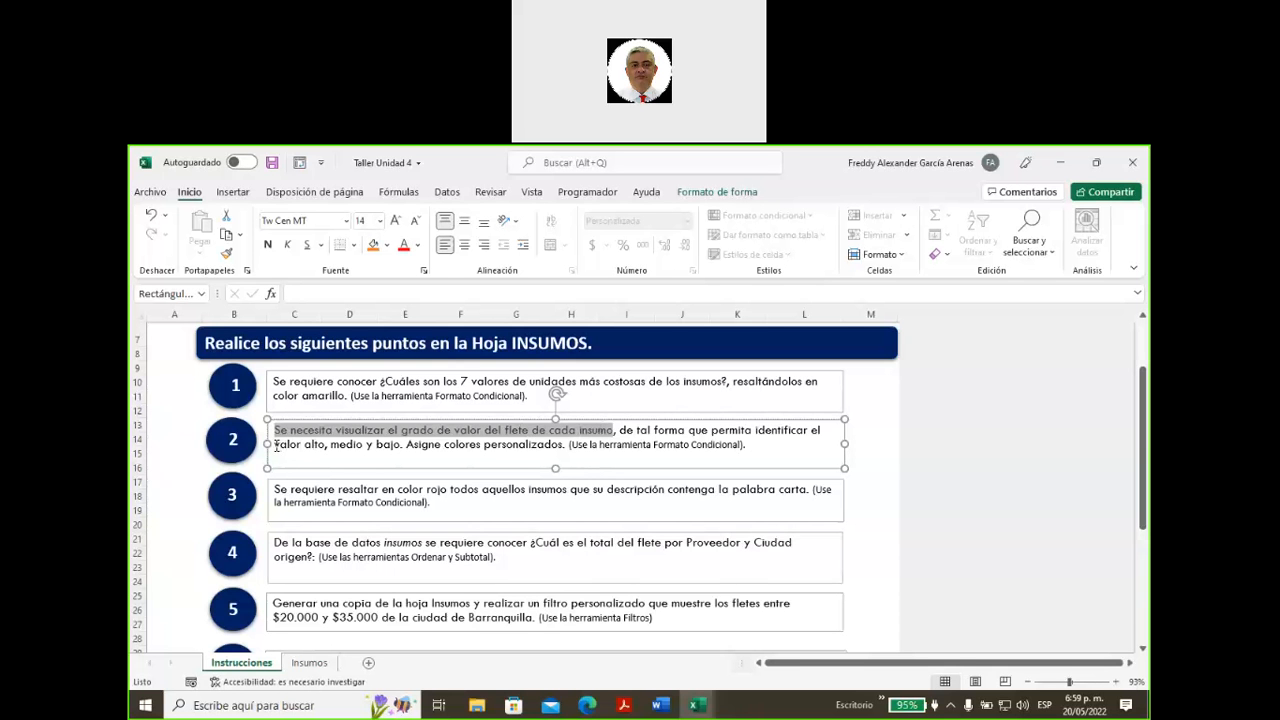
left_click_drag(283, 446, 399, 447)
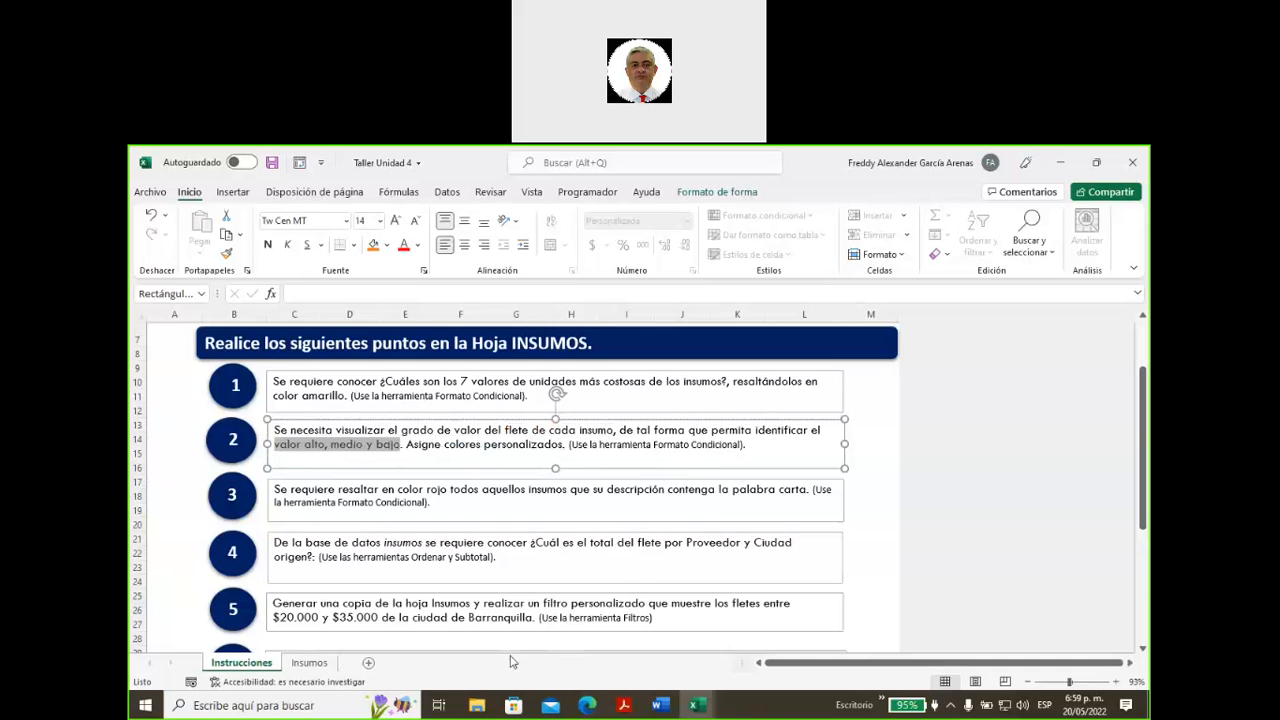
- Apply the green, yellow and red color scale to the FLETES values in J2:J100 of the Insumos sheet
left_click(310, 663)
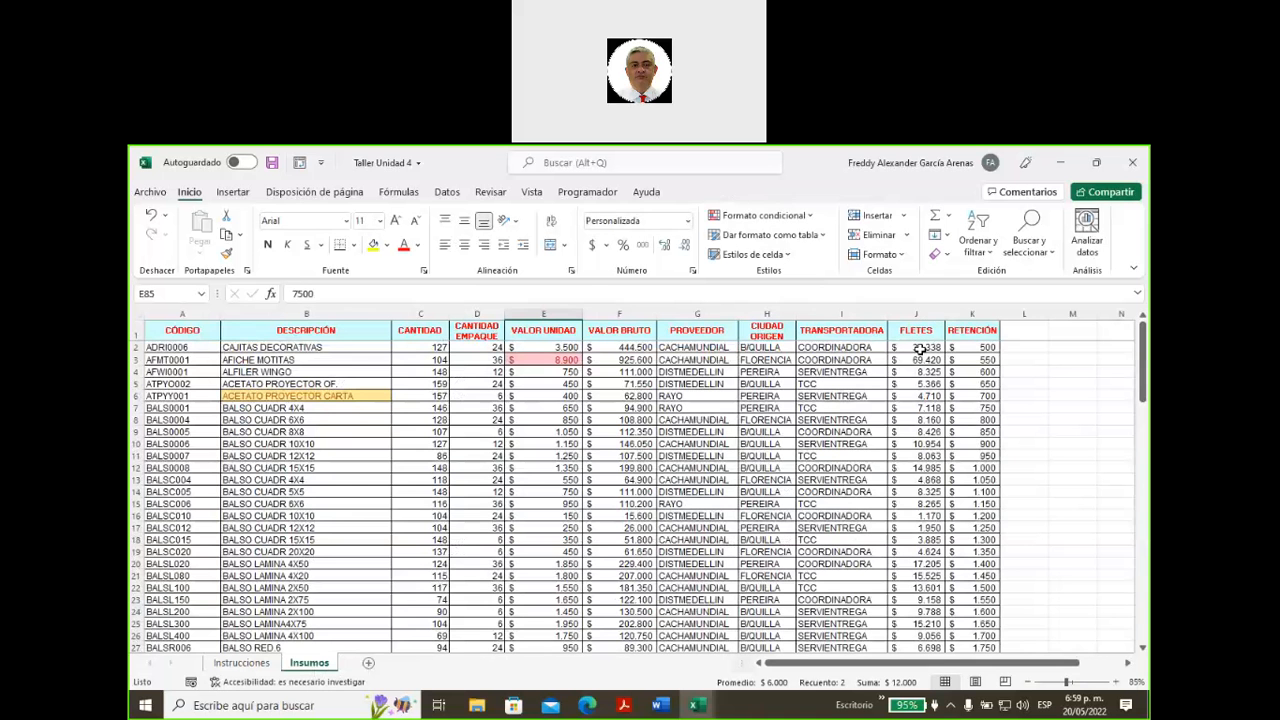
left_click_drag(920, 346, 923, 597)
scroll(924, 480, "up", 12)
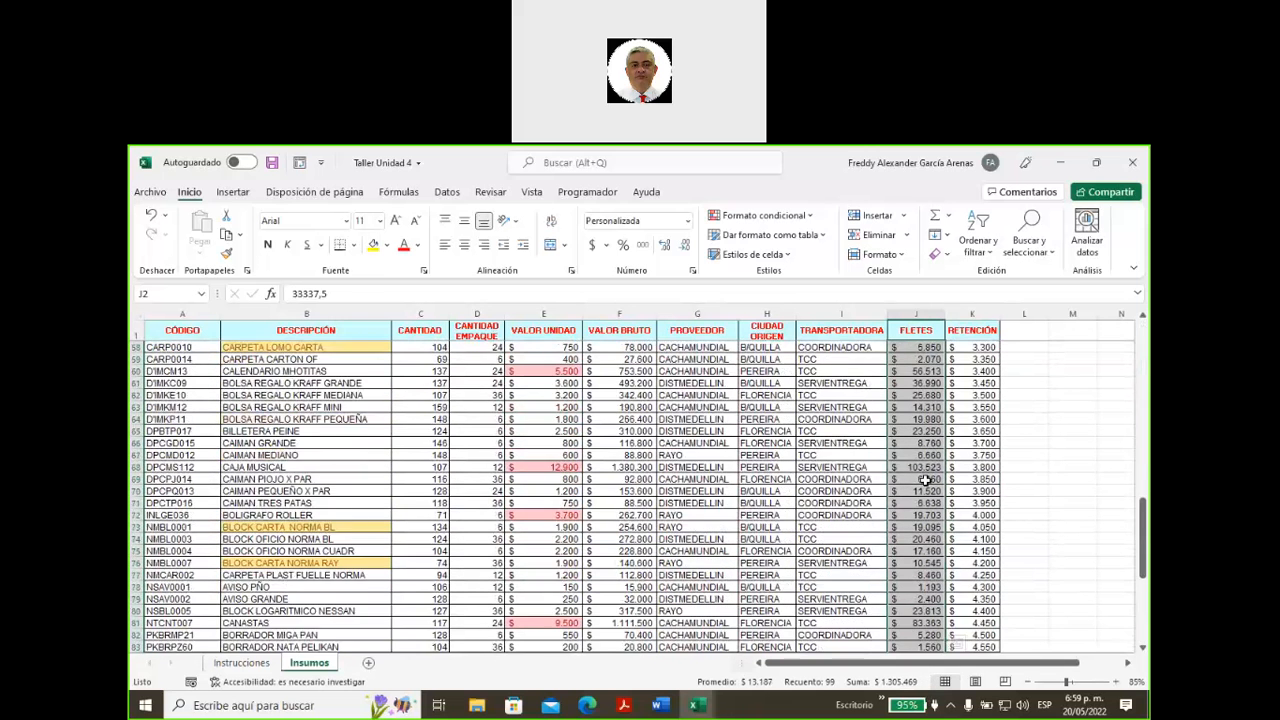
scroll(924, 480, "up", 1)
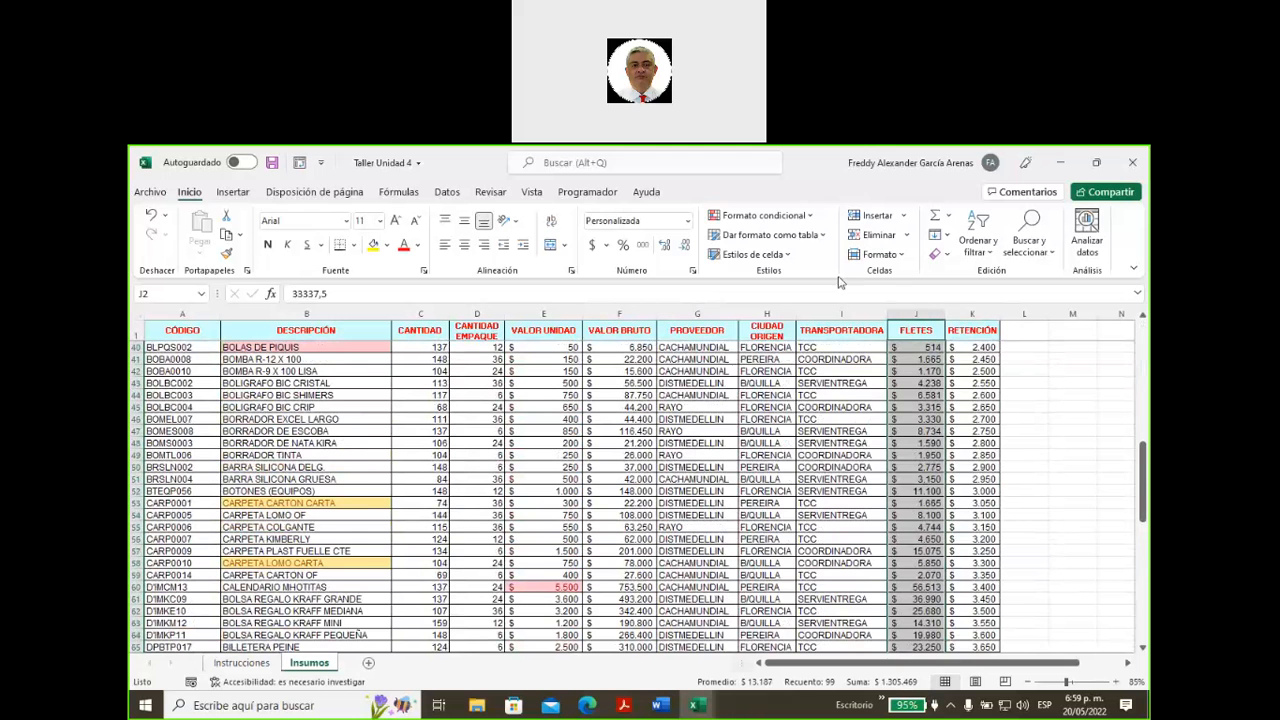
left_click(811, 218)
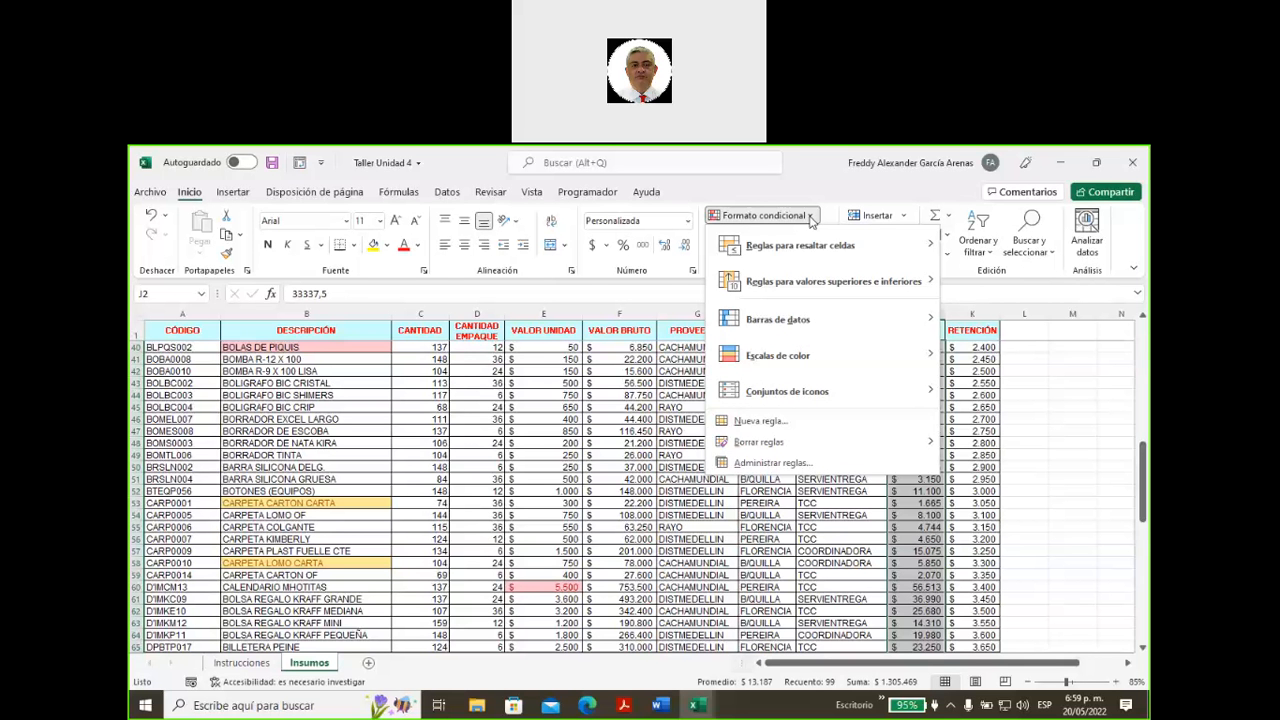
mouse_move(812, 366)
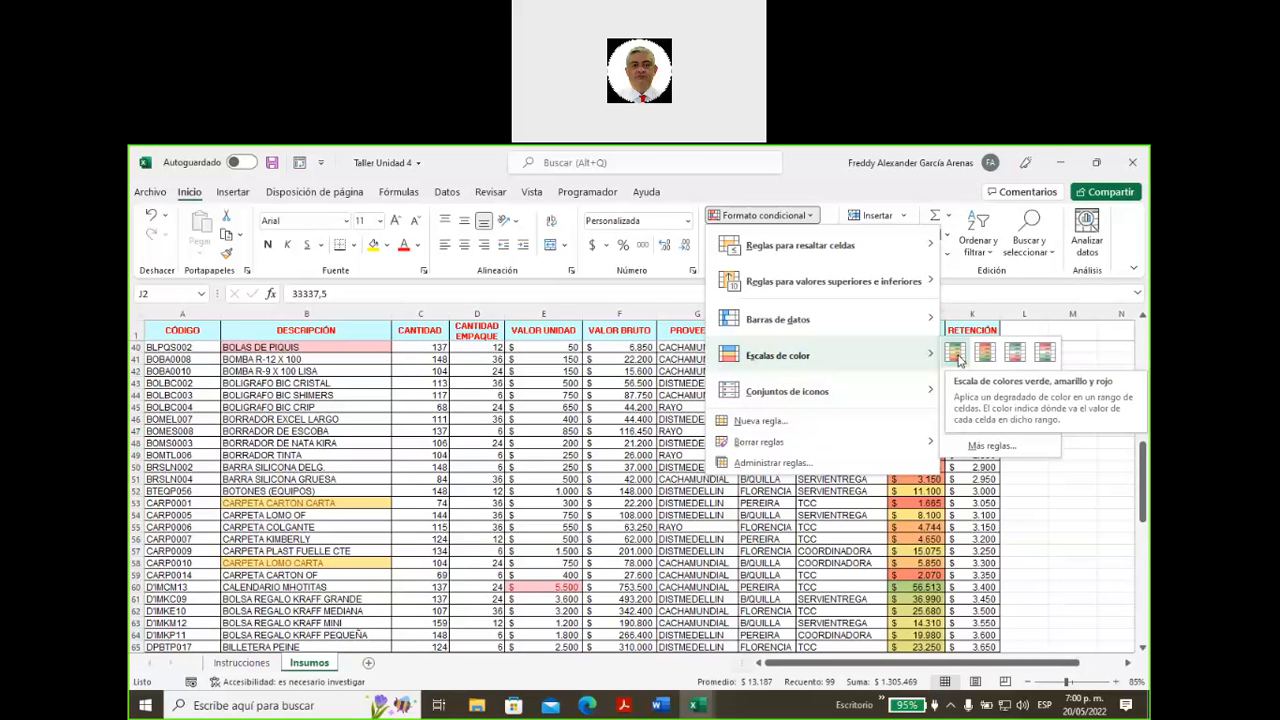
left_click(956, 354)
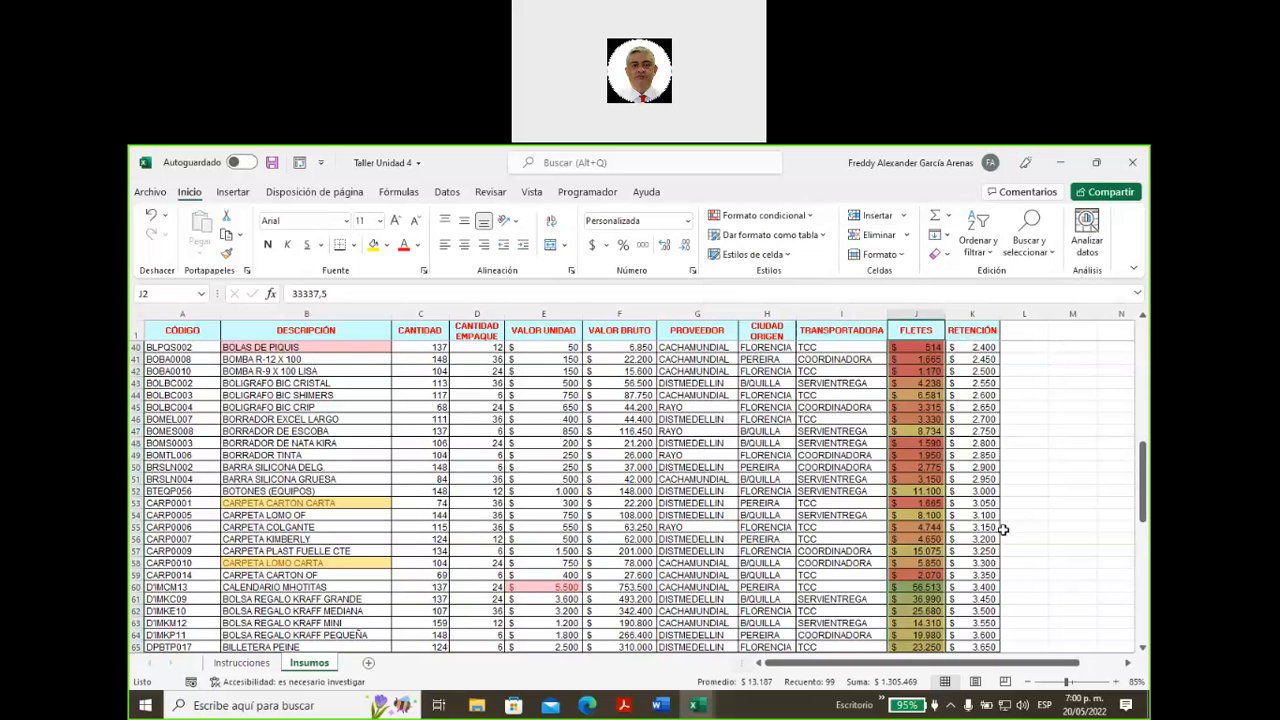
- Examine how the color scale grades the FLETES column from red to green, including cells J68 and J78
left_click_drag(975, 664, 1007, 670)
left_click(790, 432)
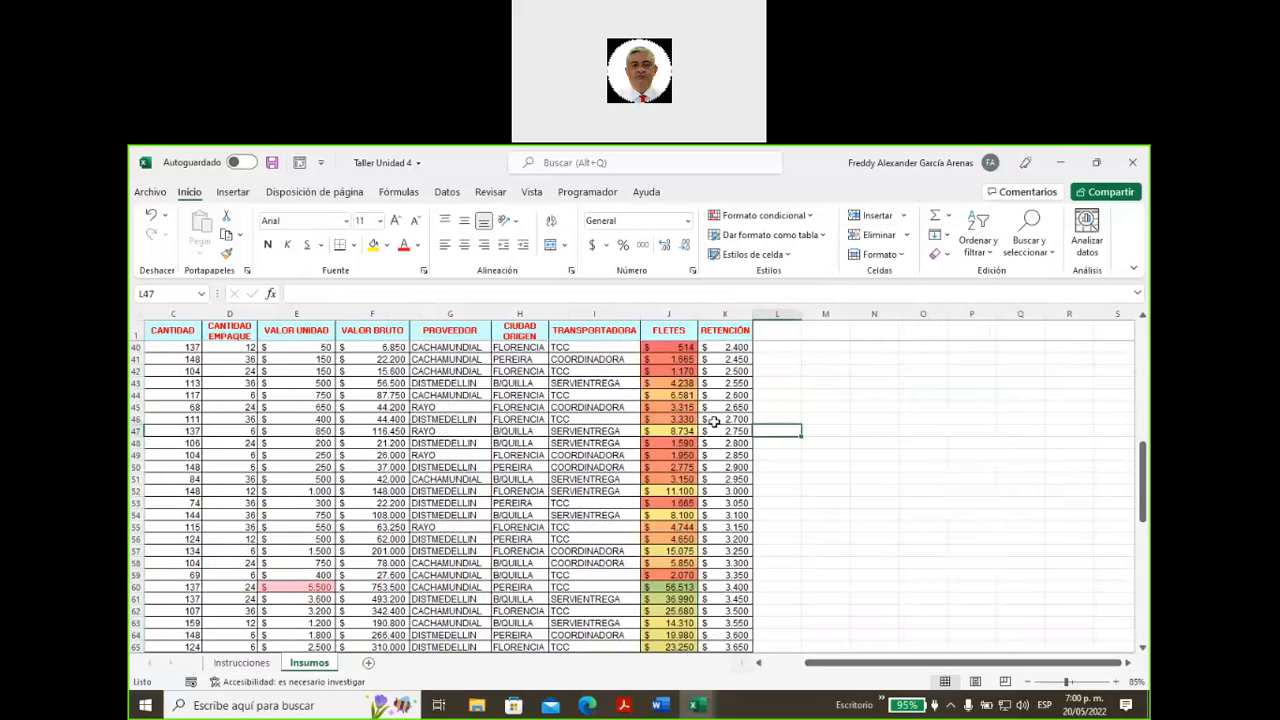
scroll(667, 381, "down", 5)
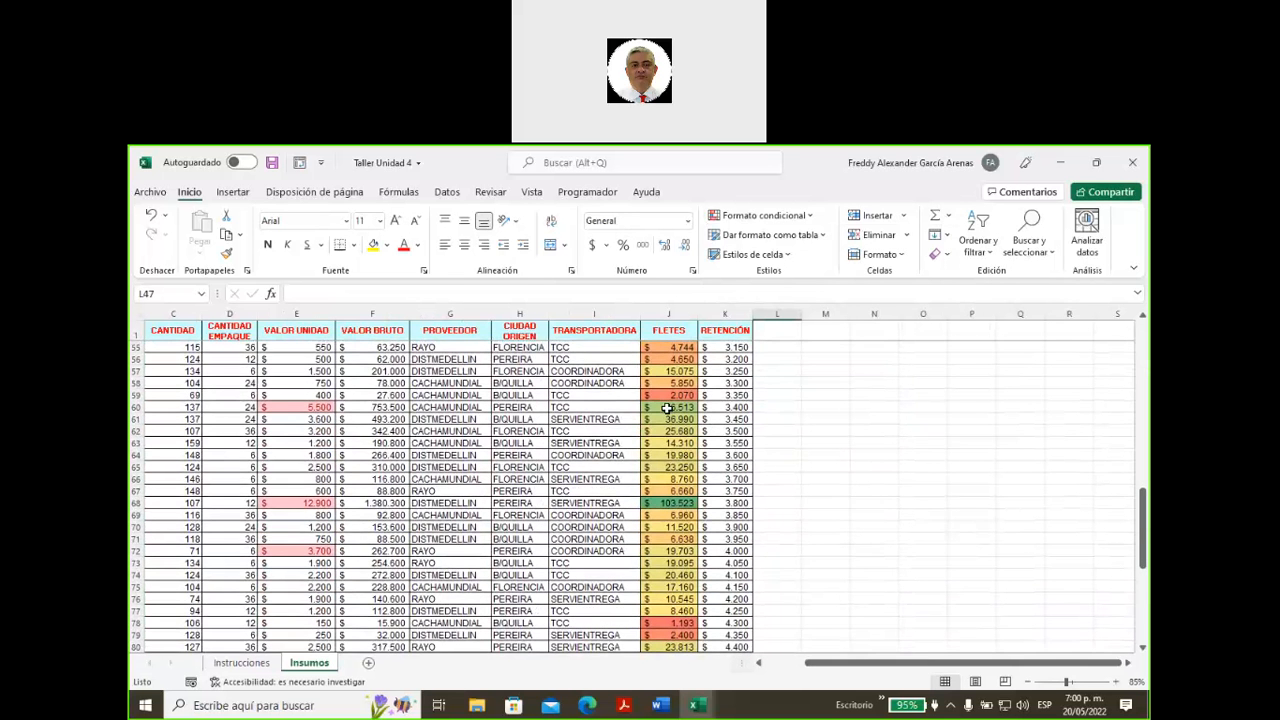
scroll(667, 408, "down", 2)
left_click(672, 430)
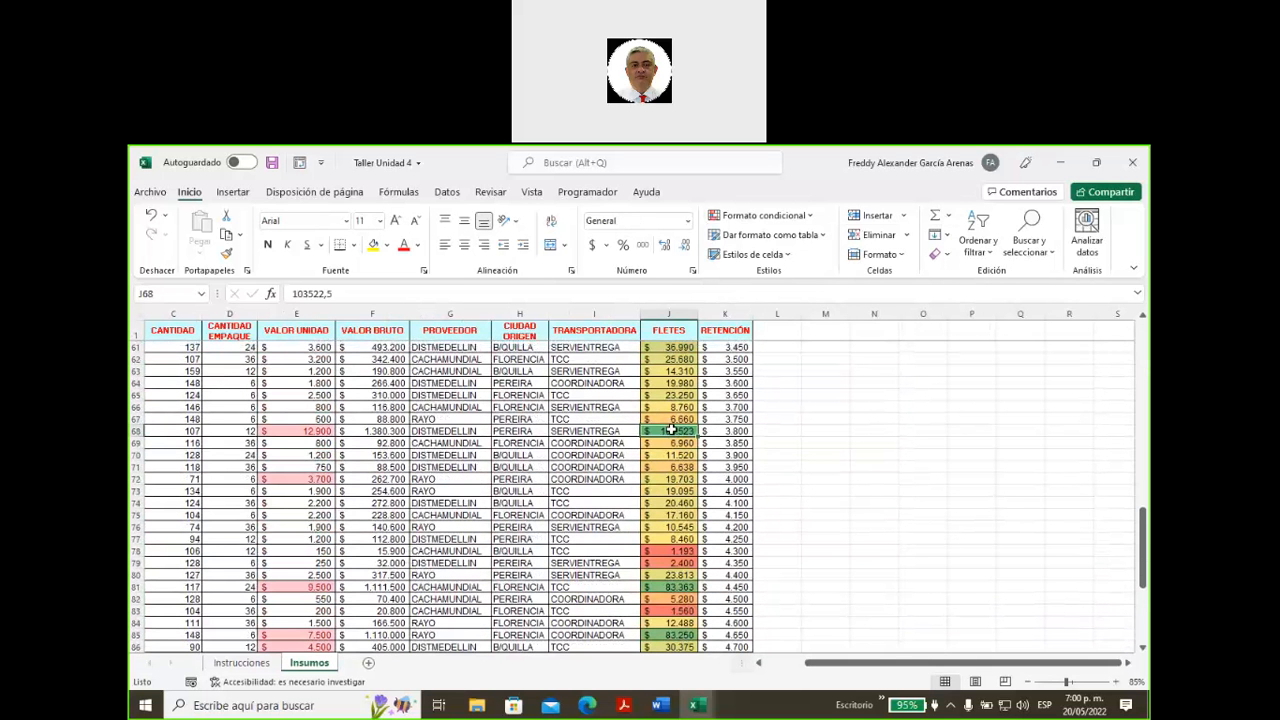
scroll(670, 467, "down", 1)
left_click(670, 467)
left_click(670, 514)
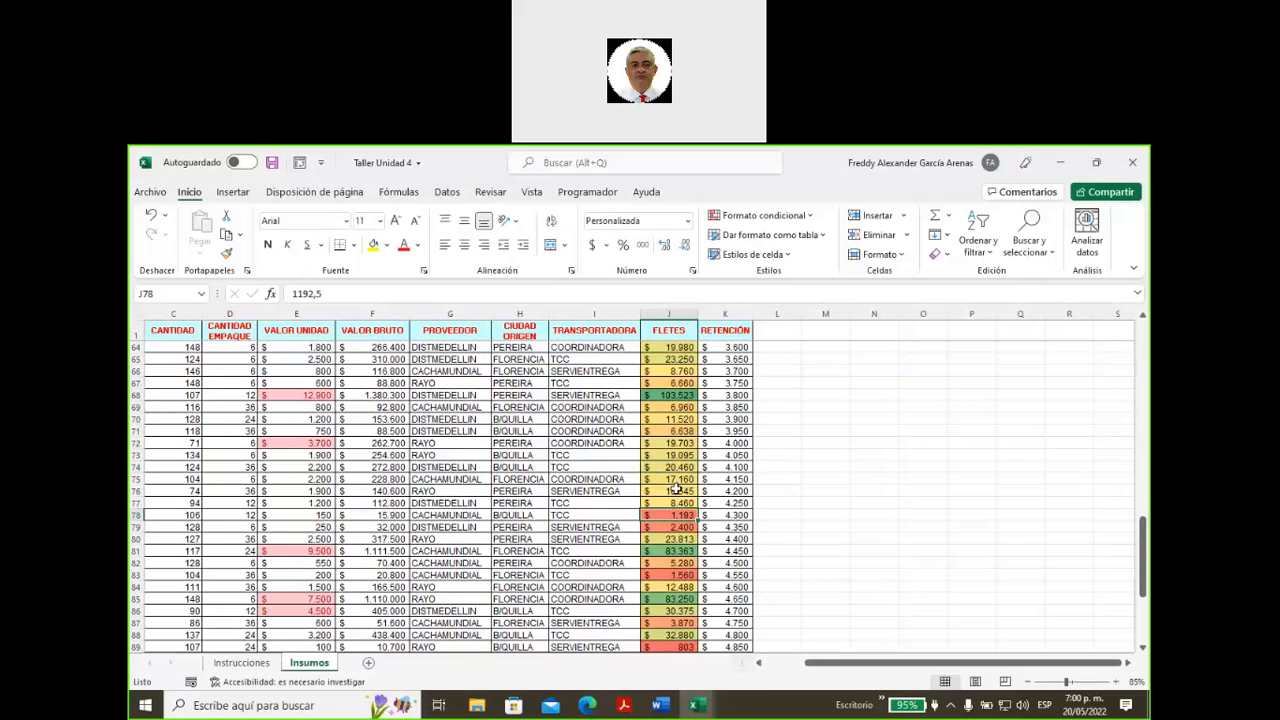
scroll(686, 462, "down", 6)
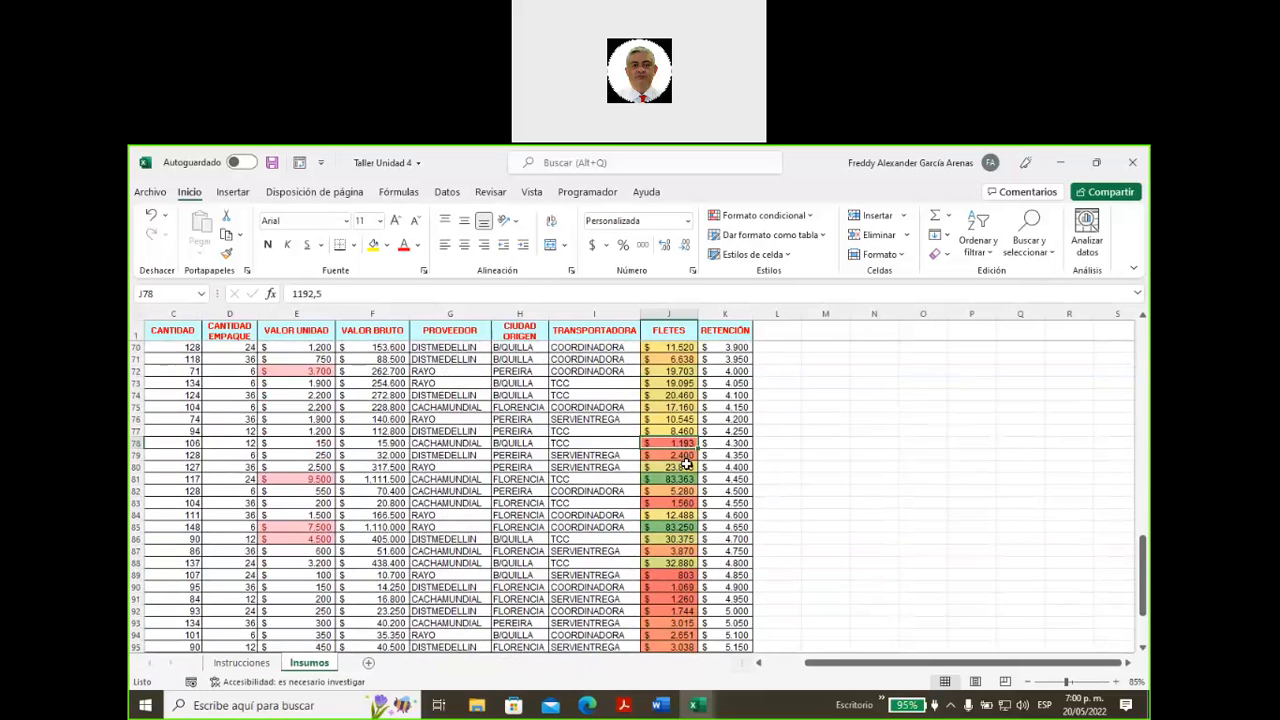
scroll(686, 462, "up", 7)
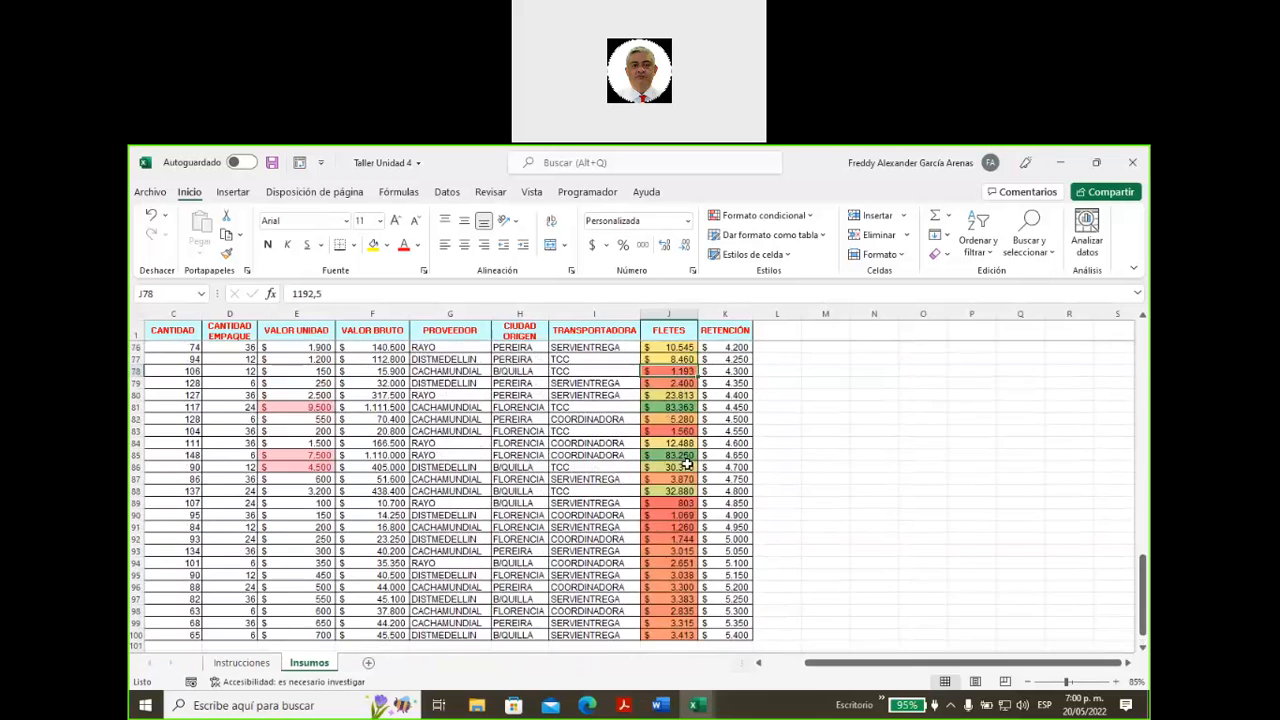
scroll(686, 462, "up", 9)
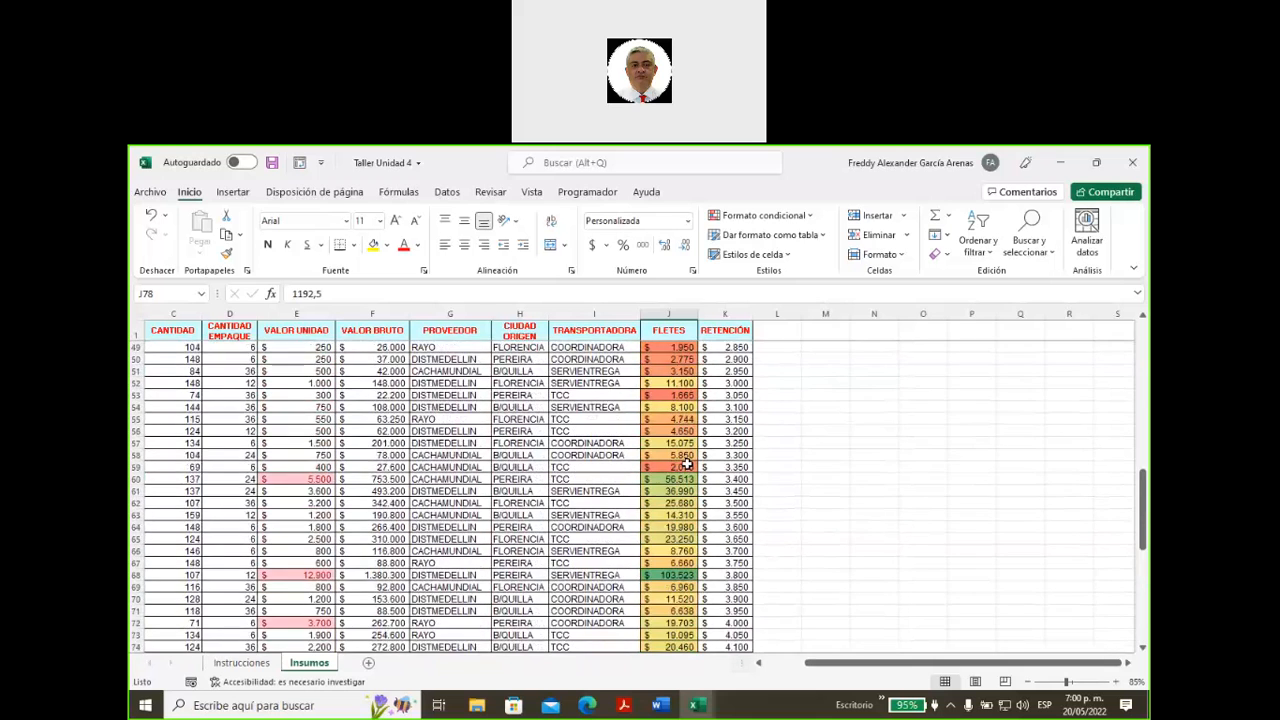
scroll(686, 462, "up", 2)
scroll(686, 462, "up", 9)
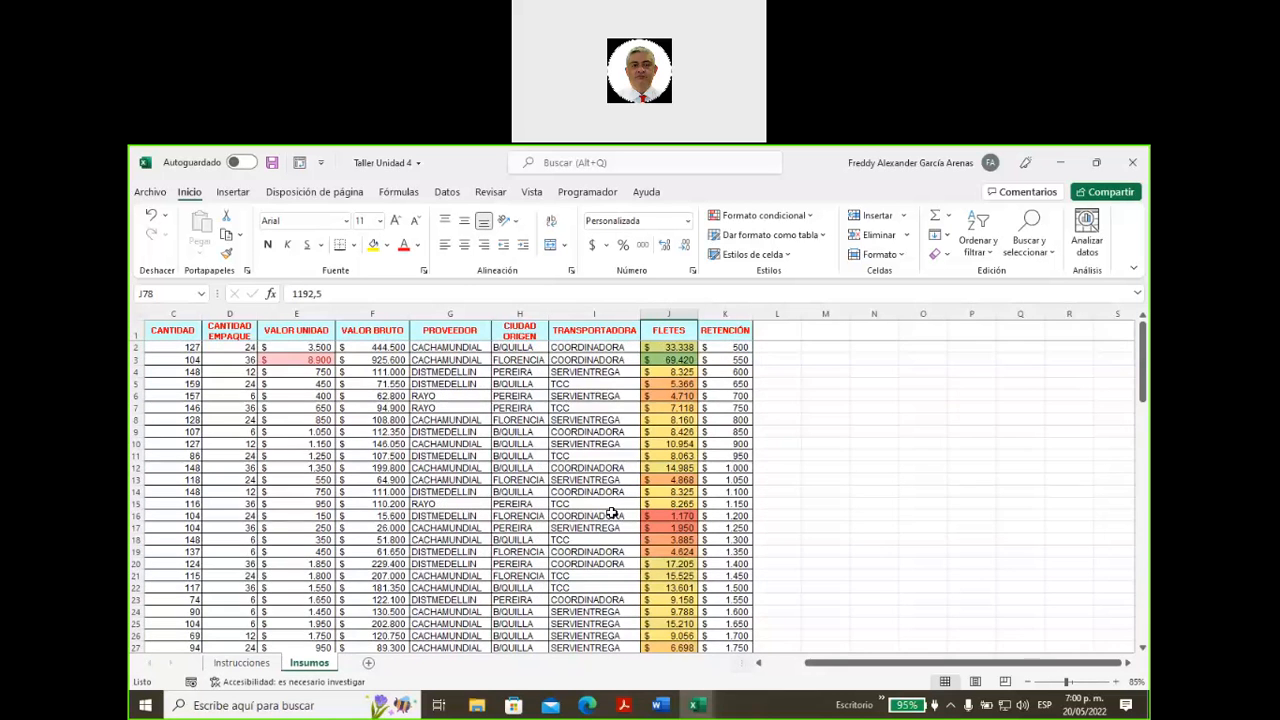
- Inspect the green high-value freight cells J3, J68 and J81 in the FLETES column
left_click(663, 360)
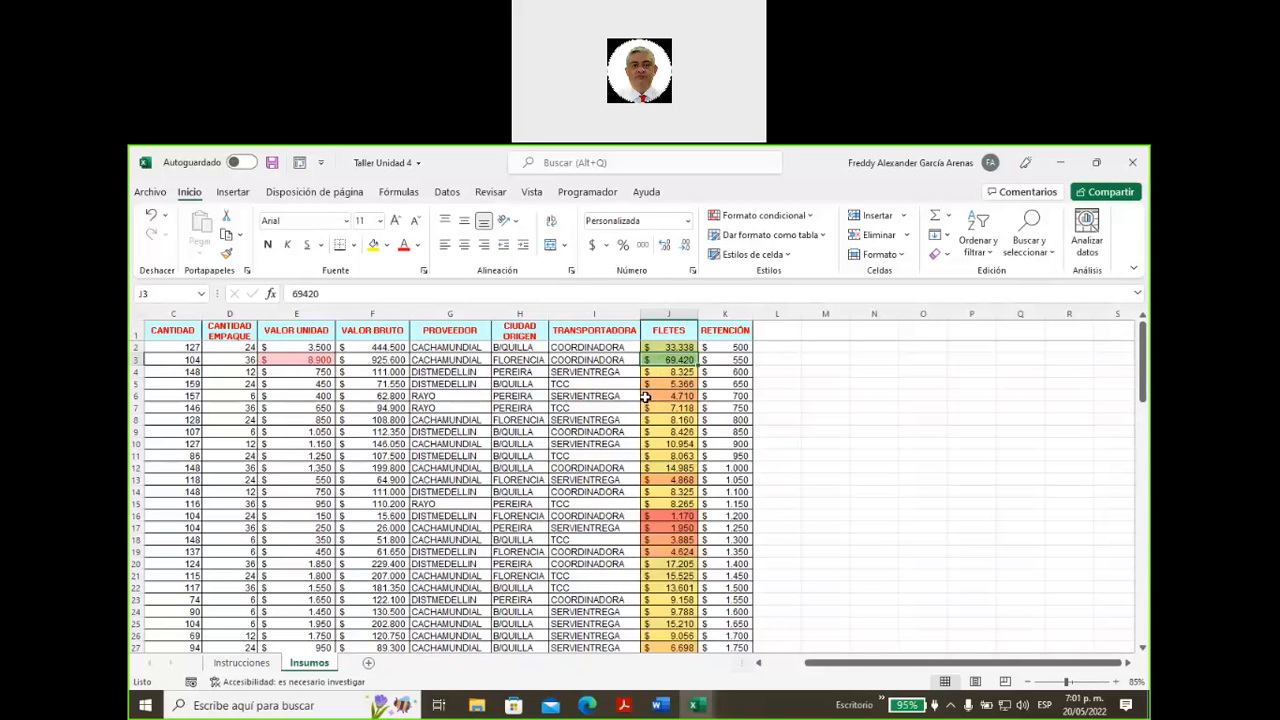
scroll(645, 397, "down", 14)
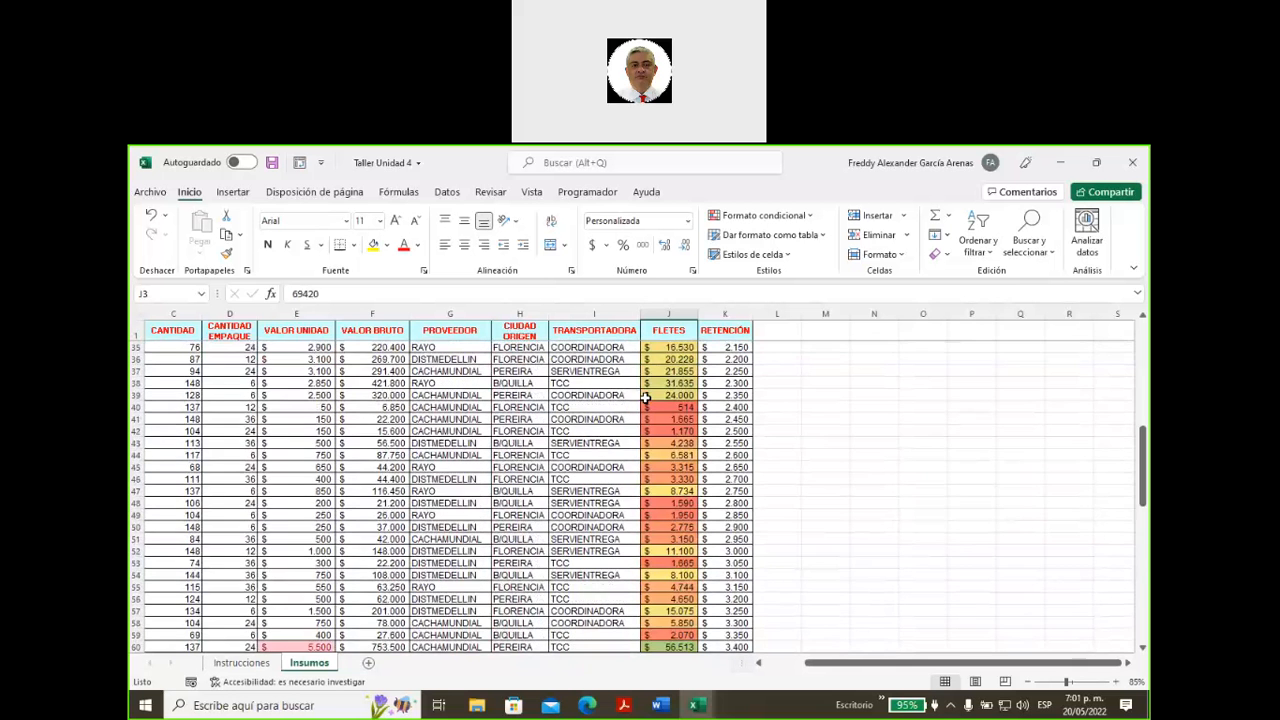
scroll(645, 397, "down", 5)
left_click(655, 456)
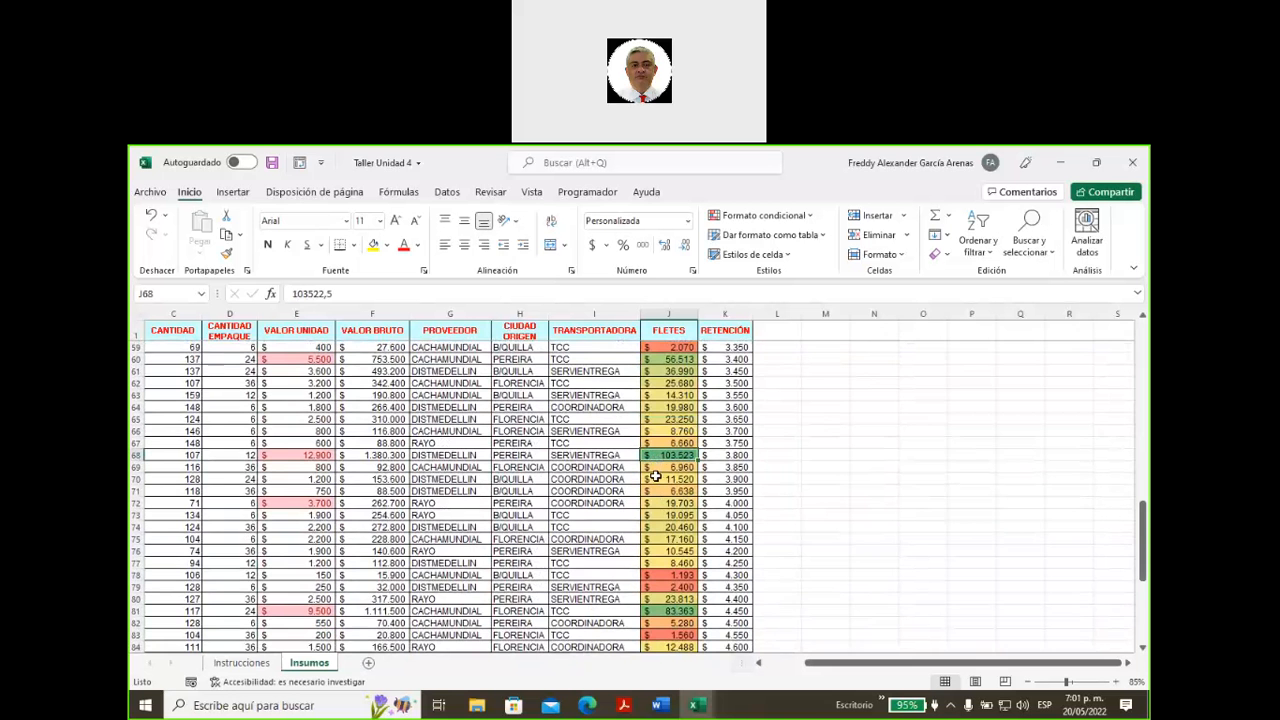
scroll(655, 477, "down", 2)
left_click(657, 538)
scroll(668, 472, "down", 2)
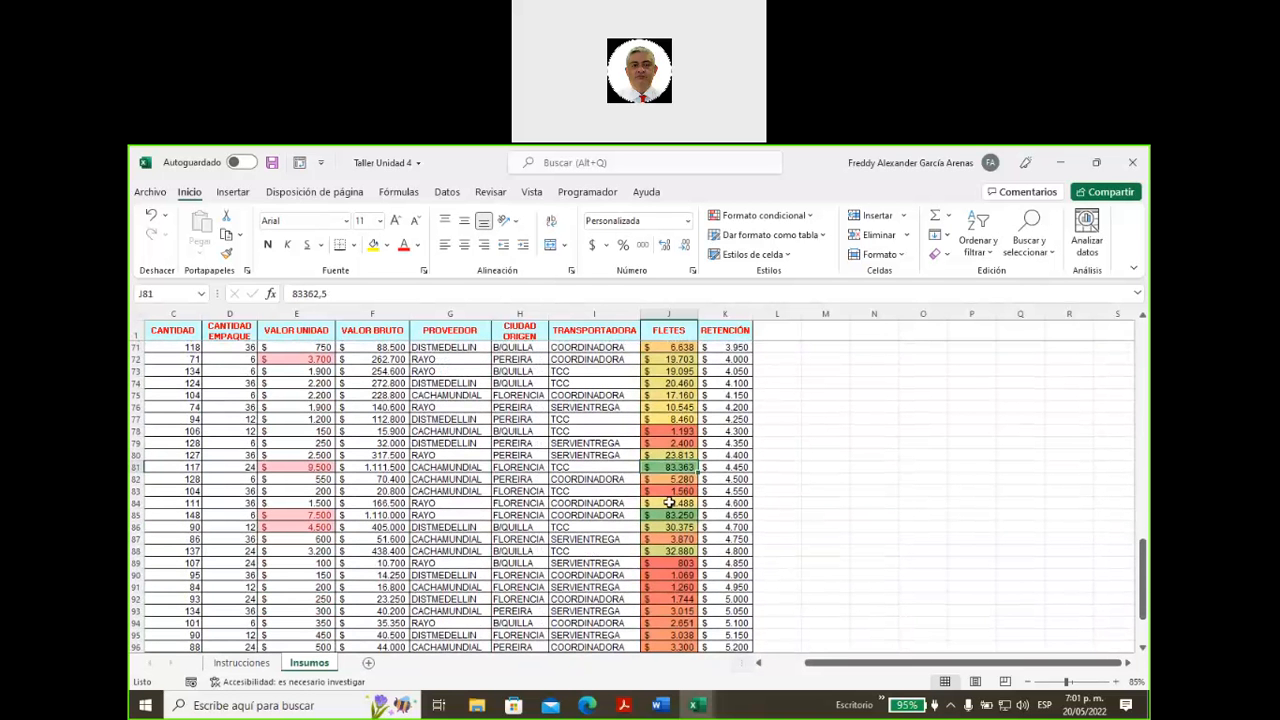
scroll(668, 502, "down", 3)
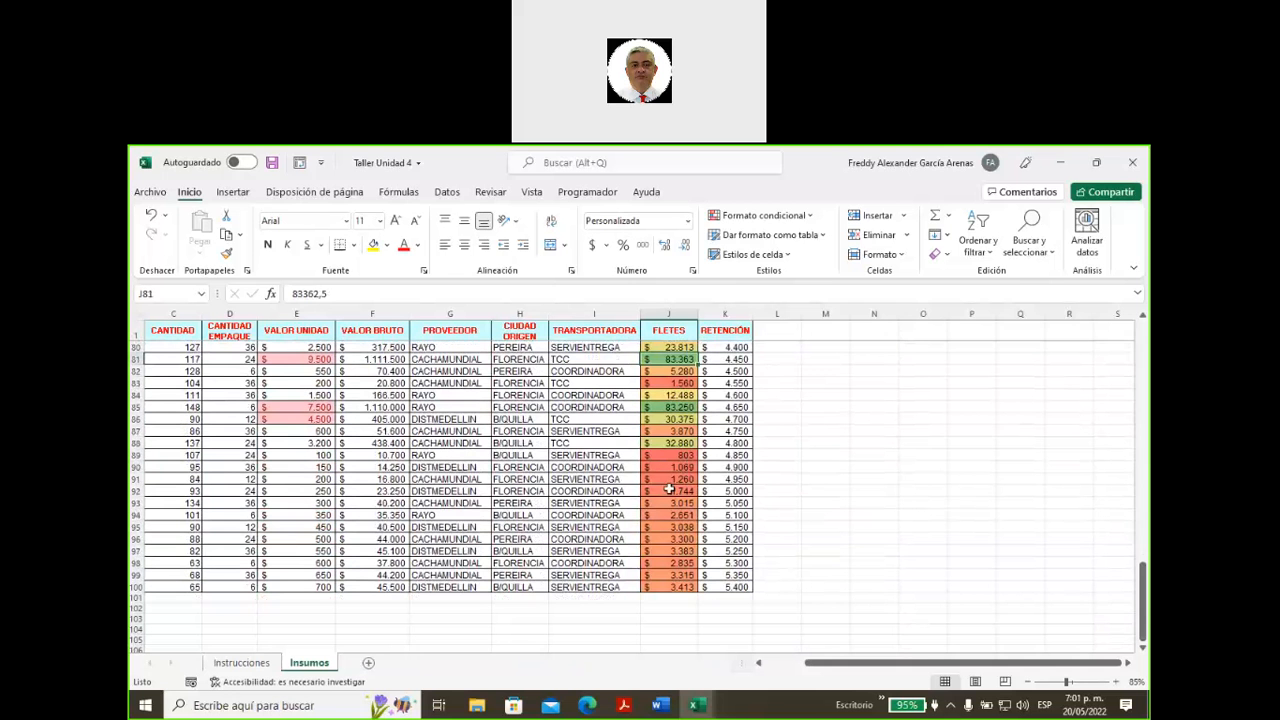
- Inspect the red low-value freight cells J89 and J40 in the FLETES column
left_click(662, 457)
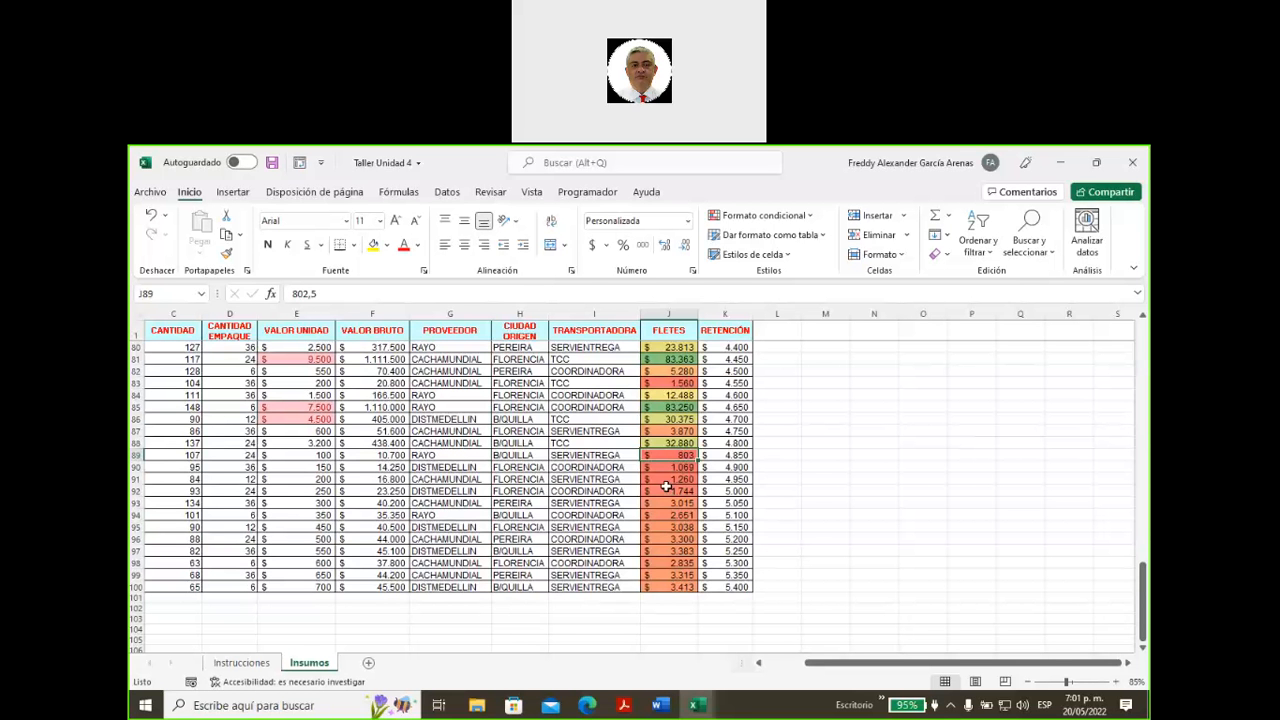
scroll(666, 487, "up", 4)
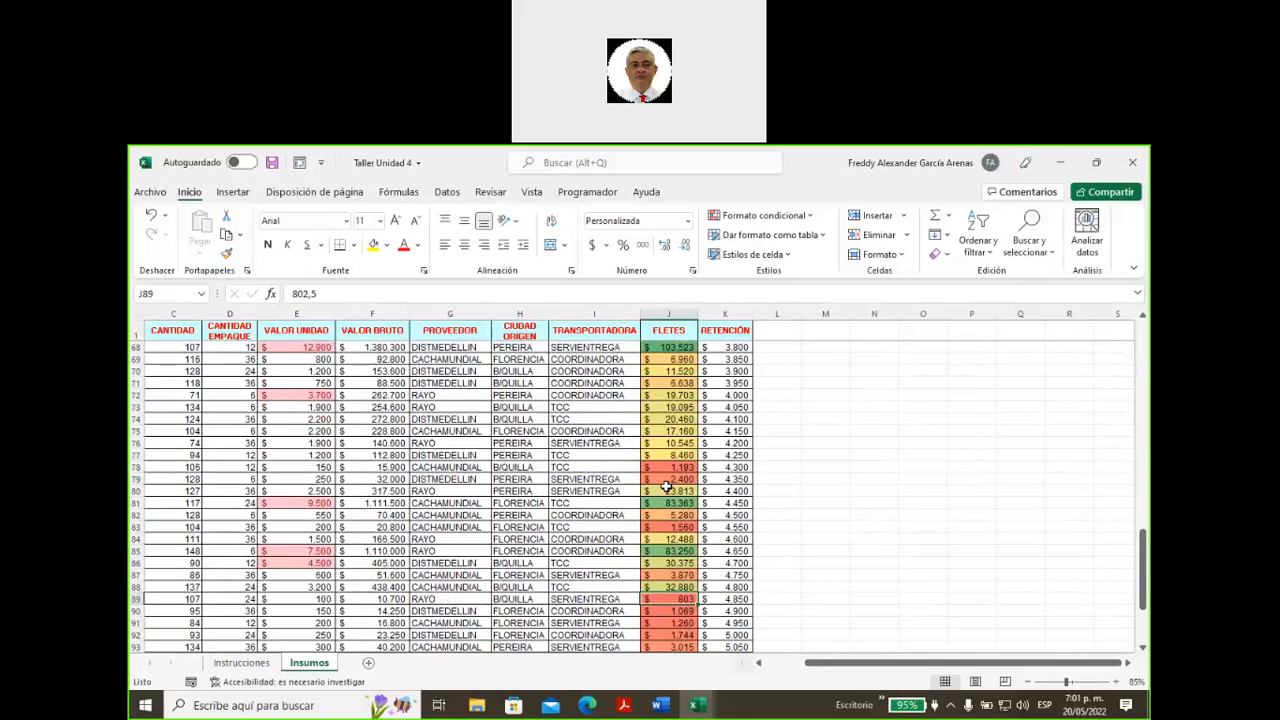
scroll(666, 487, "up", 10)
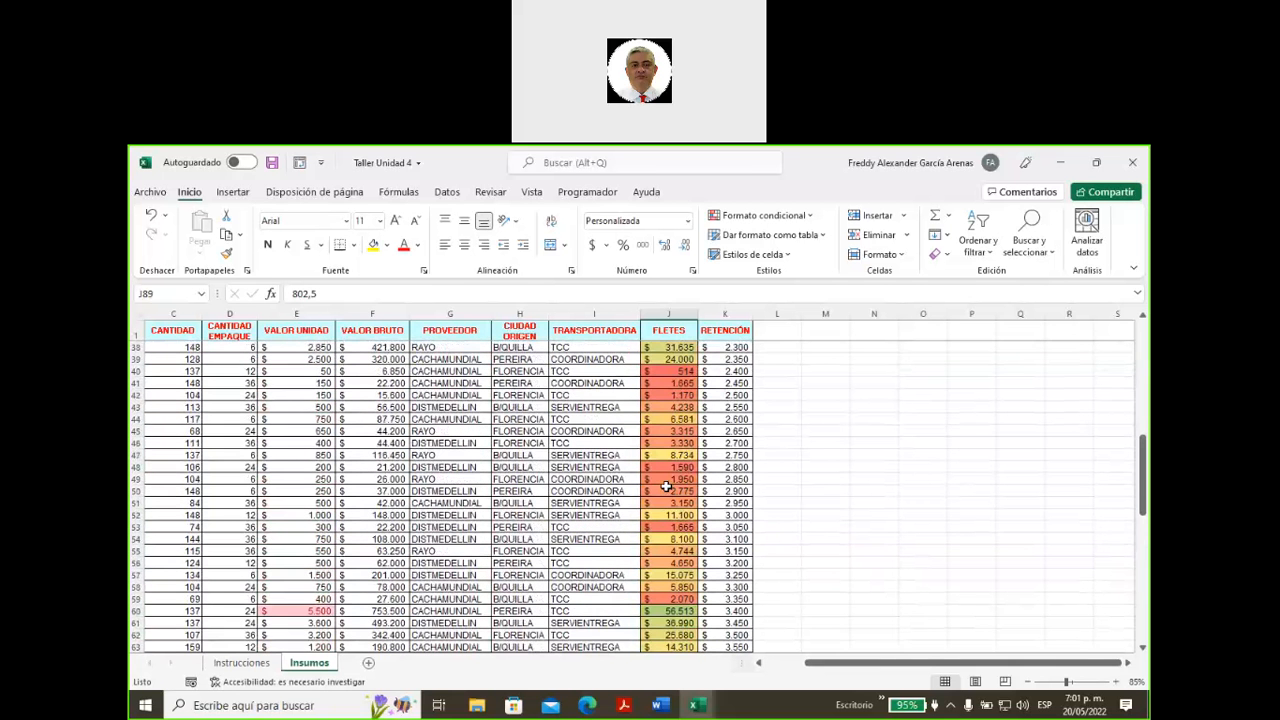
scroll(666, 487, "up", 1)
left_click(659, 404)
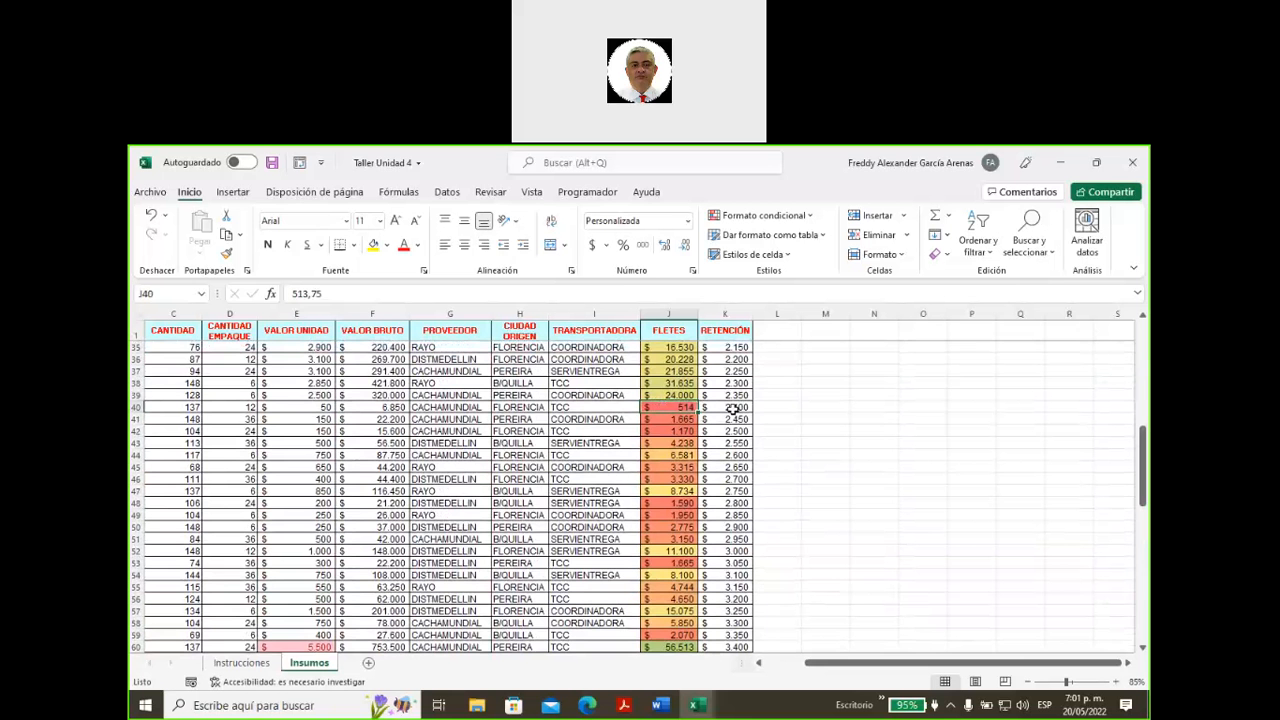
scroll(734, 410, "up", 2)
scroll(734, 410, "up", 9)
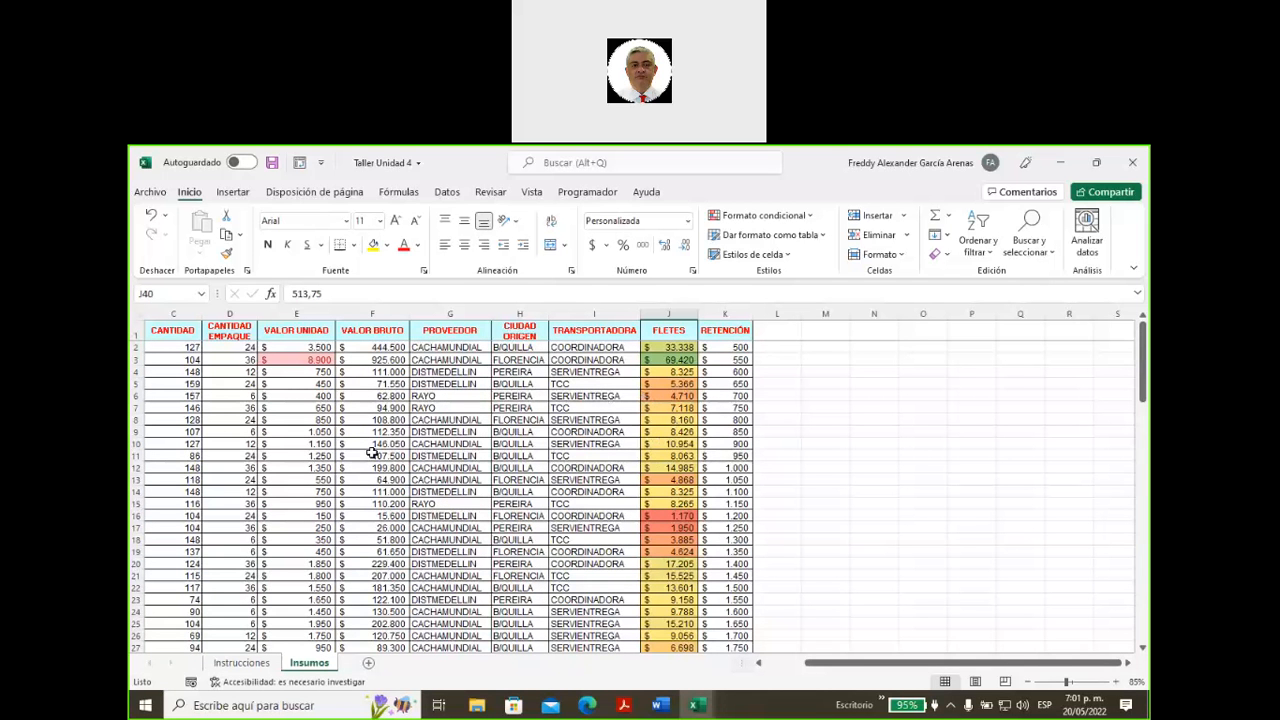
- Enter the note "Ctrl + E" in cell M6 beside the table, and return to cell G7 in the PROVEEDOR column
left_click(475, 400)
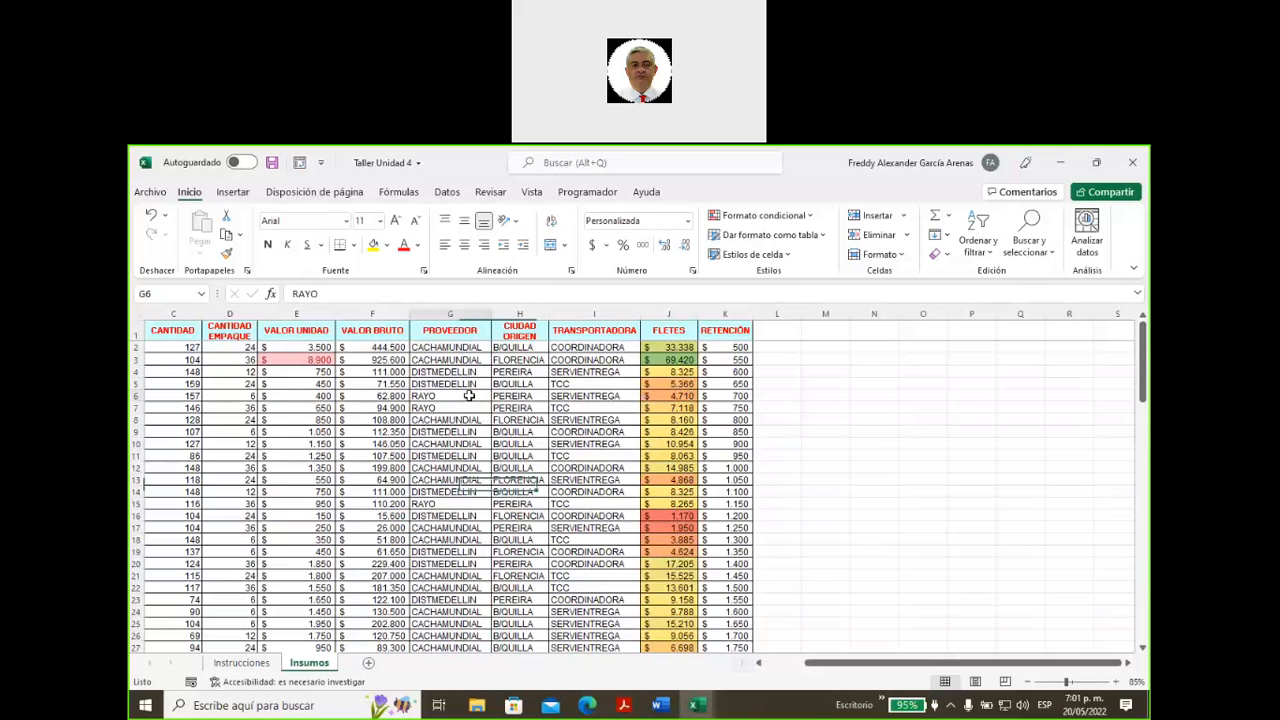
left_click(826, 397)
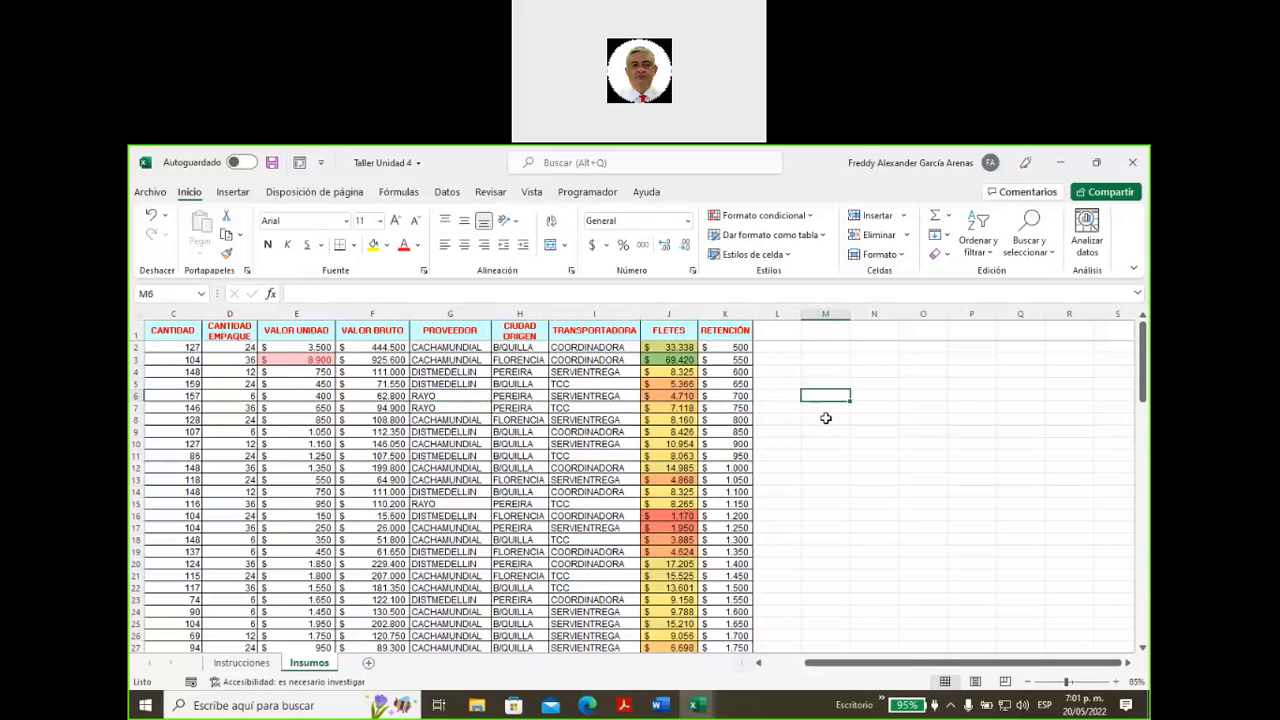
type("Ctrl +")
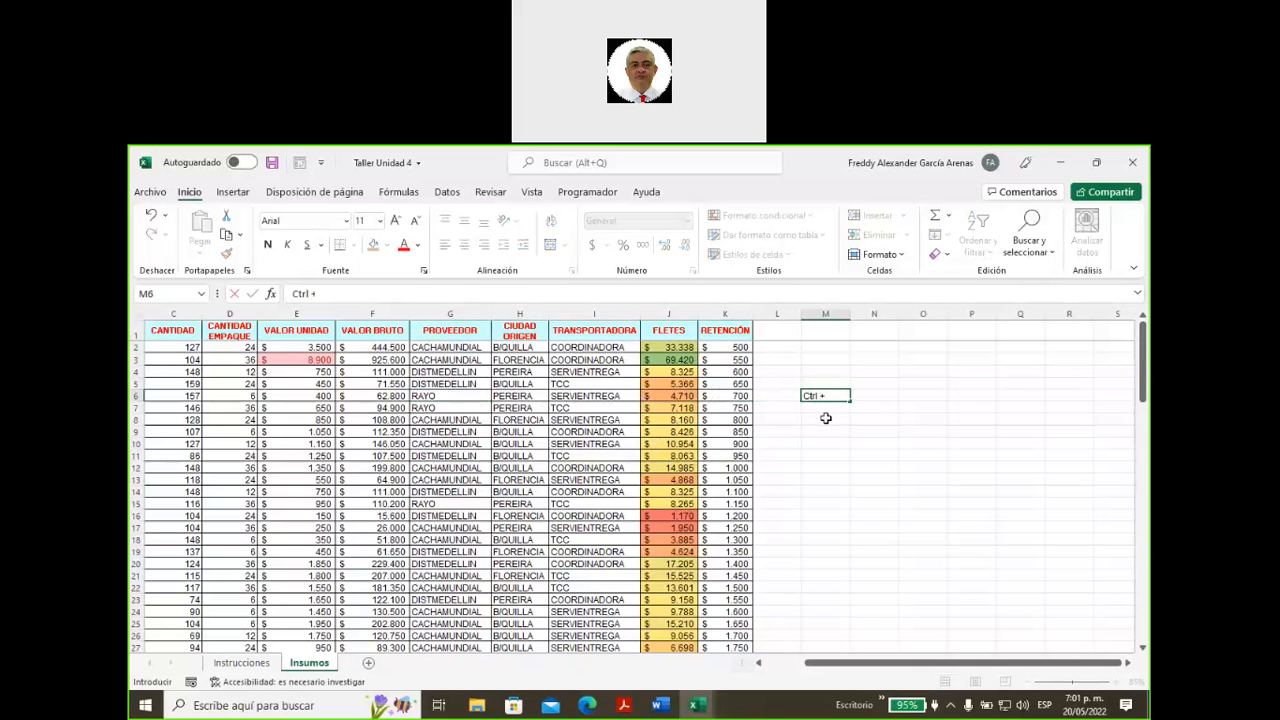
type(" E")
key("Return")
left_click(826, 396)
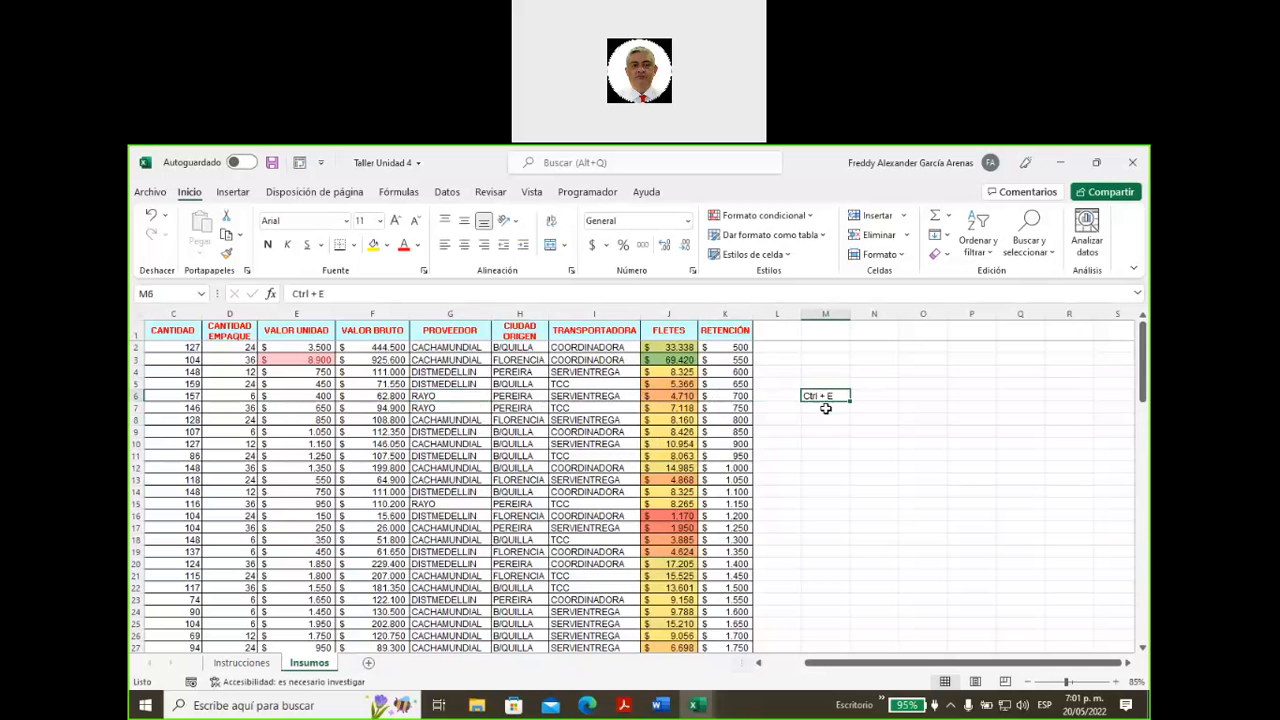
left_click(440, 407)
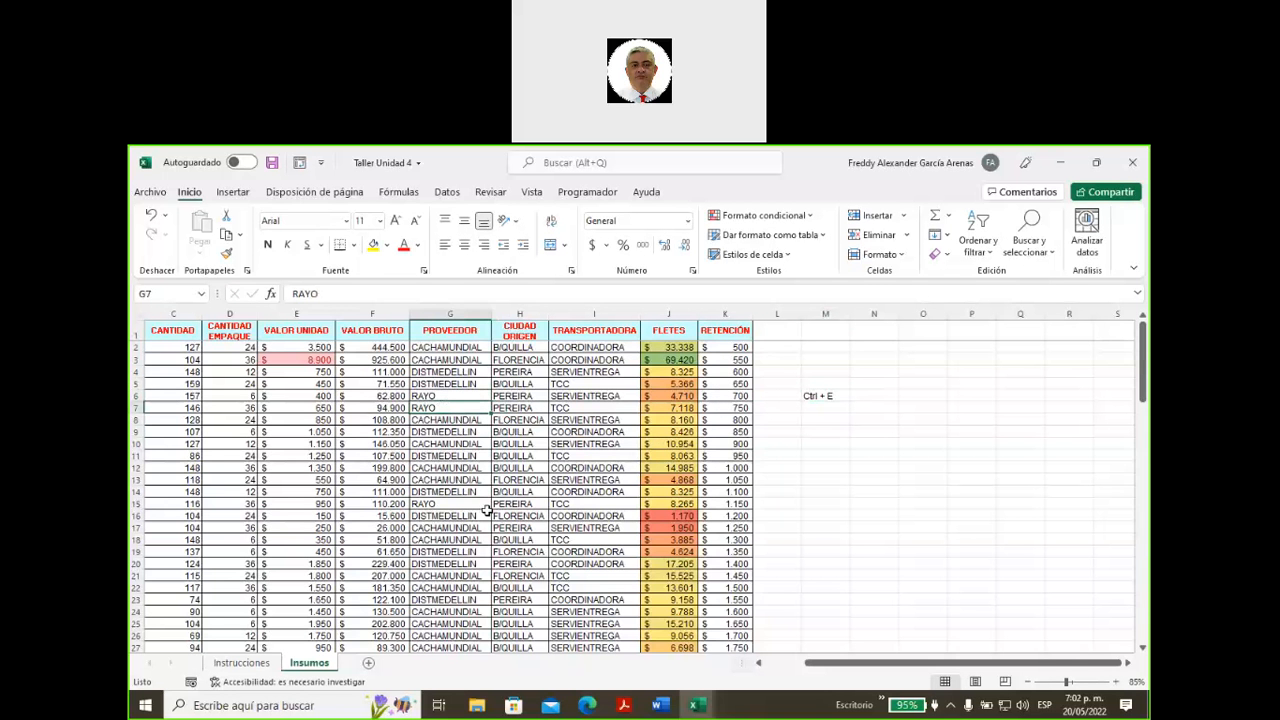
- Sort the whole table by the cell values of FLETES from largest to smallest, and deselect it
key("ctrl+a")
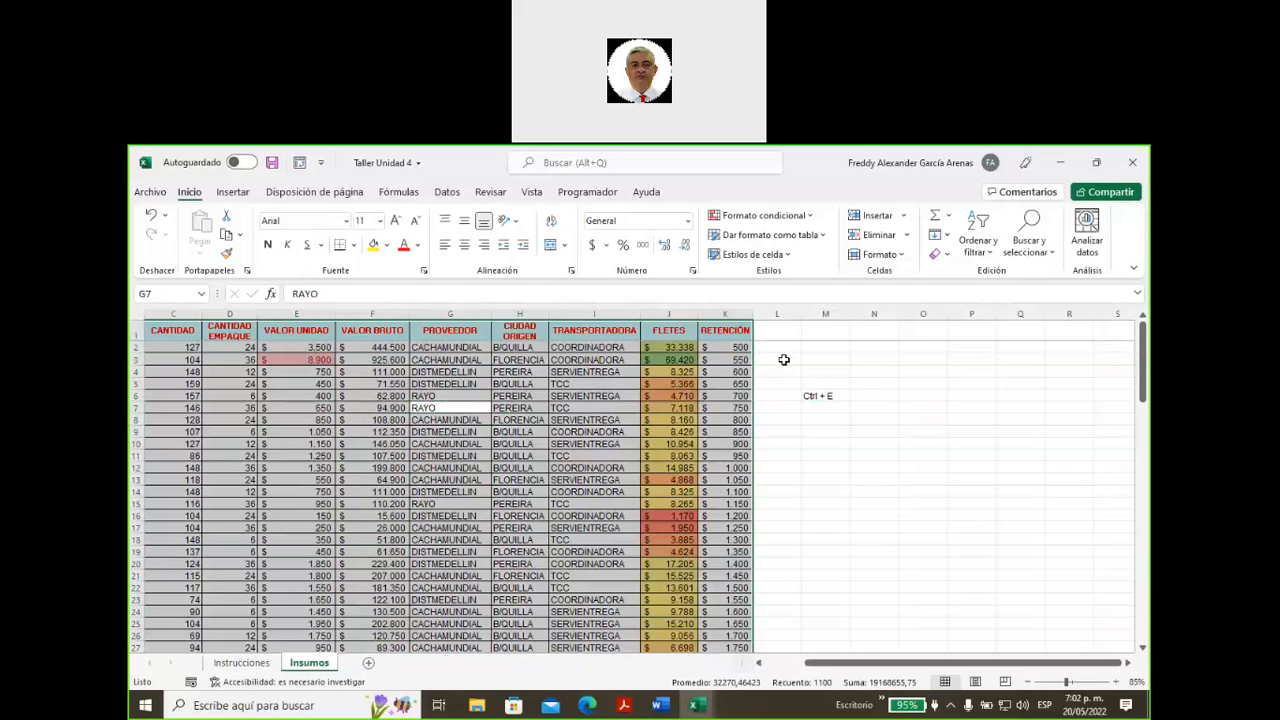
left_click(991, 259)
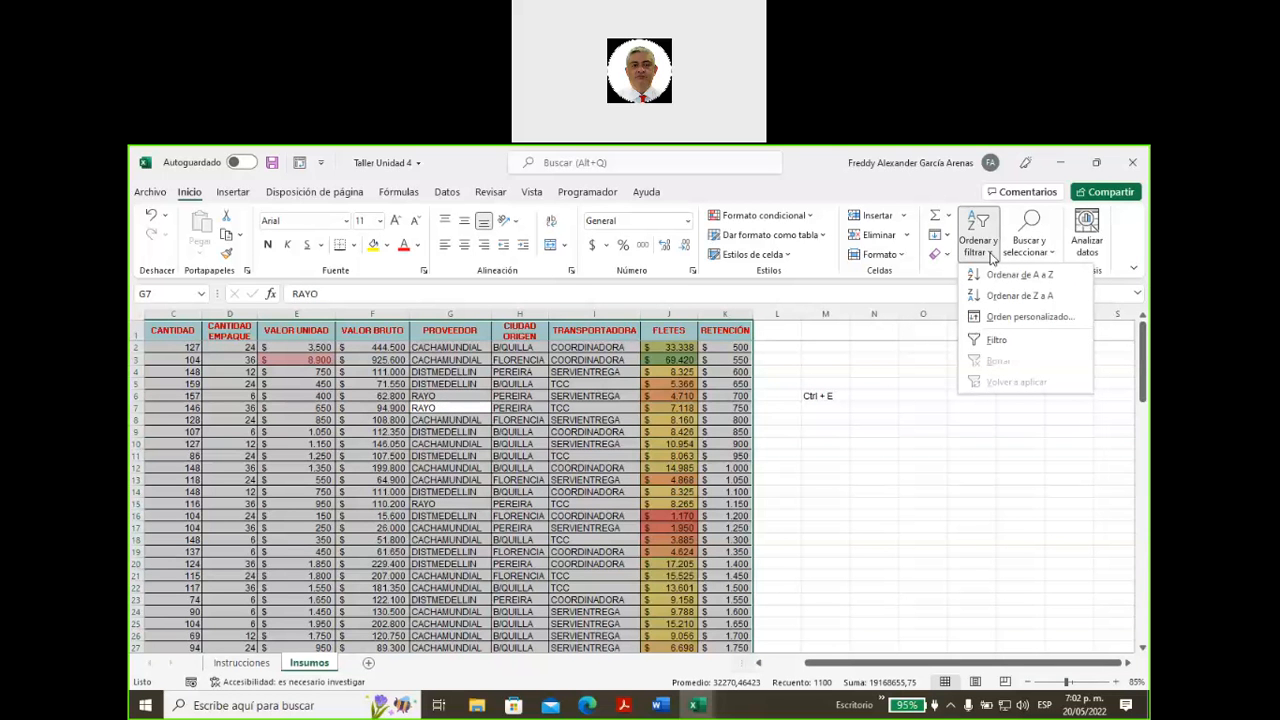
left_click(1001, 318)
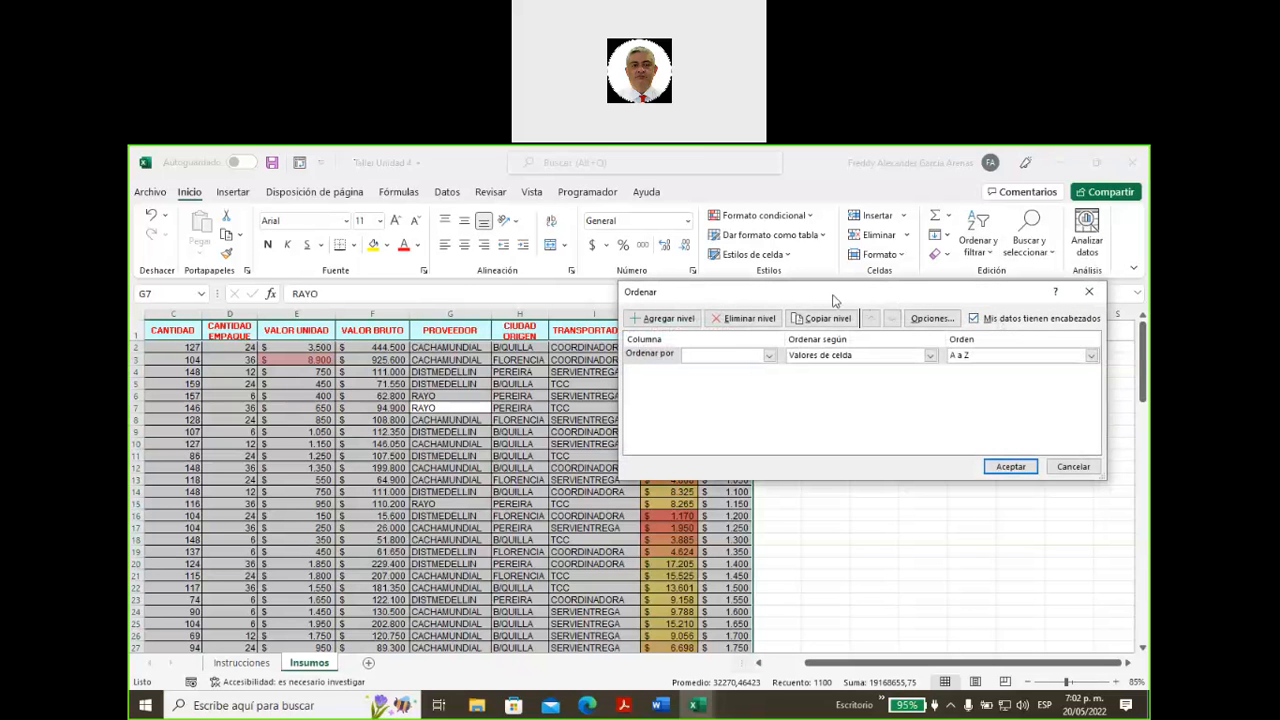
left_click_drag(833, 300, 727, 390)
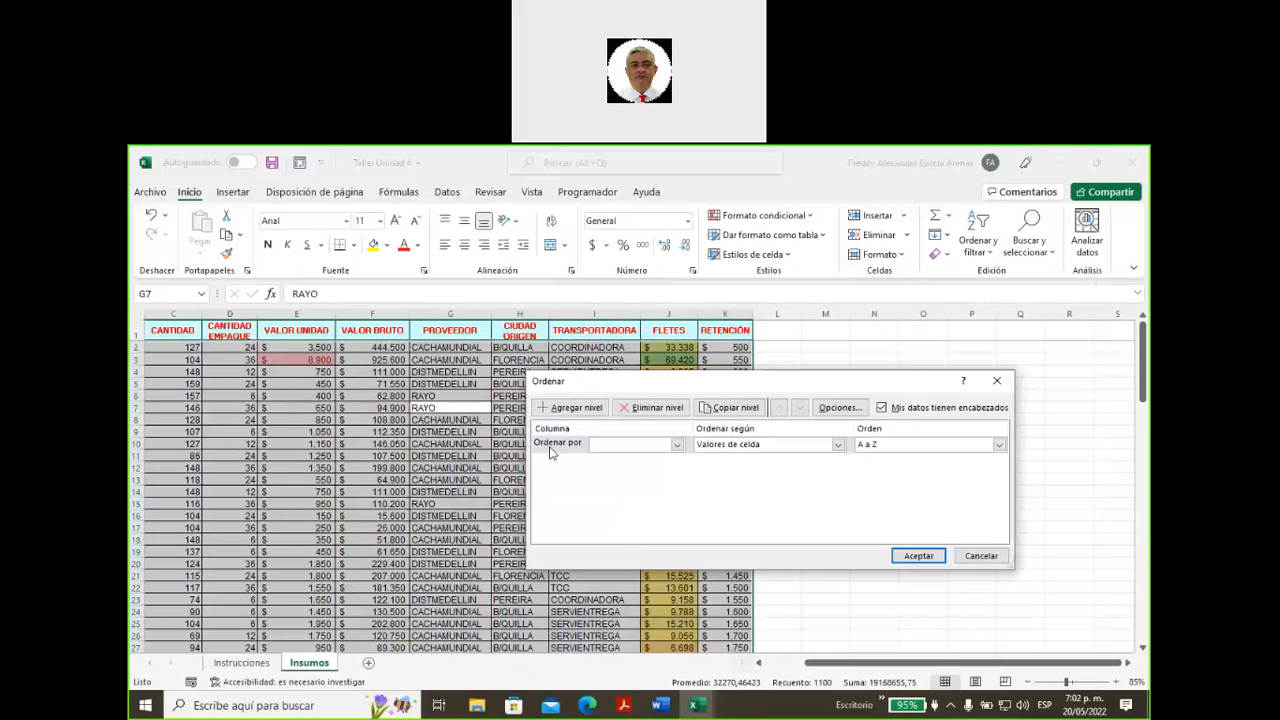
left_click(677, 445)
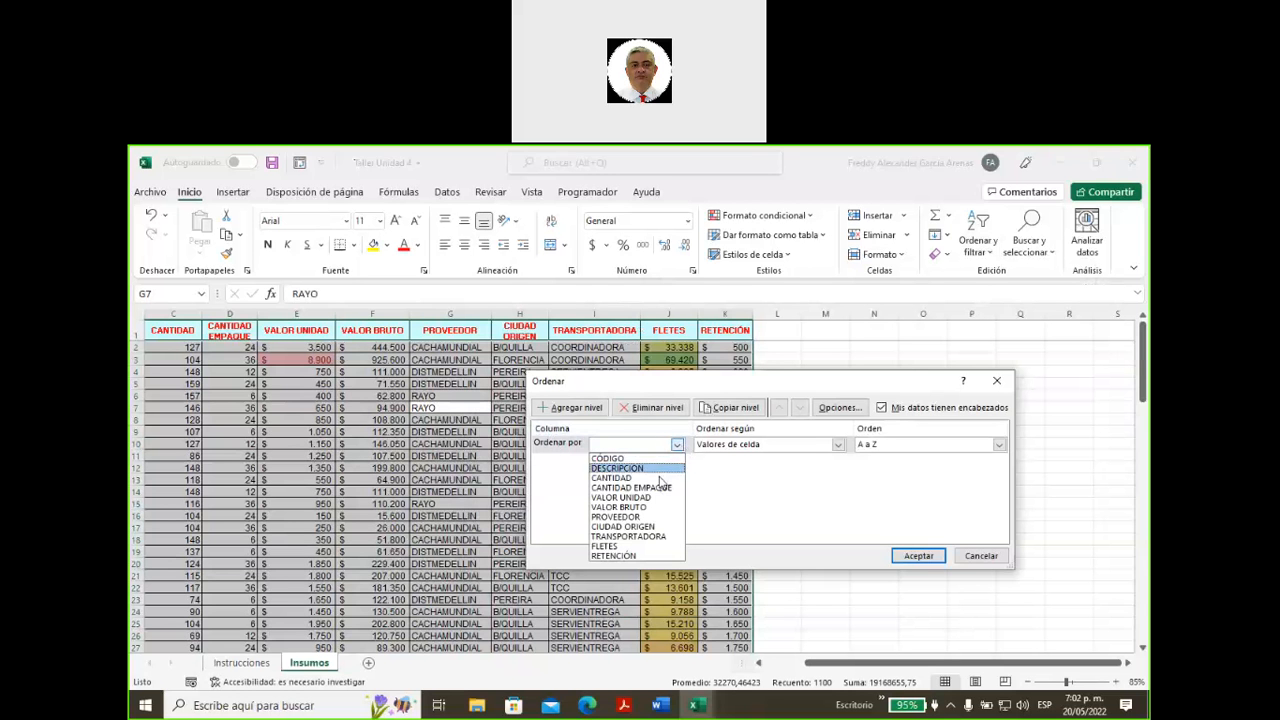
left_click(648, 547)
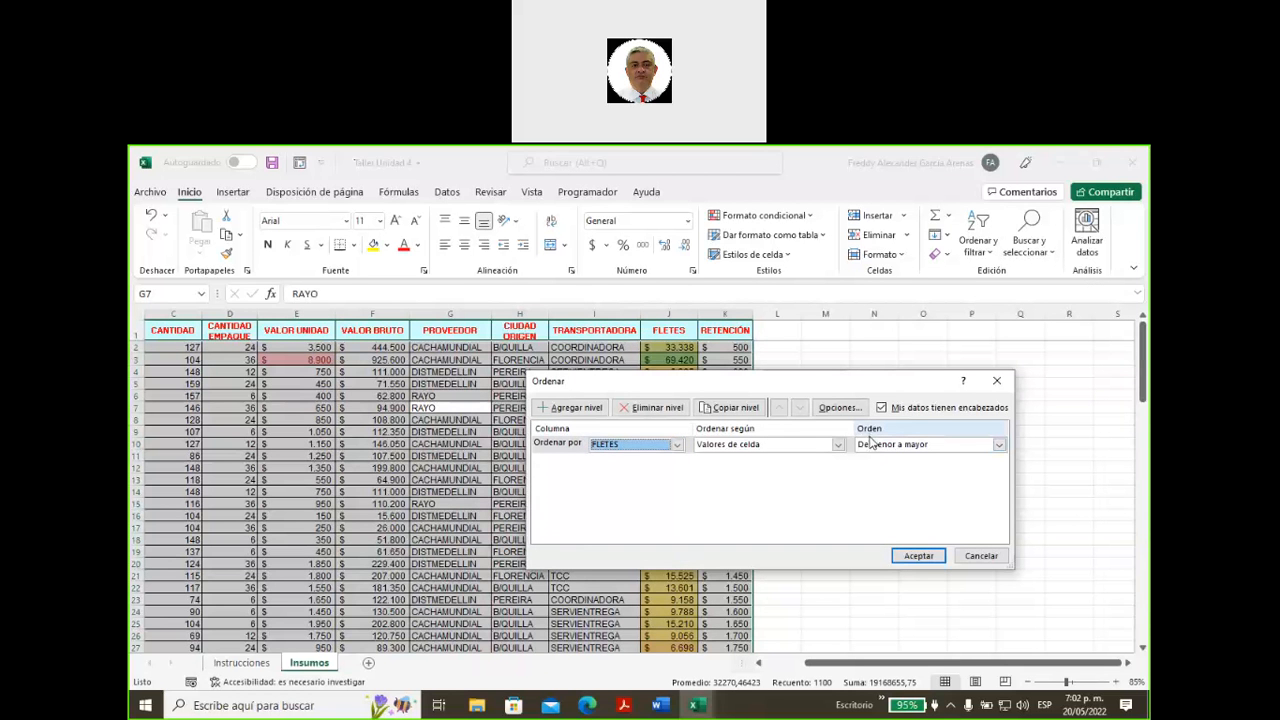
left_click(998, 445)
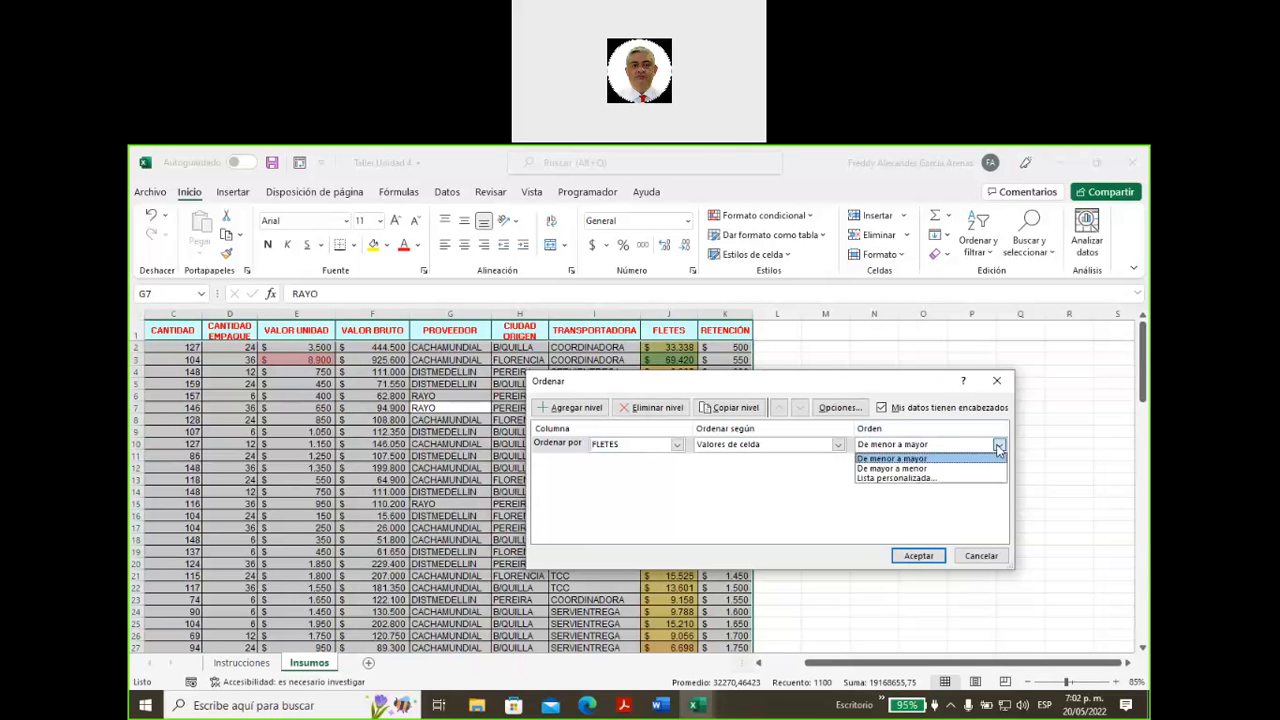
left_click(923, 469)
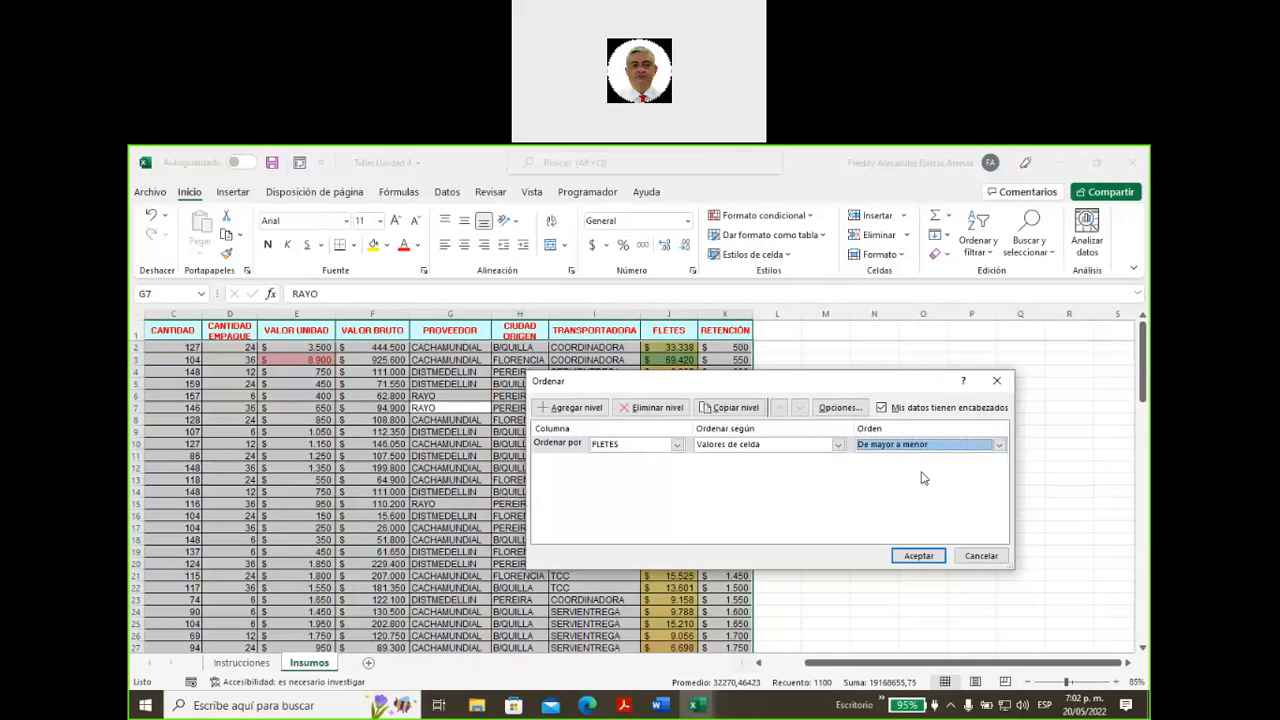
left_click(918, 557)
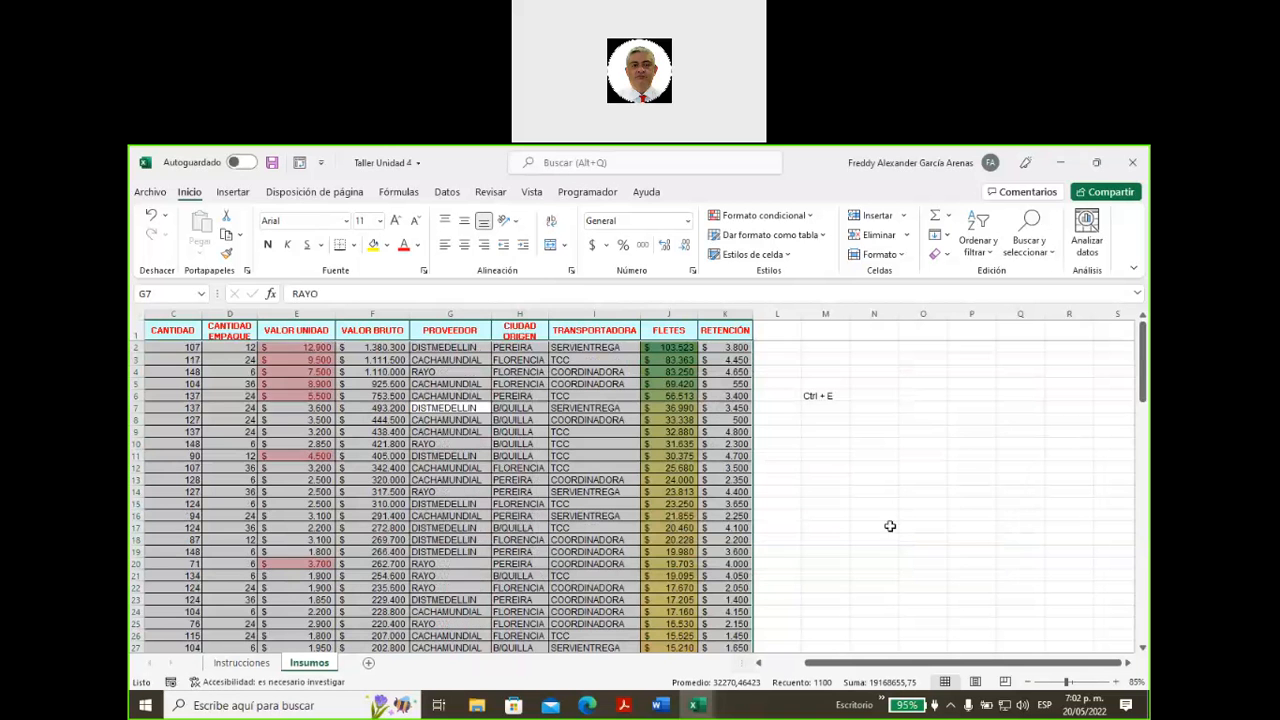
left_click(808, 459)
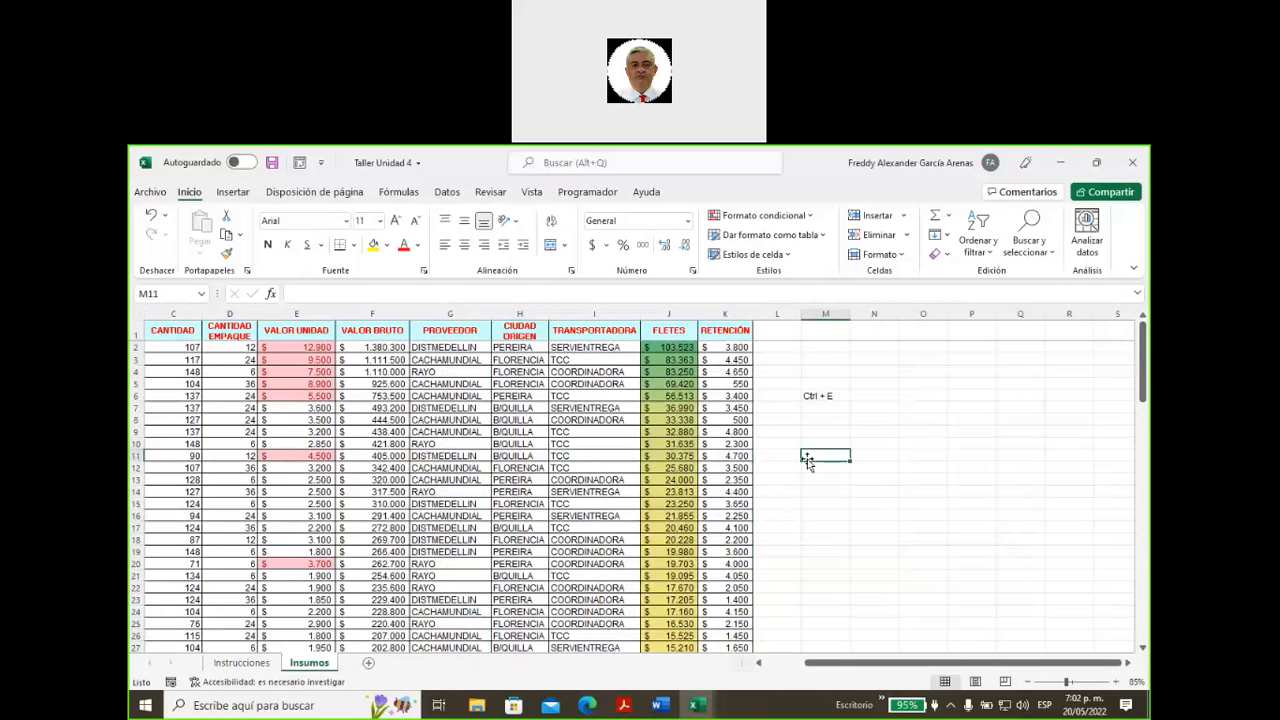
- Examine how the colors grade the sorted FLETES column from J2:J4 down to the last value in J100
left_click_drag(677, 348, 681, 377)
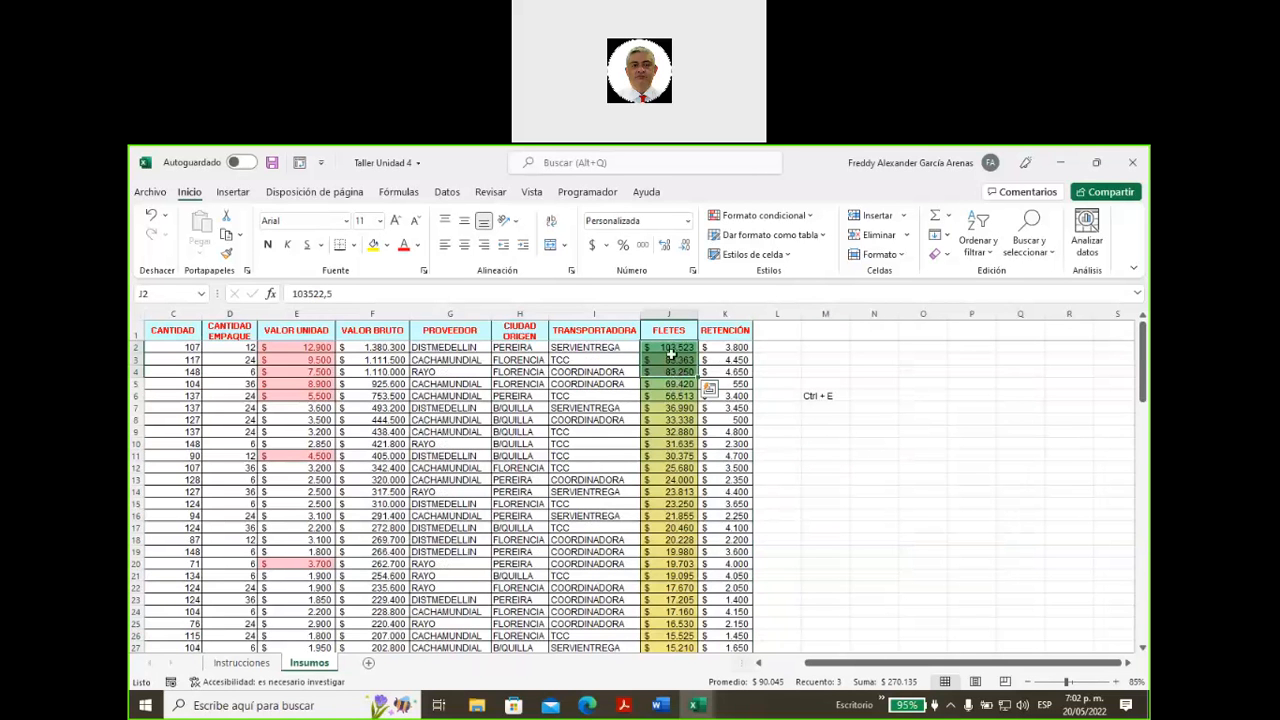
scroll(671, 386, "down", 1)
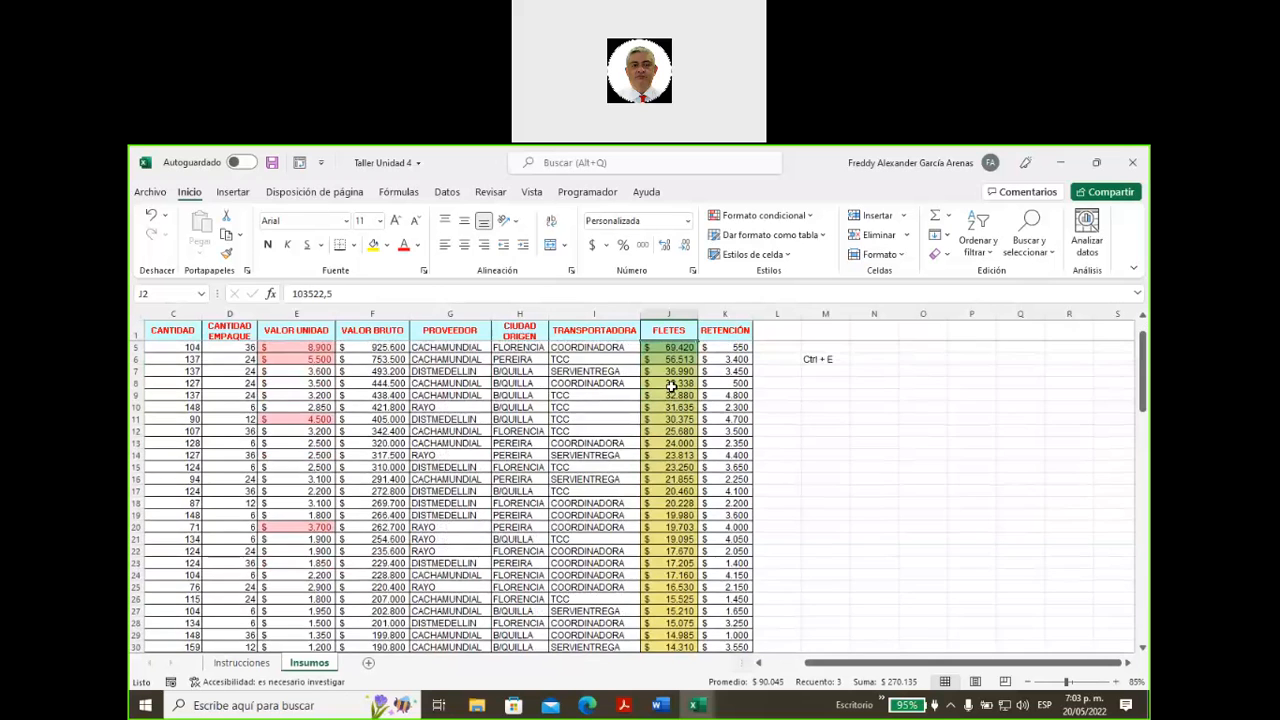
scroll(671, 386, "down", 4)
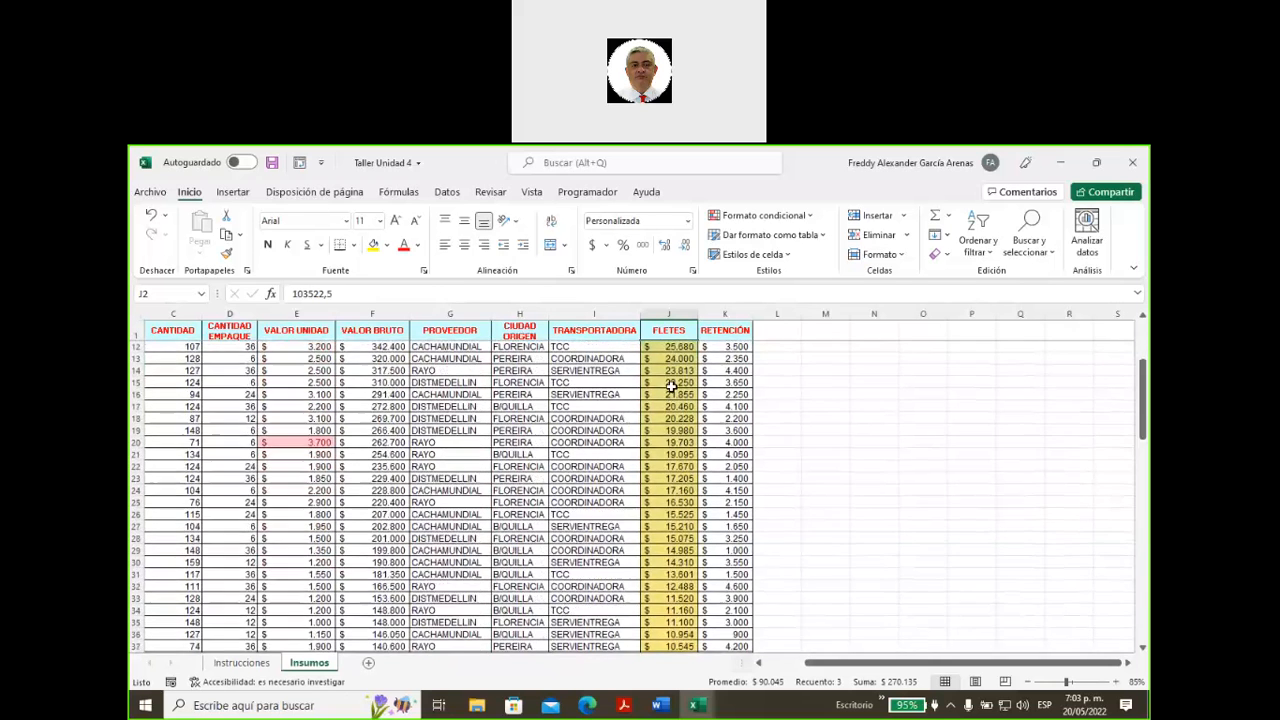
scroll(671, 386, "down", 6)
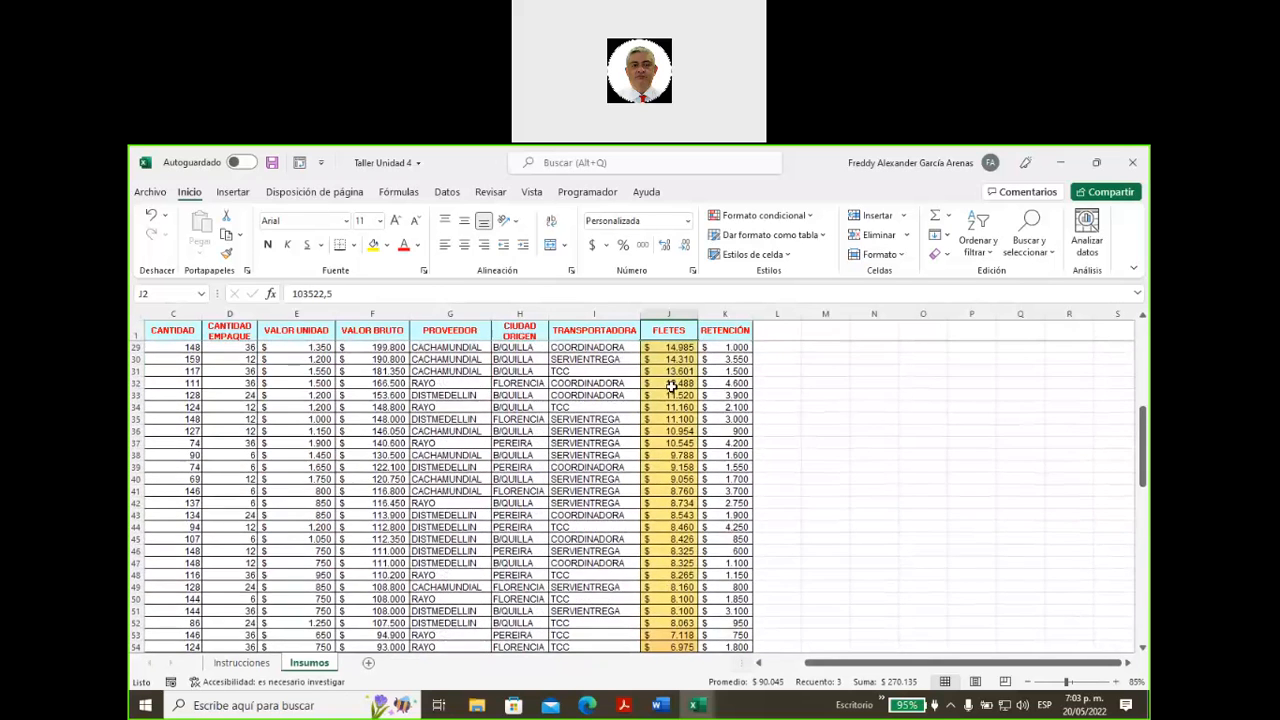
scroll(671, 386, "down", 1)
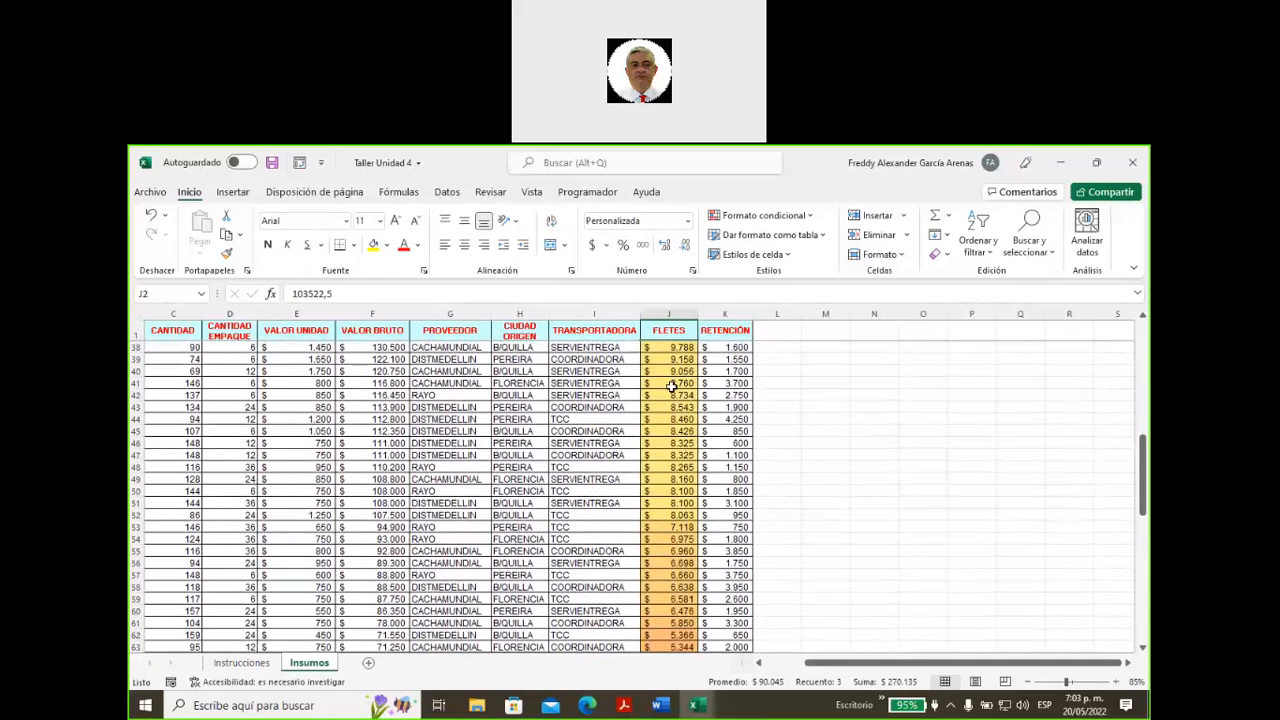
scroll(671, 386, "down", 3)
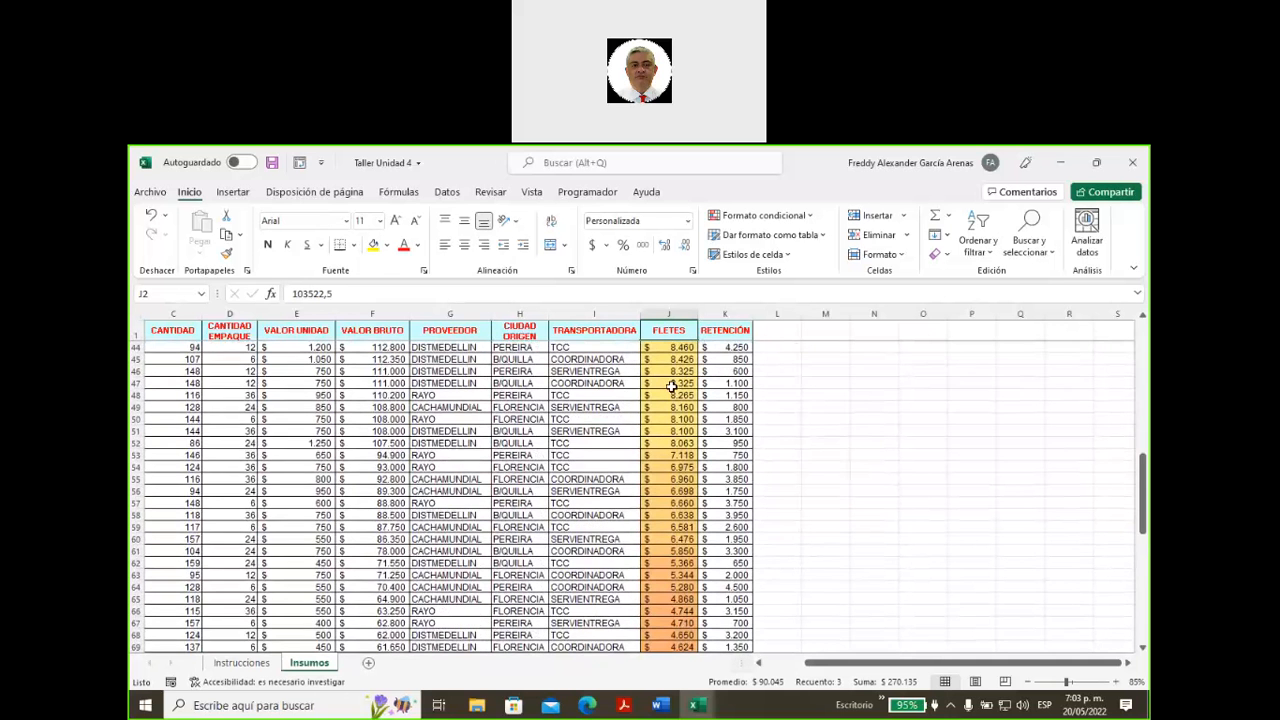
scroll(671, 386, "down", 6)
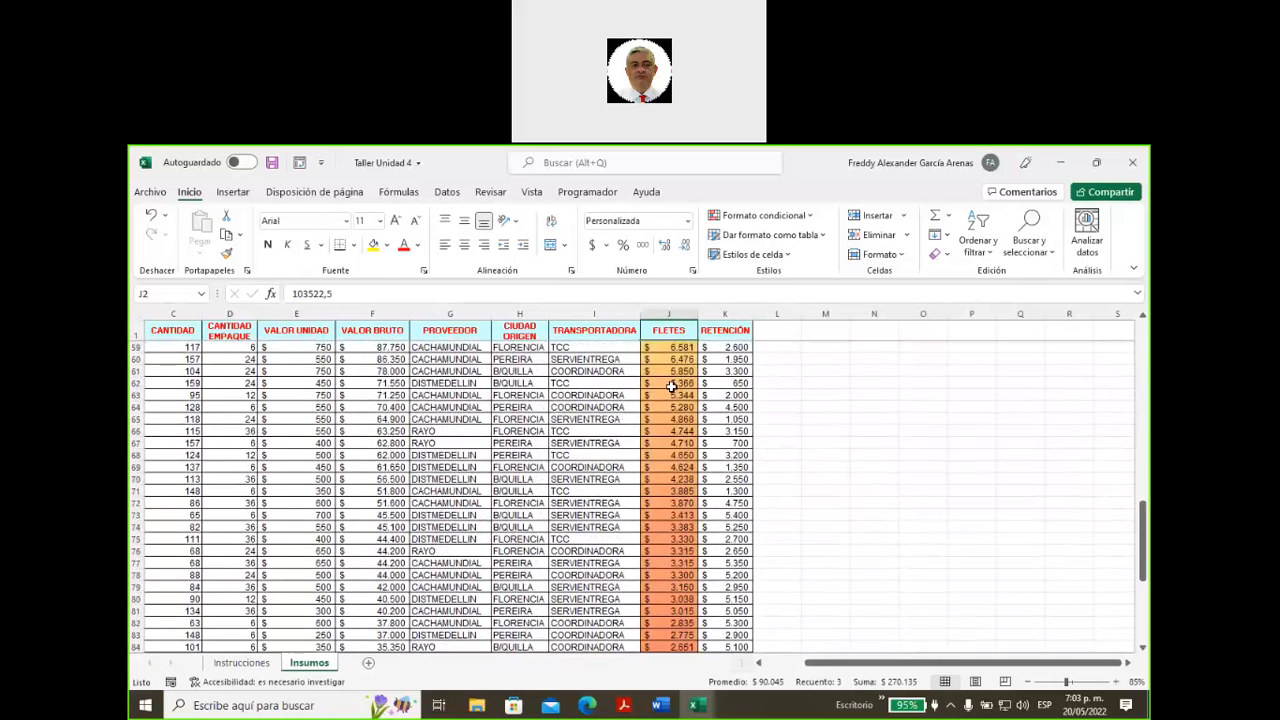
scroll(671, 386, "down", 7)
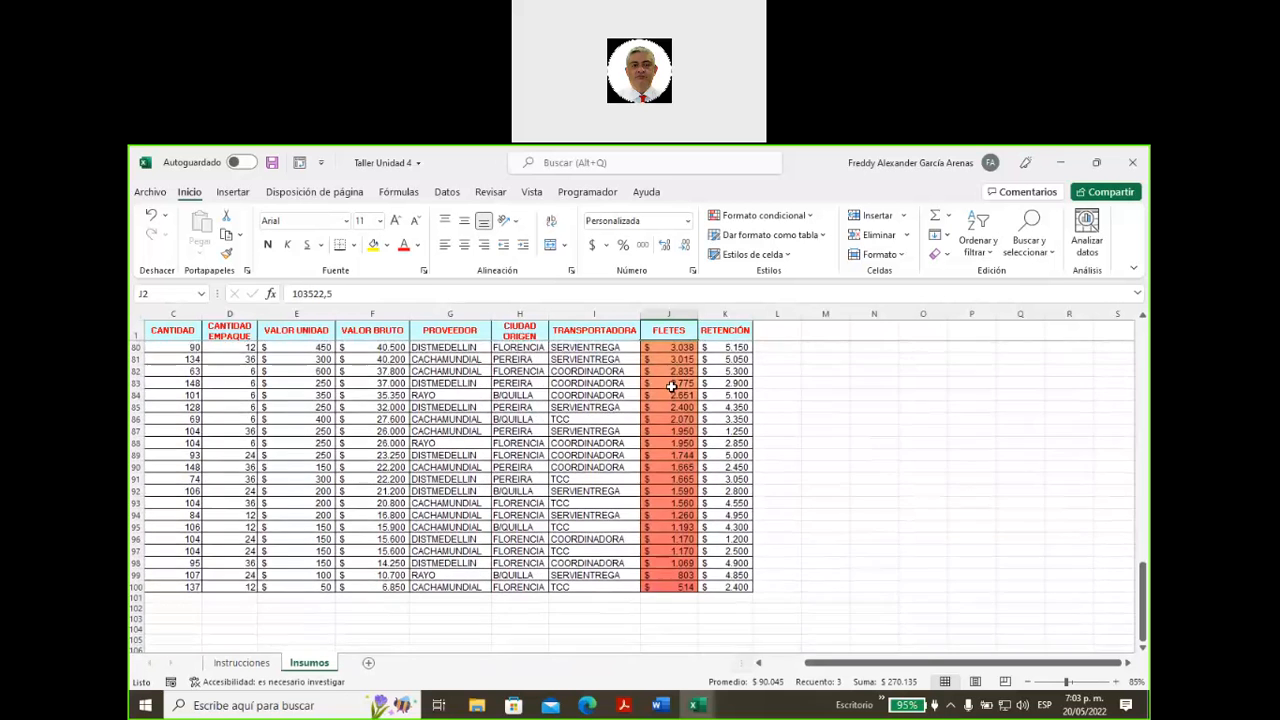
left_click(655, 516)
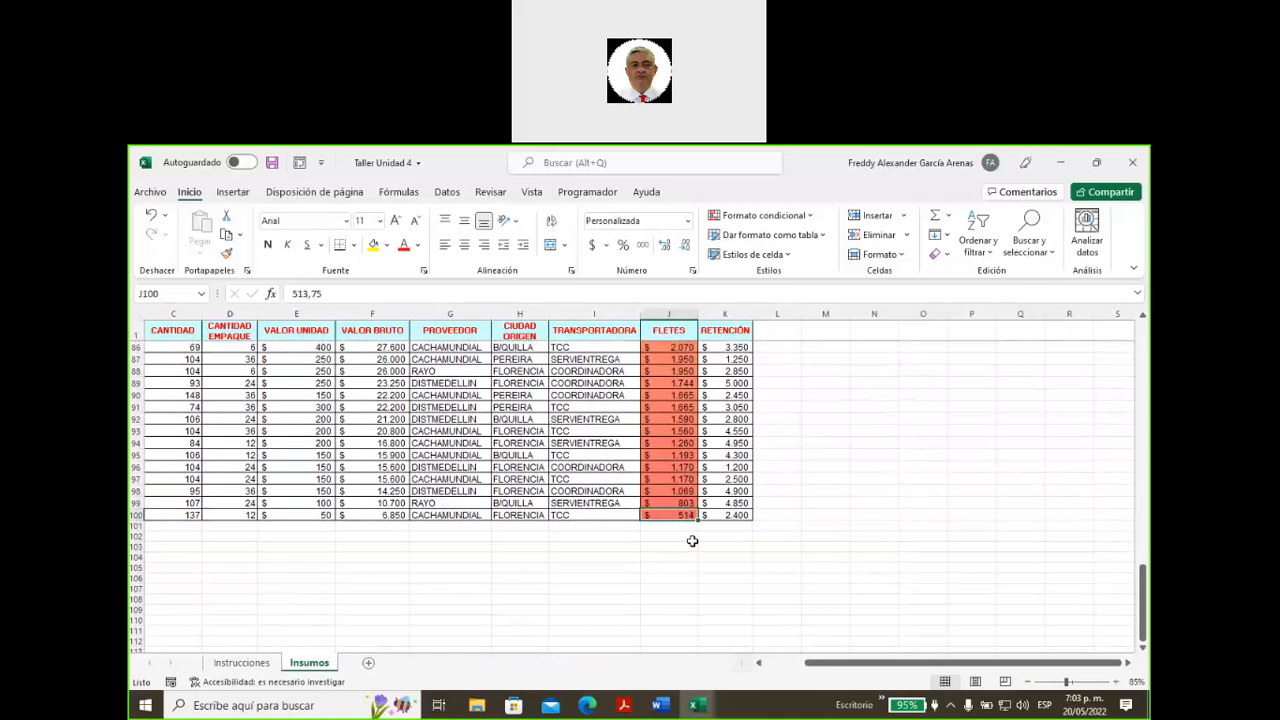
- Review the graded freight values back up the FLETES column to the highest value in J2
scroll(692, 541, "up", 10)
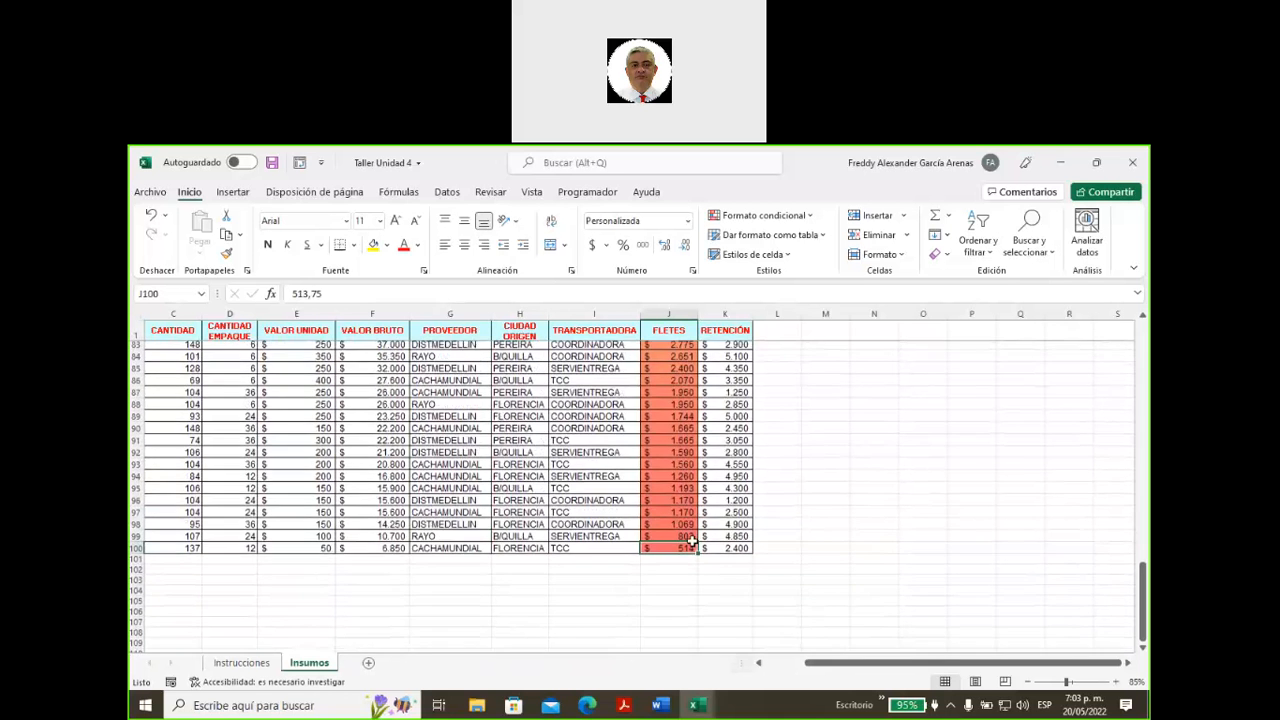
scroll(692, 541, "up", 3)
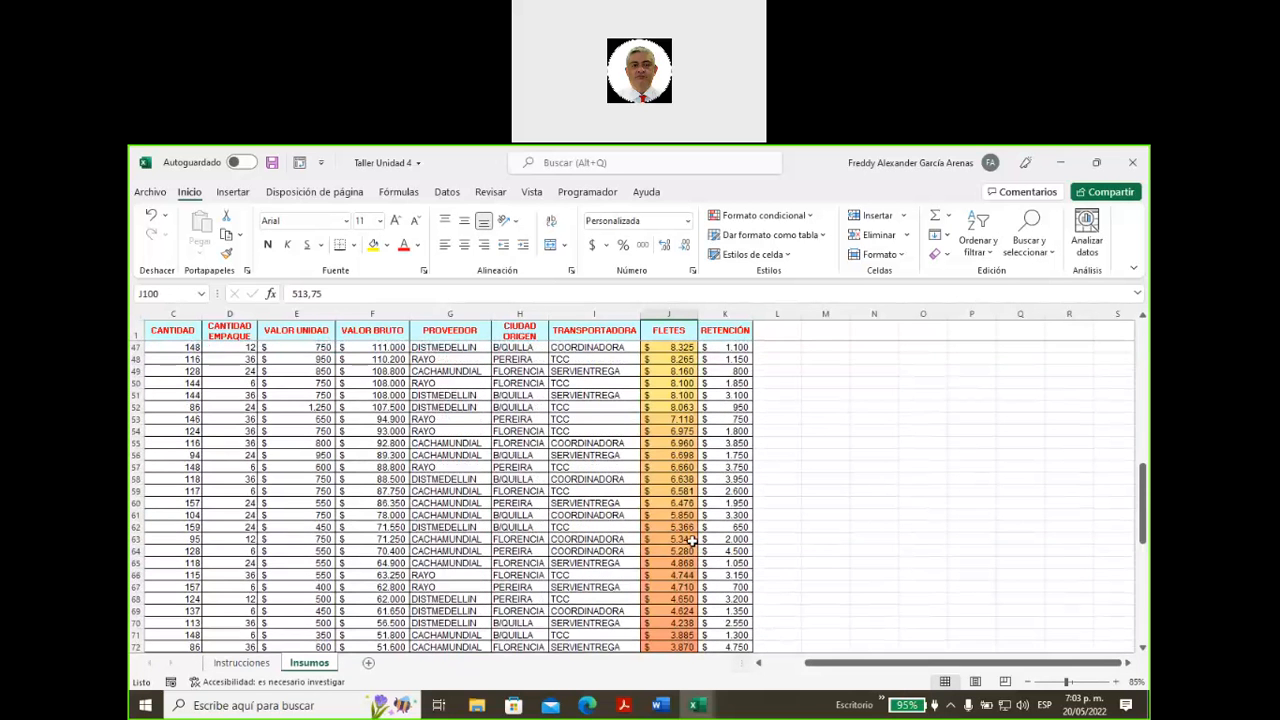
scroll(692, 541, "up", 6)
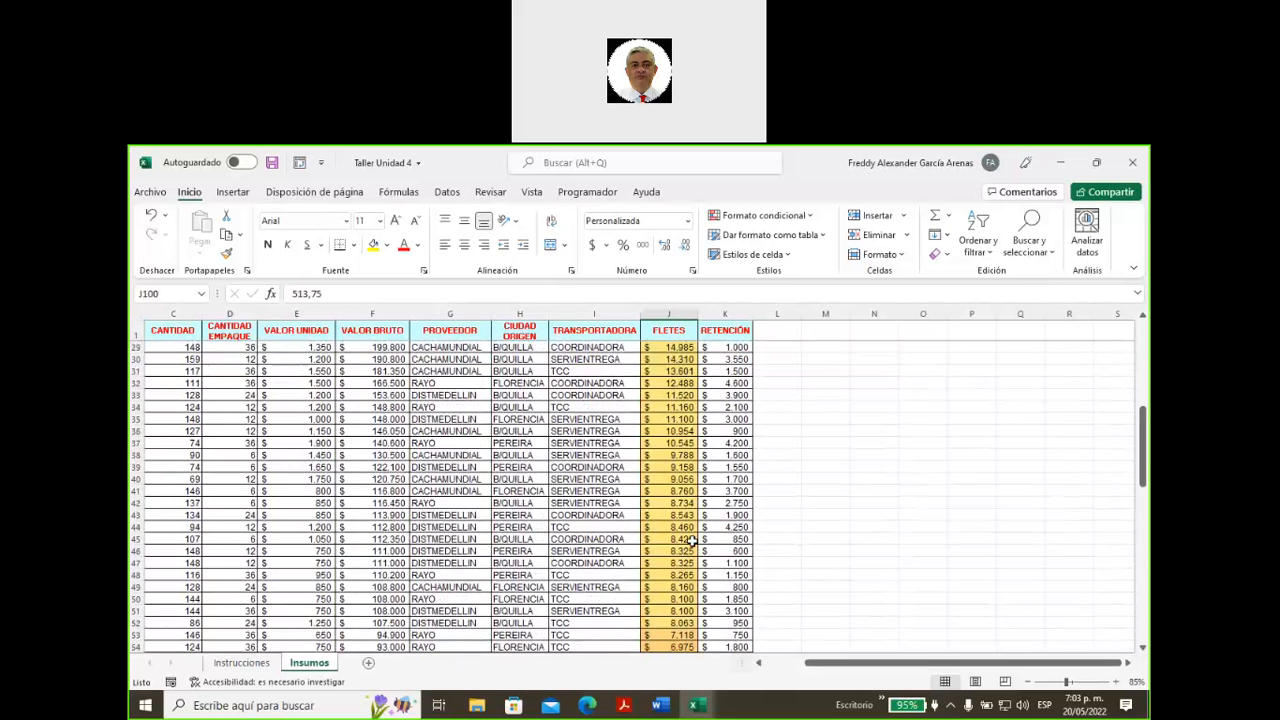
scroll(692, 541, "up", 9)
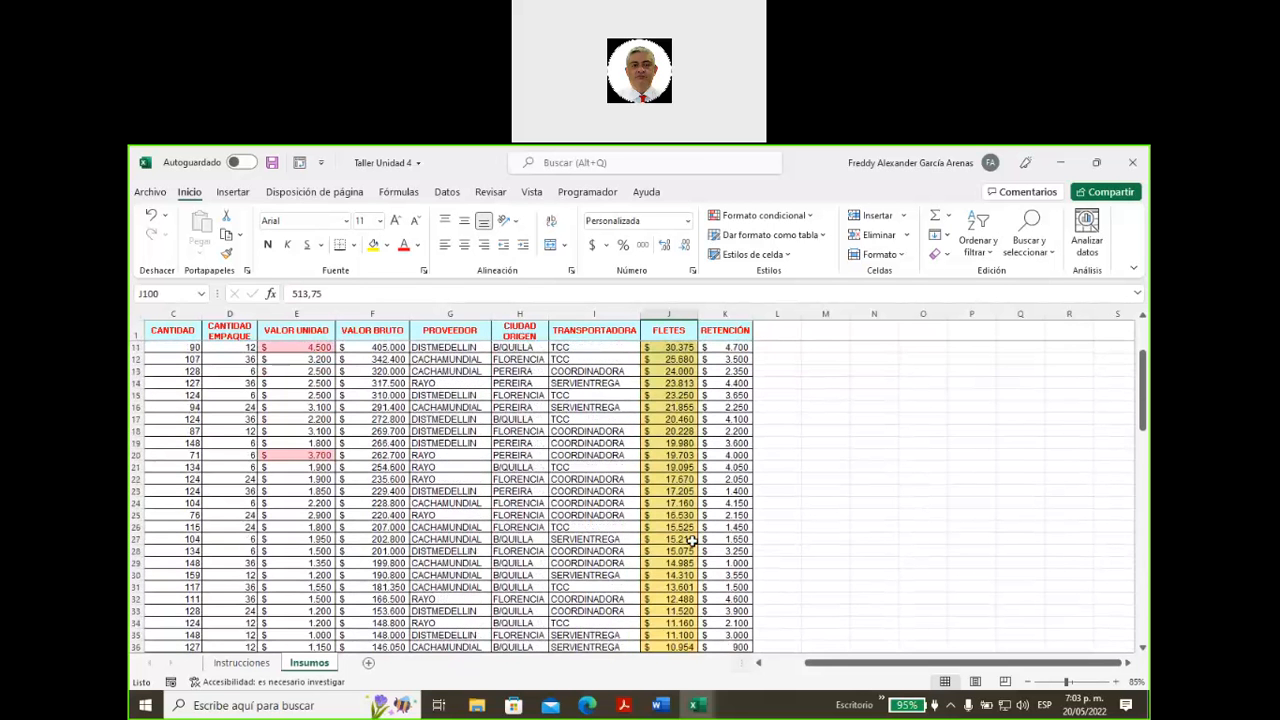
key("ctrl+e")
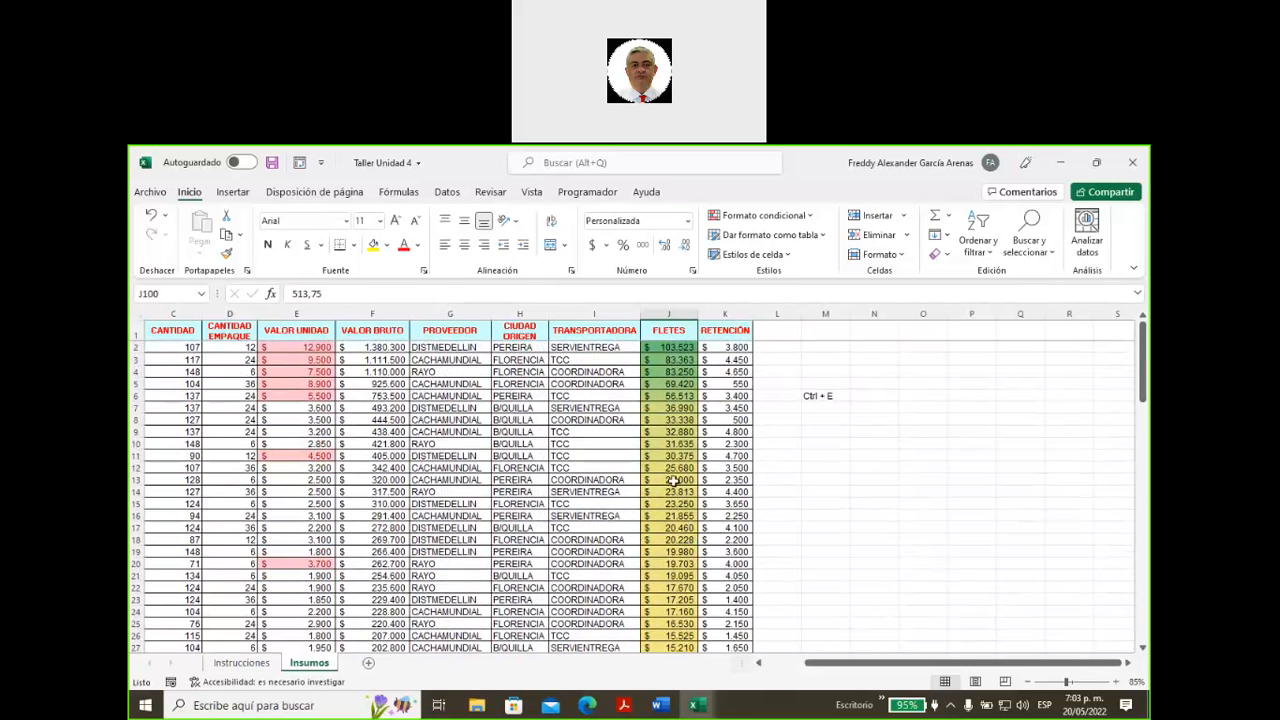
left_click(672, 347)
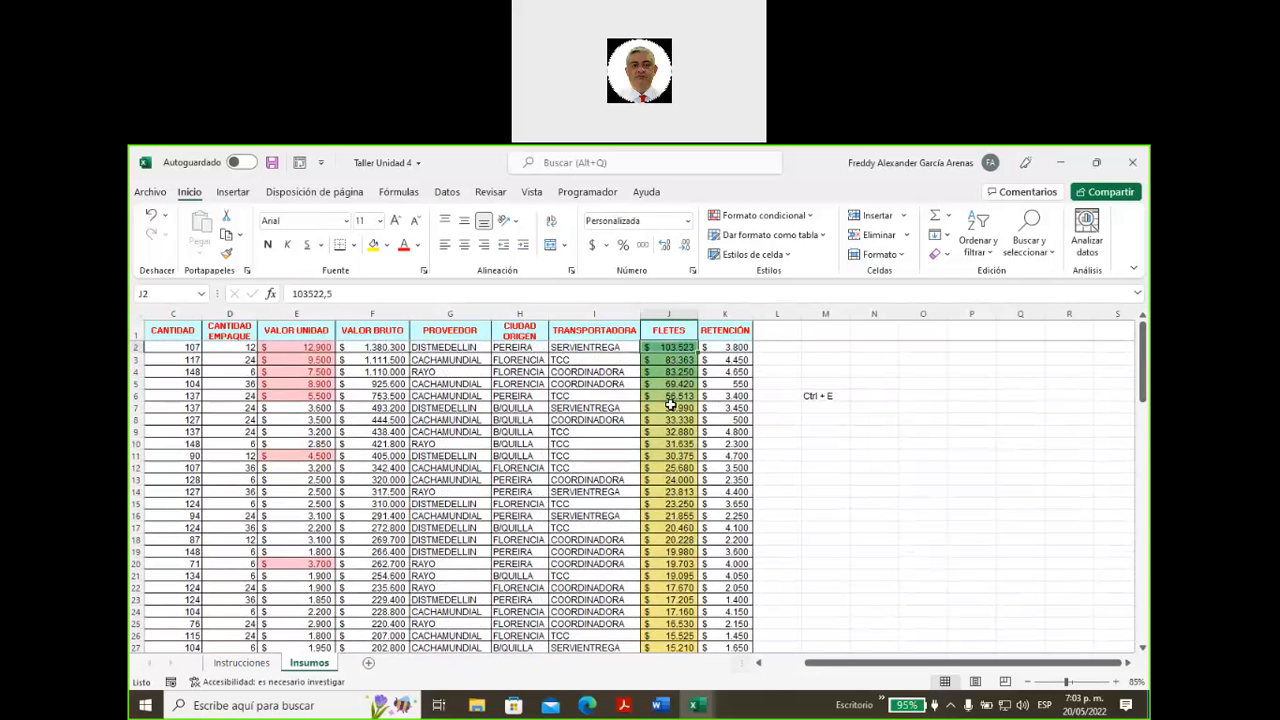
scroll(674, 415, "down", 1)
scroll(675, 420, "up", 1)
- Look at the conditional formatting options for the freight values, close them and select cell J4
left_click(810, 220)
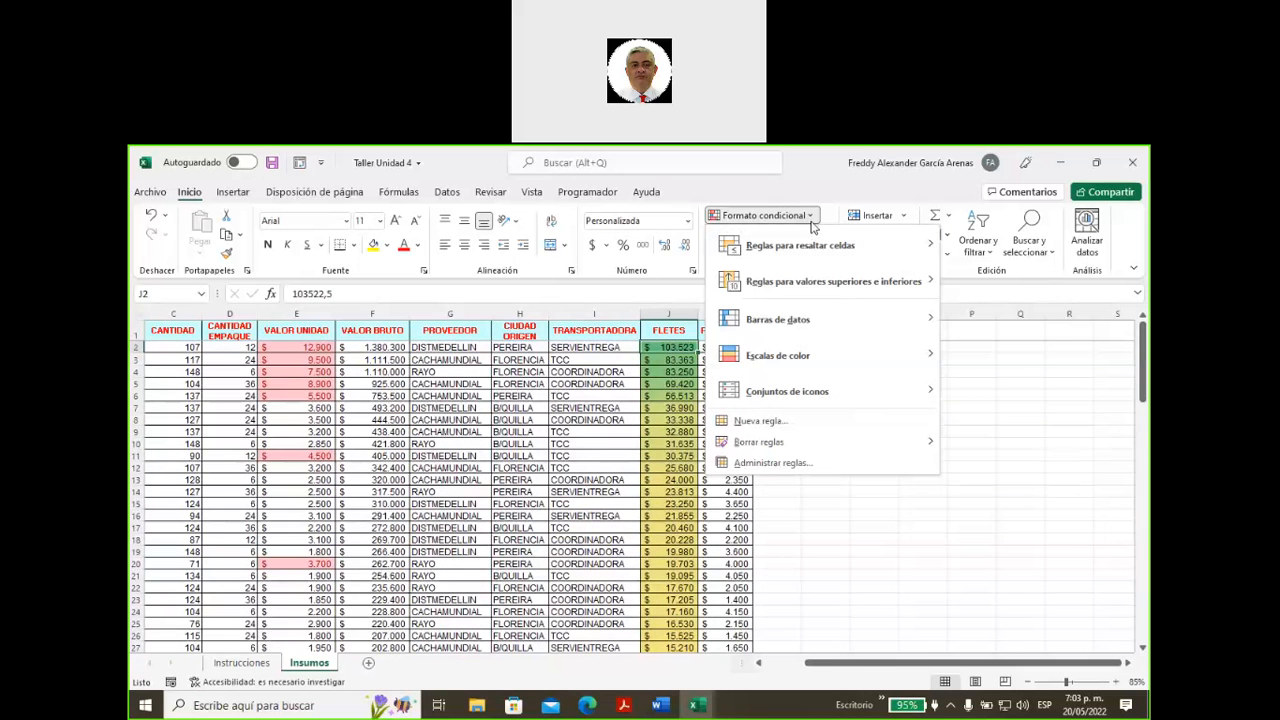
mouse_move(786, 368)
left_click(1148, 404)
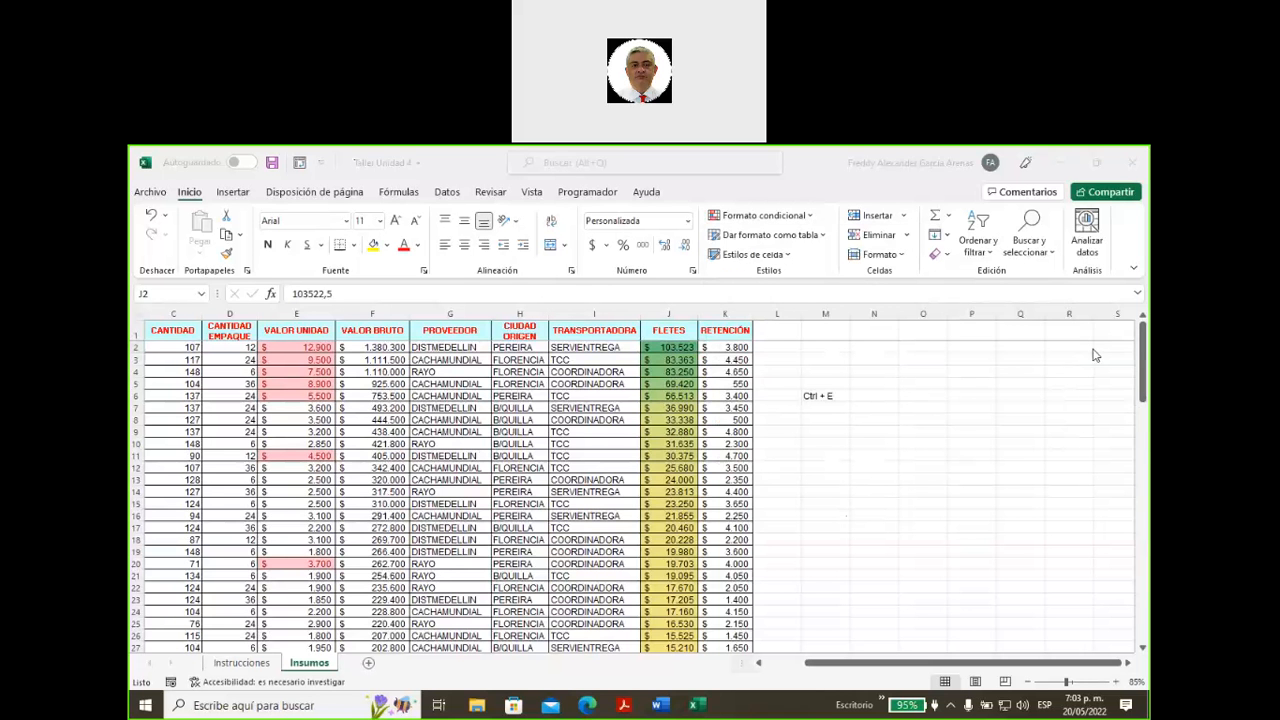
left_click(829, 503)
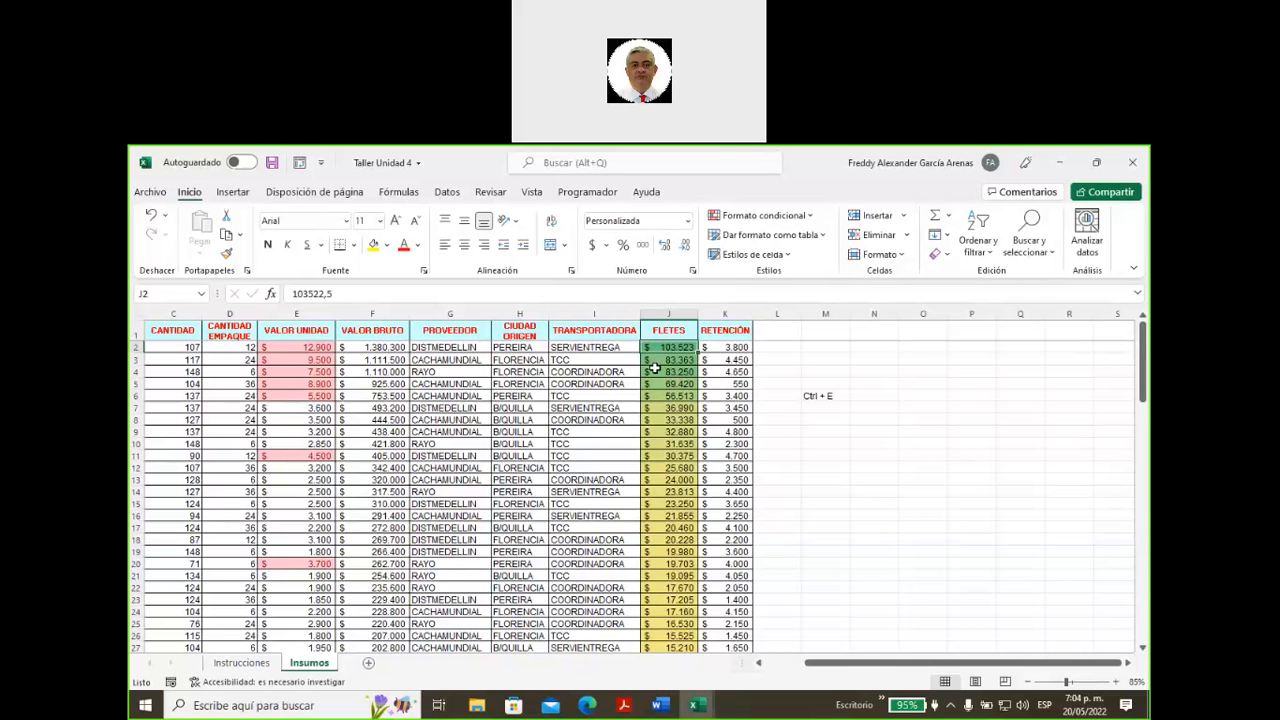
left_click(657, 372)
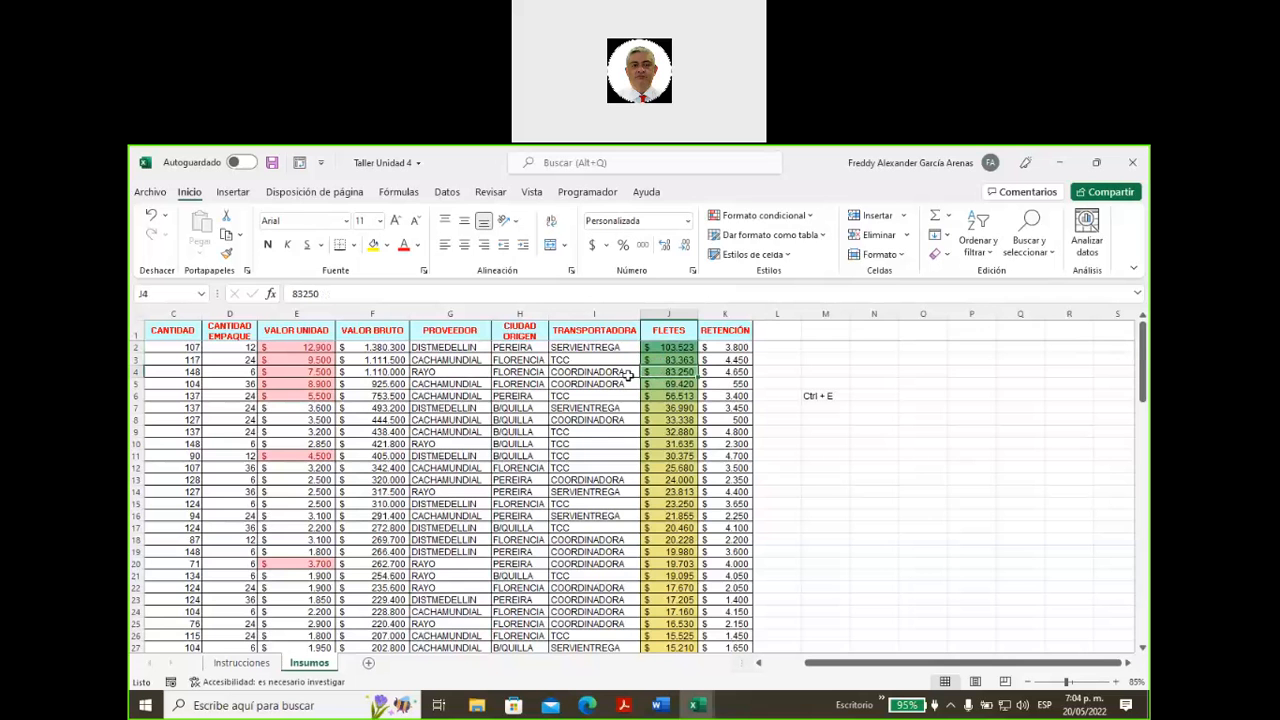
- Read exercise 3 on the Instrucciones sheet, marking the word "carta", and return to the DESCRIPCIÓN column on Insumos
left_click(241, 663)
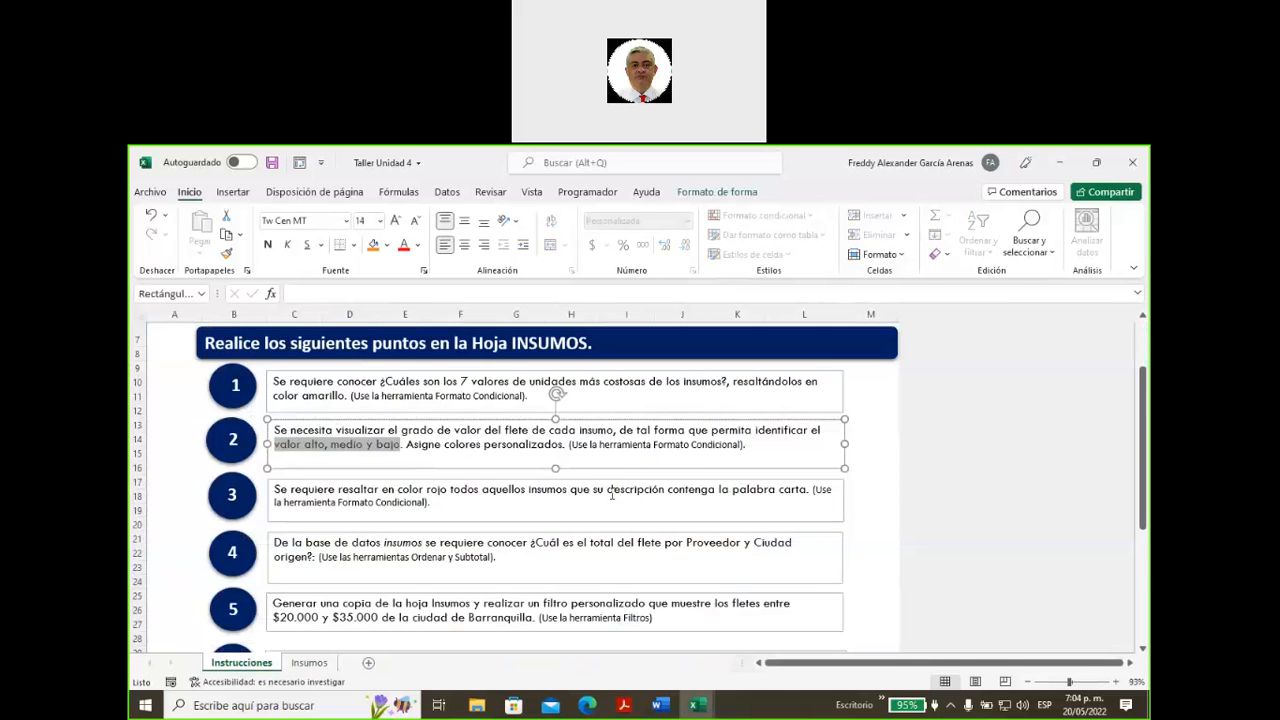
left_click_drag(779, 489, 812, 489)
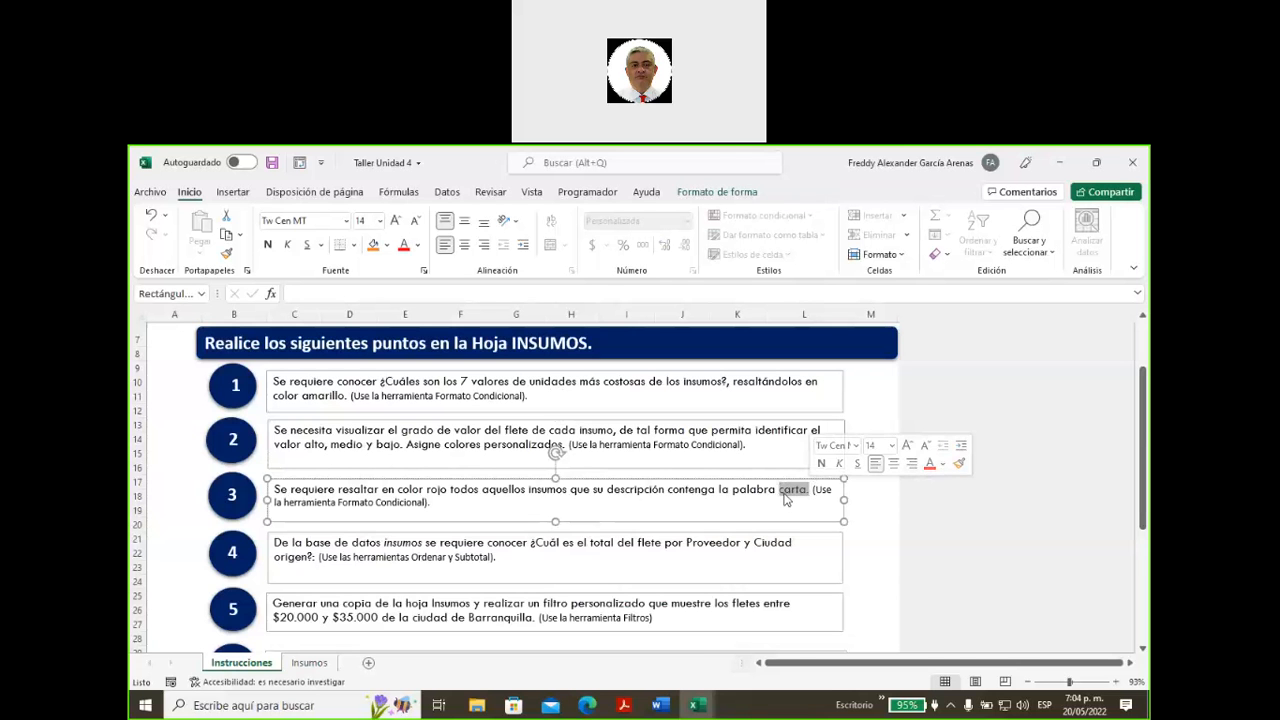
left_click(312, 665)
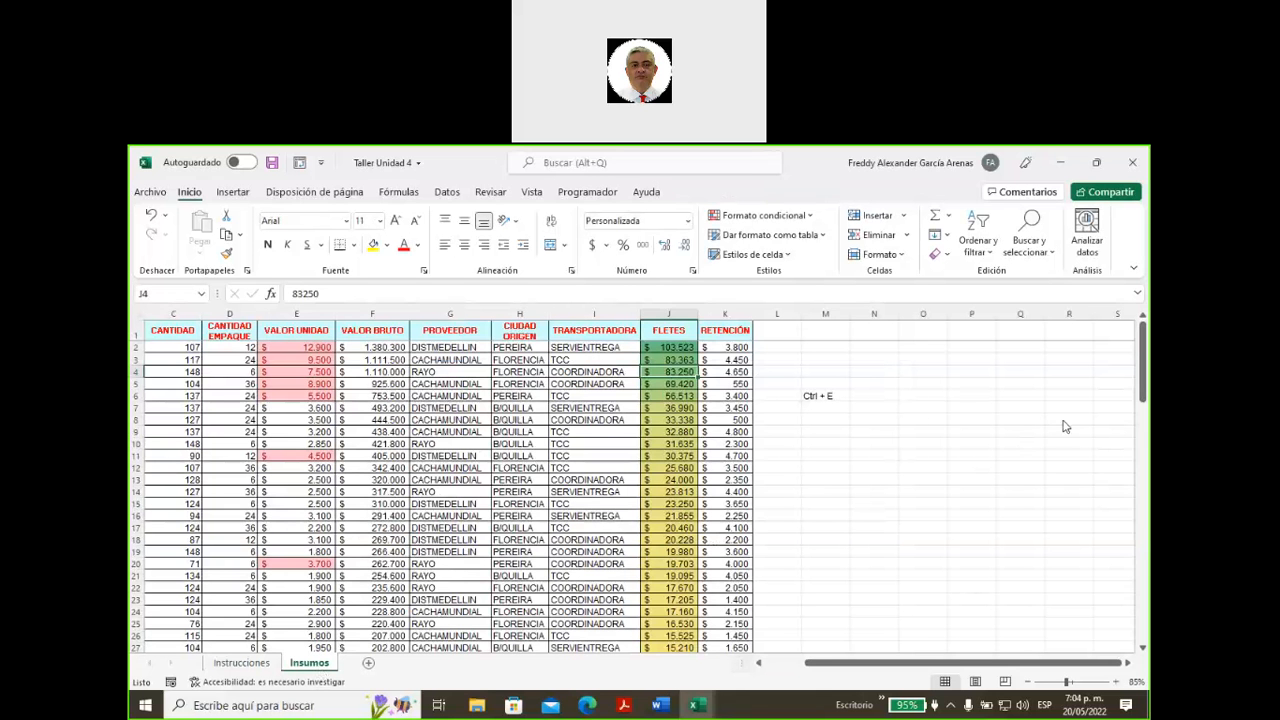
left_click(812, 669)
left_click(758, 665)
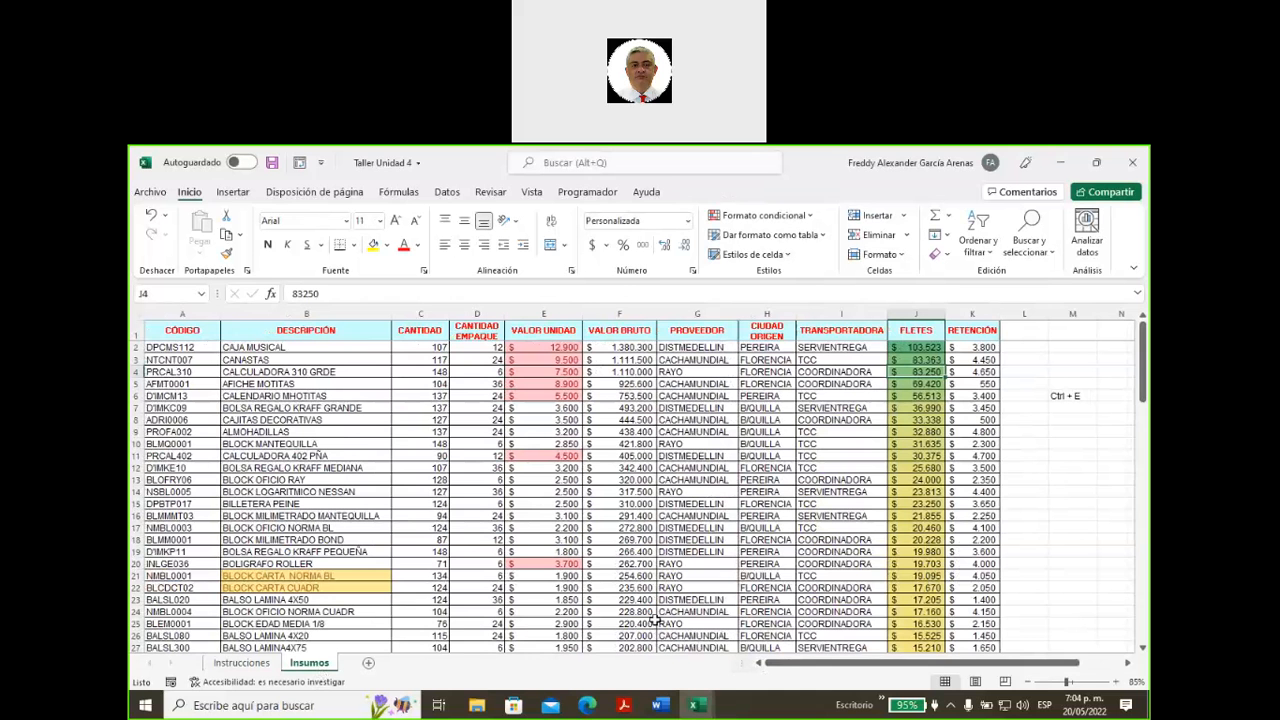
- Create a copy of the Insumos sheet in the same workbook and place it after the original sheet
right_click(310, 665)
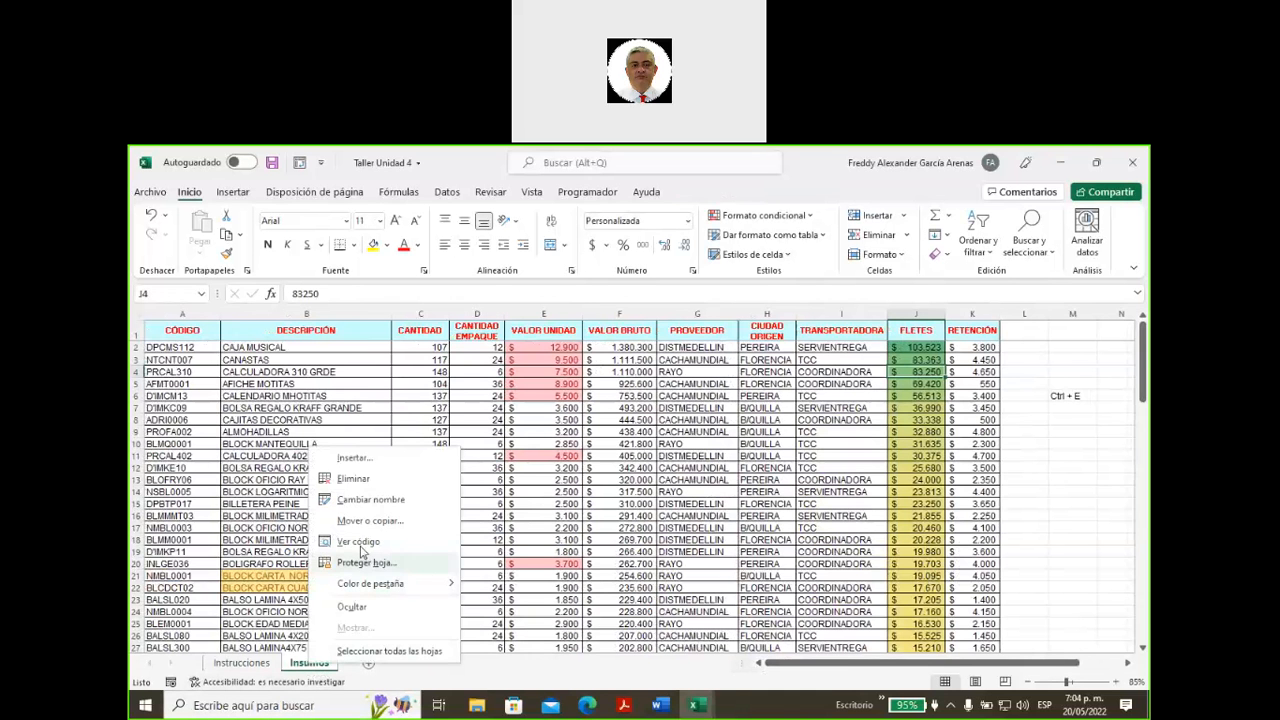
left_click(367, 522)
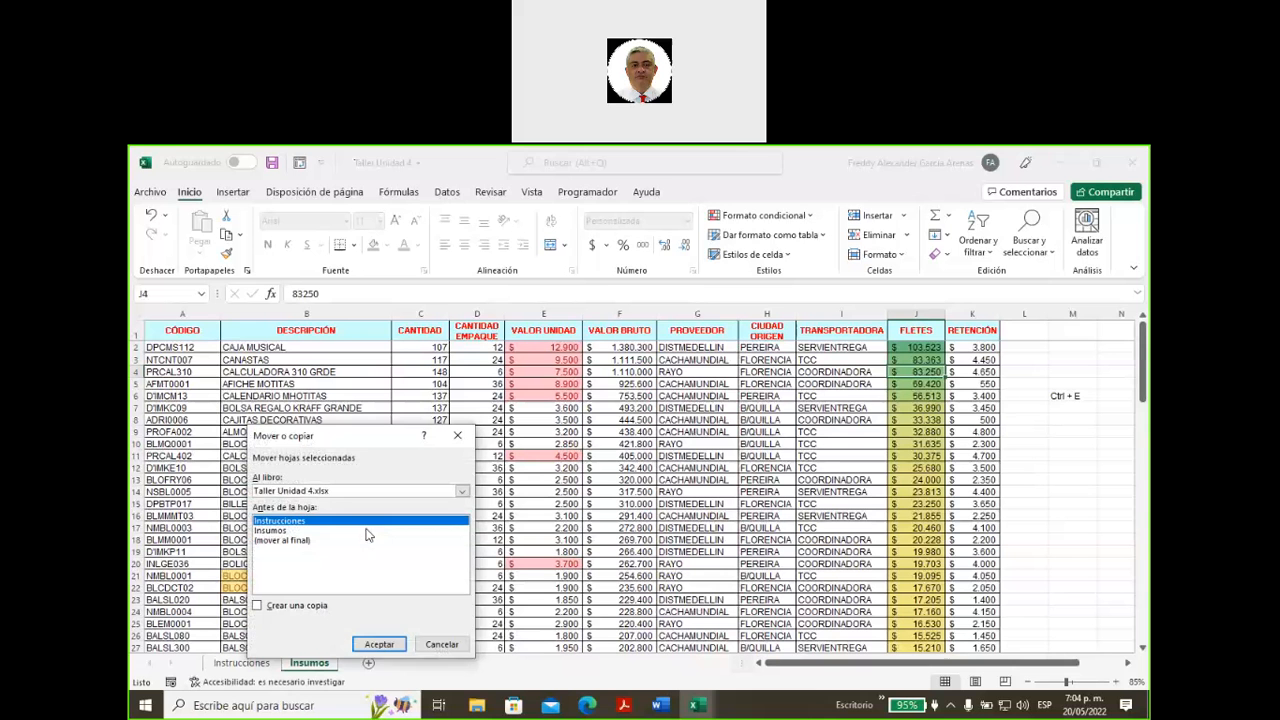
left_click(270, 531)
left_click(258, 605)
left_click(379, 644)
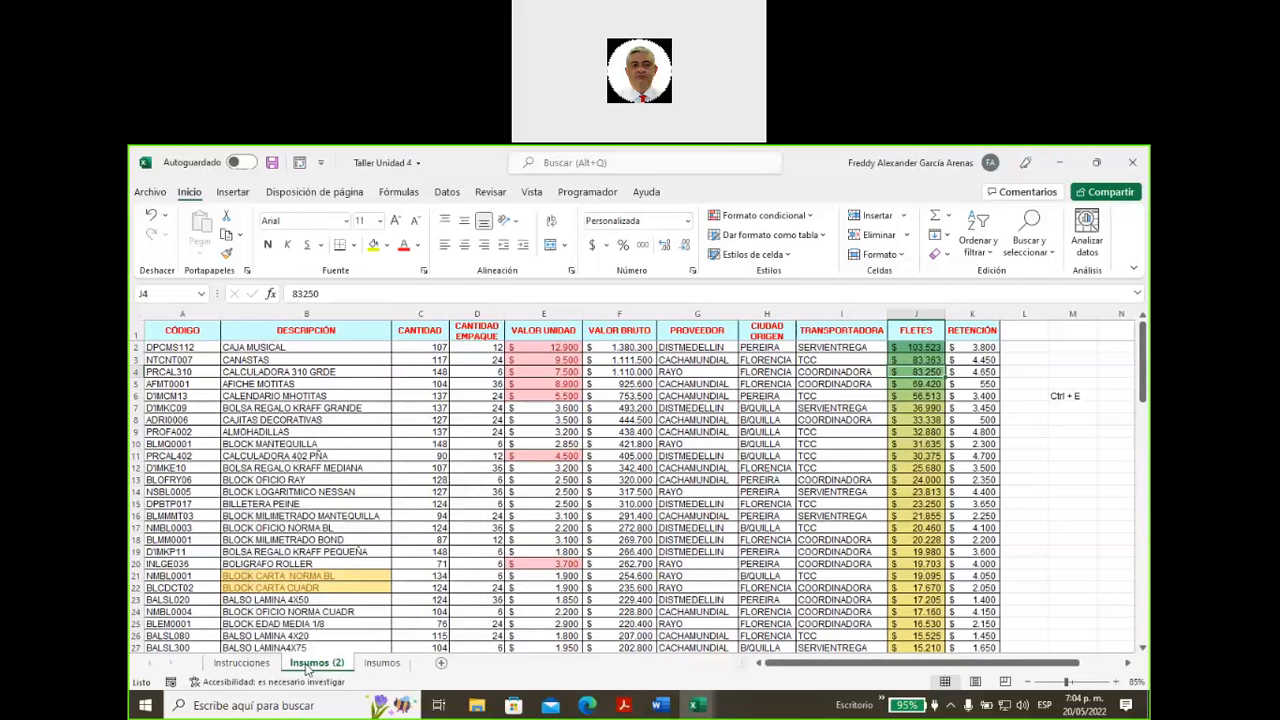
left_click_drag(410, 650, 405, 652)
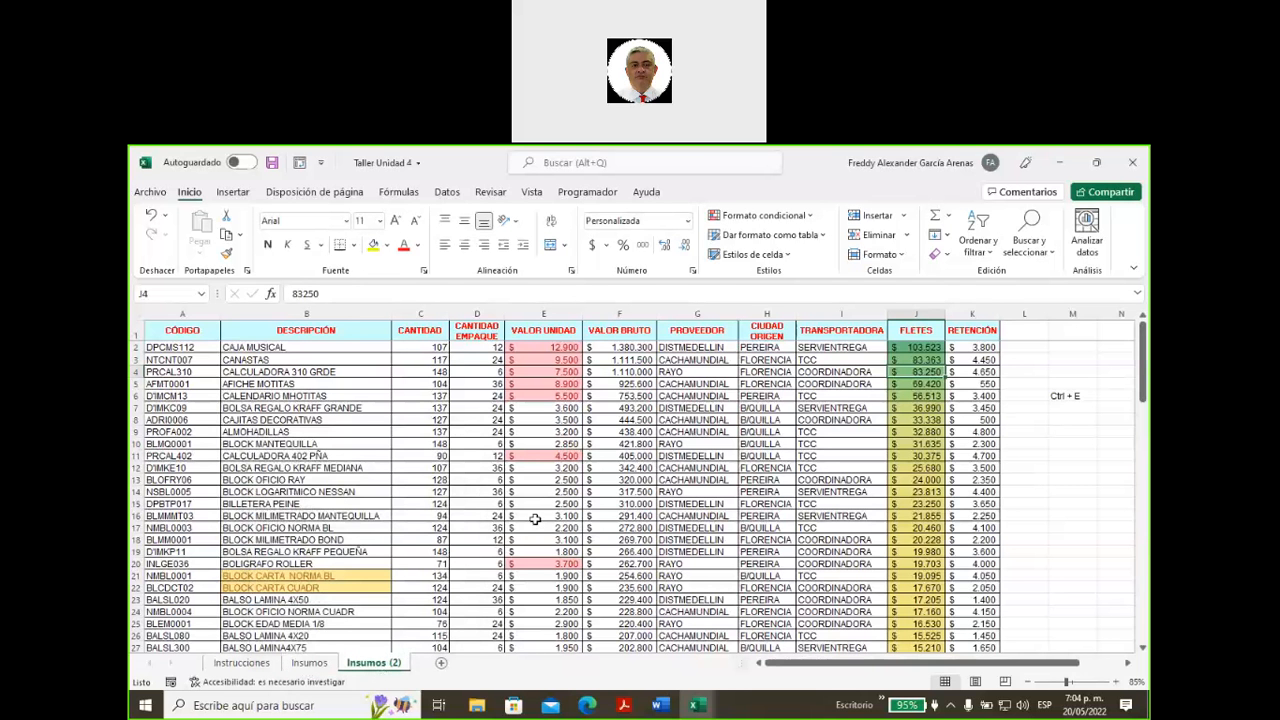
- Clear the conditional formatting rules from all cells of the table on the copied sheet
key("ctrl+a")
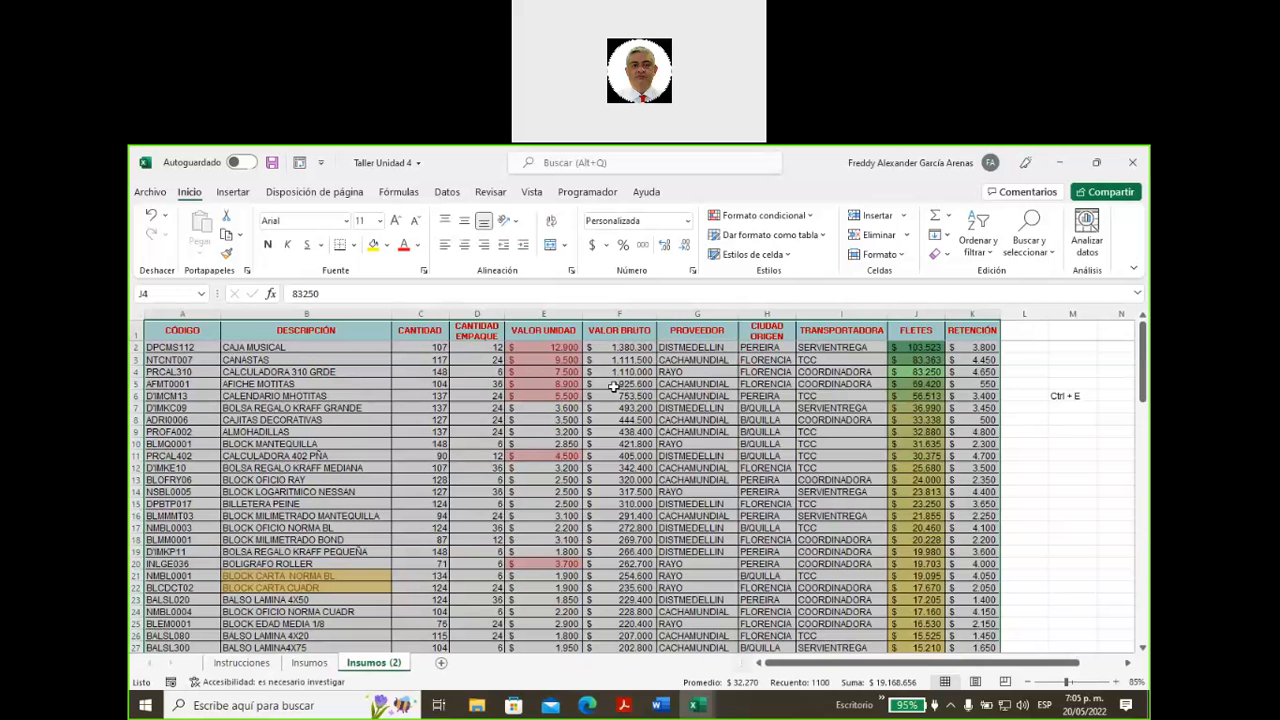
left_click(812, 218)
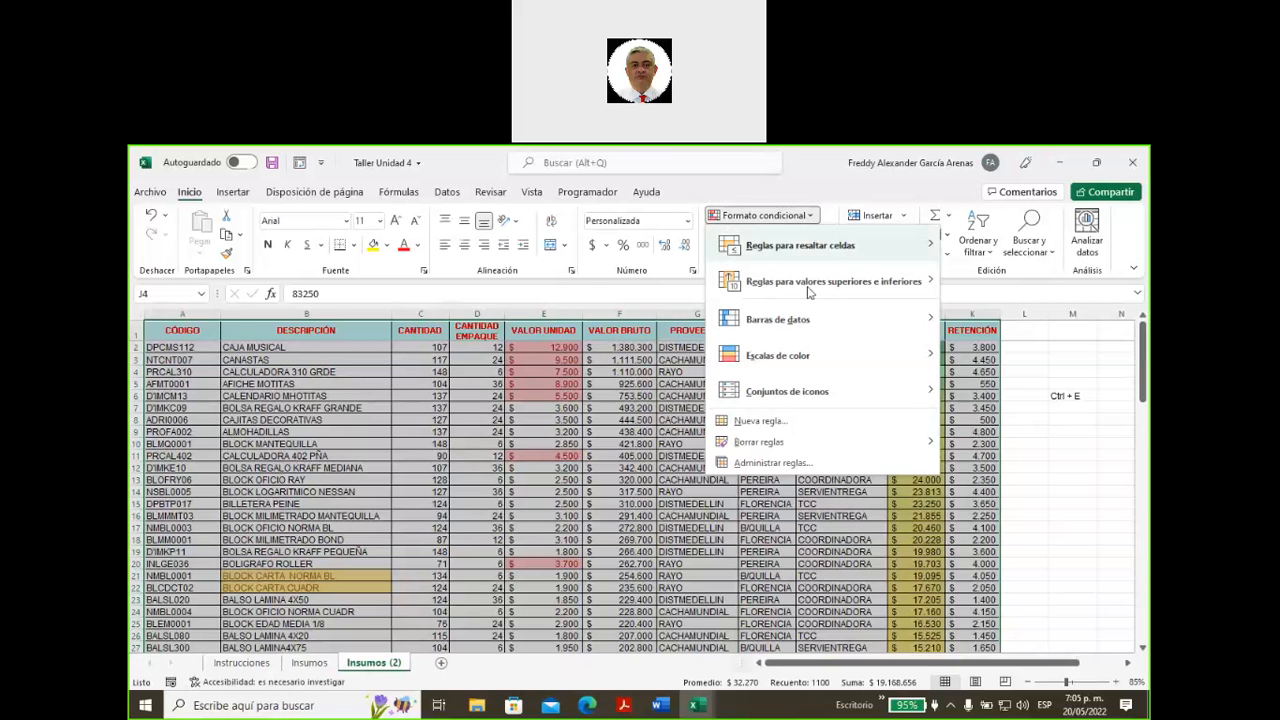
mouse_move(778, 447)
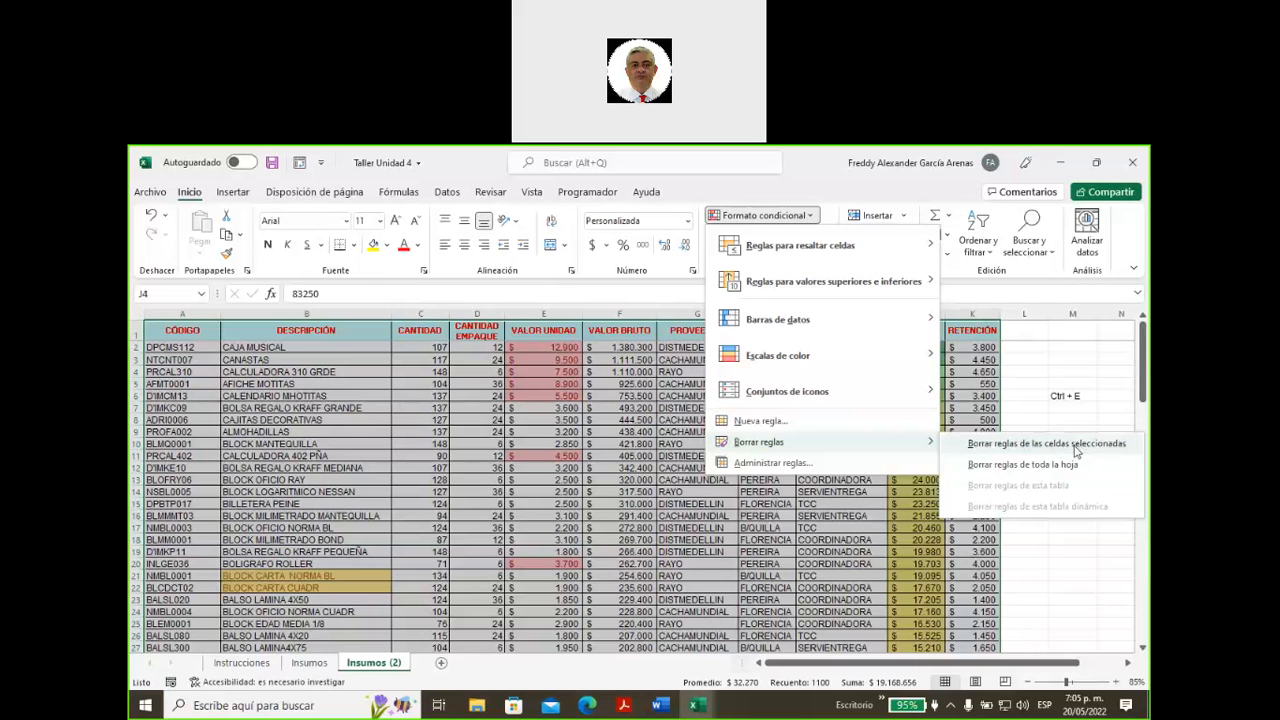
left_click(1076, 451)
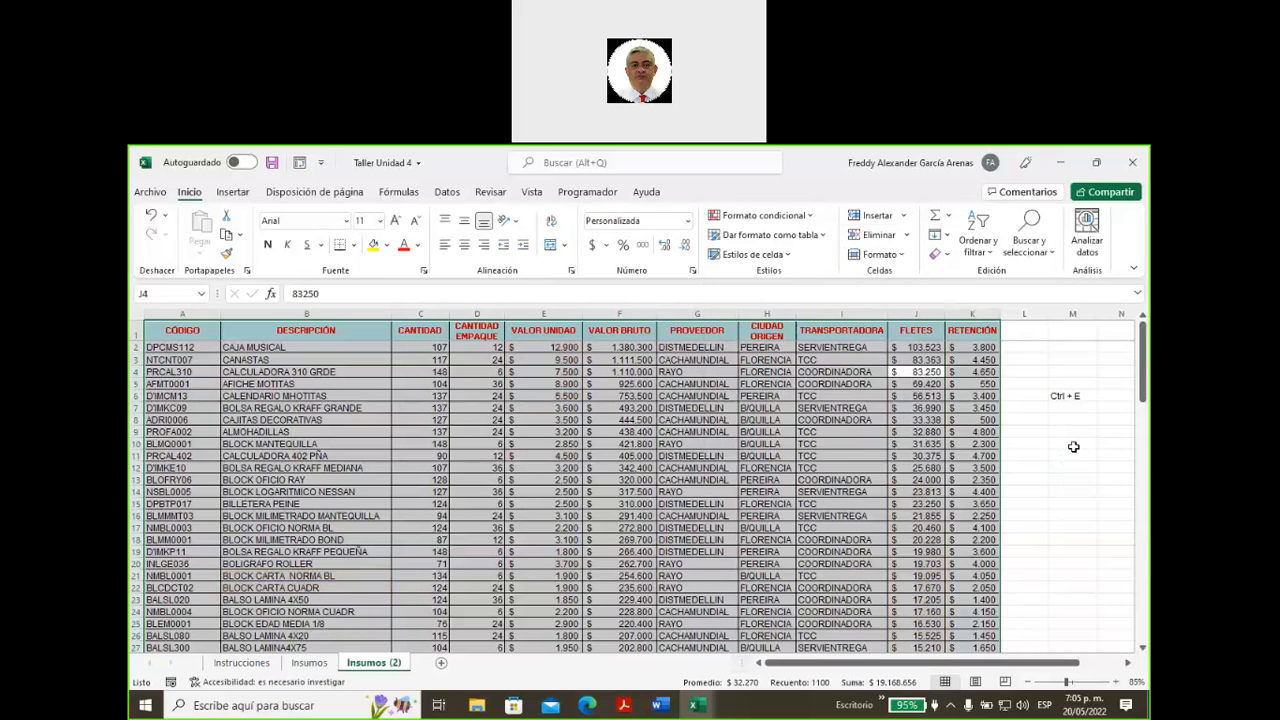
left_click(767, 431)
- Look through the copied table down to row 100 and back to the top to check its formatting
scroll(622, 479, "down", 4)
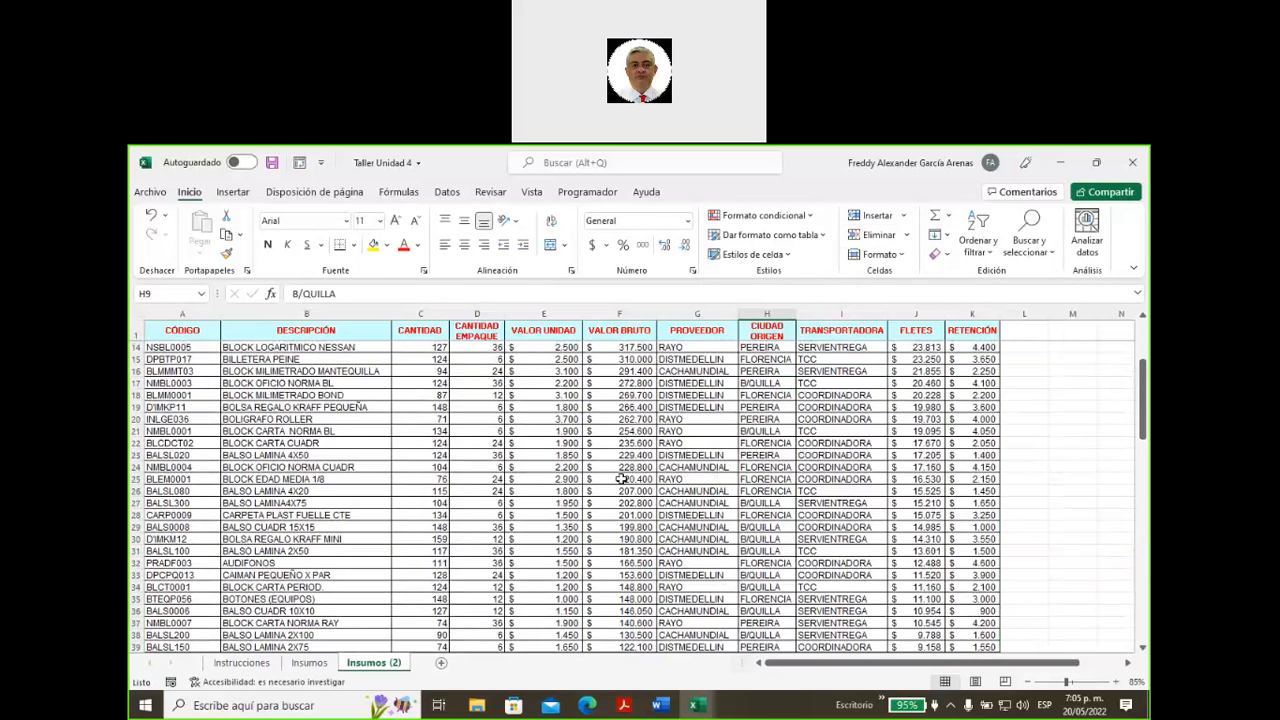
scroll(621, 479, "down", 20)
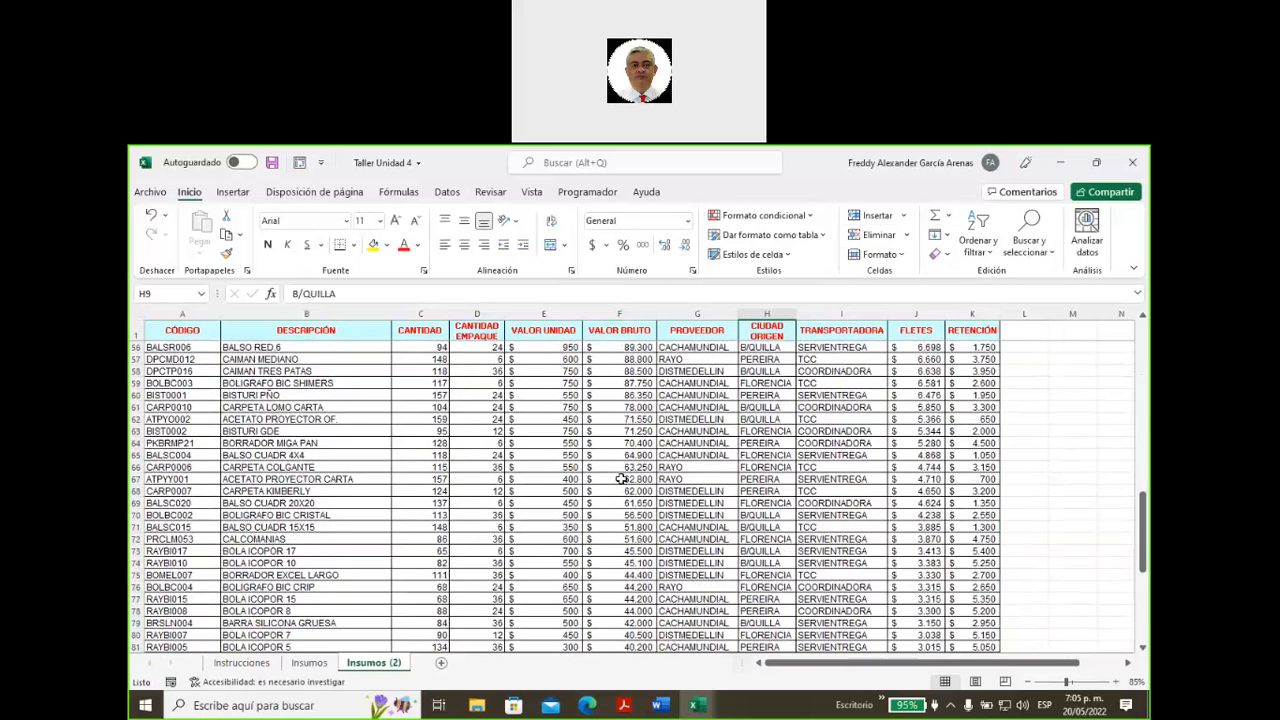
scroll(621, 479, "up", 4)
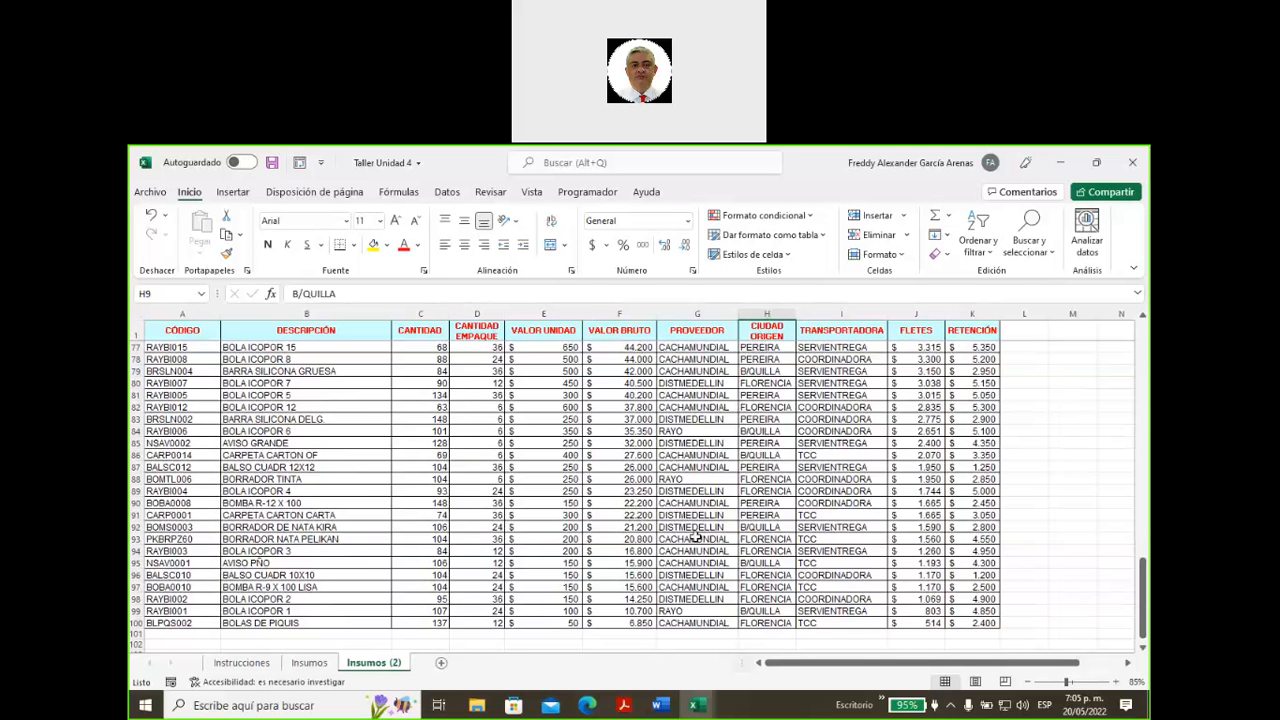
left_click(812, 217)
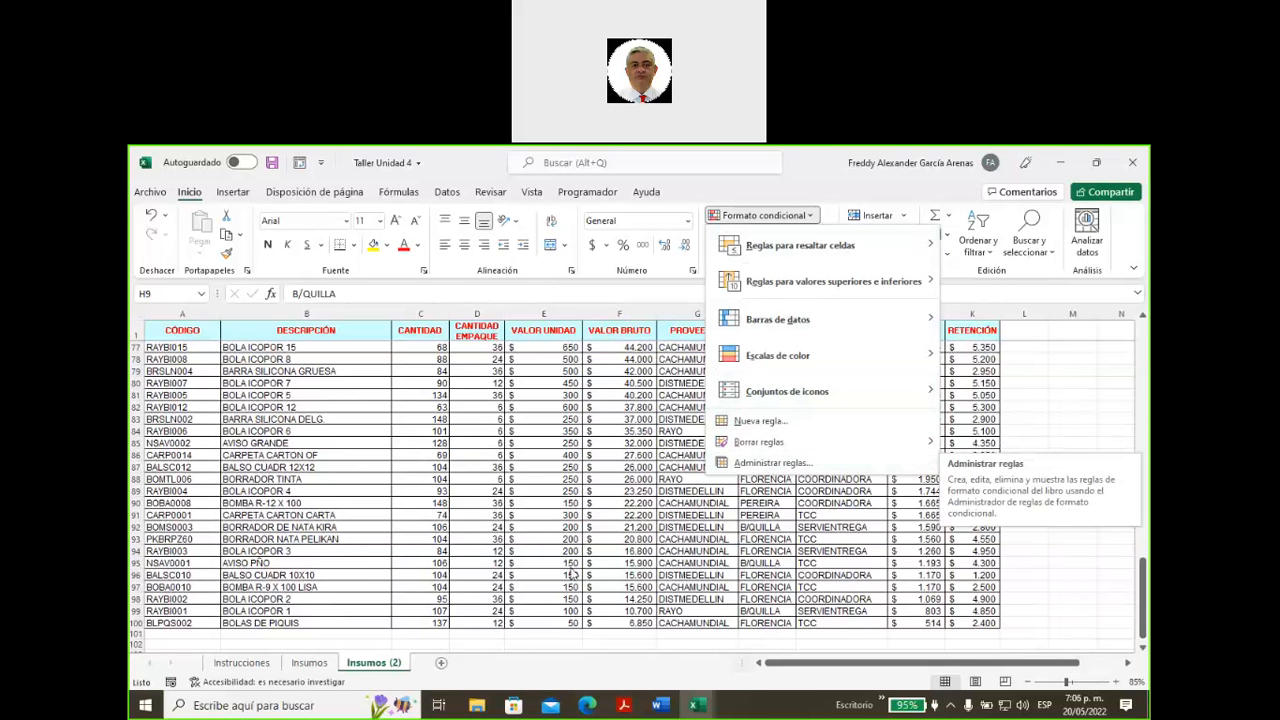
key("Escape")
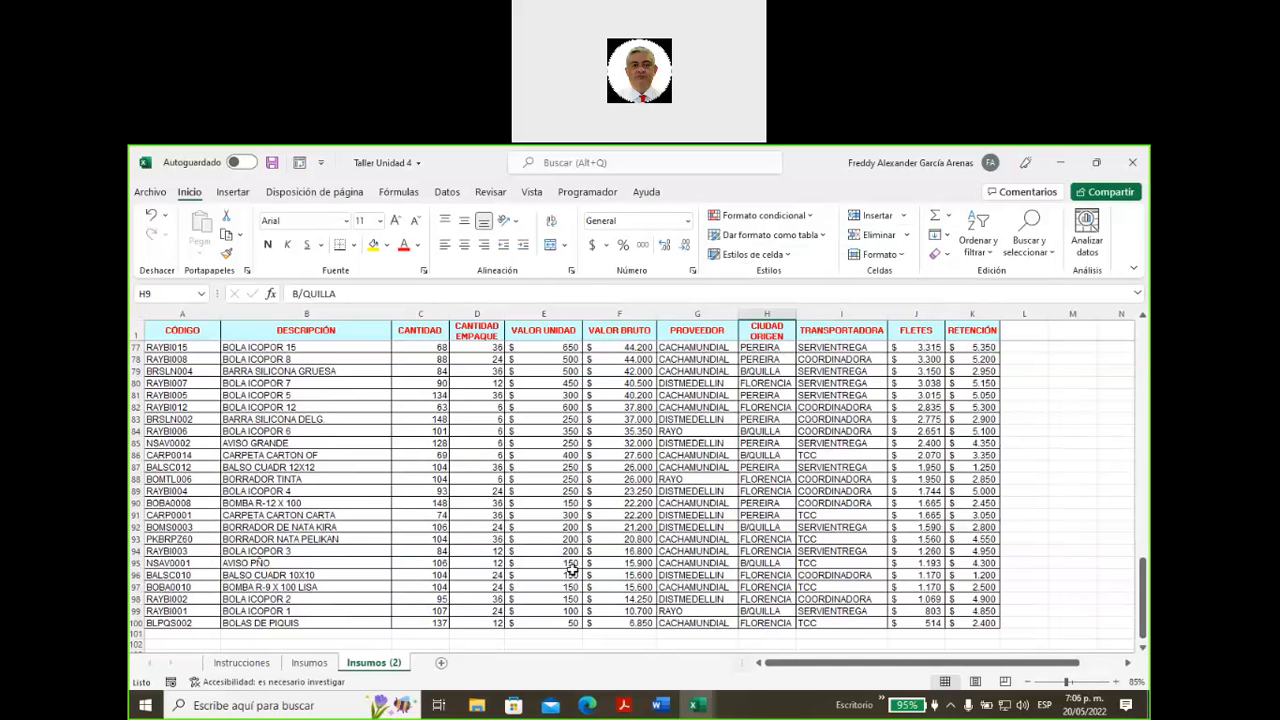
scroll(571, 568, "up", 20)
scroll(571, 568, "up", 3)
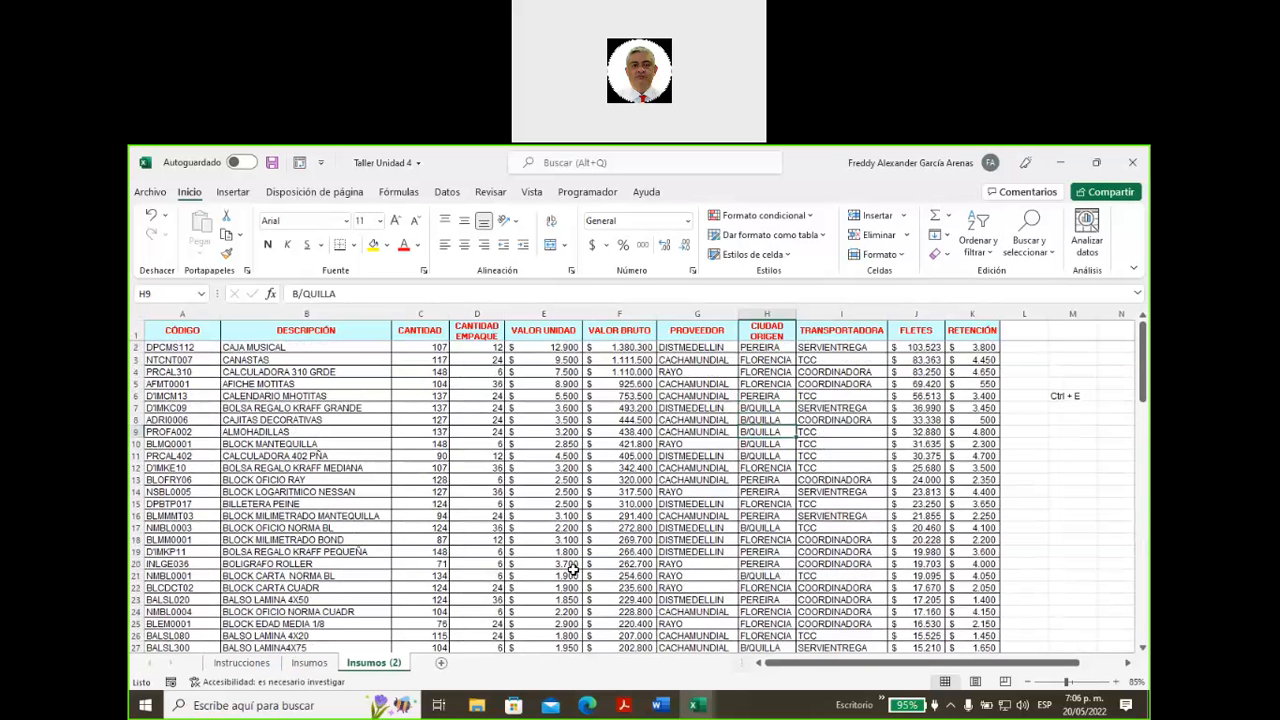
- Select the VALOR BRUTO values from F2 to F100, leaving out the header
left_click(619, 314)
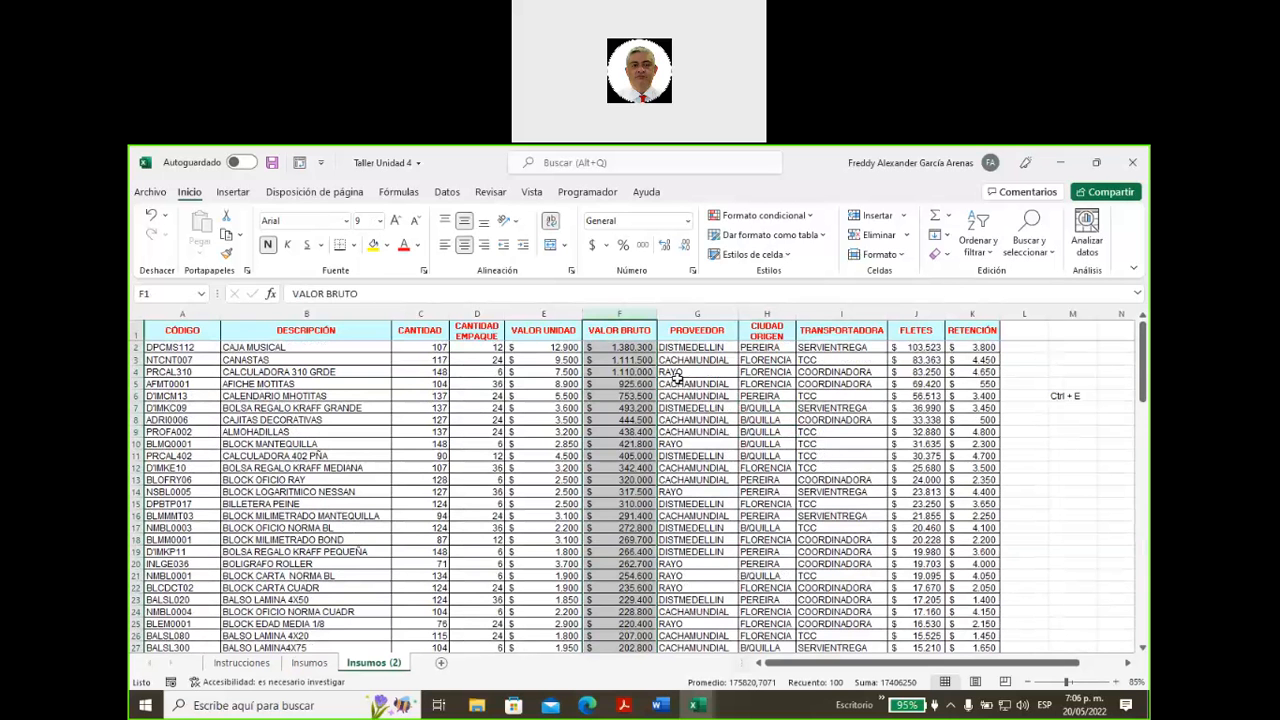
key("Down")
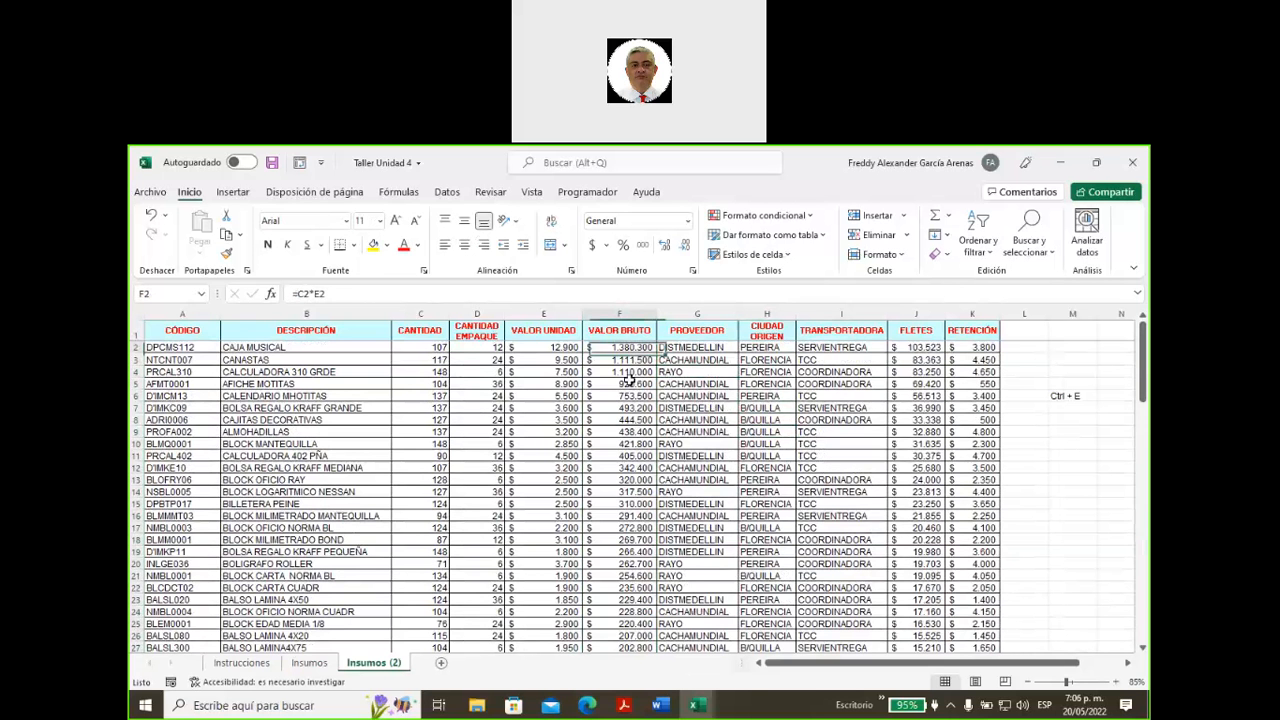
key("ctrl+shift+Down")
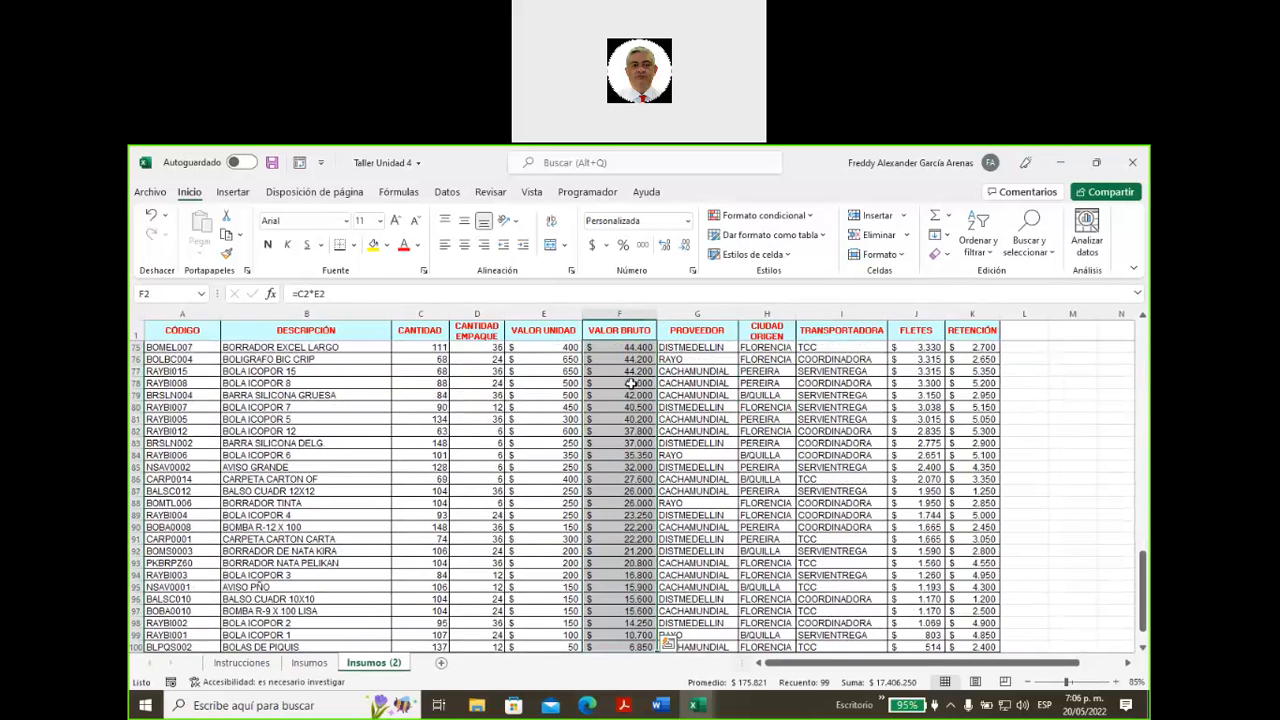
scroll(678, 418, "down", 3)
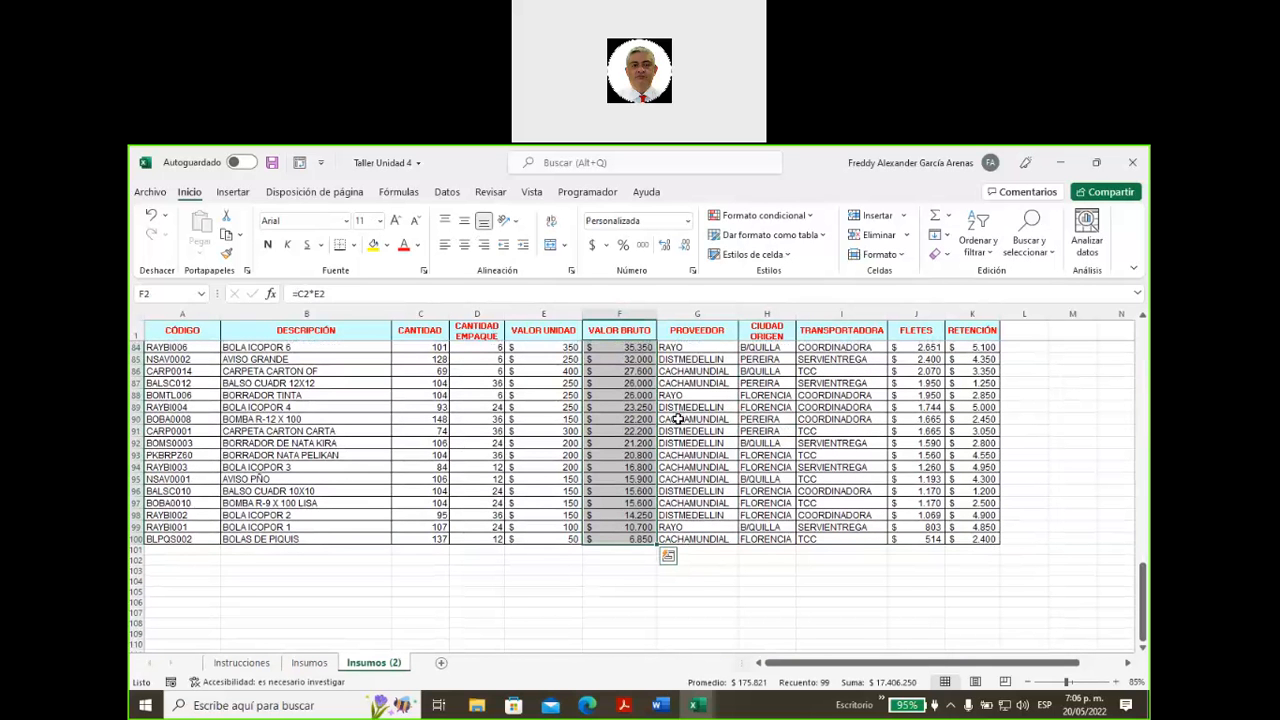
scroll(678, 418, "up", 16)
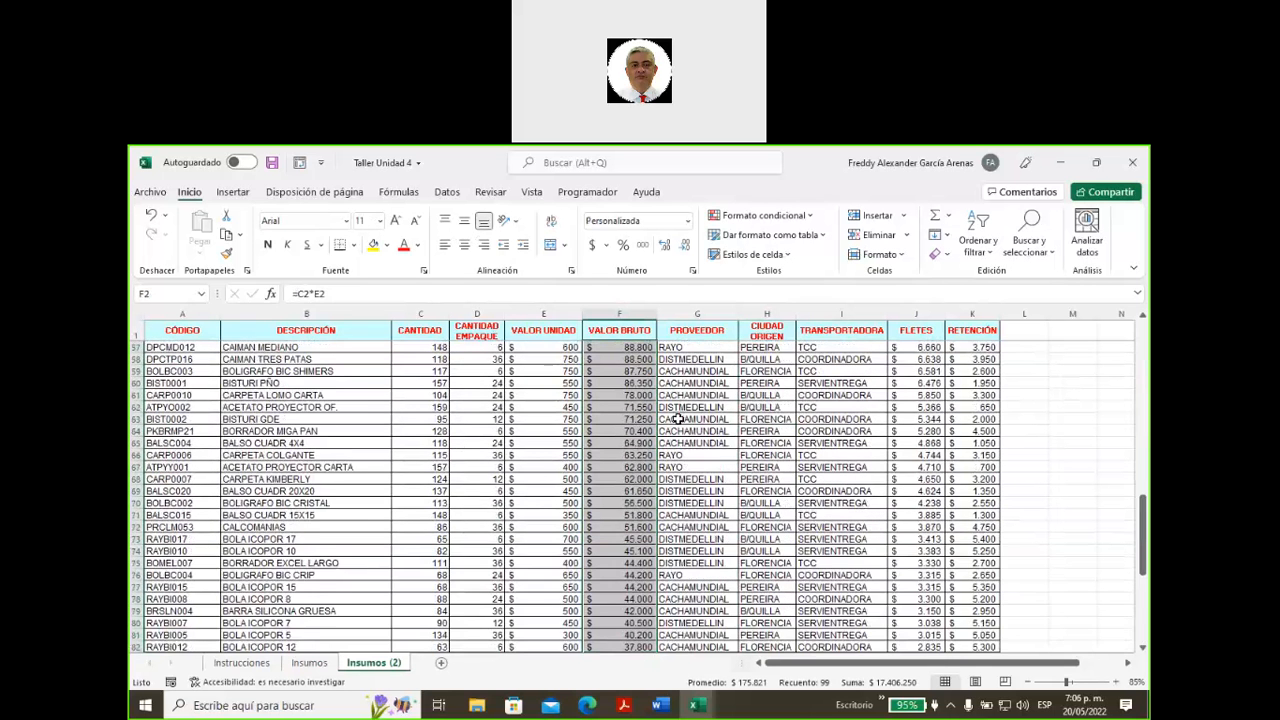
scroll(678, 418, "up", 3)
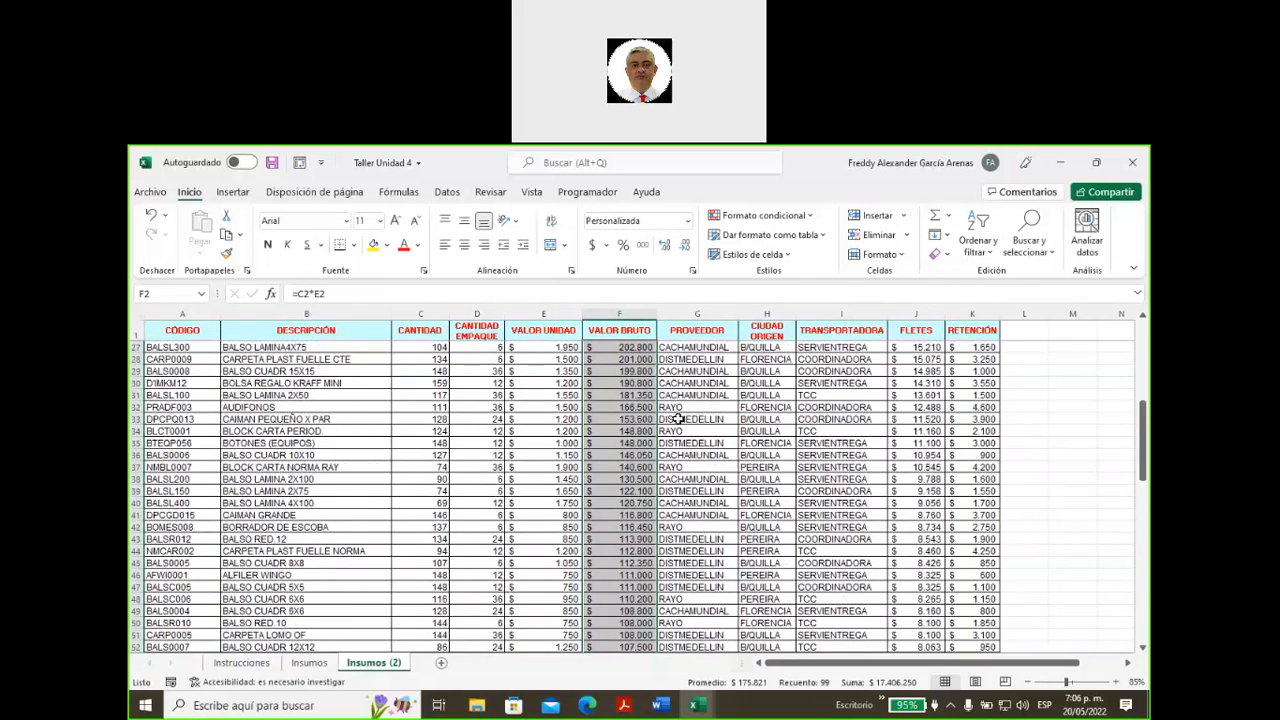
scroll(678, 418, "up", 8)
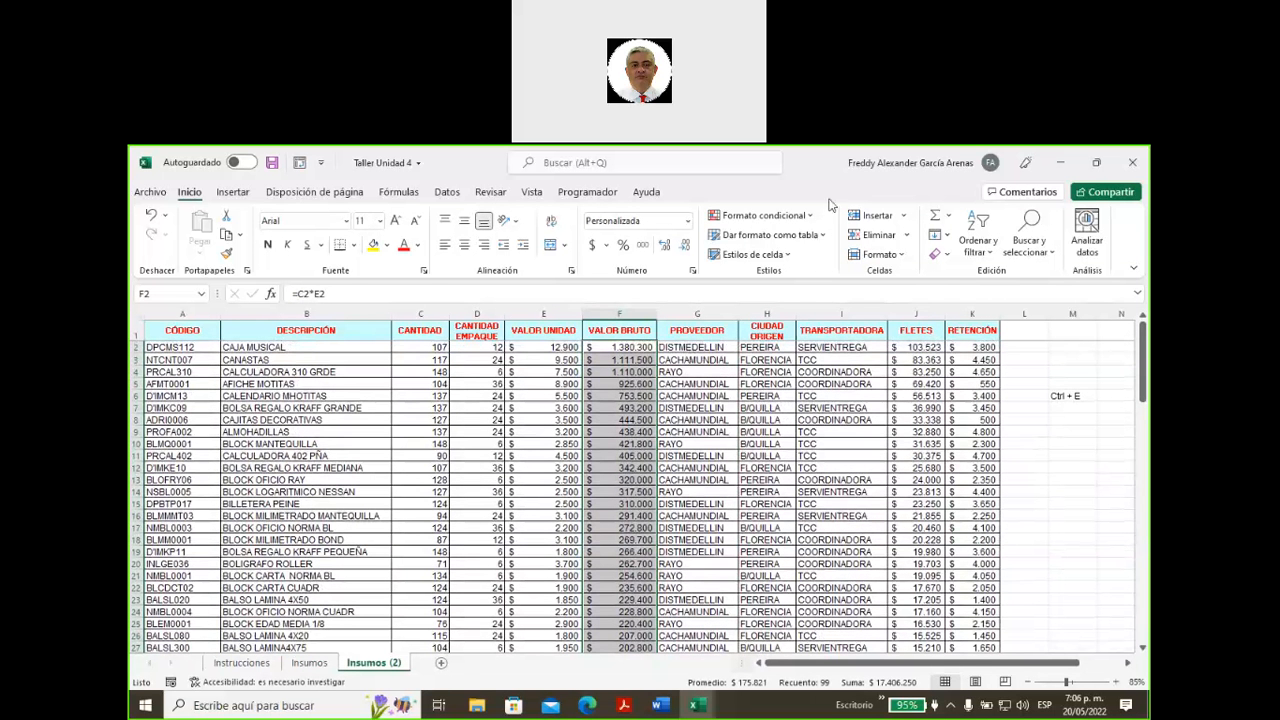
- Start a new conditional formatting rule that formats only values with a lower or upper rank ("rango inferior o superior")
left_click(813, 217)
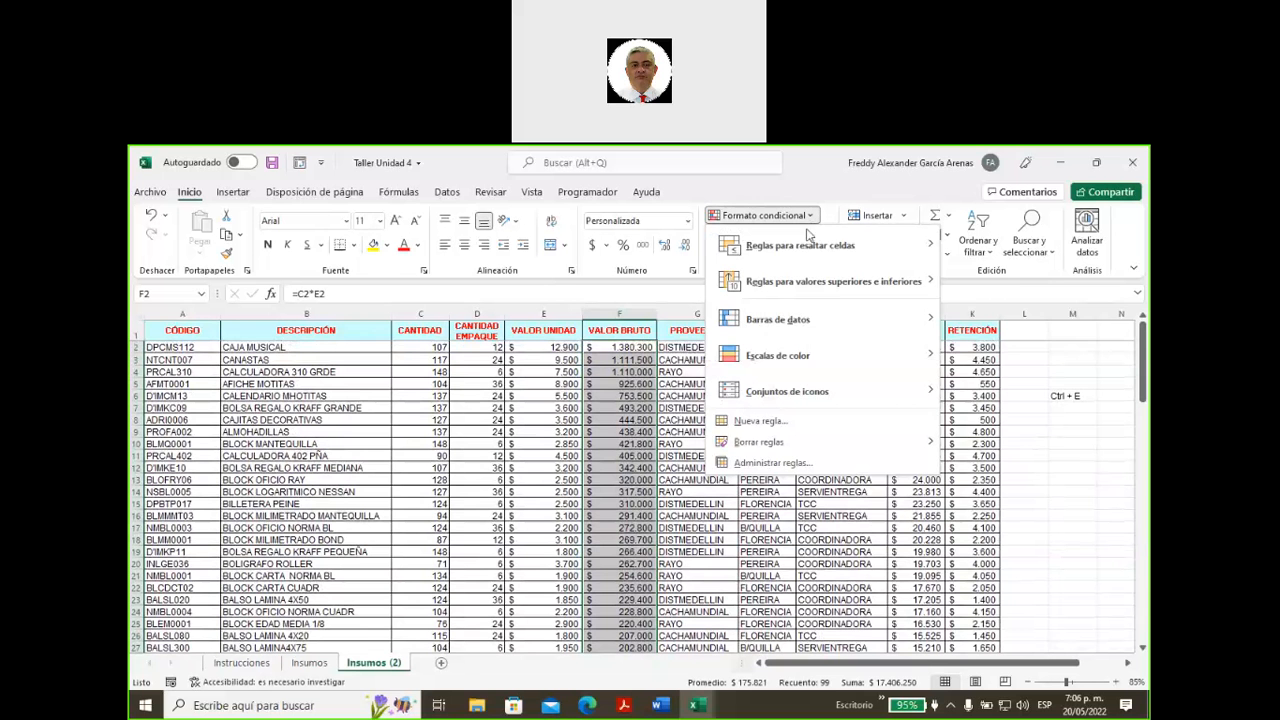
mouse_move(798, 400)
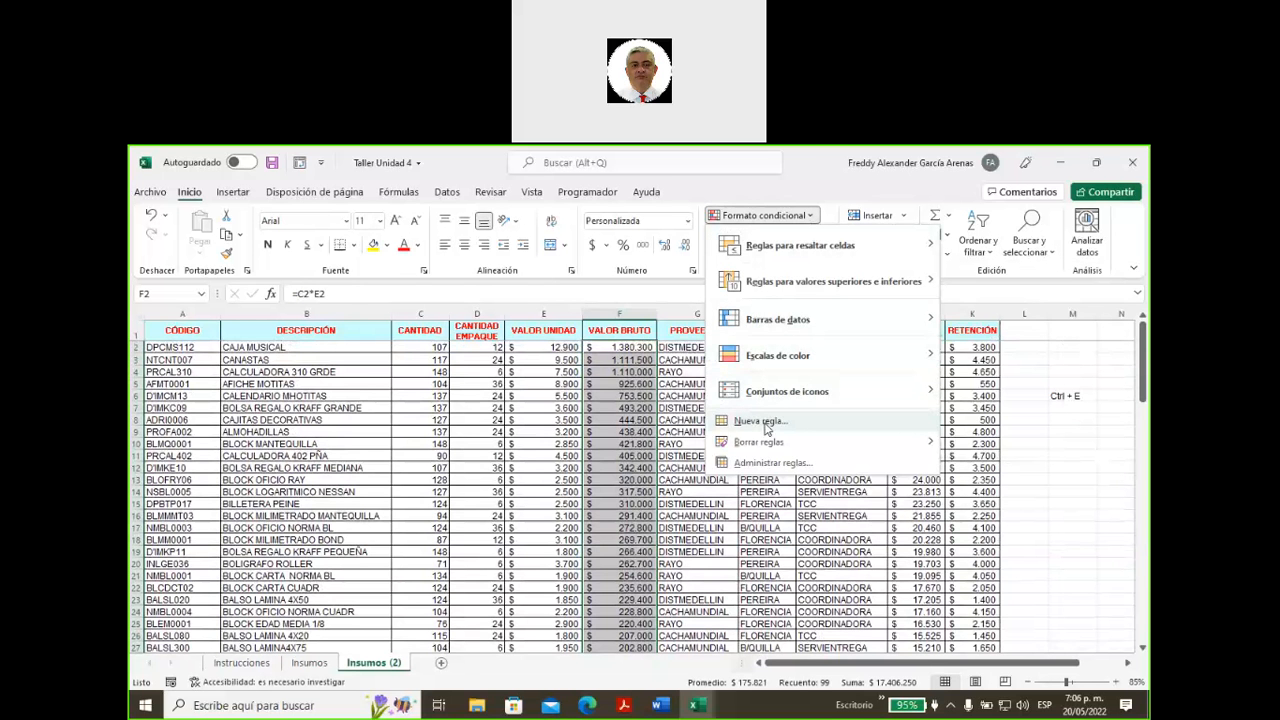
left_click(766, 428)
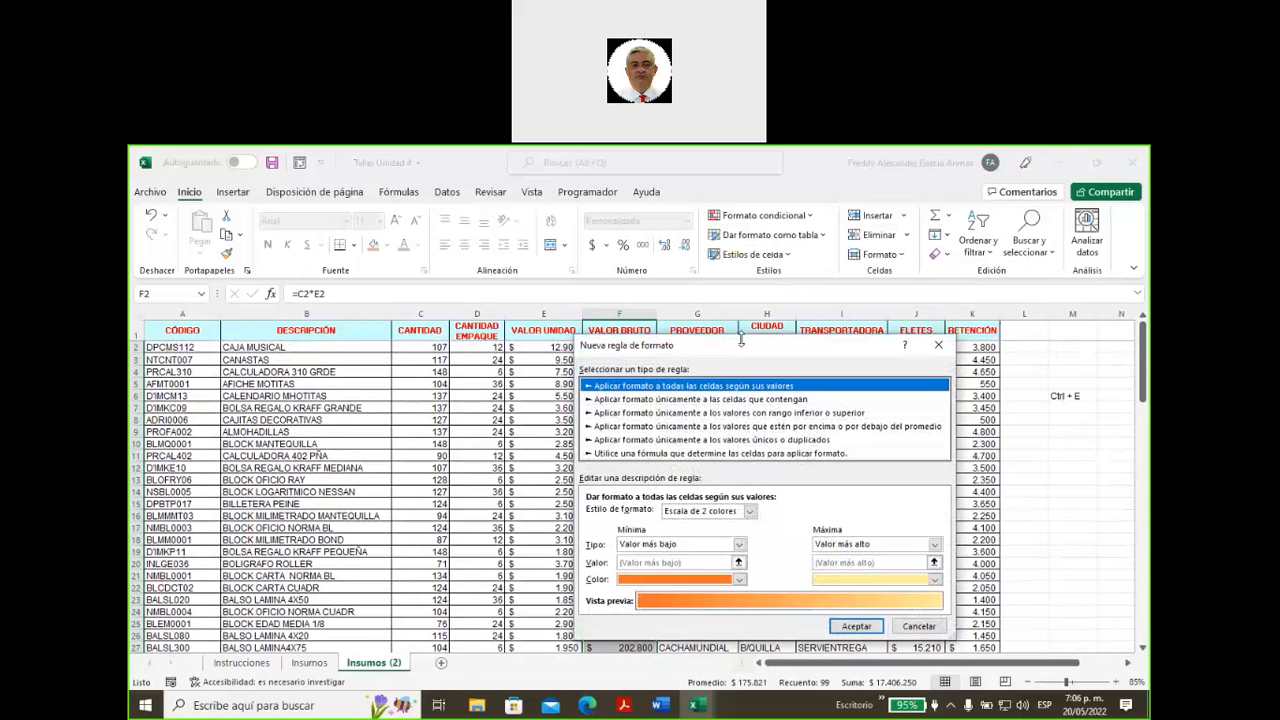
left_click_drag(753, 352, 645, 300)
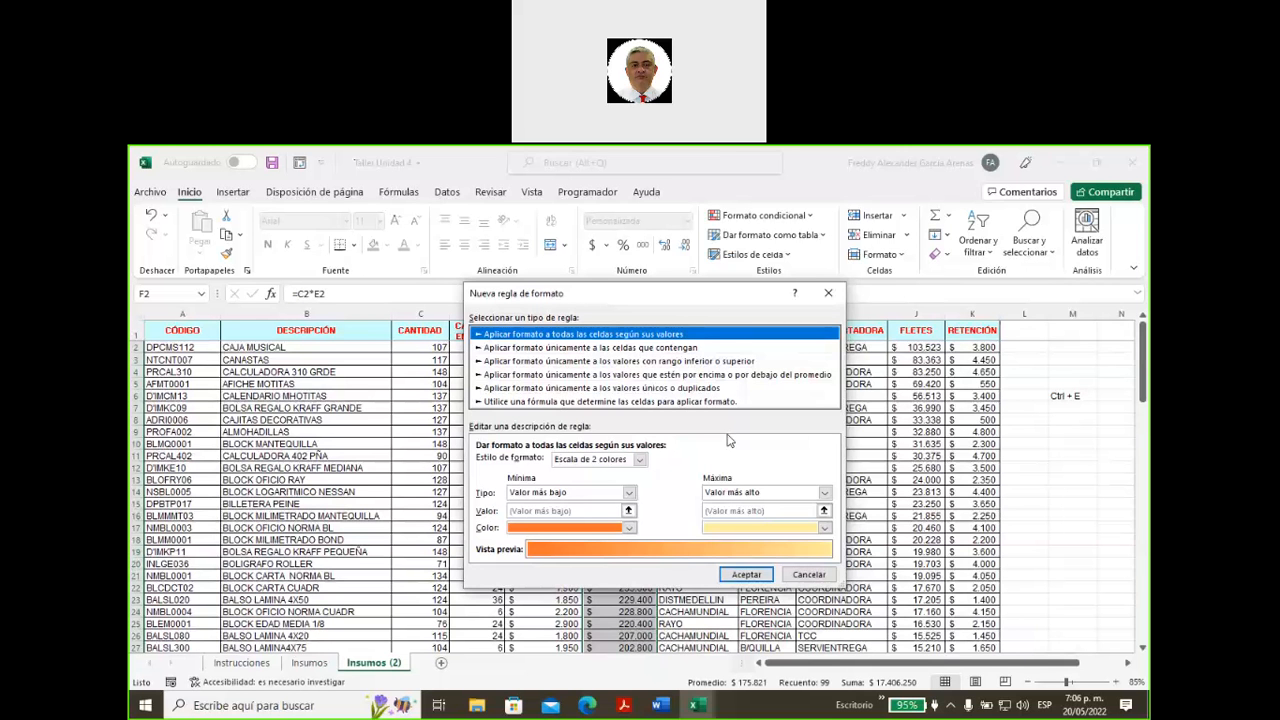
left_click(702, 362)
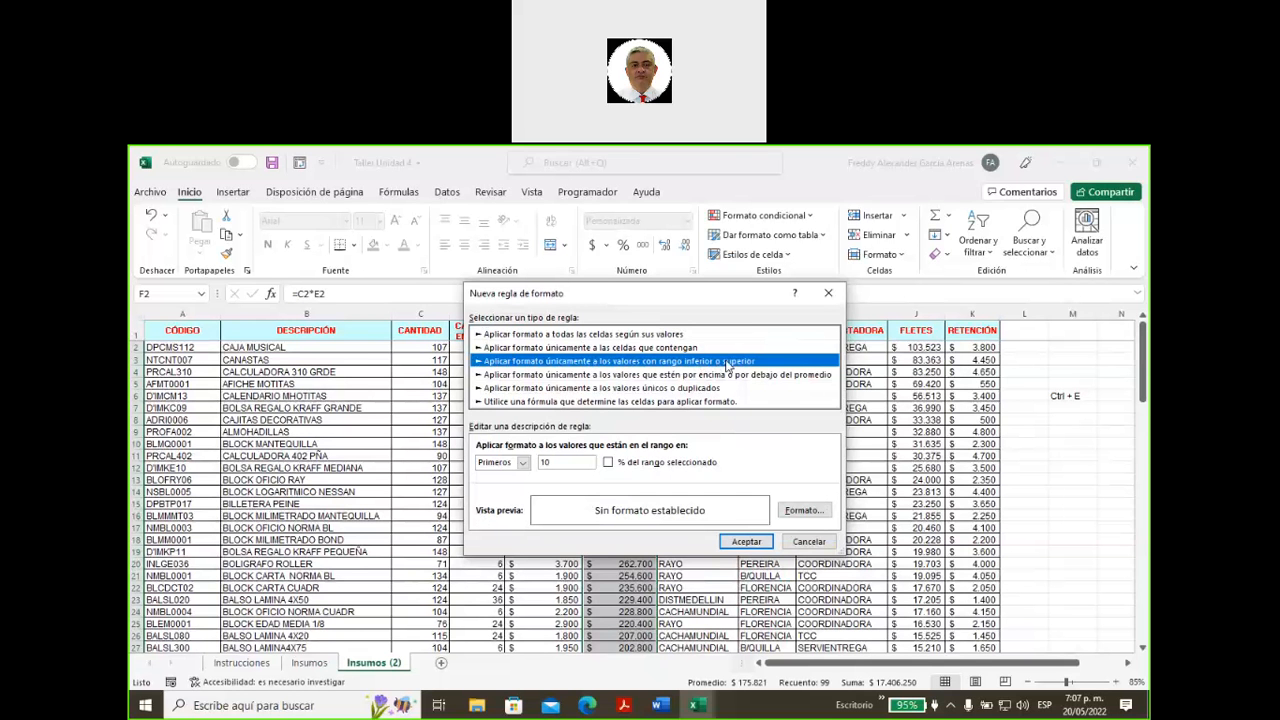
left_click(640, 335)
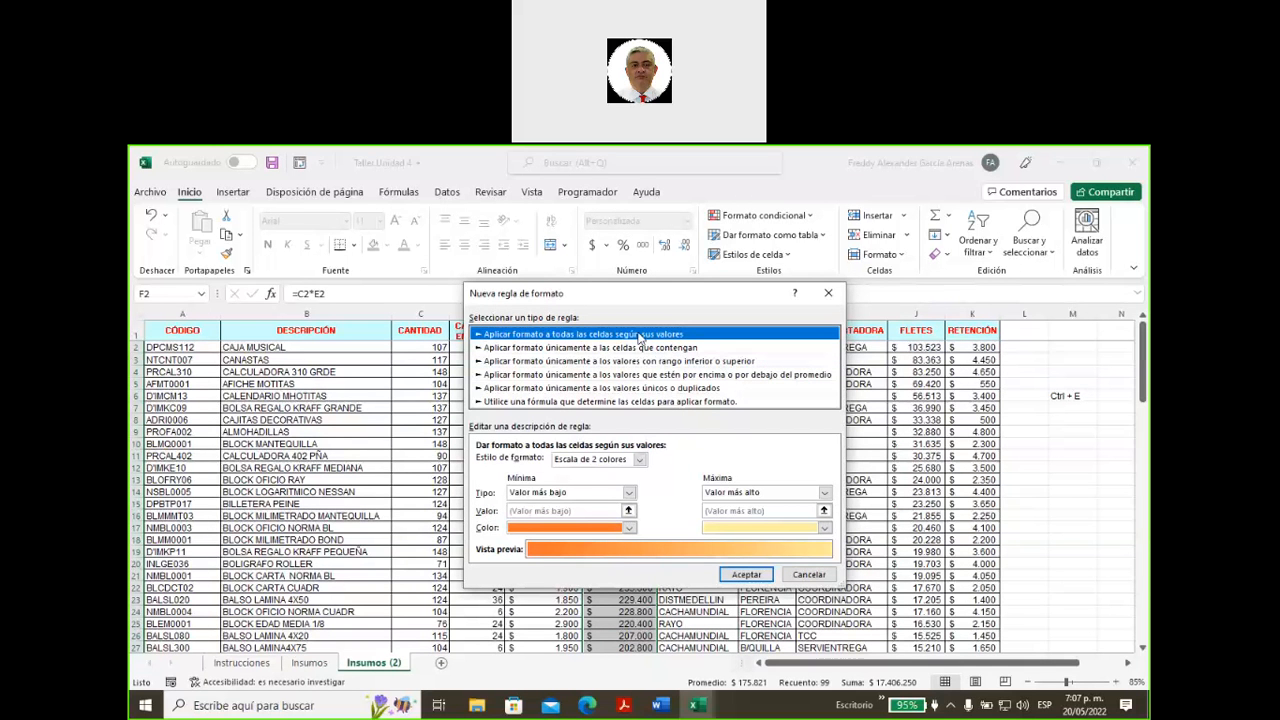
left_click(648, 366)
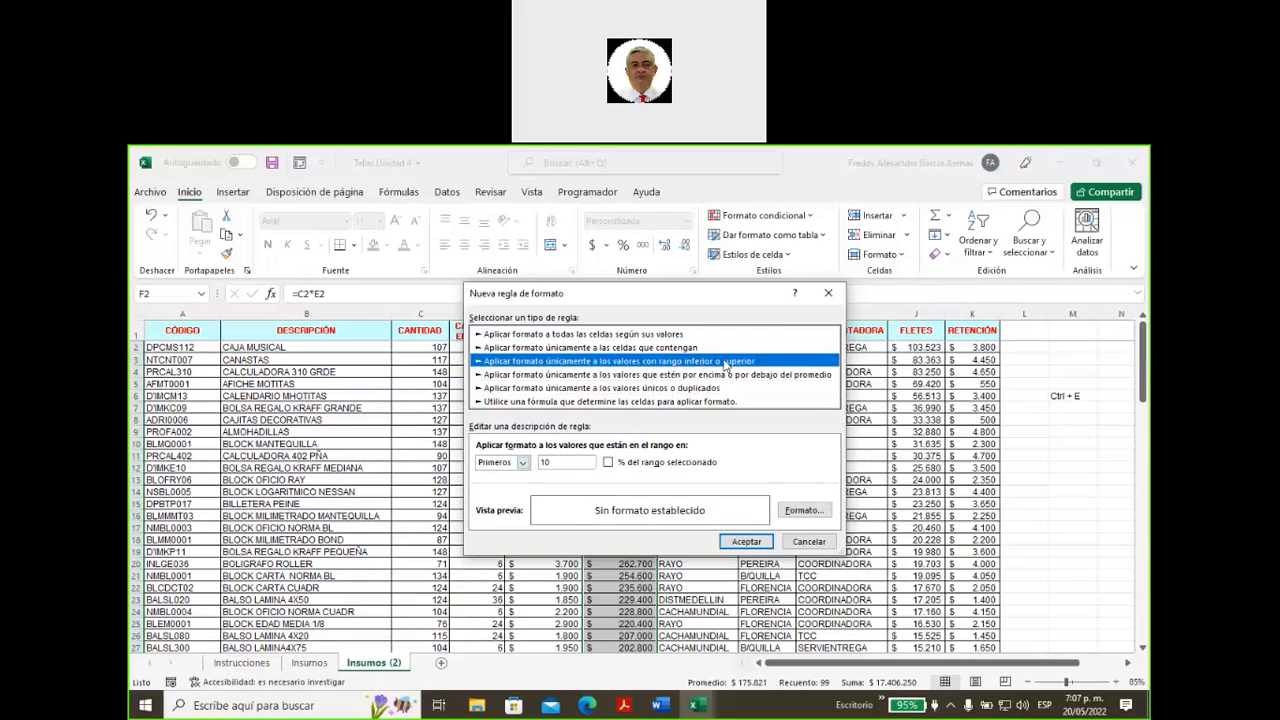
- Set the rule to format the top values, with Primeros and a count of 2
left_click(522, 464)
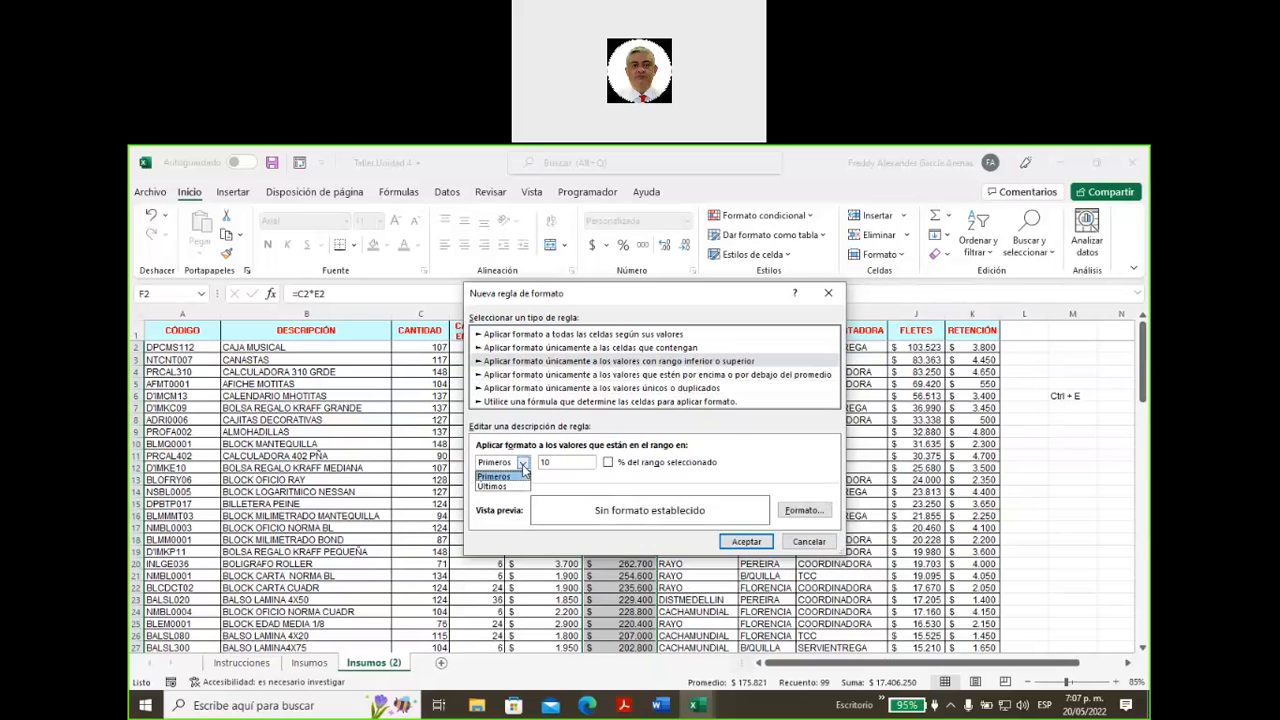
left_click(522, 466)
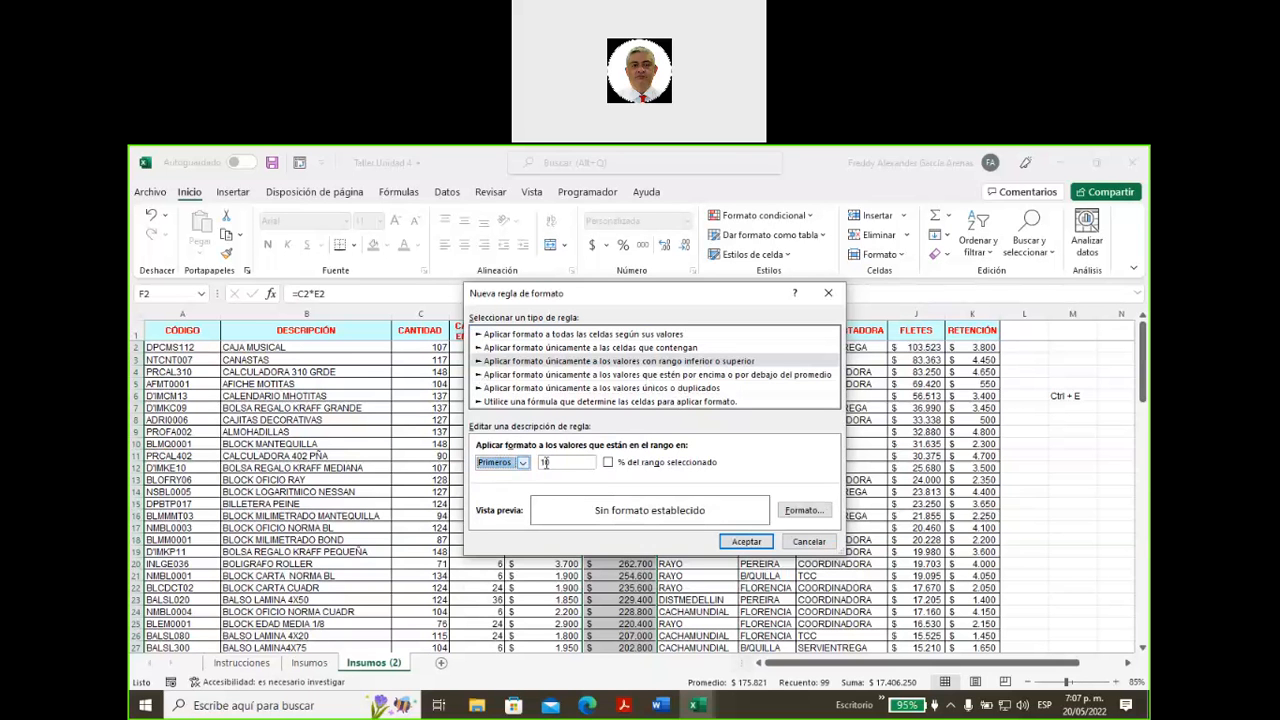
double_click(545, 462)
left_click(522, 463)
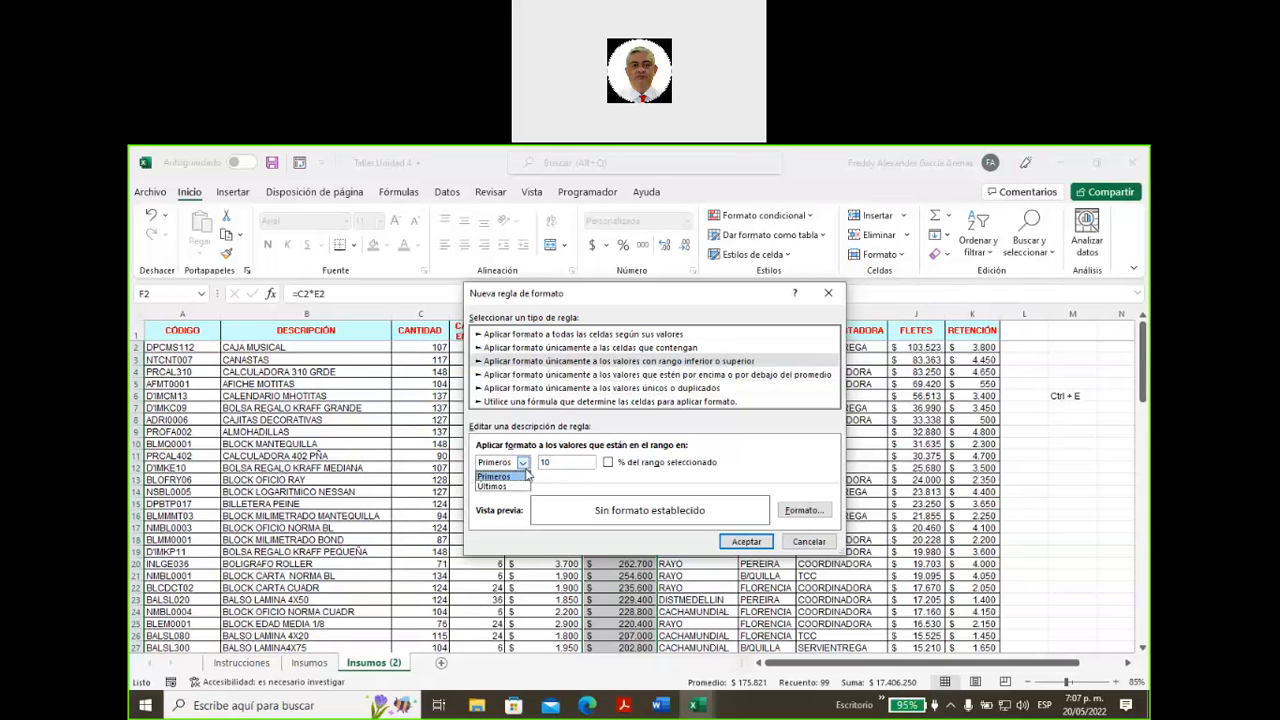
left_click(569, 487)
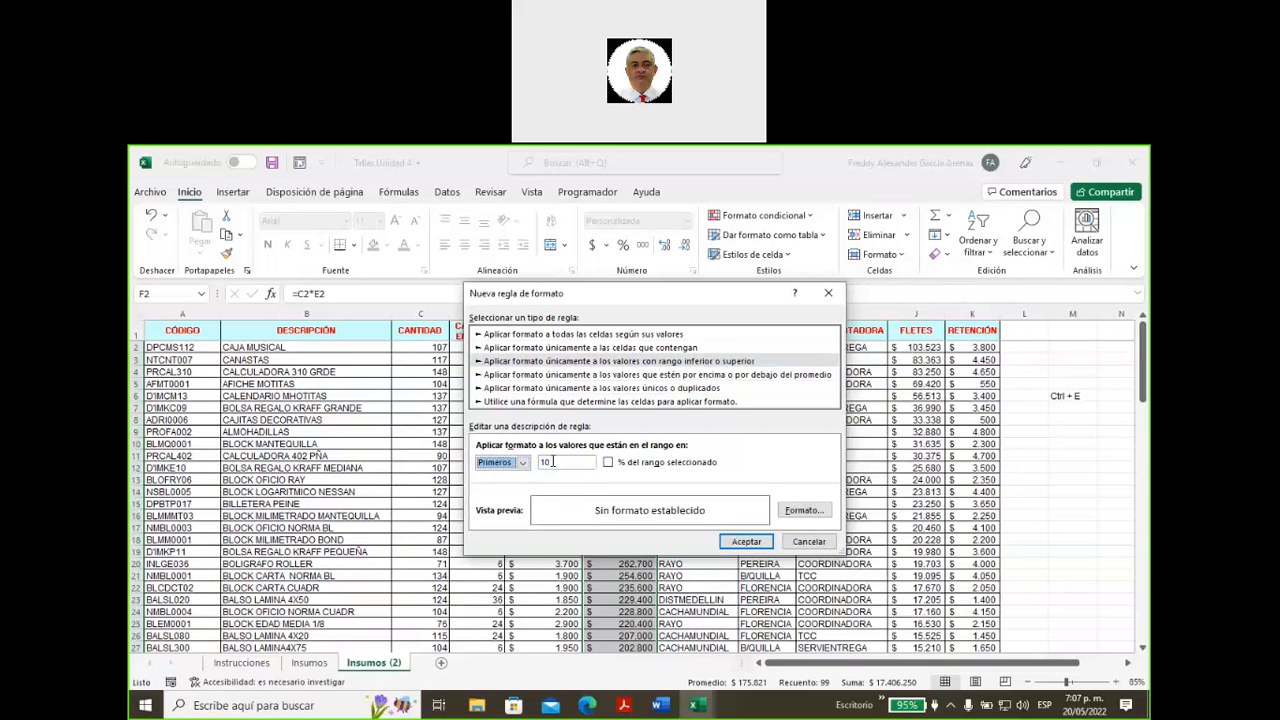
double_click(553, 461)
type("2")
- Give the top 2 VALOR BRUTO rule a red background fill
left_click(803, 512)
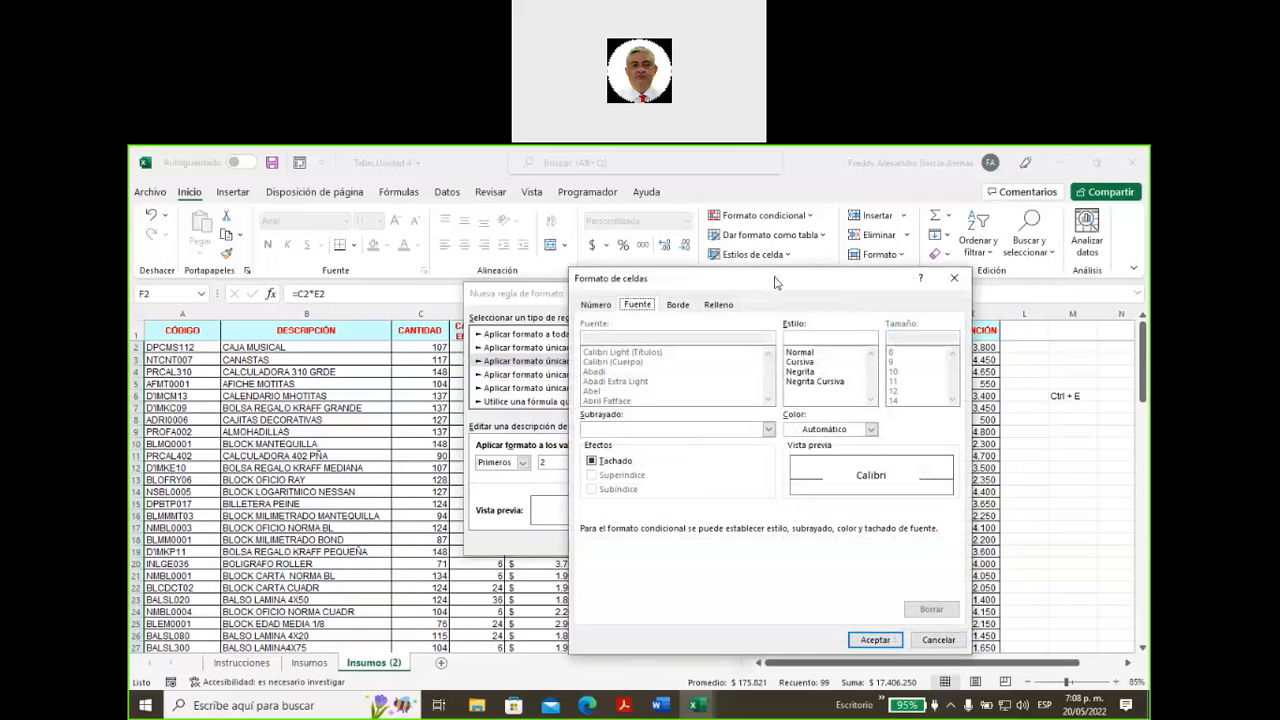
left_click_drag(771, 281, 671, 263)
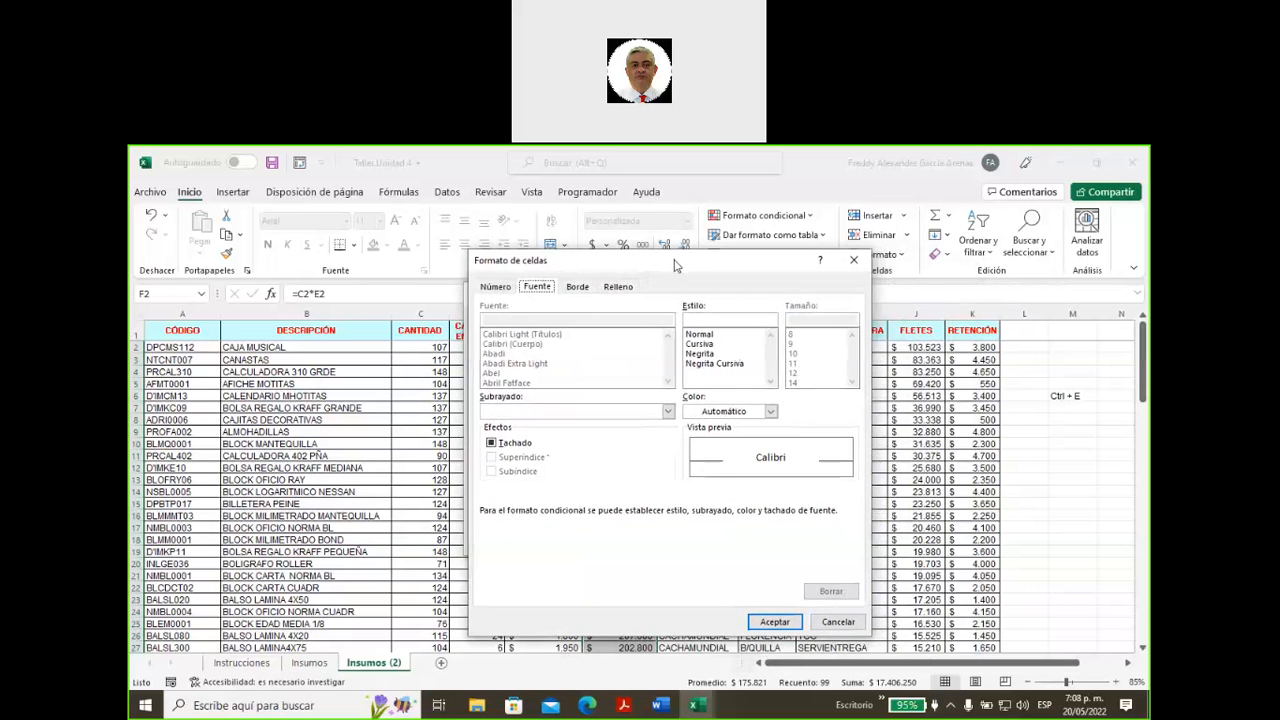
left_click(621, 289)
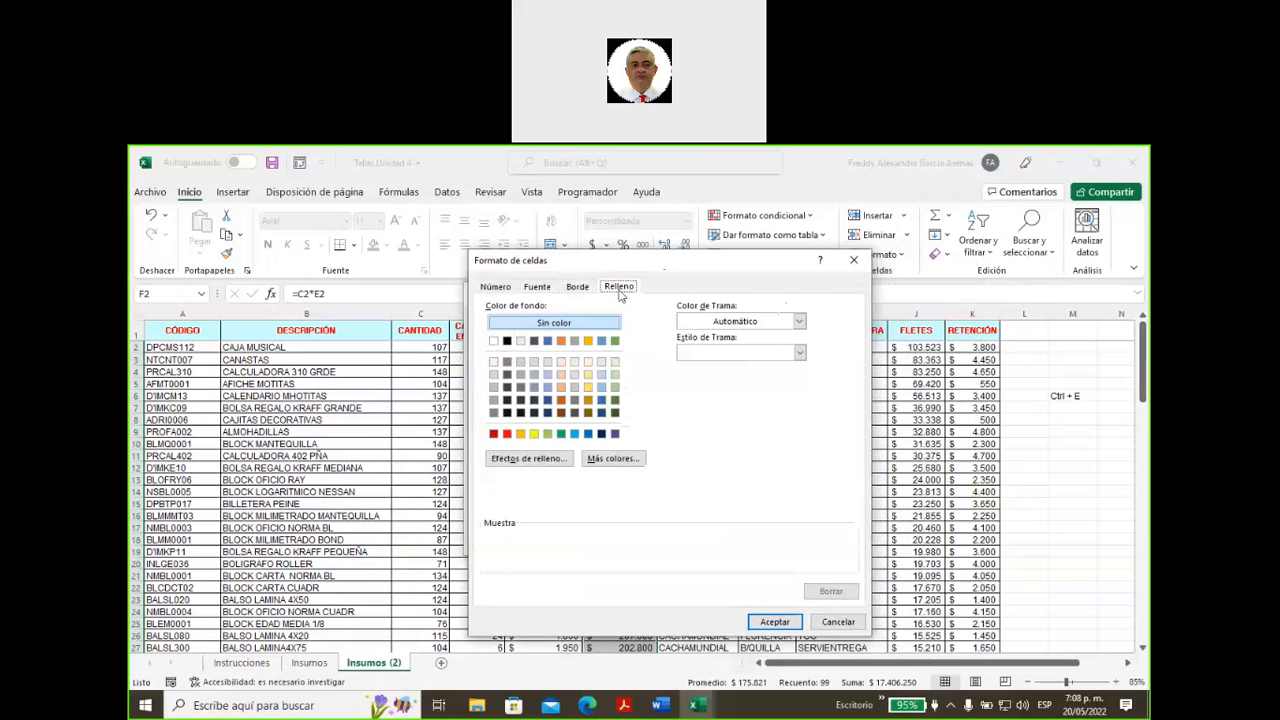
left_click(507, 434)
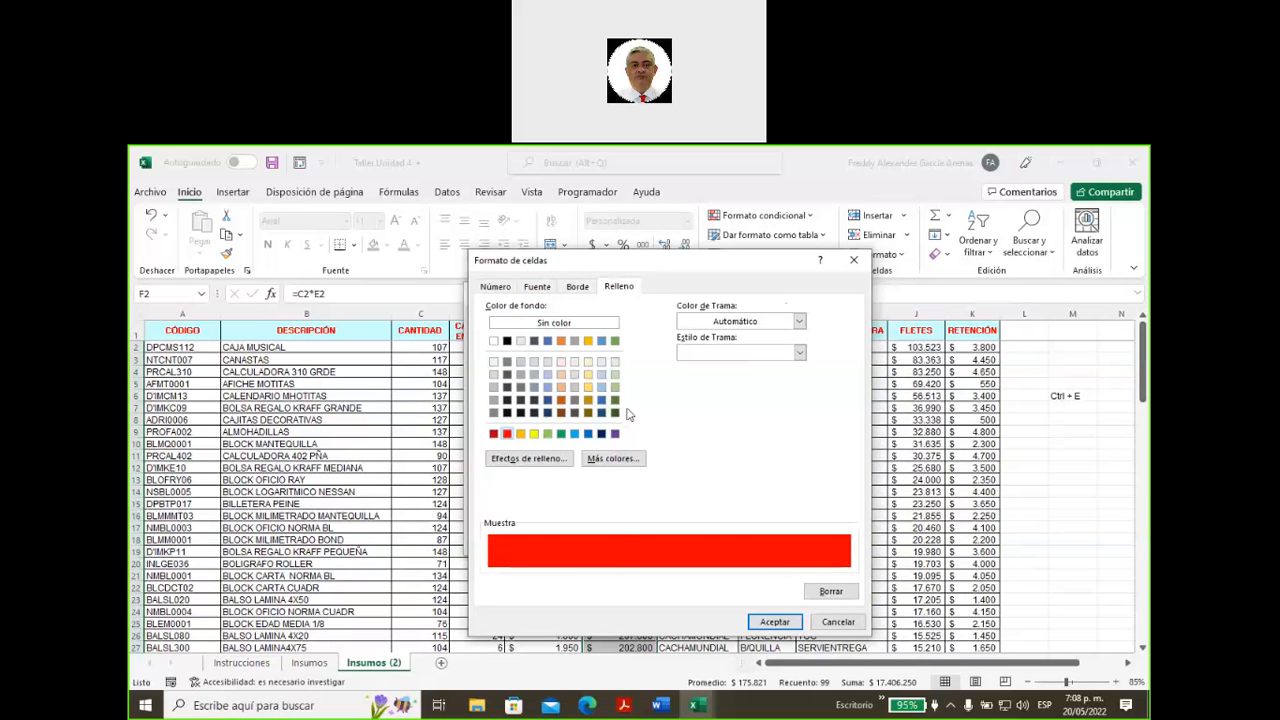
- Set the rule's font colour to yellow and apply the rule to the VALOR BRUTO values
left_click(537, 287)
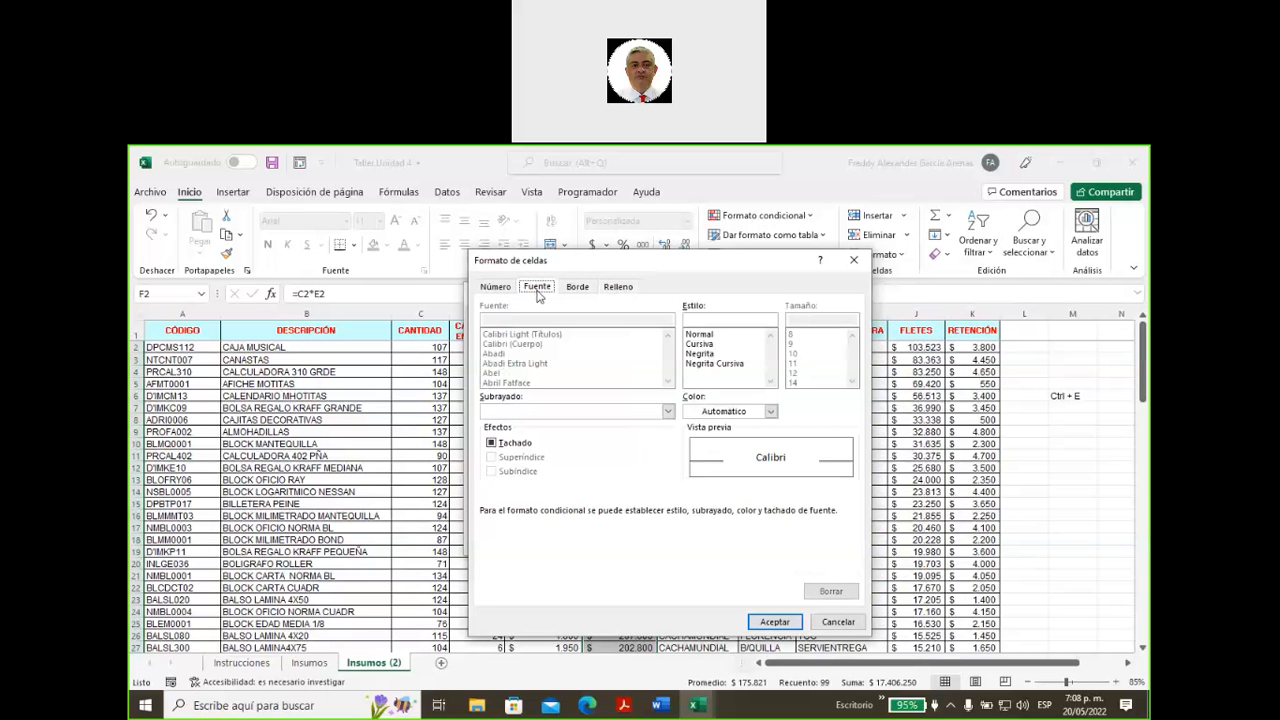
left_click(771, 412)
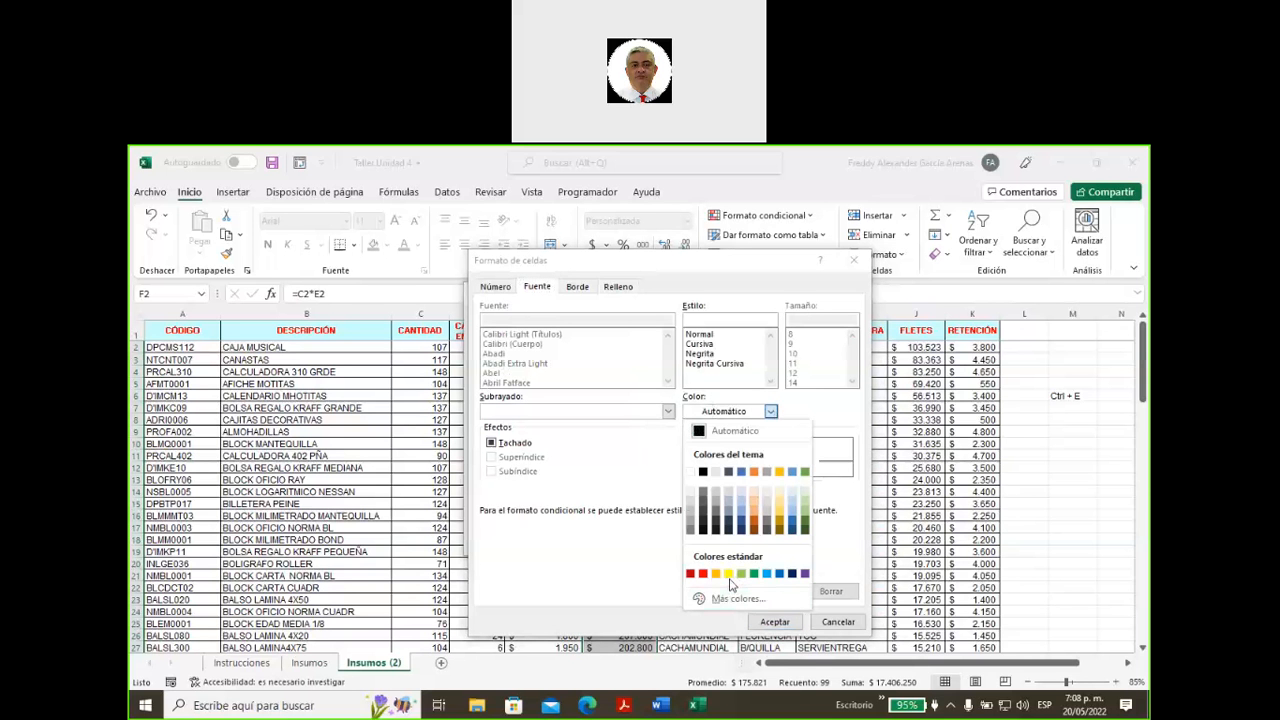
left_click(730, 575)
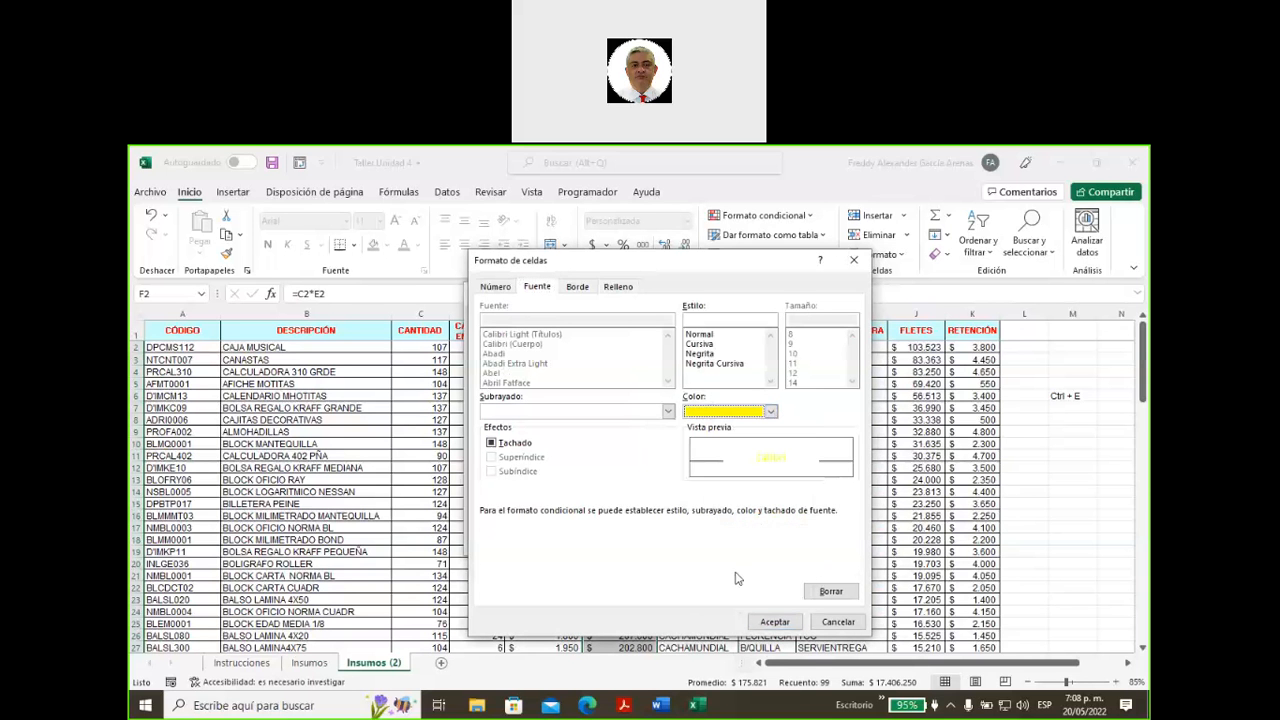
left_click(773, 622)
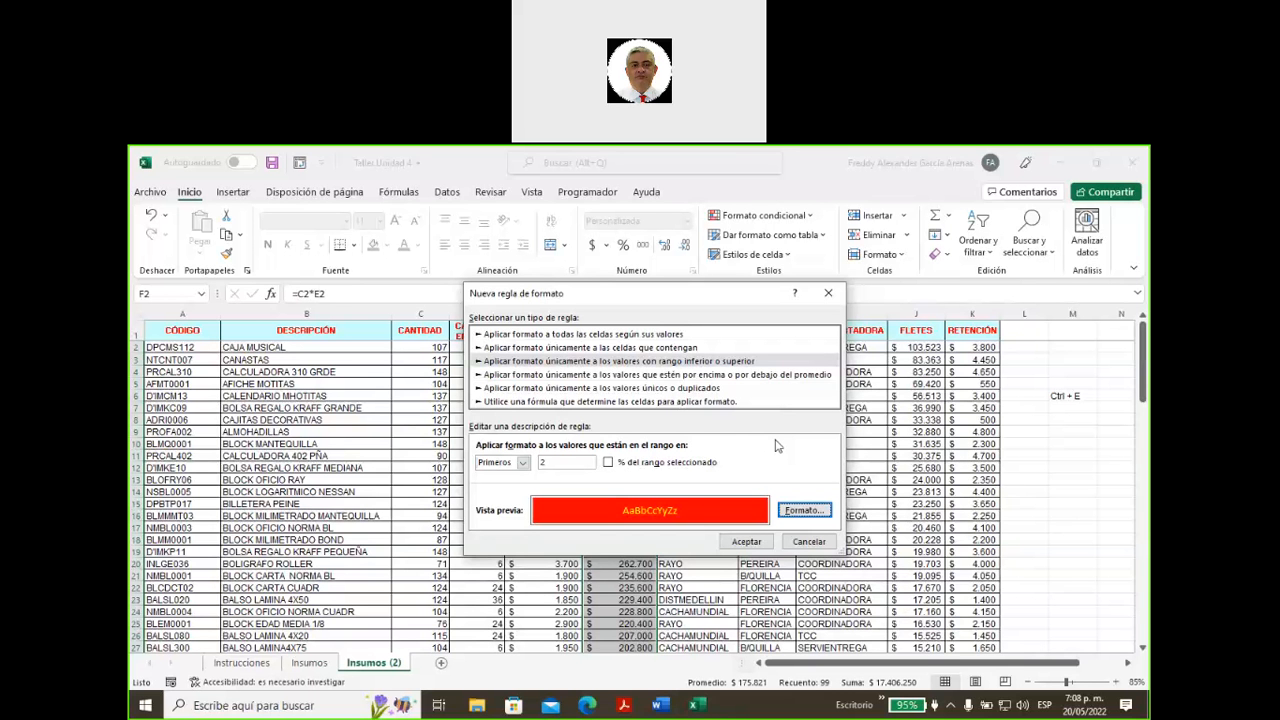
left_click(754, 546)
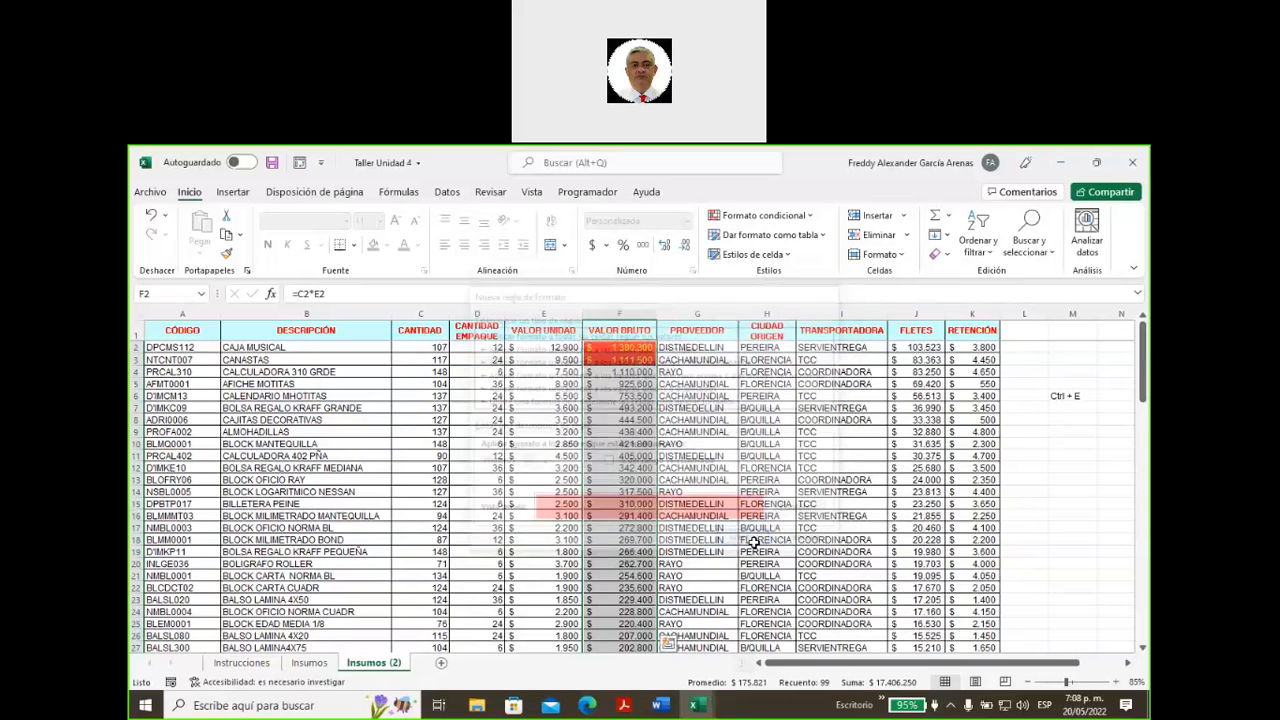
left_click(694, 384)
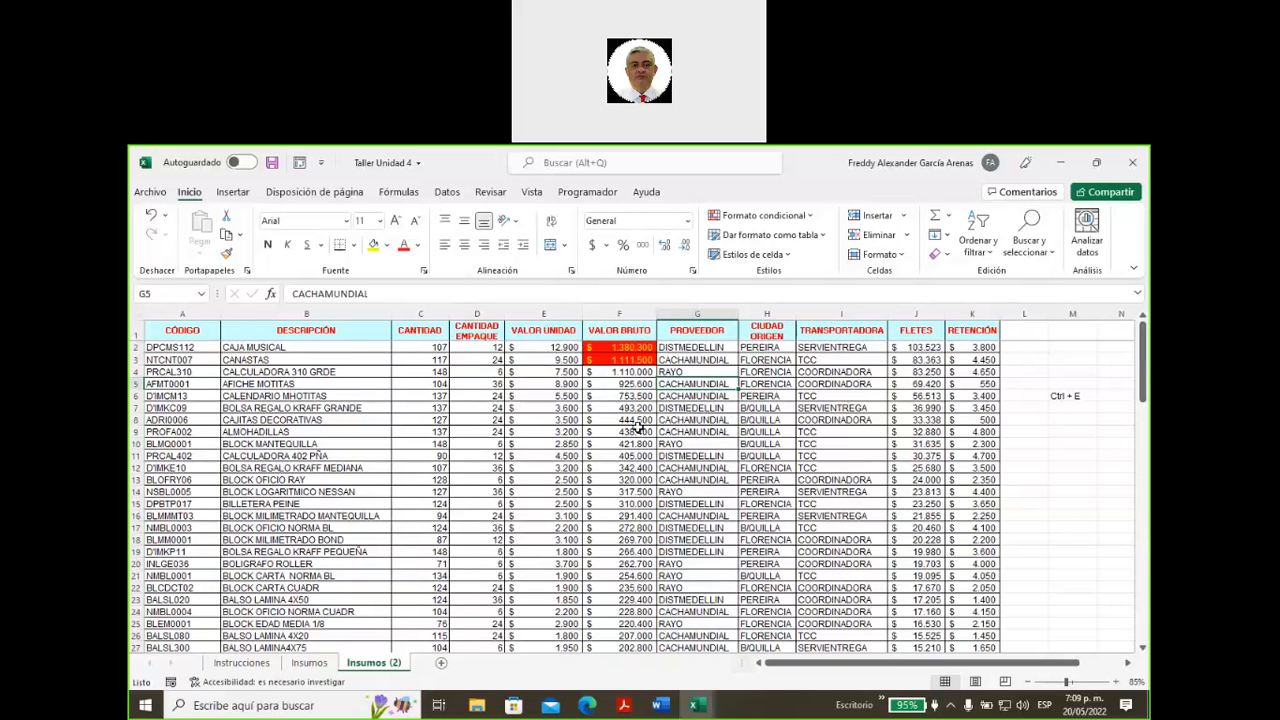
left_click(637, 431)
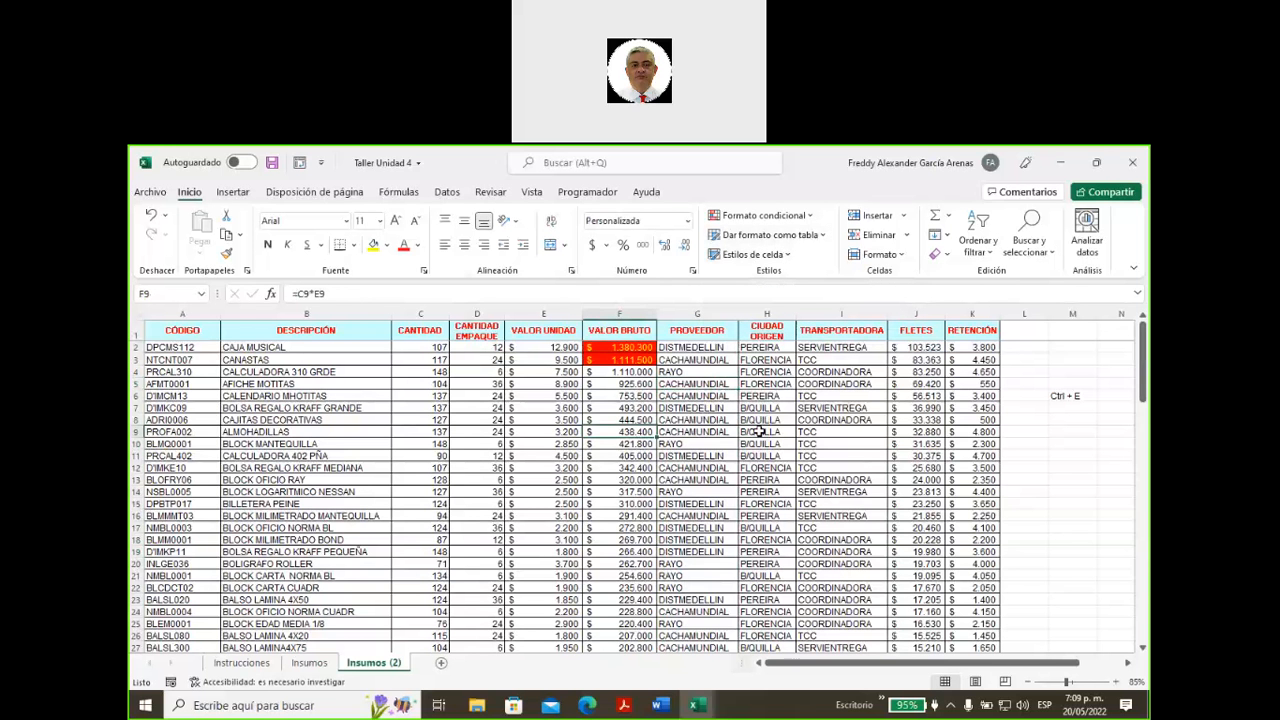
left_click(812, 217)
left_click(767, 420)
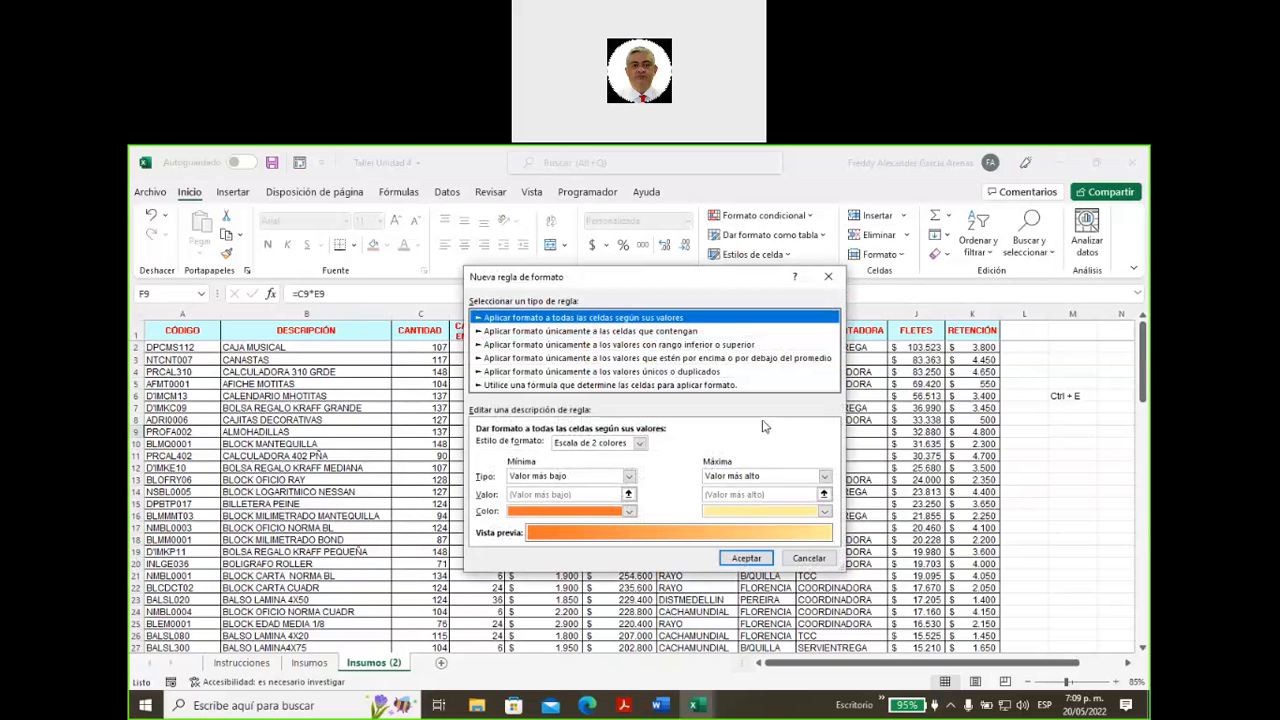
left_click(632, 334)
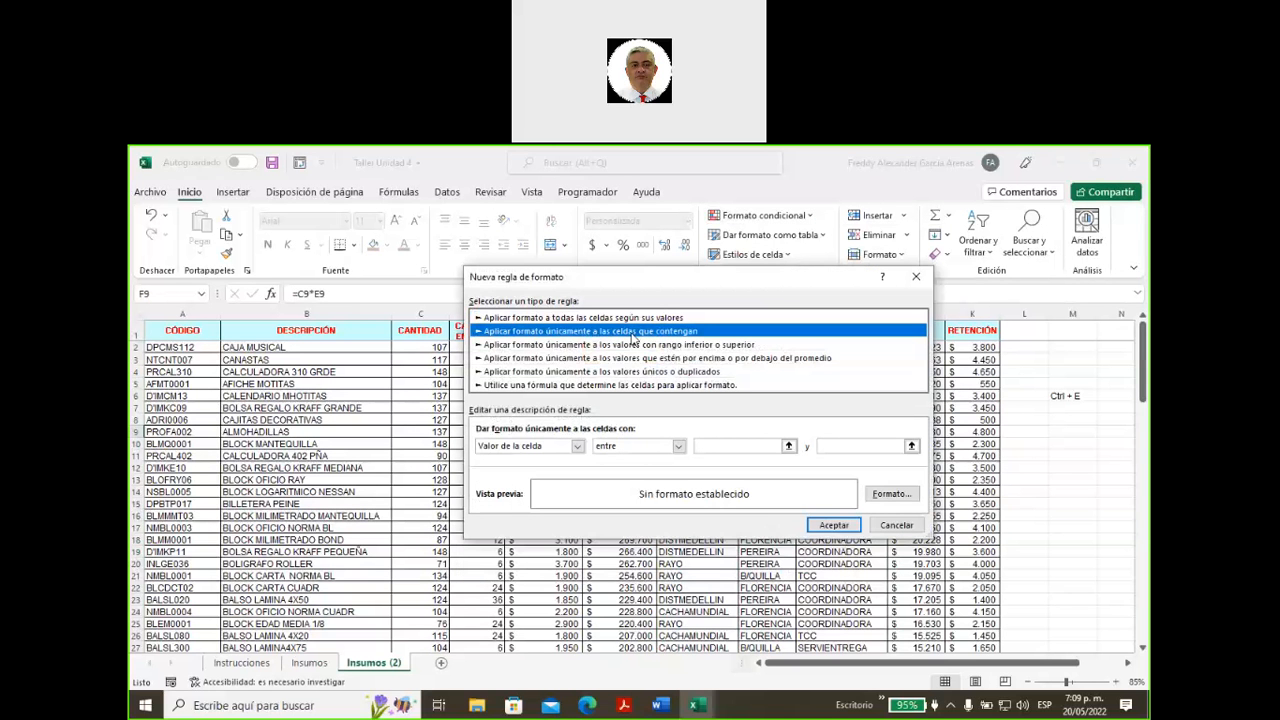
left_click(633, 349)
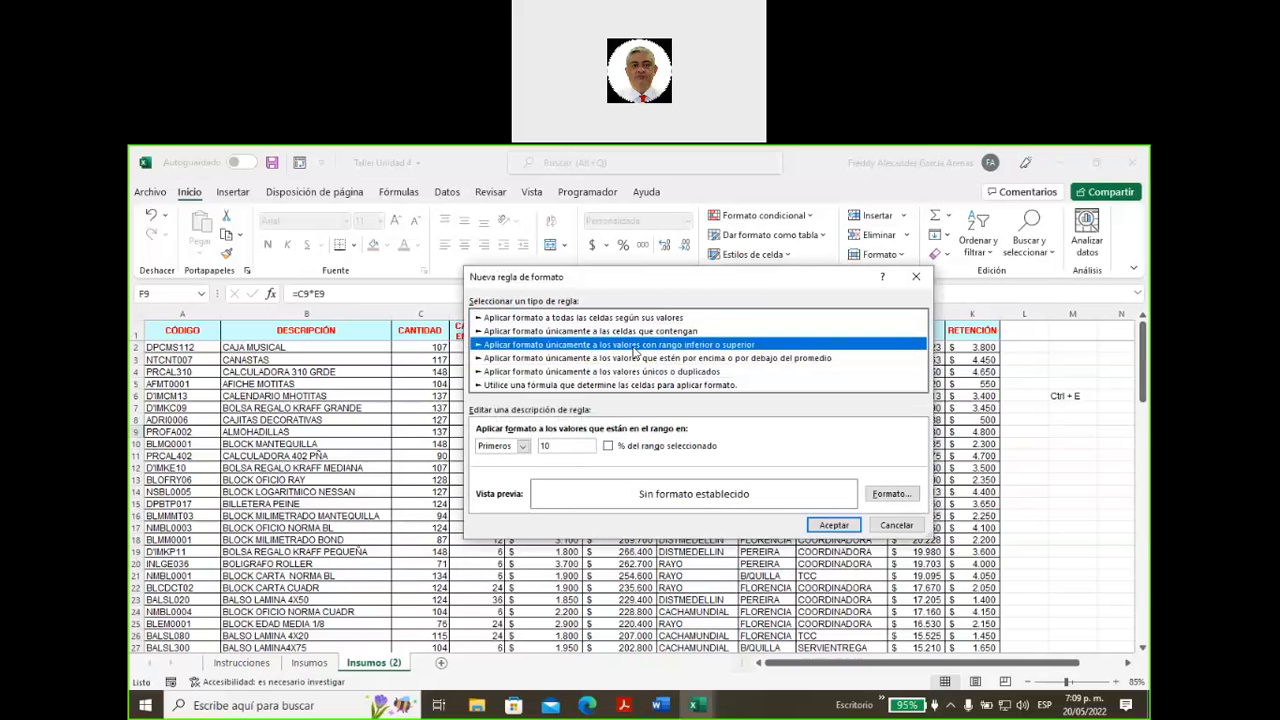
left_click(632, 318)
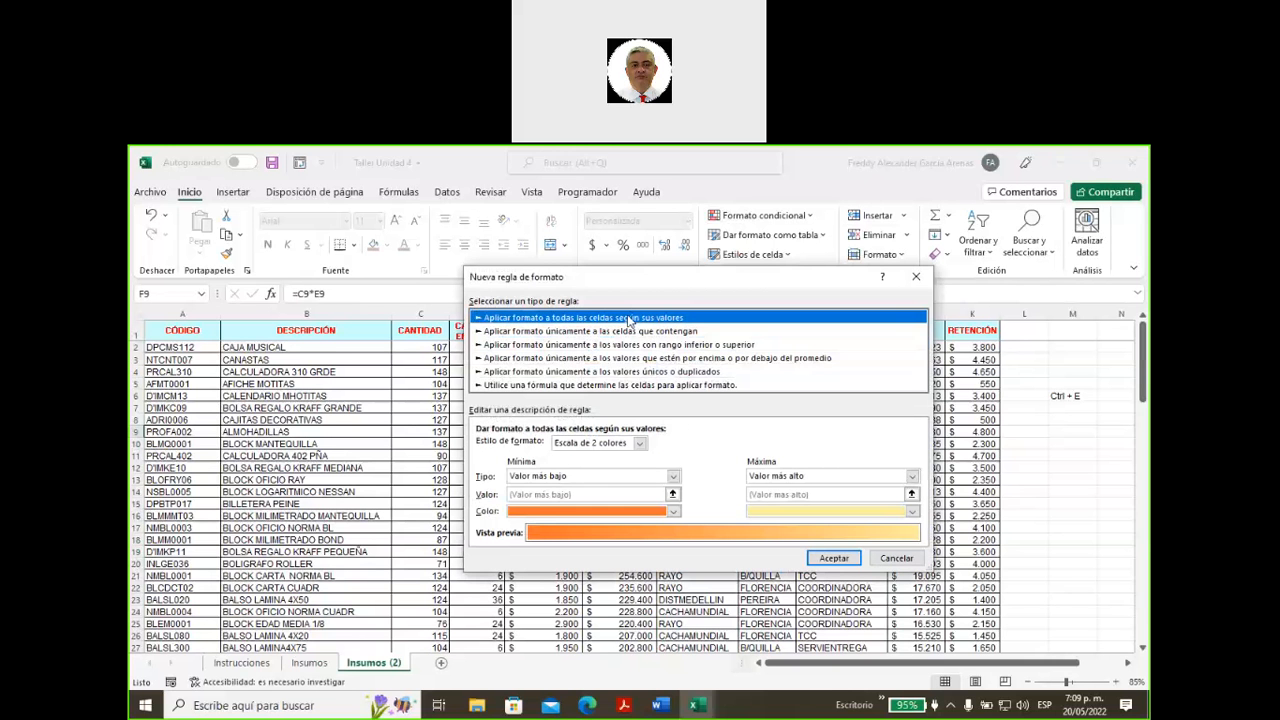
left_click(639, 446)
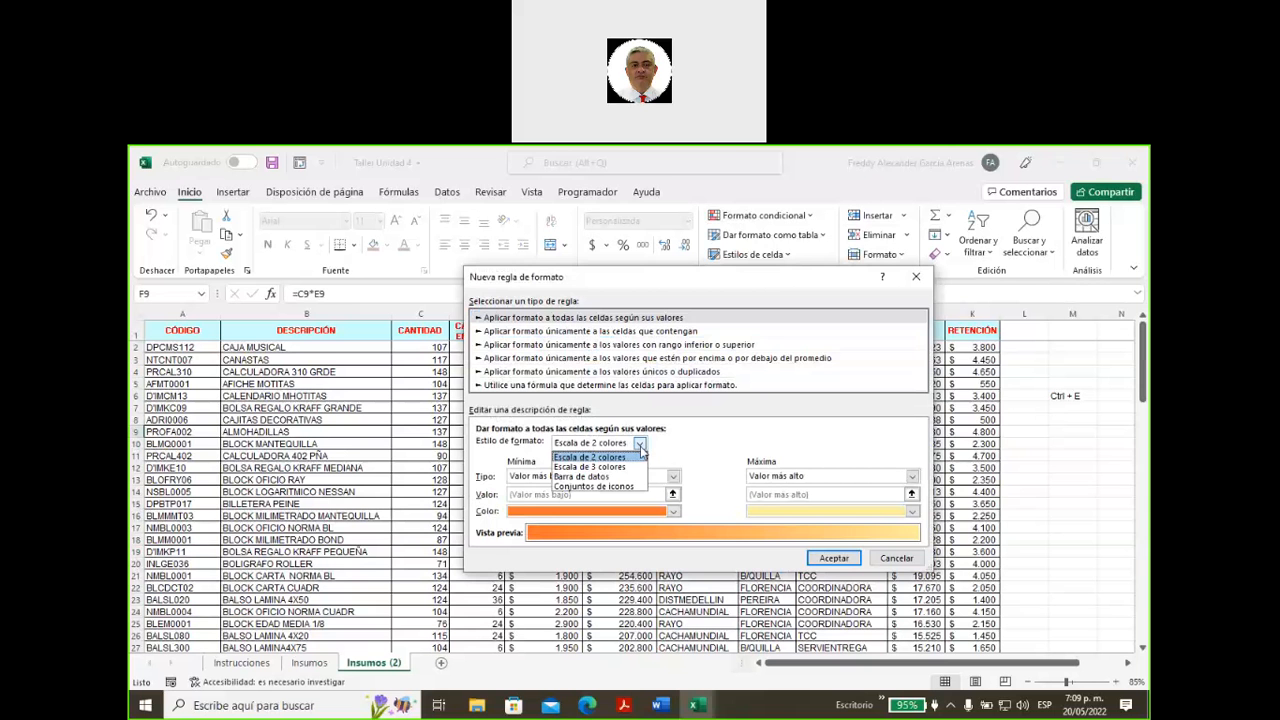
left_click(671, 453)
left_click(895, 561)
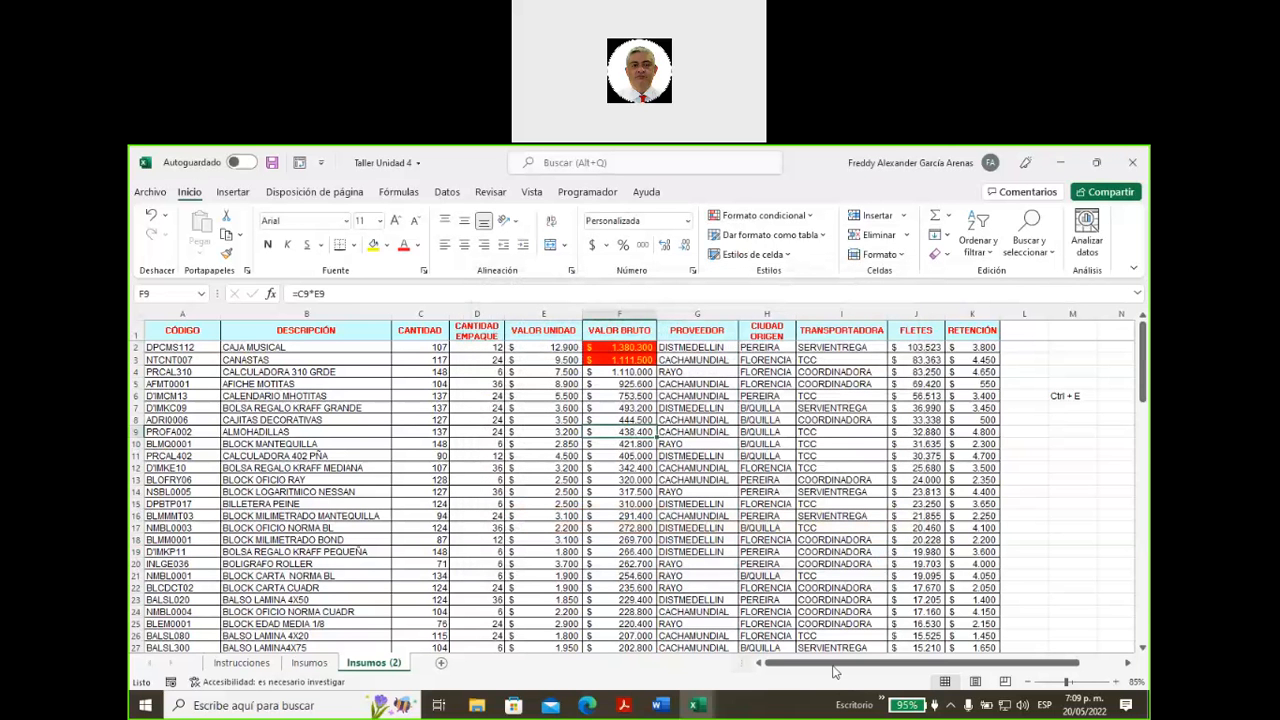
- Select the FLETES values from J2 to J100, leaving out the header, and check the selection down to the last row
left_click_drag(992, 663, 1037, 651)
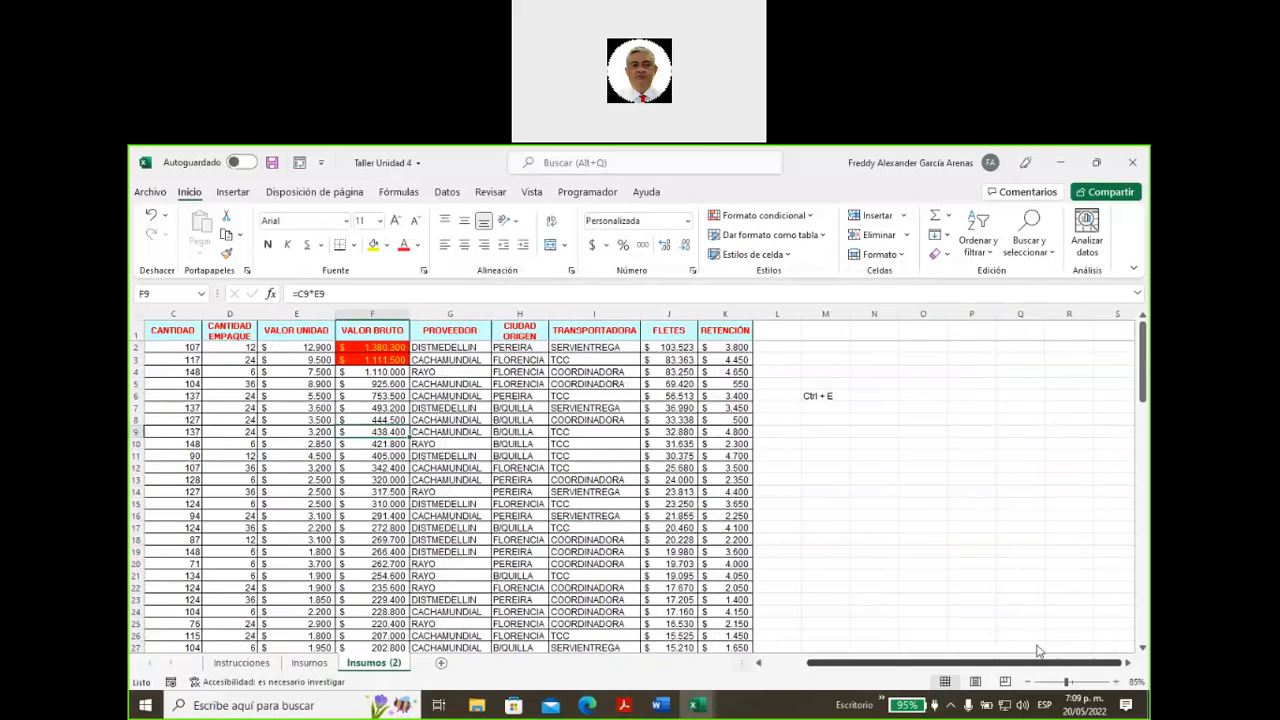
left_click(668, 347)
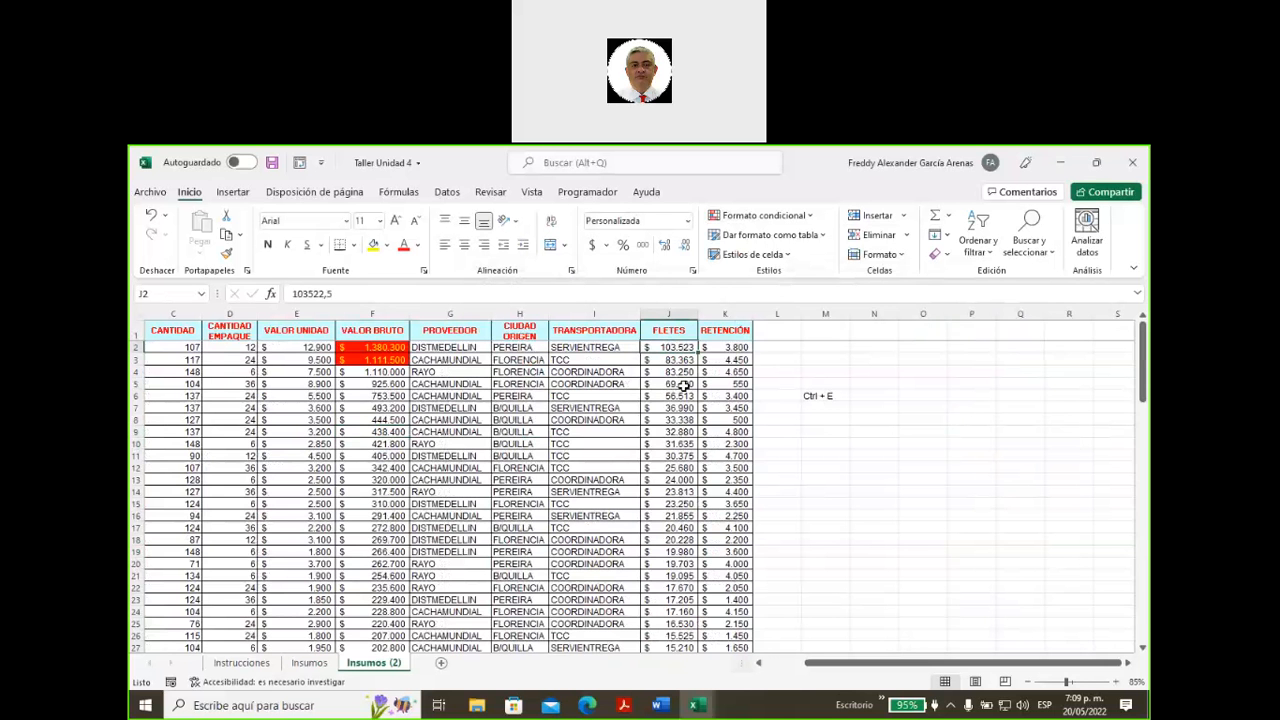
key("ctrl+shift+Down")
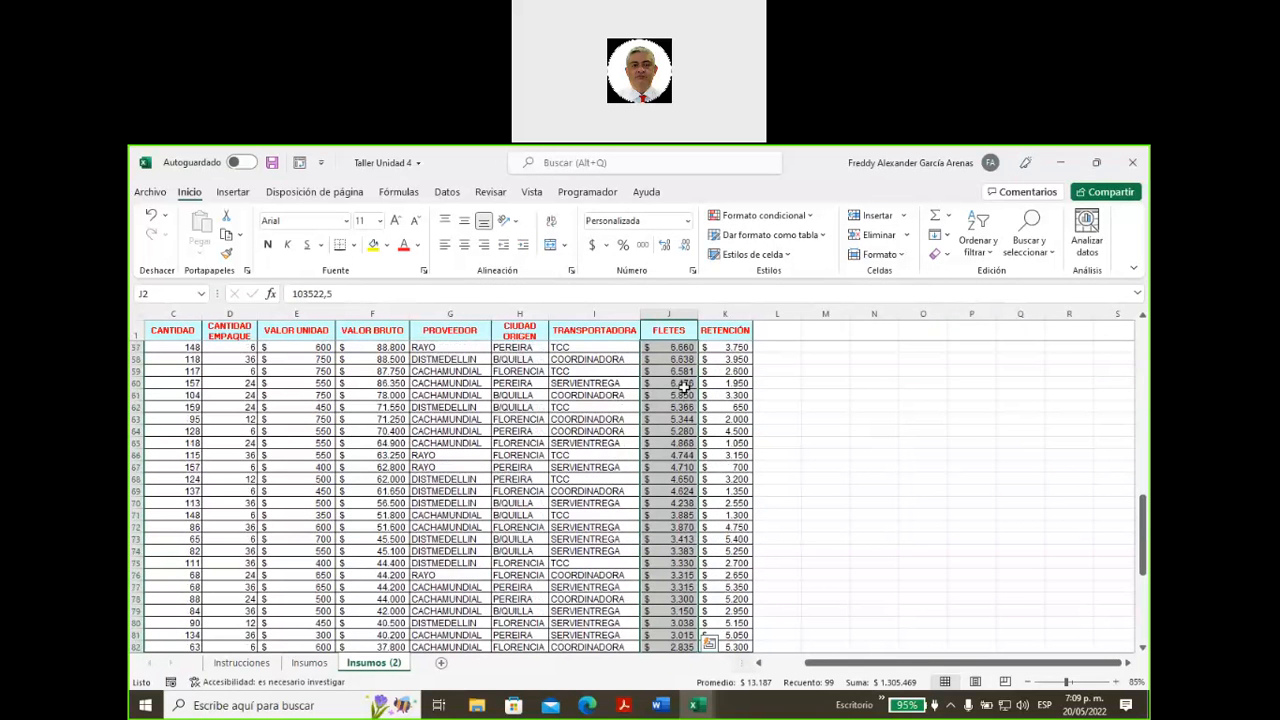
scroll(683, 383, "up", 14)
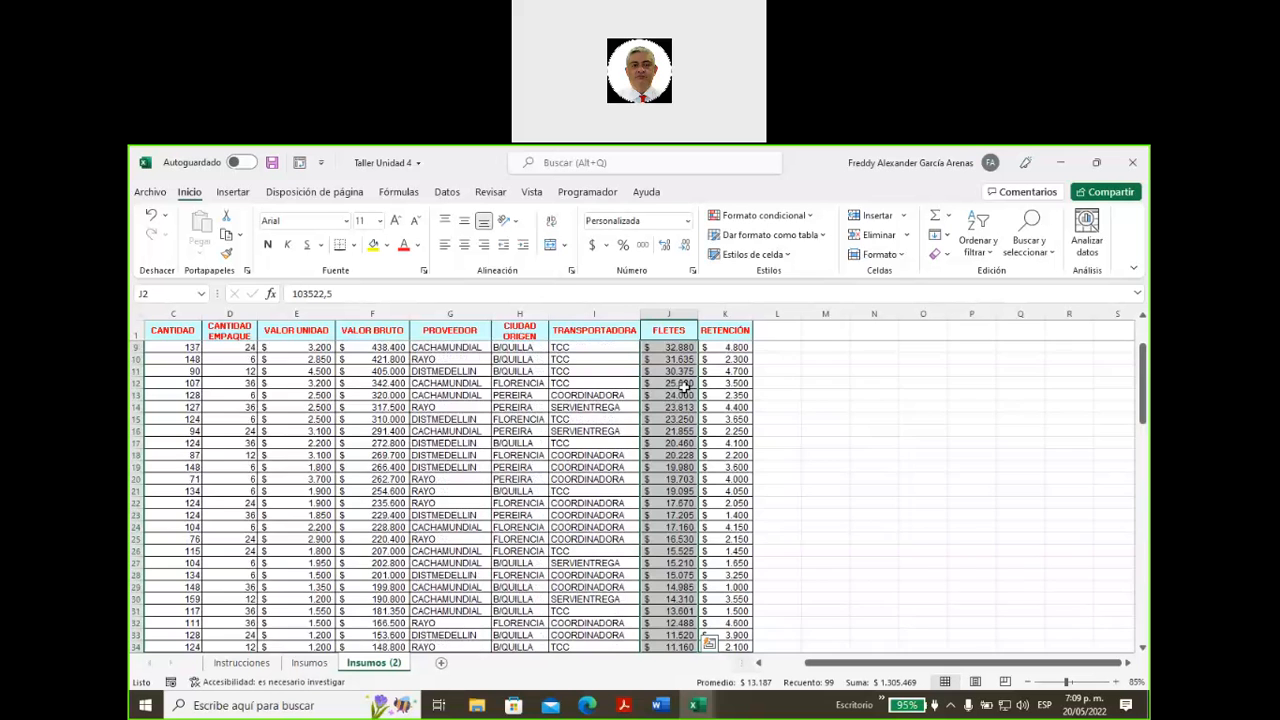
scroll(693, 372, "up", 2)
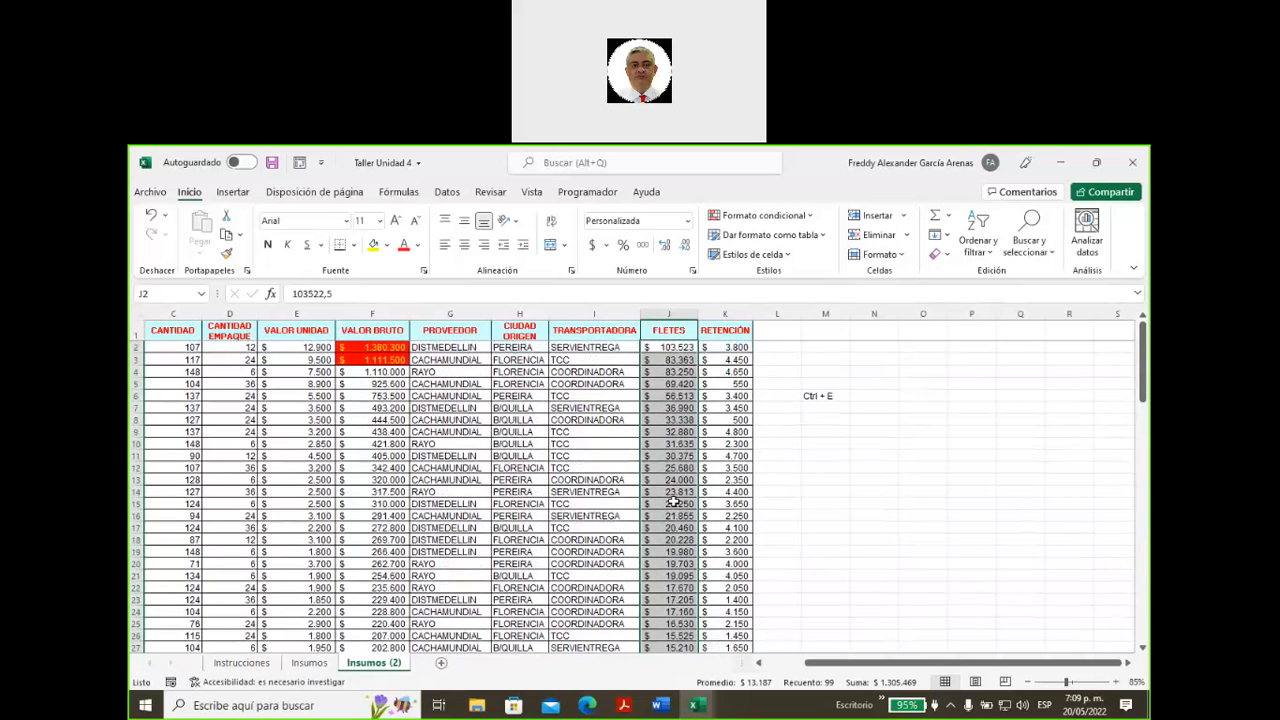
scroll(675, 500, "down", 13)
scroll(675, 502, "down", 3)
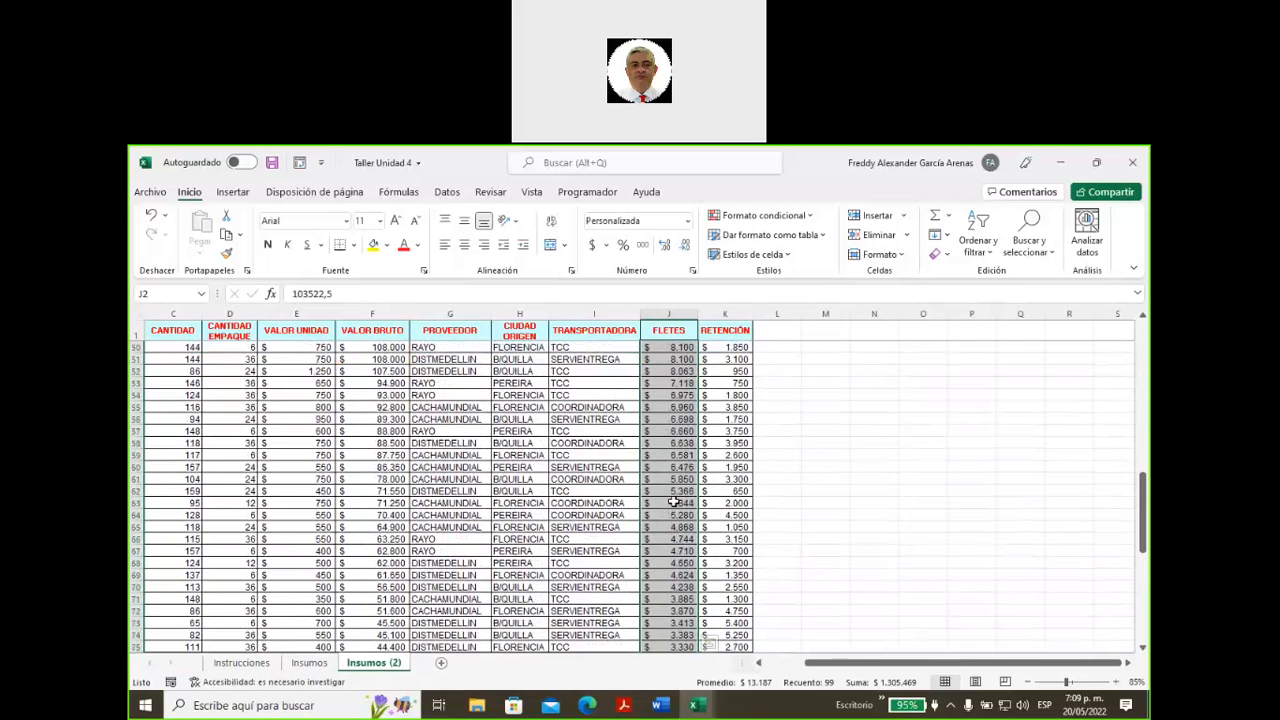
scroll(673, 502, "down", 9)
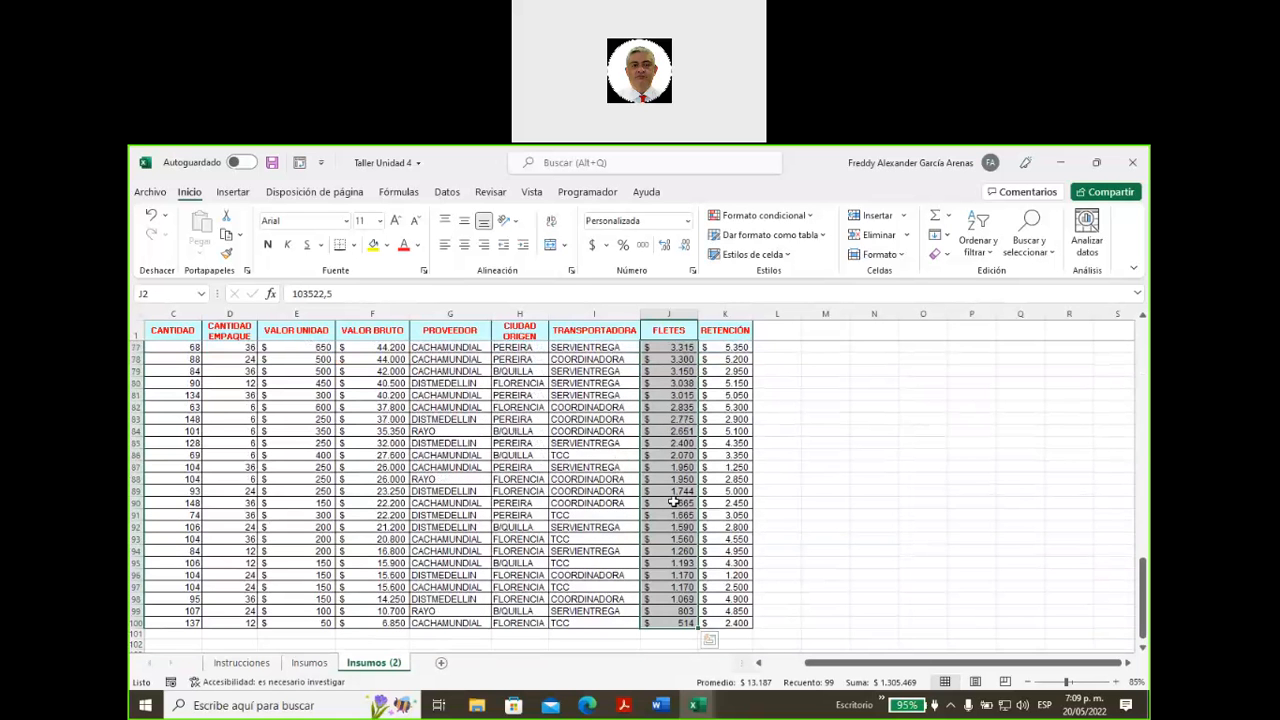
scroll(673, 502, "up", 20)
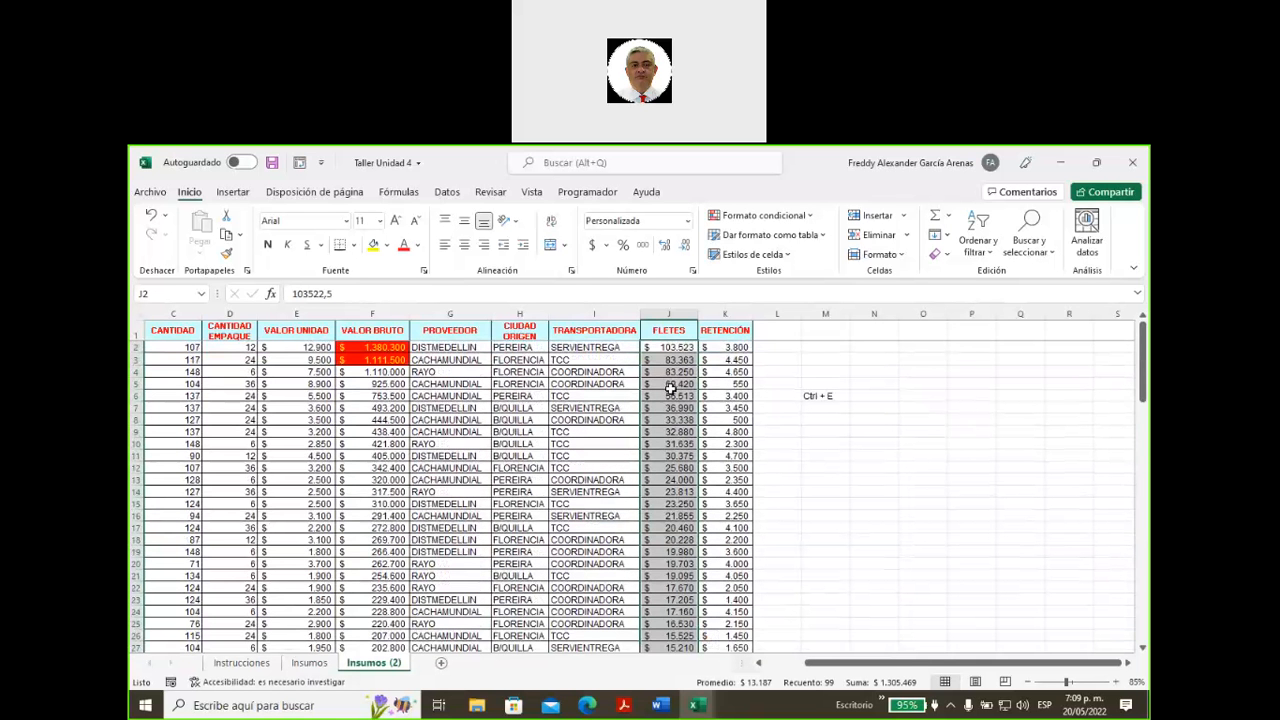
- Start a new conditional formatting rule for all FLETES cells based on their values, using the Barra de datos style with dark green bars
left_click(811, 217)
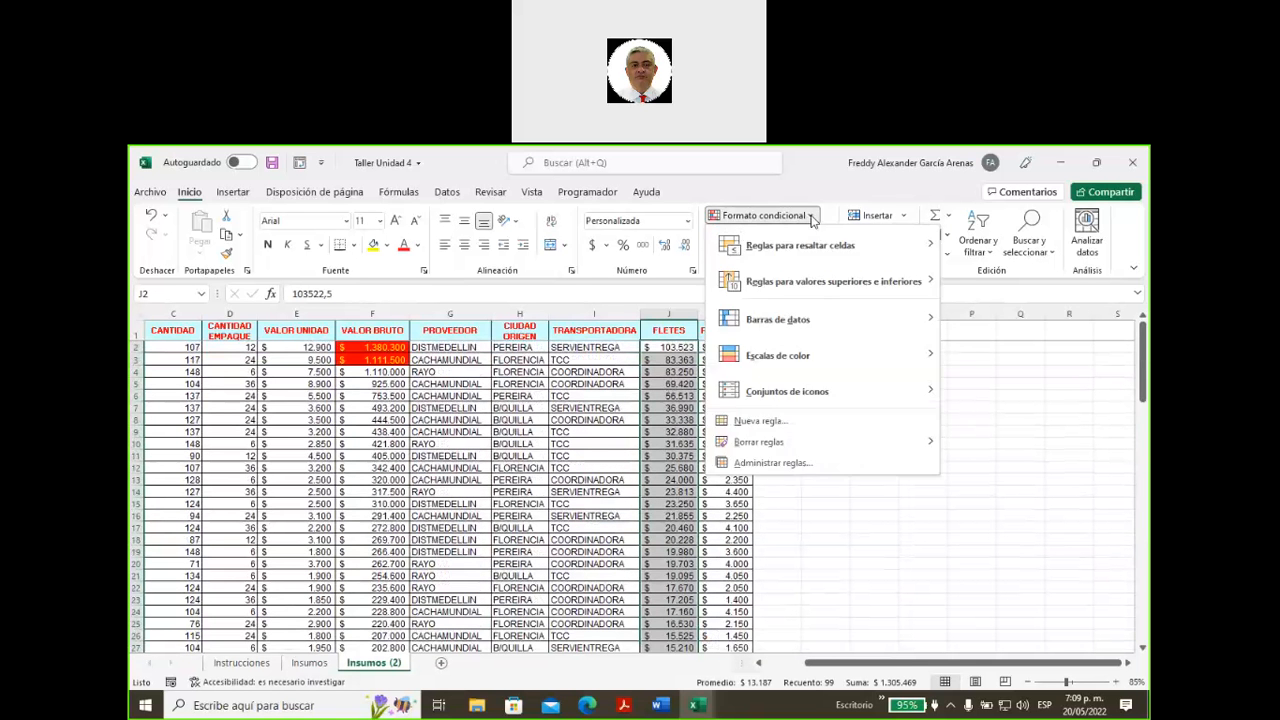
left_click(760, 421)
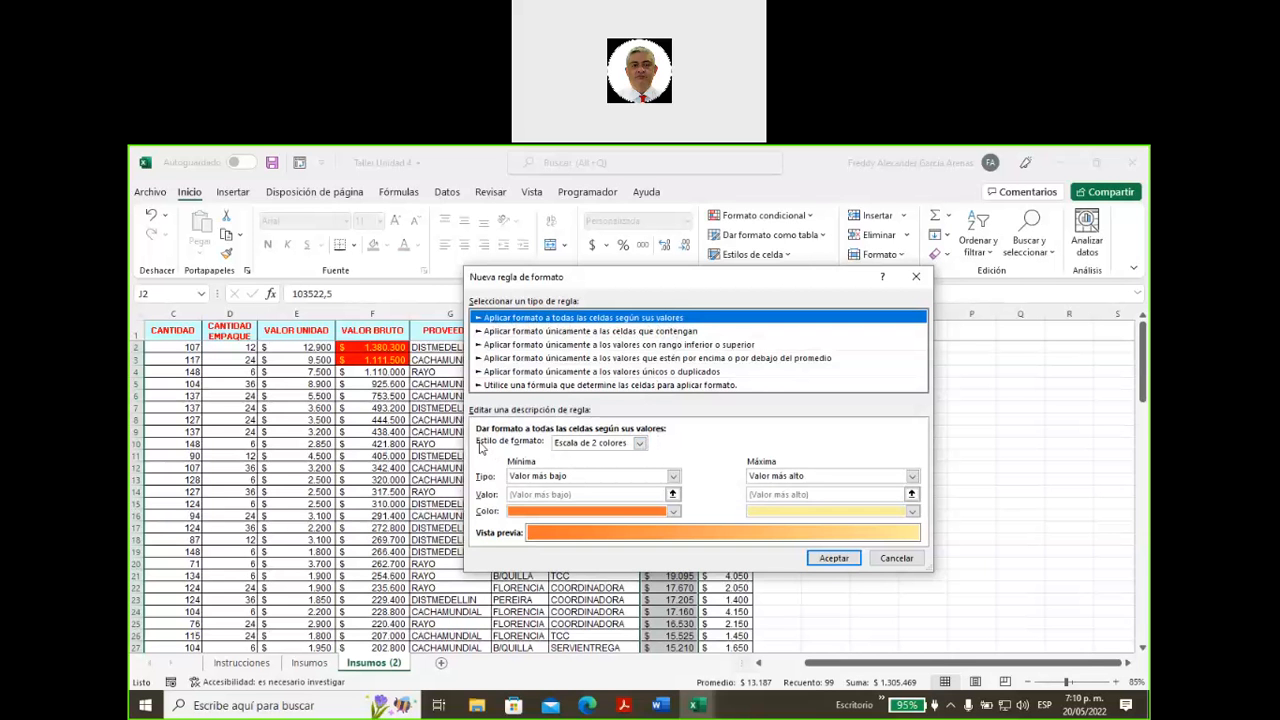
left_click(638, 446)
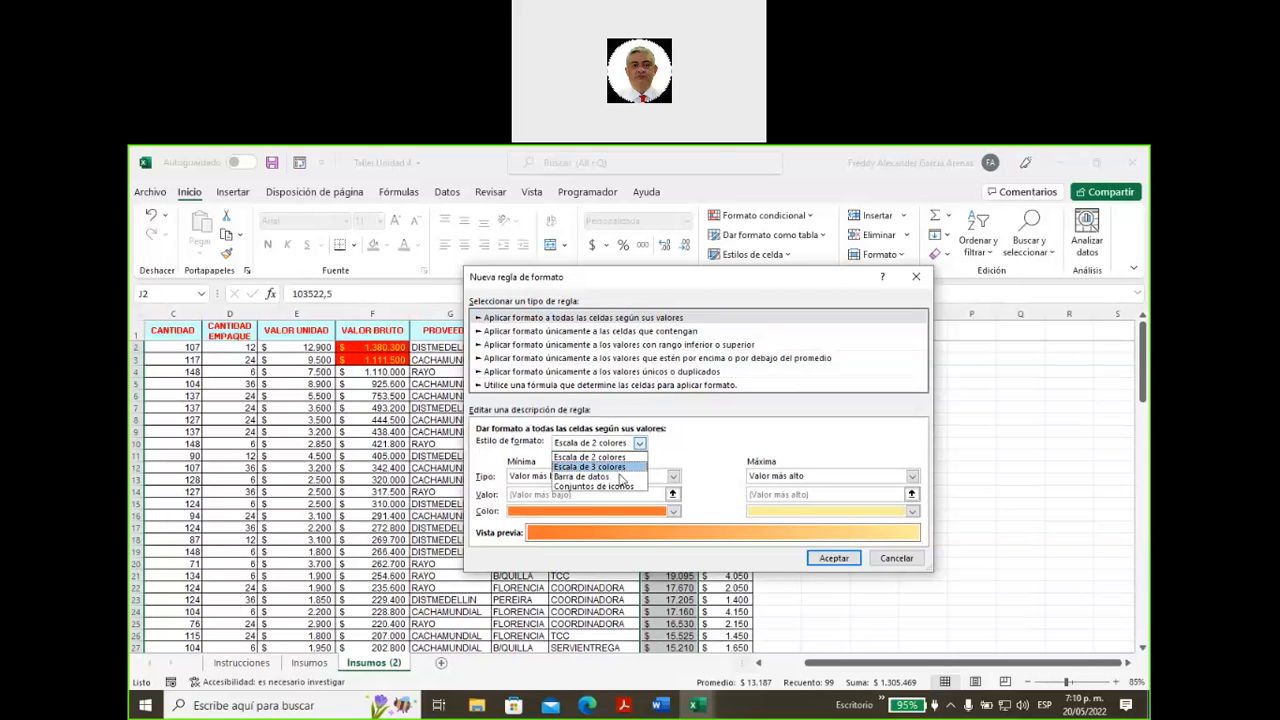
left_click(620, 477)
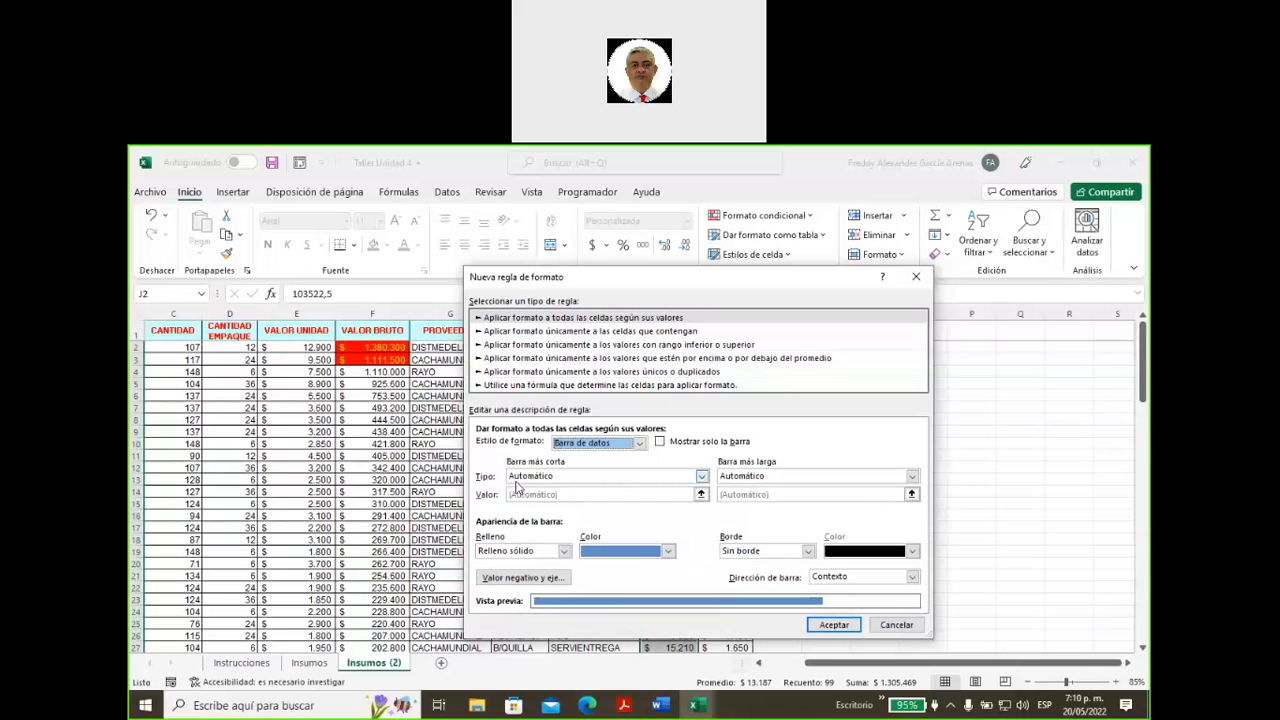
left_click(669, 552)
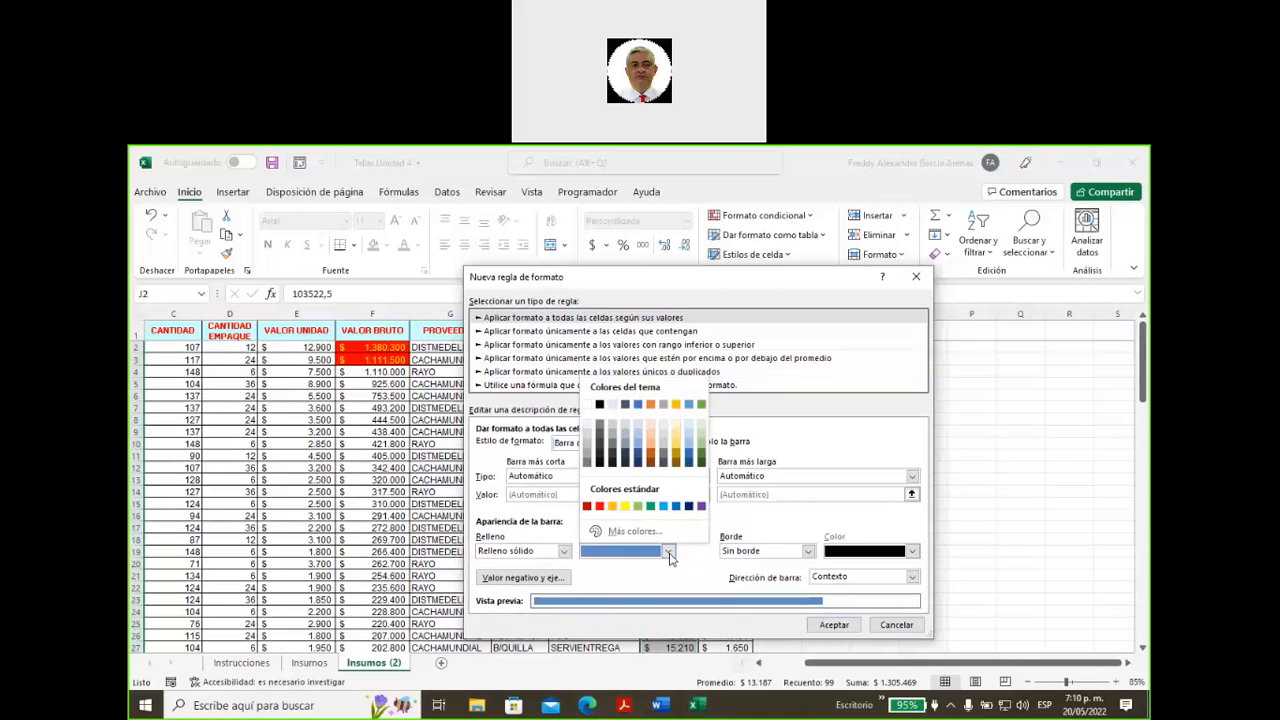
left_click(700, 462)
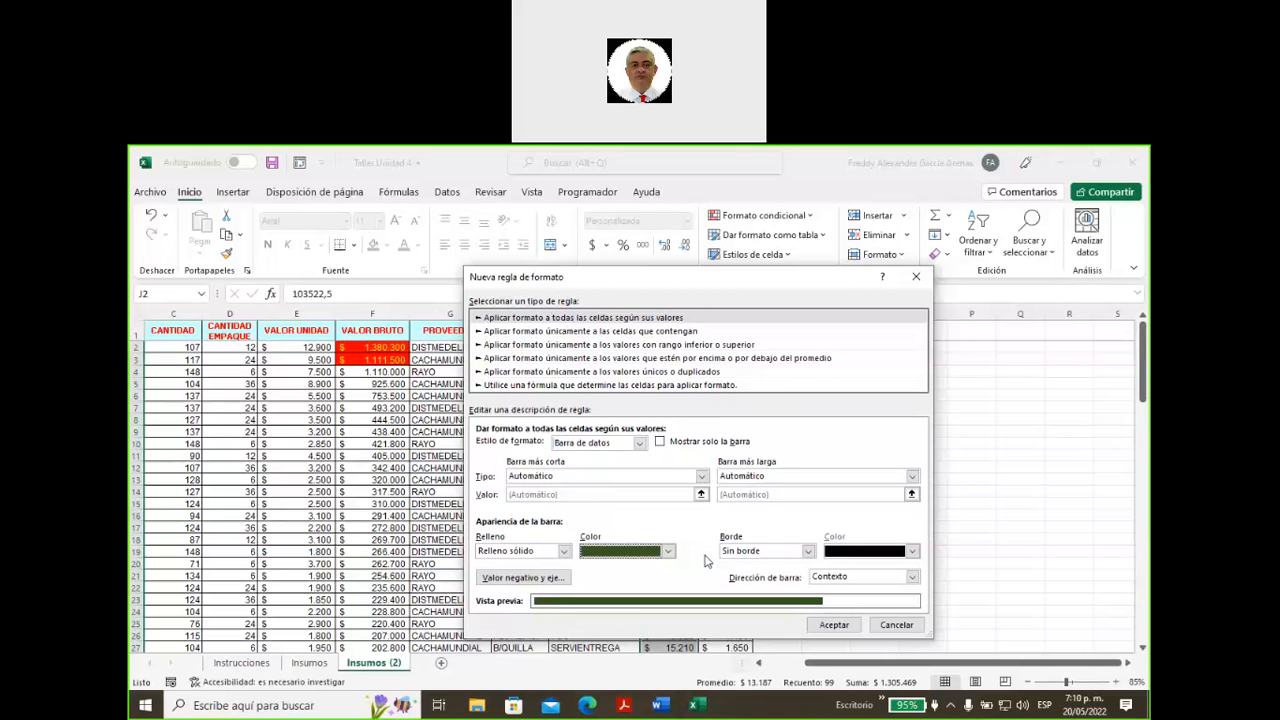
- Set the bar direction to De izquierda a derecha, apply the rule, and widen the FLETES column
left_click(911, 579)
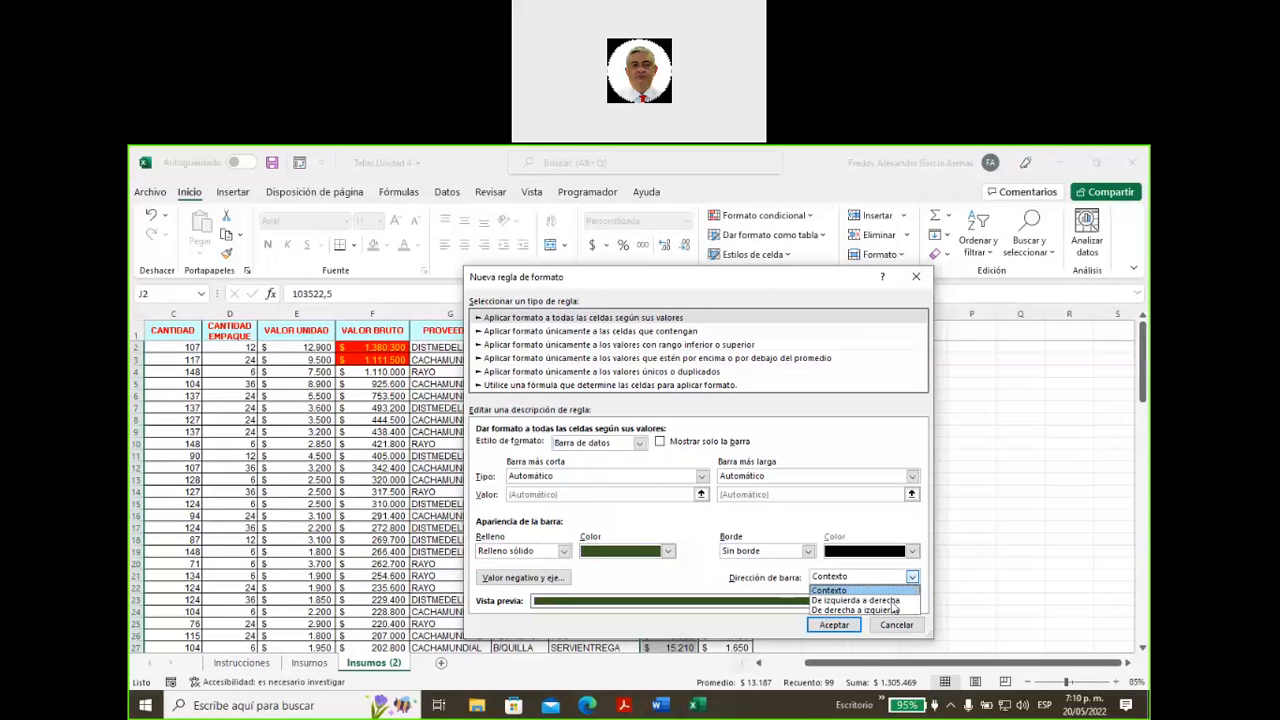
left_click(894, 601)
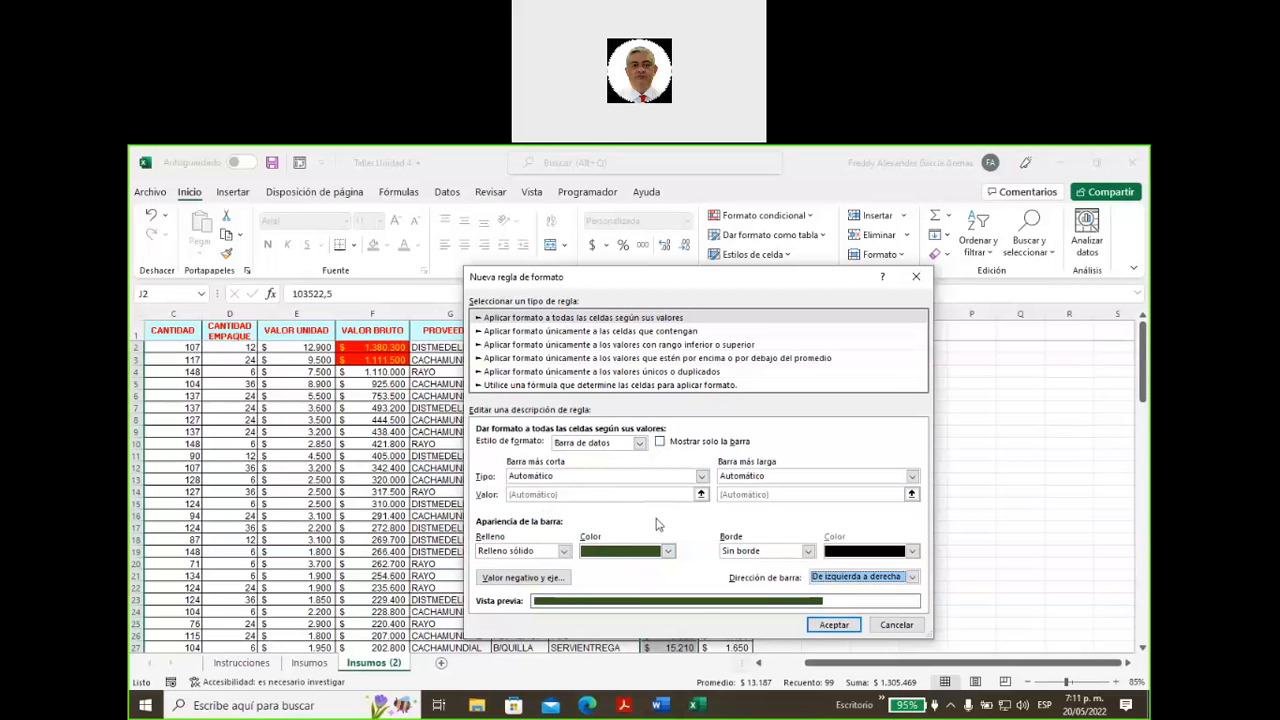
left_click(842, 625)
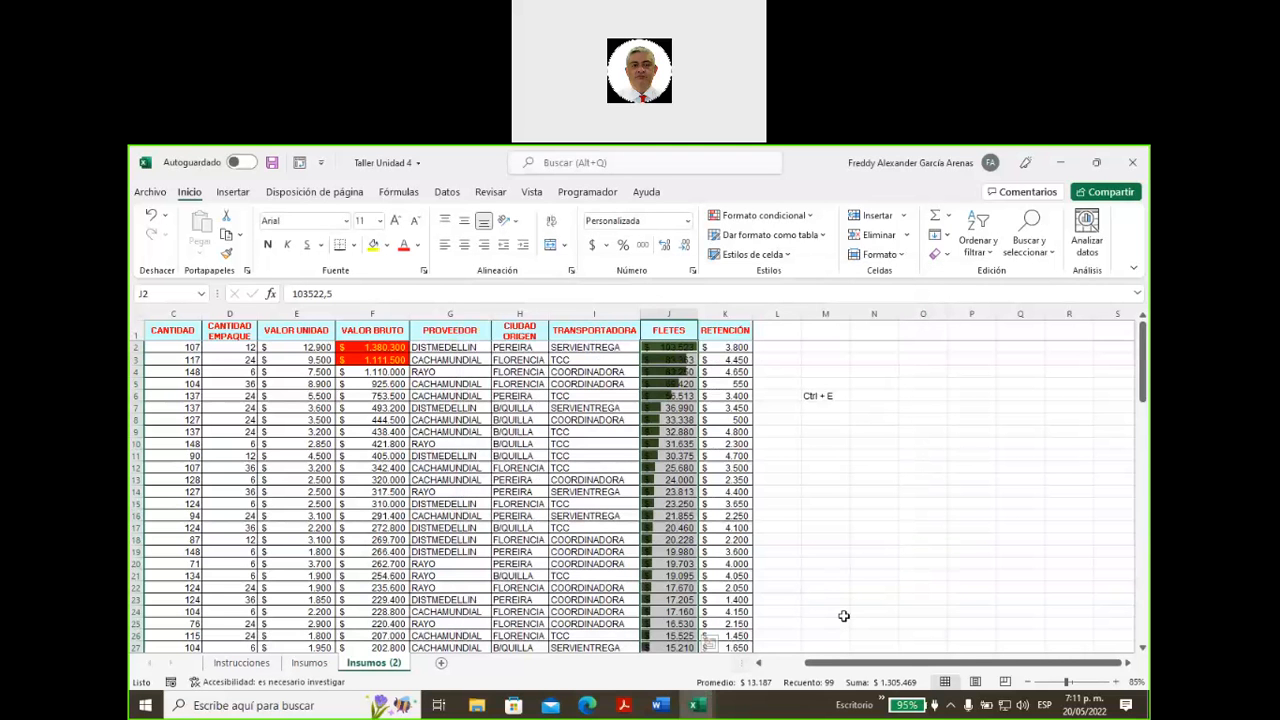
left_click_drag(696, 316, 817, 322)
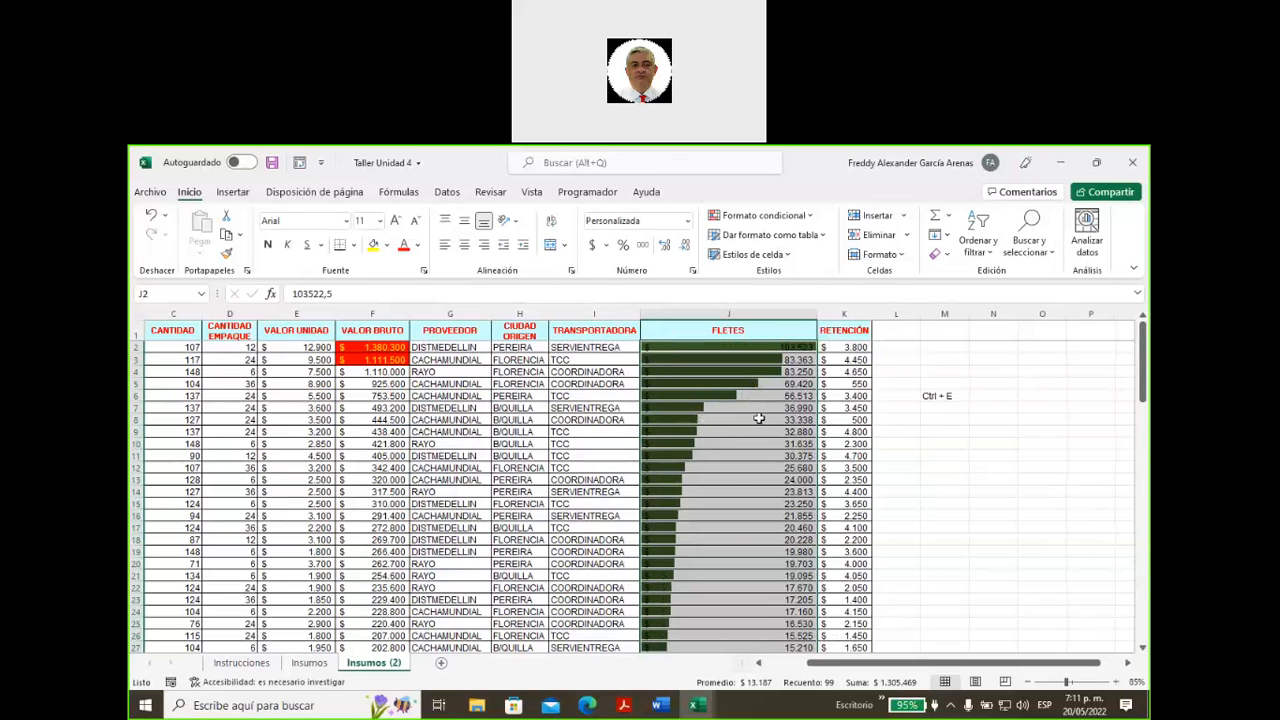
- Examine the data bars down the FLETES column to the last row, return to the first row, and deselect the range
scroll(737, 426, "down", 5)
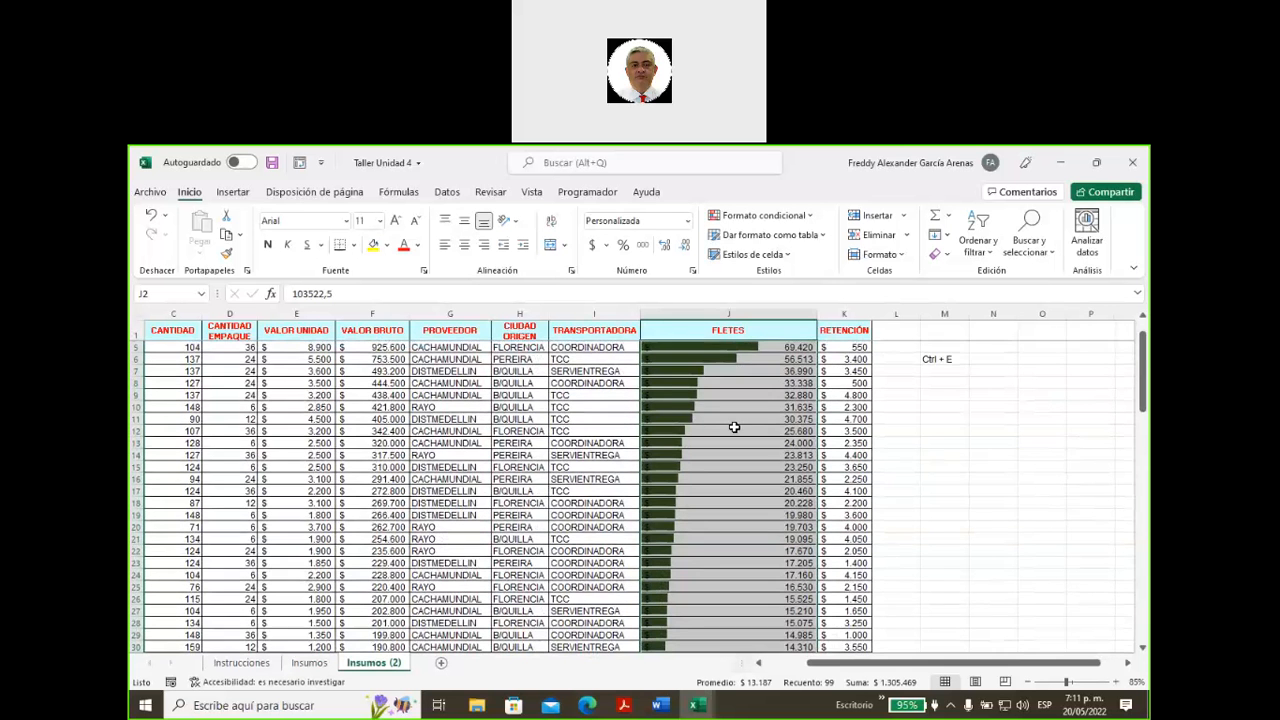
scroll(714, 432, "down", 8)
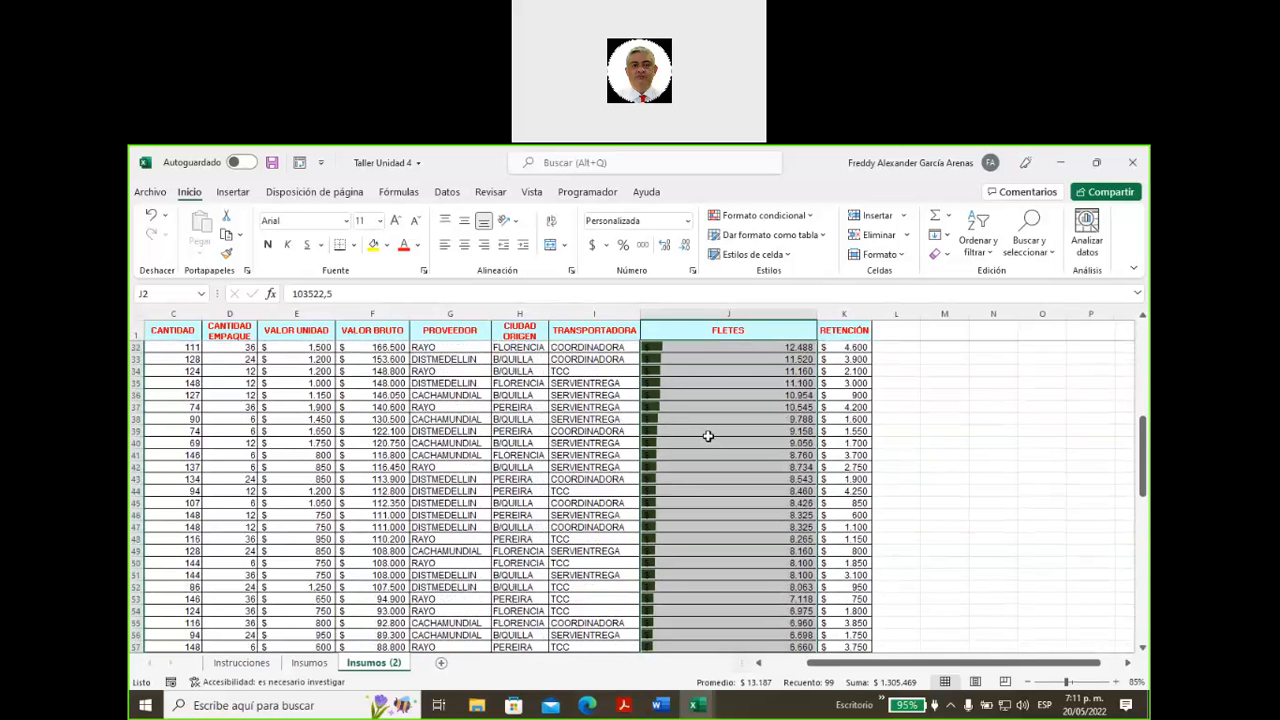
scroll(707, 436, "down", 5)
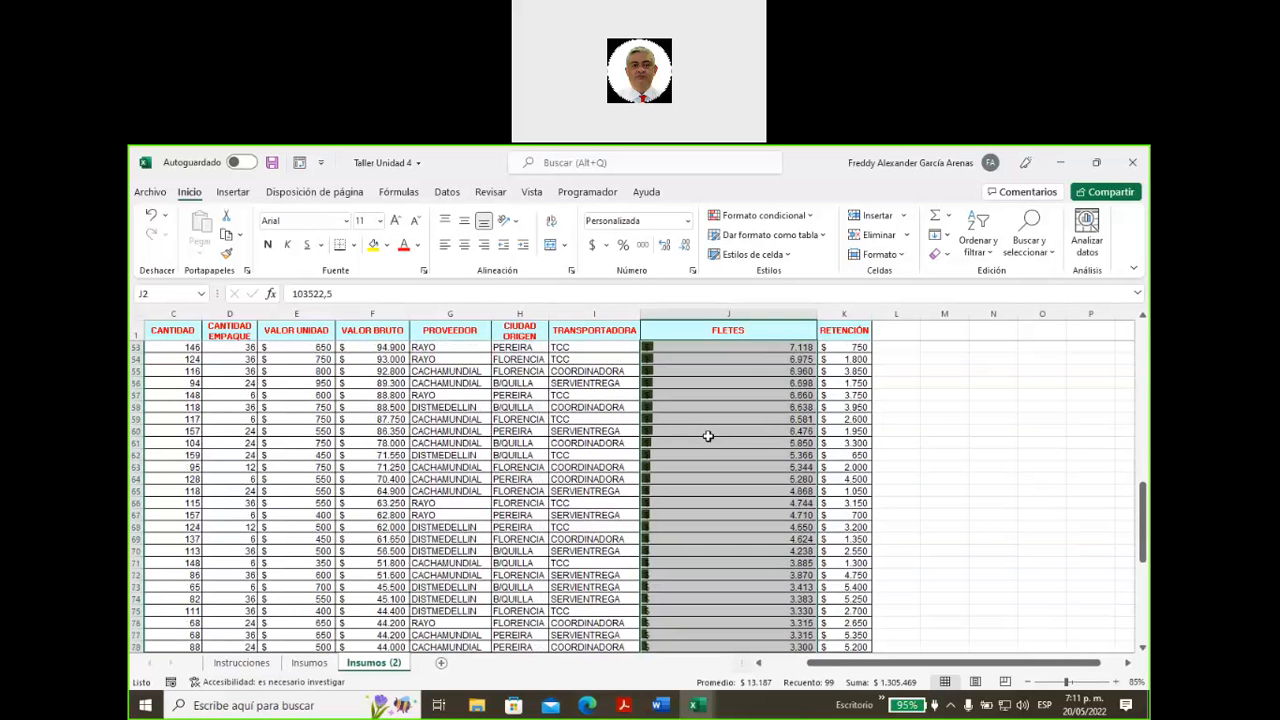
scroll(707, 436, "down", 12)
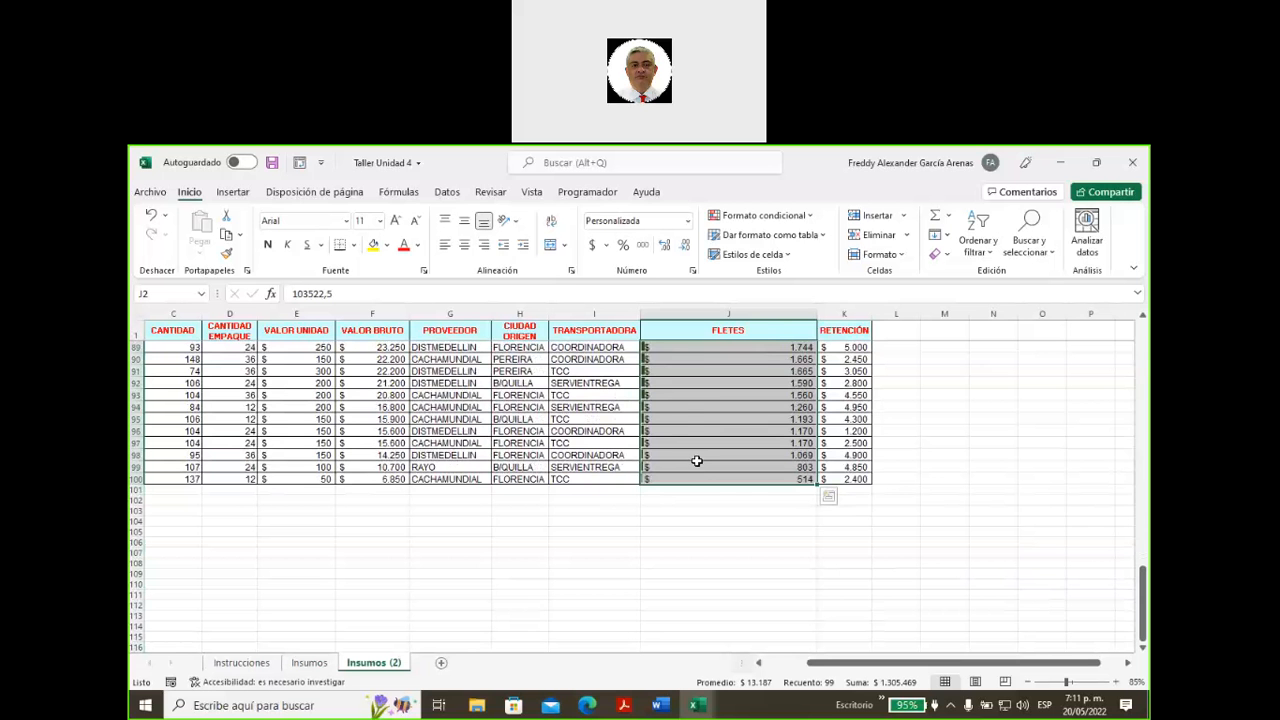
scroll(697, 436, "up", 6)
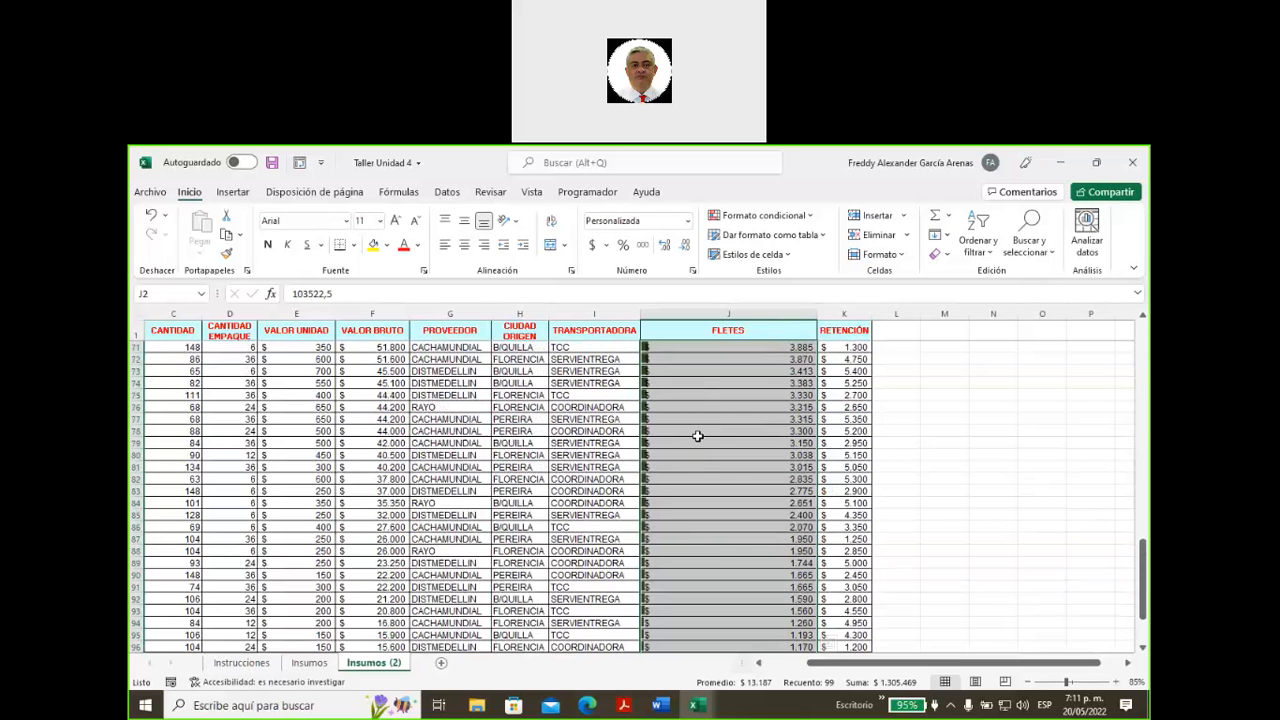
scroll(698, 436, "up", 20)
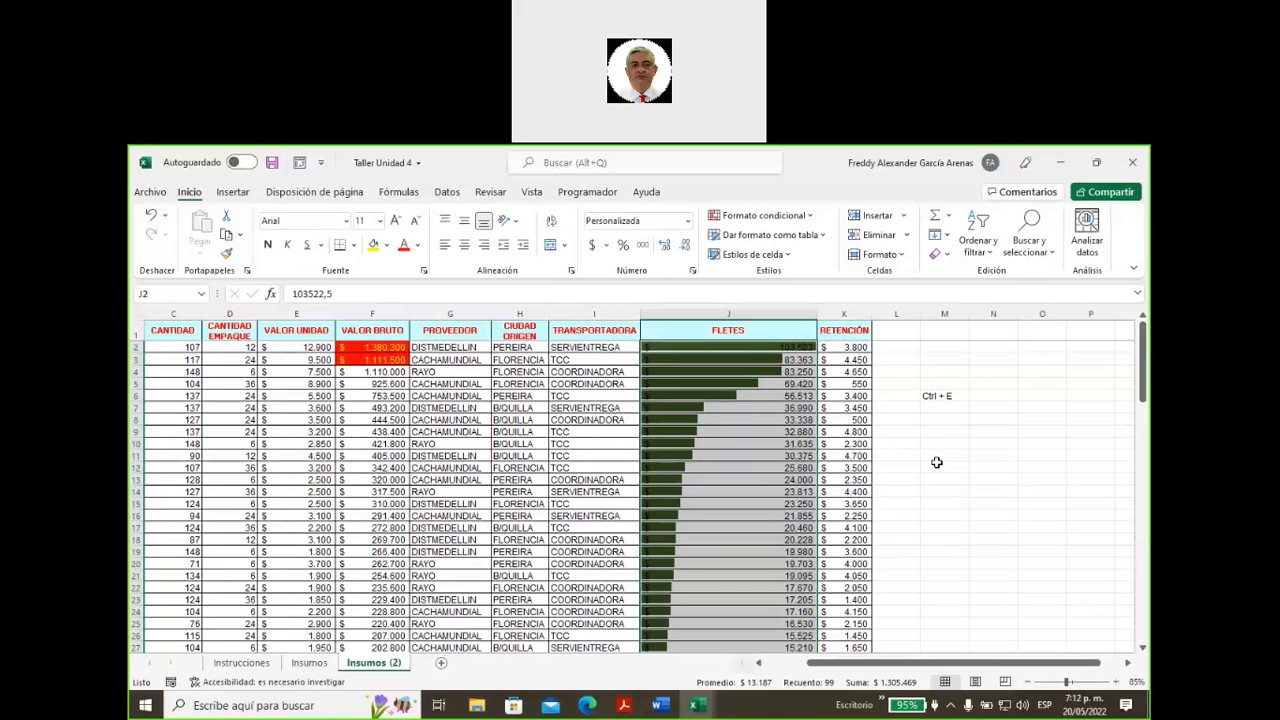
left_click(841, 443)
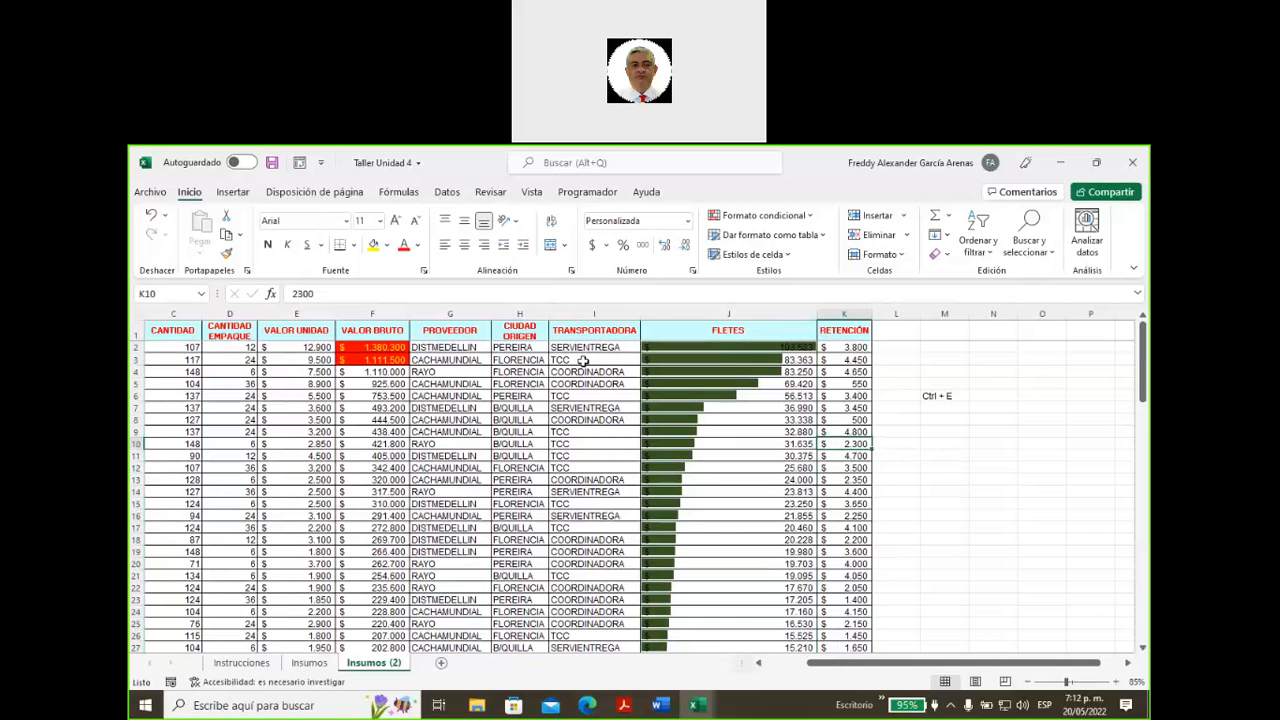
- Select the RETENCIÓN values from K2 to K100, leaving out the header
left_click_drag(811, 665, 906, 666)
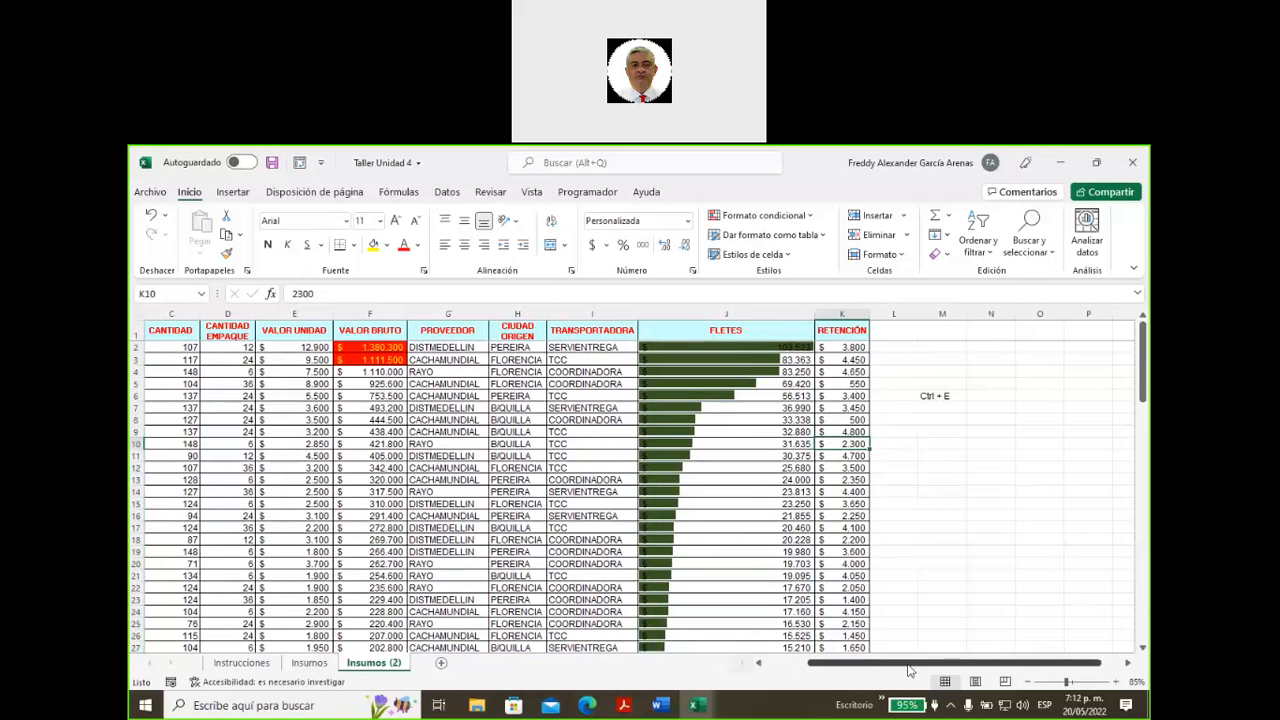
left_click(778, 345)
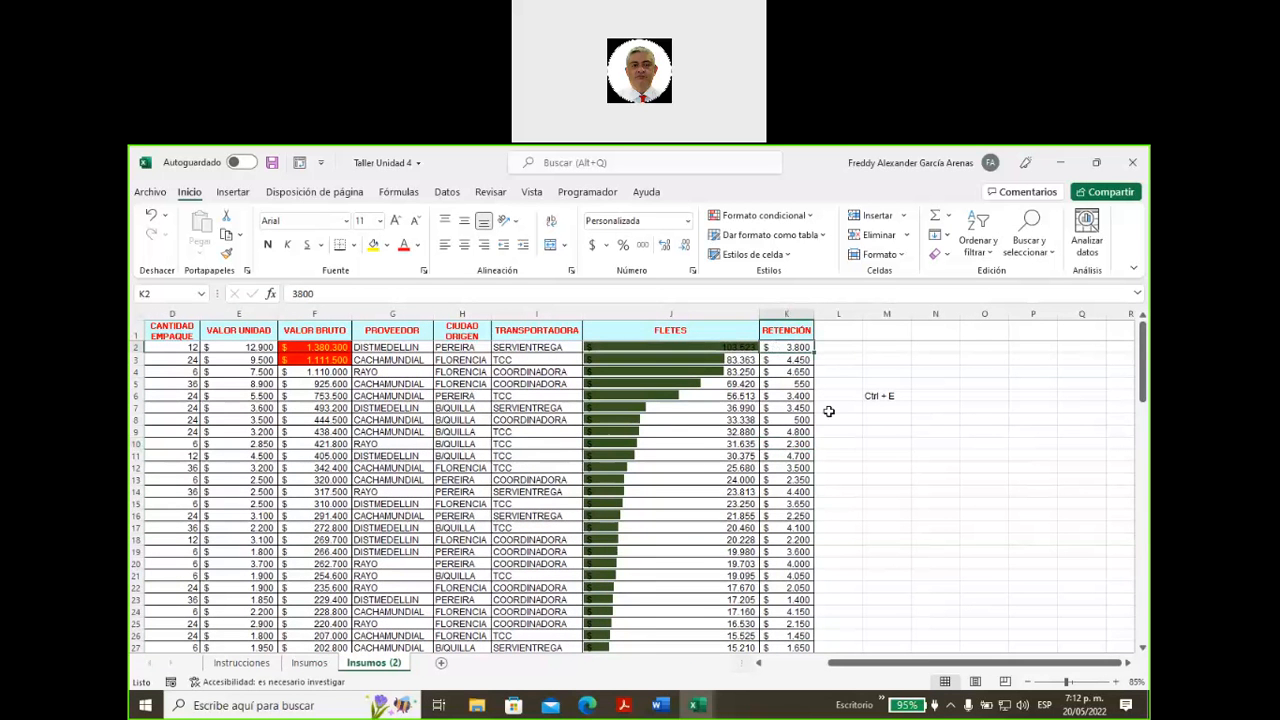
key("ctrl+shift+Down")
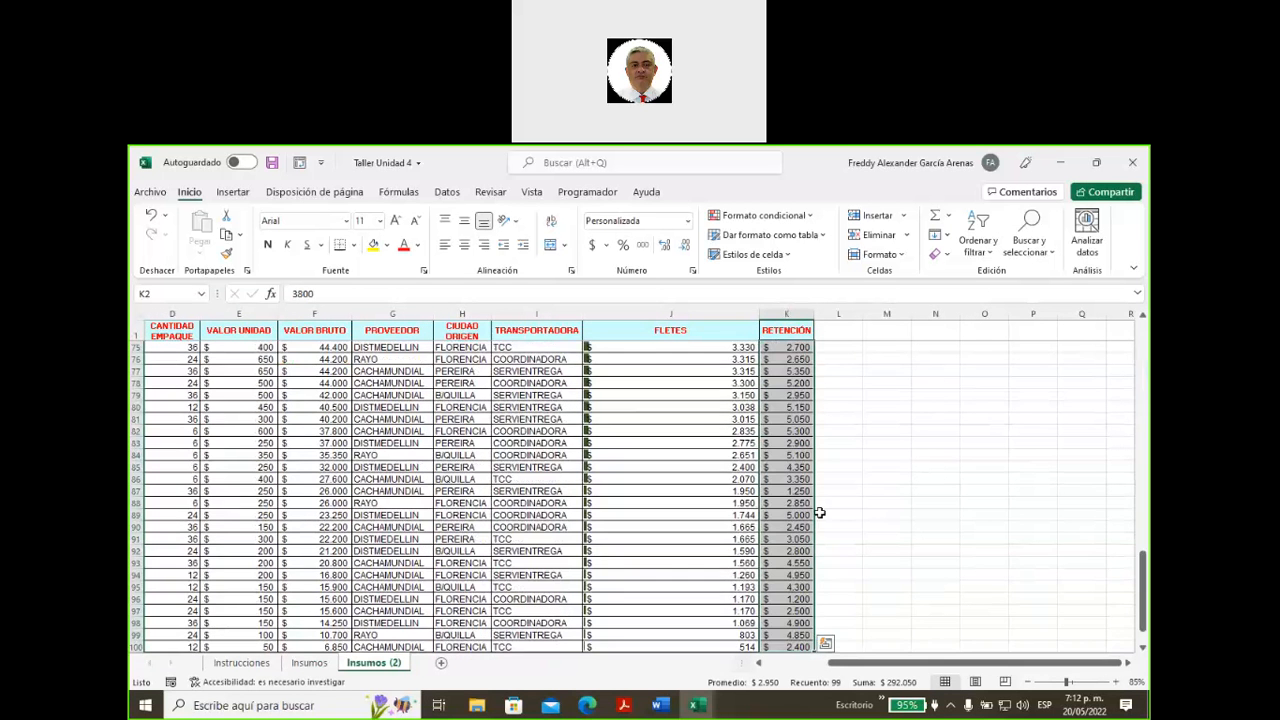
scroll(818, 514, "up", 4)
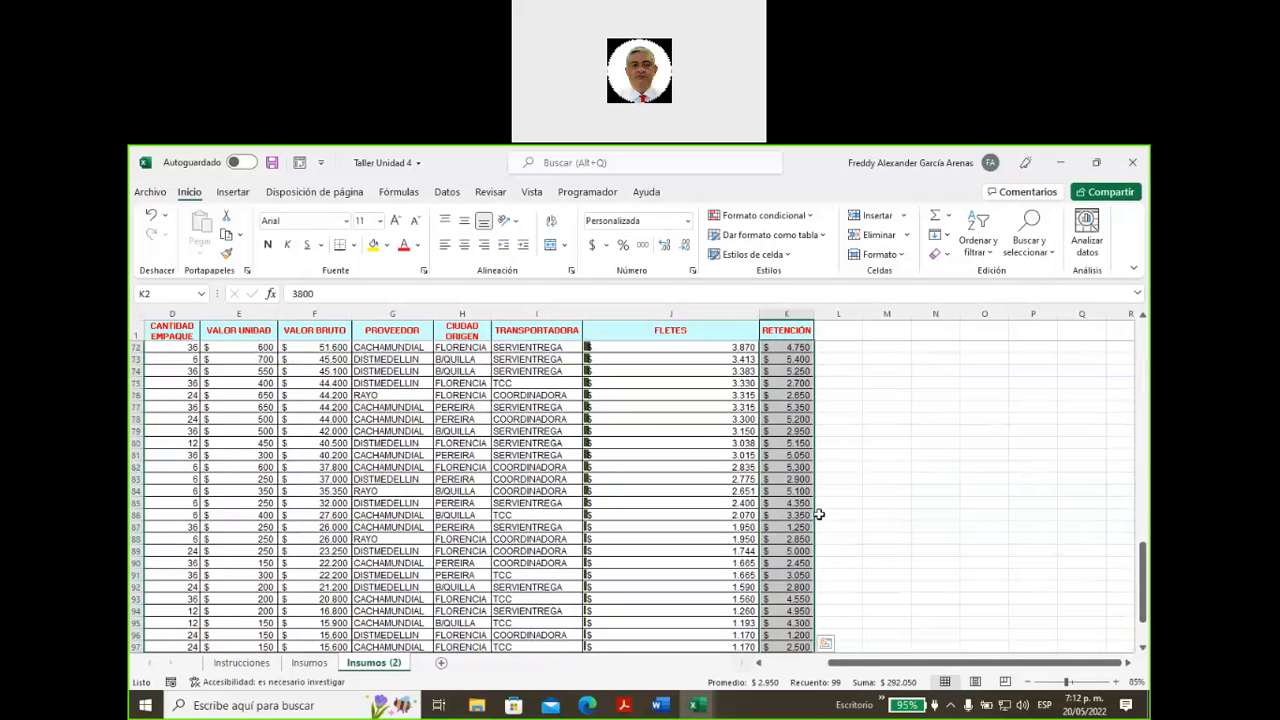
scroll(818, 514, "up", 15)
scroll(818, 514, "up", 9)
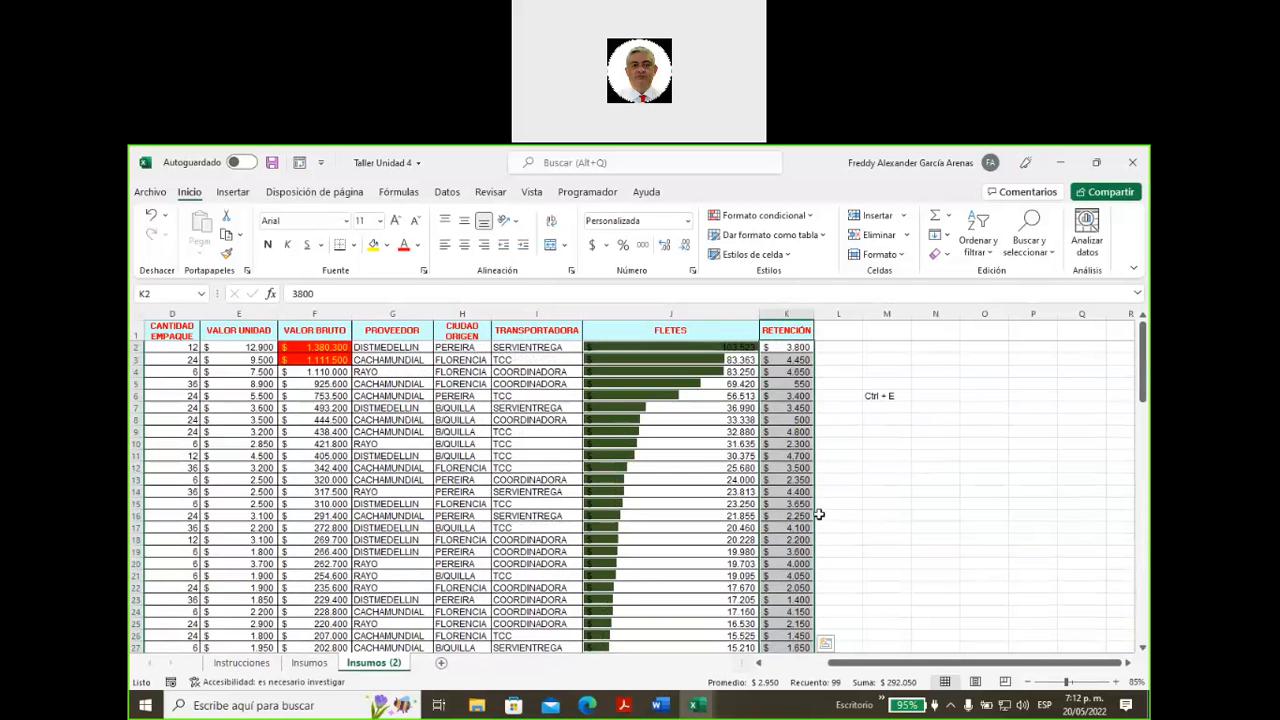
- Start a new conditional formatting rule for all RETENCIÓN cells based on their values, using Conjuntos de iconos with the four coloured arrows
left_click(812, 215)
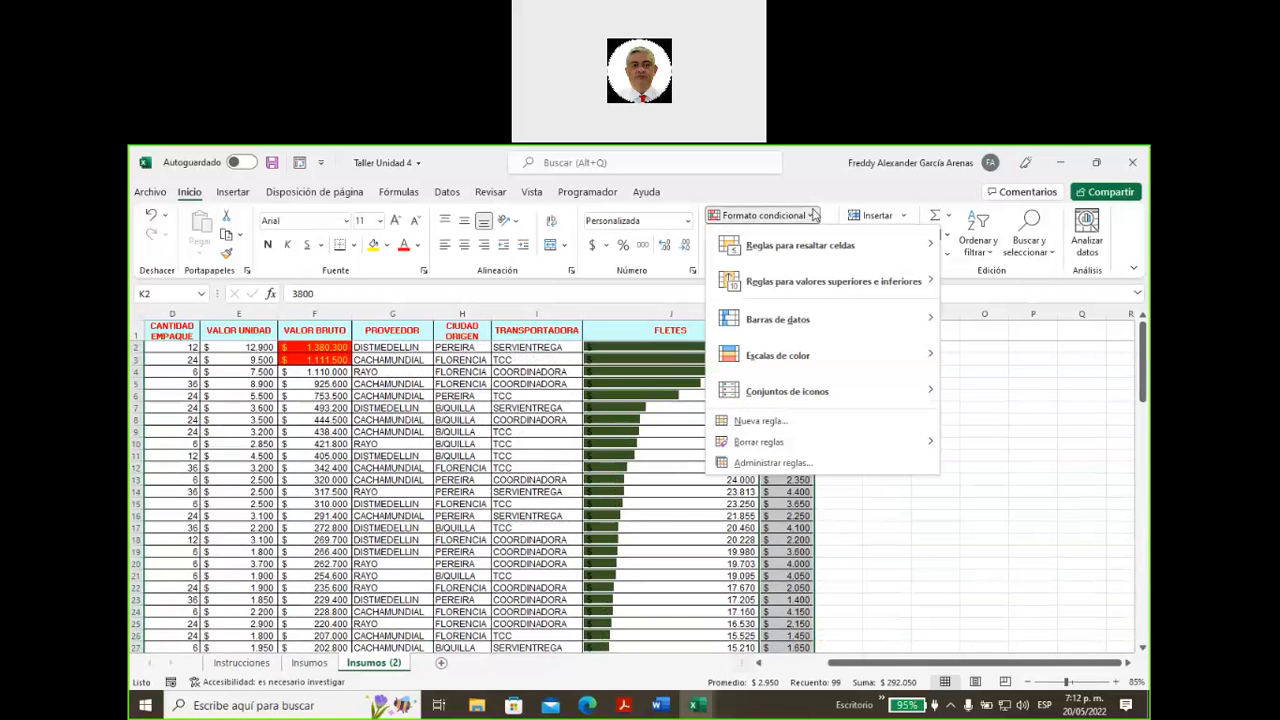
left_click(762, 421)
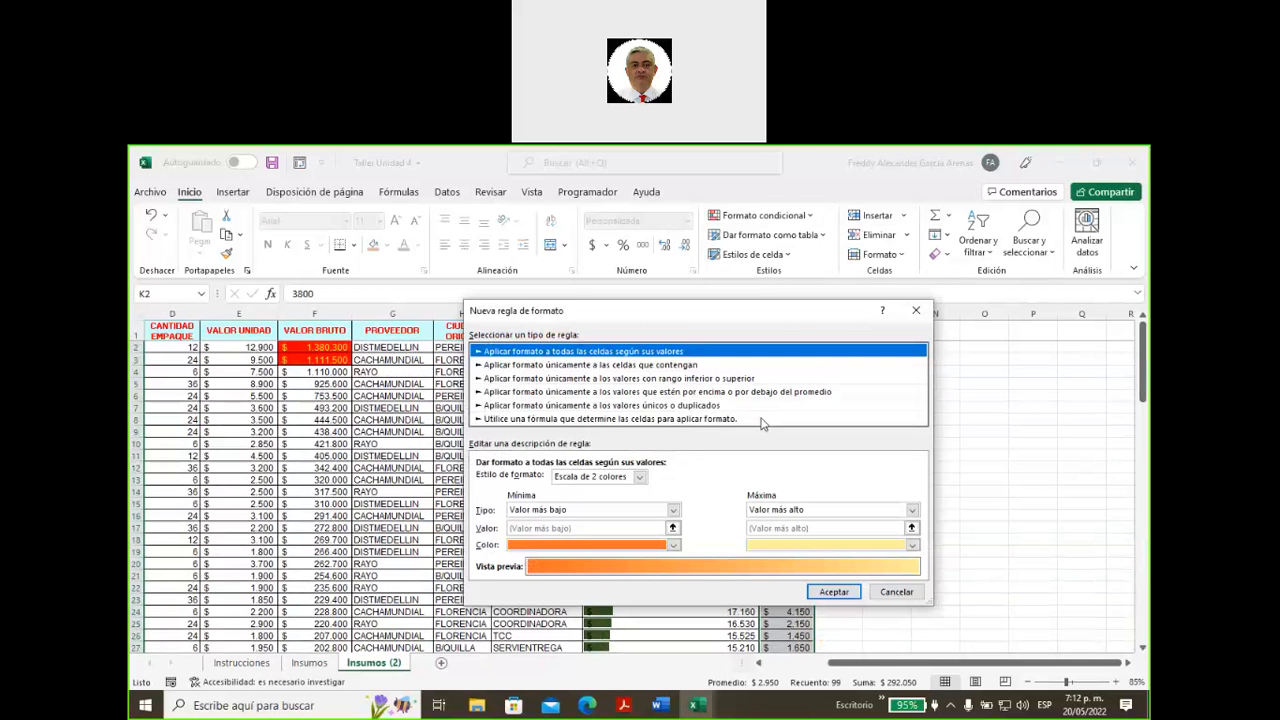
left_click(640, 478)
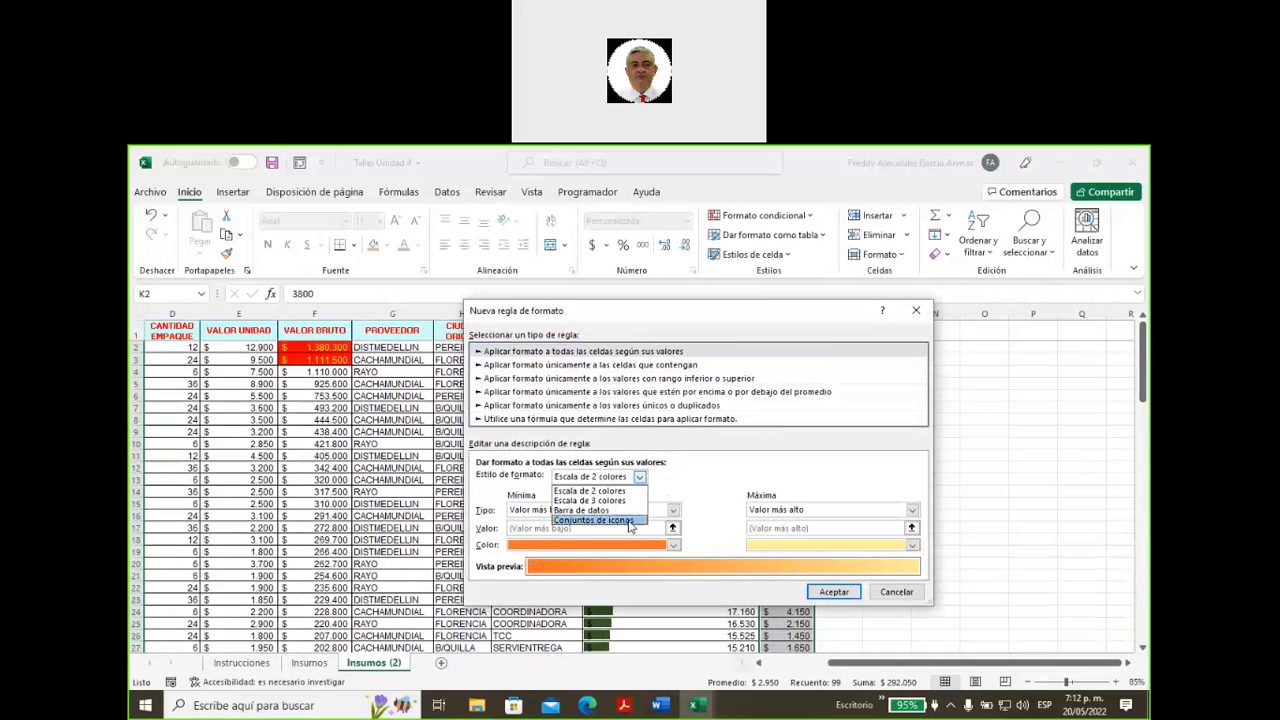
left_click(630, 521)
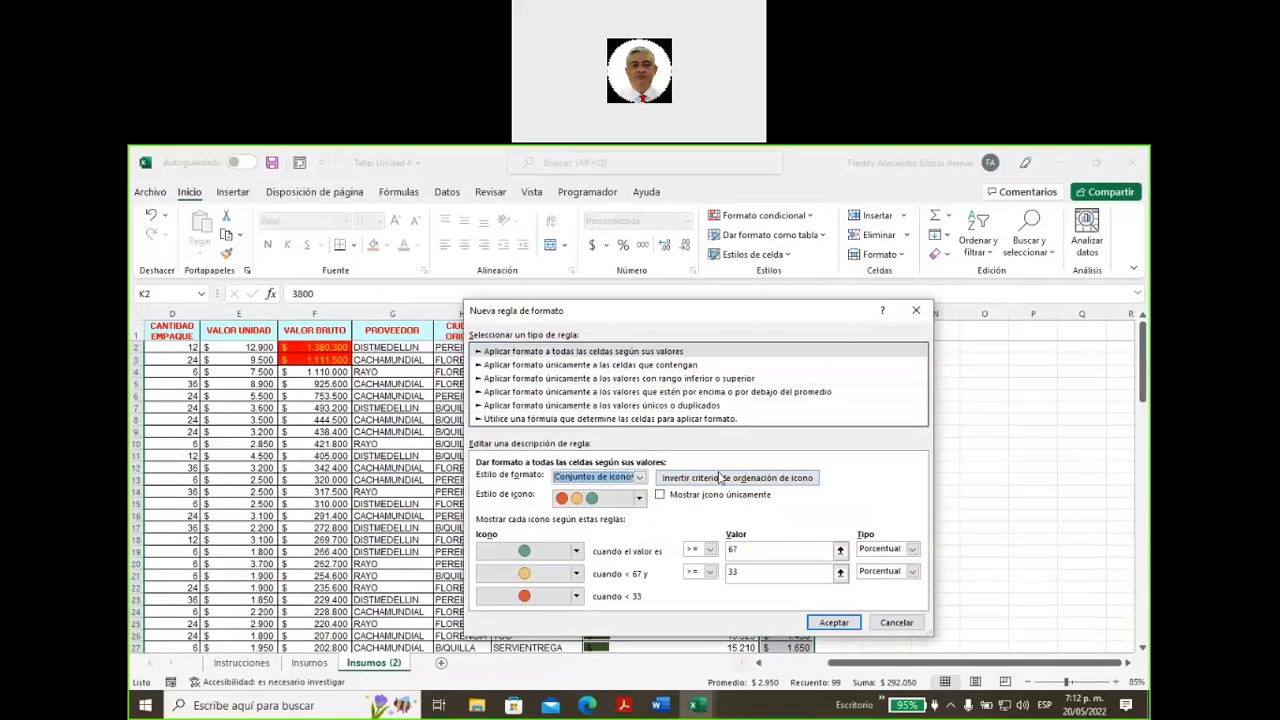
left_click(640, 498)
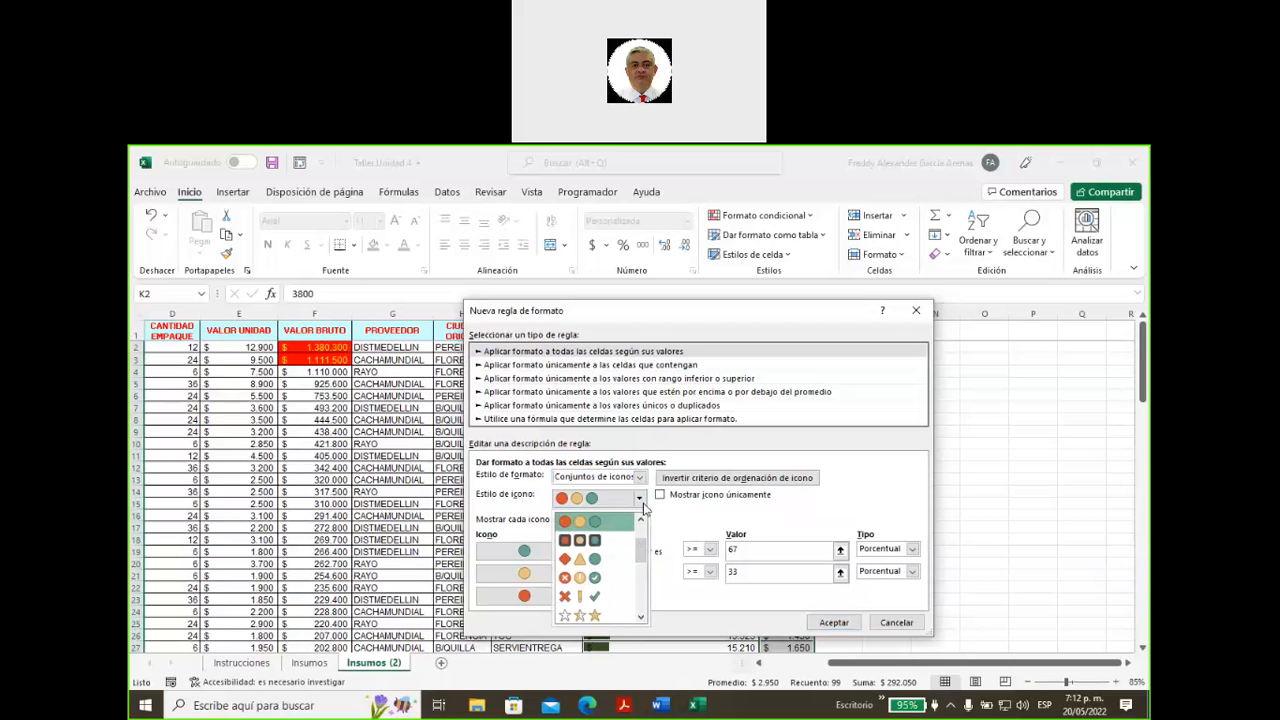
mouse_move(643, 548)
left_mouse_down()
mouse_move(652, 613)
mouse_move(651, 569)
left_mouse_up()
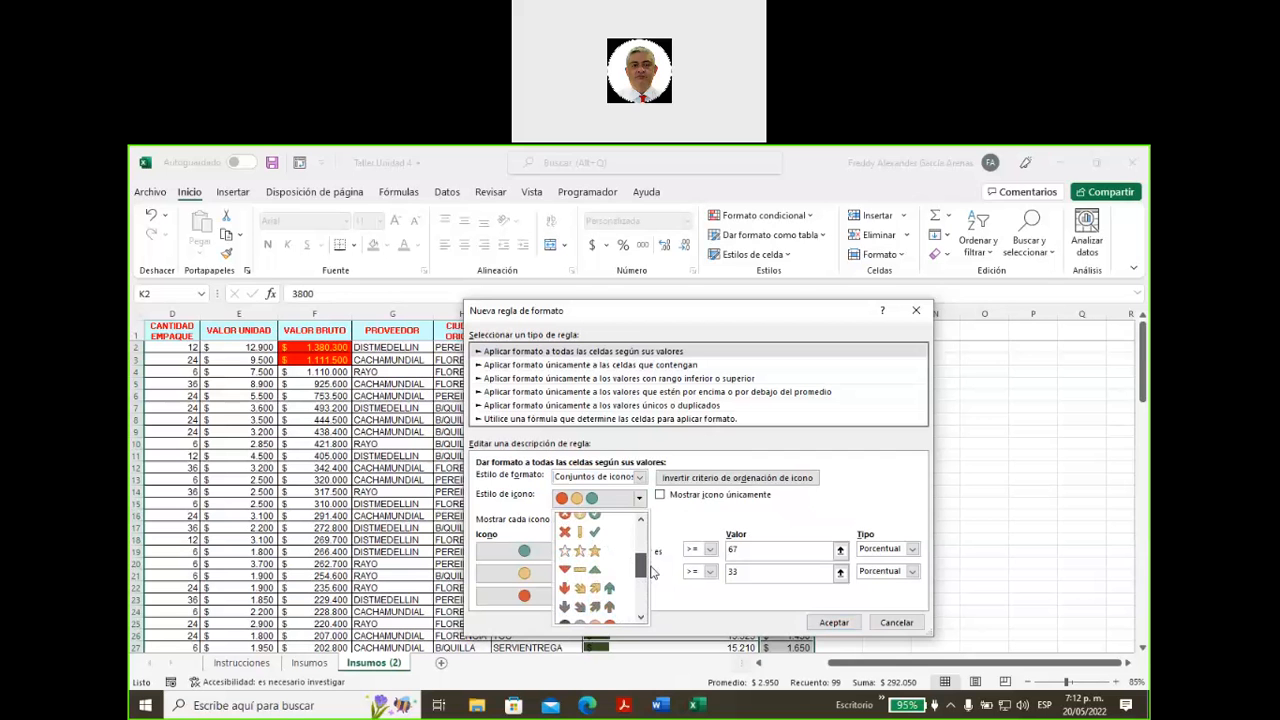
left_click(606, 590)
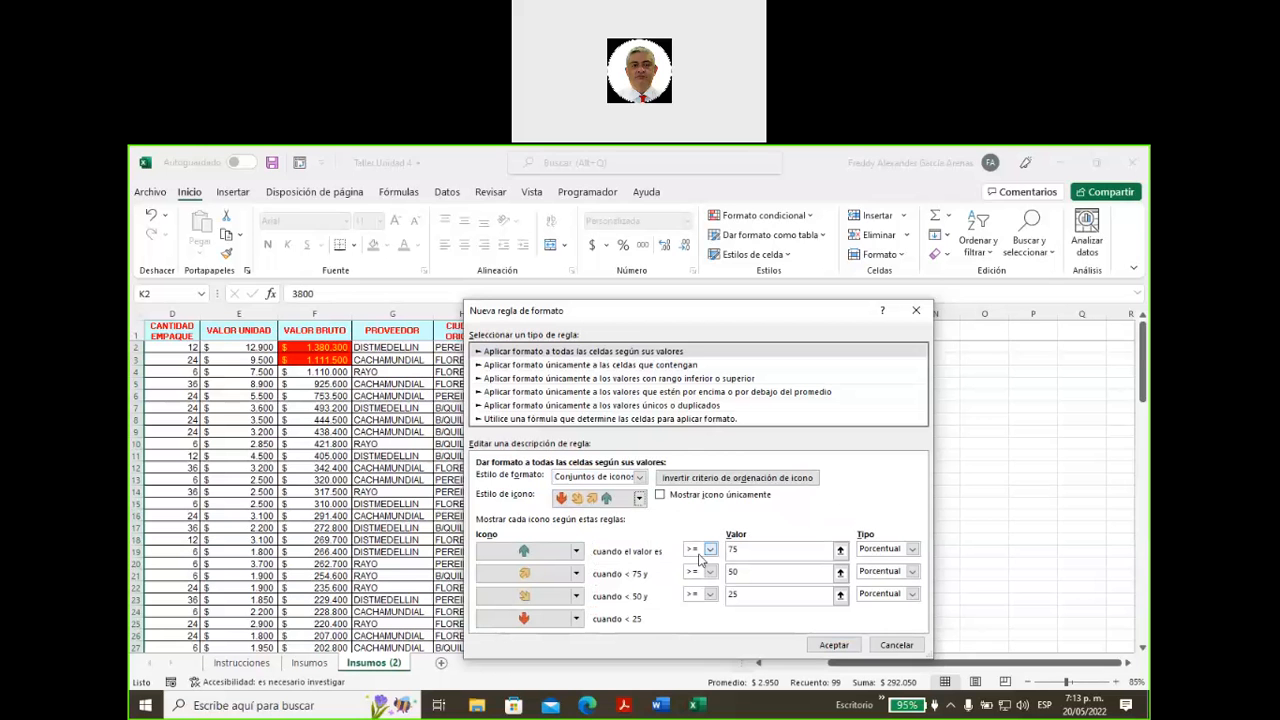
- Apply the icon rule with the default percentage thresholds of 75, 50 and 25, and widen the RETENCIÓN column
double_click(736, 550)
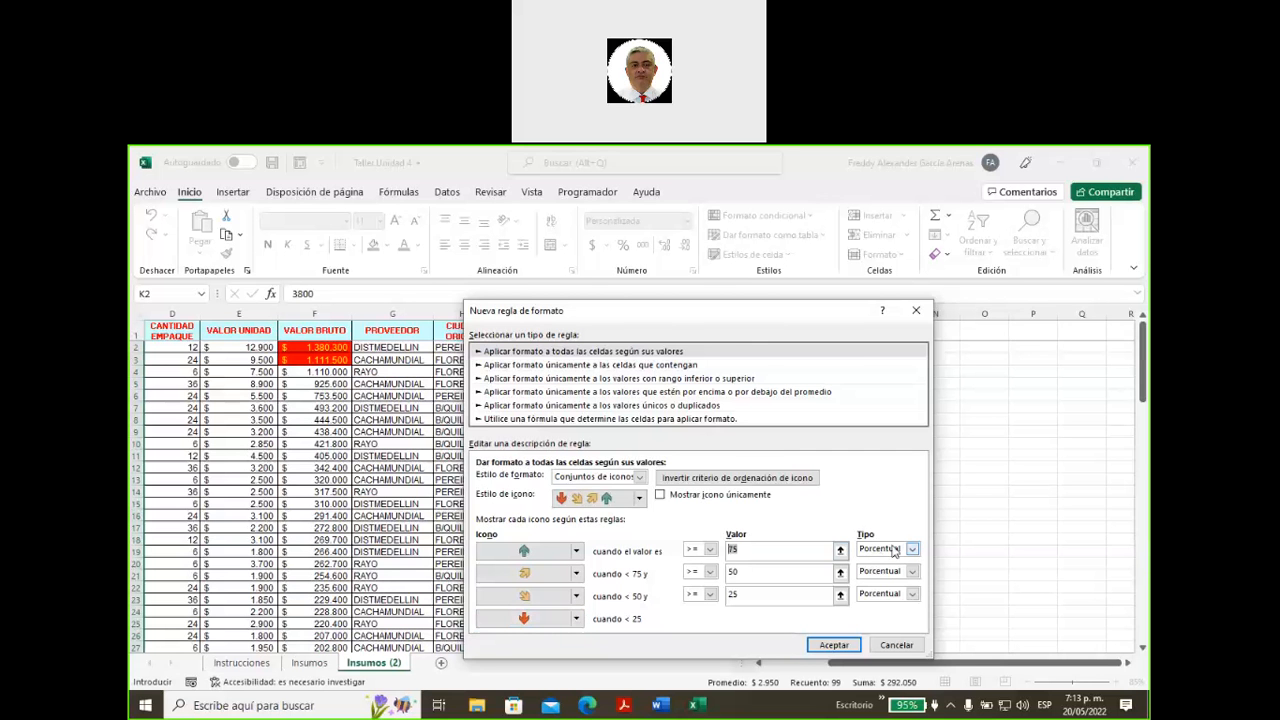
left_click(833, 645)
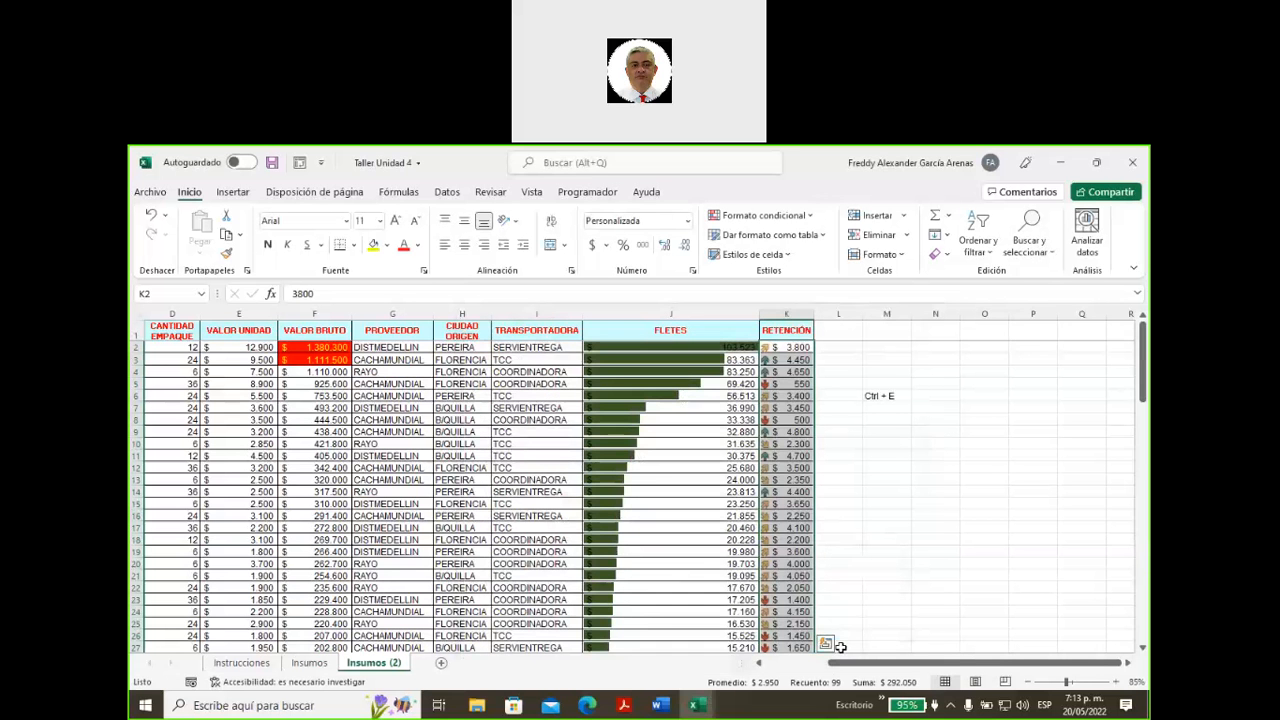
left_click_drag(813, 314, 860, 310)
left_click(946, 480)
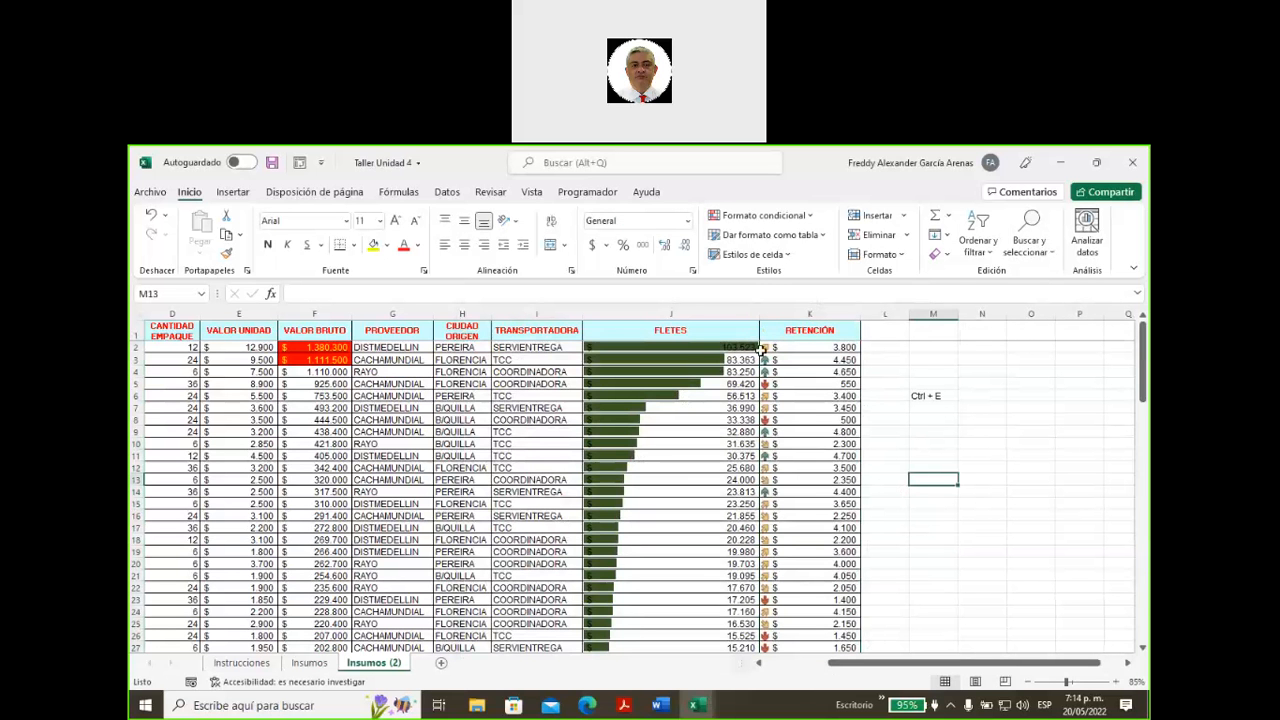
- Compare individual RETENCIÓN values between K2 and K9 with the arrow icons assigned to them
left_click(790, 346)
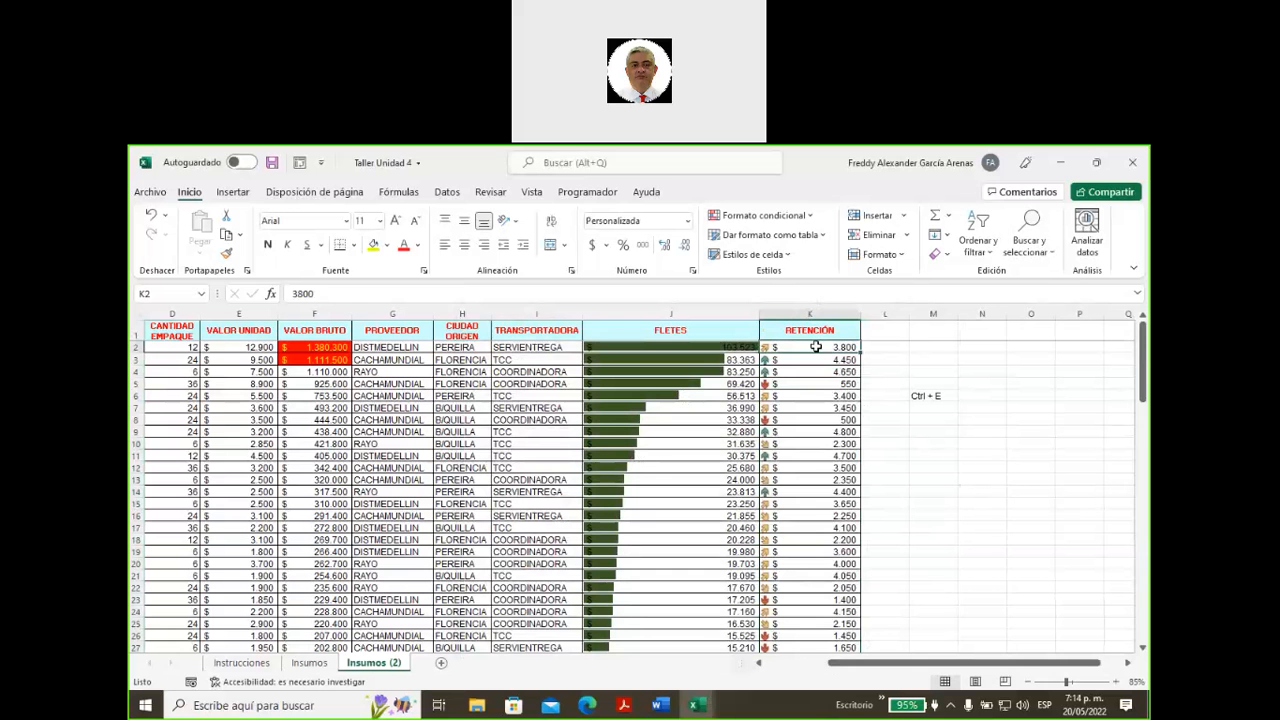
left_click(803, 359)
left_click(802, 373)
left_click(804, 383)
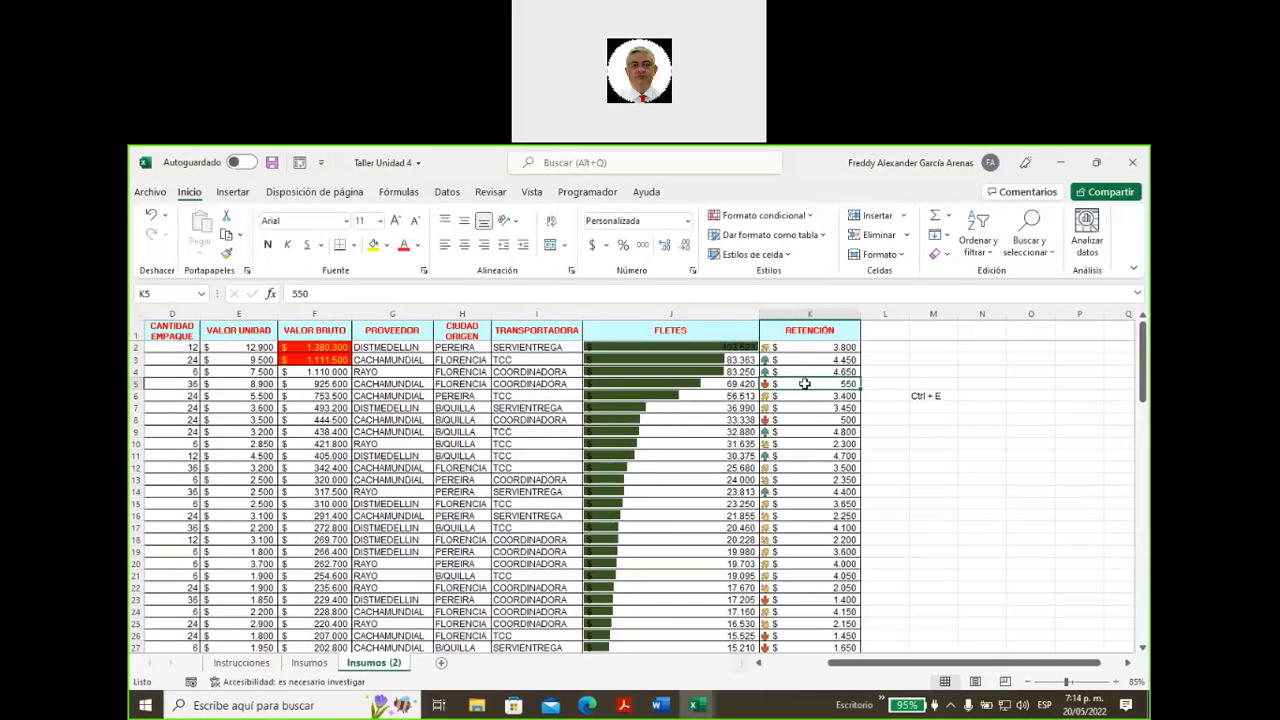
left_click(803, 396)
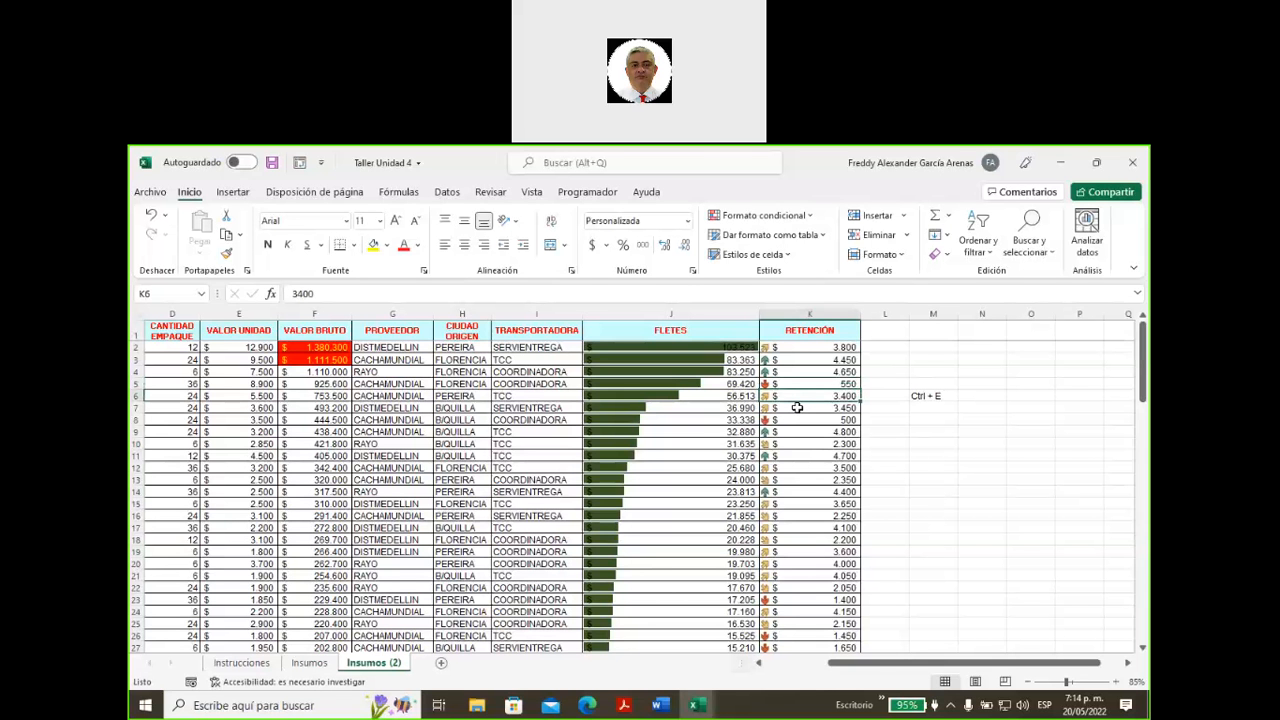
left_click(798, 407)
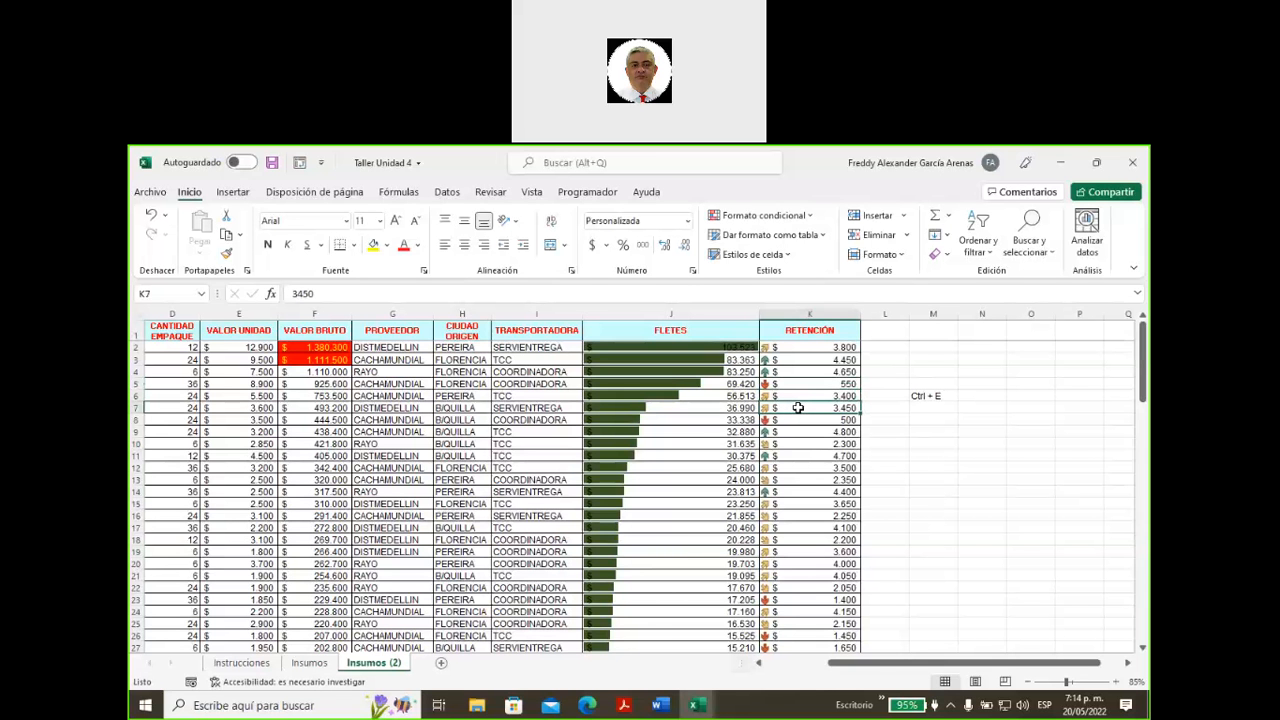
left_click(793, 395)
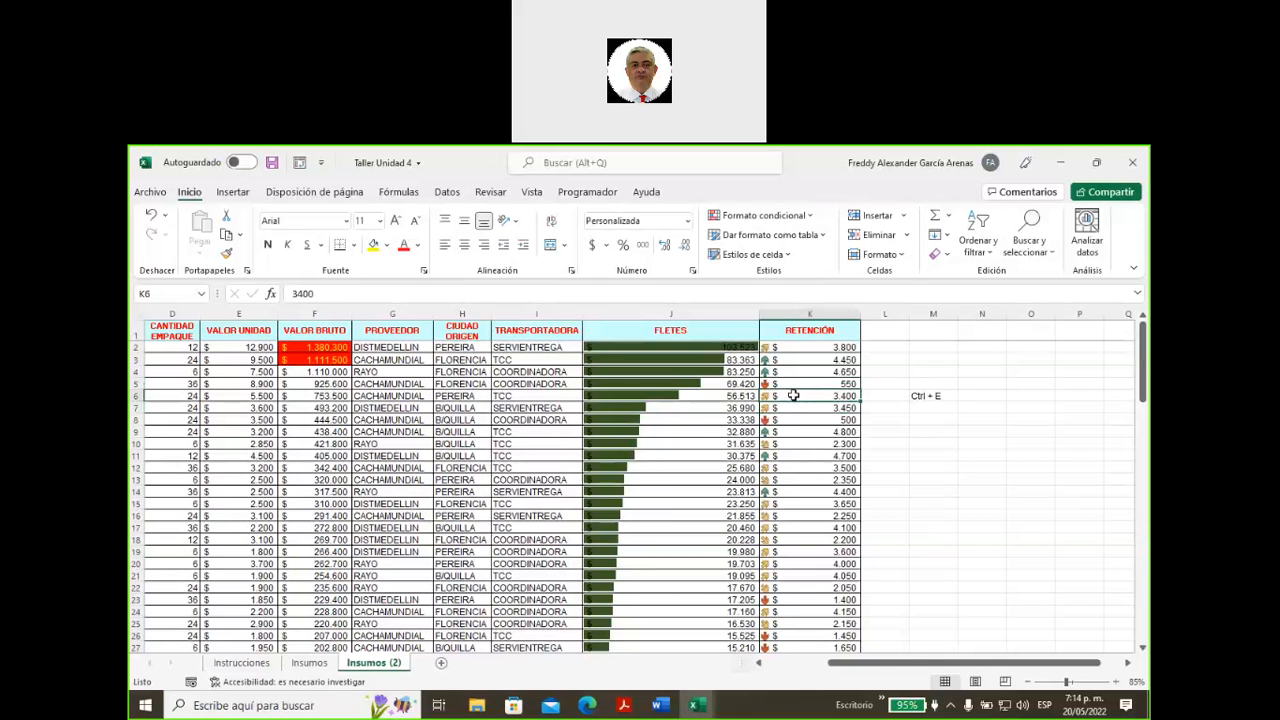
left_click(797, 407)
left_click(799, 433)
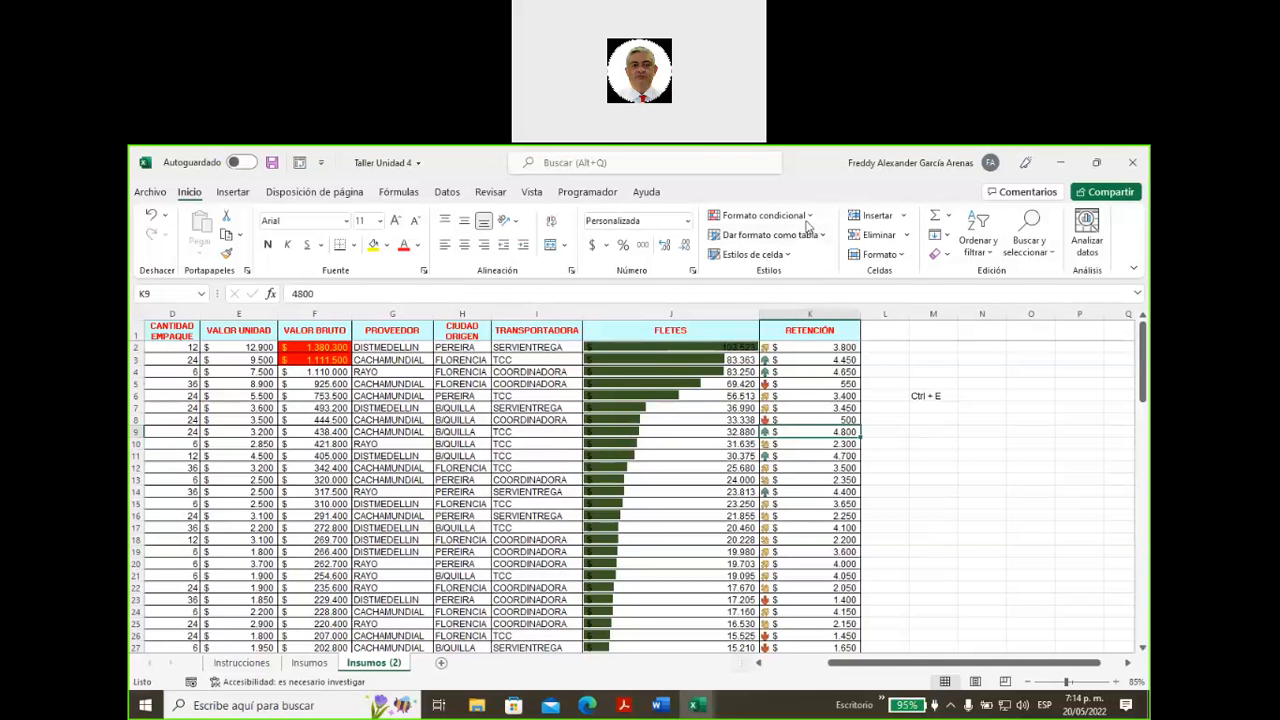
left_click(810, 217)
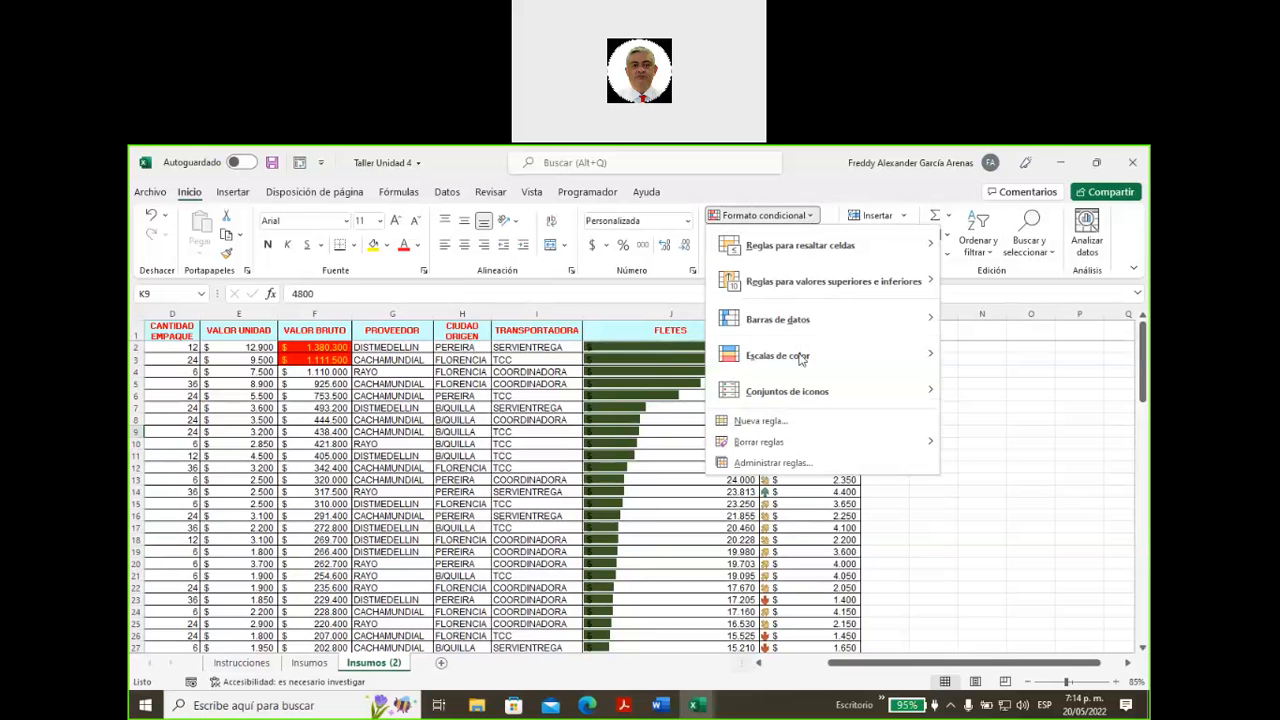
left_click(792, 428)
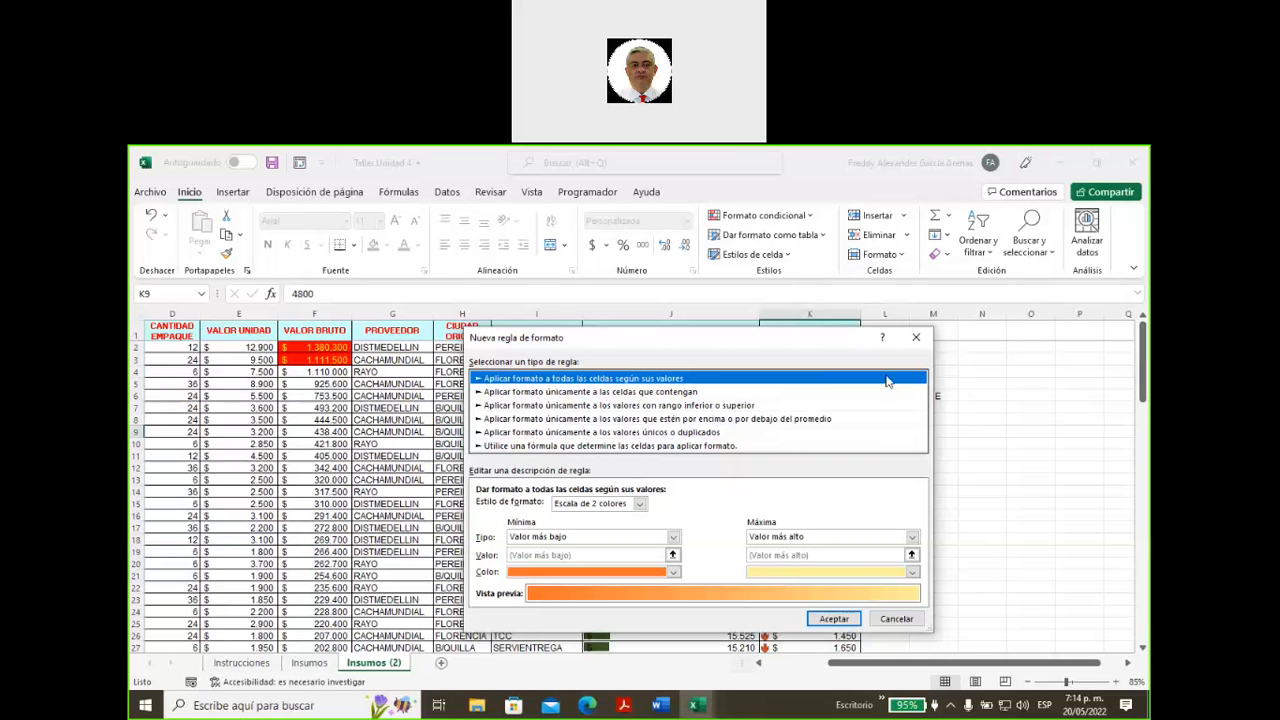
left_click(916, 340)
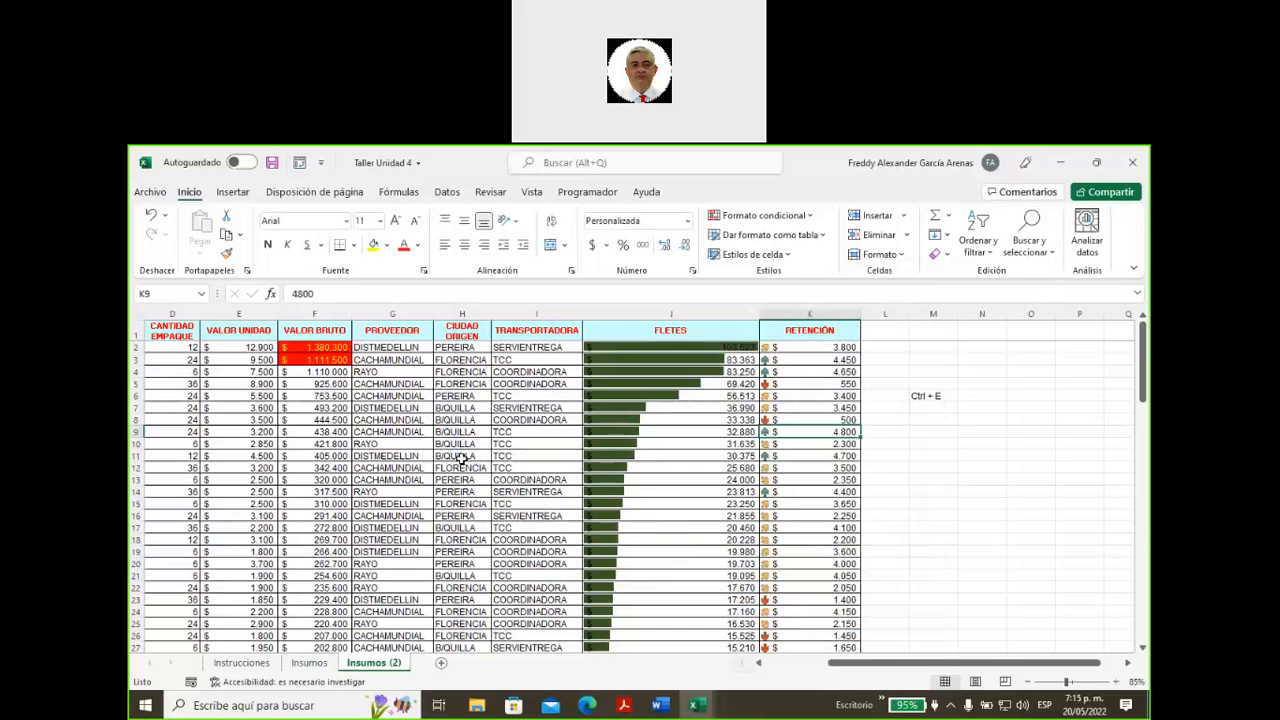
- Switch to the listado workbook and check the dated schedule on Hoja1
left_click(1126, 392)
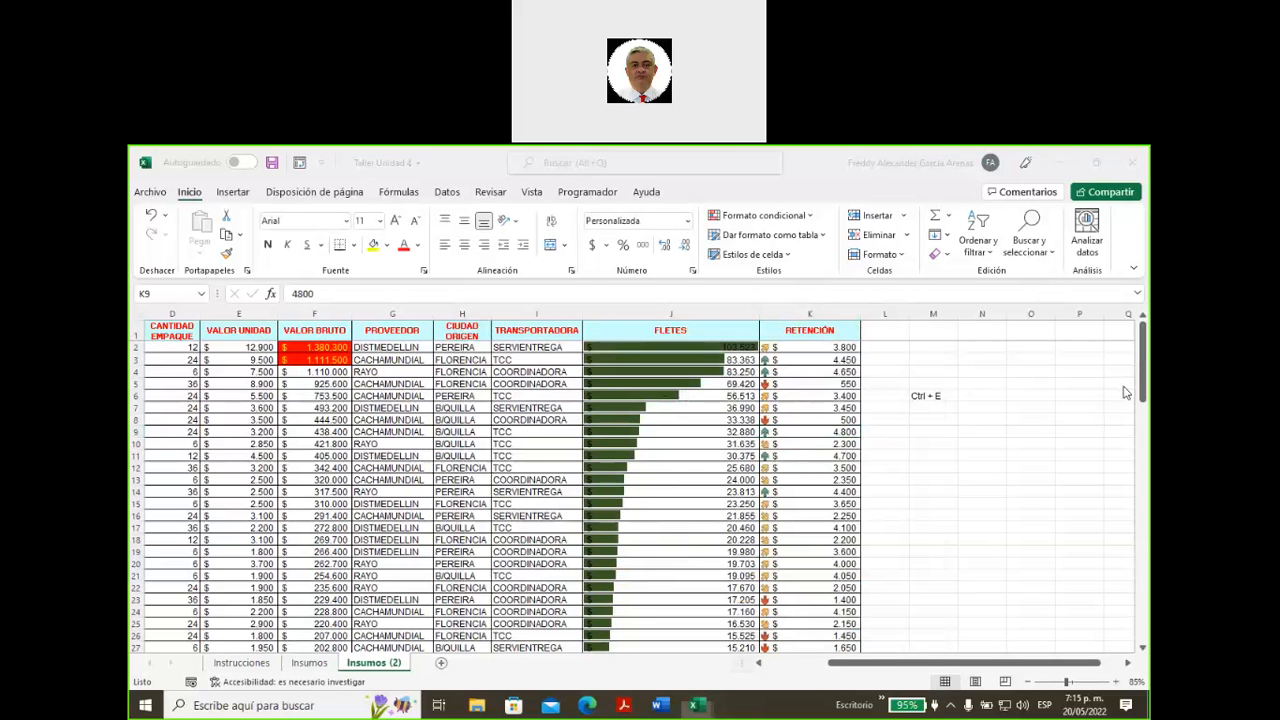
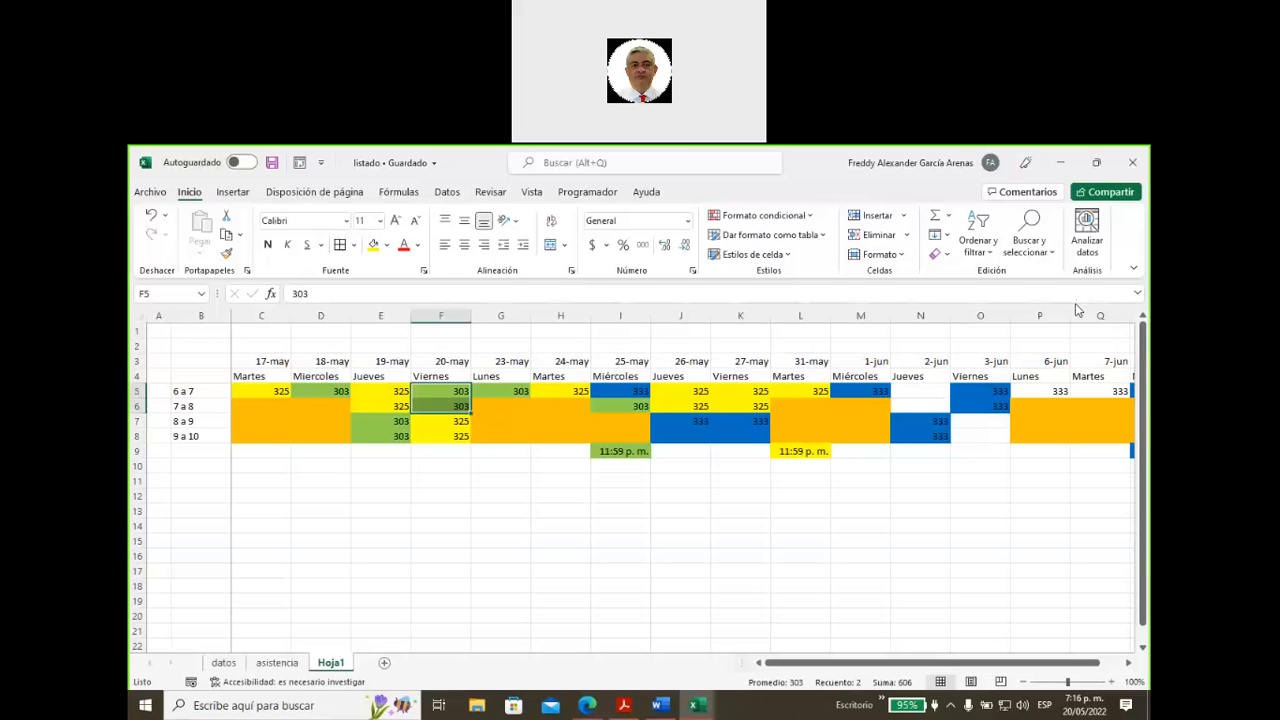
left_click(515, 558)
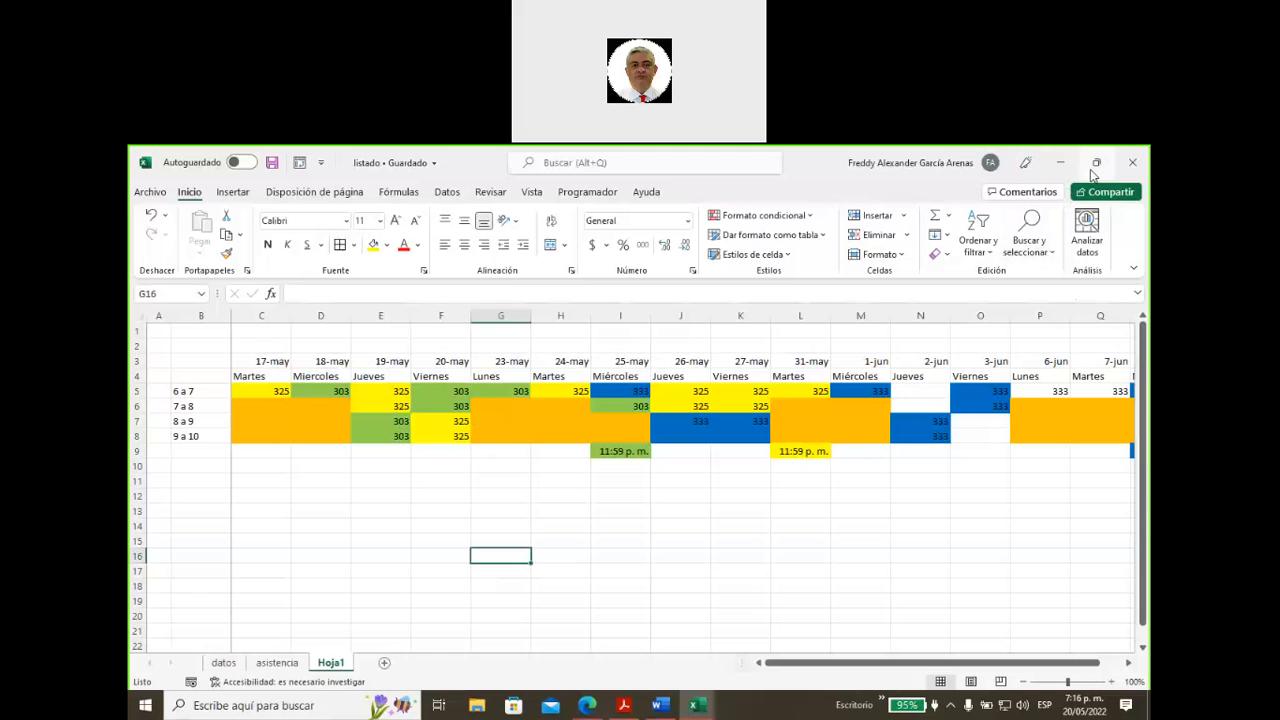
left_click(1042, 208)
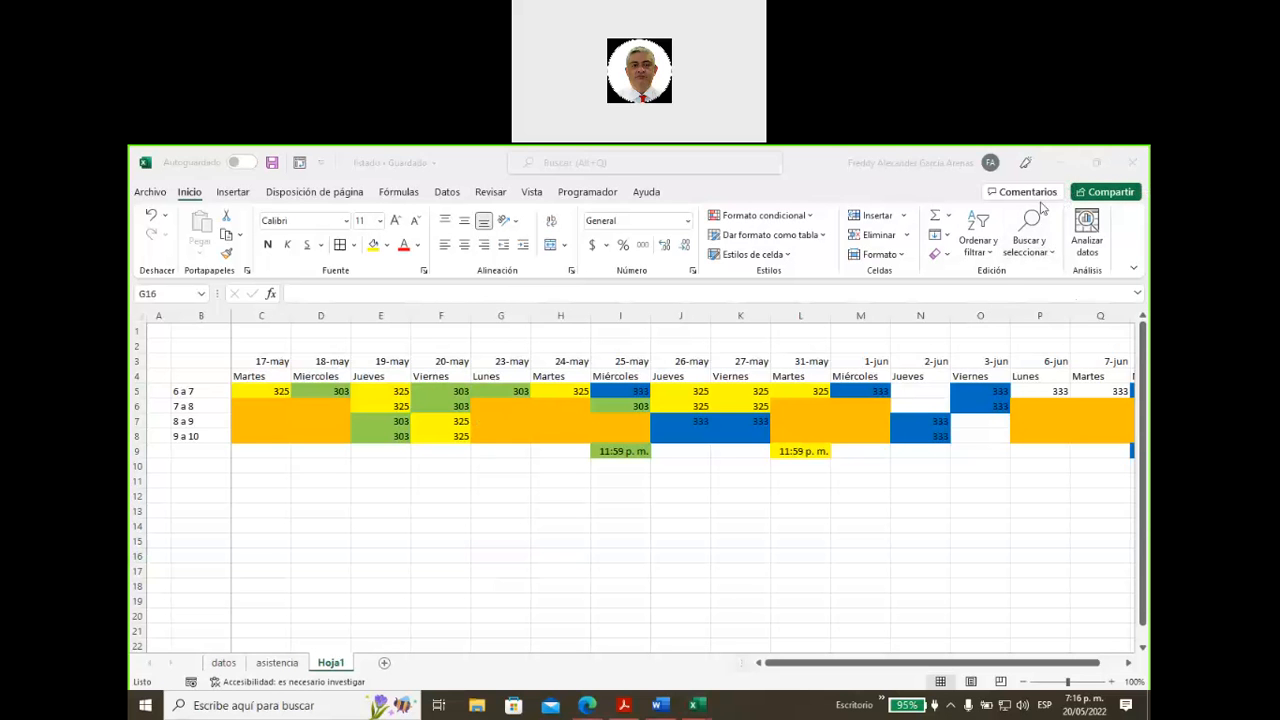
- Check the green 303 sessions in the Hoja1 schedule and enter the note "5 evaluaciones" in cell H11
left_click(446, 390)
left_click(486, 389)
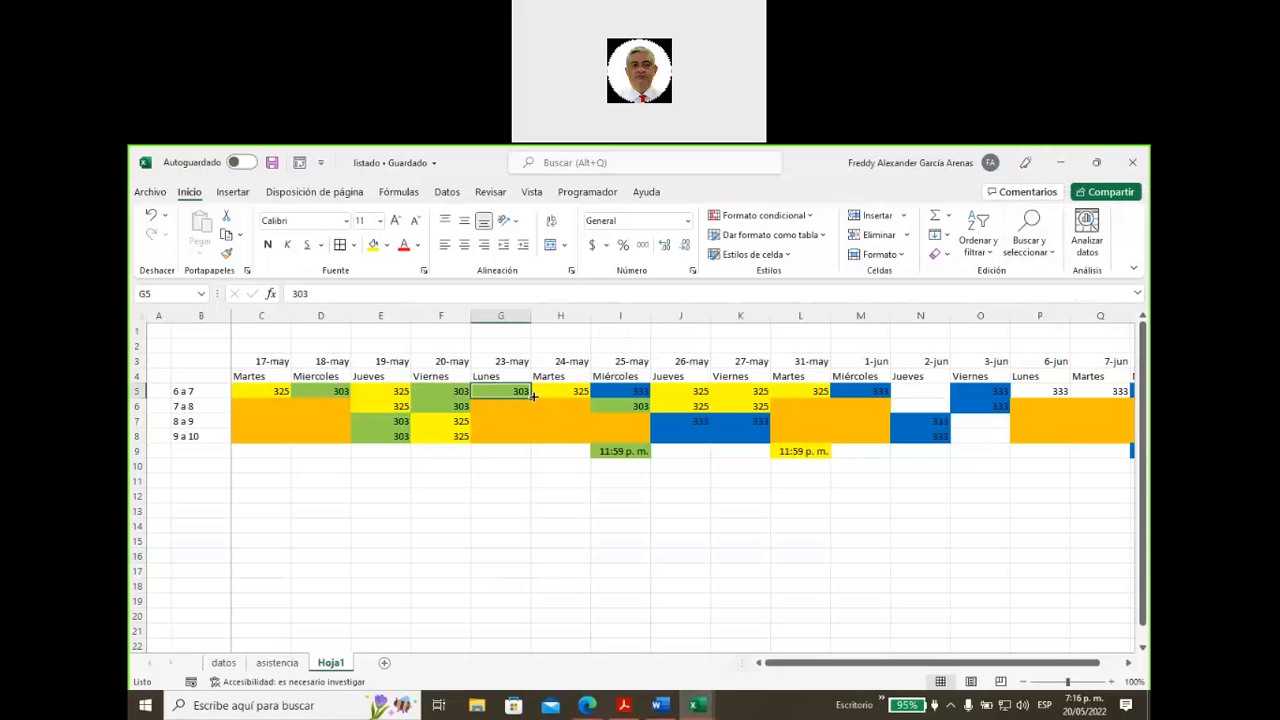
left_click(623, 404)
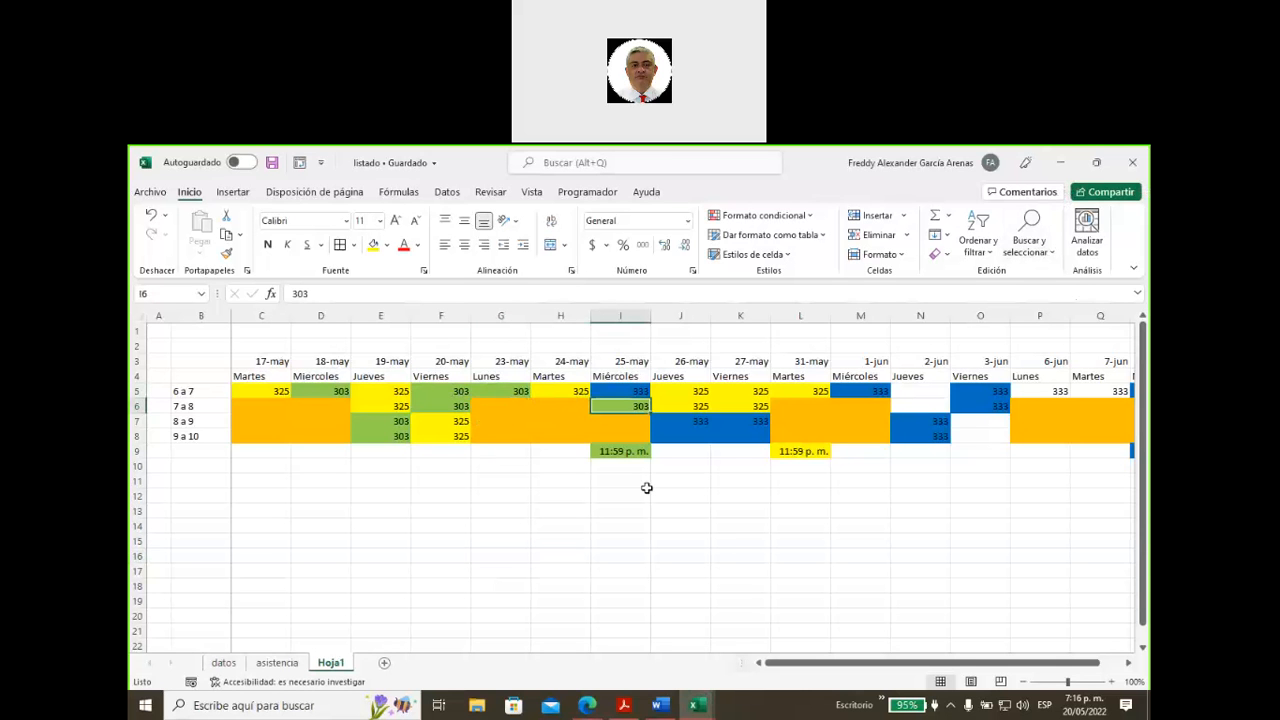
left_click(545, 481)
type("5")
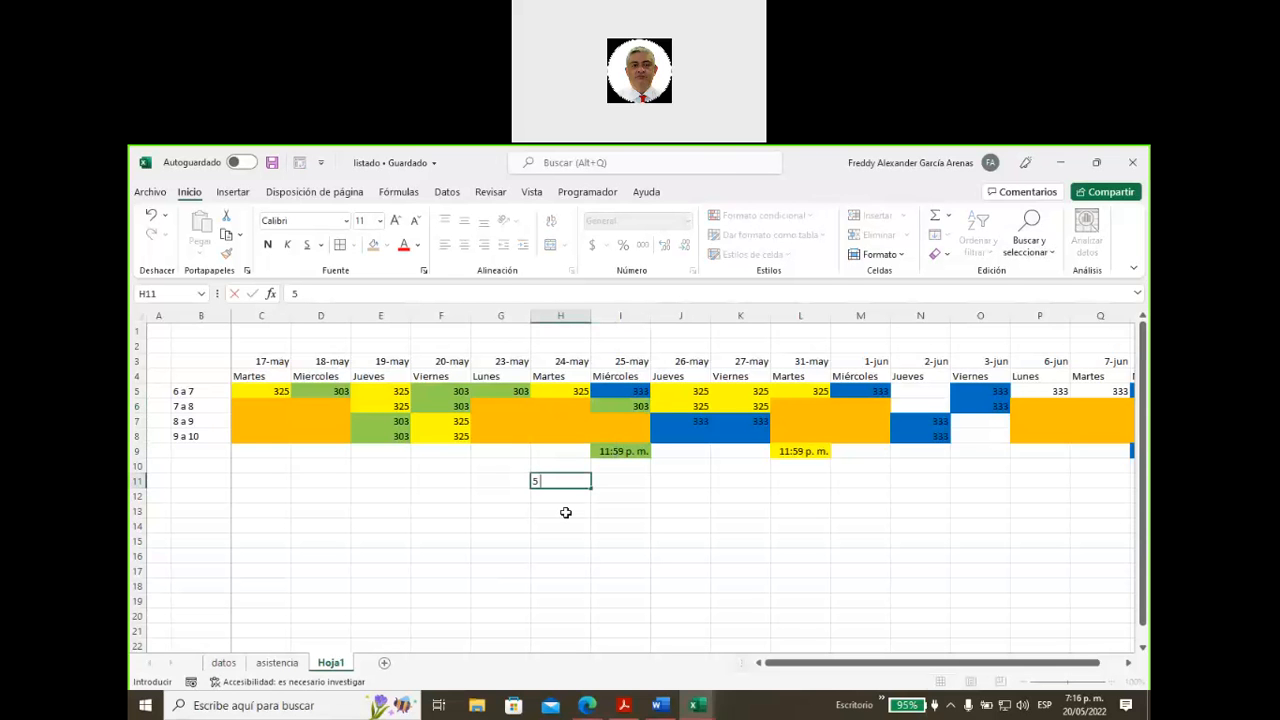
type(" evaluaciones")
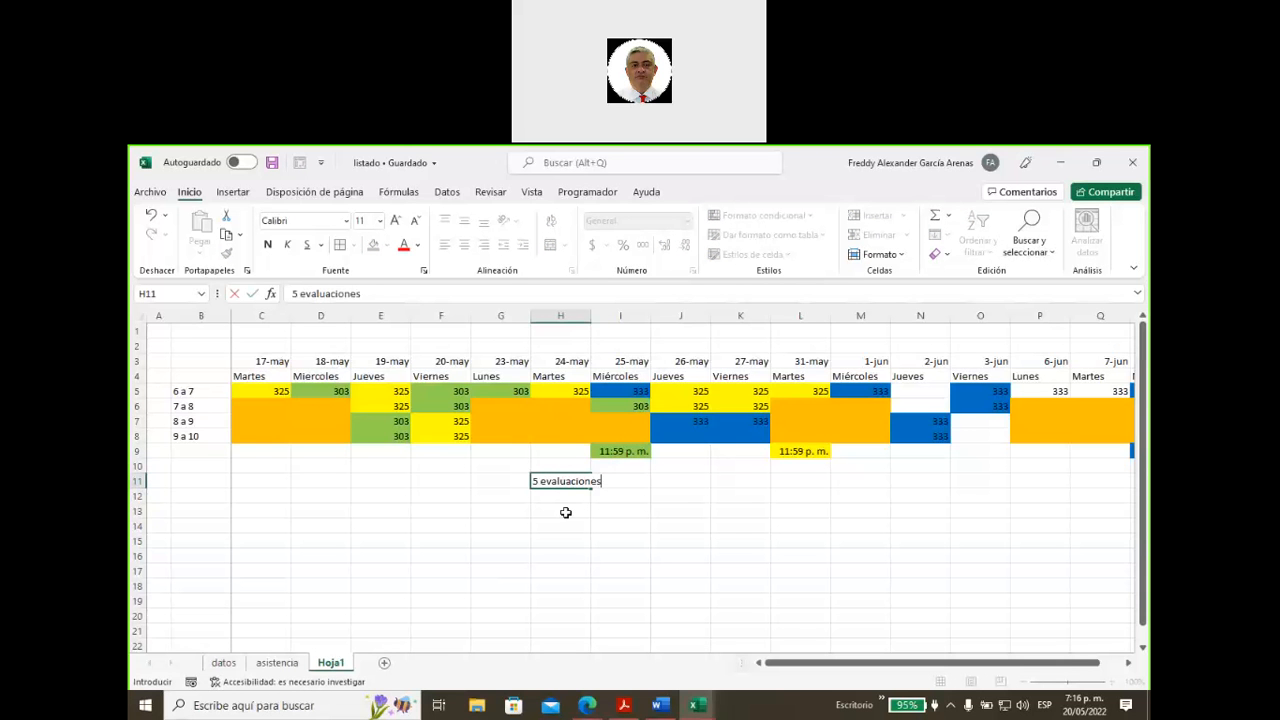
- Return to the Taller Unidad 4 workbook and review exercises 3, 4 and 5 on the Instrucciones sheet
left_click(1066, 164)
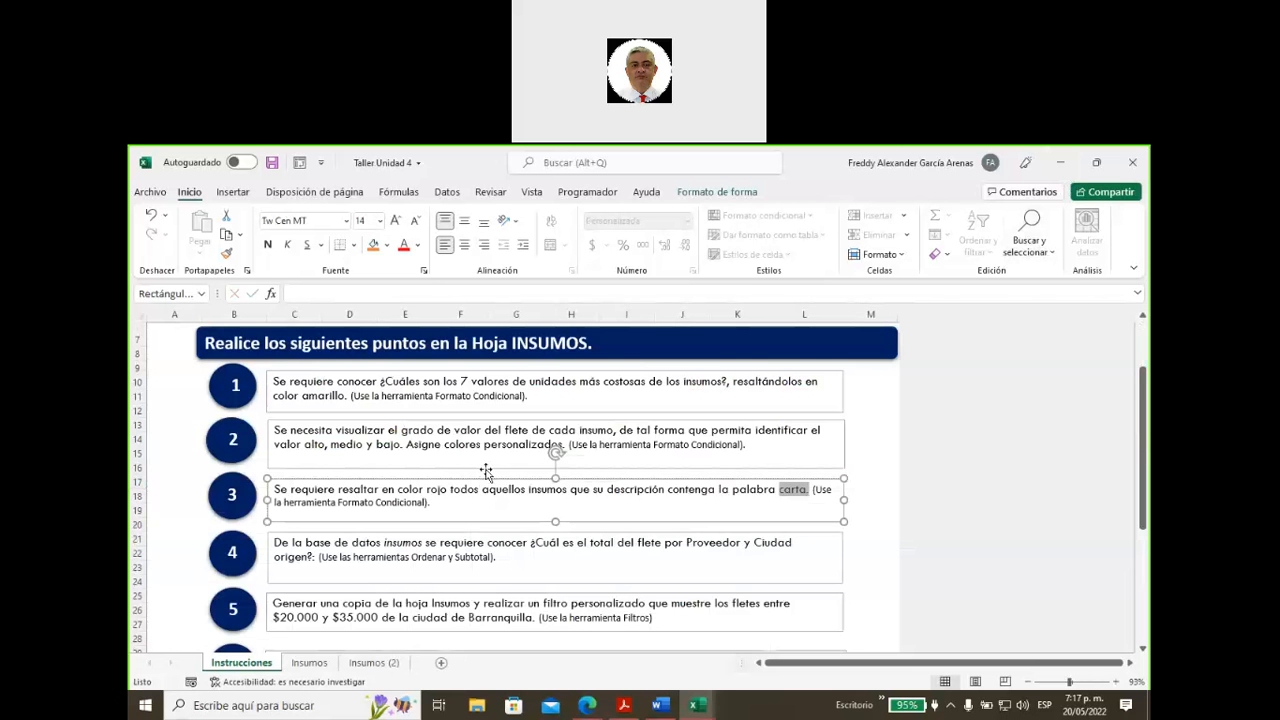
scroll(487, 470, "down", 1)
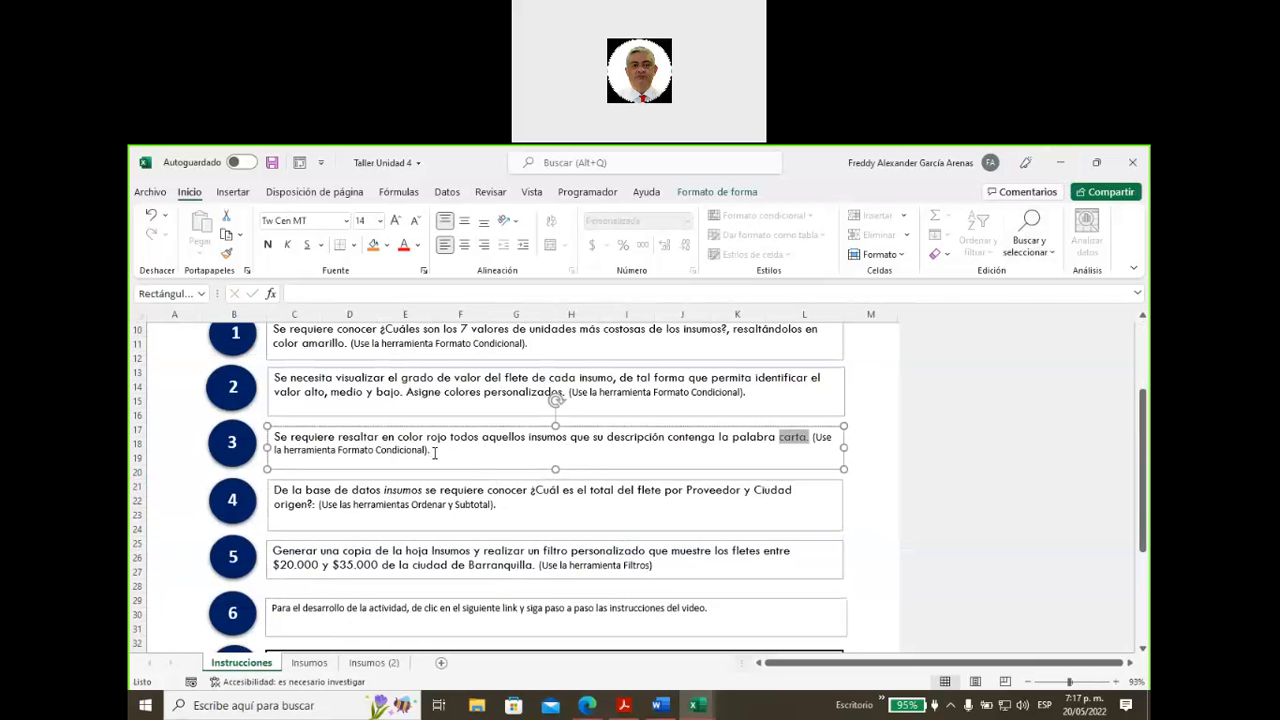
left_click_drag(277, 437, 437, 452)
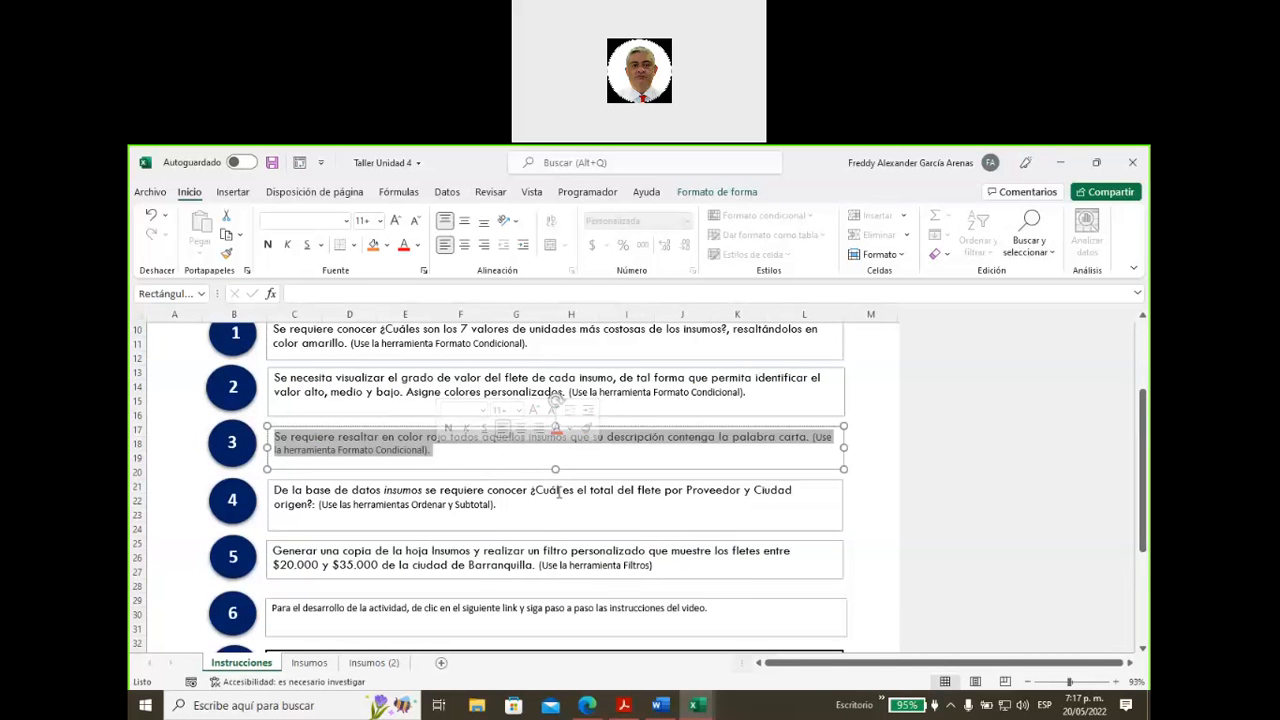
scroll(490, 465, "down", 1)
left_click_drag(278, 448, 503, 462)
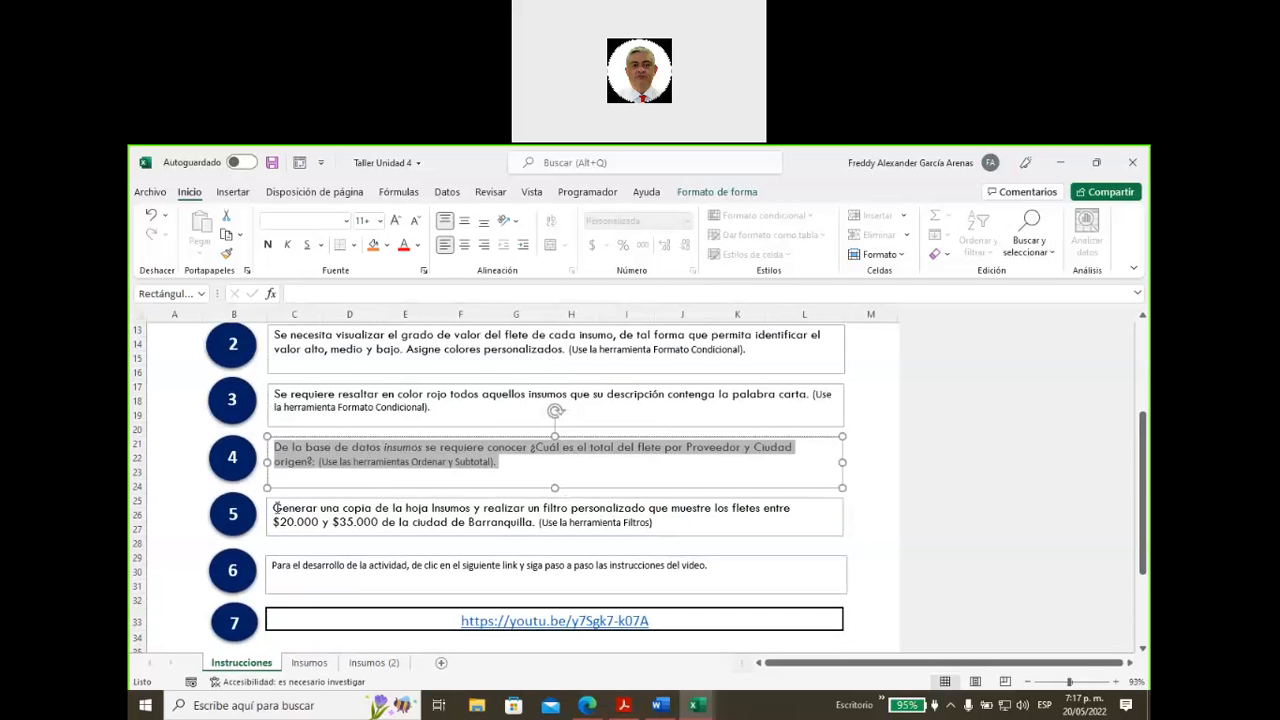
left_click_drag(274, 508, 688, 525)
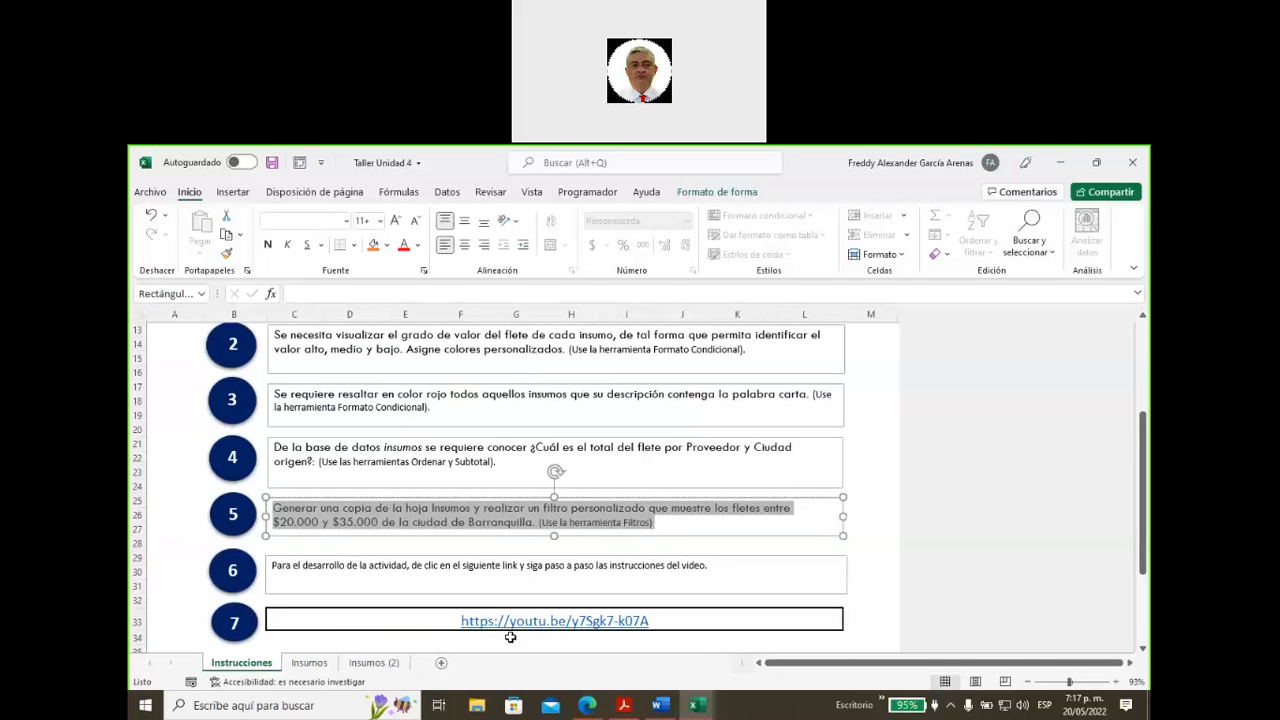
- Clear the conditional formatting rules from the entire data table on the Insumos (2) sheet
left_click(308, 669)
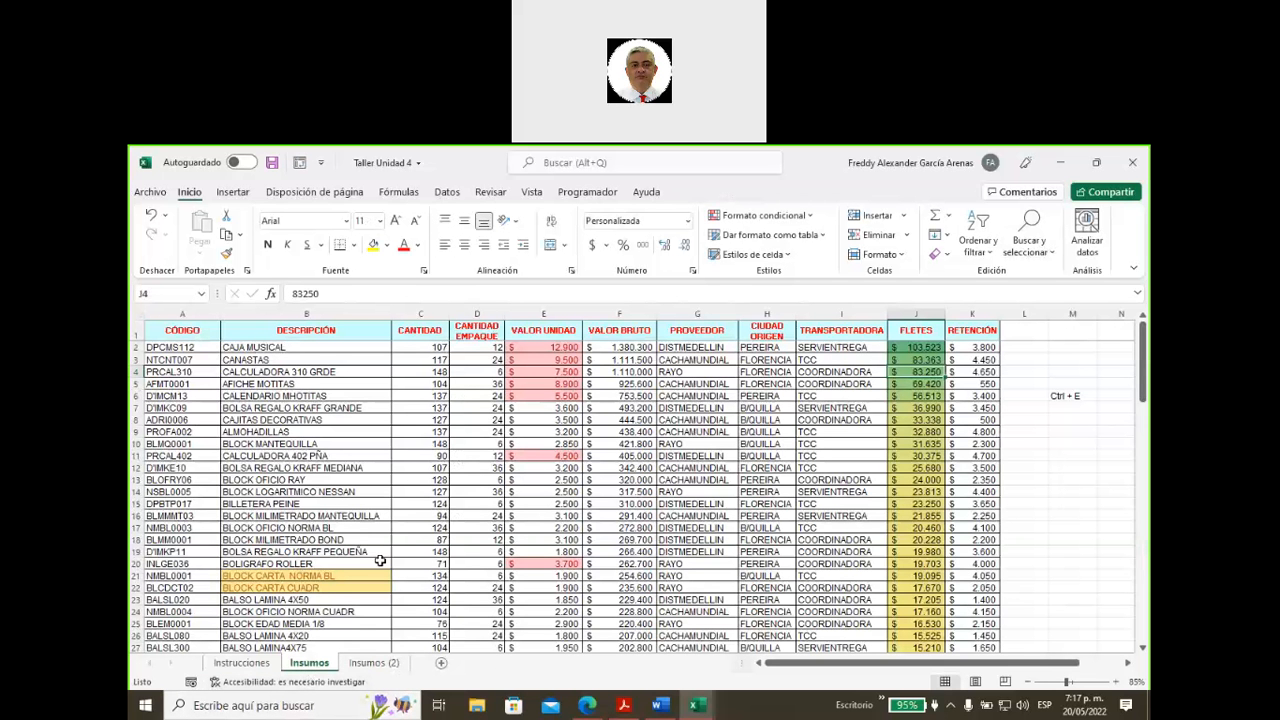
left_click(436, 455)
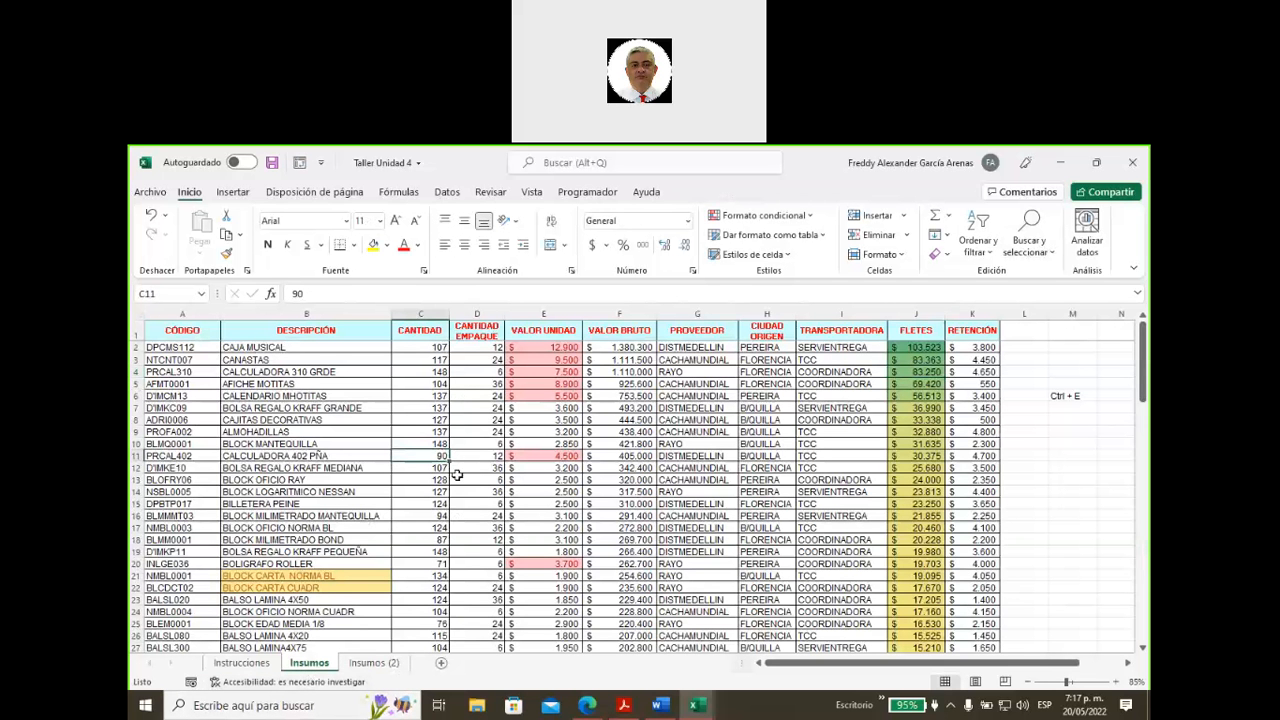
left_click(373, 663)
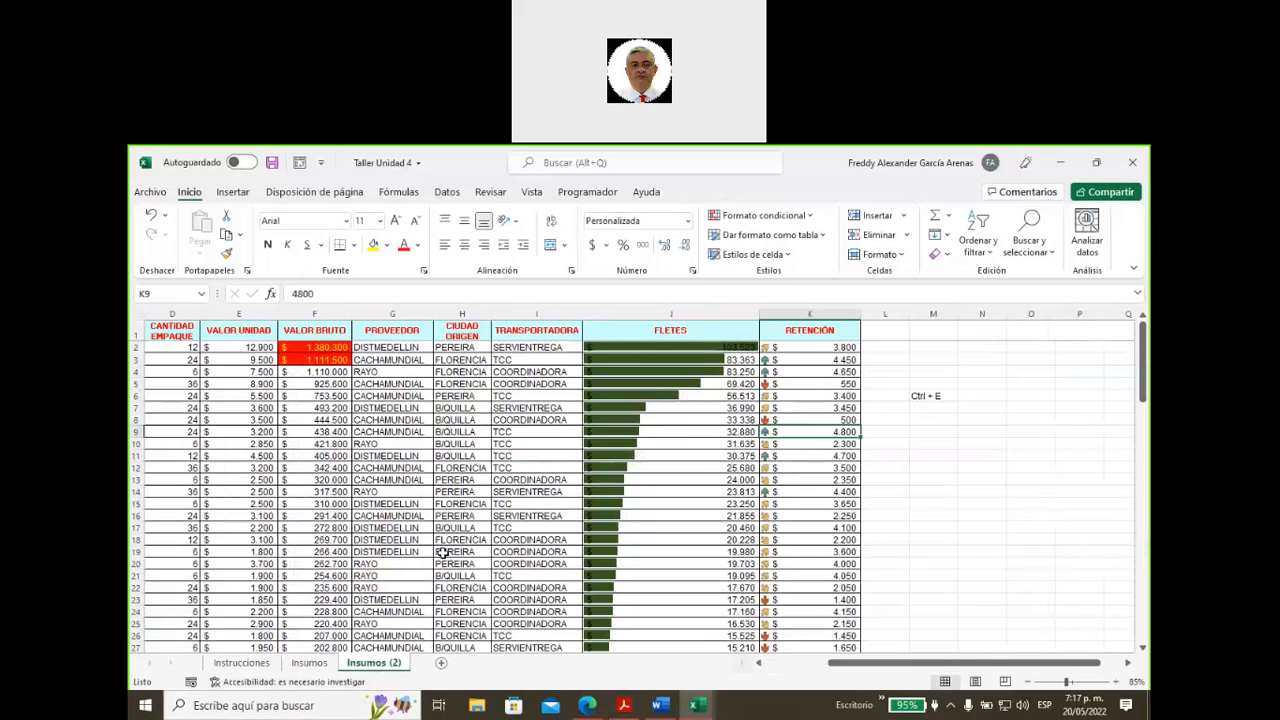
left_click(413, 480)
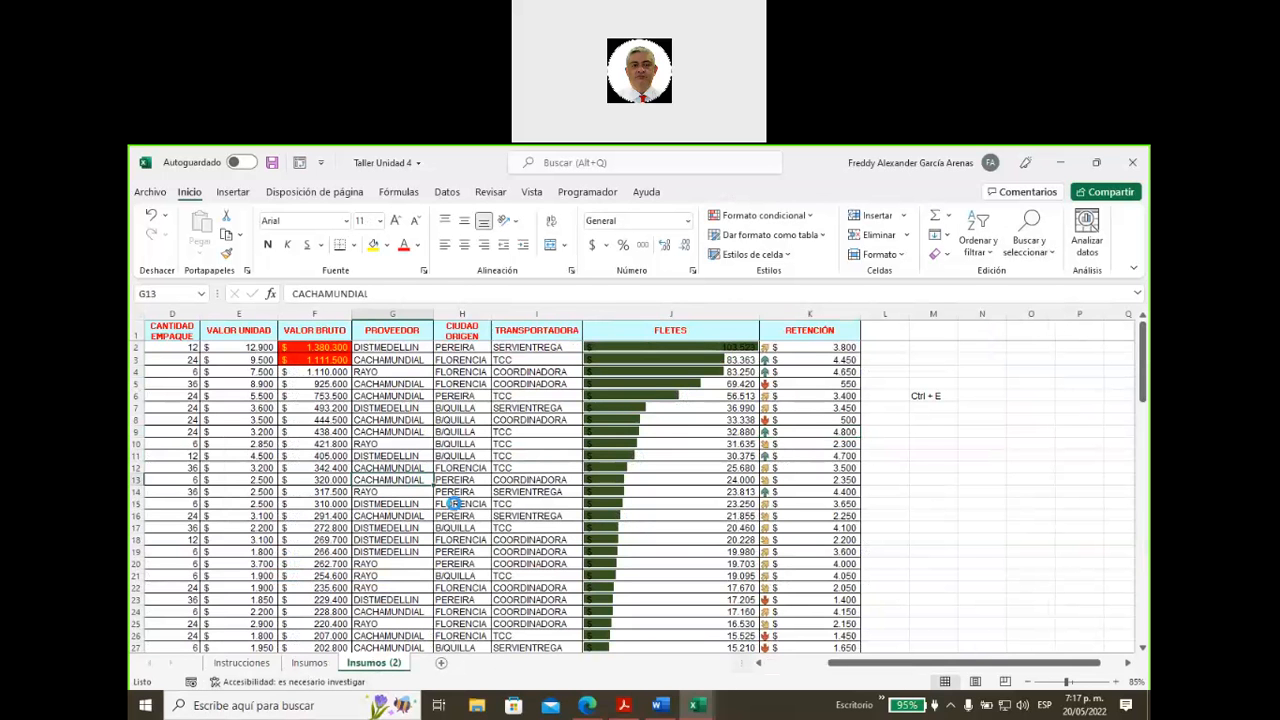
key("ctrl+a")
left_click(808, 216)
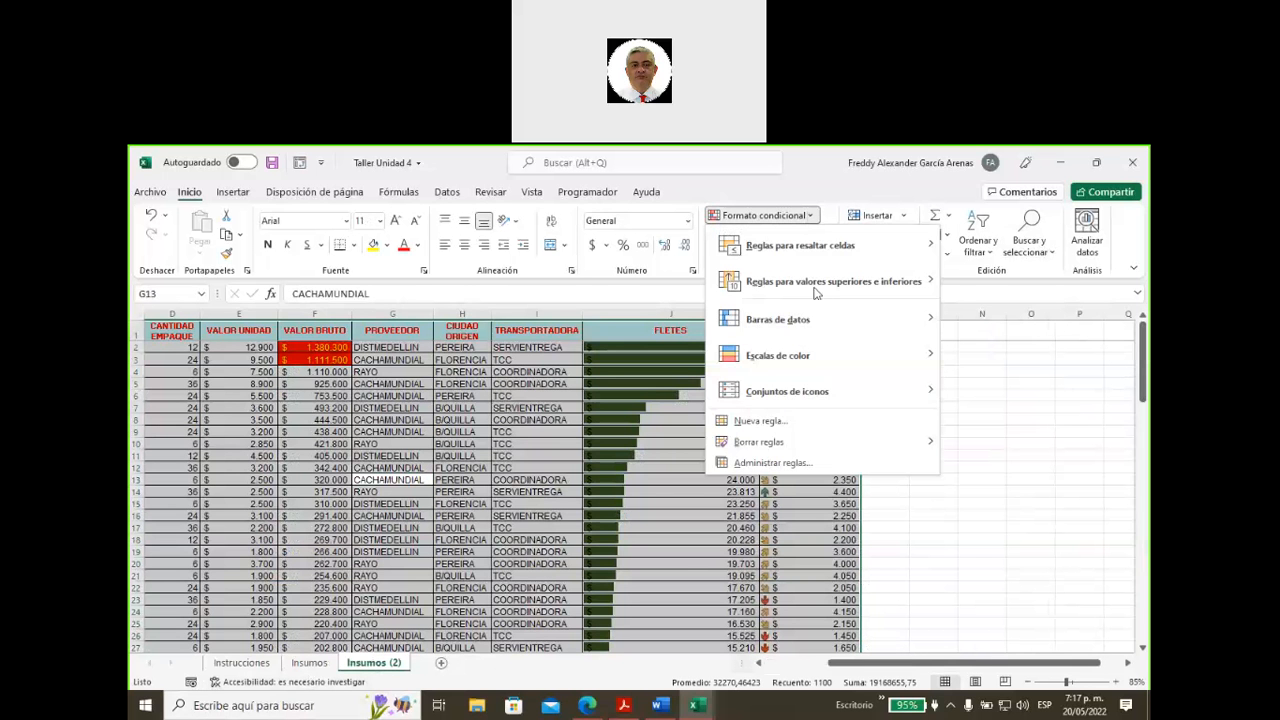
mouse_move(762, 445)
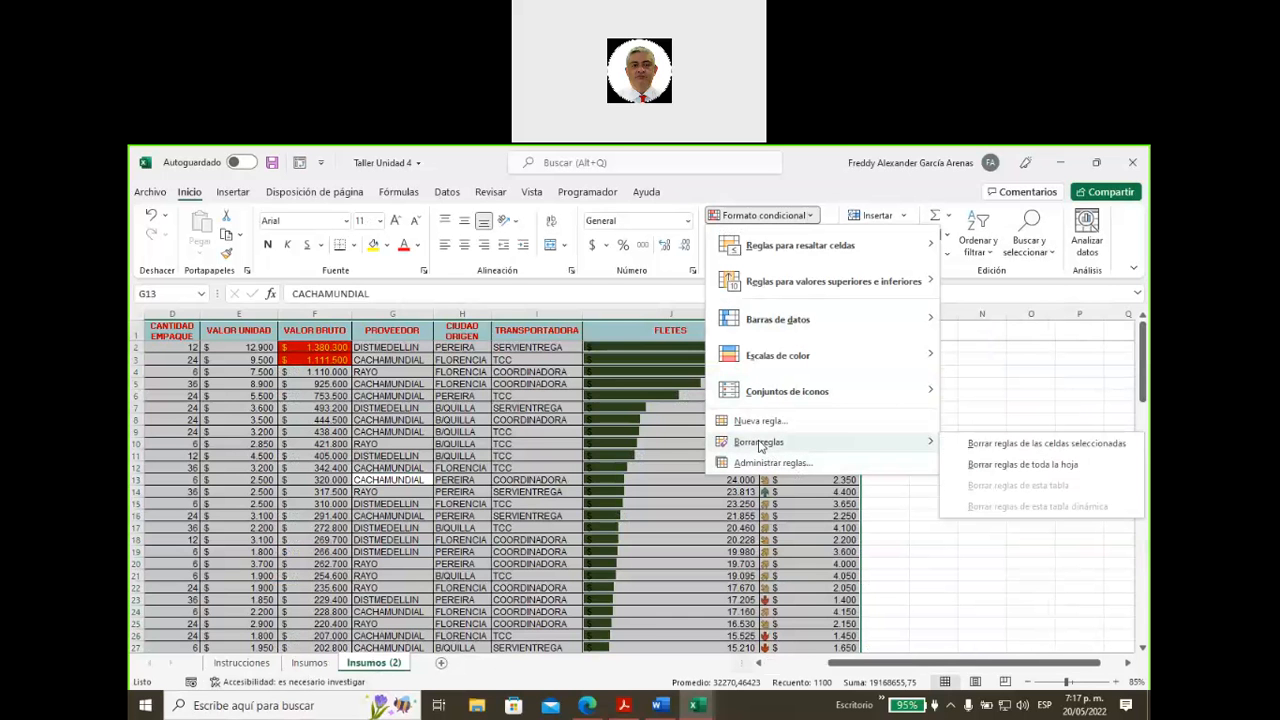
left_click(985, 445)
left_click(537, 506)
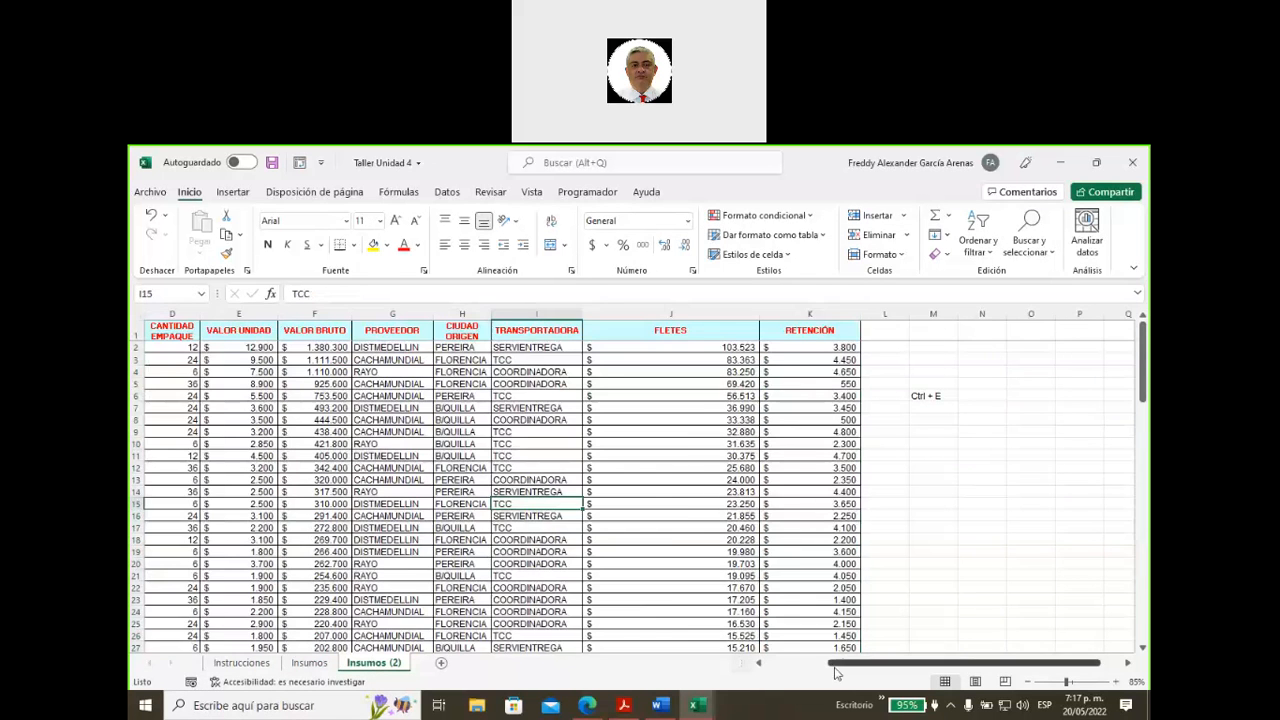
- Rename the Insumos (2) sheet as filtros
left_click_drag(838, 668, 762, 684)
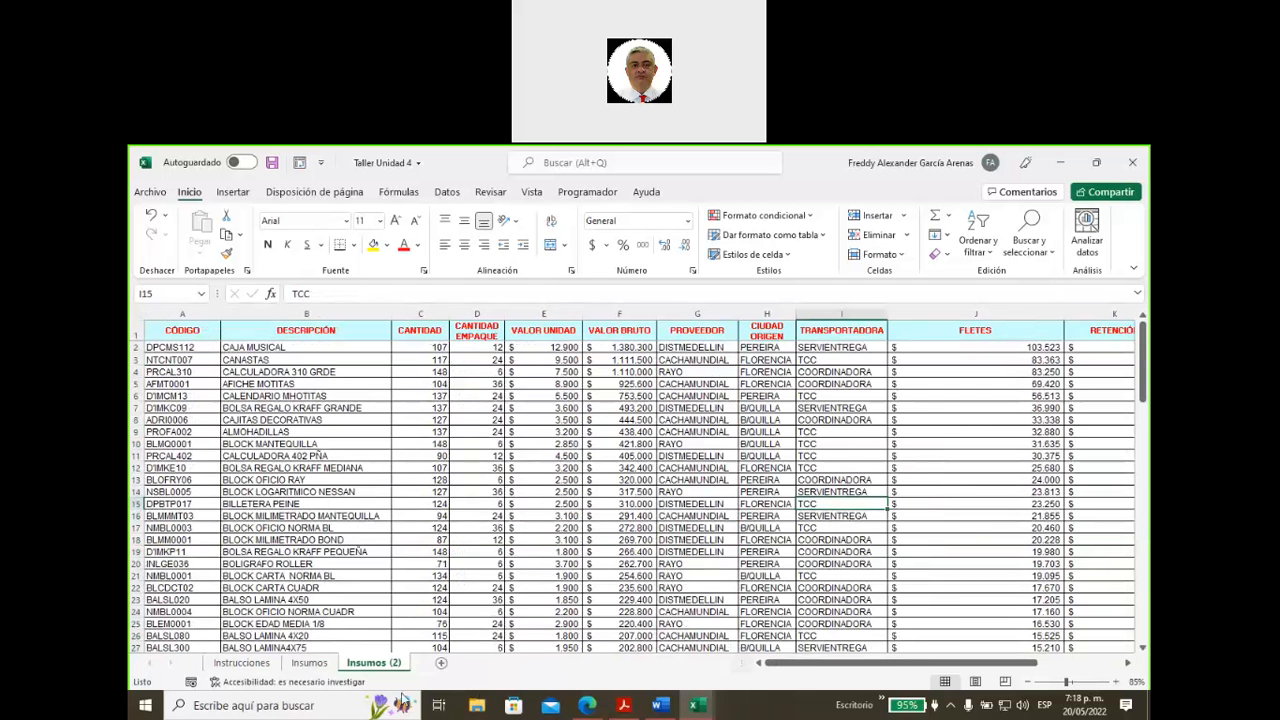
right_click(378, 664)
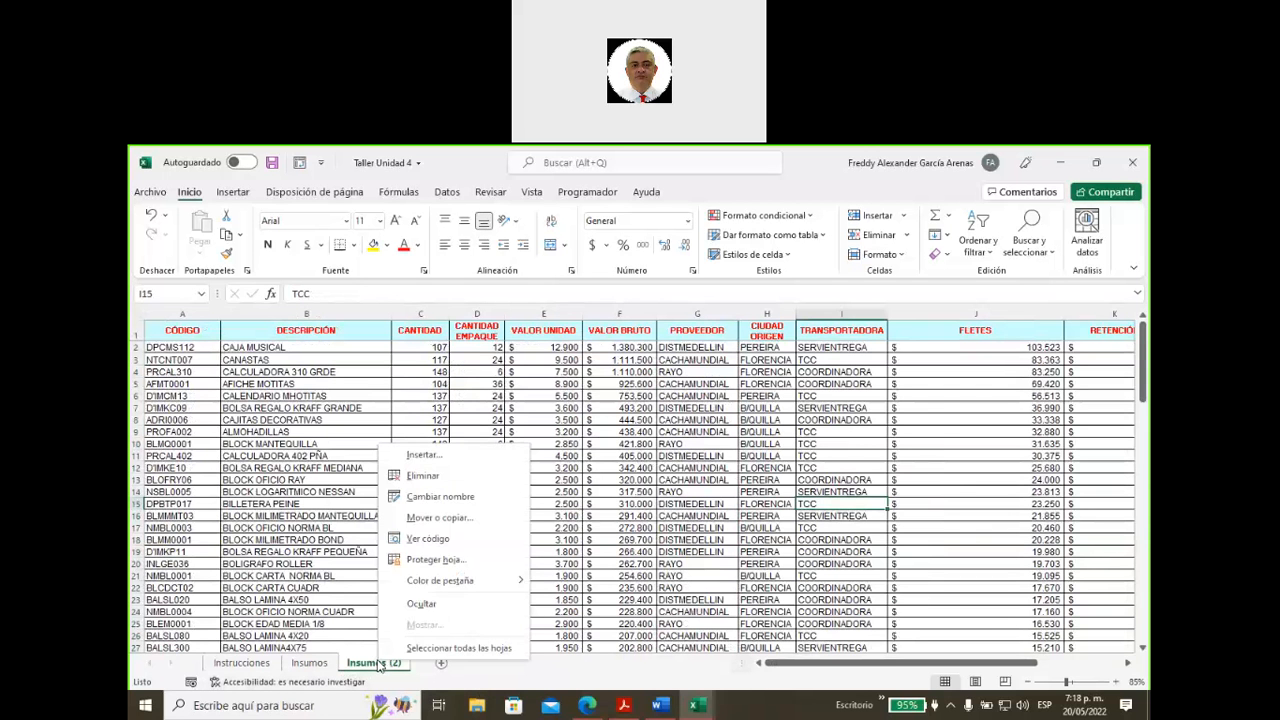
left_click(440, 510)
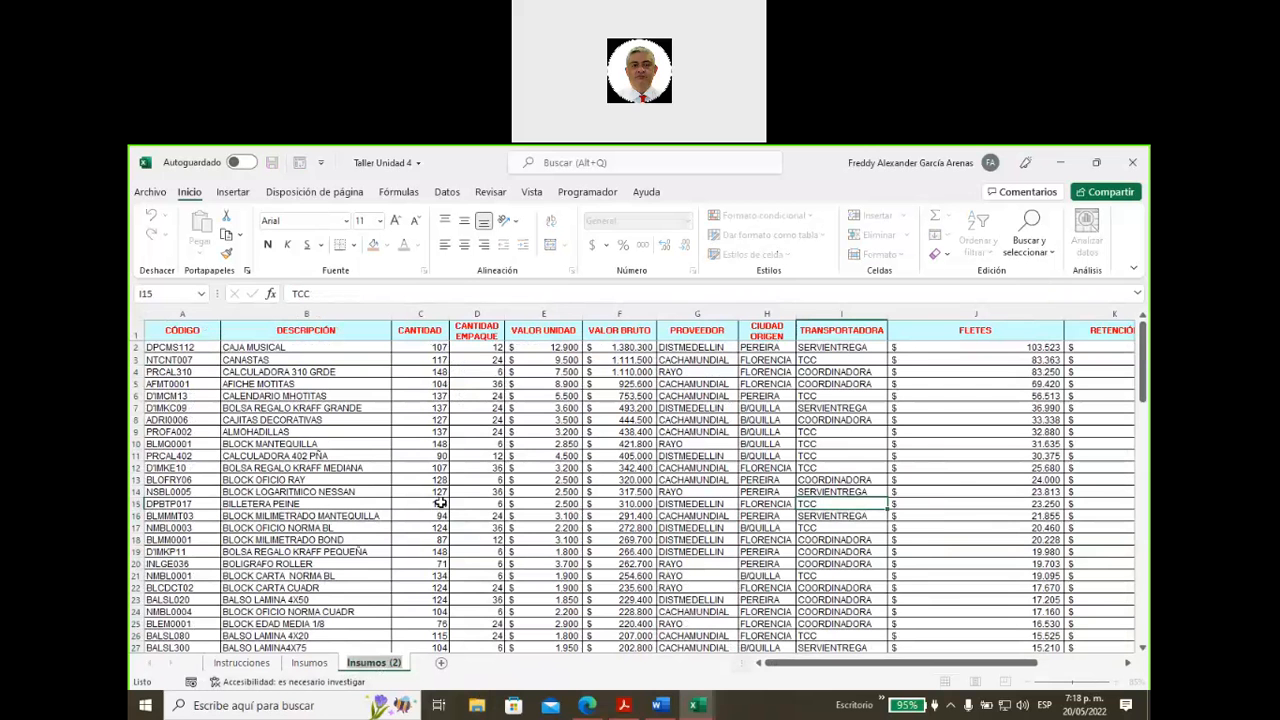
type("filtros")
key("Return")
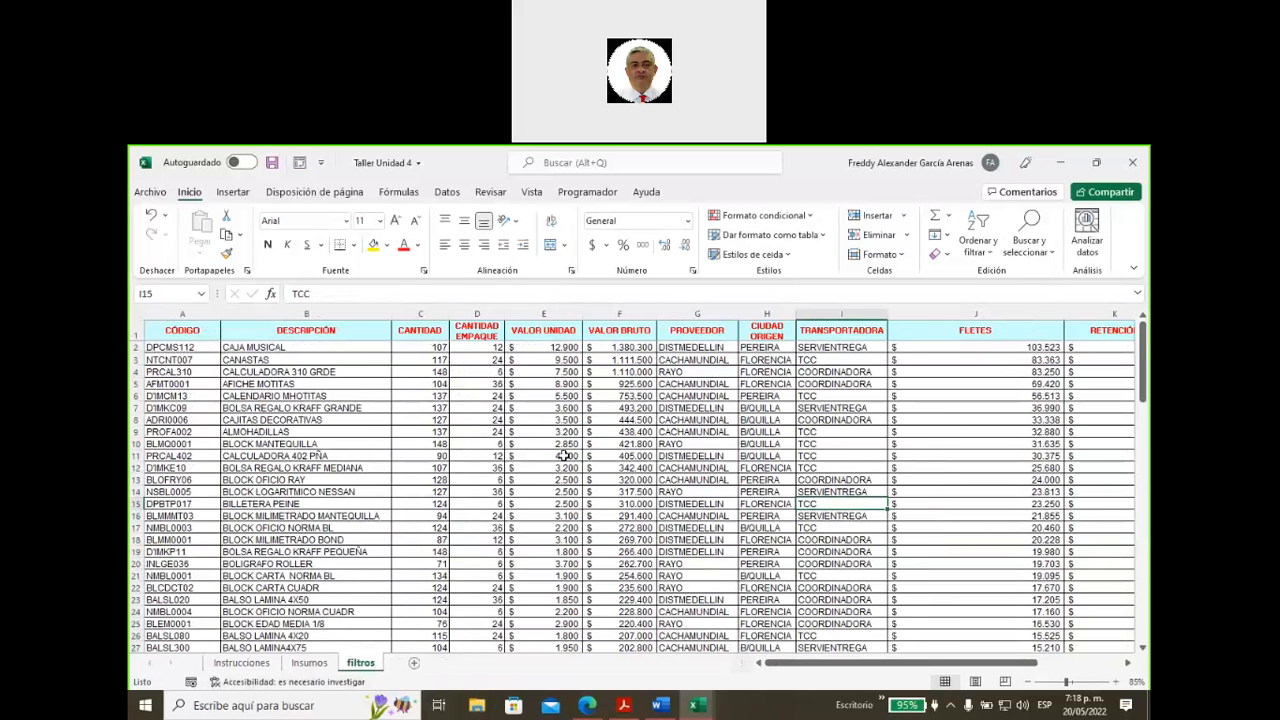
- Fit the widths of the FLETES and RETENCIÓN columns to their contents
double_click(1066, 316)
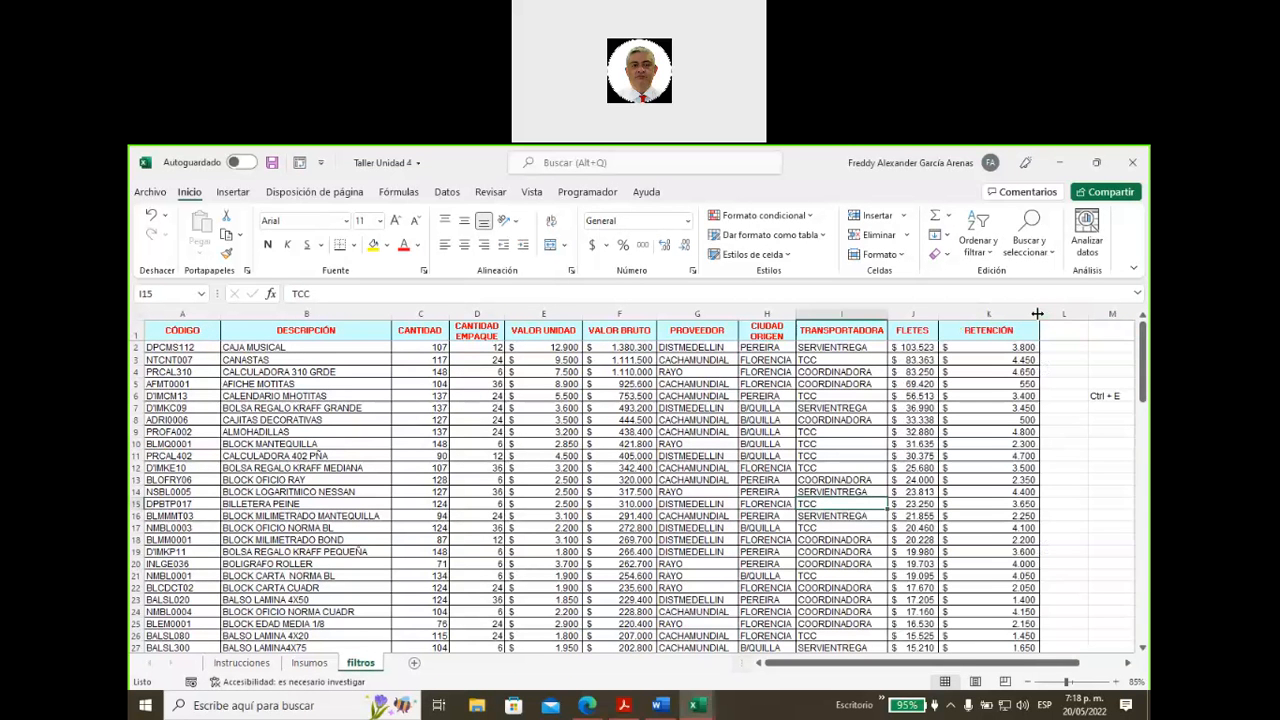
double_click(1038, 315)
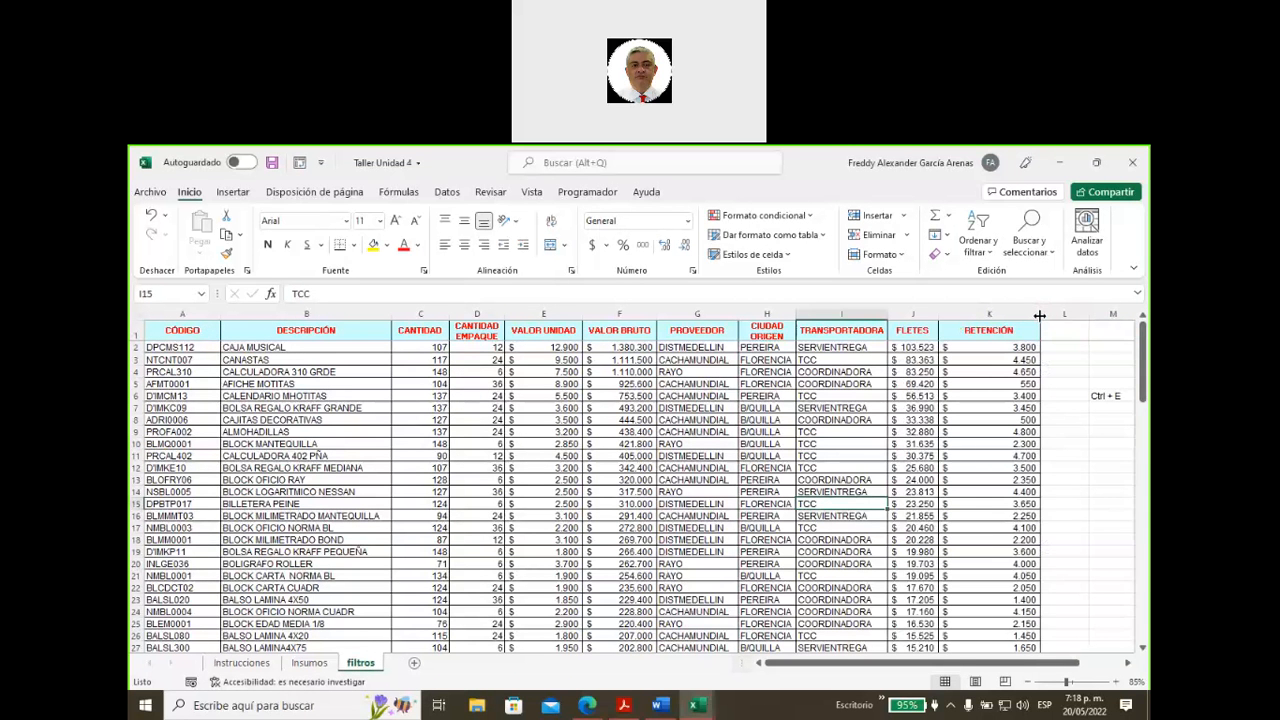
double_click(1039, 315)
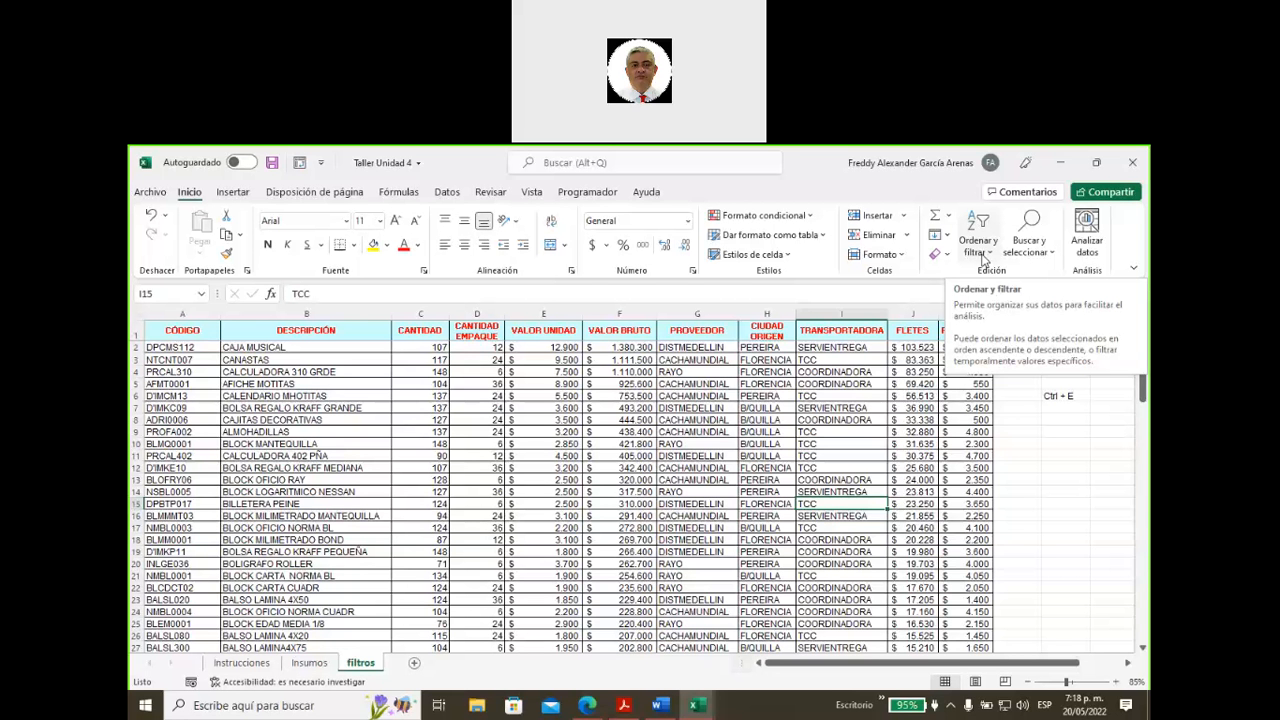
- Turn on filtering for the data table and select its header row from CÓDIGO to RETENCIÓN
left_click(982, 258)
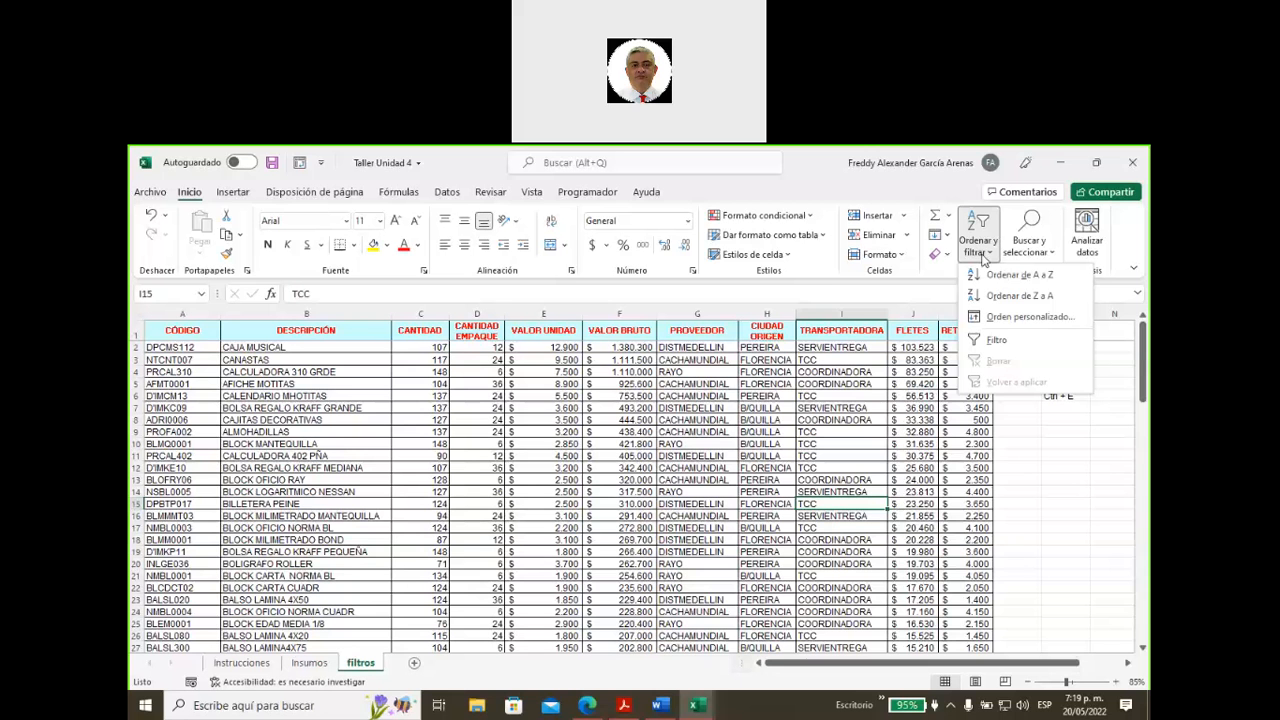
left_click(996, 341)
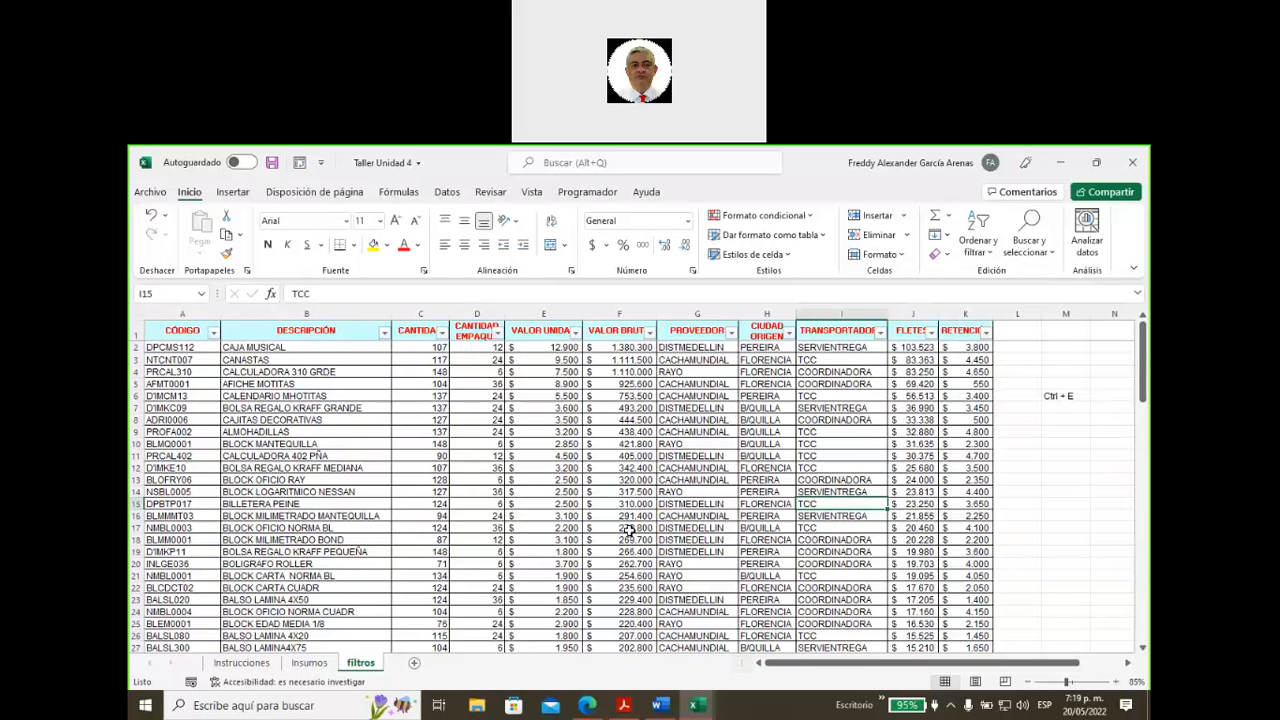
left_click(184, 335)
left_click_drag(184, 335, 985, 331)
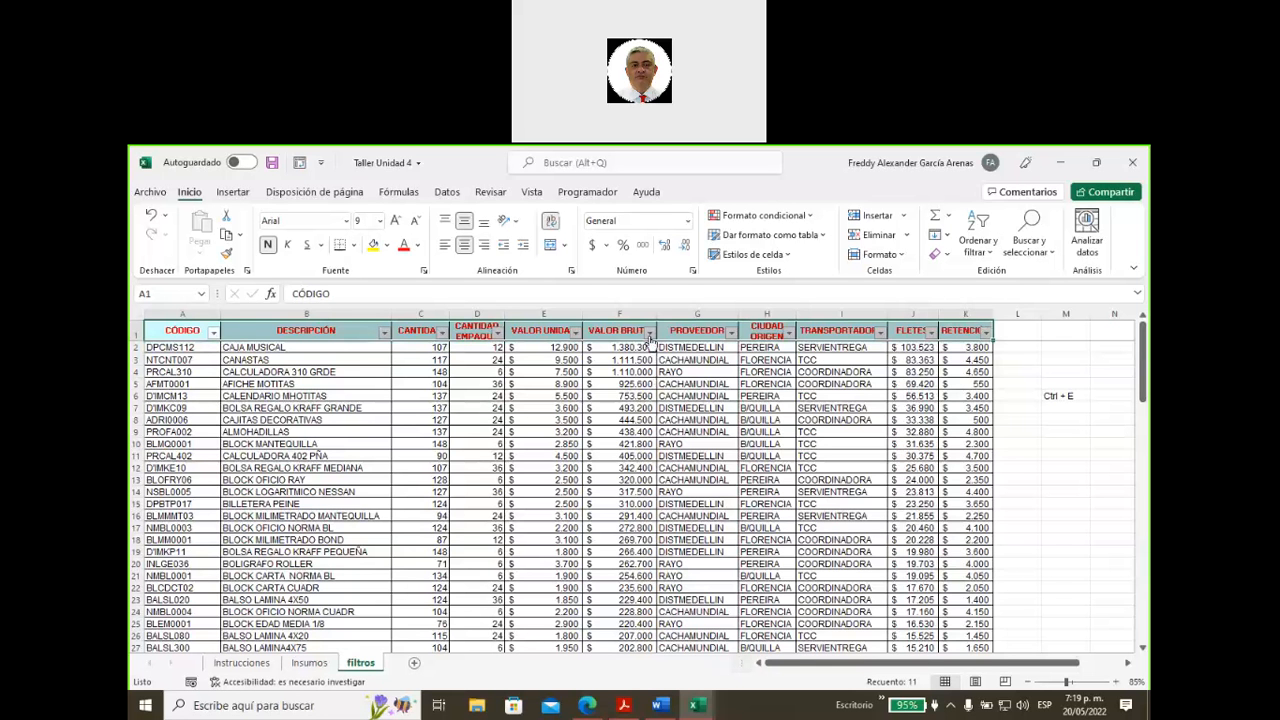
- Examine the number filter options offered for VALOR BRUTO and the values in that column
left_click_drag(632, 385, 632, 395)
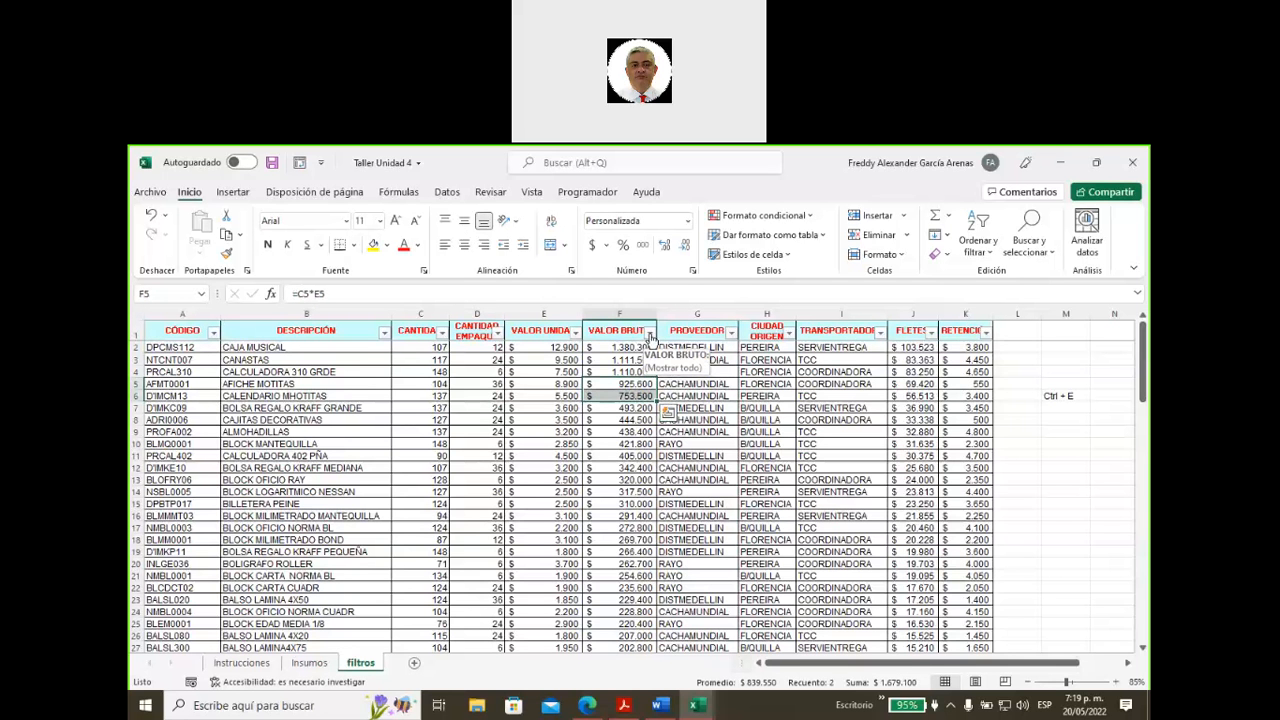
left_click(650, 333)
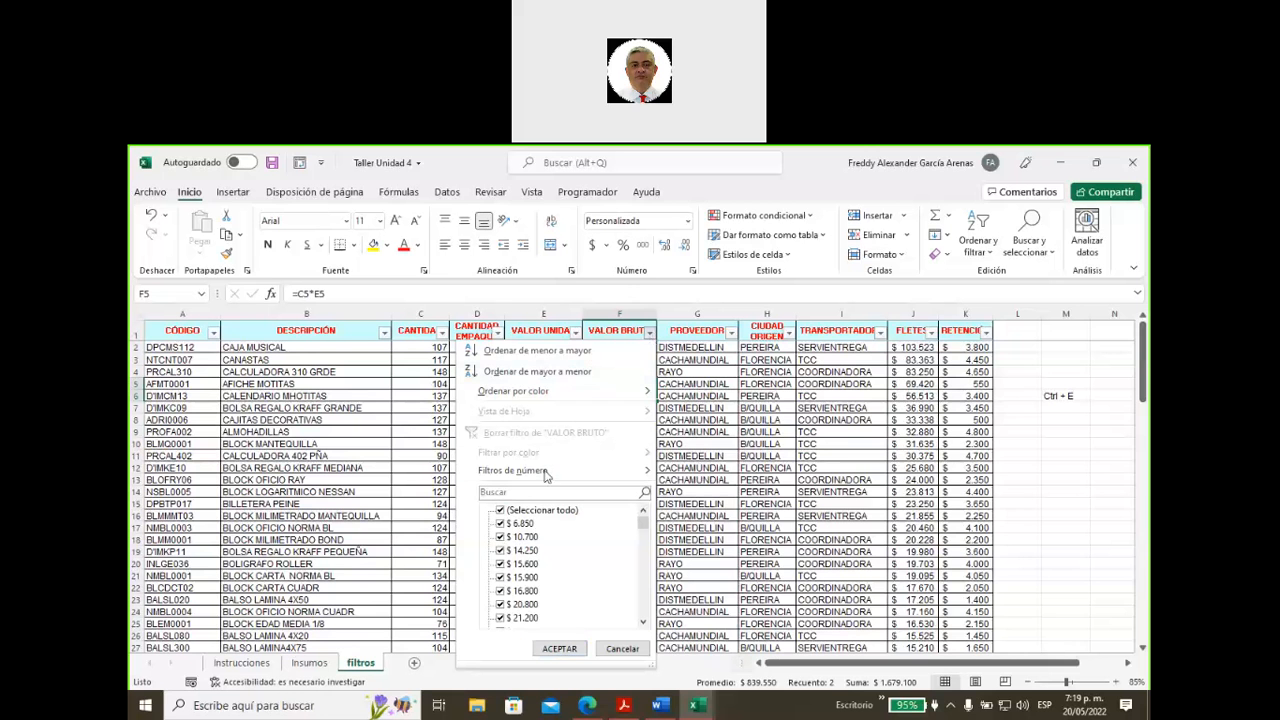
mouse_move(545, 475)
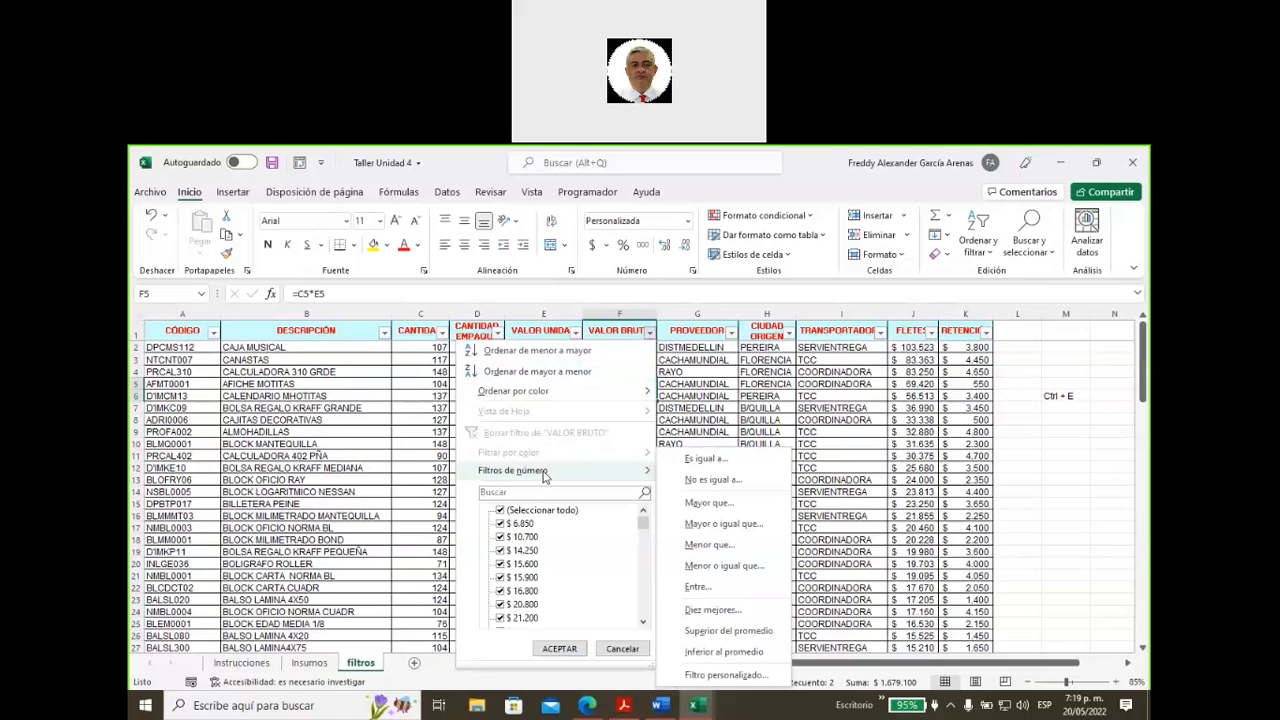
left_click(797, 382)
left_click_drag(618, 346, 625, 645)
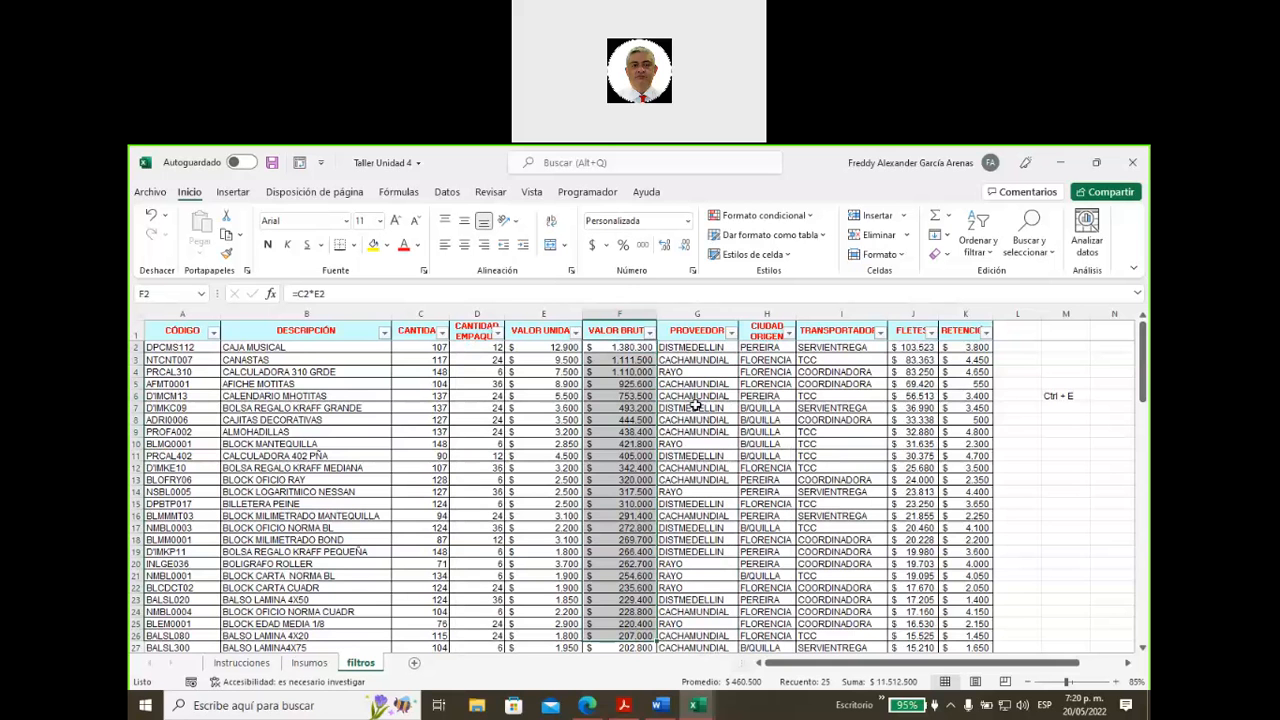
- Filter the table by PROVEEDOR so that only the RAYO records are shown
left_click(731, 333)
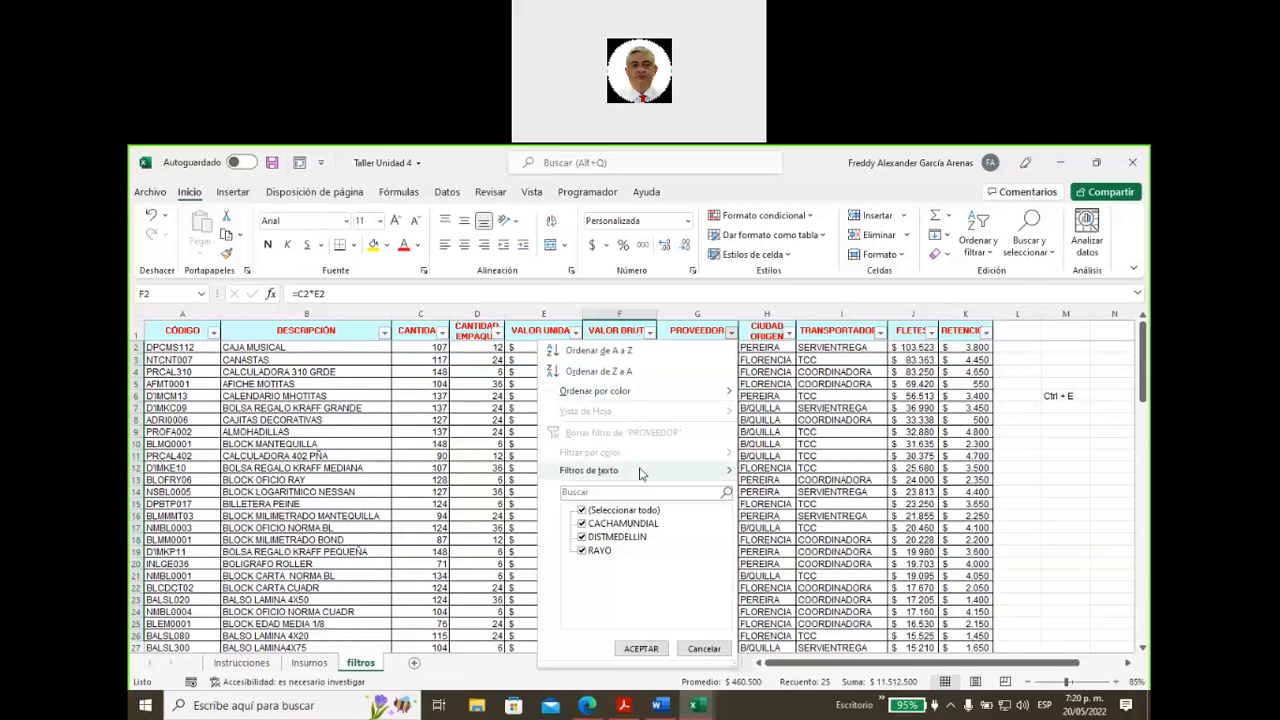
mouse_move(641, 474)
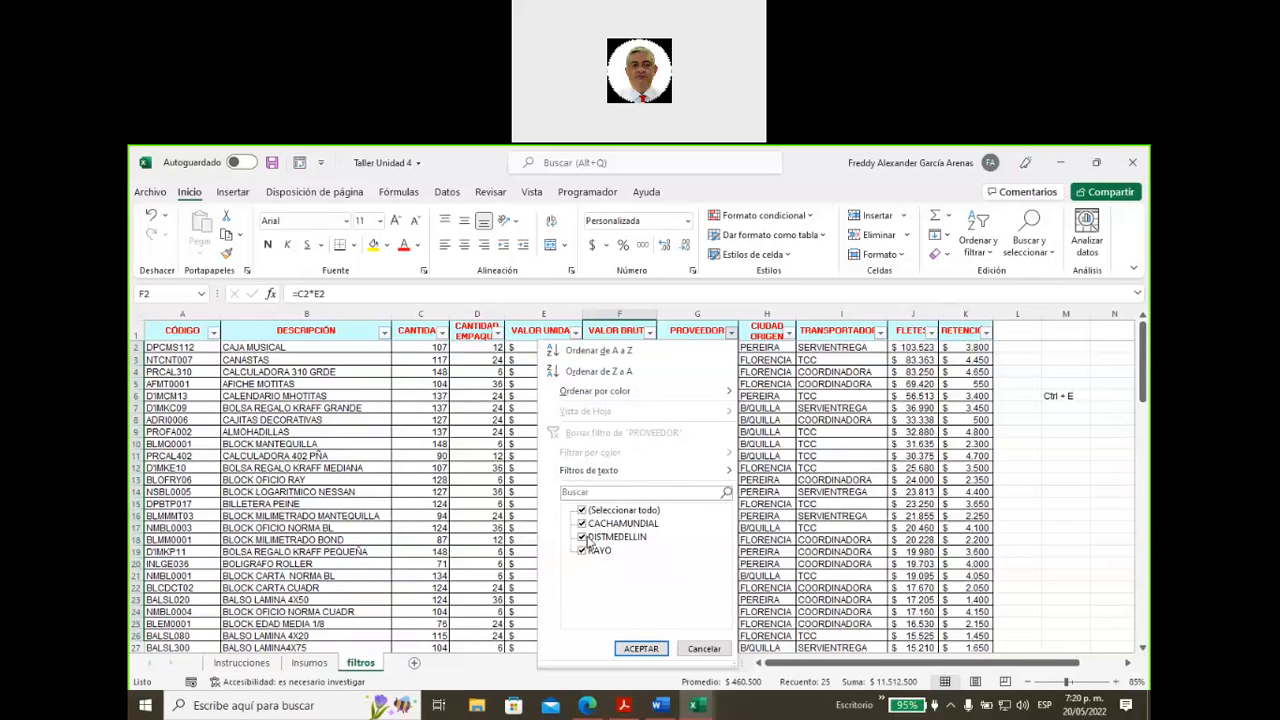
left_click(582, 510)
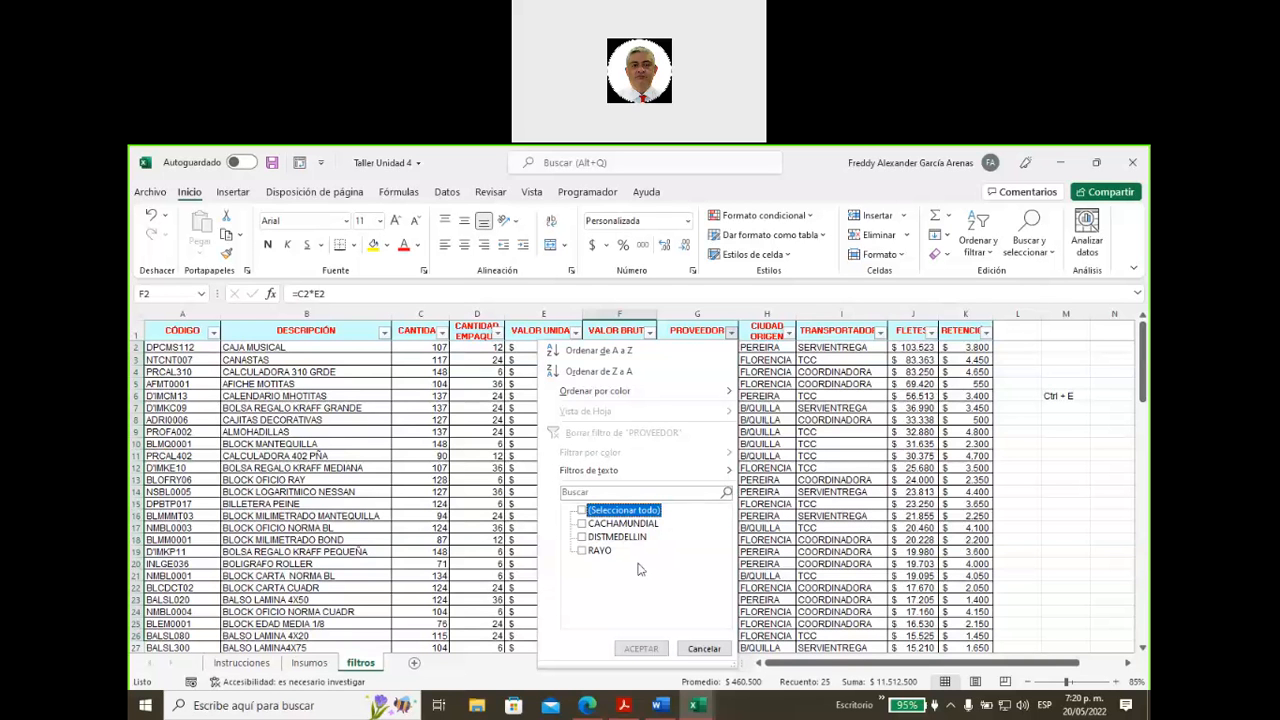
left_click(582, 551)
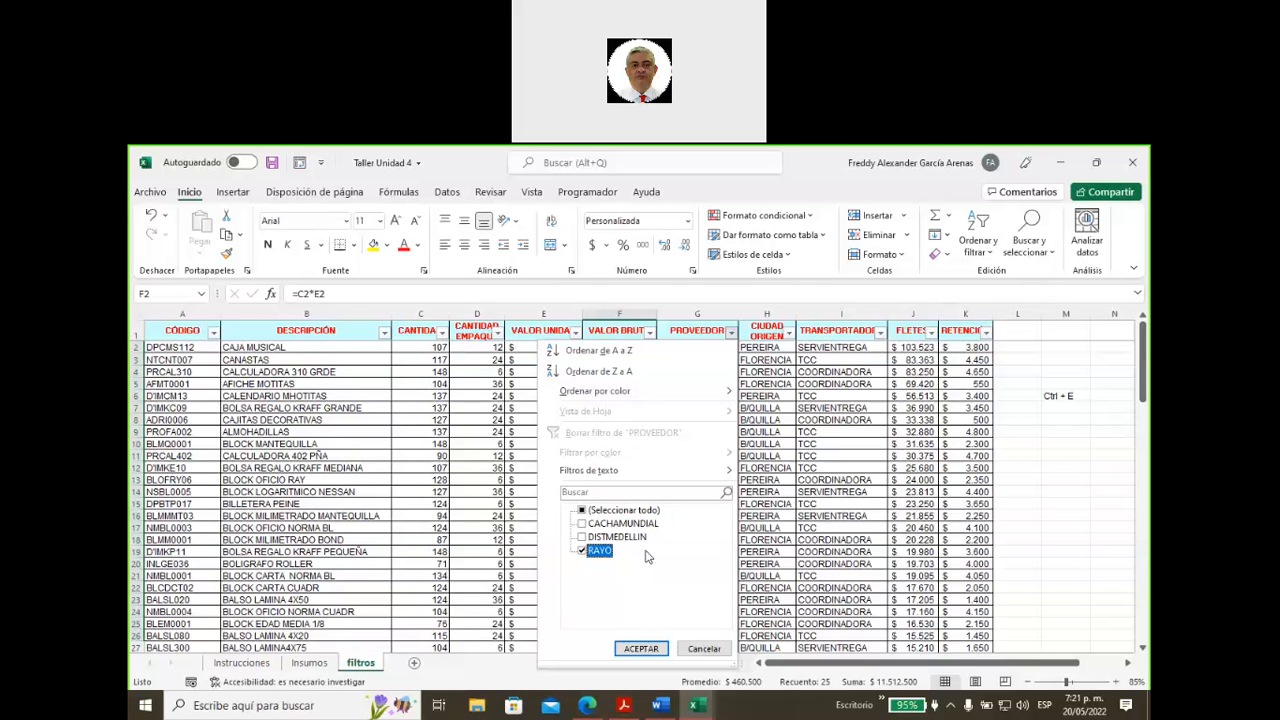
left_click(641, 649)
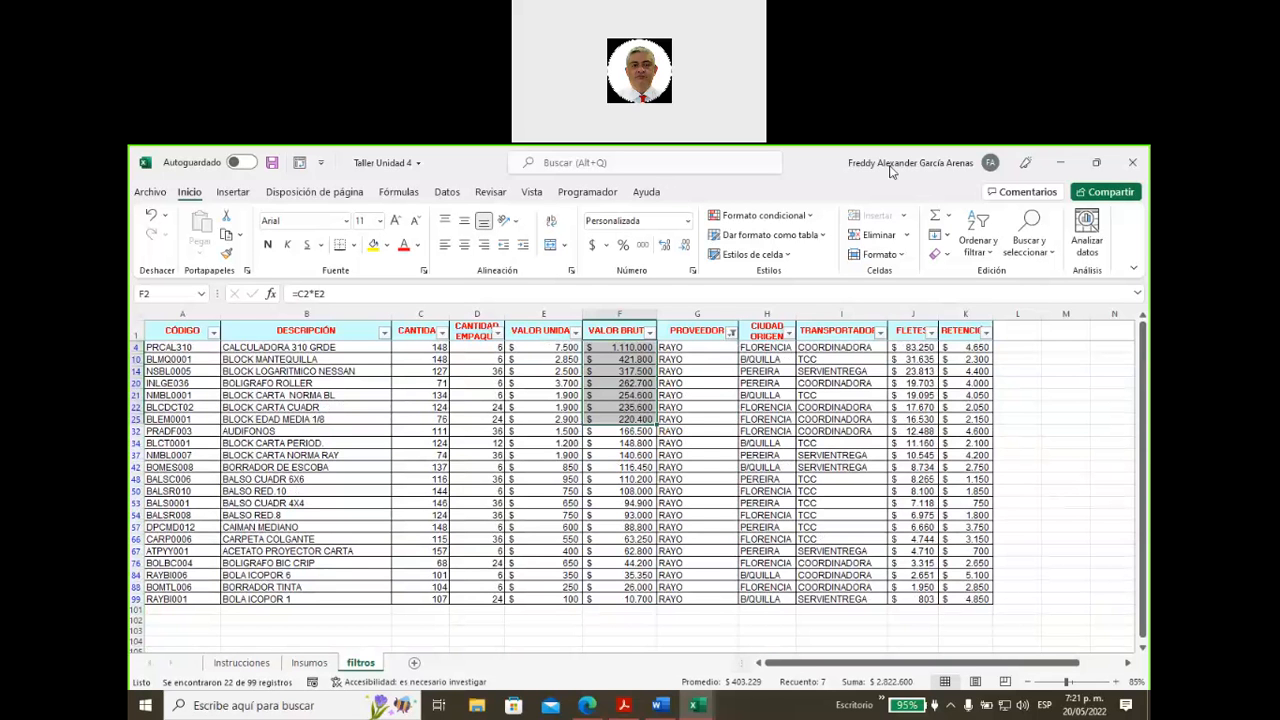
- Mark the filtered rows, the PROVEEDOR filter and the RAYO values with freehand green pen strokes, and clear the marks
left_click_drag(1003, 348, 1013, 378)
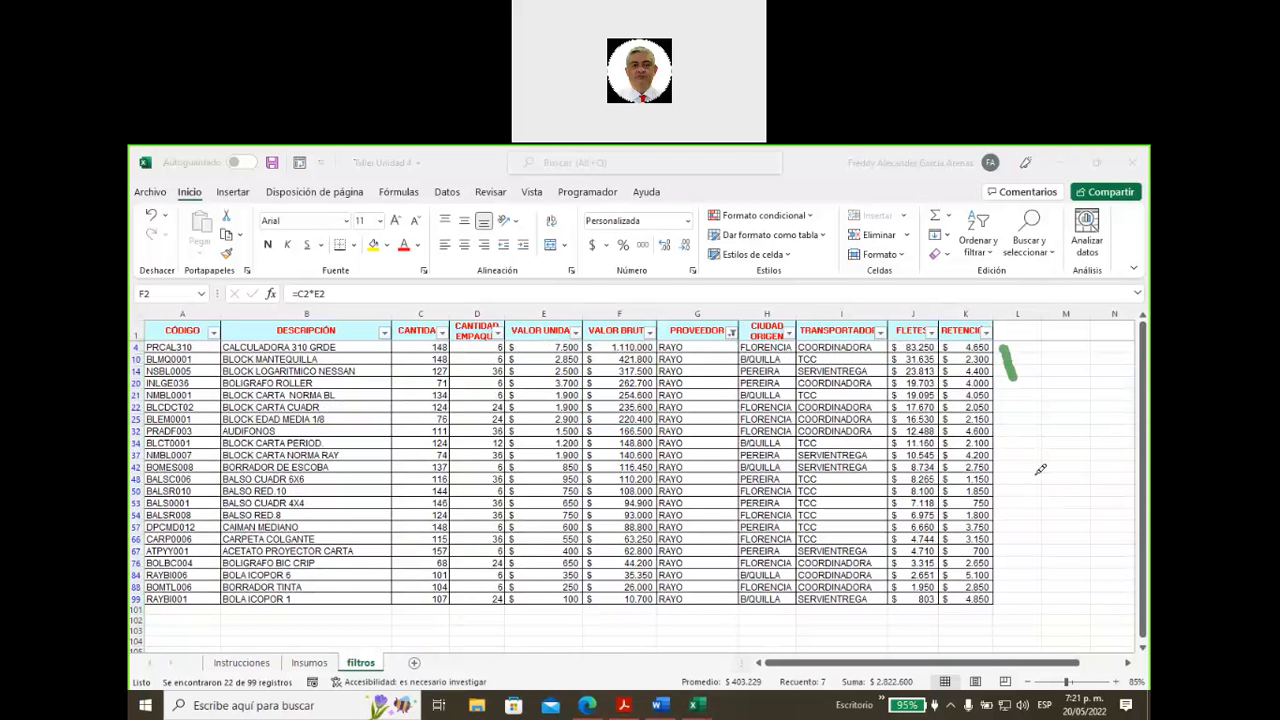
left_click_drag(1040, 469, 1004, 602)
mouse_move(707, 349)
left_mouse_down()
mouse_move(736, 352)
mouse_move(770, 322)
mouse_move(745, 306)
mouse_move(724, 316)
mouse_move(712, 352)
mouse_move(726, 348)
left_mouse_up()
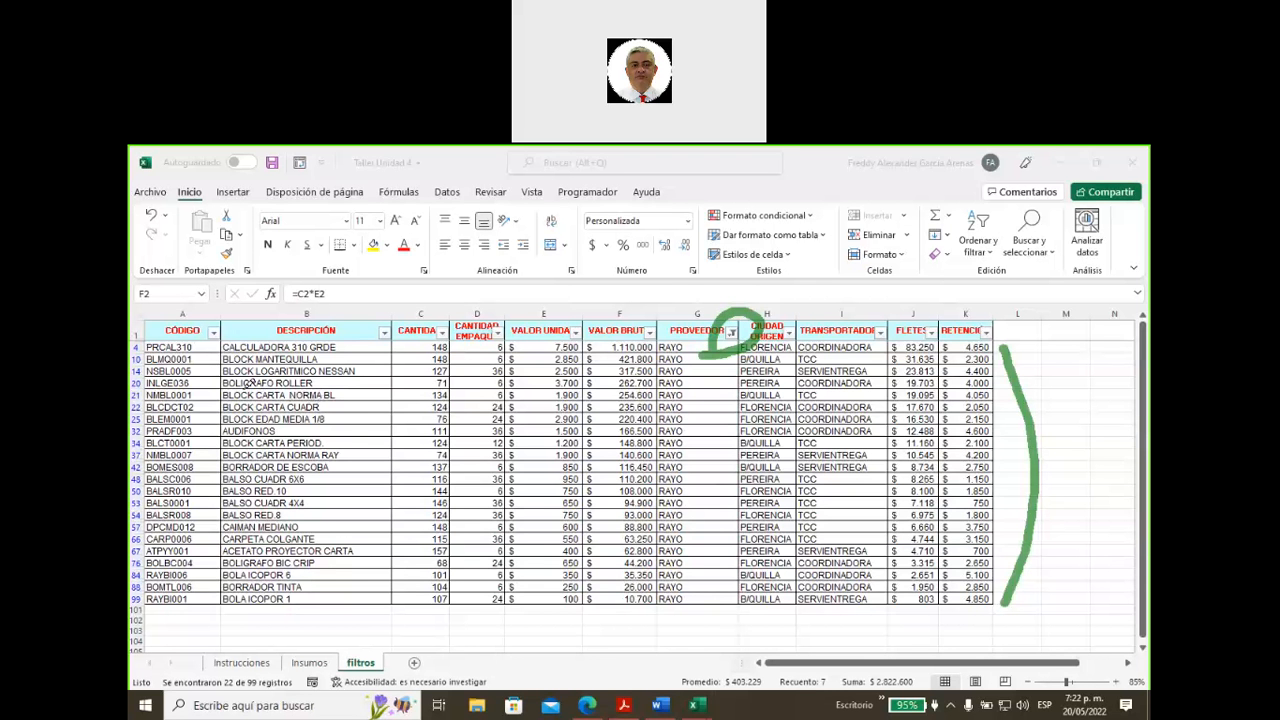
mouse_move(305, 432)
left_mouse_down()
mouse_move(180, 425)
mouse_move(144, 296)
mouse_move(174, 340)
mouse_move(183, 488)
mouse_move(162, 598)
mouse_move(136, 626)
left_mouse_up()
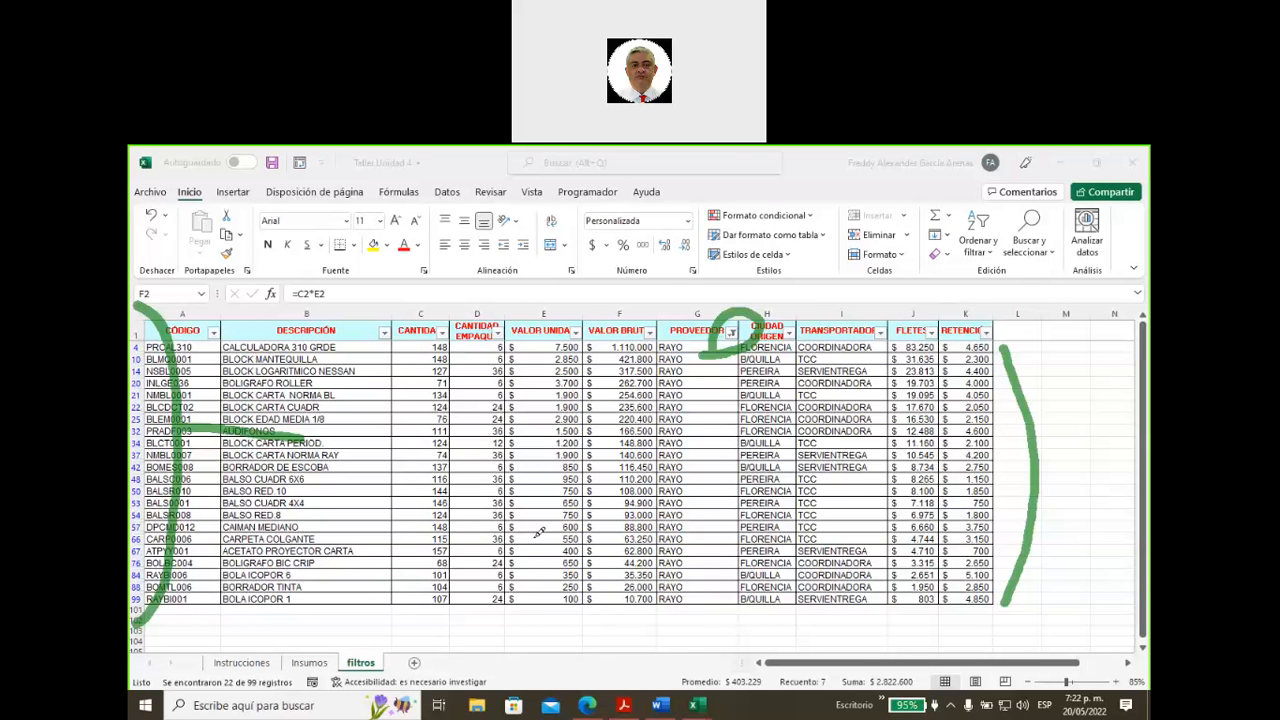
left_click(710, 552)
mouse_move(710, 552)
left_mouse_down()
mouse_move(702, 322)
mouse_move(618, 370)
mouse_move(658, 618)
mouse_move(713, 530)
left_mouse_up()
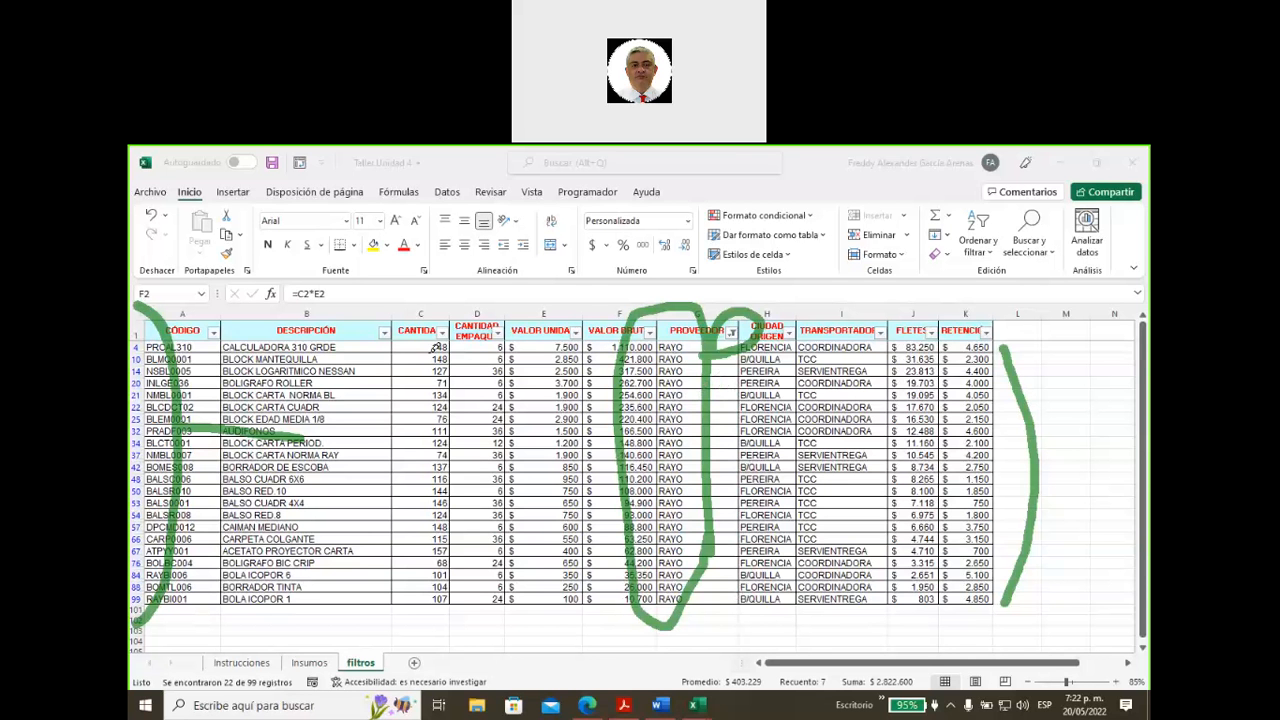
left_click(188, 270)
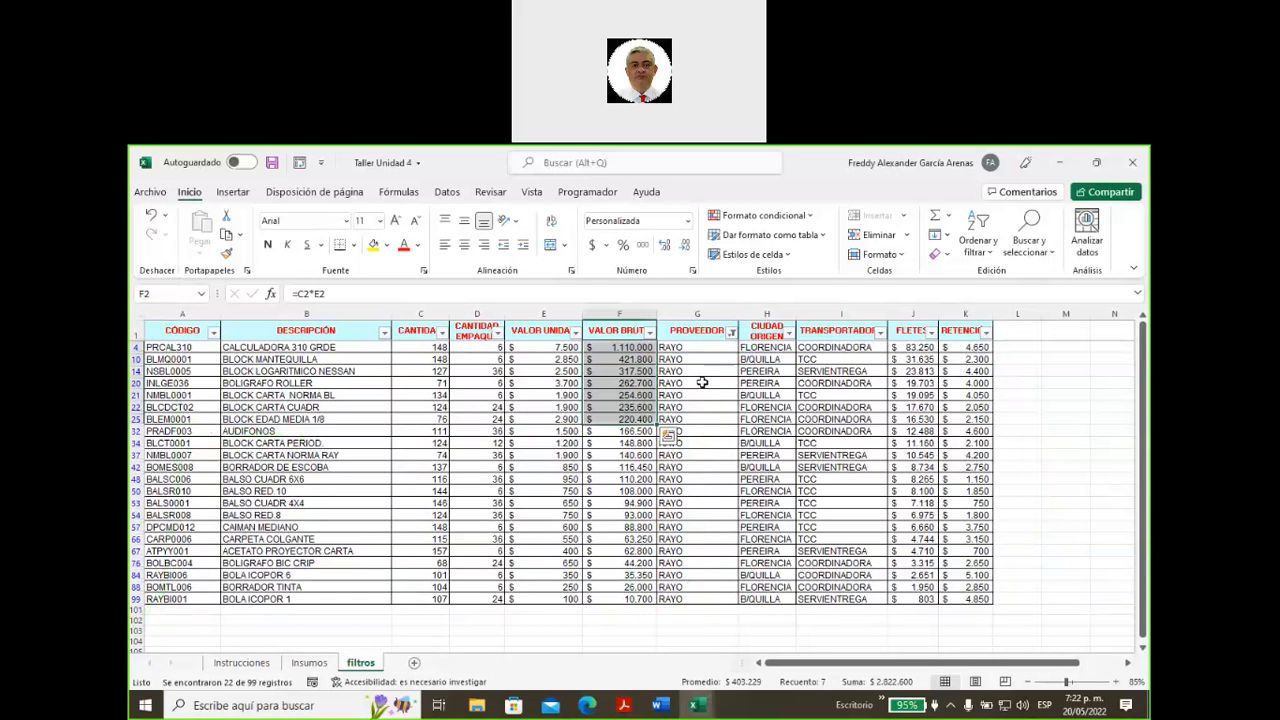
- Check the PROVEEDOR filter list and select the filtered RAYO cells in that column
left_click(701, 331)
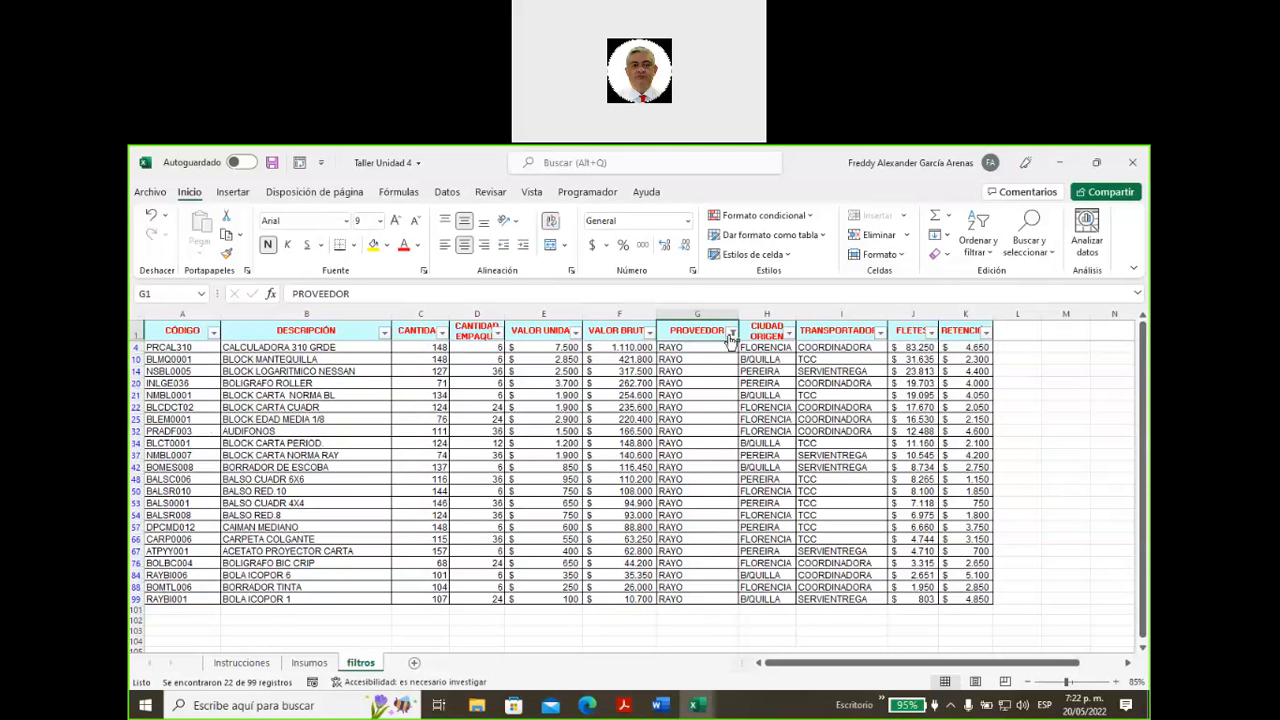
left_click(732, 333)
key("Escape")
left_click_drag(689, 346, 676, 596)
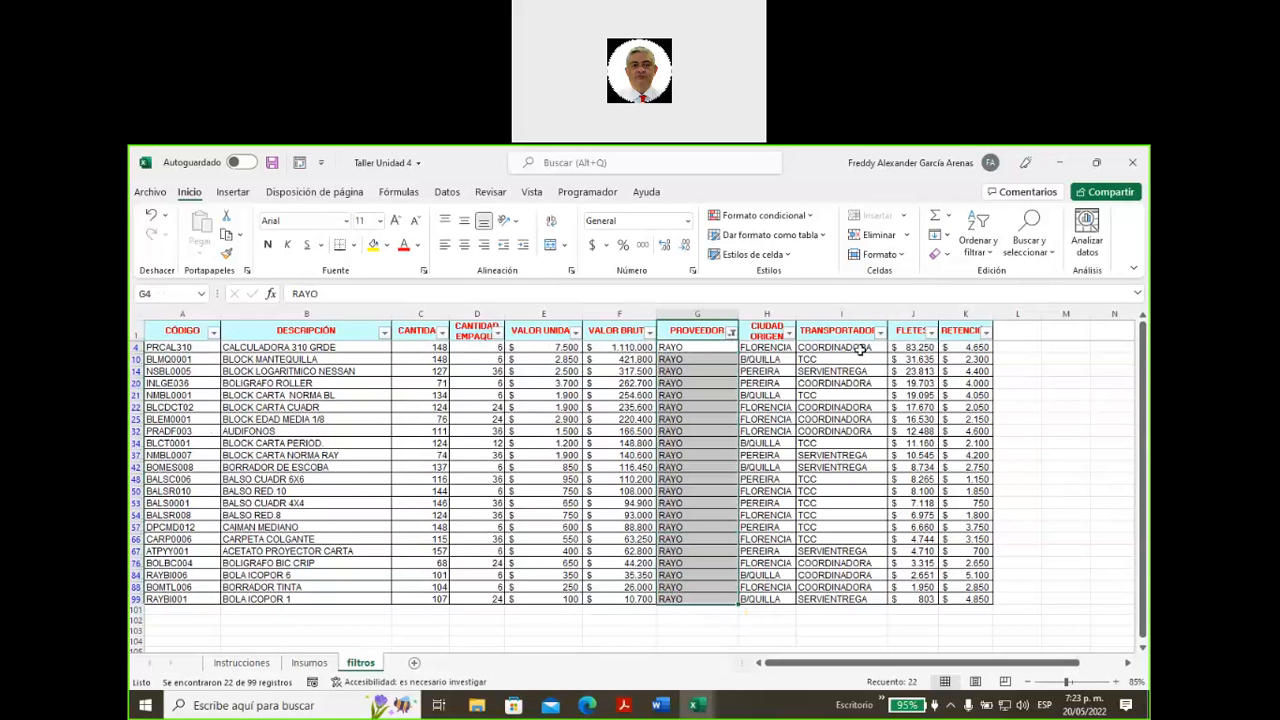
- Filter the RAYO records by CIUDAD ORIGEN so that only FLORENCIA is shown
left_click(788, 332)
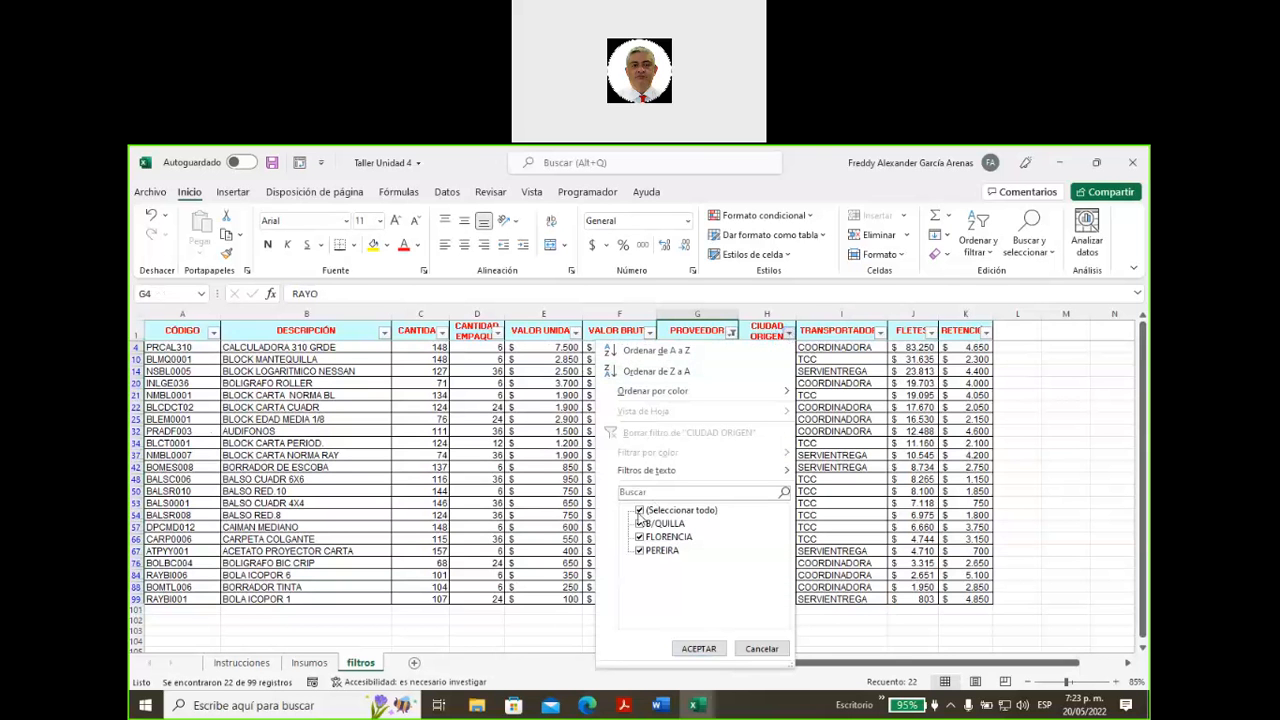
left_click(640, 511)
left_click(640, 537)
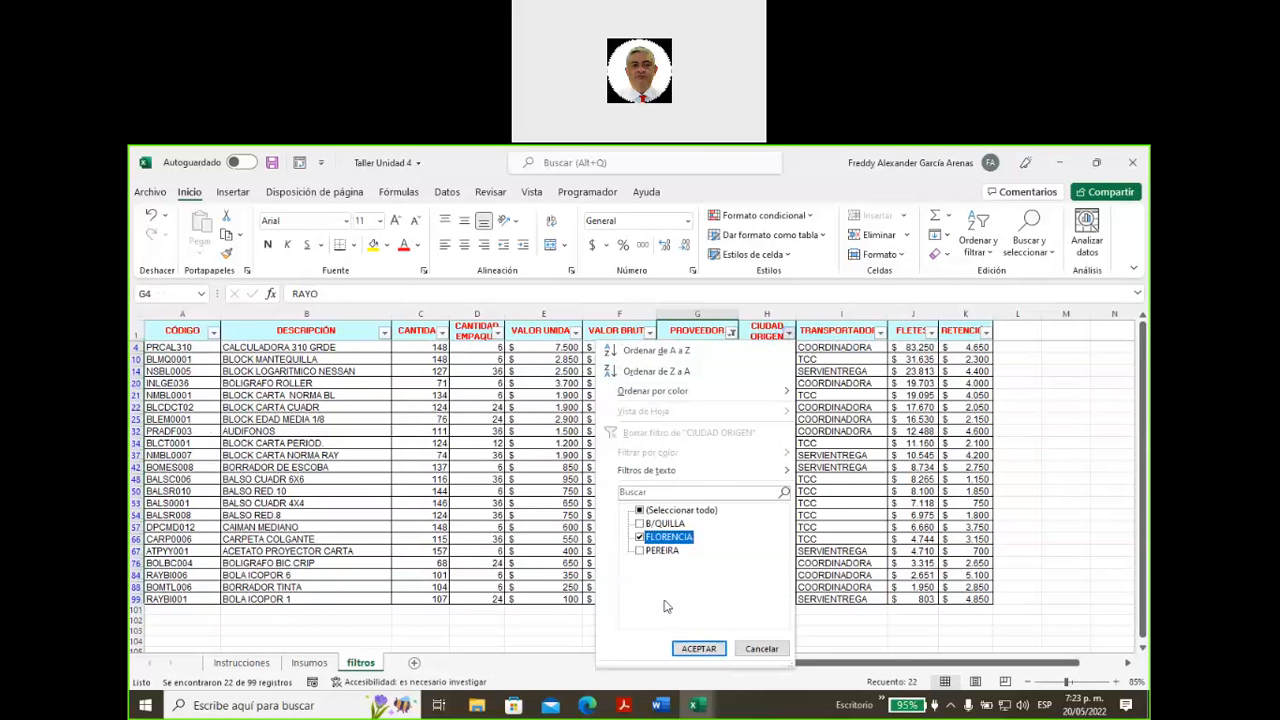
left_click(697, 649)
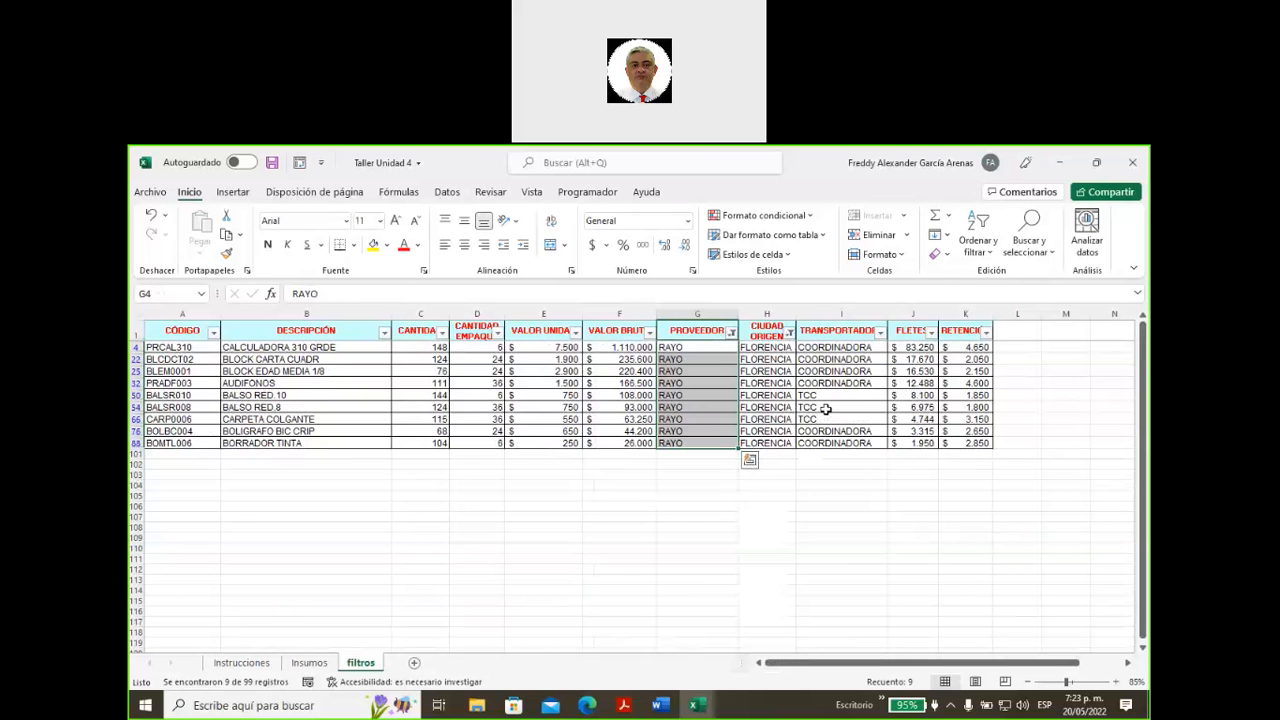
- Review the two filtered columns by selecting PROVEEDOR and CIUDAD ORIGEN from header to last row
left_click(704, 333)
left_click_drag(706, 344, 706, 450)
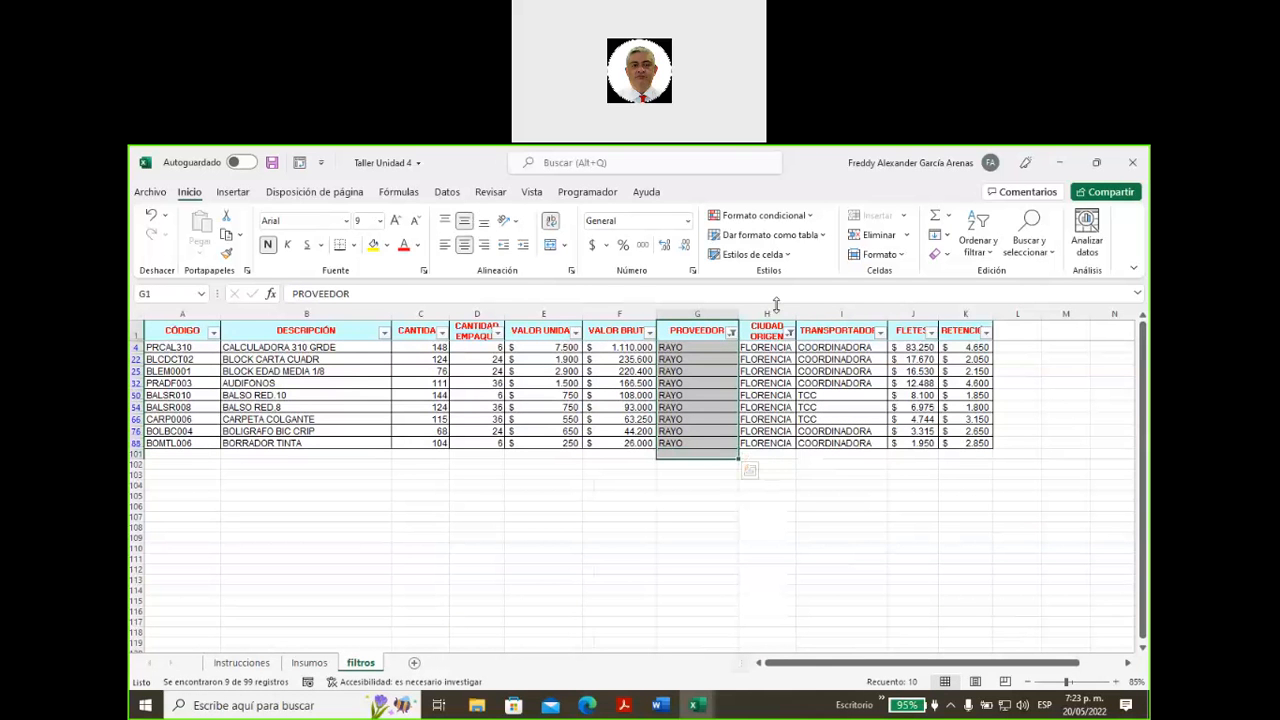
left_click(767, 332)
left_click(767, 452, "shift")
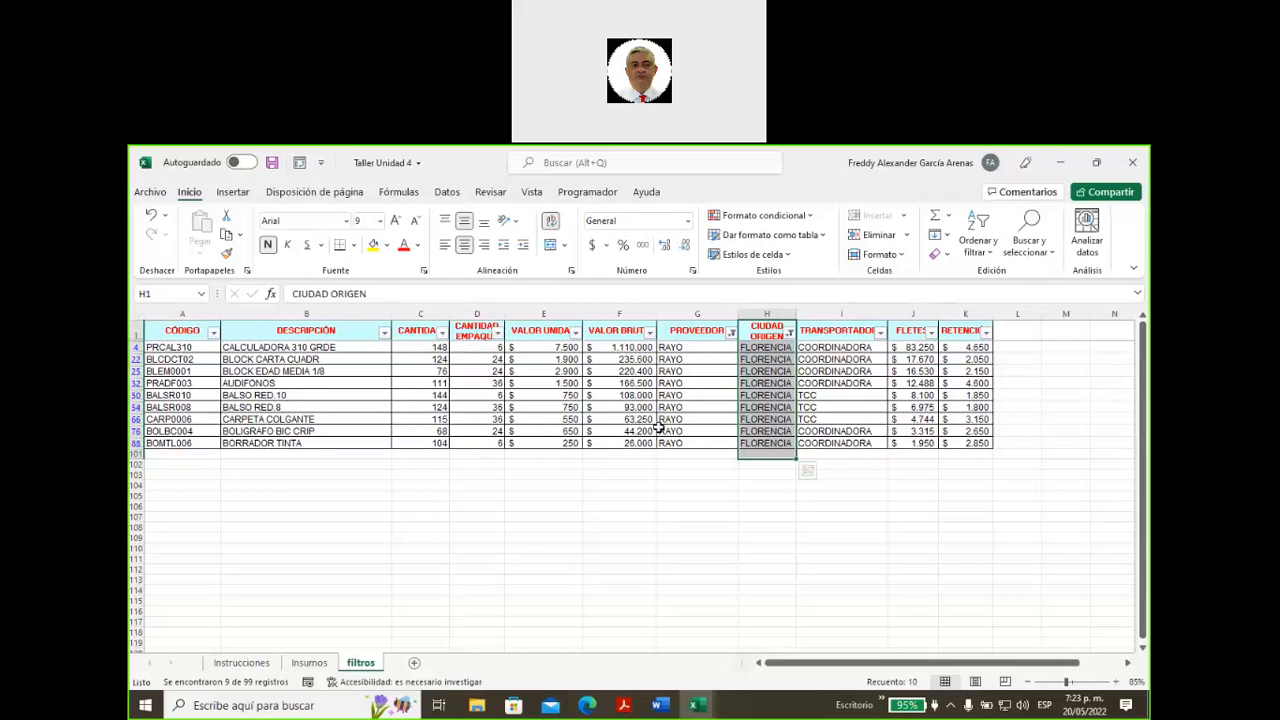
- Clear the filters from CIUDAD ORIGEN and PROVEEDOR and check the full list of records
left_click(790, 337)
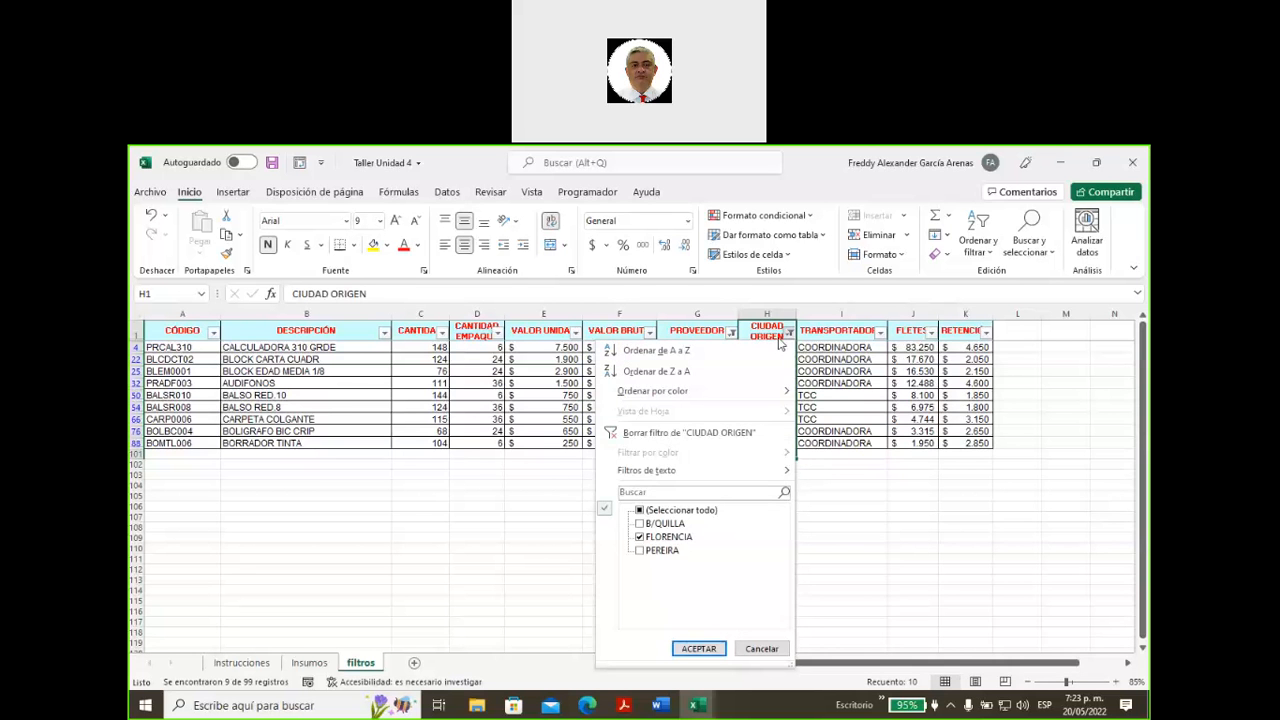
left_click(716, 438)
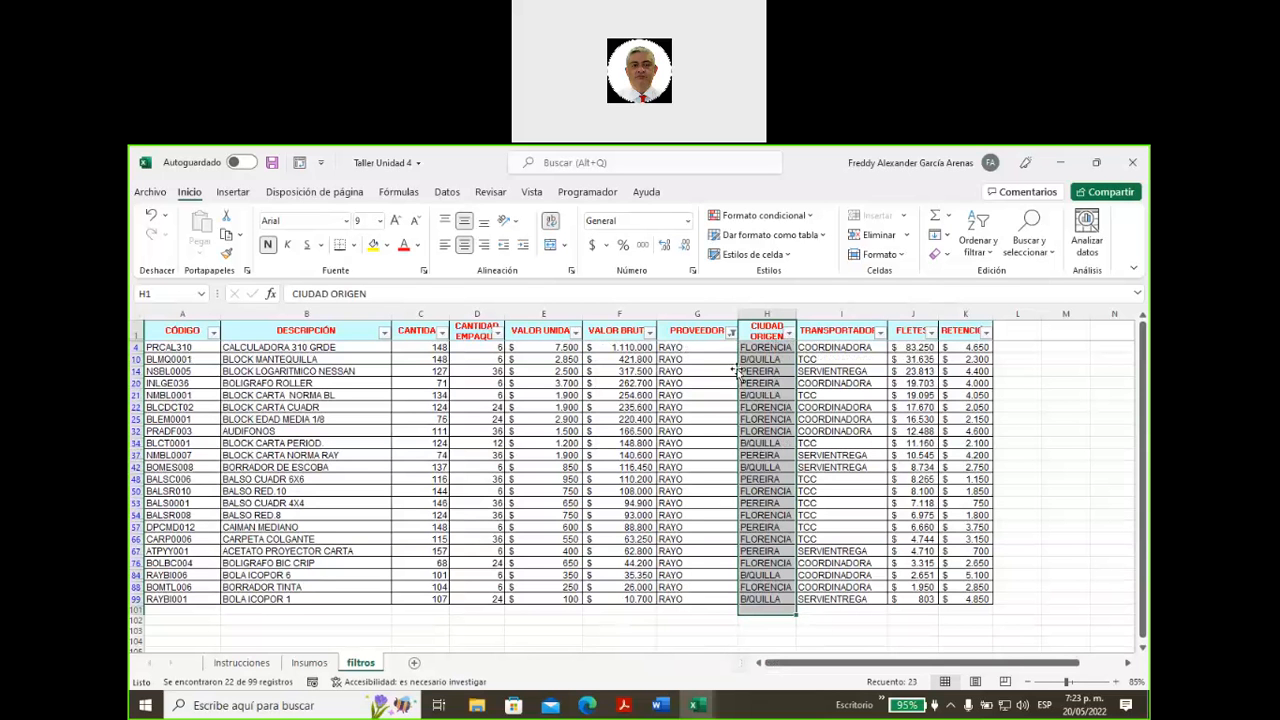
left_click(731, 334)
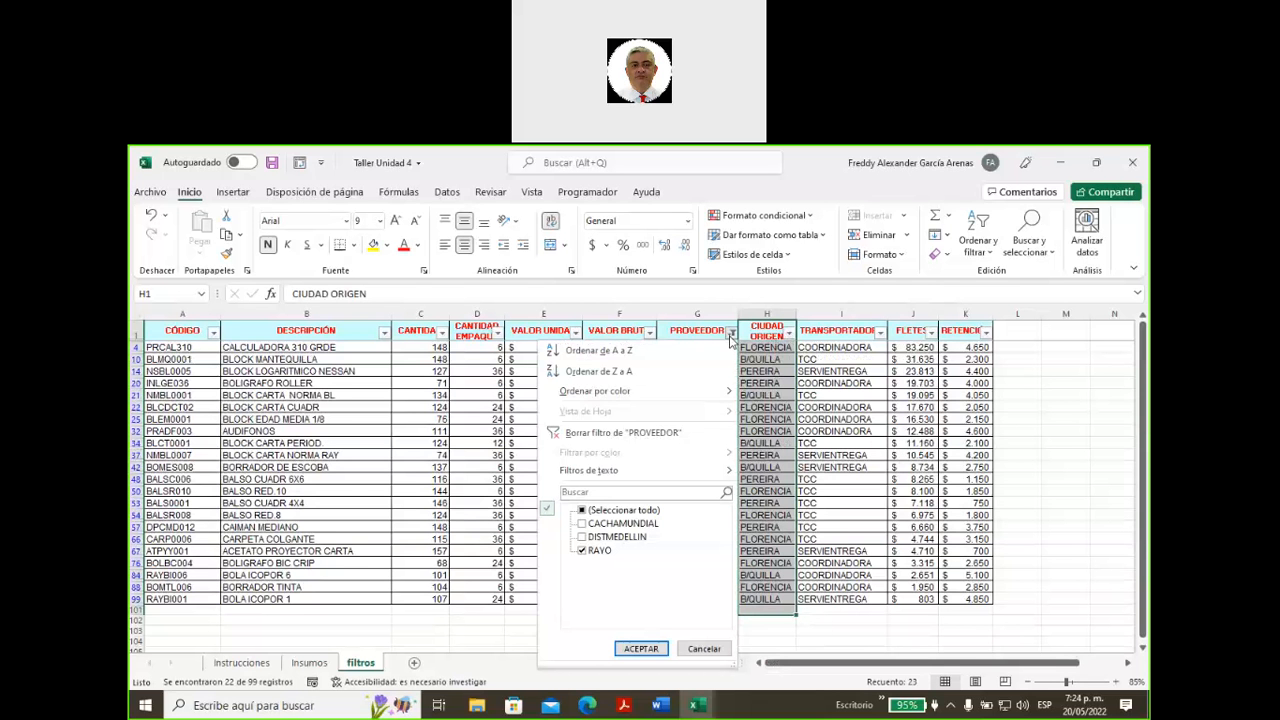
left_click(643, 434)
scroll(763, 410, "down", 8)
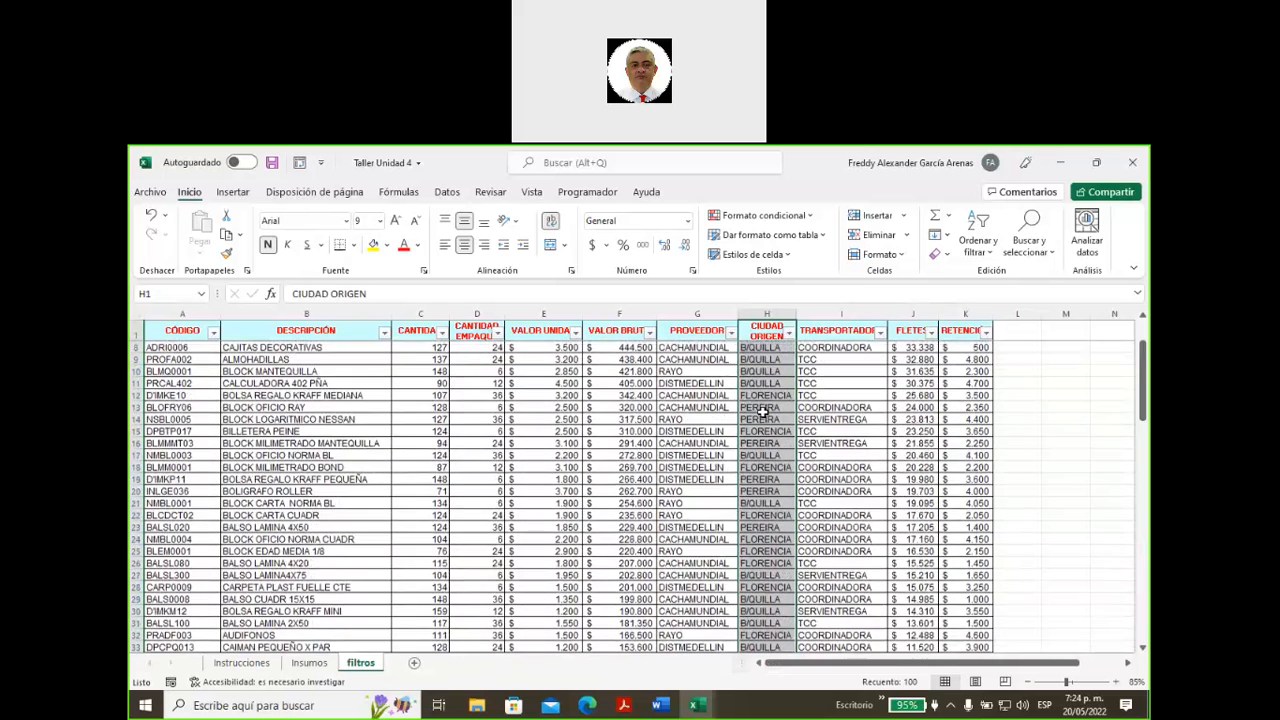
scroll(763, 410, "down", 17)
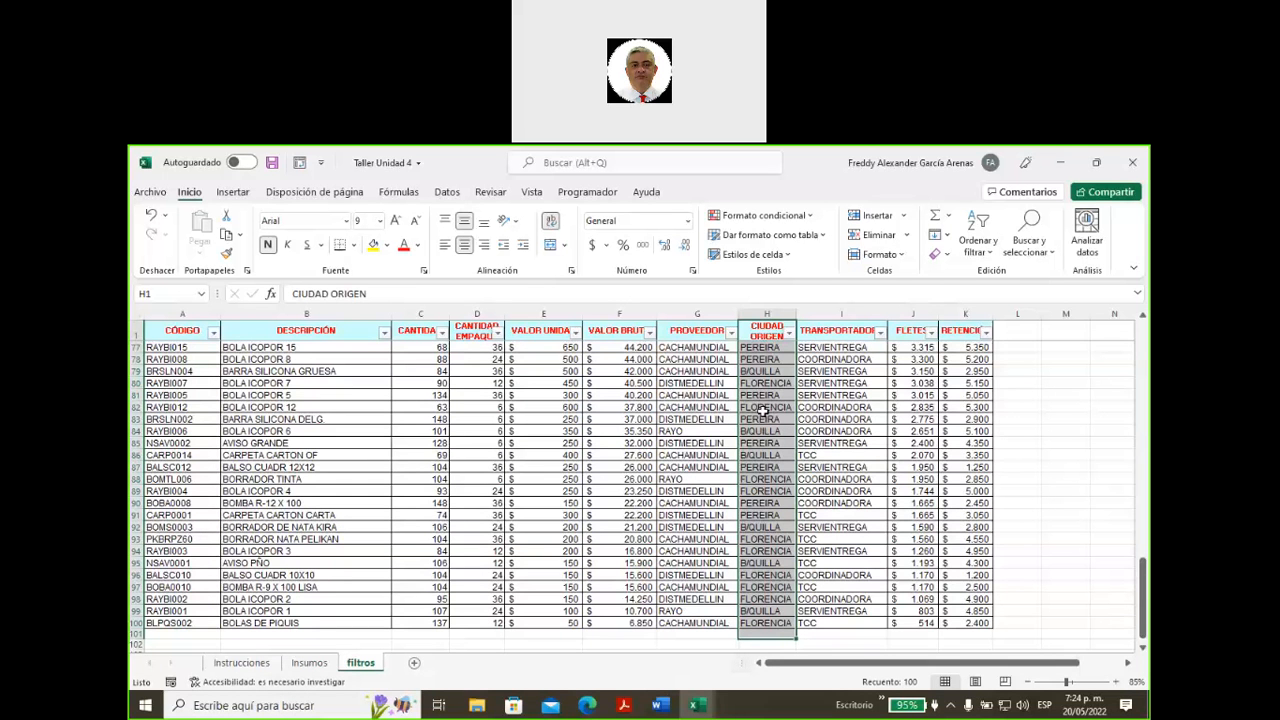
- Apply a number filter to VALOR UNIDAD that shows only the rows greater than 300
left_click(551, 382)
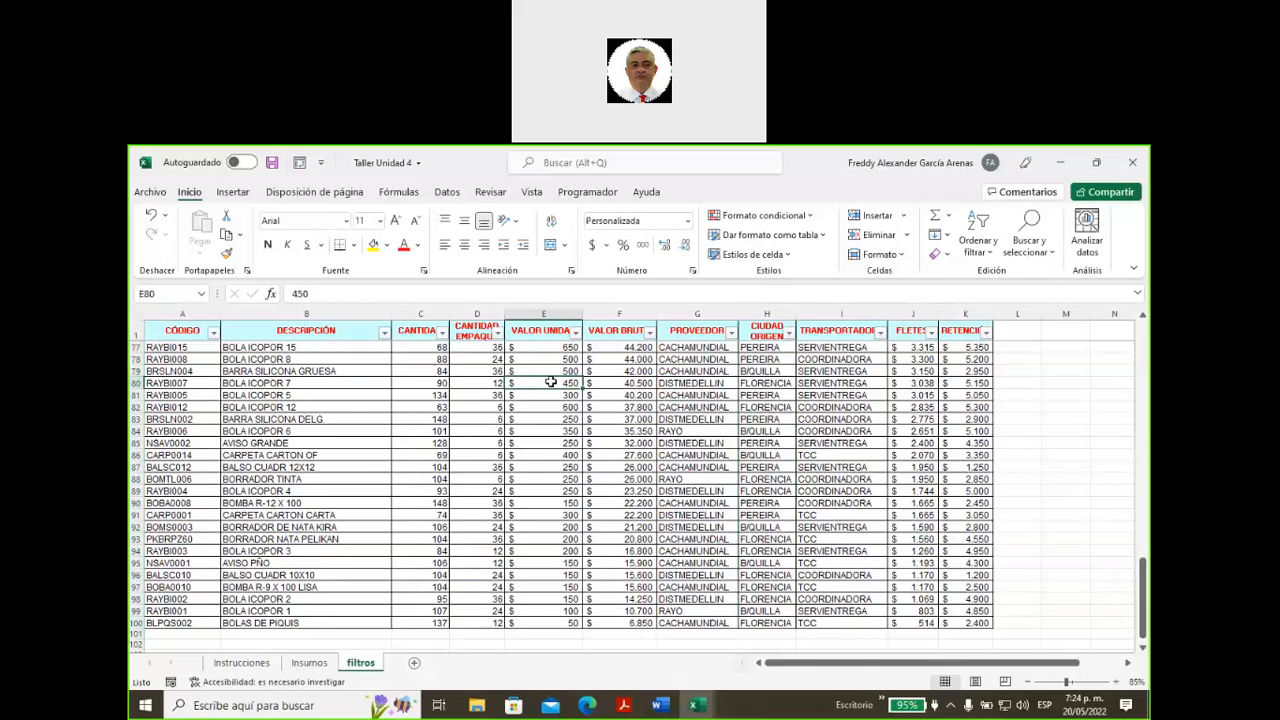
left_click(575, 332)
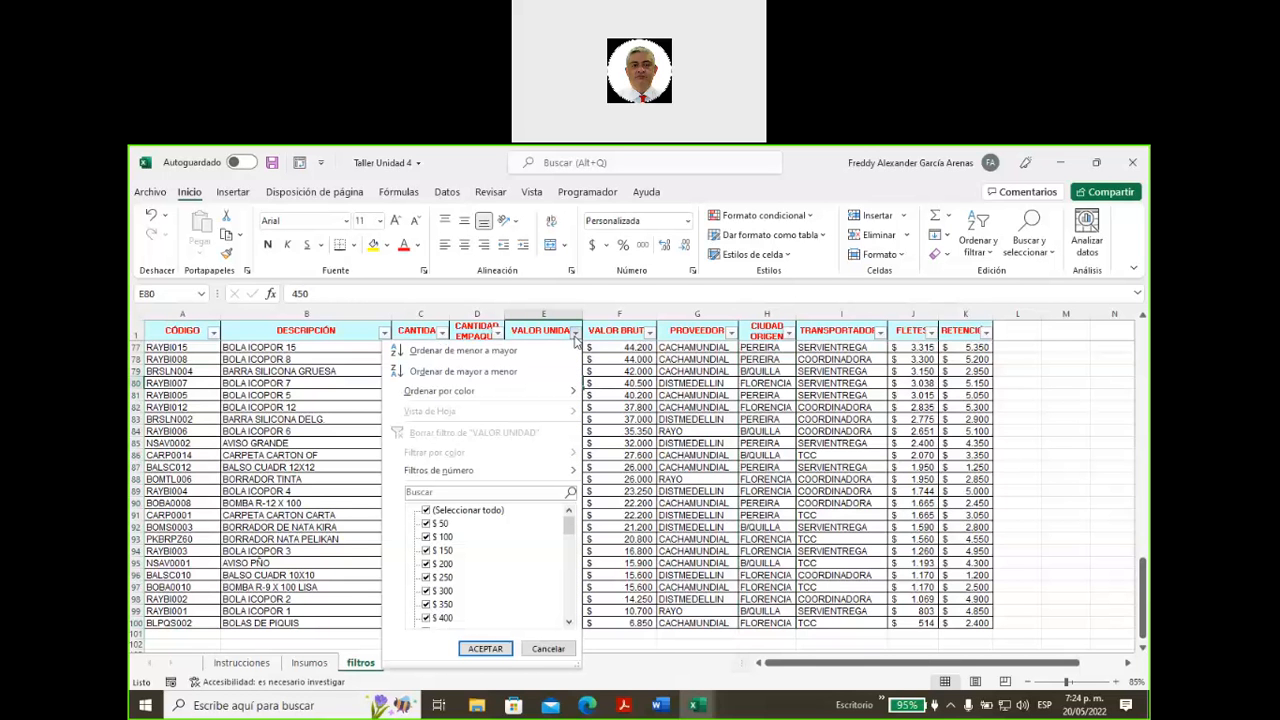
mouse_move(480, 474)
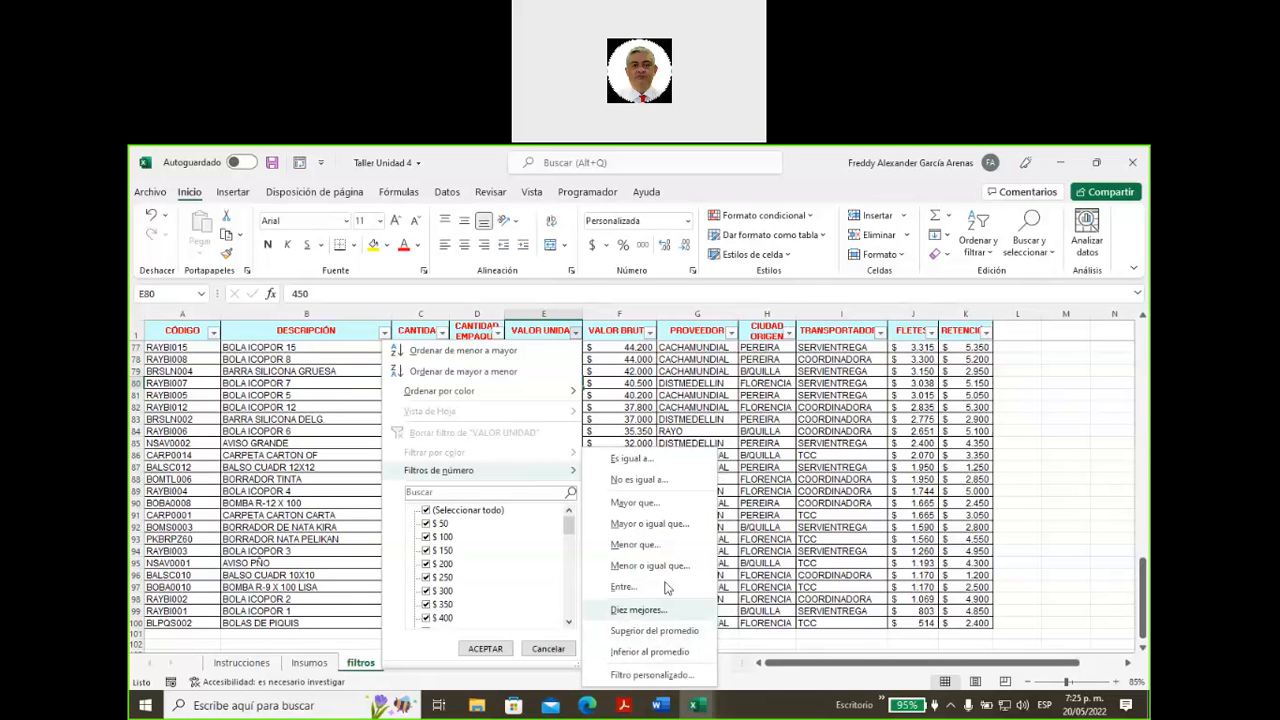
left_click(635, 502)
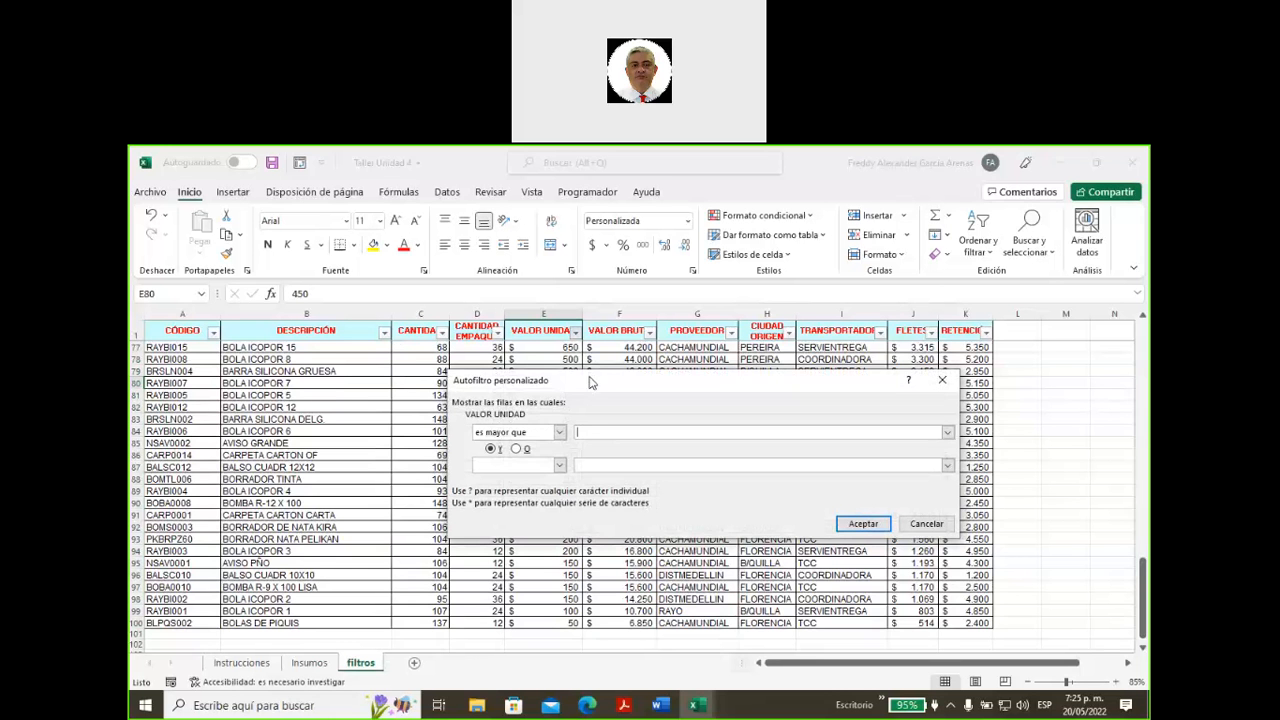
left_click_drag(593, 380, 727, 465)
left_click_drag(875, 398, 765, 439)
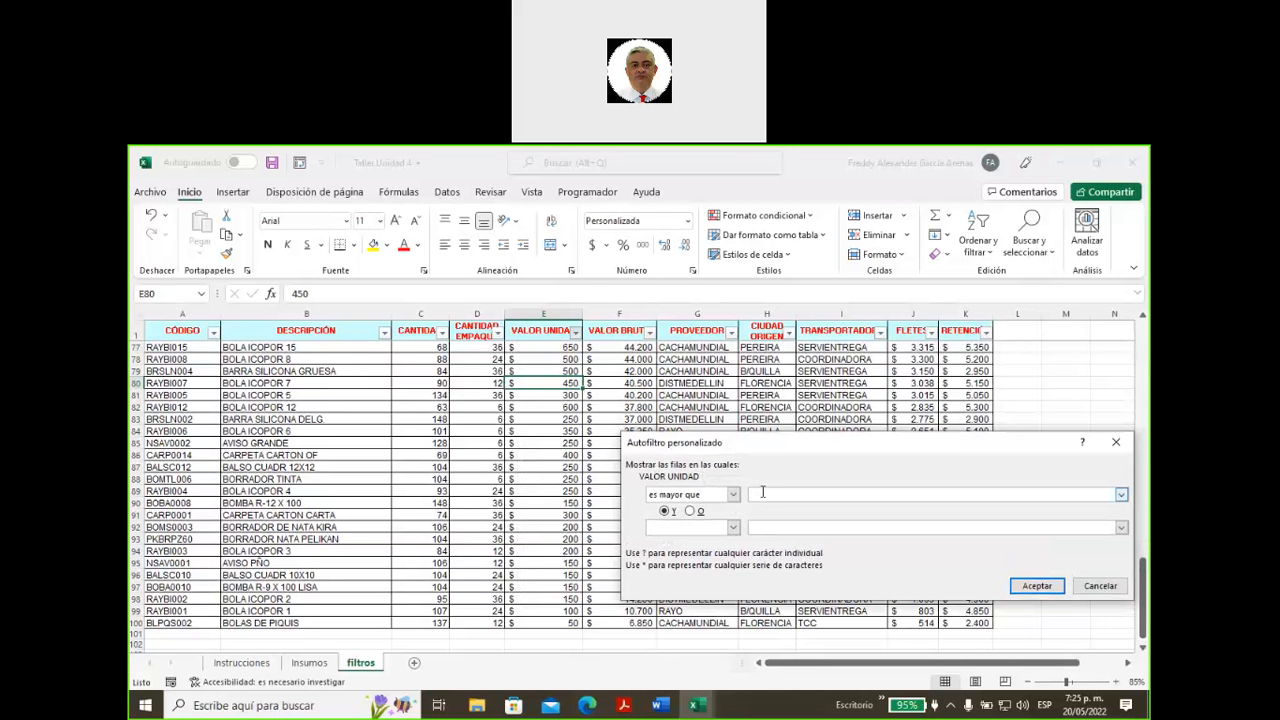
type("300")
left_click_drag(782, 448, 747, 372)
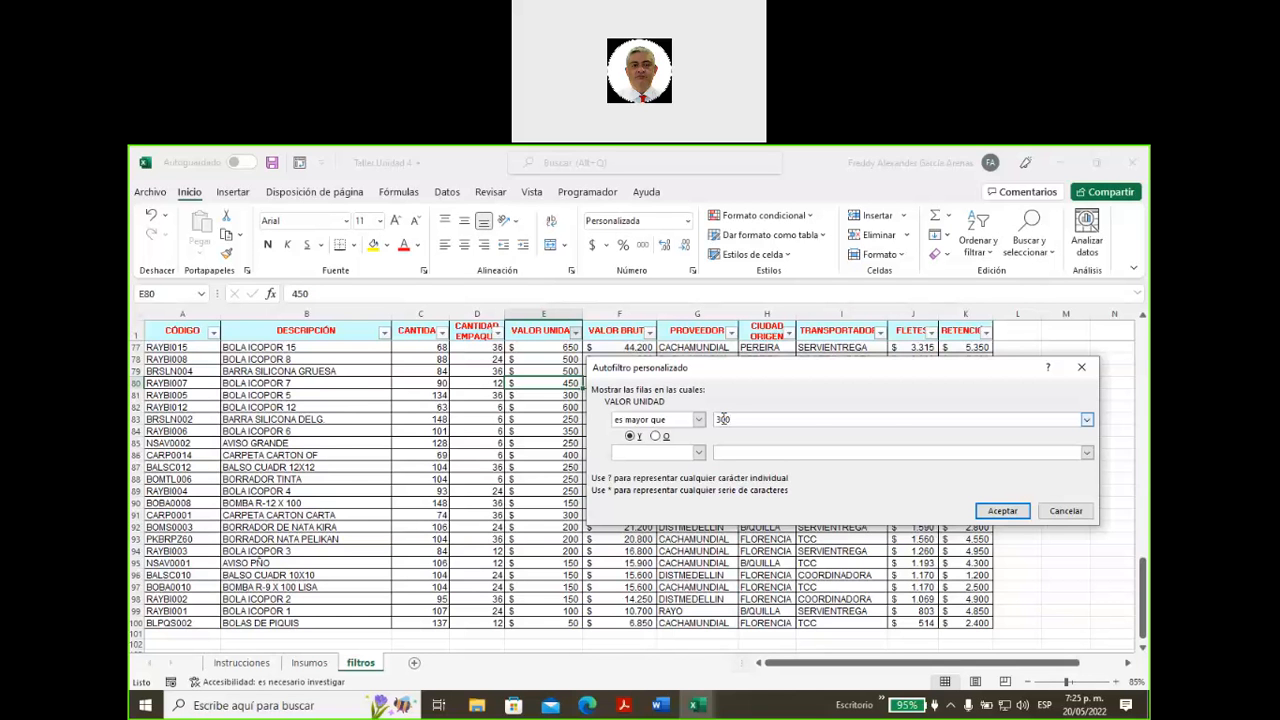
left_click(1003, 511)
- Examine the filtered VALOR UNIDAD values, selecting them from the last row upward and reviewing the whole list
scroll(680, 449, "up", 8)
scroll(645, 435, "down", 4)
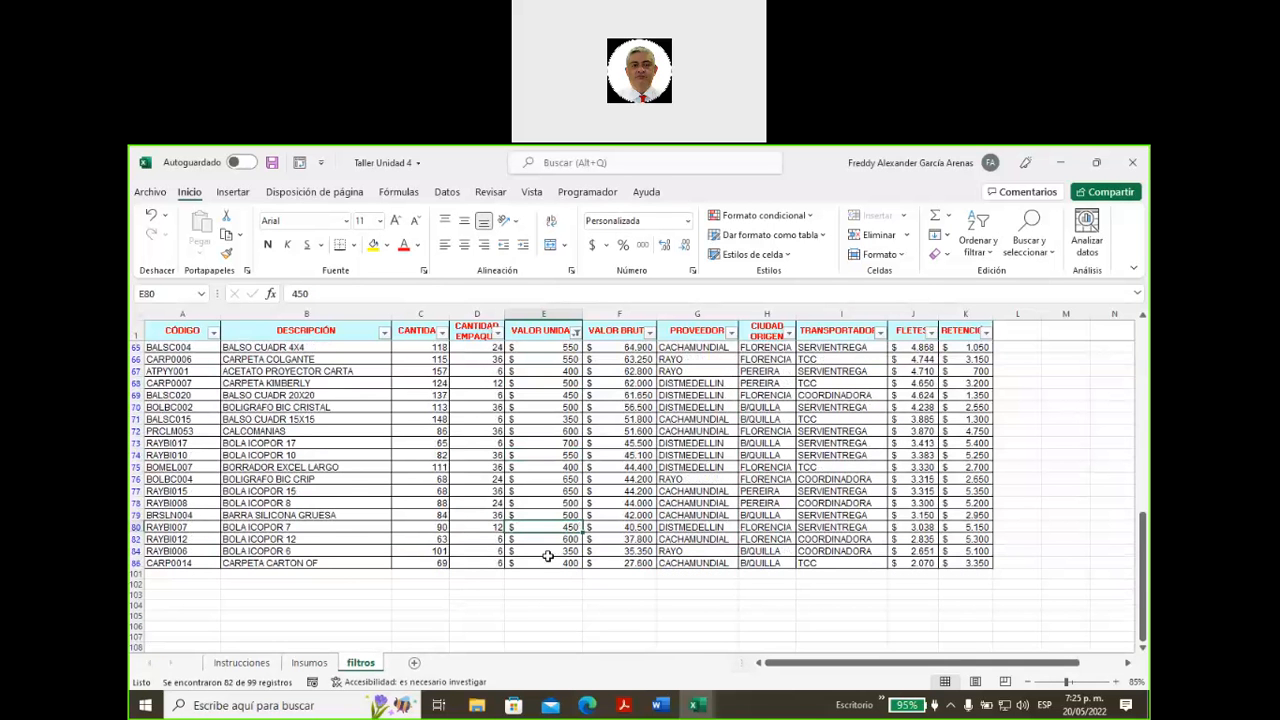
left_click_drag(551, 563, 572, 336)
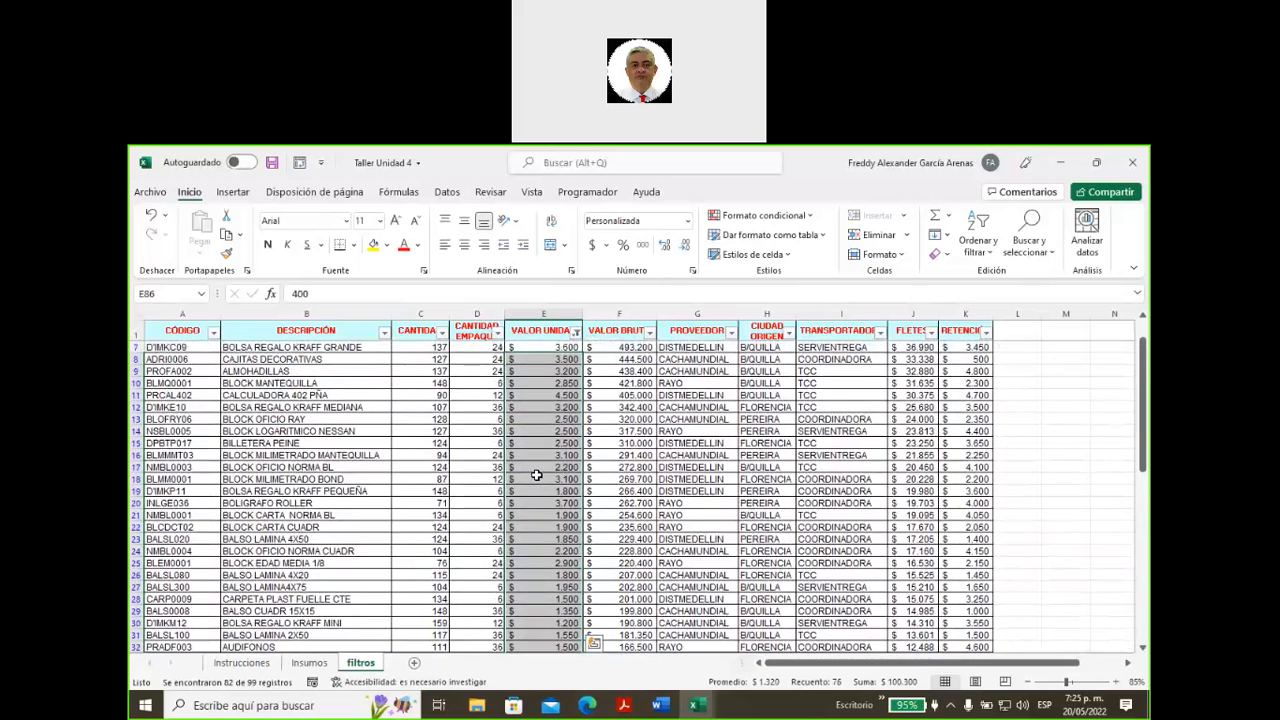
scroll(537, 475, "down", 10)
scroll(537, 475, "down", 9)
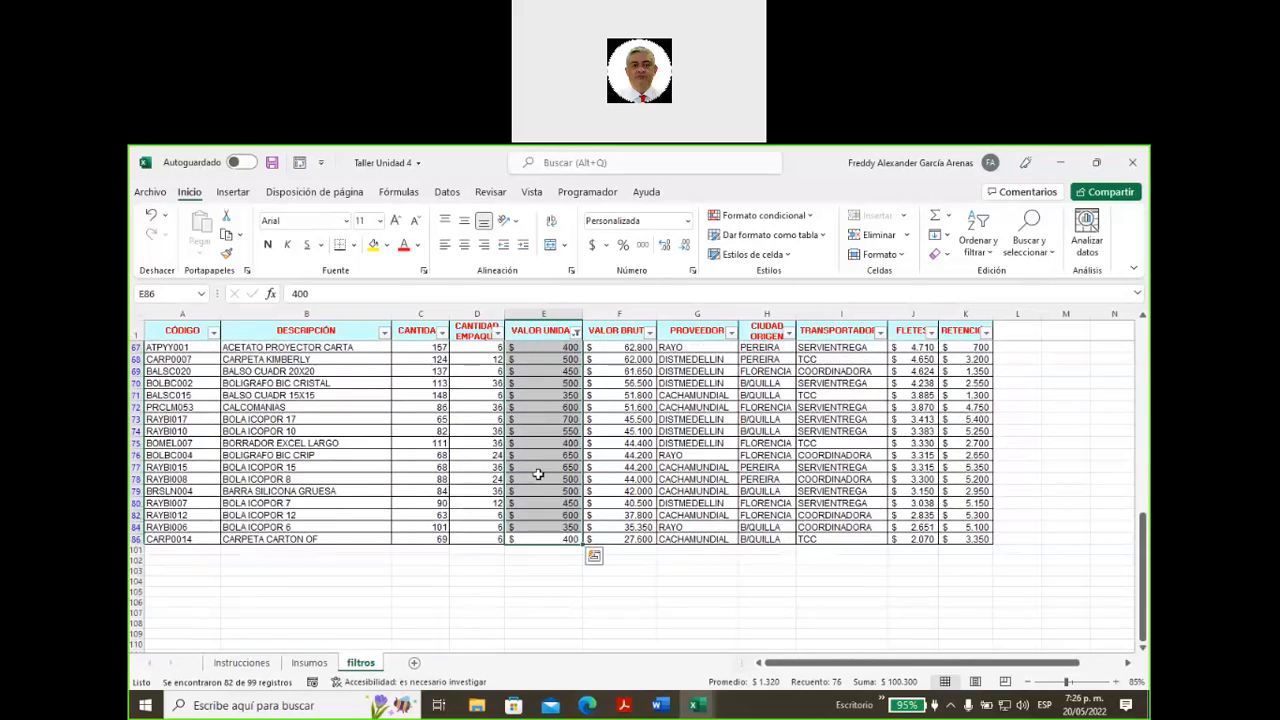
scroll(537, 475, "down", 2)
scroll(537, 475, "up", 10)
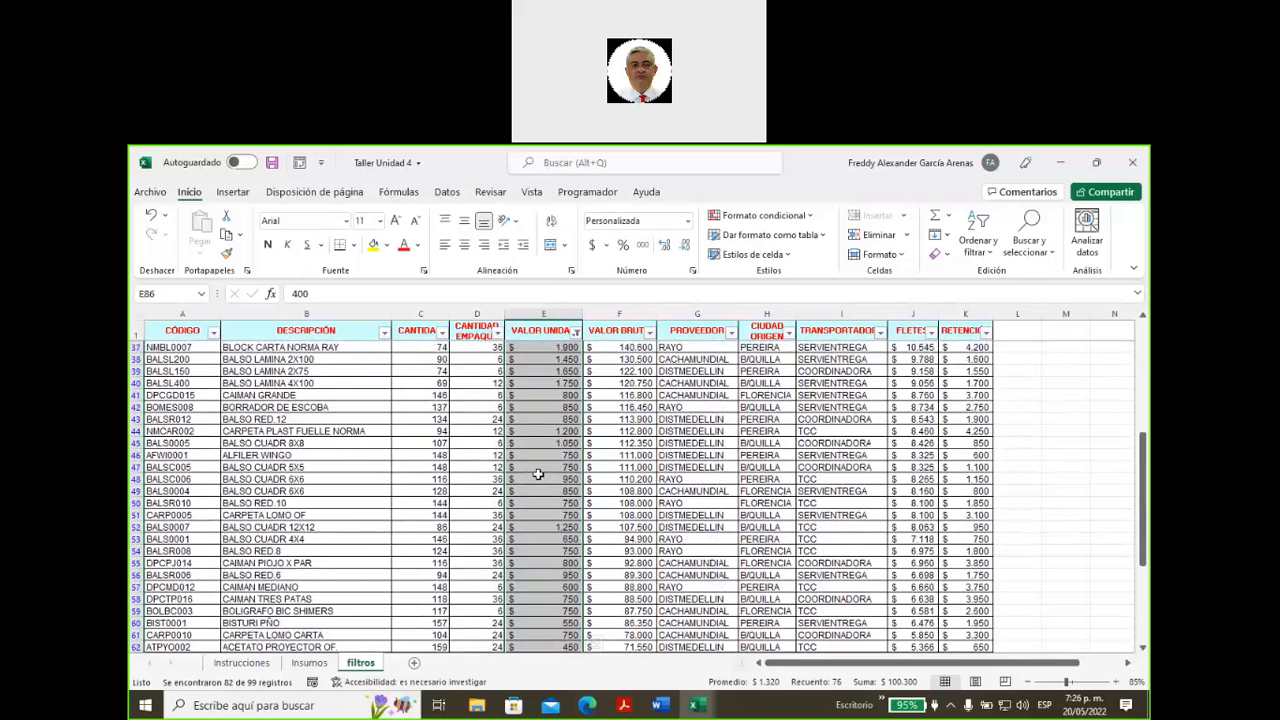
scroll(537, 475, "up", 12)
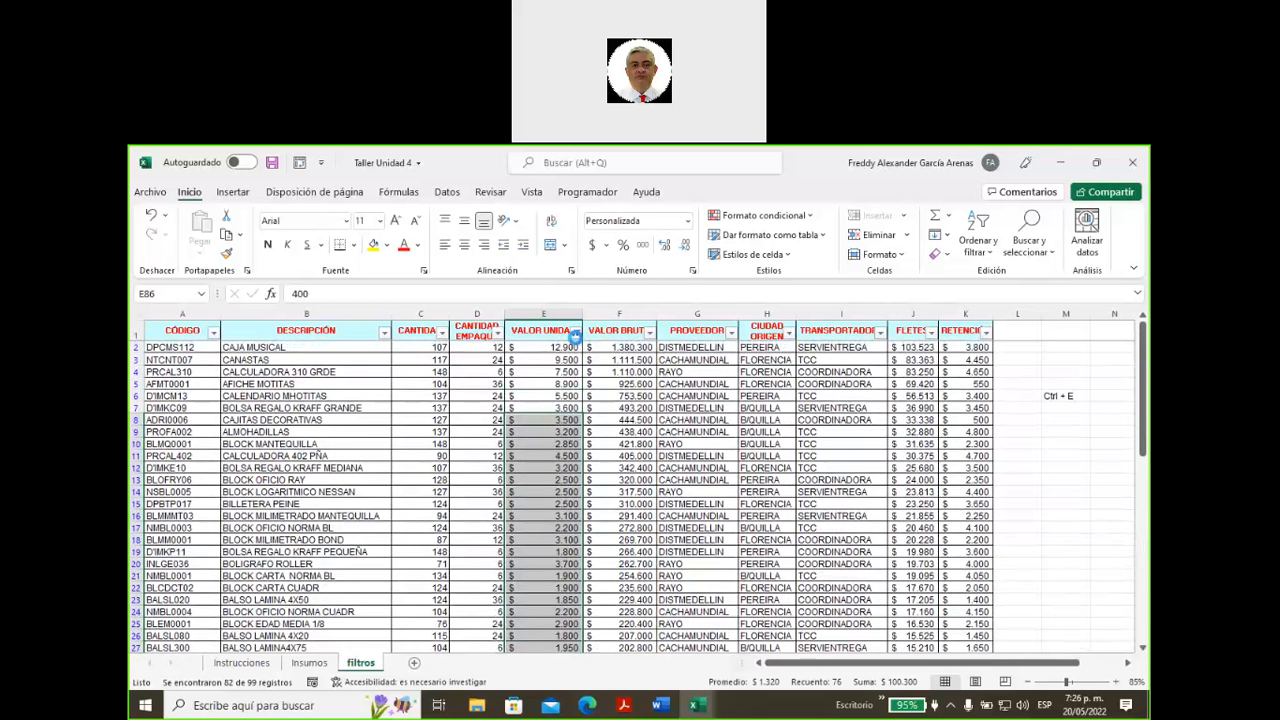
- Clear the number filter from VALOR UNIDAD and deselect the column's values
left_click(576, 331)
mouse_move(533, 474)
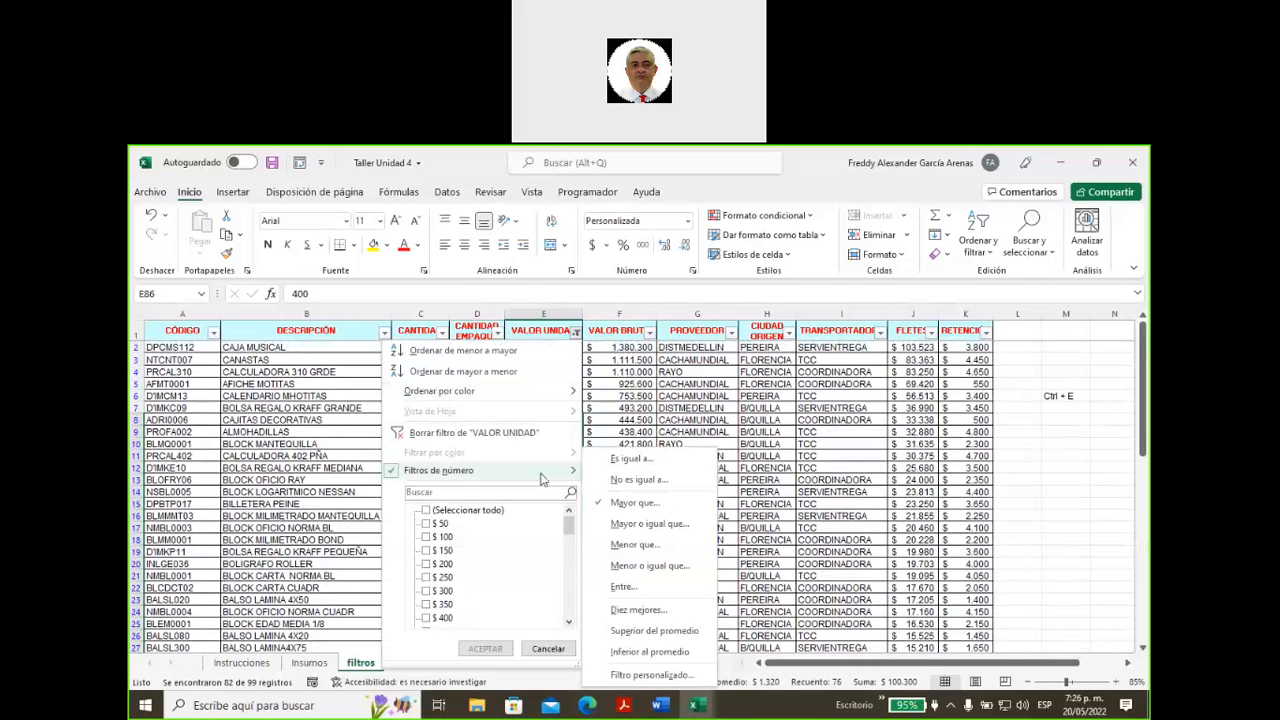
left_click(514, 438)
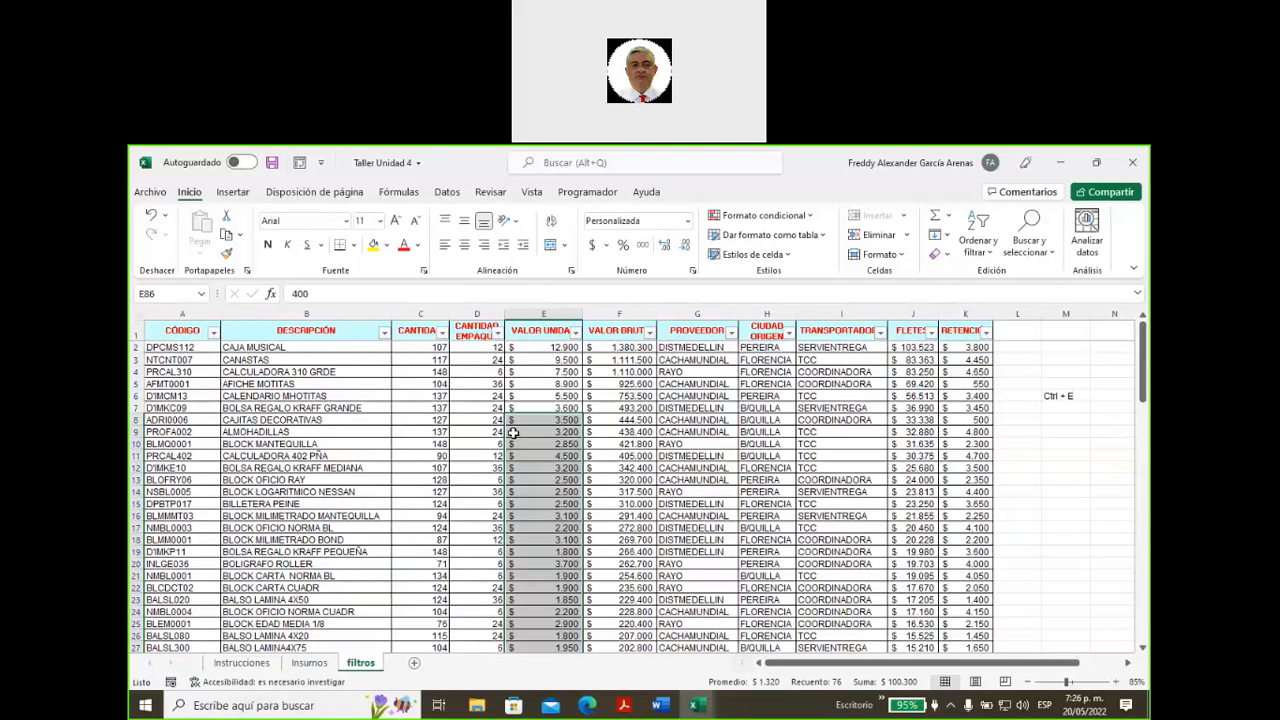
left_click(667, 455)
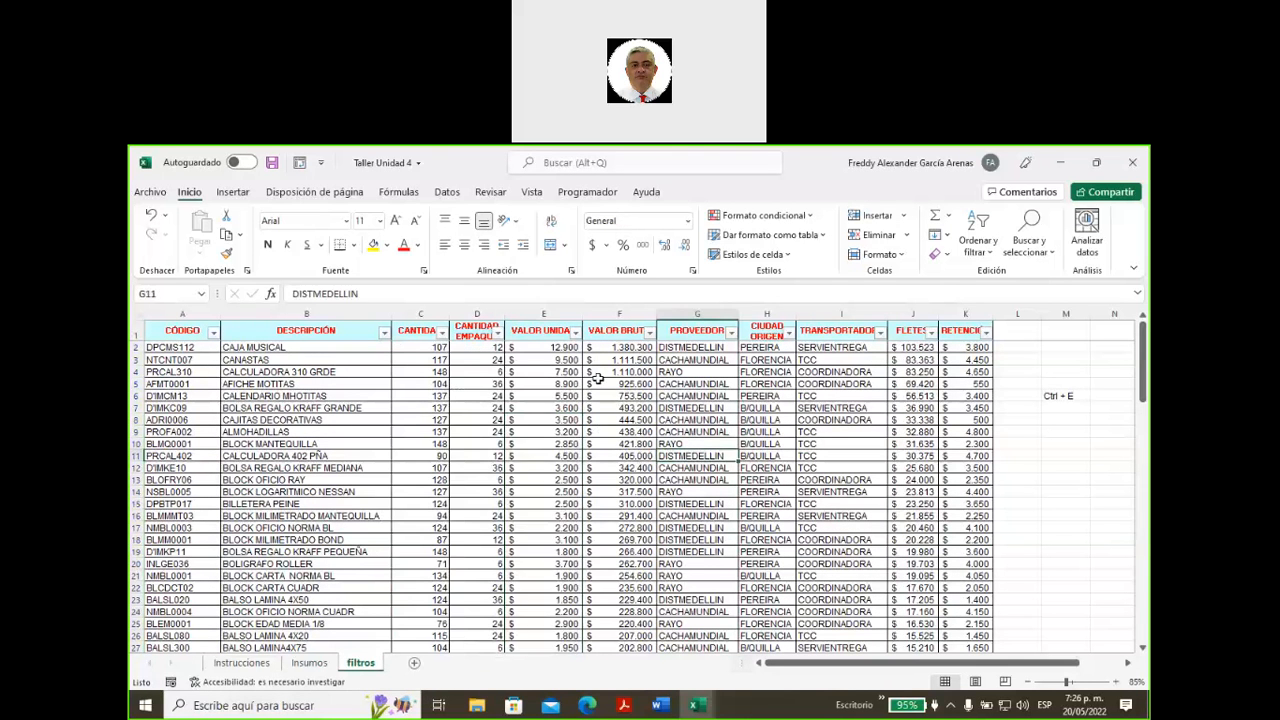
- Review the header row from CÓDIGO to RETENCIÓN and the filter options of VALOR BRUTO
left_click(192, 328)
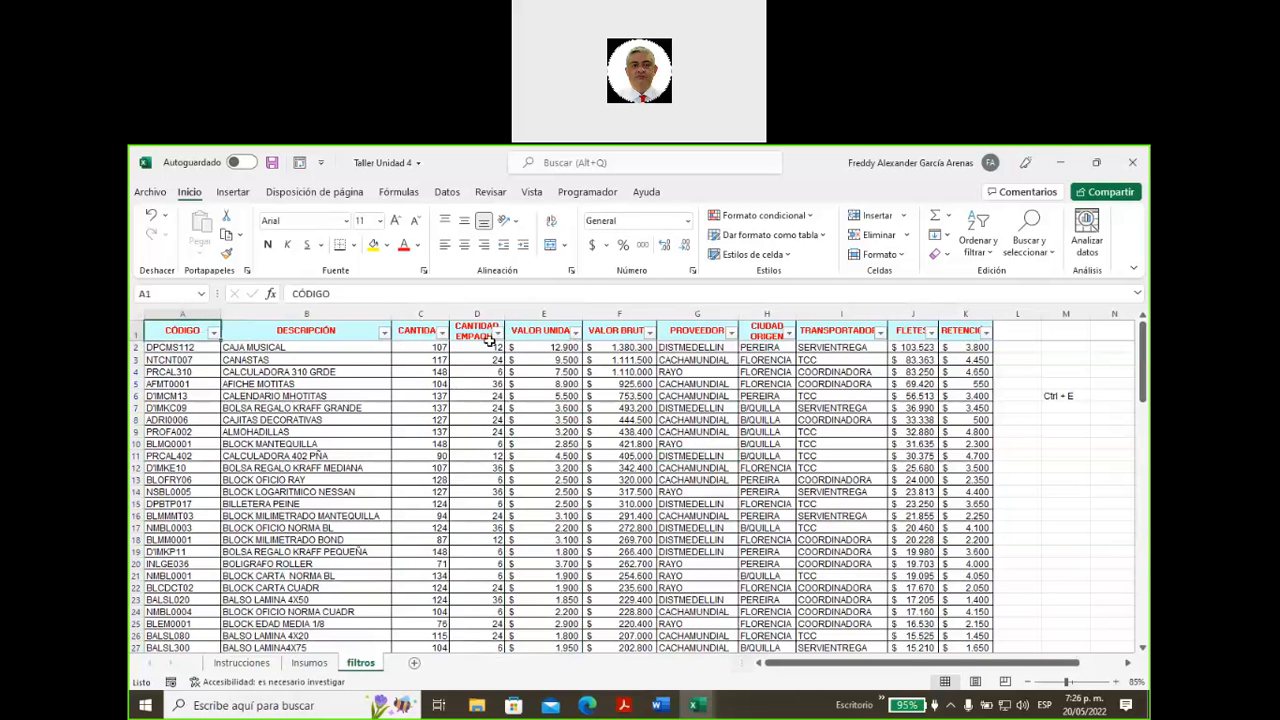
key("ctrl+shift+Right")
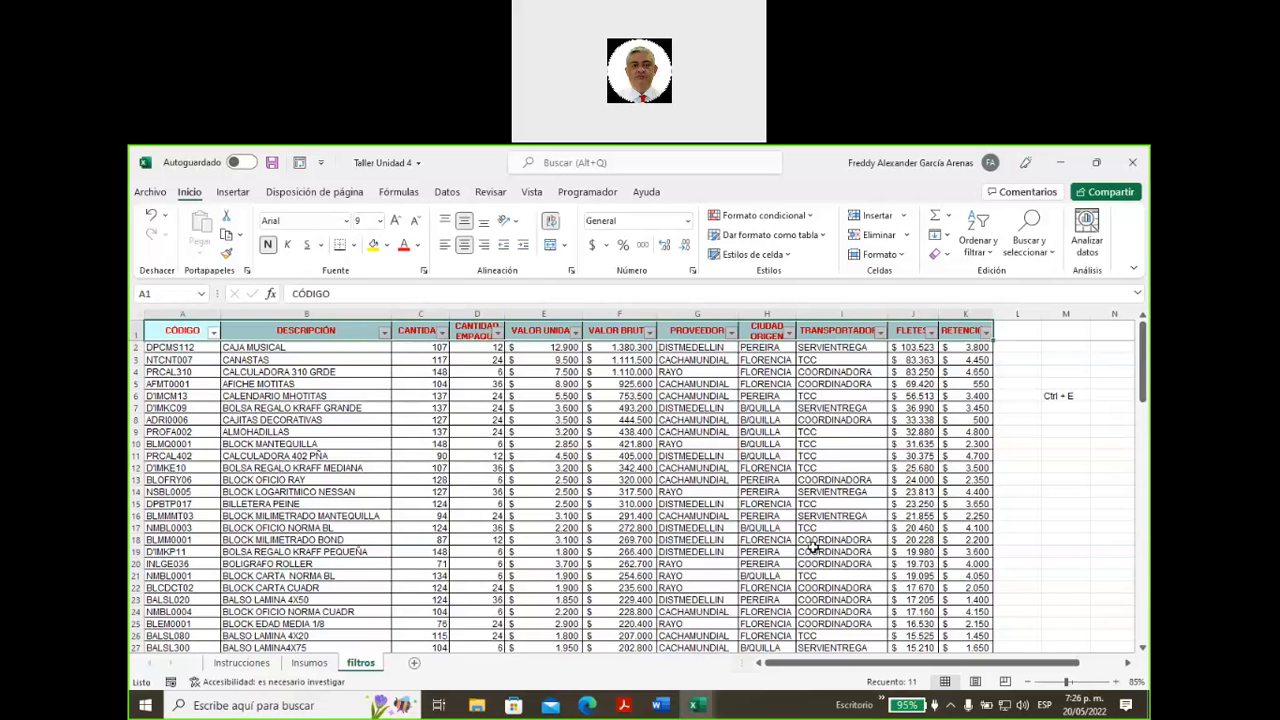
left_click(652, 346)
left_click(650, 332)
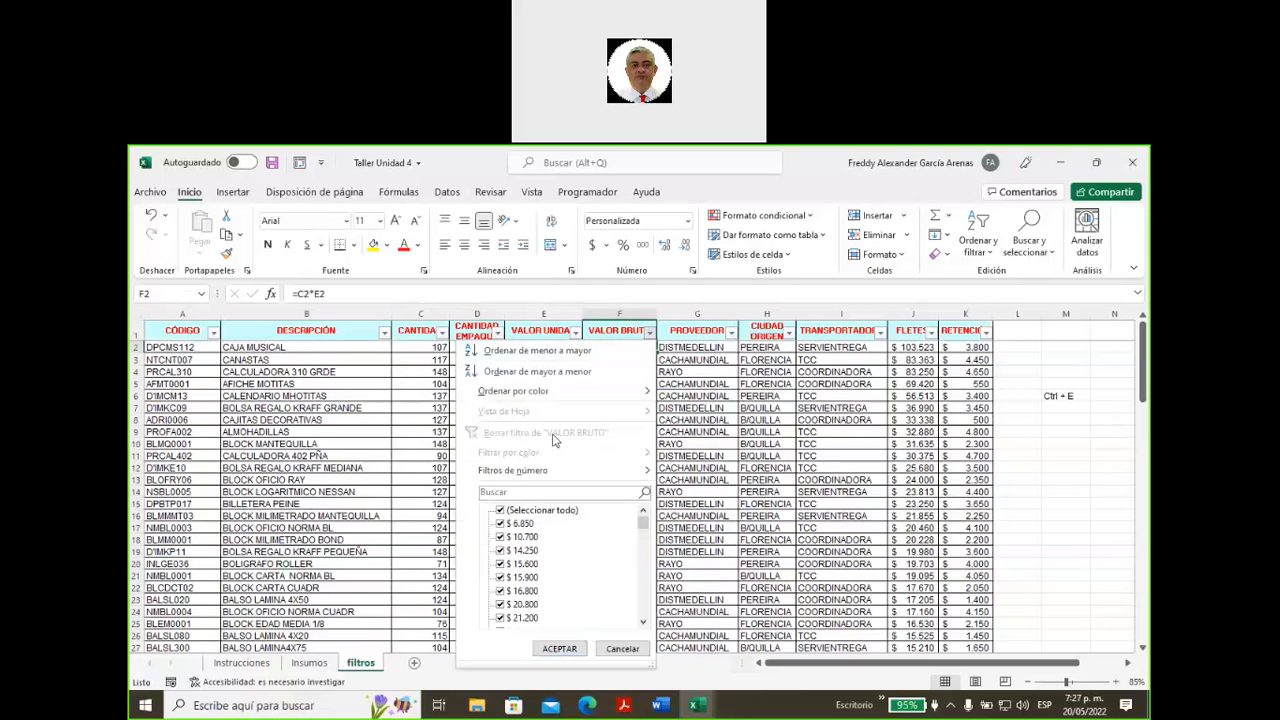
key("Return")
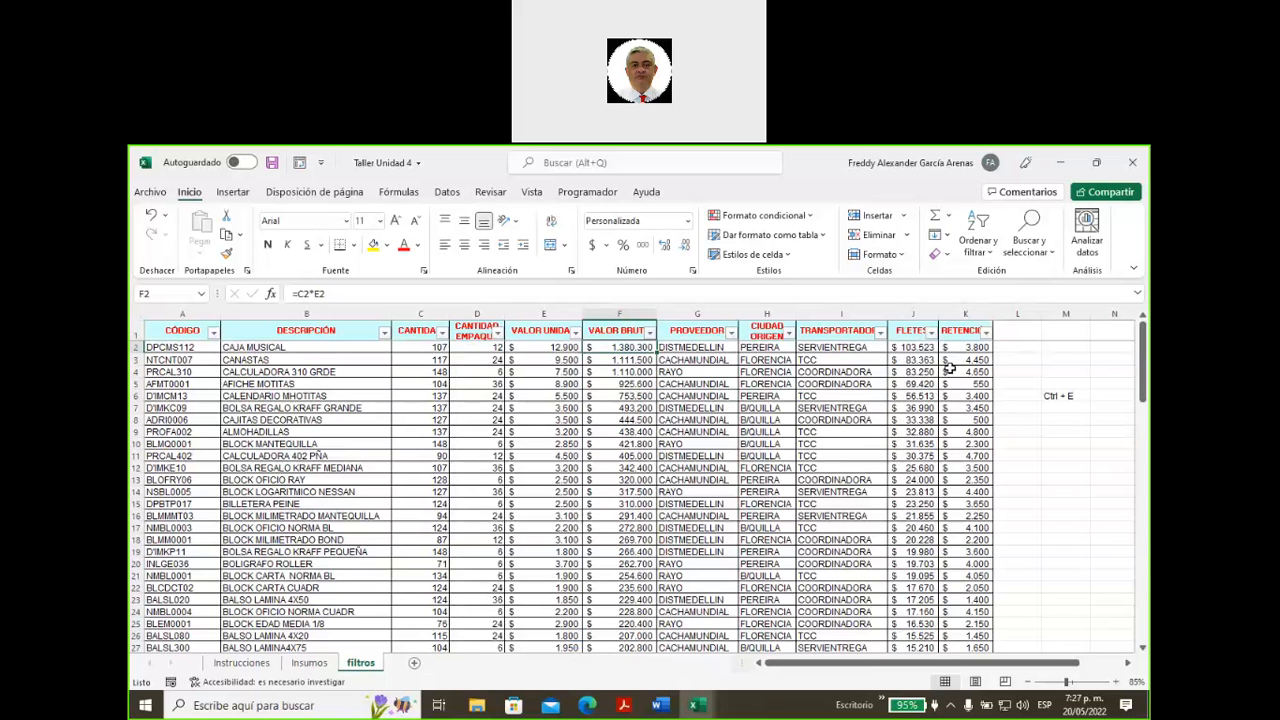
- Apply a number filter to FLETES showing values greater than or equal to 15000, and select the filtered values for review
left_click(930, 334)
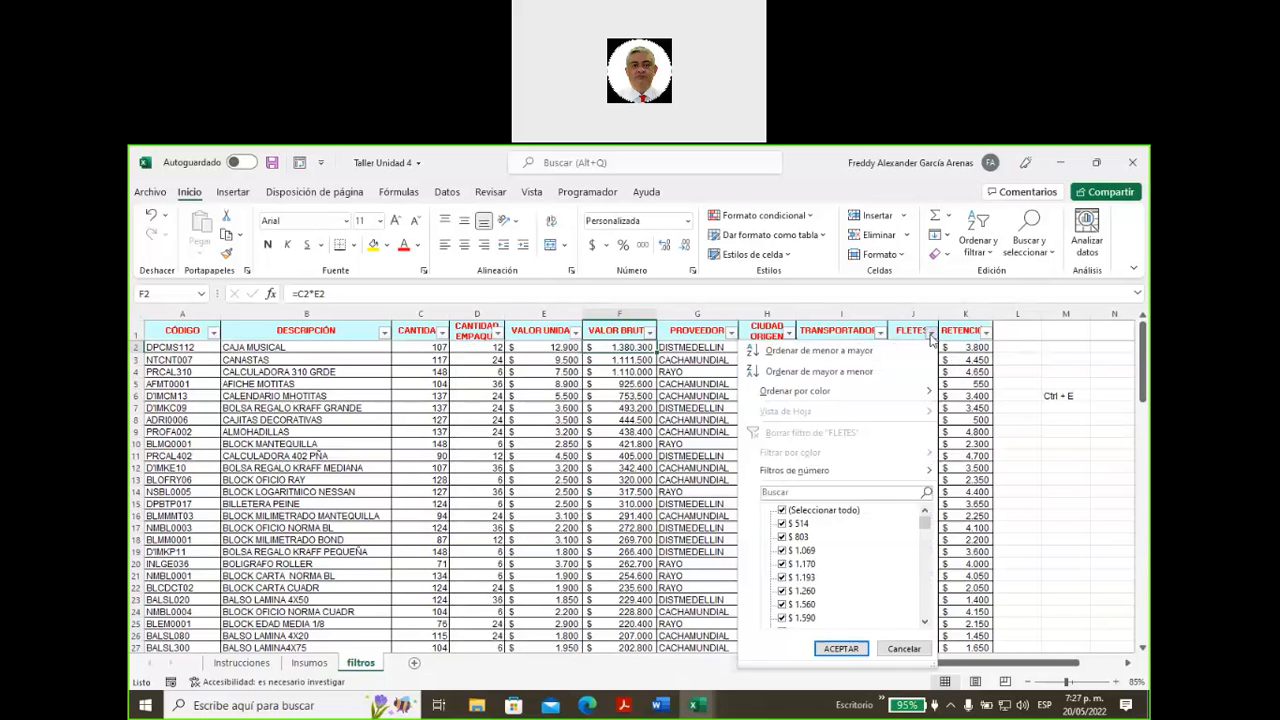
mouse_move(808, 480)
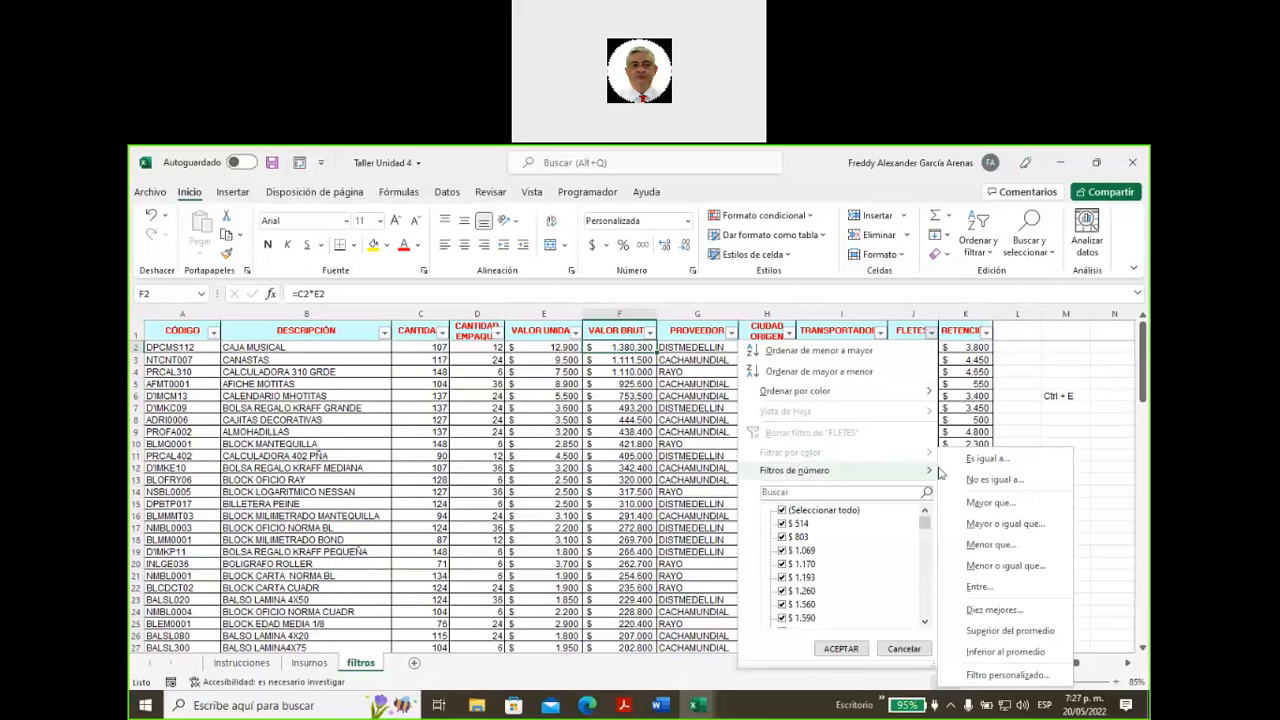
left_click(1017, 535)
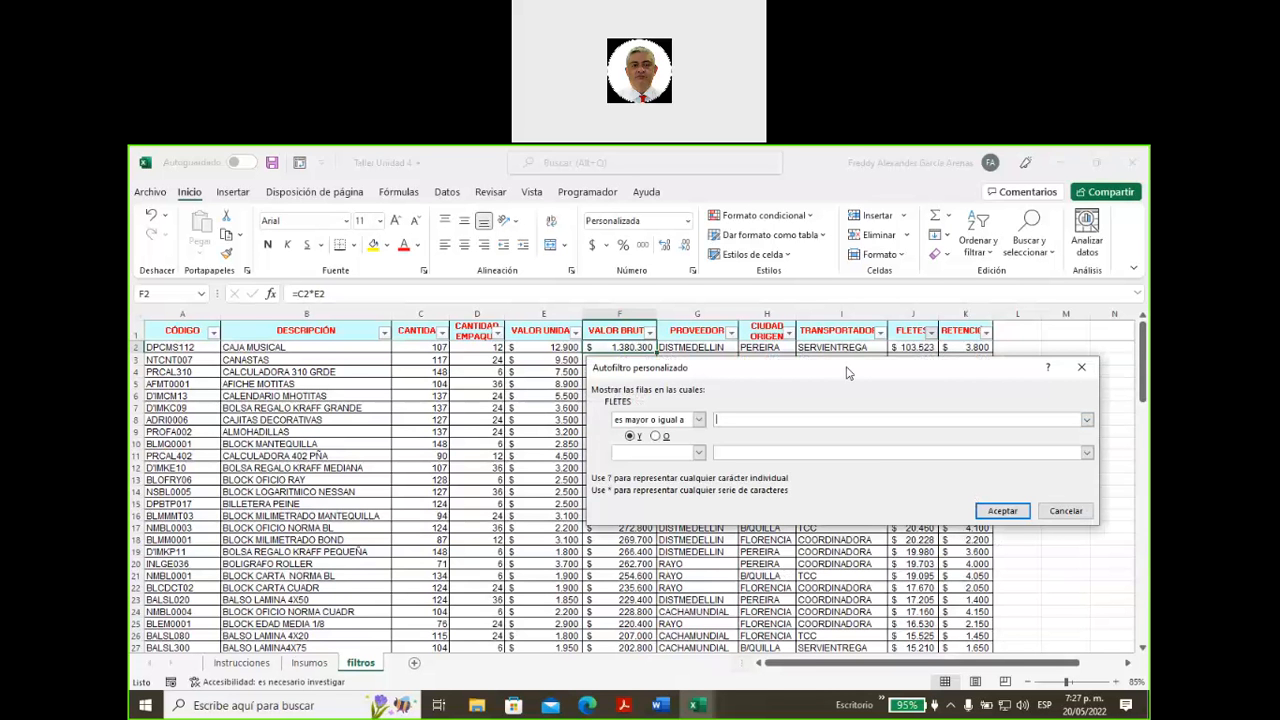
type("15000")
left_click(1002, 511)
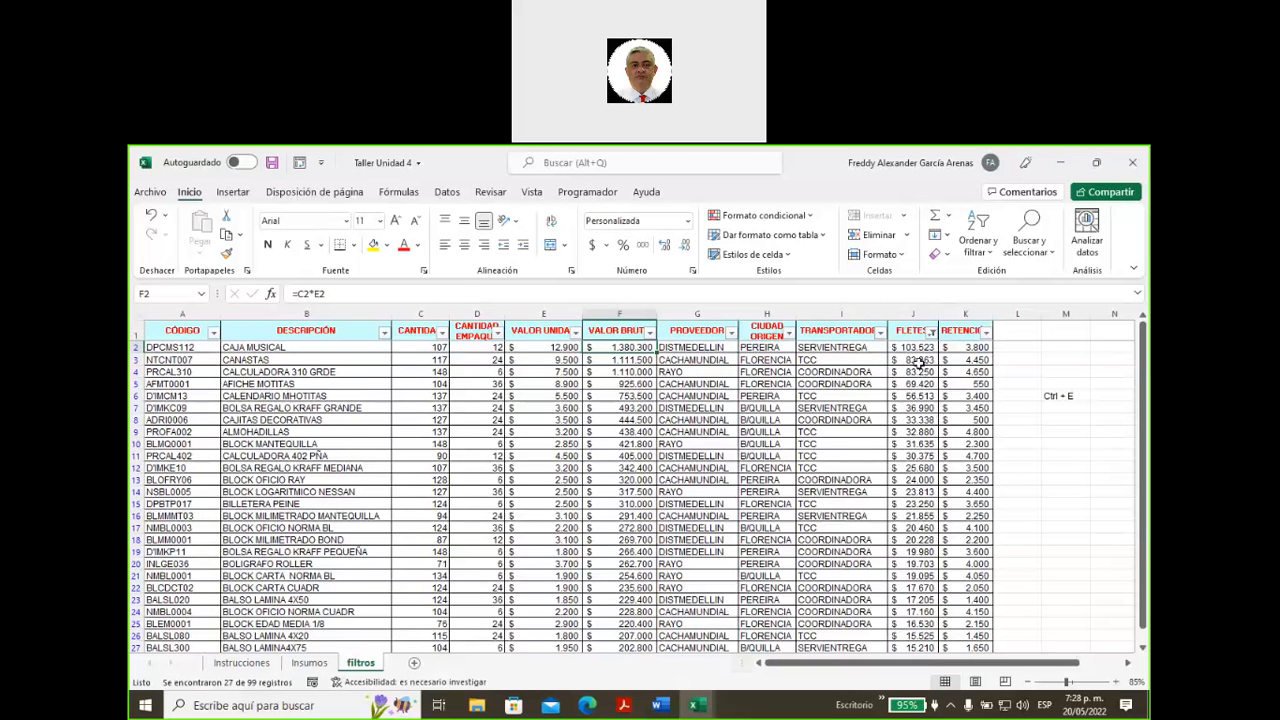
left_click_drag(912, 348, 920, 600)
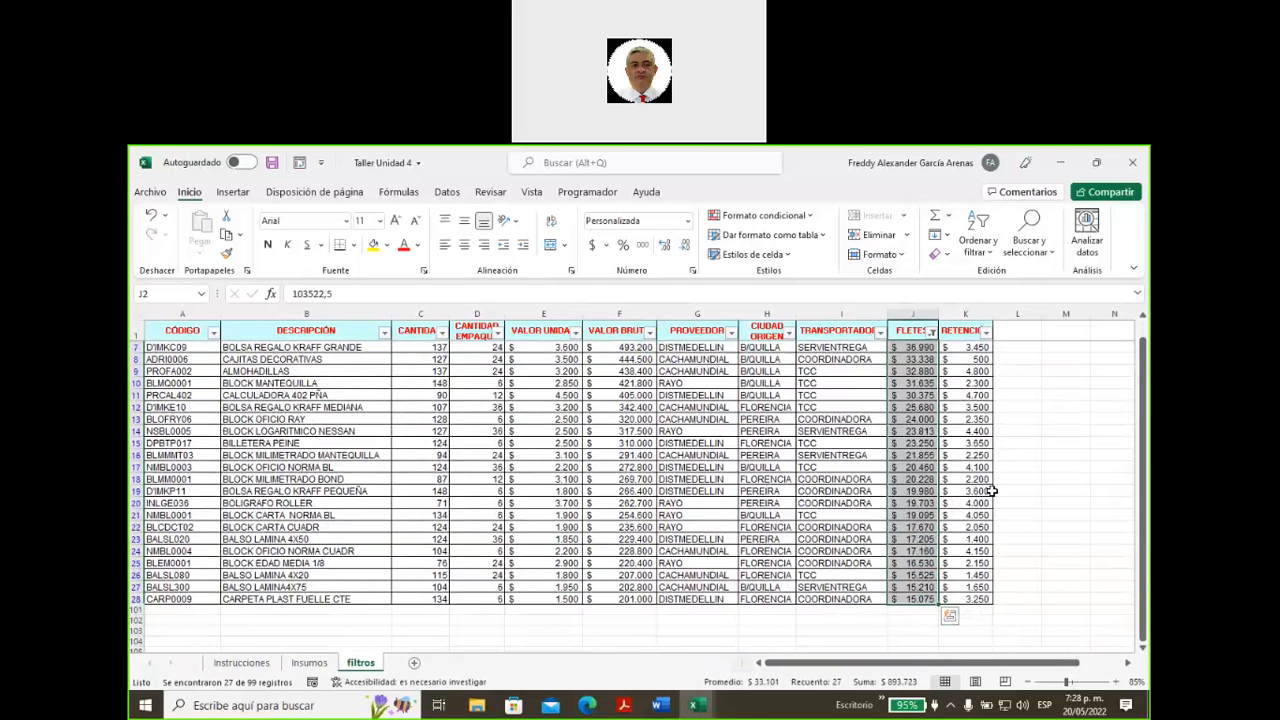
left_click(1096, 701)
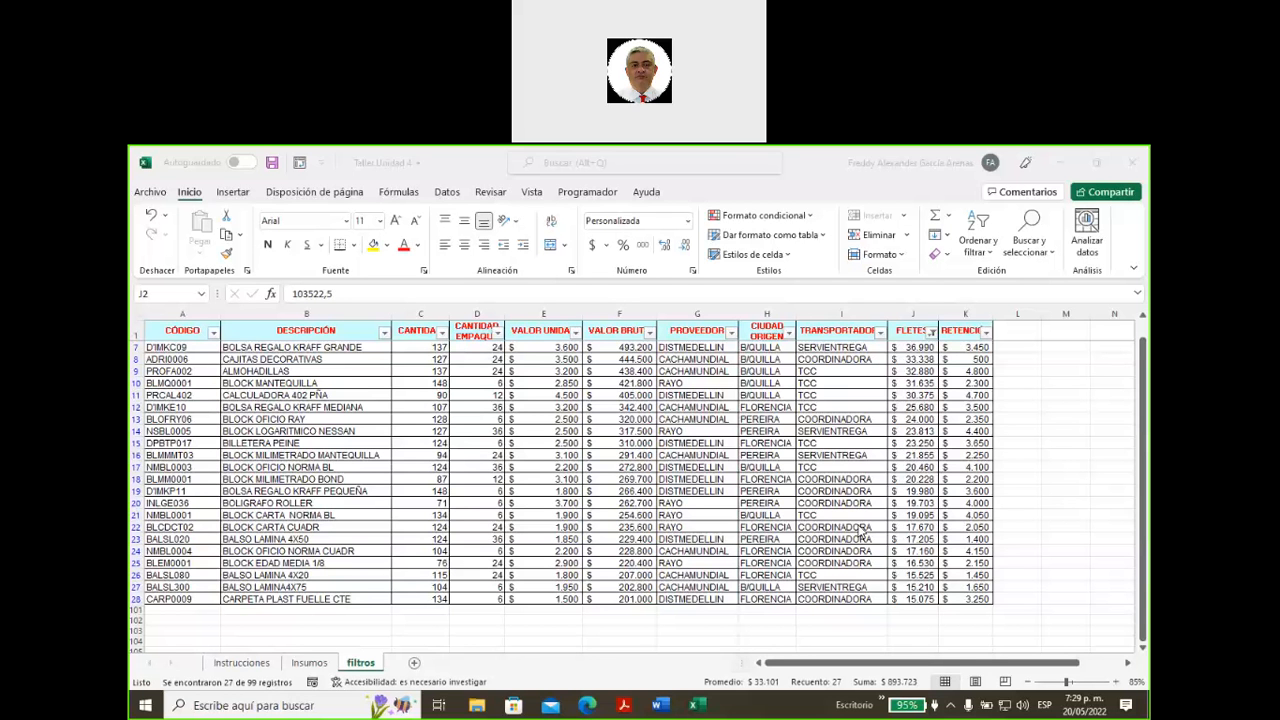
- Clear the number filter from FLETES
left_click(930, 339)
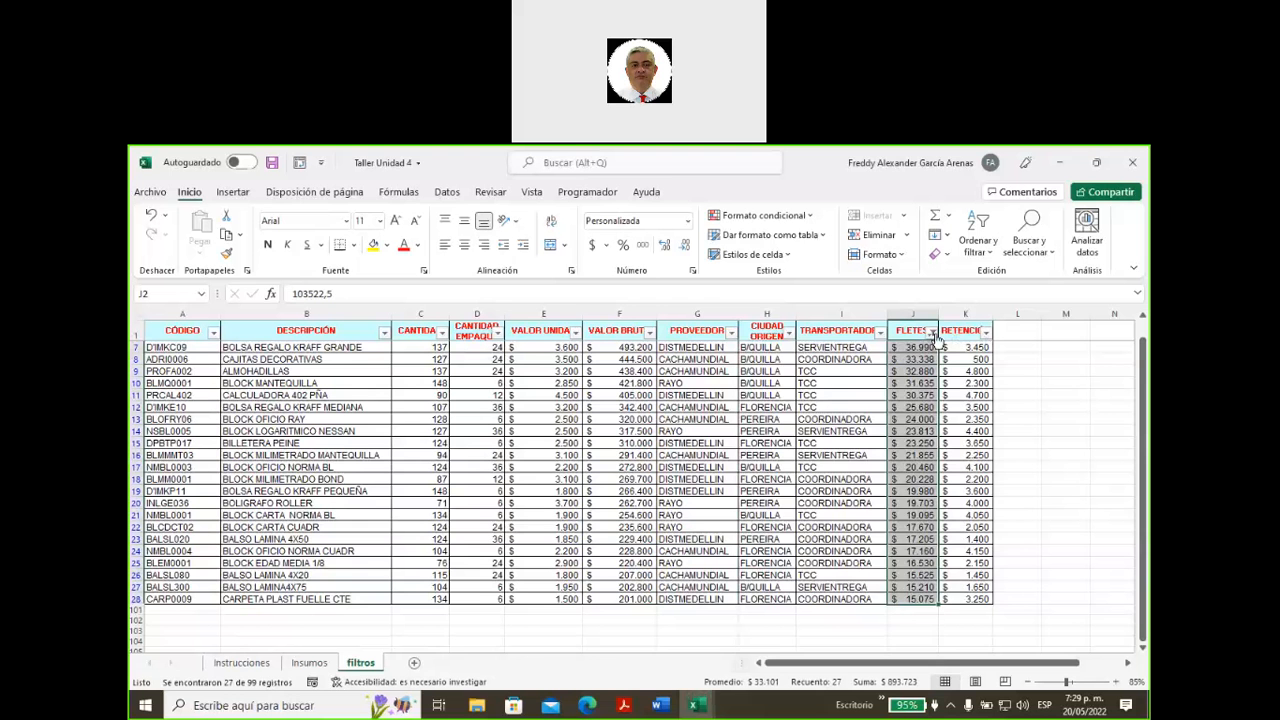
left_click(934, 339)
left_click(756, 440)
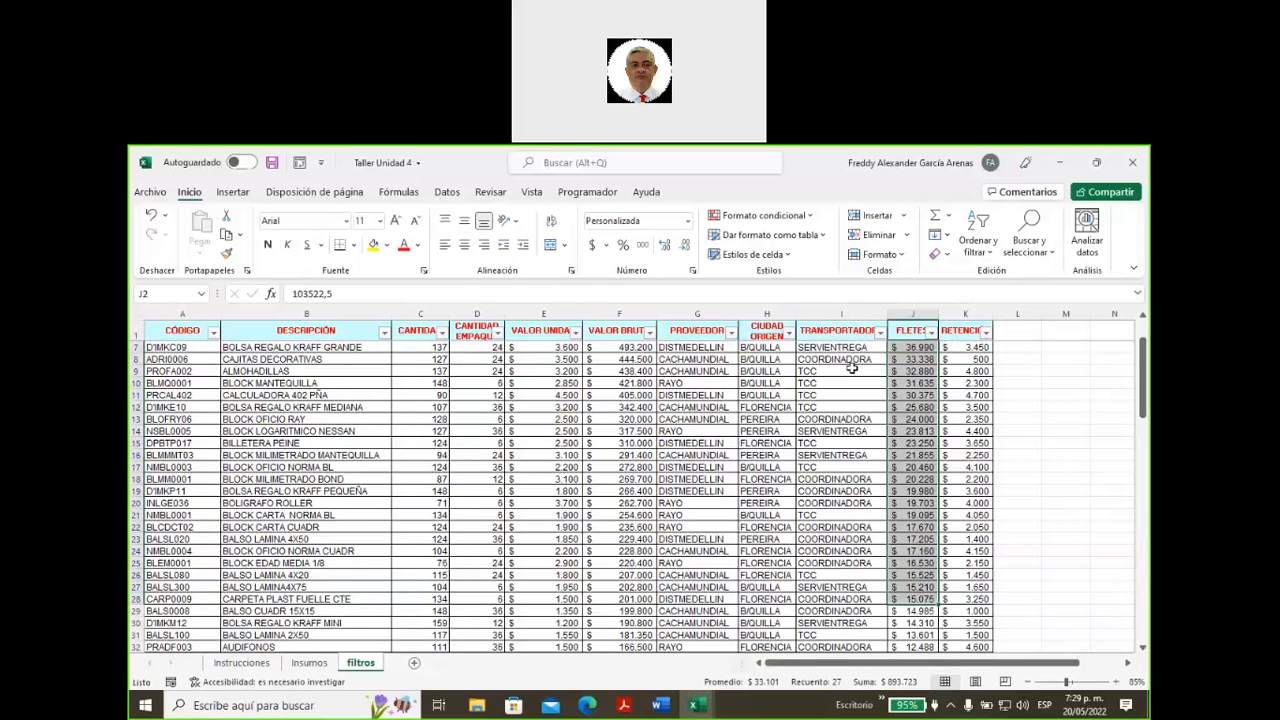
- Select the header row from RETENCIÓN to CÓDIGO and turn off the filters on the table
left_click(966, 330)
left_click_drag(841, 322, 148, 332)
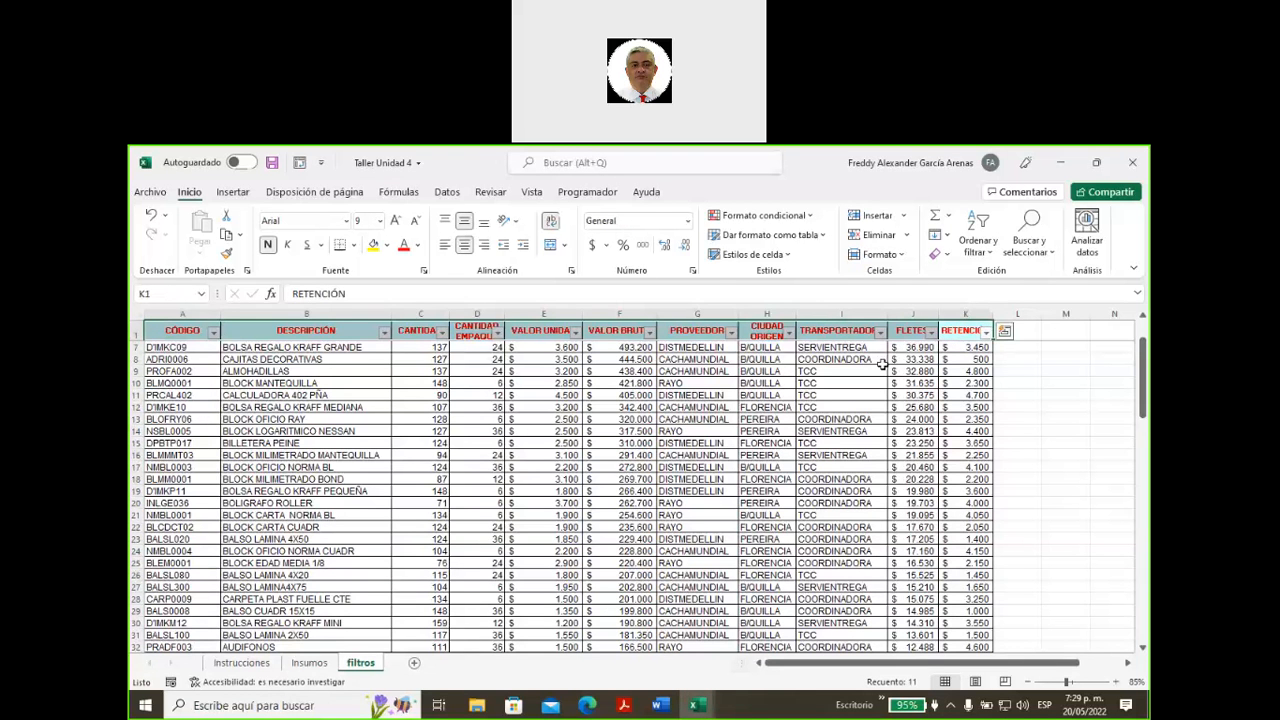
left_click(995, 255)
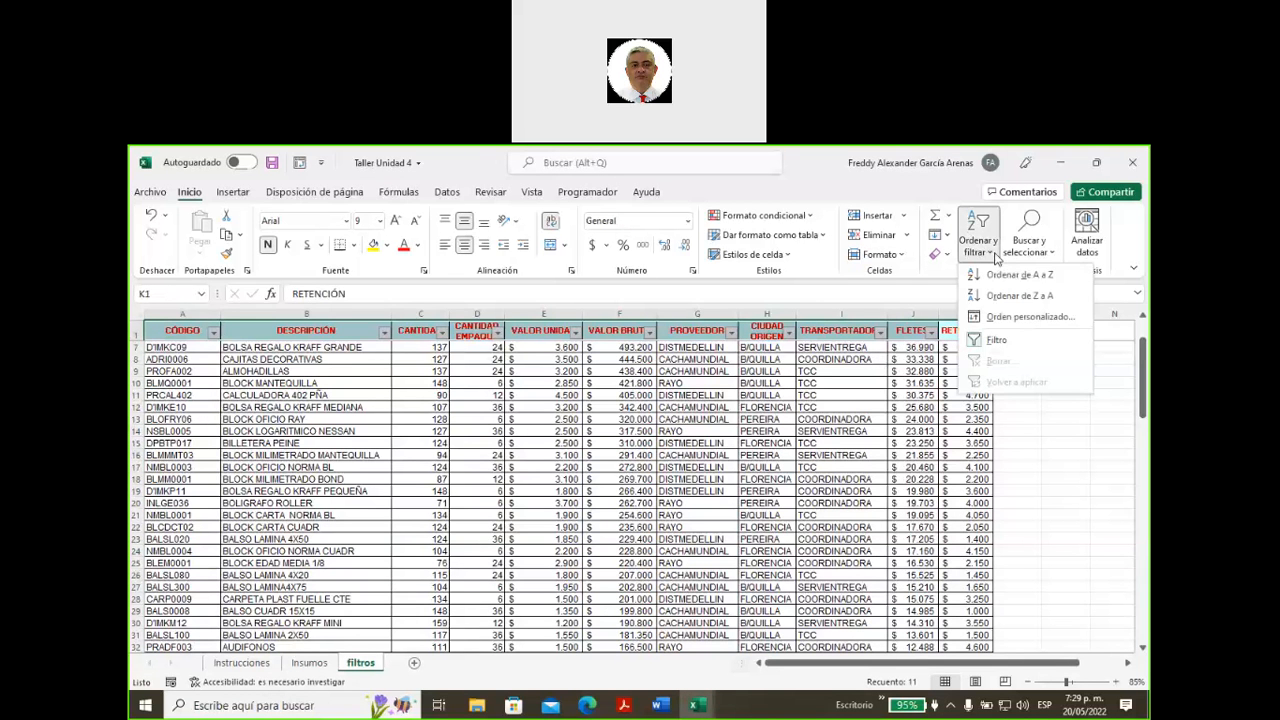
left_click(977, 341)
left_click(830, 445)
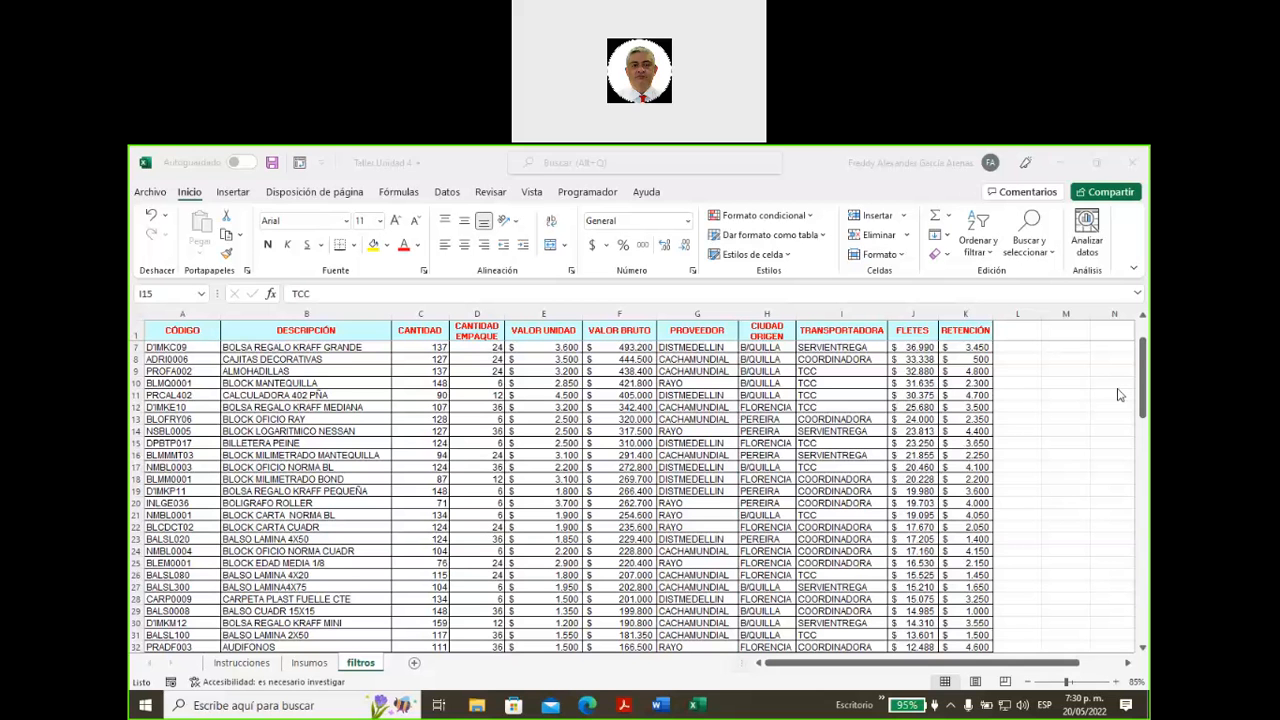
- Open the Instrucciones sheet and read the custom filter requirements of exercise 5
left_click(665, 439)
left_click(248, 669)
left_click(249, 666)
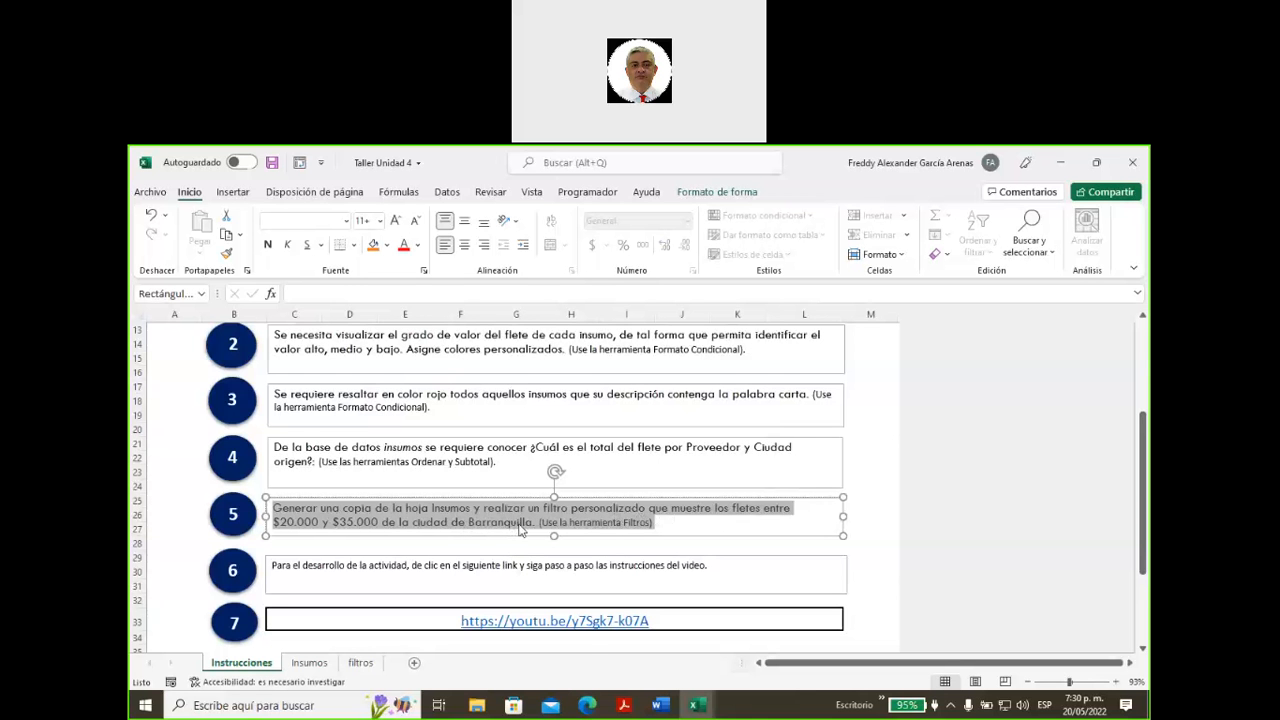
- Return to the filtros sheet and turn on filters for the table from the CIUDAD ORIGEN header
left_click(360, 662)
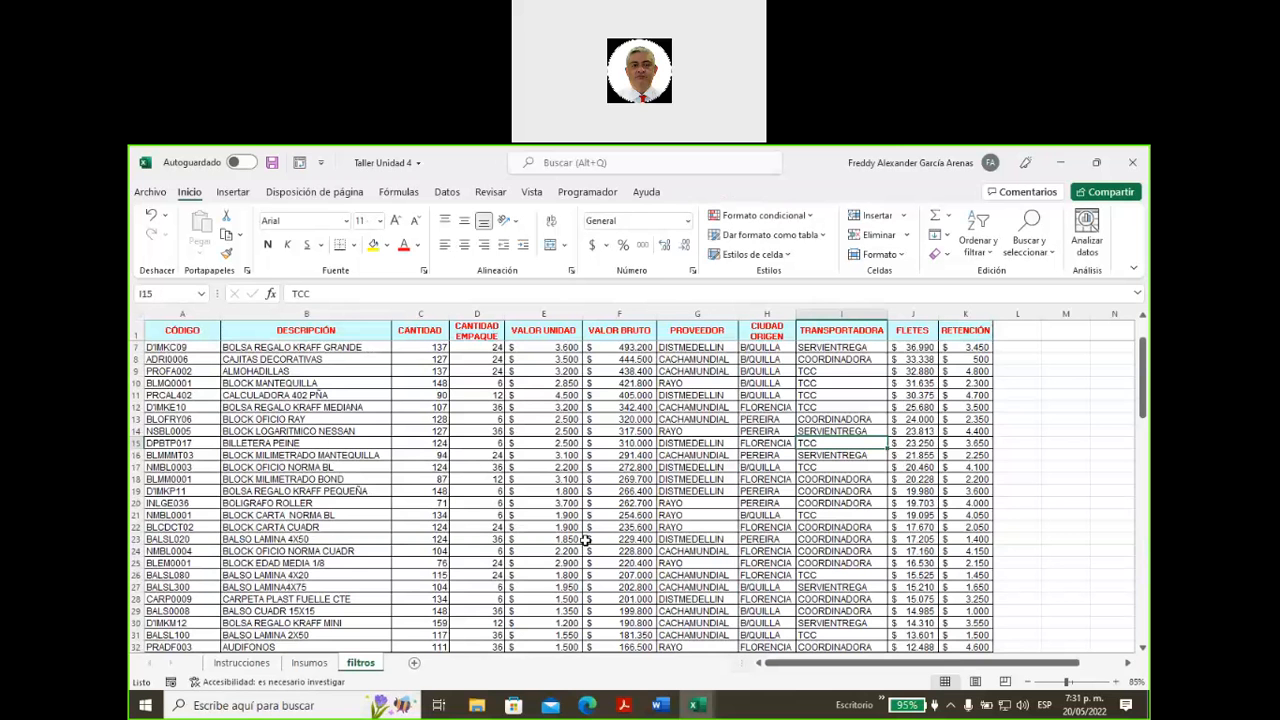
left_click(760, 335)
left_click(980, 248)
left_click(993, 340)
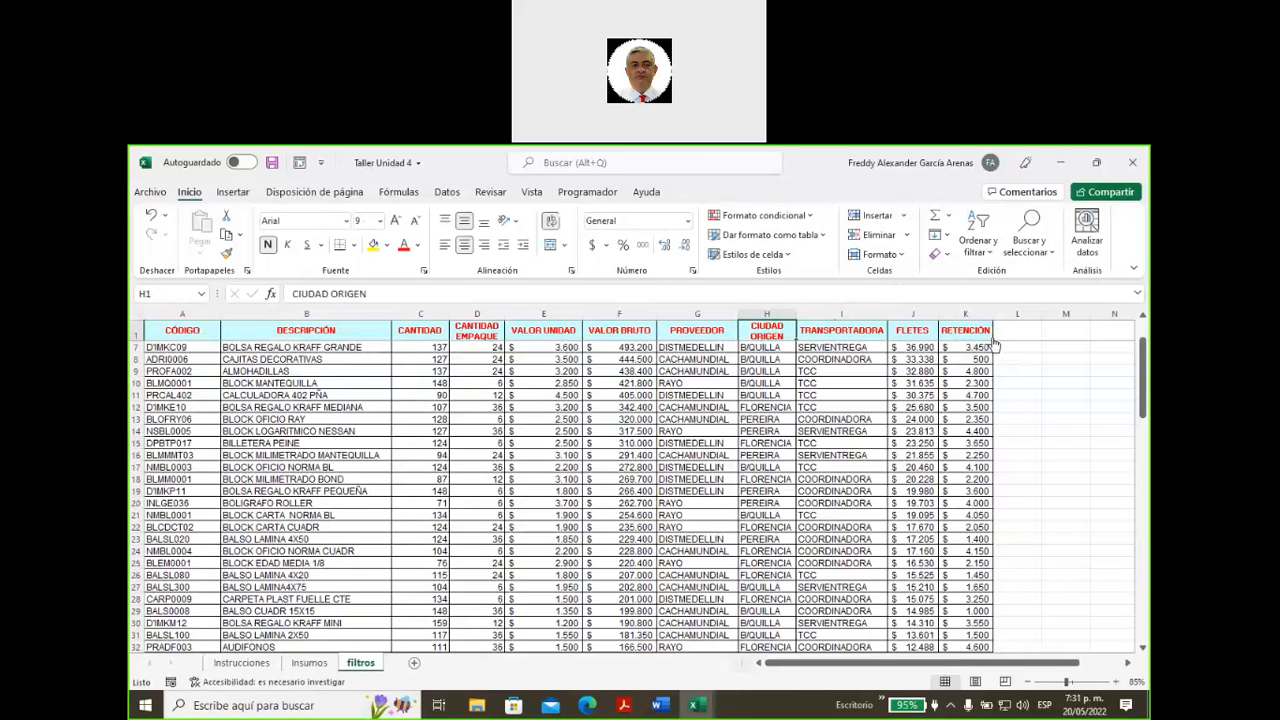
- Filter CIUDAD ORIGEN to show only B/QUILLA, excluding FLORENCIA and PEREIRA
left_click(789, 333)
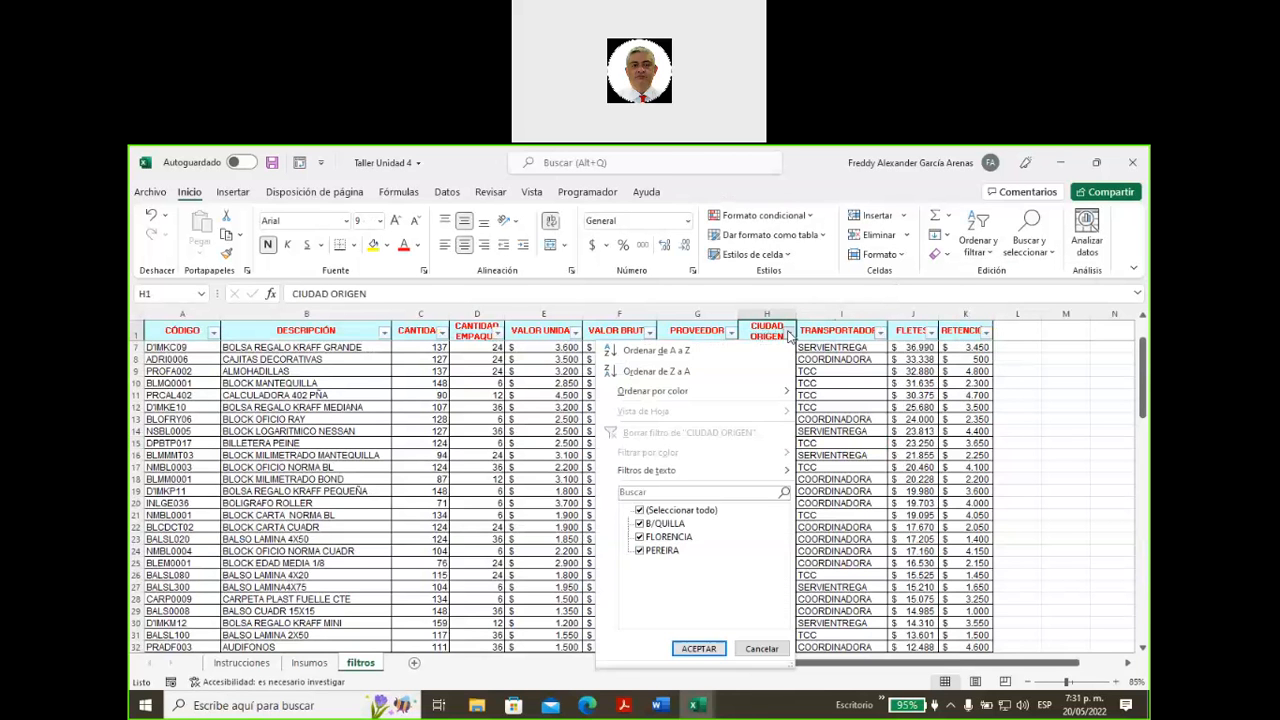
left_click(640, 523)
left_click(640, 537)
left_click(644, 547)
left_click(640, 550)
left_click(640, 523)
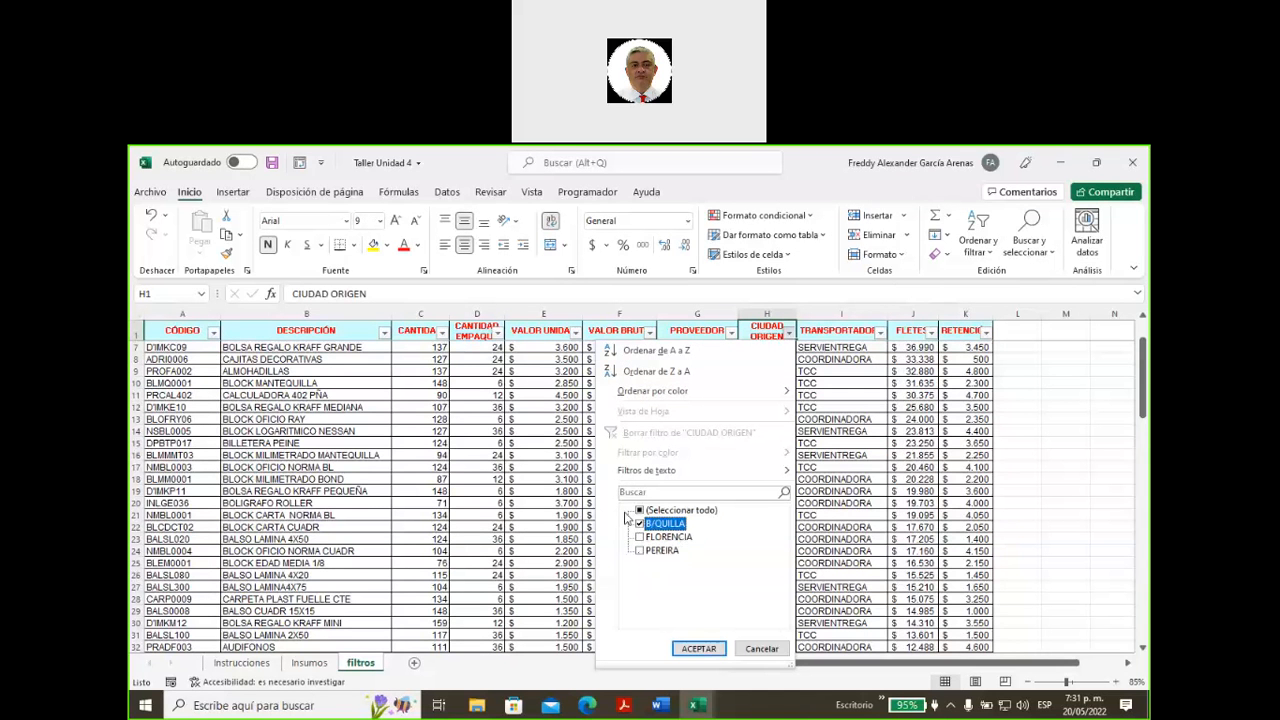
left_click(699, 648)
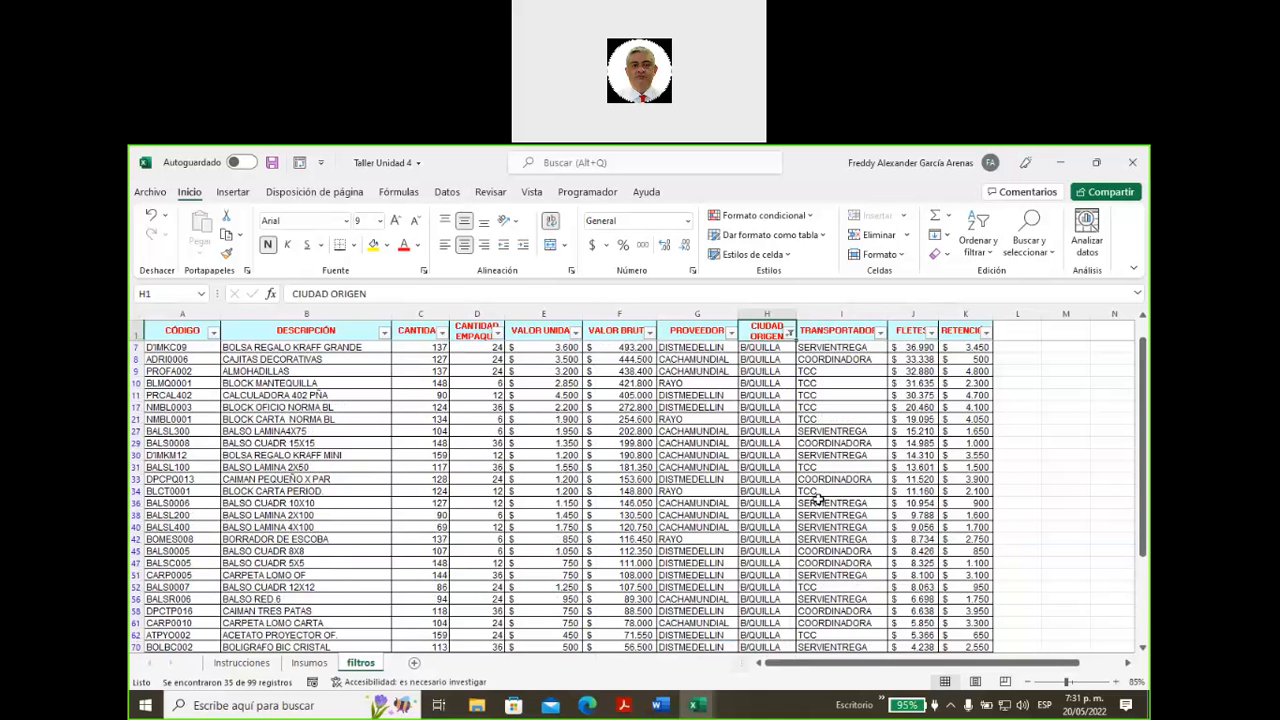
- Check the freight range in exercise 5 and filter FLETES in the filtros sheet to values between 20000 and 35000
left_click(256, 666)
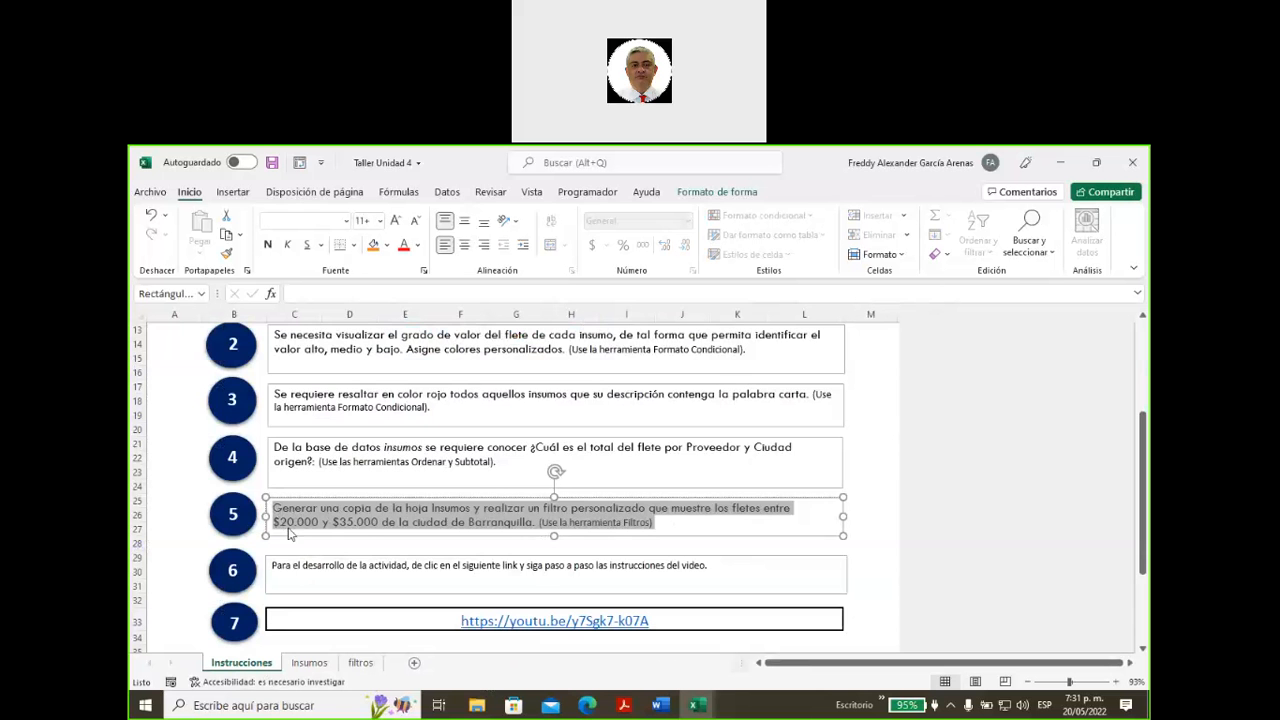
left_click(360, 663)
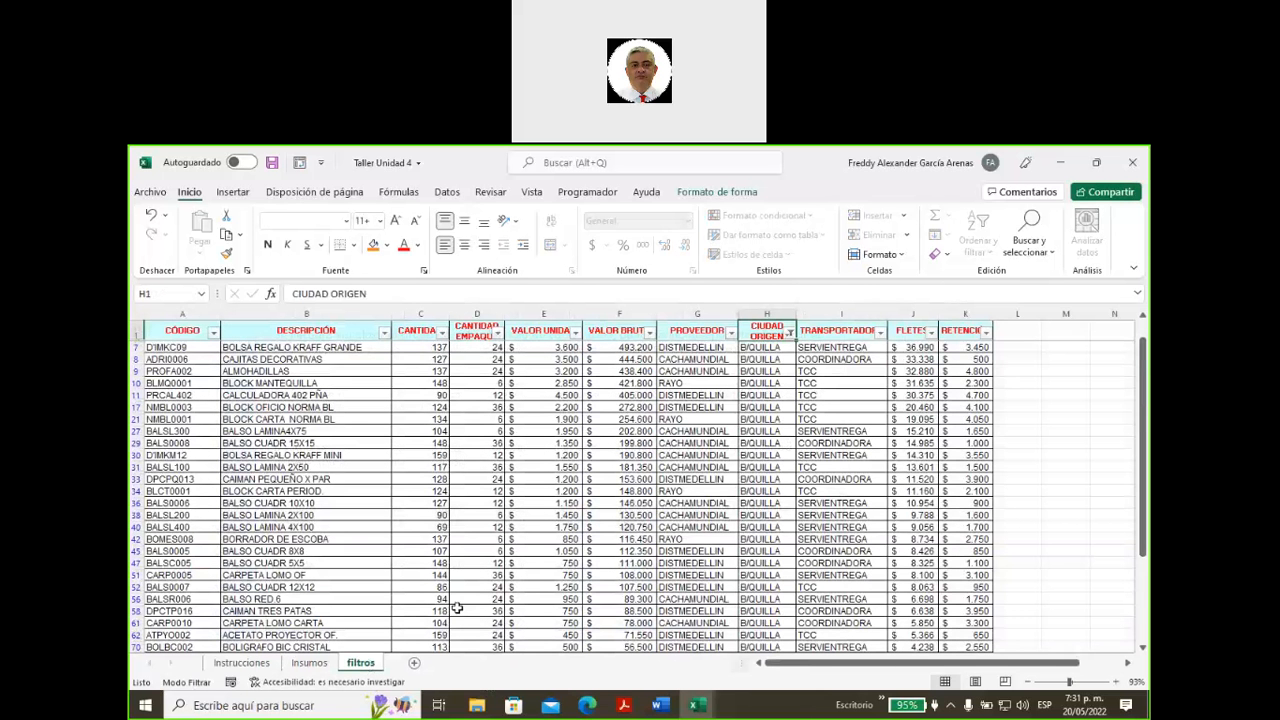
left_click(933, 338)
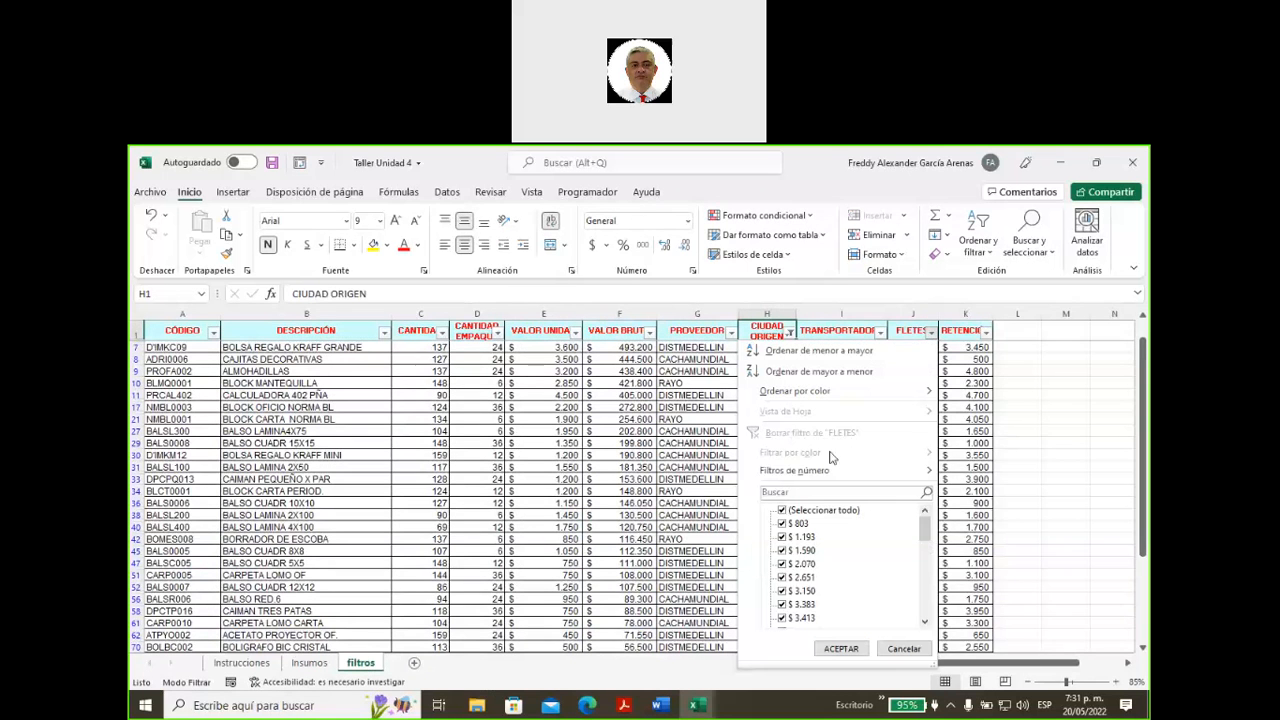
mouse_move(797, 475)
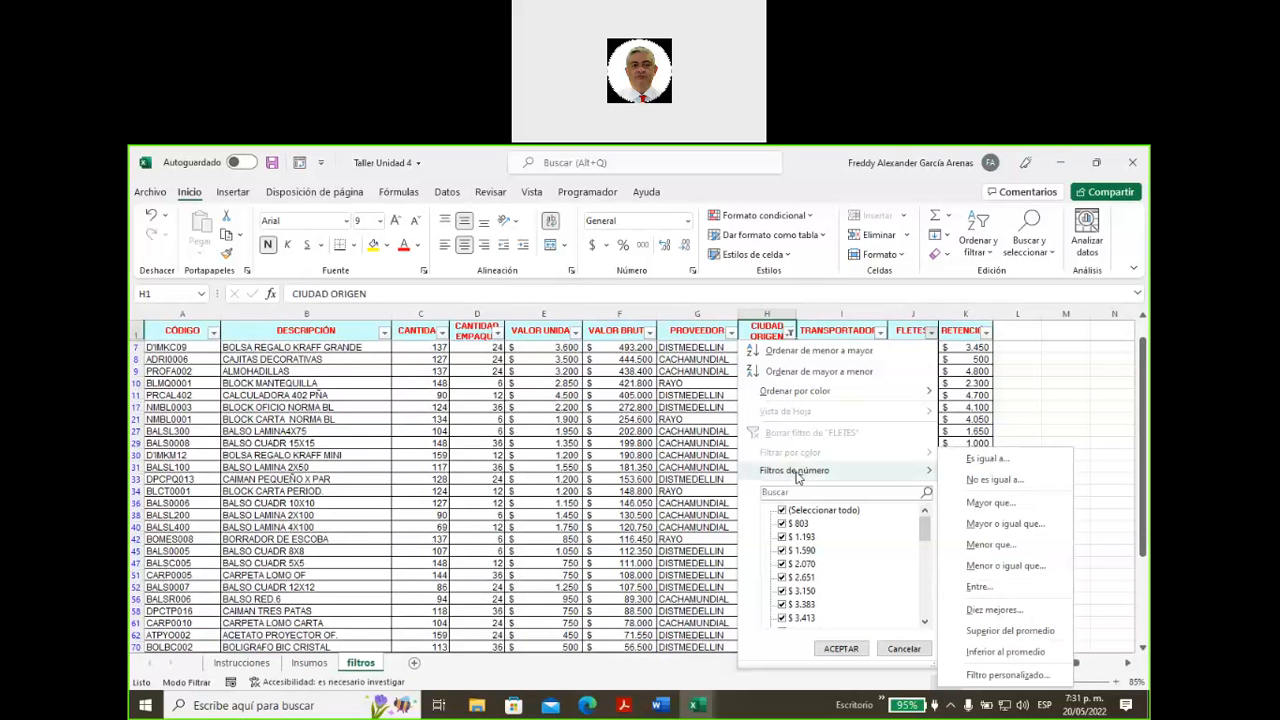
left_click(986, 596)
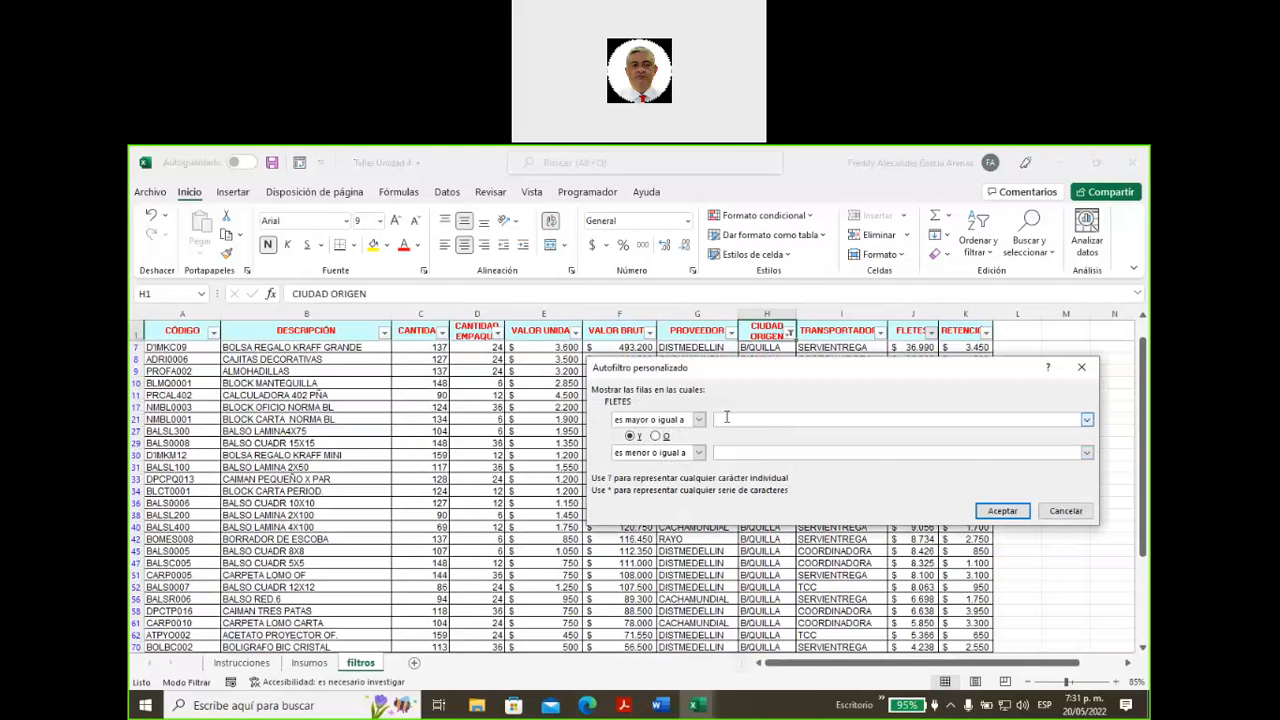
type("20000")
left_click(728, 452)
type("35000")
left_click_drag(964, 377, 809, 328)
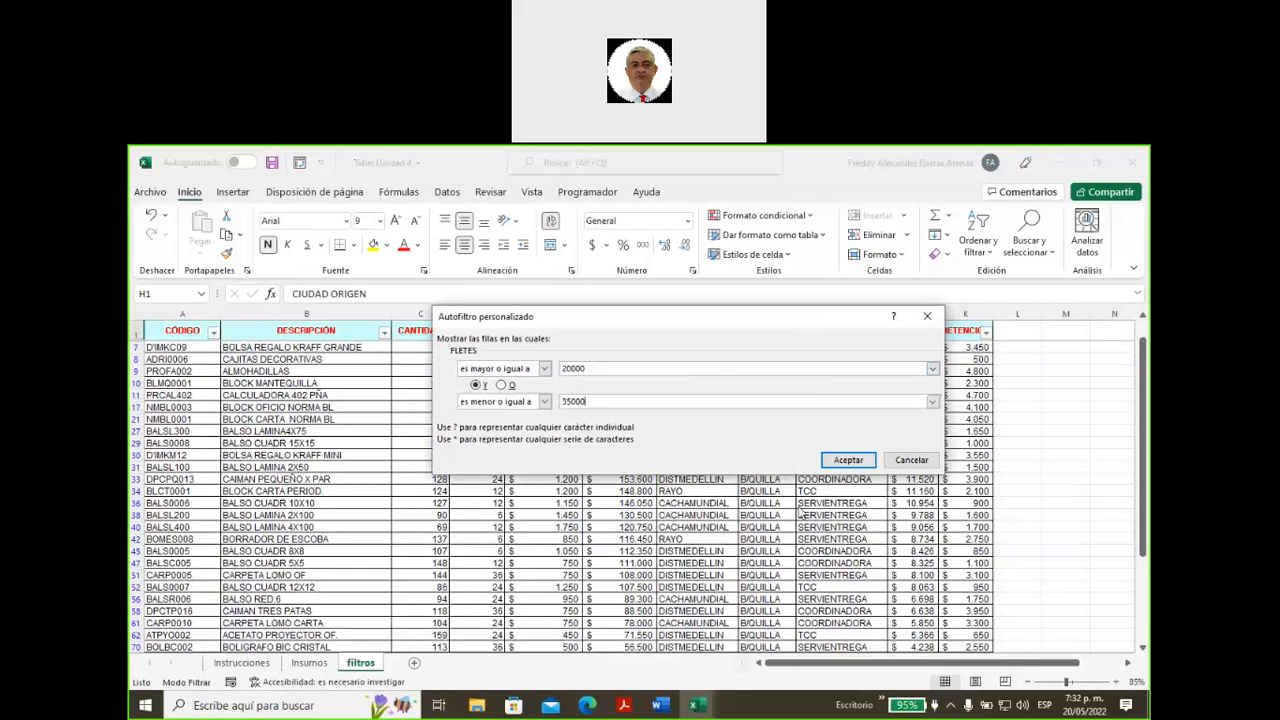
left_click(847, 462)
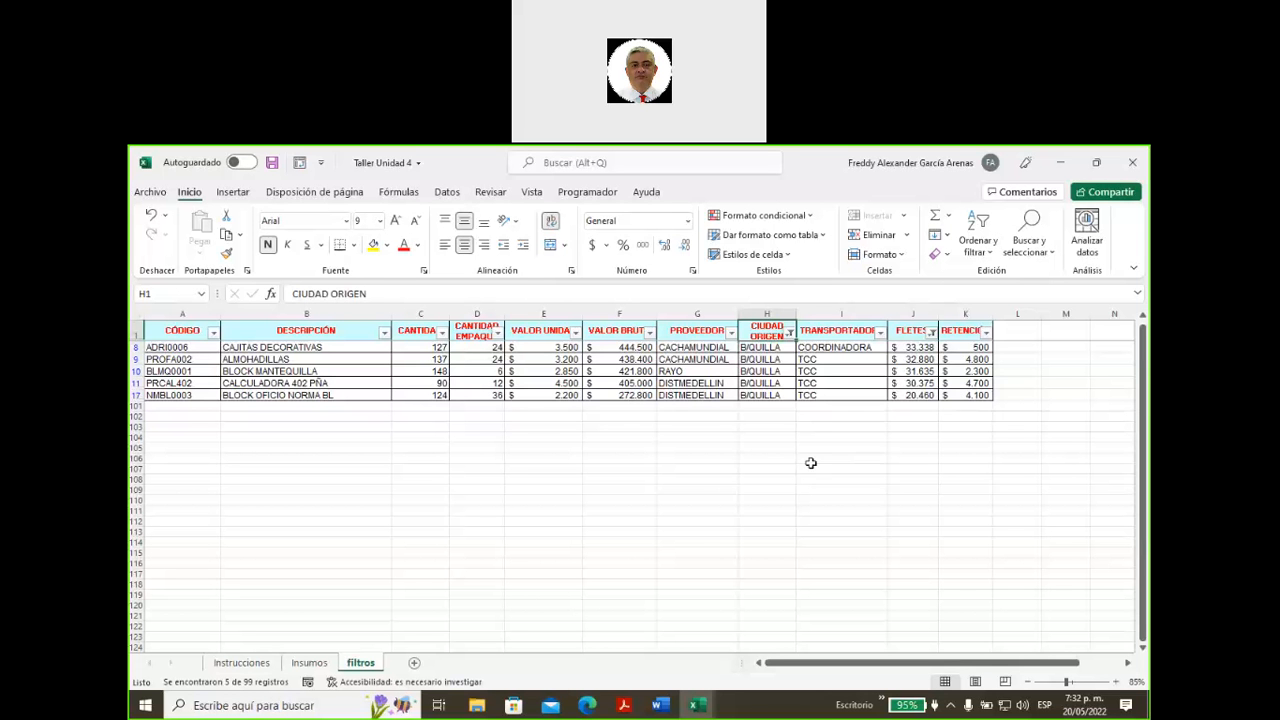
- Review the exercises in the Instrucciones sheet and check the 23-may session in the schedule of the listado workbook
left_click(240, 663)
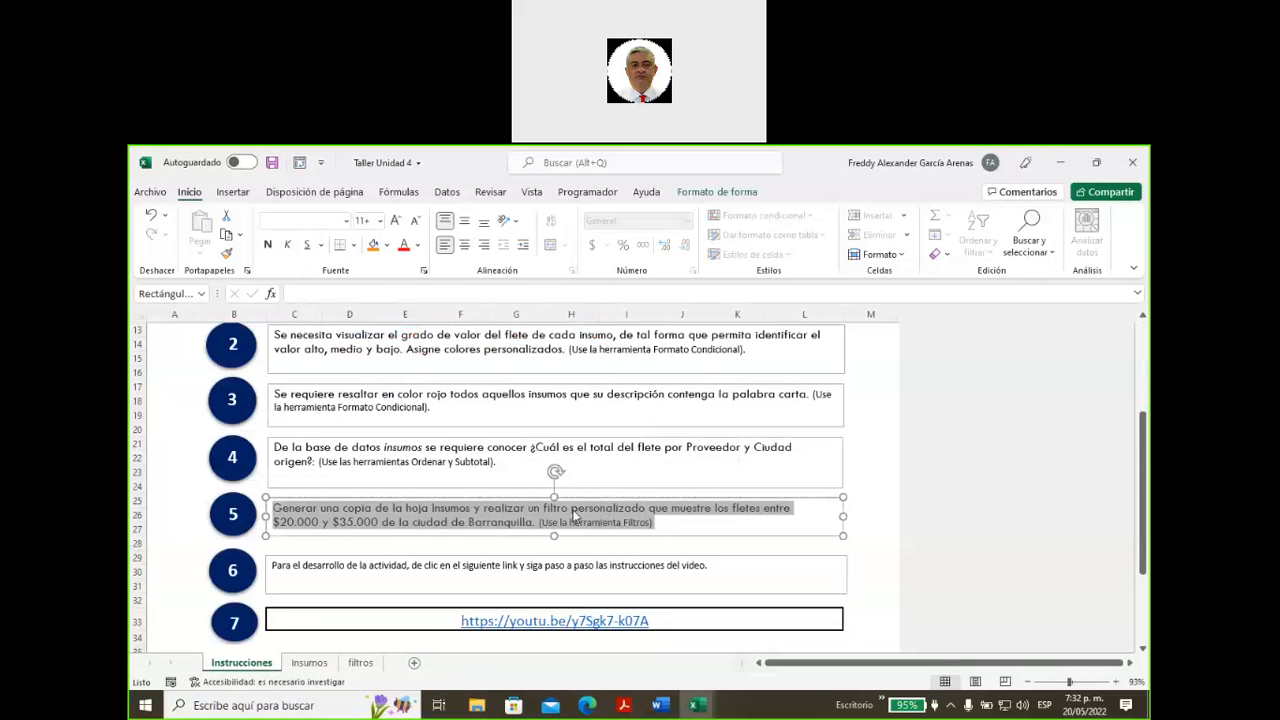
left_click(418, 465)
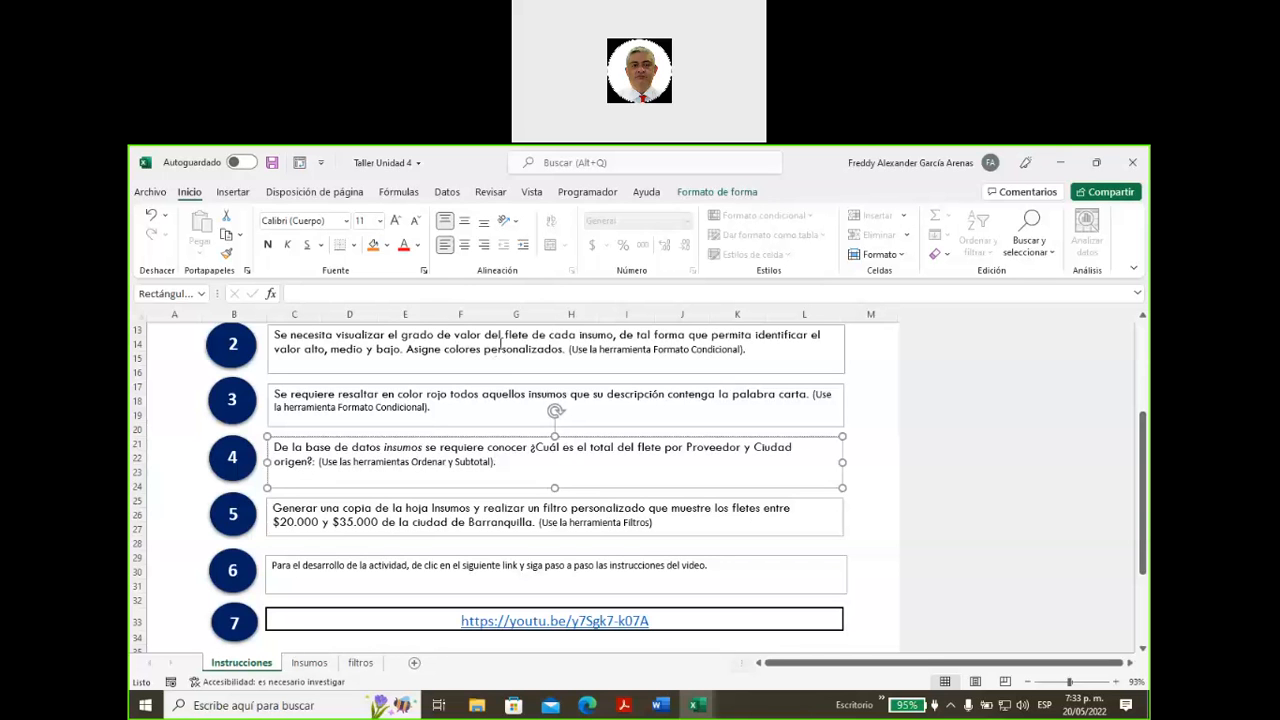
left_click(696, 711)
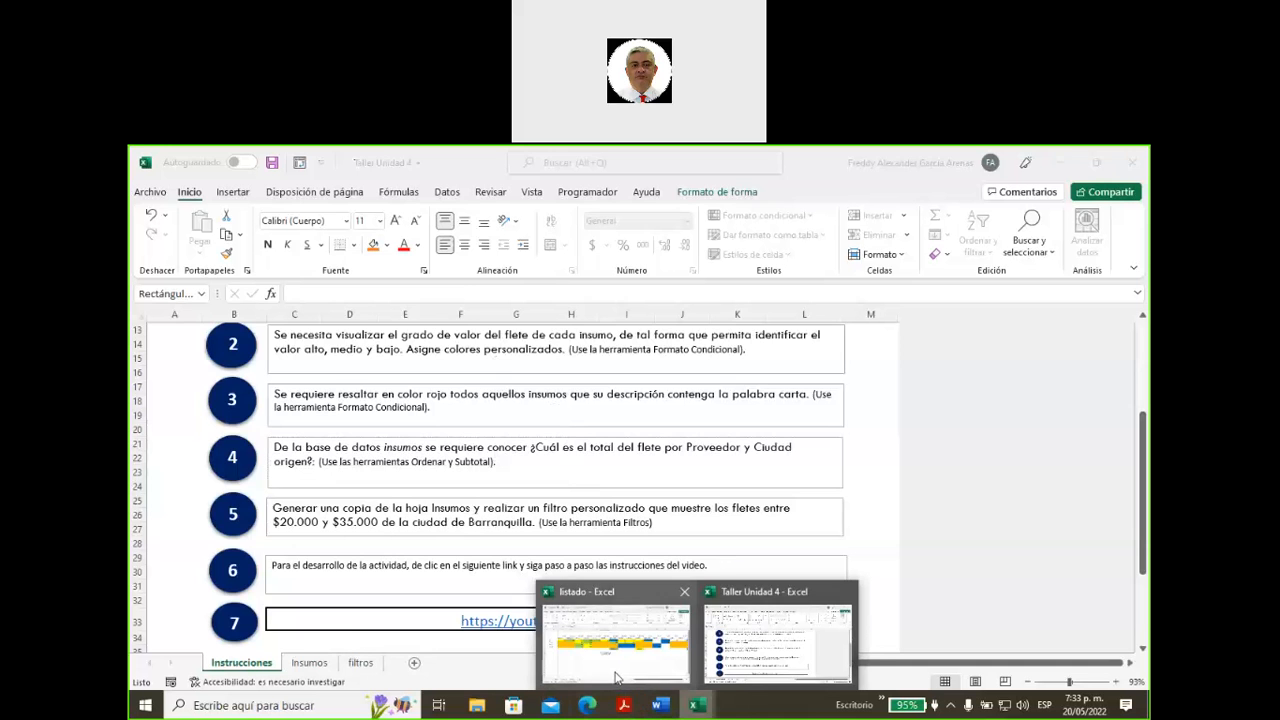
left_click(616, 673)
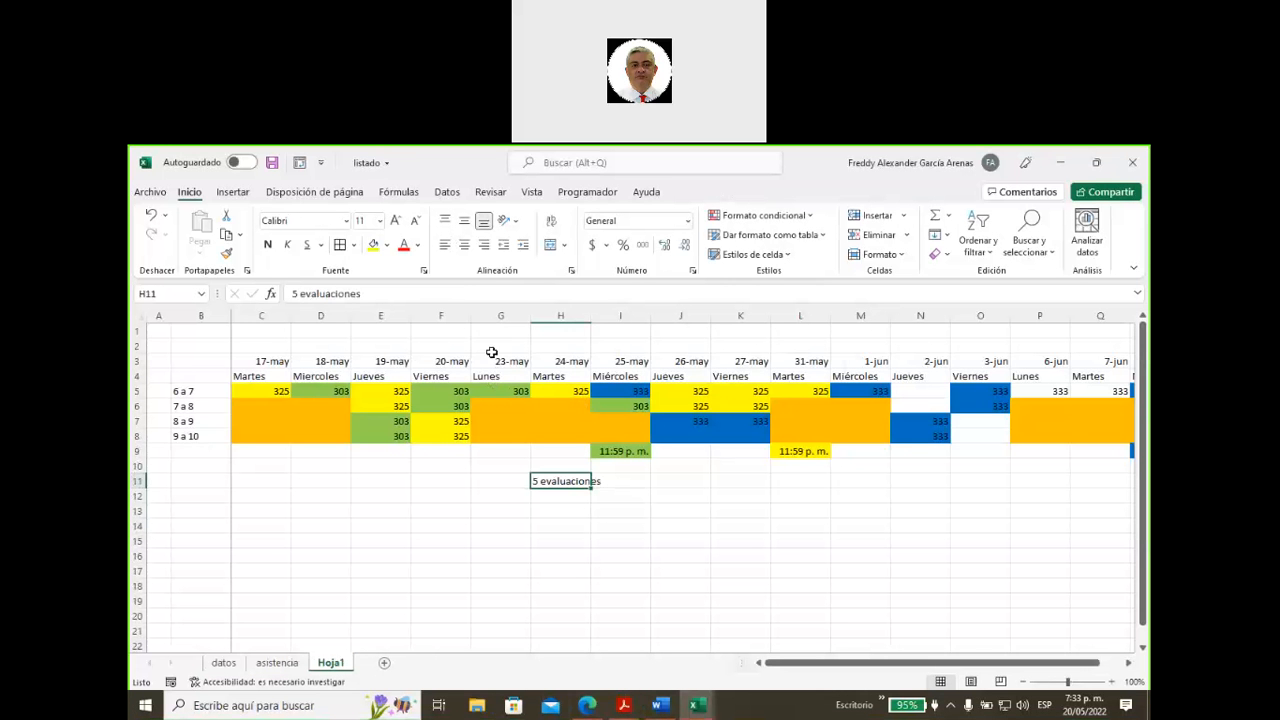
left_click(487, 389)
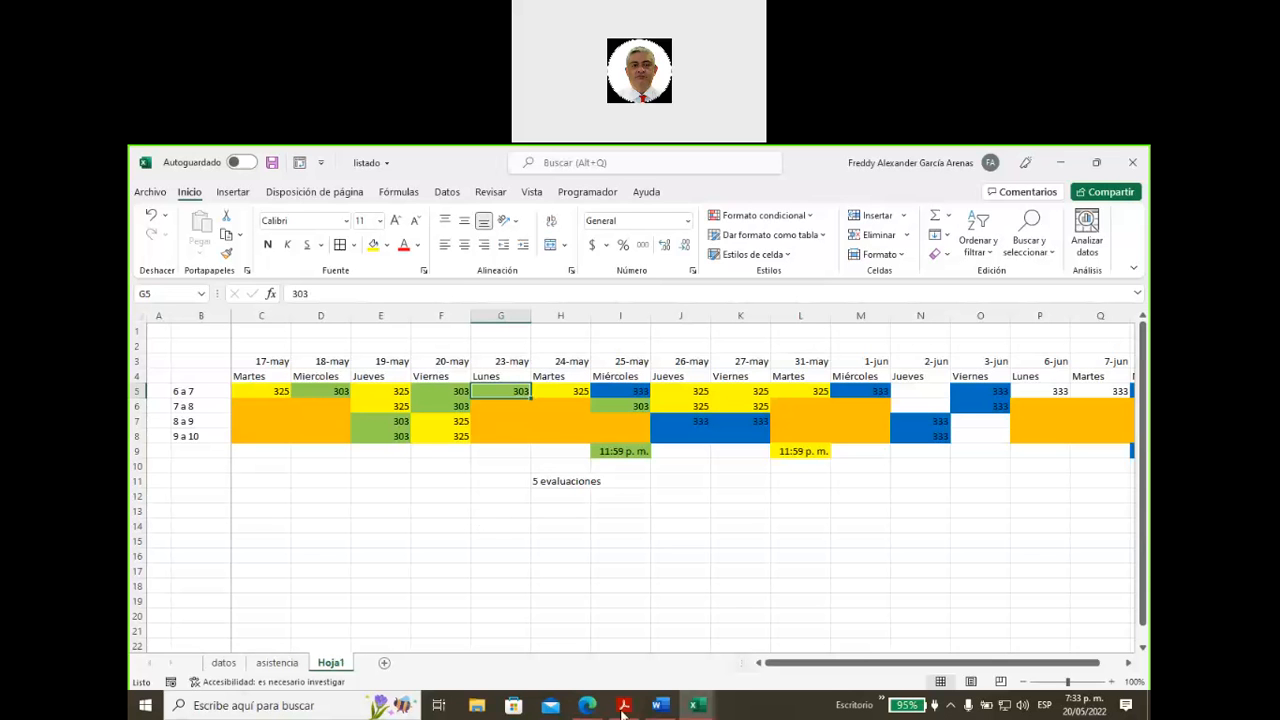
- Switch back to the Taller Unidad 4 workbook and save it
mouse_move(698, 705)
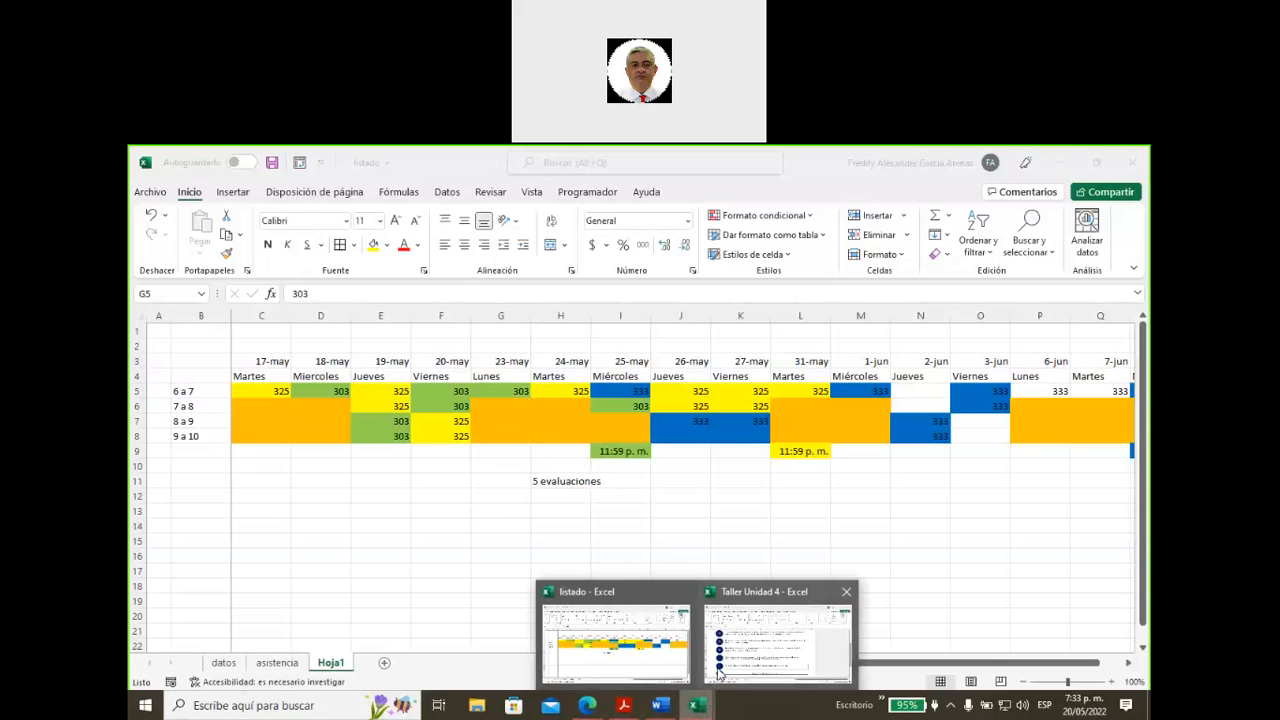
left_click(718, 676)
left_click(271, 162)
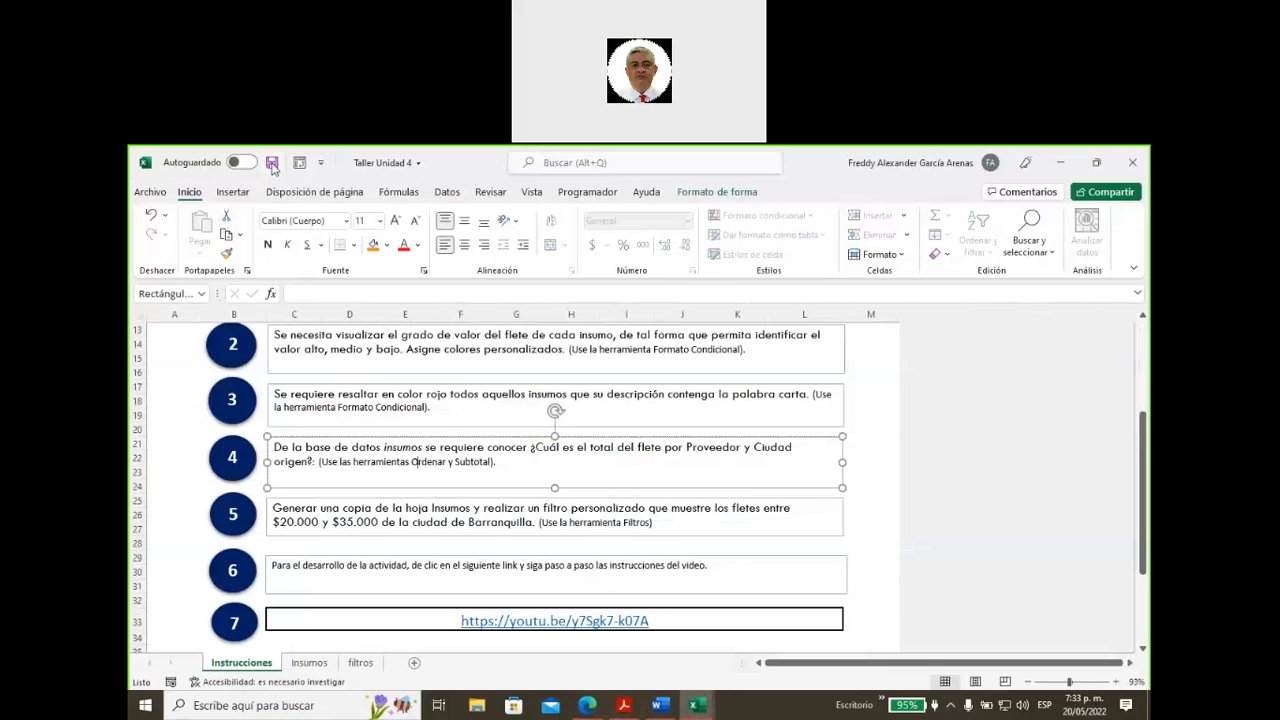
- Review the filtros and Insumos sheets, and highlight the Ordenar y Subtotal tools named in exercise 4 of Instrucciones
left_click(360, 662)
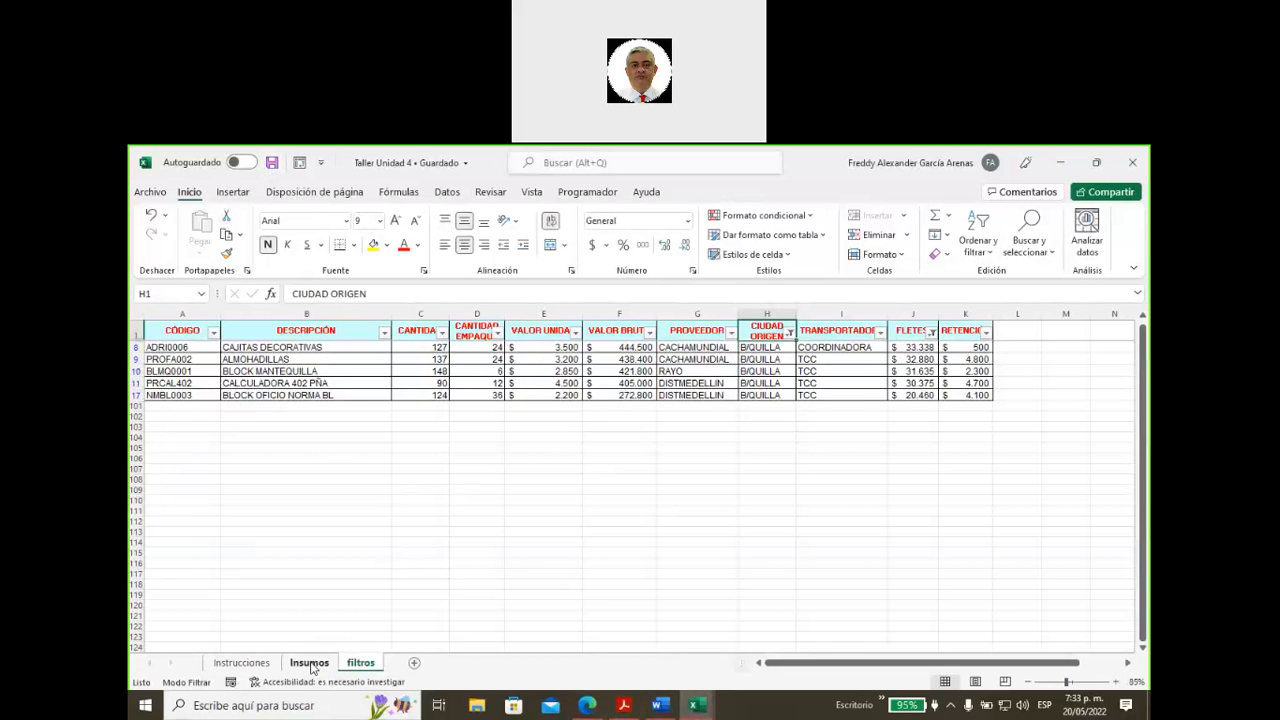
left_click(309, 663)
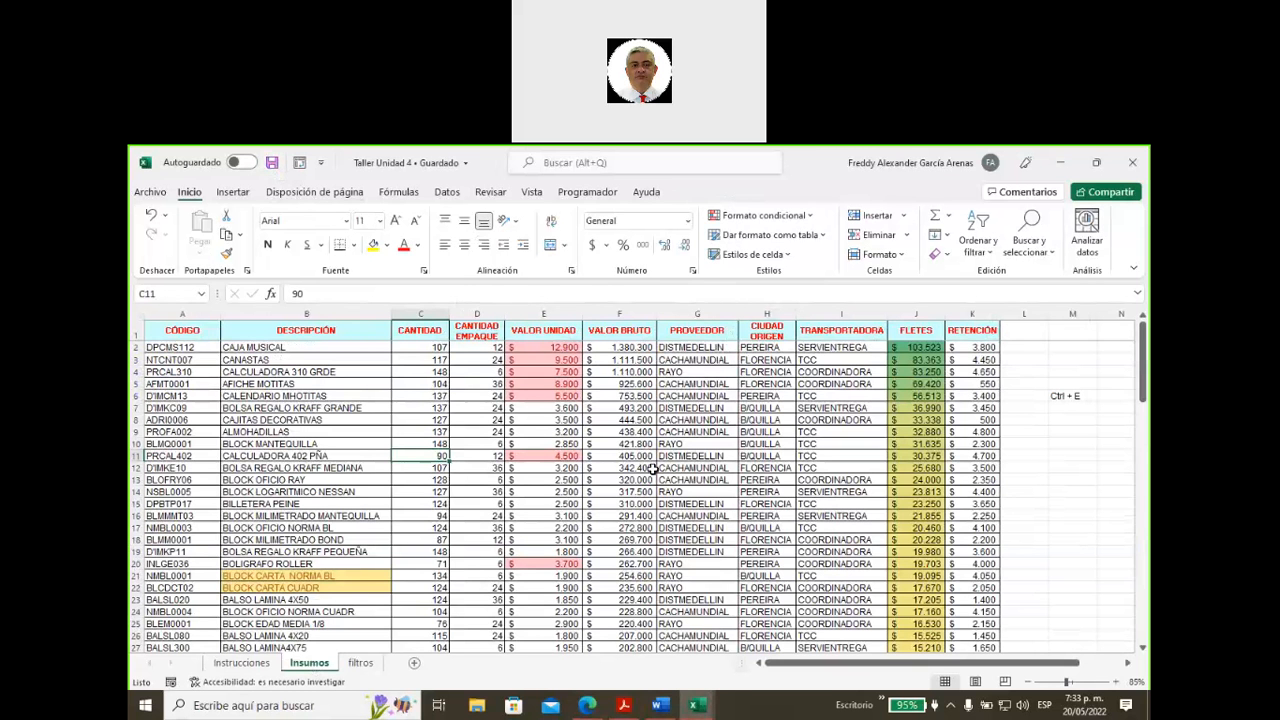
left_click(242, 665)
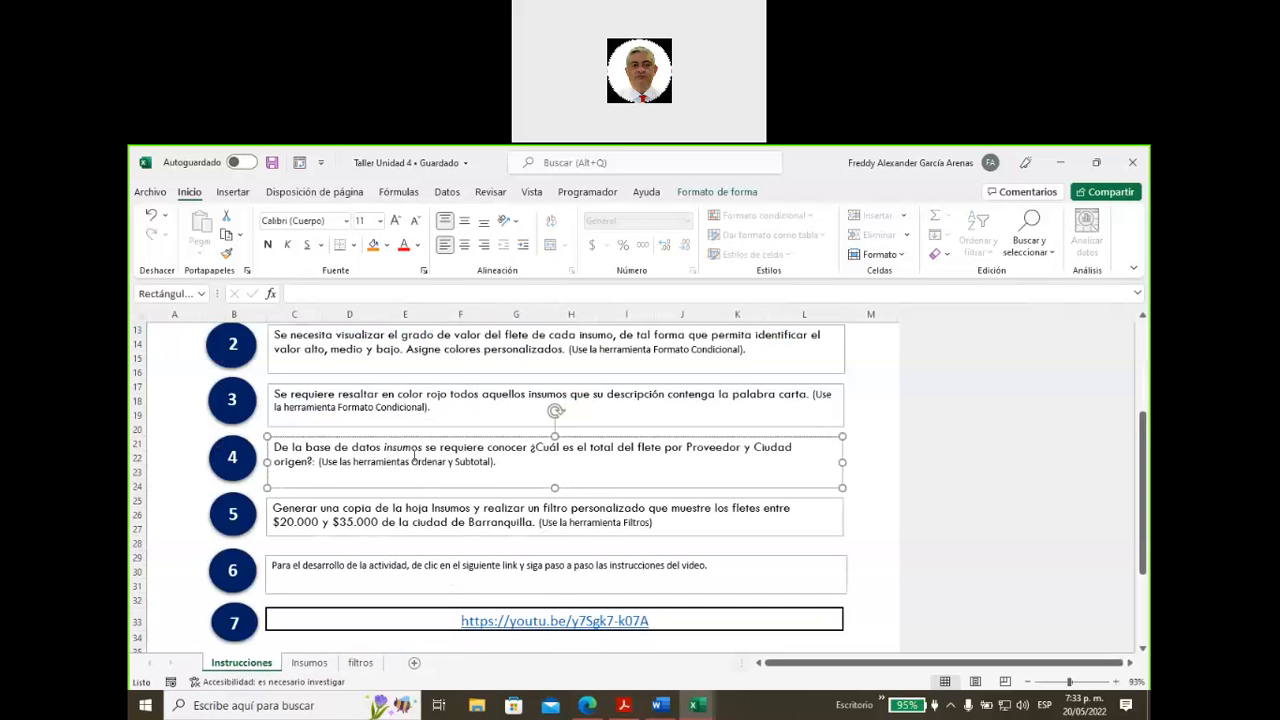
double_click(427, 461)
left_click_drag(450, 461, 484, 459)
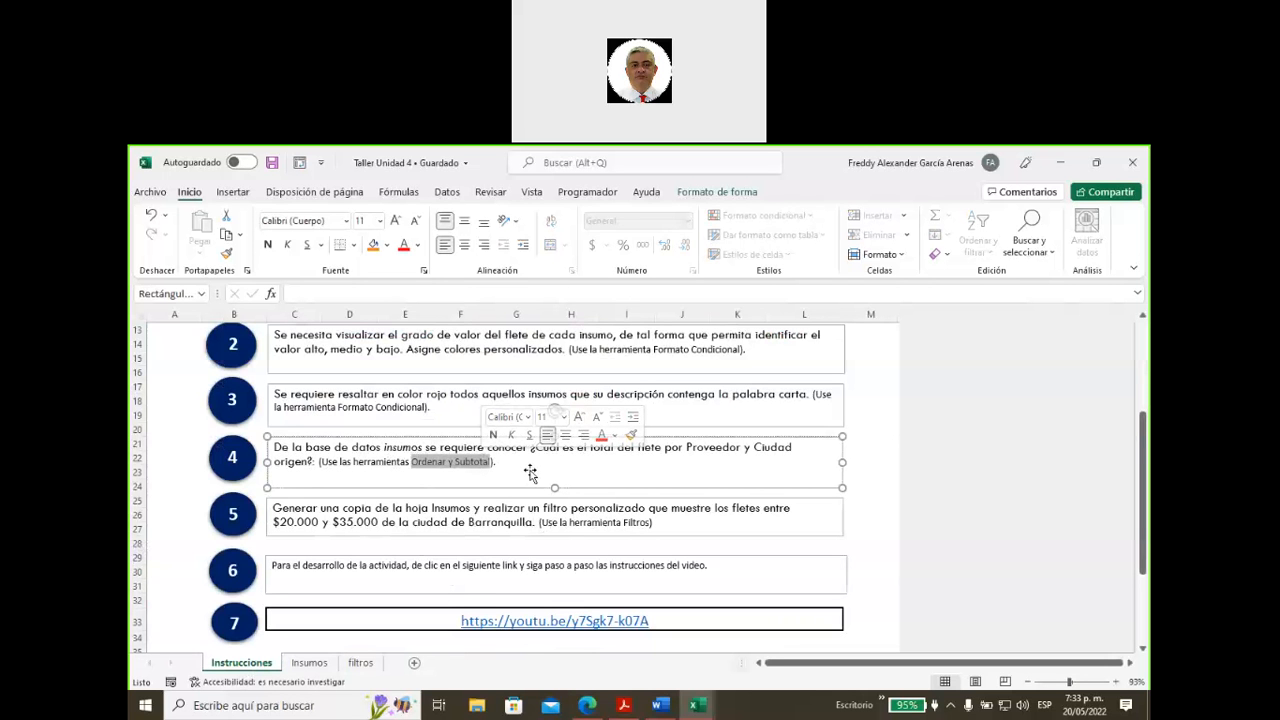
left_click(880, 441)
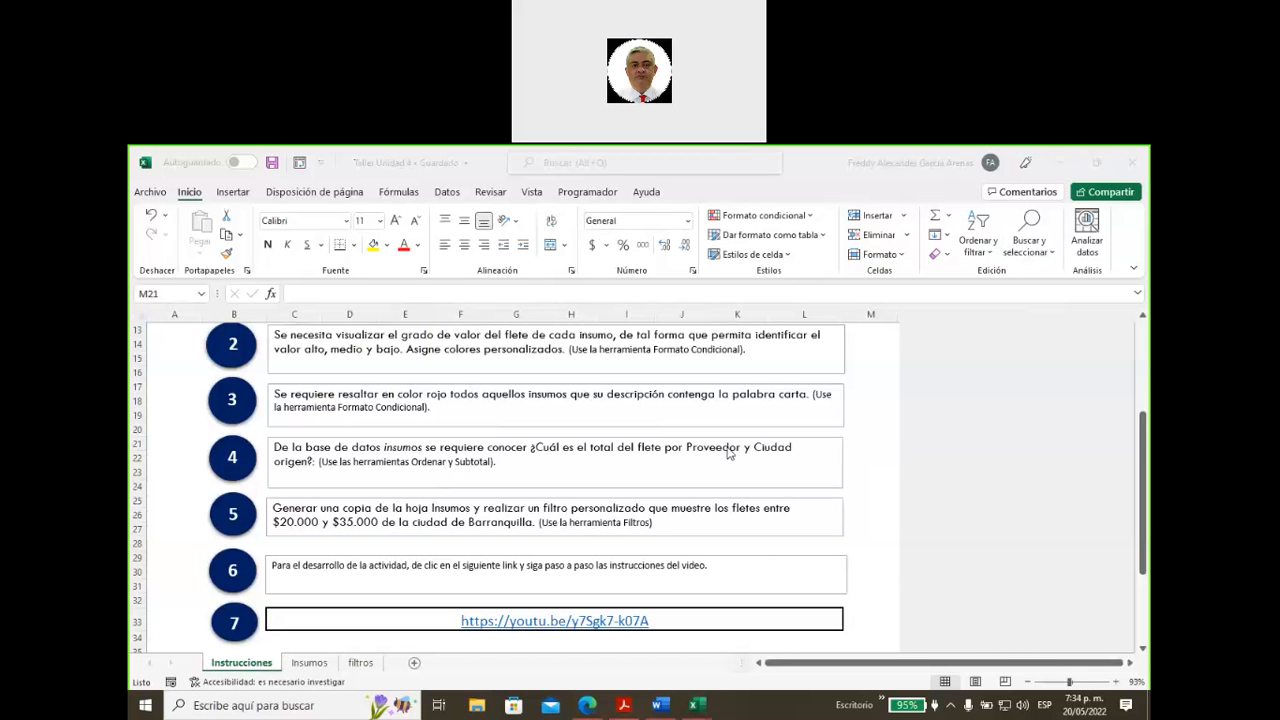
- Switch to the Excel course page in Edge and view the course units from Presentación onward
left_click(587, 705)
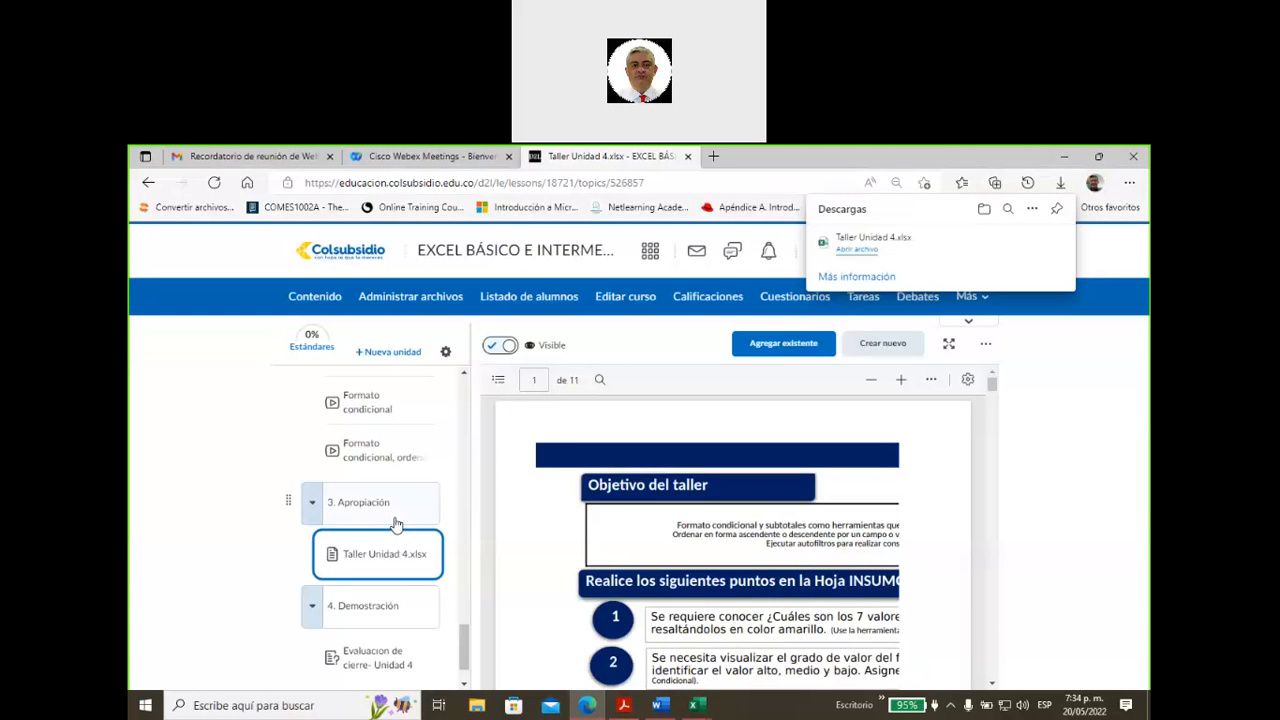
left_click_drag(466, 643, 478, 383)
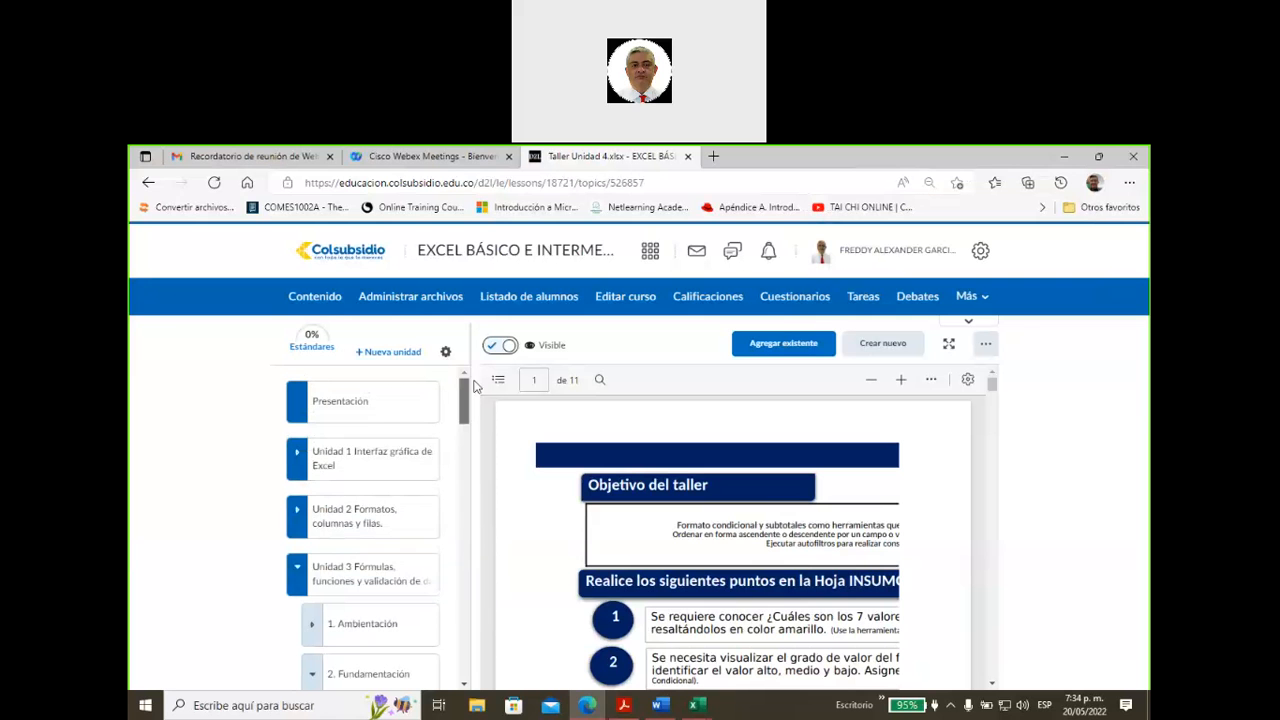